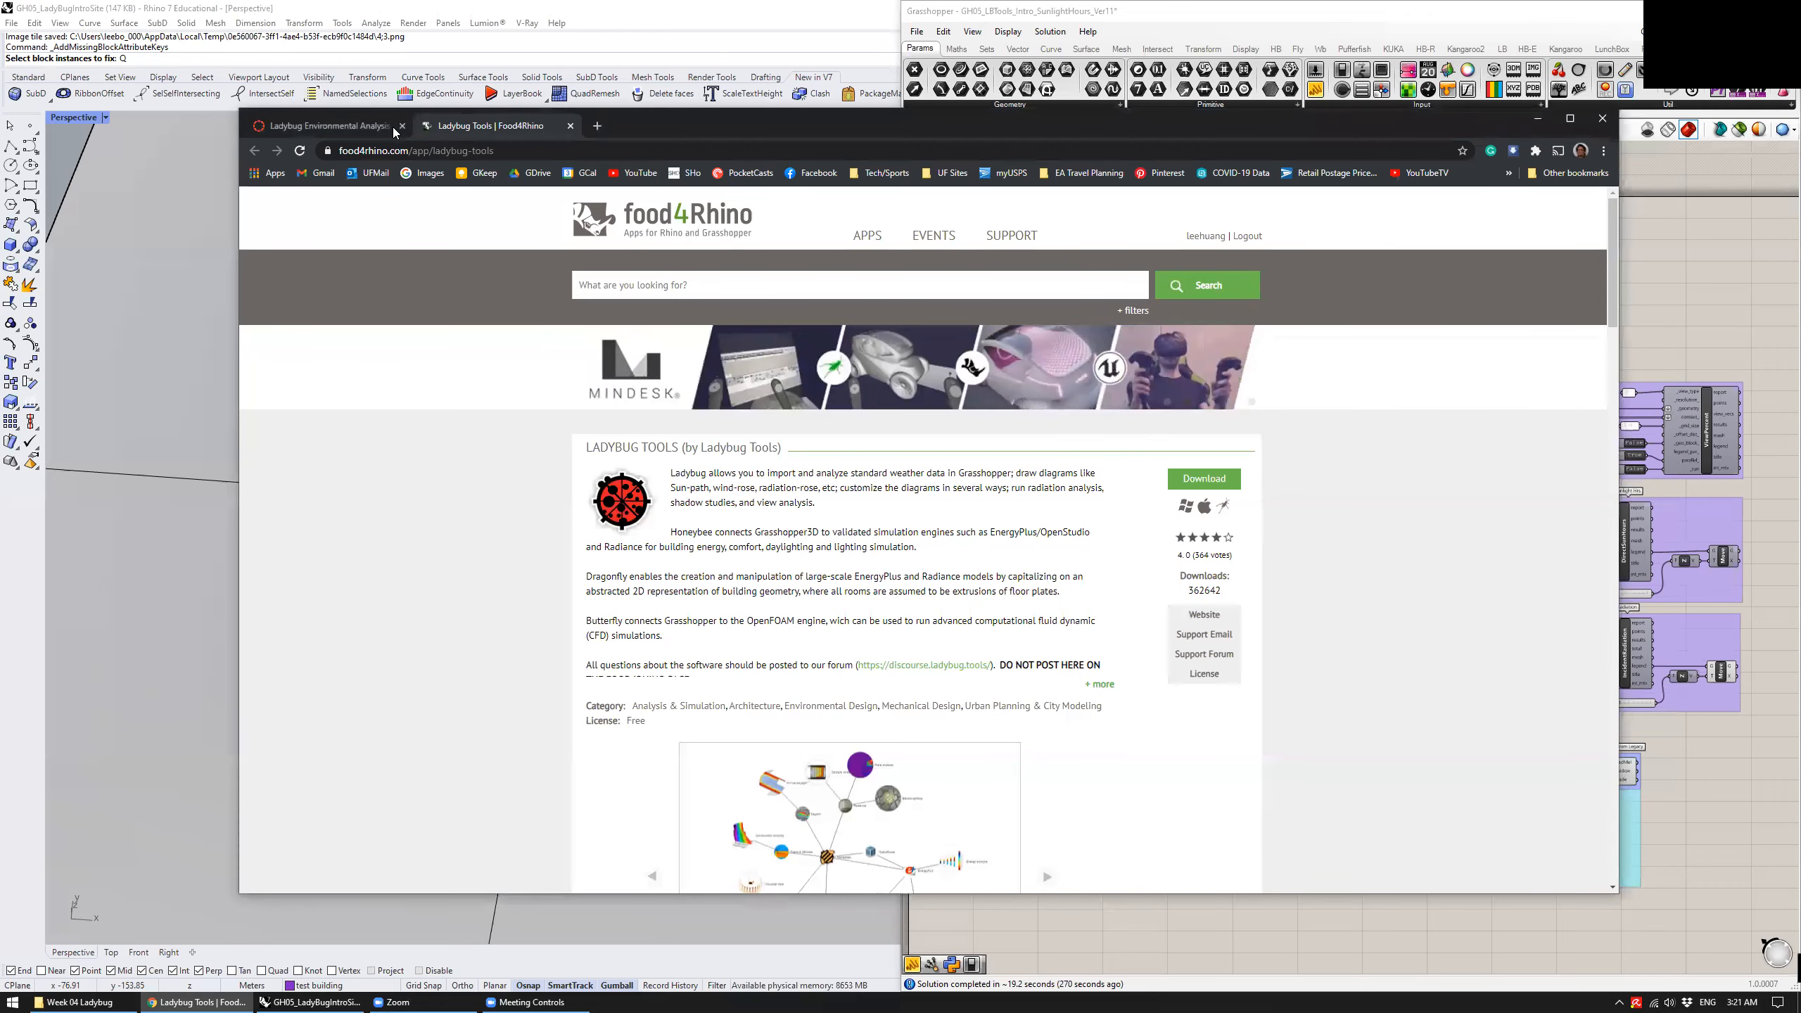
Open the Week 04 page "Ladybug Environmental Analysis Basics [Newest Version 1.1.0]" from the course modules
click(365, 128)
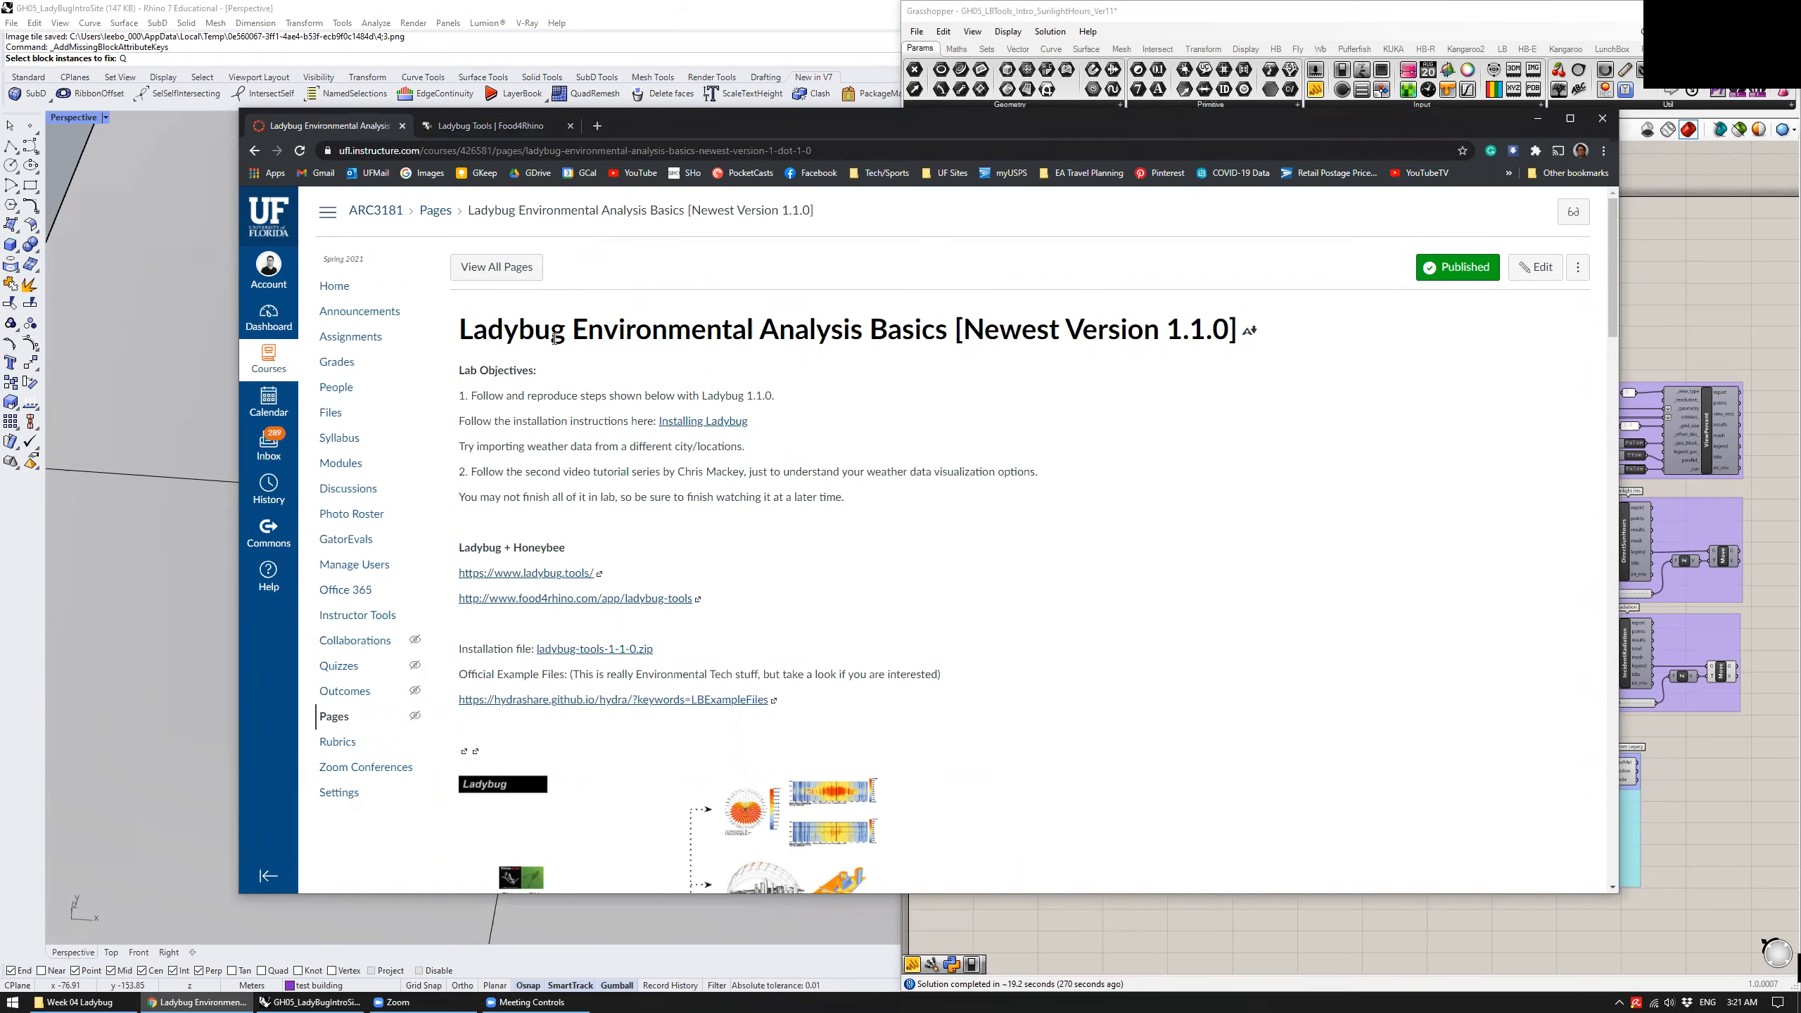
click(342, 462)
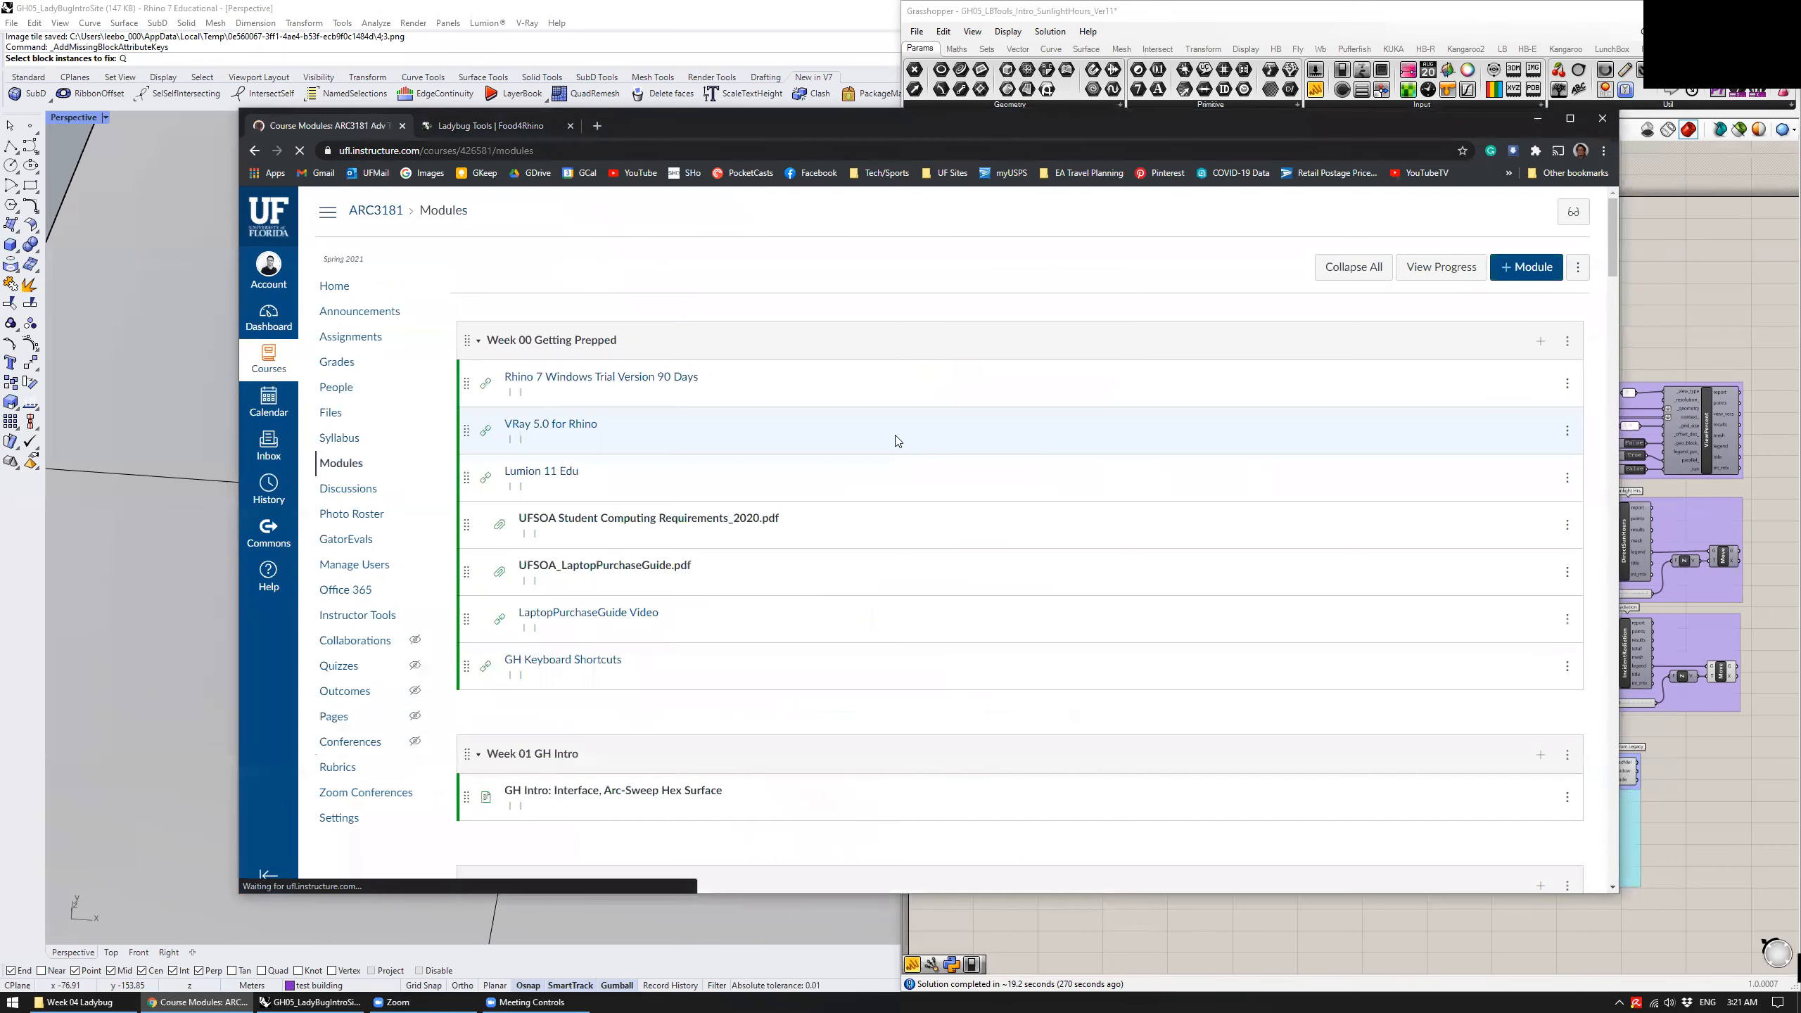
scroll(752, 408, down, 6)
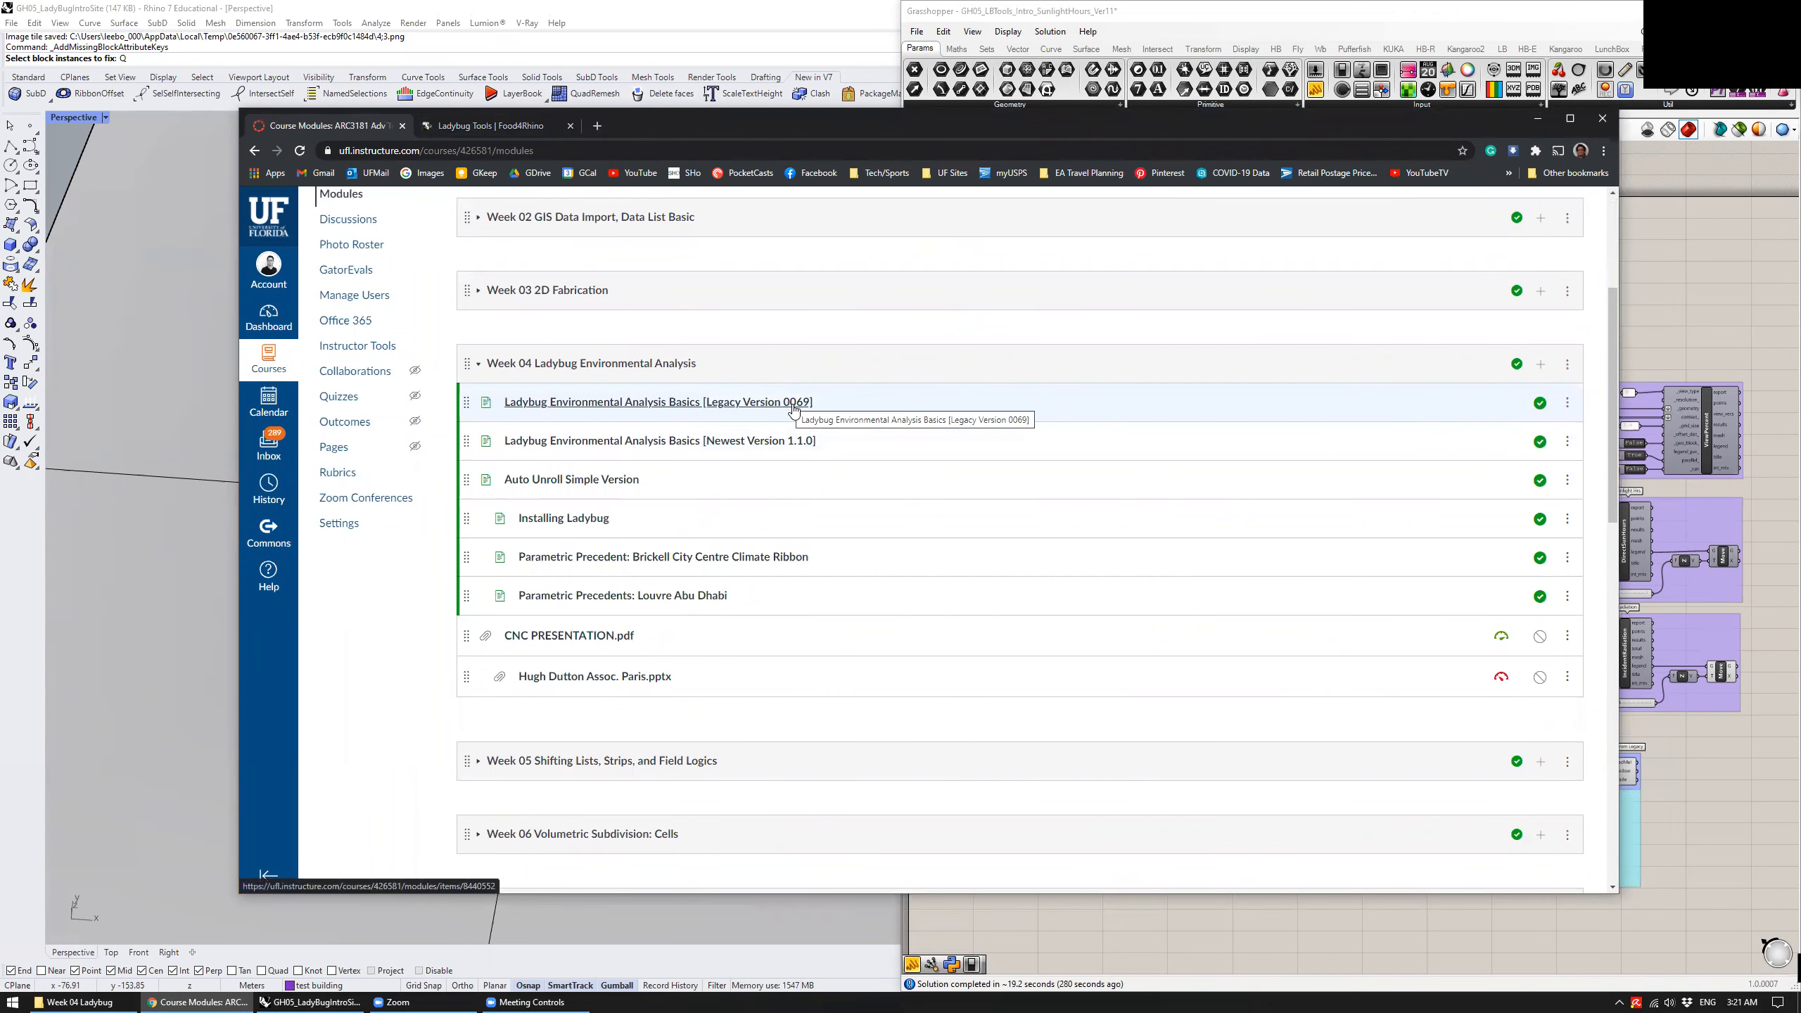
click(795, 443)
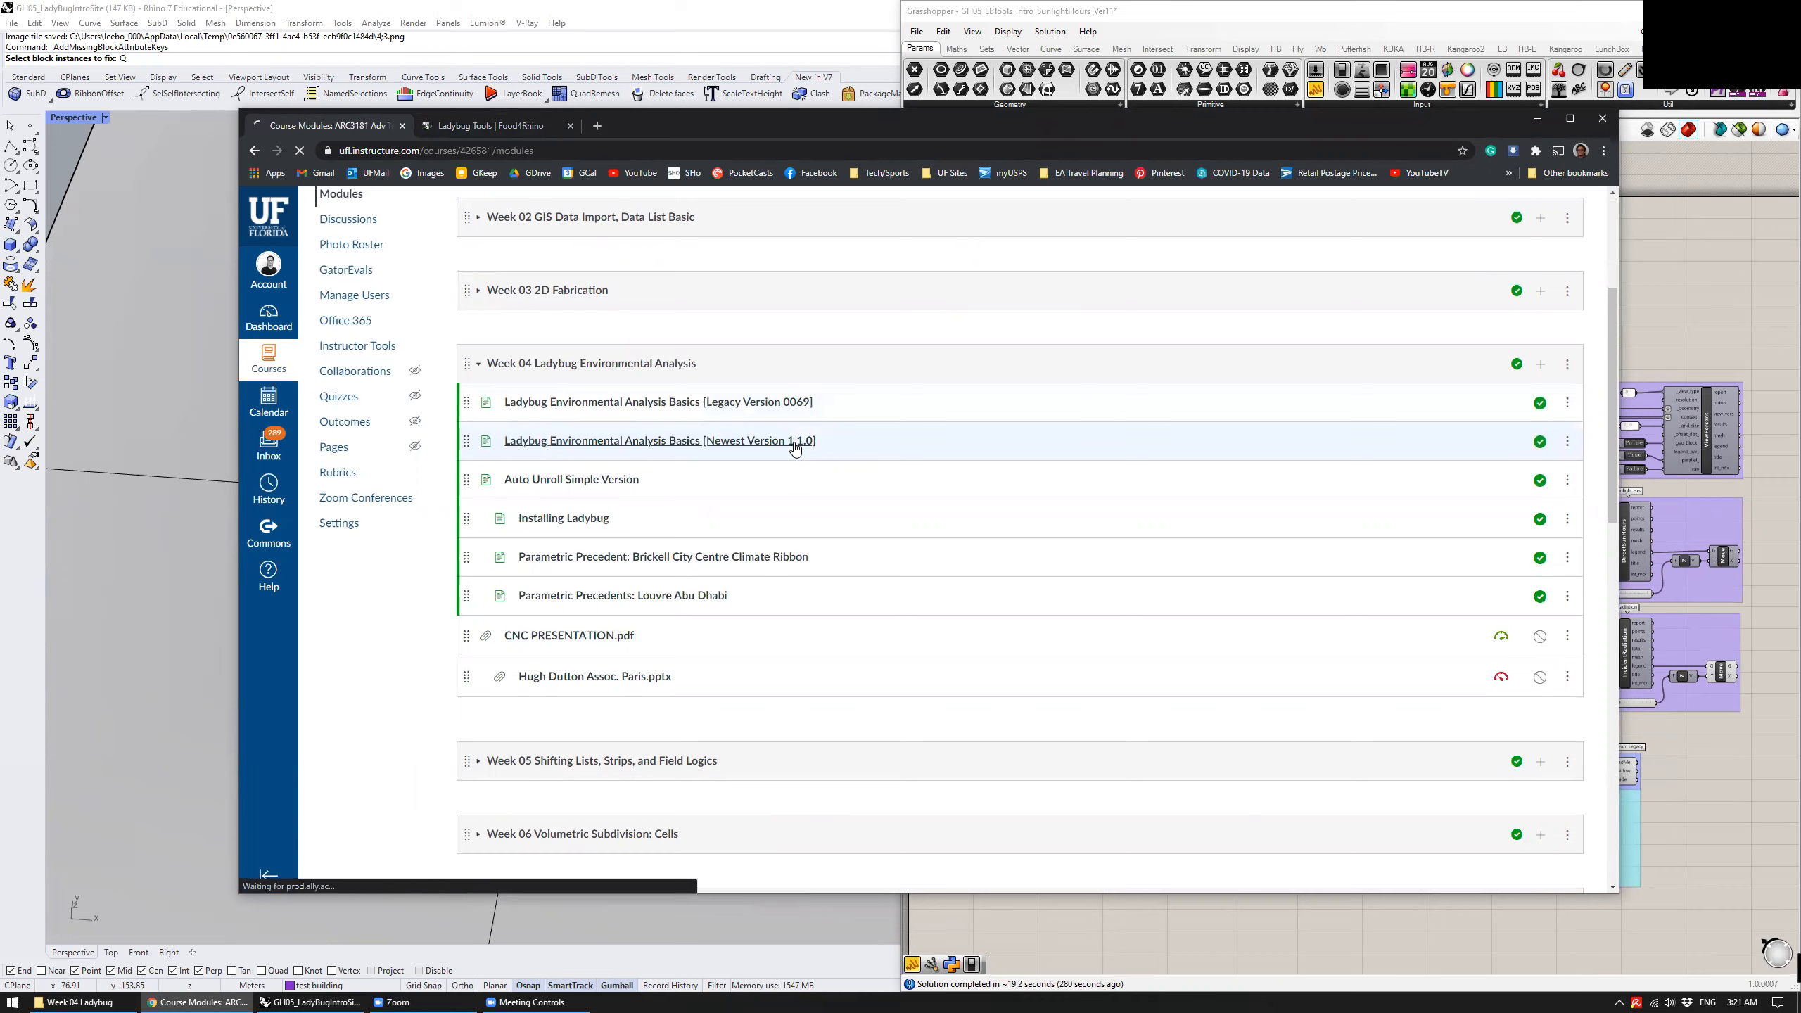
Look over the lab page from its objectives to the Ladybug Basic Setup section, and close the Food4Rhino page
scroll(999, 423, down, 1)
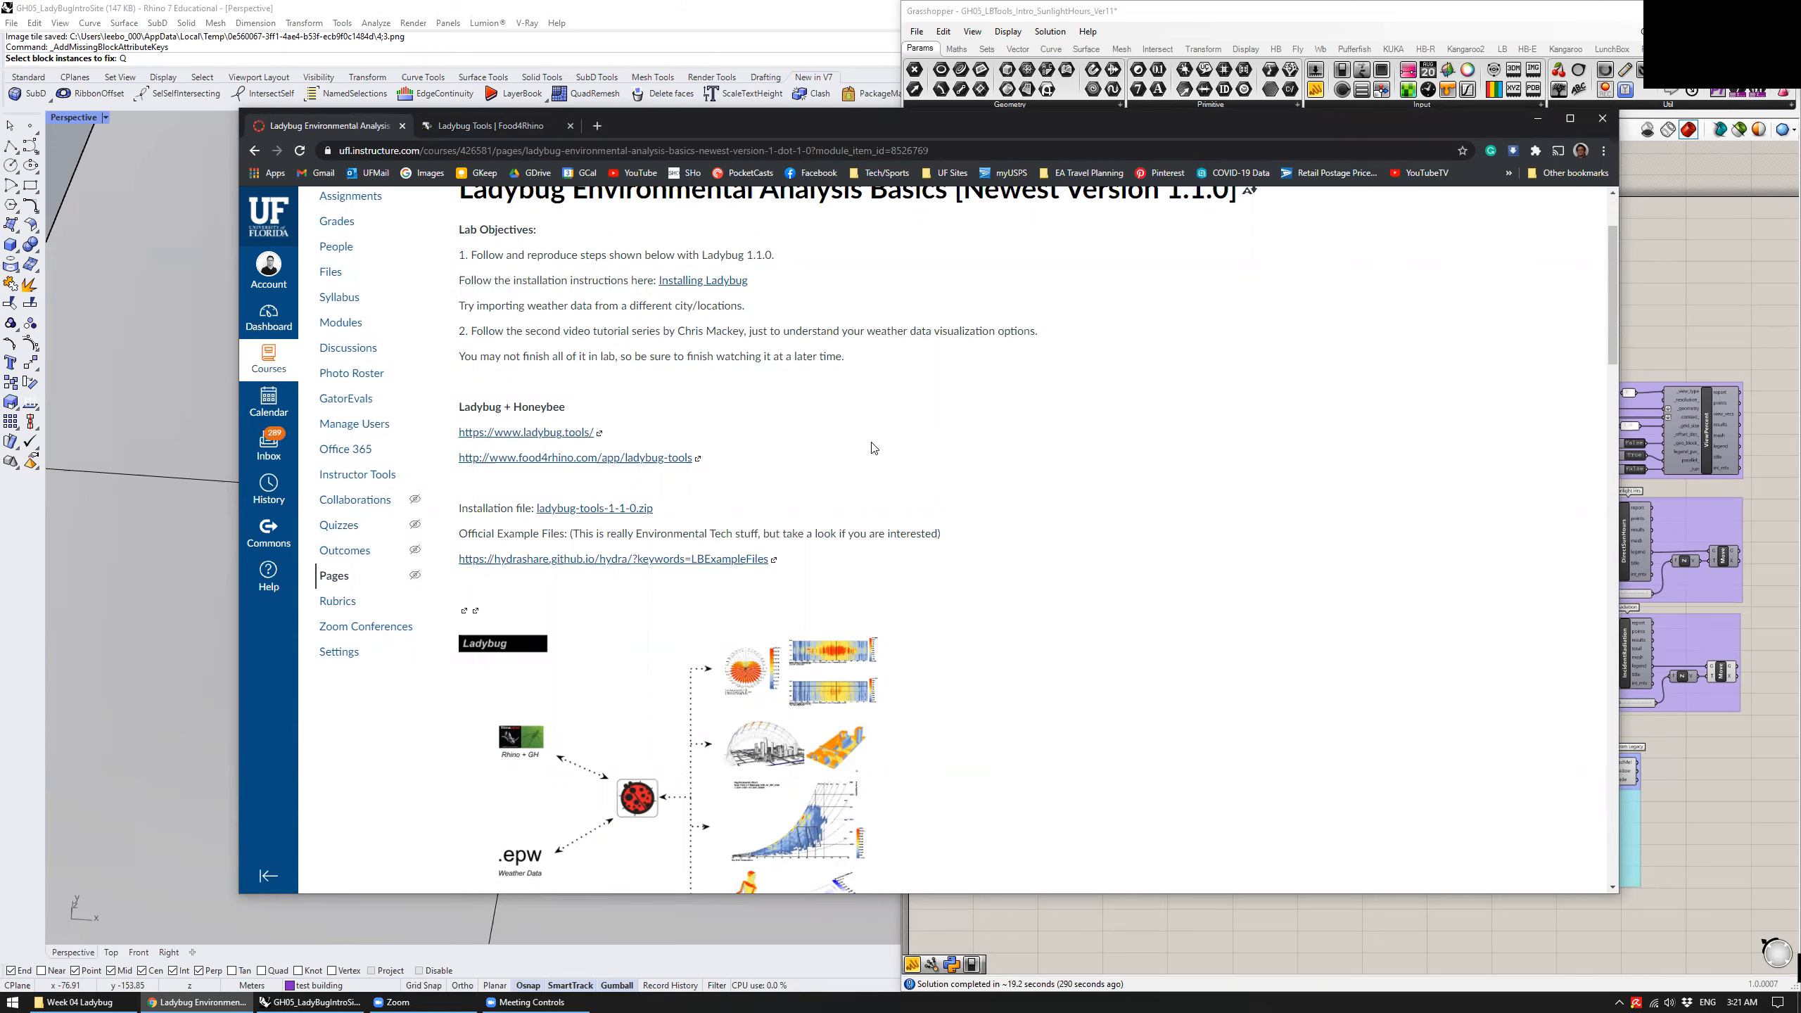
scroll(1000, 440, down, 5)
scroll(1002, 524, down, 3)
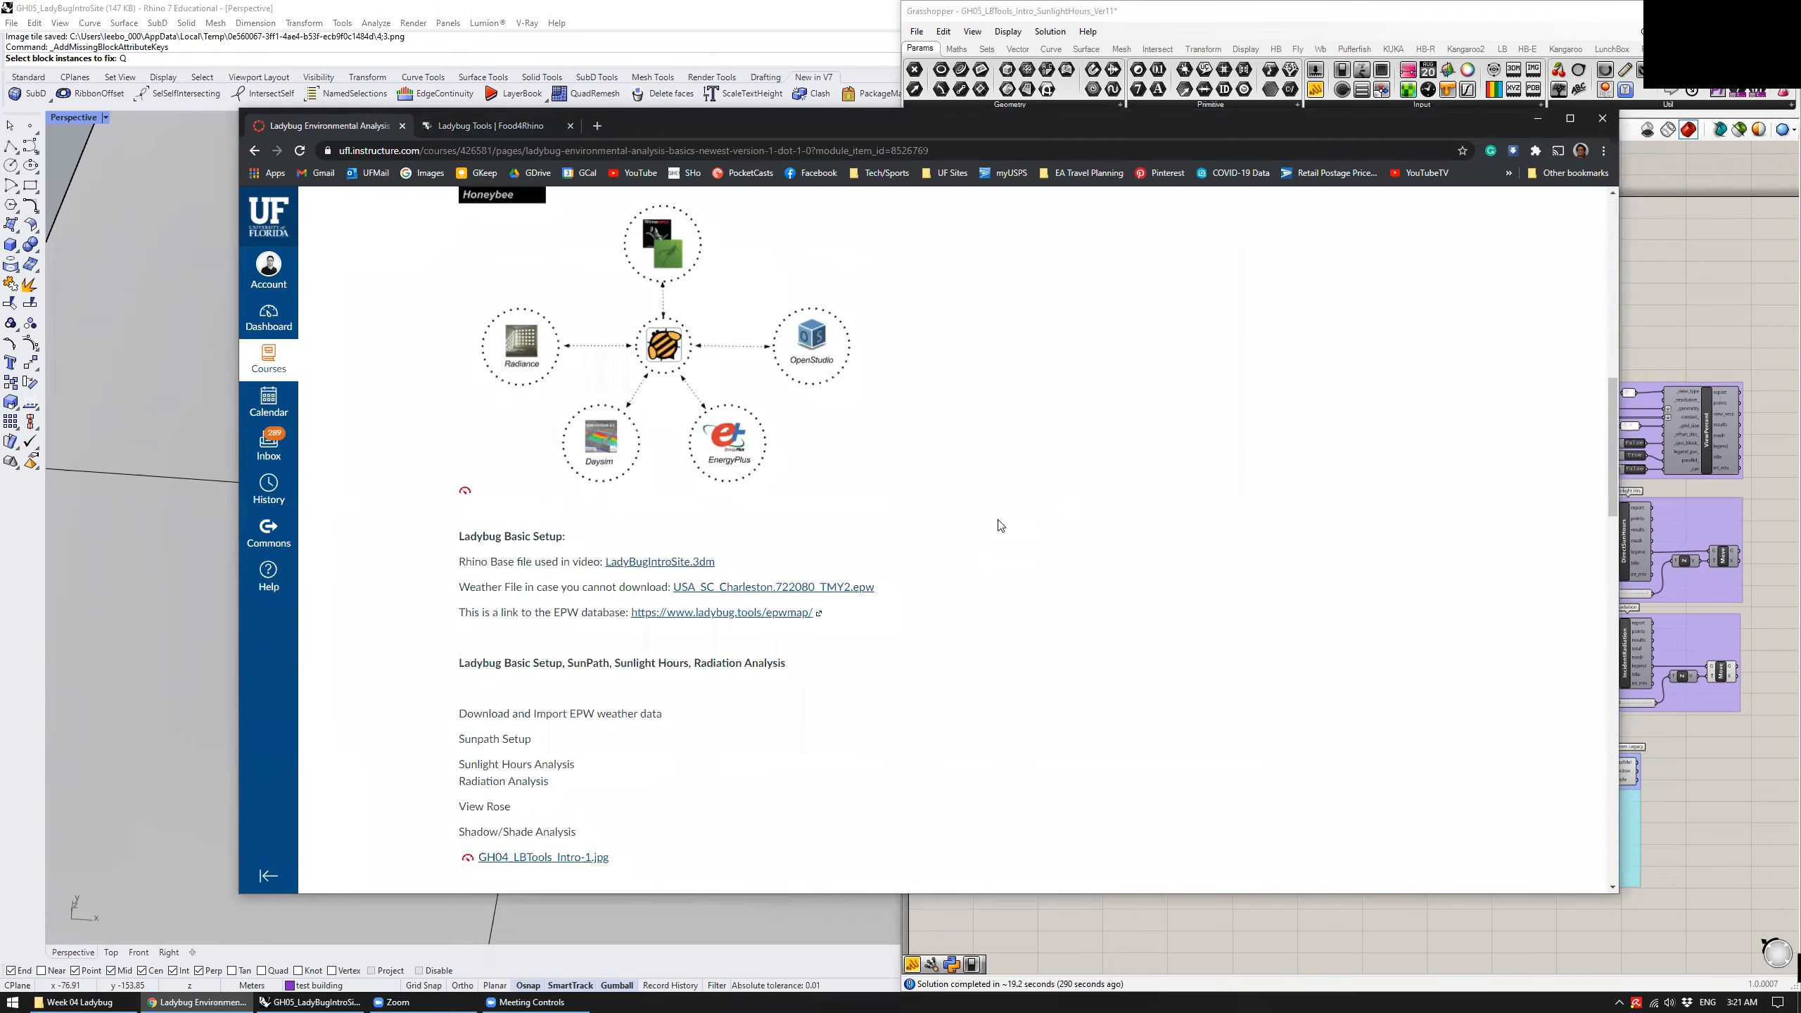
scroll(1000, 502, up, 5)
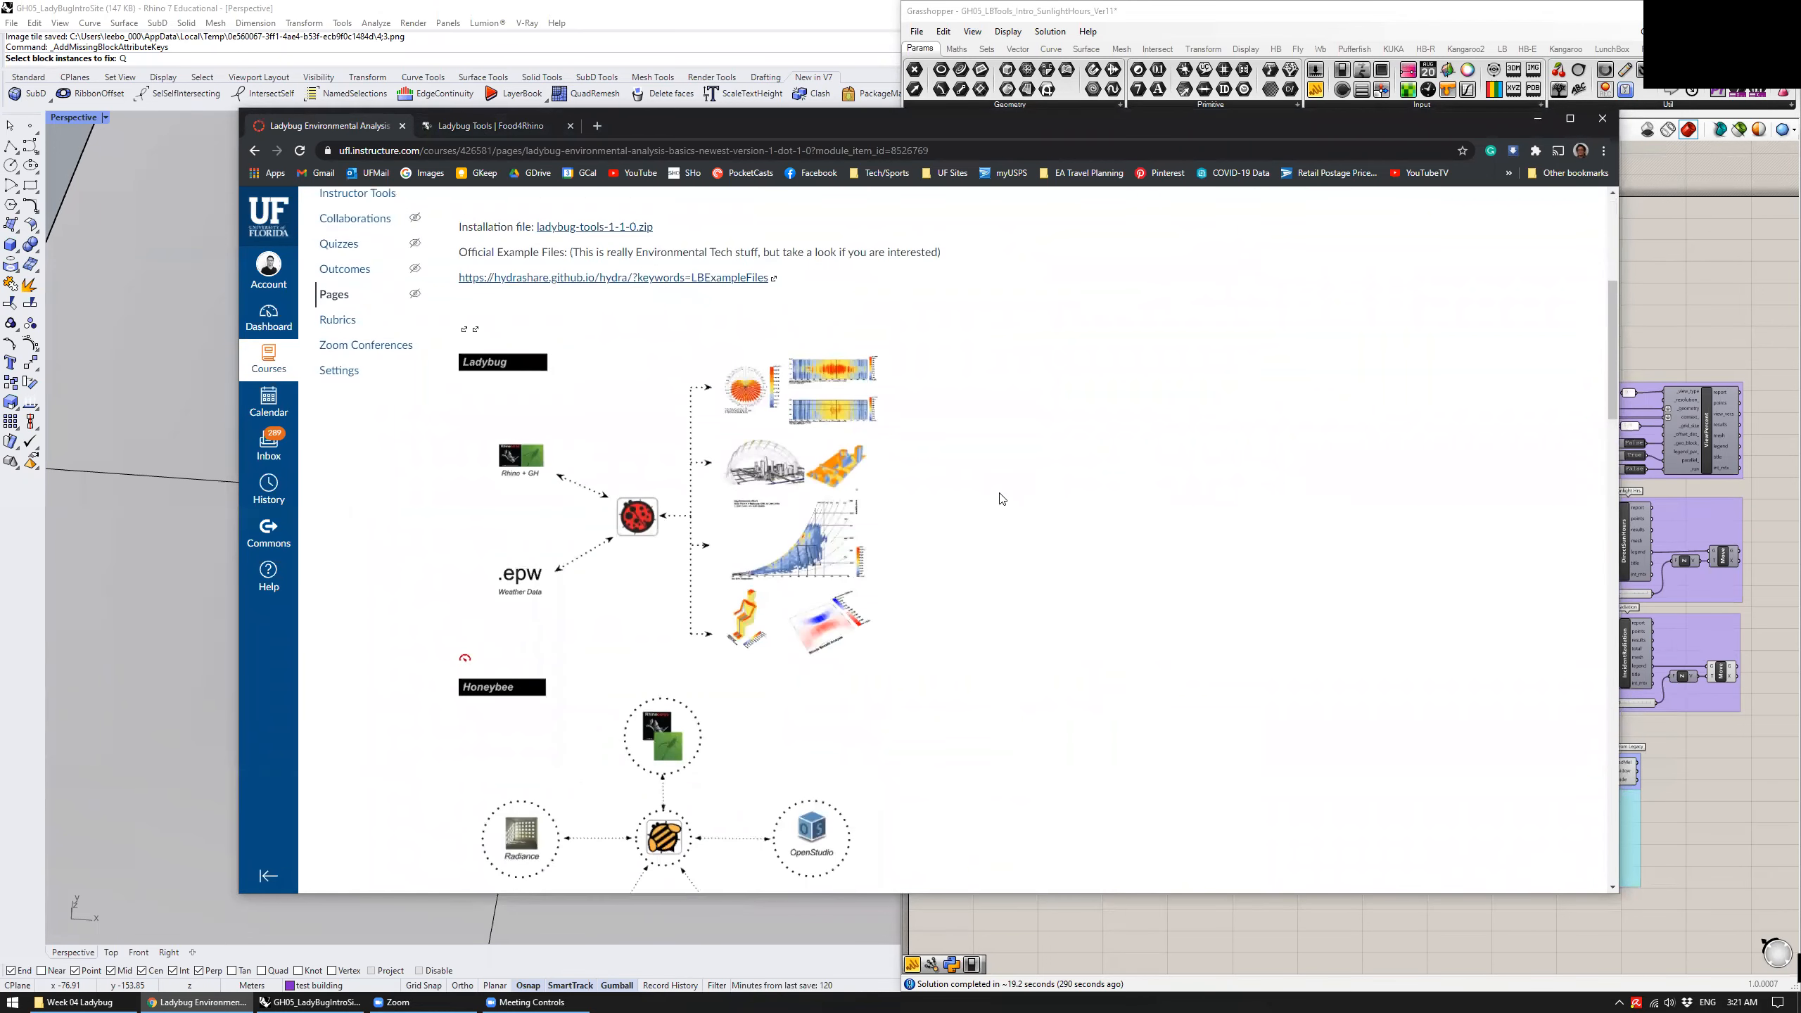
scroll(1000, 501, up, 3)
scroll(969, 497, up, 3)
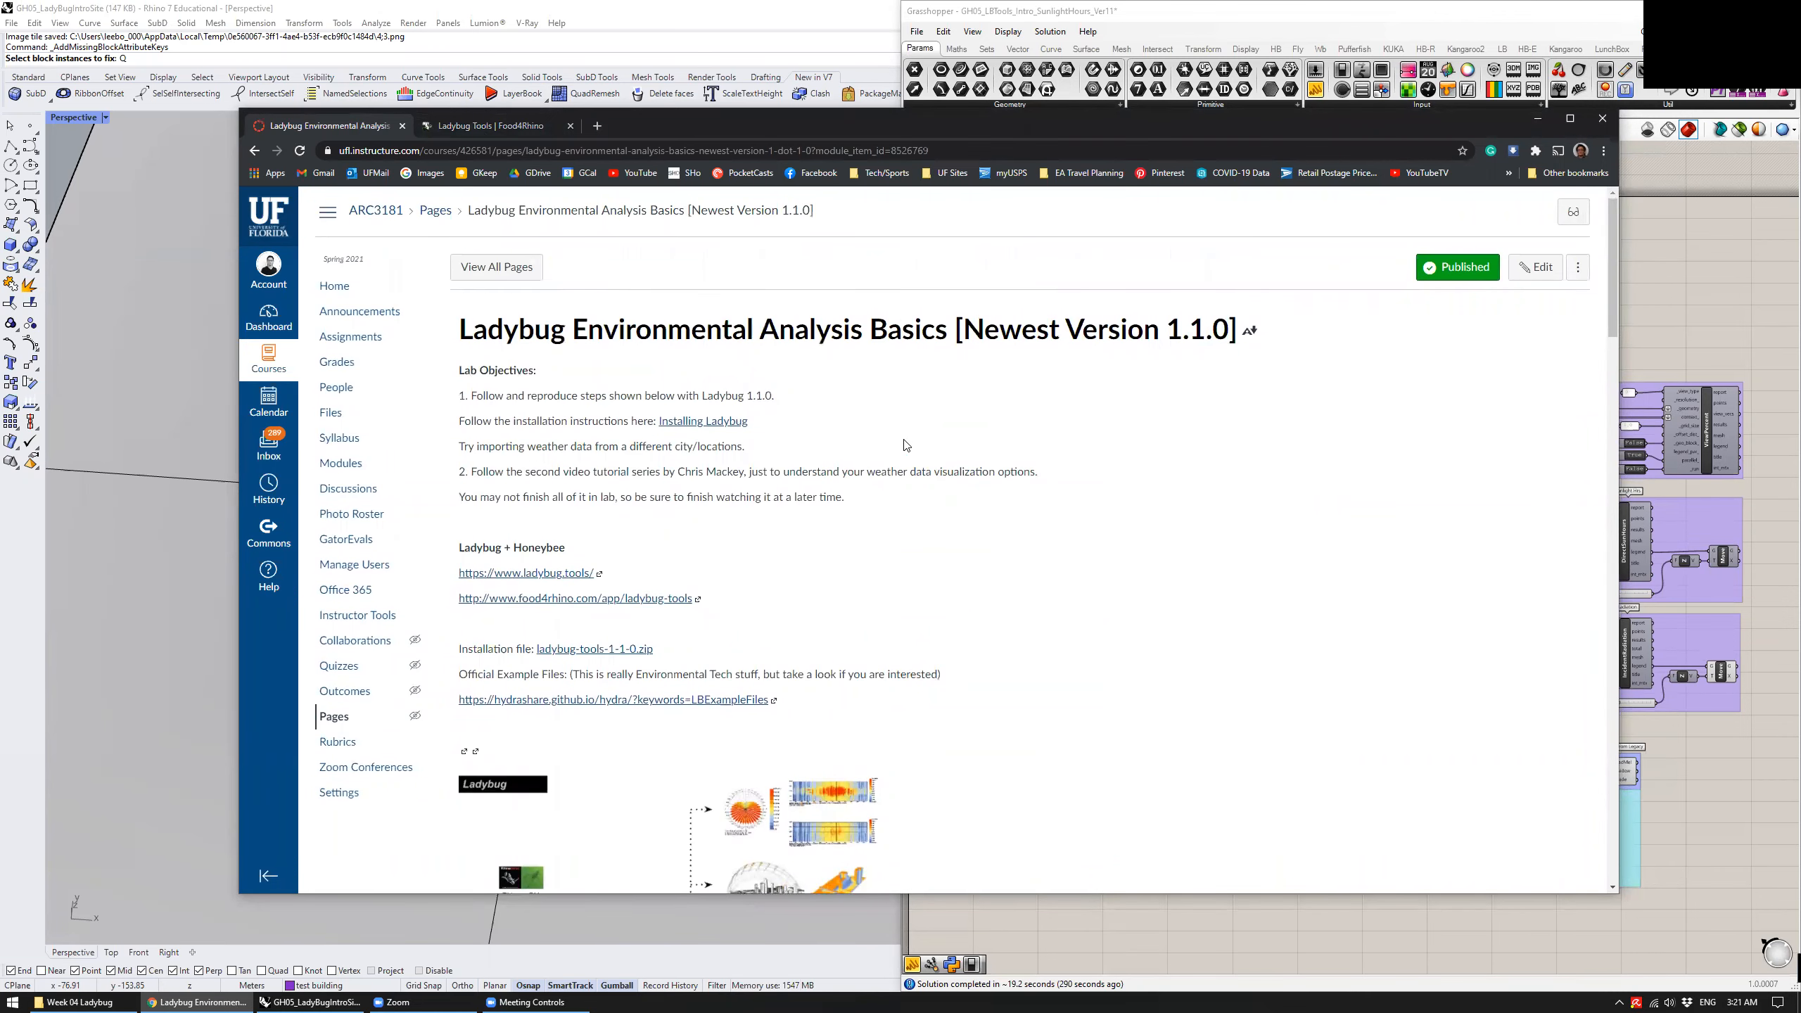
click(570, 126)
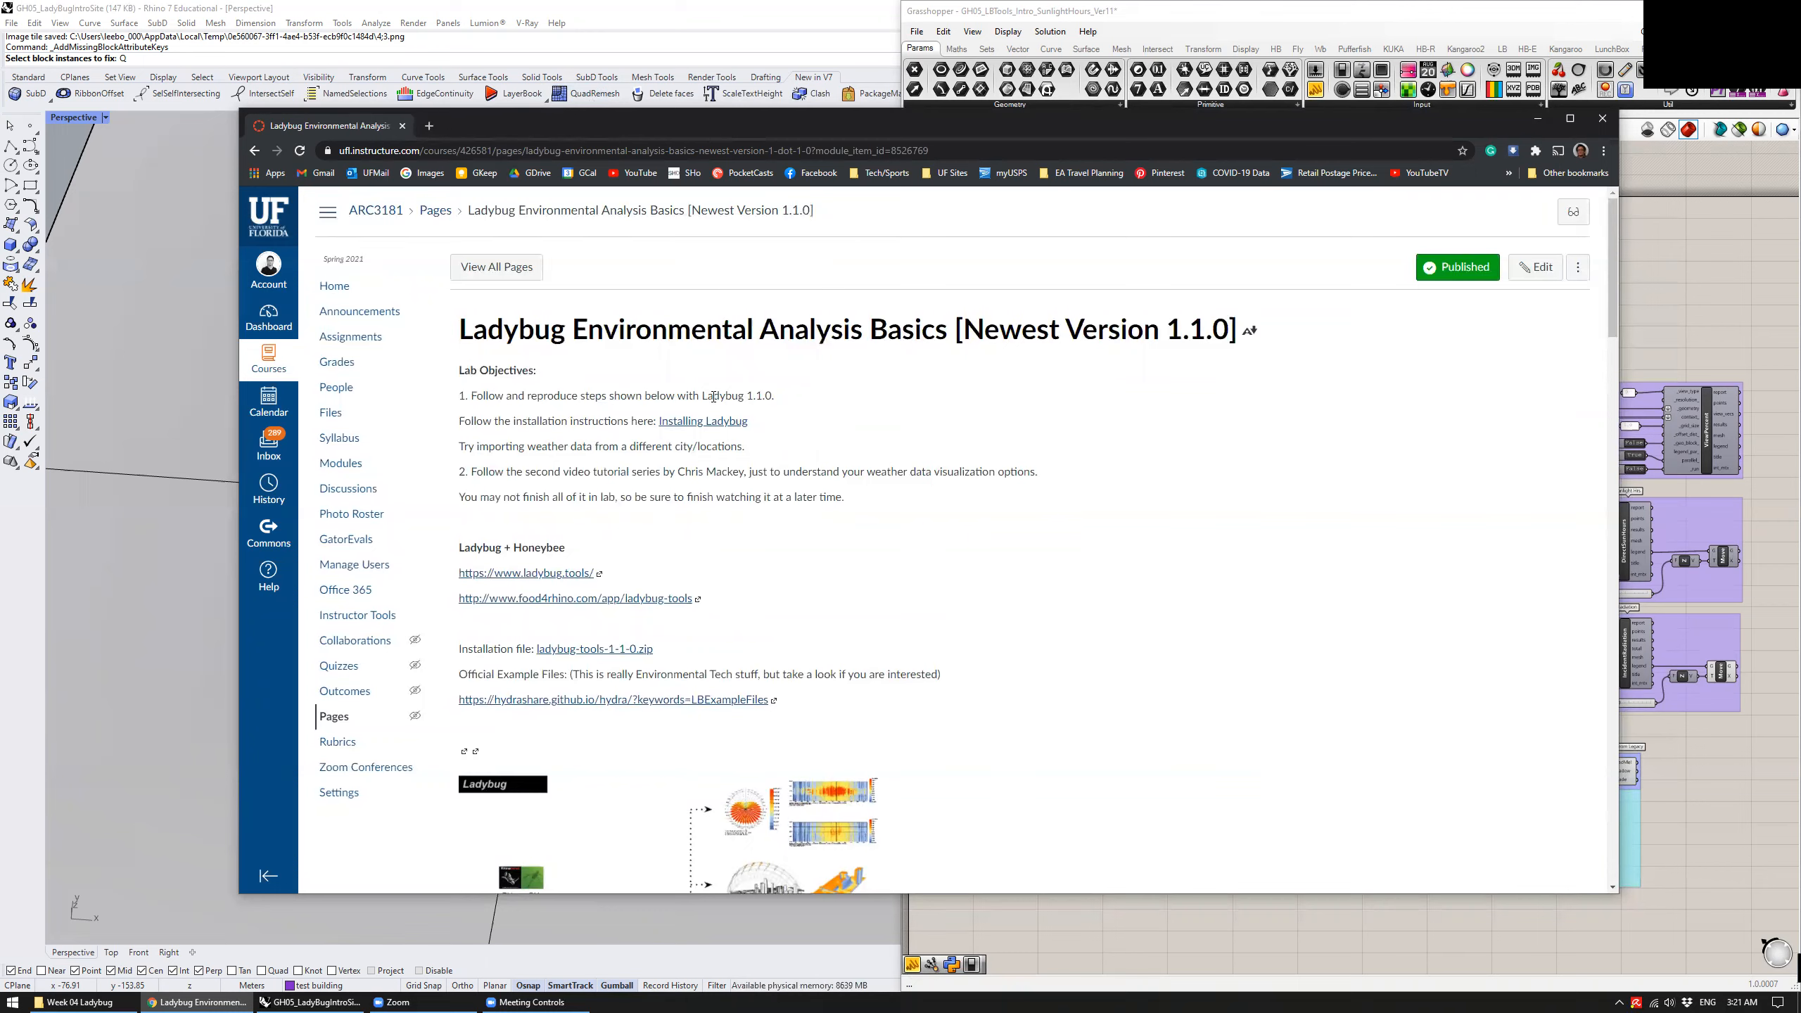
Open the Installing Ladybug instructions linked in the lab objectives in a separate browser tab
right_click(718, 424)
click(782, 433)
click(505, 119)
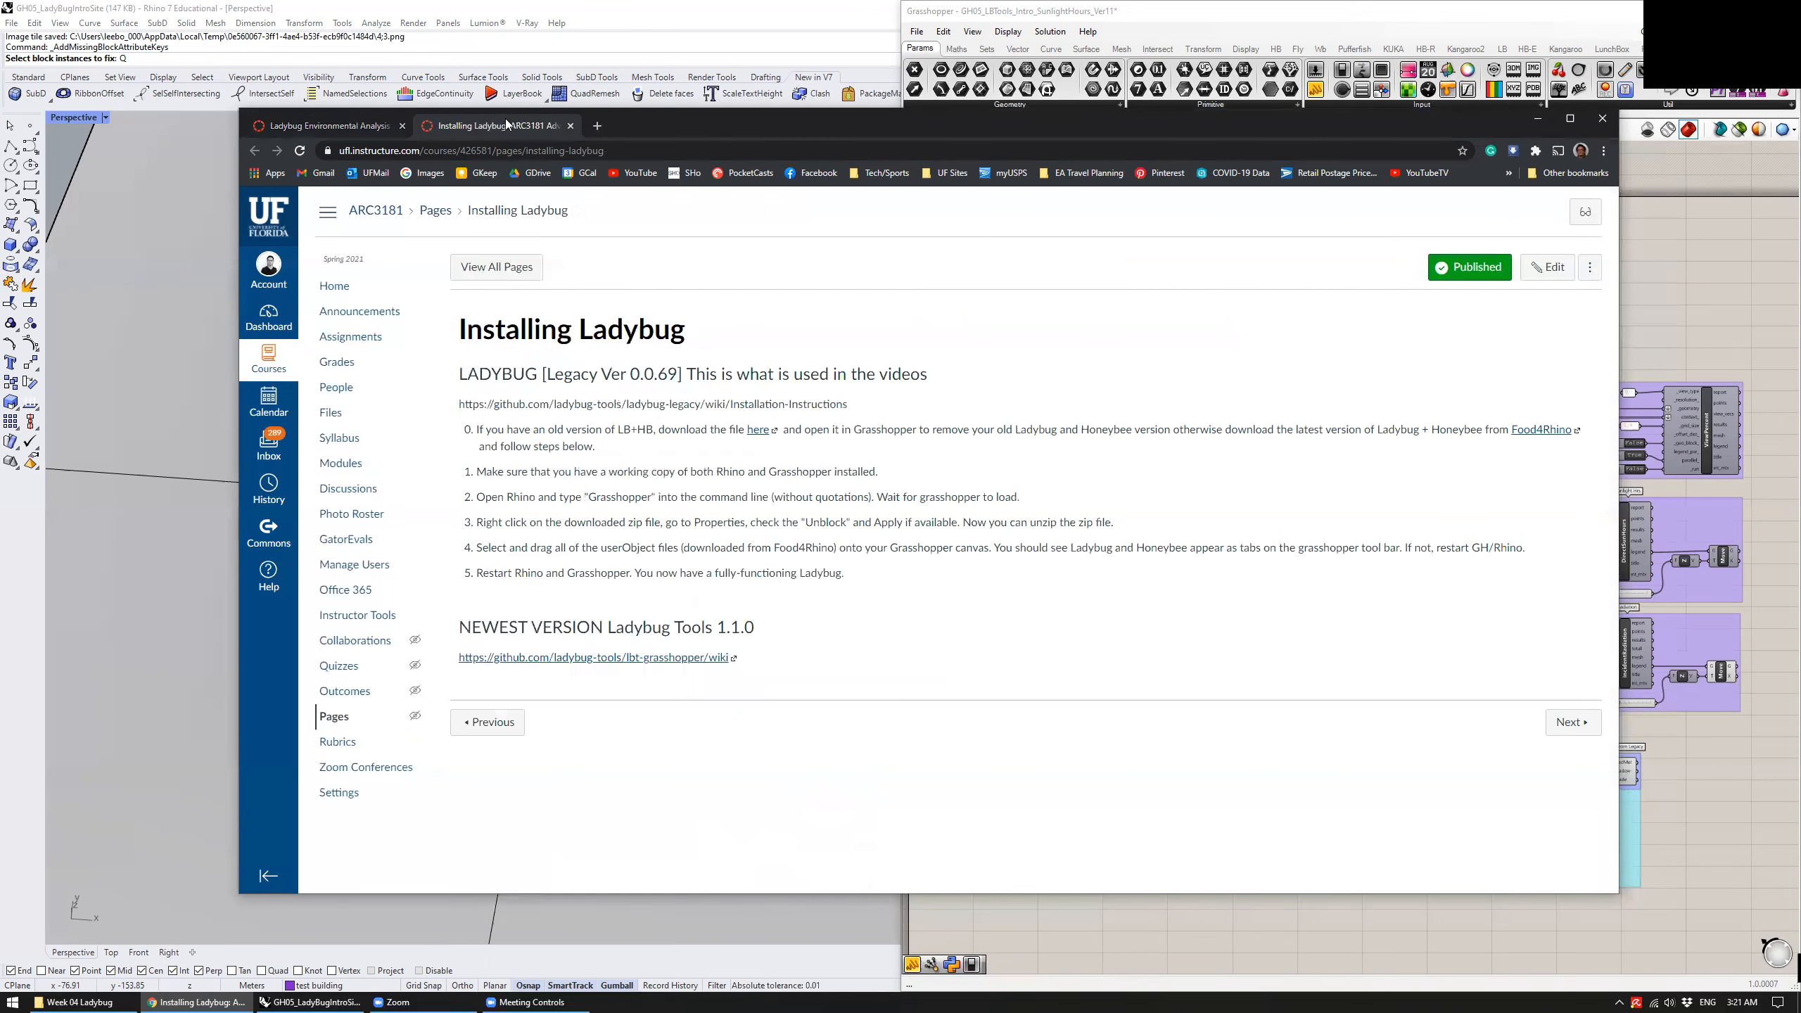
Open the GitHub wiki for Ladybug Tools 1.1.0 and go to its 1.1 Windows Installation Steps page
triple_click(505, 624)
click(506, 624)
click(641, 658)
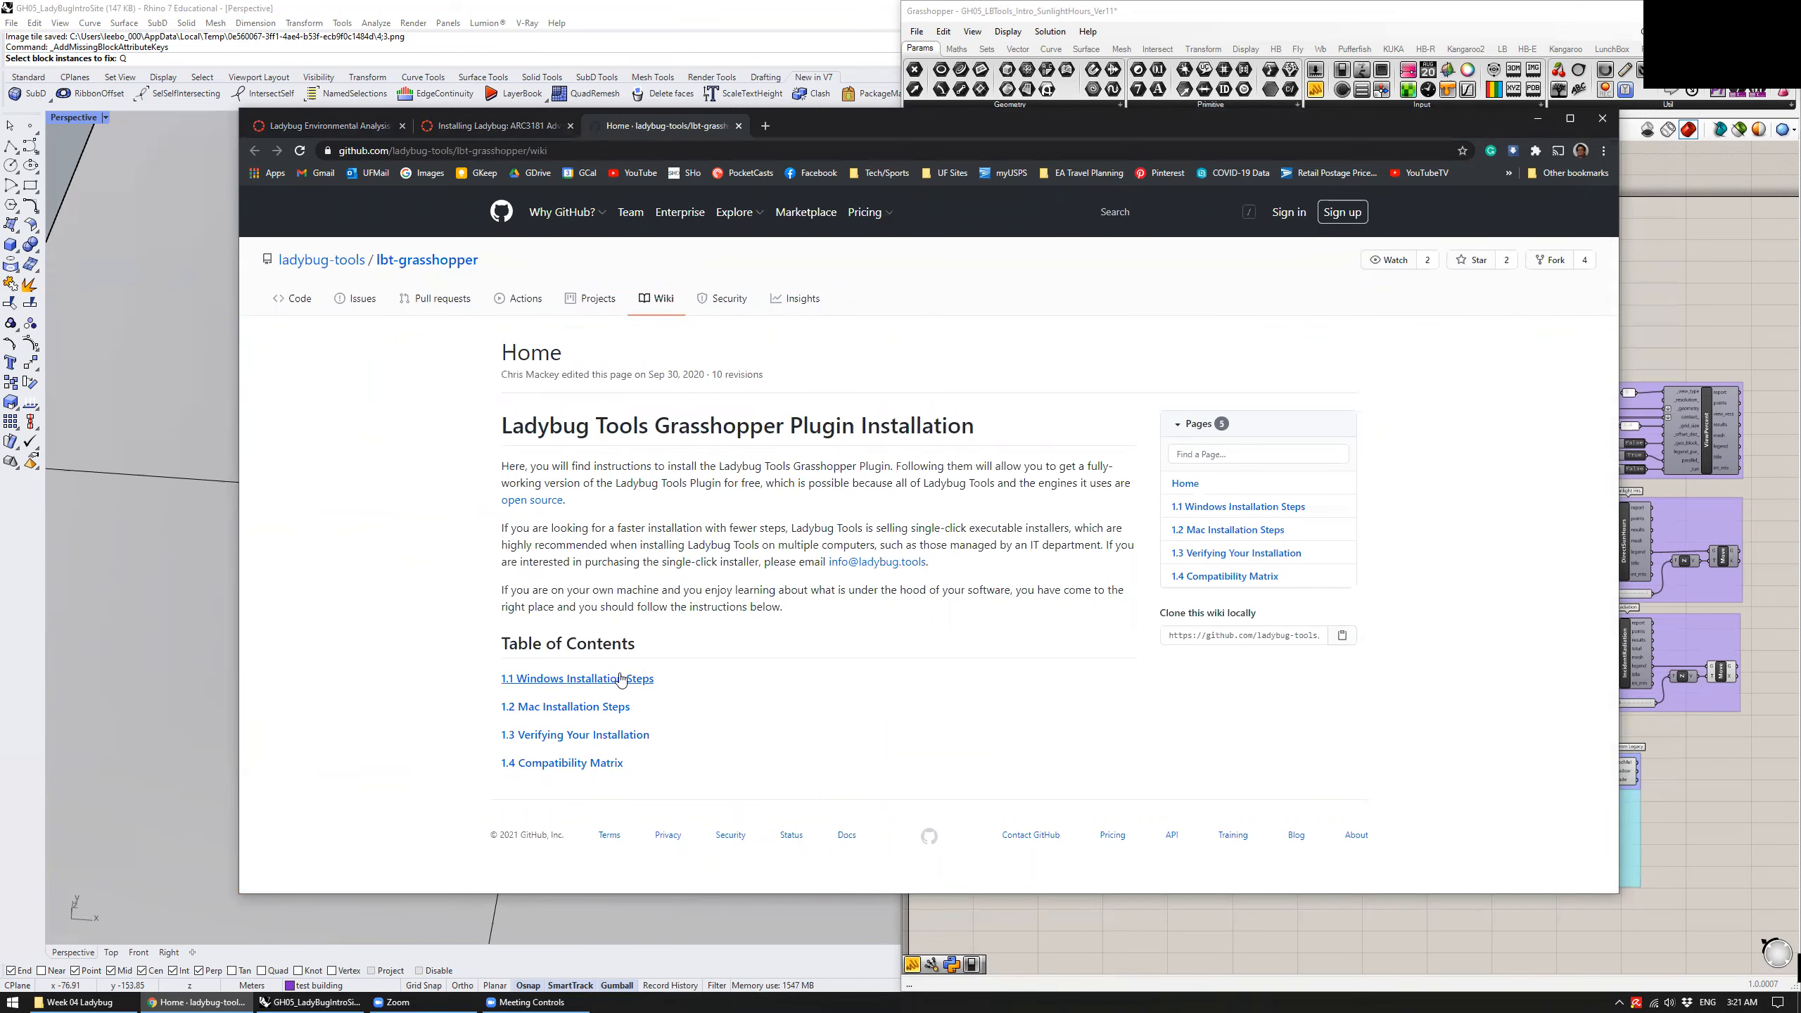
click(557, 681)
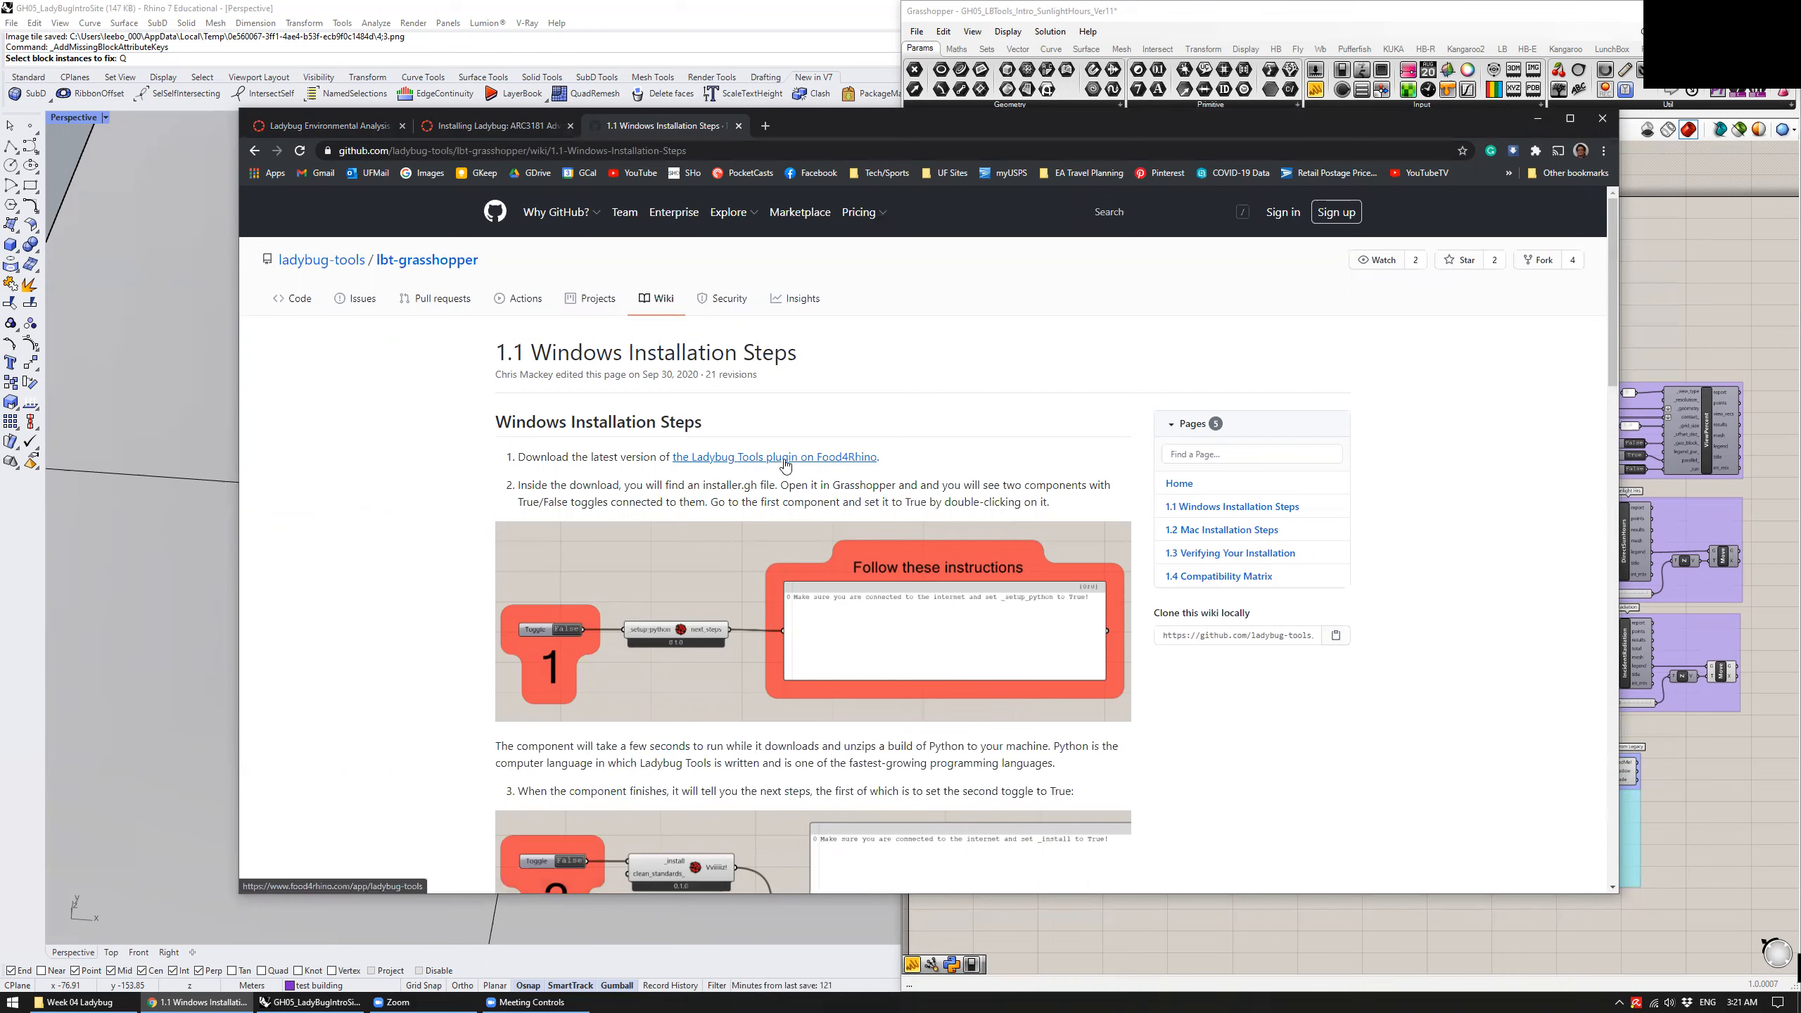
Read through the main Windows installation steps as far as the Optional Steps section
scroll(794, 454, down, 4)
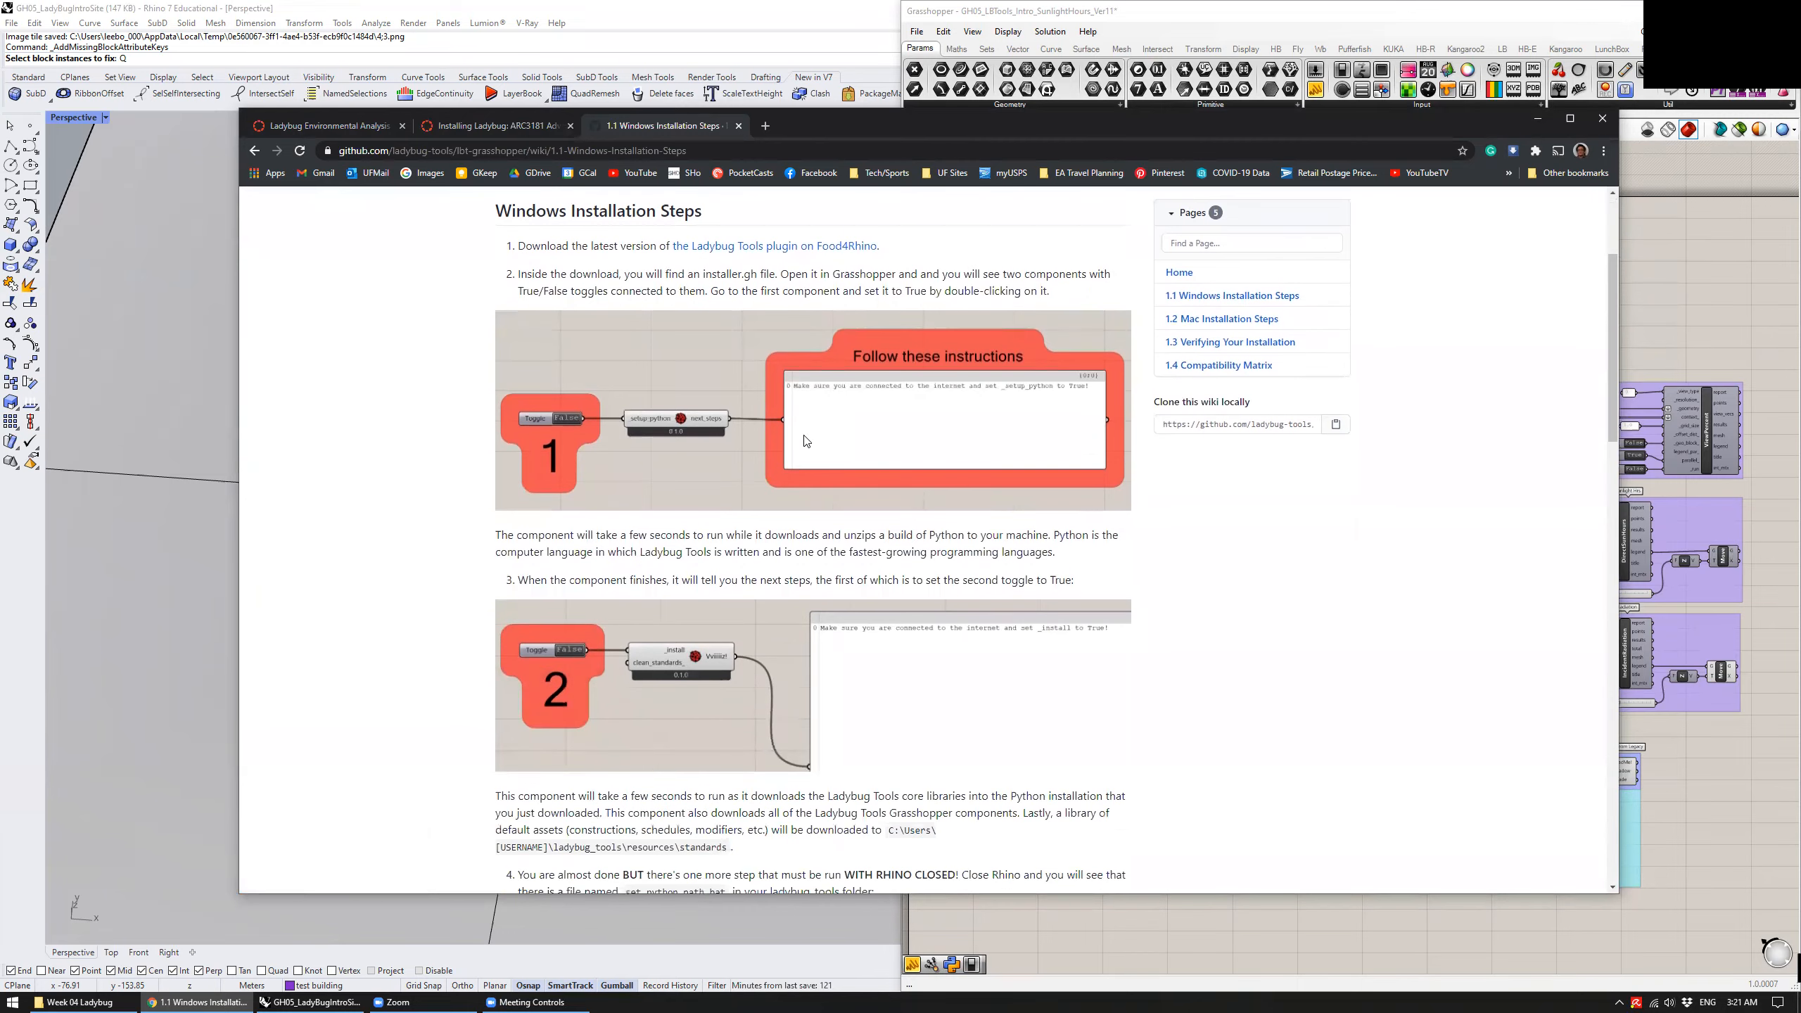
scroll(802, 439, down, 8)
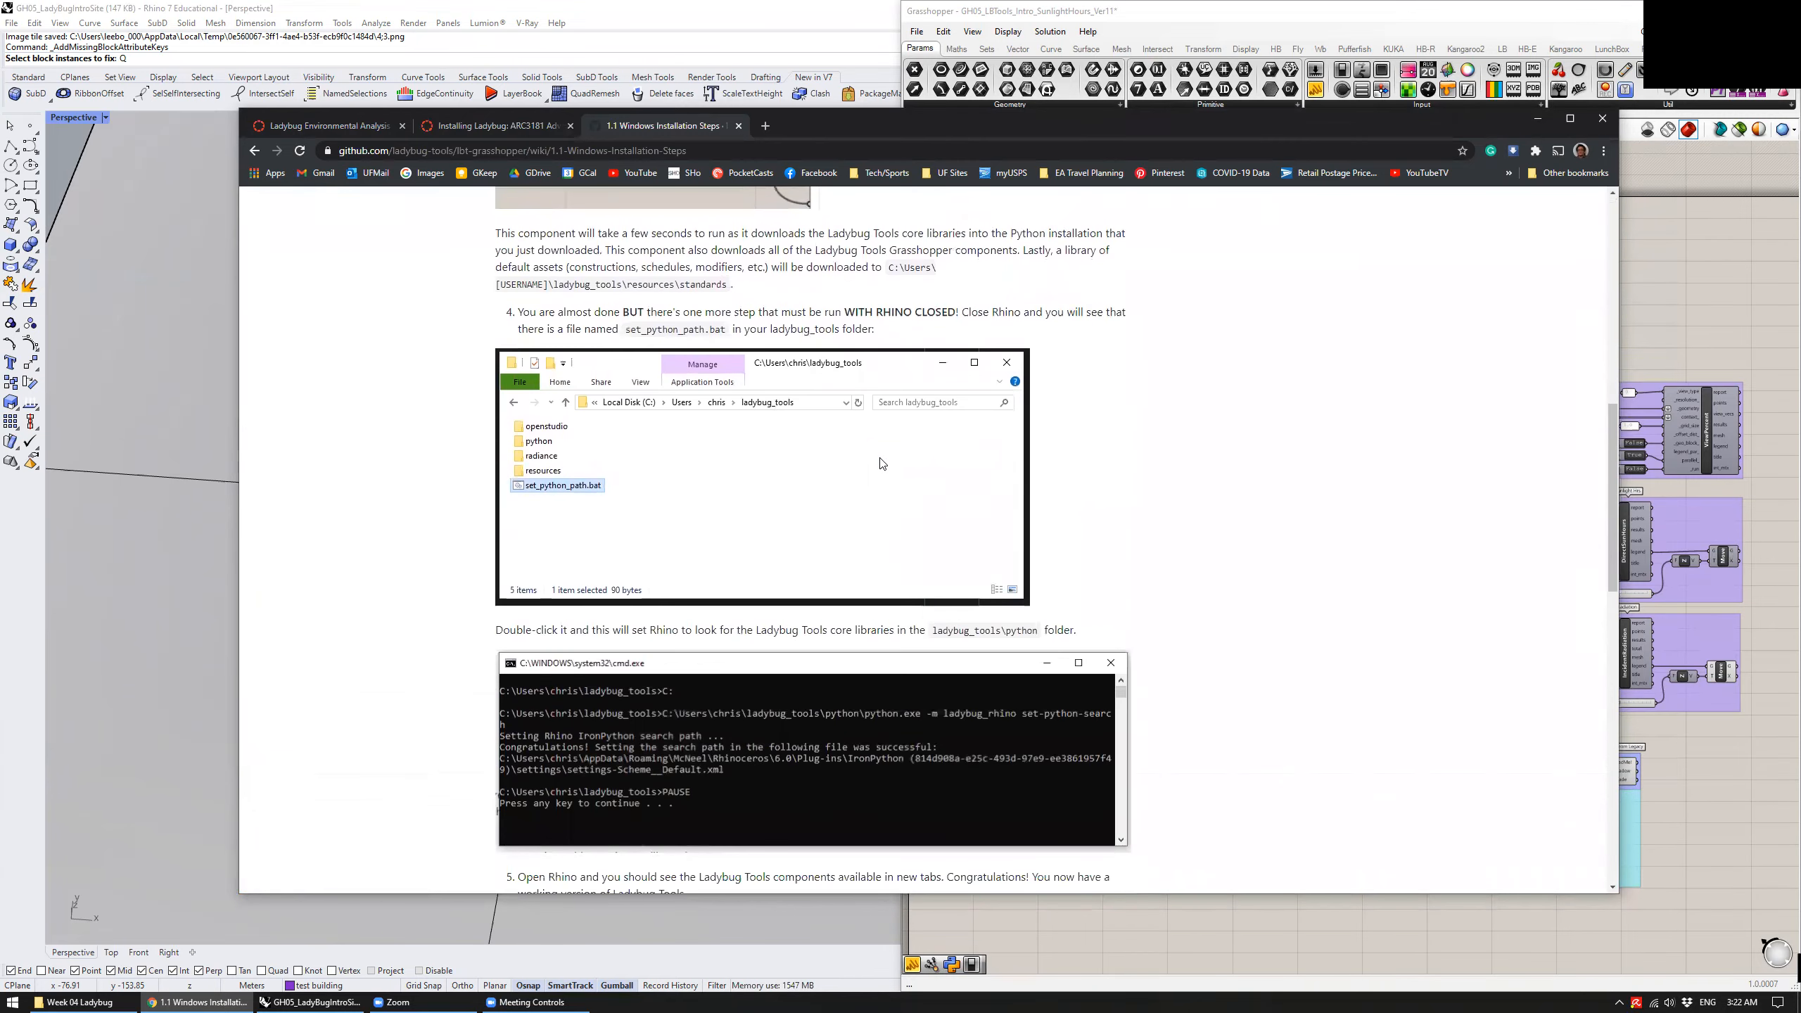
scroll(1028, 456, down, 4)
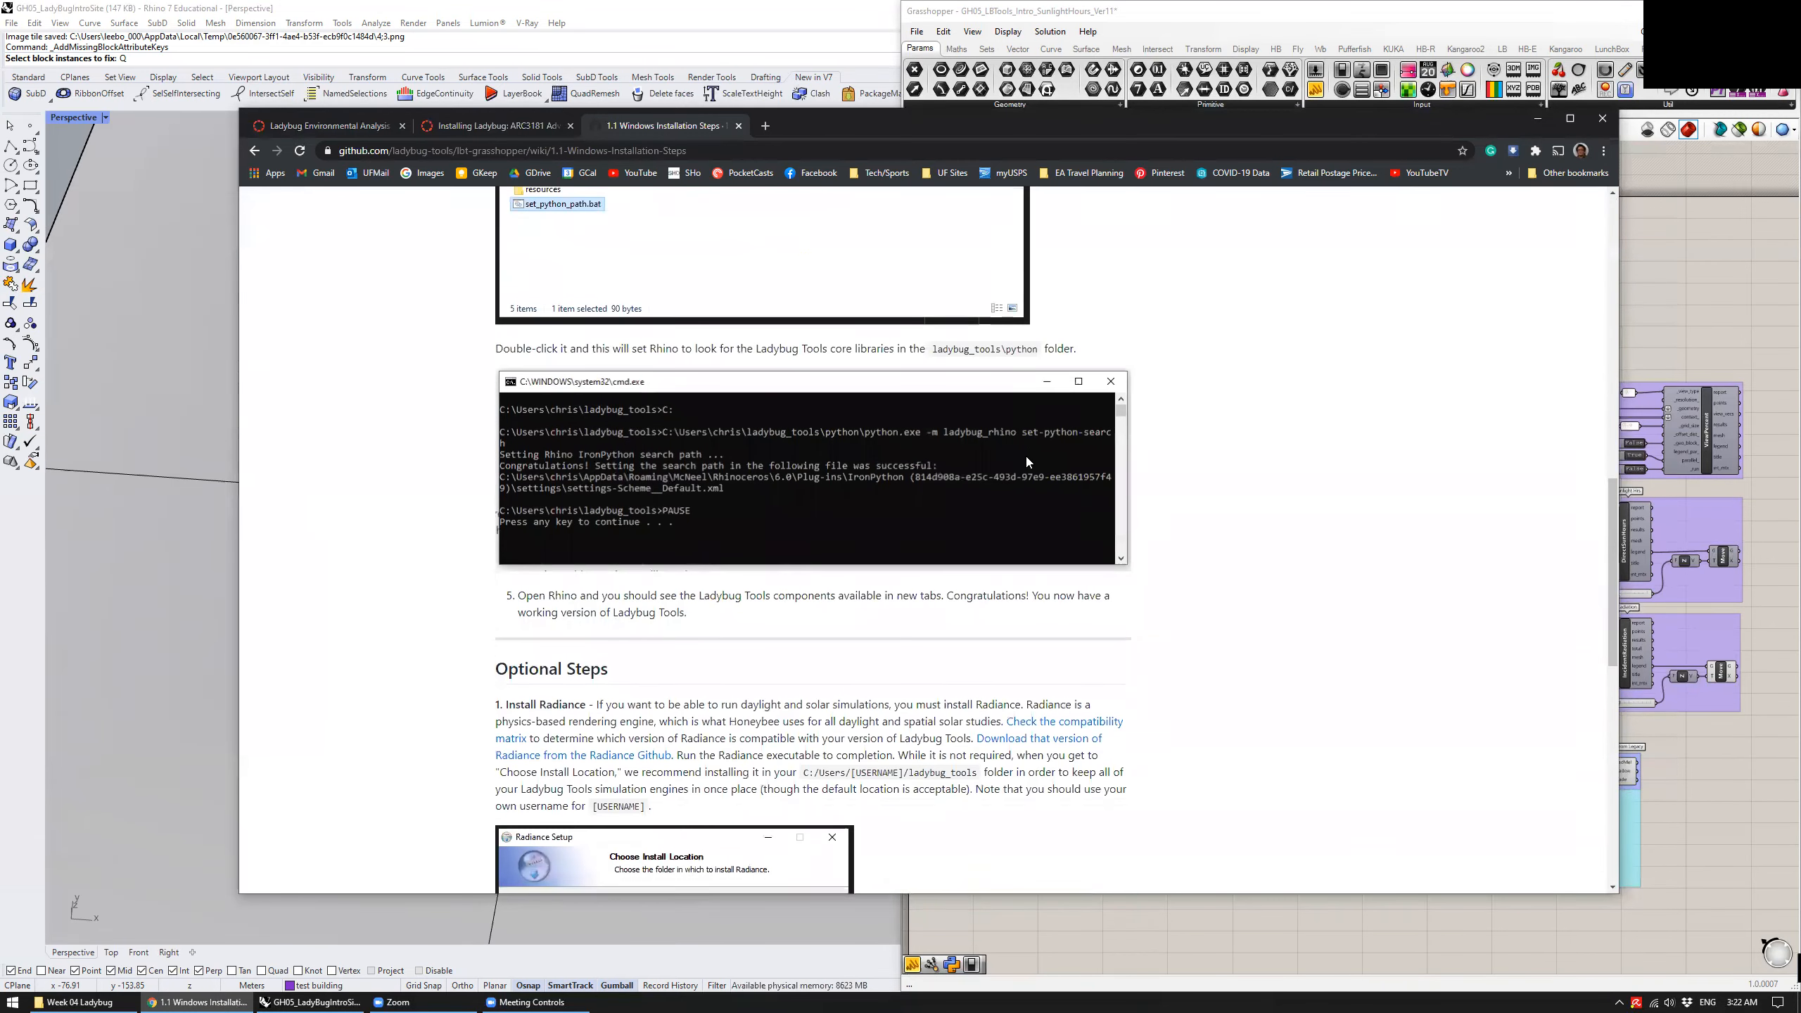
scroll(1025, 455, down, 2)
scroll(1024, 454, down, 3)
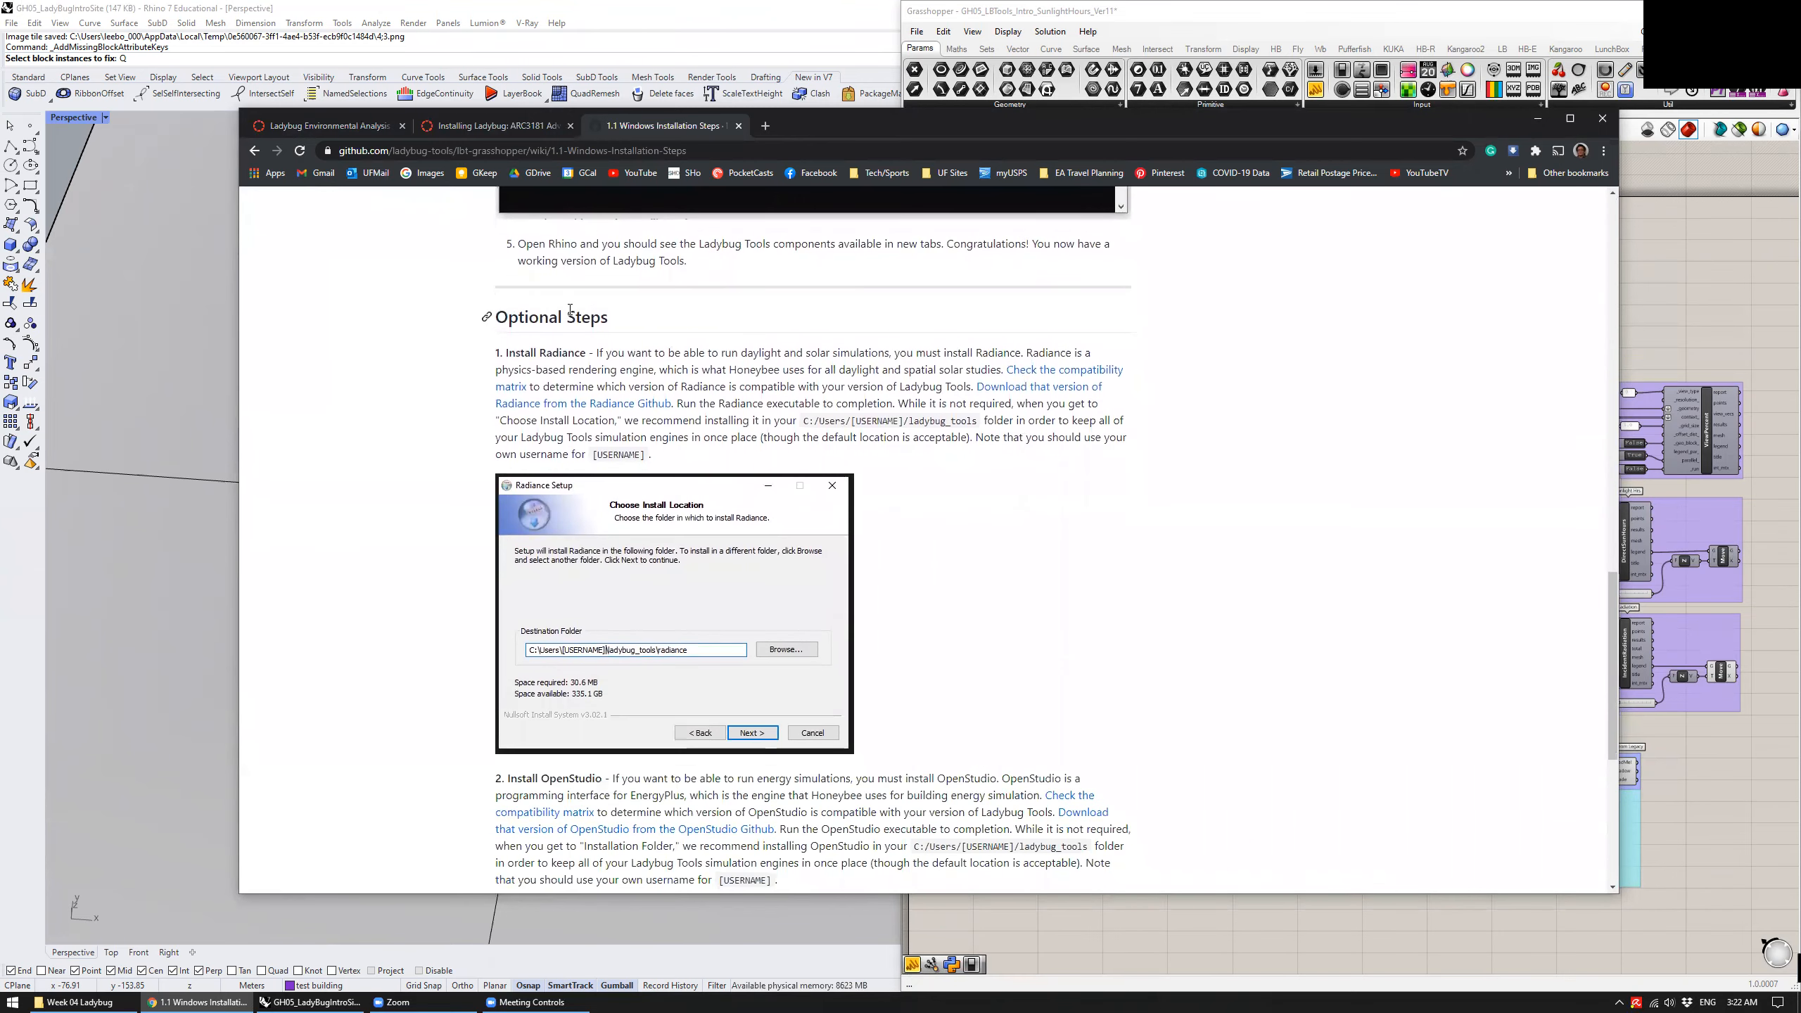
Read the optional Install Radiance instructions, highlighting the paragraph on daylight and solar simulations
triple_click(570, 309)
double_click(549, 354)
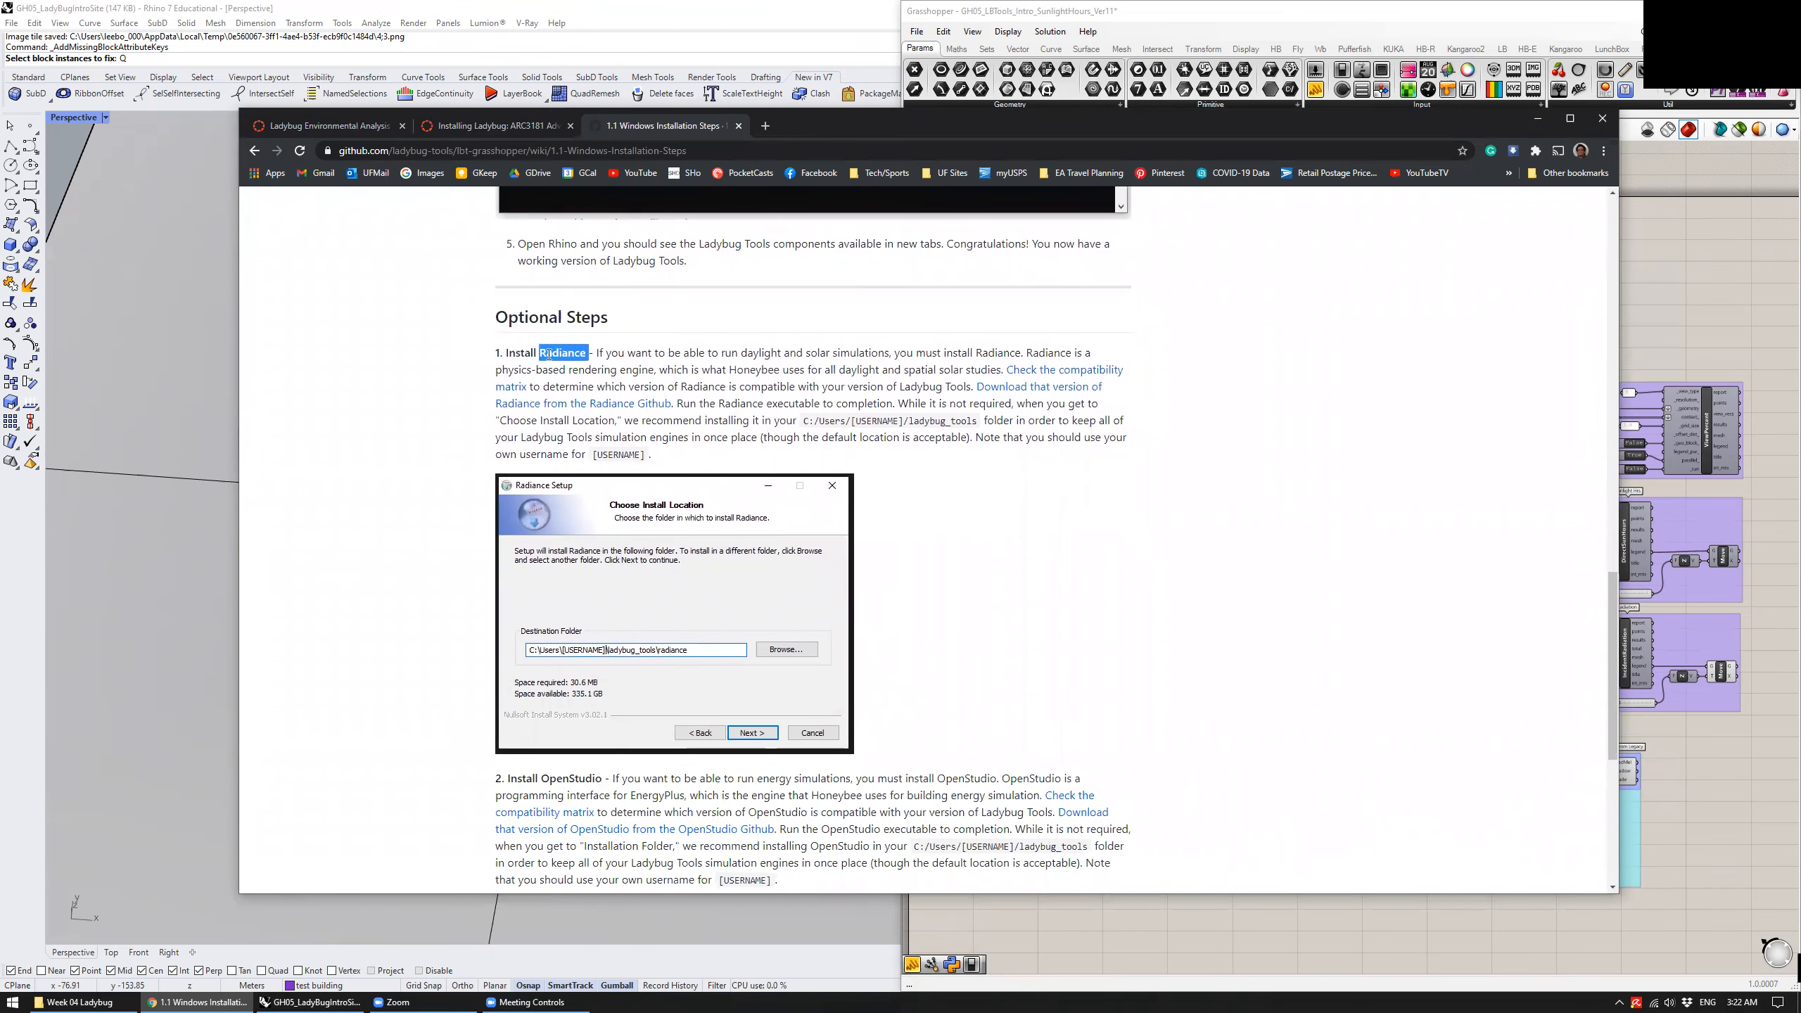
triple_click(559, 350)
click(683, 350)
triple_click(790, 379)
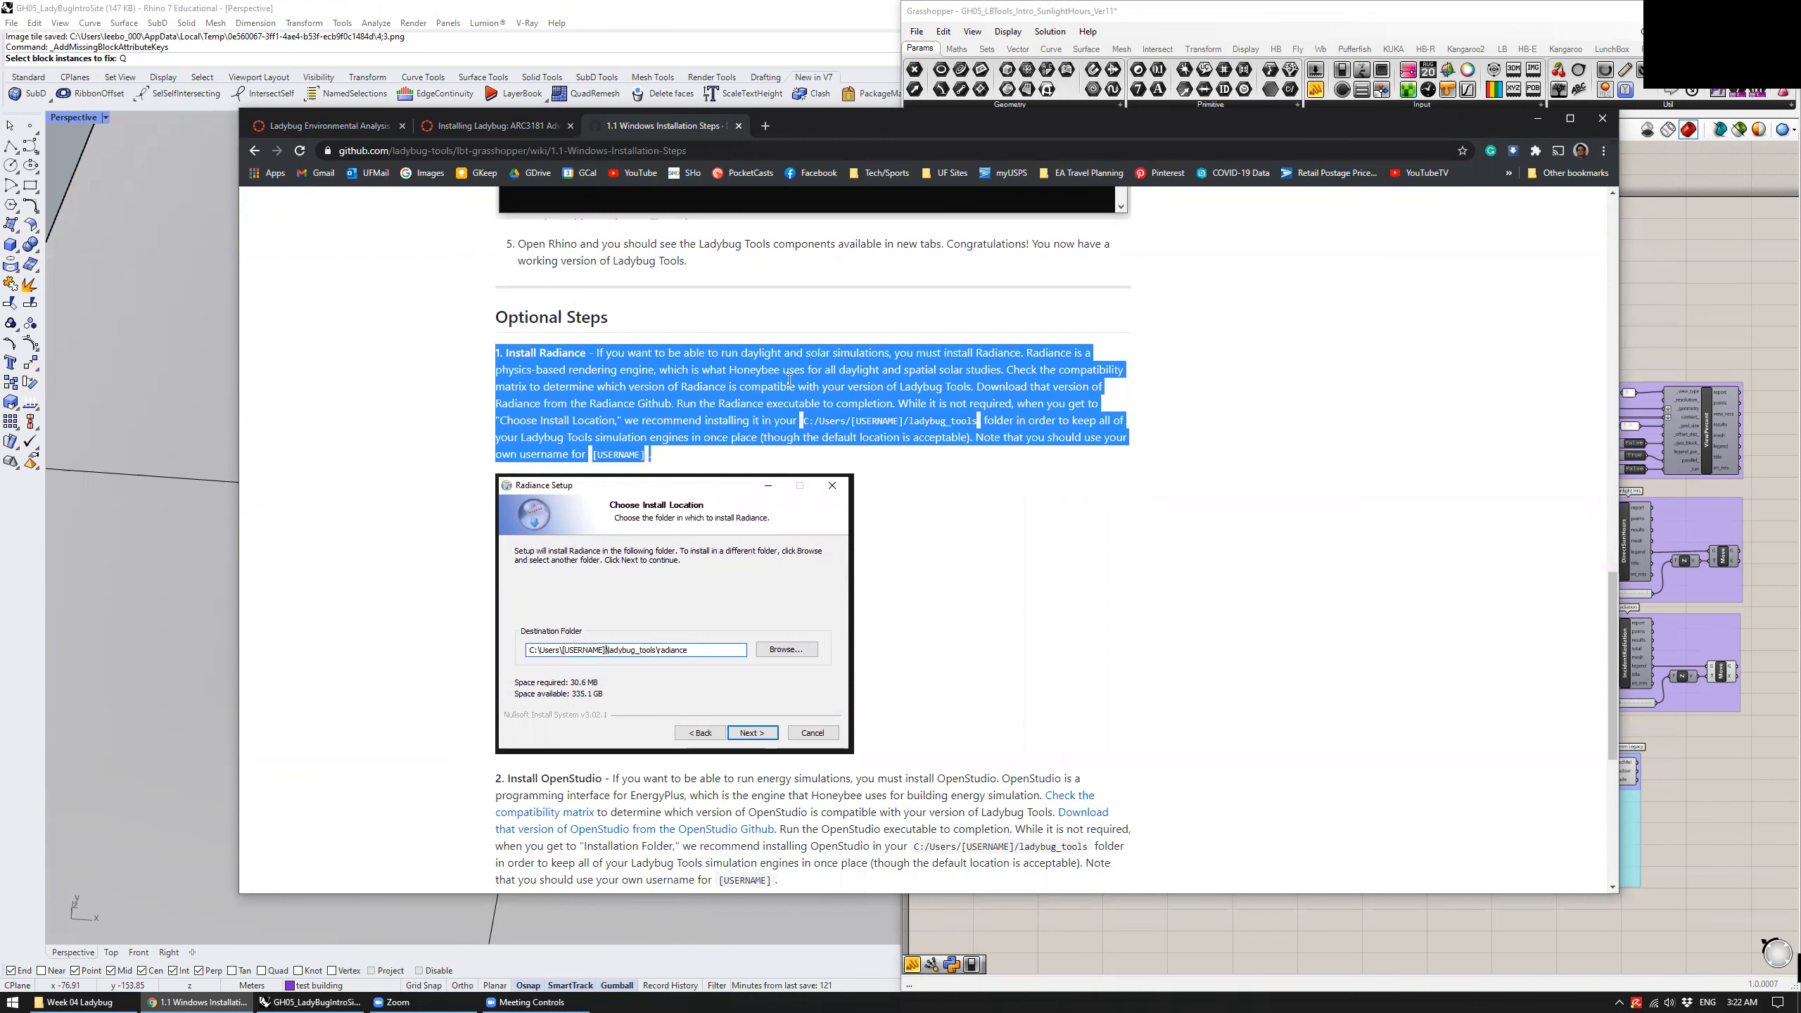
click(788, 384)
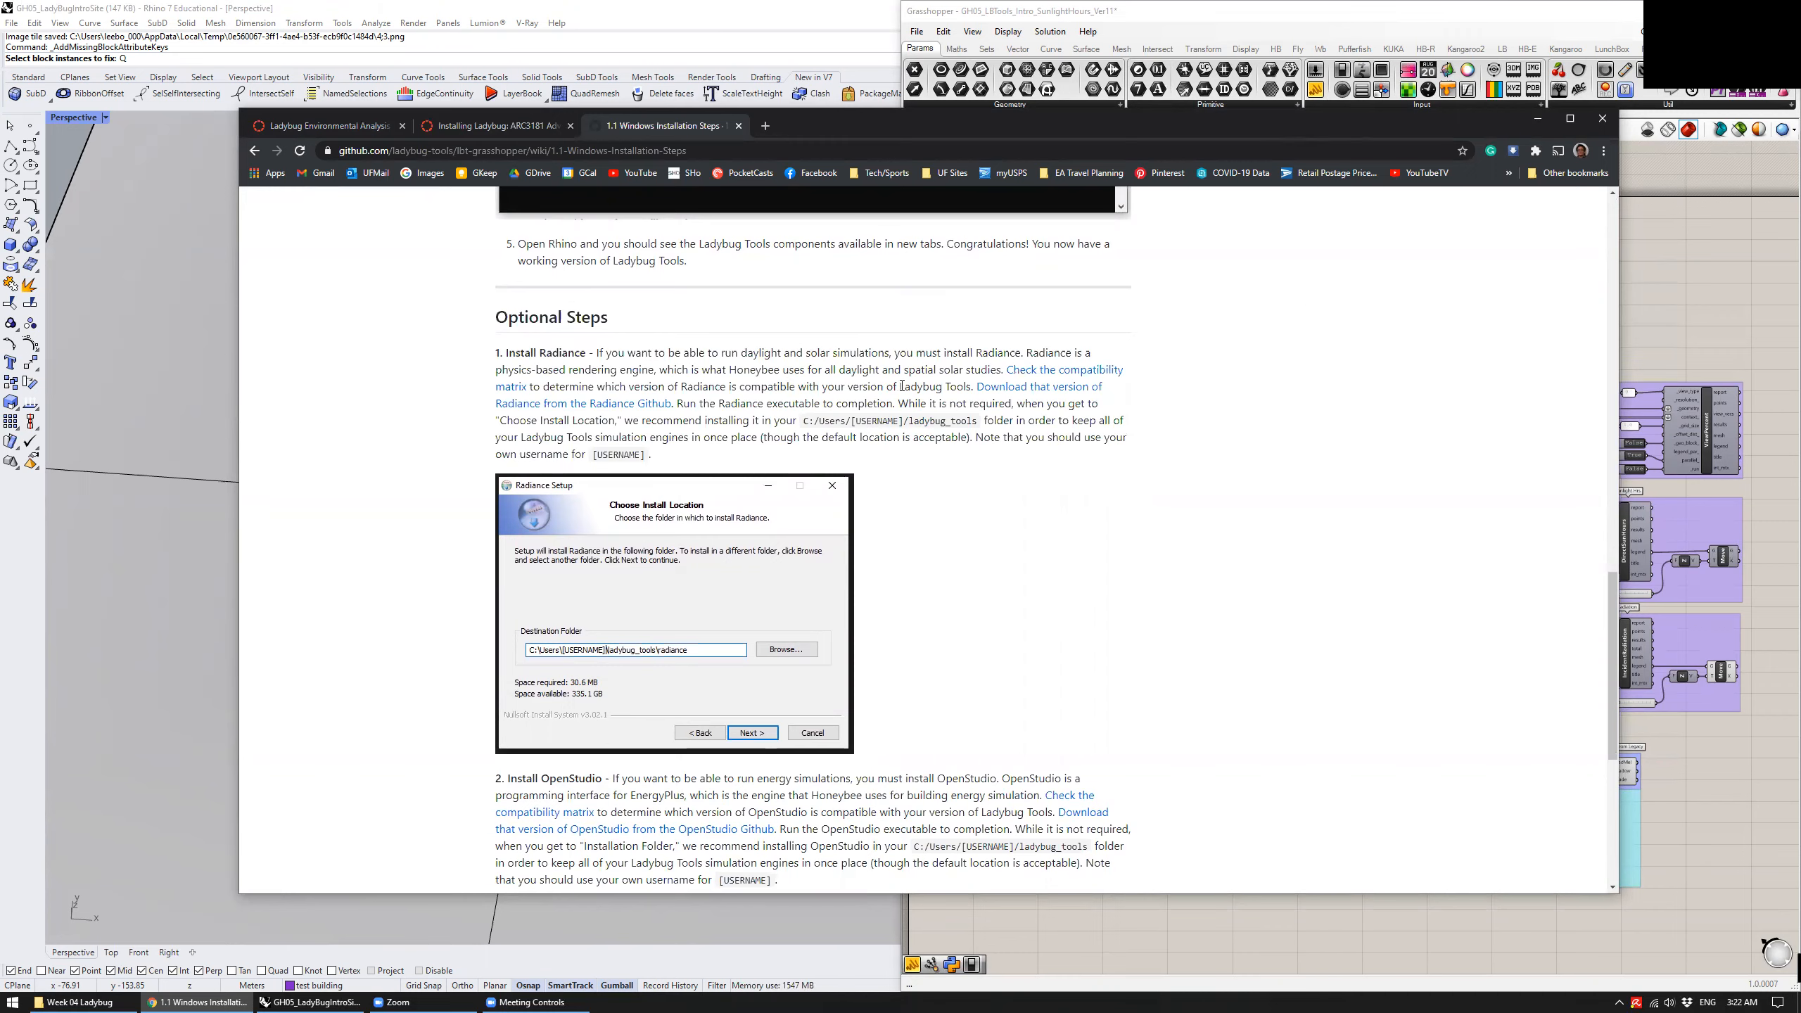
triple_click(738, 358)
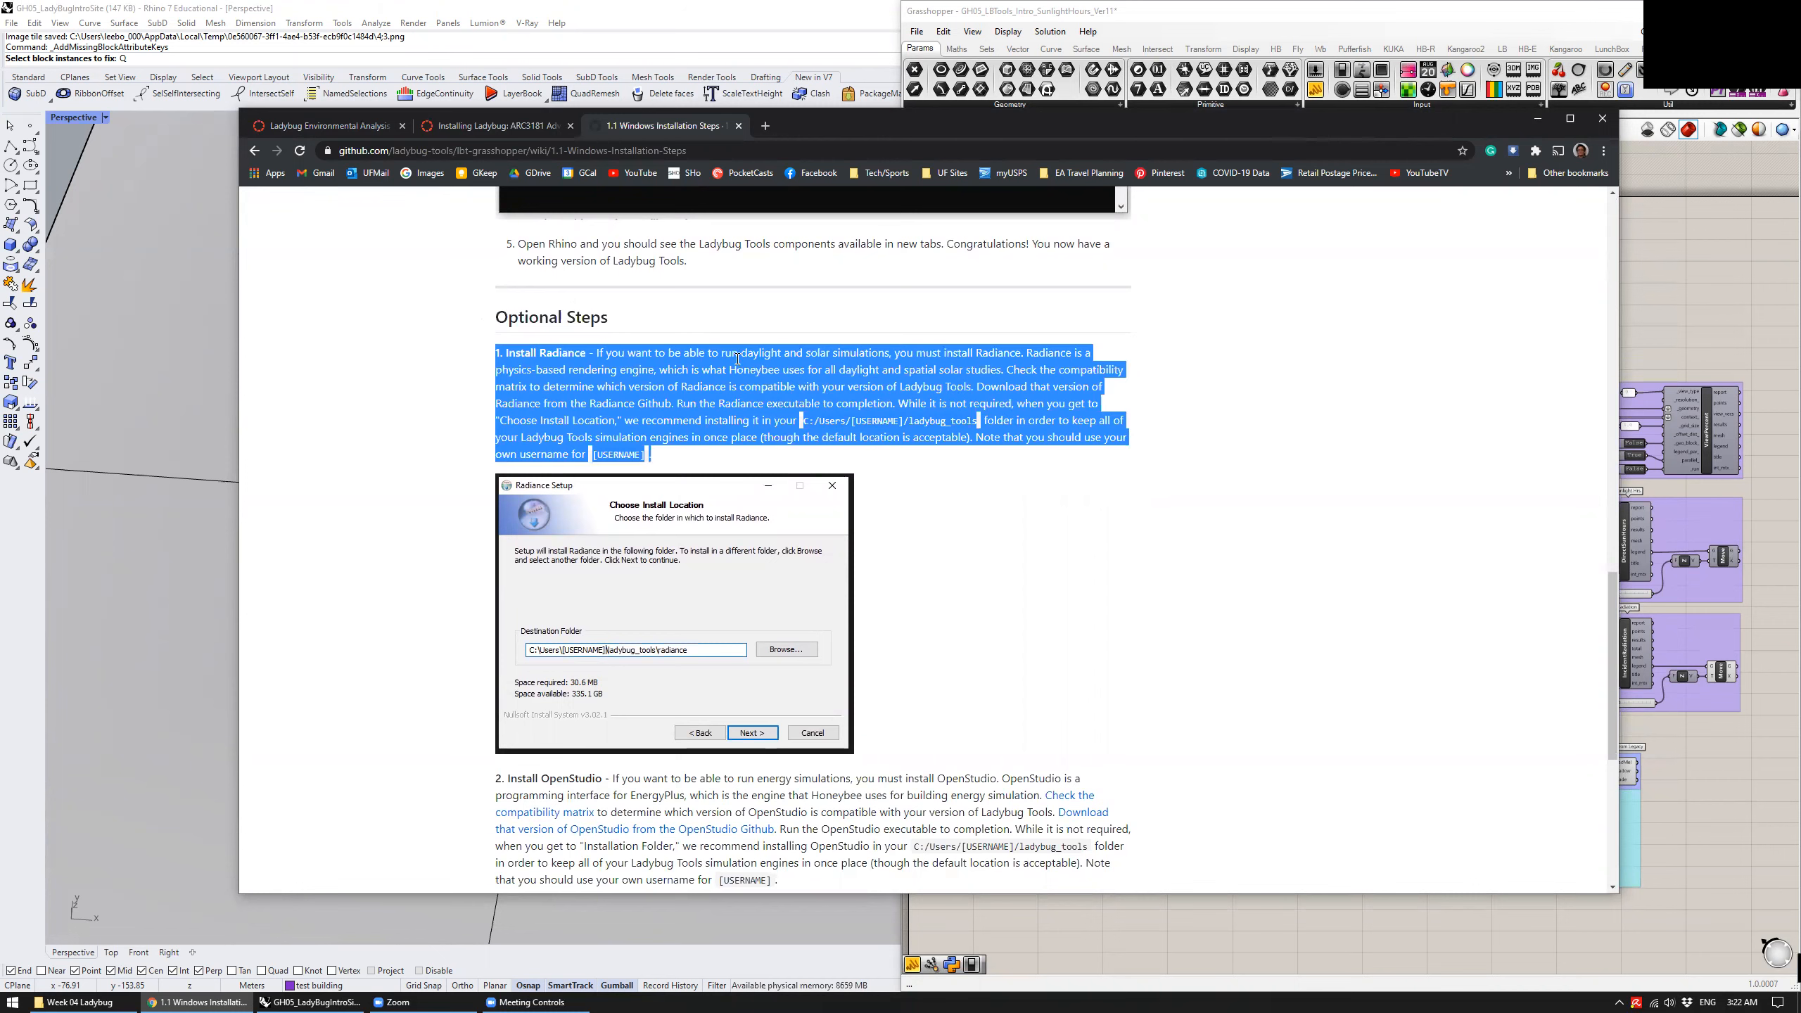
Read the optional Install OpenStudio and Install URBANopt instructions, highlighting key passages
scroll(736, 363, down, 5)
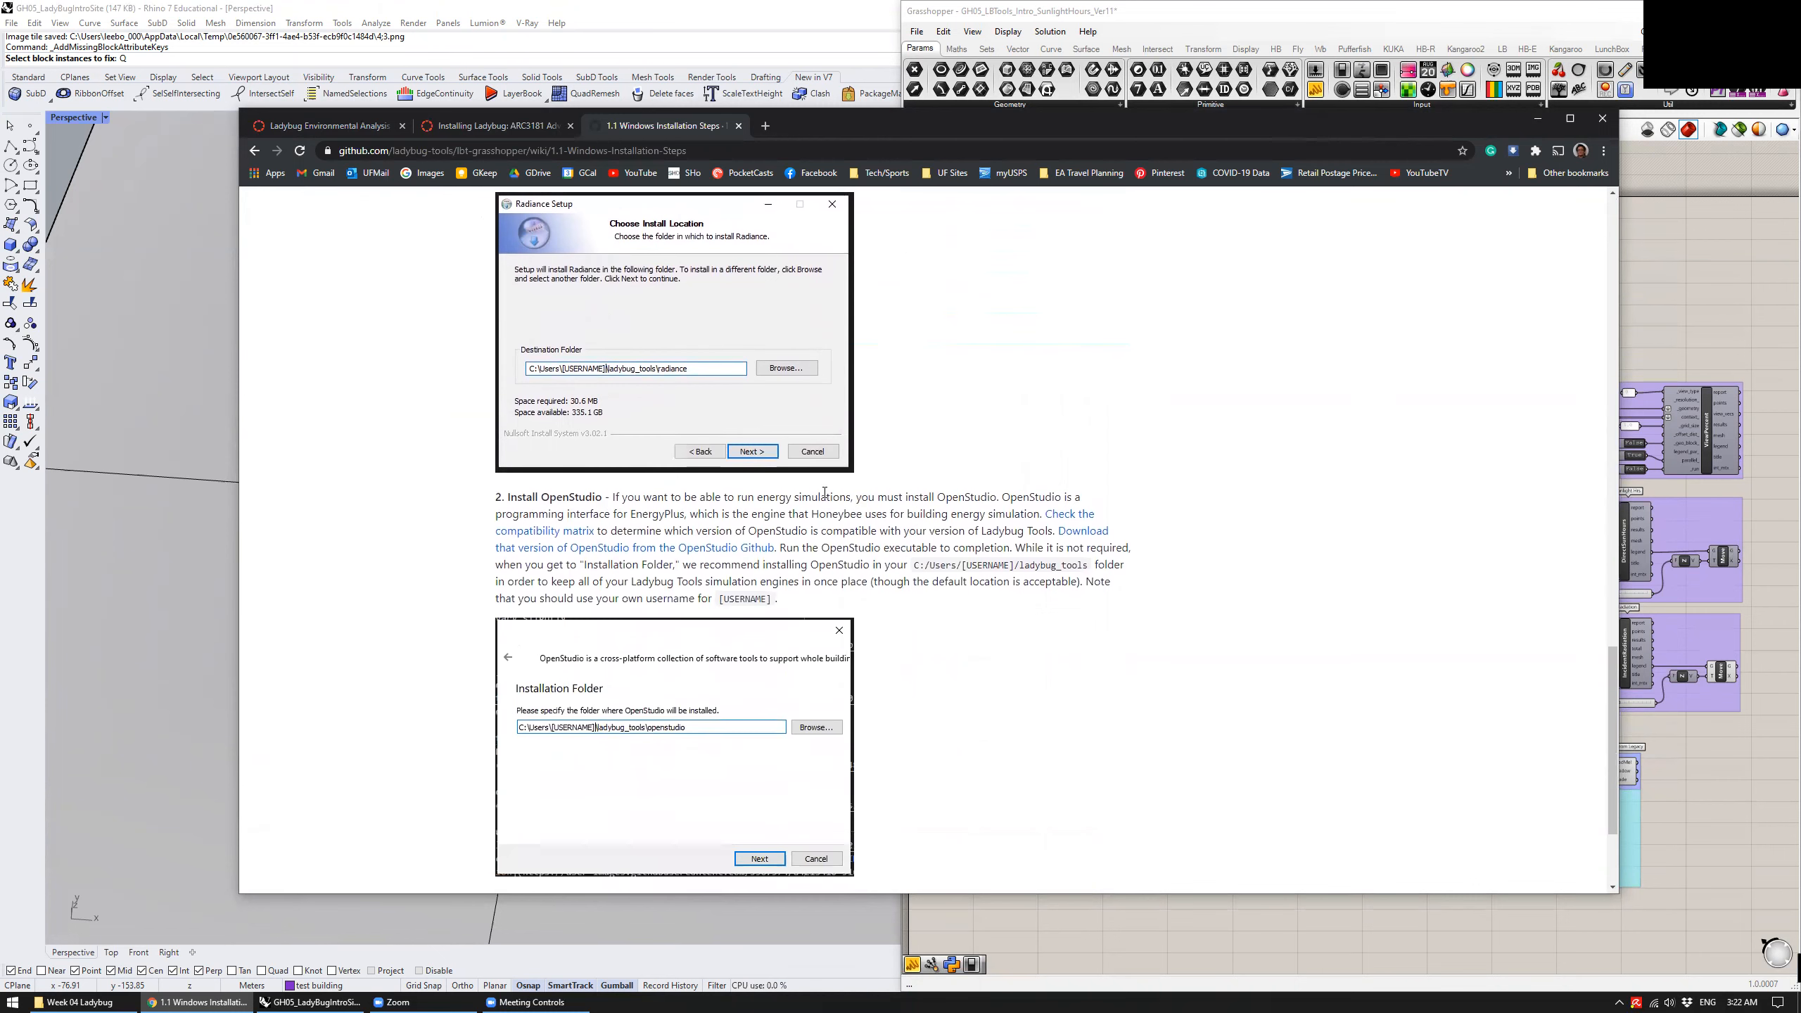
triple_click(778, 370)
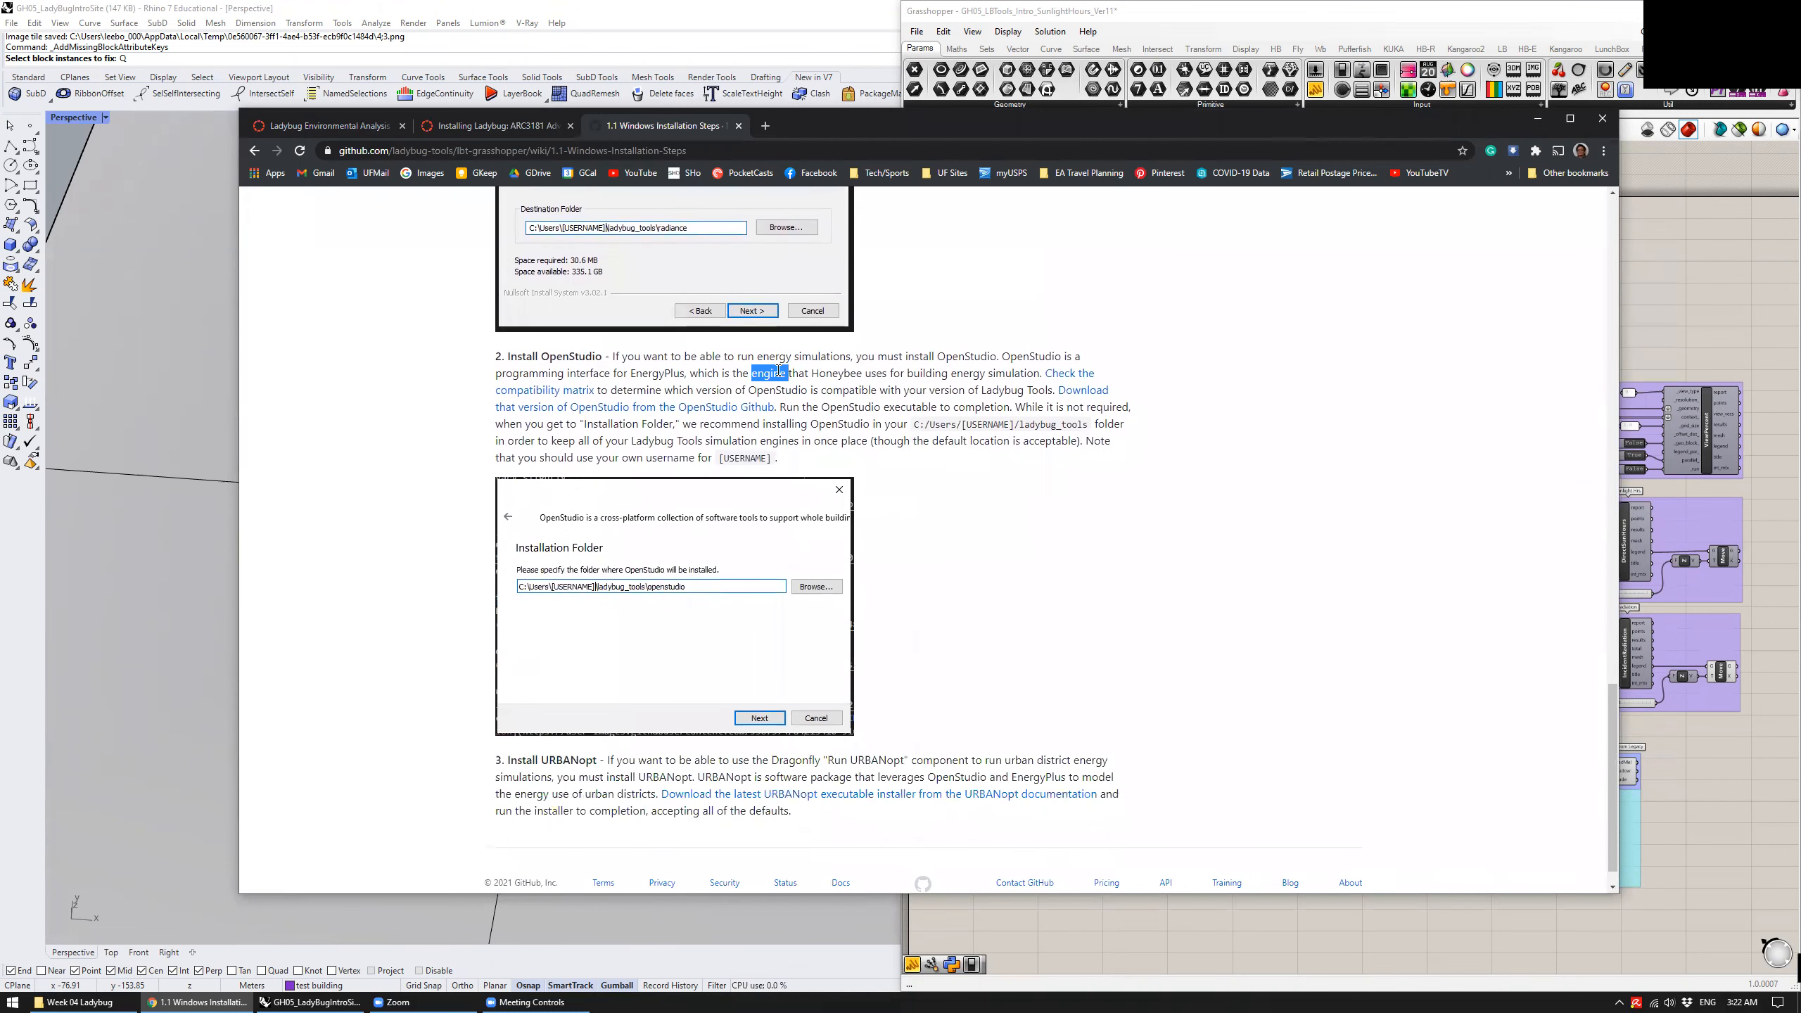
click(911, 491)
scroll(911, 491, down, 1)
double_click(652, 743)
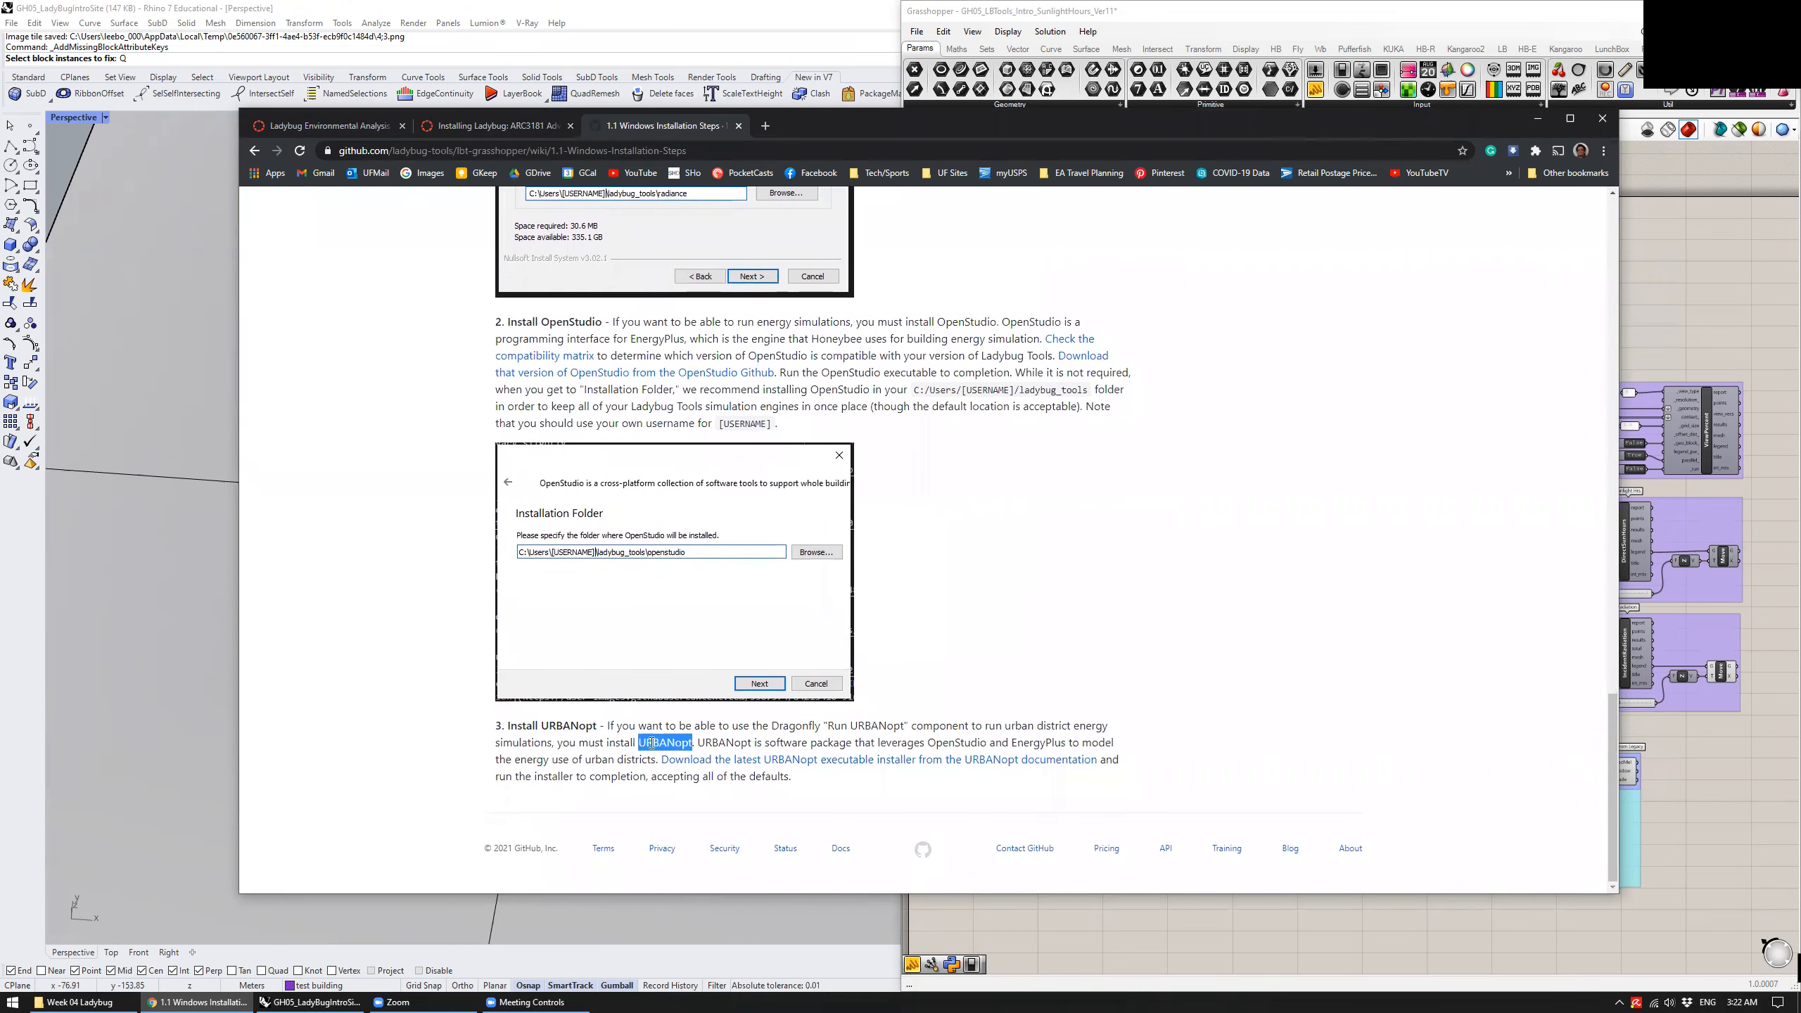
triple_click(793, 740)
click(558, 648)
Close the Windows Installation Steps and Installing Ladybug pages, returning to the Ladybug Environmental Analysis Basics page
scroll(962, 468, up, 5)
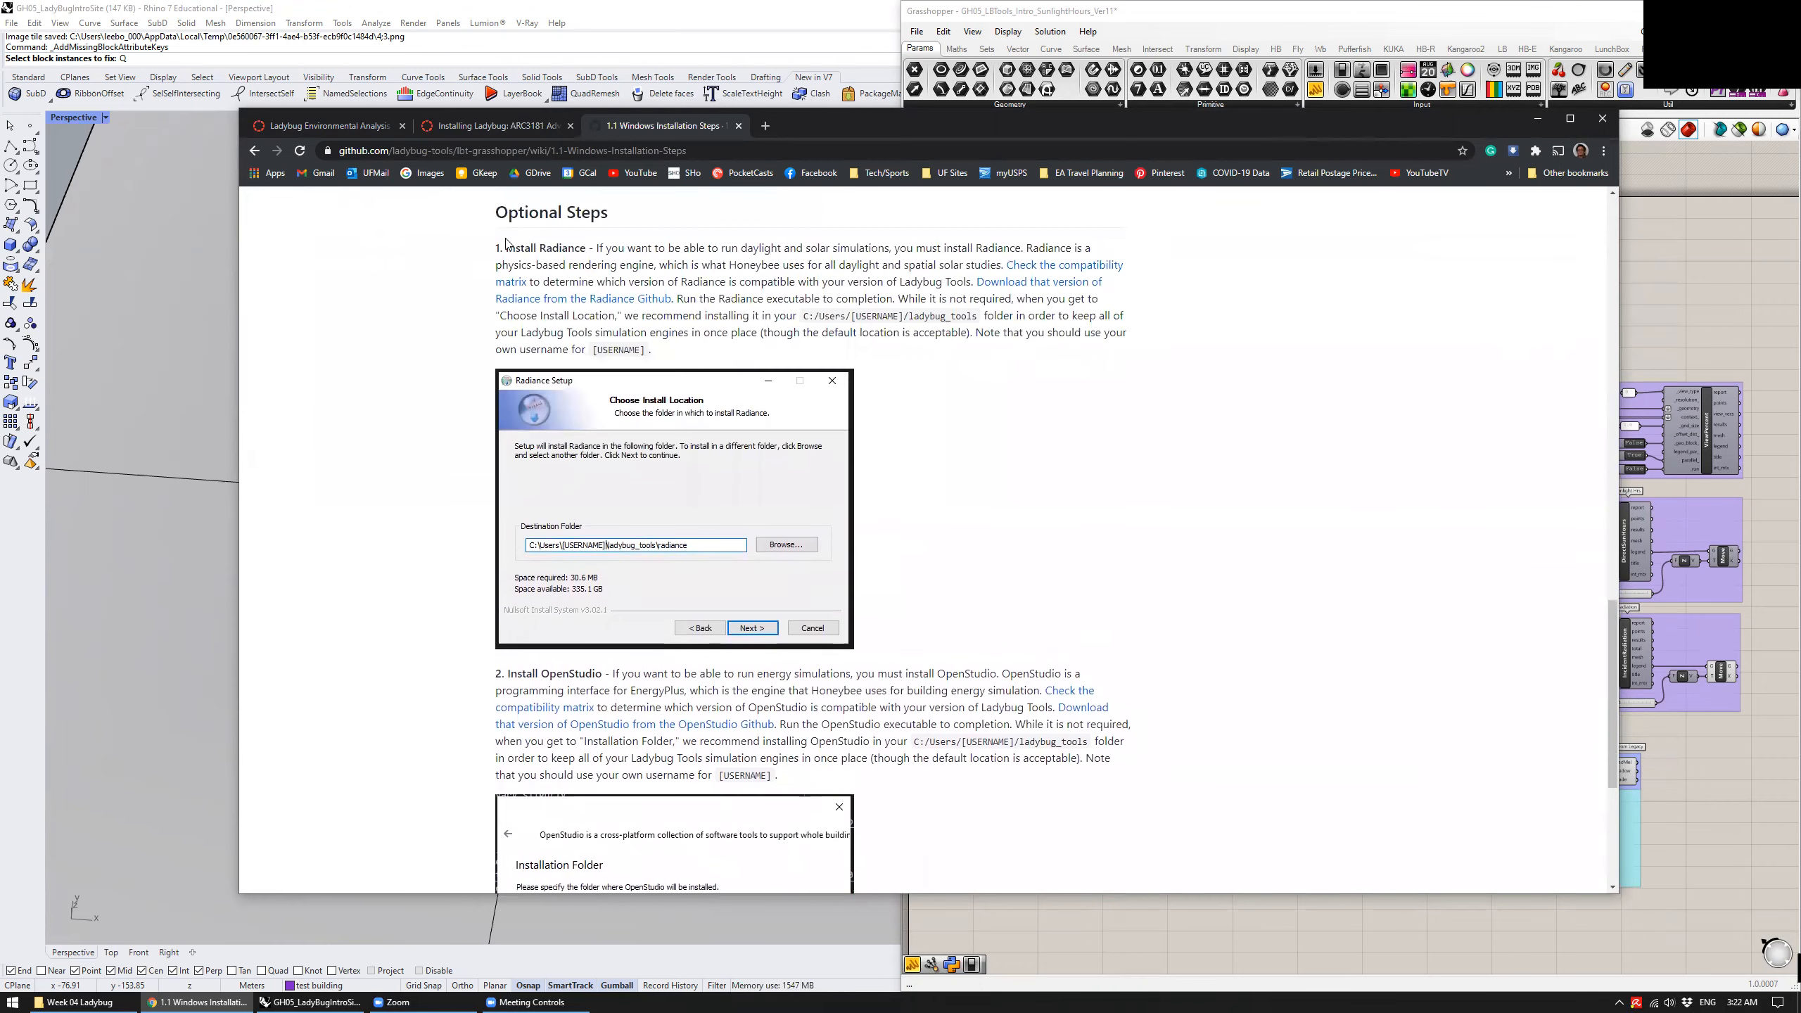
scroll(505, 243, up, 5)
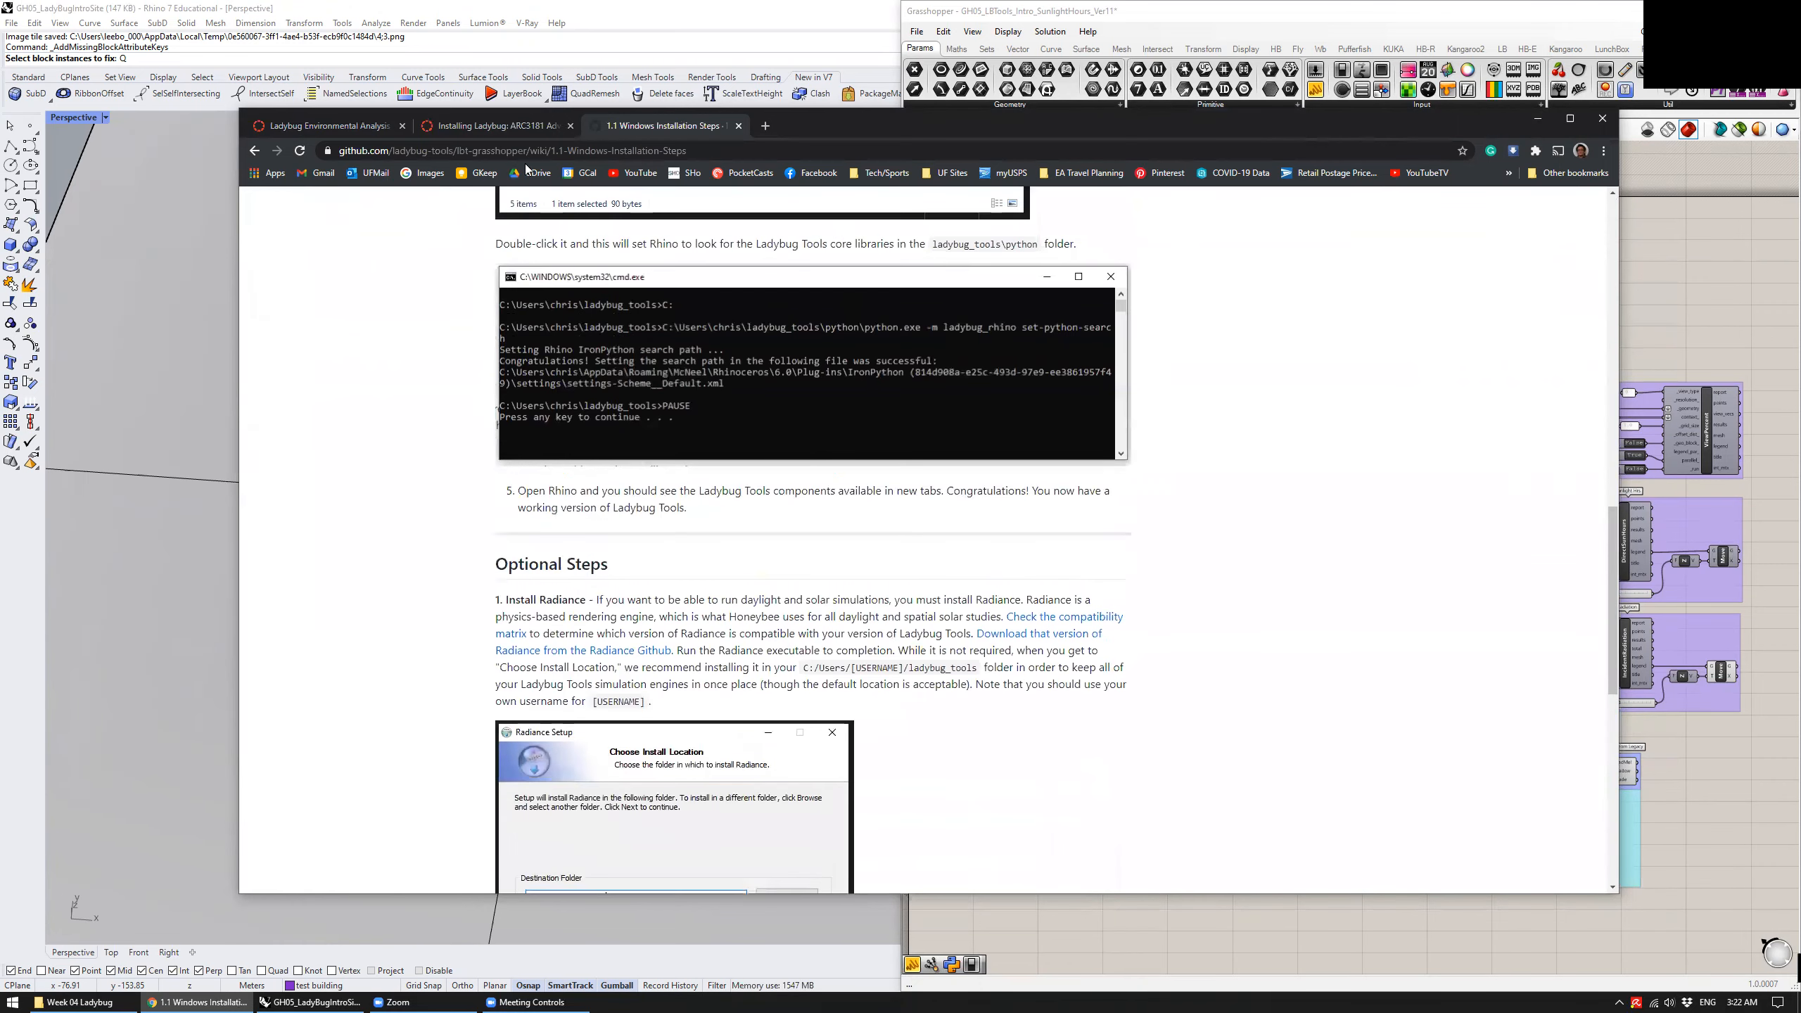
scroll(566, 263, up, 2)
click(738, 125)
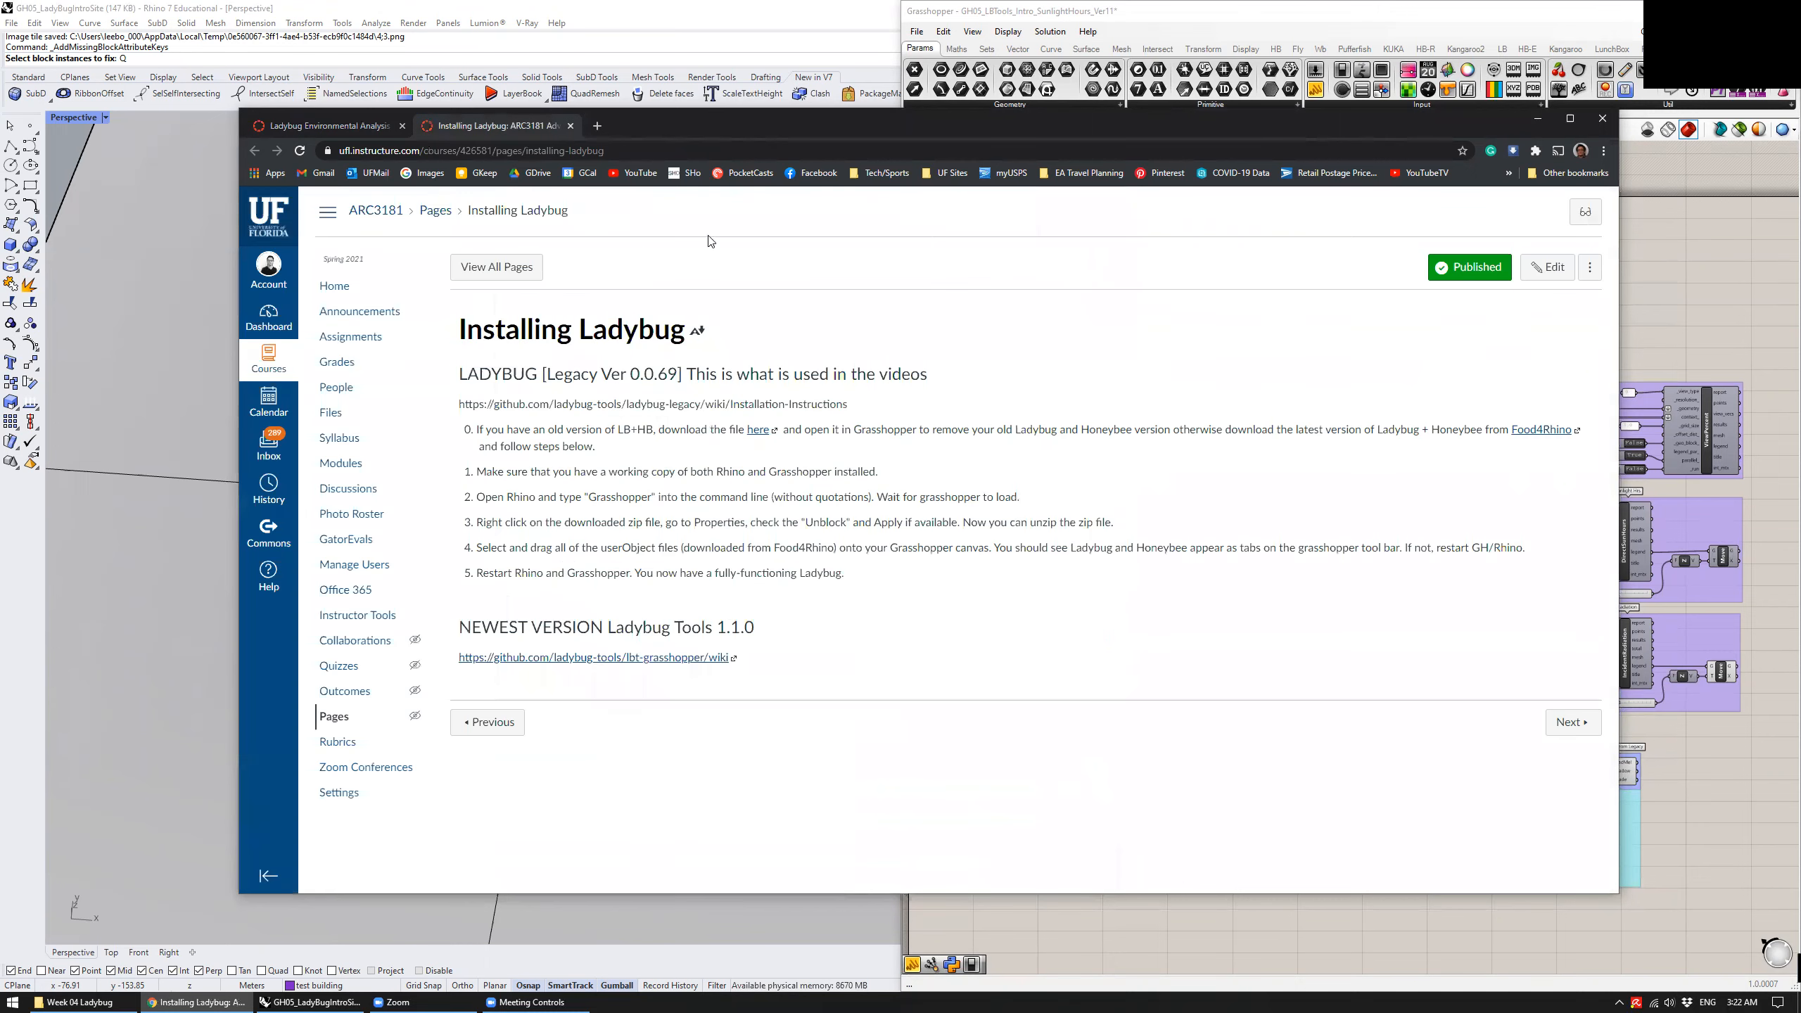
click(398, 134)
click(571, 126)
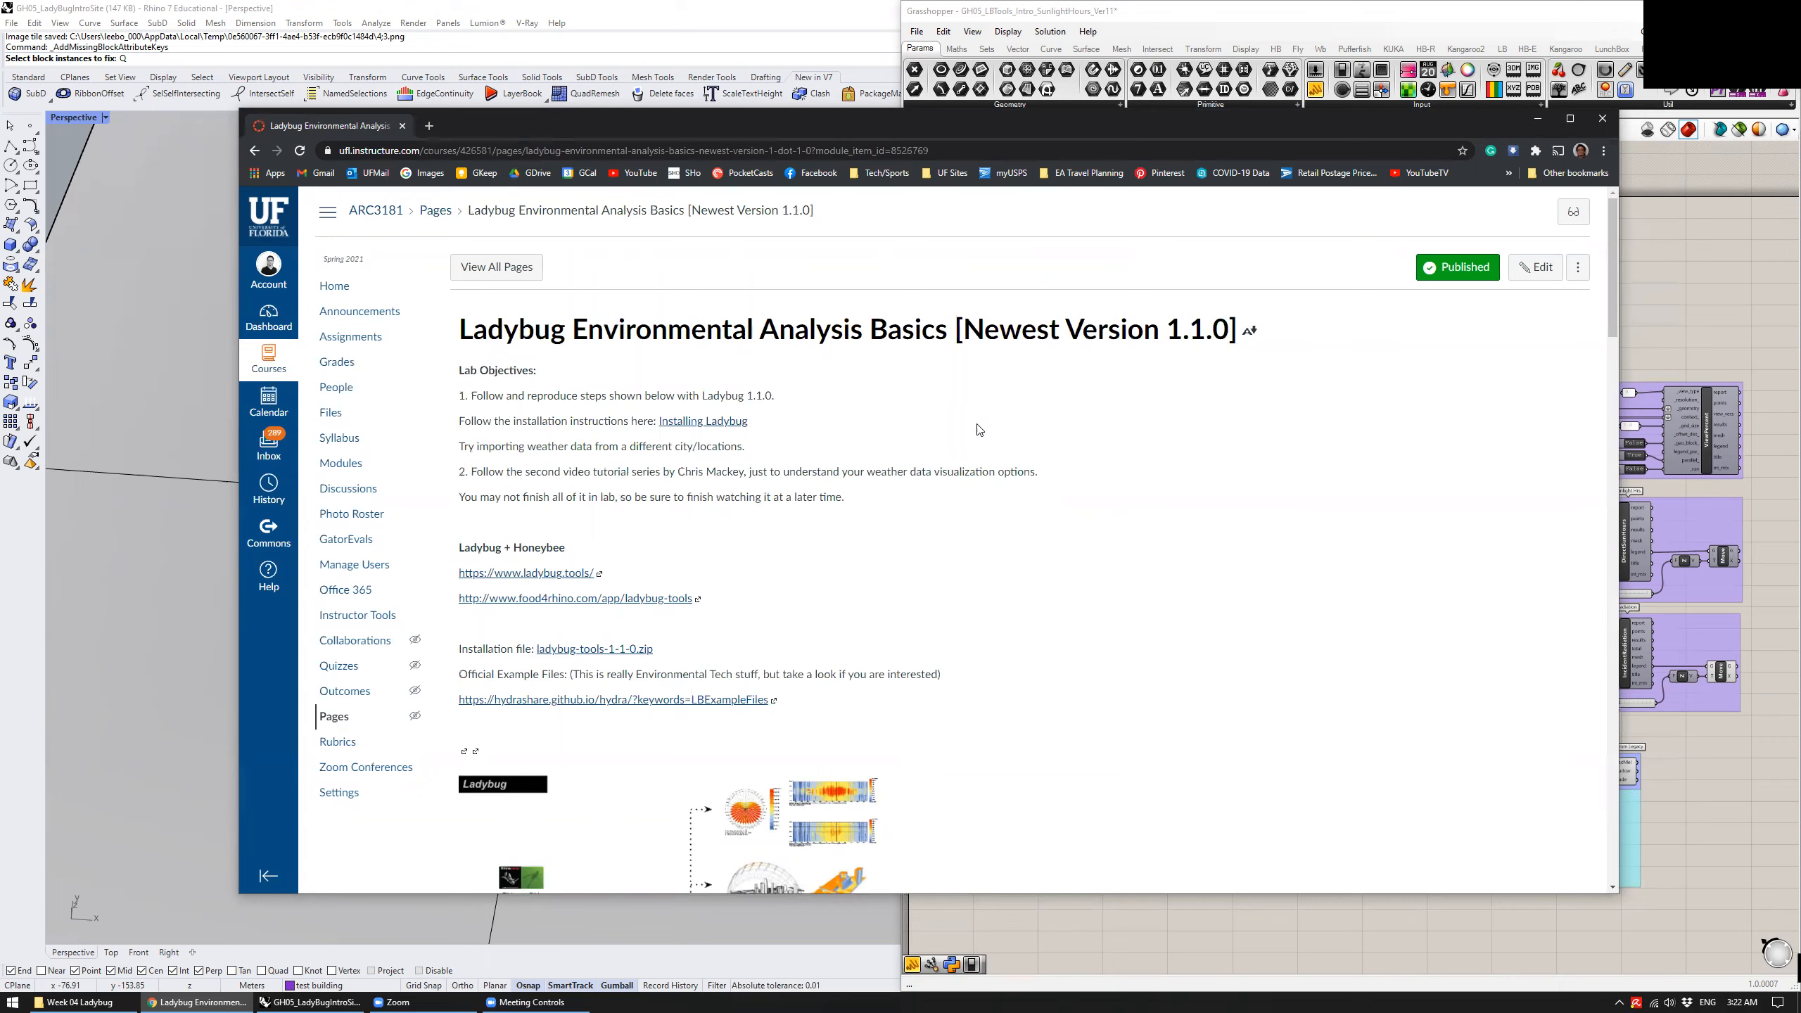
Examine the Ladybug Basic Setup files, the list of analysis topics and the LB Tools 1.1.0 Example definition image
scroll(899, 415, down, 2)
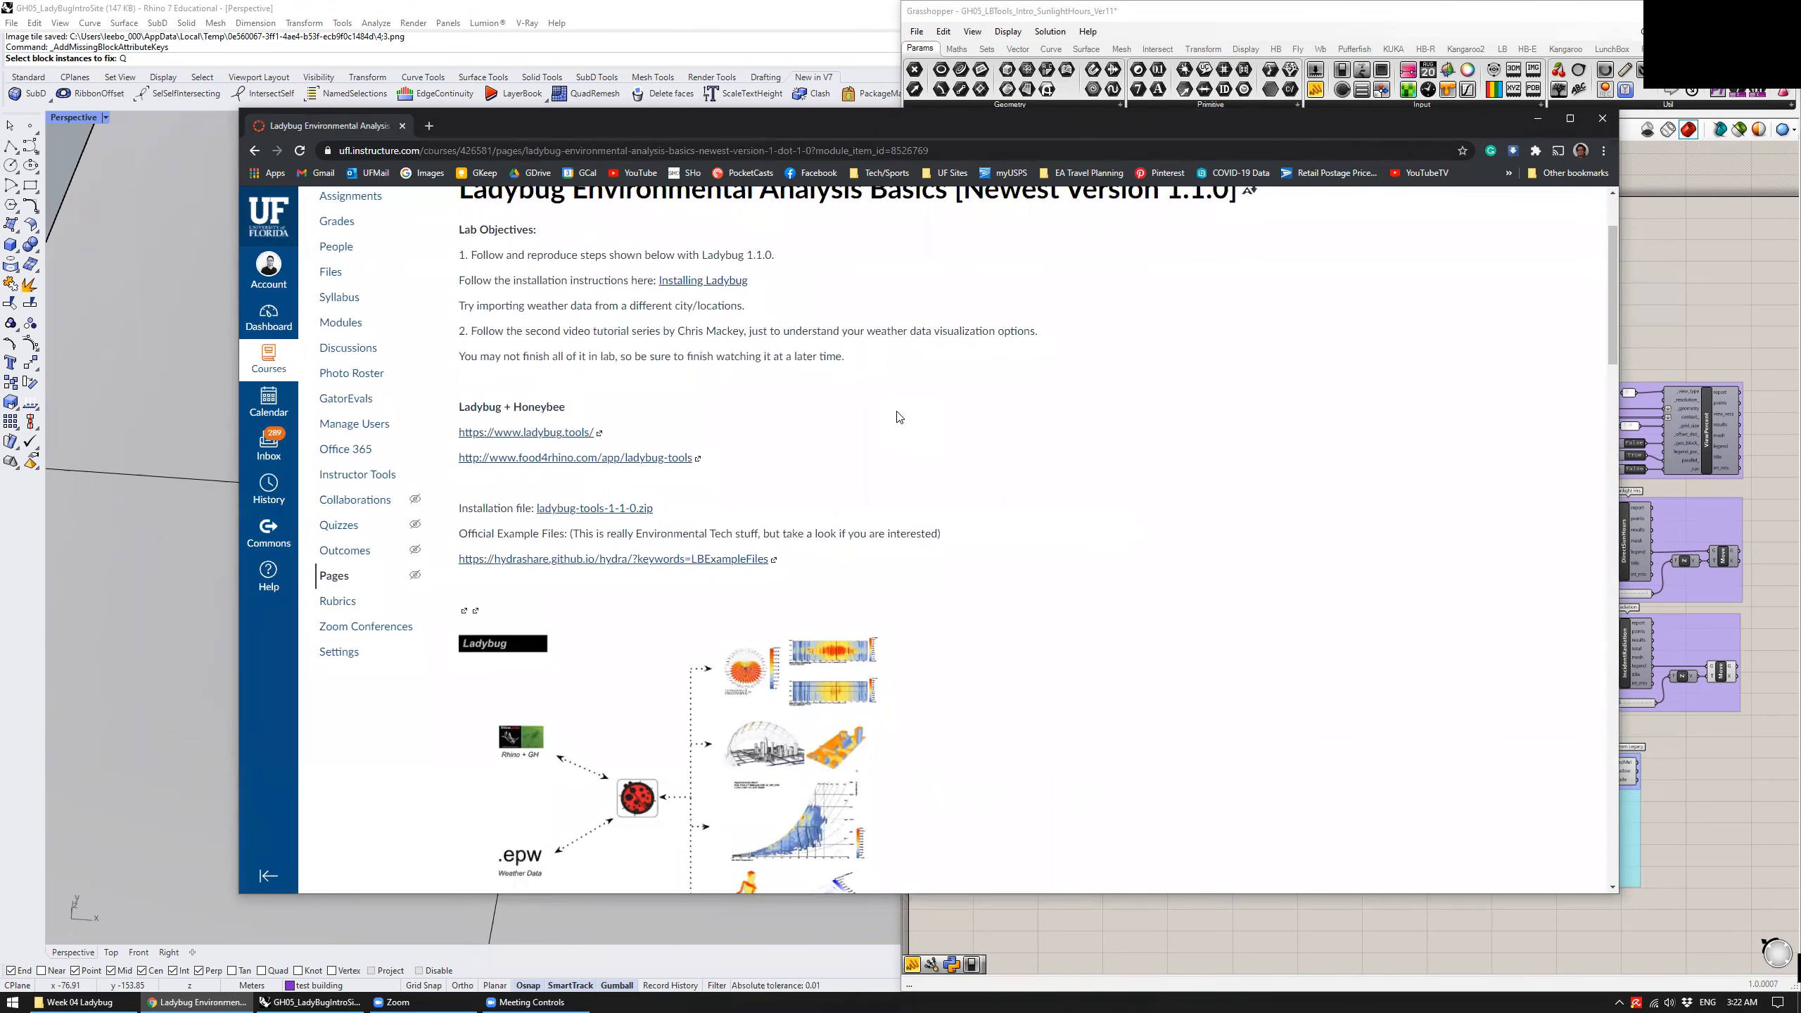
scroll(899, 415, down, 1)
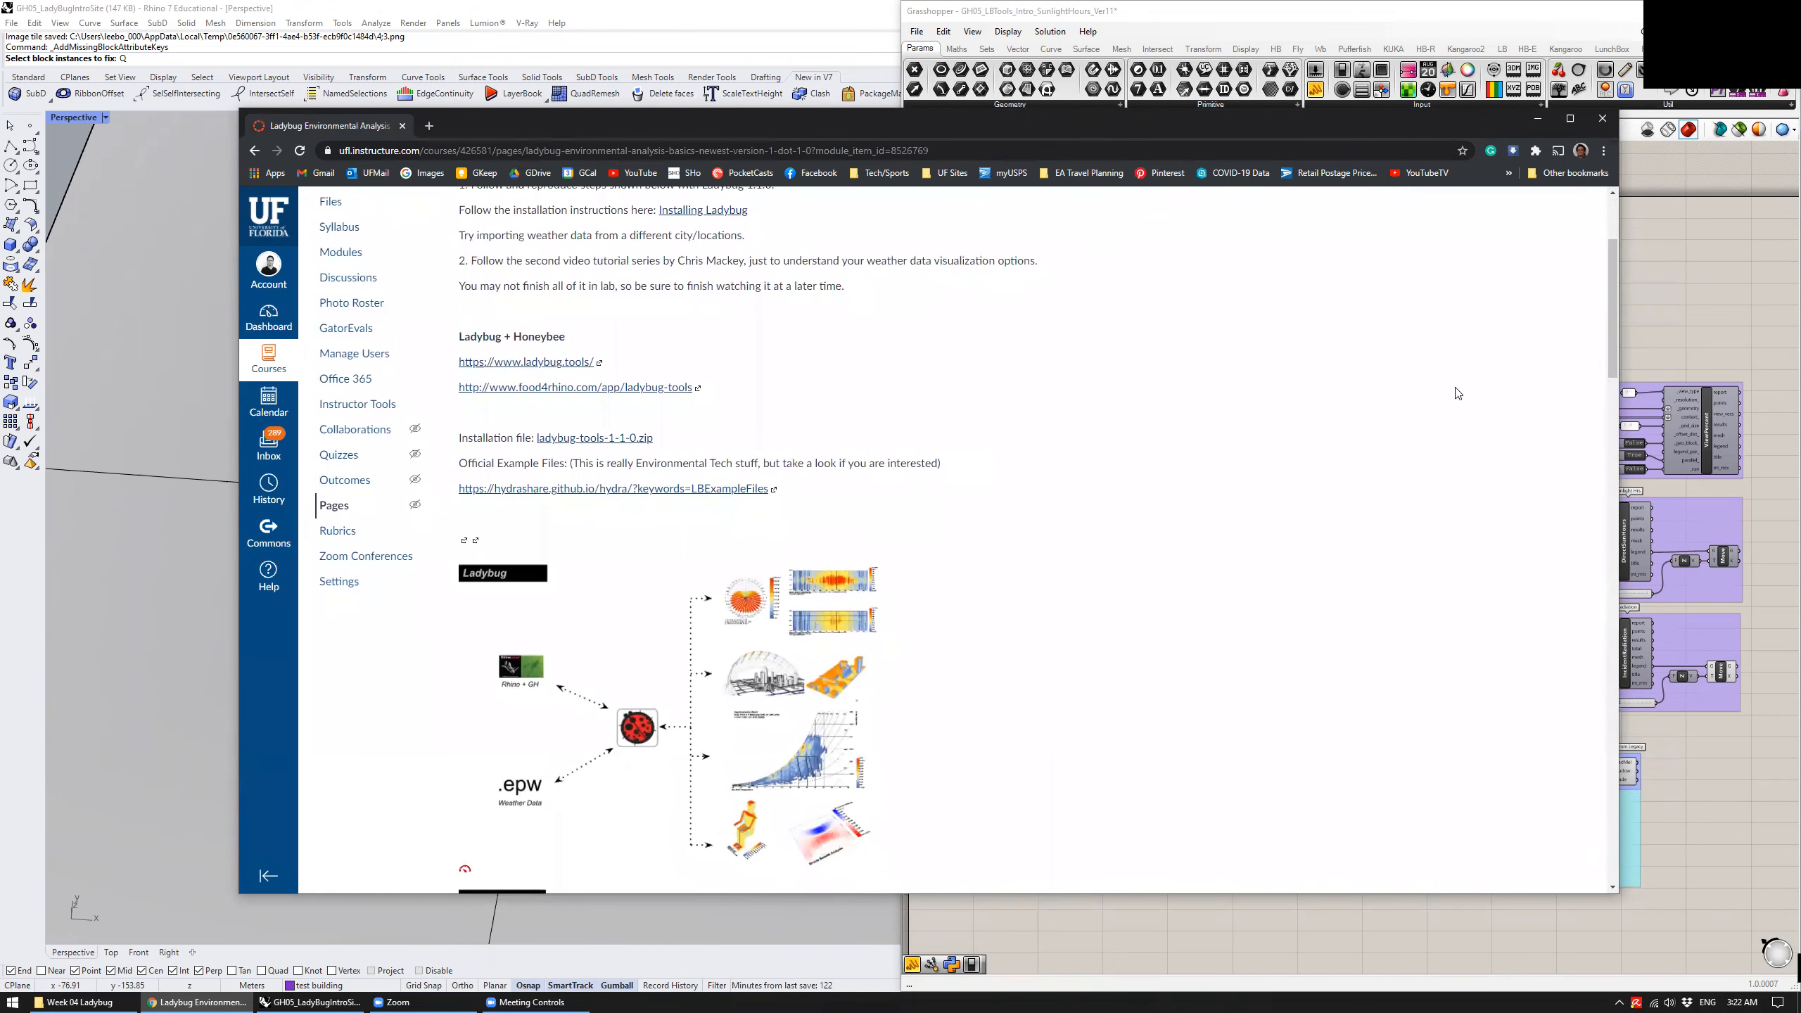
scroll(901, 475, down, 15)
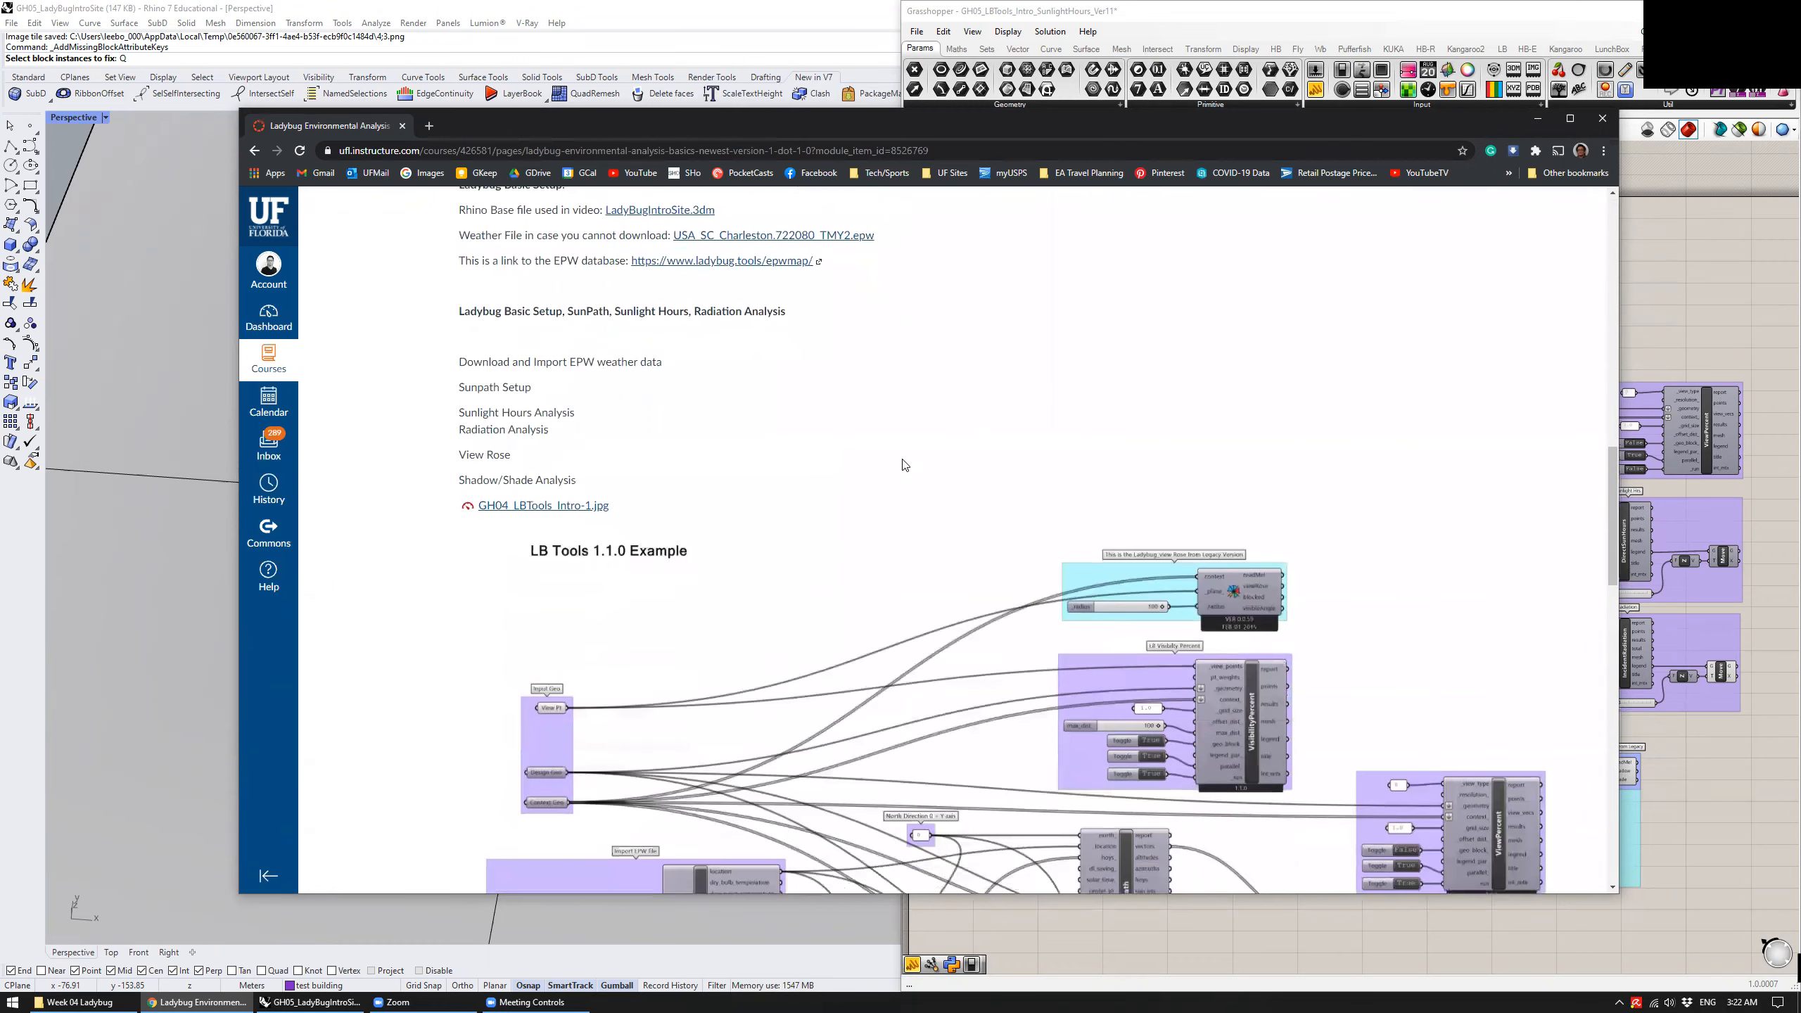
scroll(853, 580, down, 5)
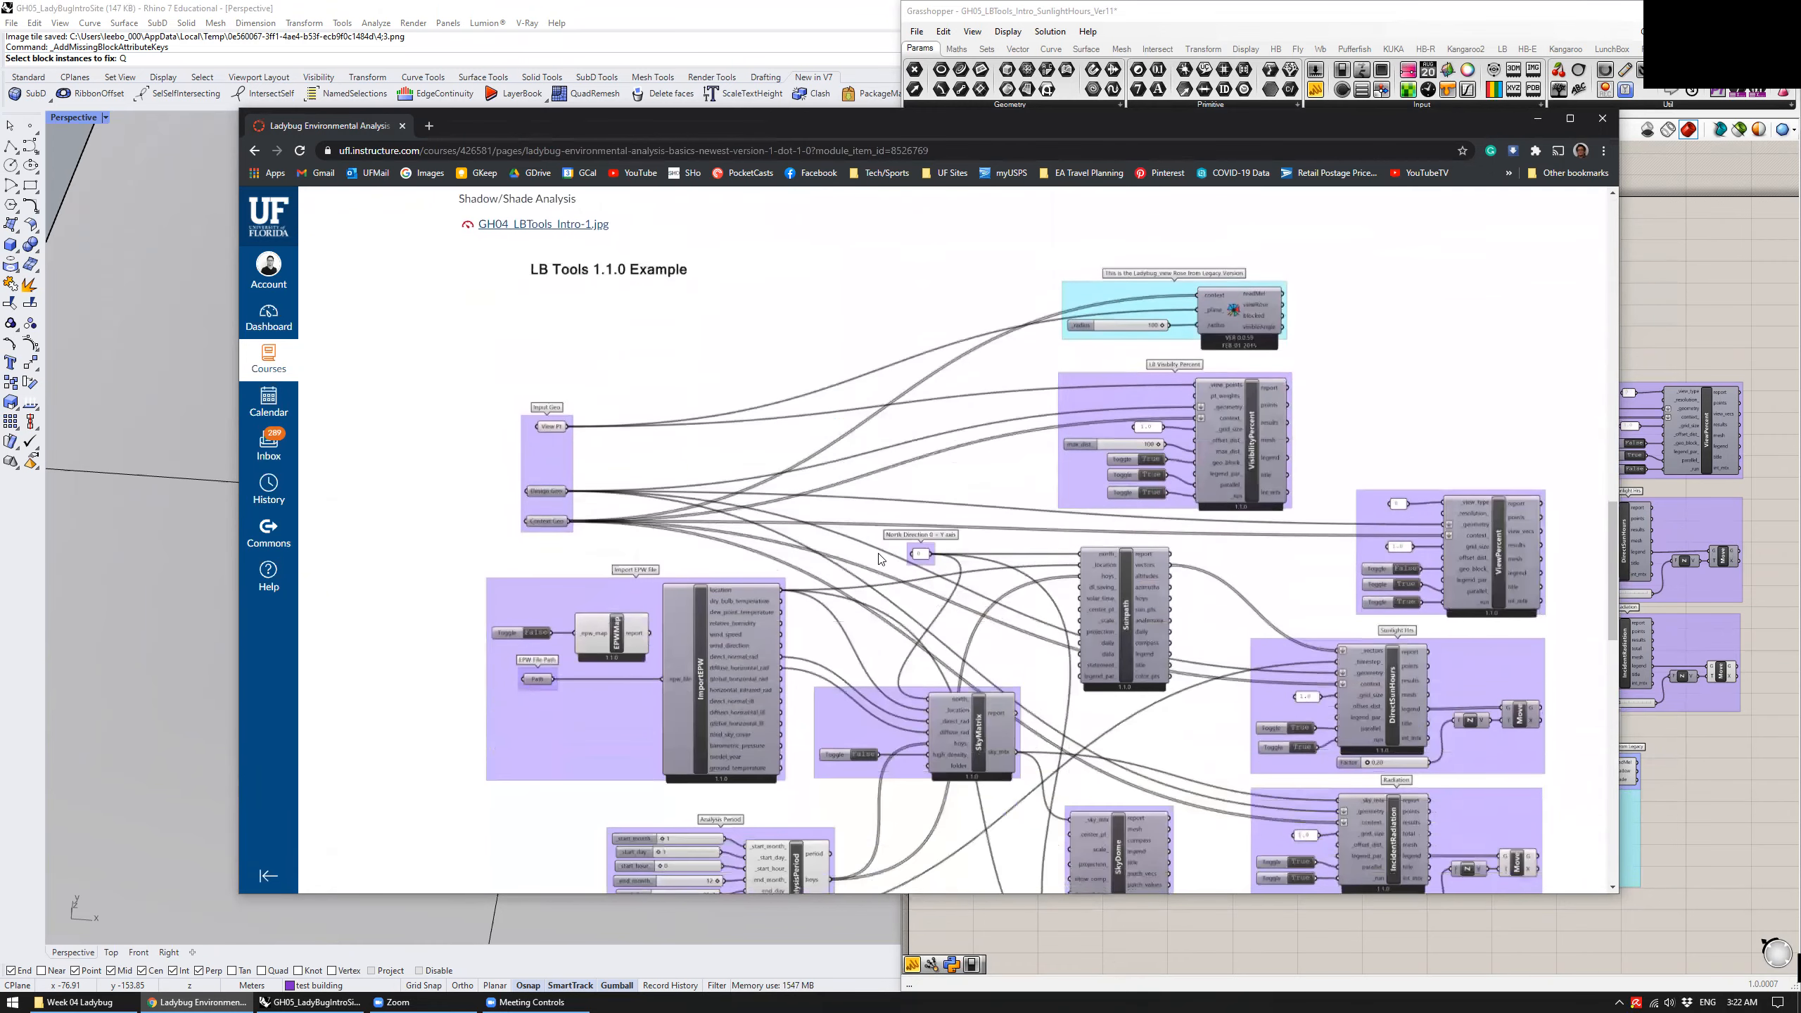
scroll(764, 511, up, 4)
scroll(764, 510, up, 1)
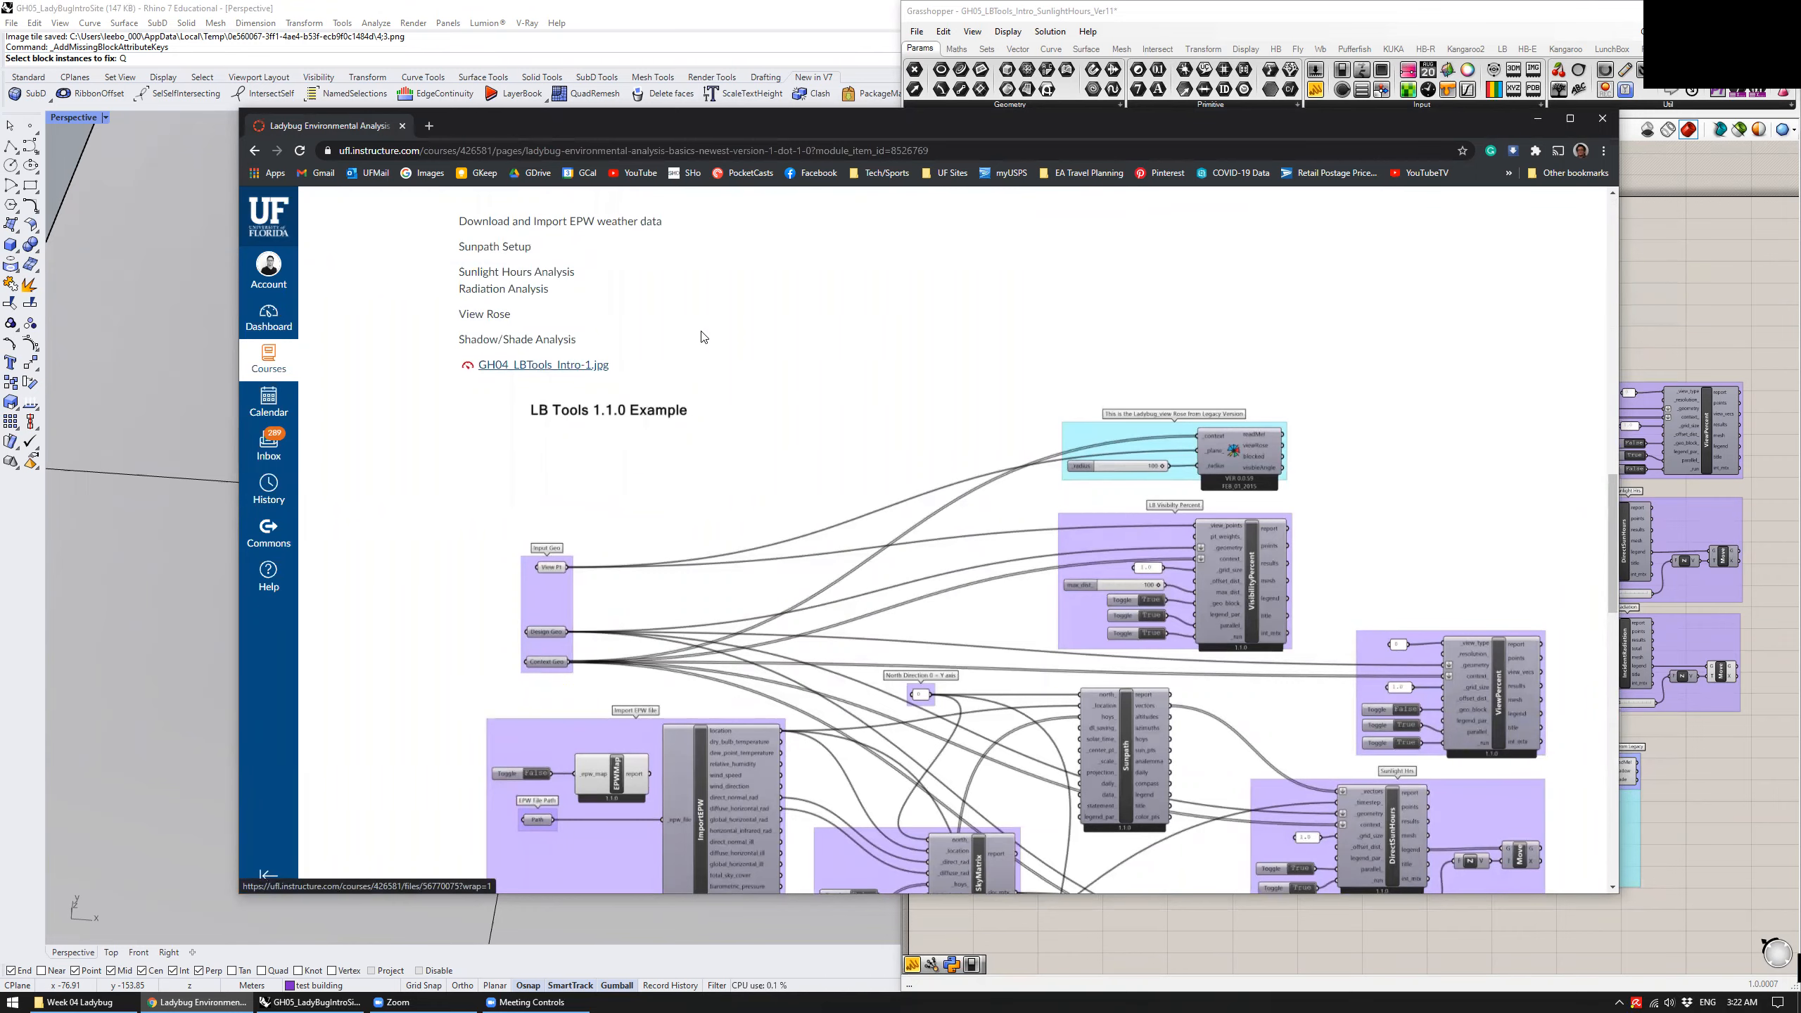
scroll(541, 370, up, 2)
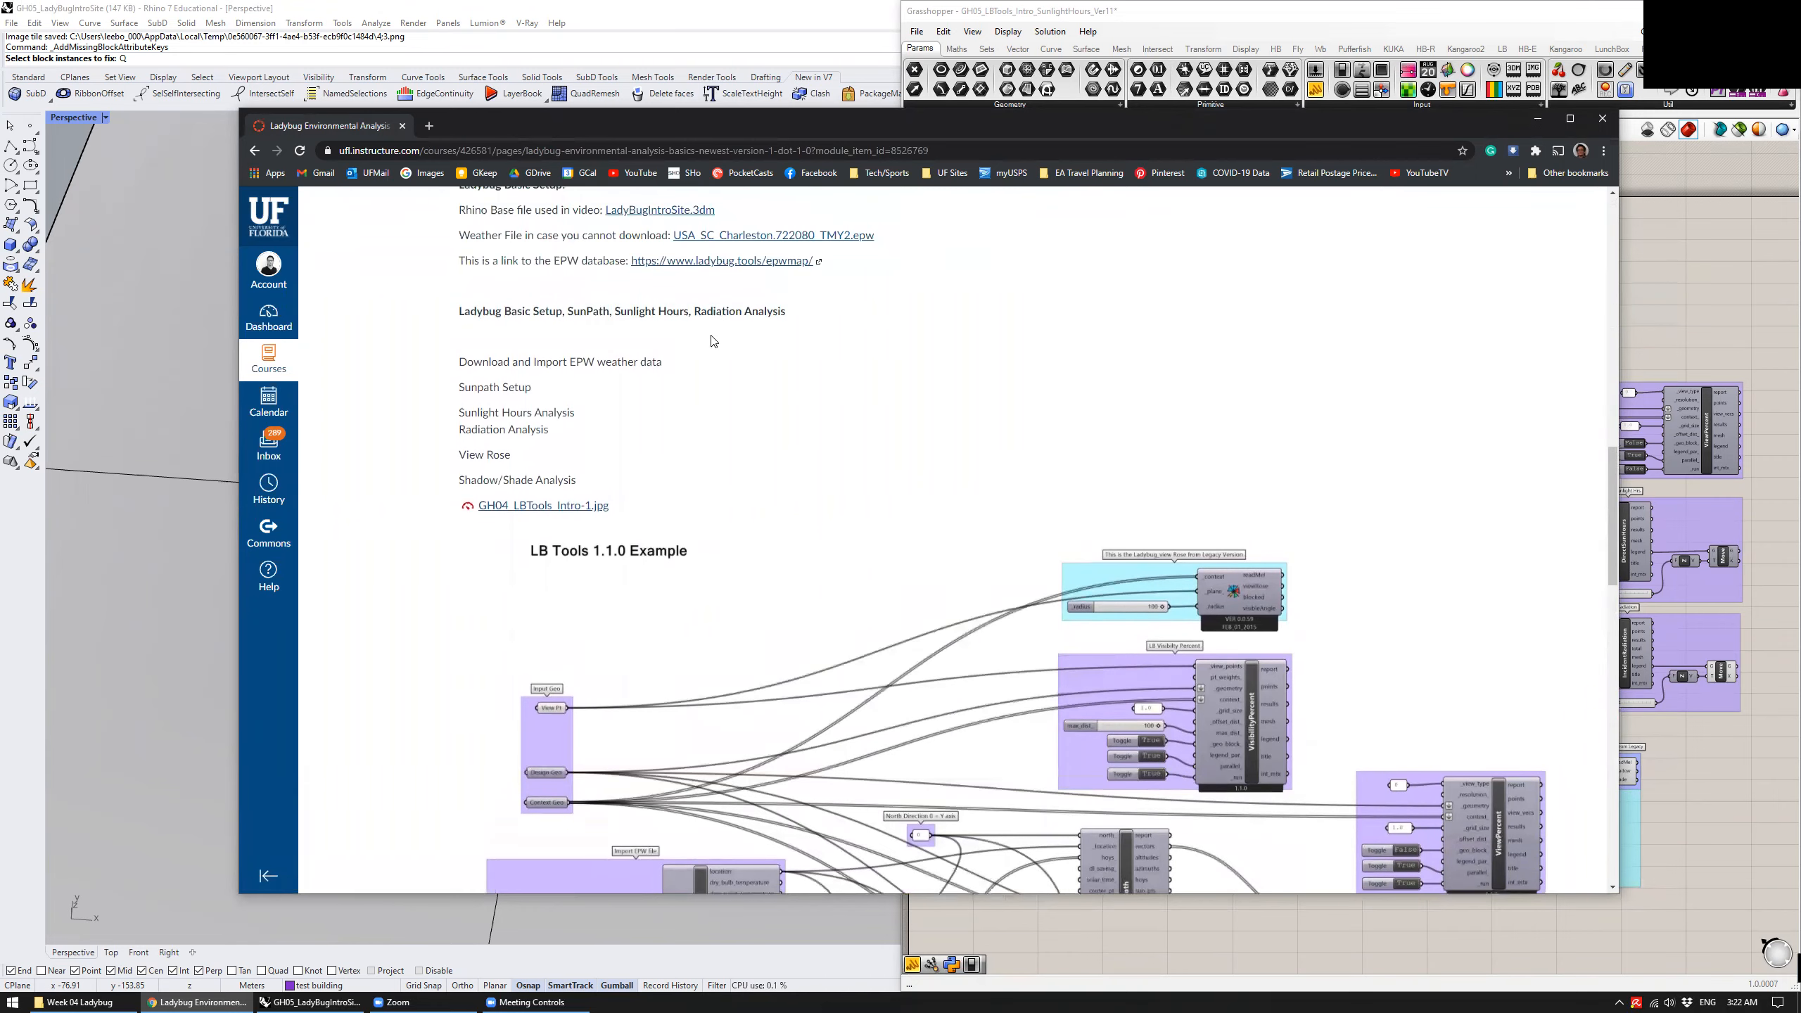
Switch to Rhino and Grasshopper and view the whole LB Tools 1.1.0 Example definition on the canvas
click(1671, 281)
right_drag(1027, 357, 1124, 353)
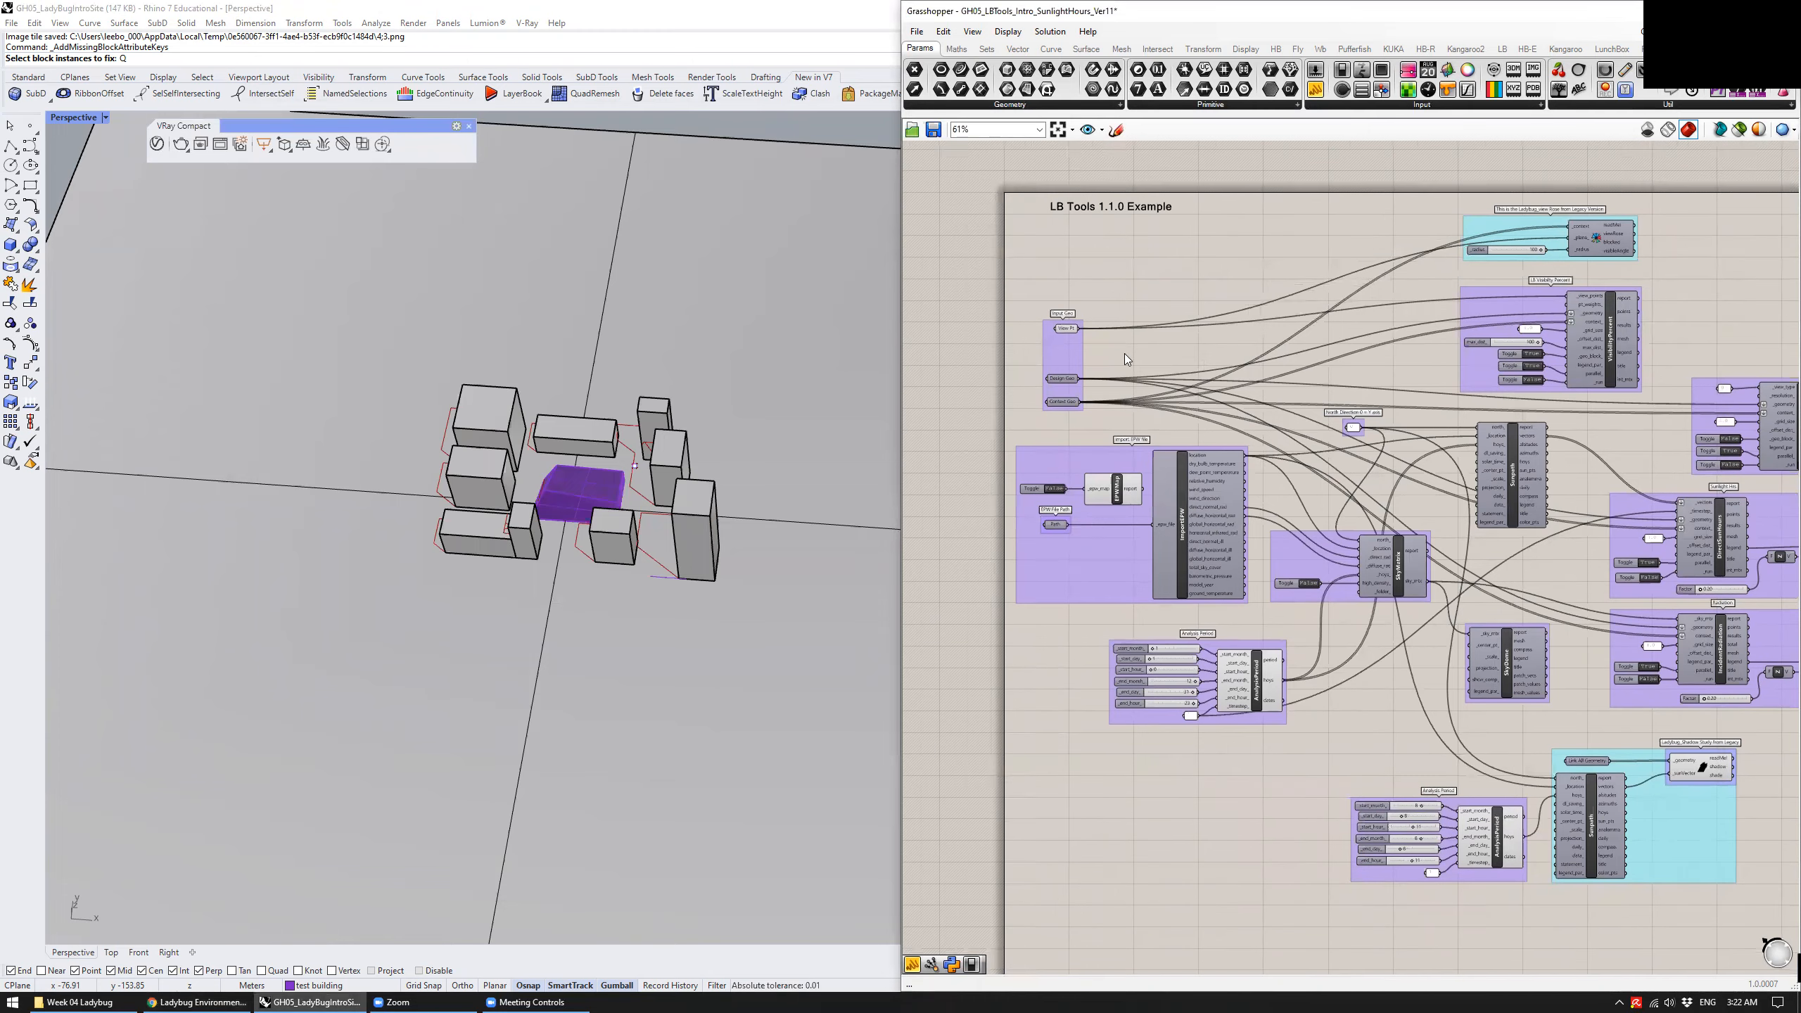
right_drag(1368, 371, 1270, 375)
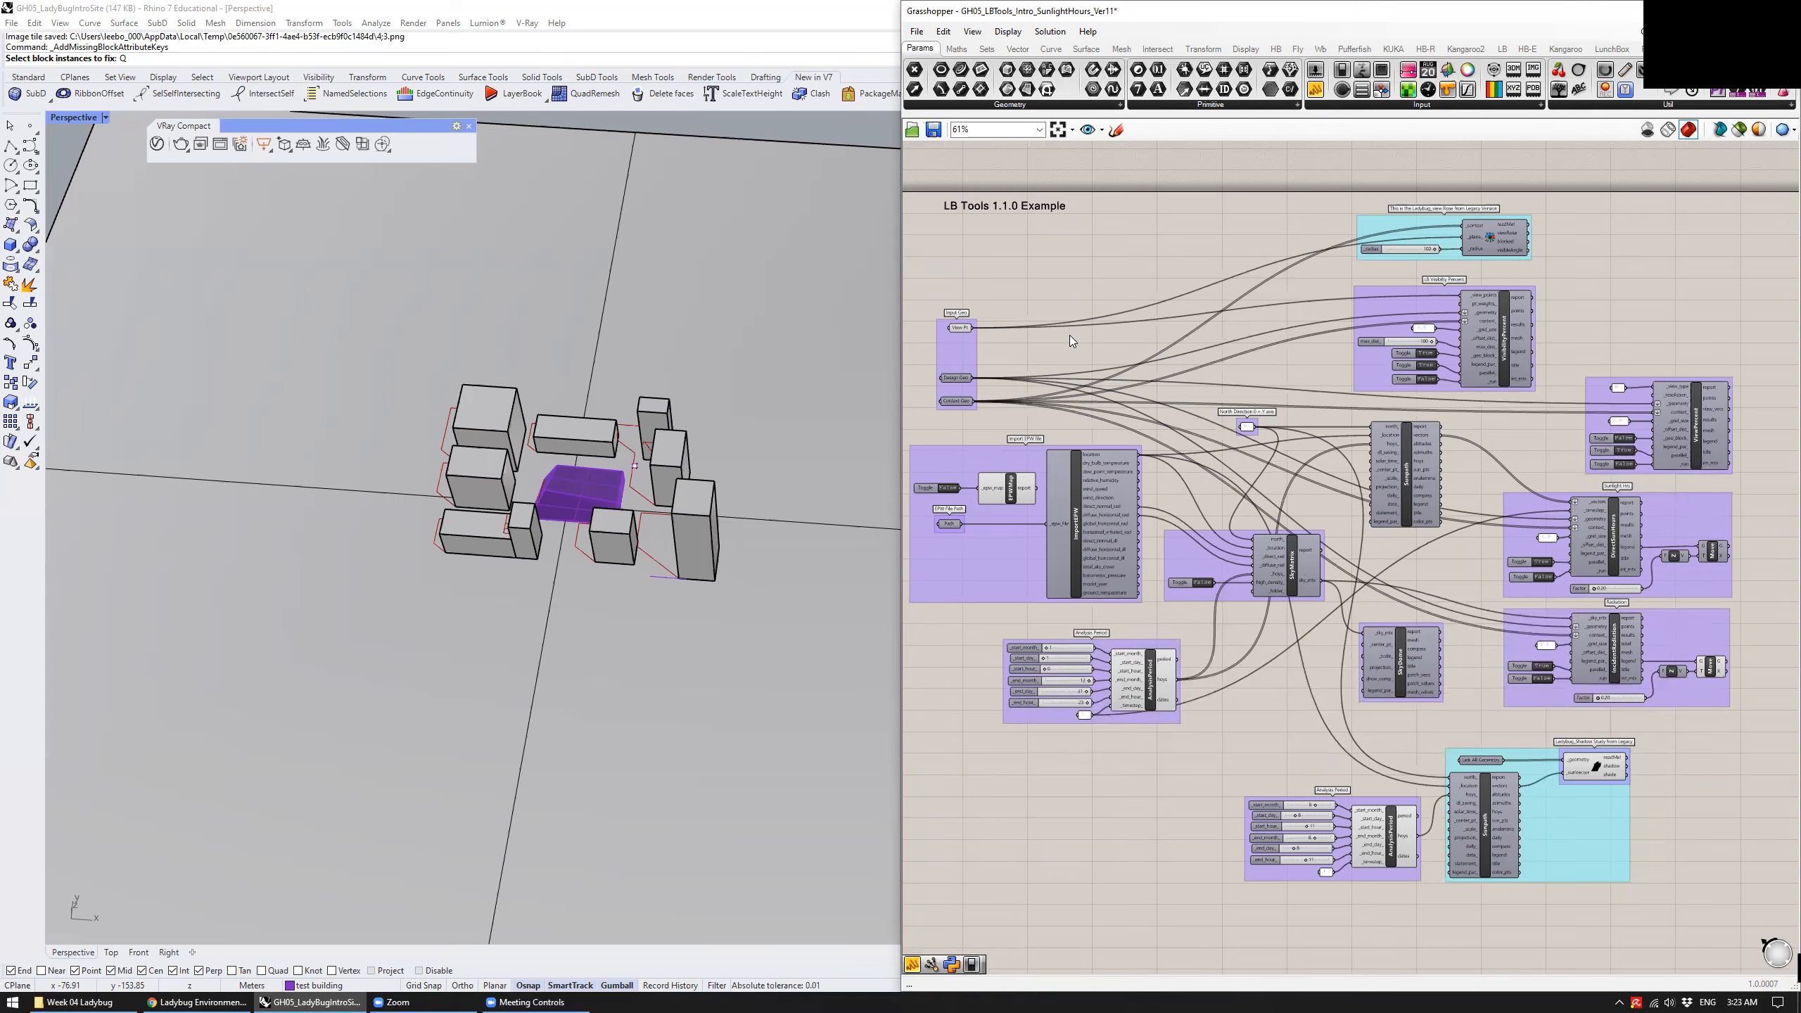
Check the analysis topics on the Ladybug course page in the browser and return to the Grasshopper definition
click(196, 1002)
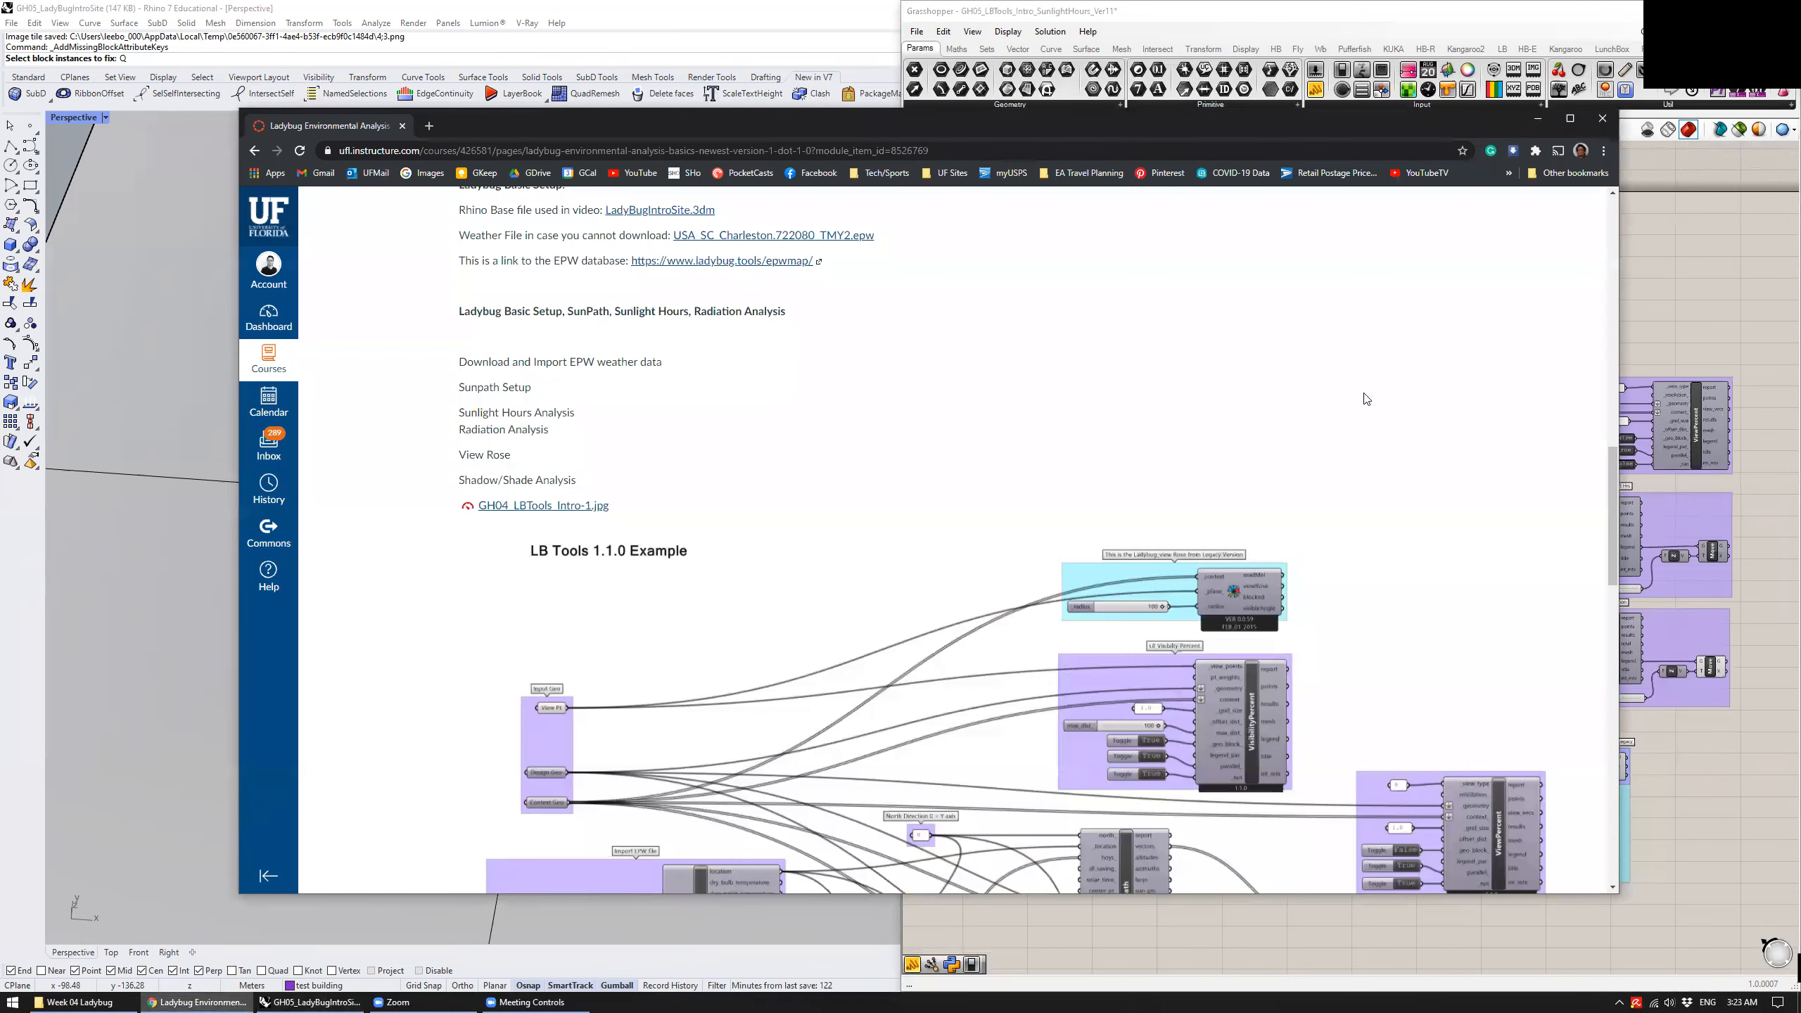
click(1630, 290)
scroll(1043, 414, up, 3)
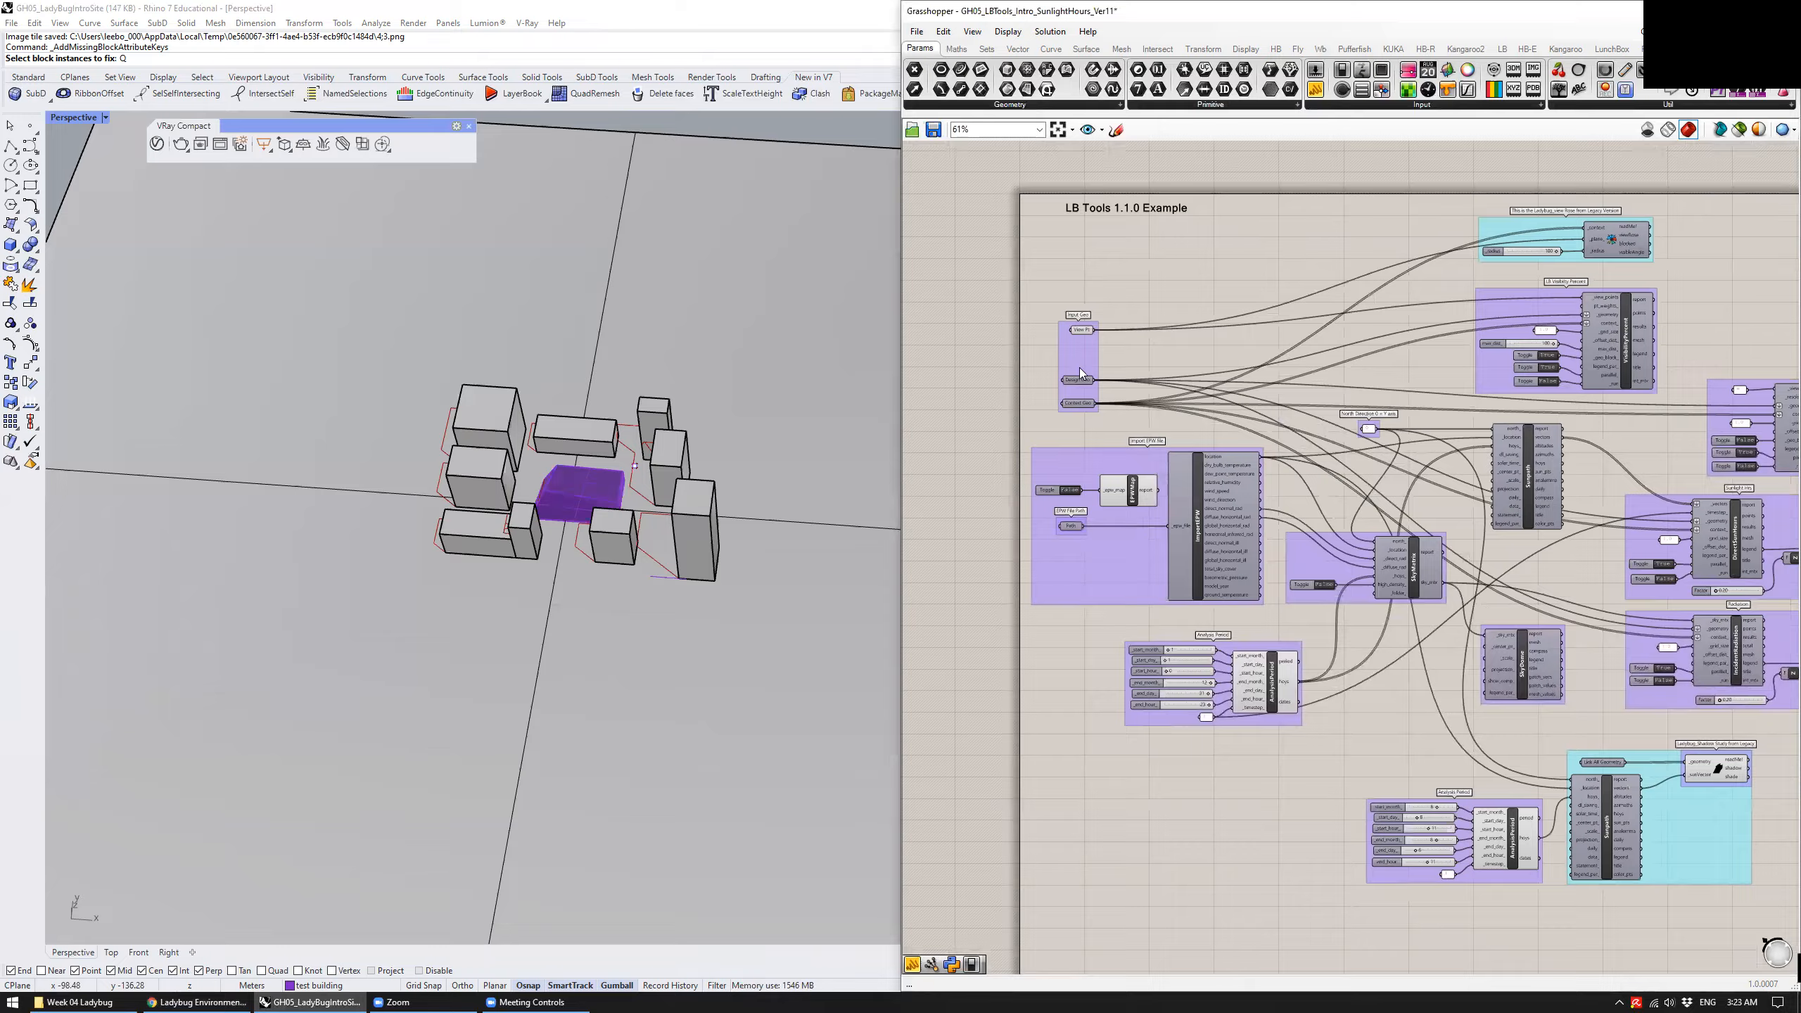
Examine the sunlight hours, radiation, Sunpath, SkyDome and visibility component groups in the LB Tools 1.1.0 Example definition
right_drag(1445, 751, 1016, 638)
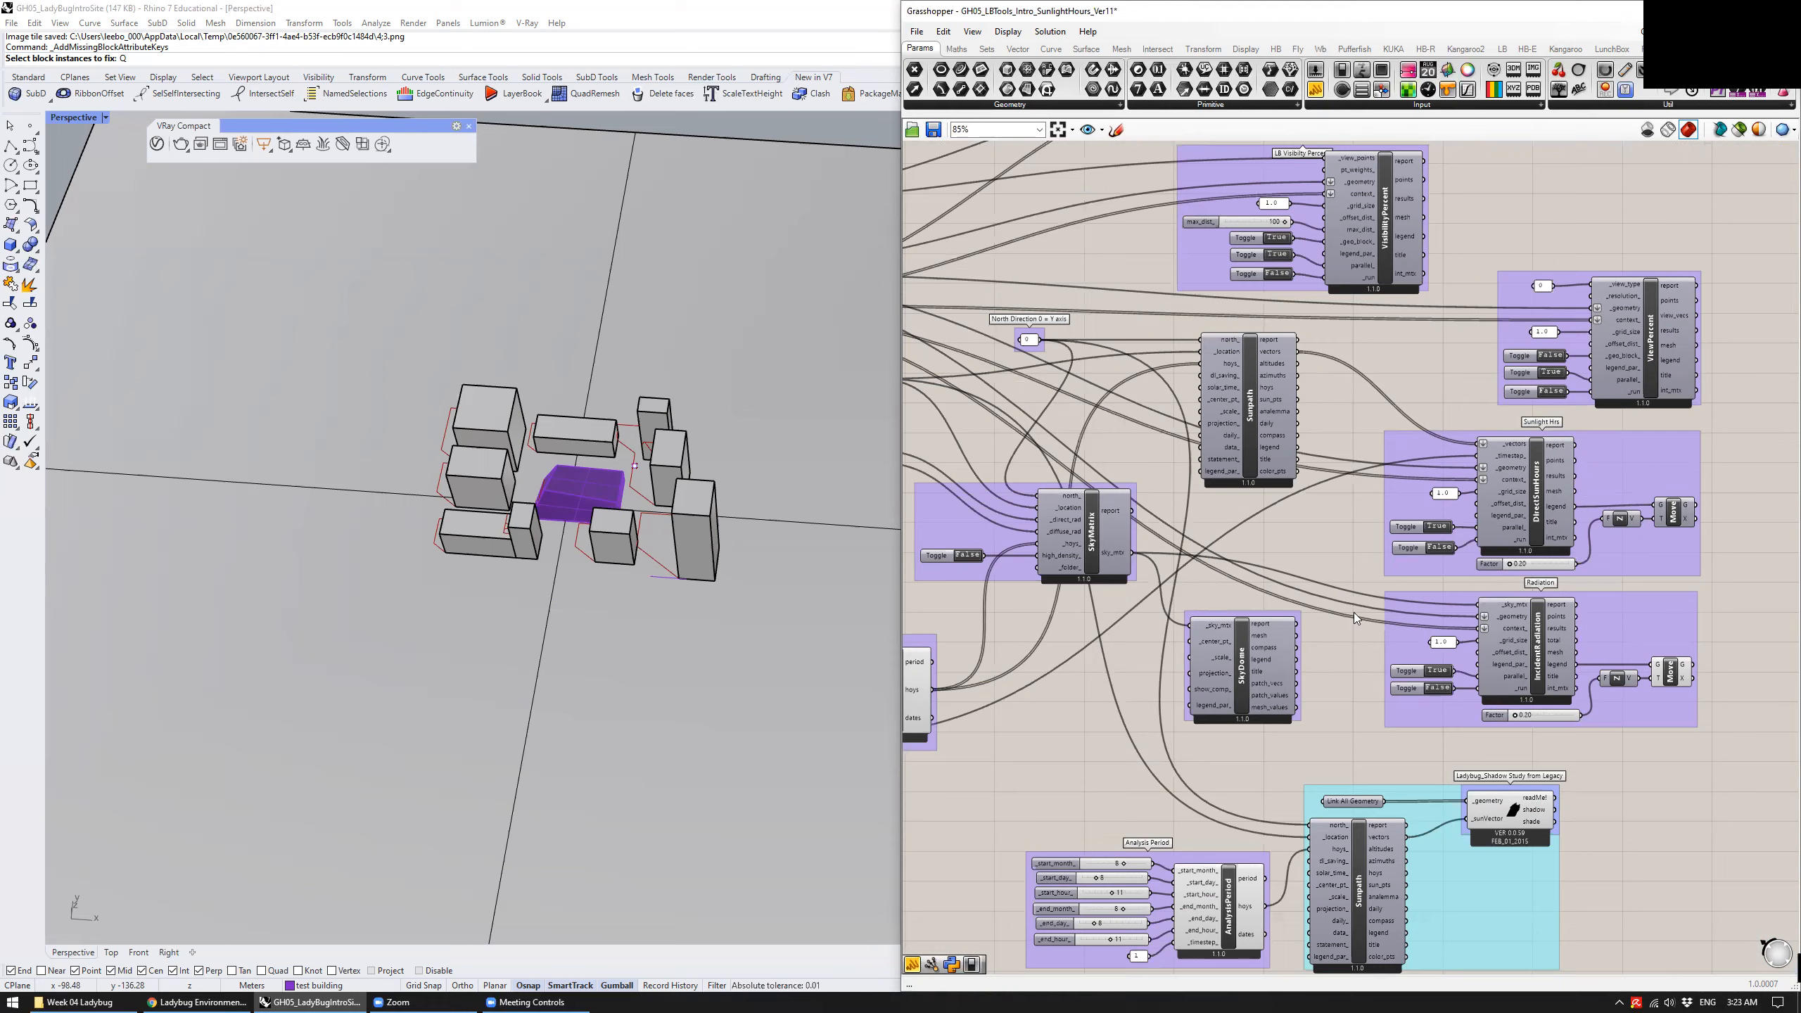
scroll(1451, 683, up, 4)
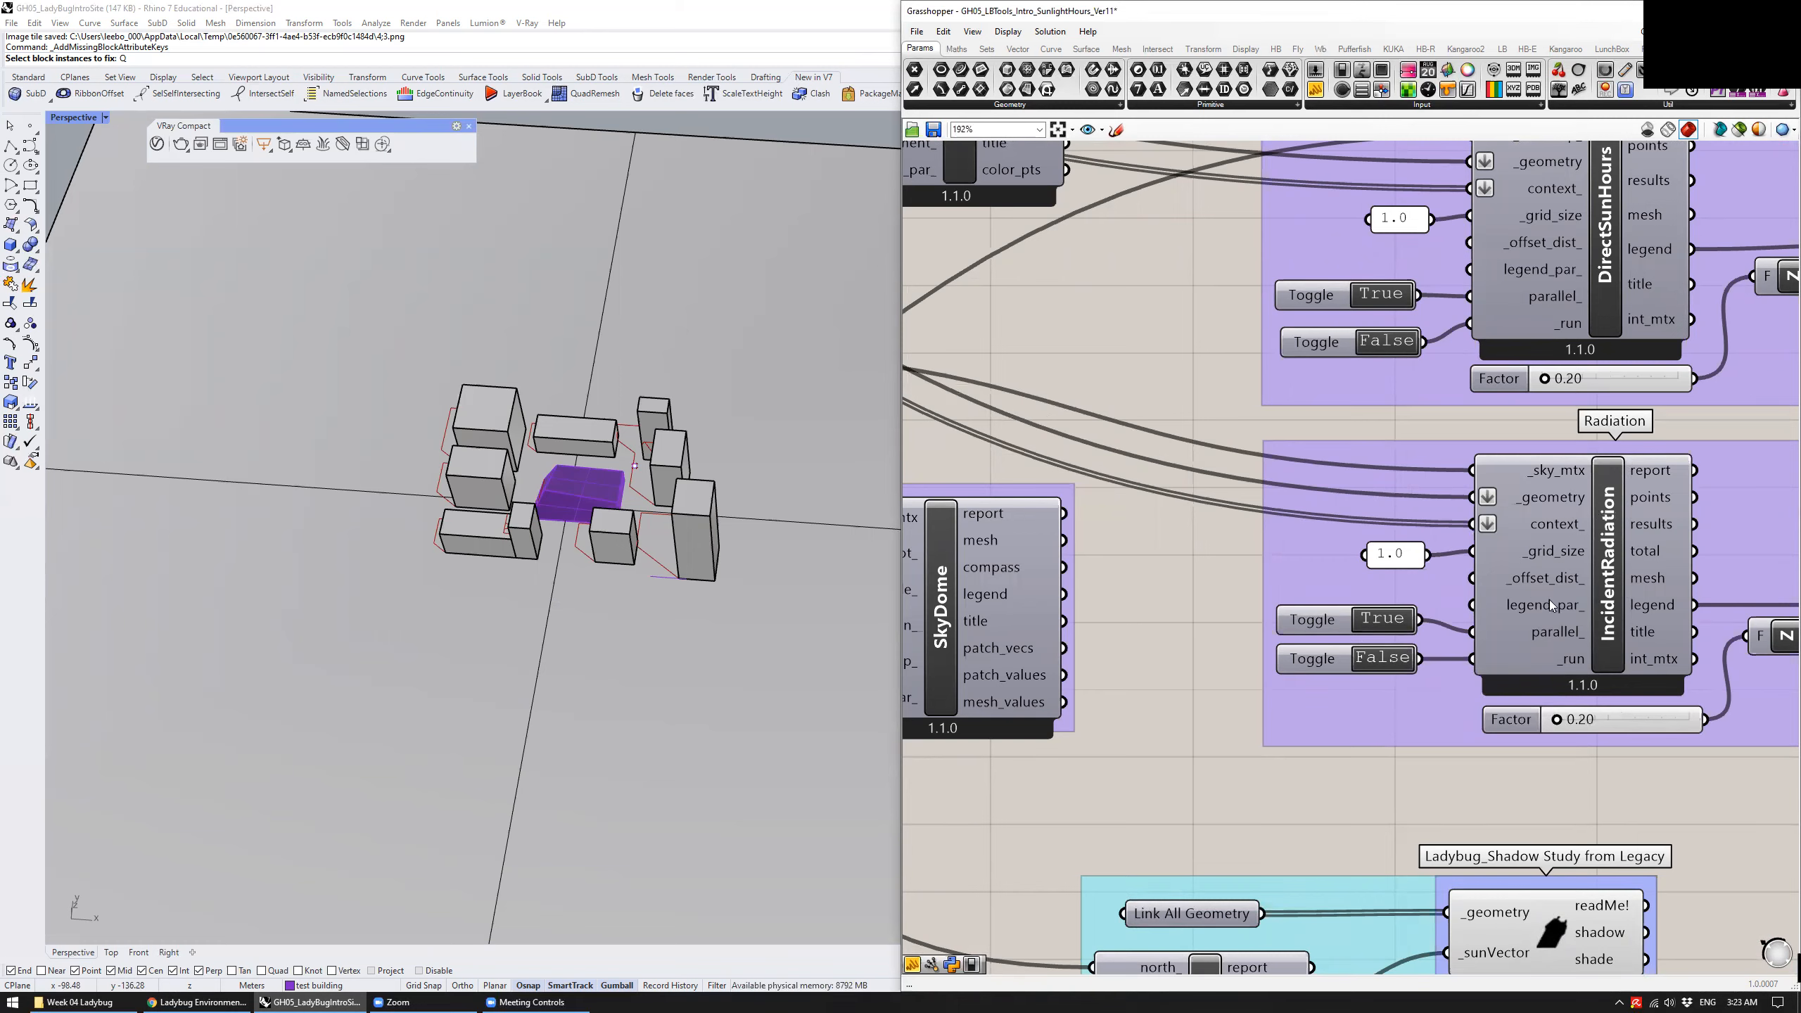
scroll(1538, 654, down, 5)
right_drag(1360, 519, 1361, 647)
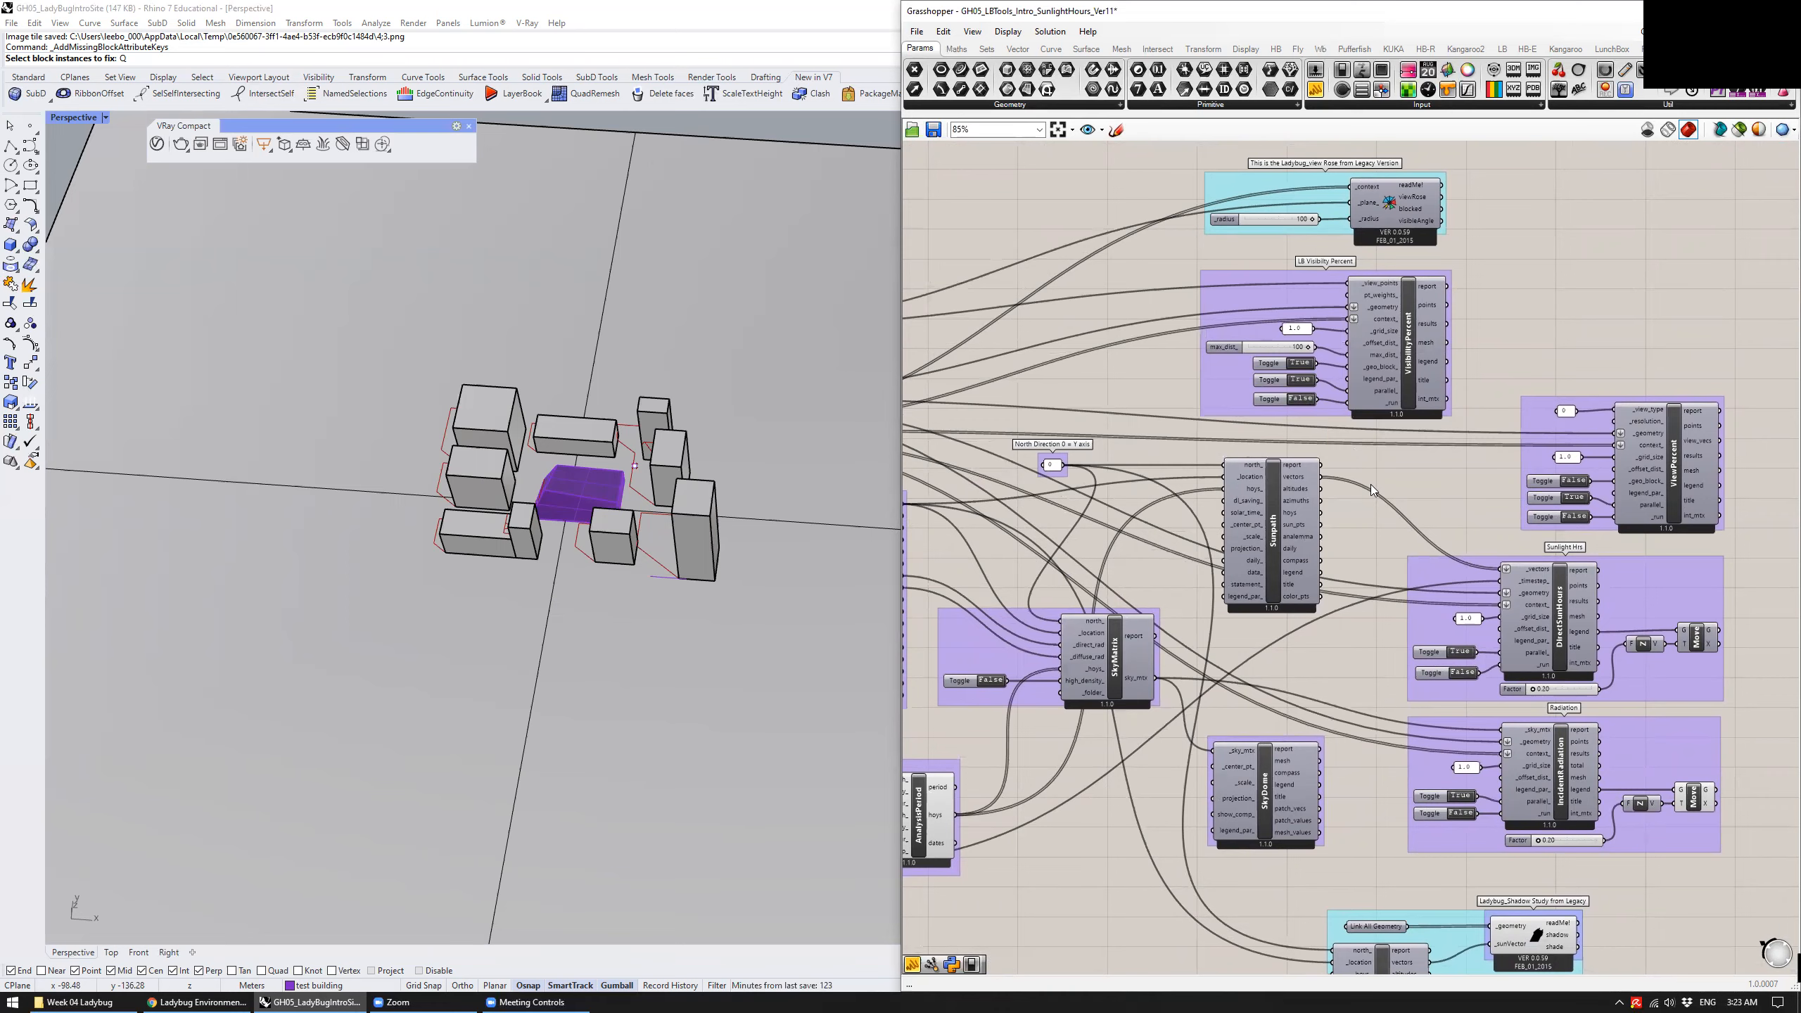
scroll(1370, 484, down, 3)
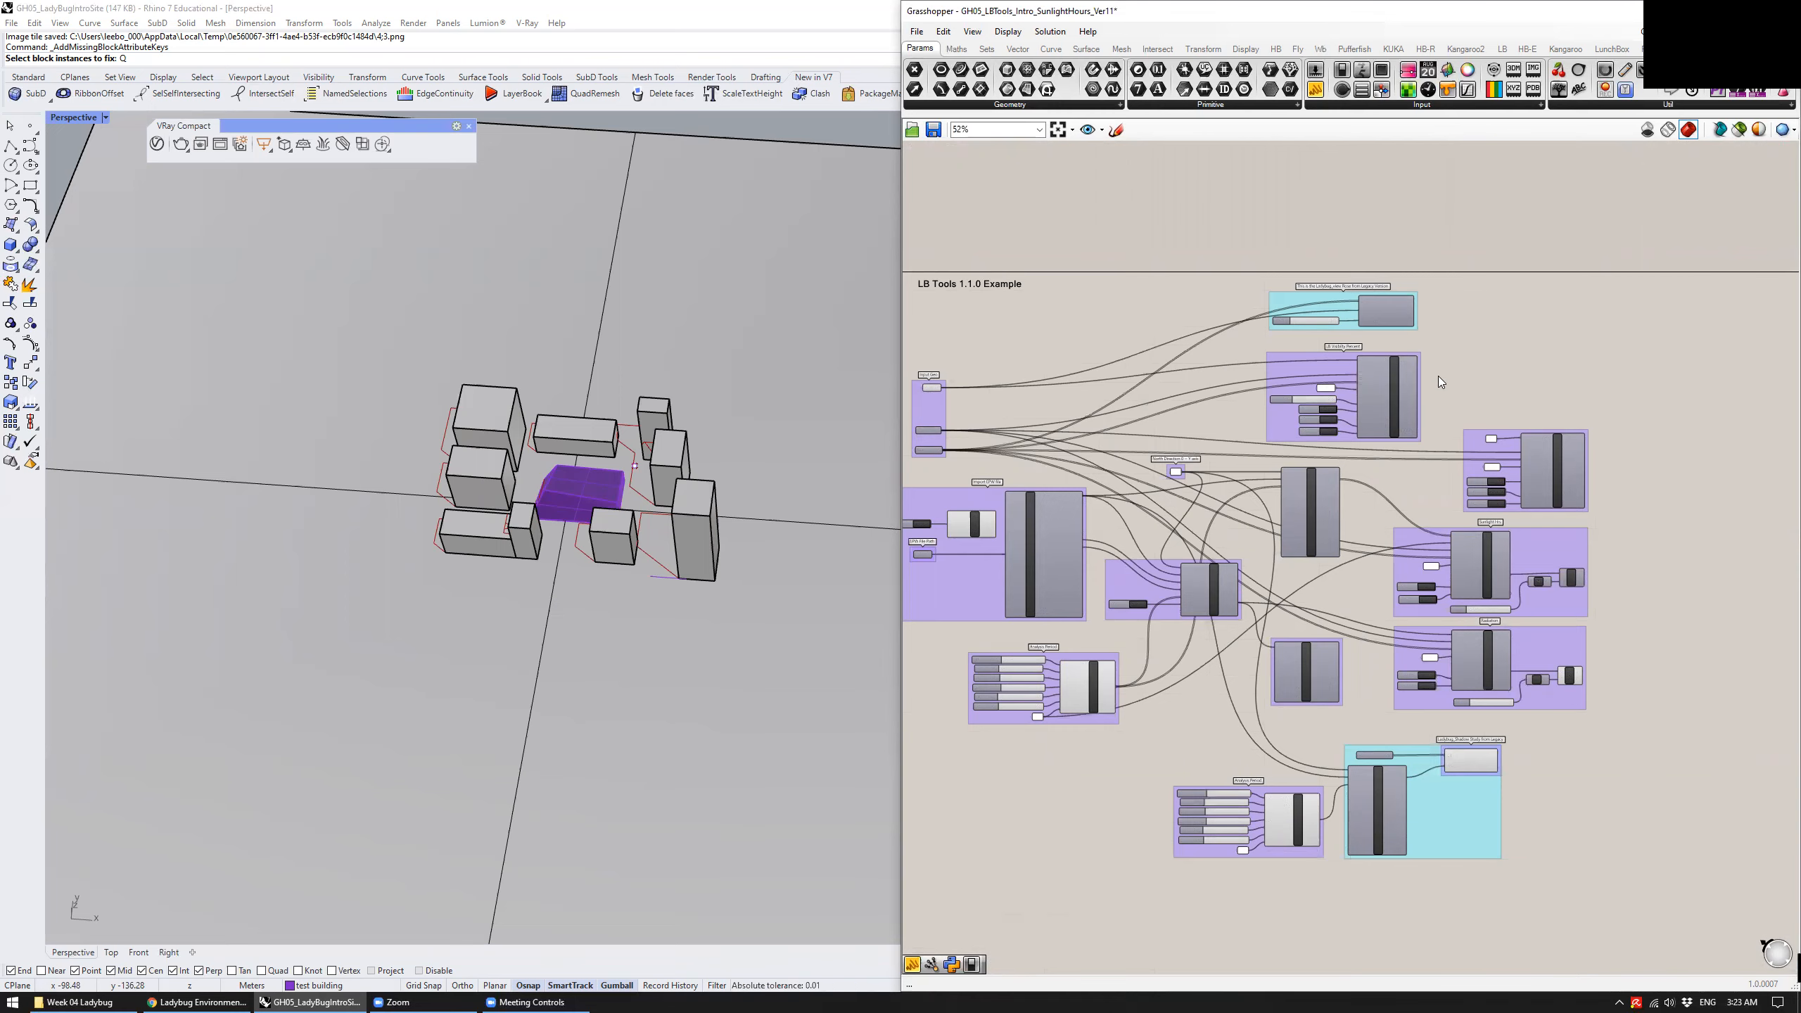
scroll(1438, 375, up, 2)
mouse_move(1449, 317)
right_down()
mouse_move(1445, 239)
mouse_move(1426, 363)
mouse_move(1435, 287)
right_up()
click(1186, 256)
click(1414, 349)
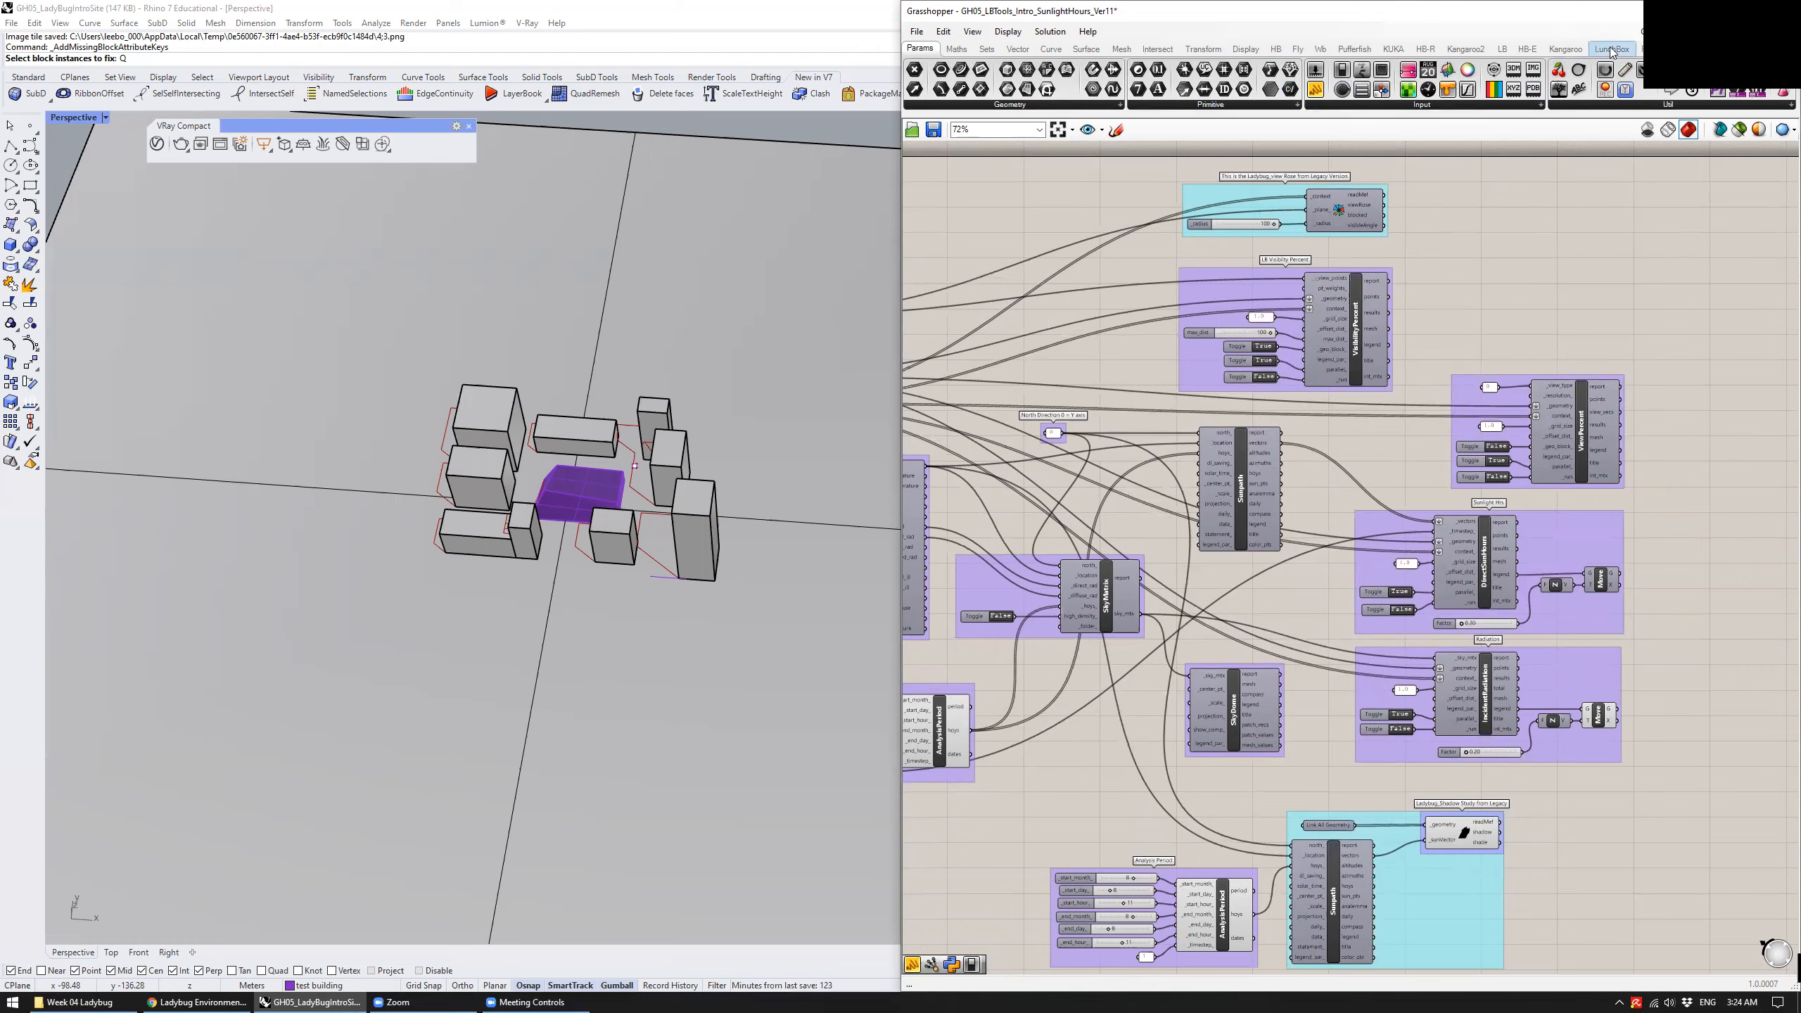
Show the LB component set and compare the components listed under Import and the legacy Ladybug category
mouse_move(1592, 52)
click(1502, 48)
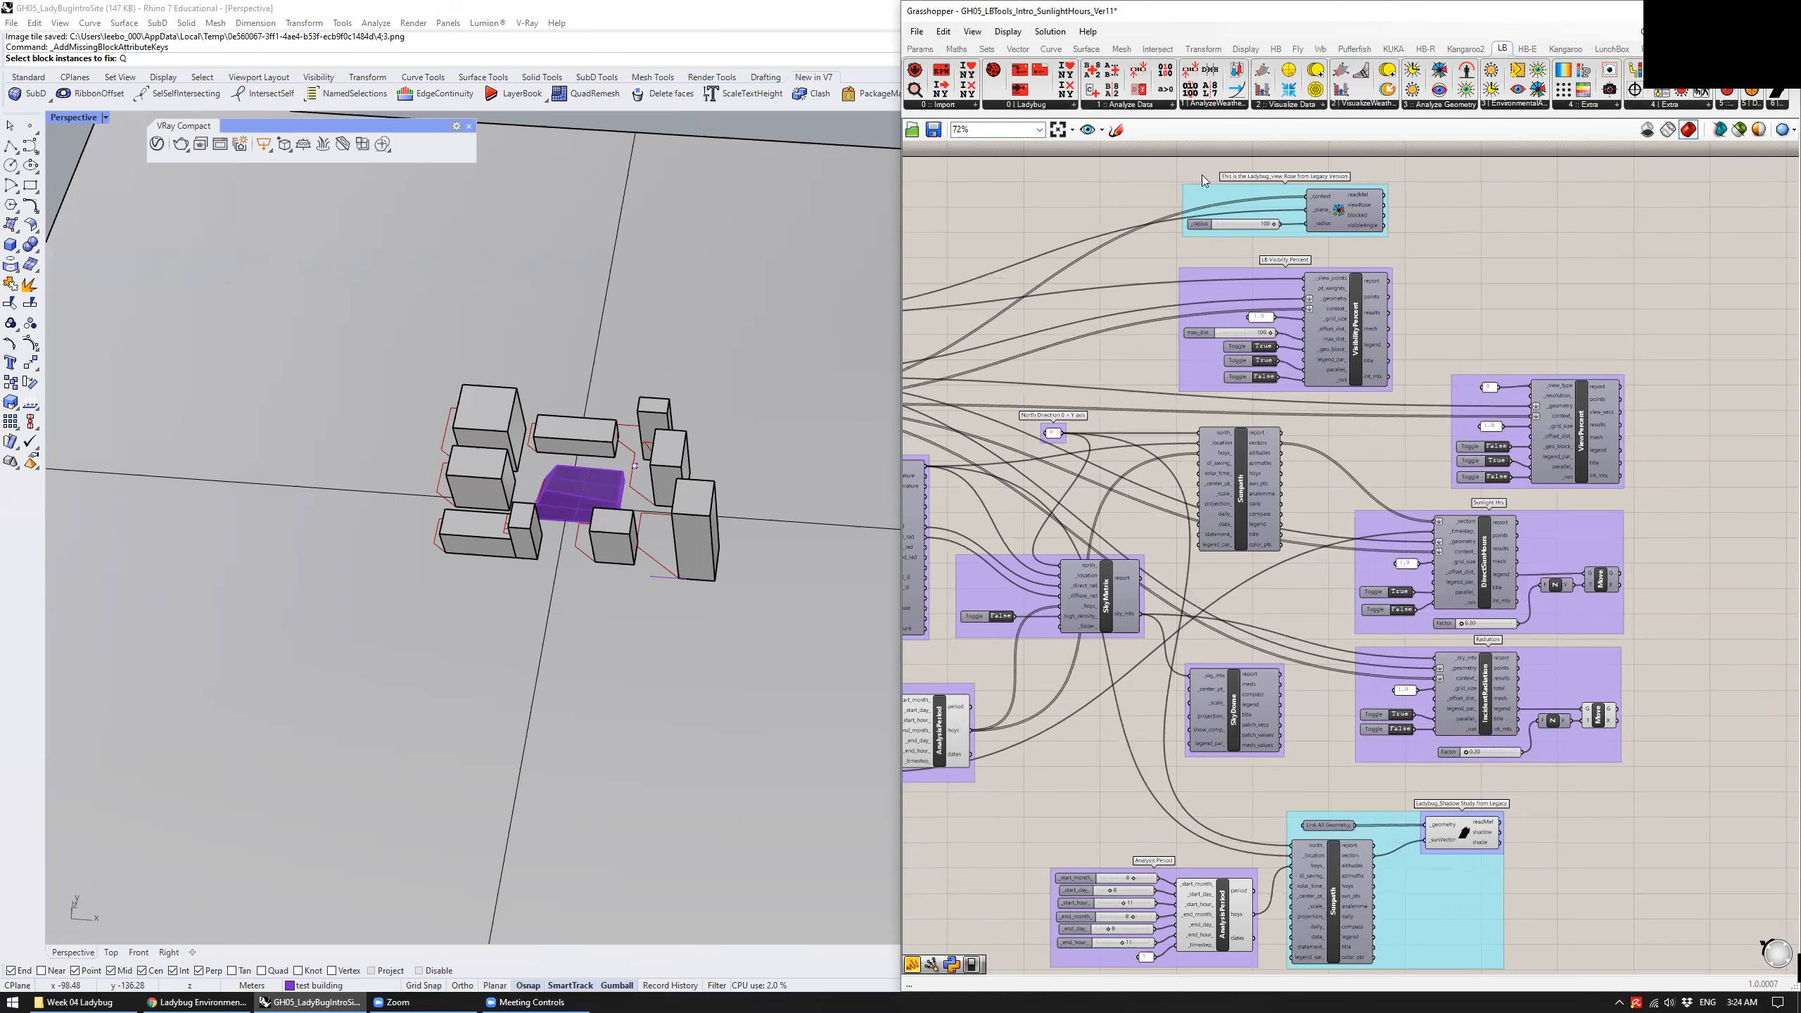
click(943, 104)
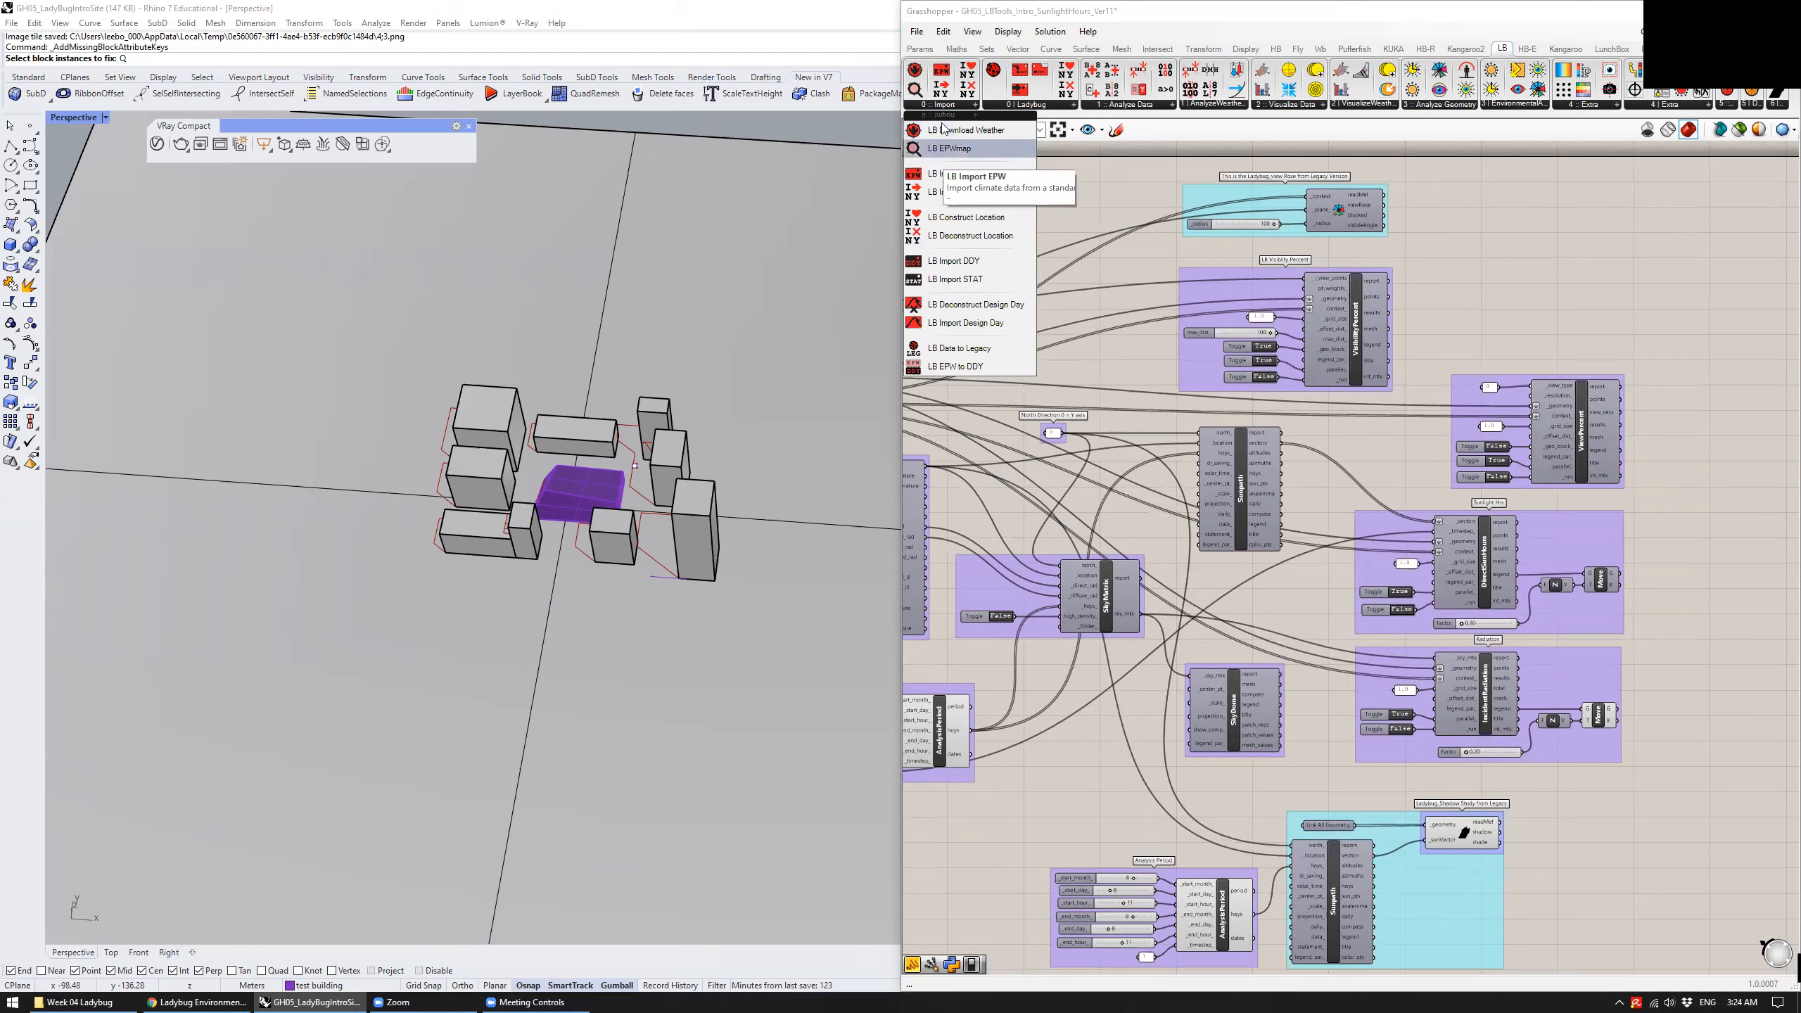
click(1040, 108)
click(1040, 107)
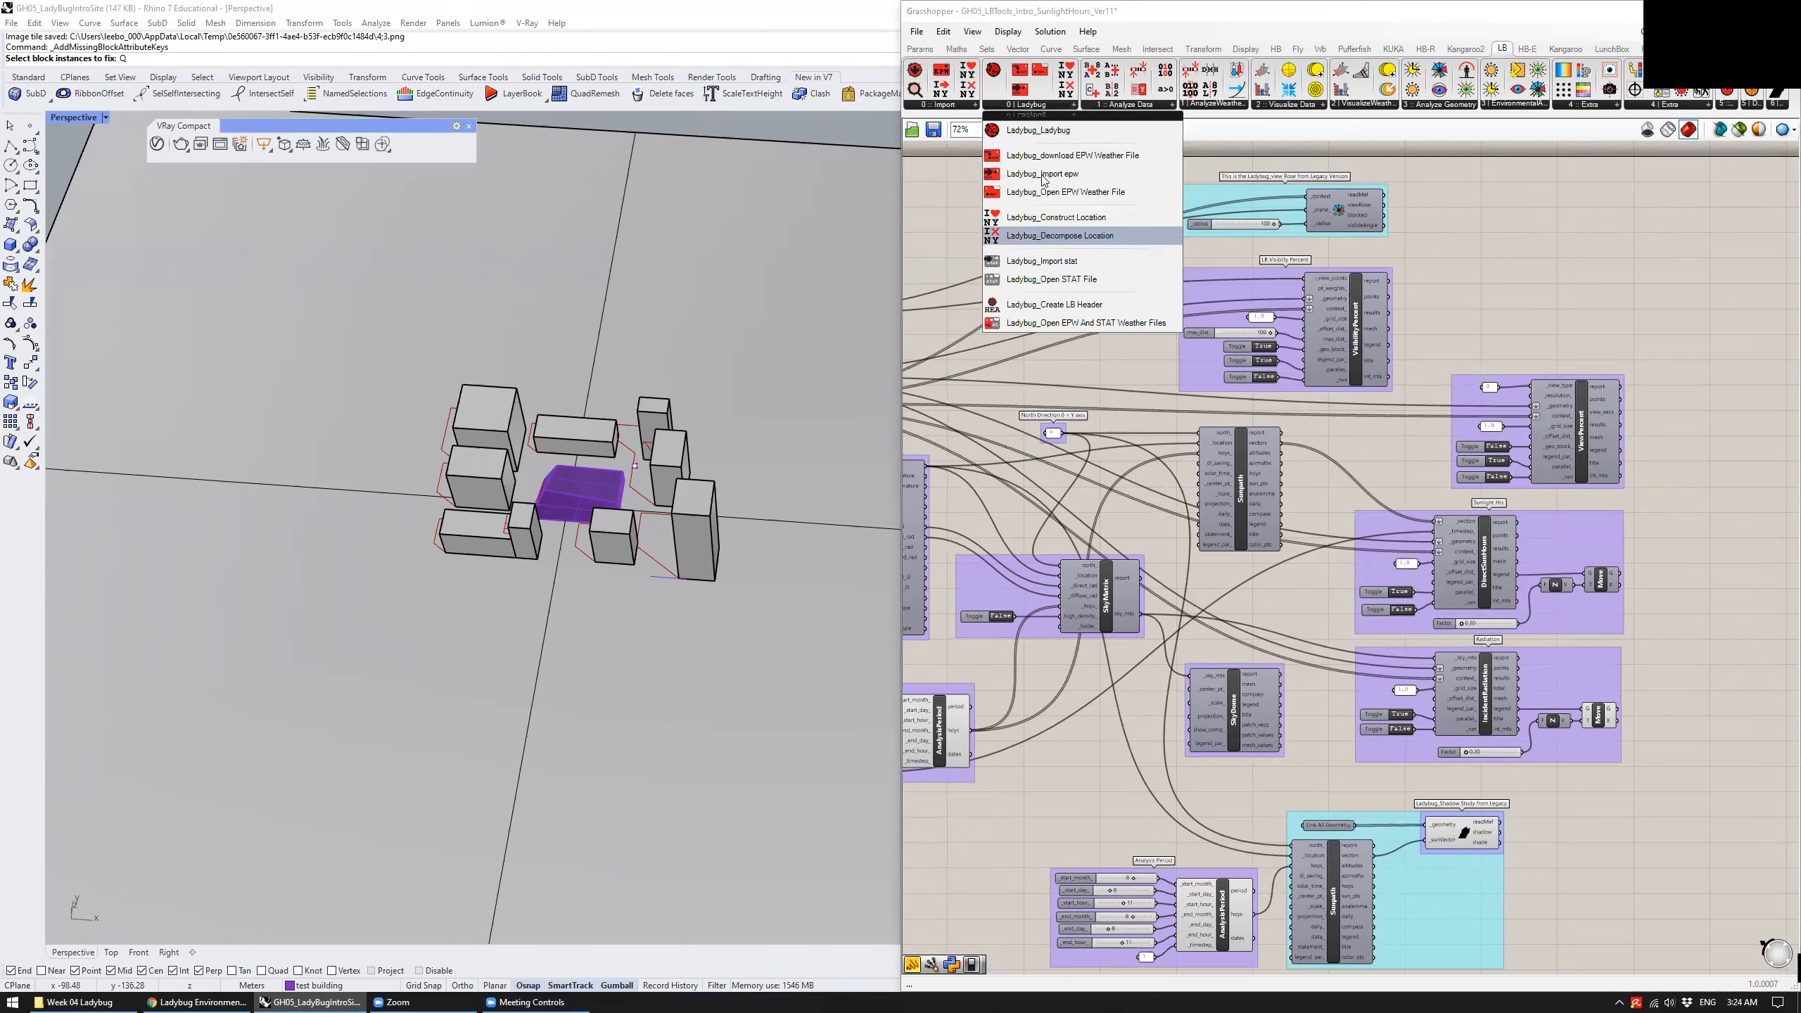
click(942, 106)
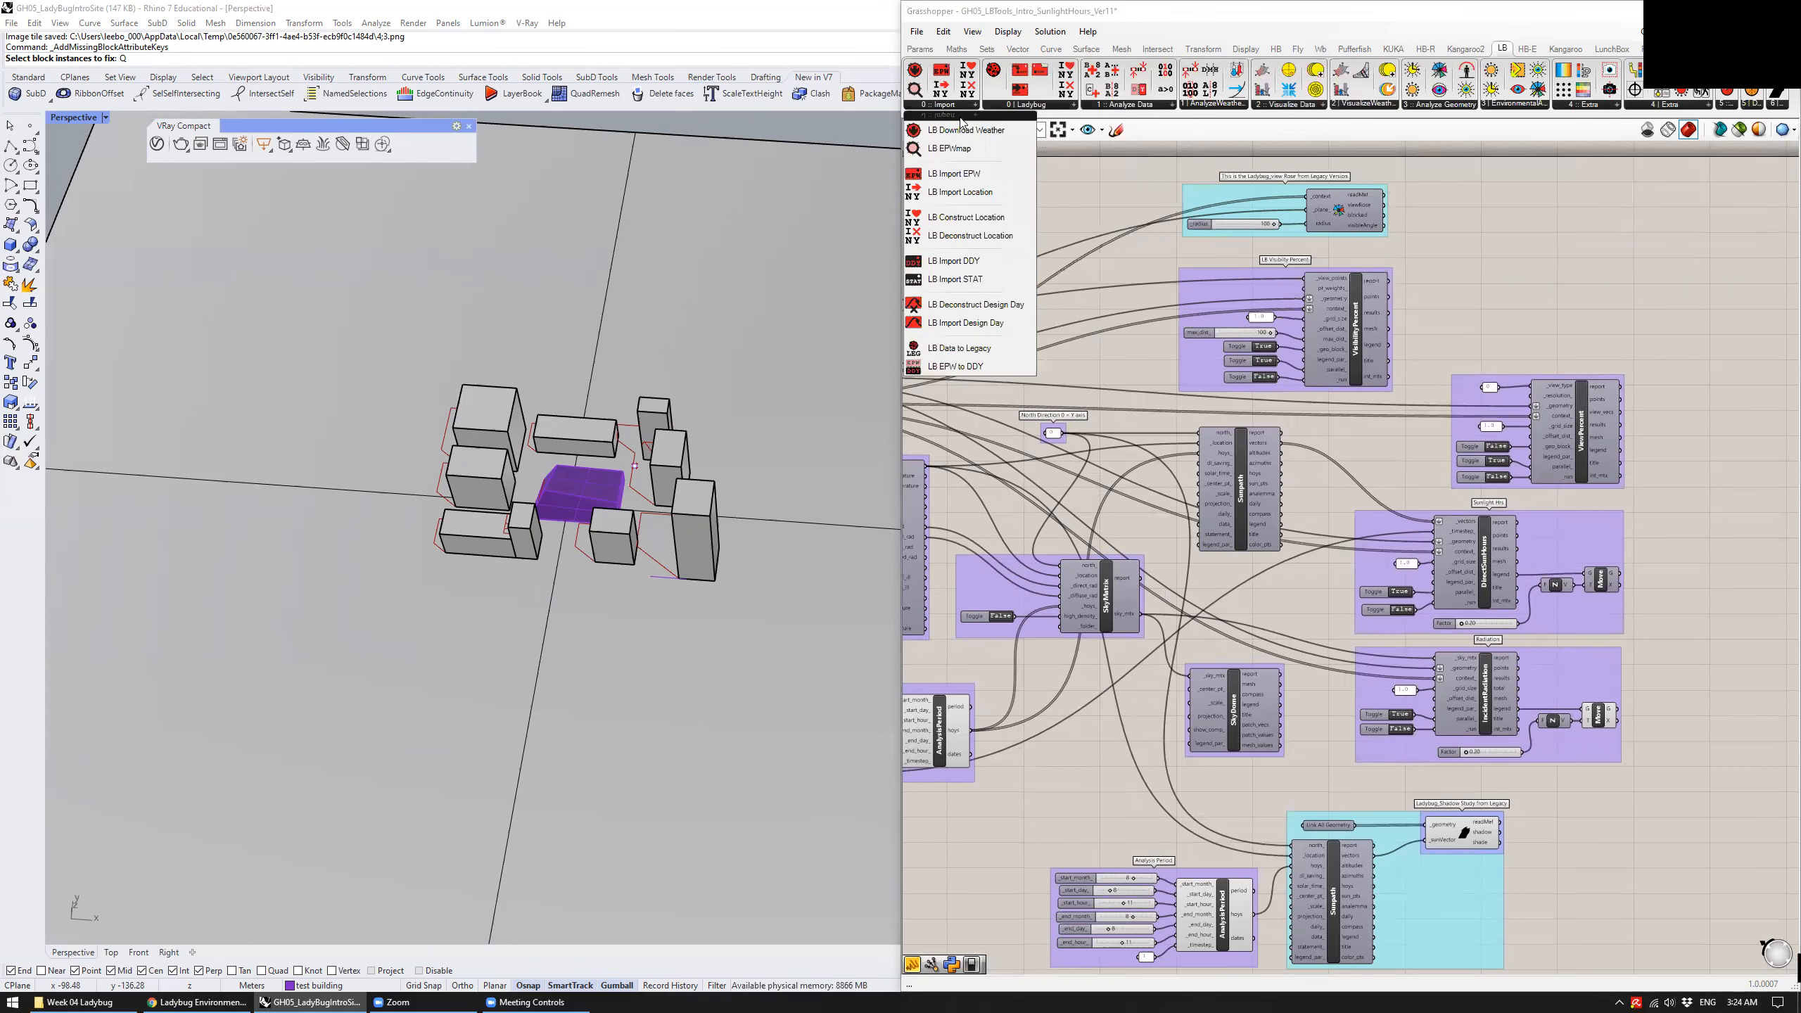
Place an LB Download Weather component and a legacy Ladybug_Ladybug component side by side above the definition
right_drag(1218, 268, 1338, 308)
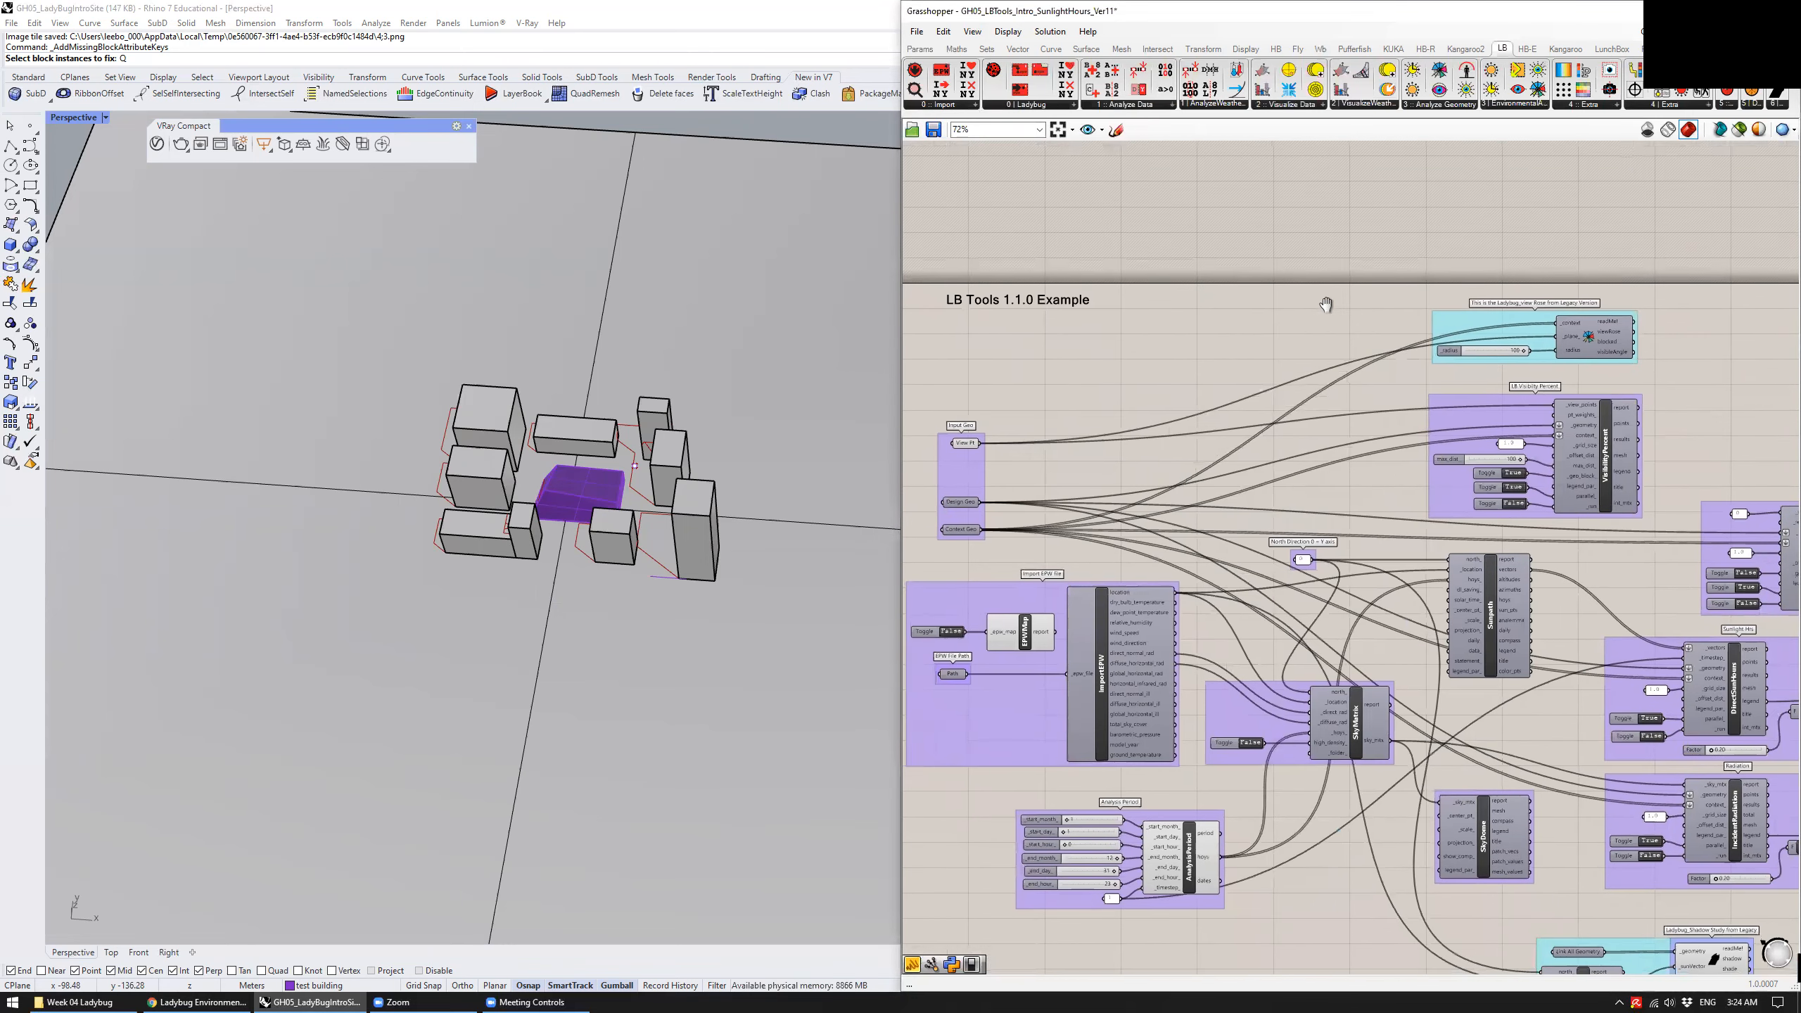
click(965, 106)
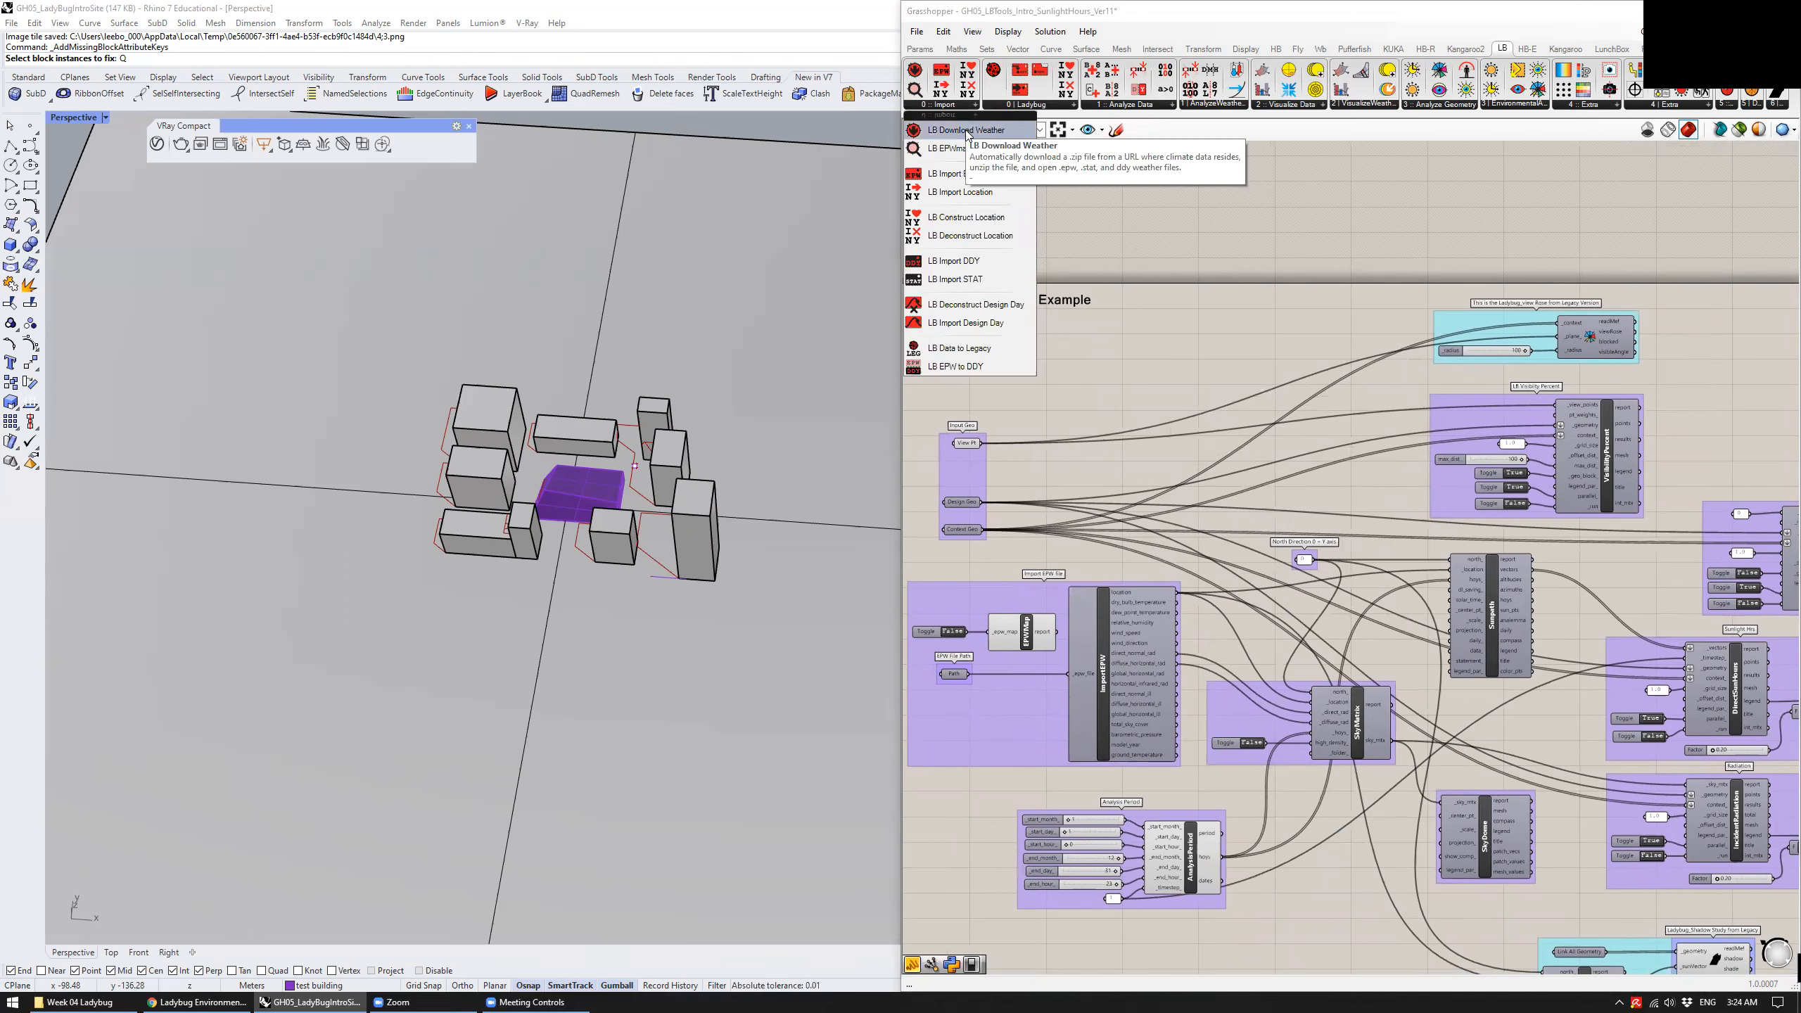
drag(968, 132, 1177, 255)
scroll(1180, 252, up, 3)
click(1045, 109)
drag(1034, 128, 1365, 247)
drag(1336, 317, 1421, 290)
scroll(1354, 273, up, 3)
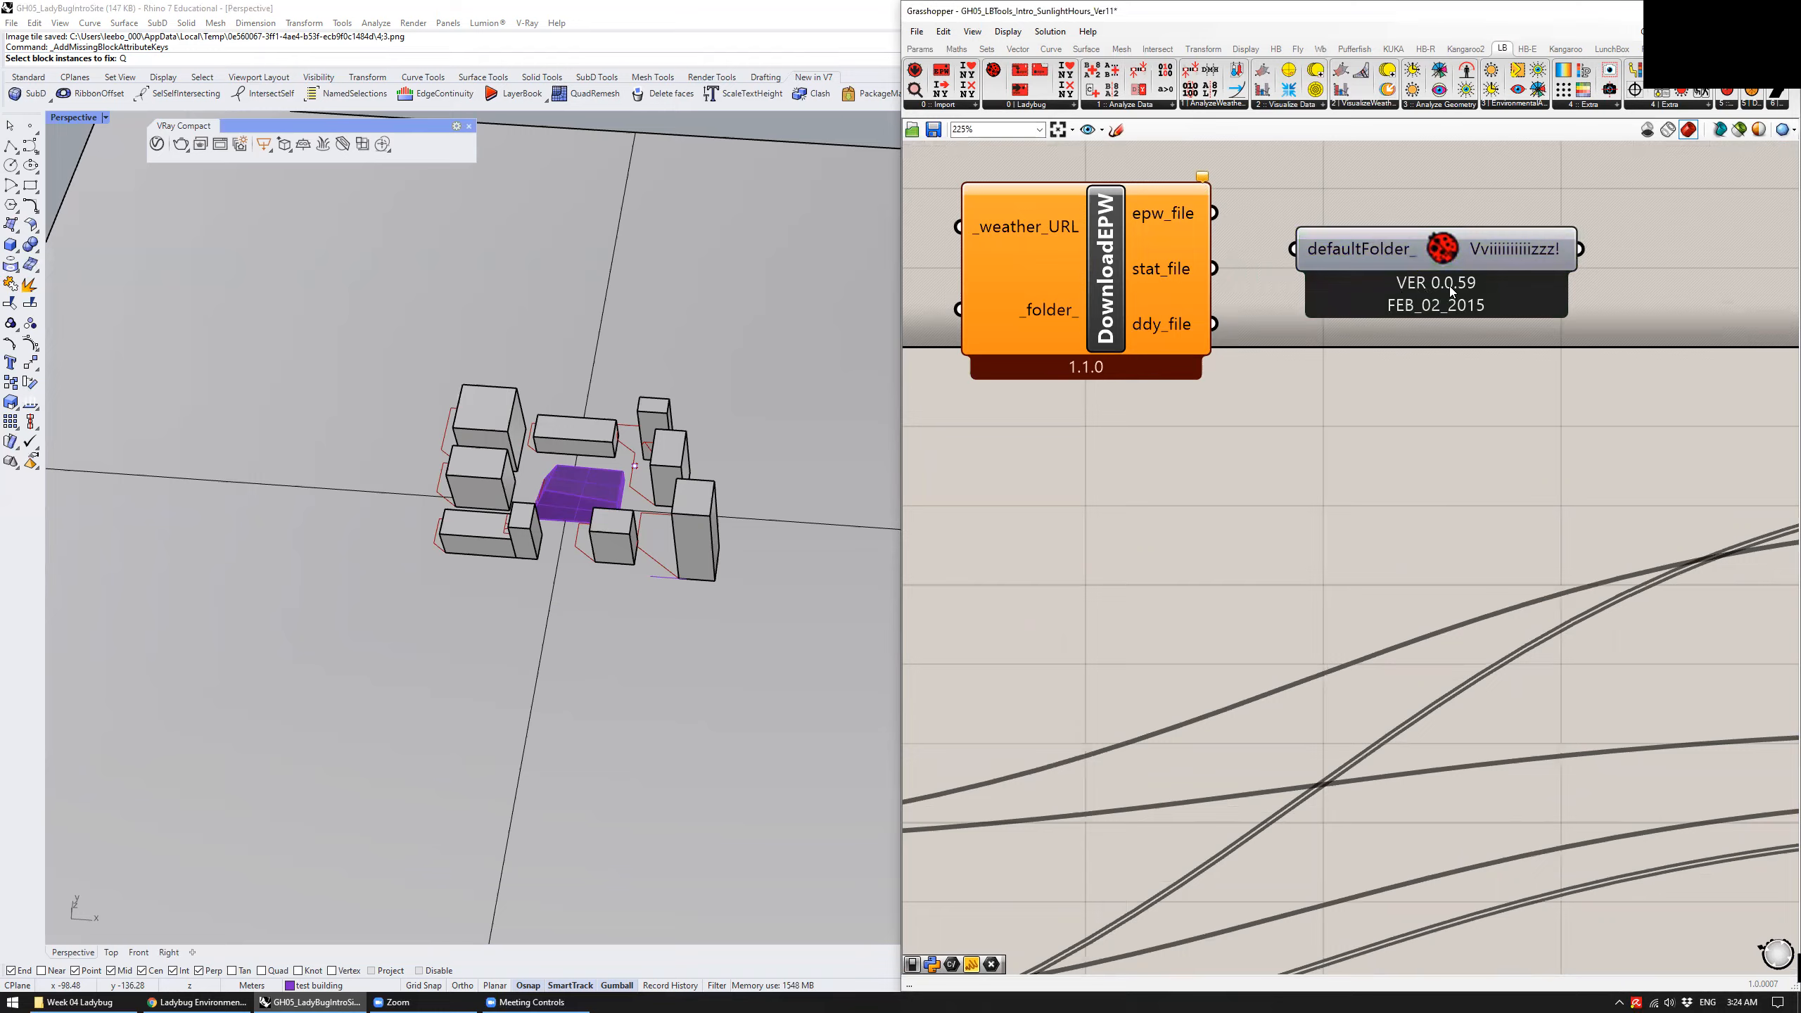
Compare the version labels beneath the DownloadEPW component and the legacy Ladybug component
scroll(1262, 333, down, 4)
scroll(1478, 482, up, 2)
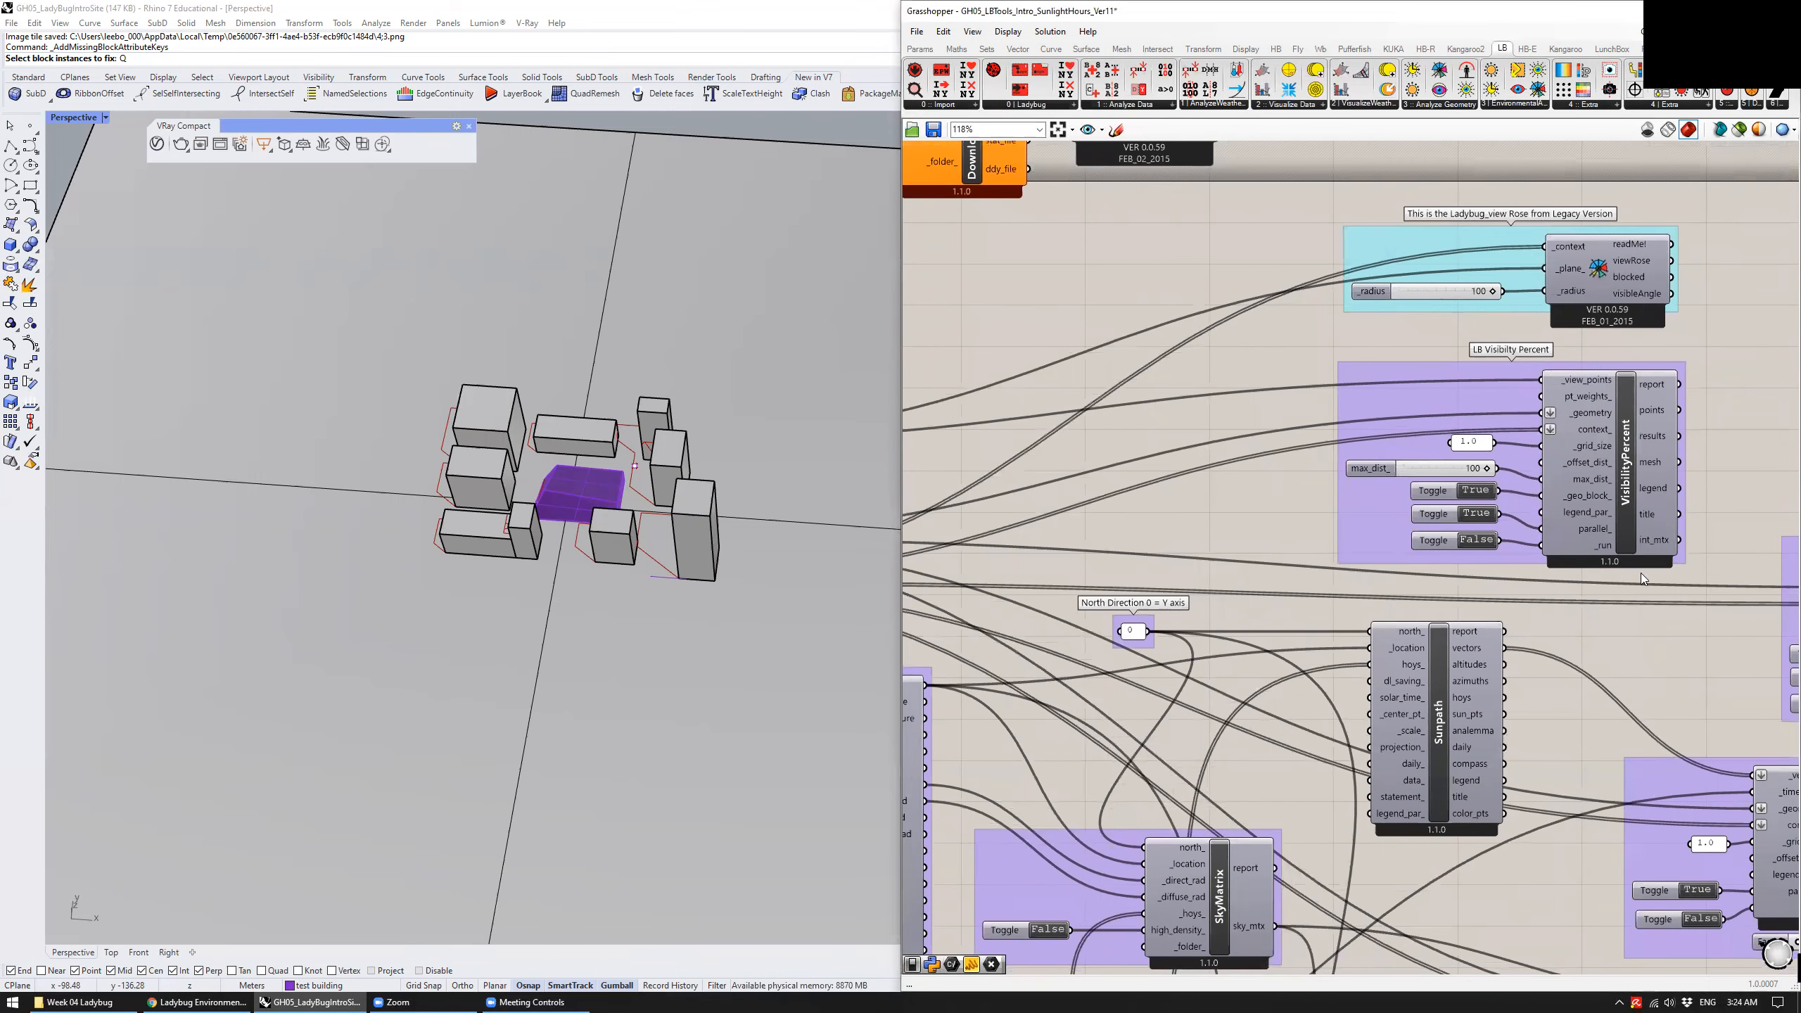
right_drag(1138, 230, 1322, 394)
scroll(1351, 355, up, 3)
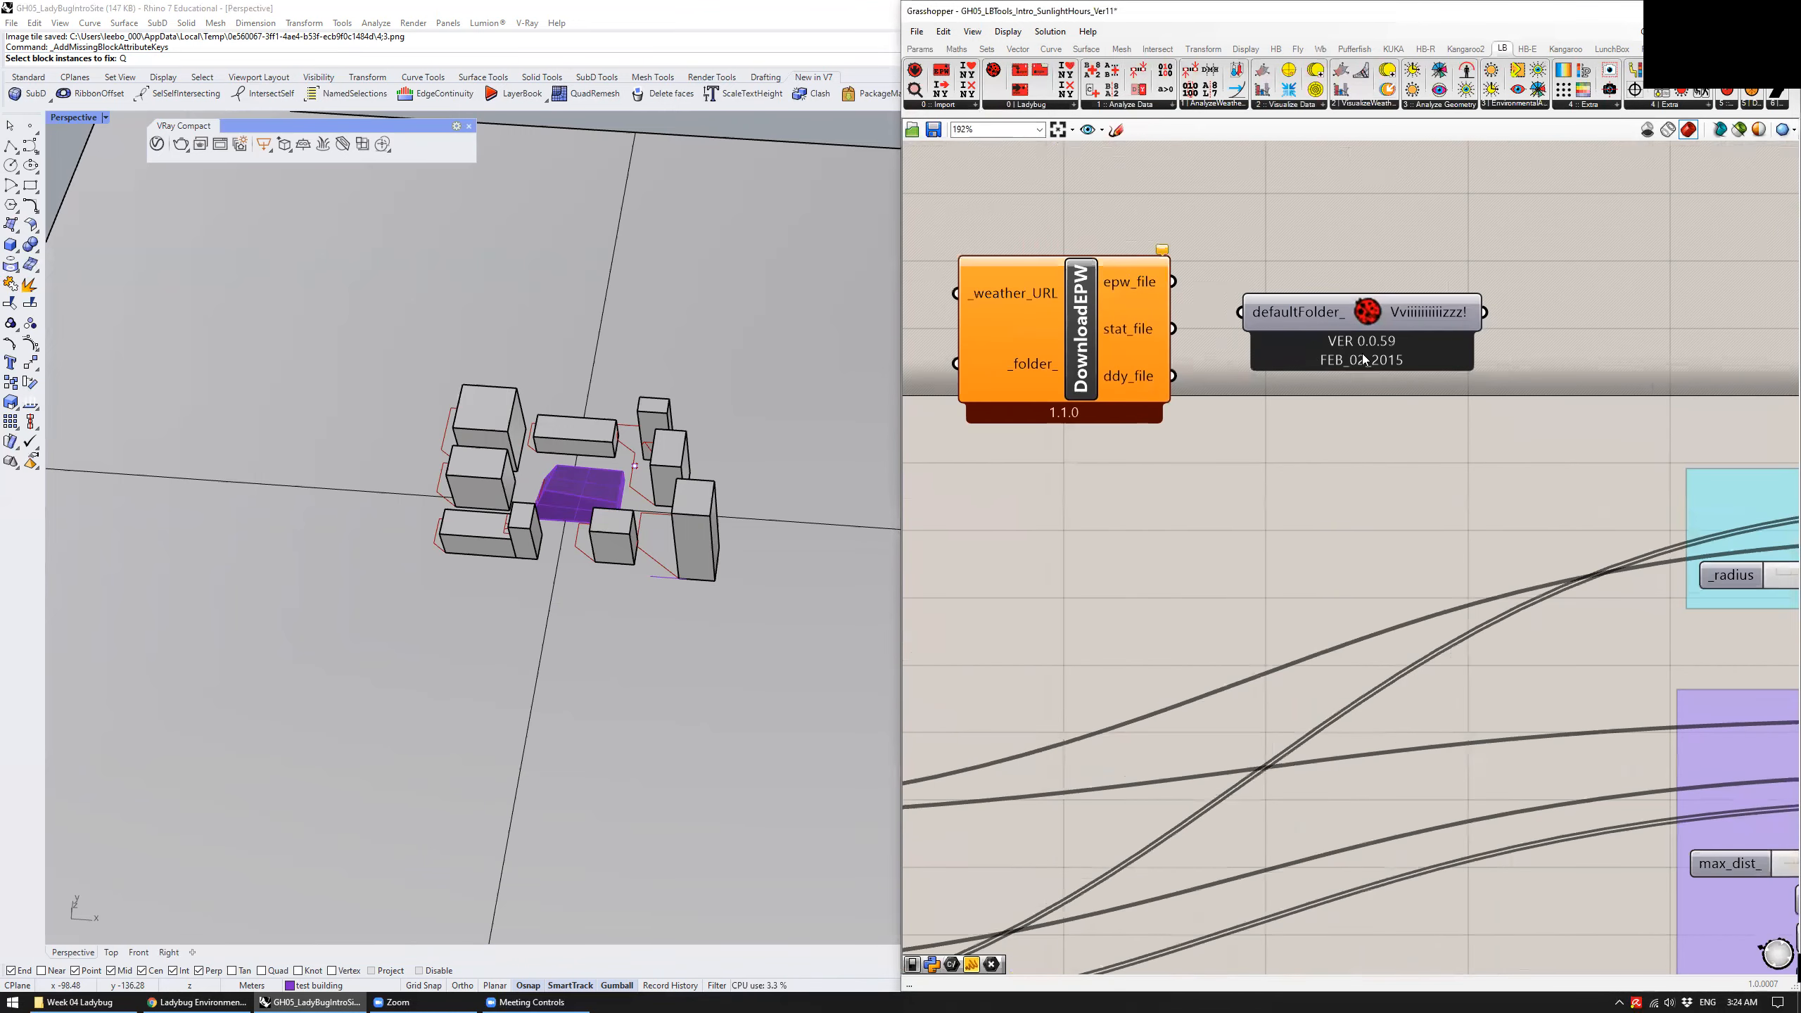
click(1359, 318)
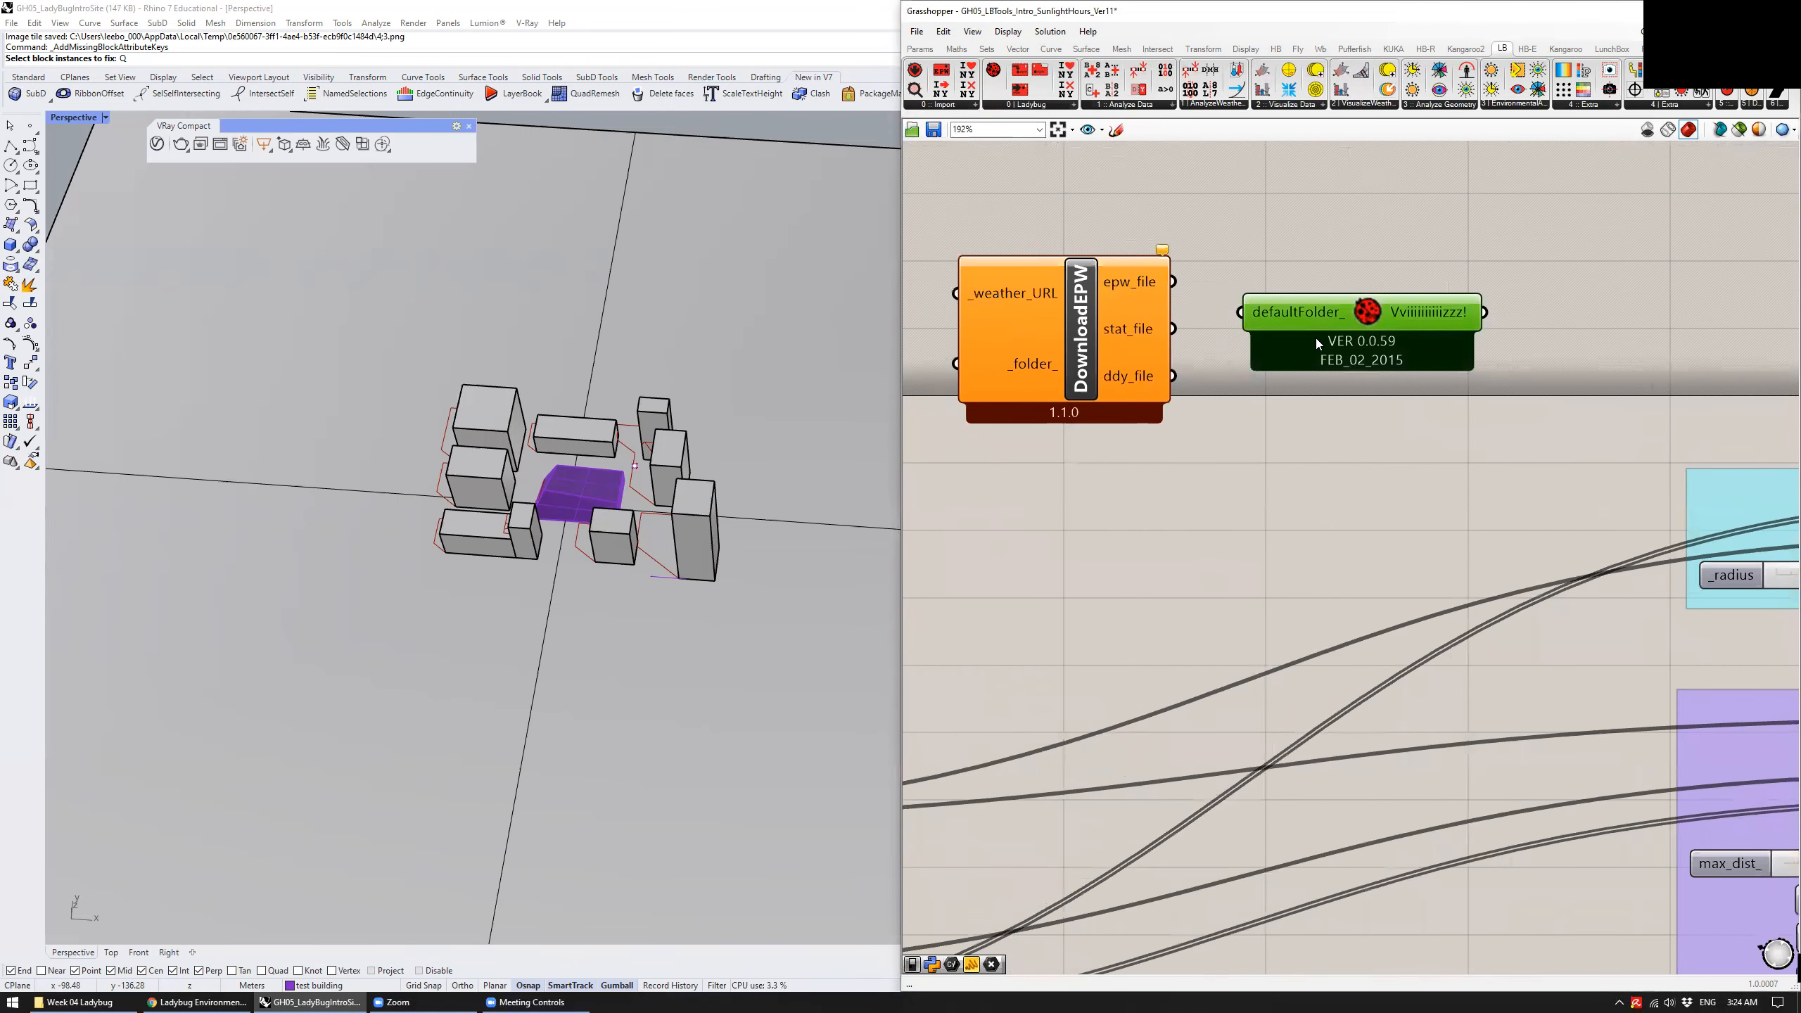
Delete the DownloadEPW and legacy Ladybug components placed above the definition
click(1224, 422)
click(1107, 401)
click(1227, 429)
click(1109, 357)
key(Delete)
Examine the two cyan groups holding the legacy components, View Rose and Shadow Study, within the whole definition
scroll(1207, 311, down, 5)
scroll(1116, 236, down, 4)
click(1251, 228)
click(1423, 785)
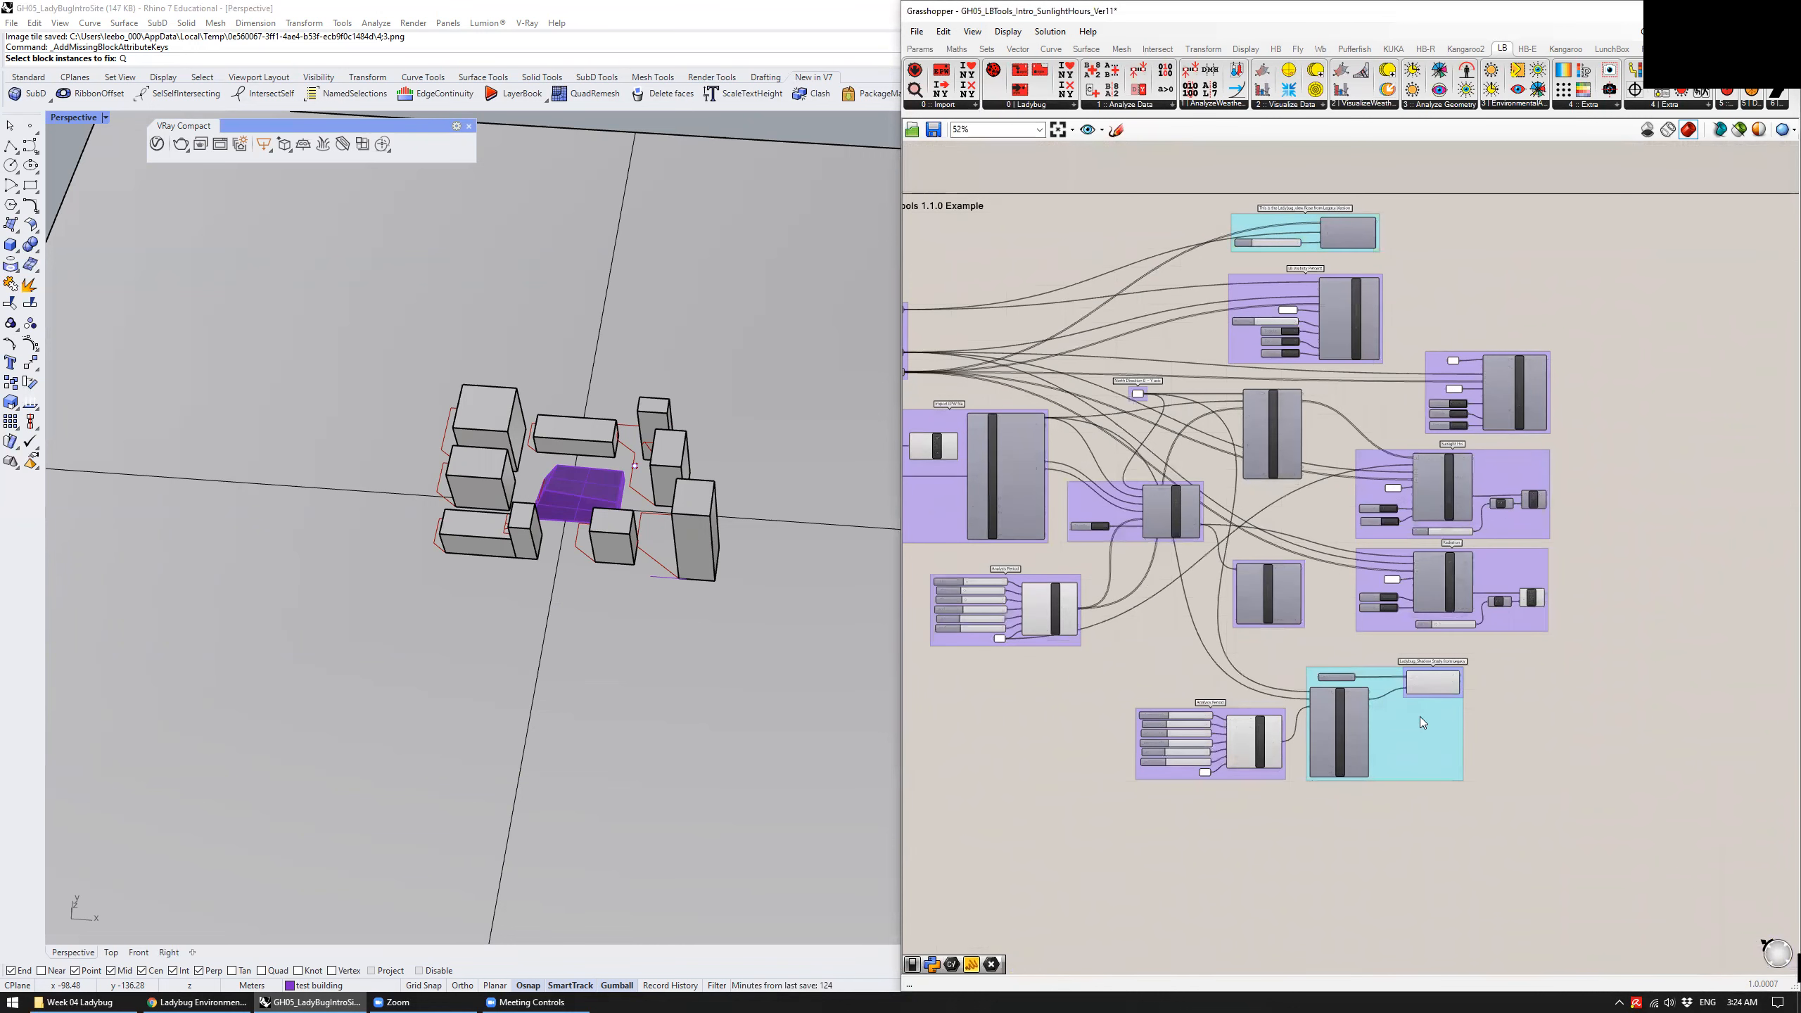
click(1392, 725)
click(1255, 223)
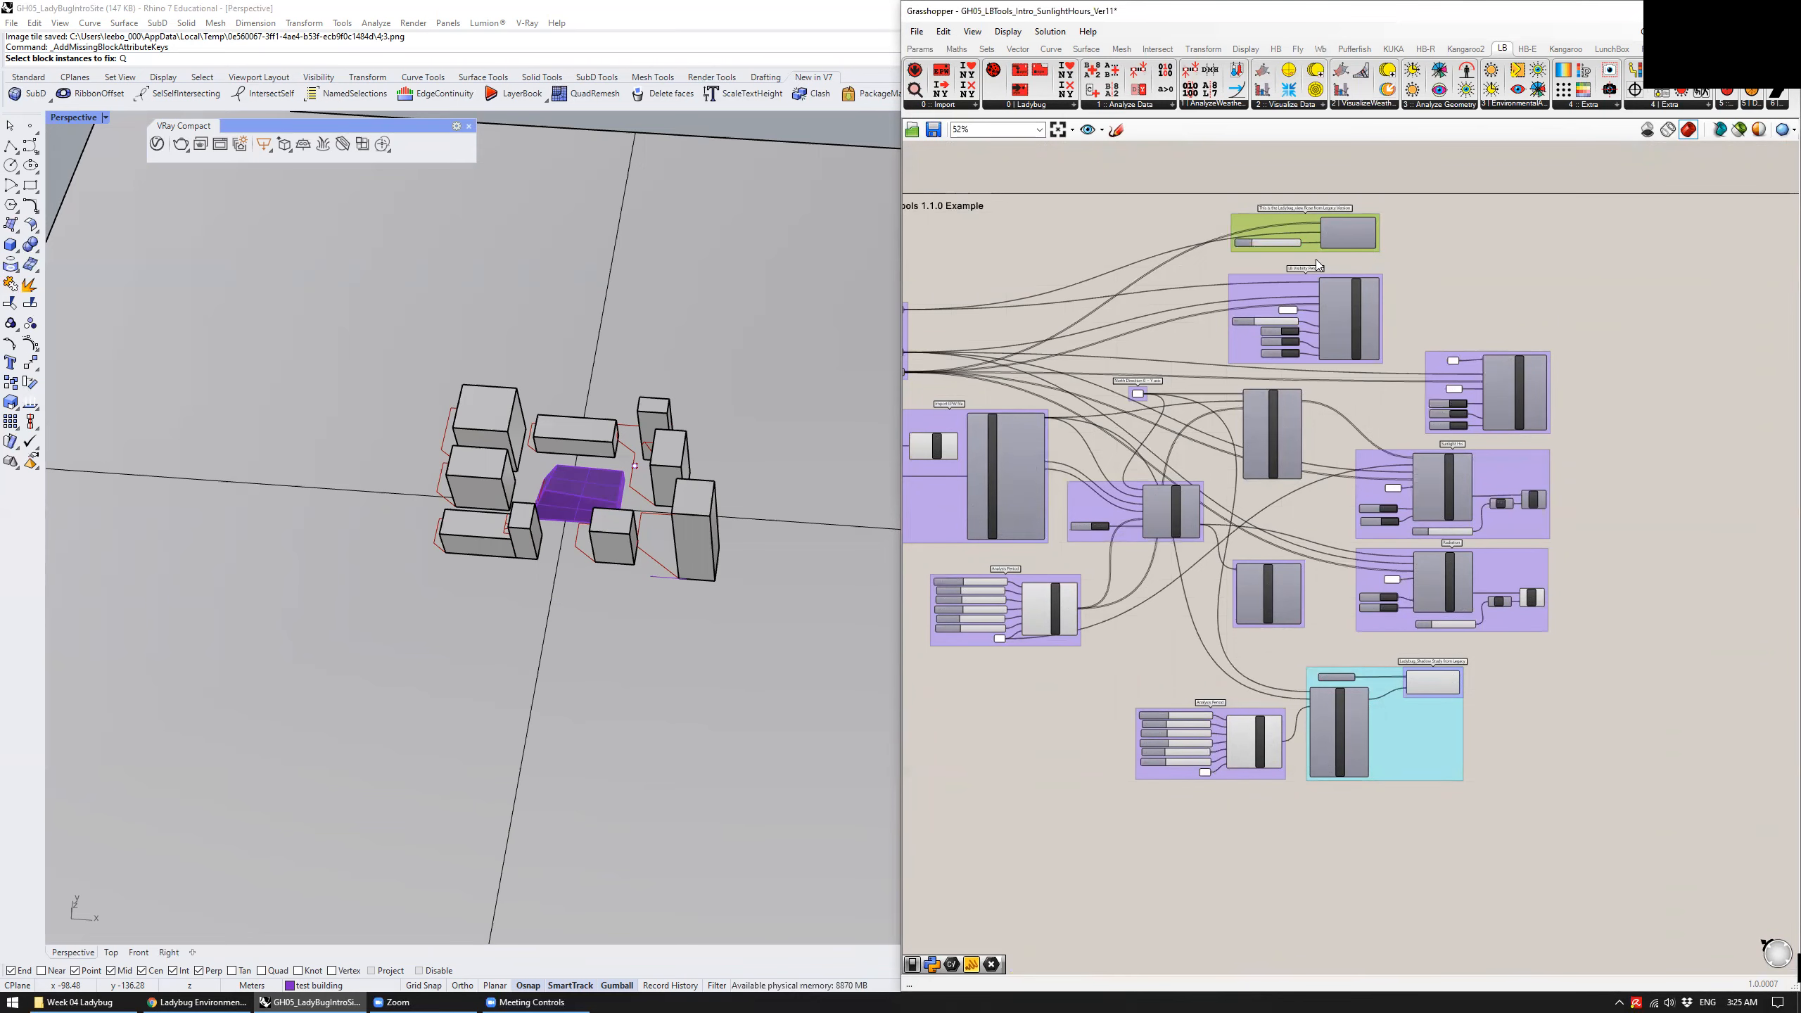
scroll(1321, 213, up, 3)
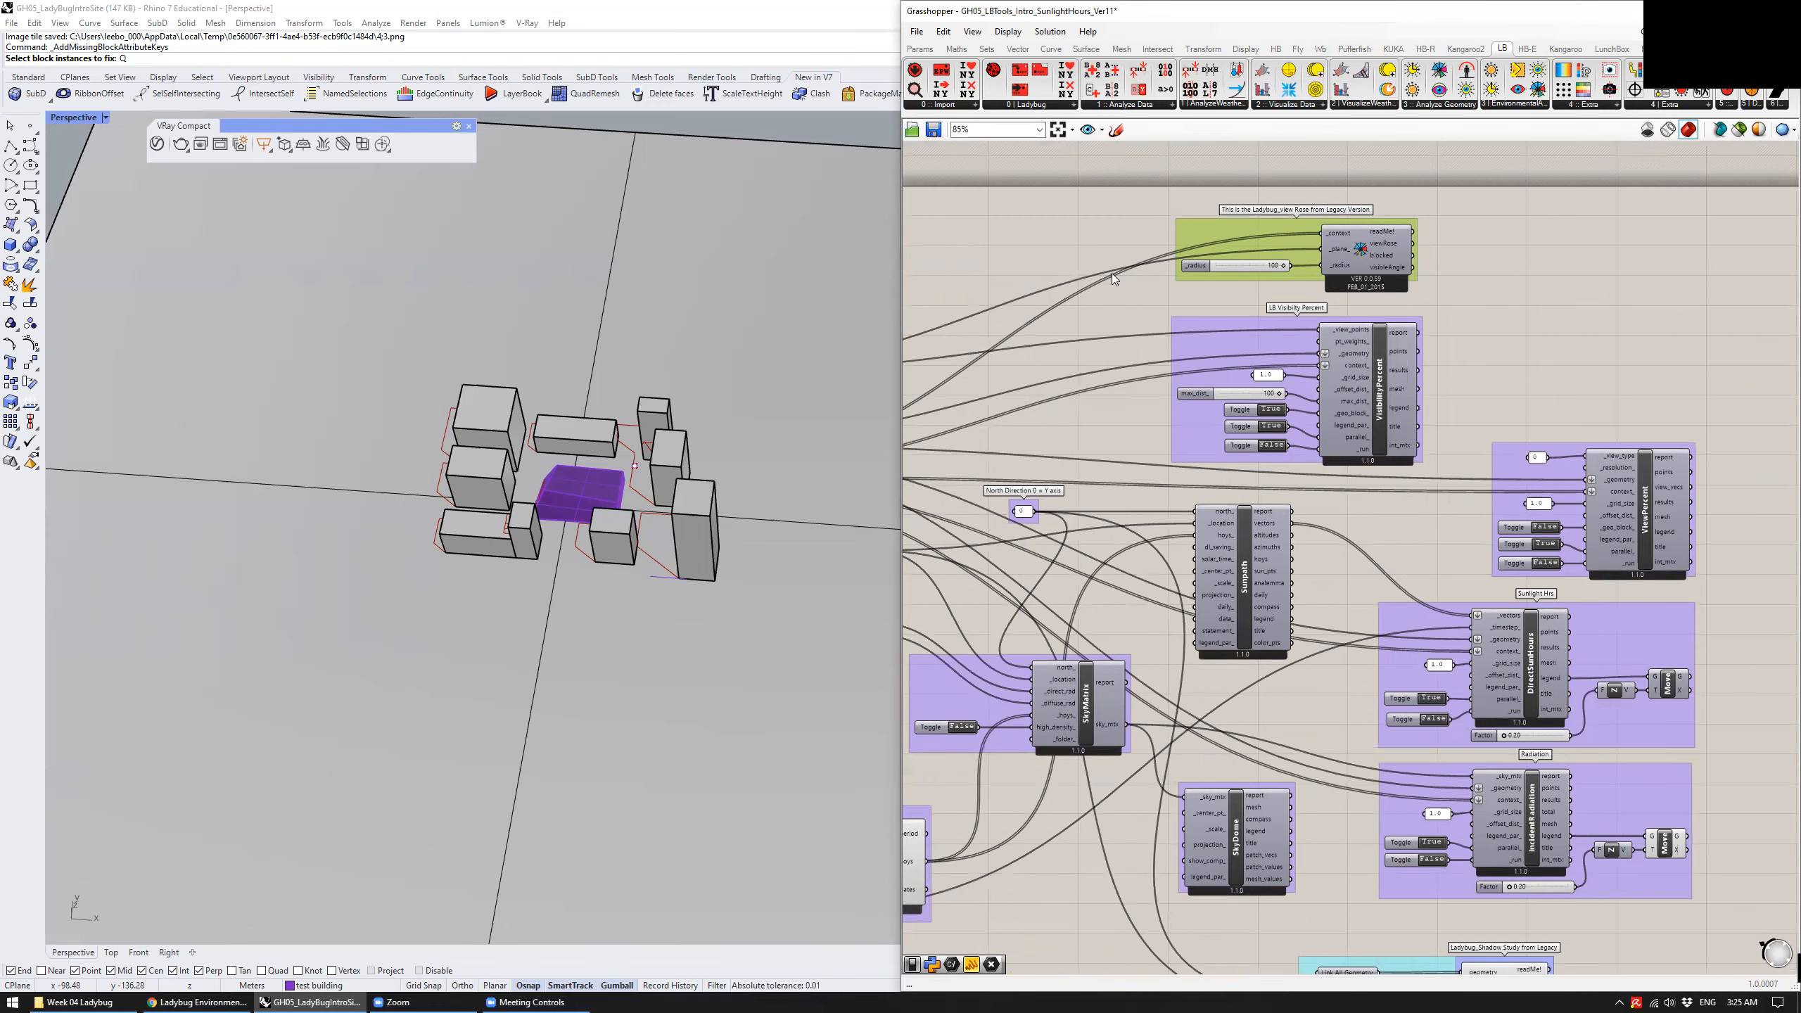
scroll(1115, 299, down, 3)
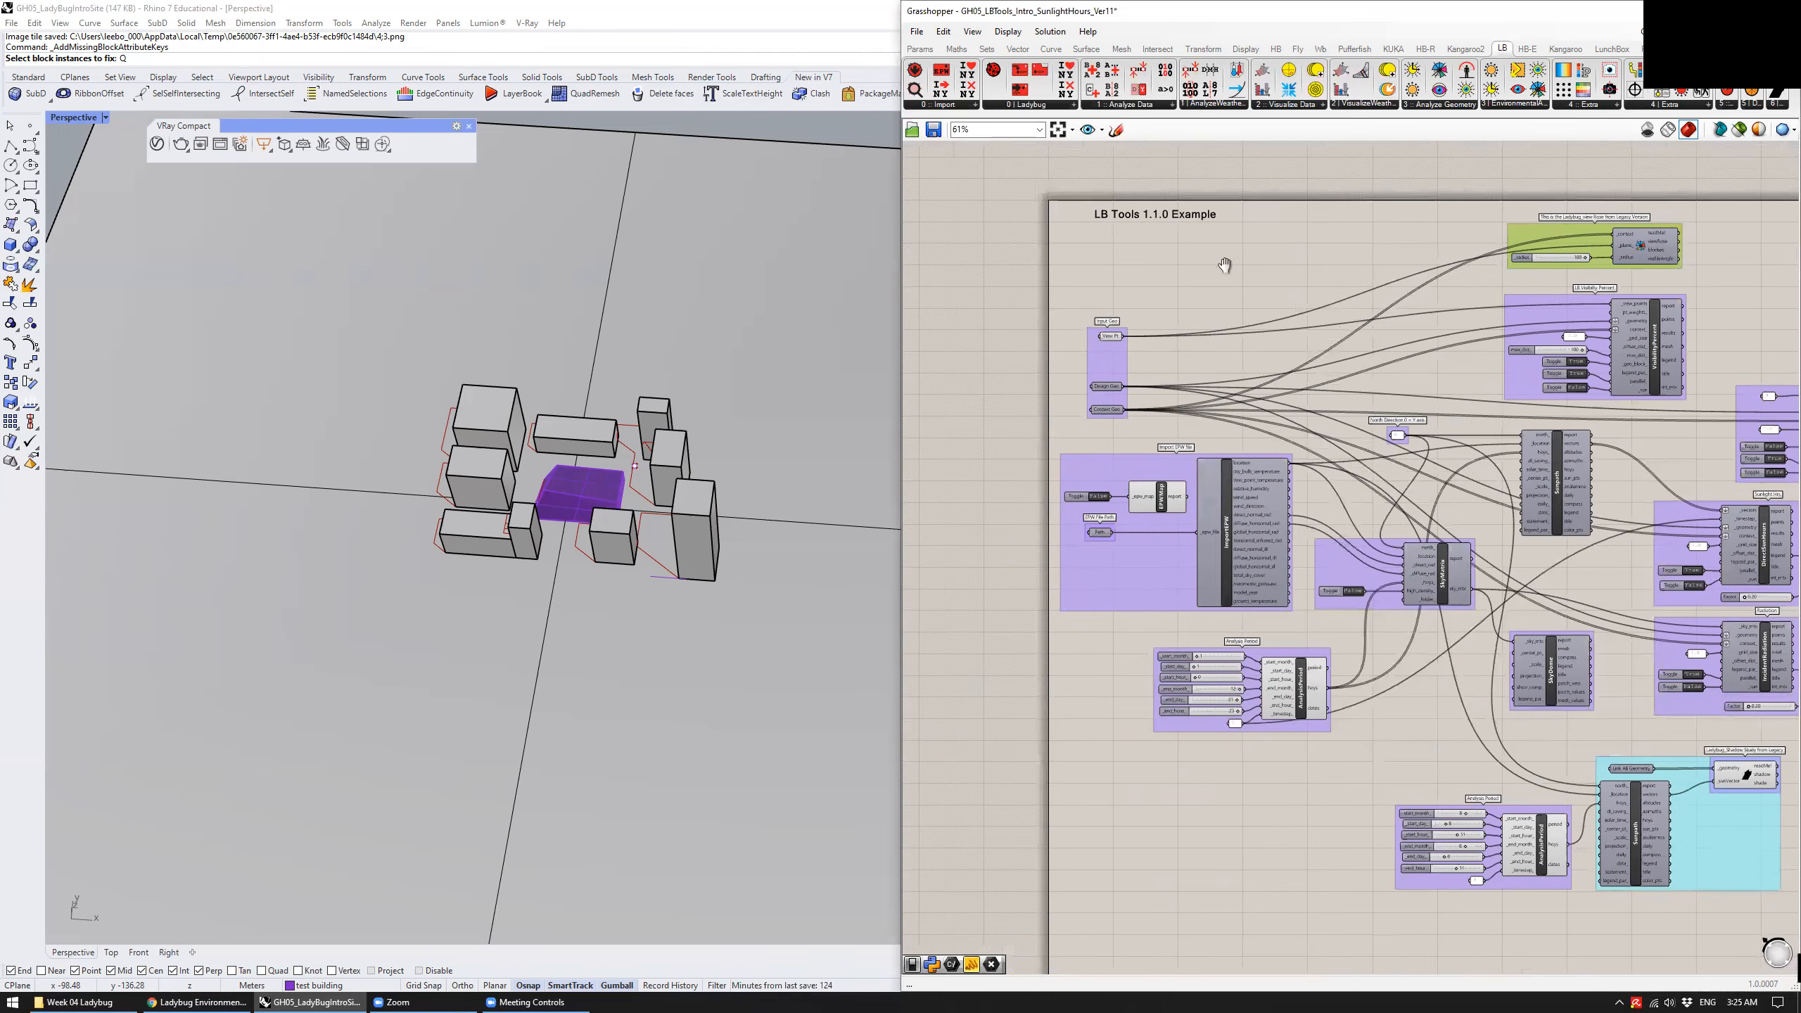
Switch to the browser and review the course page's analysis topics, from EPW weather data to Shadow/Shade Analysis
click(199, 1001)
scroll(741, 532, down, 5)
scroll(741, 532, up, 2)
drag(460, 291, 604, 415)
click(1050, 239)
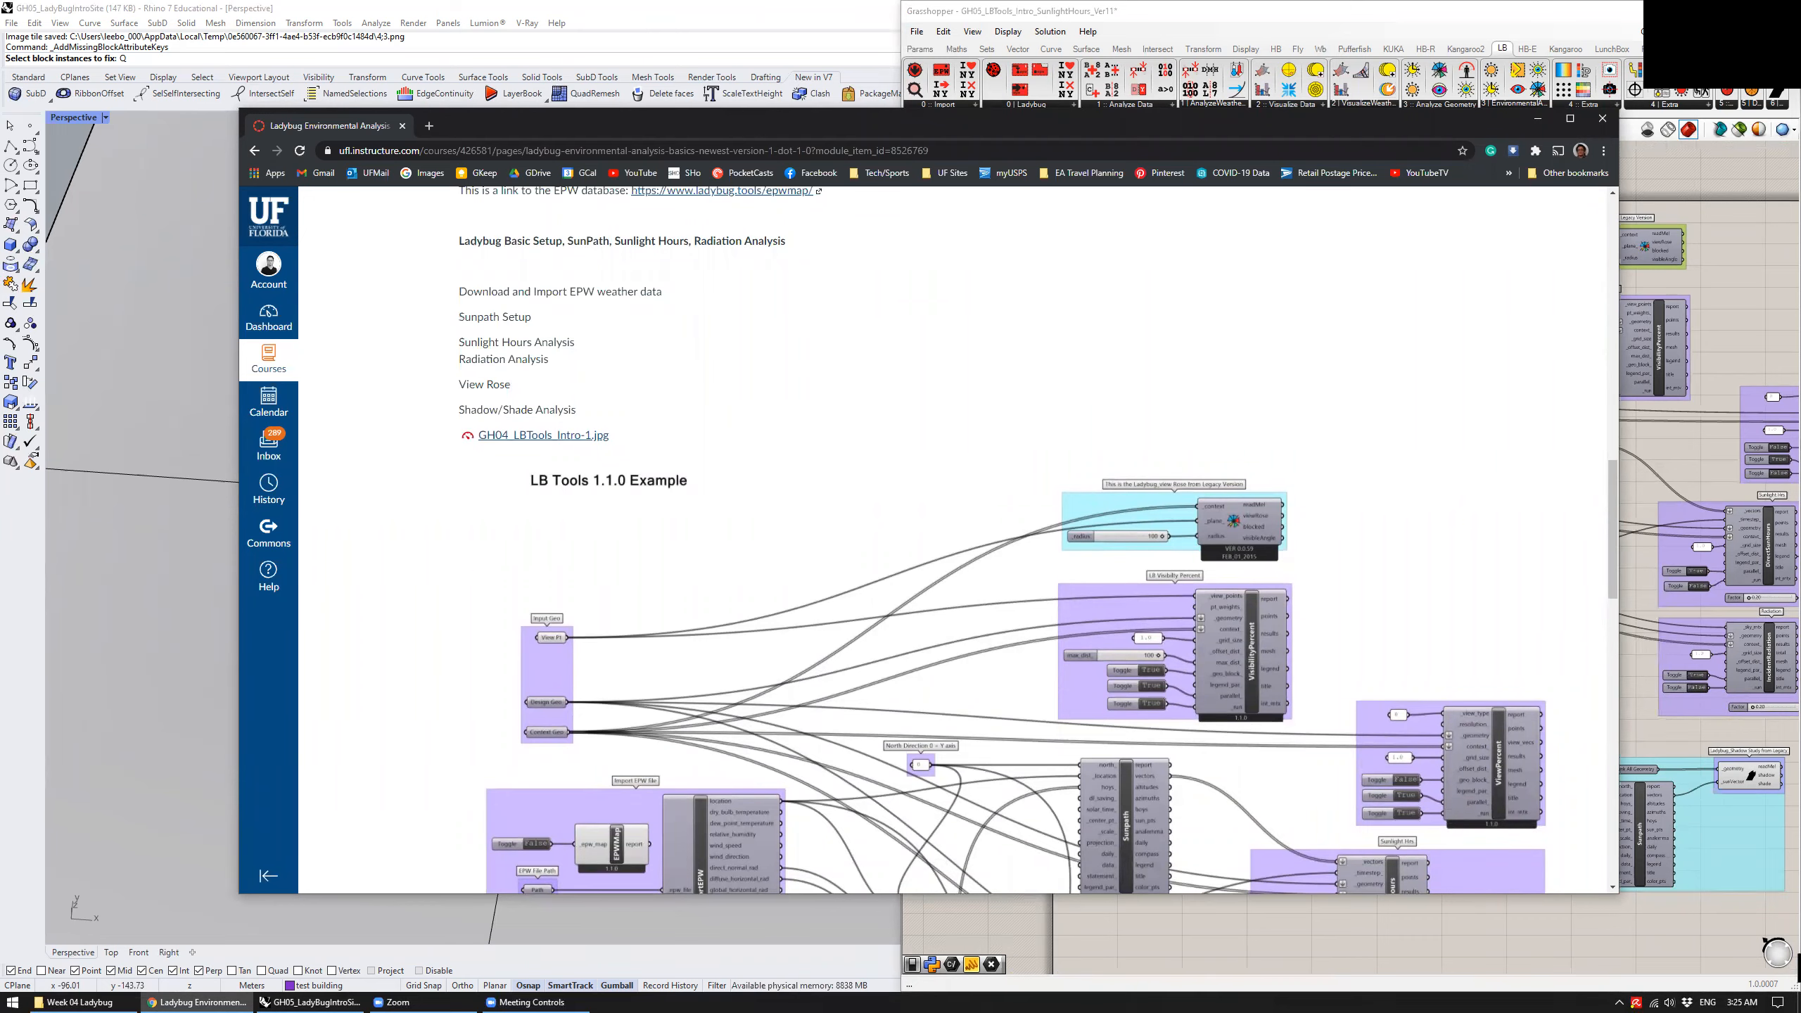
Return to Rhino and Grasshopper and examine the Input Geo group alongside the site model's buildings
click(1728, 247)
right_drag(1072, 327, 1090, 375)
scroll(1089, 376, up, 4)
right_drag(673, 503, 627, 465)
scroll(634, 472, up, 4)
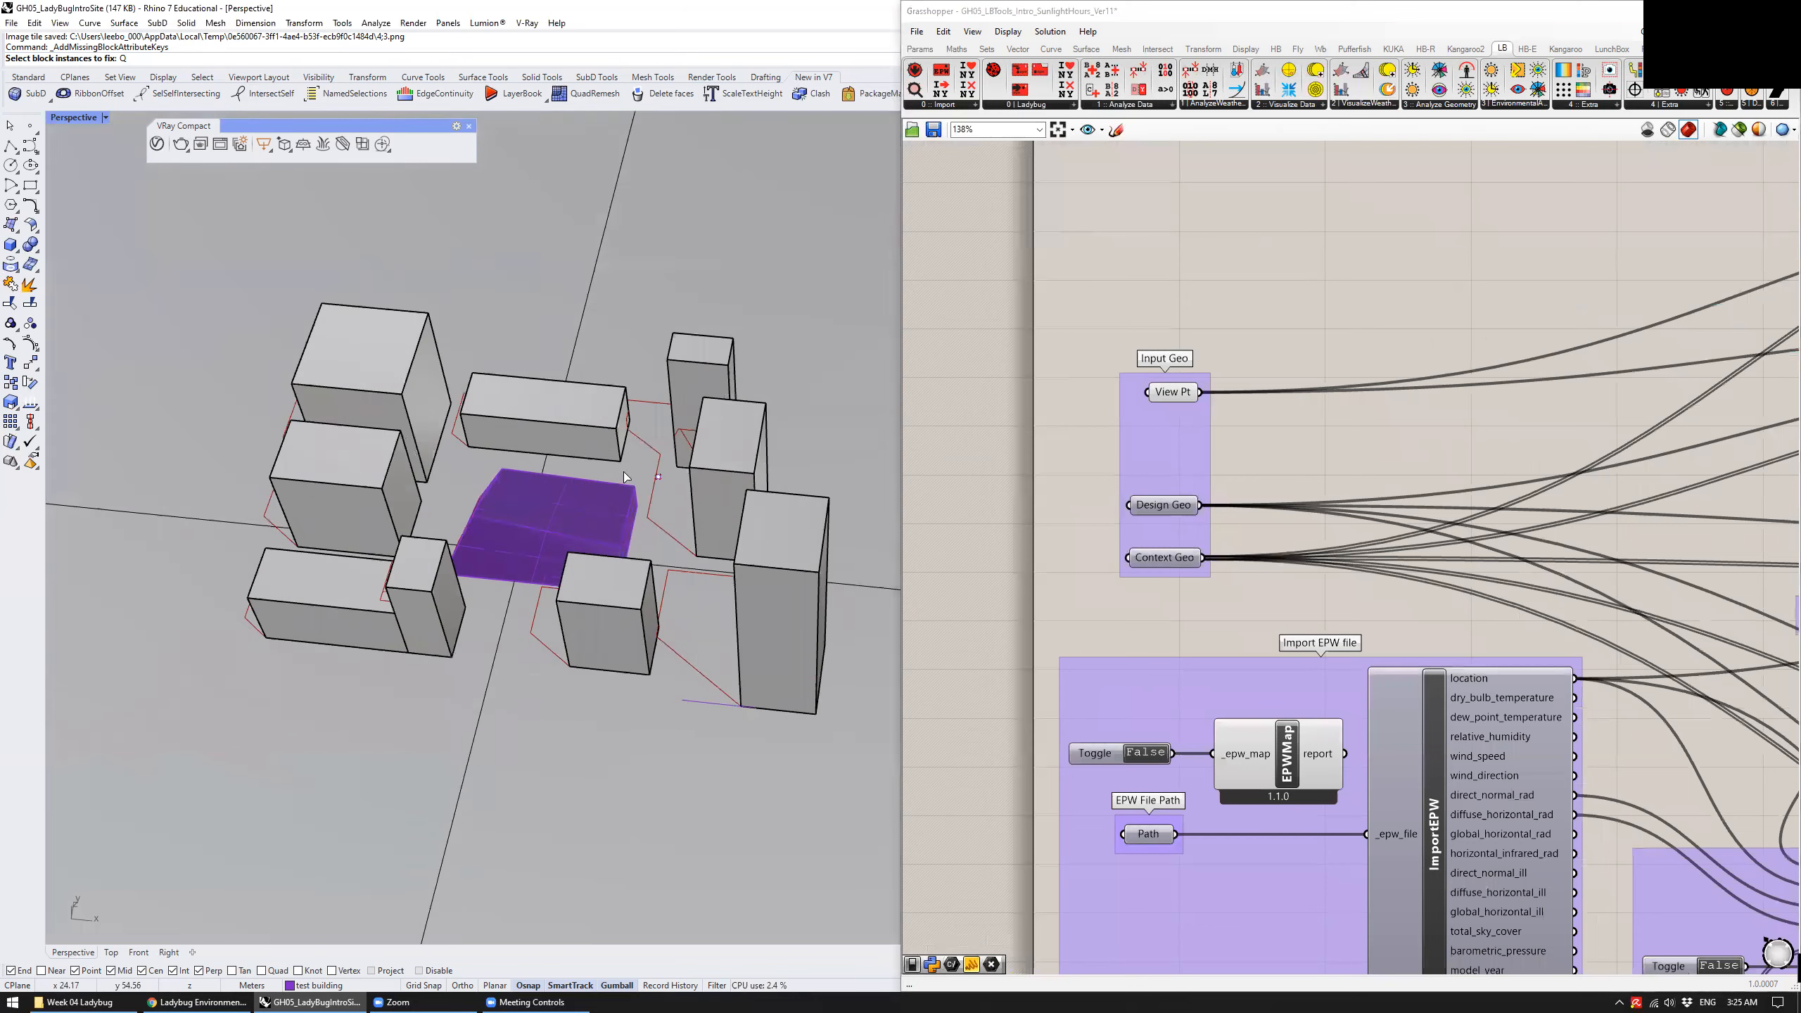
scroll(631, 469, up, 4)
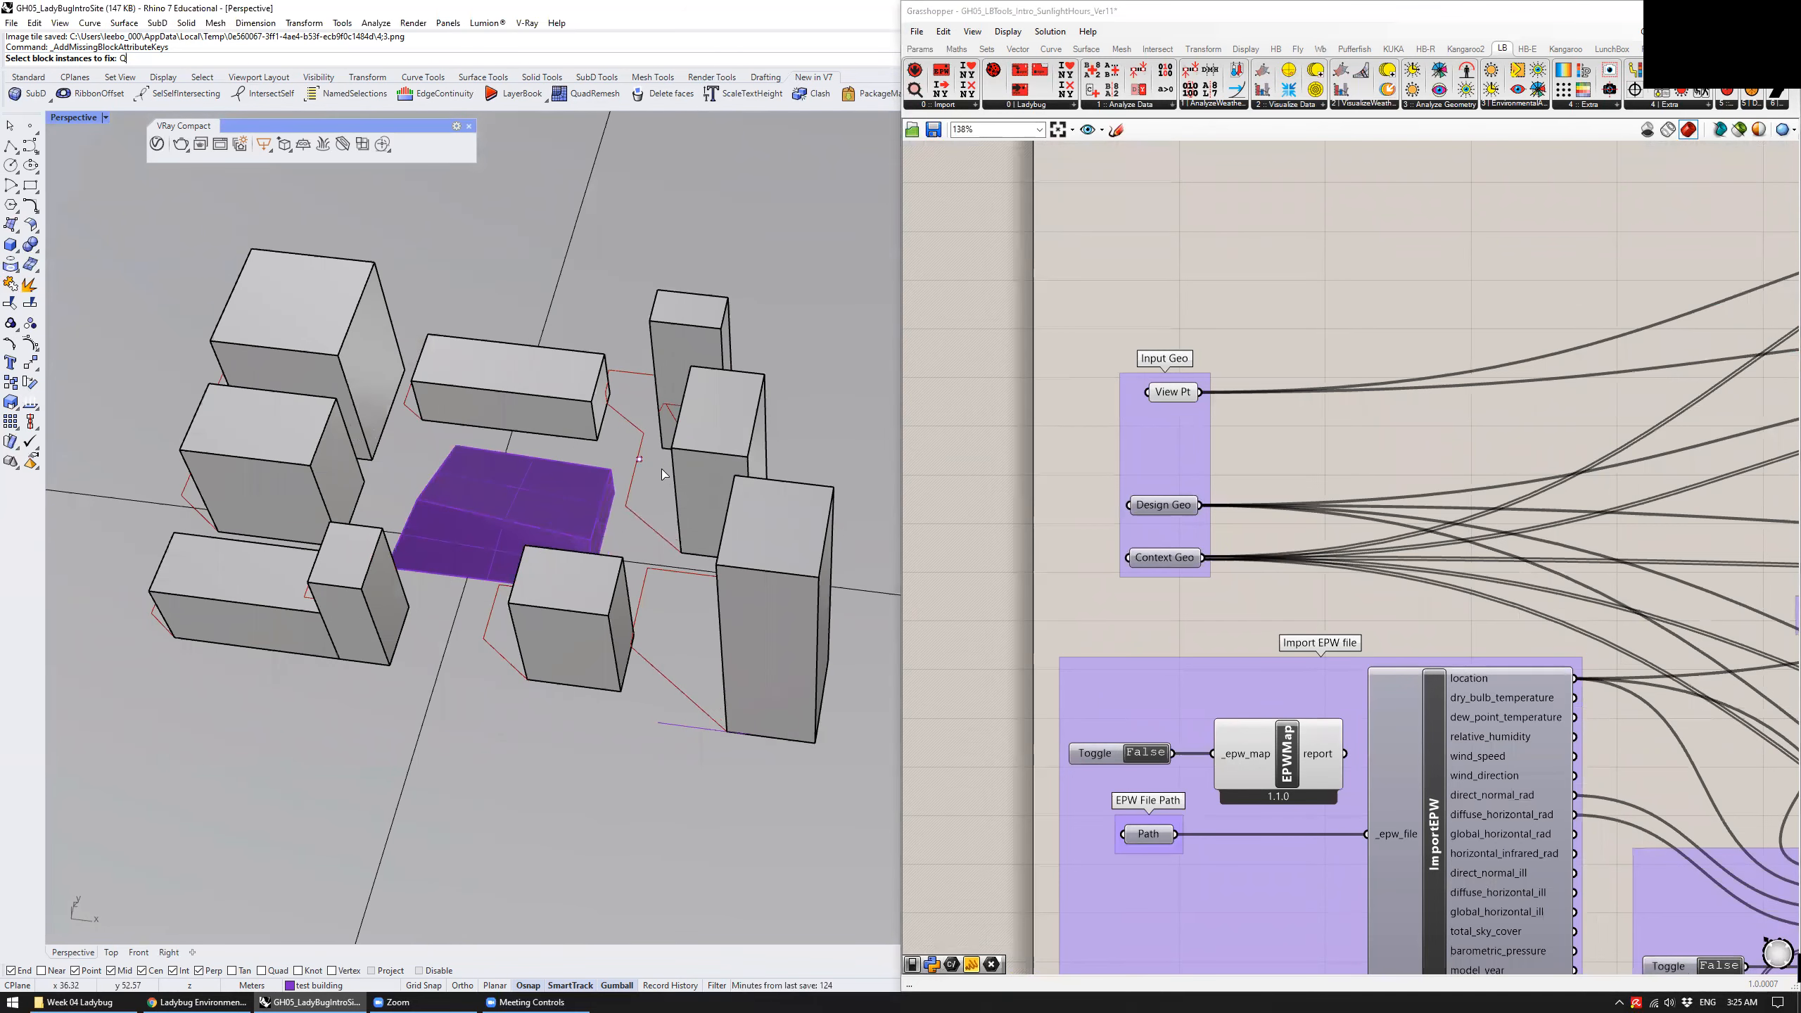
scroll(522, 500, down, 3)
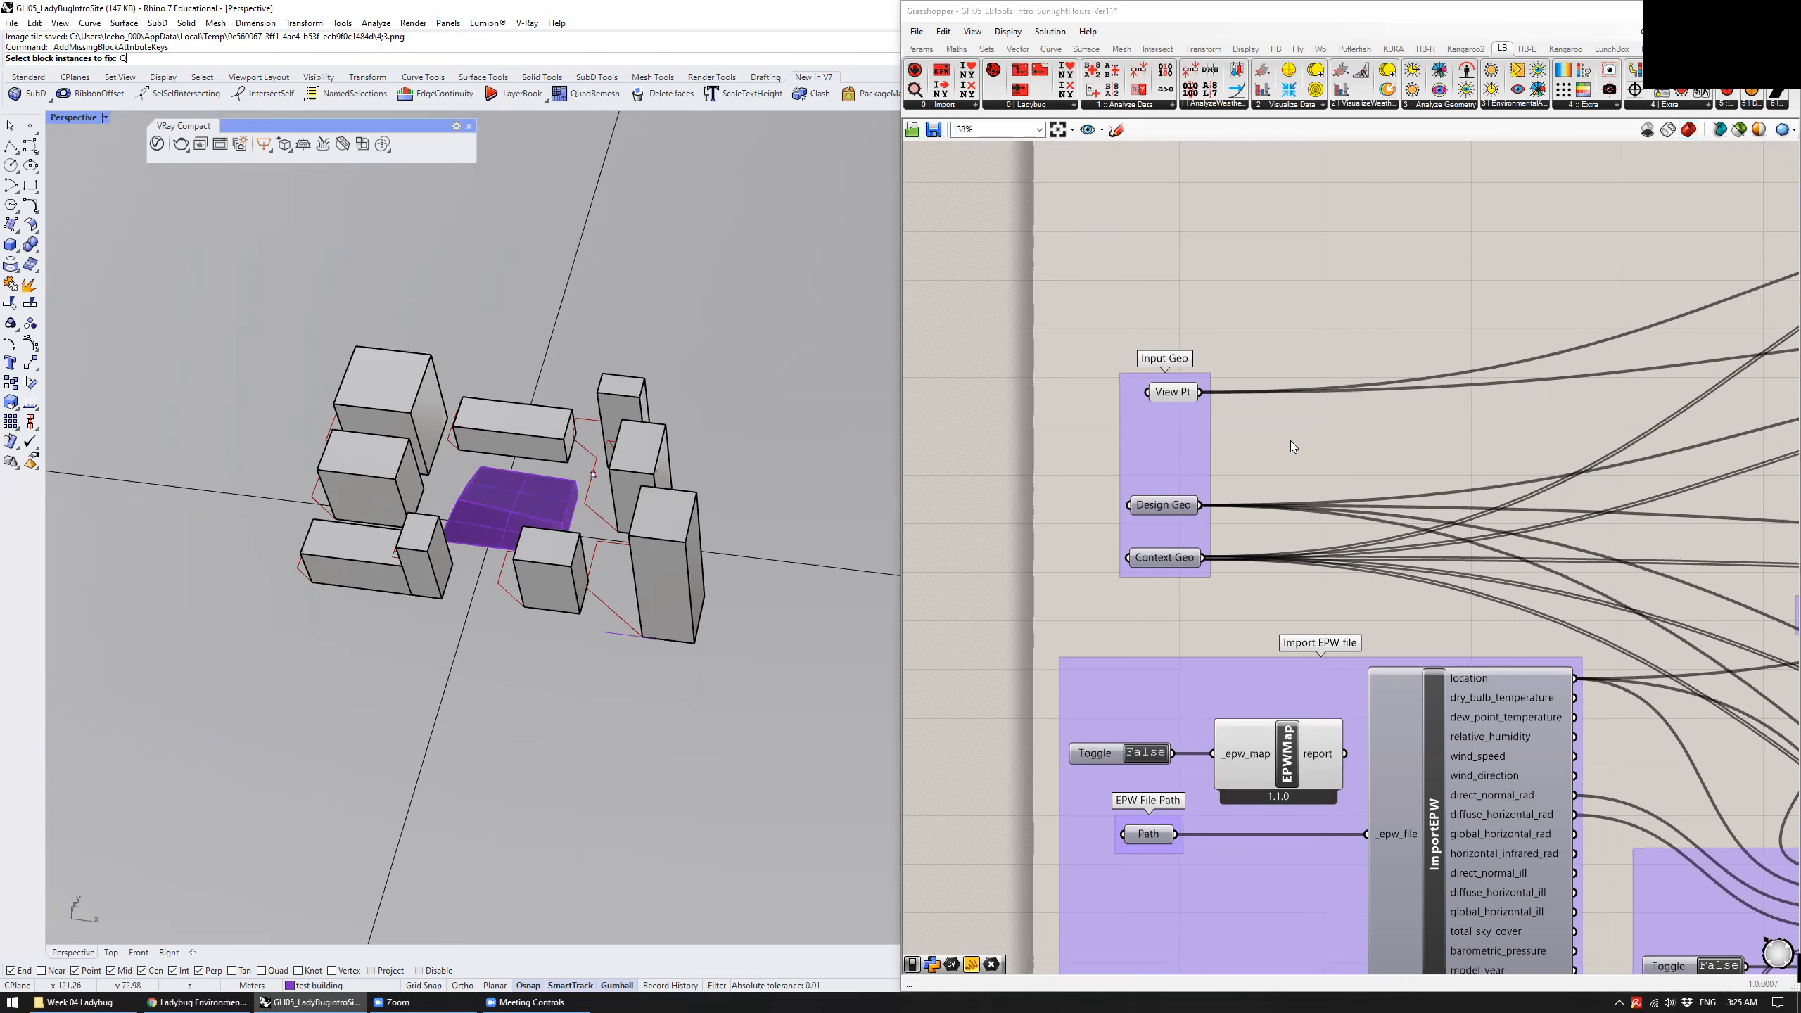
Select the Design Geo, Context Geo and View Pt parameters in turn to inspect their geometry in the Rhino viewport
right_drag(1178, 438, 1163, 384)
click(1164, 383)
click(1026, 342)
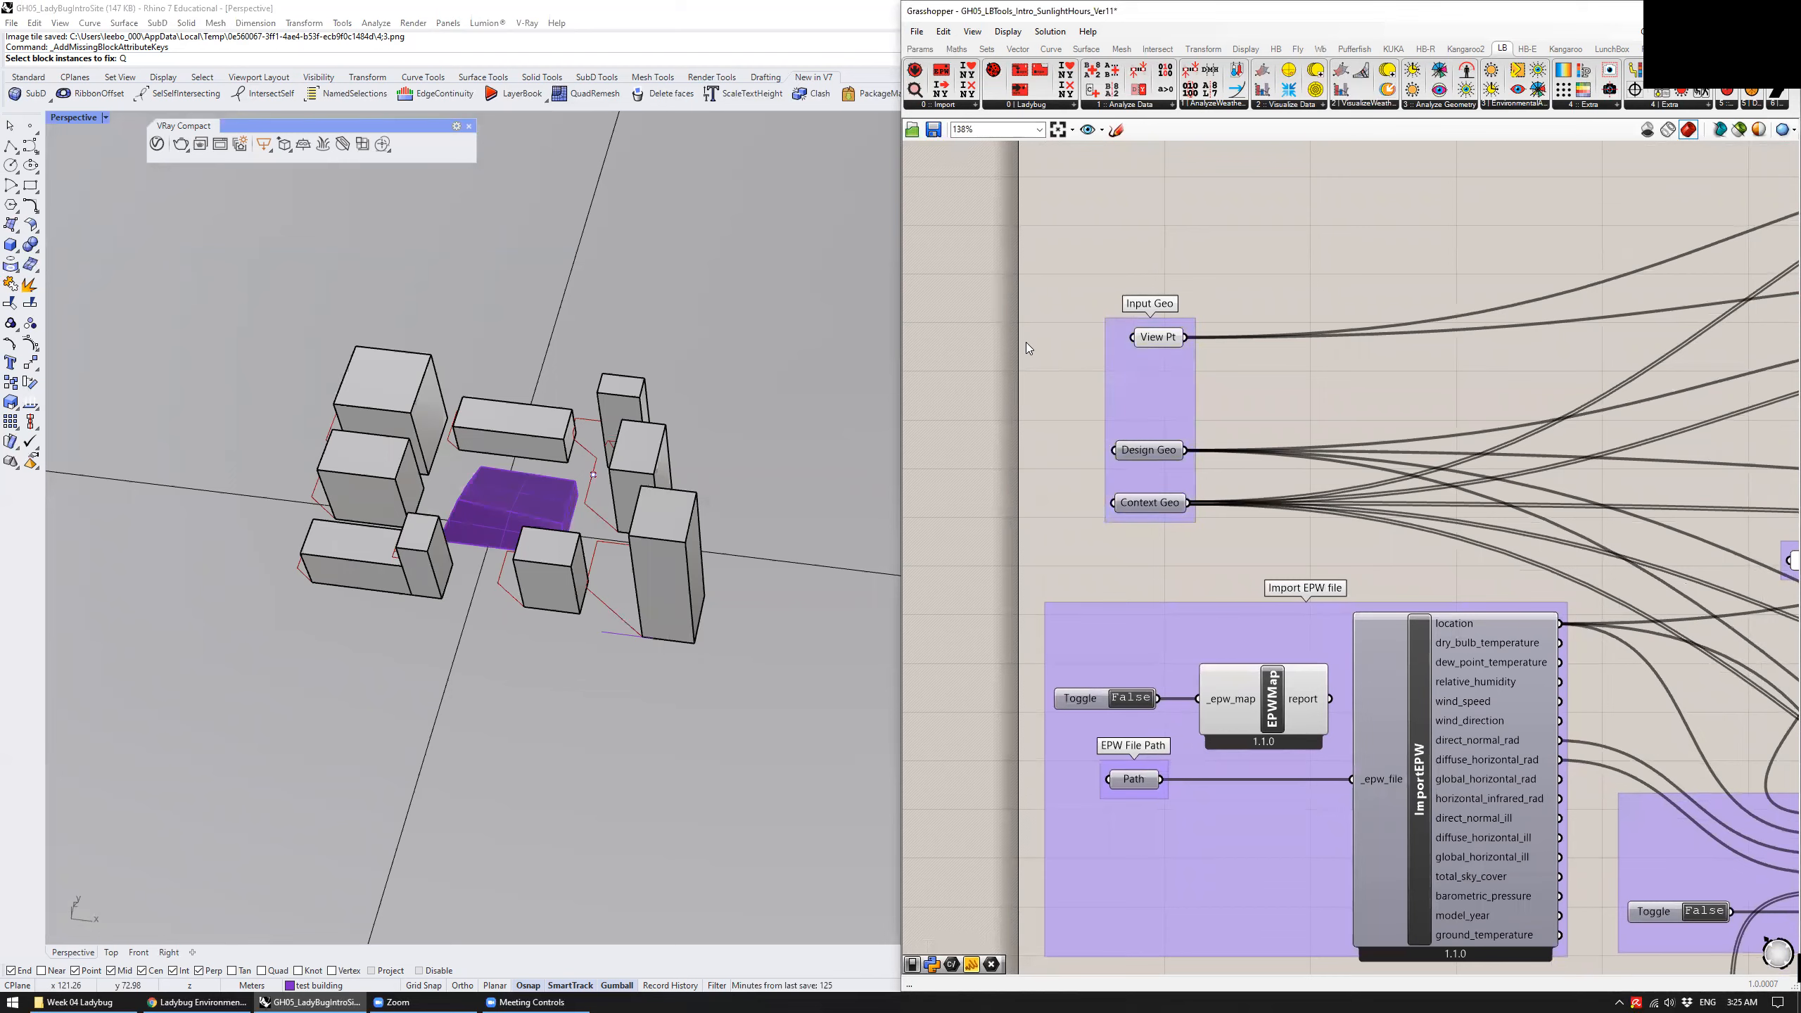
click(1135, 451)
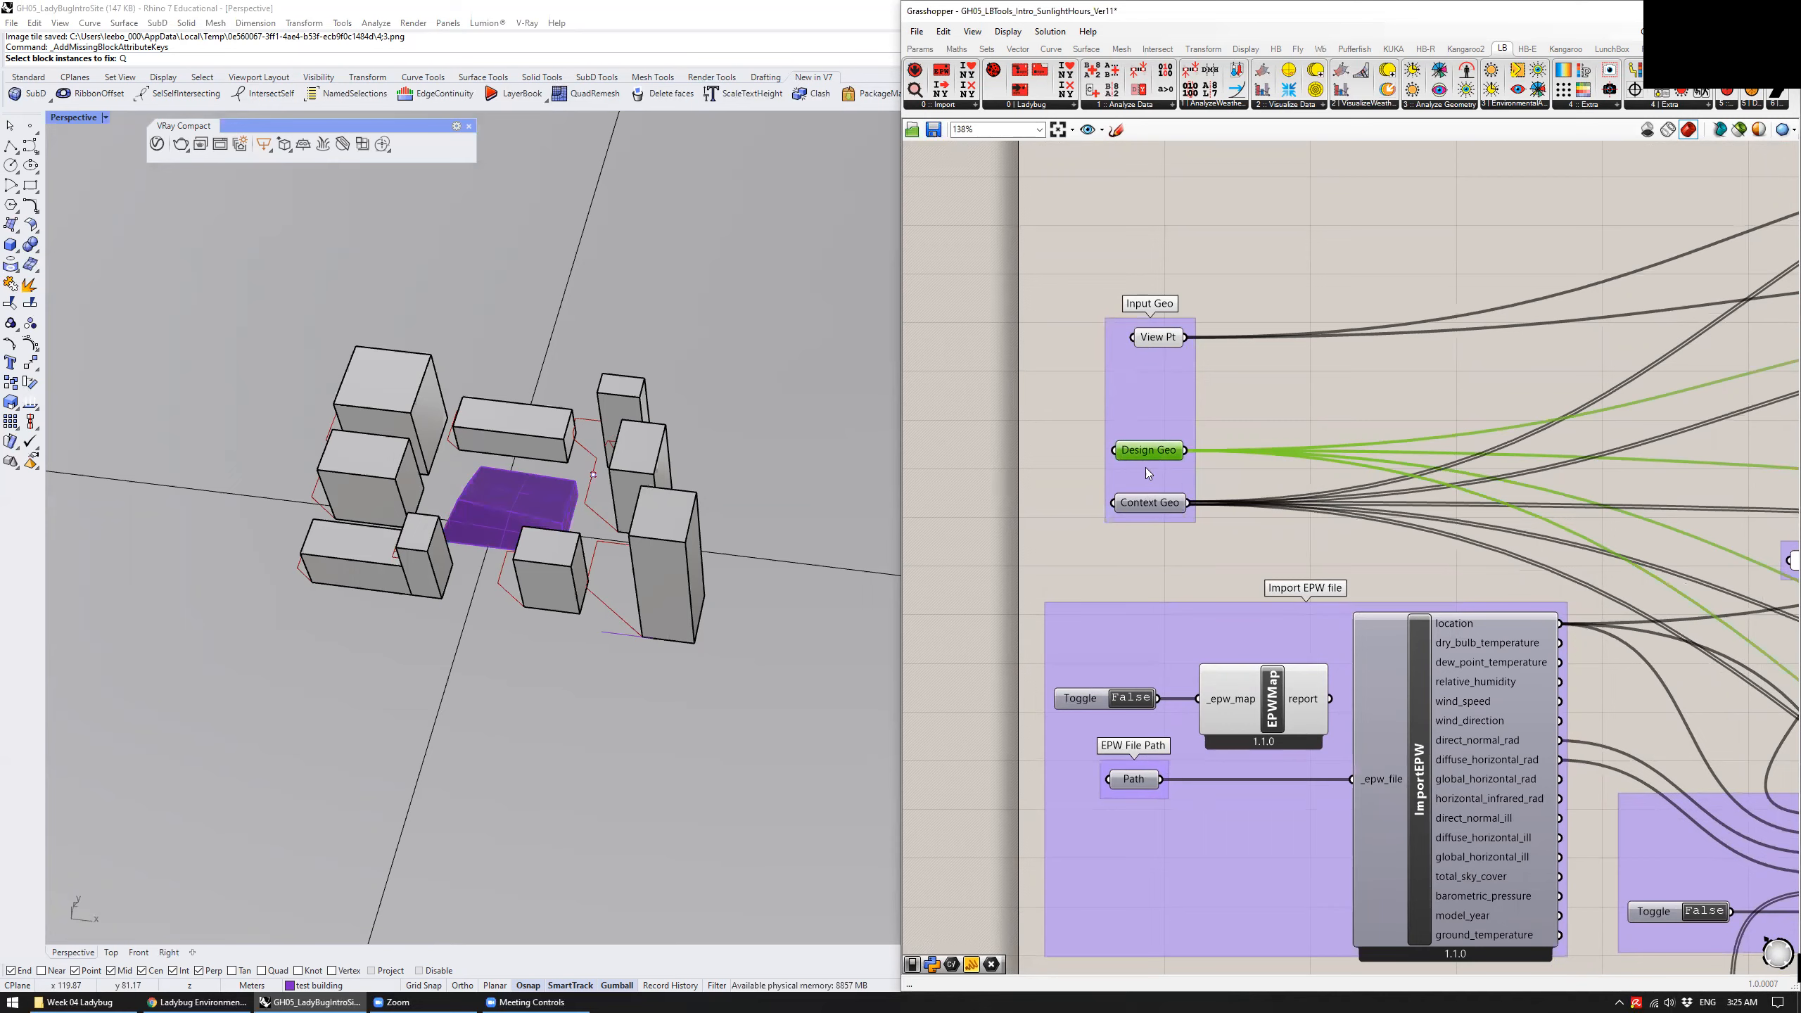
click(1147, 506)
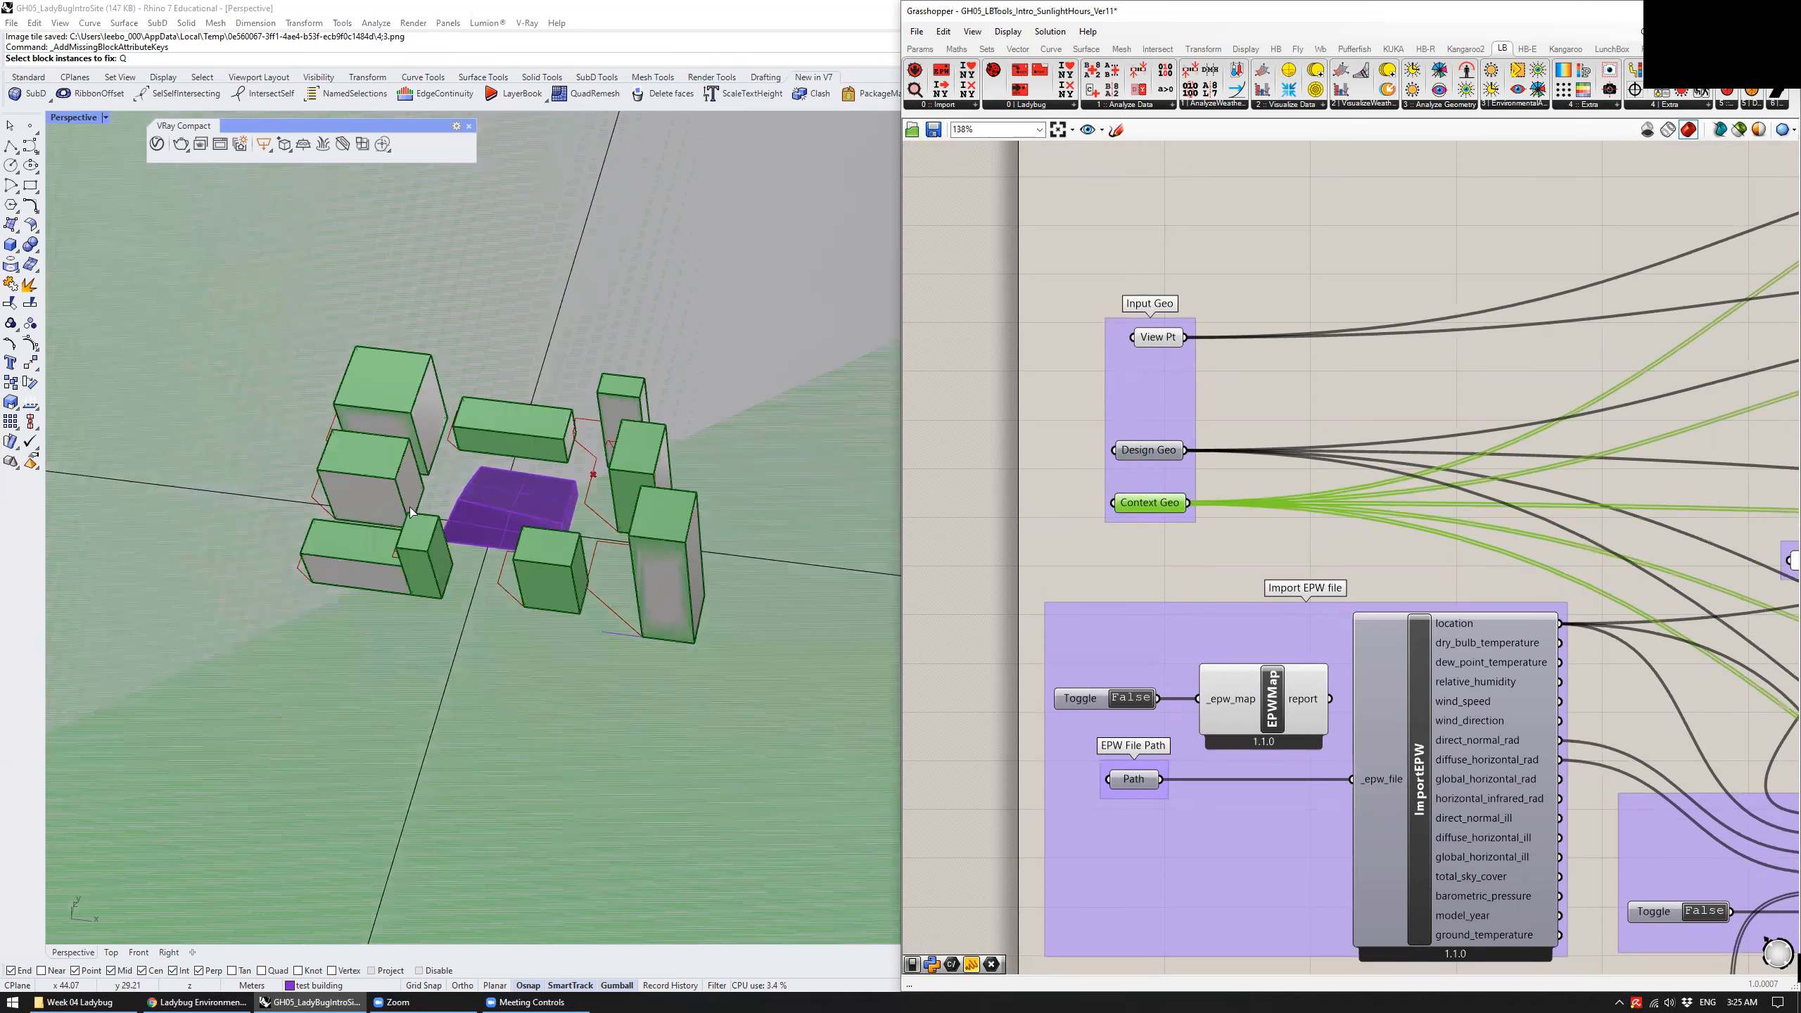
mouse_move(519, 452)
right_down()
mouse_move(511, 350)
mouse_move(546, 481)
mouse_move(422, 491)
right_up()
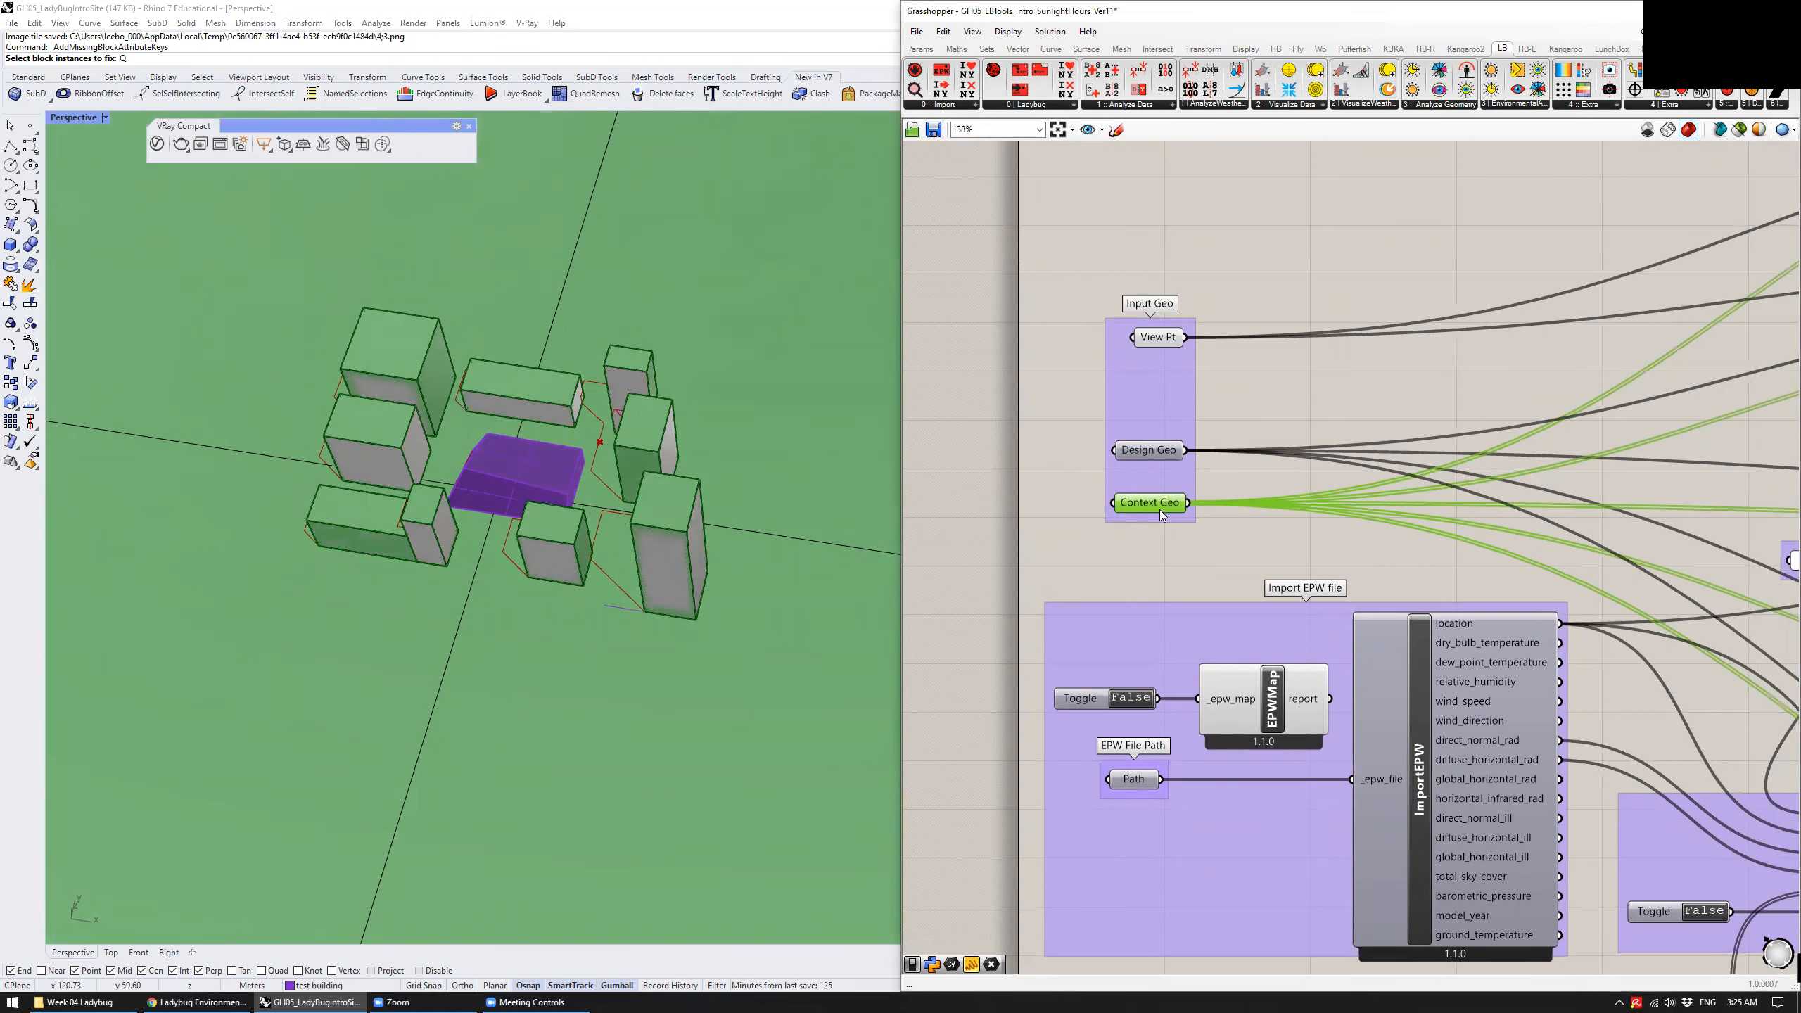
click(1266, 374)
click(1158, 337)
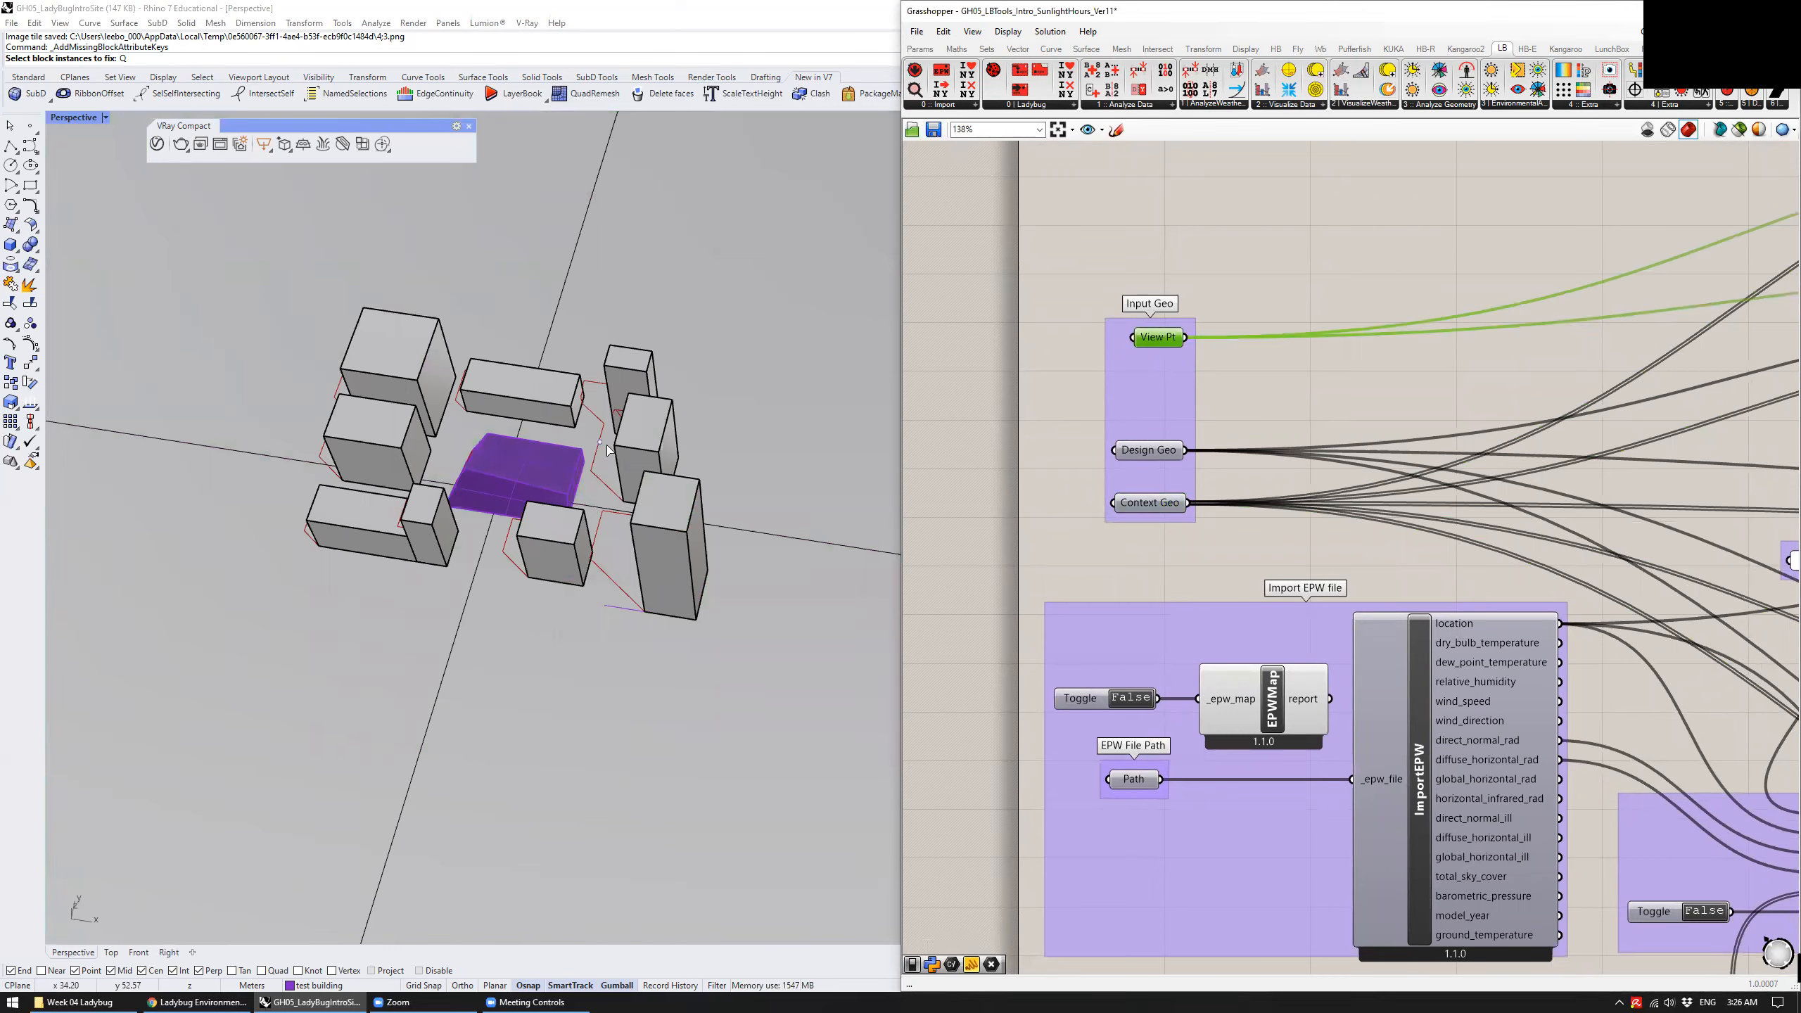
click(1287, 275)
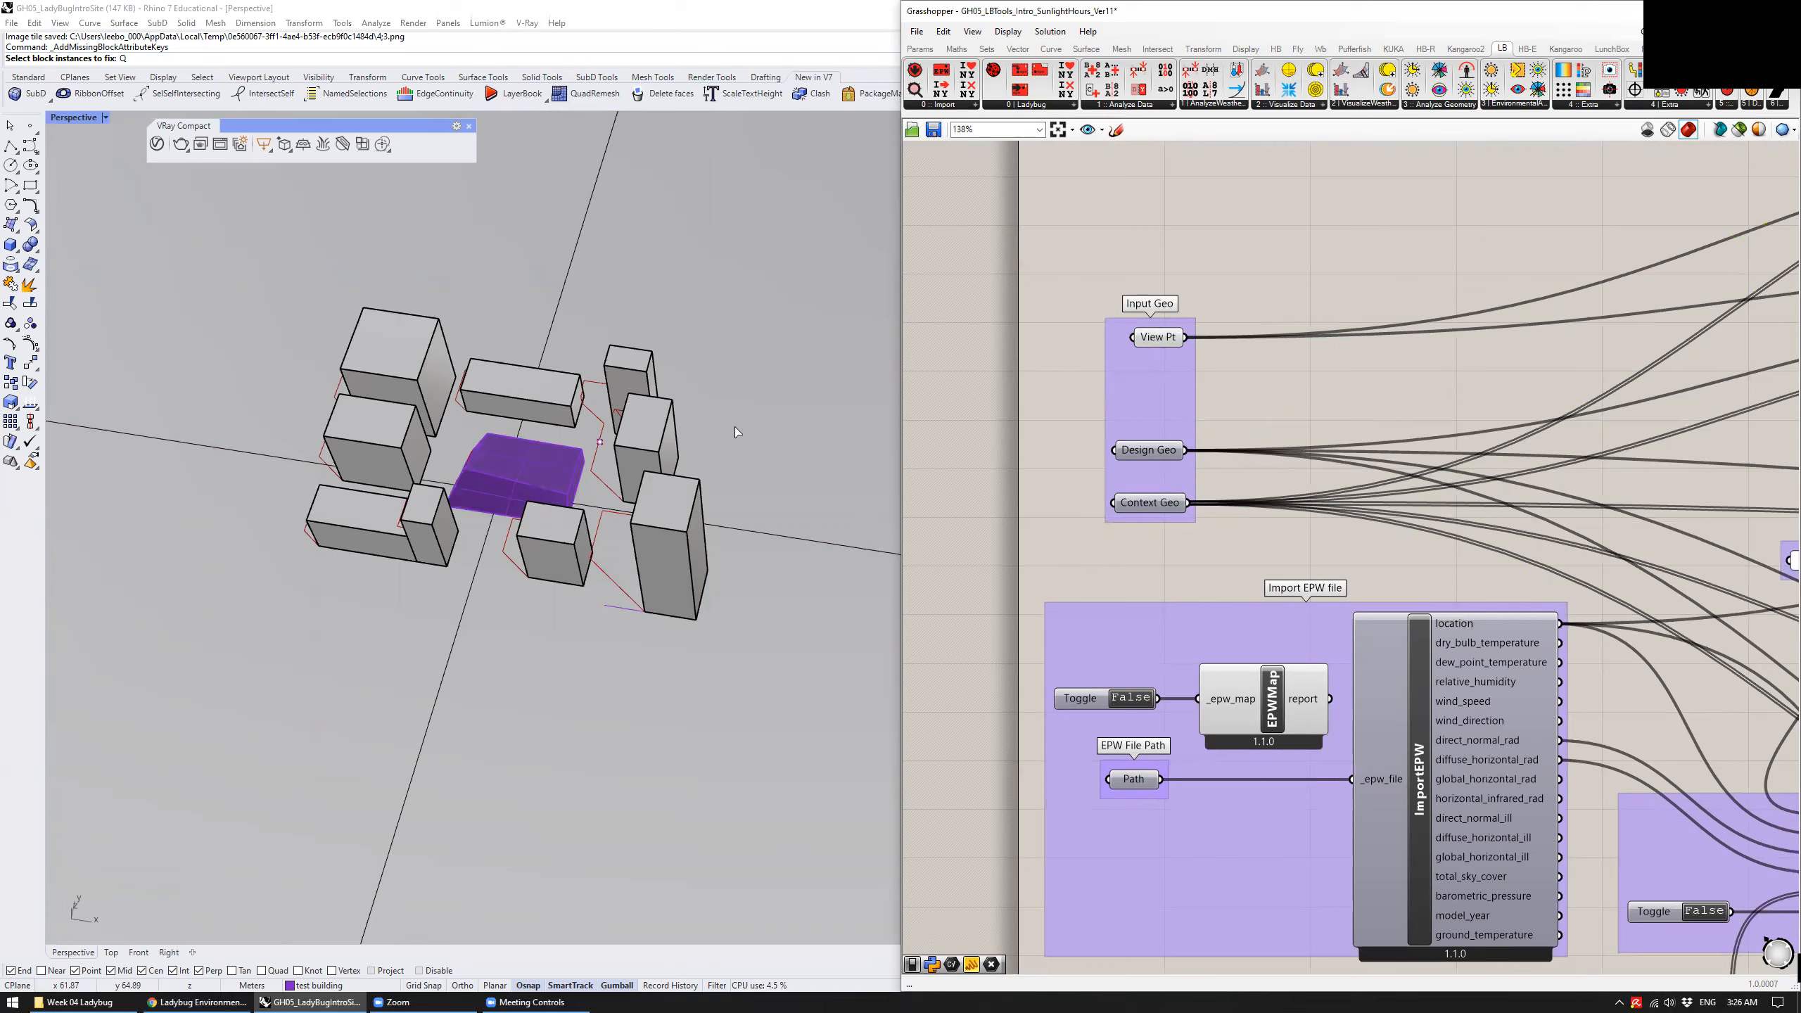
Place a Brep parameter beside the Context Geo parameter of the Input Geo group
mouse_move(1168, 446)
click(921, 50)
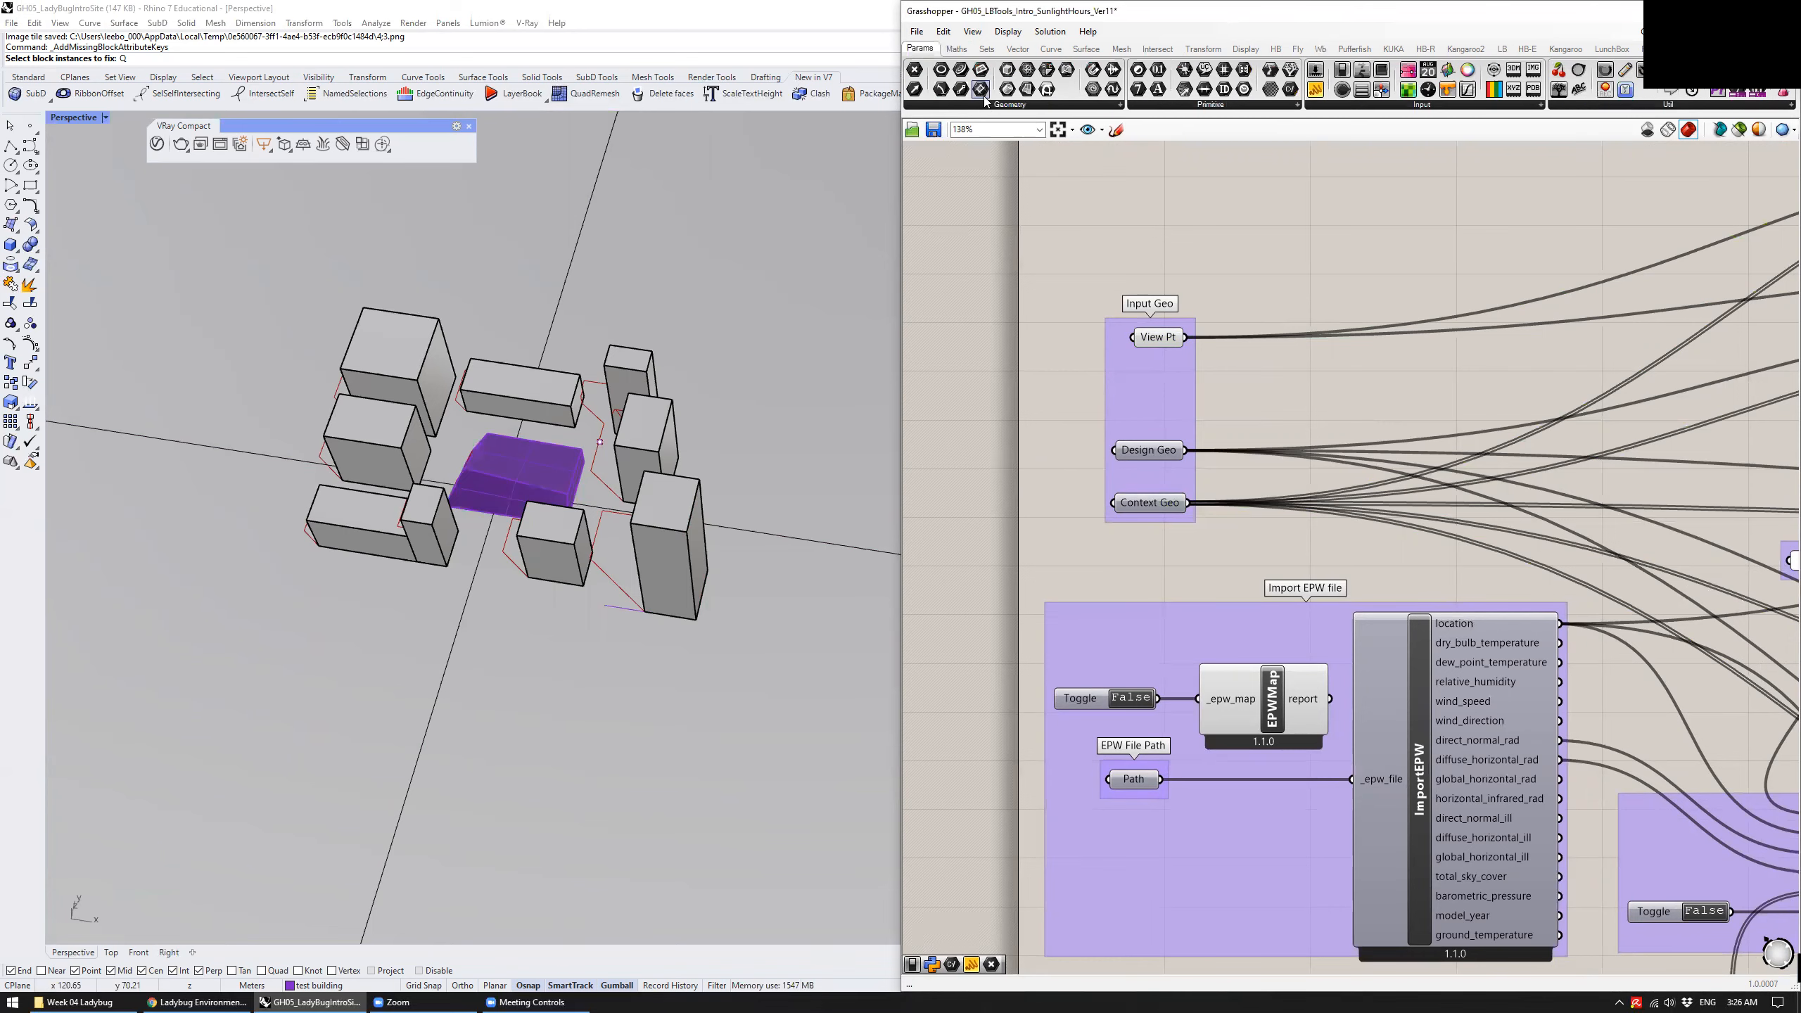
click(986, 106)
drag(1117, 218, 1054, 509)
Review the new Brep parameter's options for assigning geometry, and delete the parameter from beside Context Geo
click(1161, 505)
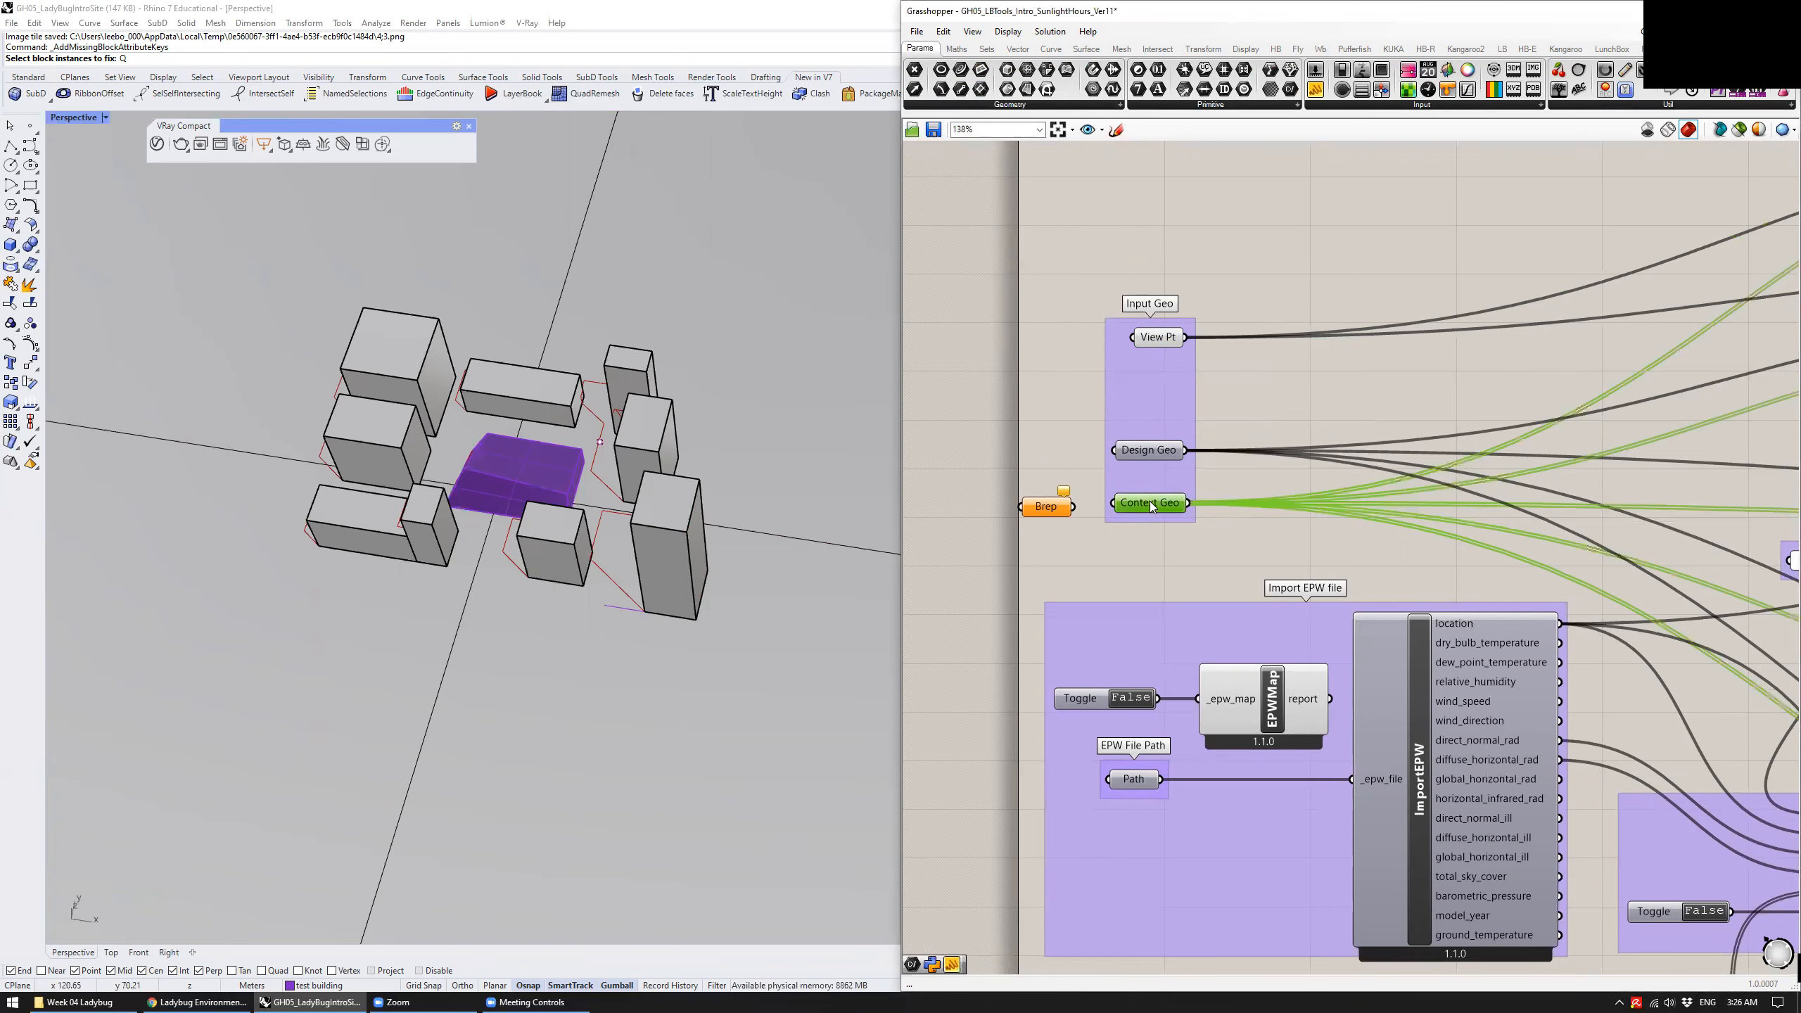
right_click(1046, 505)
drag(1105, 517, 1037, 510)
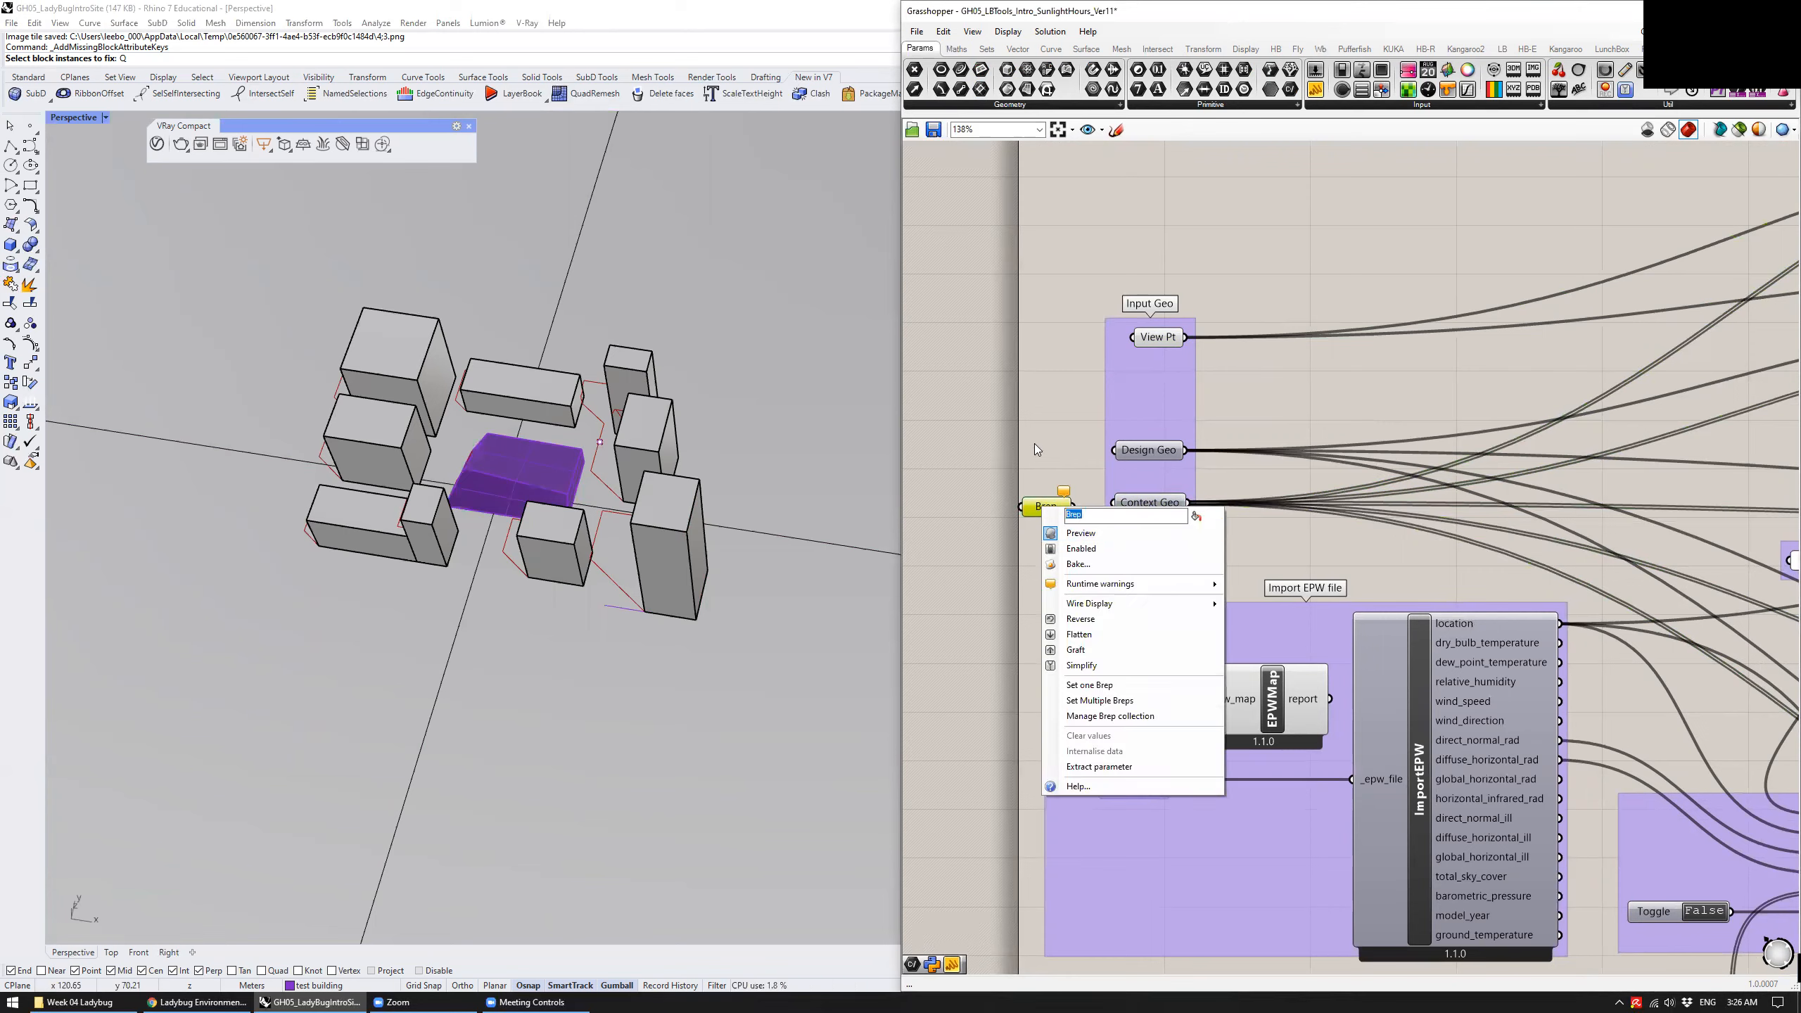
click(1034, 443)
right_click(1046, 506)
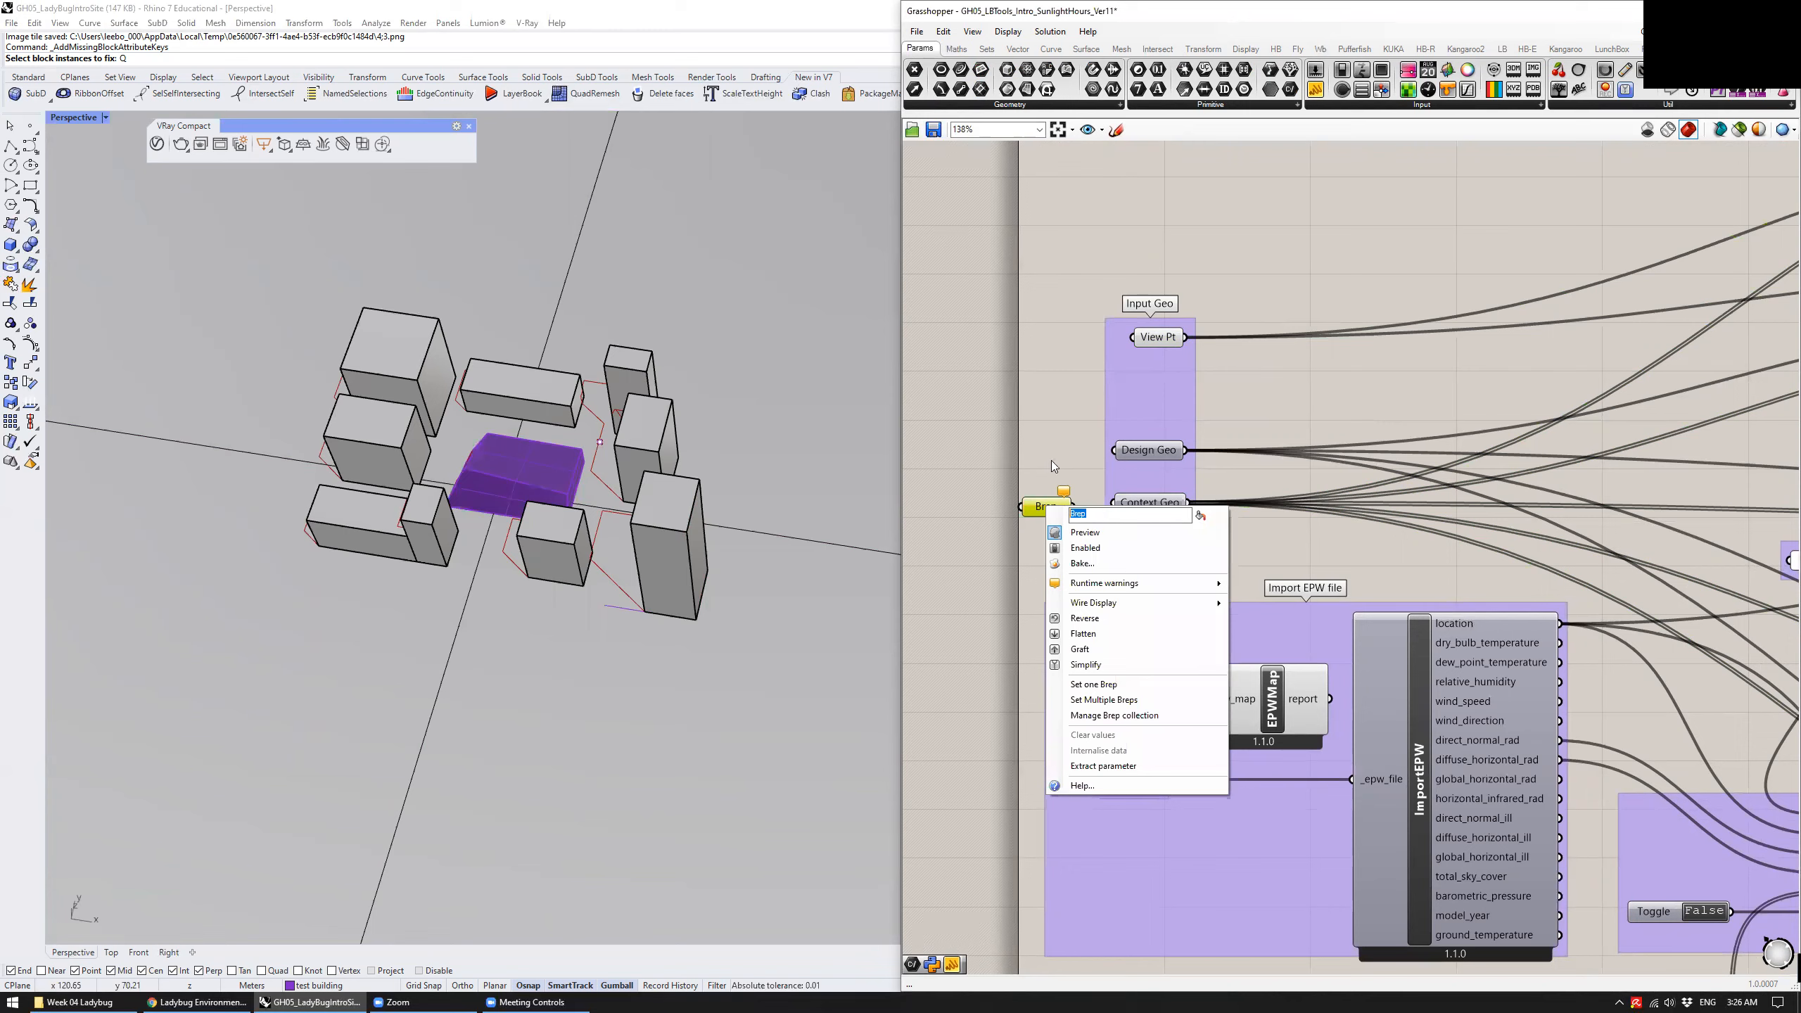
click(1045, 501)
key(Delete)
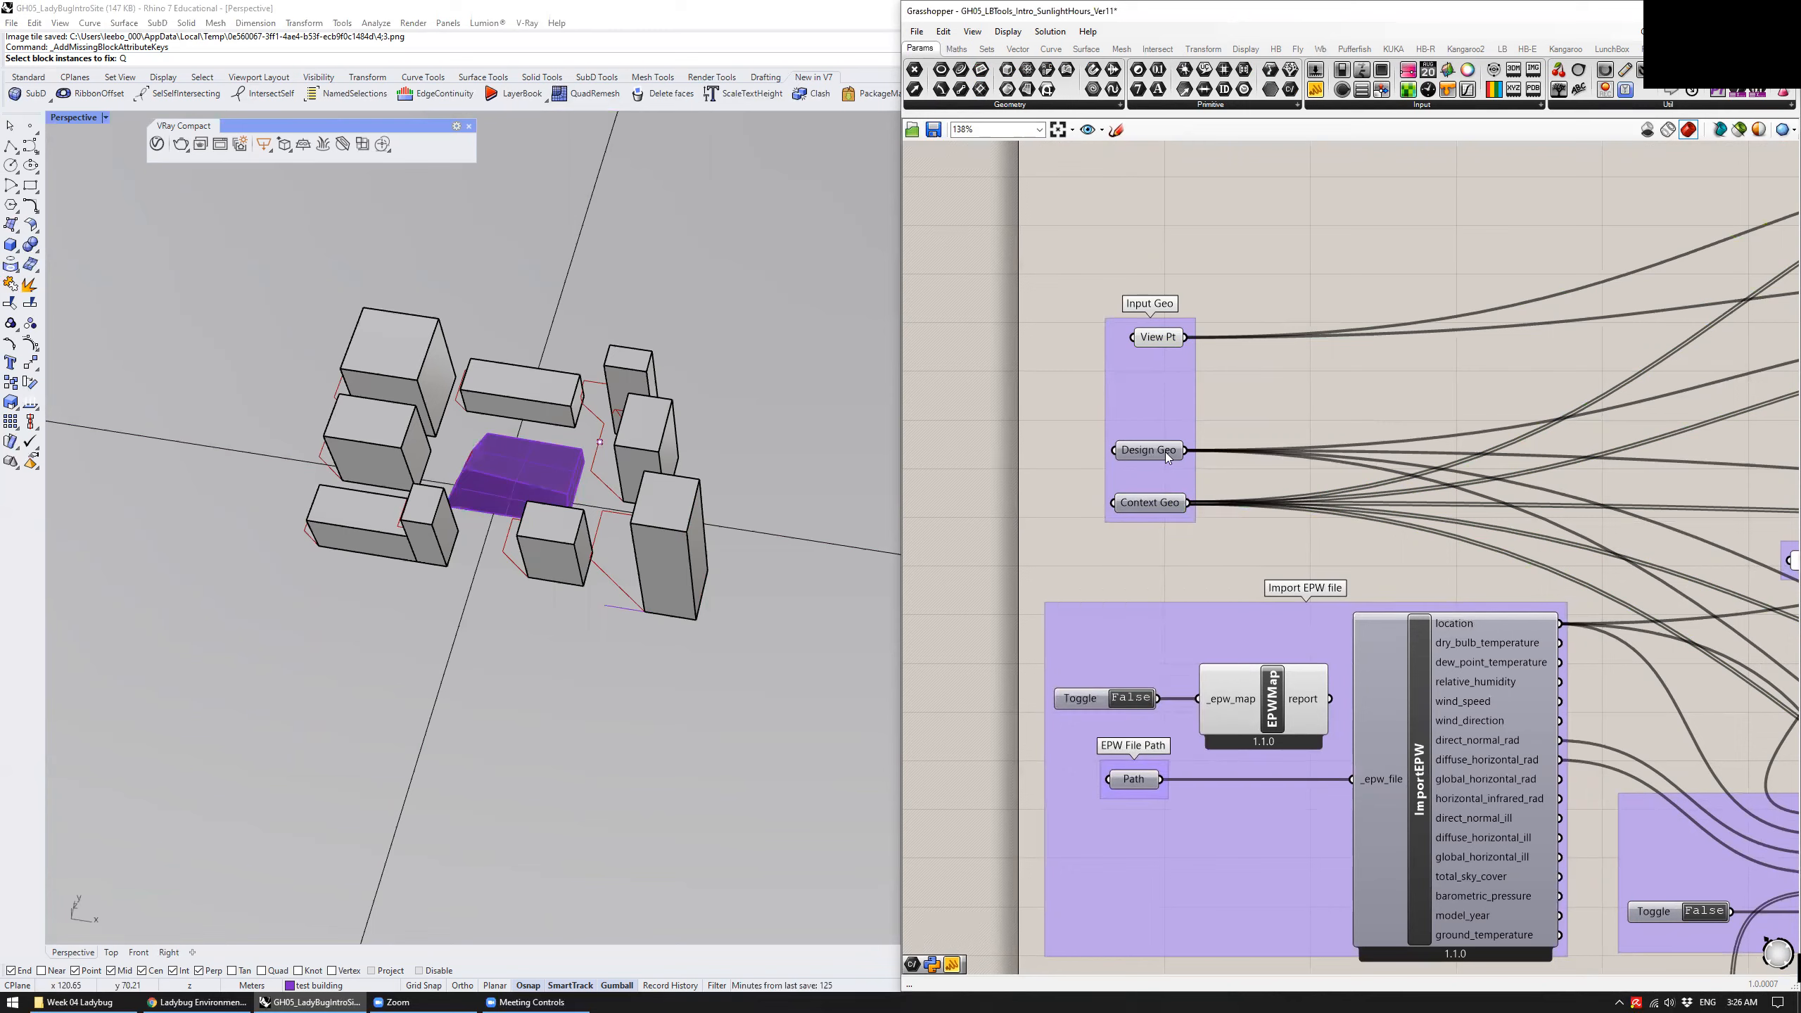
Place an extra LB EPWmap component above the Import EPW file group as a demonstration, and delete it
right_drag(1292, 406, 1136, 404)
scroll(1089, 368, down, 3)
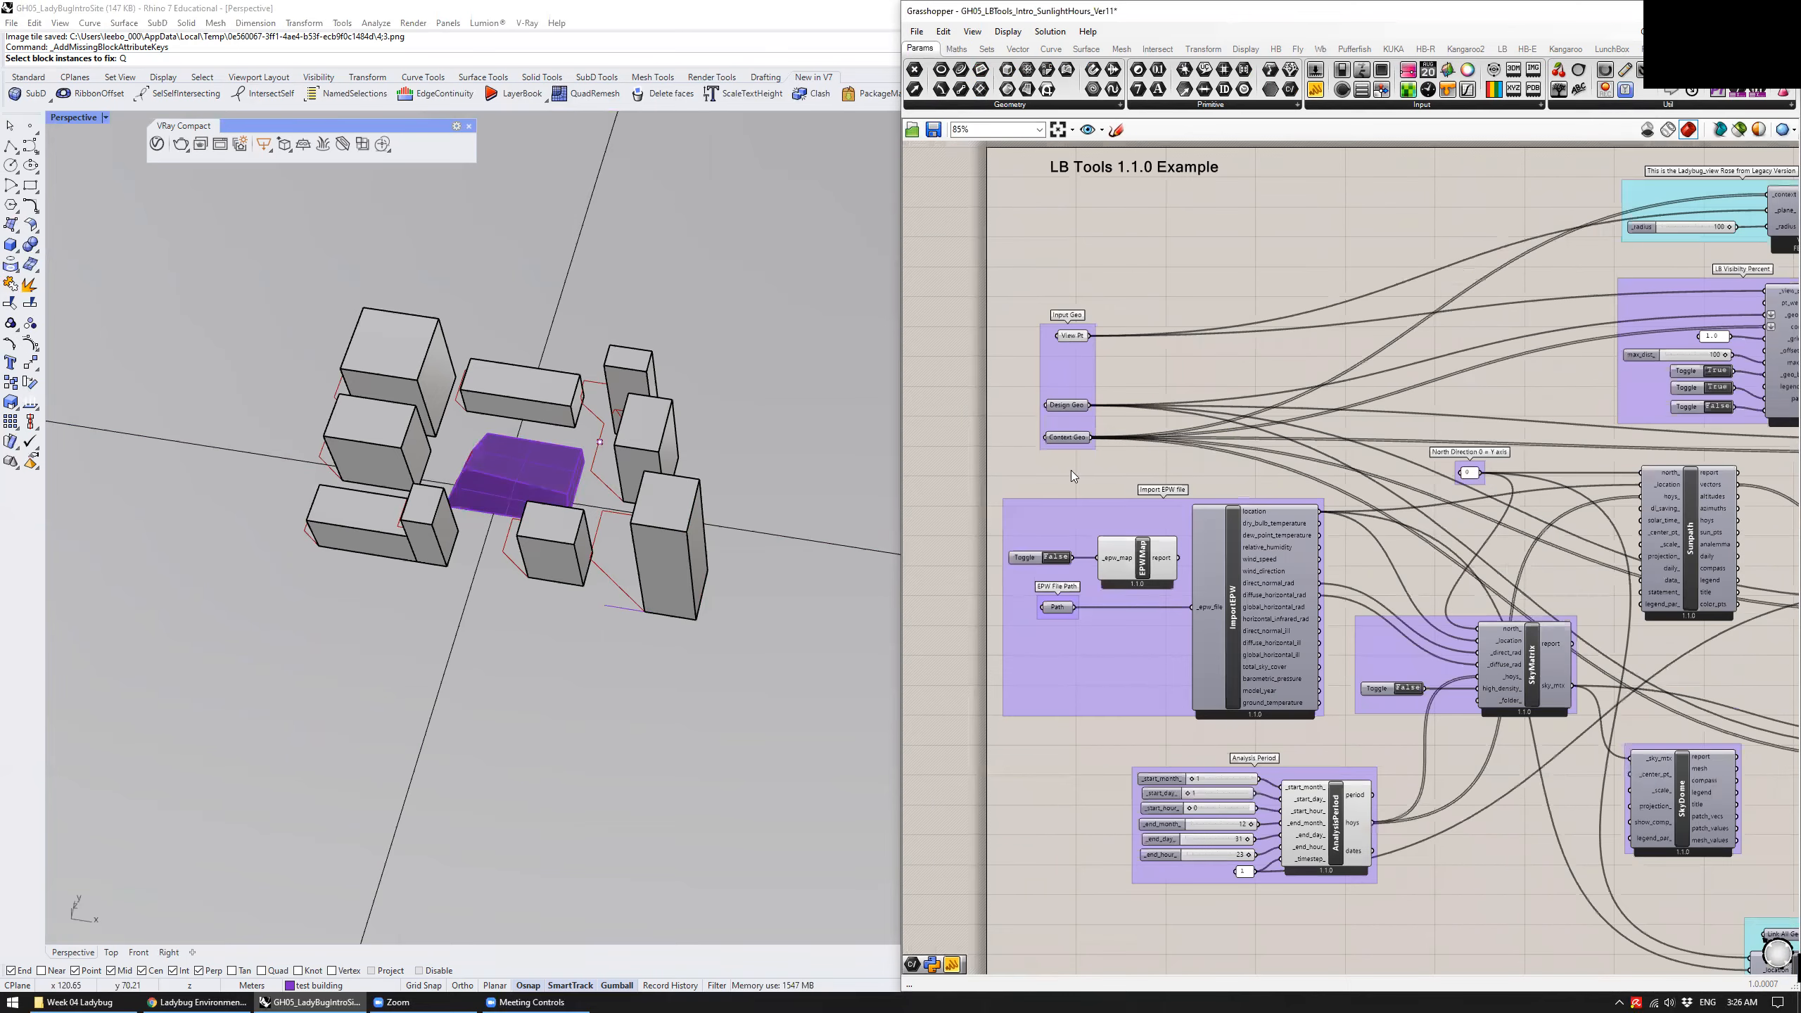
right_drag(976, 472, 990, 344)
scroll(1124, 378, up, 3)
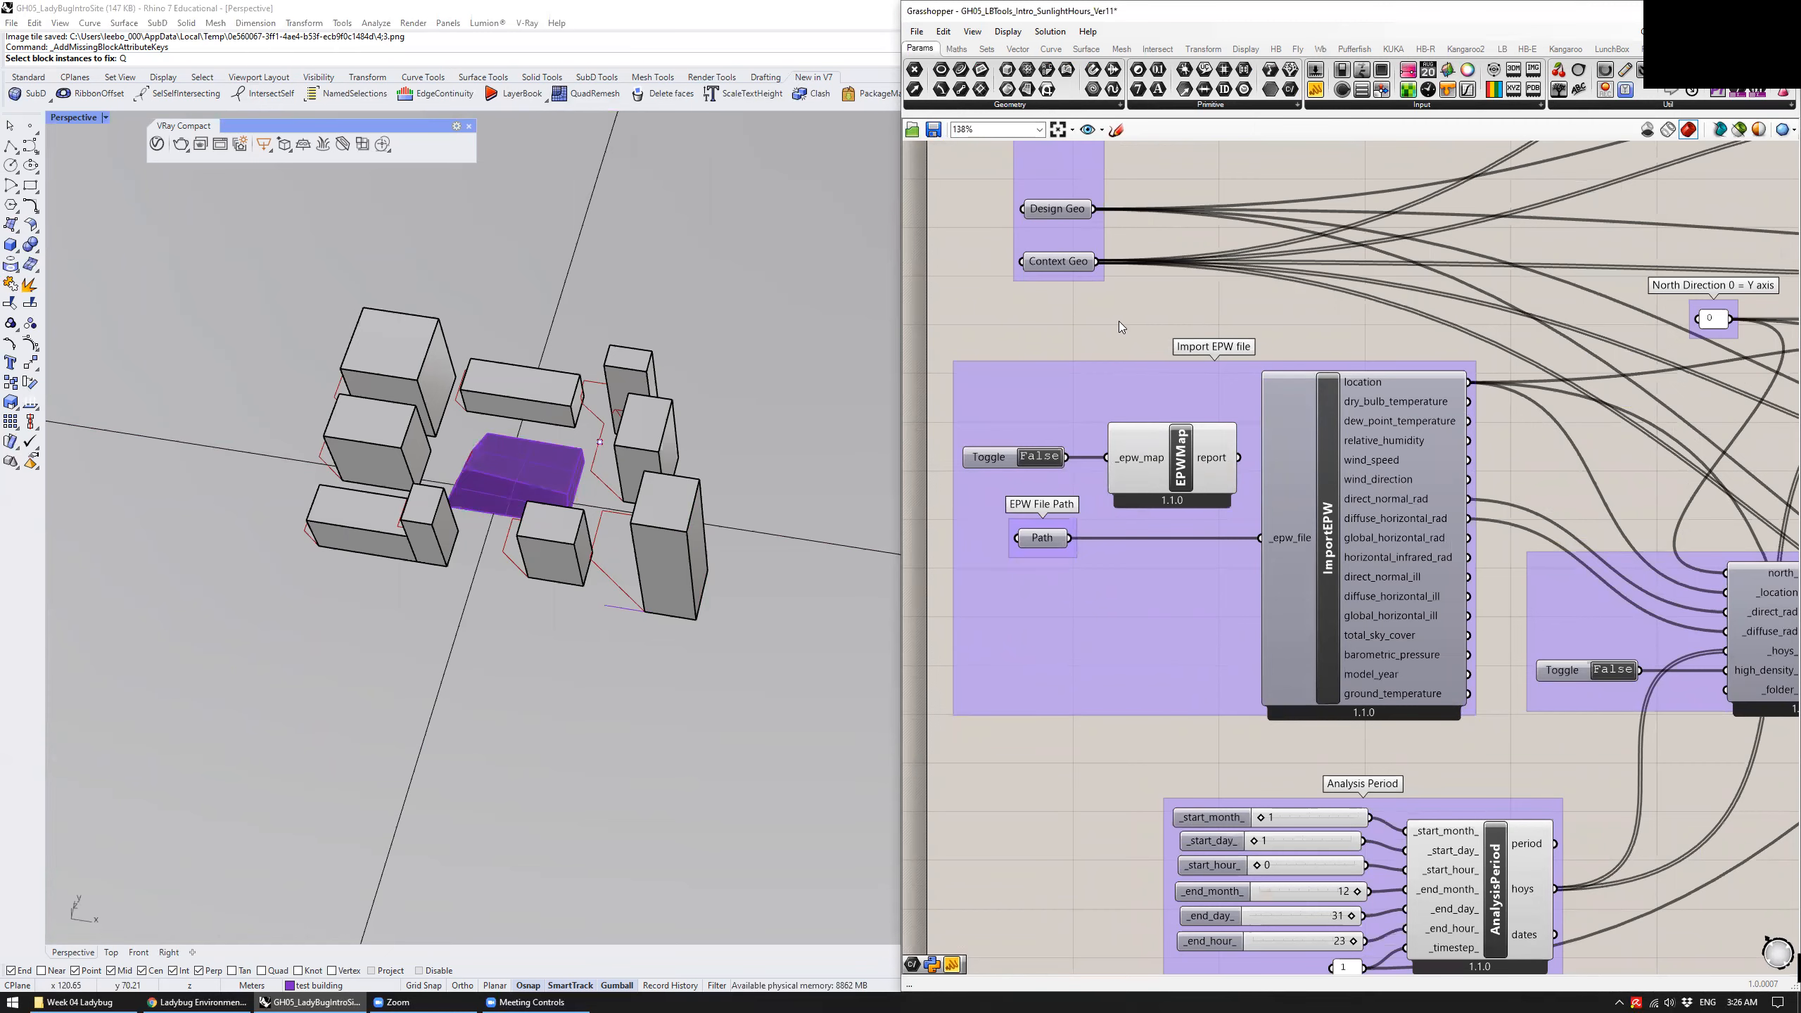
right_drag(1185, 396, 1179, 413)
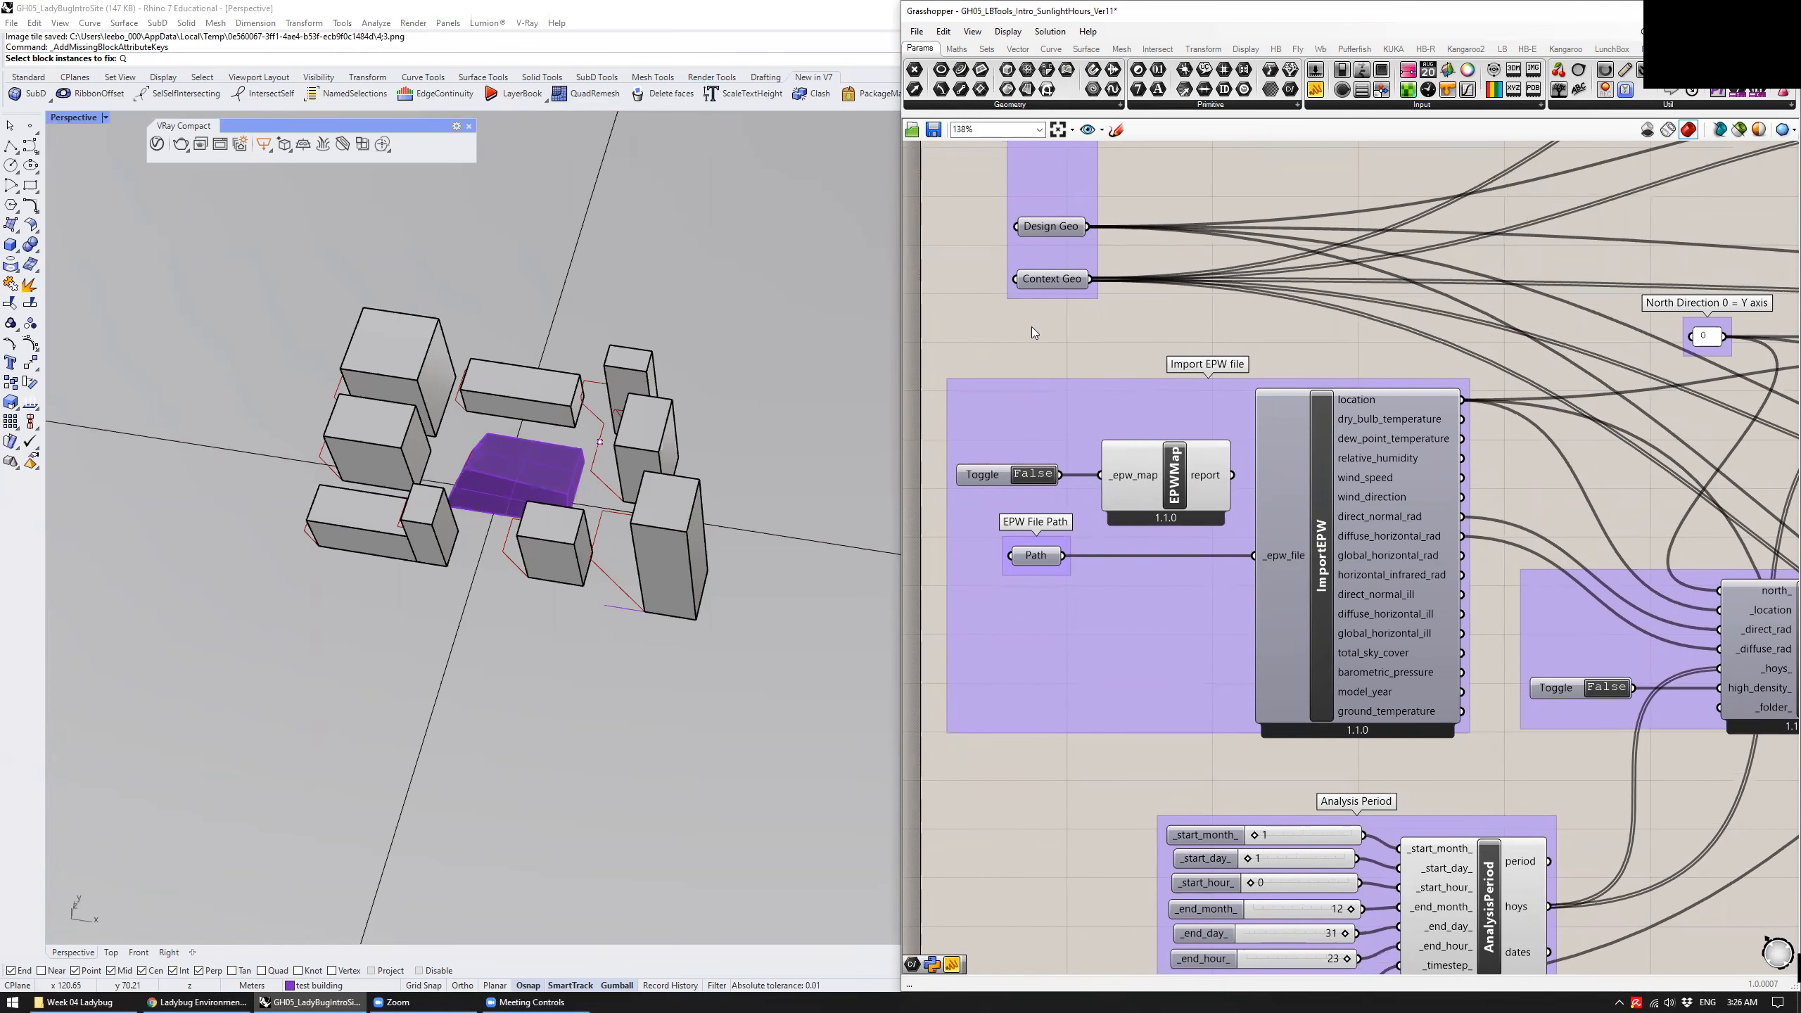
click(1502, 48)
click(952, 105)
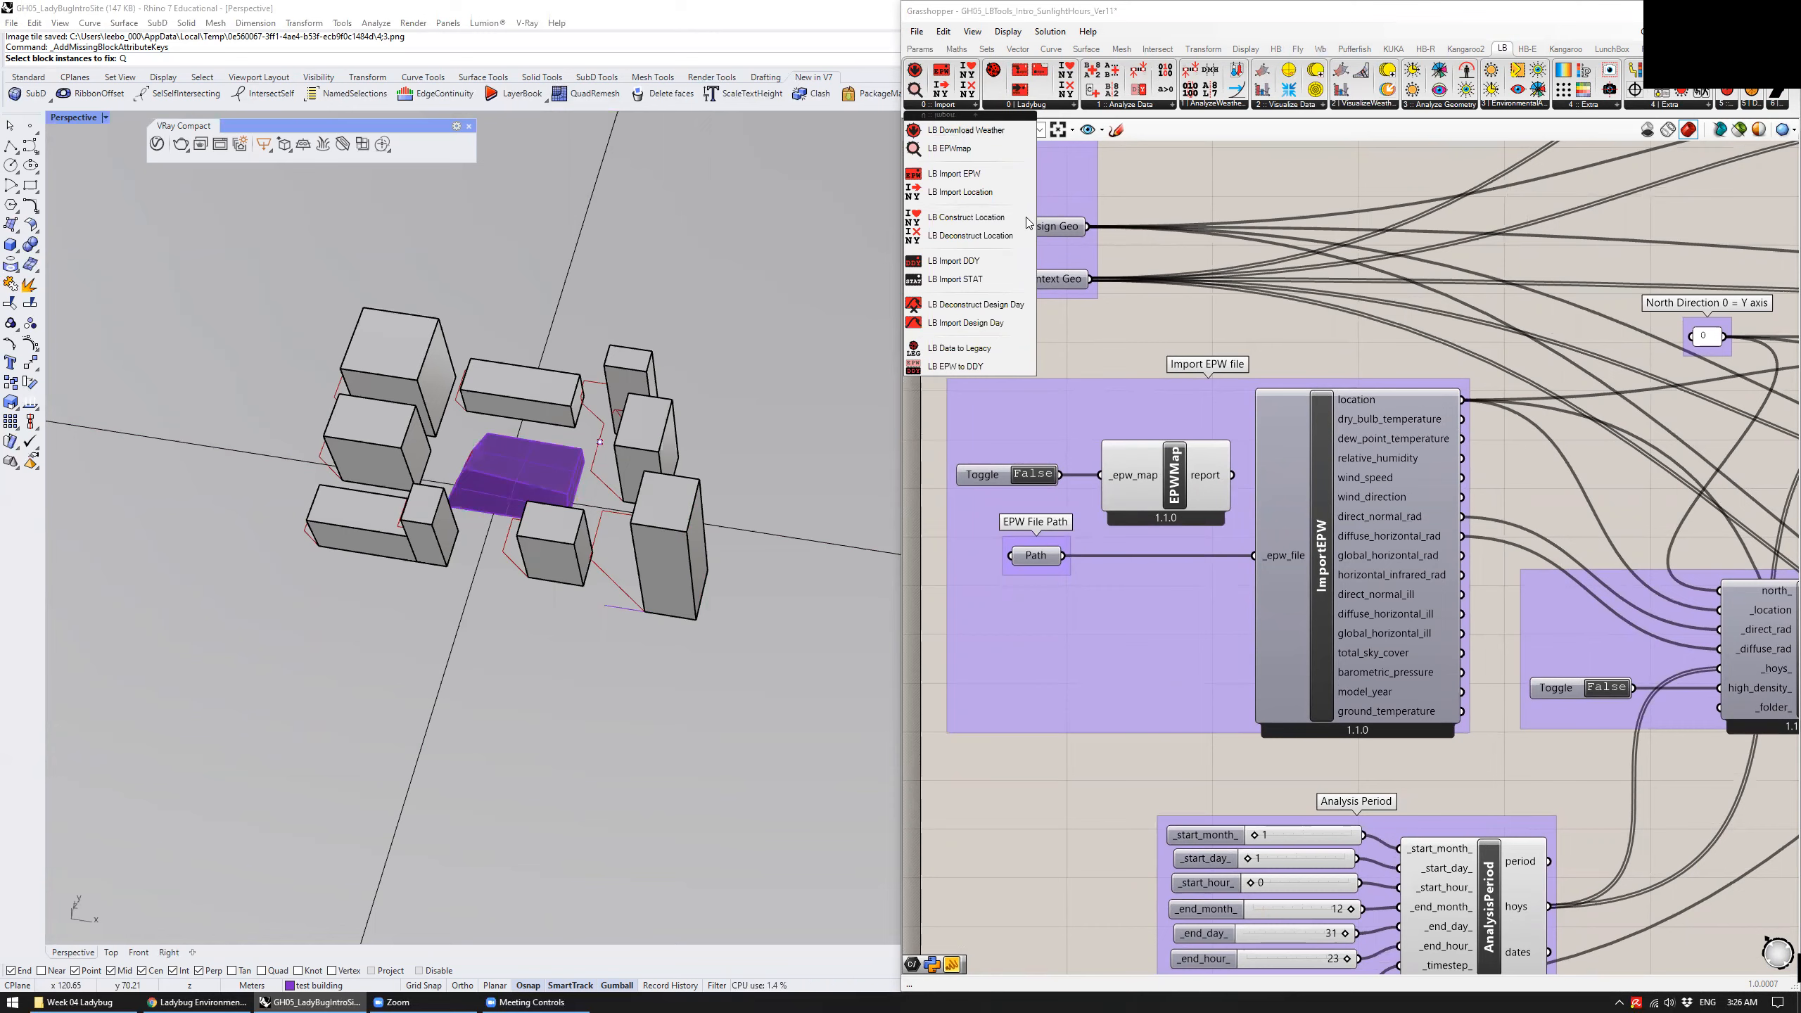
click(993, 149)
click(1108, 351)
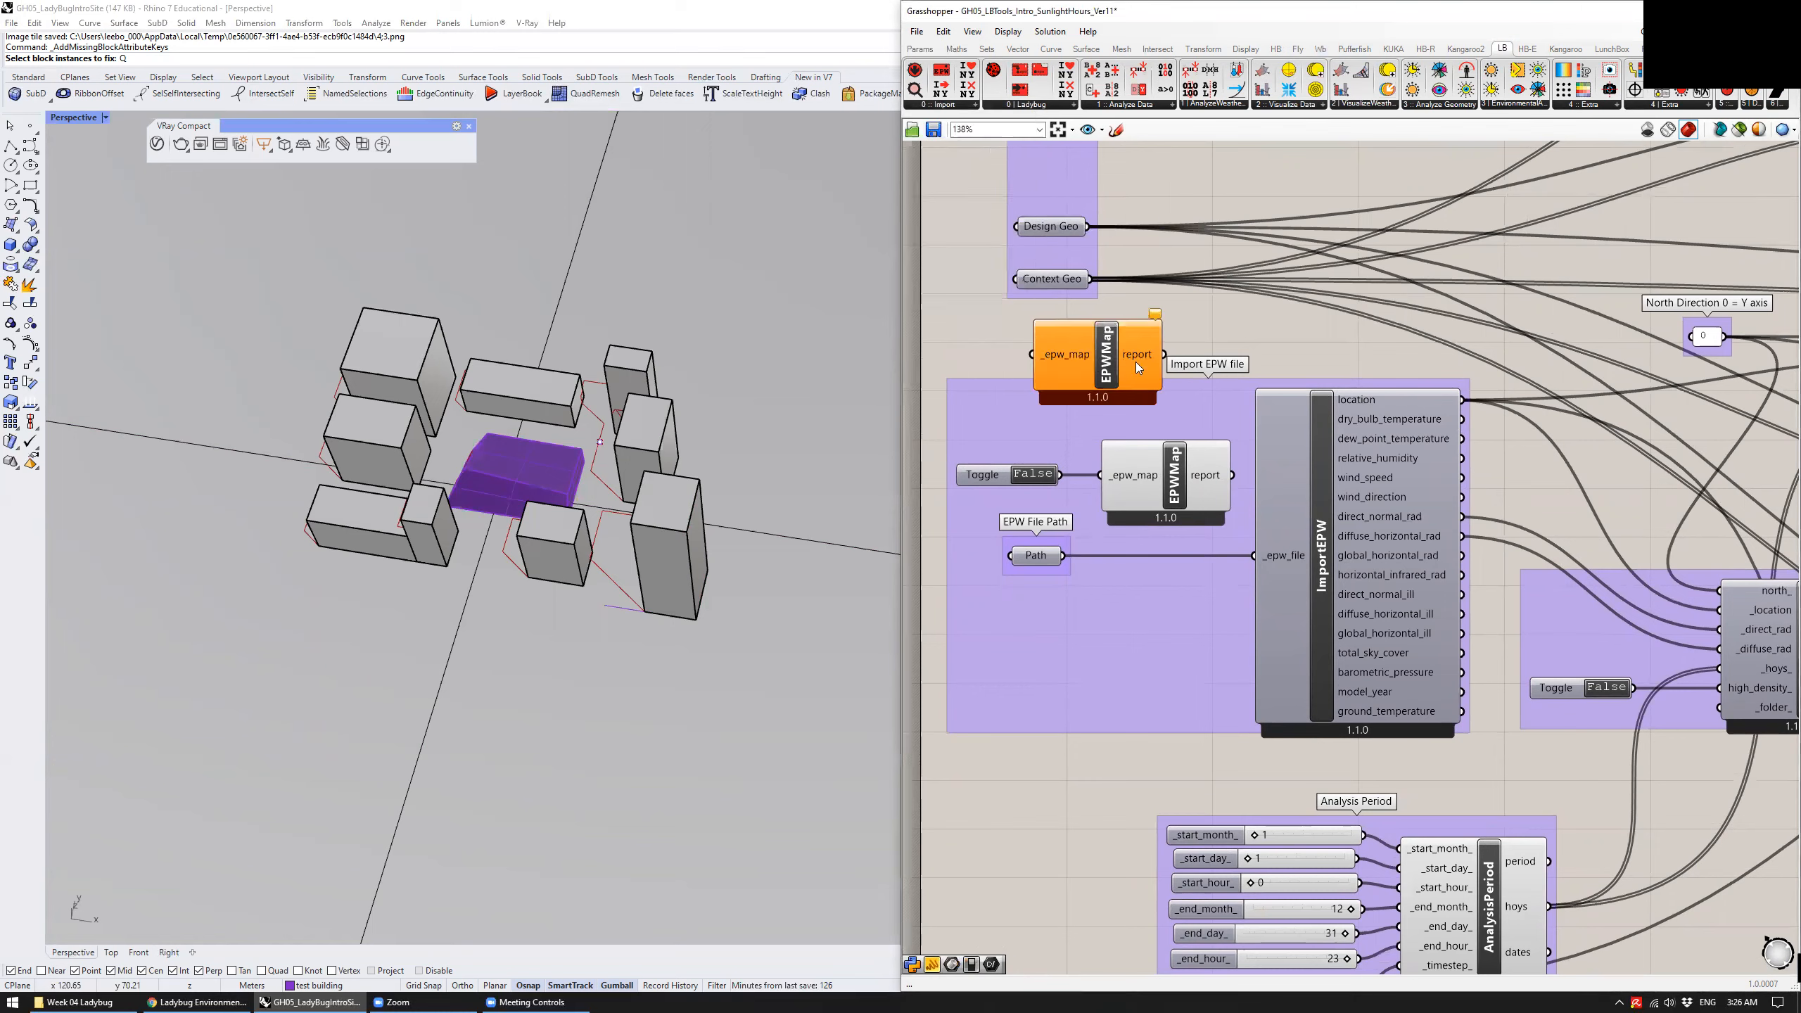
key(Delete)
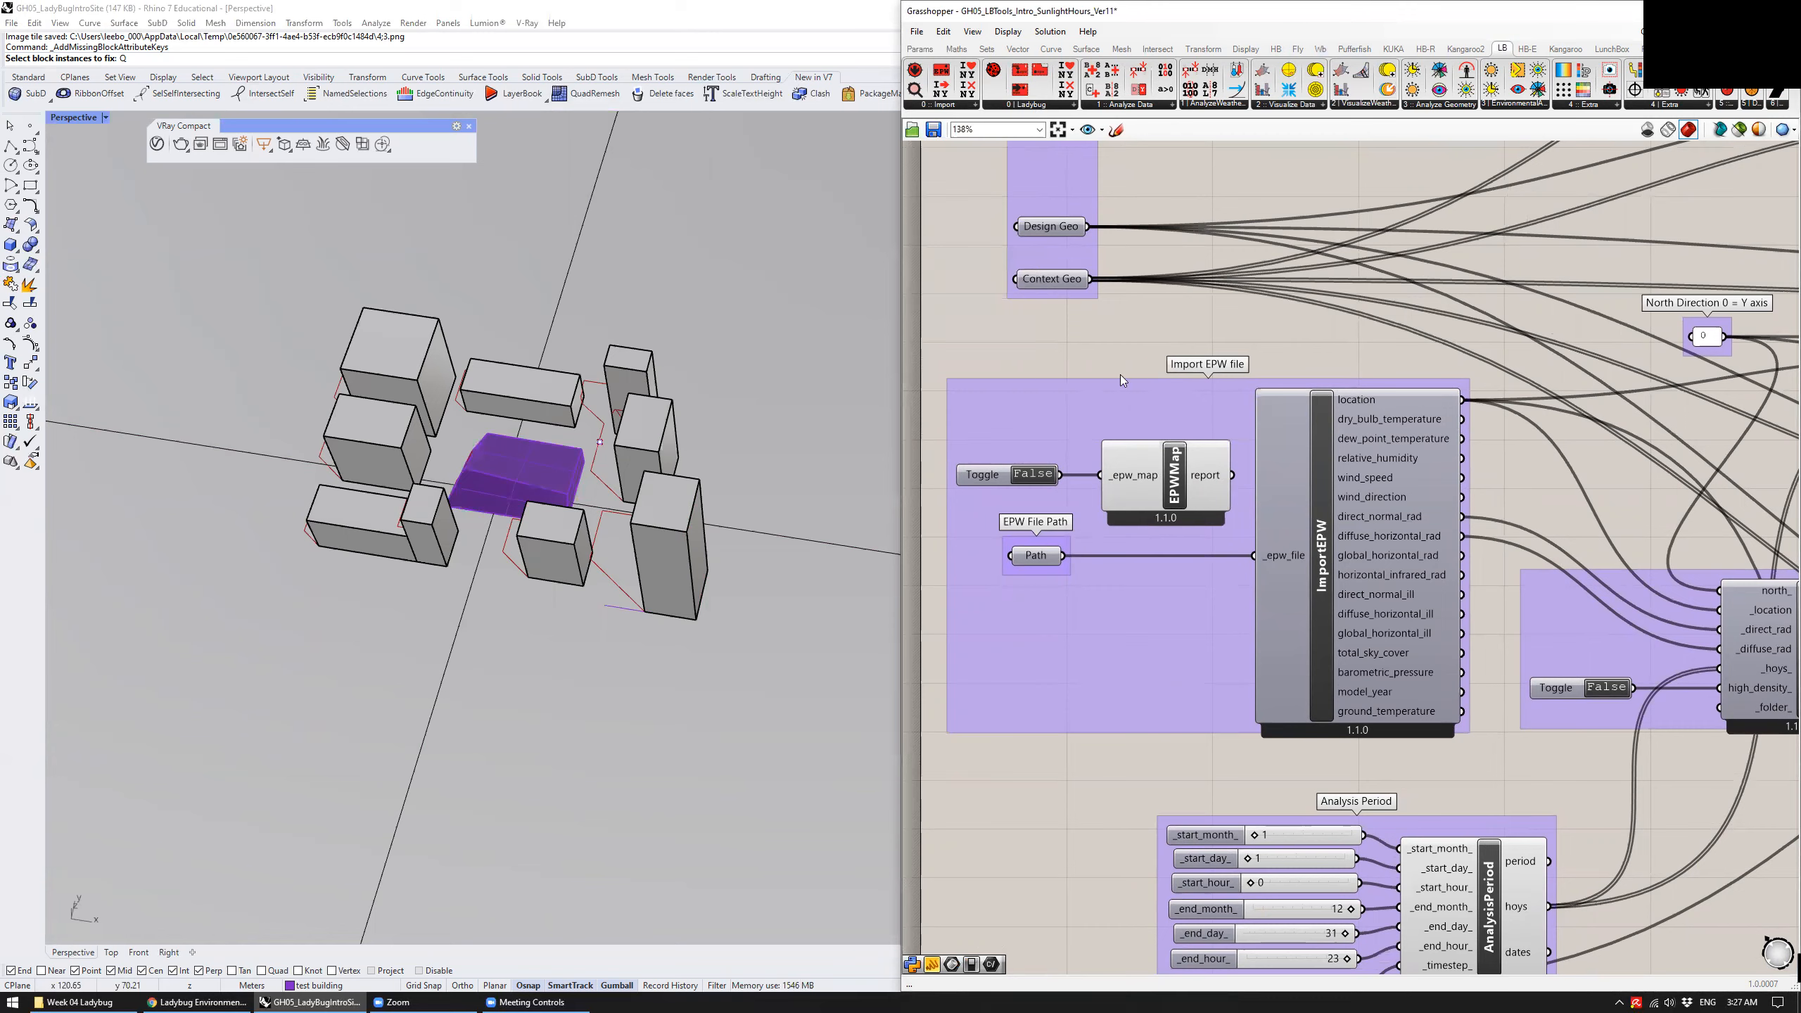
Add a Boolean Toggle above the Import EPW file group, switch it to True, and delete it
double_click(1018, 365)
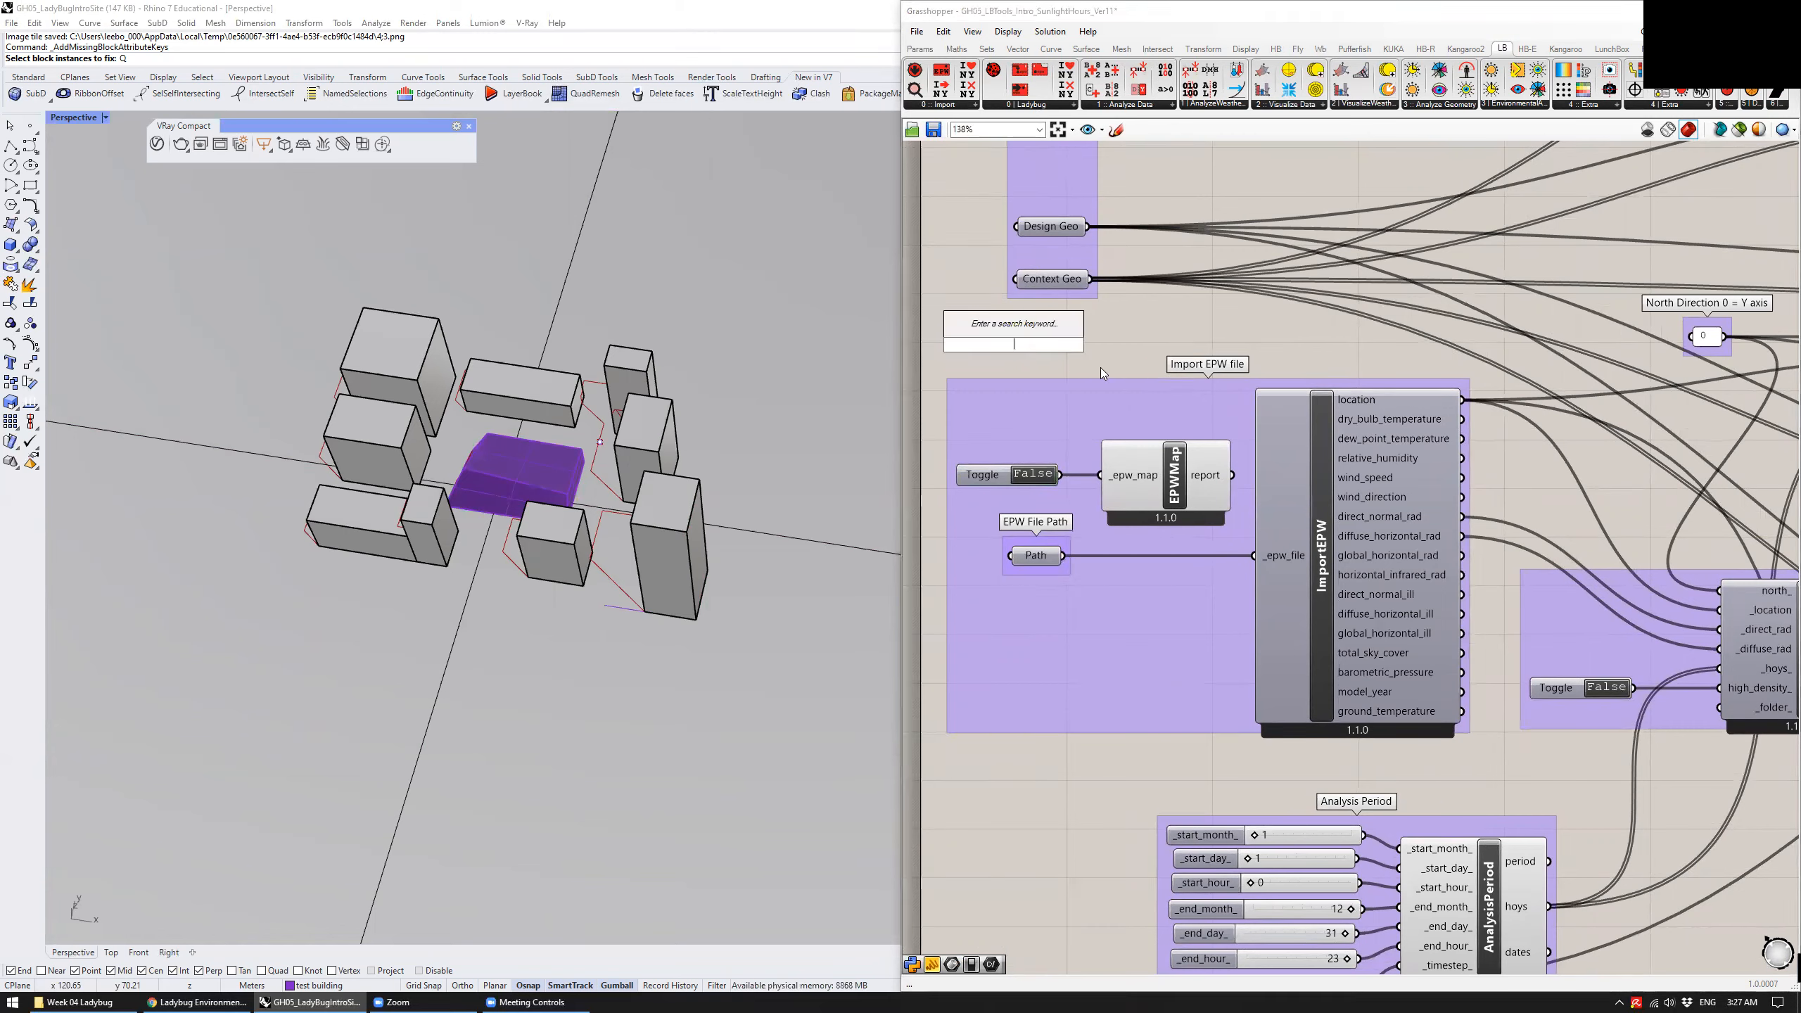
text(boole)
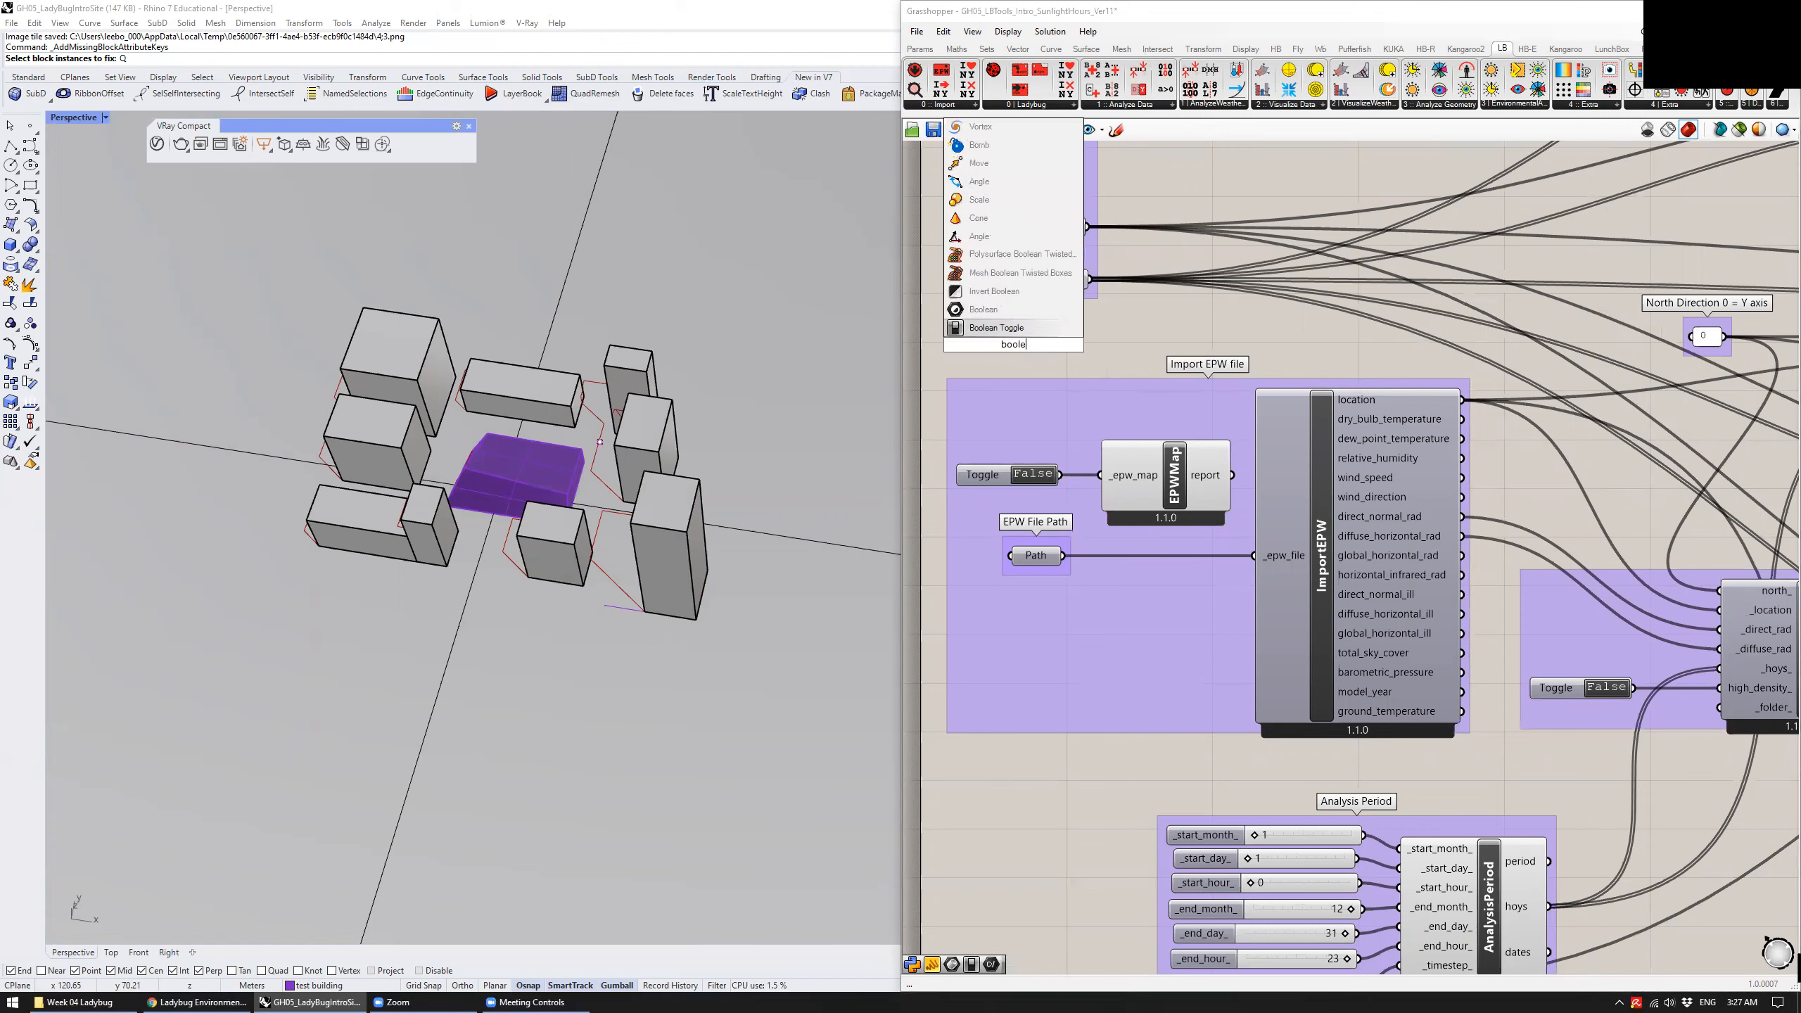
click(1070, 331)
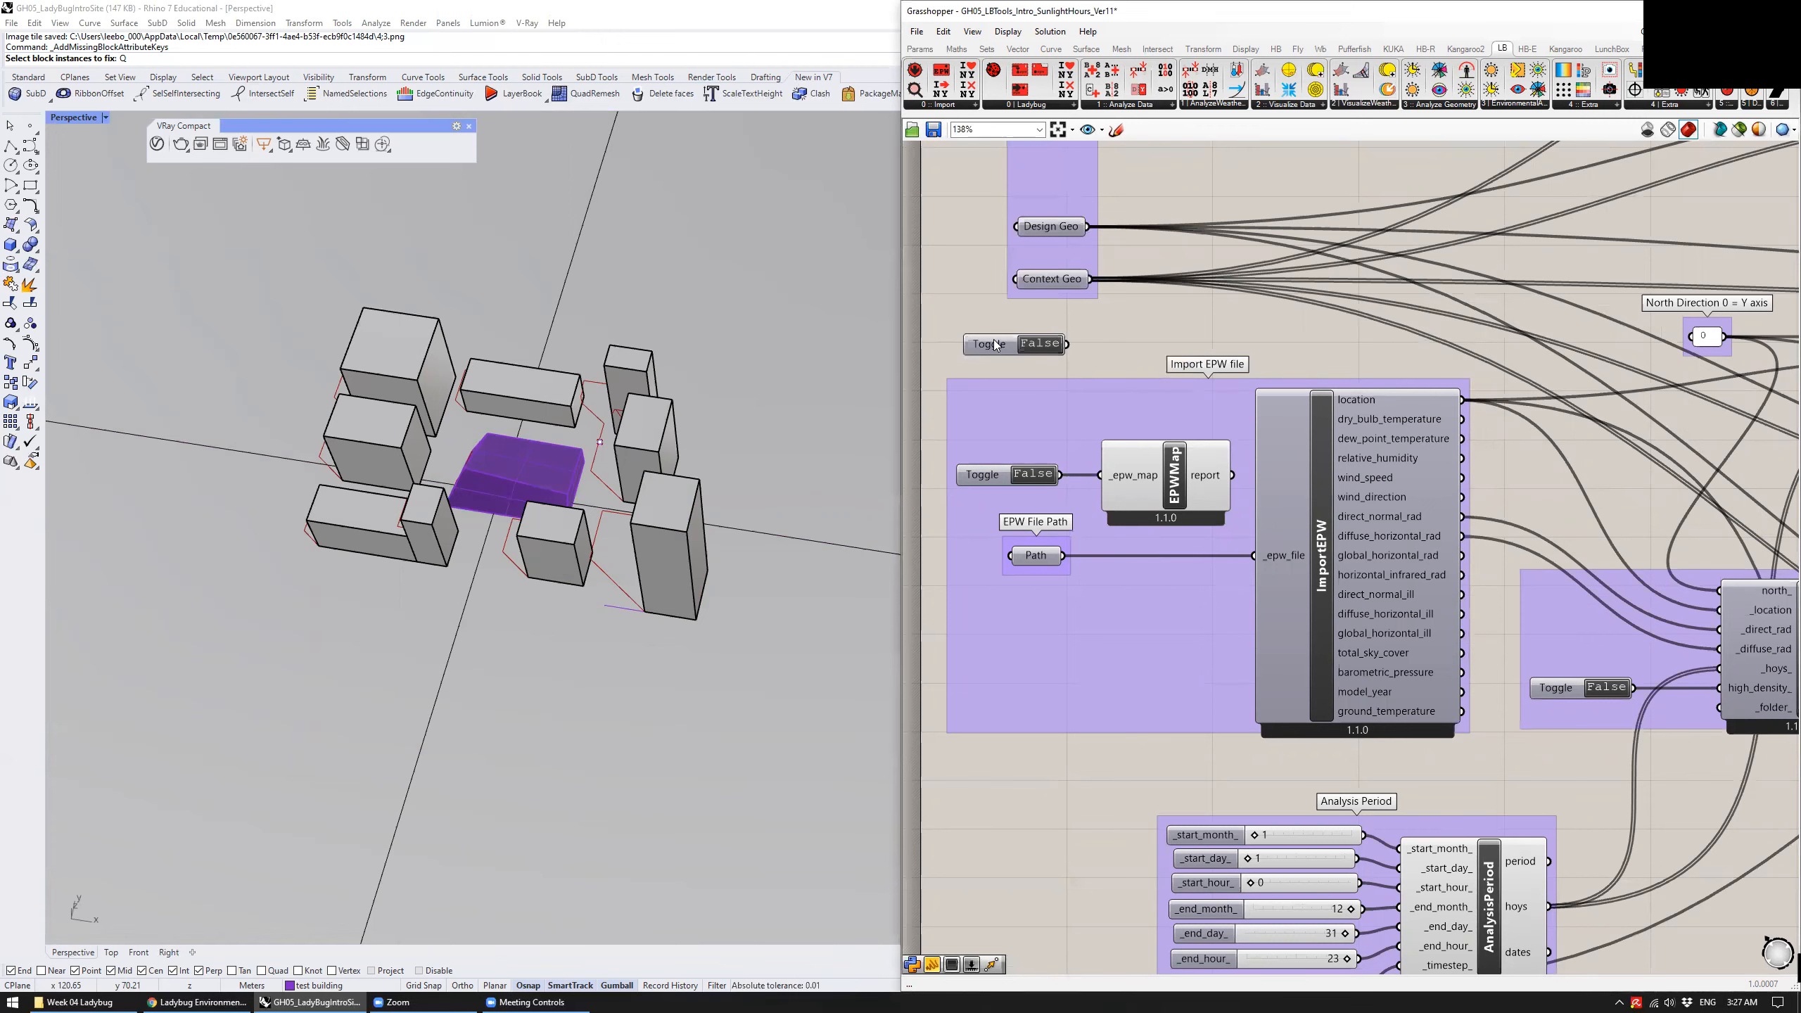
double_click(1012, 353)
click(1119, 359)
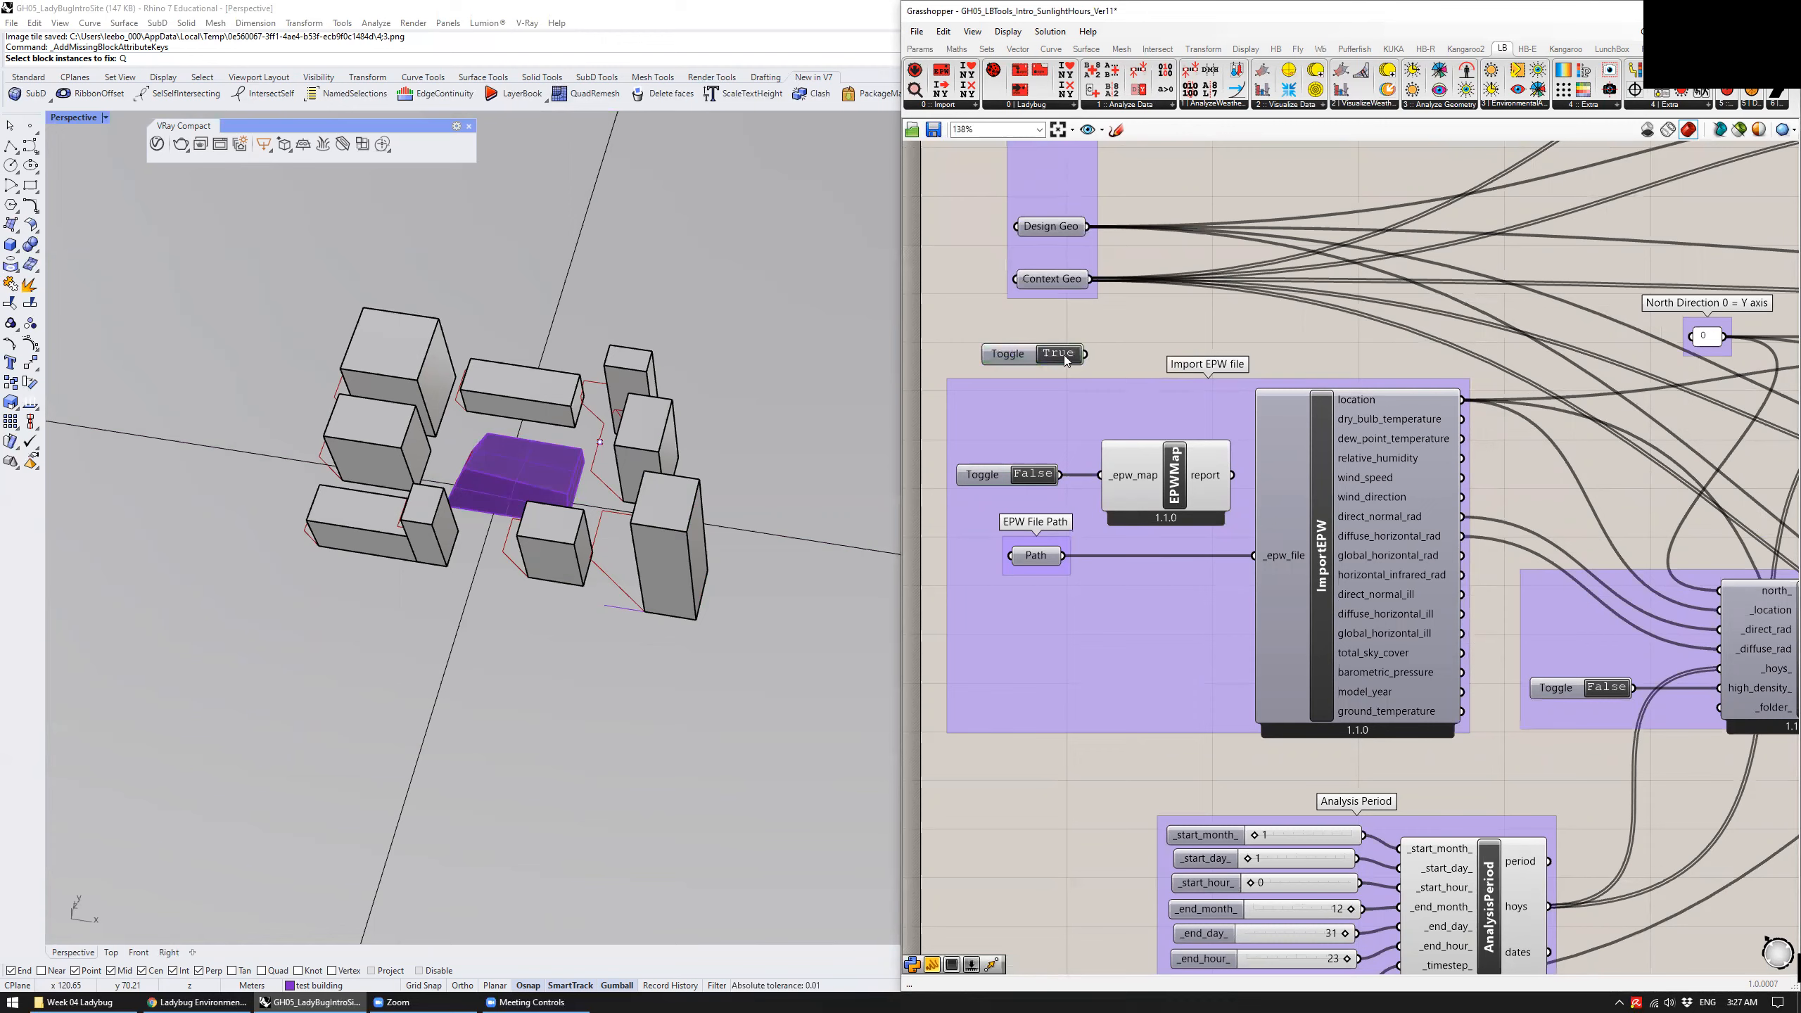
click(1015, 355)
key(Delete)
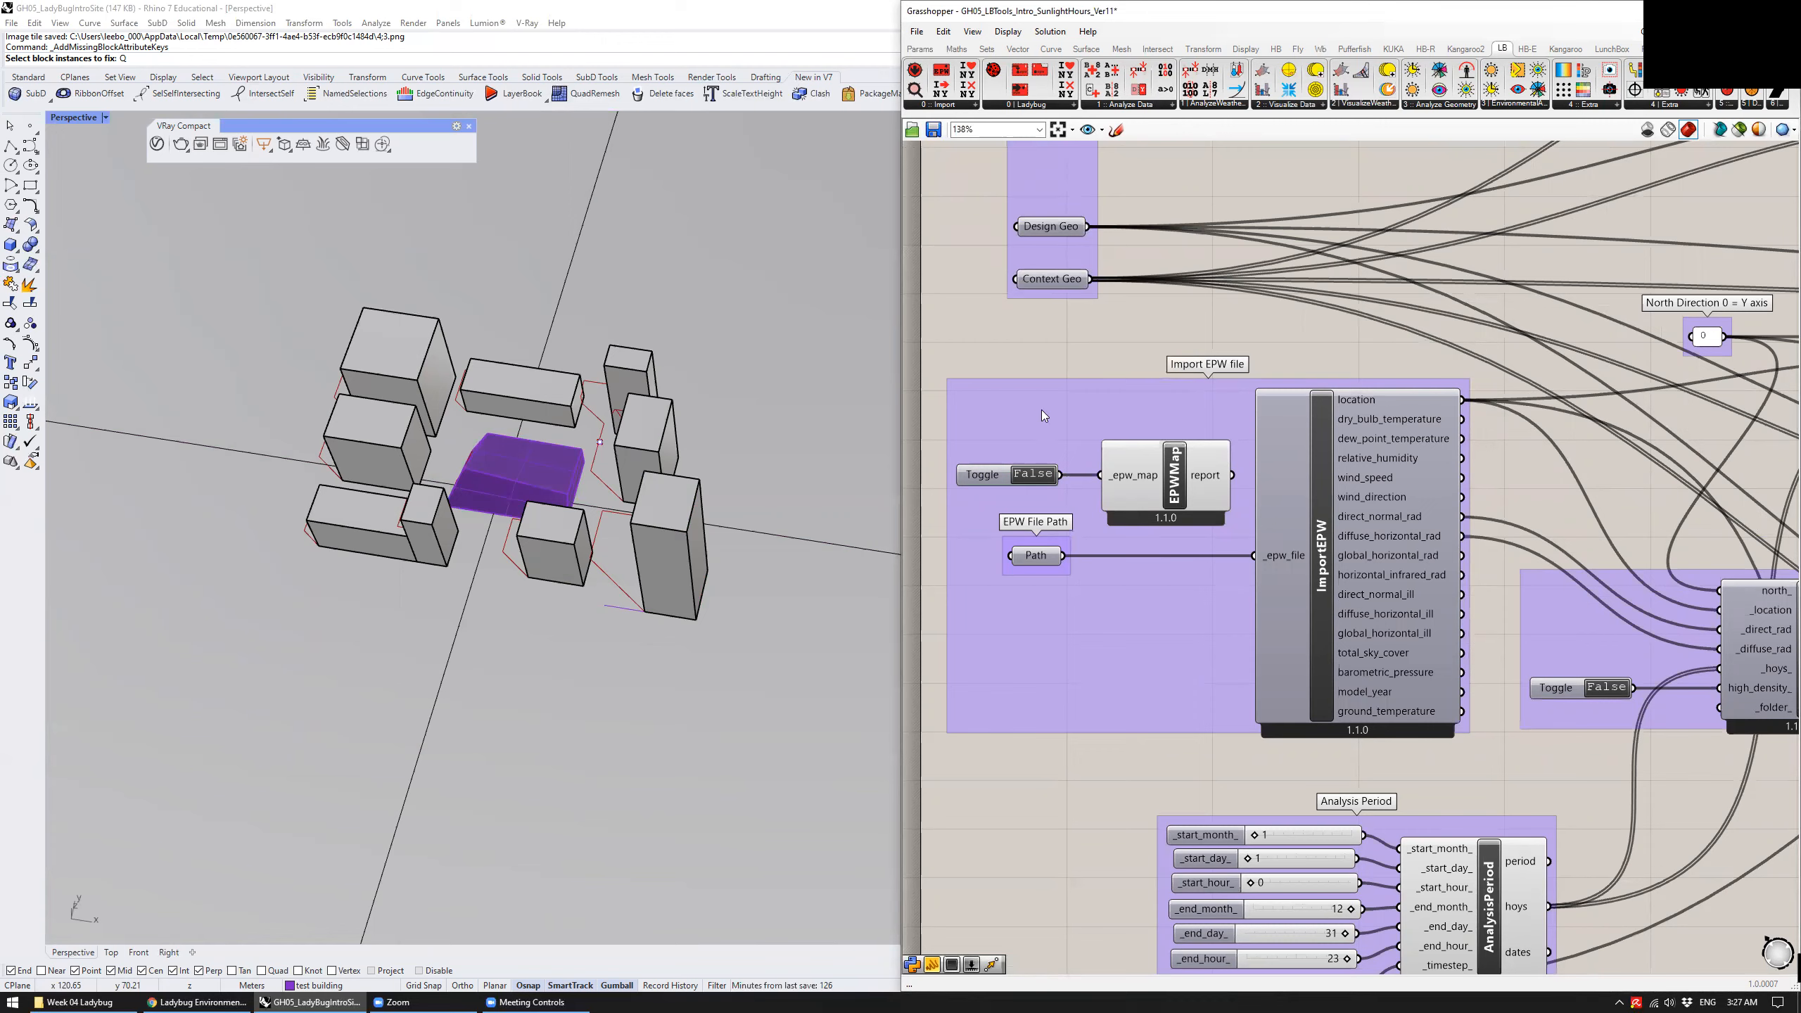
Set the toggle feeding EPWMap to True and locate Gainesville, Florida on the epwmap web page that opens
double_click(1034, 480)
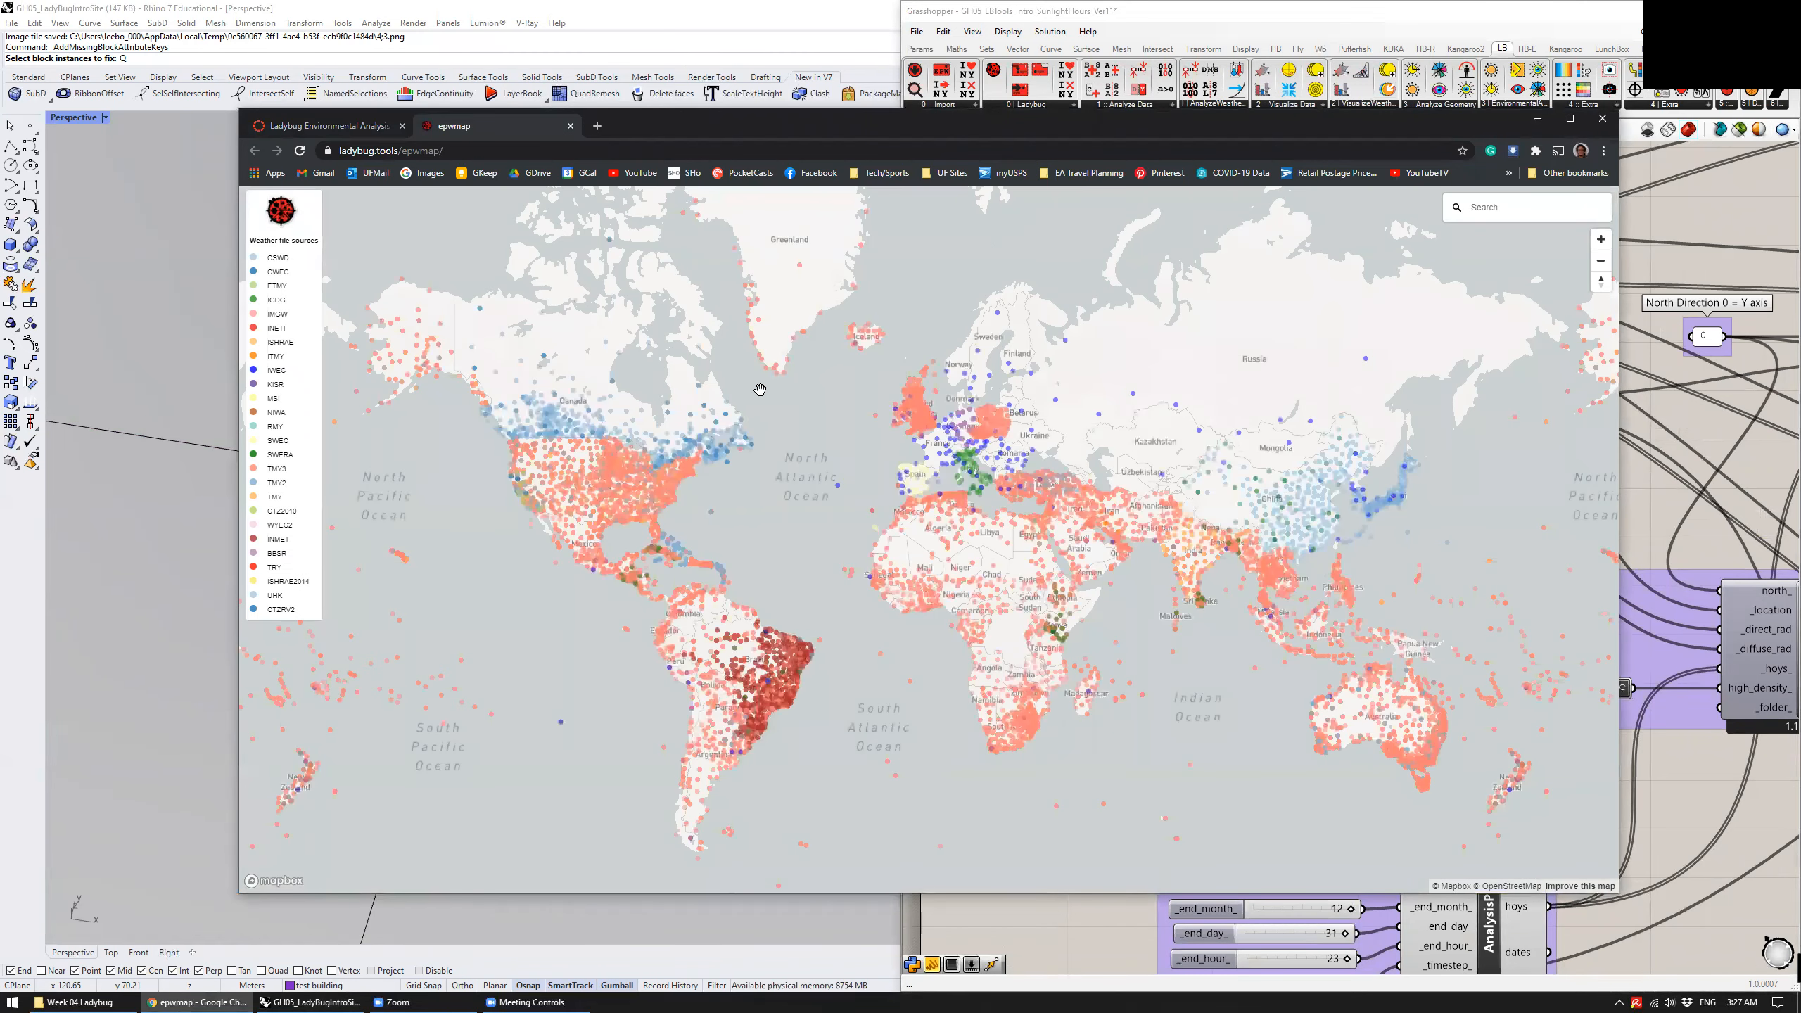
scroll(621, 493, up, 5)
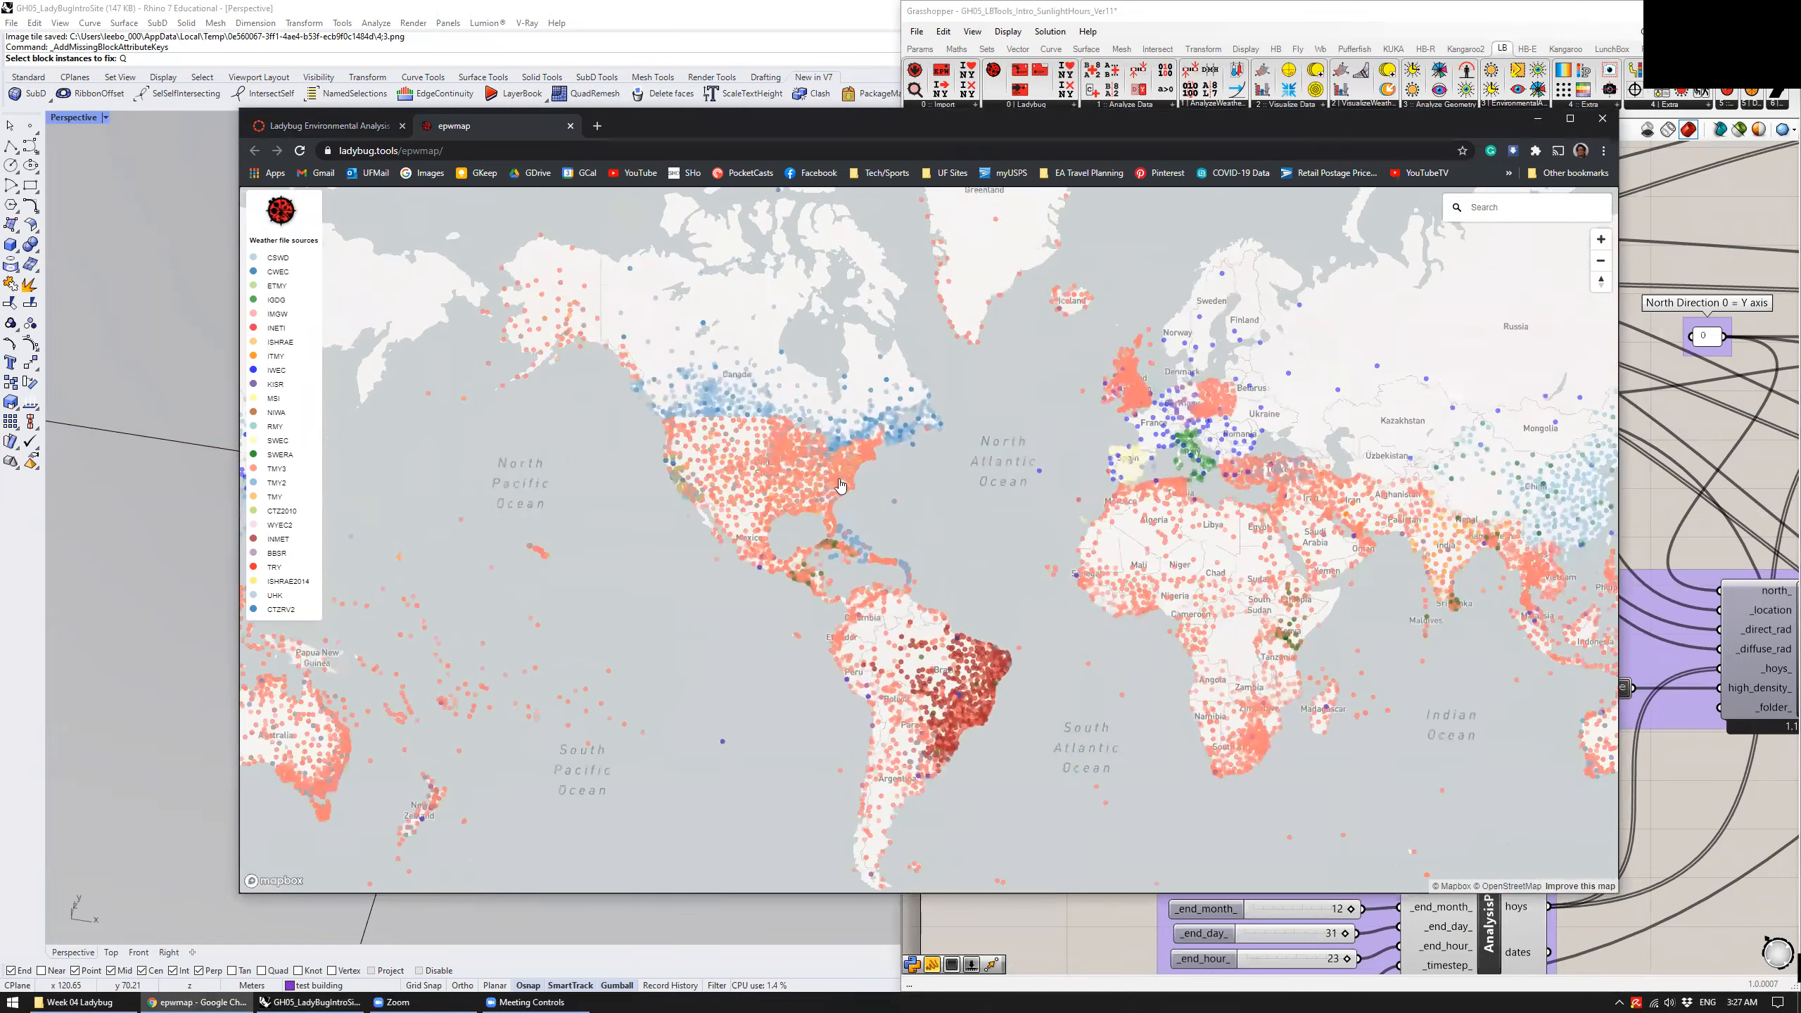
scroll(840, 479, up, 3)
drag(890, 481, 1028, 283)
scroll(886, 410, up, 4)
drag(886, 410, 981, 293)
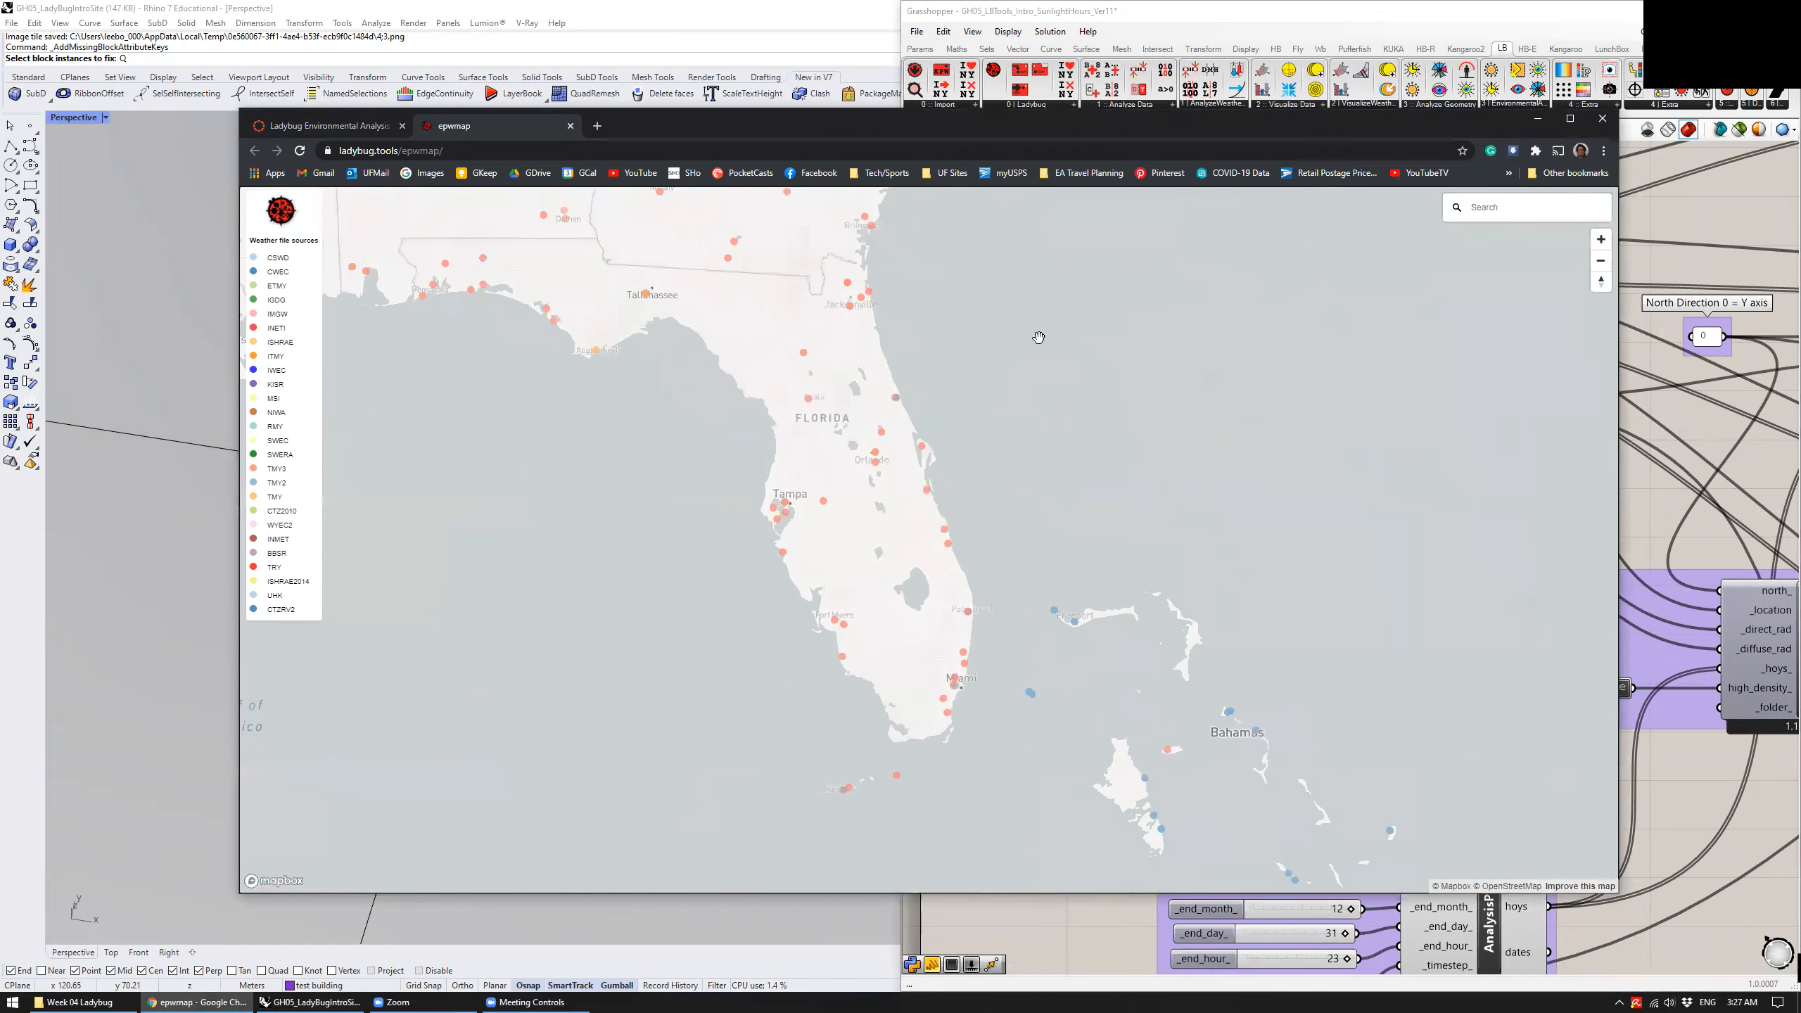
drag(939, 358, 968, 449)
scroll(949, 475, up, 4)
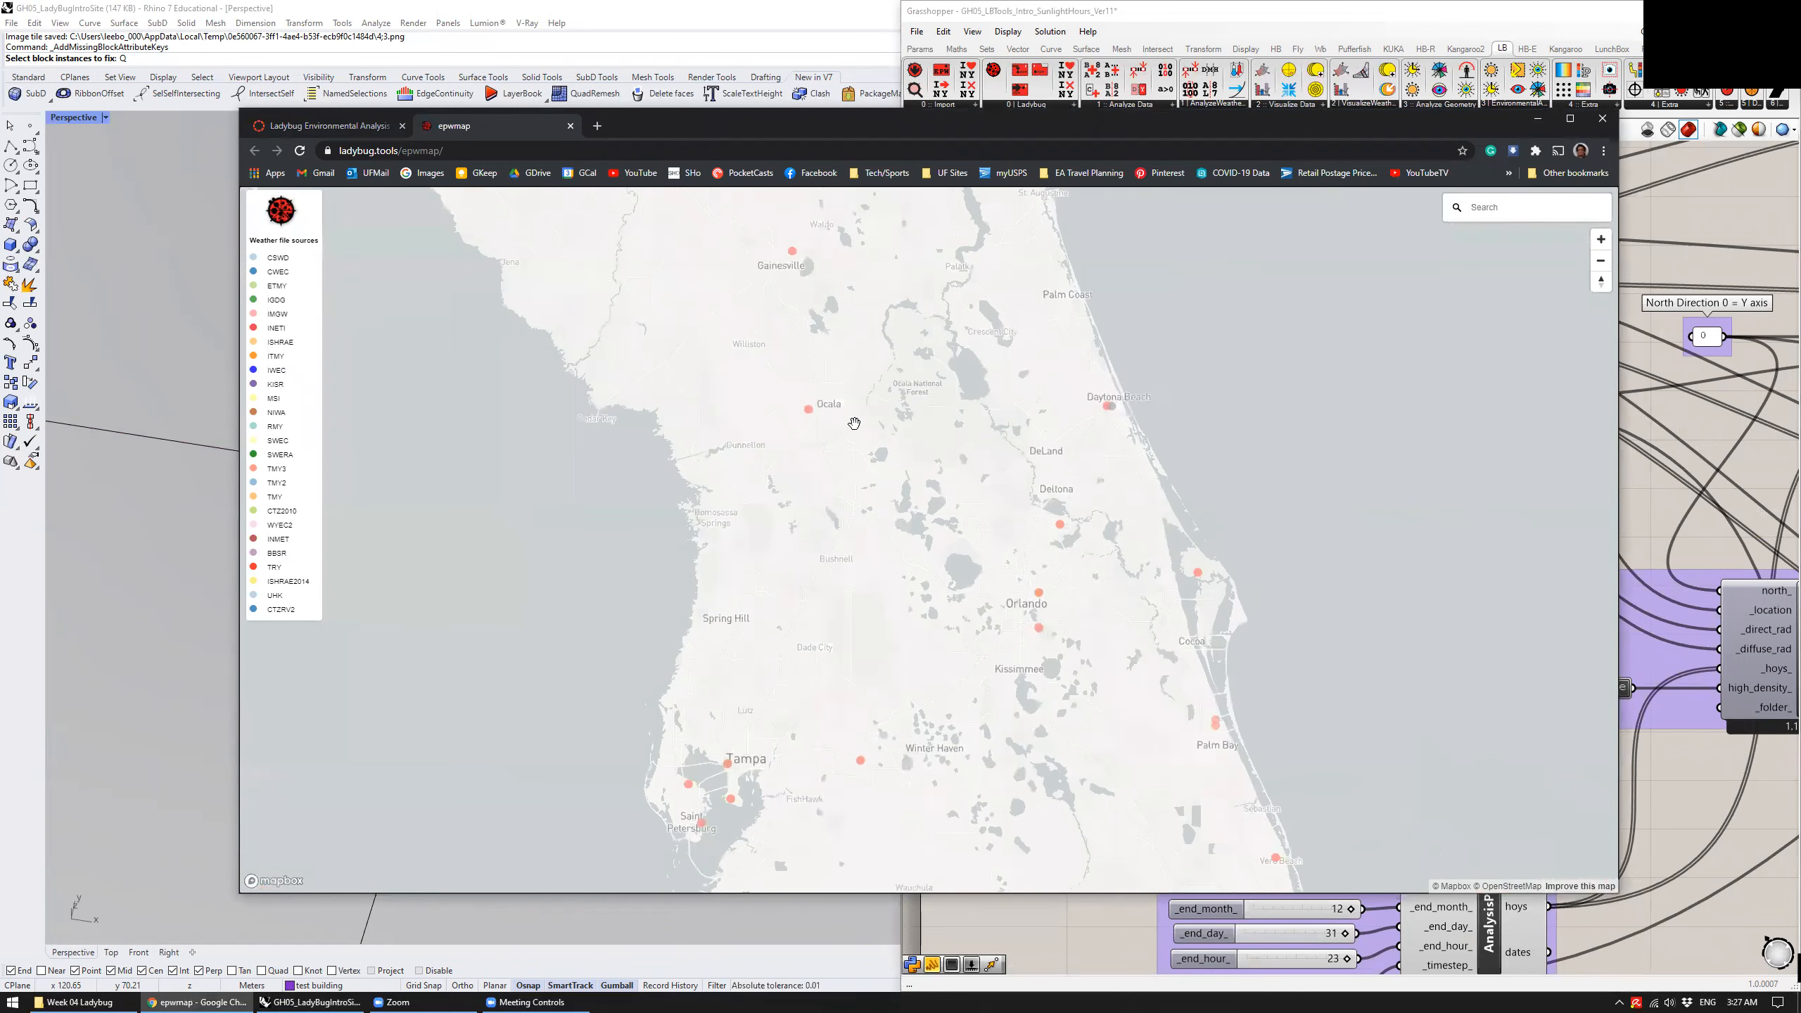
drag(842, 399, 907, 571)
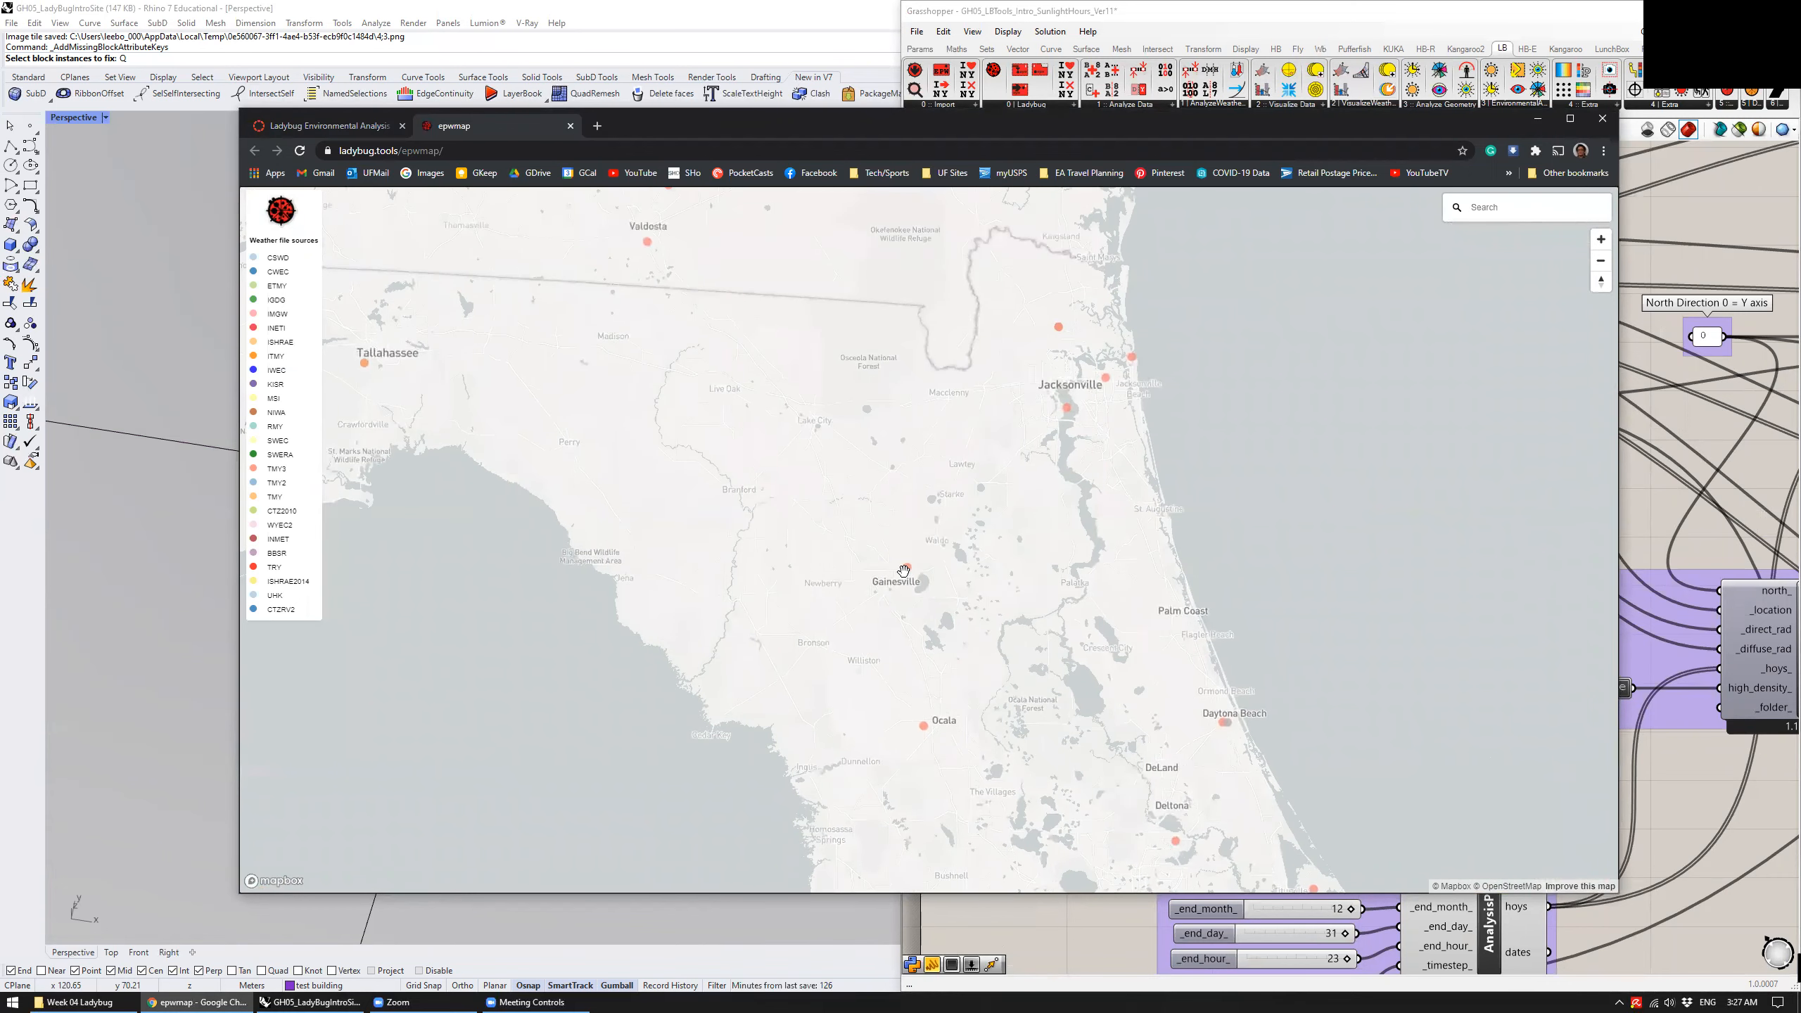
Select the Gainesville_Regional_Ap TMY3 station on the map and download its weather data from DOE
drag(1287, 579, 1212, 484)
scroll(1241, 589, down, 4)
drag(1241, 589, 1199, 442)
drag(738, 513, 703, 567)
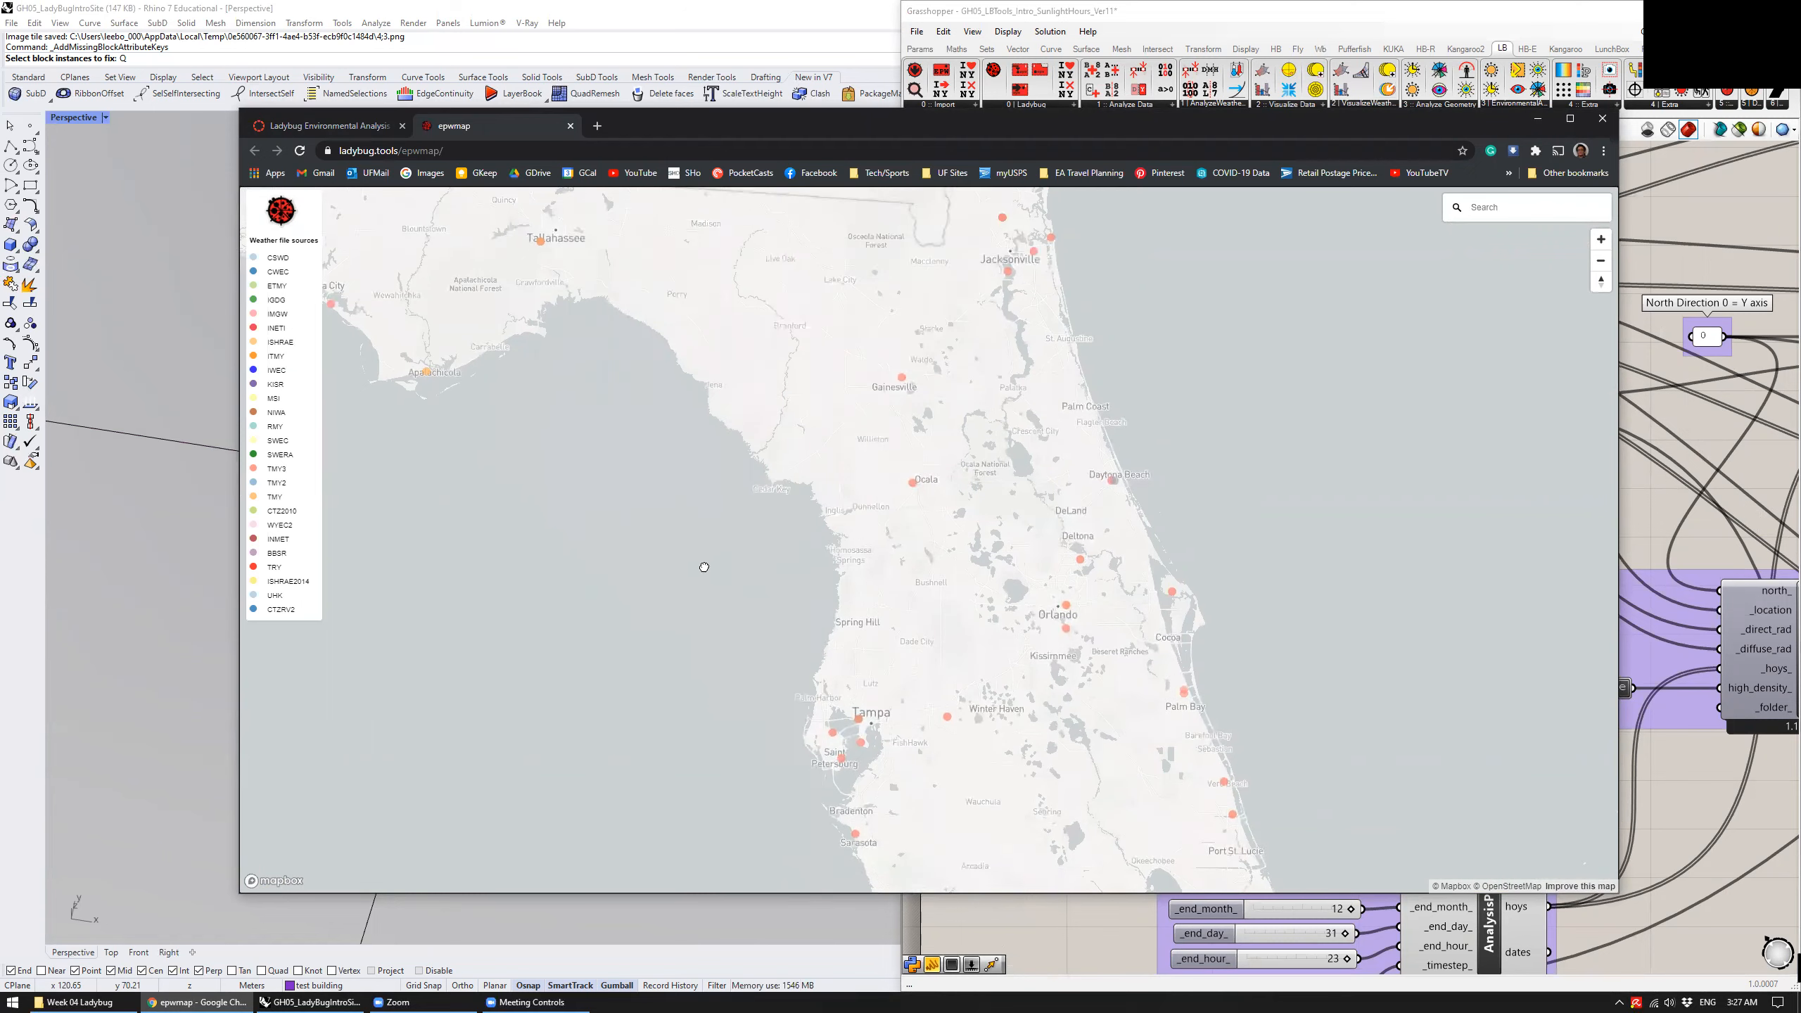
drag(892, 391, 972, 491)
scroll(976, 495, up, 4)
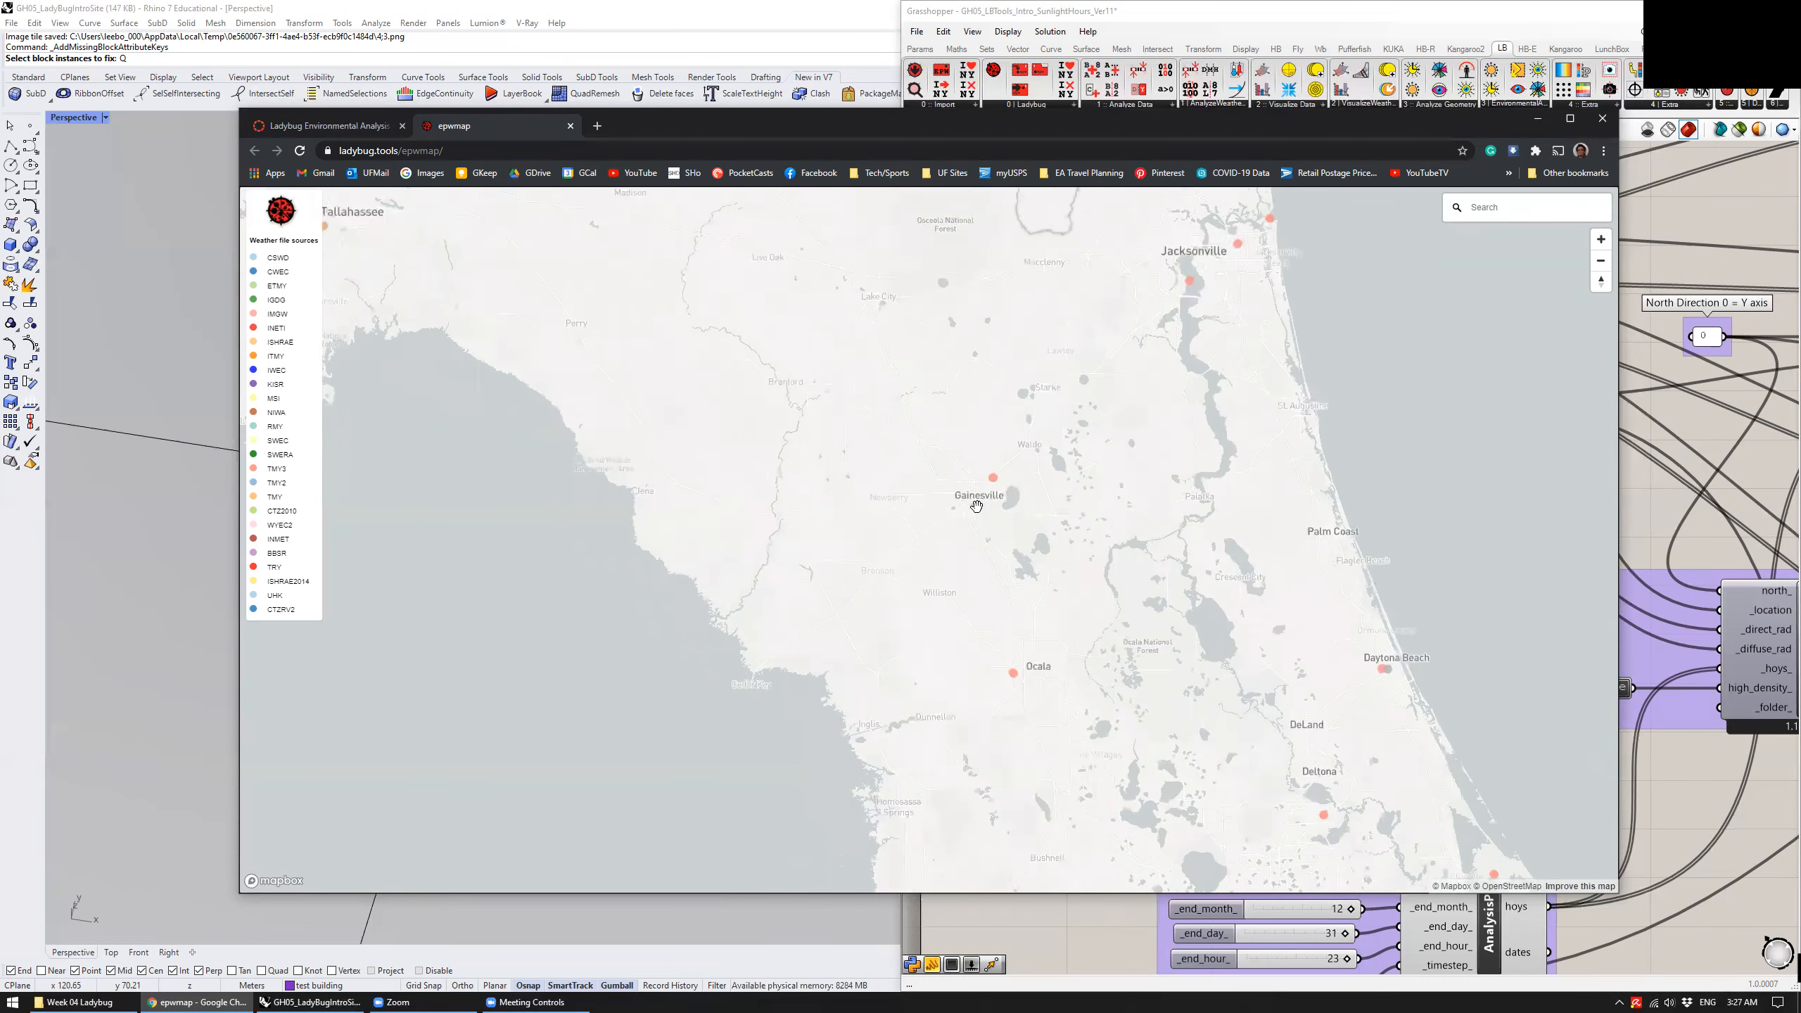
click(1035, 488)
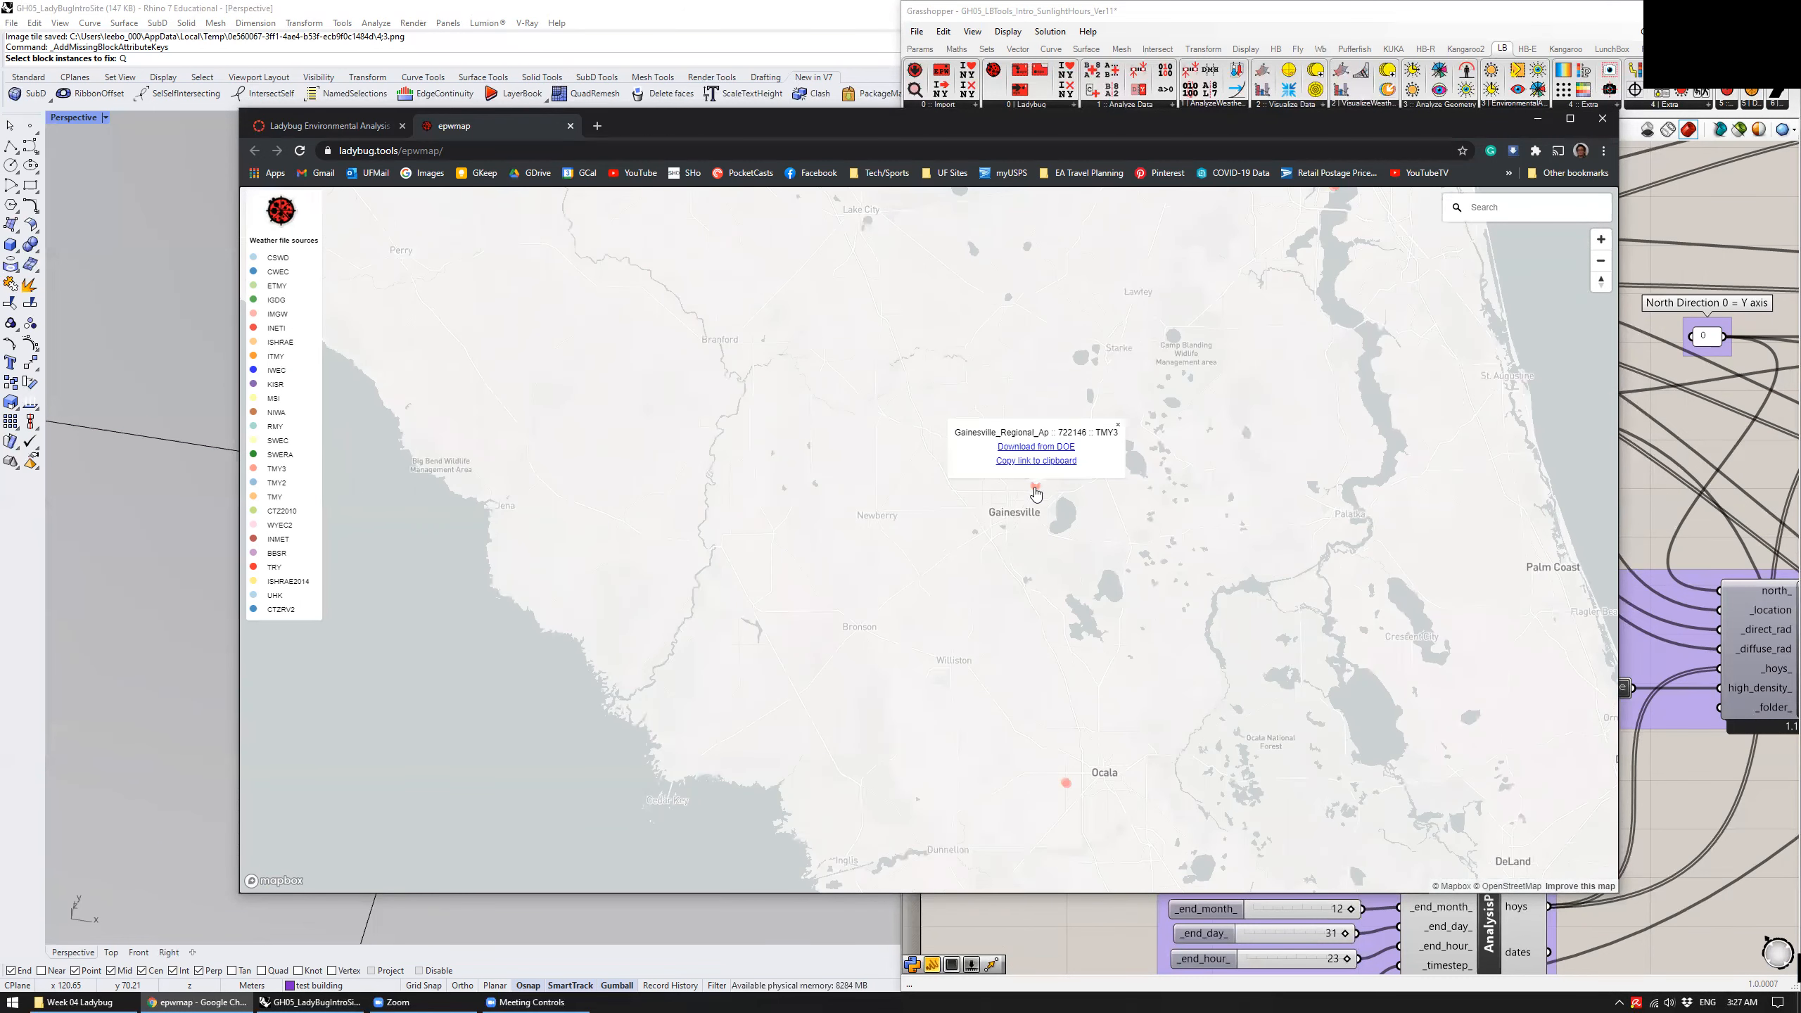
click(1064, 447)
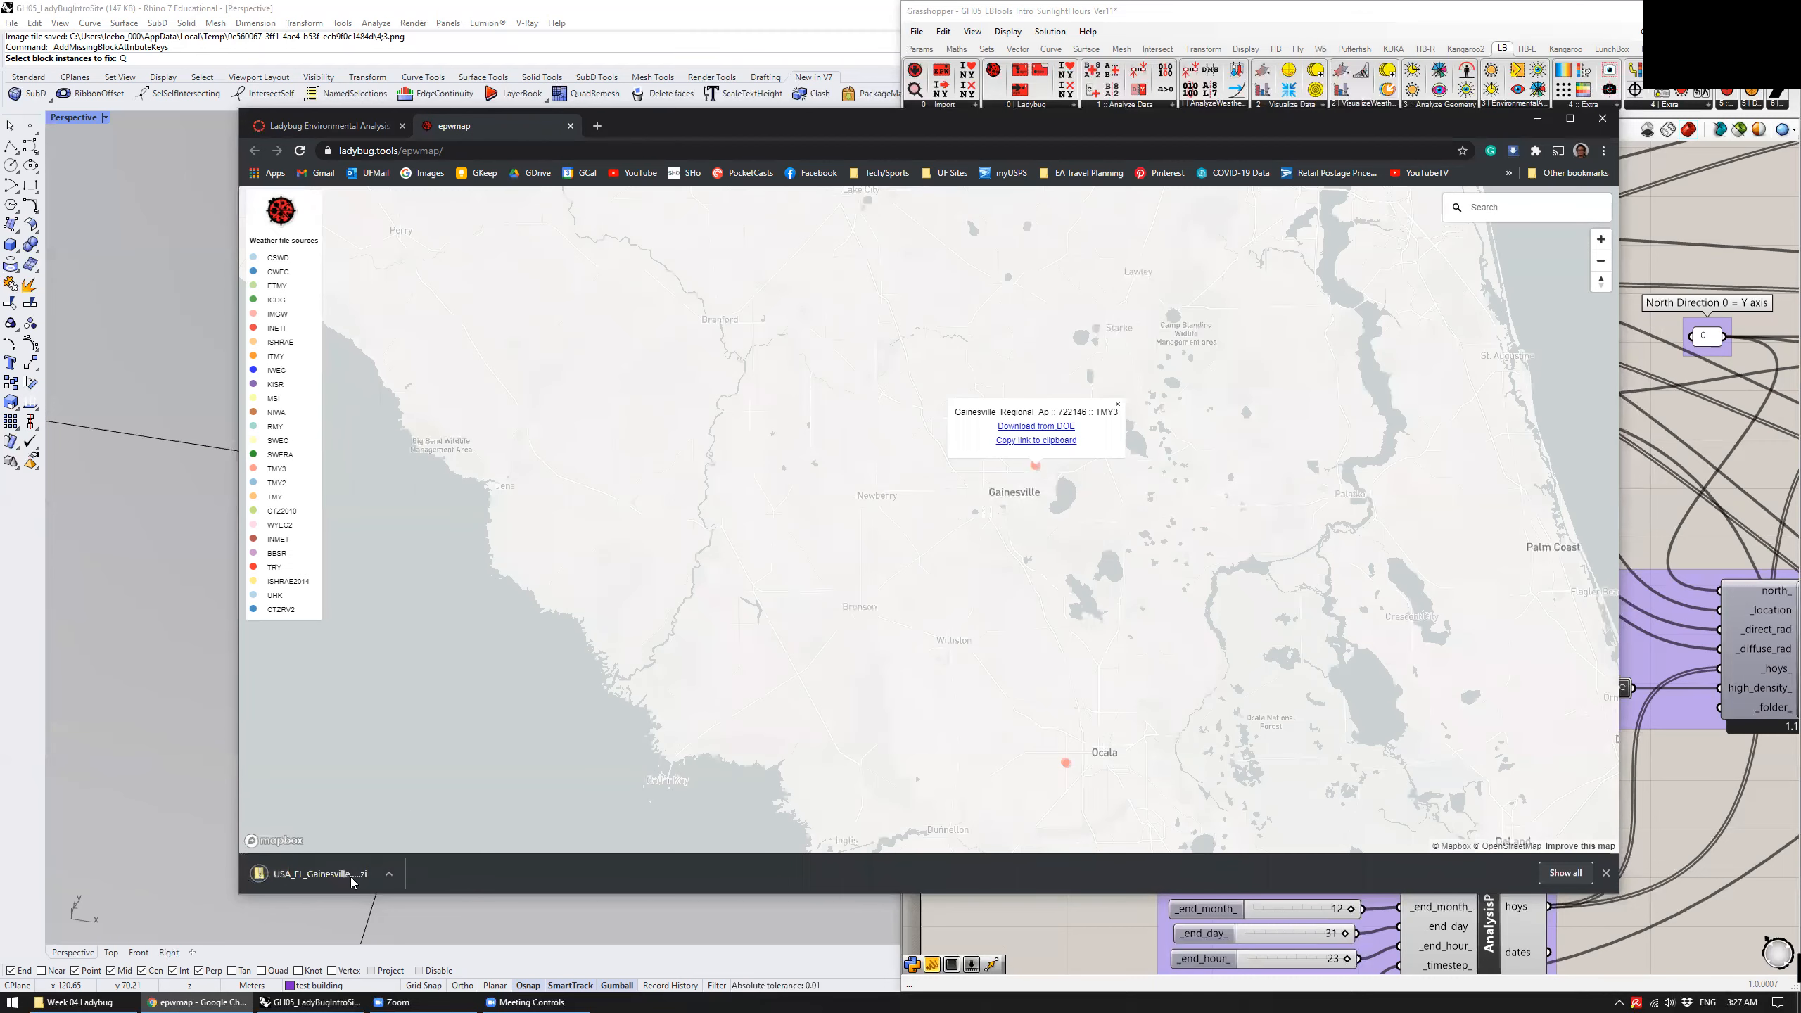
Show the downloaded Gainesville zip in its folder, open it to examine the DDY, EPW and STAT files, and close it
click(389, 874)
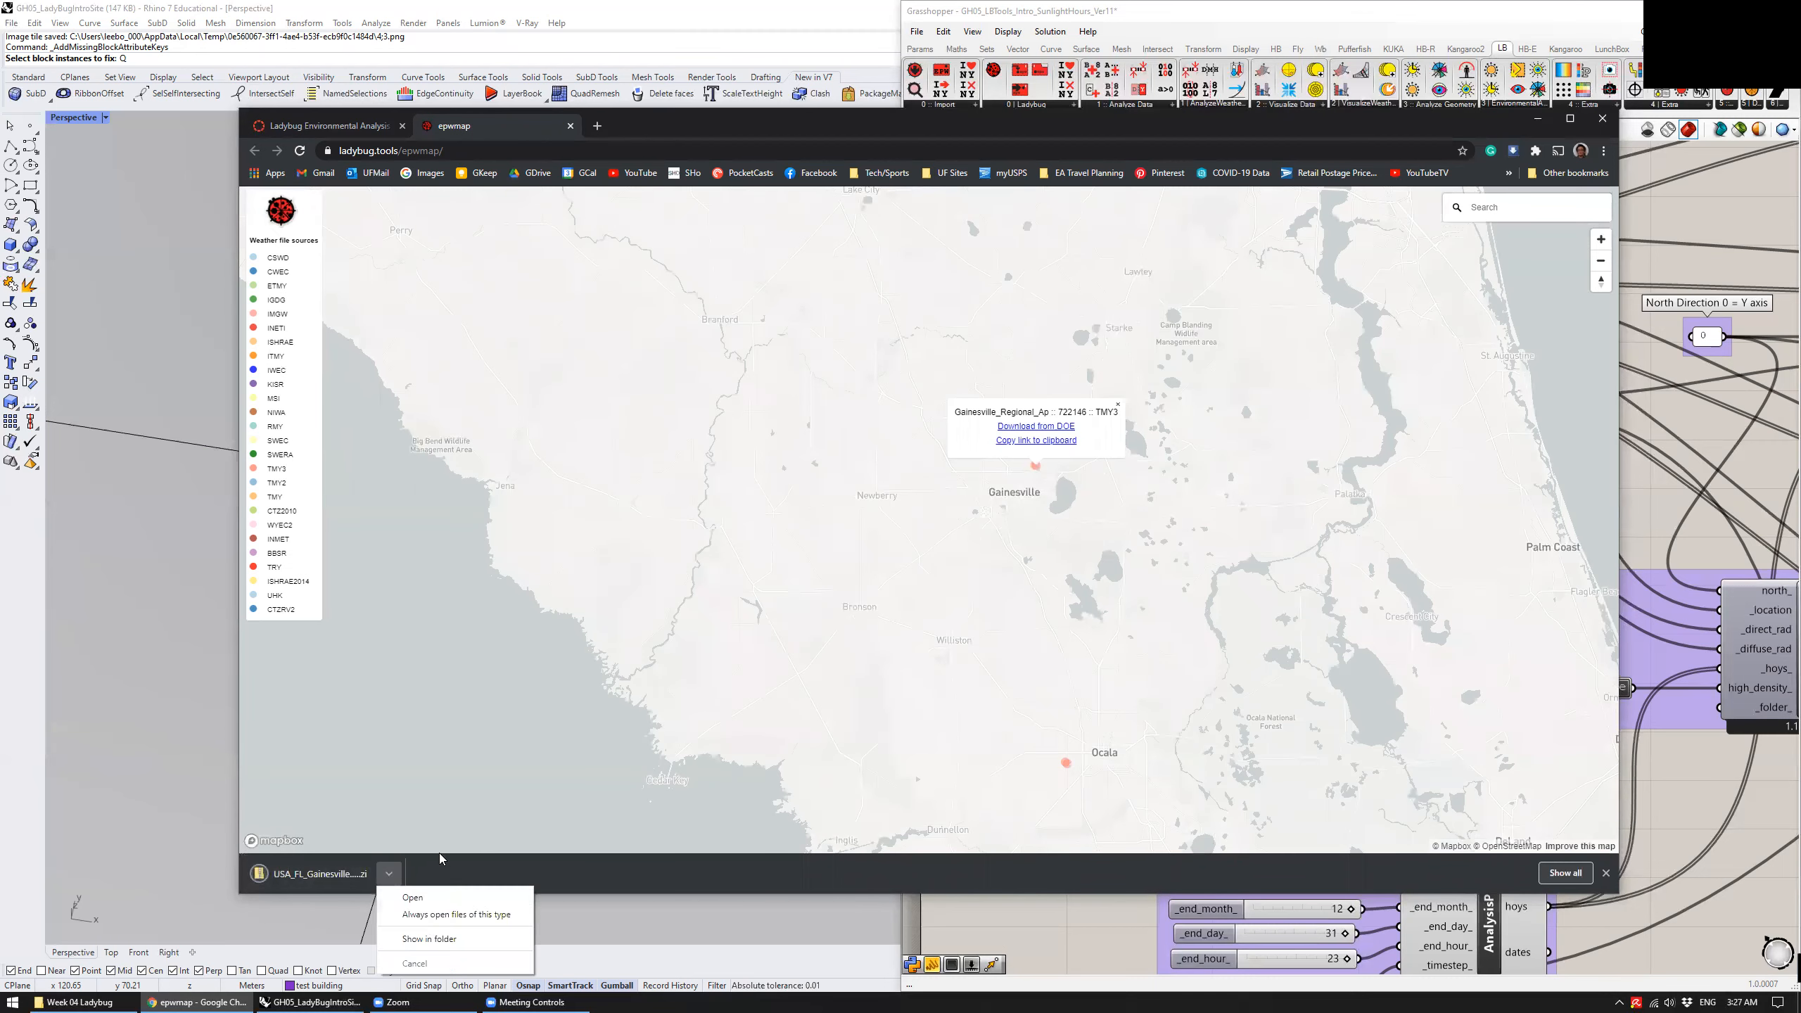
click(429, 939)
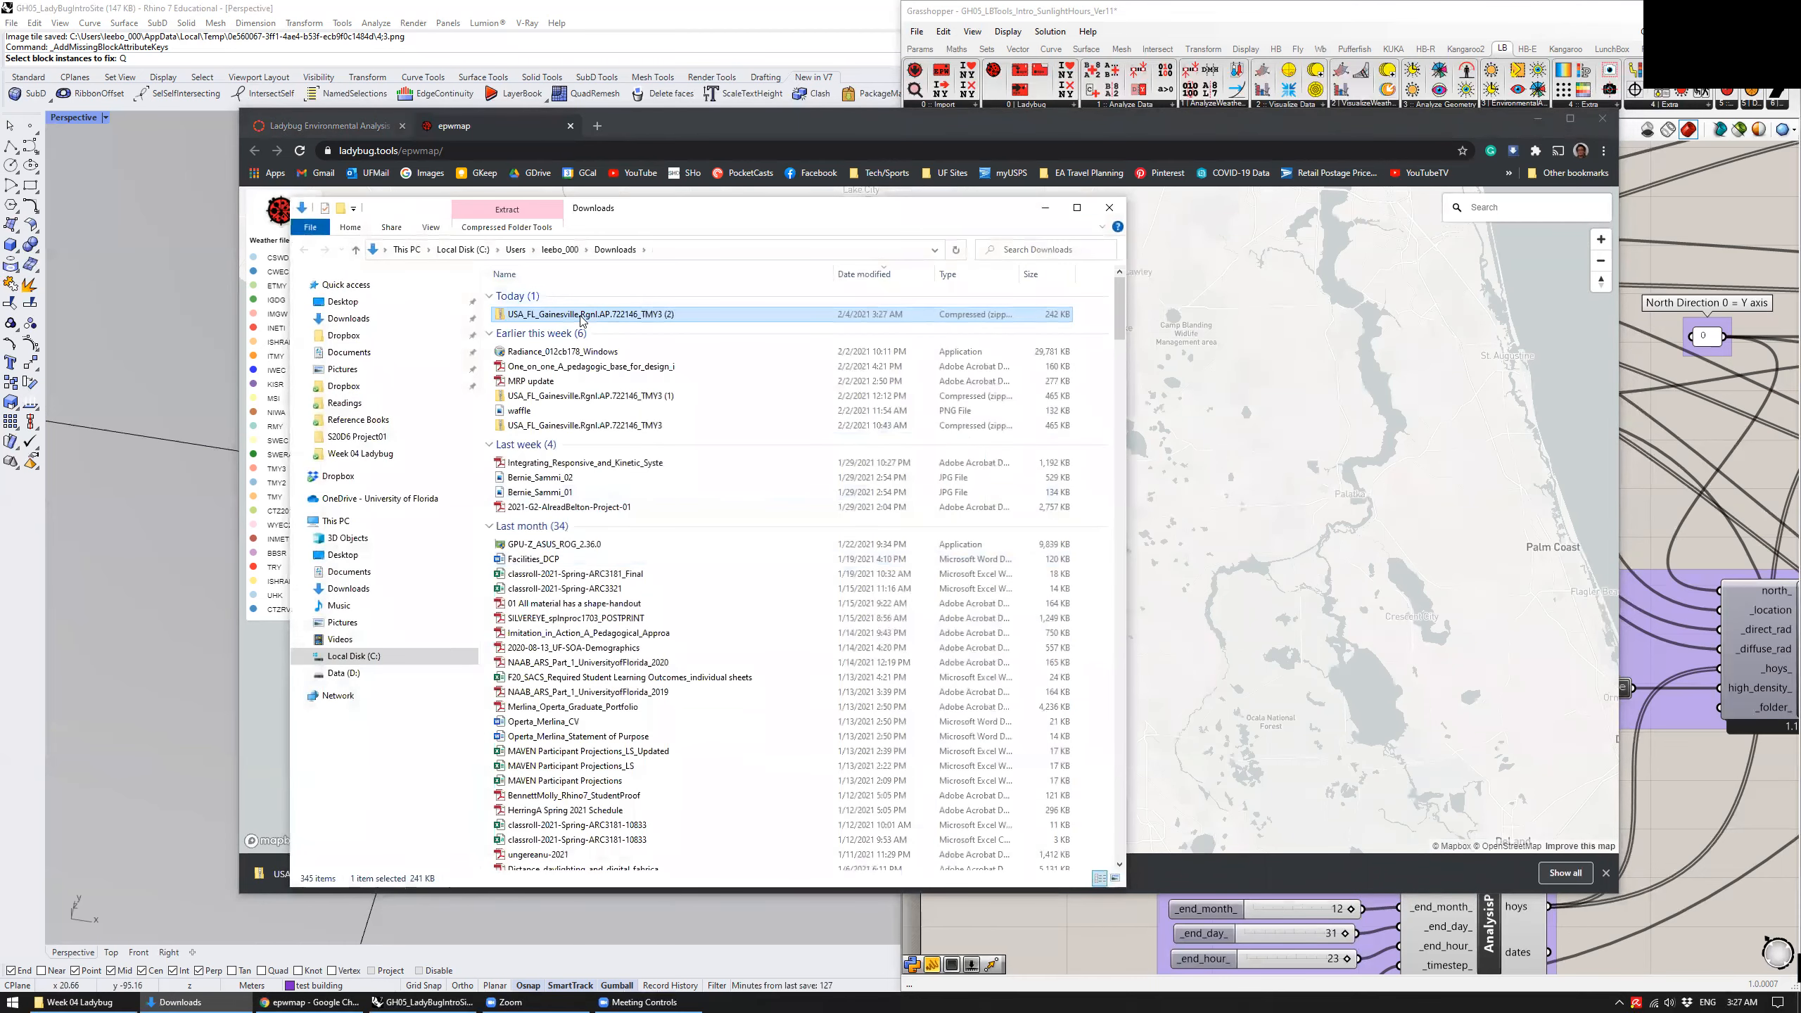
double_click(582, 313)
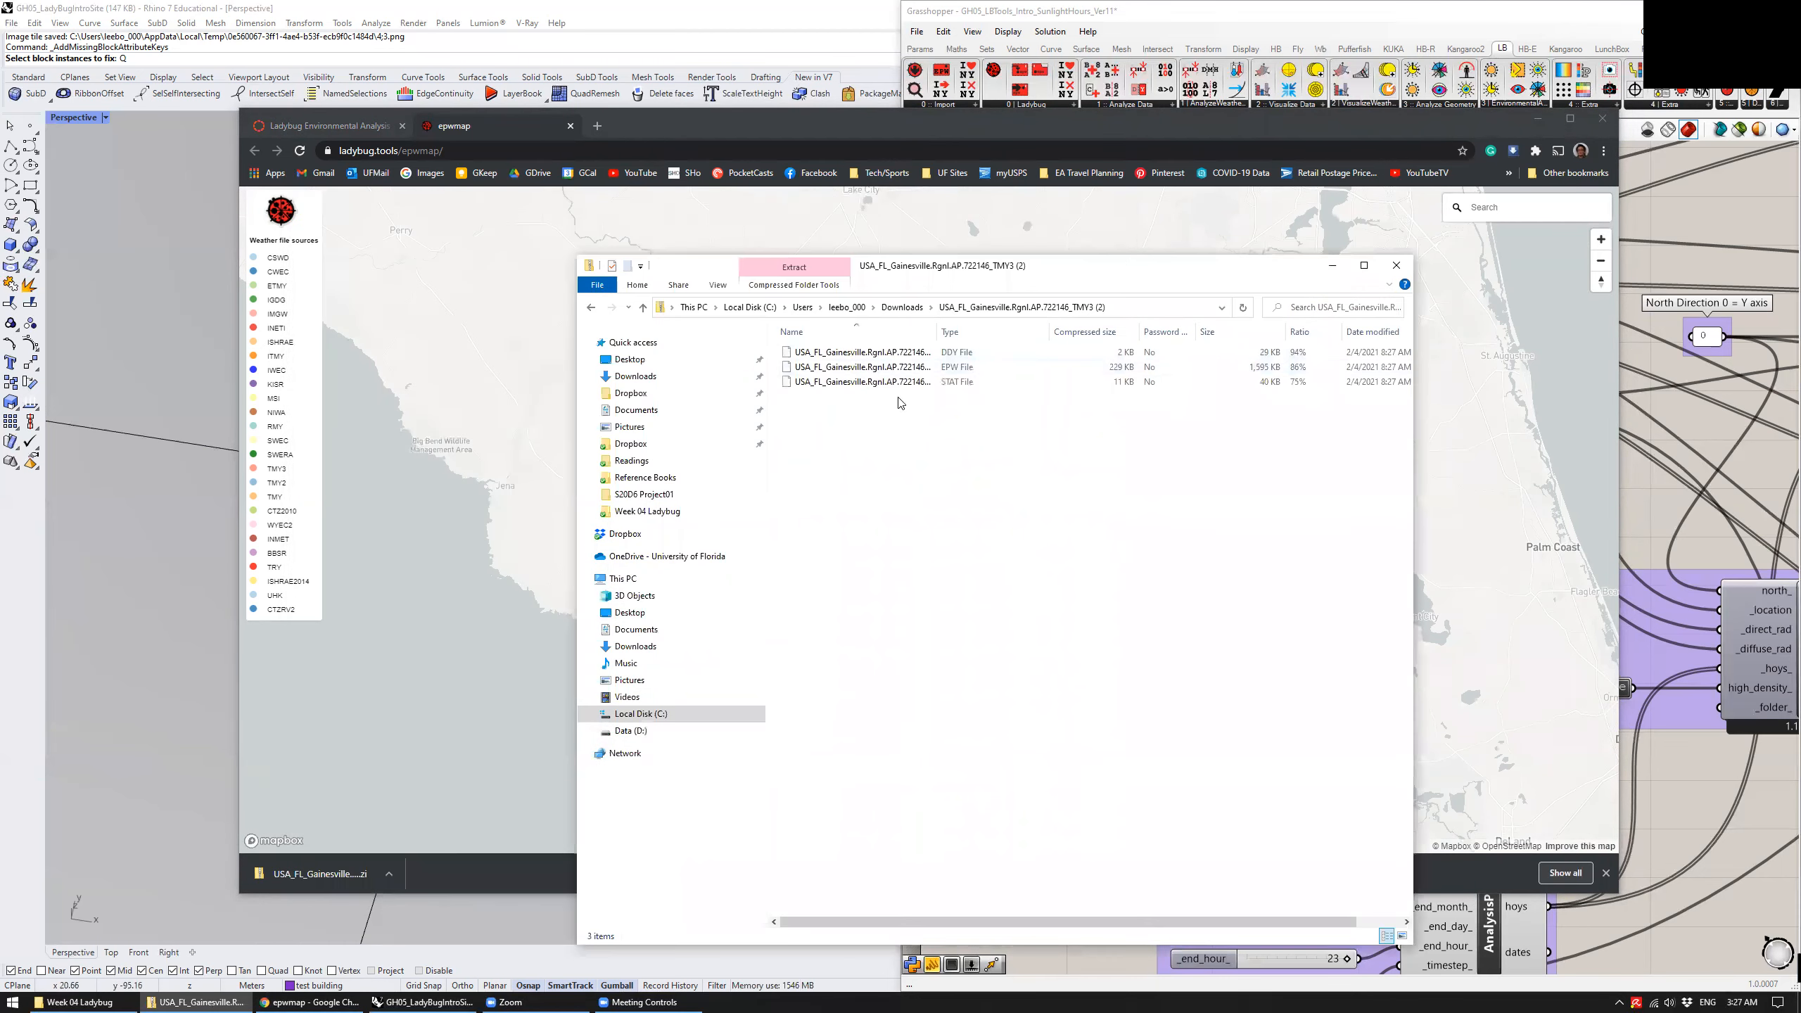
drag(941, 331, 1028, 331)
click(971, 366)
click(969, 385)
click(992, 354)
click(969, 418)
click(979, 370)
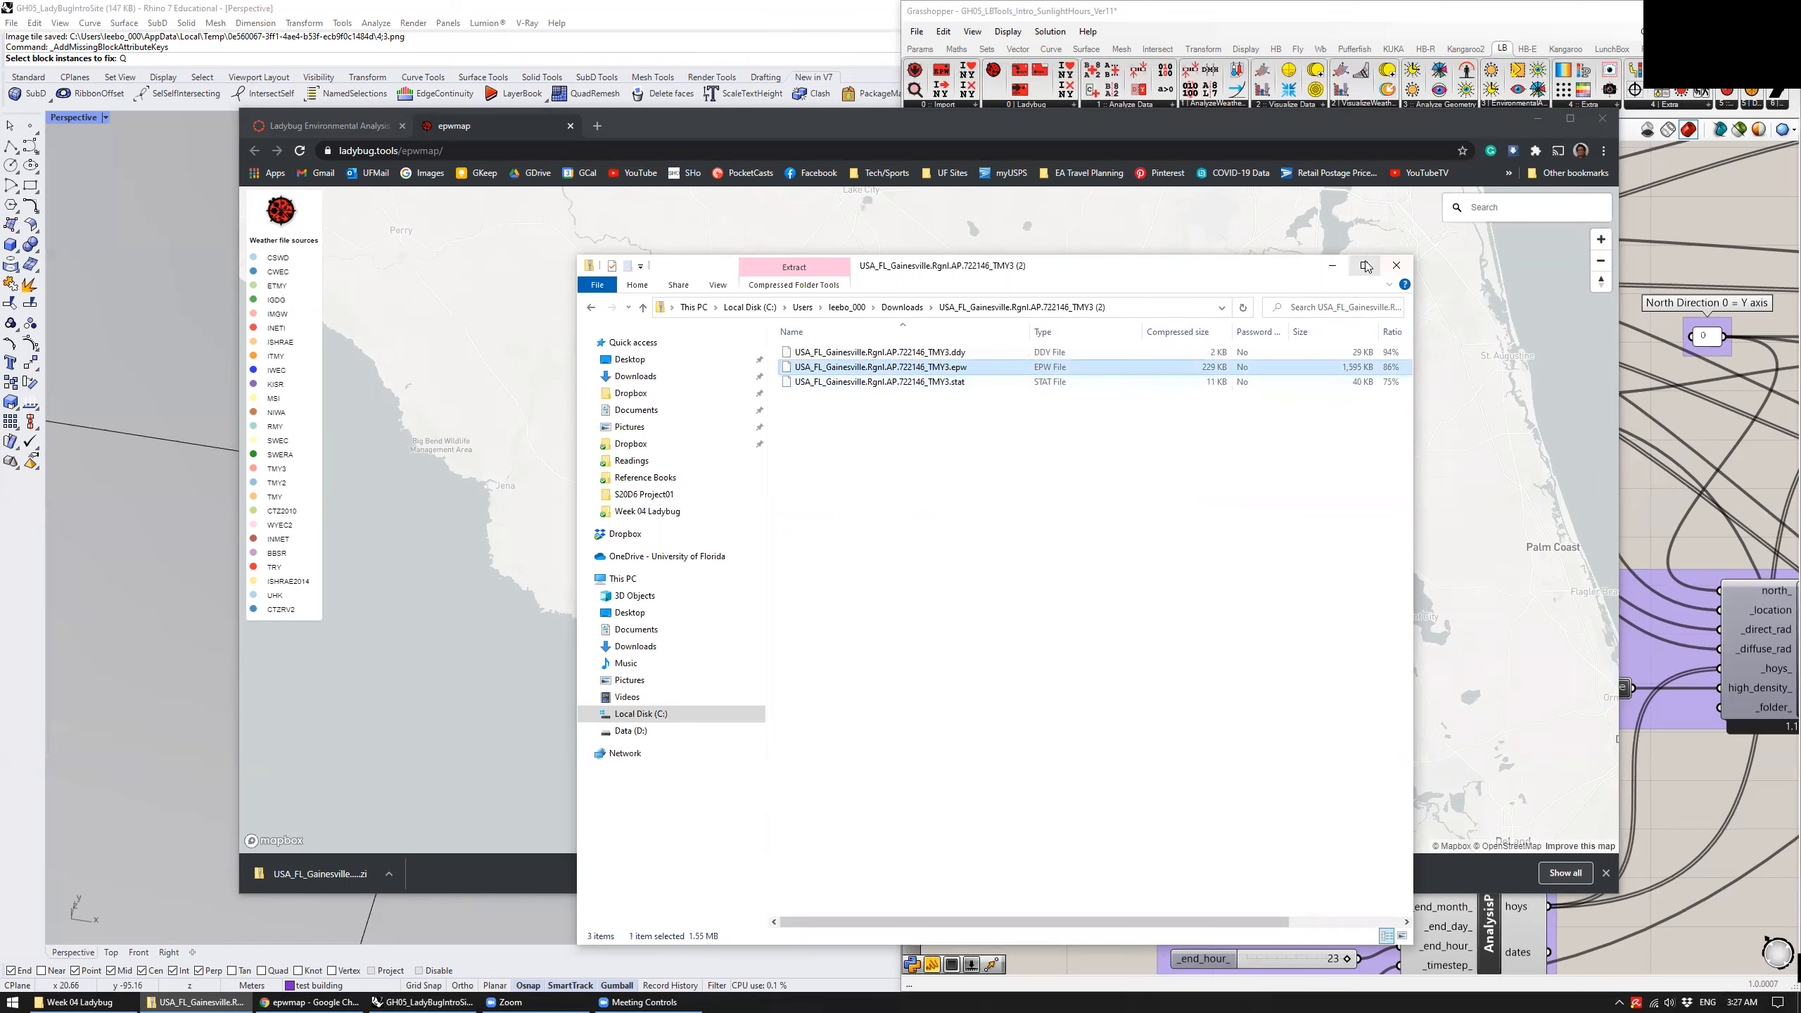
click(1396, 265)
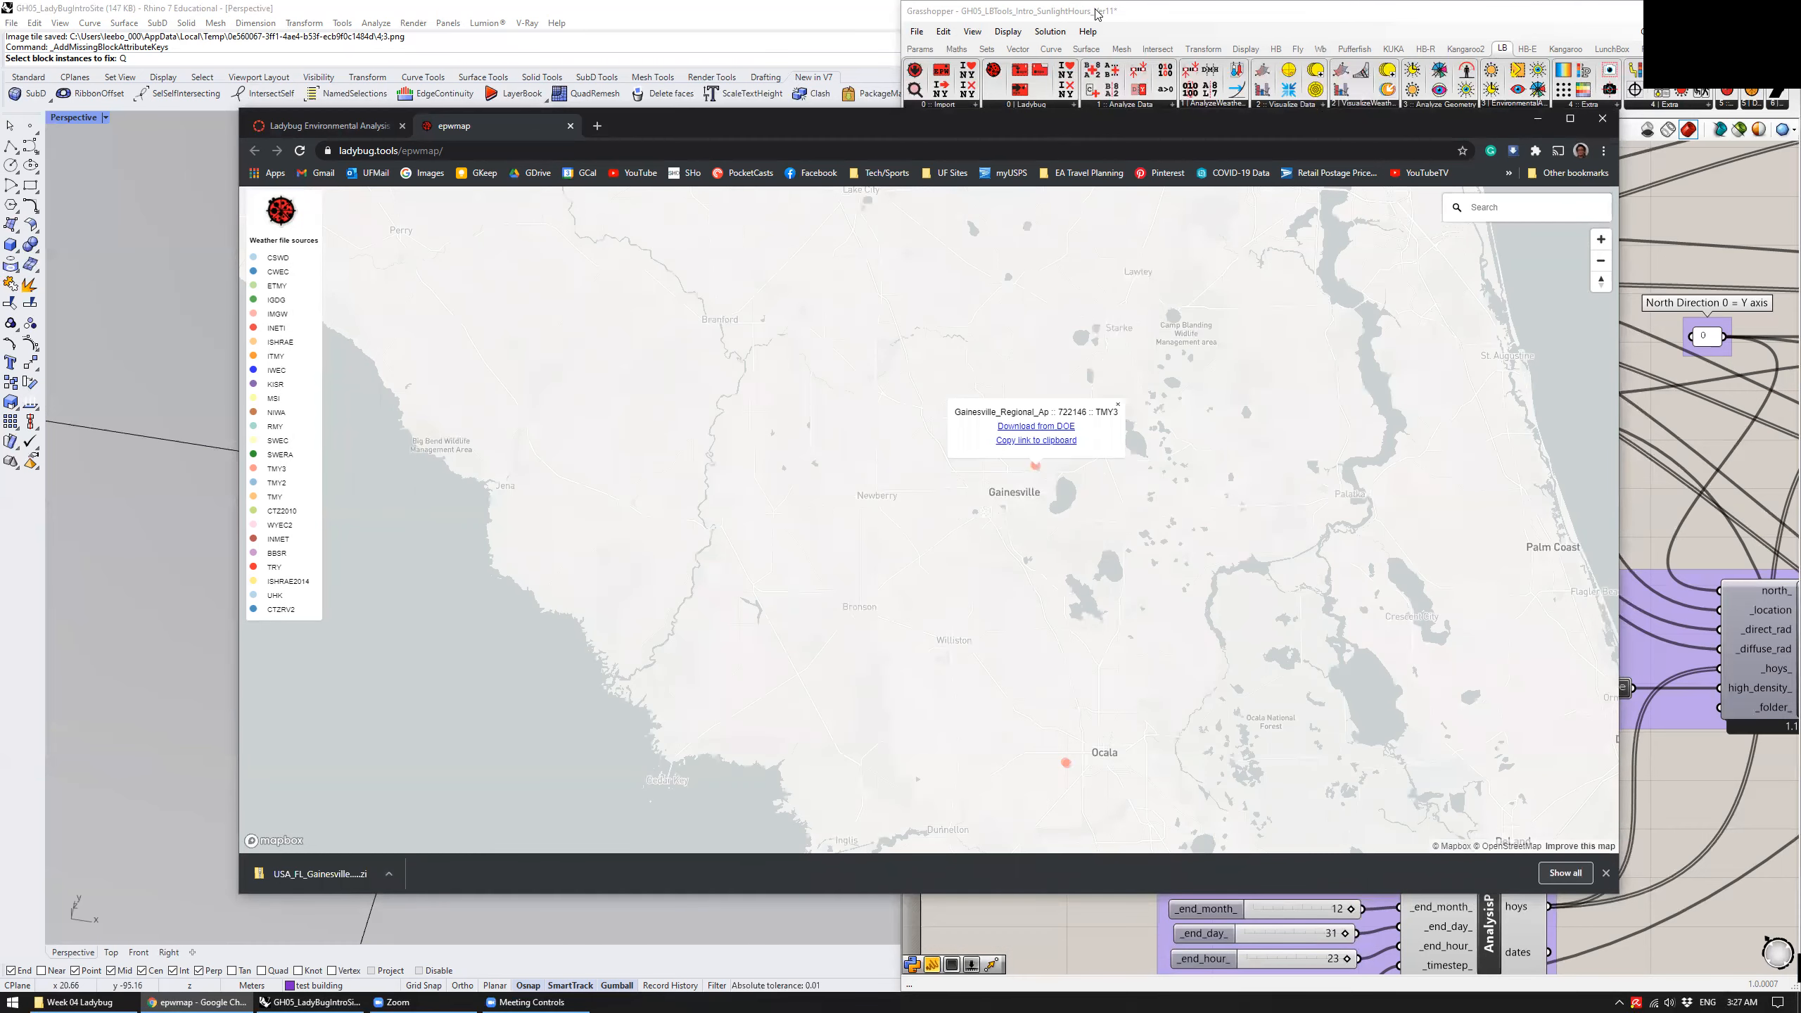
Return to Grasshopper, check the existing EPW File Path parameter, and place a new File Path parameter below it
click(1098, 14)
click(1037, 558)
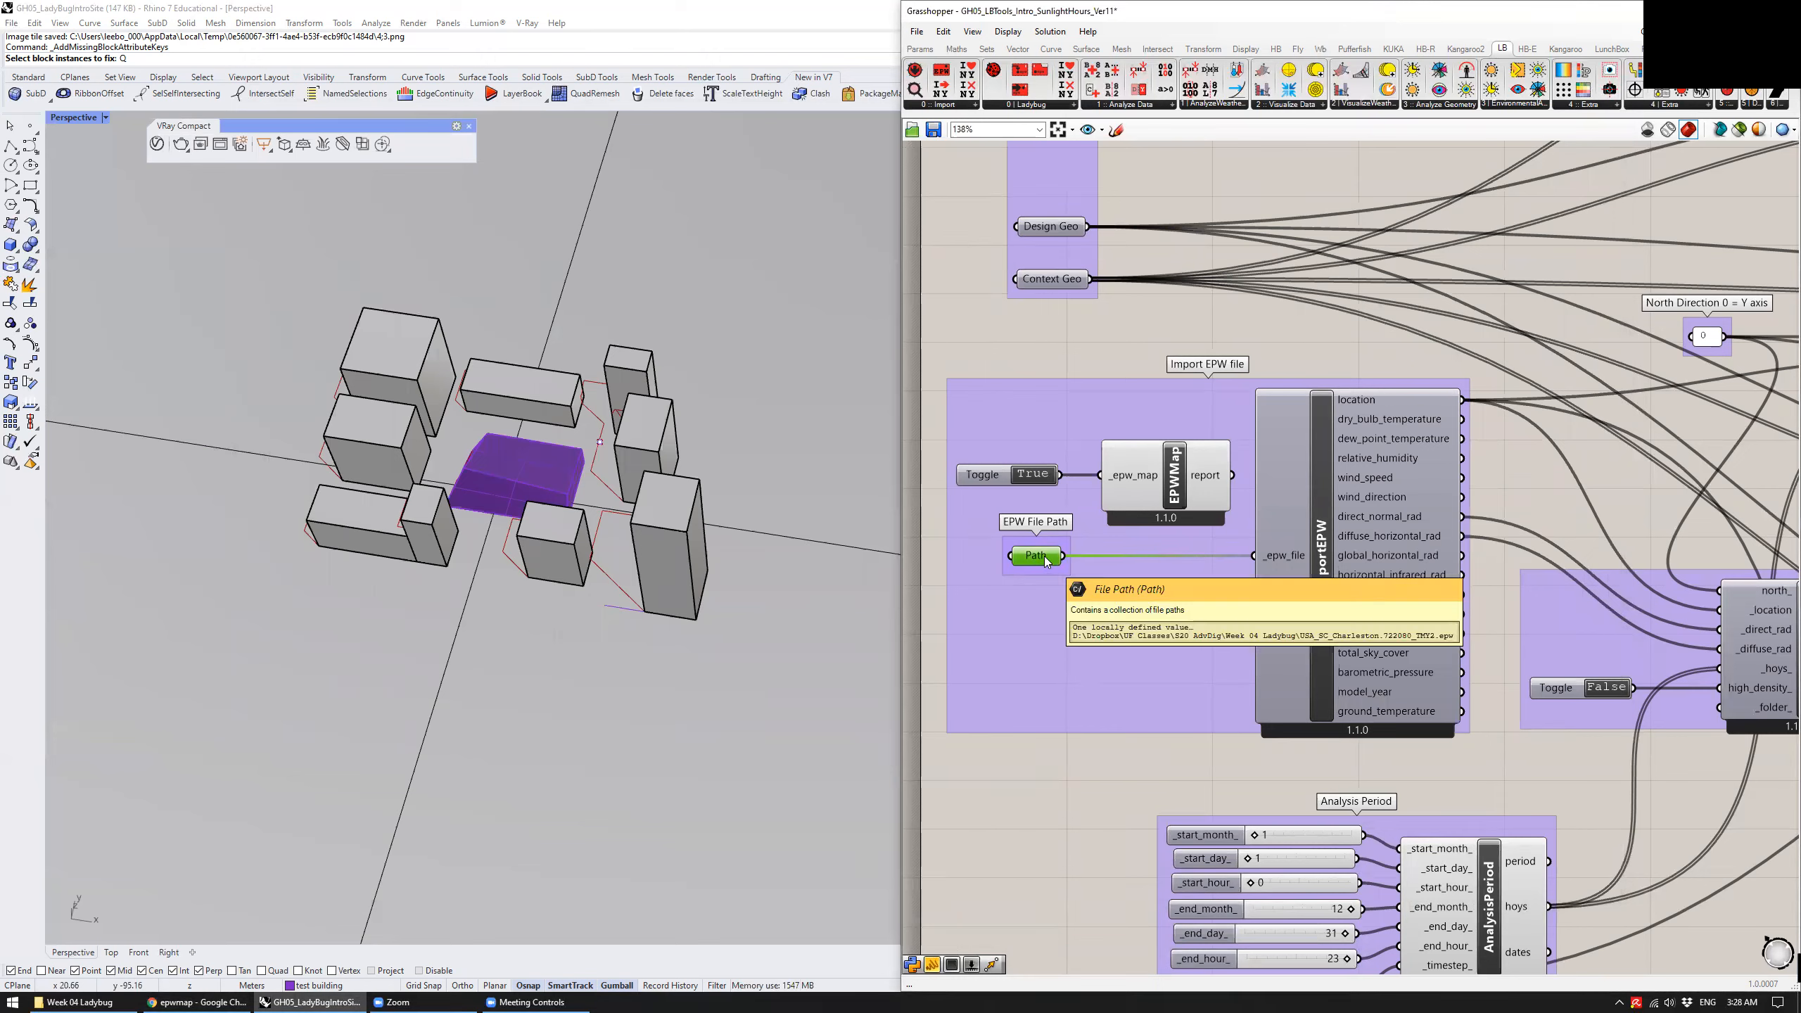
click(921, 49)
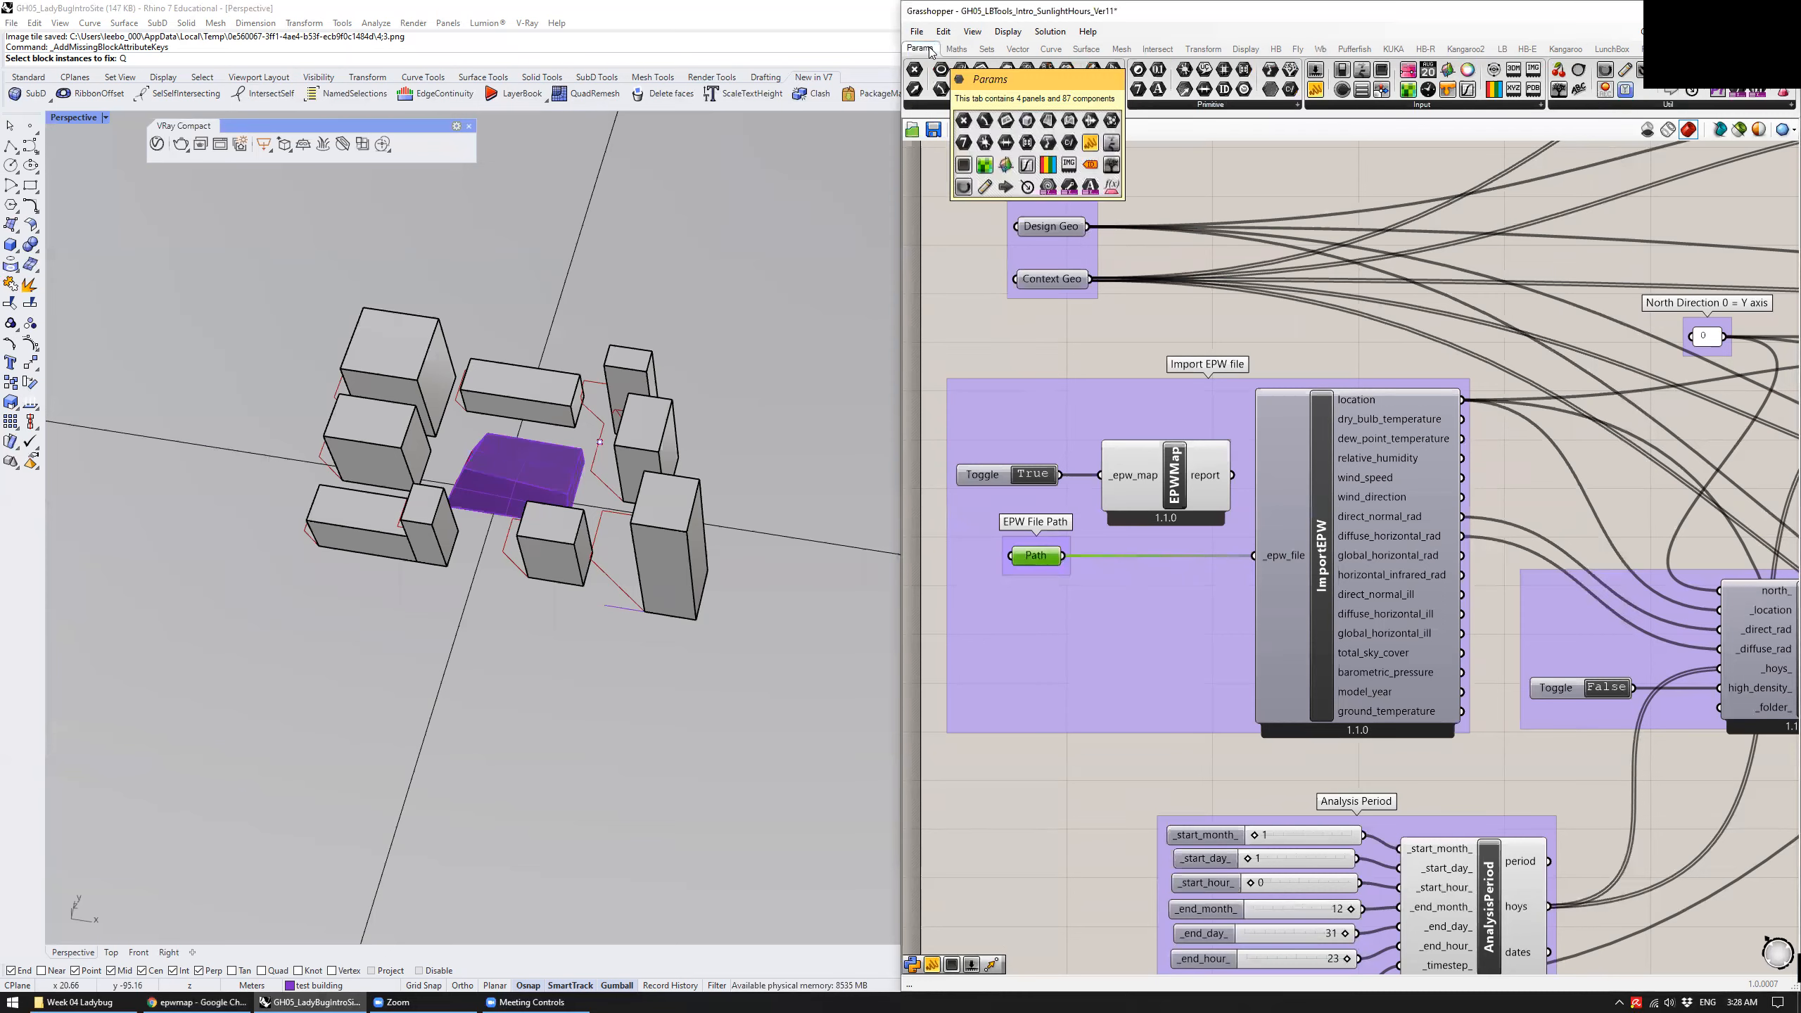
click(1212, 106)
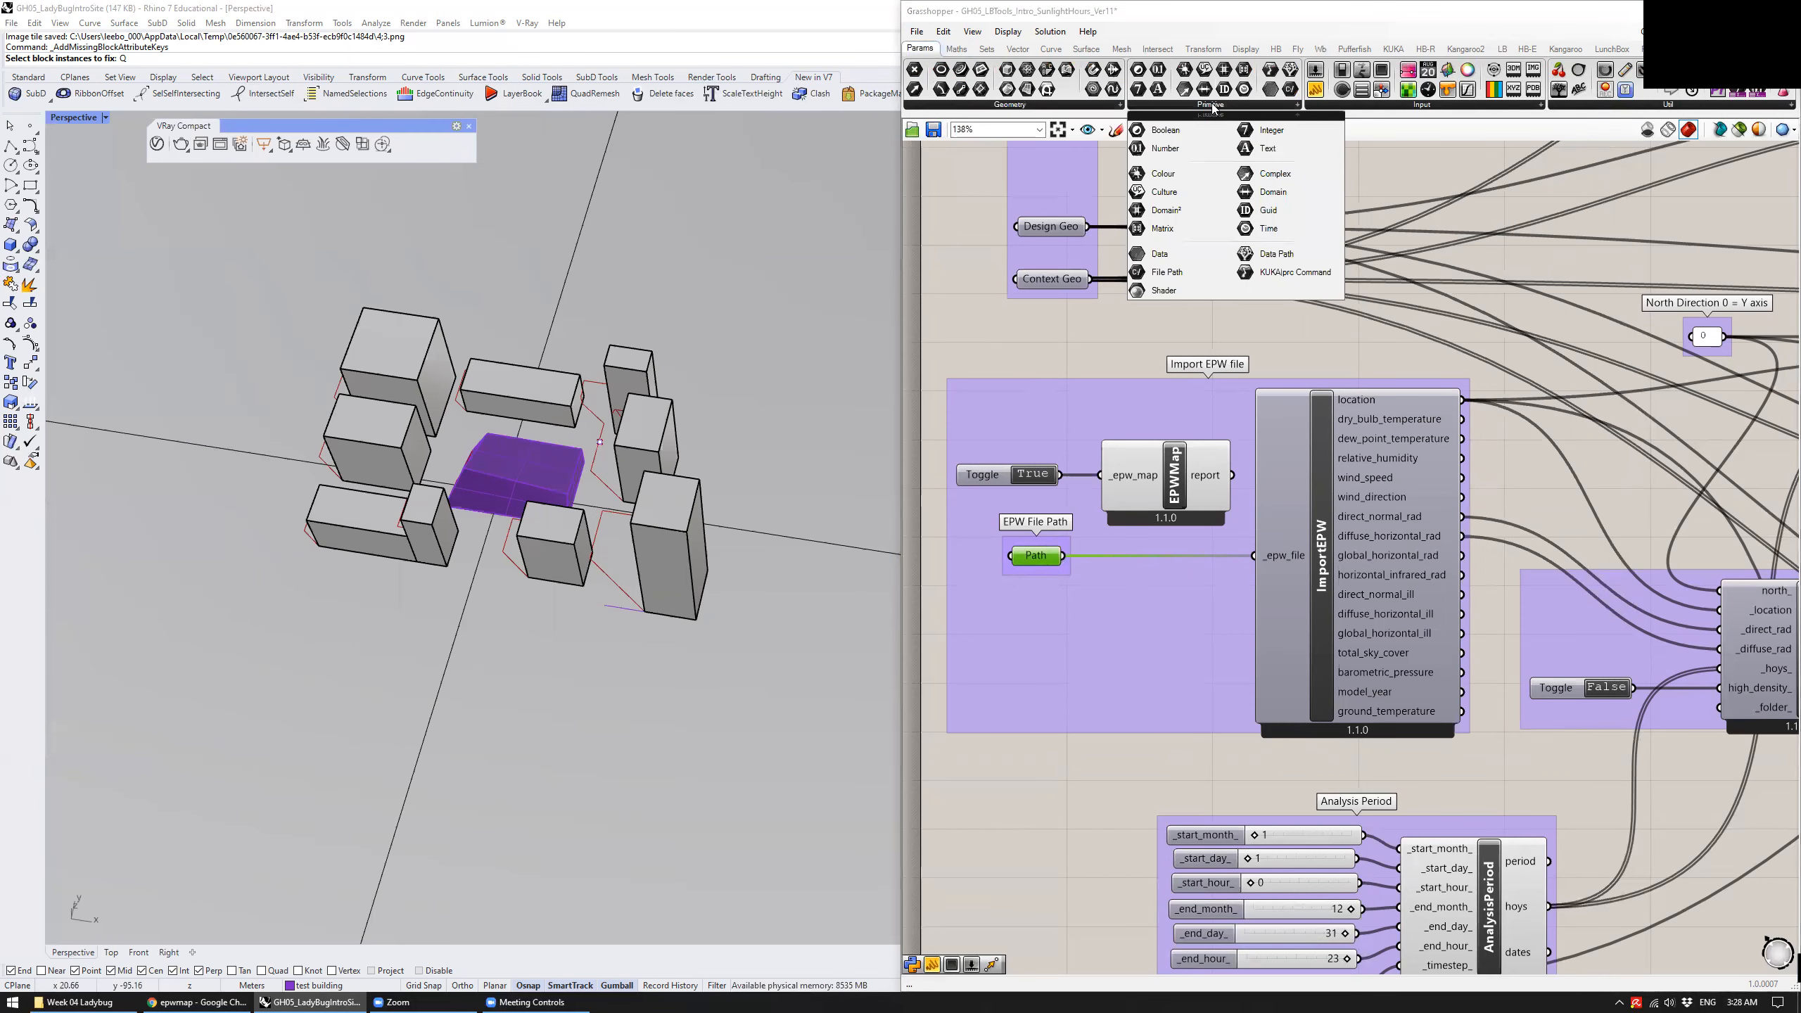
drag(1167, 271, 1025, 608)
scroll(1003, 724, up, 3)
drag(1085, 544, 1145, 552)
Assign the existing USA_SC_Charleston.722080_TMY2.epw file to the new File Path parameter and delete that duplicate parameter
right_click(1143, 557)
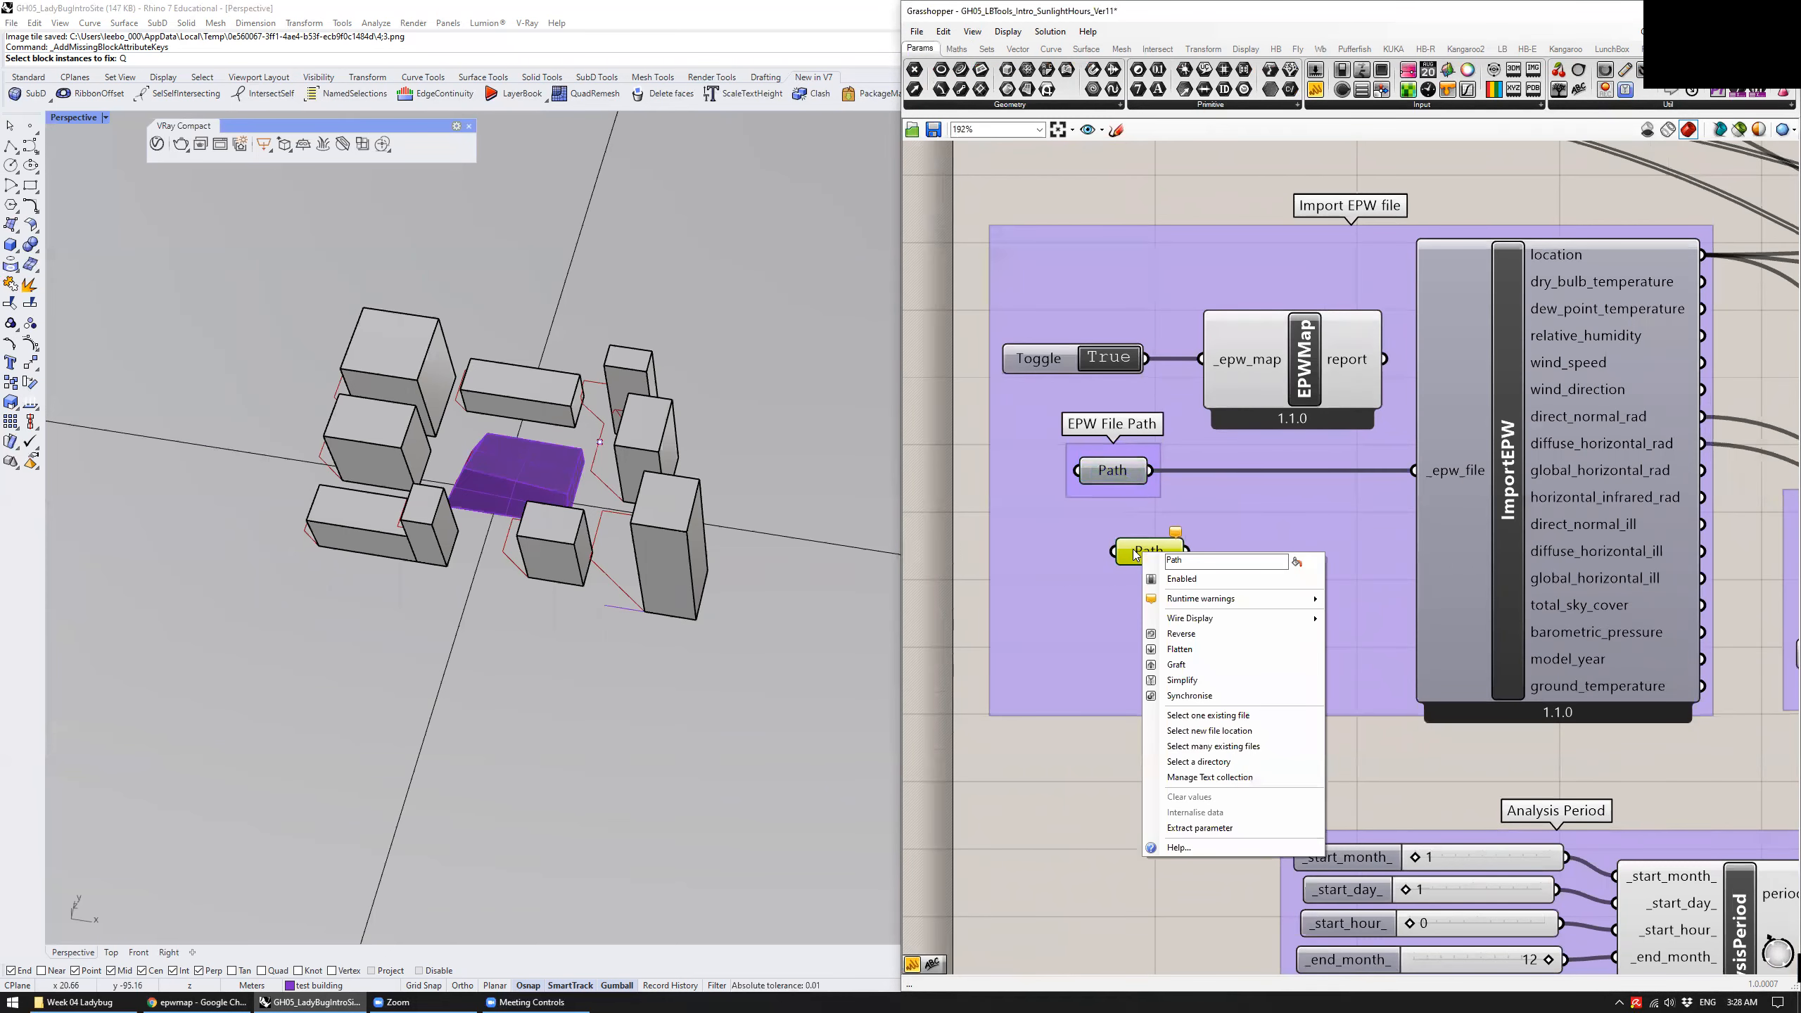
click(1257, 717)
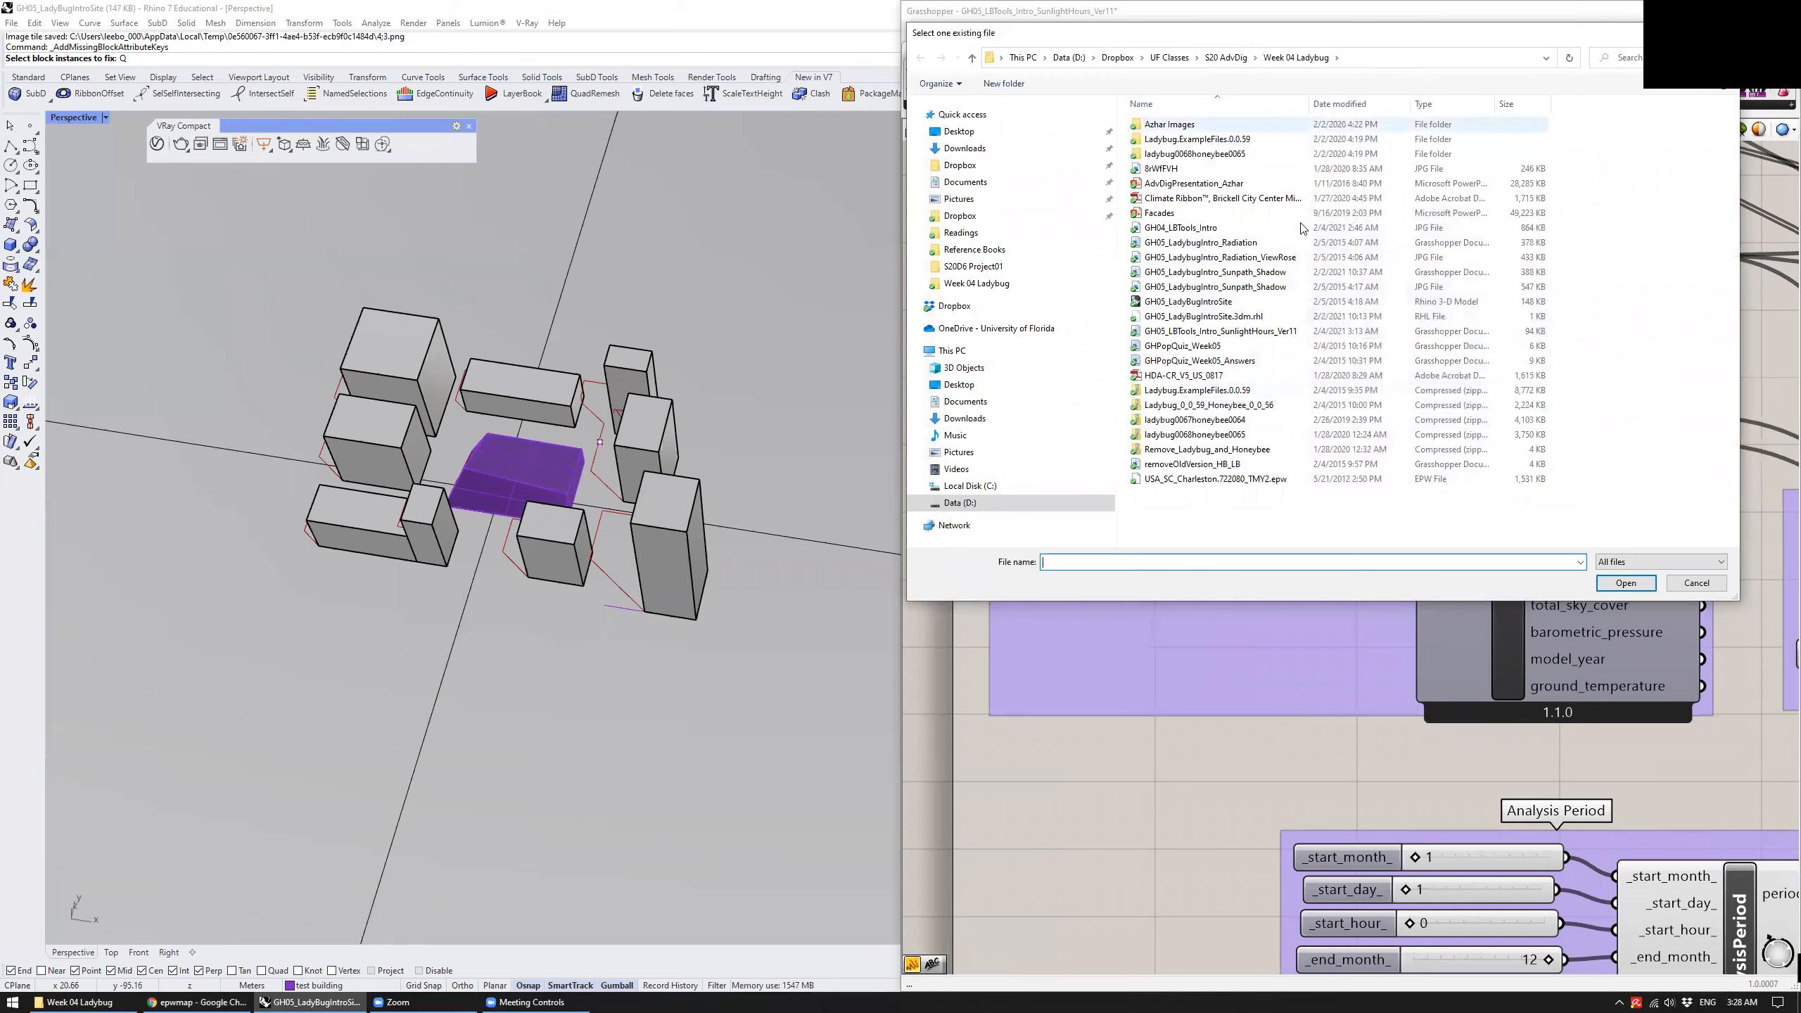
drag(1226, 33, 1142, 63)
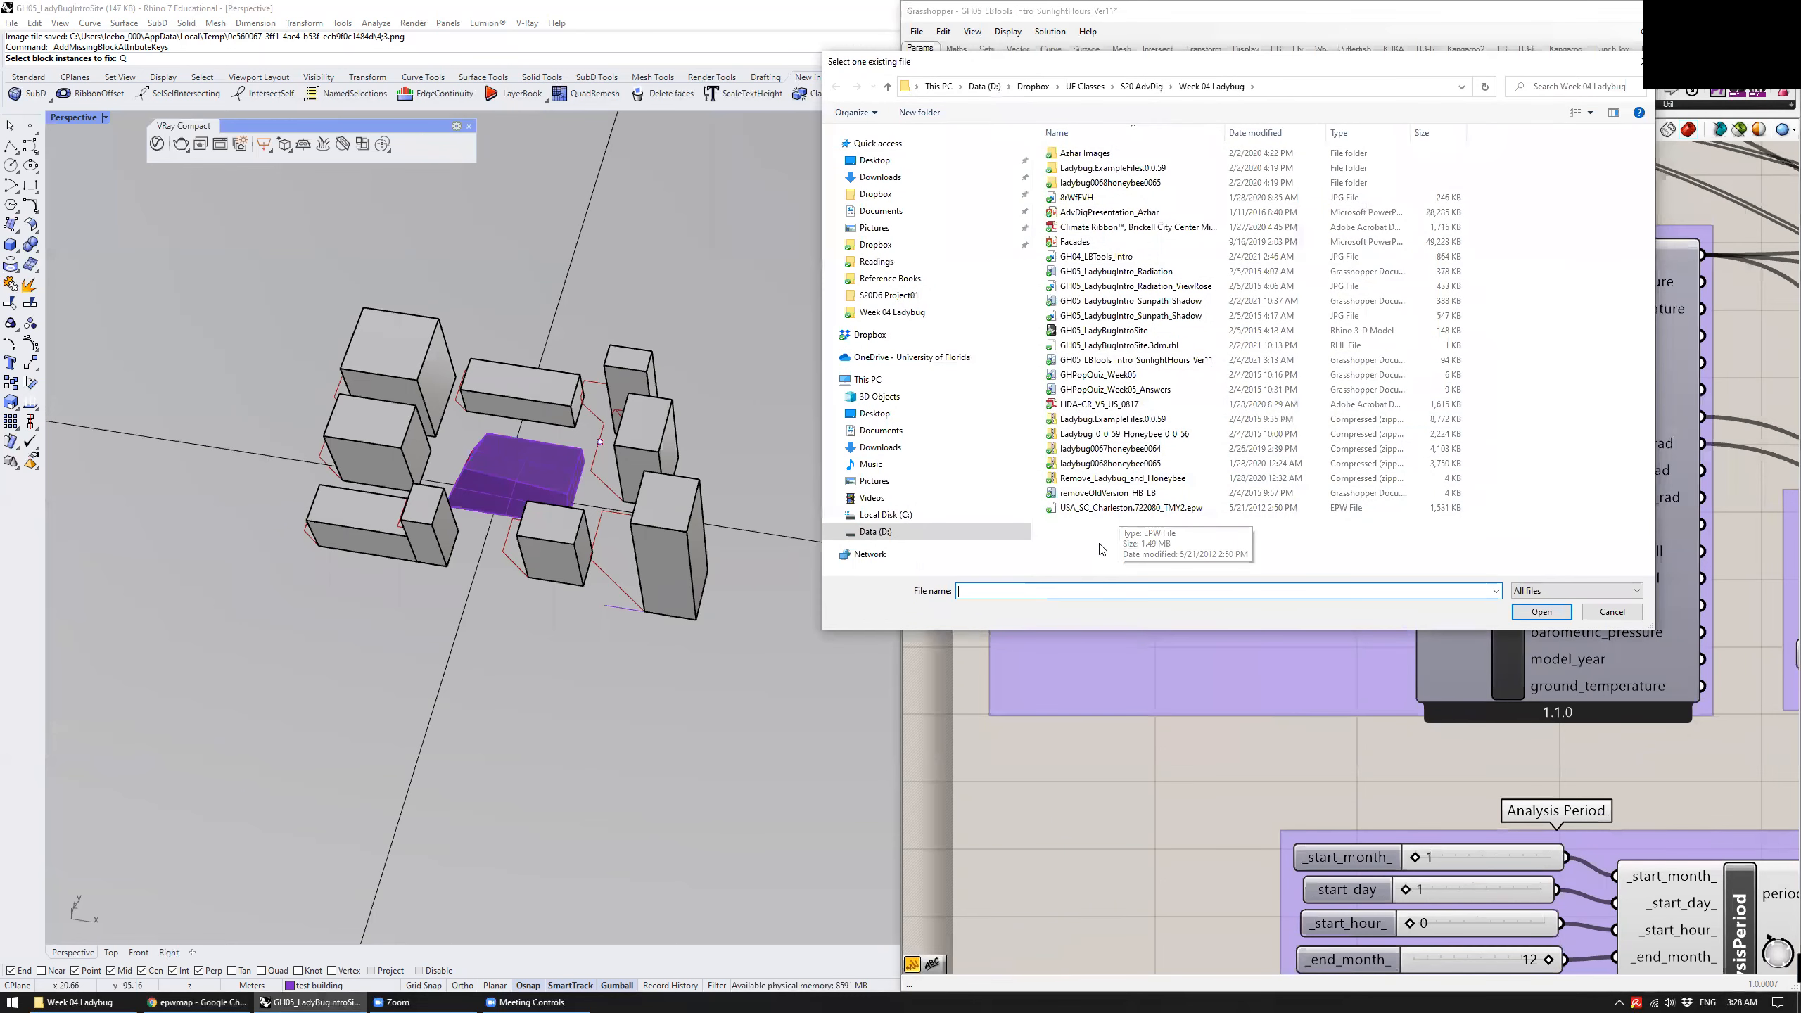
click(1120, 508)
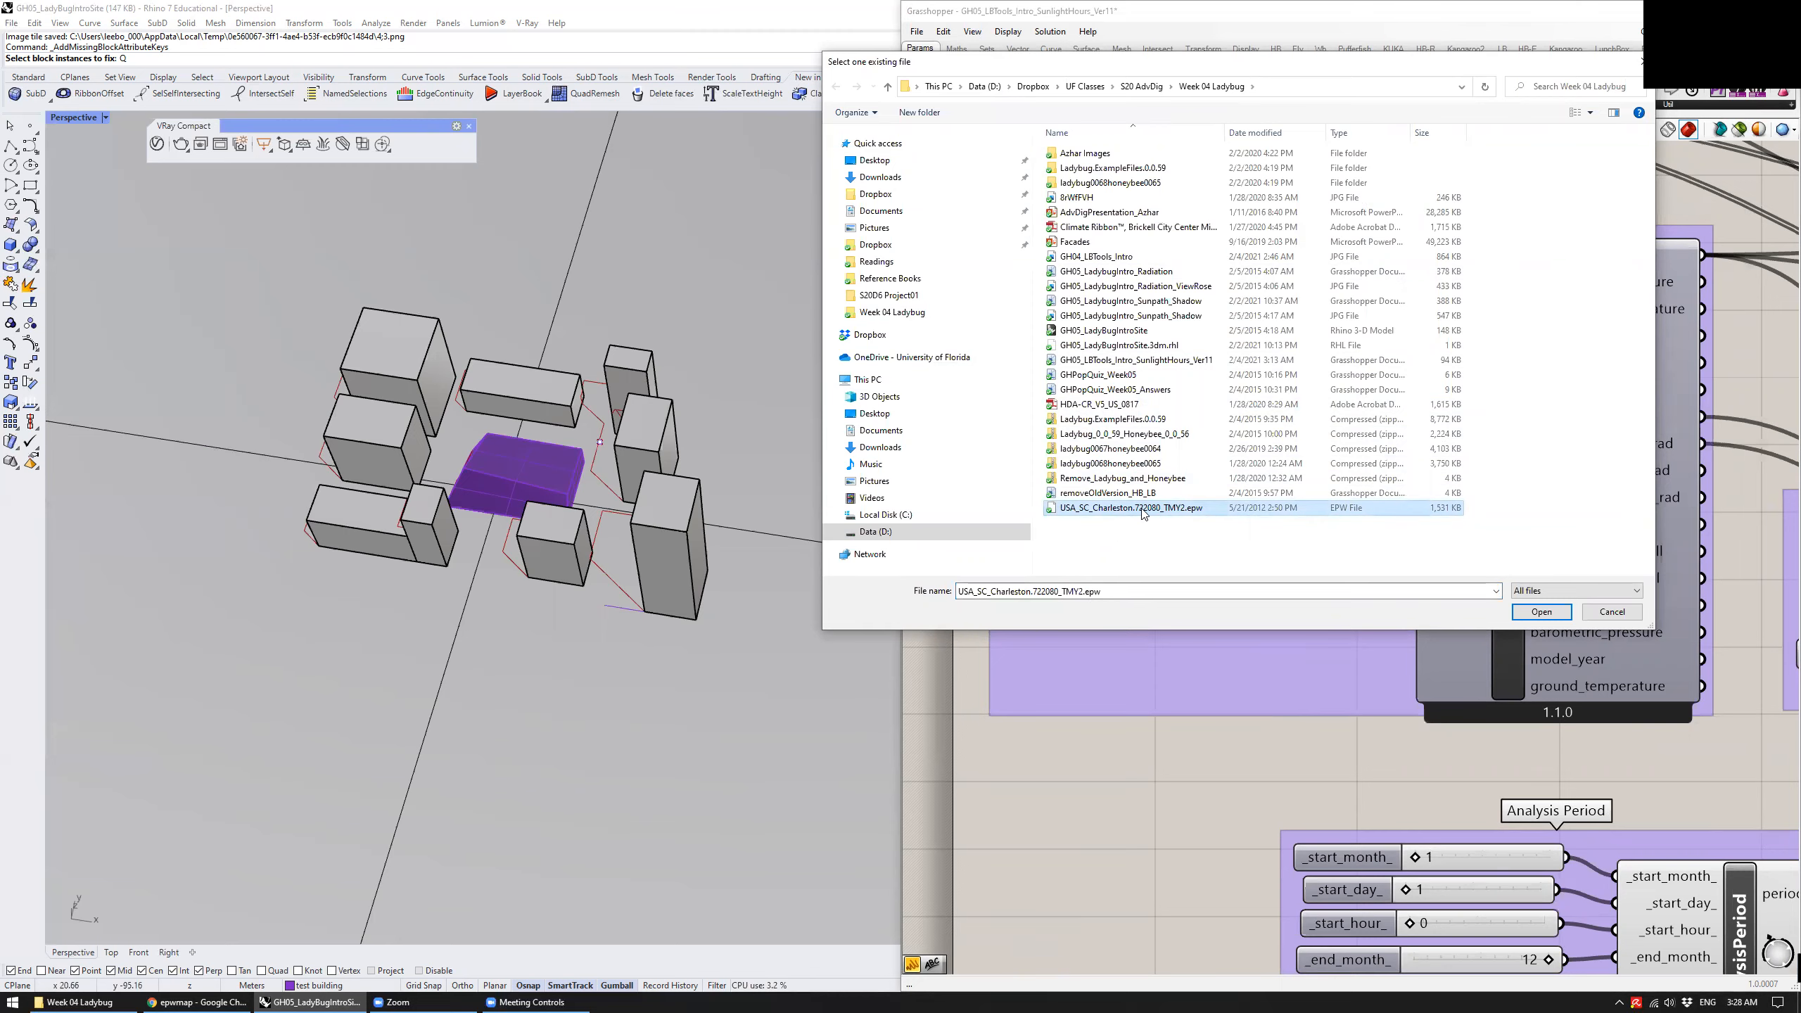
double_click(1110, 508)
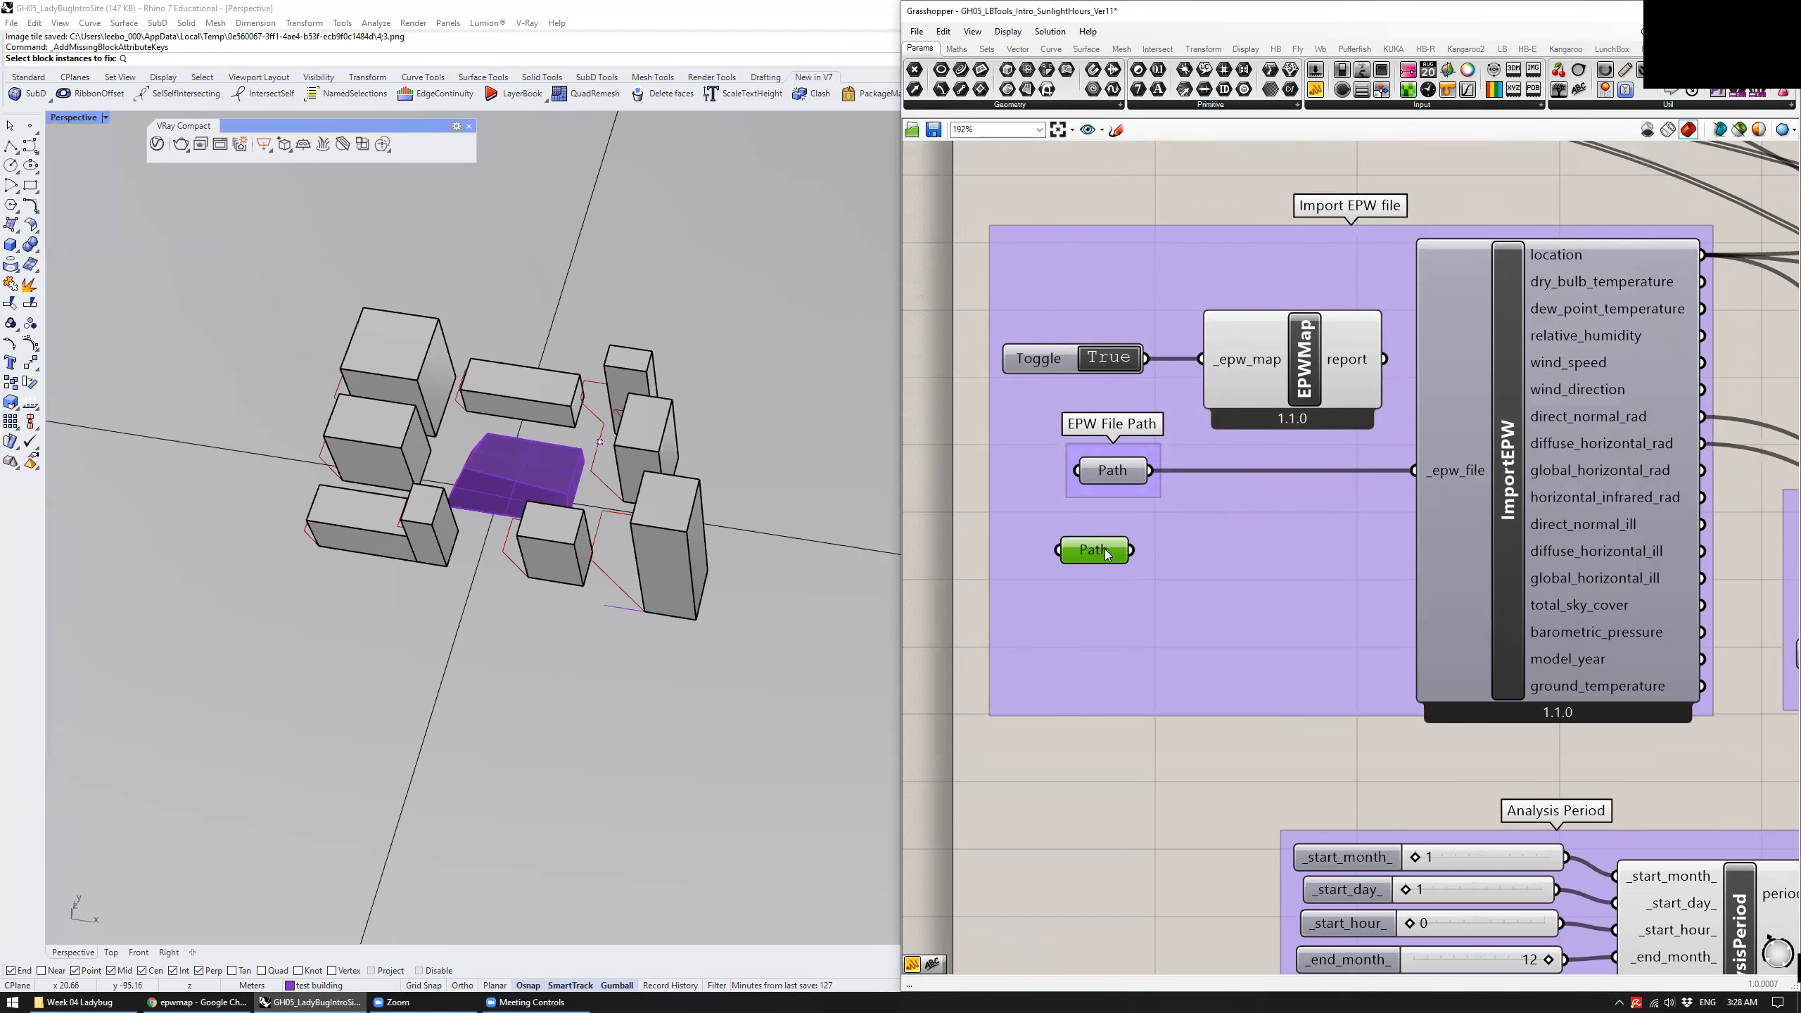
key(Delete)
Locate LB Import EPW among the Ladybug import components, place a demonstration copy beside ImportEPW, and delete it
right_drag(1221, 558, 1038, 551)
scroll(1038, 551, down, 1)
click(1248, 445)
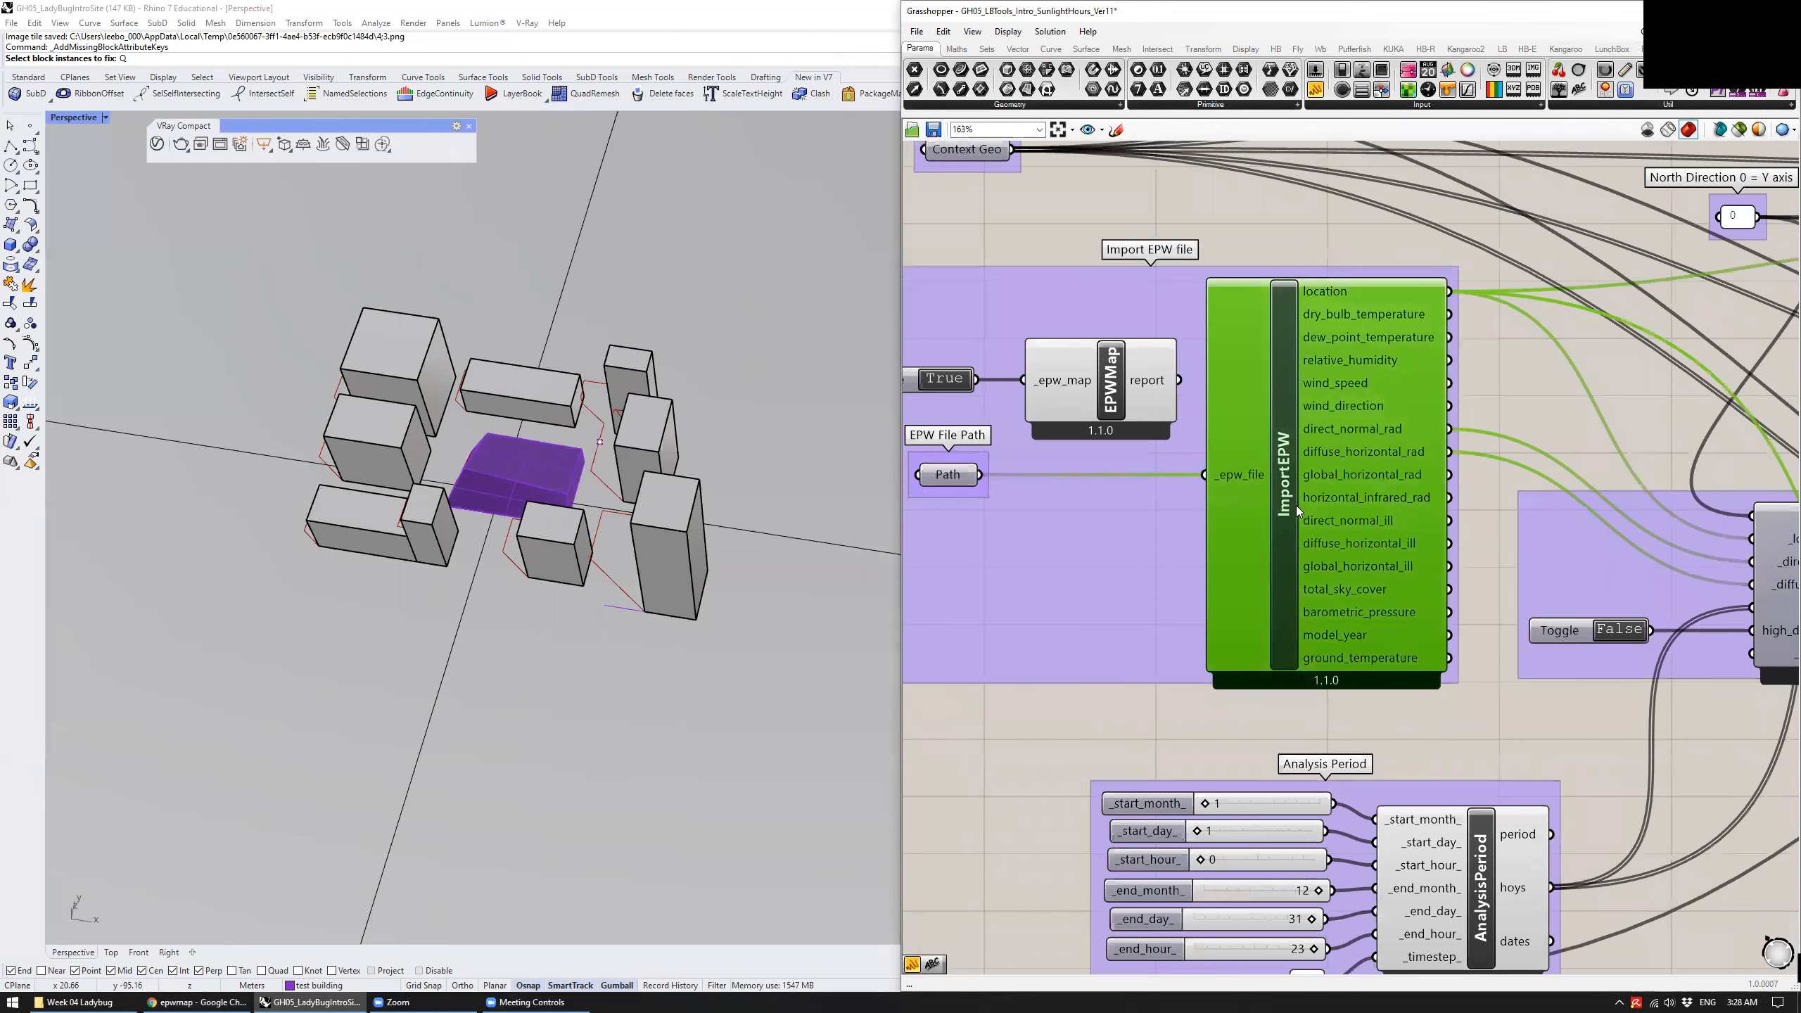
click(1021, 105)
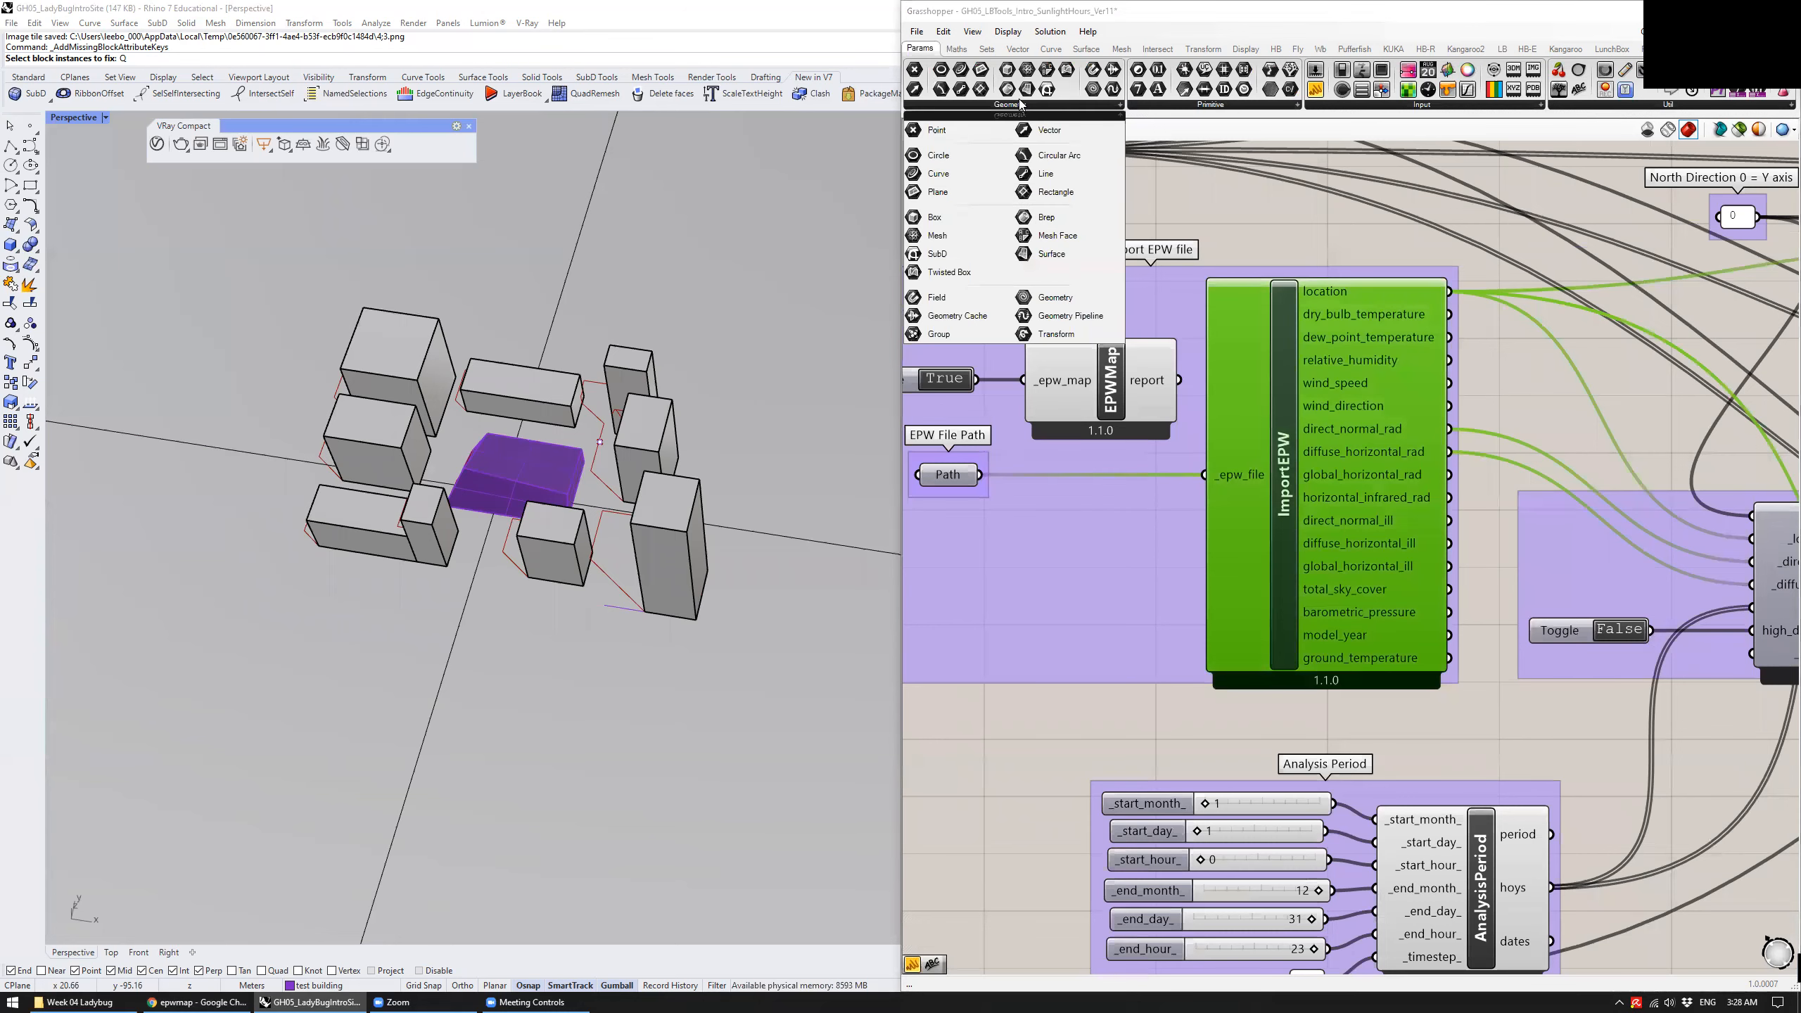
click(1502, 49)
click(947, 104)
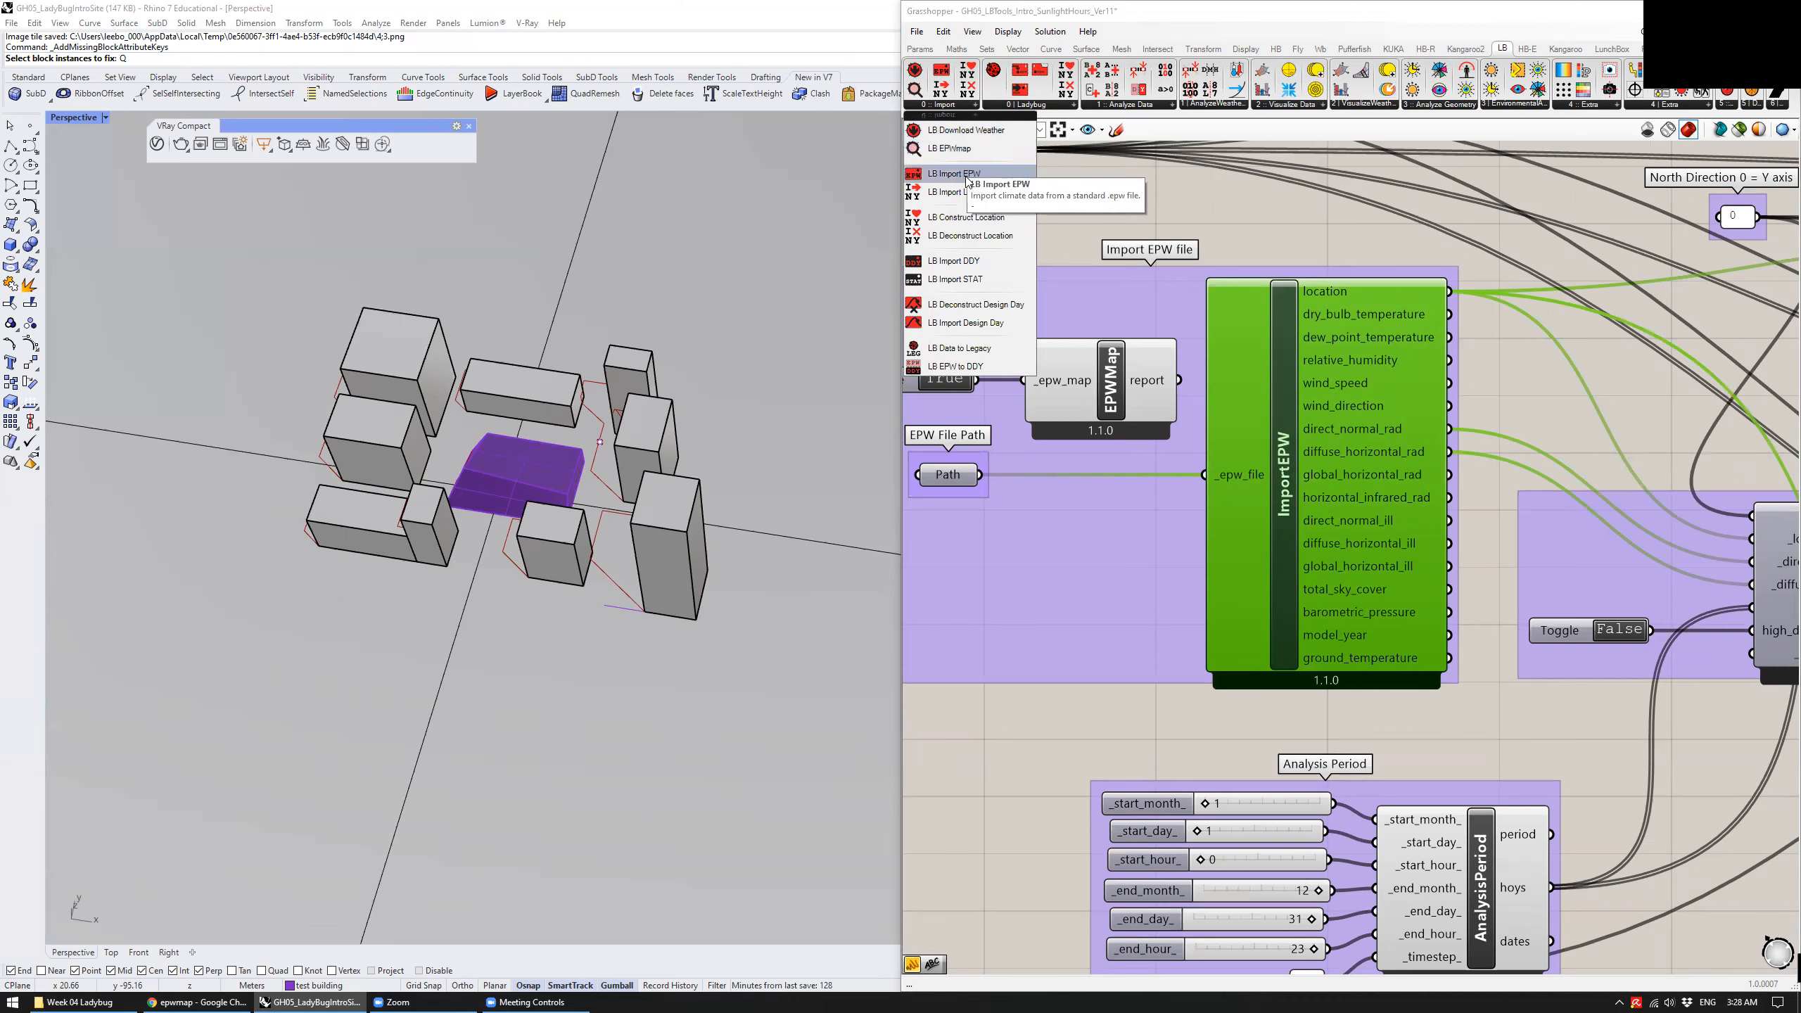
drag(997, 173, 1130, 531)
scroll(1120, 521, down, 3)
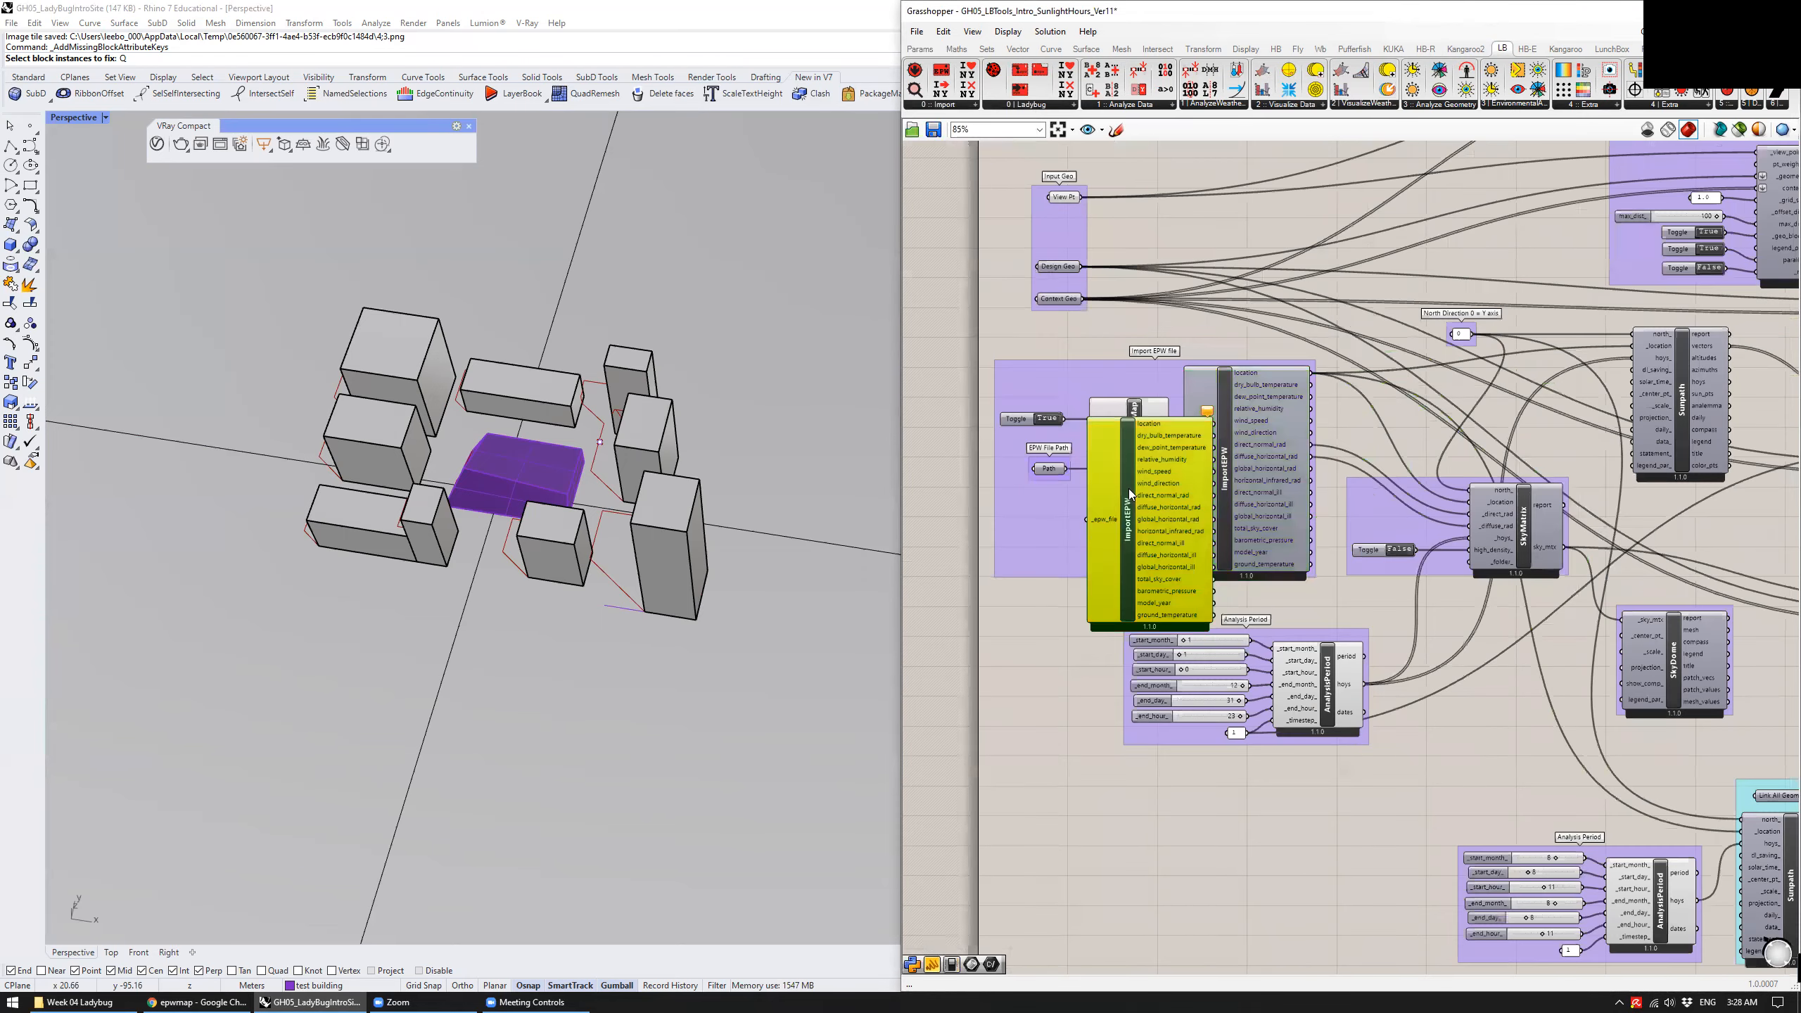
key(Delete)
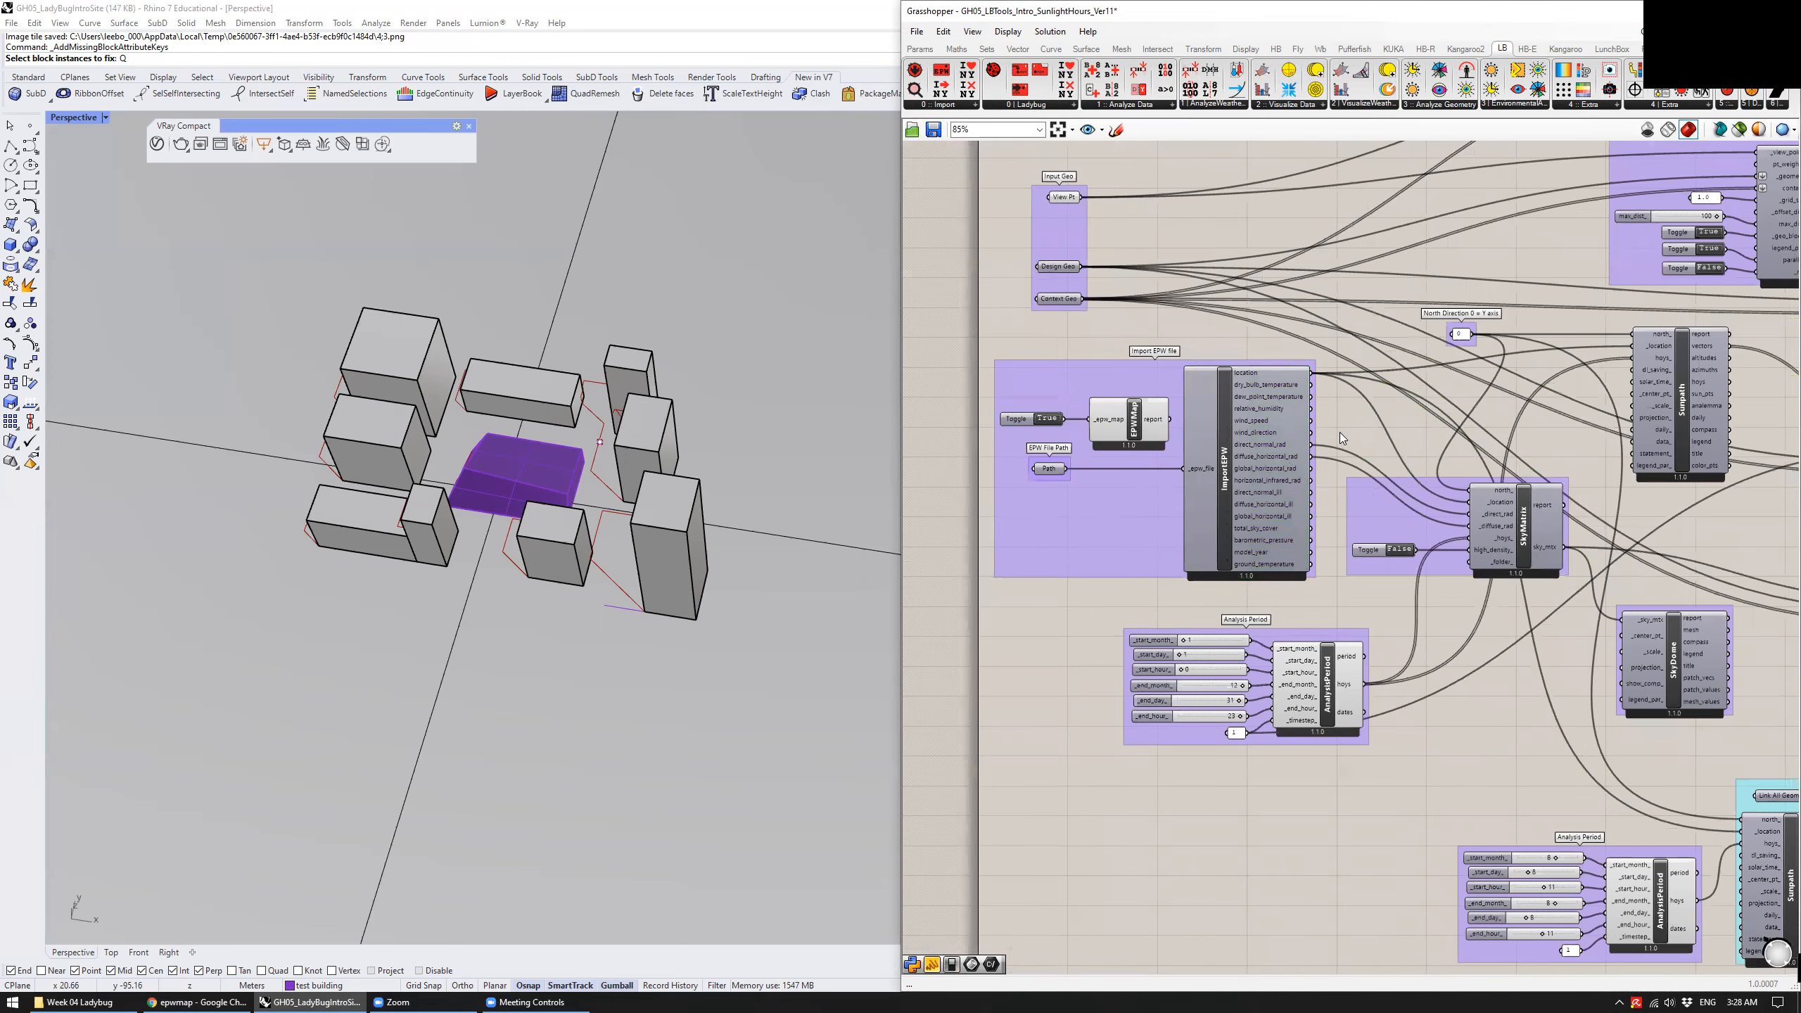
Trace the wires from the ImportEPW outputs to the SkyMatrix and Sunpath components
right_drag(1340, 432, 1169, 392)
scroll(1169, 392, up, 3)
click(1081, 411)
click(1160, 383)
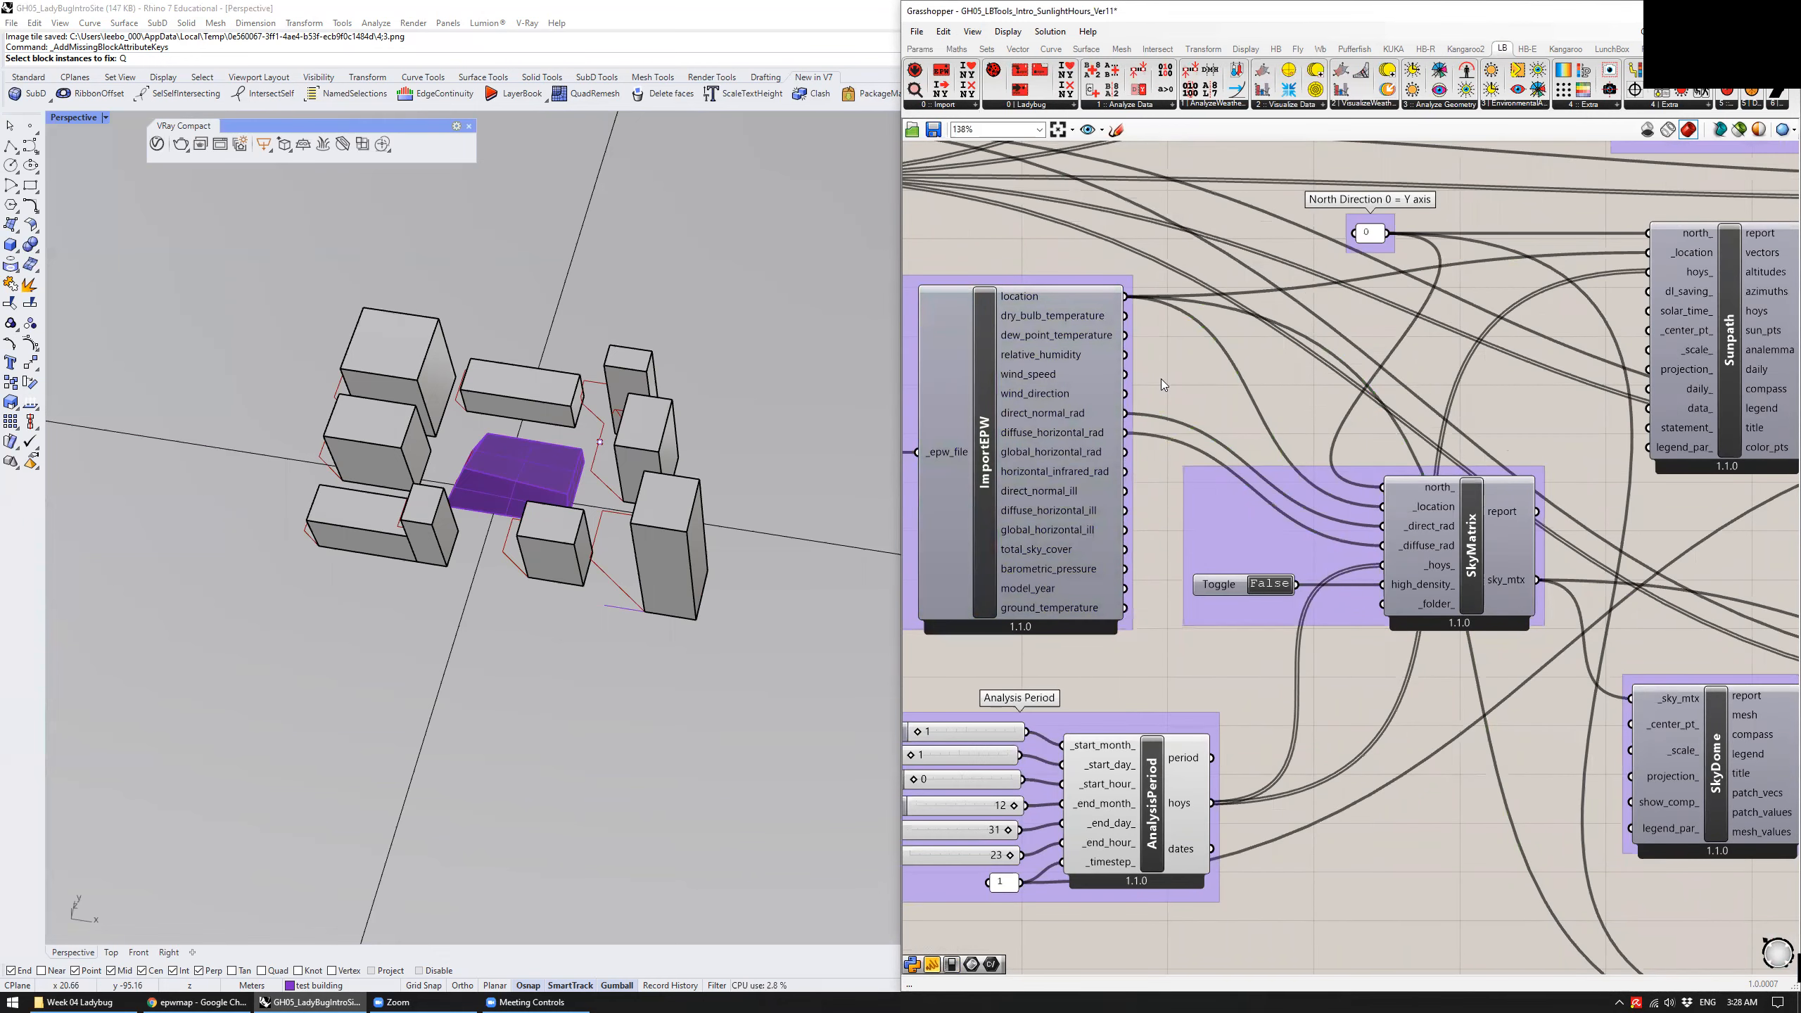
scroll(1164, 378, down, 2)
click(1090, 384)
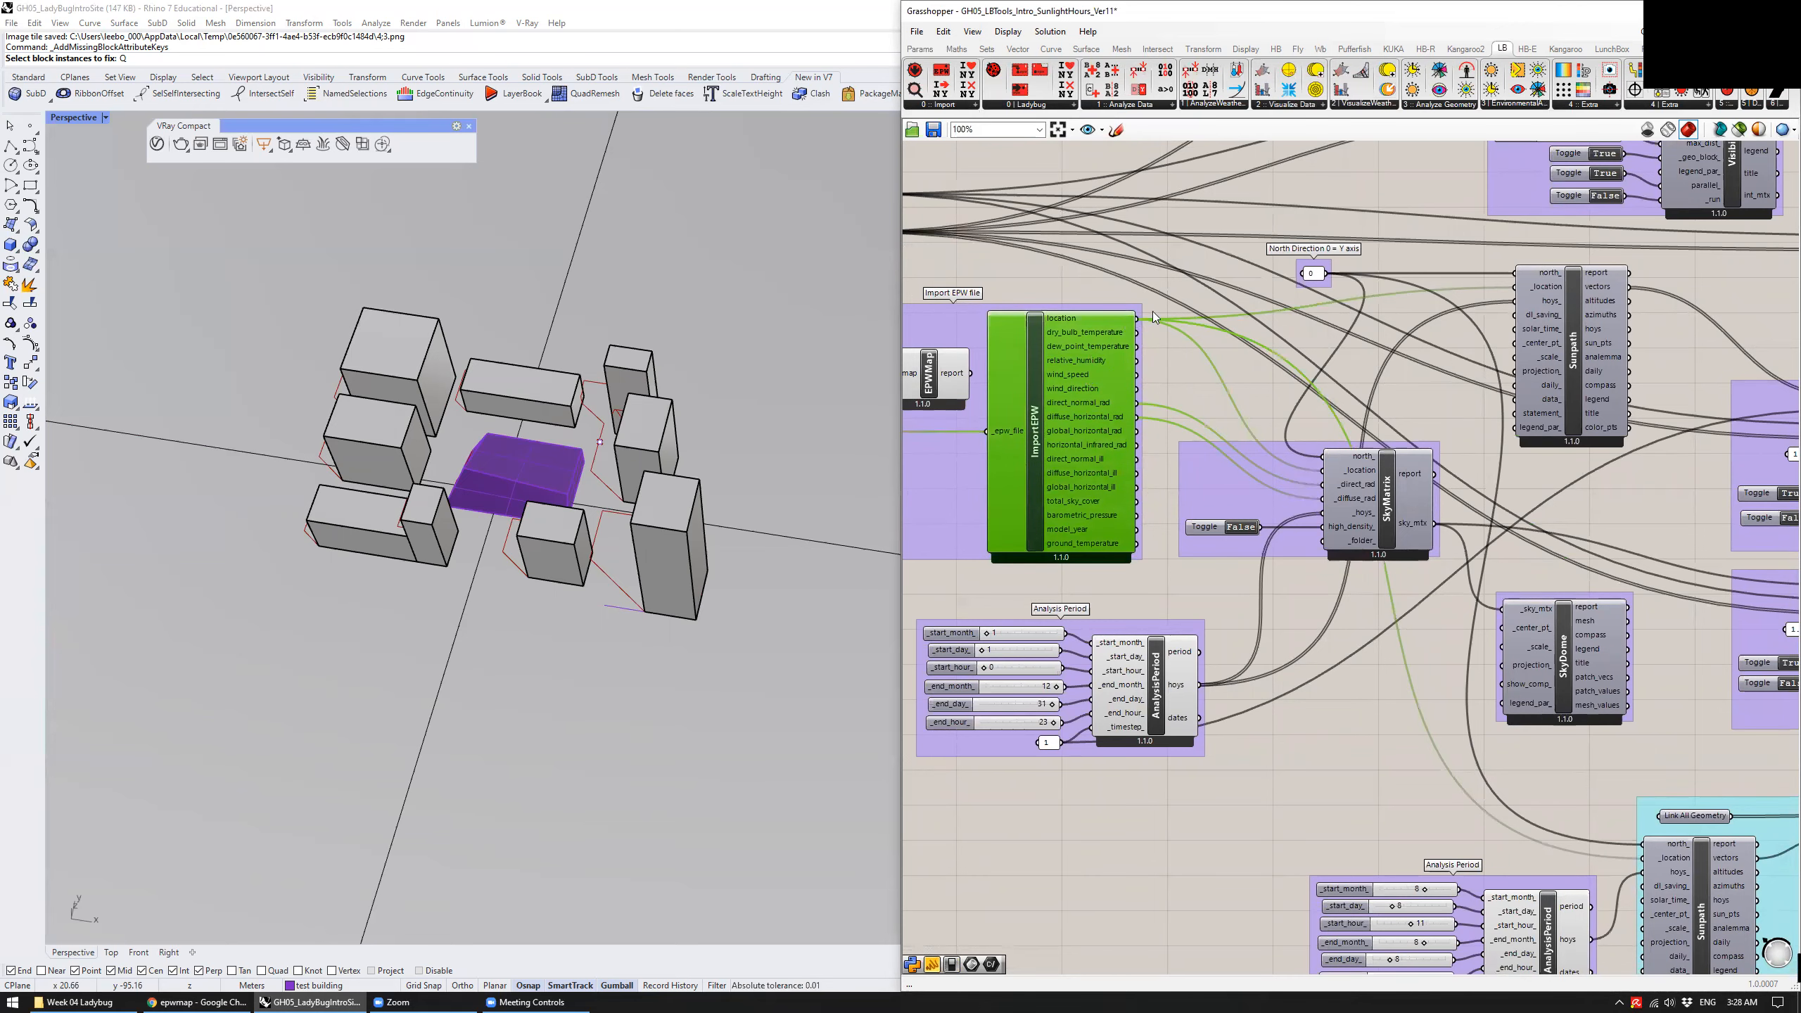
right_drag(1181, 388, 1097, 429)
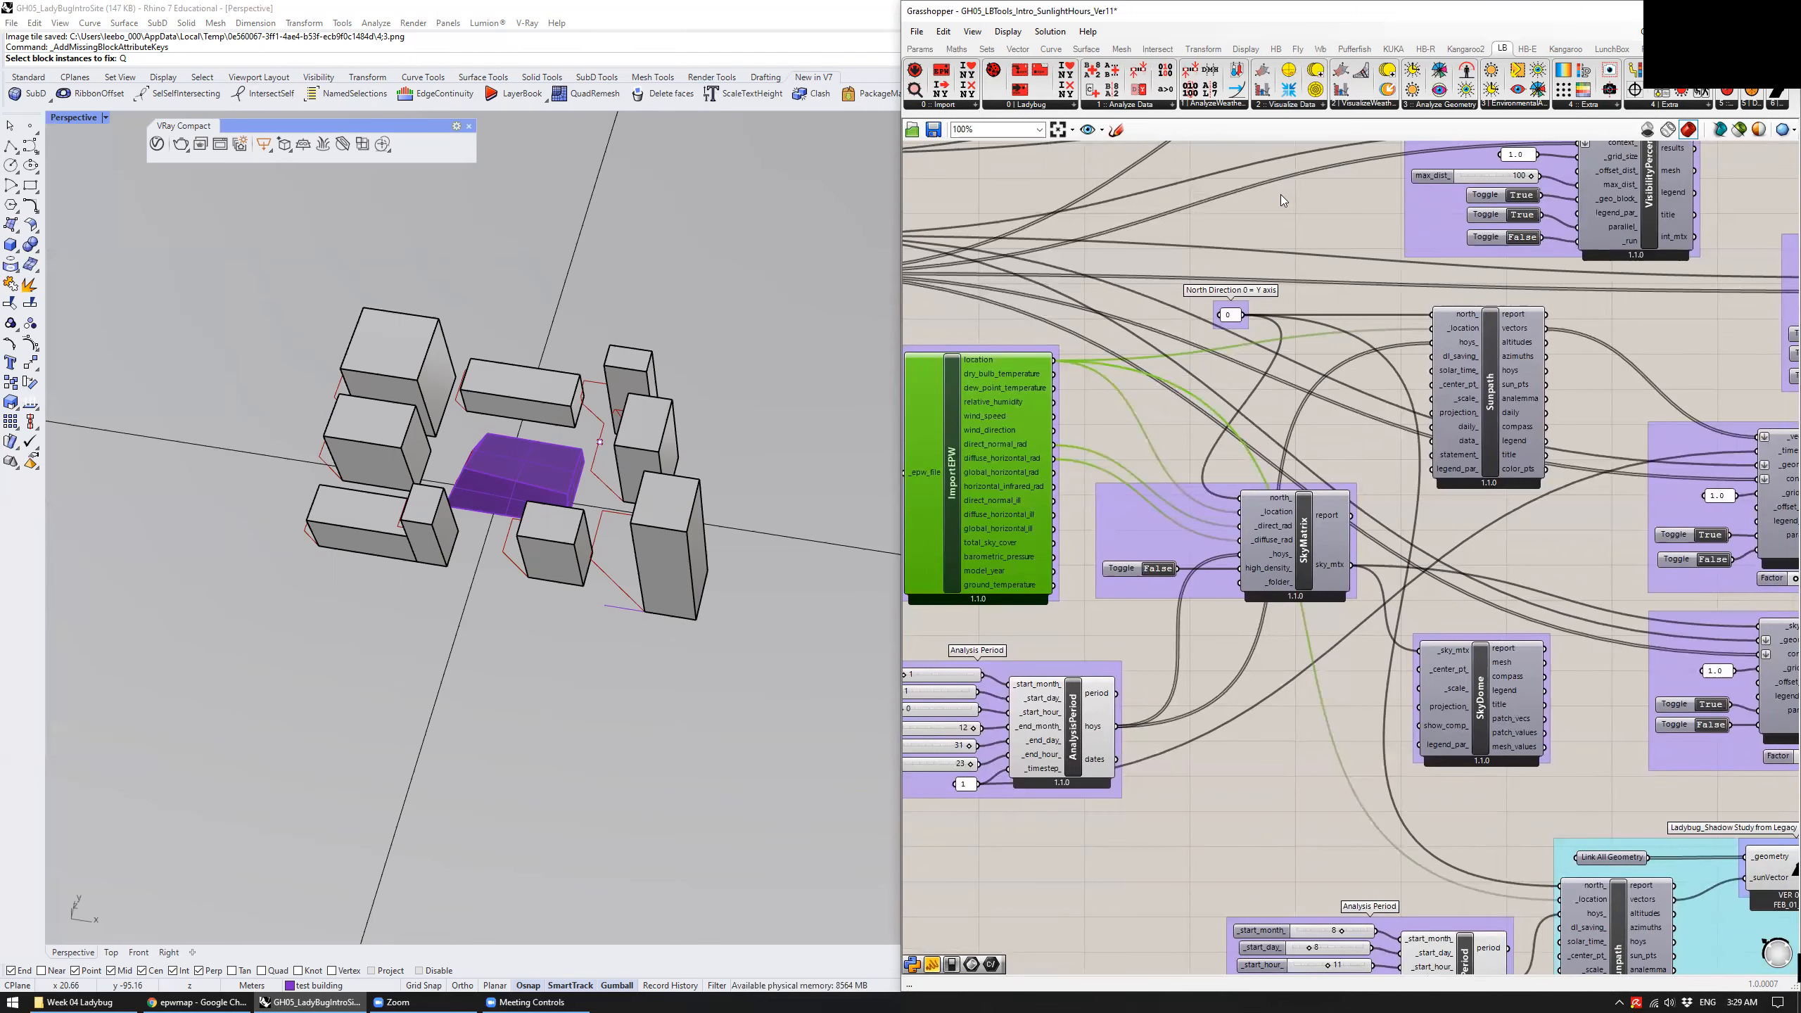
Place demonstration copies of LB Cumulative Sky Matrix and LB Sky Dome near the existing ones, and delete both
click(1212, 105)
click(1133, 105)
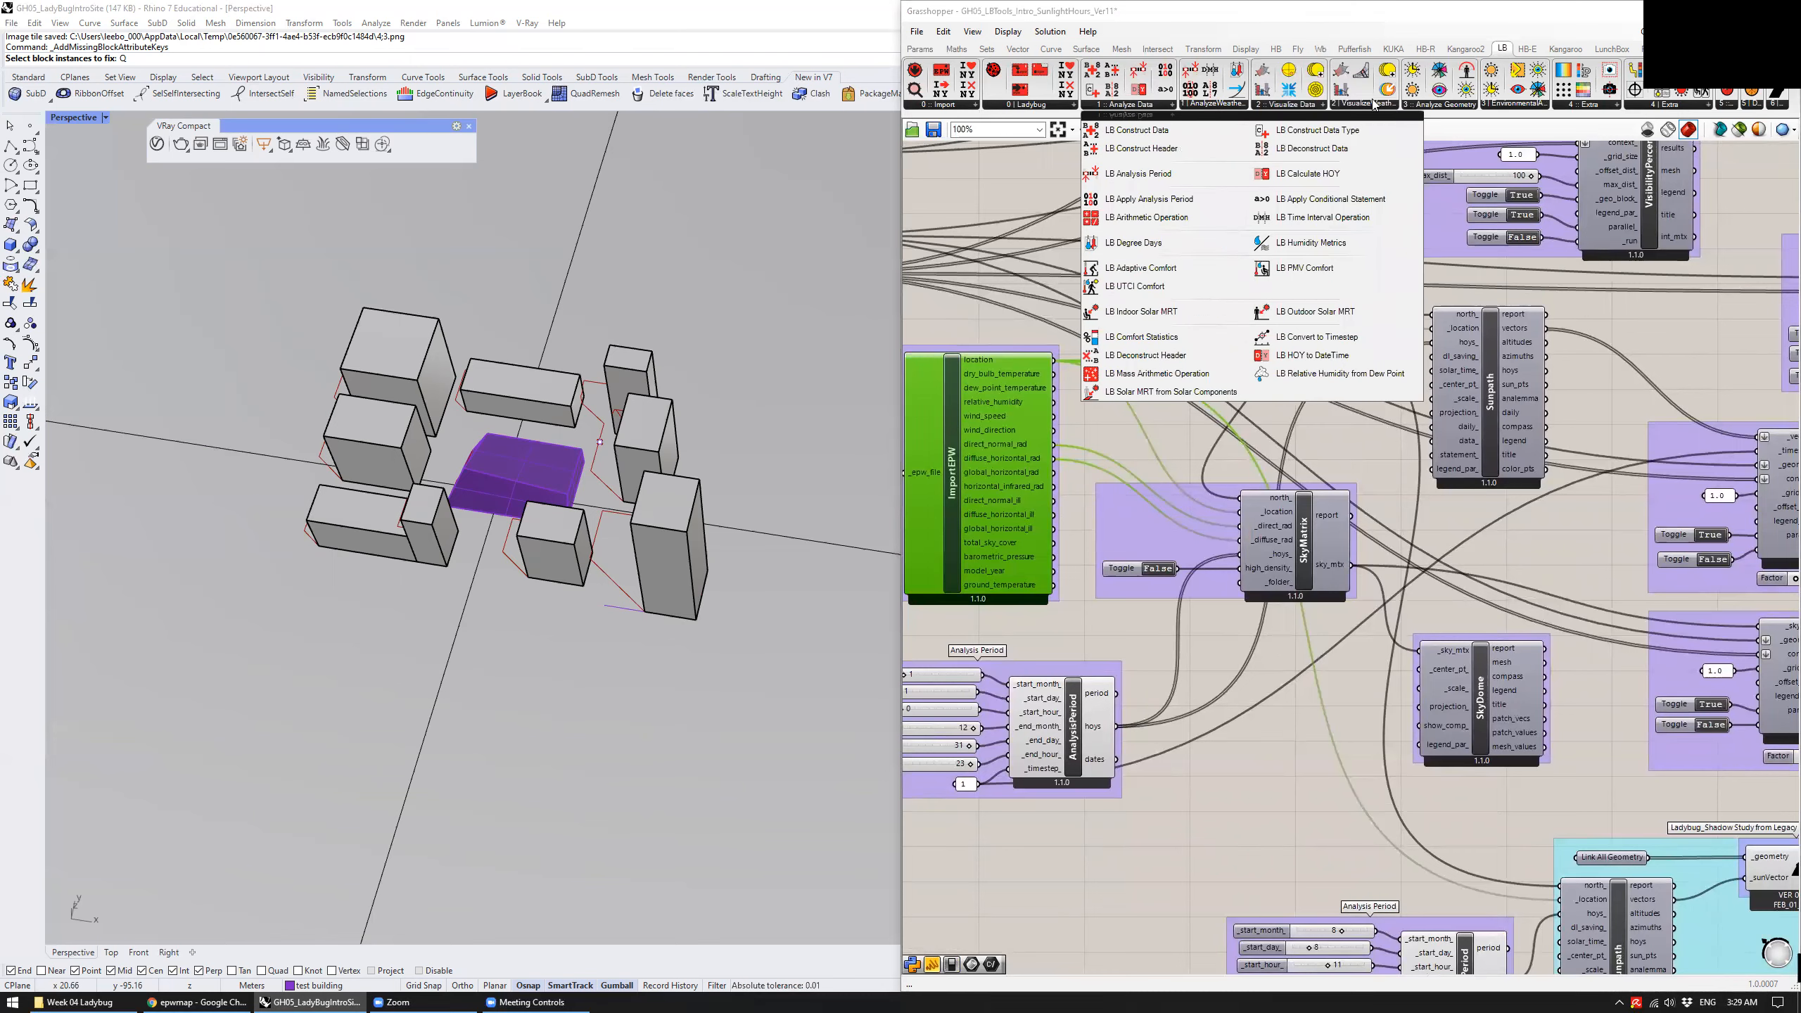
click(1308, 105)
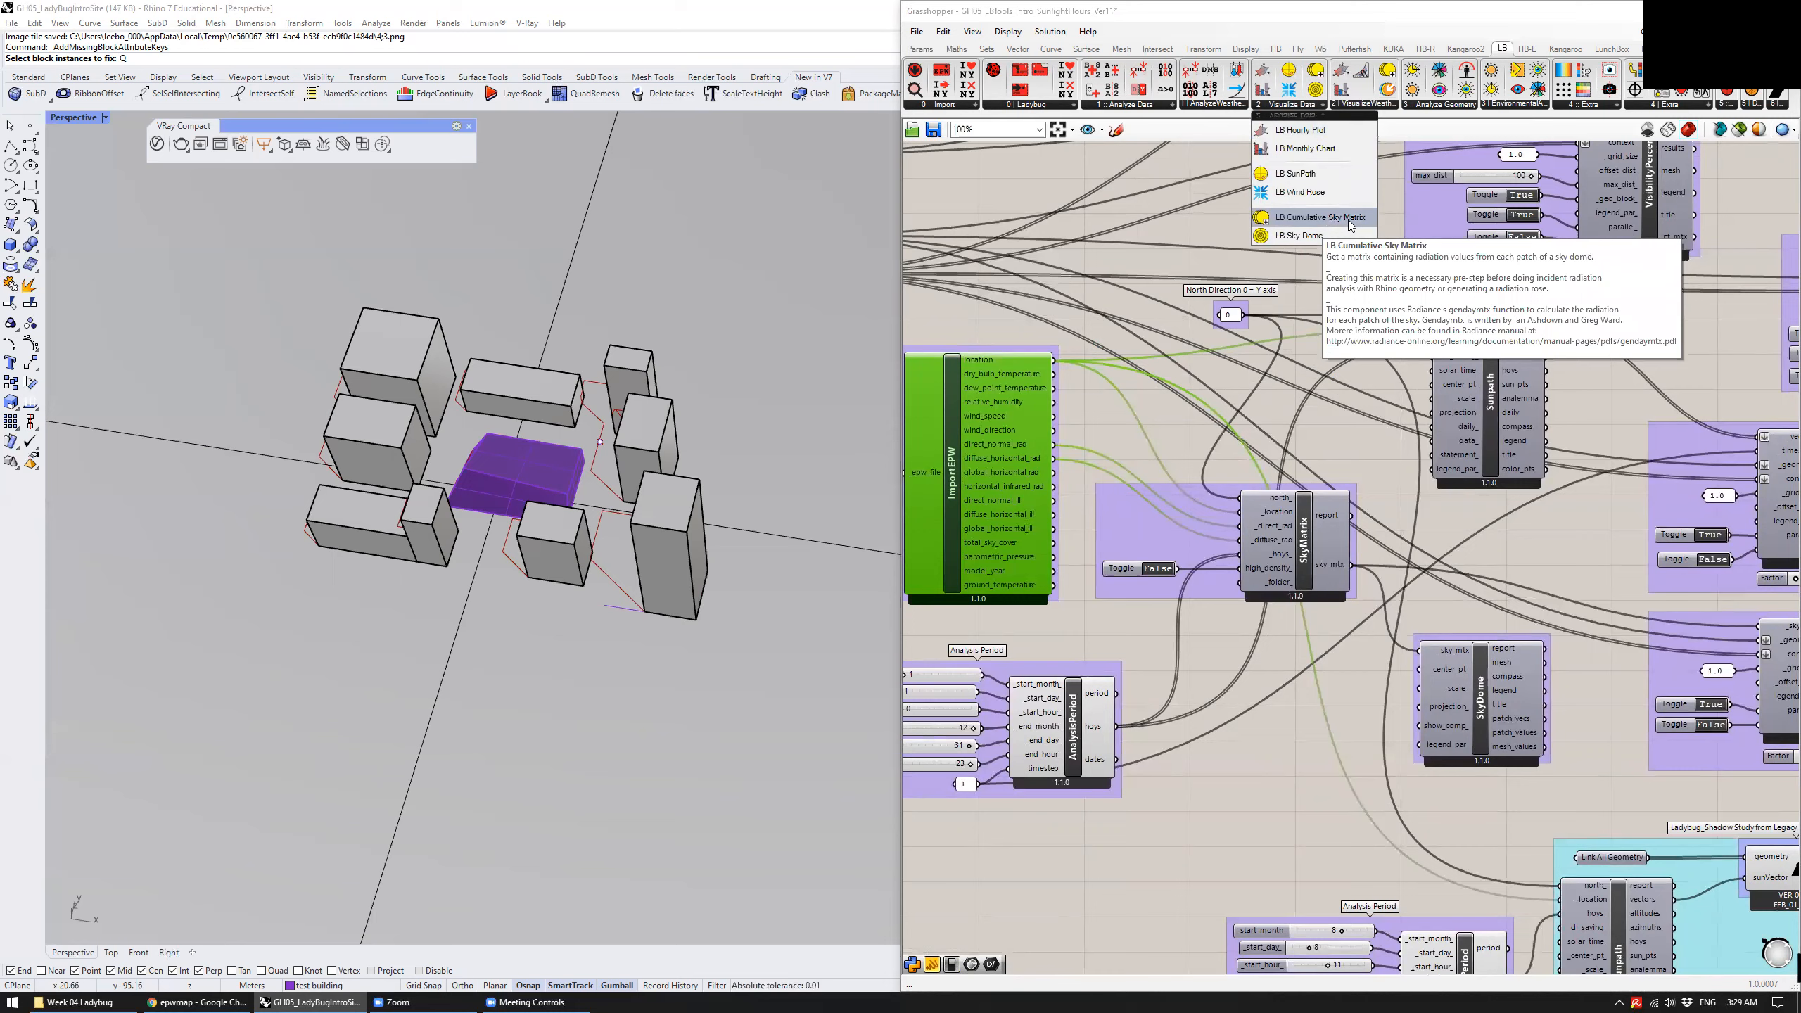
drag(1350, 226, 1316, 413)
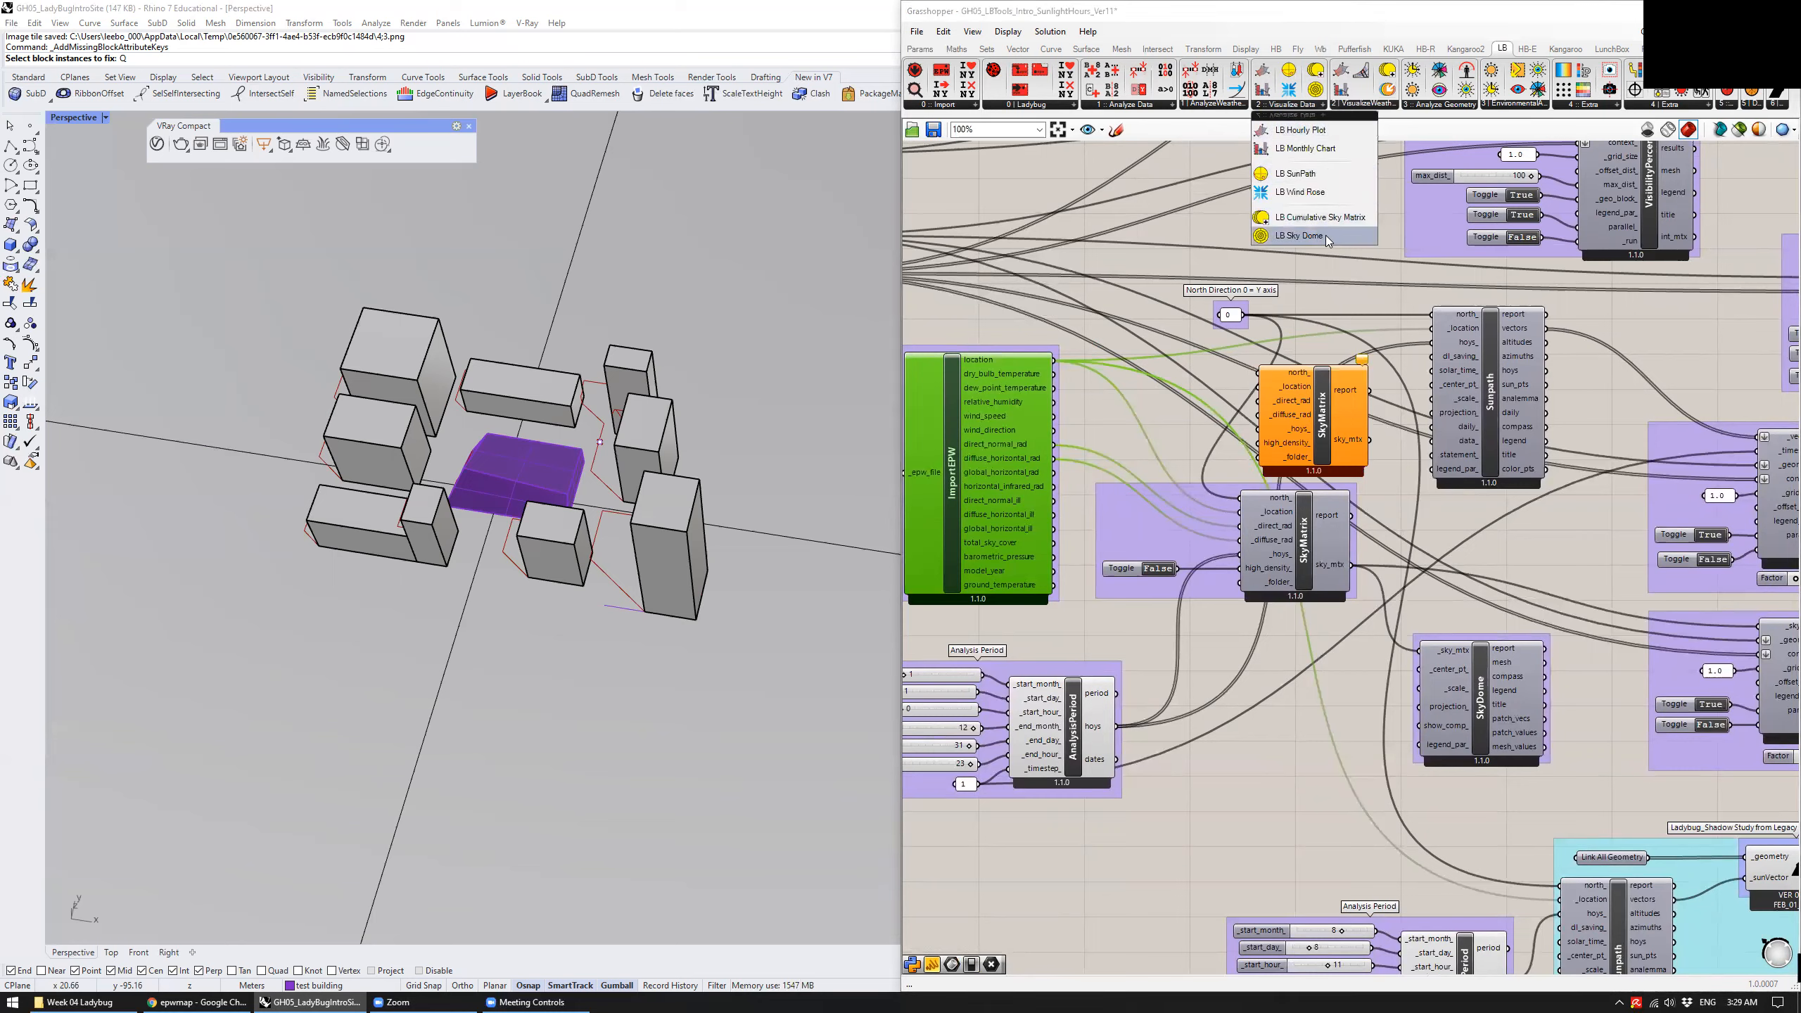
drag(1325, 235, 1359, 579)
drag(1320, 697, 1337, 708)
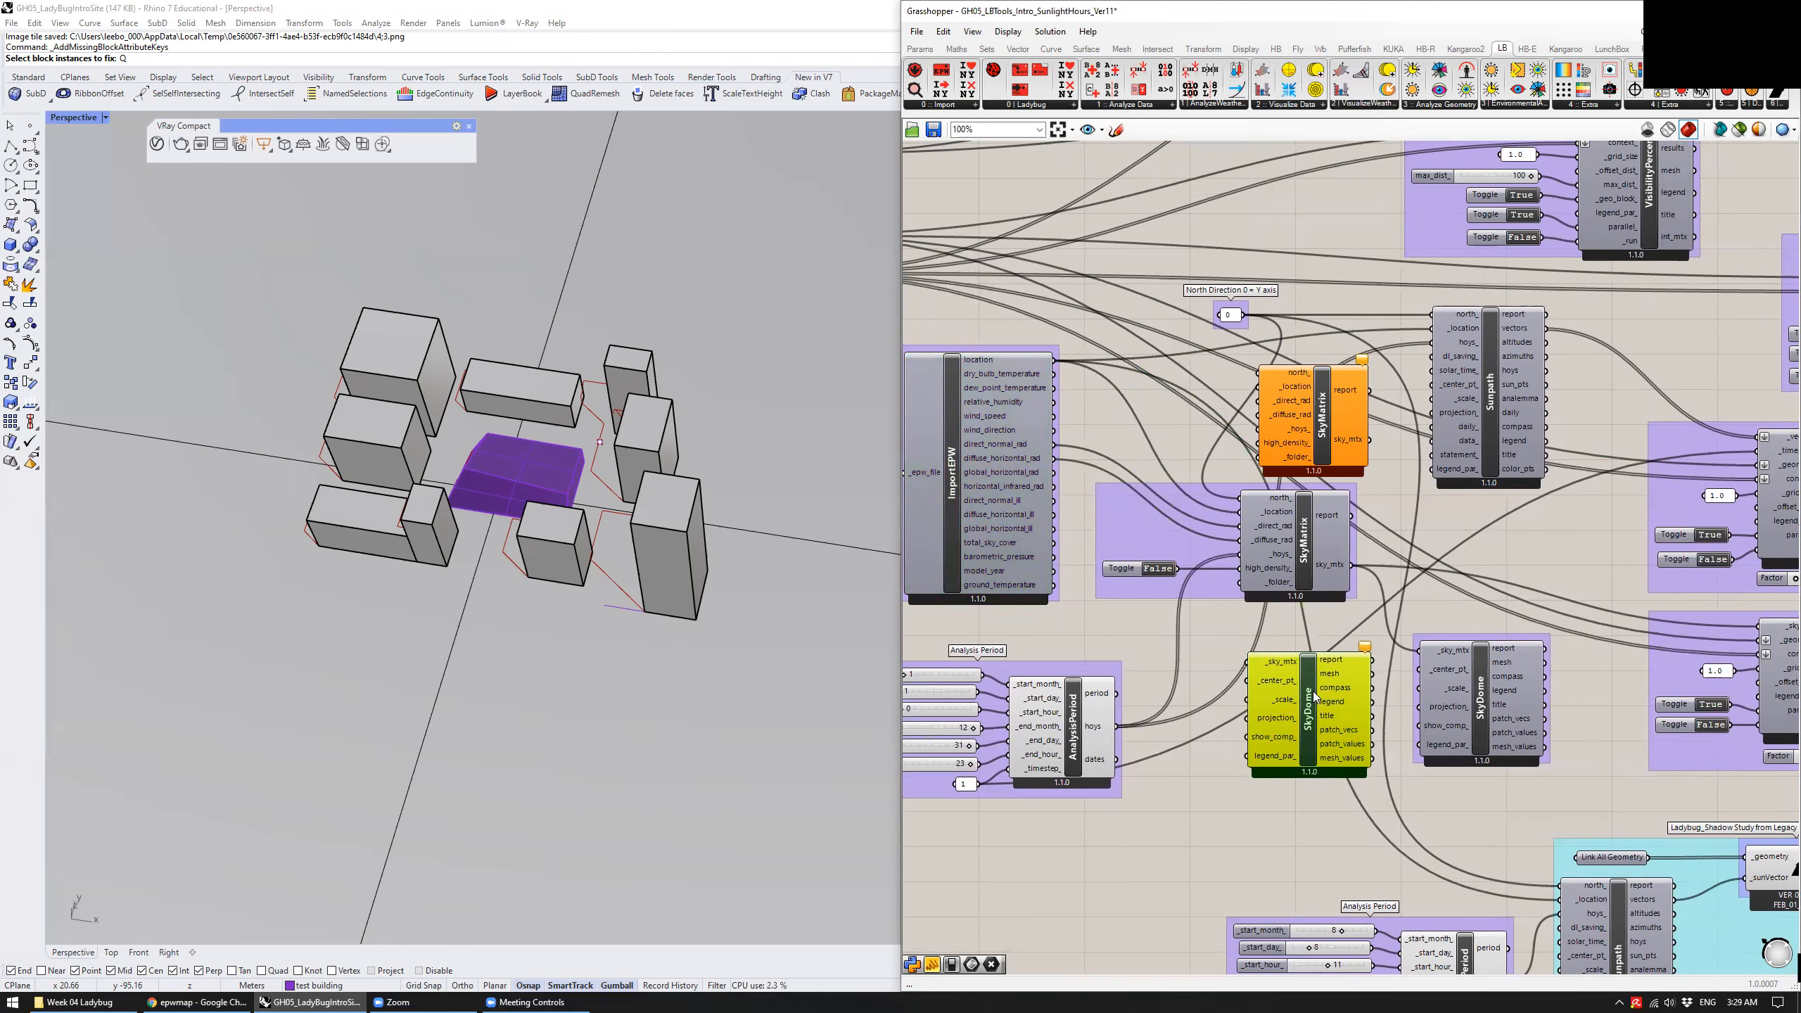
key(Delete)
click(1320, 441)
key(Delete)
Examine the SkyMatrix north_ input and compare its North Direction setting with the Y axis in the Rhino viewport
scroll(1212, 488, up, 4)
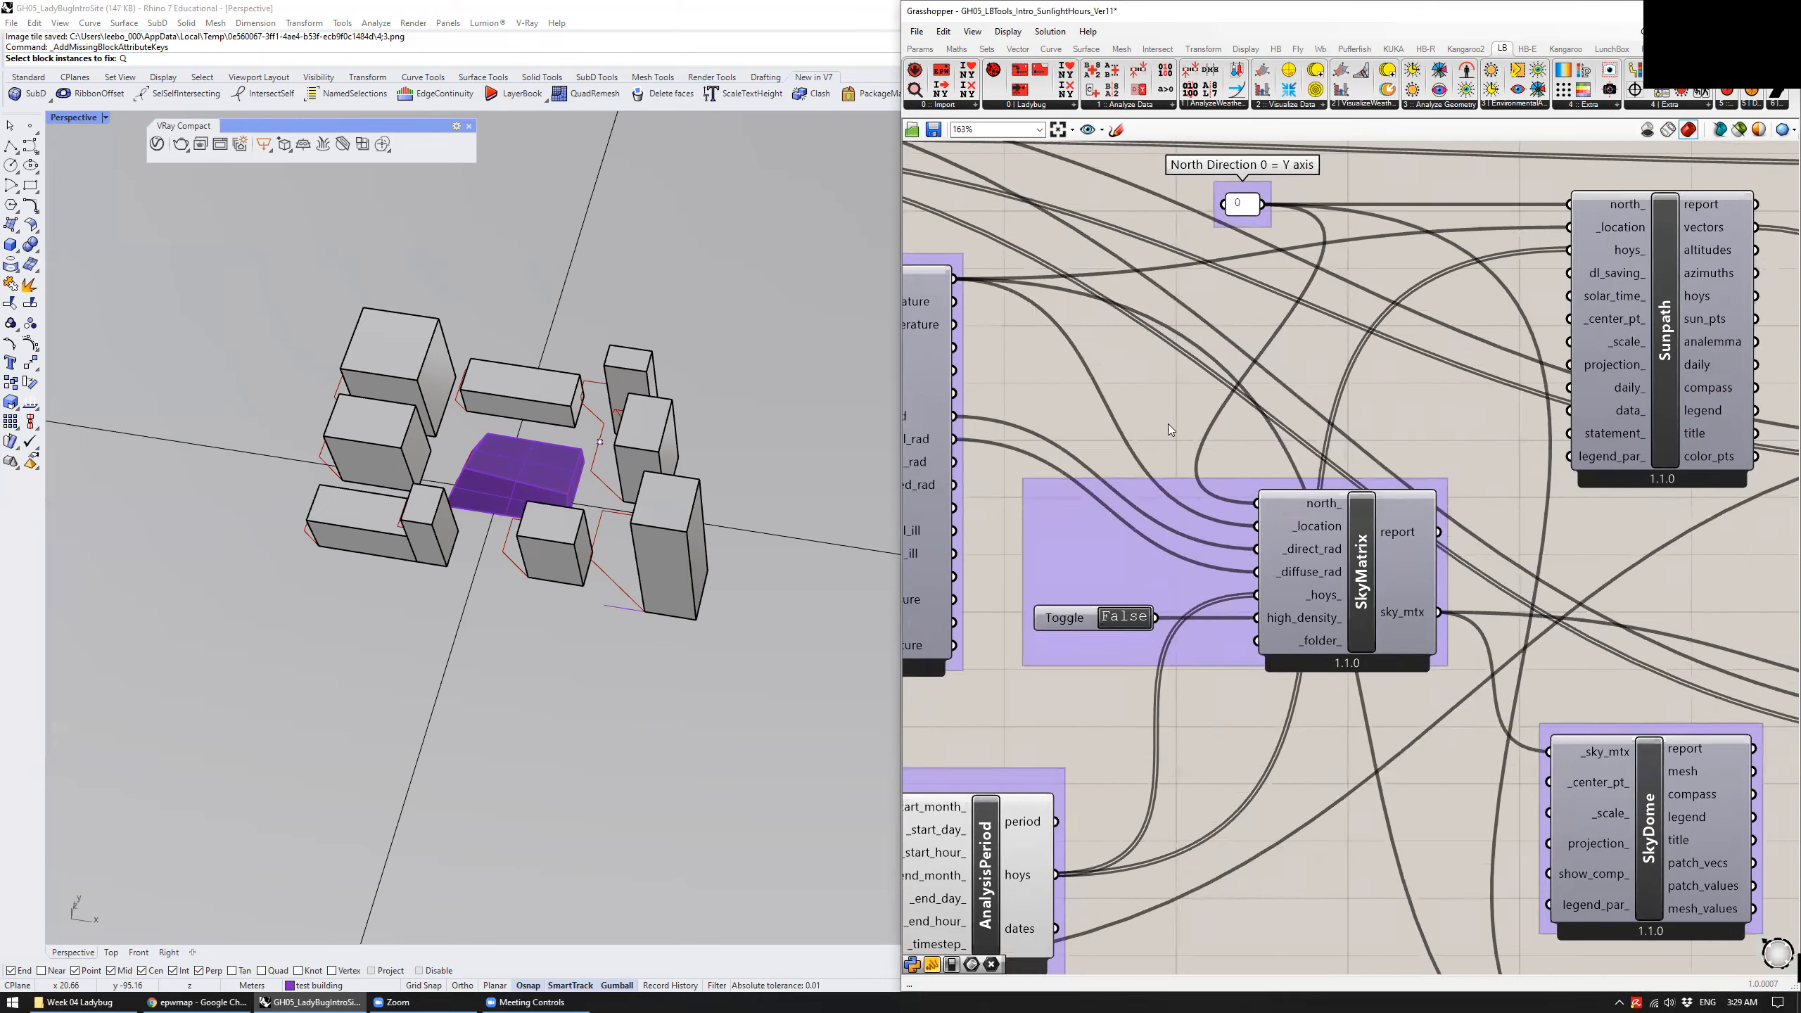
scroll(1294, 395, down, 3)
scroll(1358, 495, up, 2)
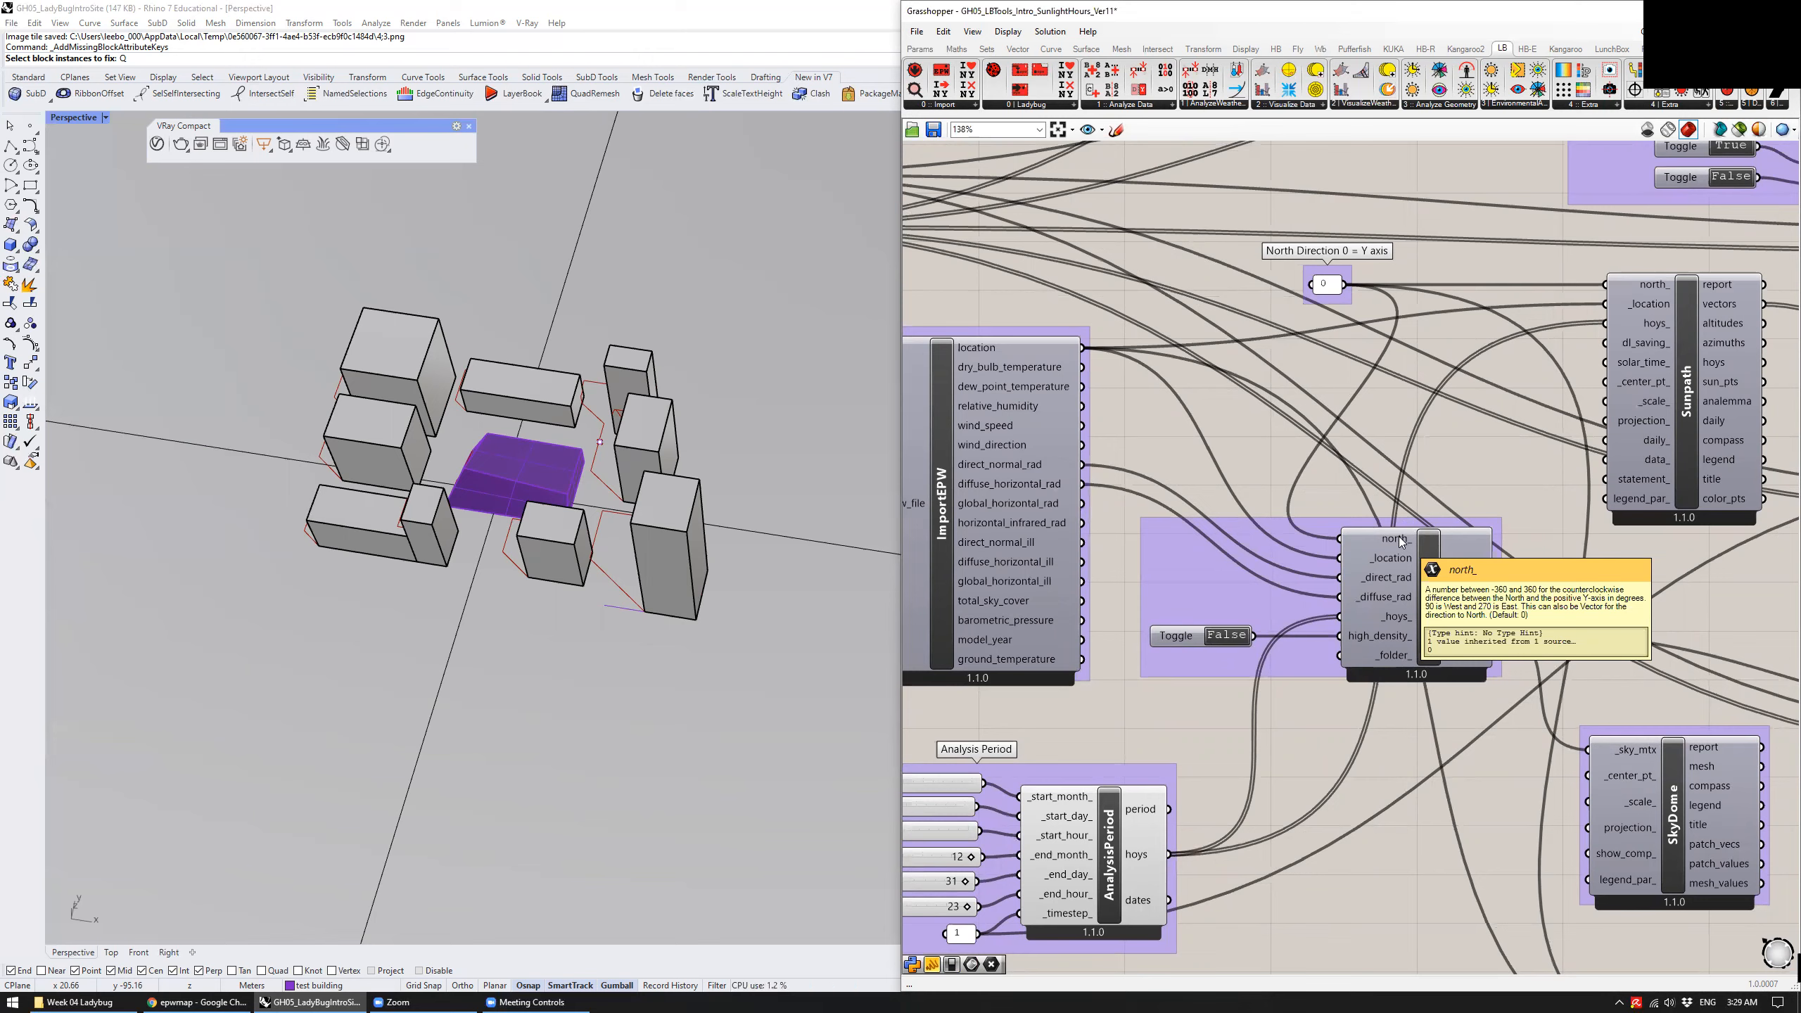
scroll(658, 374, down, 5)
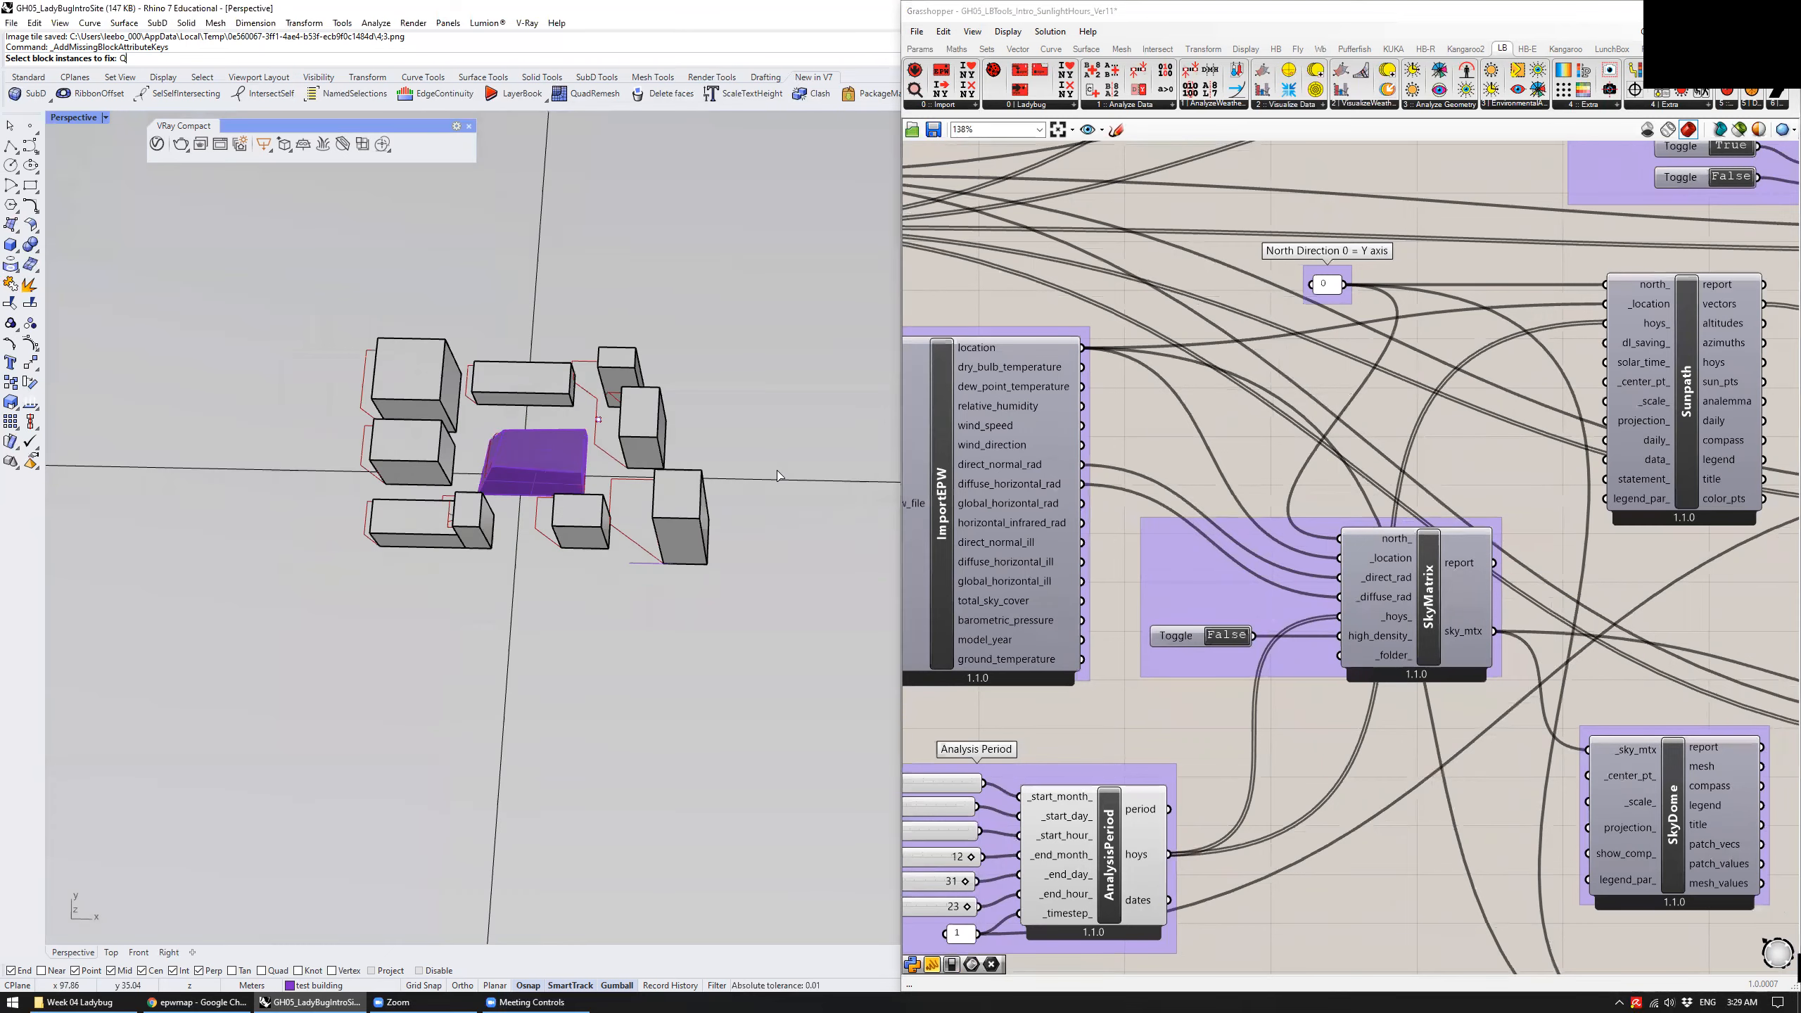
scroll(1348, 549, up, 4)
scroll(1381, 505, down, 2)
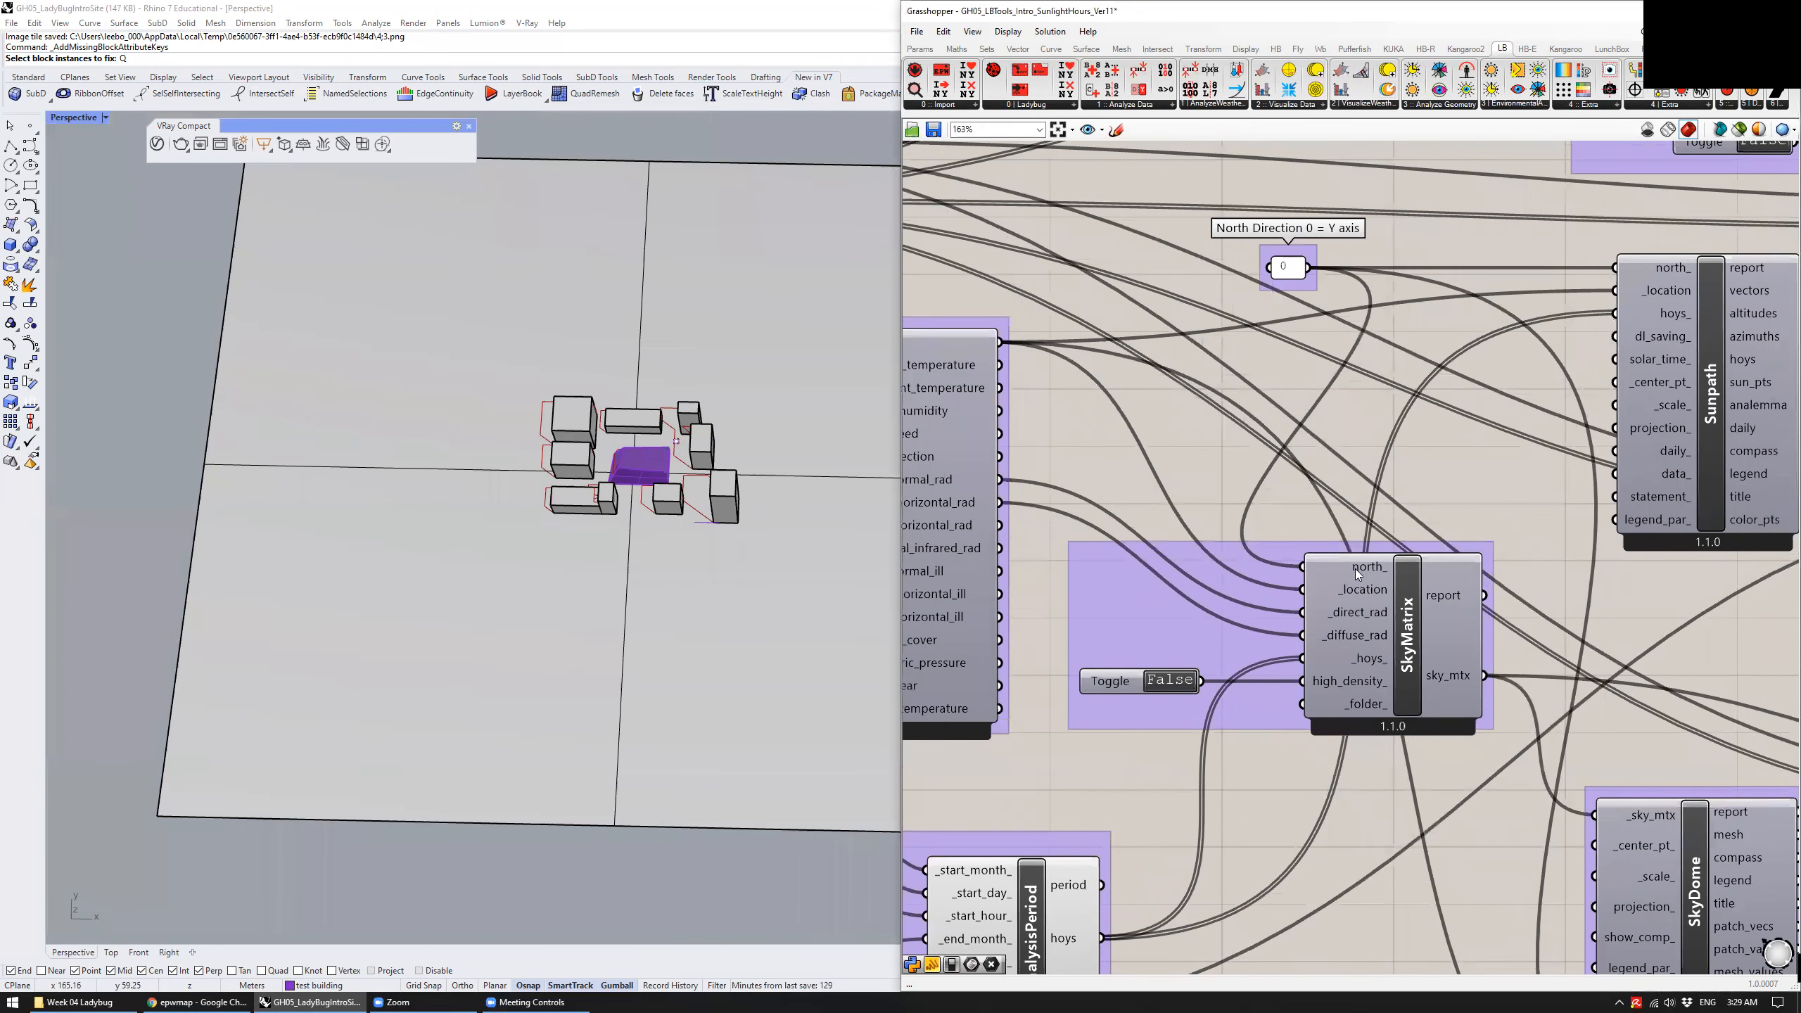
mouse_move(1362, 565)
Connect a new panel to the ImportEPW location output to read the site data, and delete the panel
right_drag(922, 350, 1120, 383)
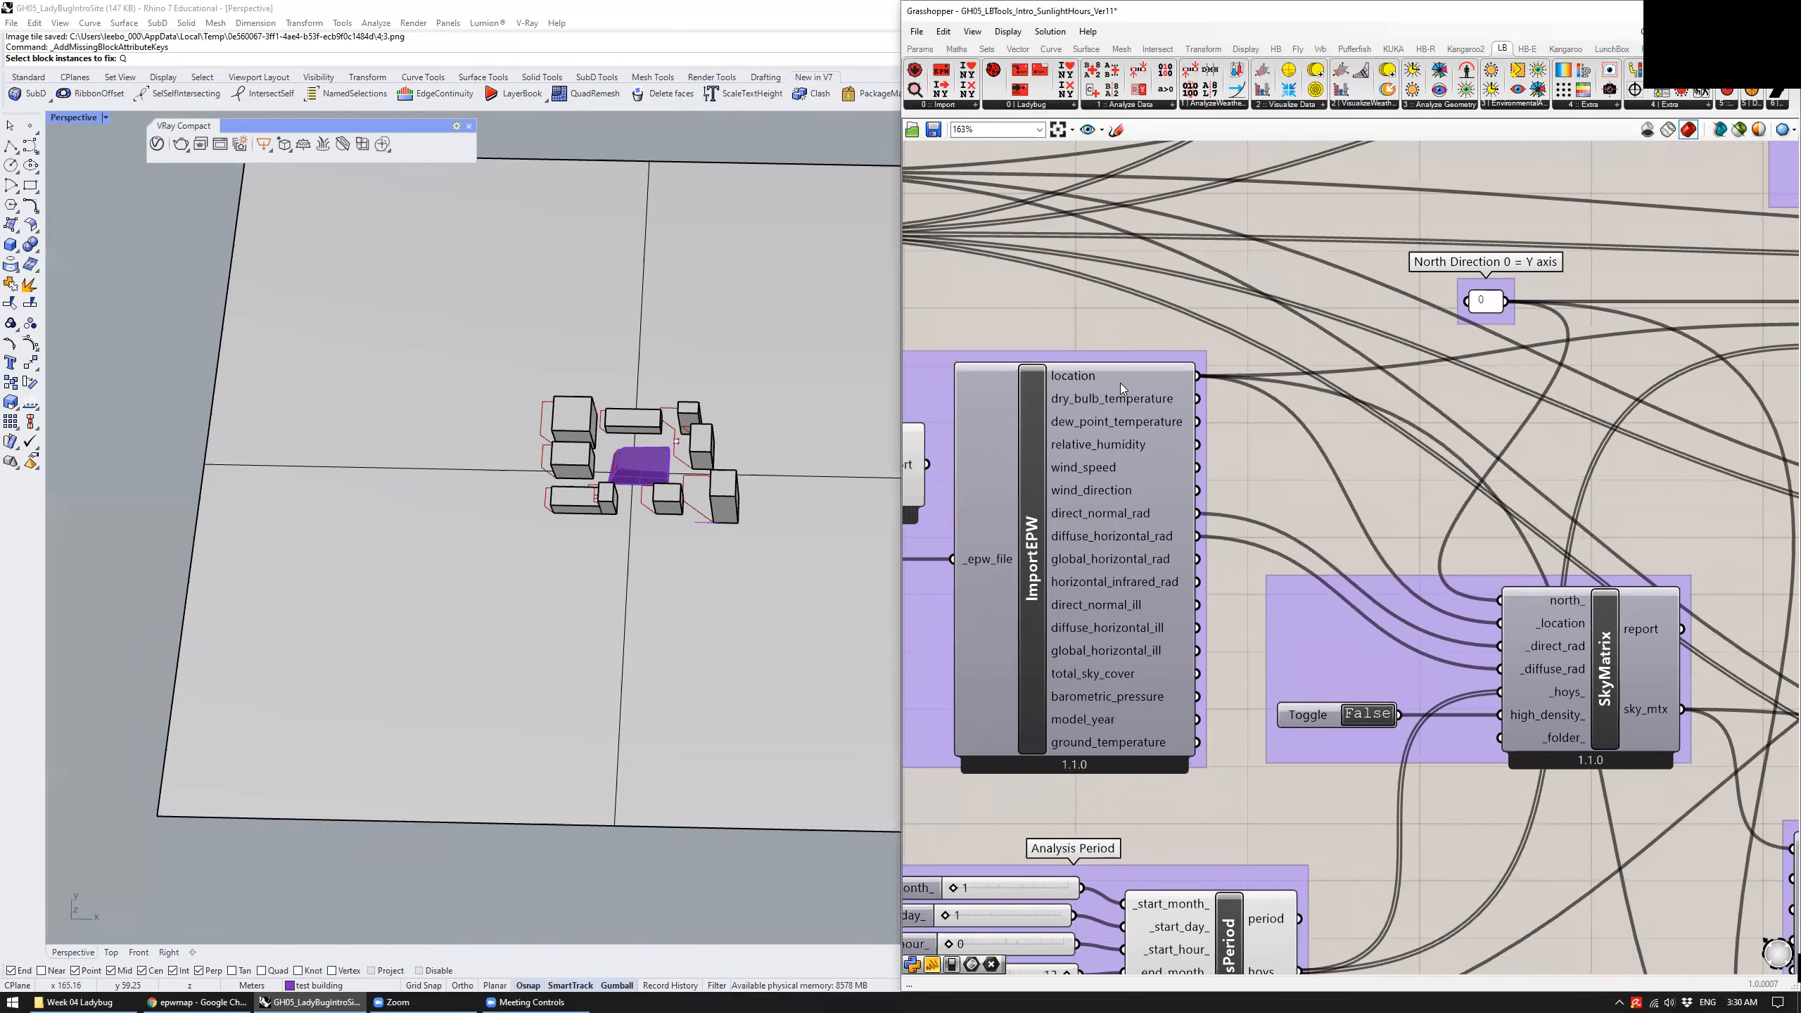
mouse_move(1079, 377)
double_click(1279, 439)
text(//)
key(Return)
drag(1279, 439, 1379, 410)
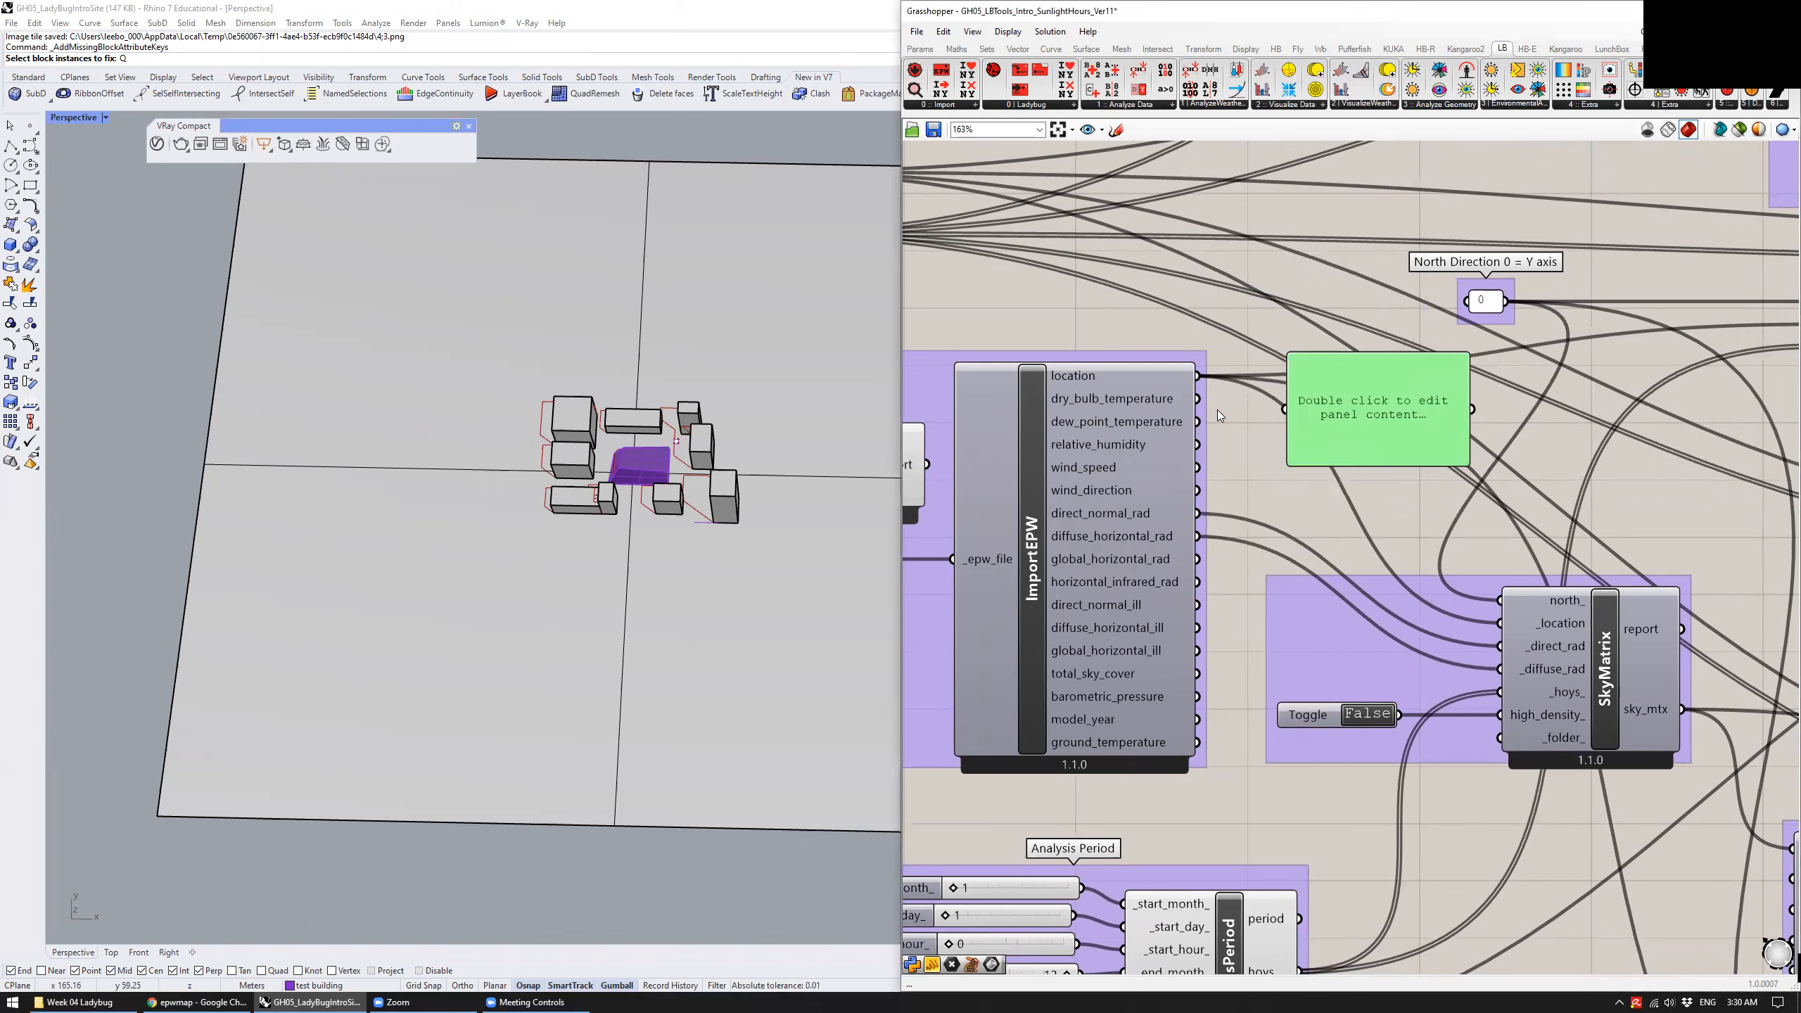
drag(1198, 376, 1291, 406)
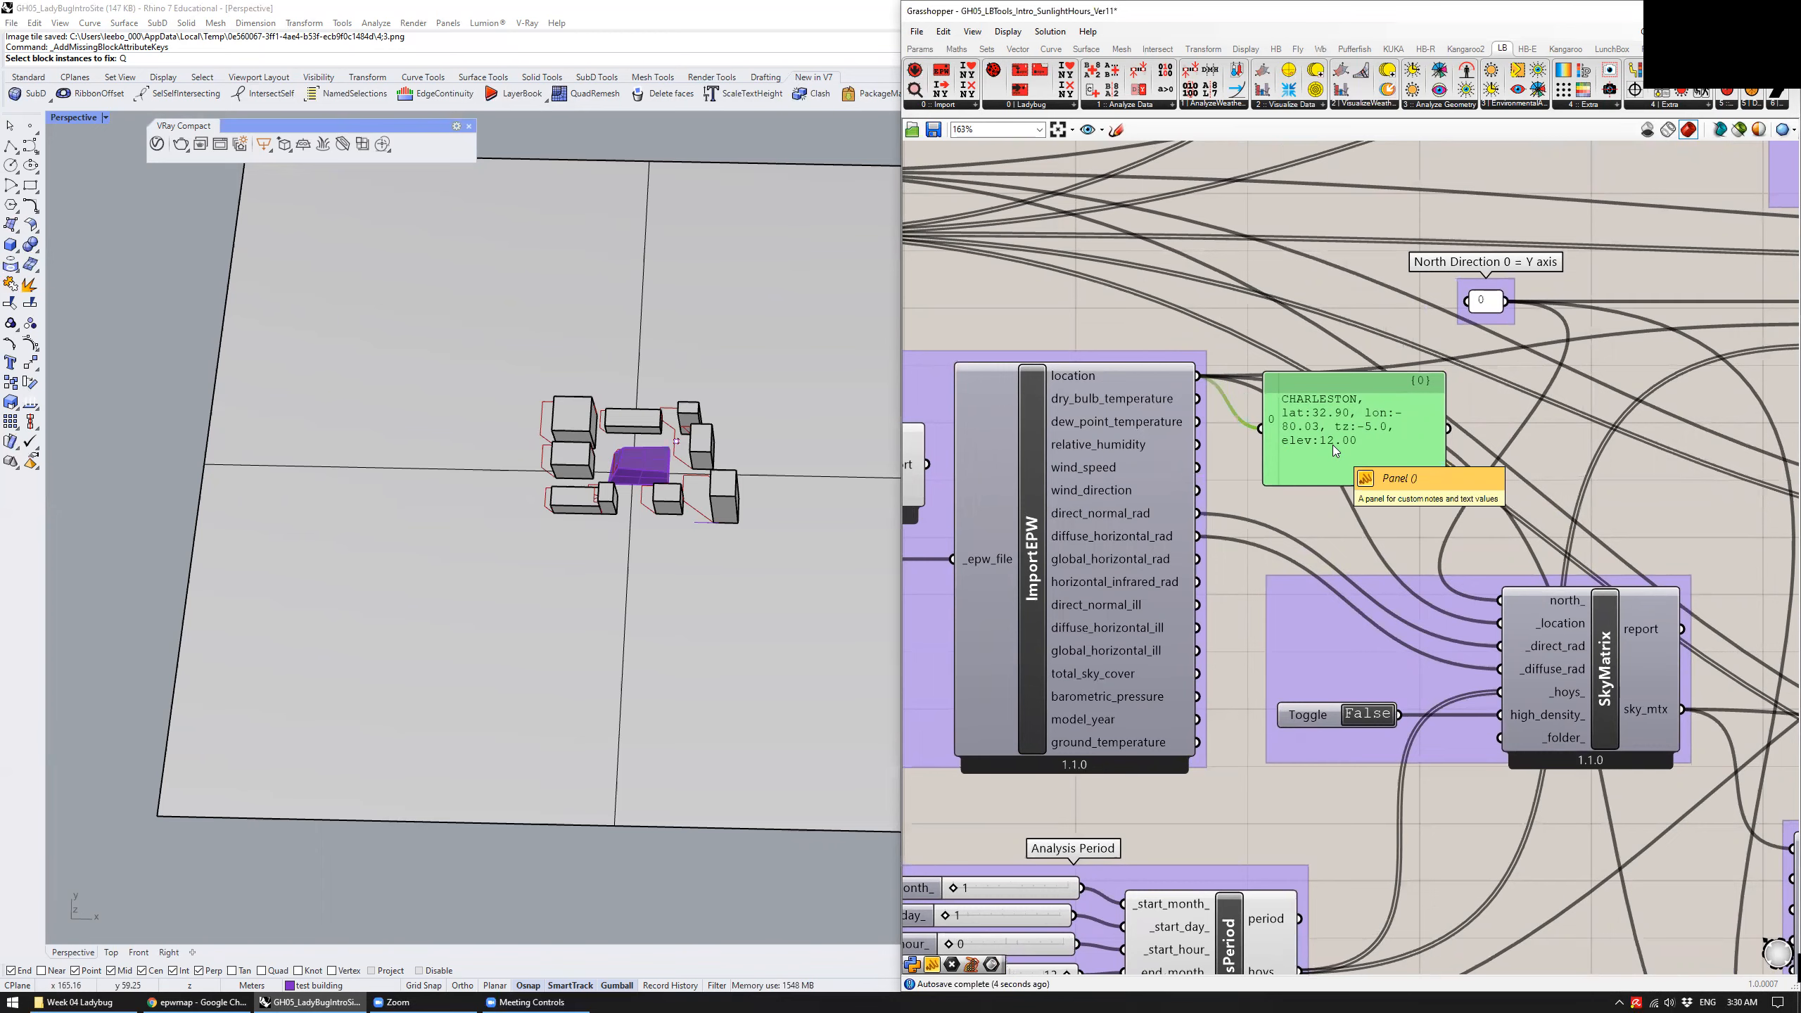
key(Delete)
Examine the _direct_rad and _hoys inputs of SkyMatrix and the direct_normal_rad output of ImportEPW
right_drag(1542, 625, 1514, 555)
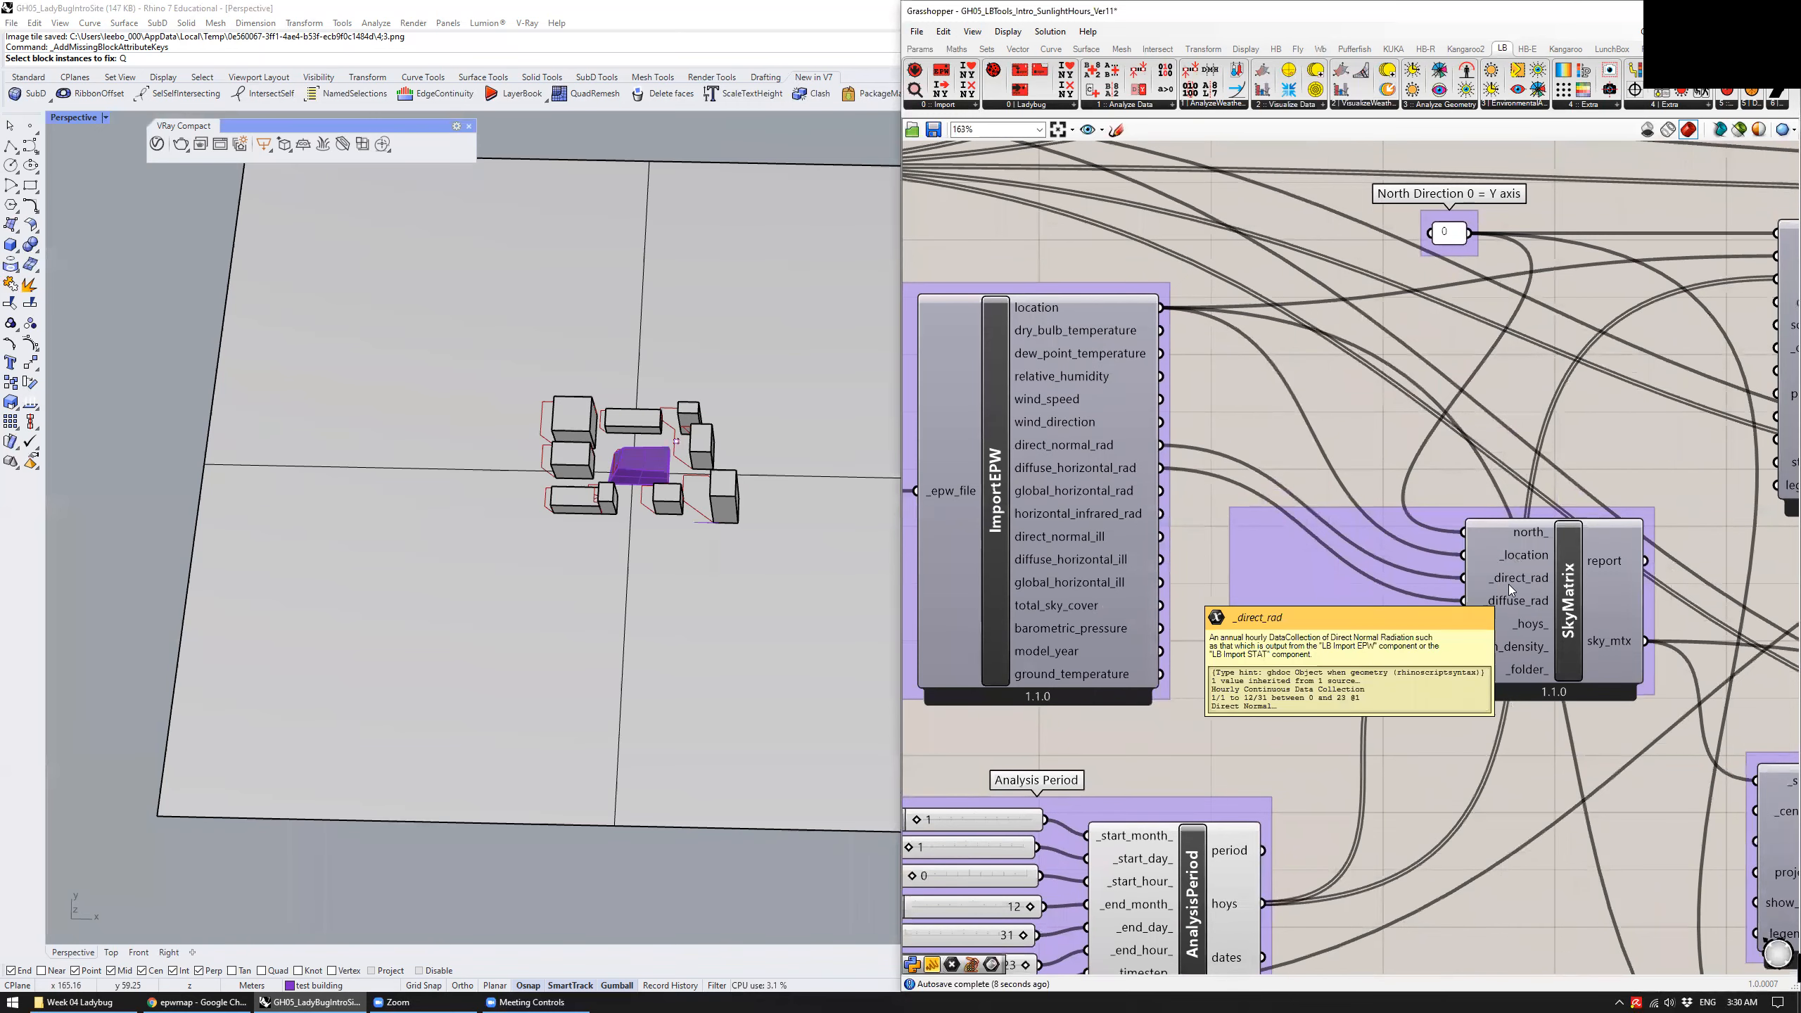
mouse_move(1515, 580)
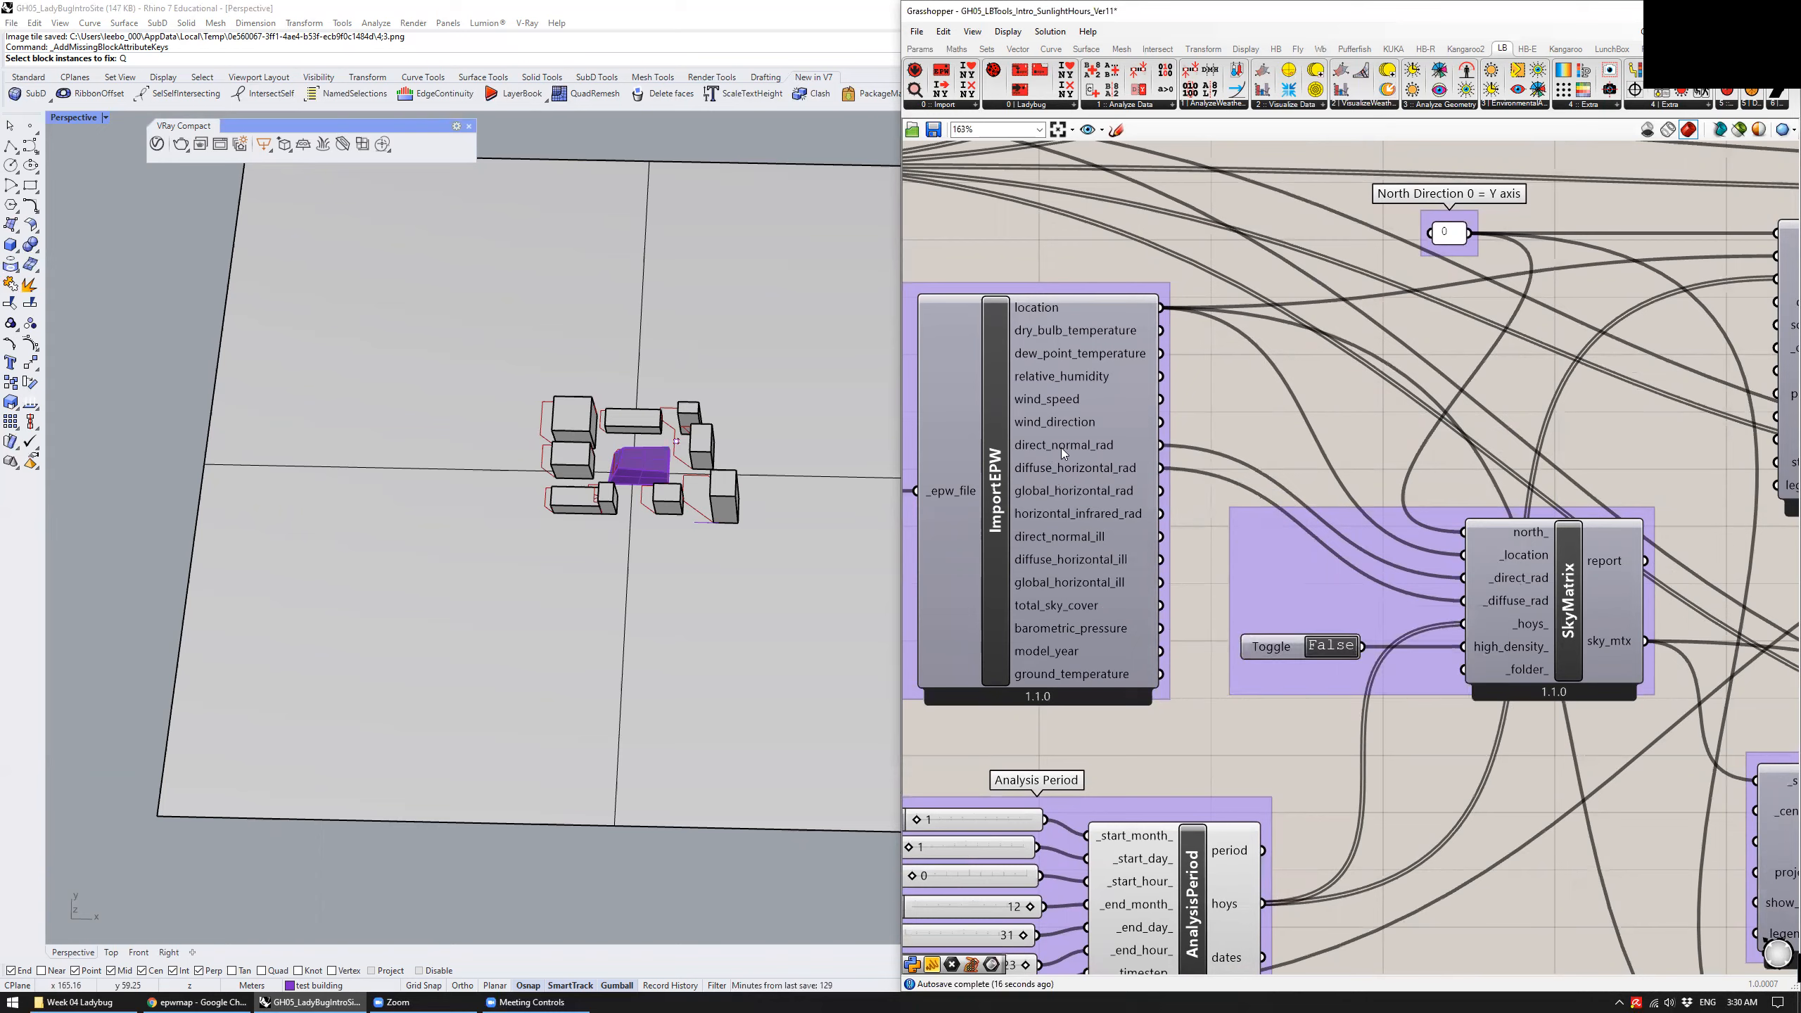
mouse_move(1061, 448)
right_drag(1535, 758, 1557, 571)
mouse_move(1553, 435)
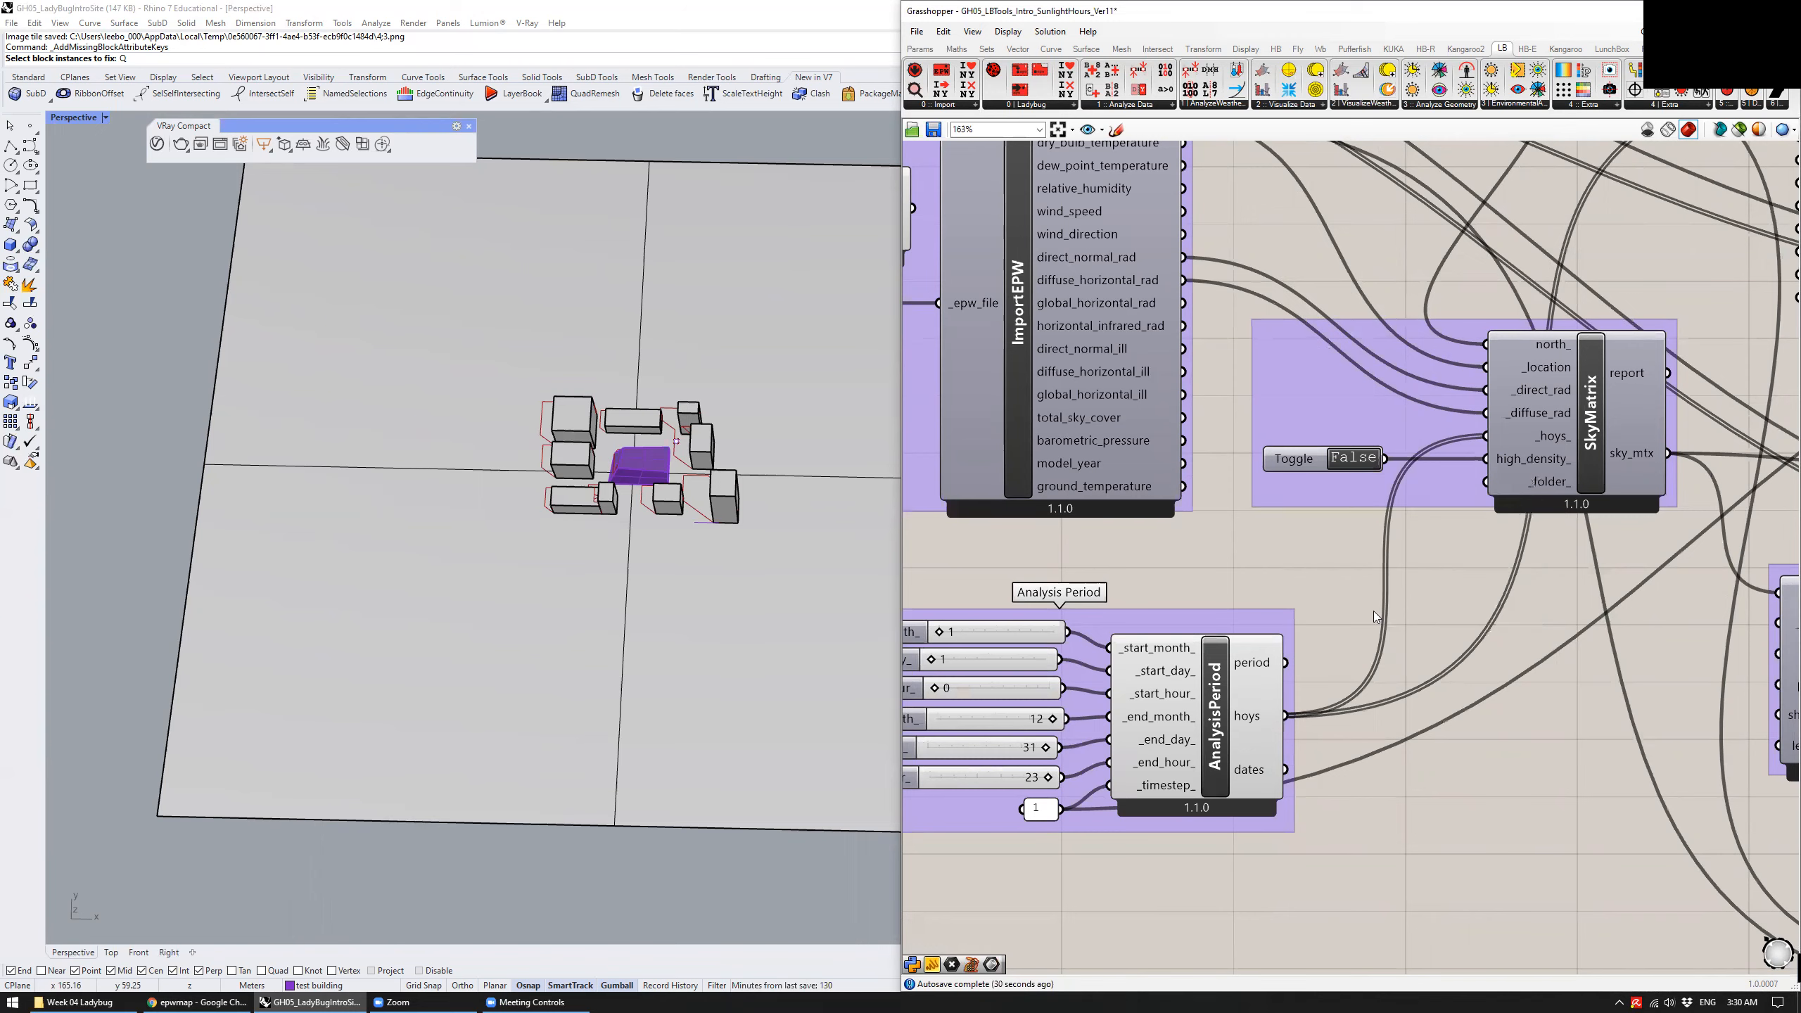
Place a demonstration copy of LB Analysis Period above the existing AnalysisPeriod component and delete it
right_drag(1246, 712, 1337, 705)
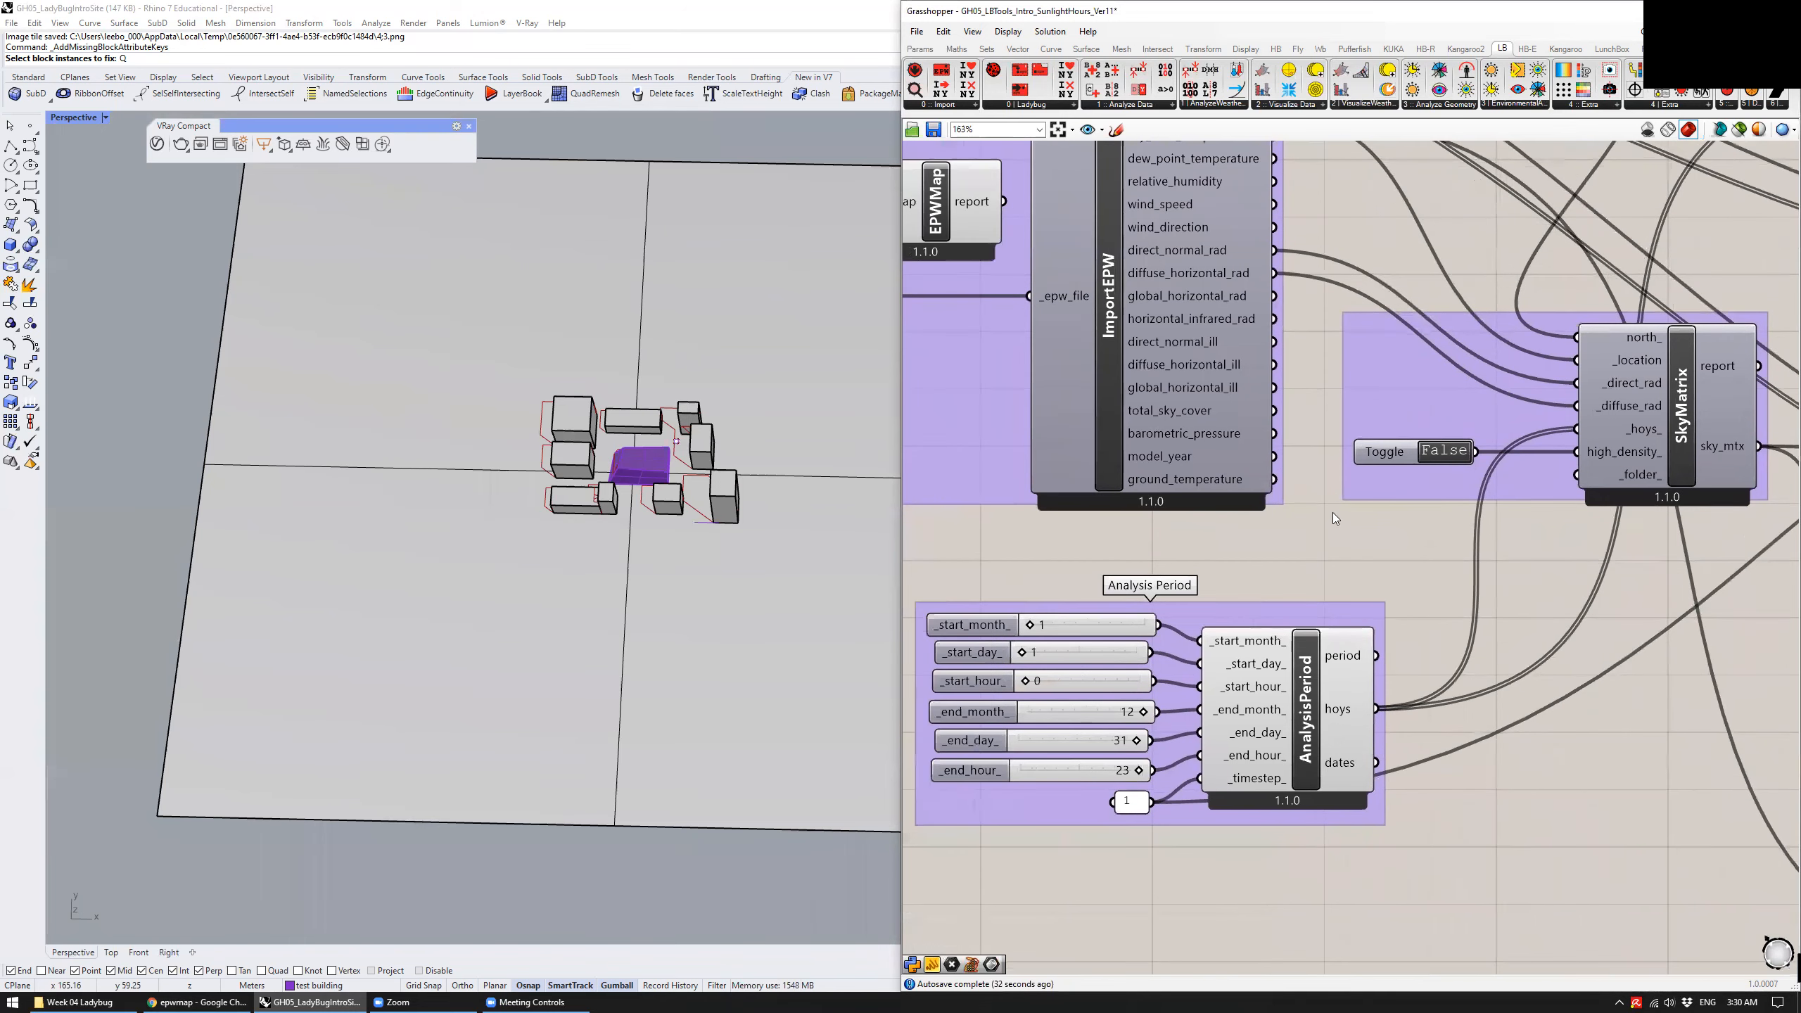
click(1284, 705)
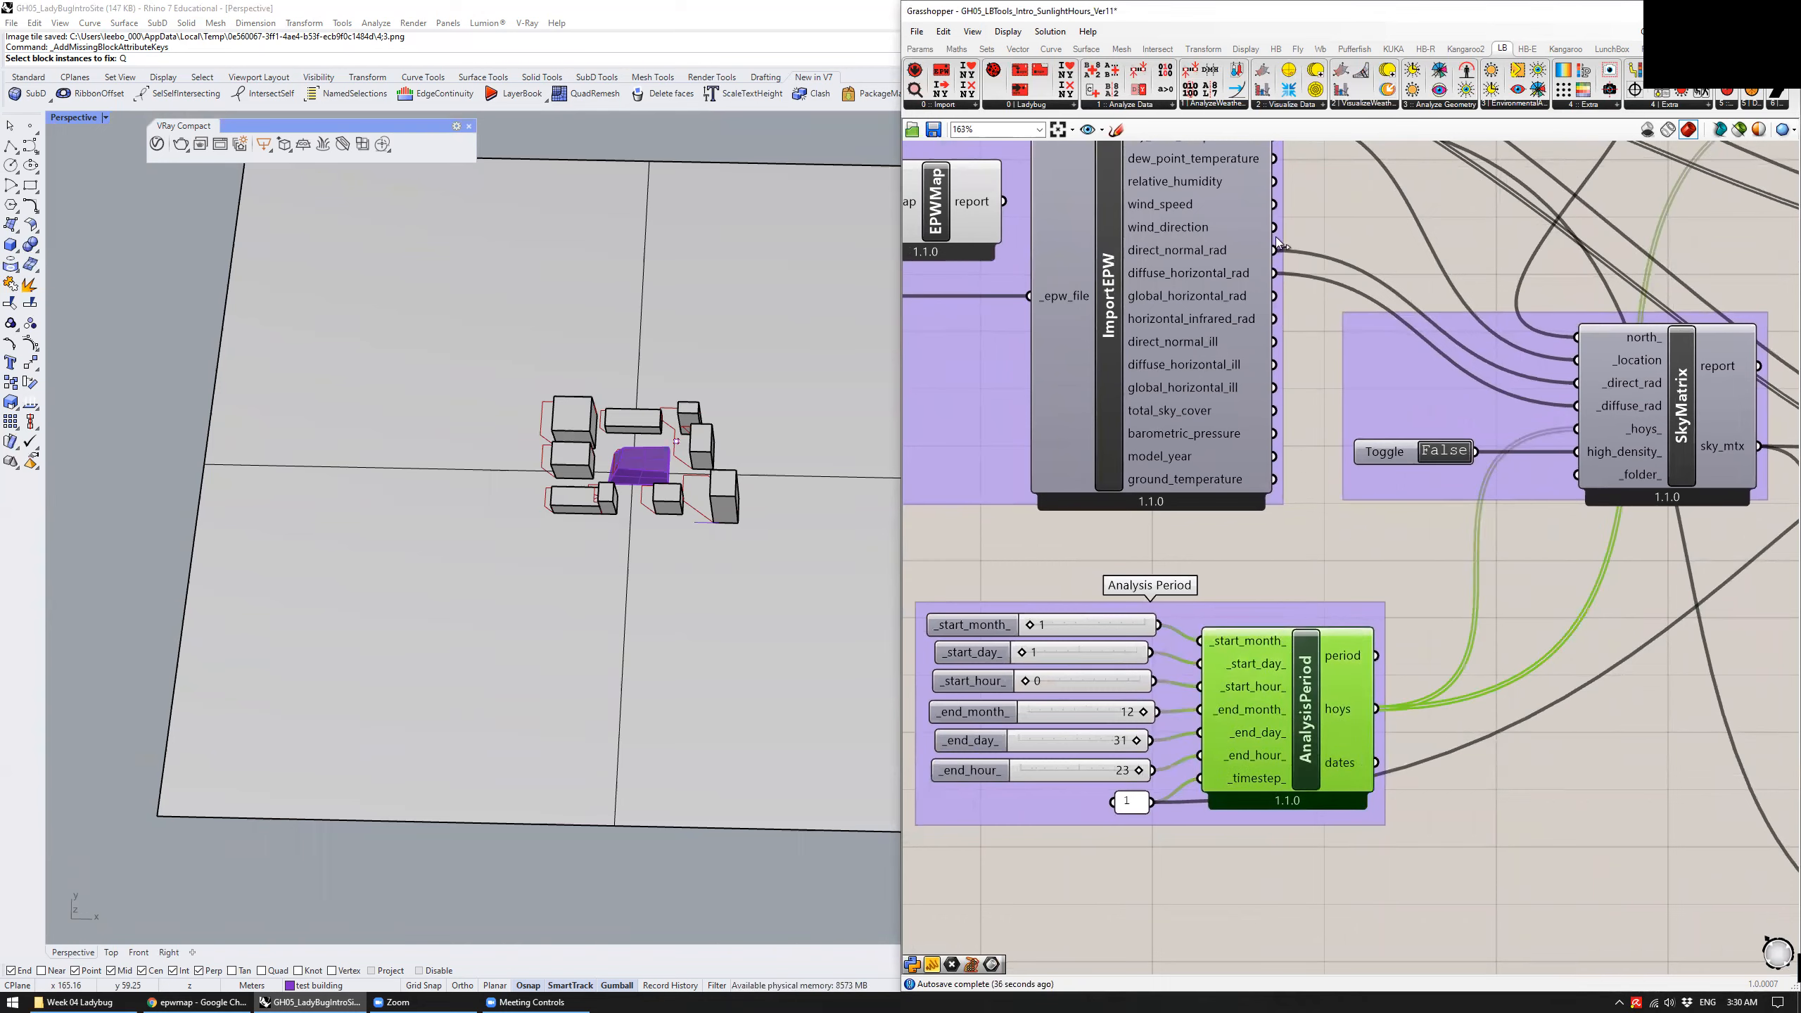
click(1113, 104)
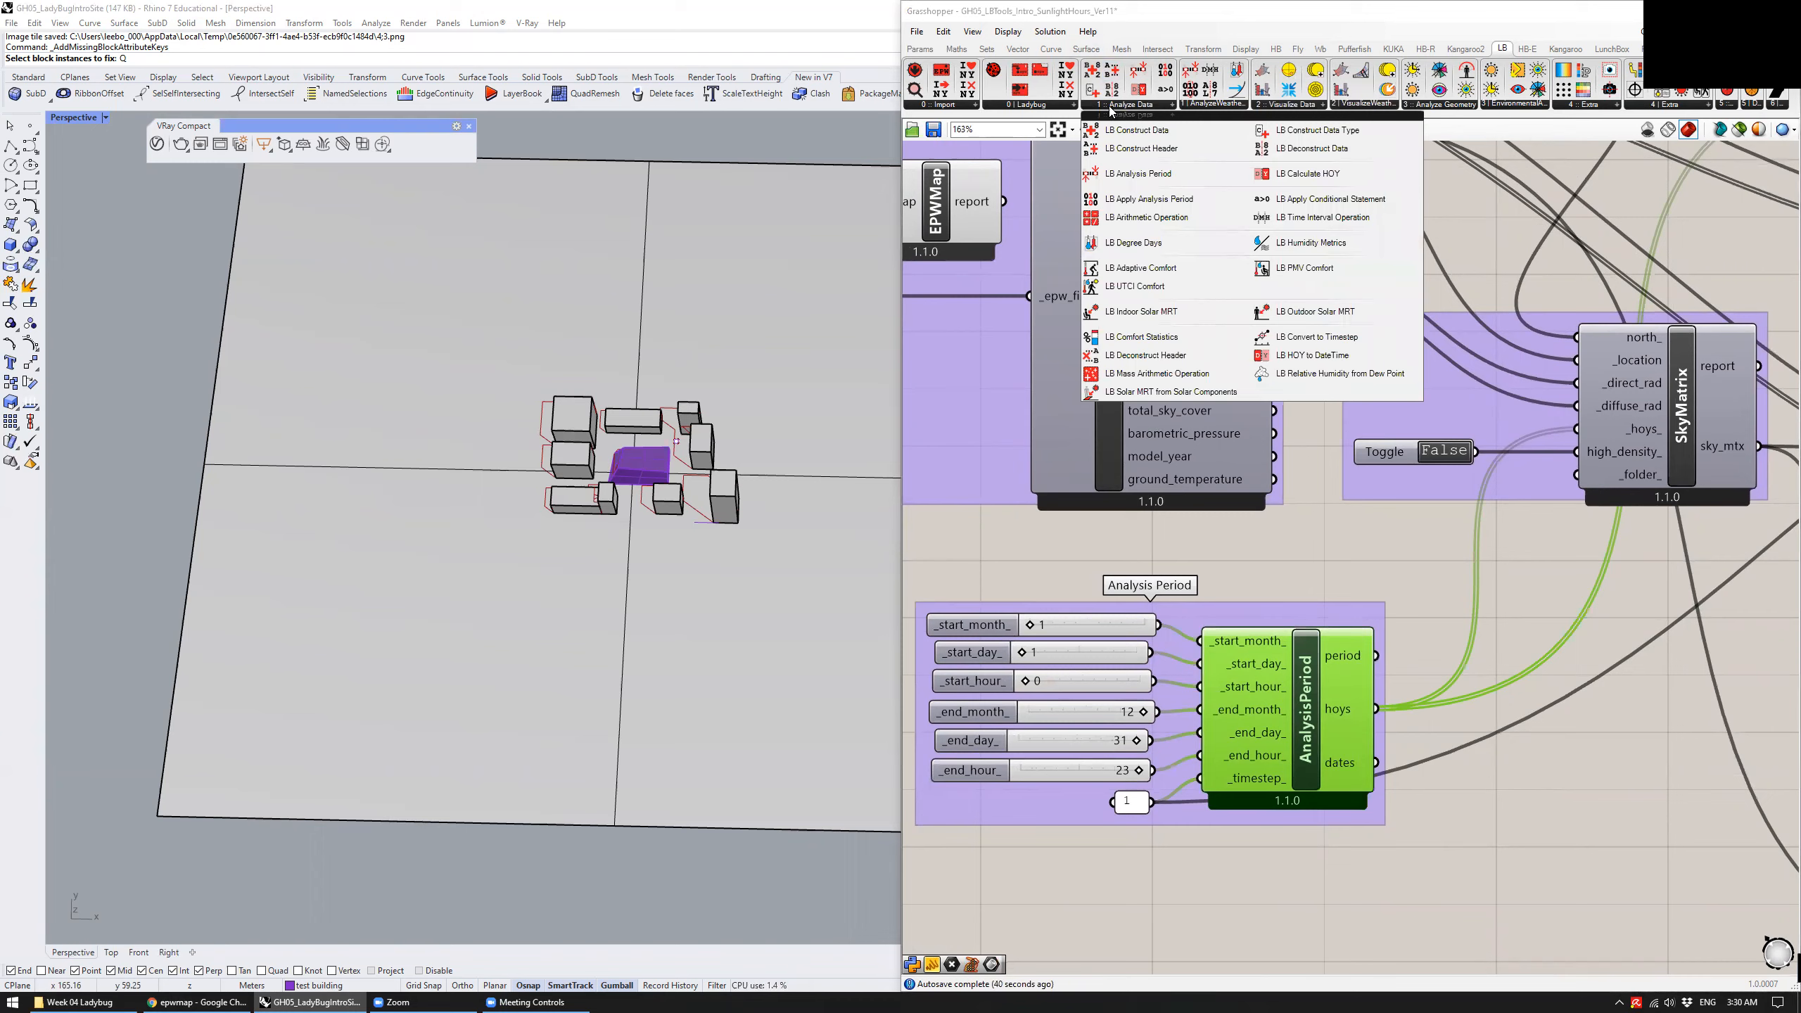
click(1170, 179)
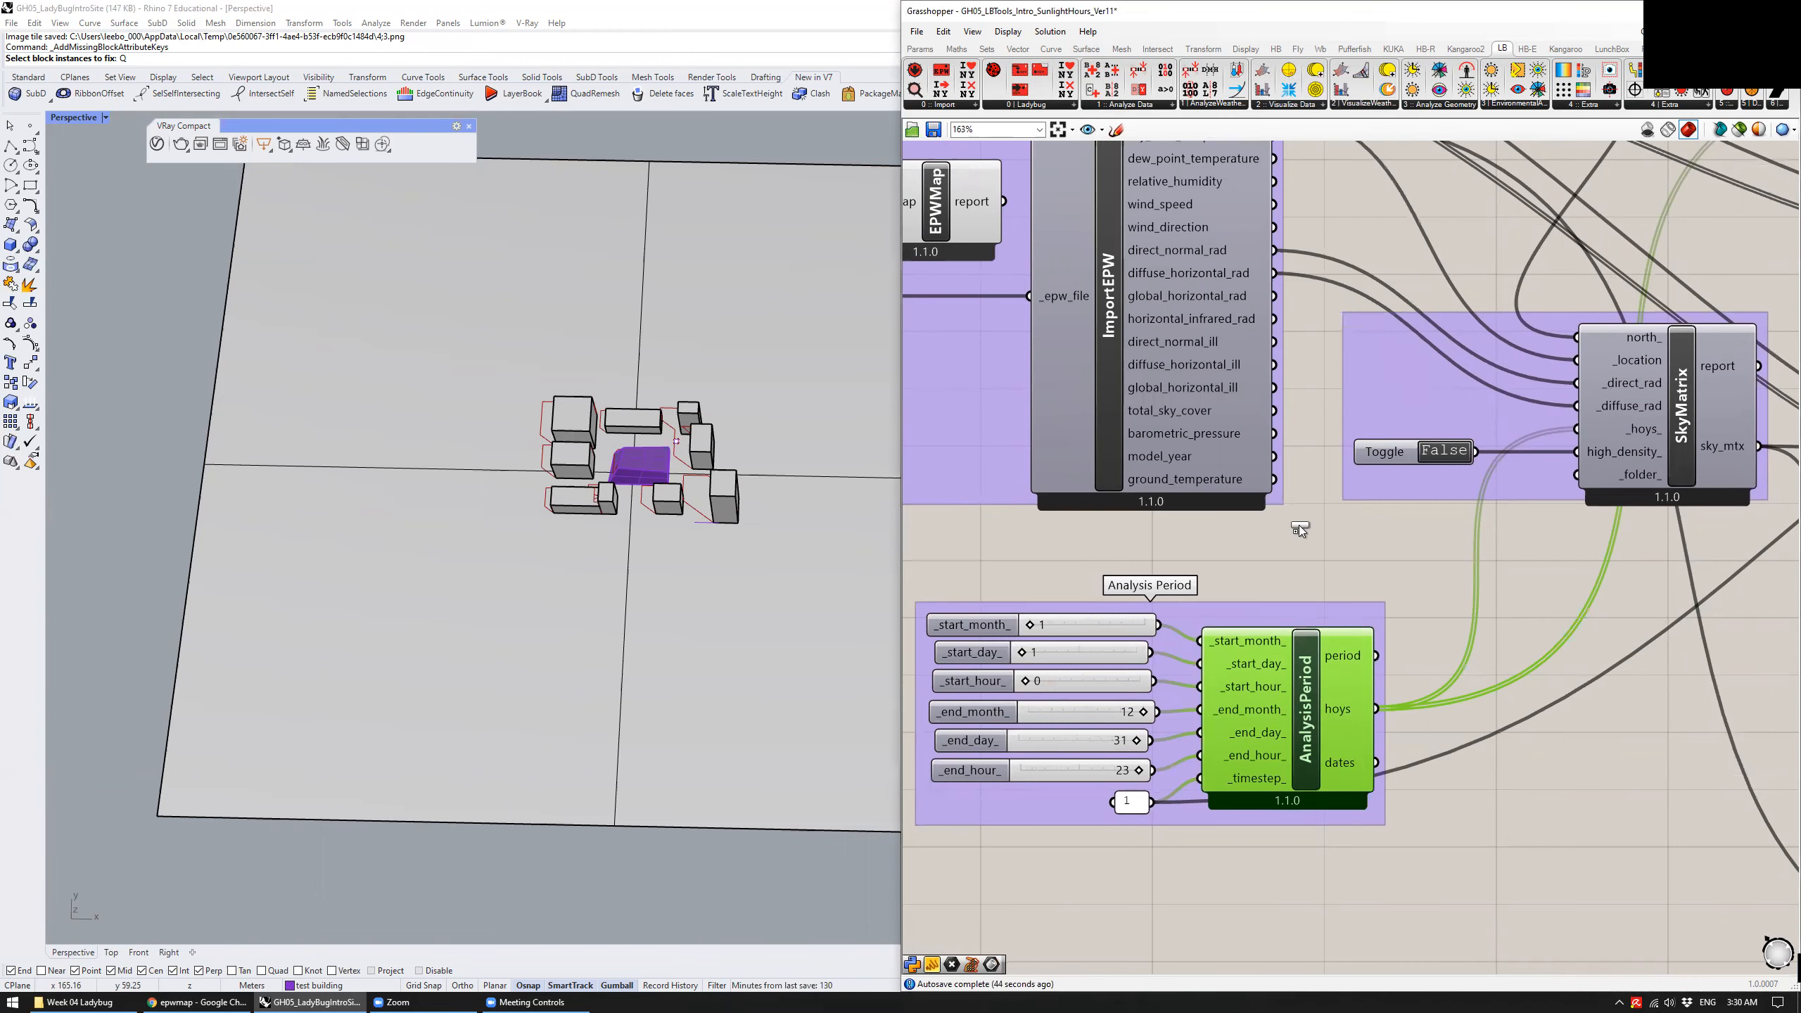
click(1308, 535)
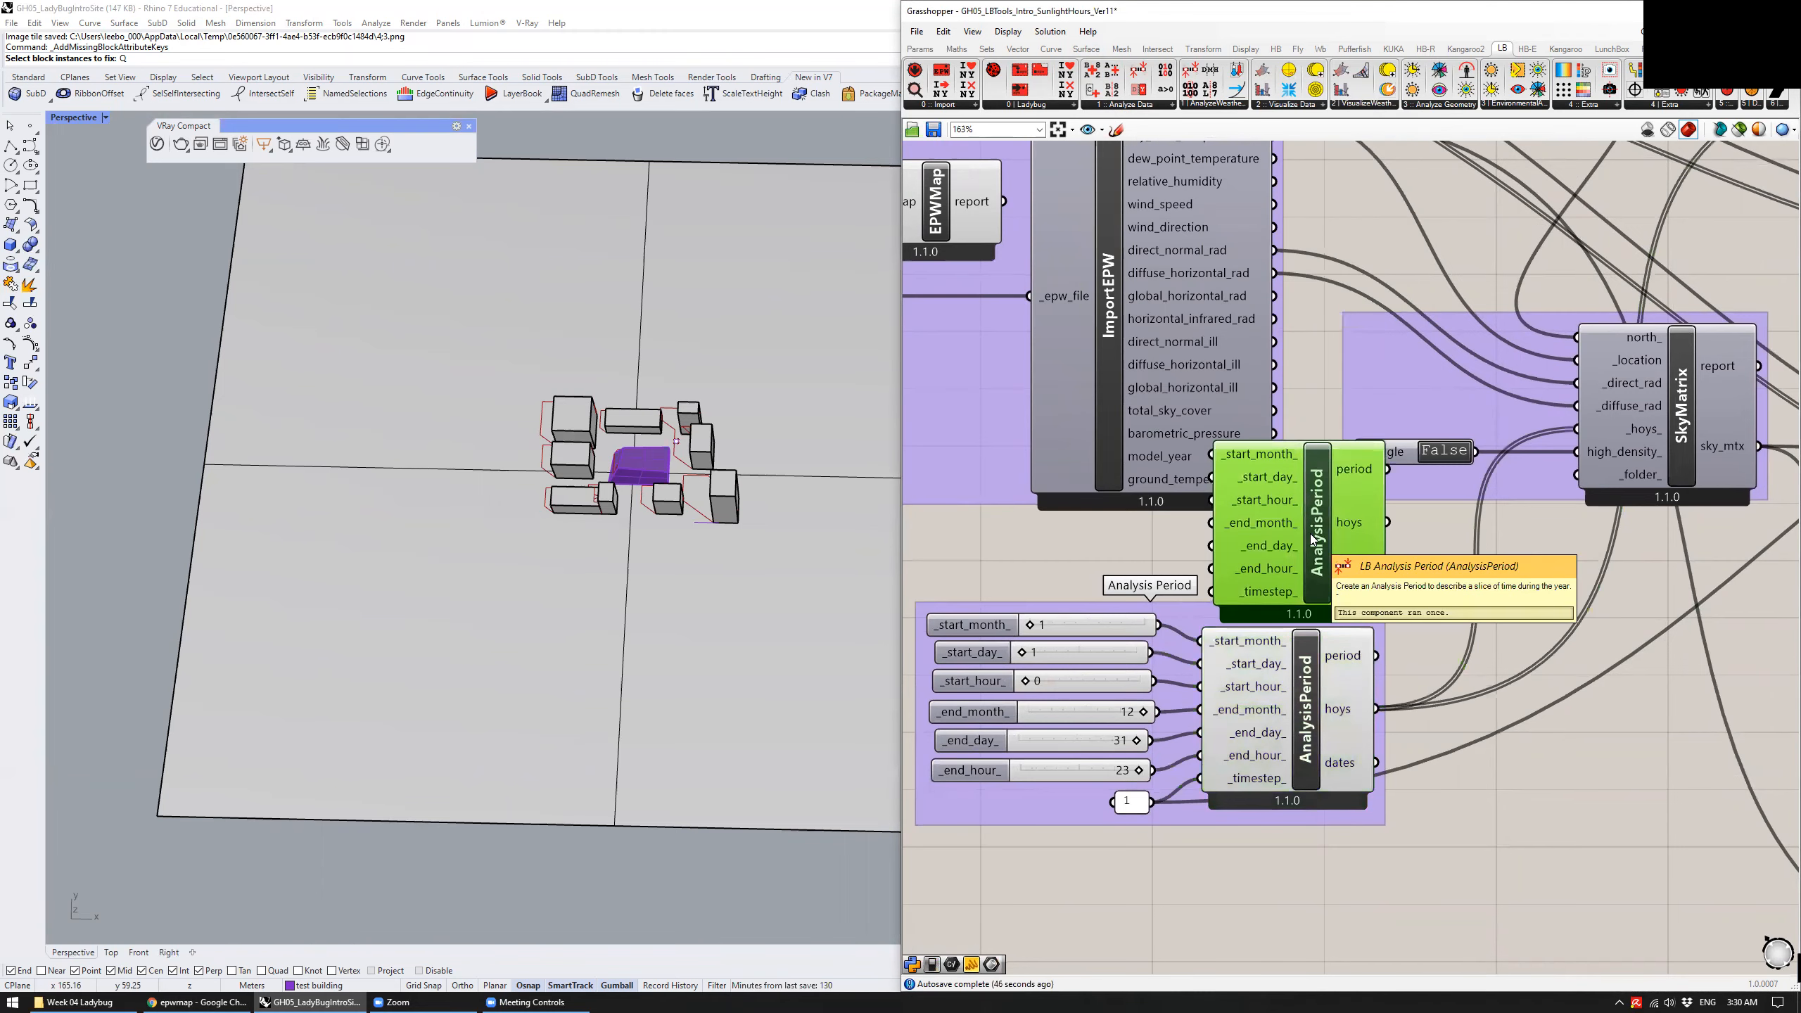
key(Delete)
Read the description of the SkyMatrix _hoys input and examine the Analysis Period sliders that feed it
right_drag(1312, 539, 1330, 458)
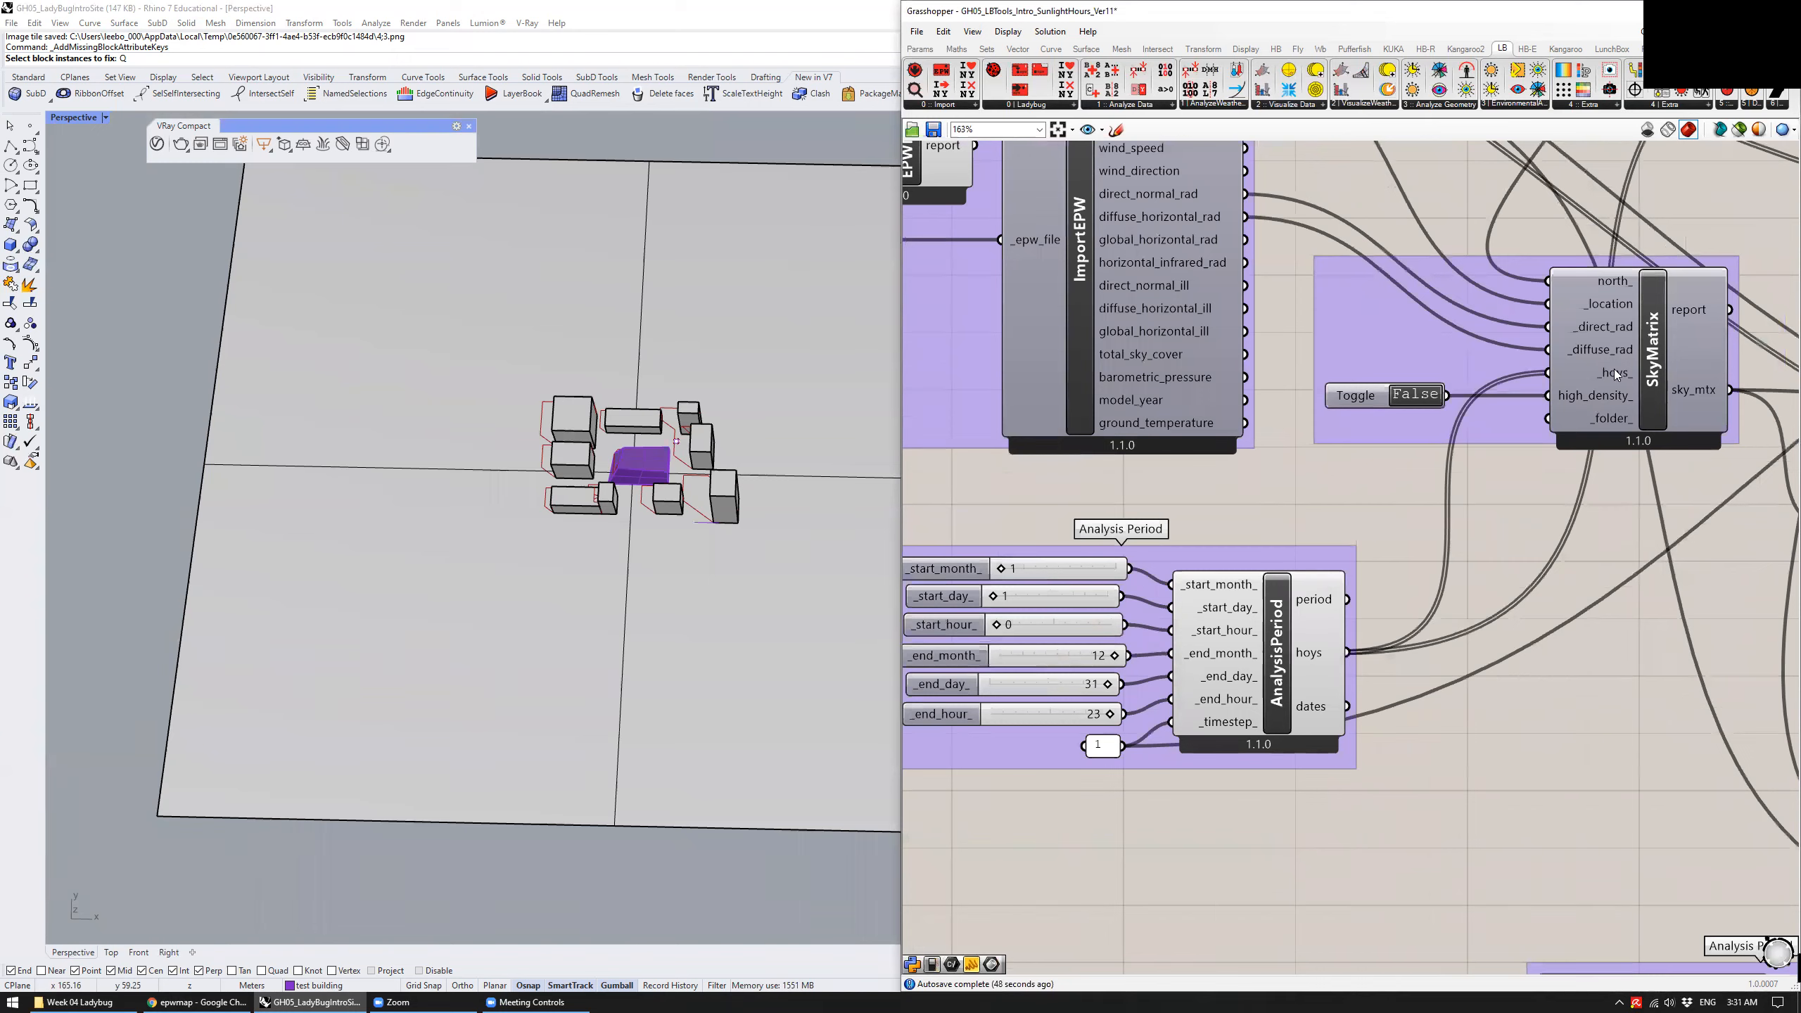
mouse_move(1614, 374)
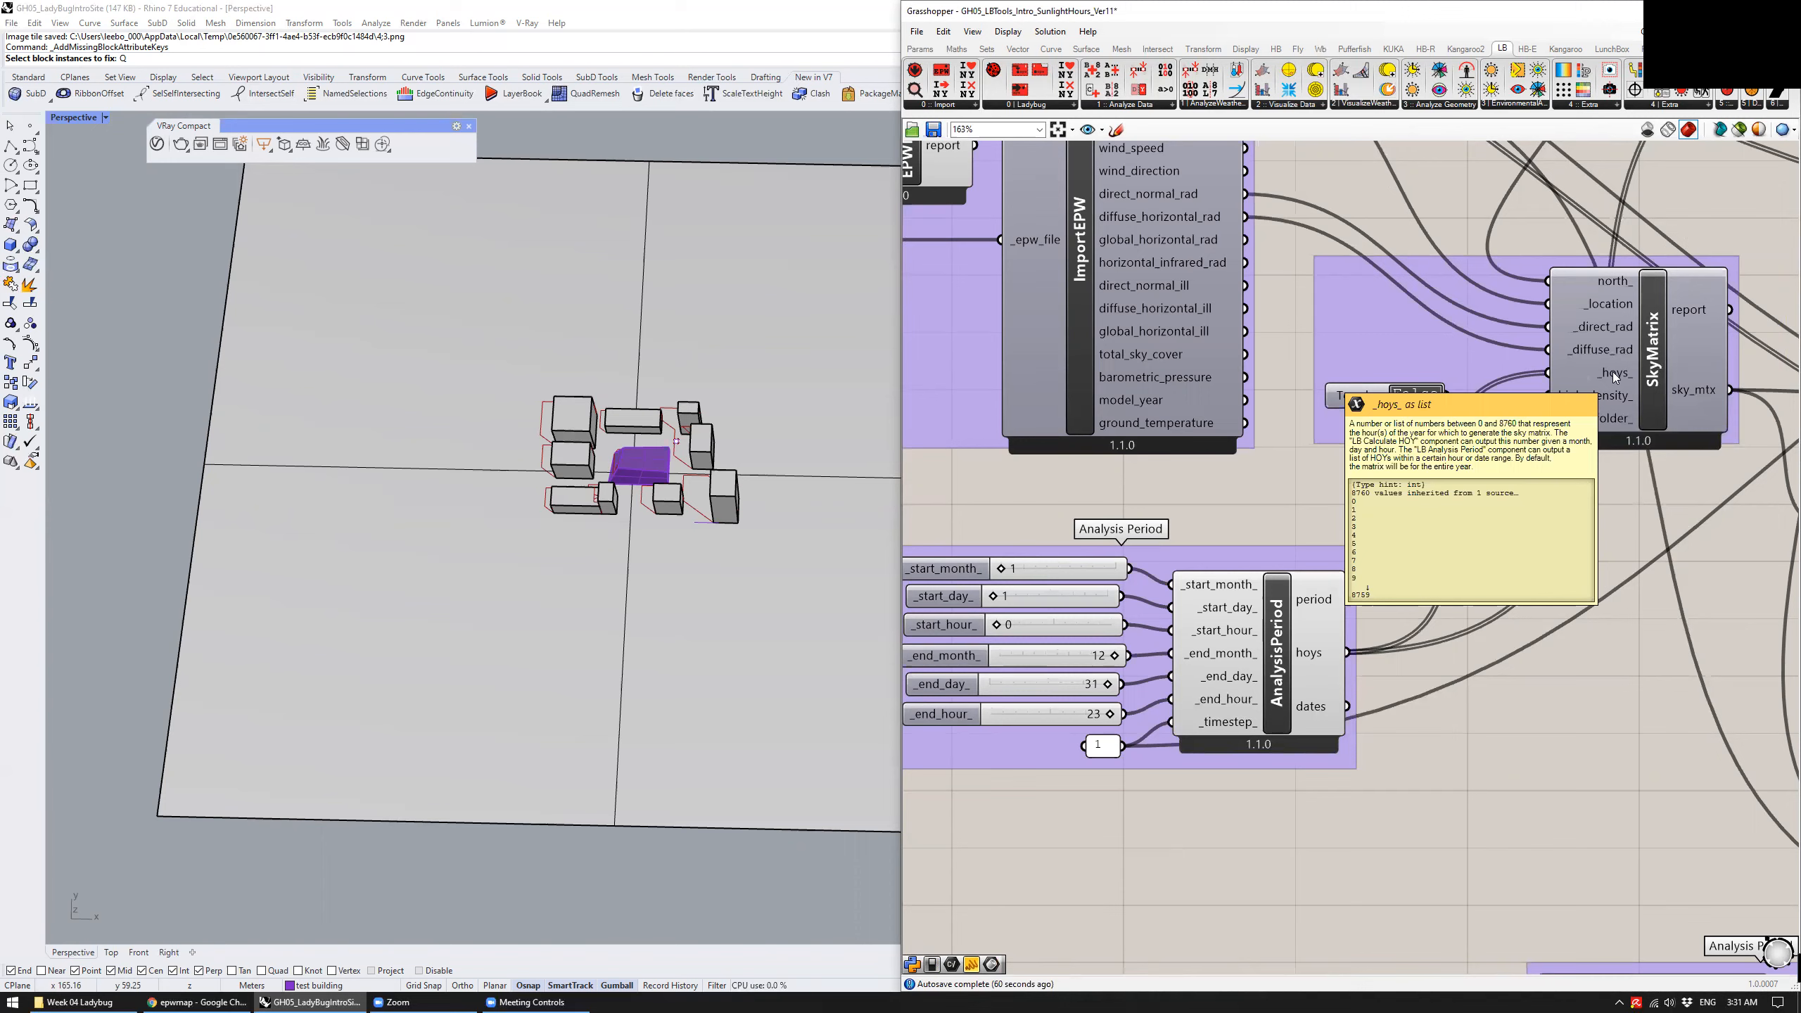
right_drag(1186, 495, 1287, 477)
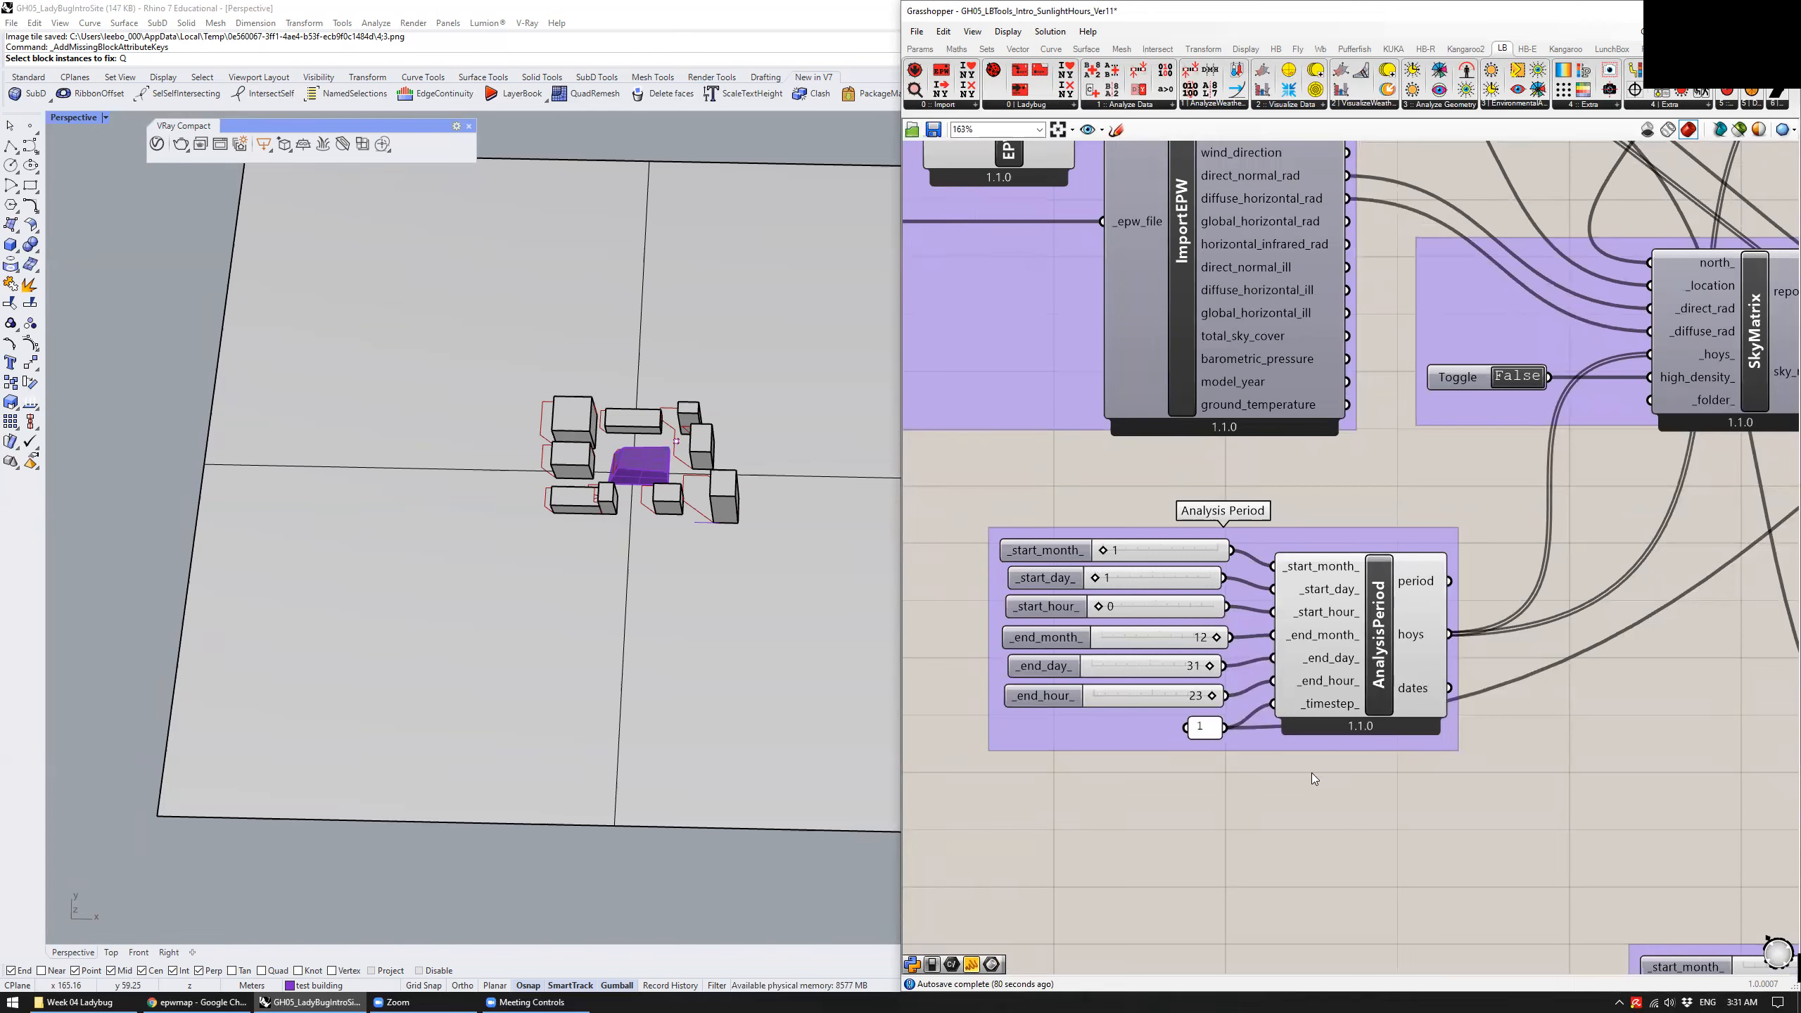
Move the panel feeding _timestep_ a little lower beneath the Analysis Period sliders and read the _timestep_ input description
click(1207, 730)
drag(1208, 729, 1178, 753)
mouse_move(1341, 707)
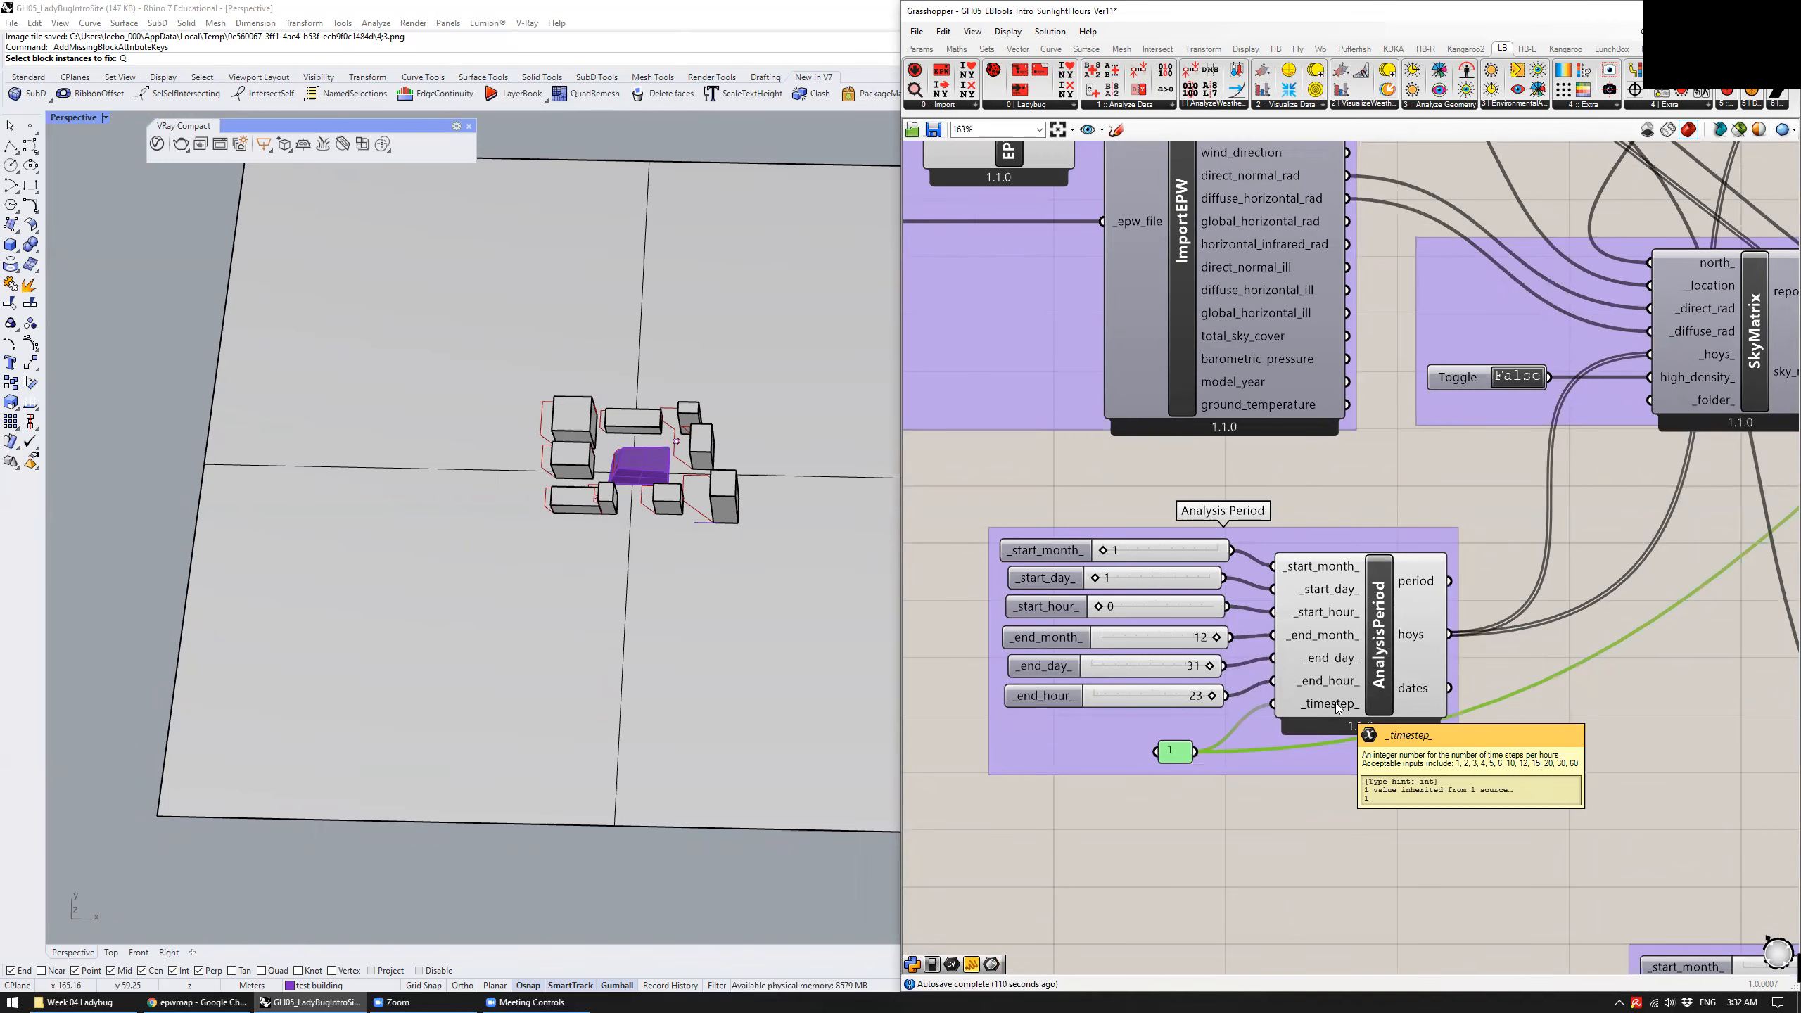
scroll(1340, 703, down, 3)
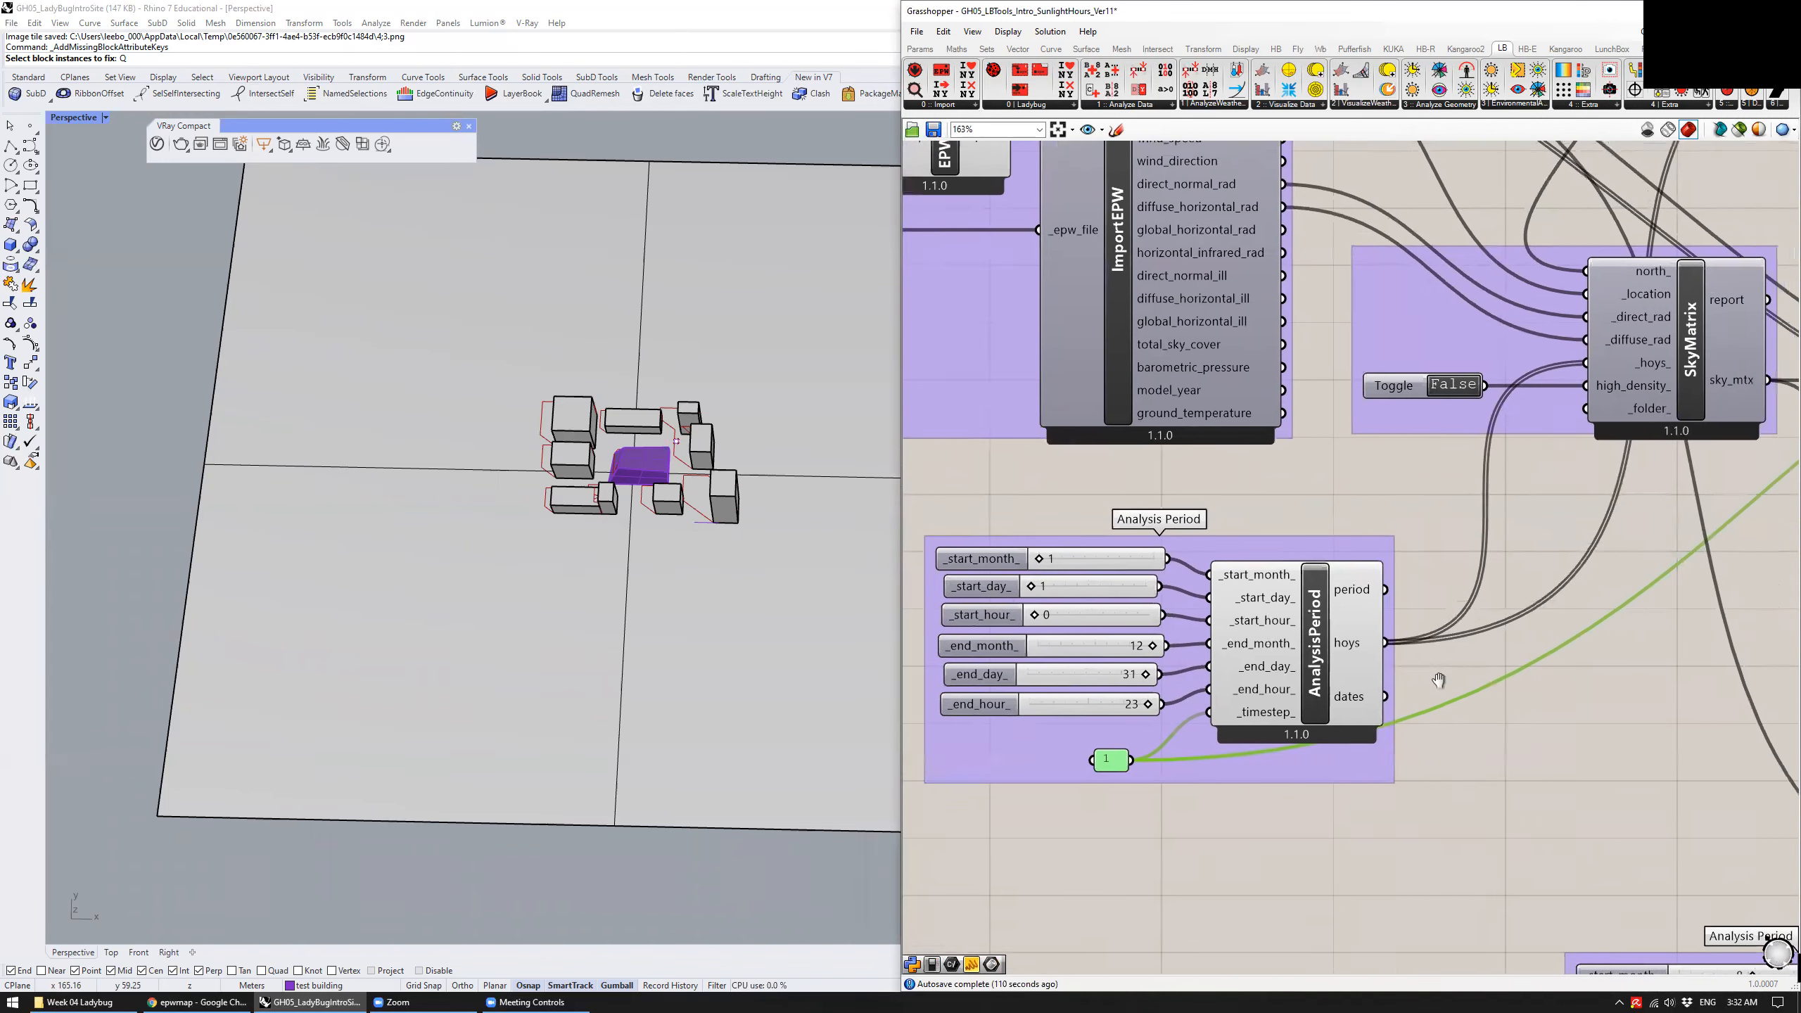
scroll(1142, 747, up, 3)
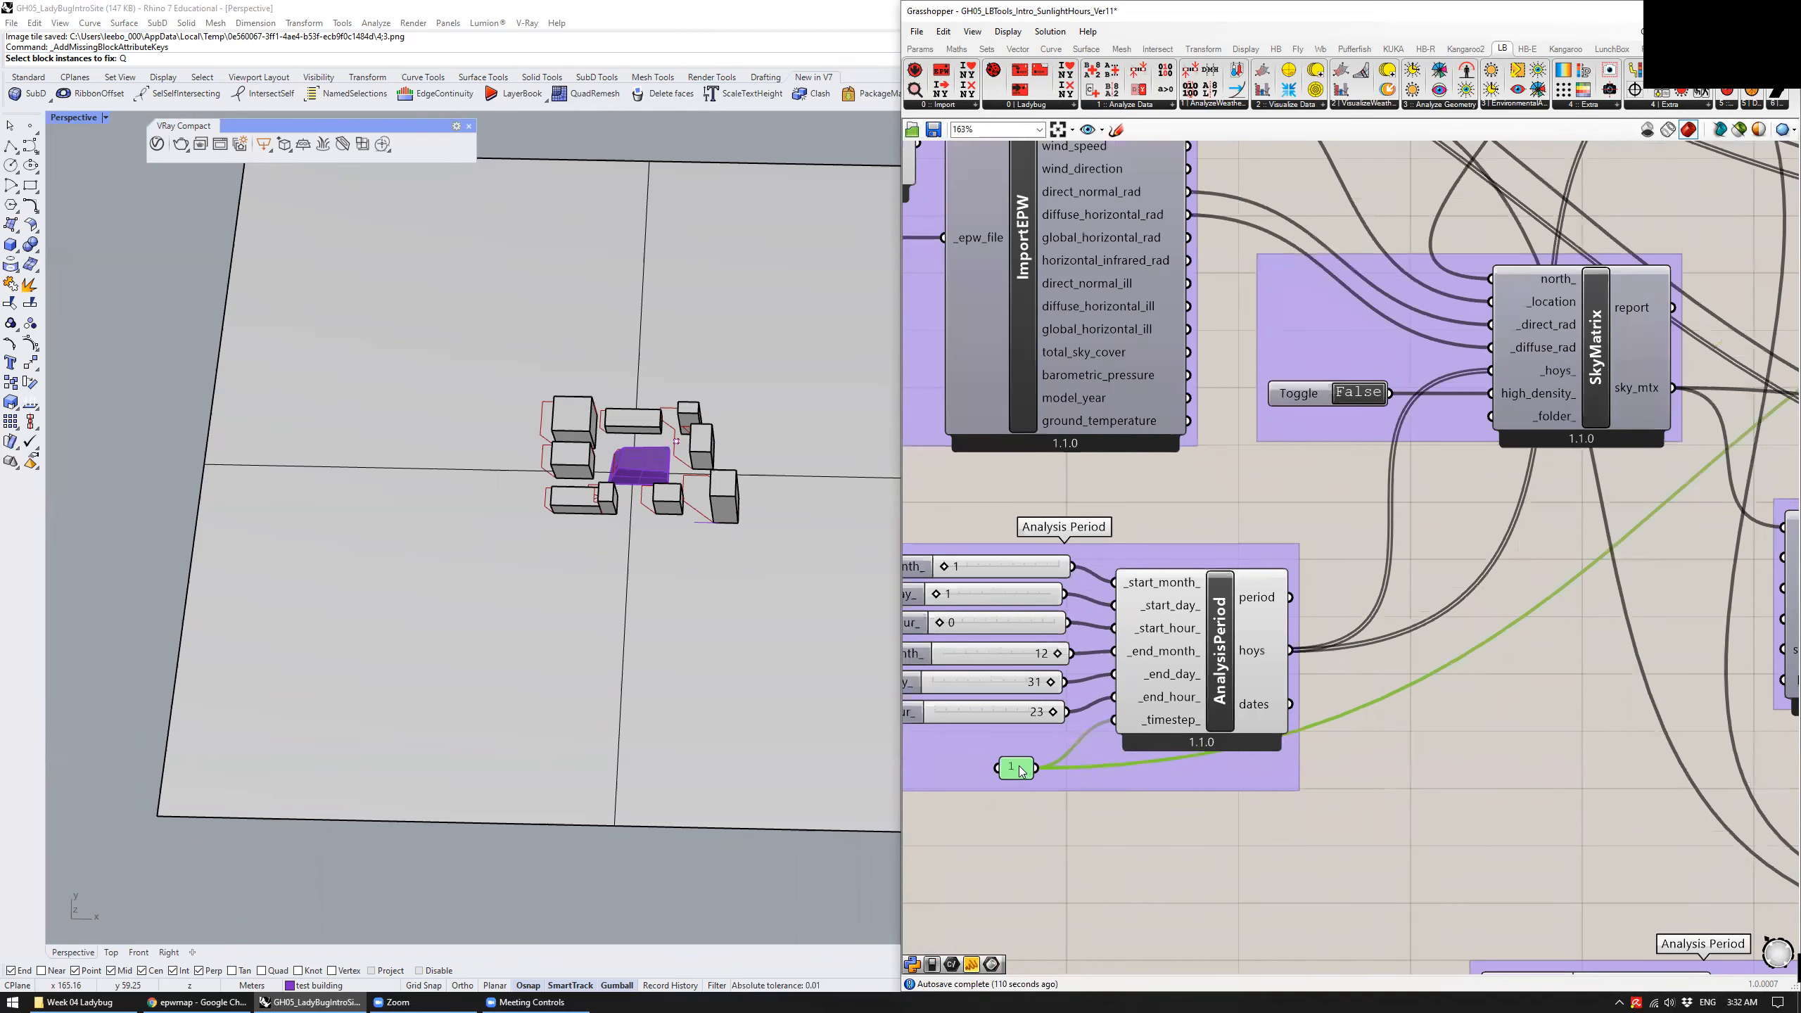
drag(1020, 764, 1026, 776)
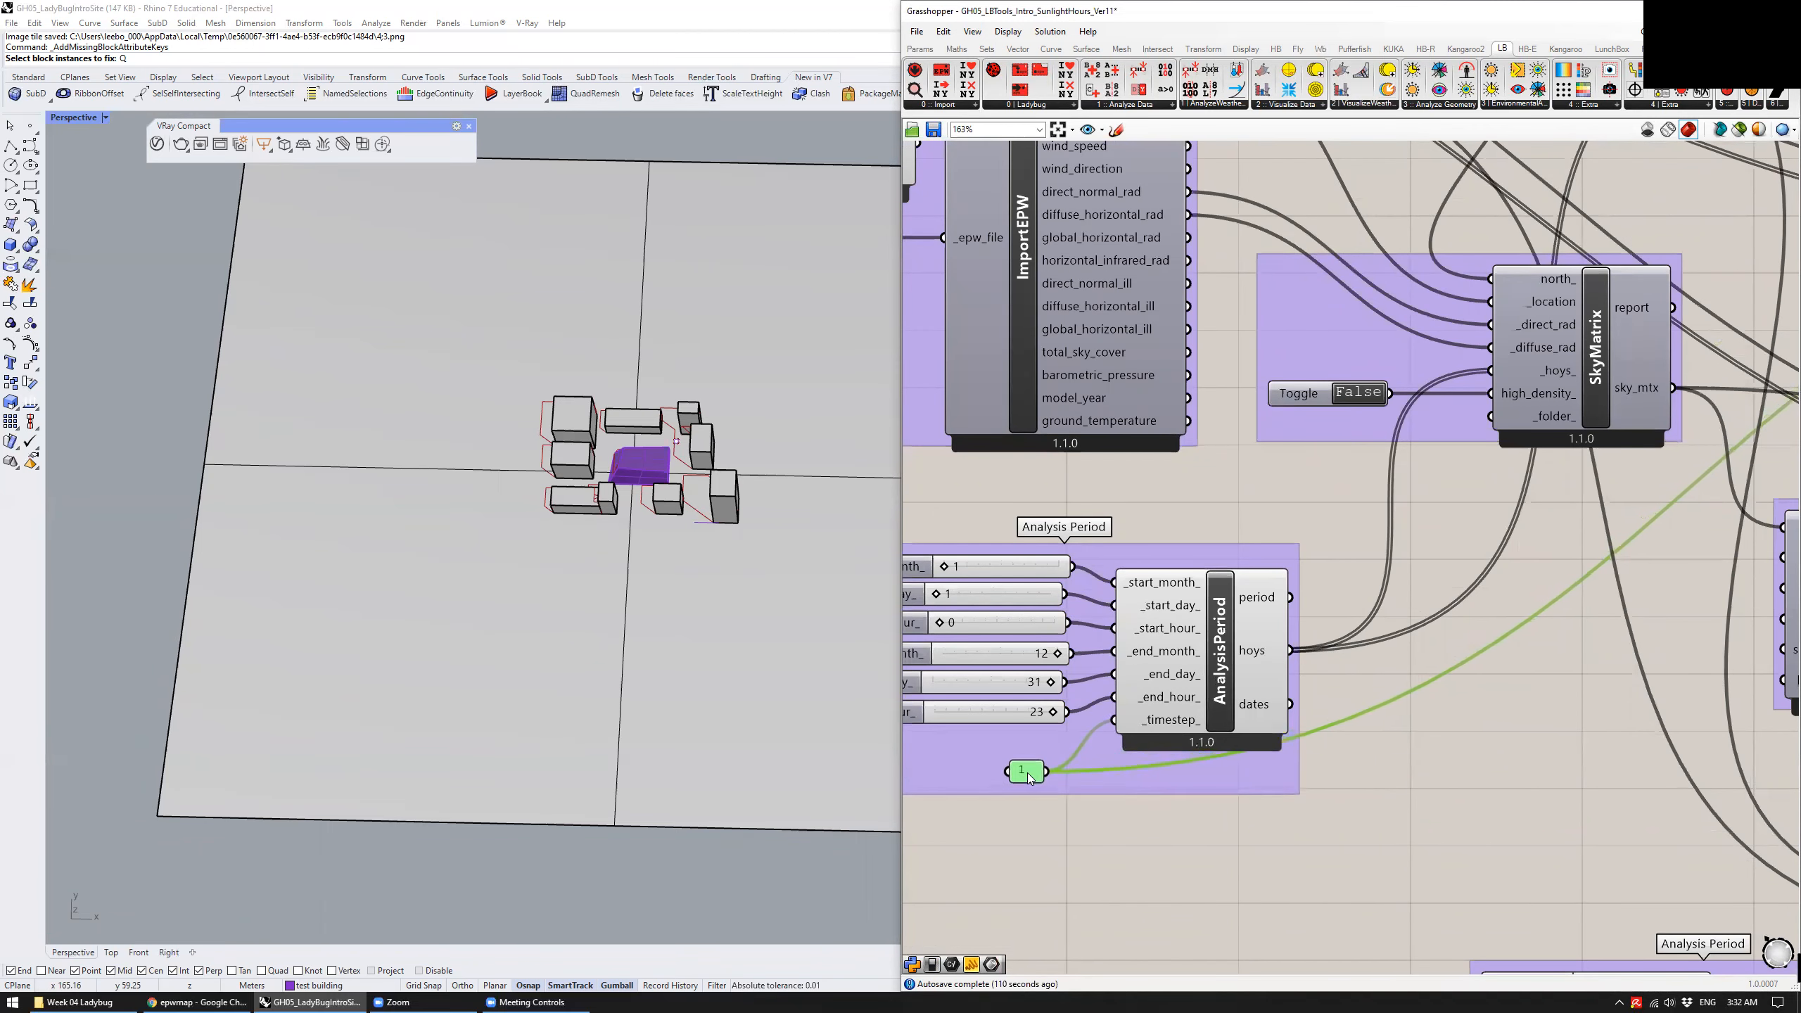
click(1510, 720)
Read the description of the SkyMatrix high_density_ input that the toggle feeds
right_drag(1475, 662, 1296, 747)
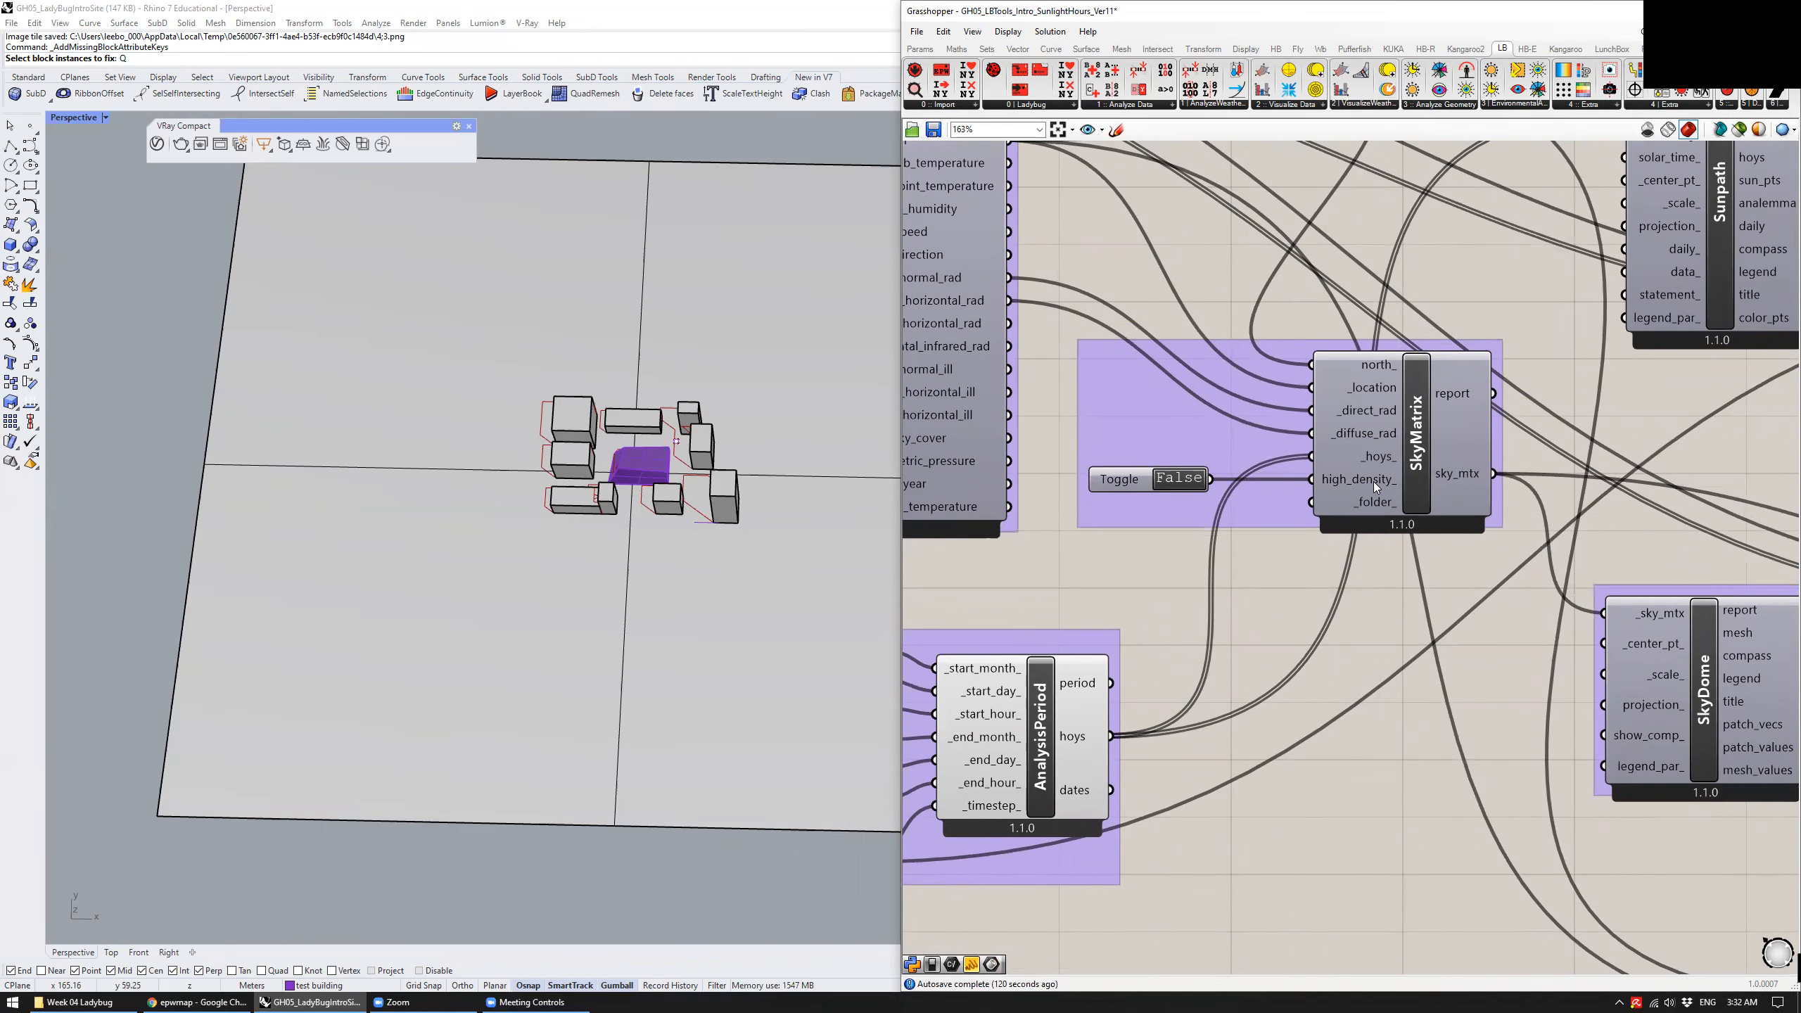
mouse_move(1373, 482)
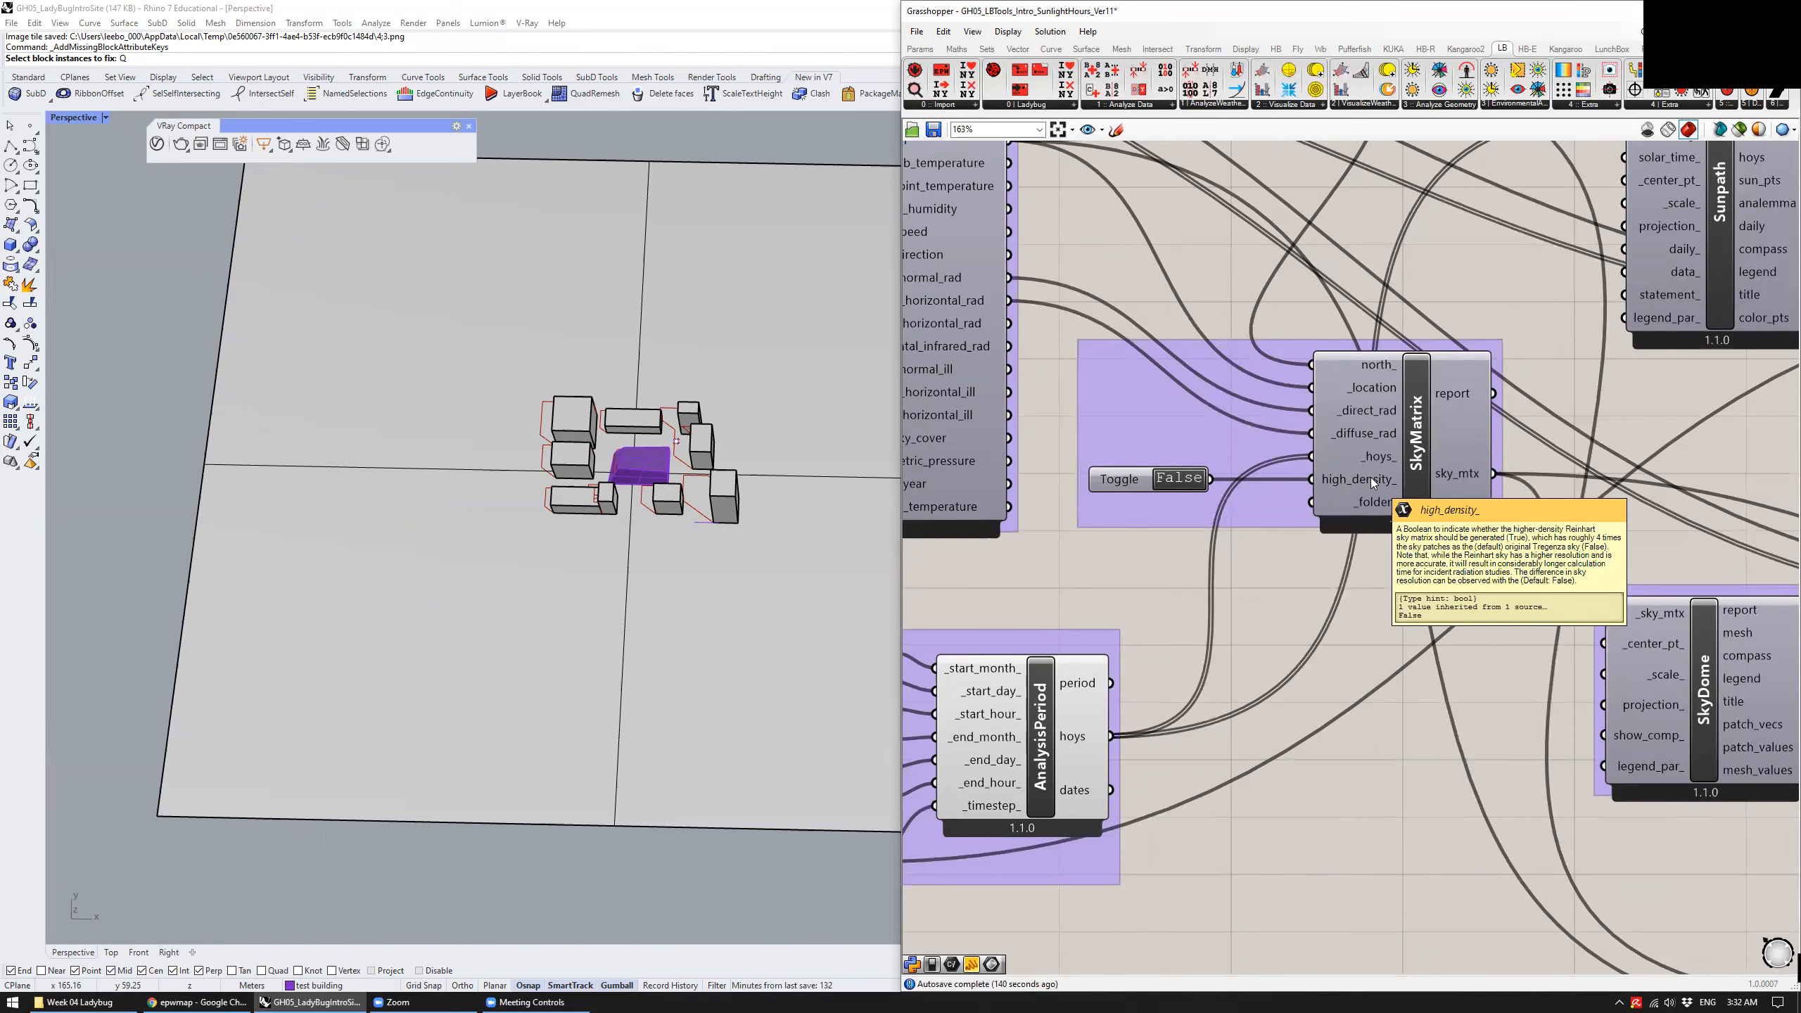
scroll(1371, 477, down, 5)
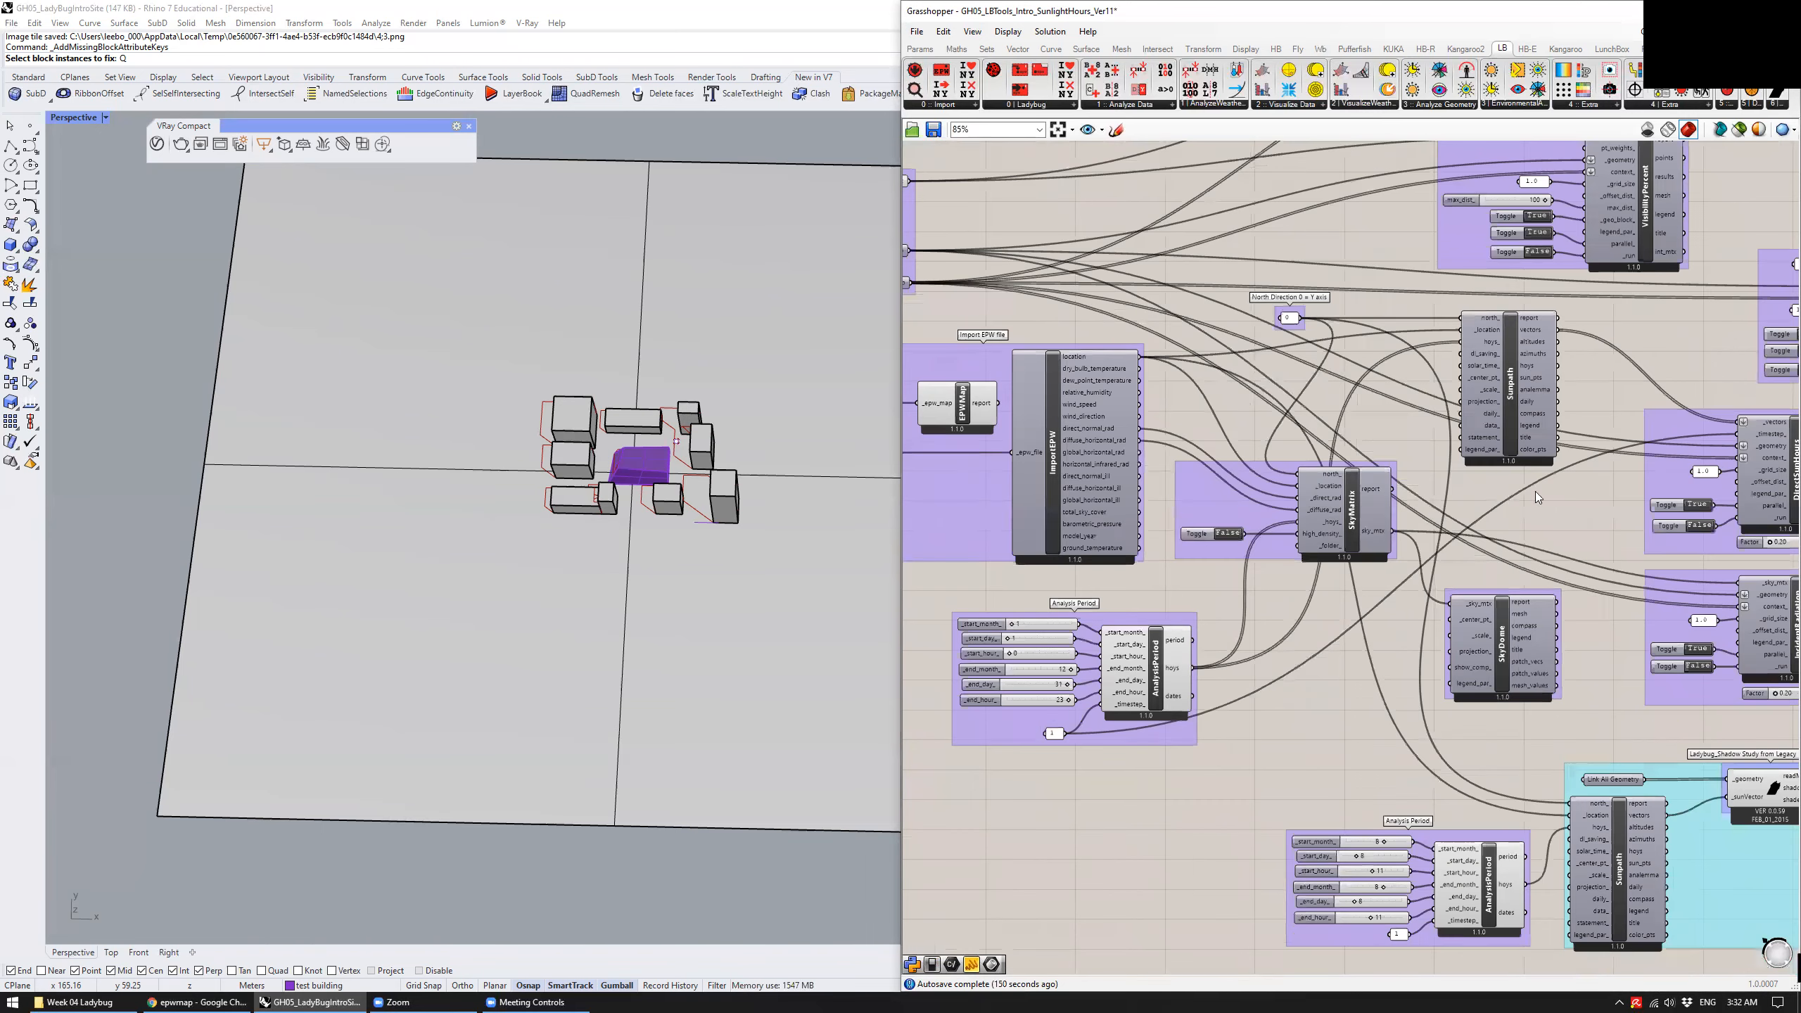
Trace the wires of SkyMatrix and AnalysisPeriod, and move SkyMatrix slightly closer to its toggle
click(1262, 499)
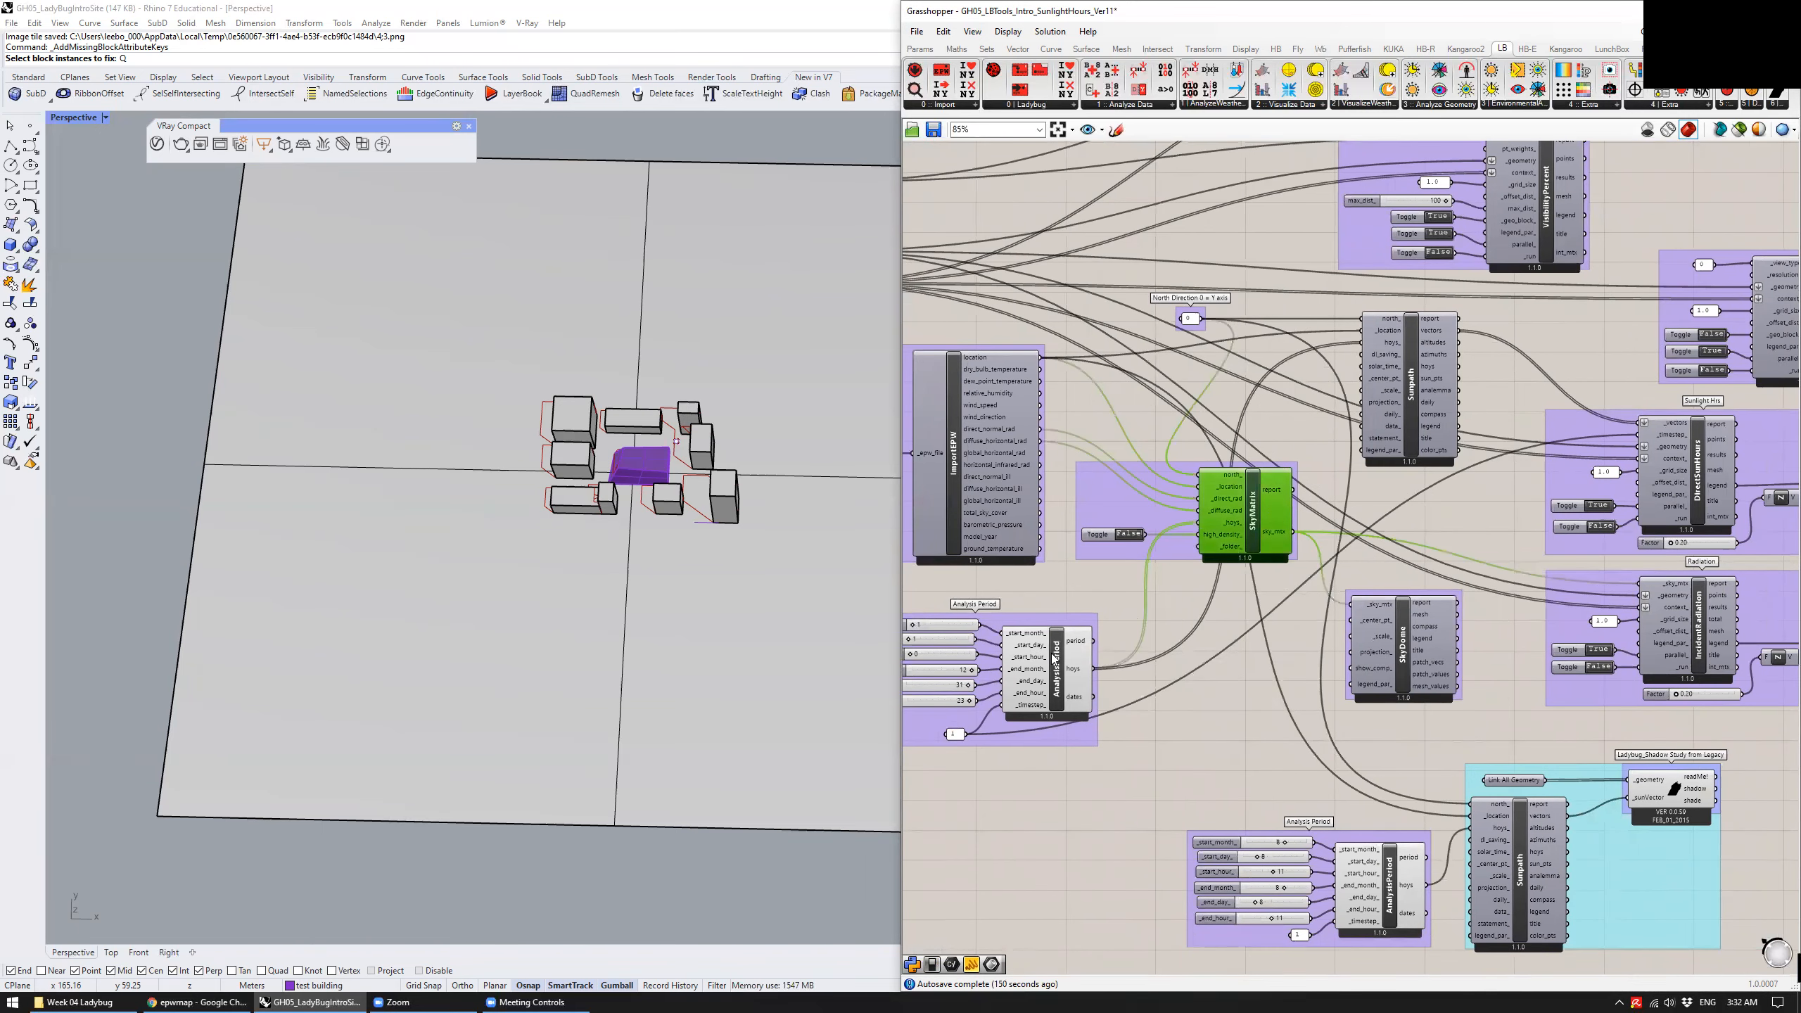
click(1057, 650)
click(996, 517)
click(1053, 649)
click(1252, 507)
right_drag(1369, 507, 1312, 513)
drag(1231, 530, 1179, 528)
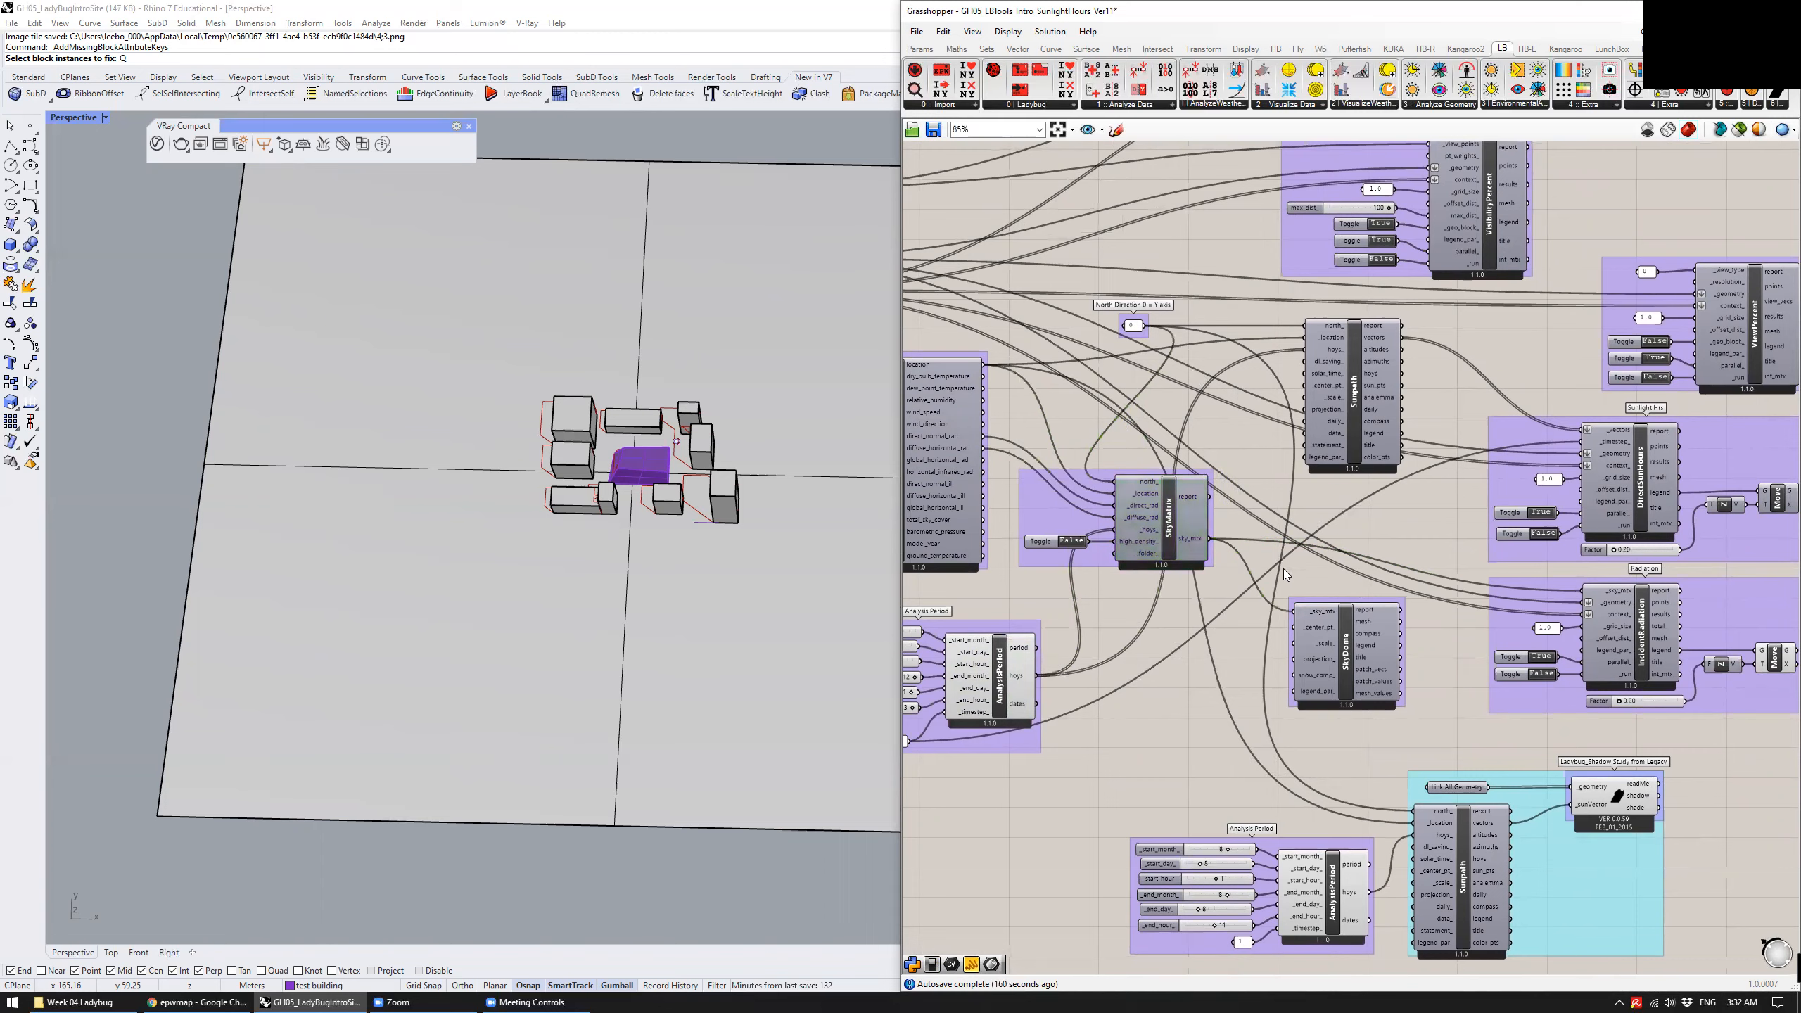
Turn on the preview of the SkyDome component and view the radiation dome in the Rhino viewport
right_drag(1286, 565, 1336, 559)
click(1383, 624)
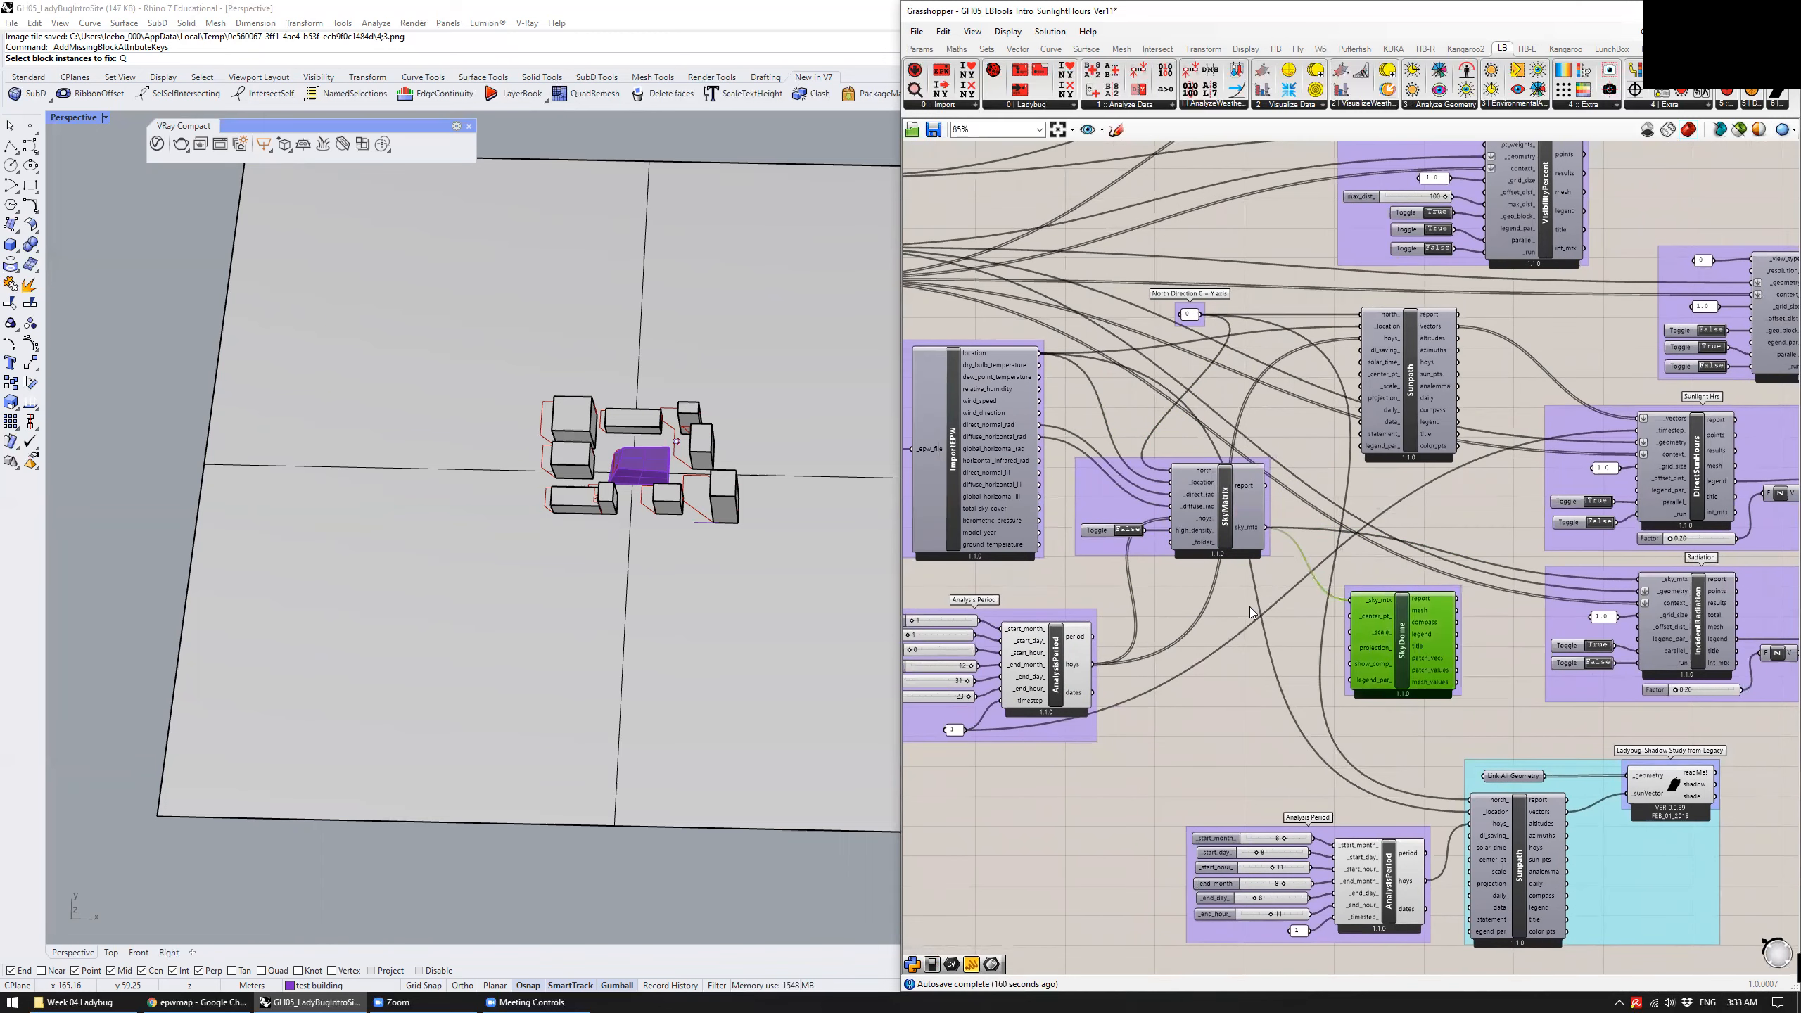
key(ctrl+w)
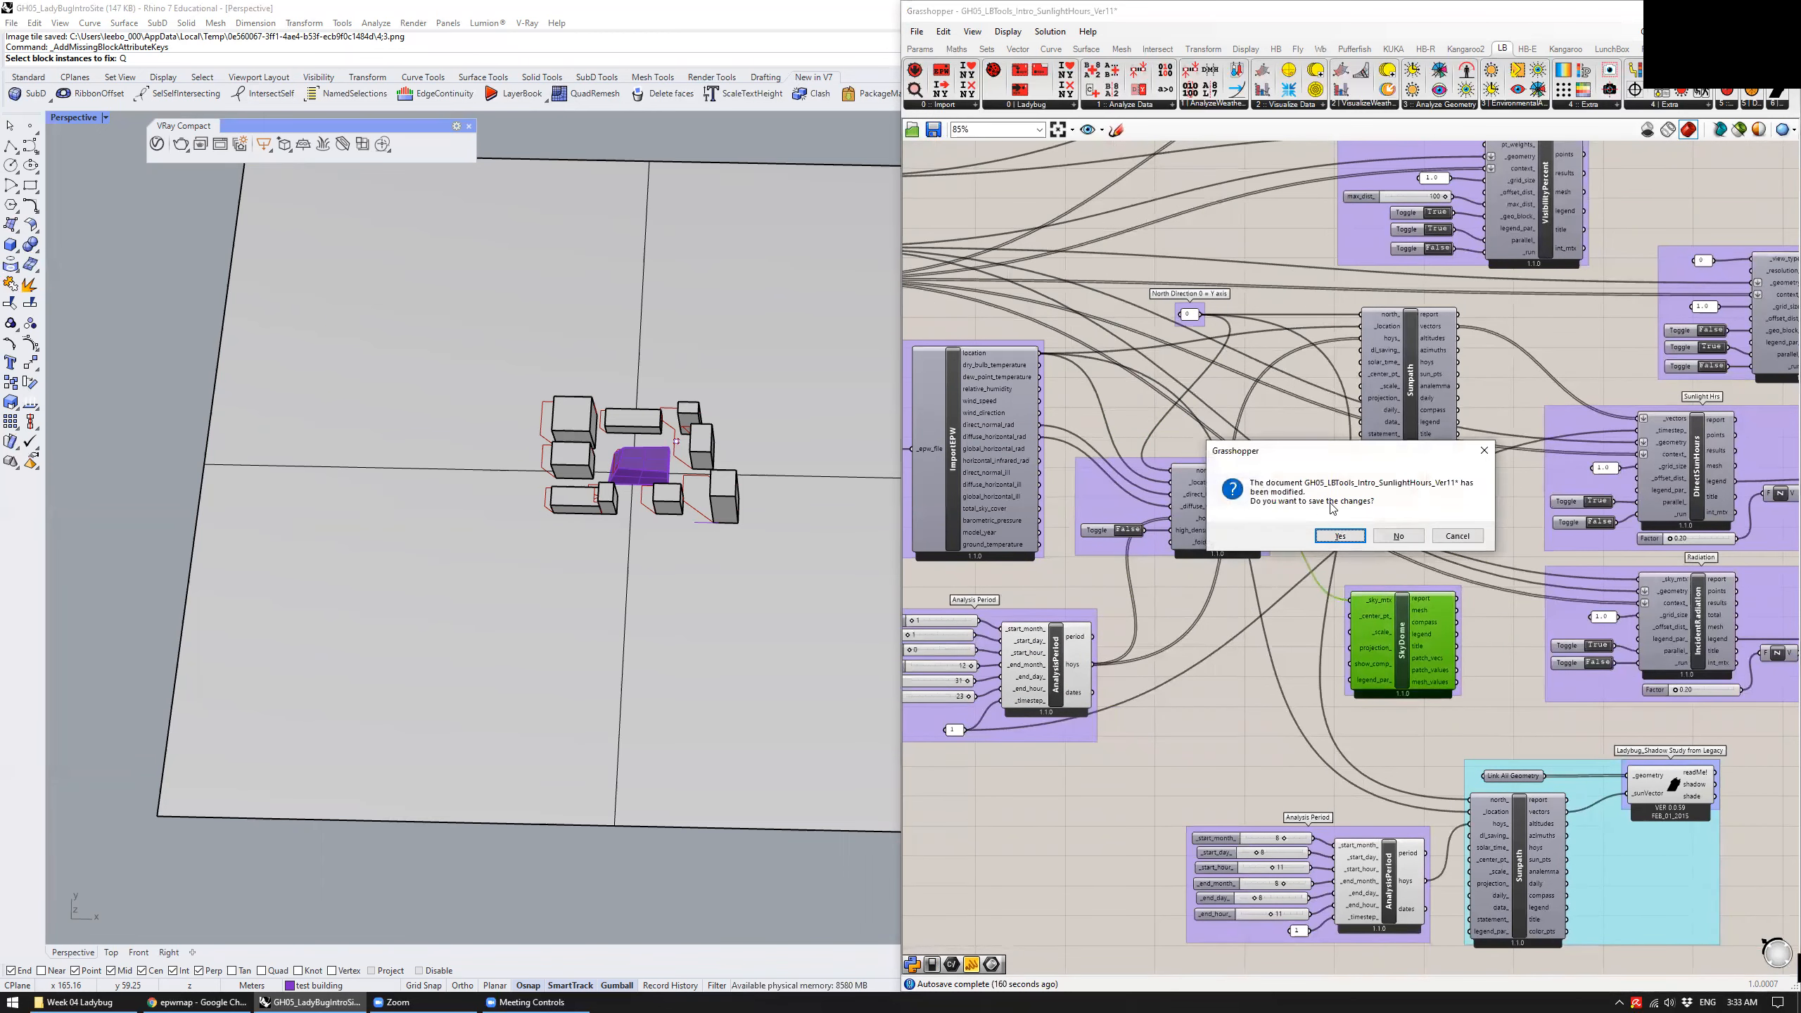
click(1457, 537)
key(ctrl+q)
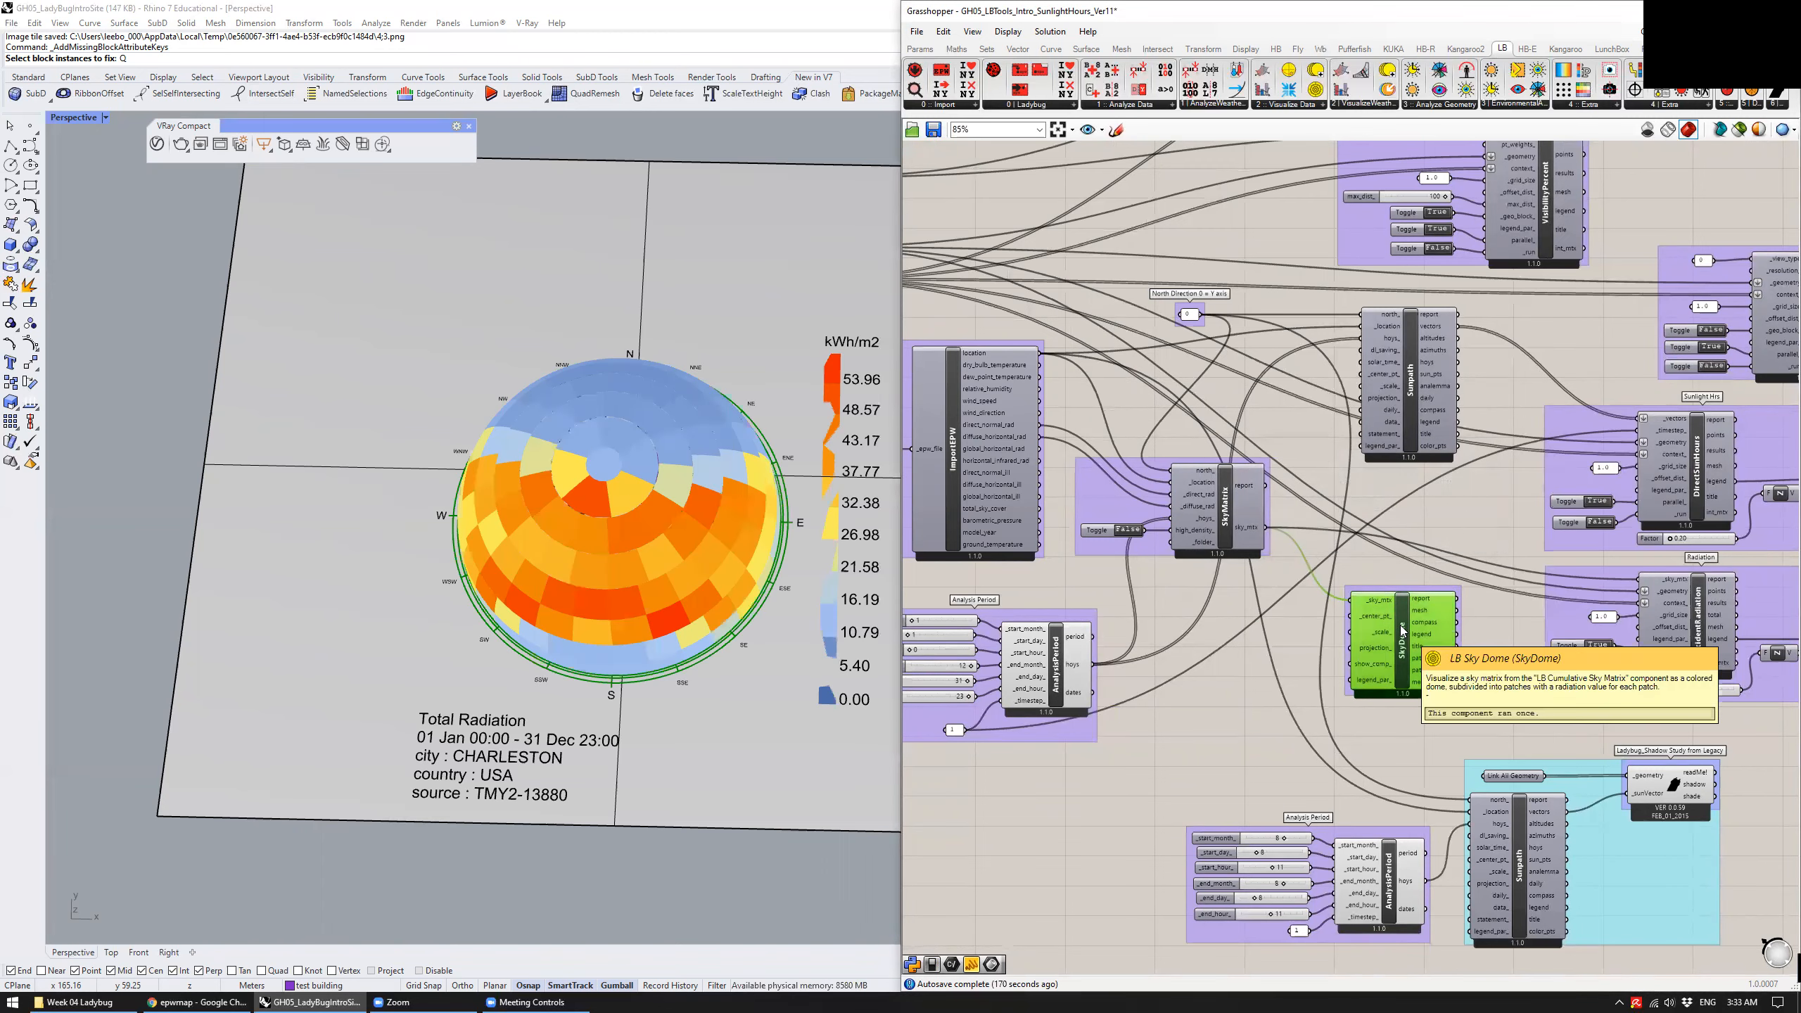
mouse_move(737, 557)
right_down()
mouse_move(642, 447)
mouse_move(687, 483)
right_up()
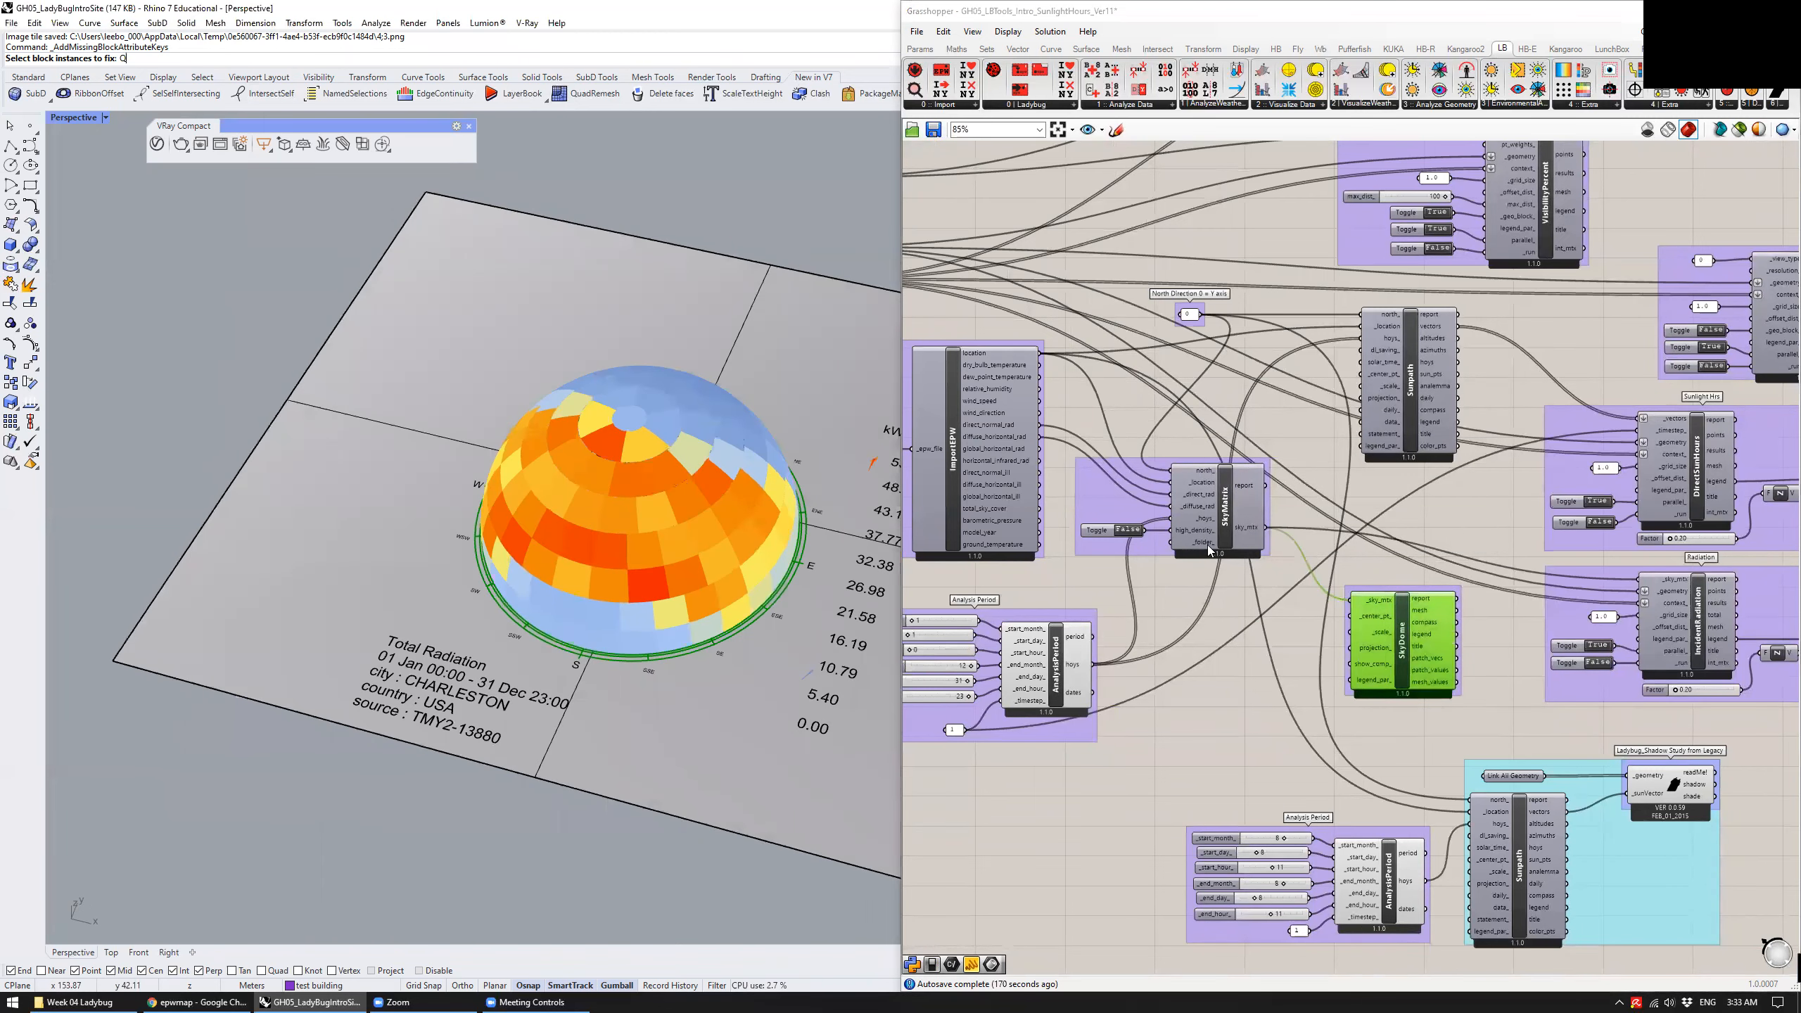
Read the SkyMatrix description and trace the wires of SkyMatrix, DirectSunHours and IncidentRadiation
click(1218, 500)
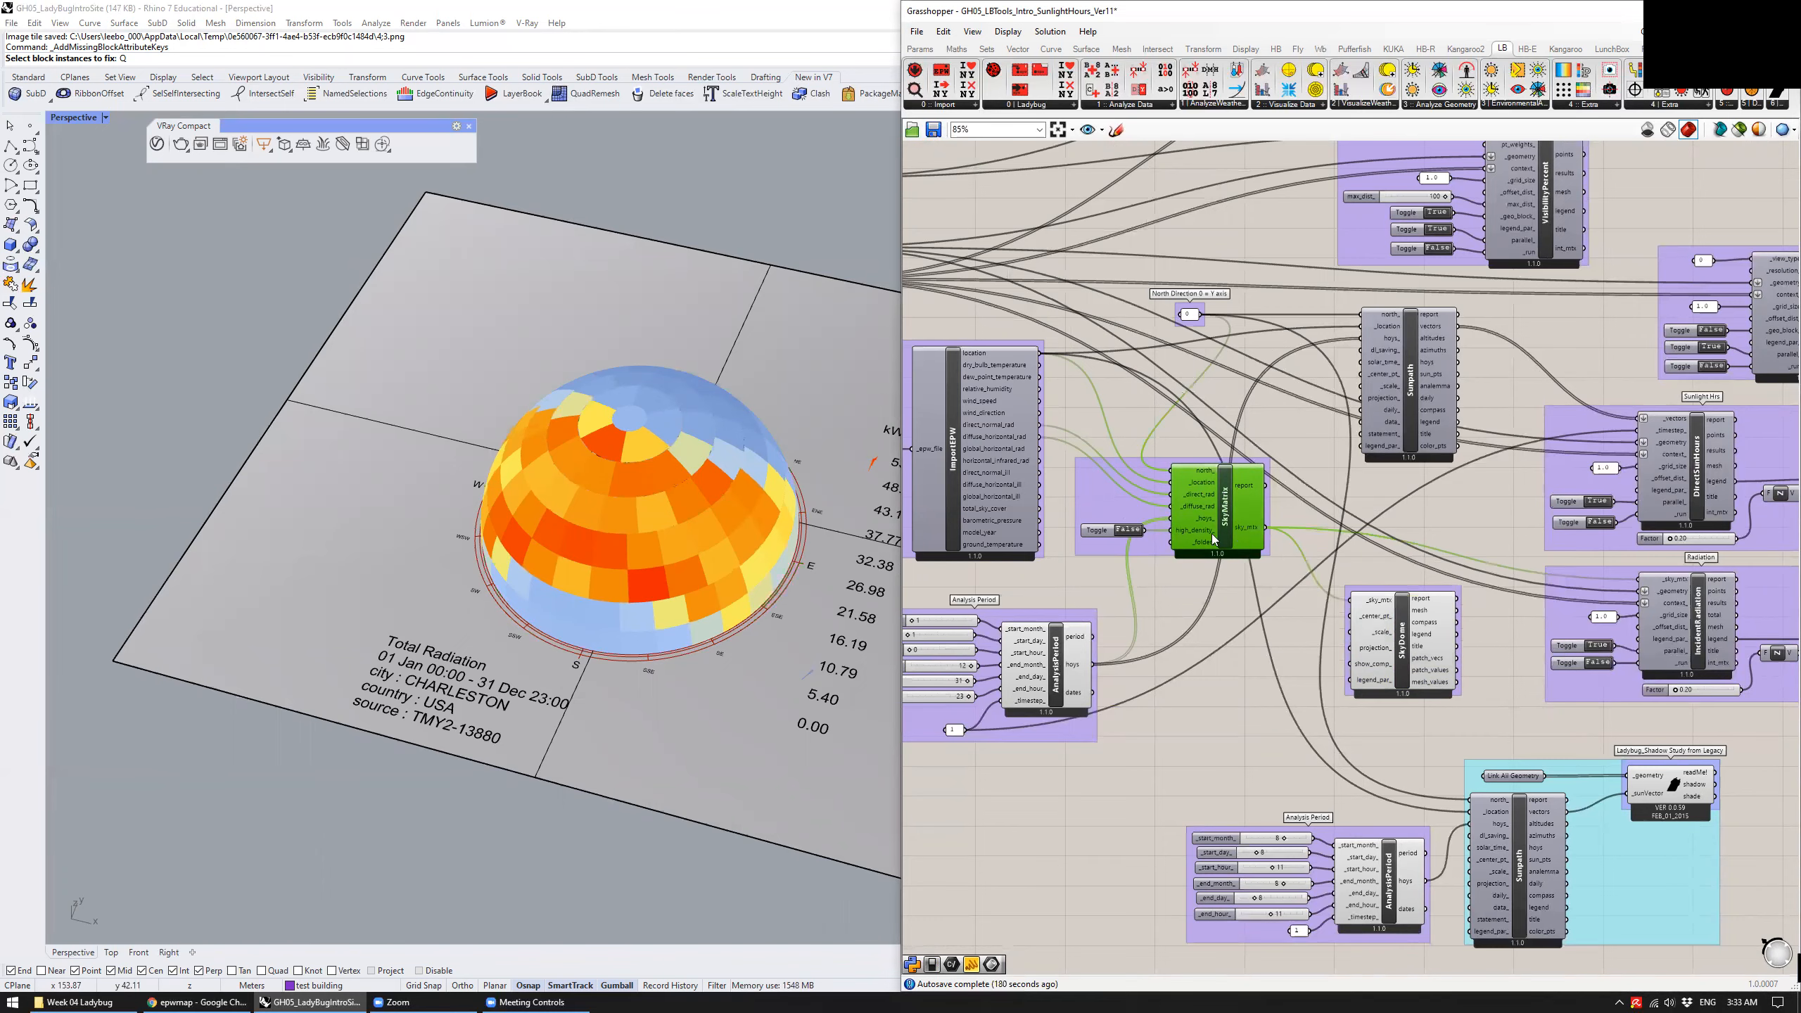
right_drag(1126, 594, 1051, 616)
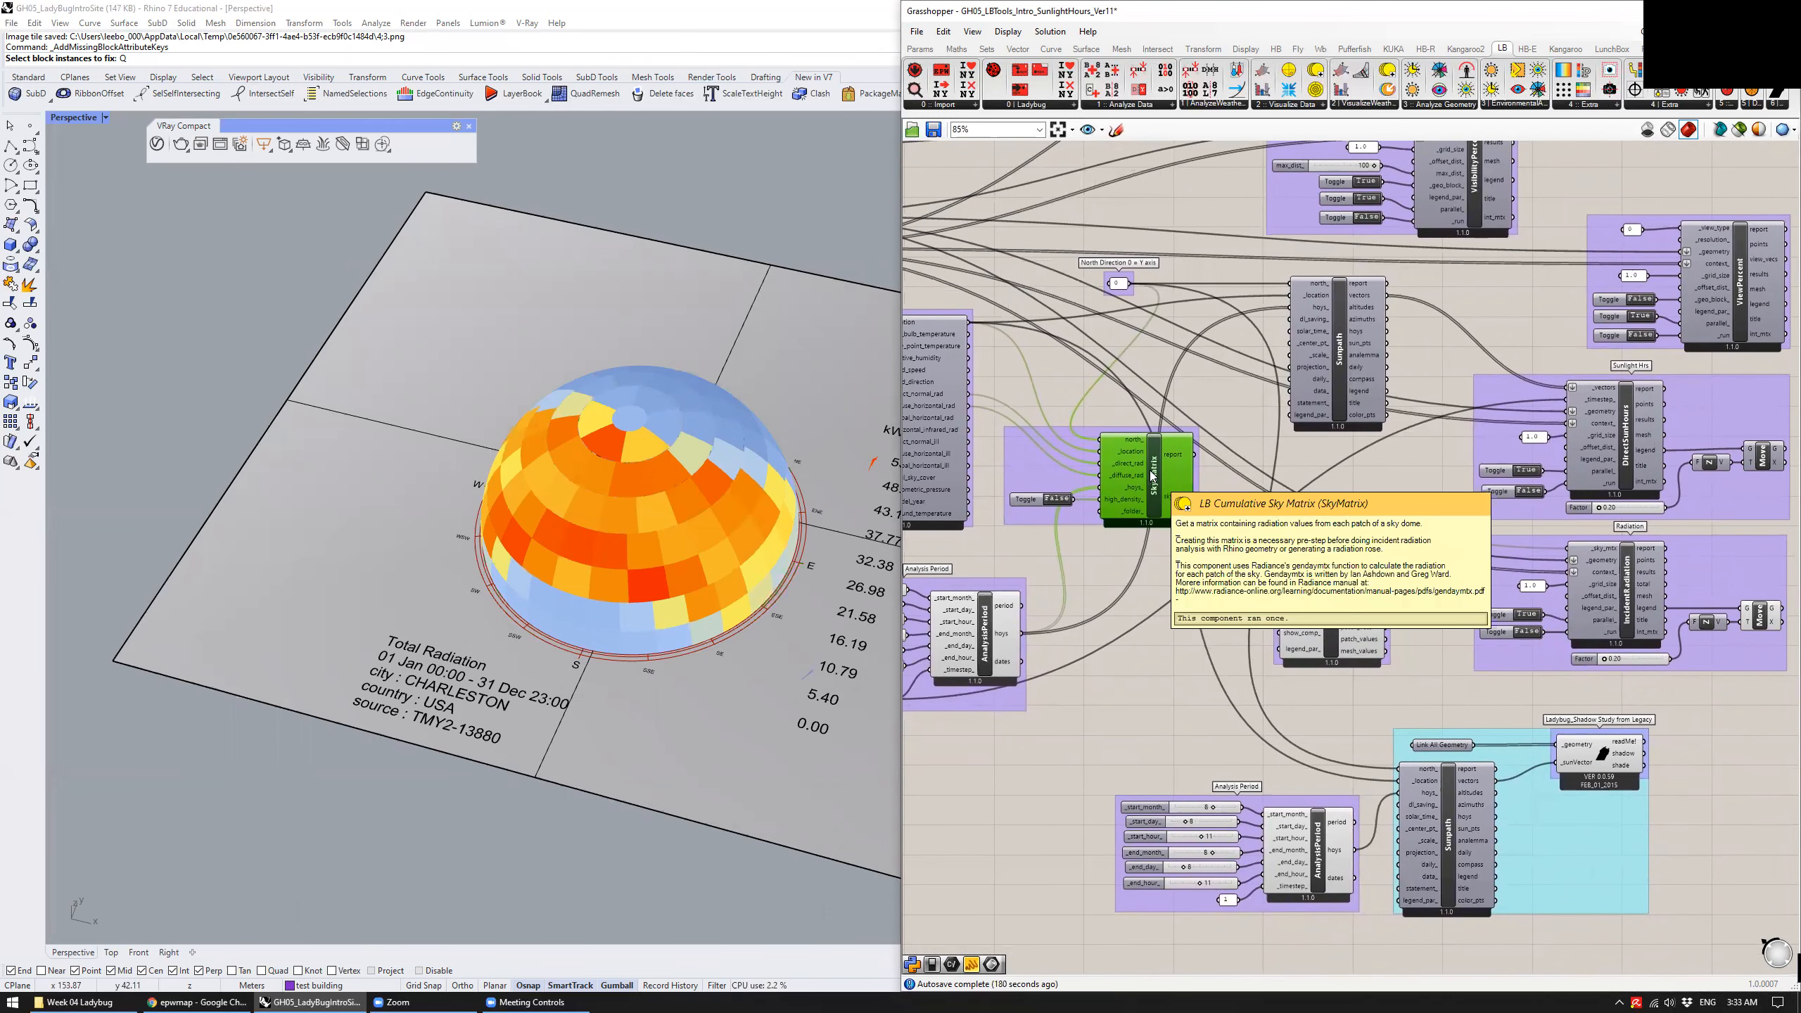
right_drag(1368, 404, 1211, 401)
scroll(1476, 533, up, 2)
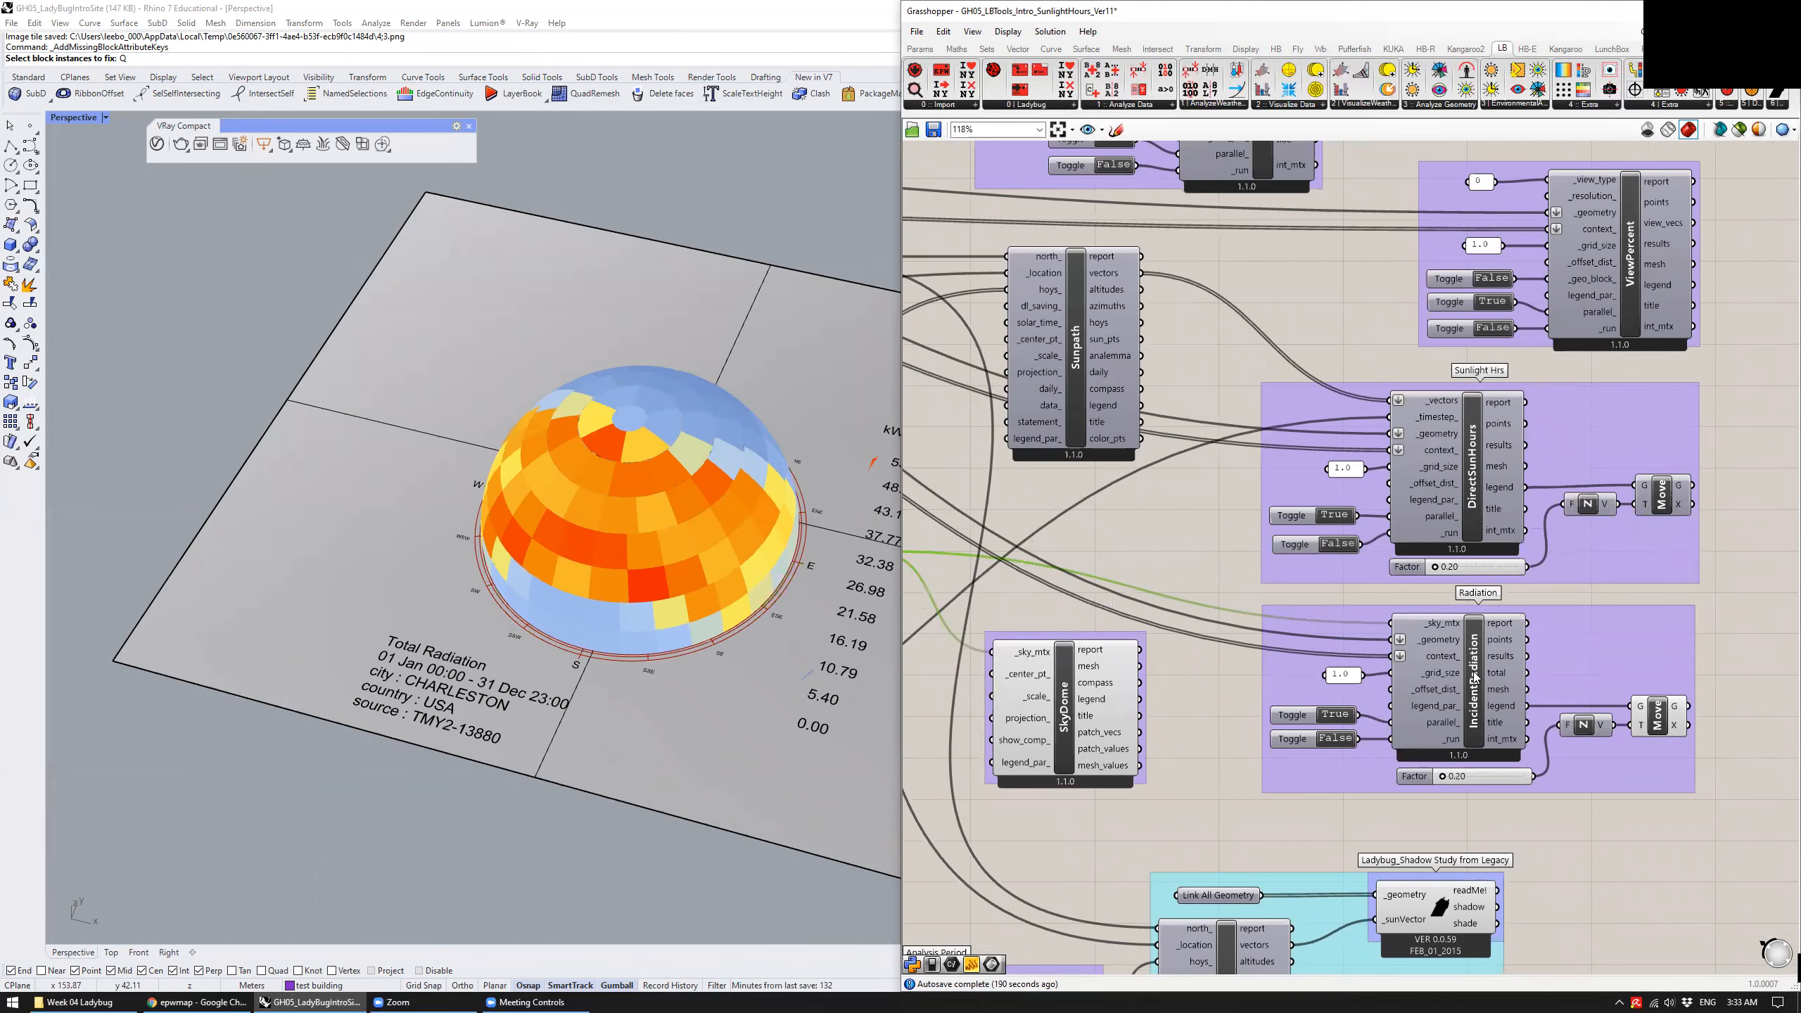
scroll(1480, 647, down, 3)
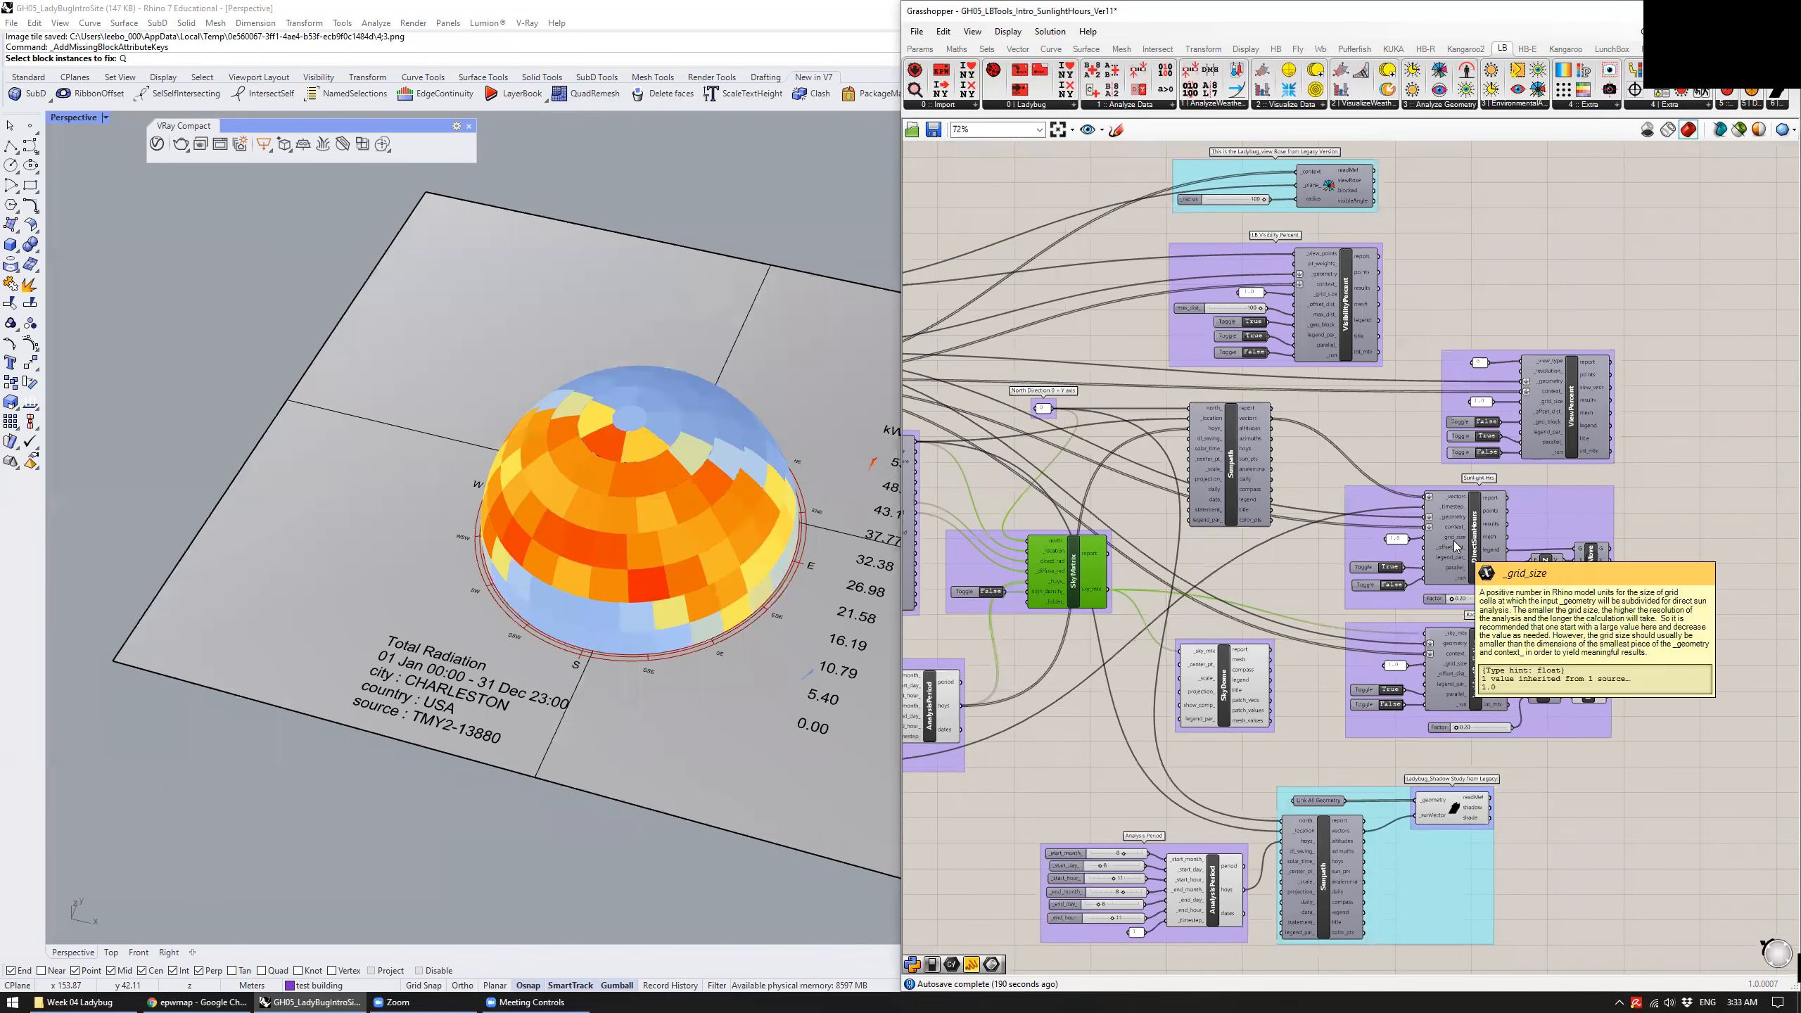
shift+click(1448, 567)
shift+click(1458, 682)
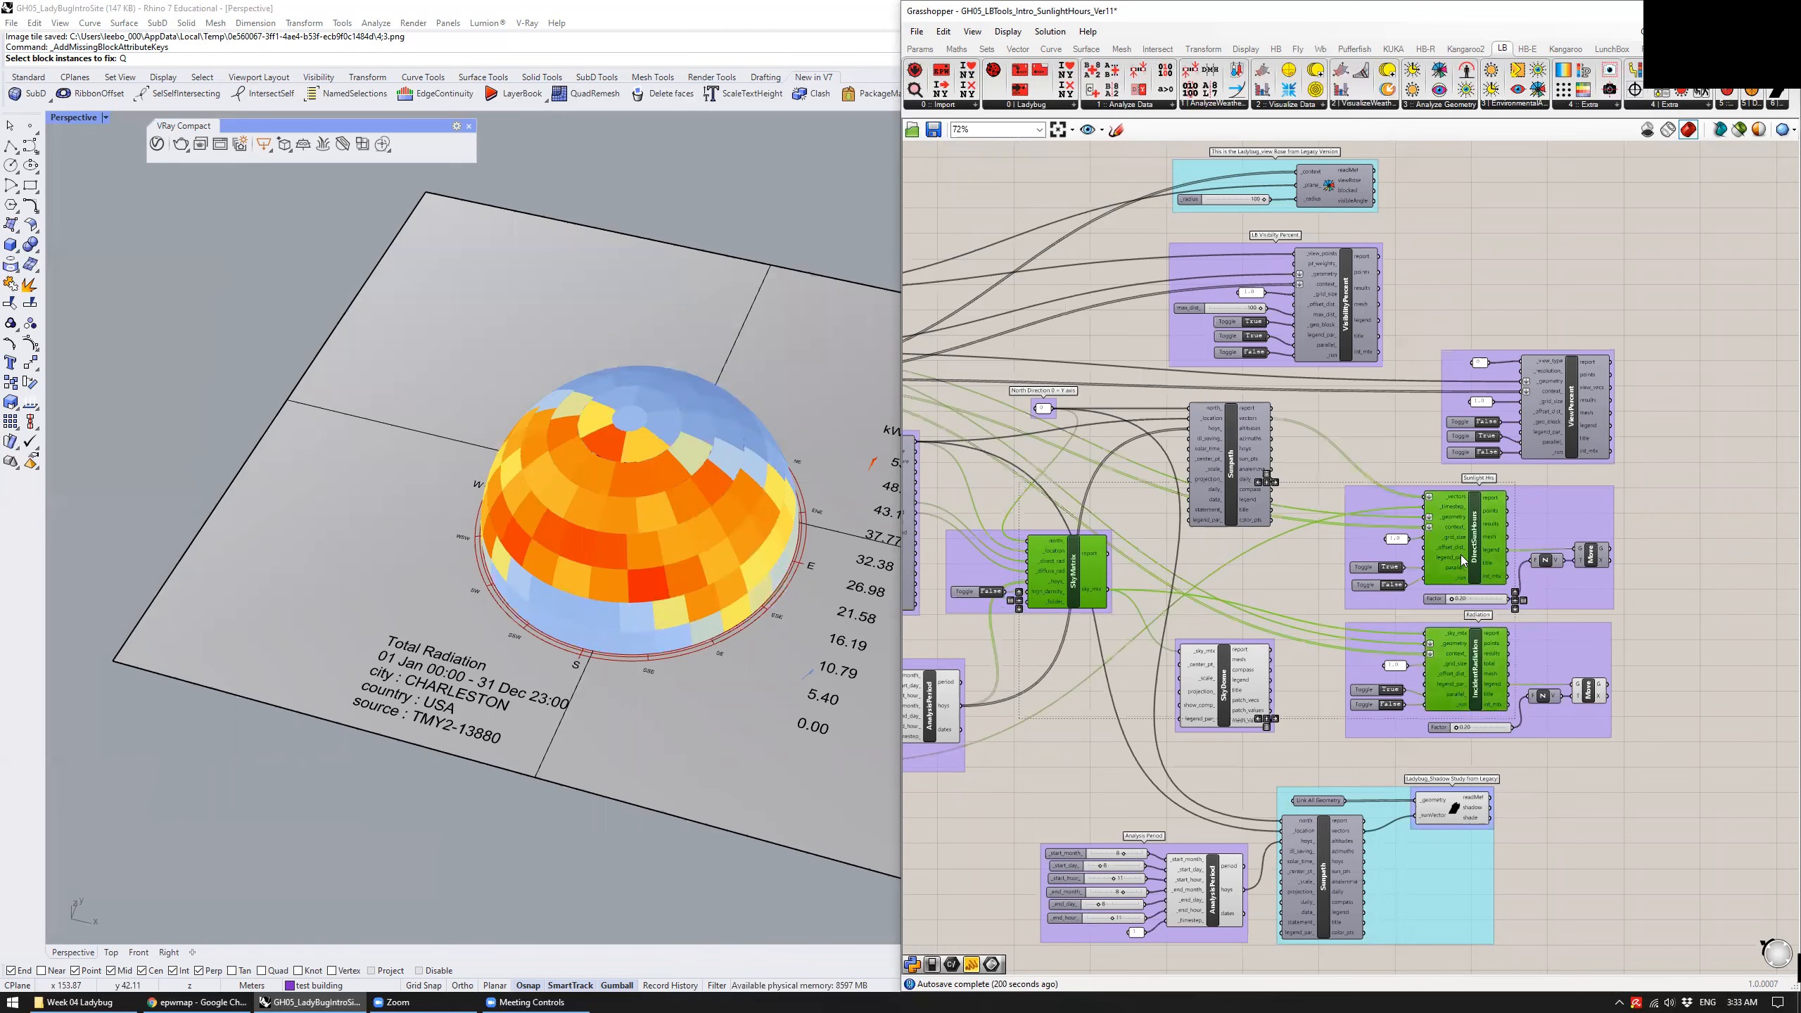
right_drag(1156, 600, 1241, 532)
scroll(1233, 532, up, 2)
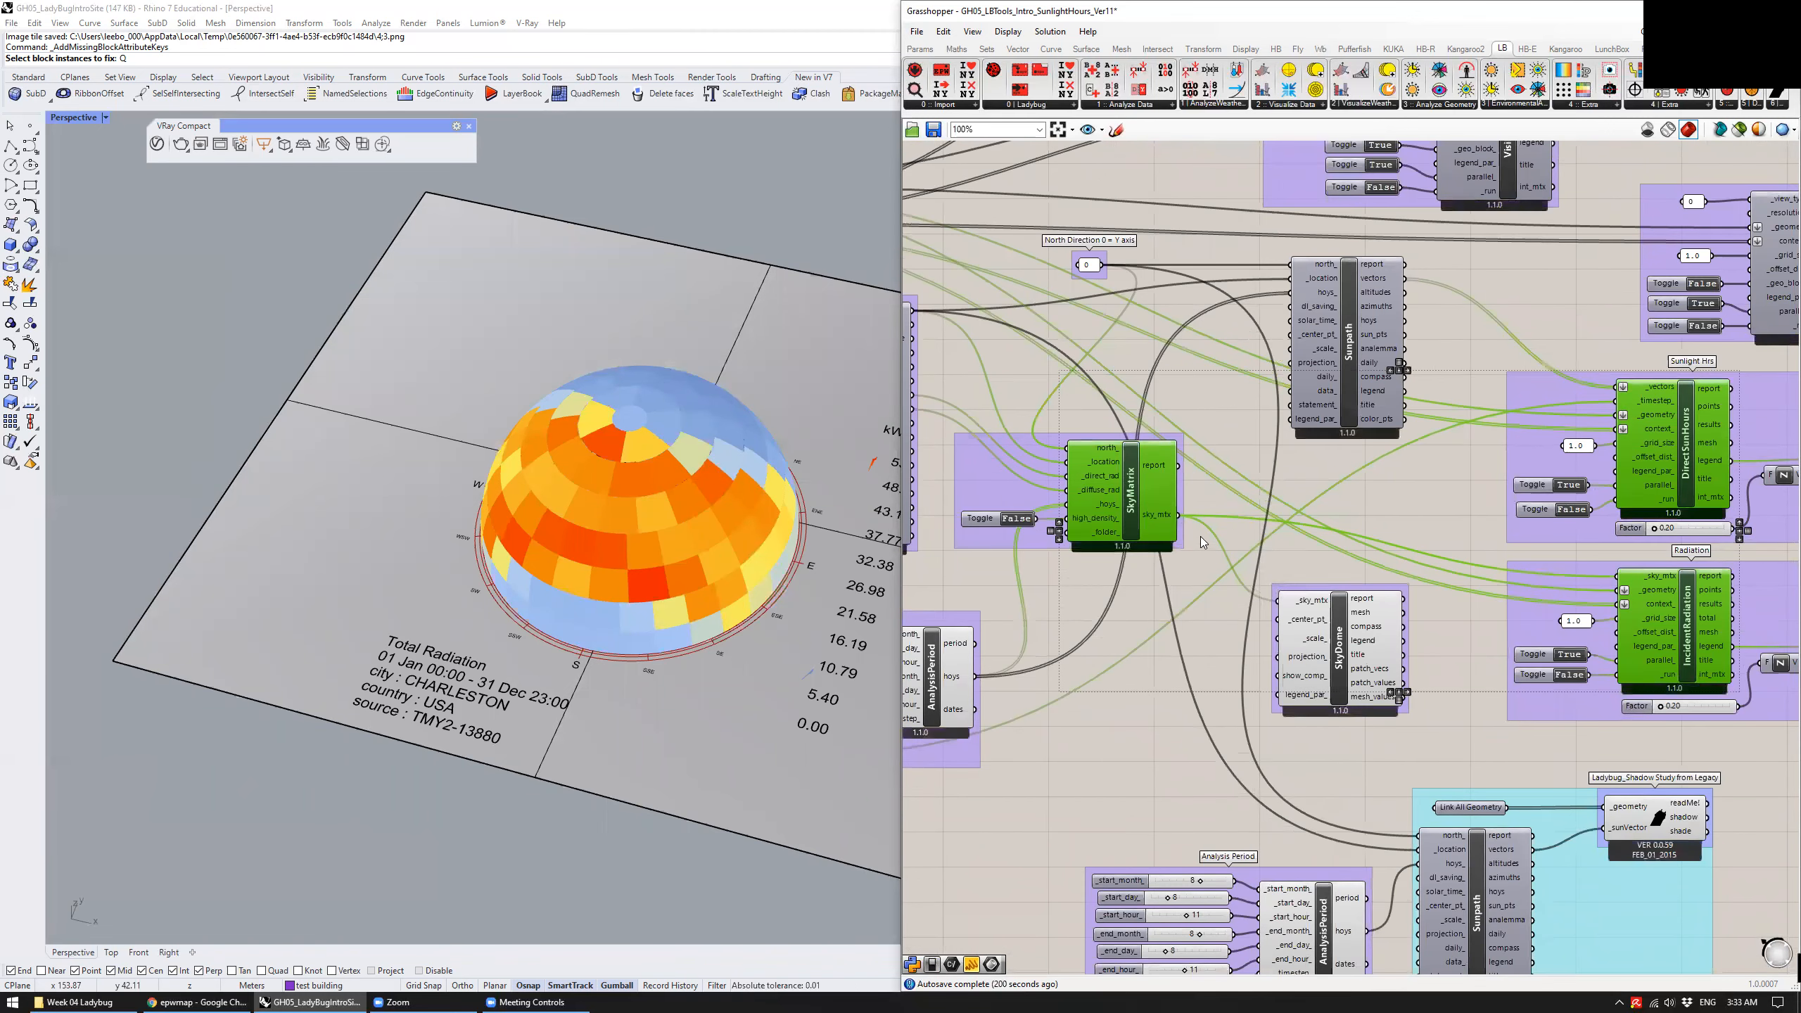
click(1304, 550)
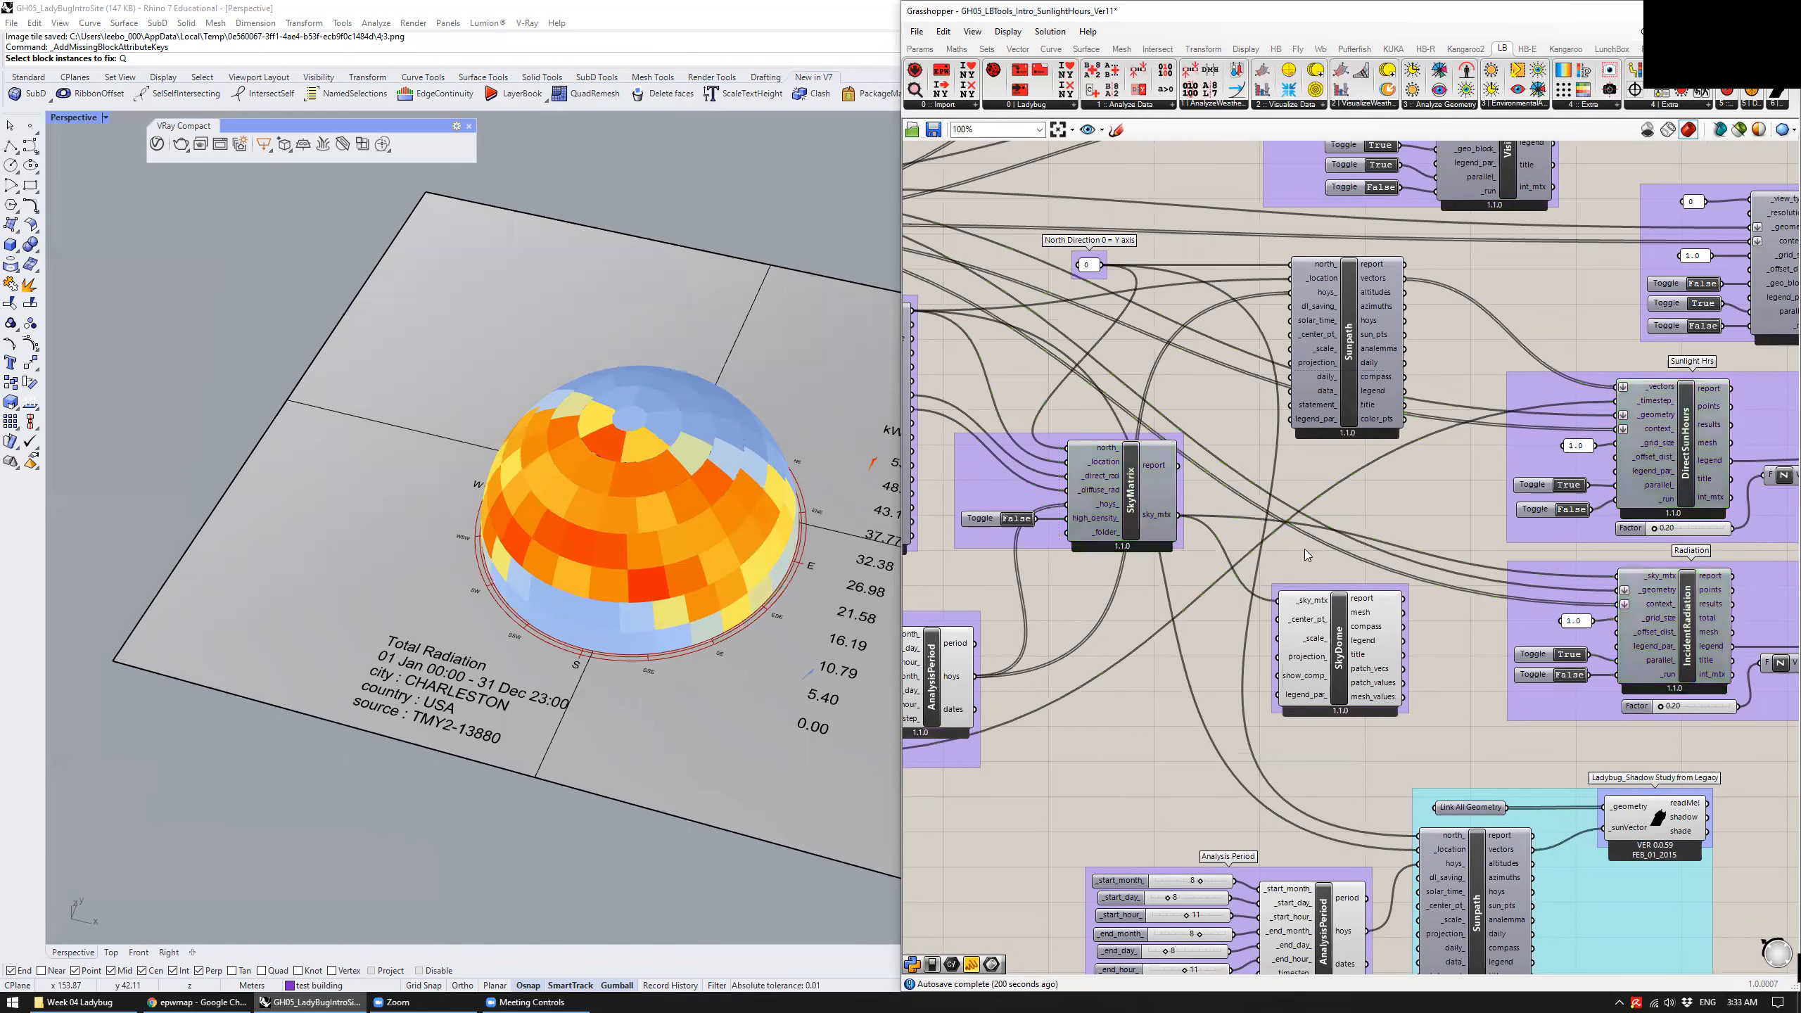
Examine the sky dome from several angles and read the descriptions of the SkyDome component and its inputs
click(1350, 645)
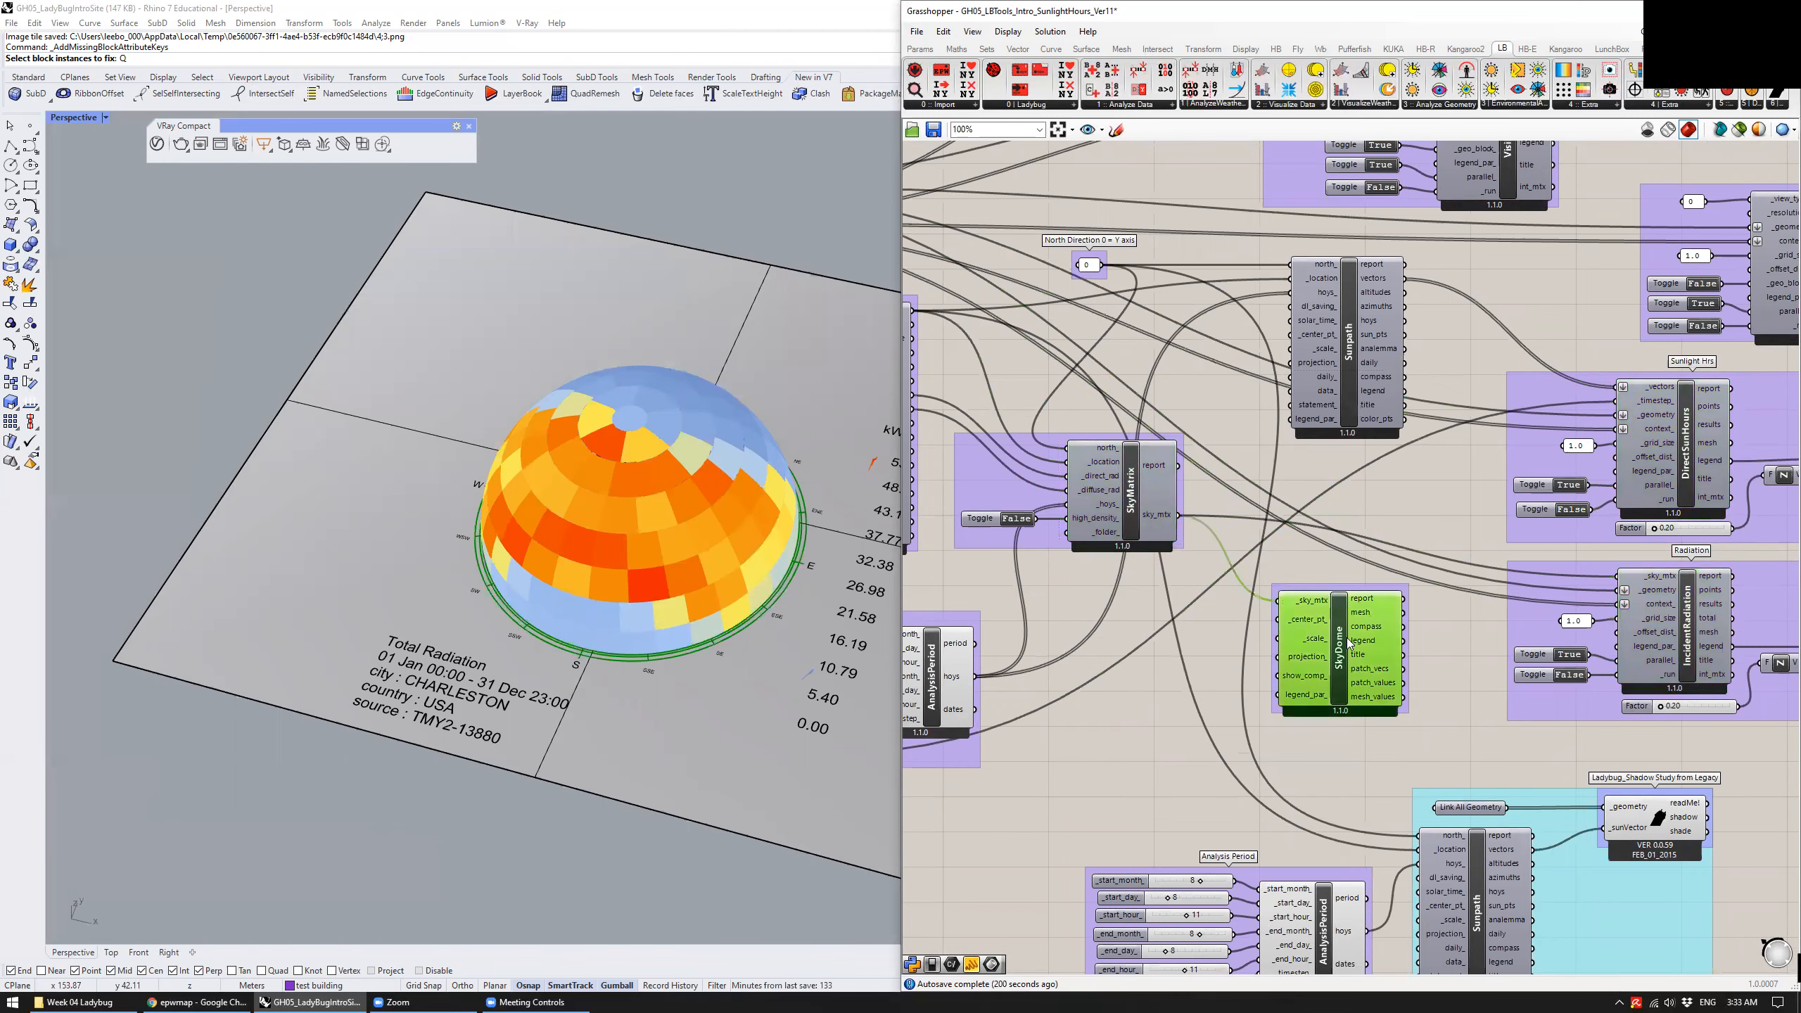
right_drag(867, 601, 698, 552)
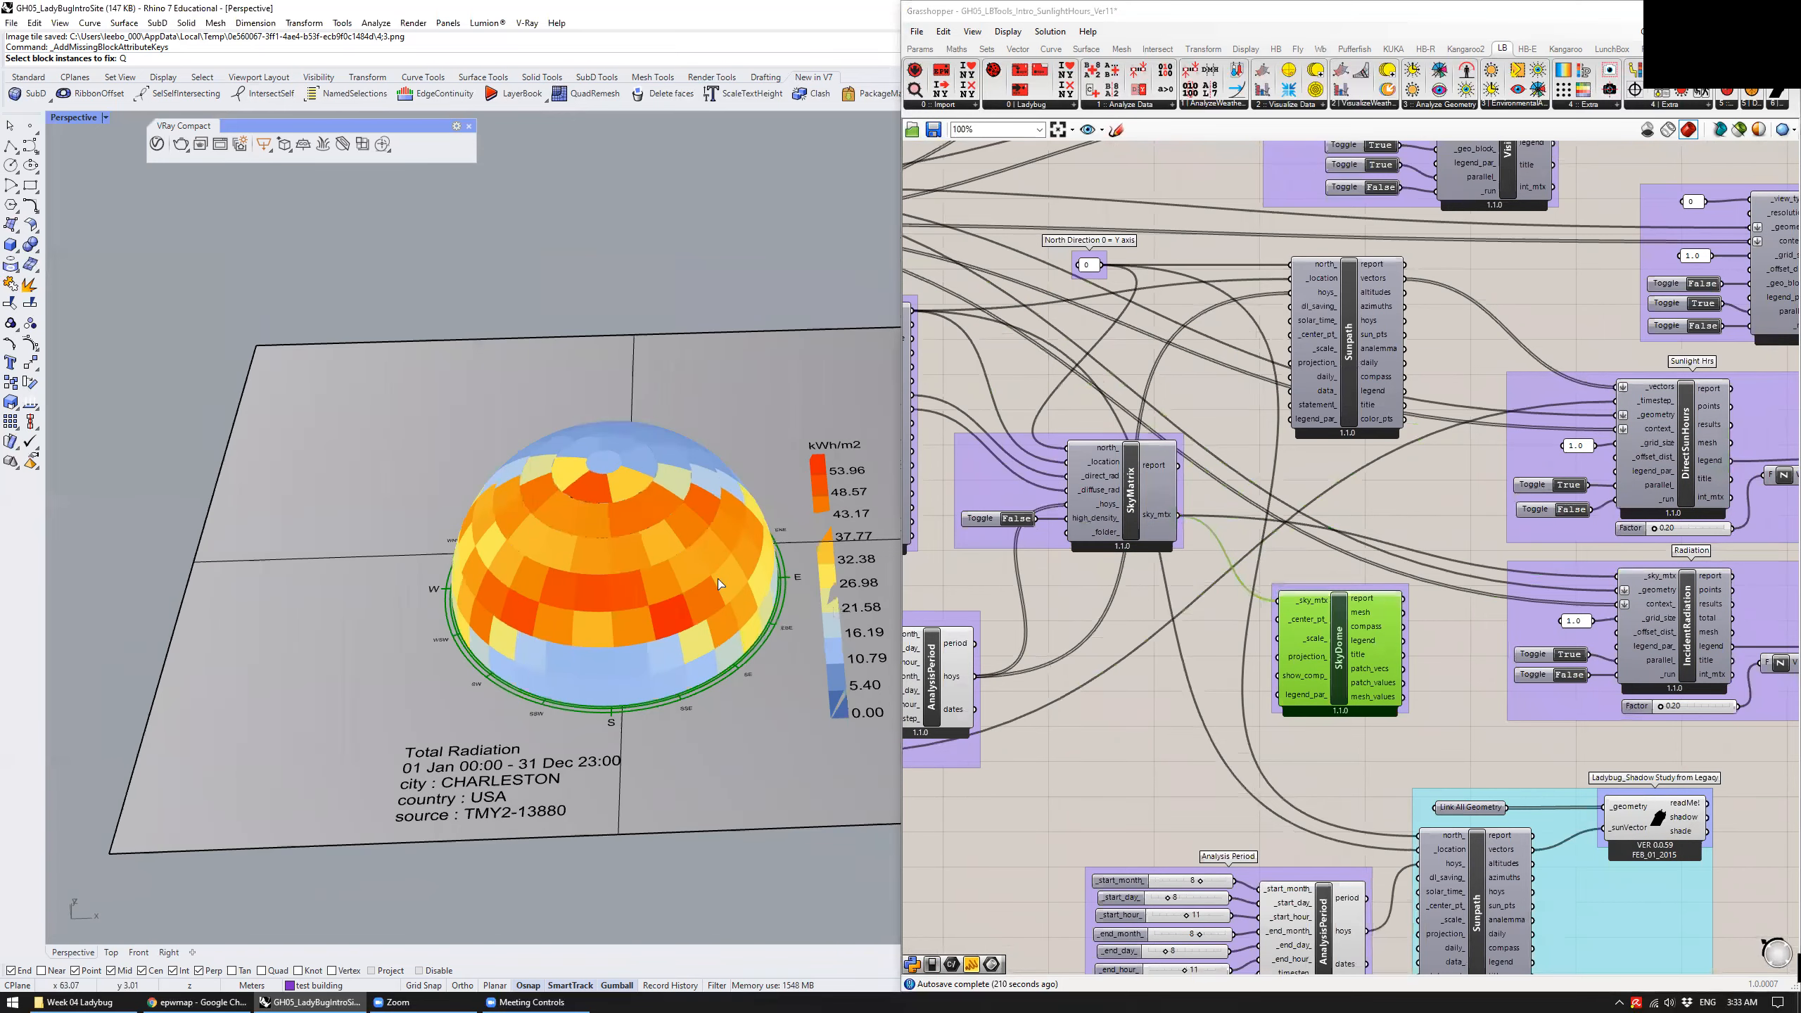
right_drag(828, 548, 738, 505)
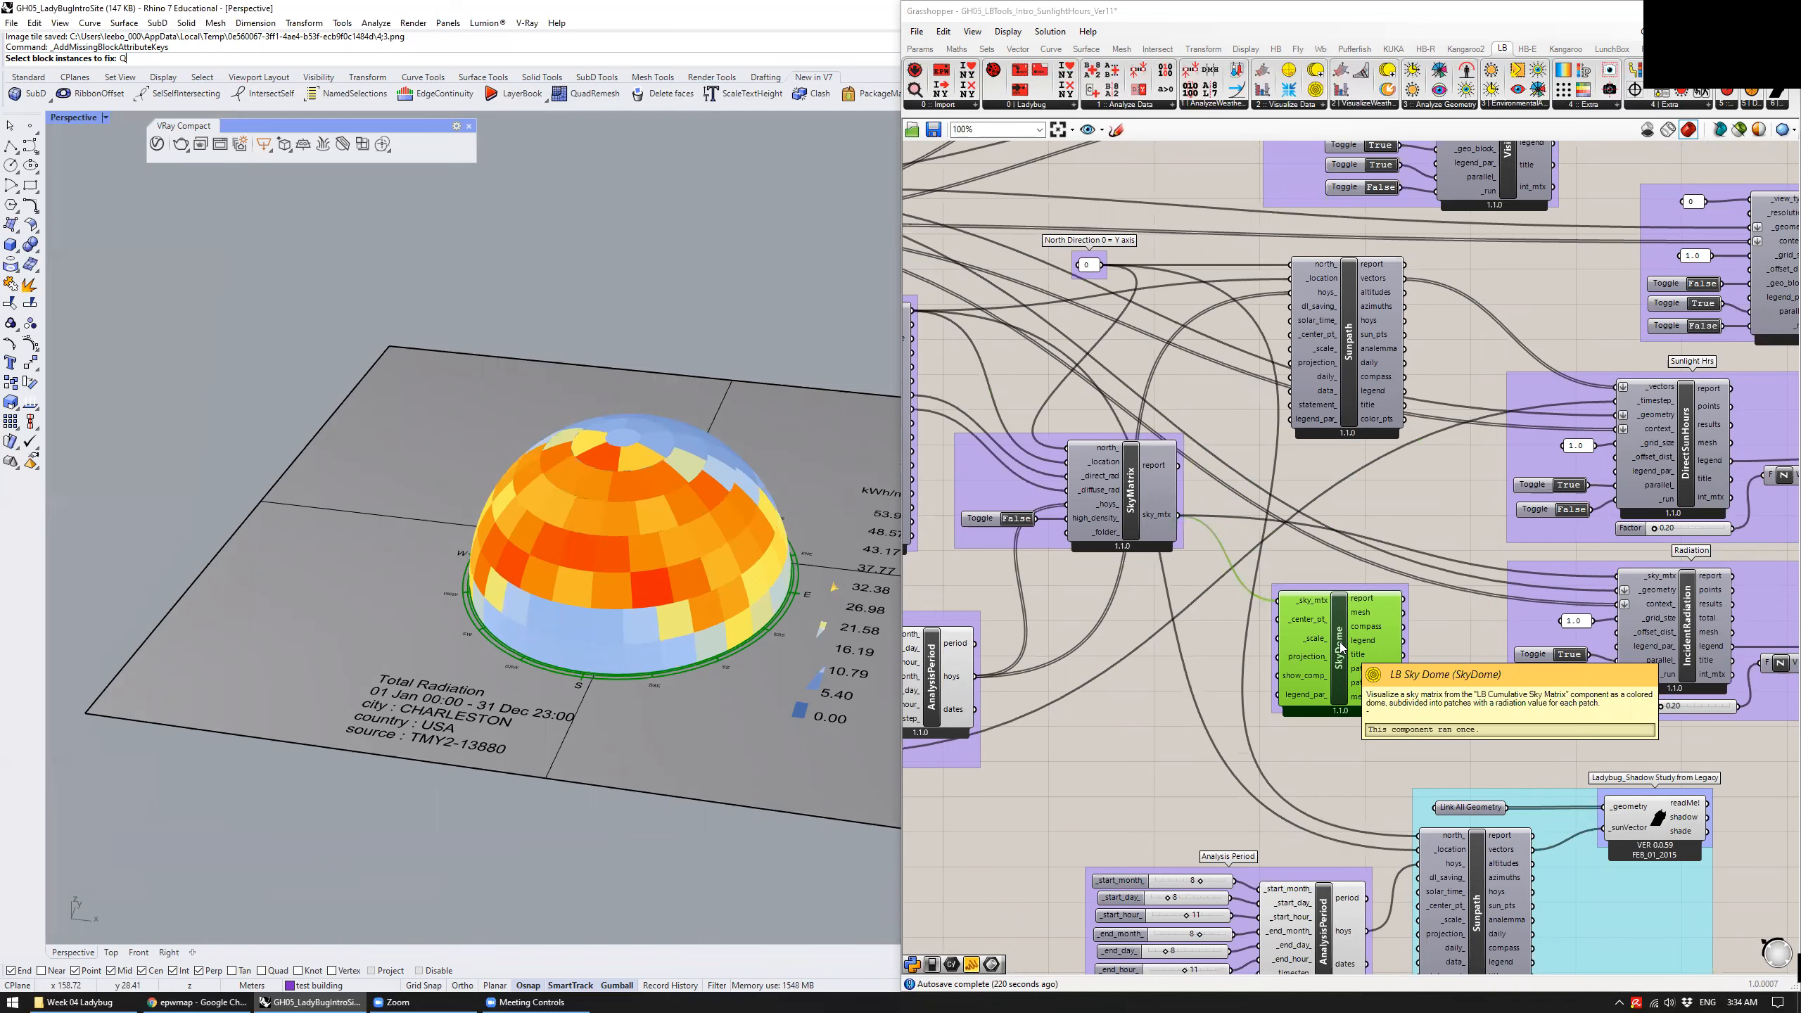
scroll(1314, 639, up, 3)
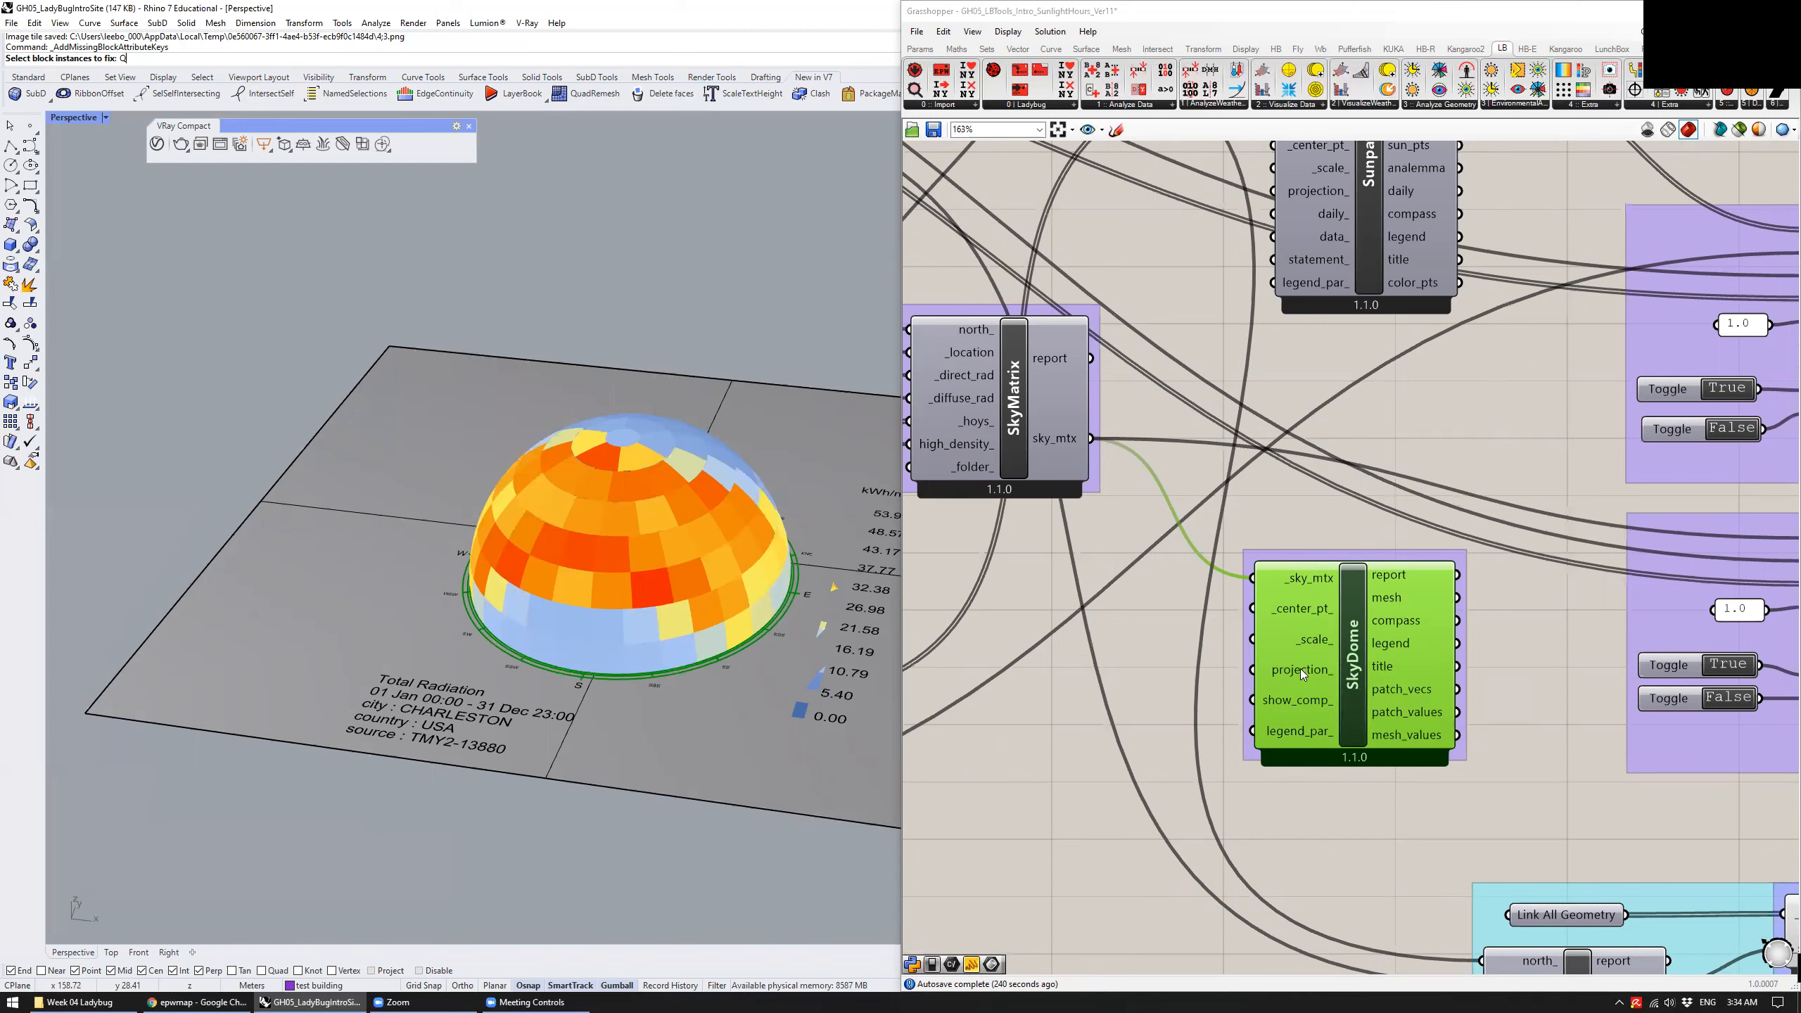
mouse_move(1300, 669)
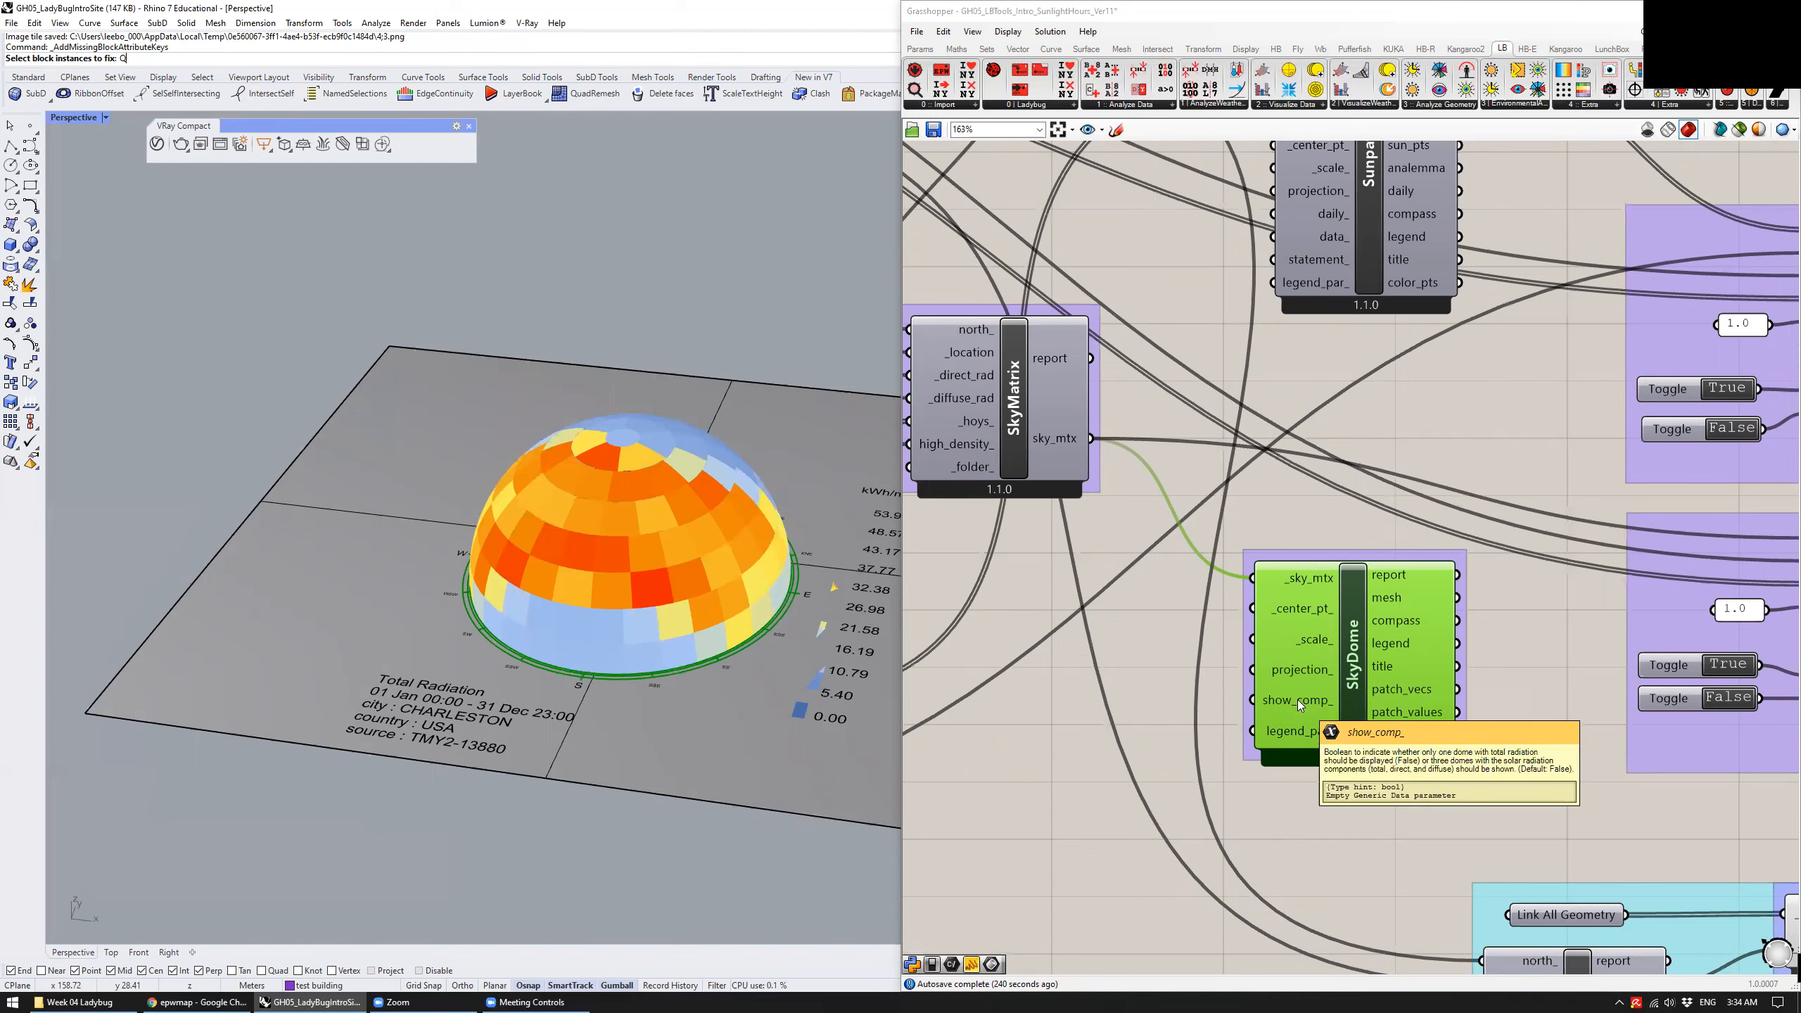
mouse_move(1307, 608)
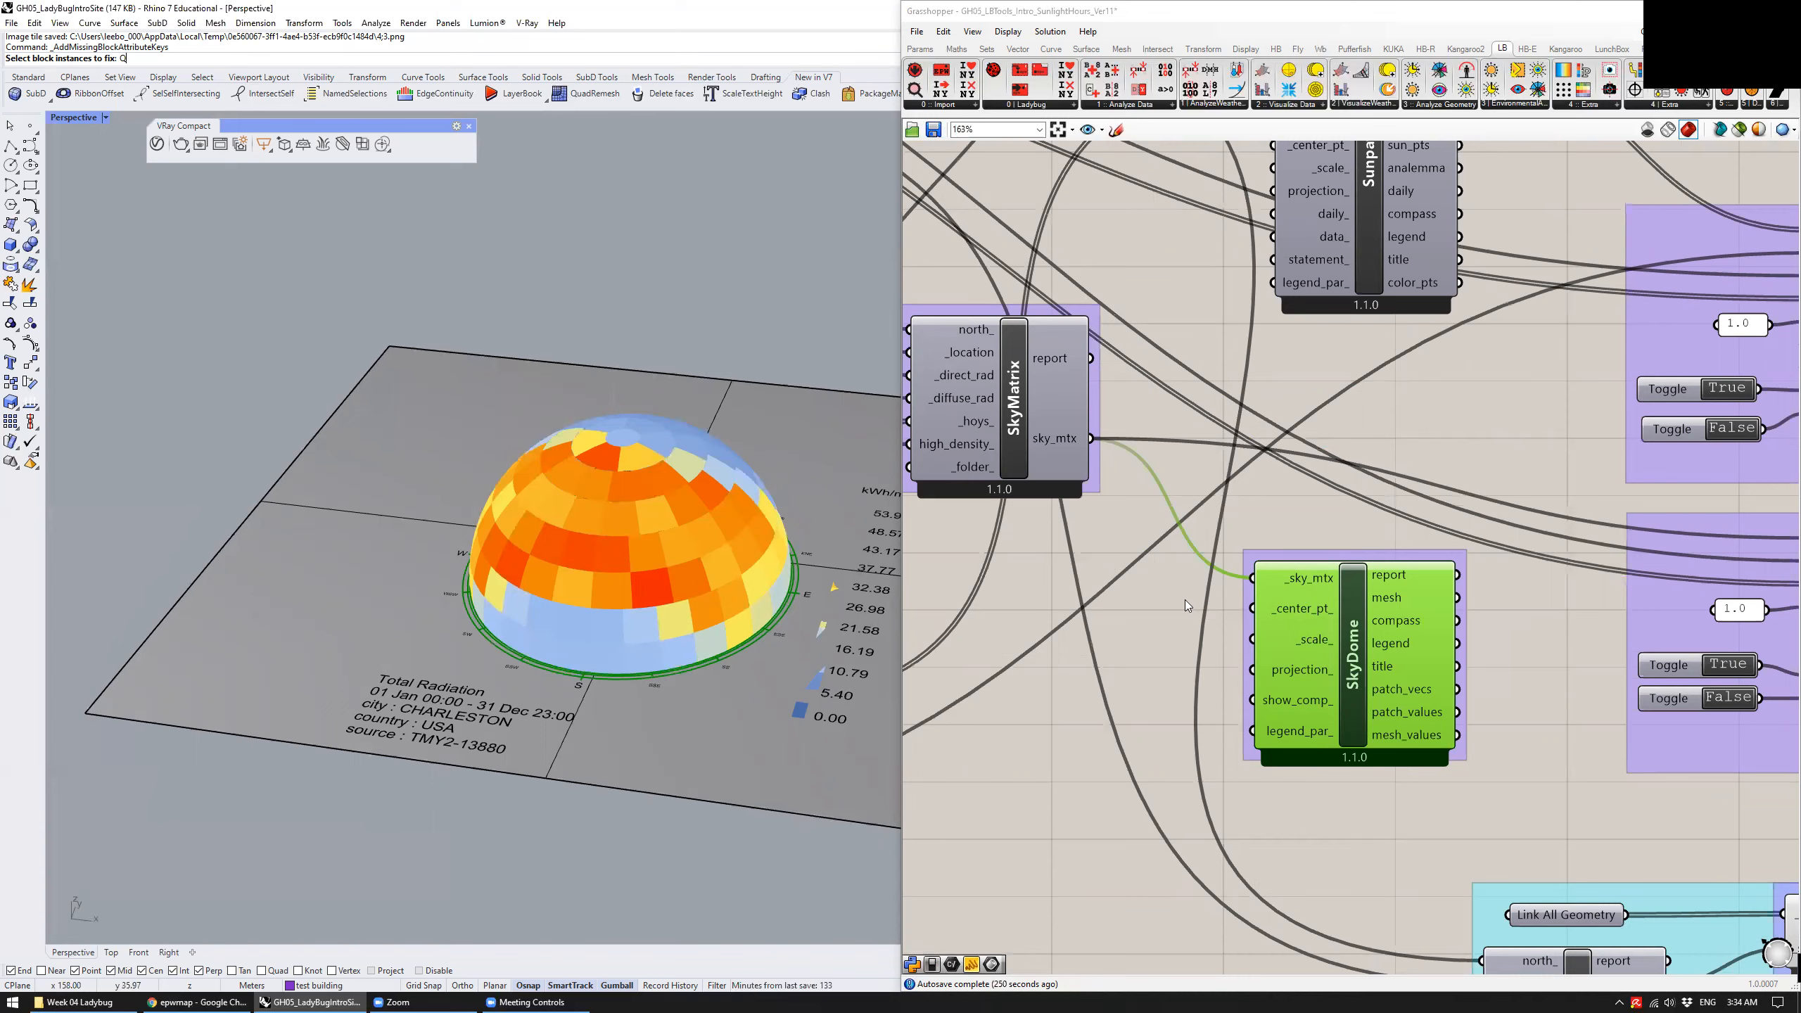
Add a Point parameter beside SkyDome and draw a point in Rhino outside the ground plane
scroll(642, 551, down, 6)
right_drag(715, 571, 736, 603)
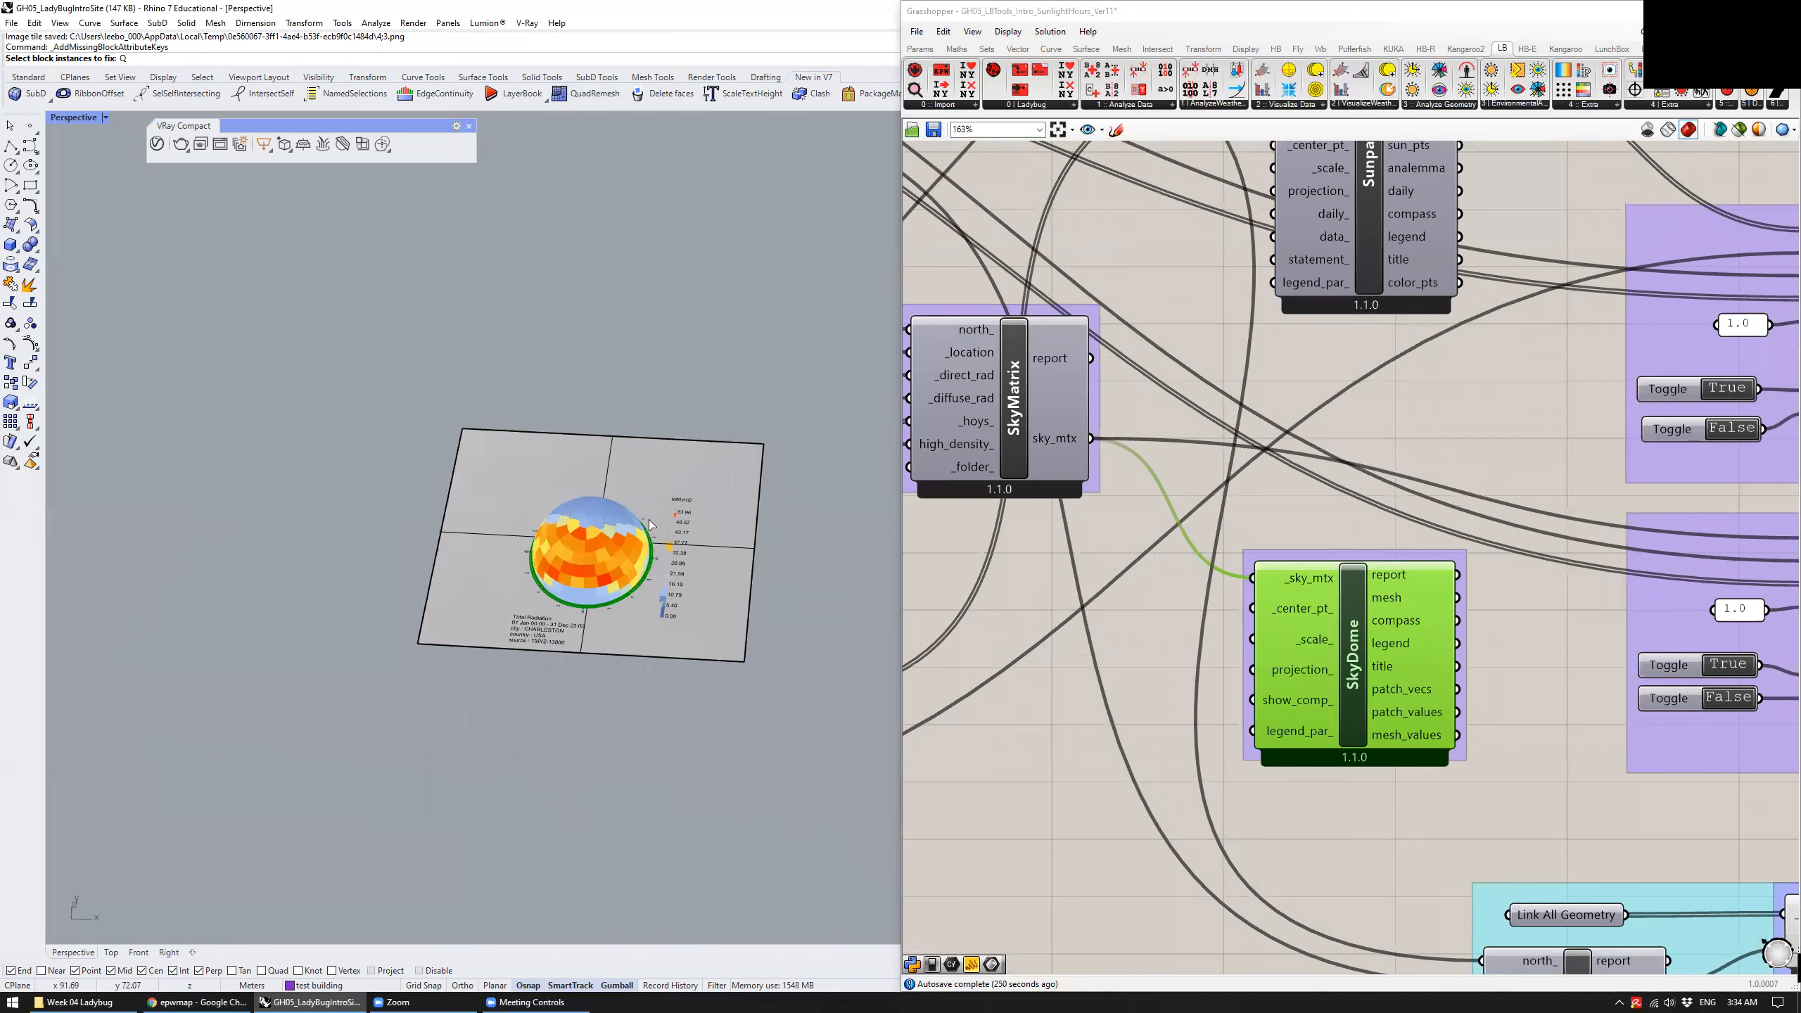
right_drag(858, 560, 840, 538)
scroll(840, 537, down, 3)
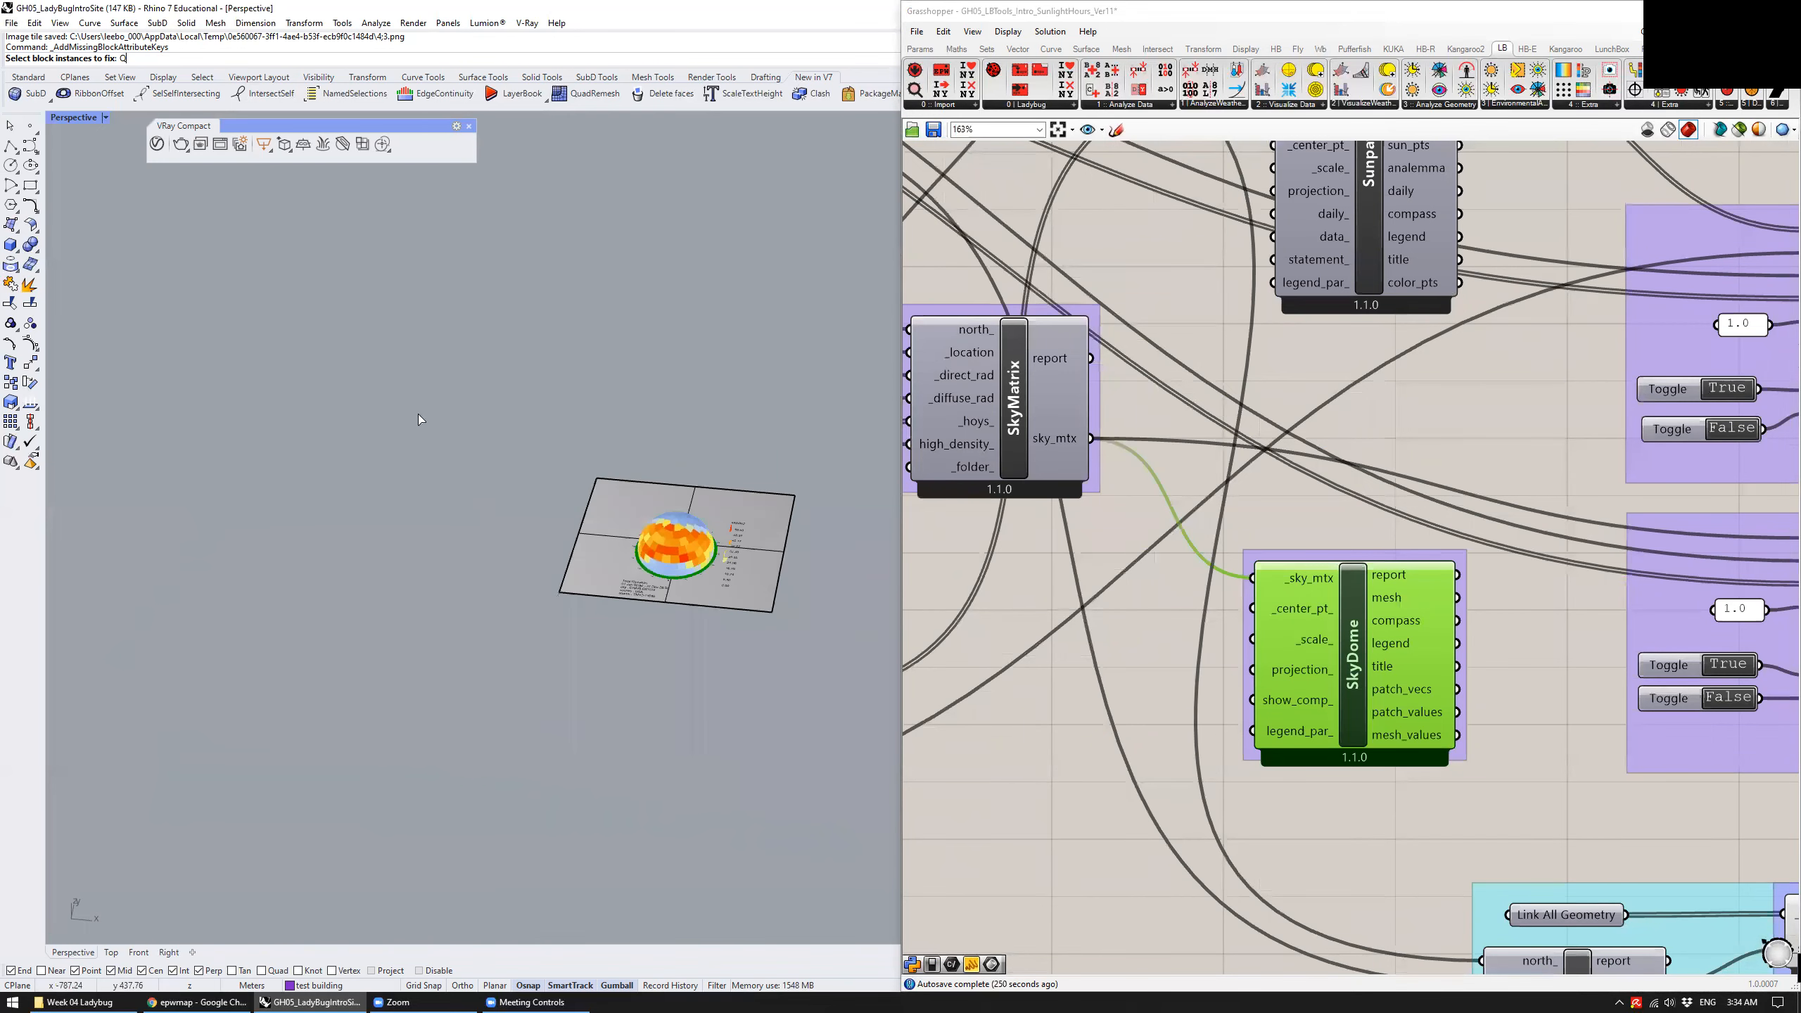
click(920, 48)
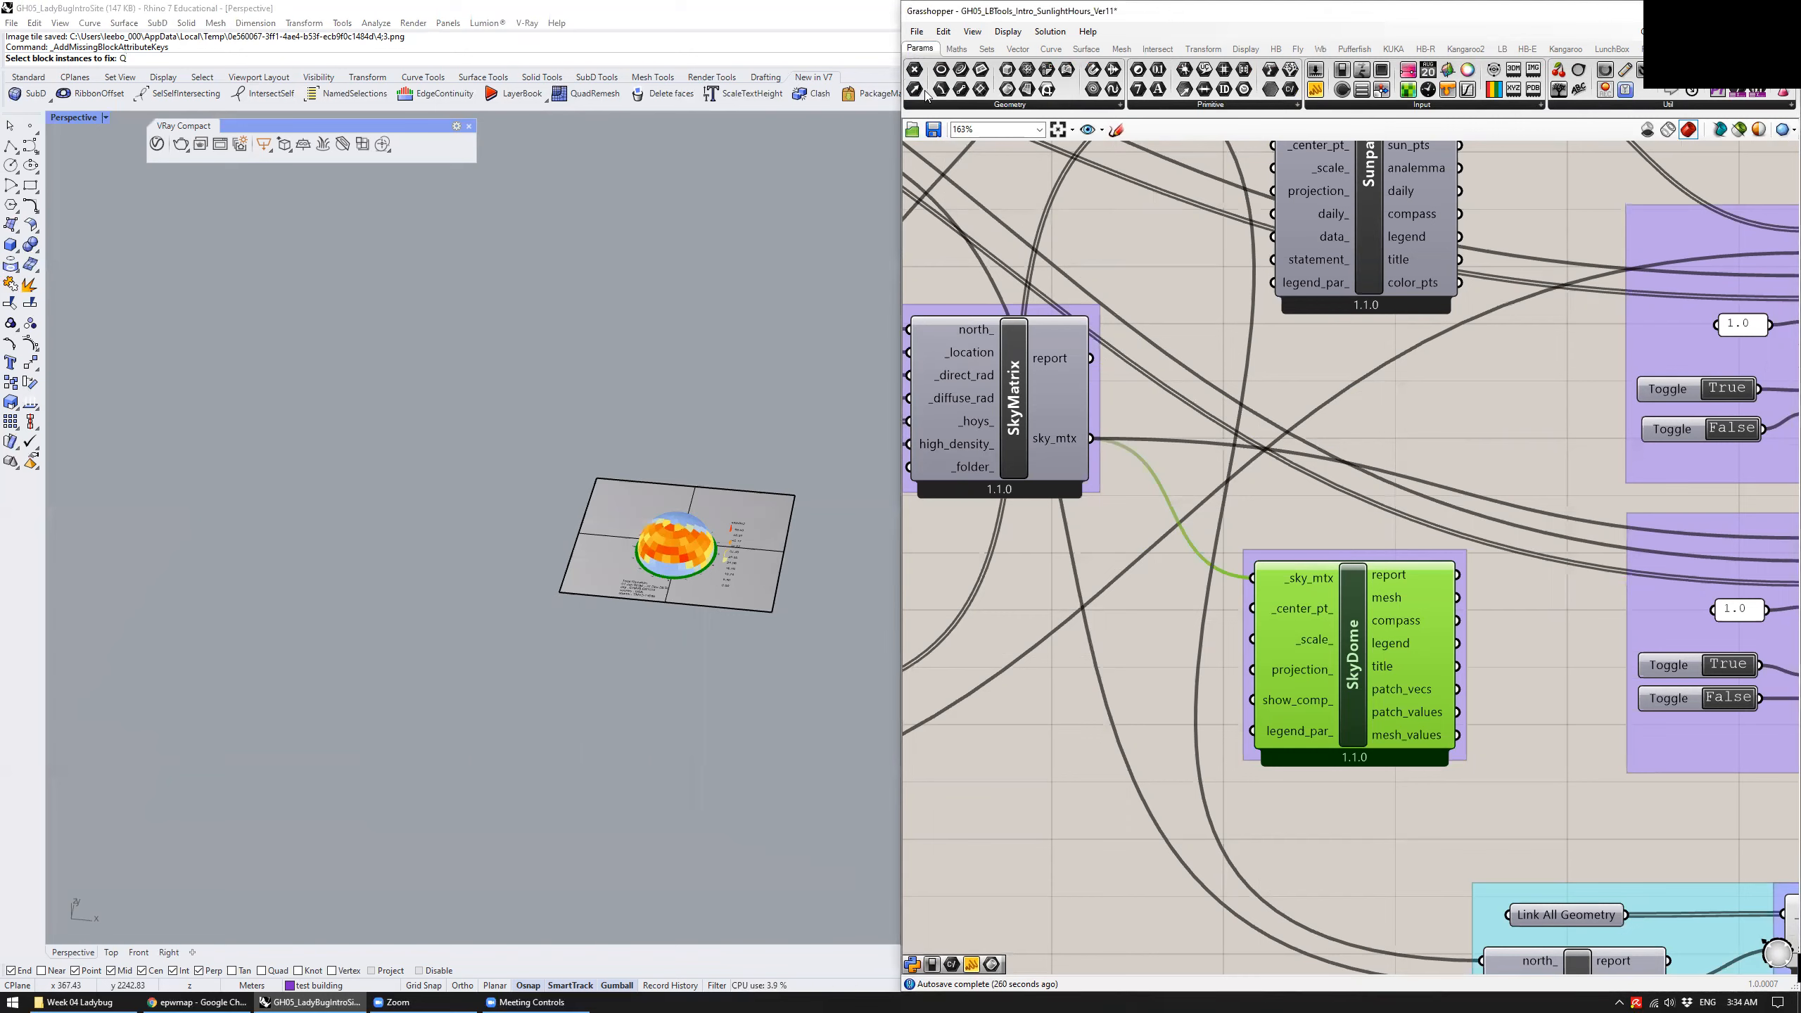
drag(915, 70, 1160, 631)
click(30, 125)
click(624, 682)
click(623, 684)
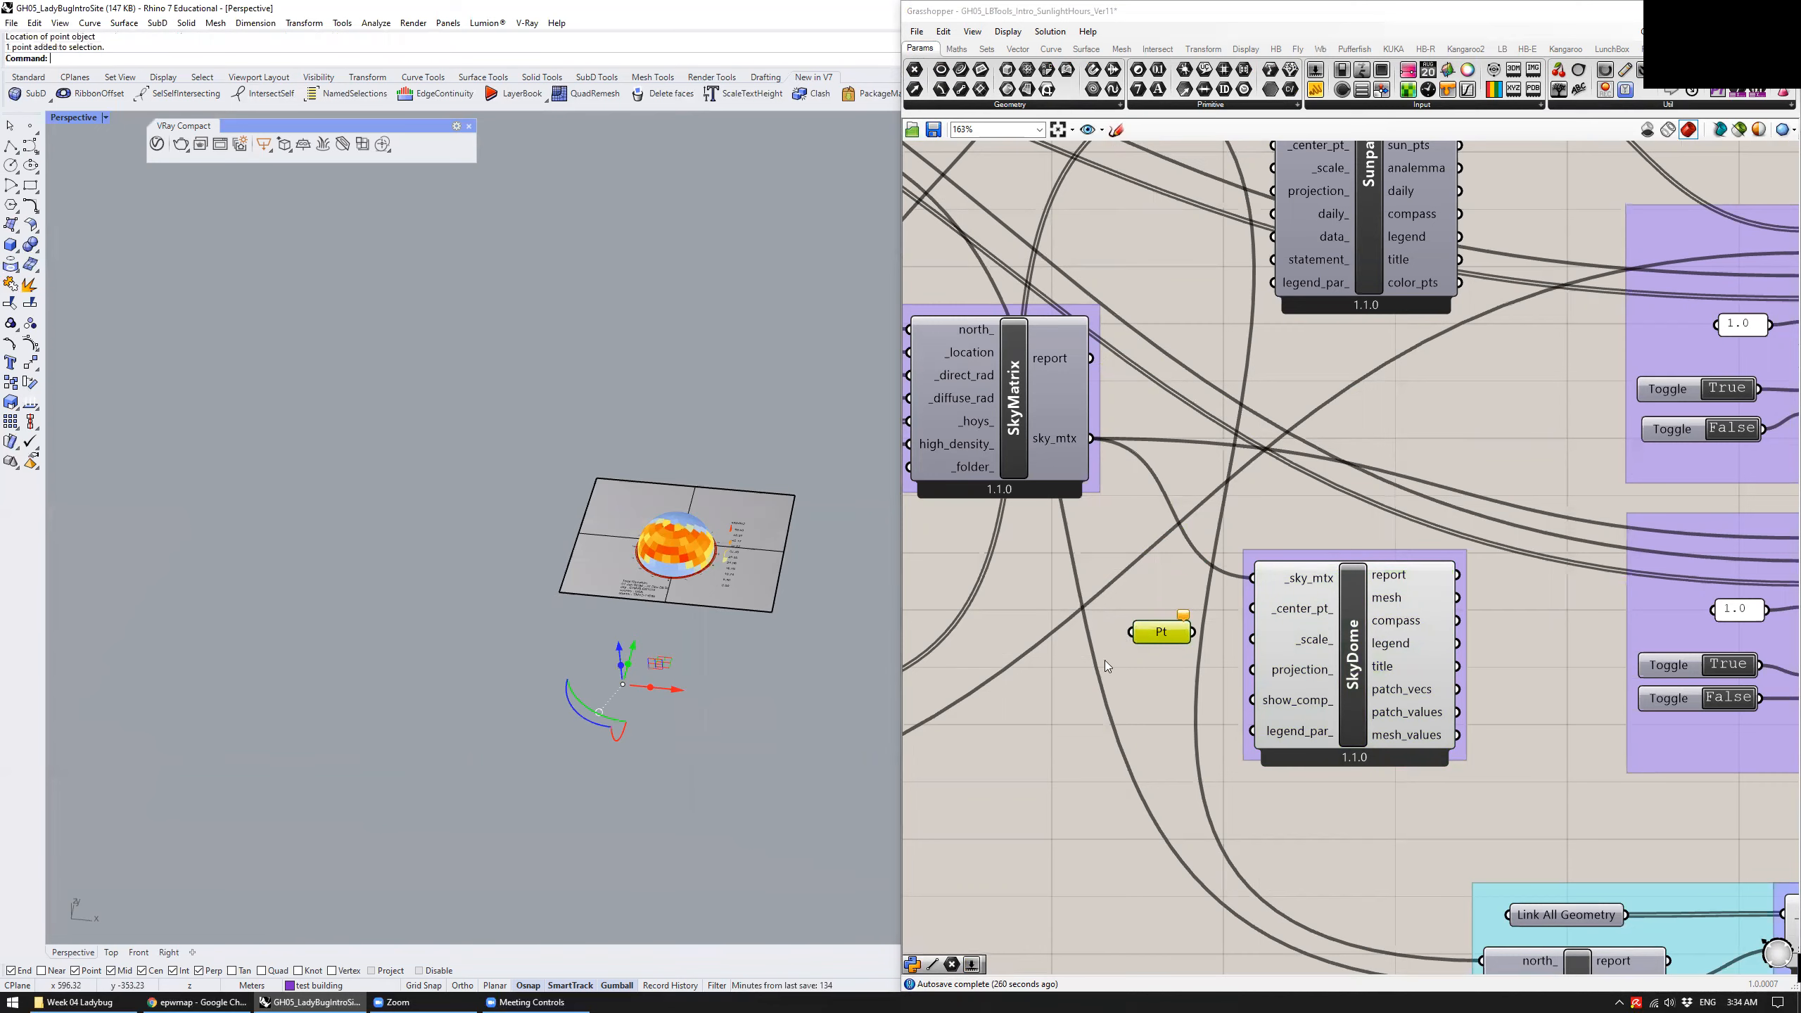
Reference the new Rhino point in the Point parameter and connect it to the SkyDome _center_pt_ input
right_click(1166, 638)
click(1205, 831)
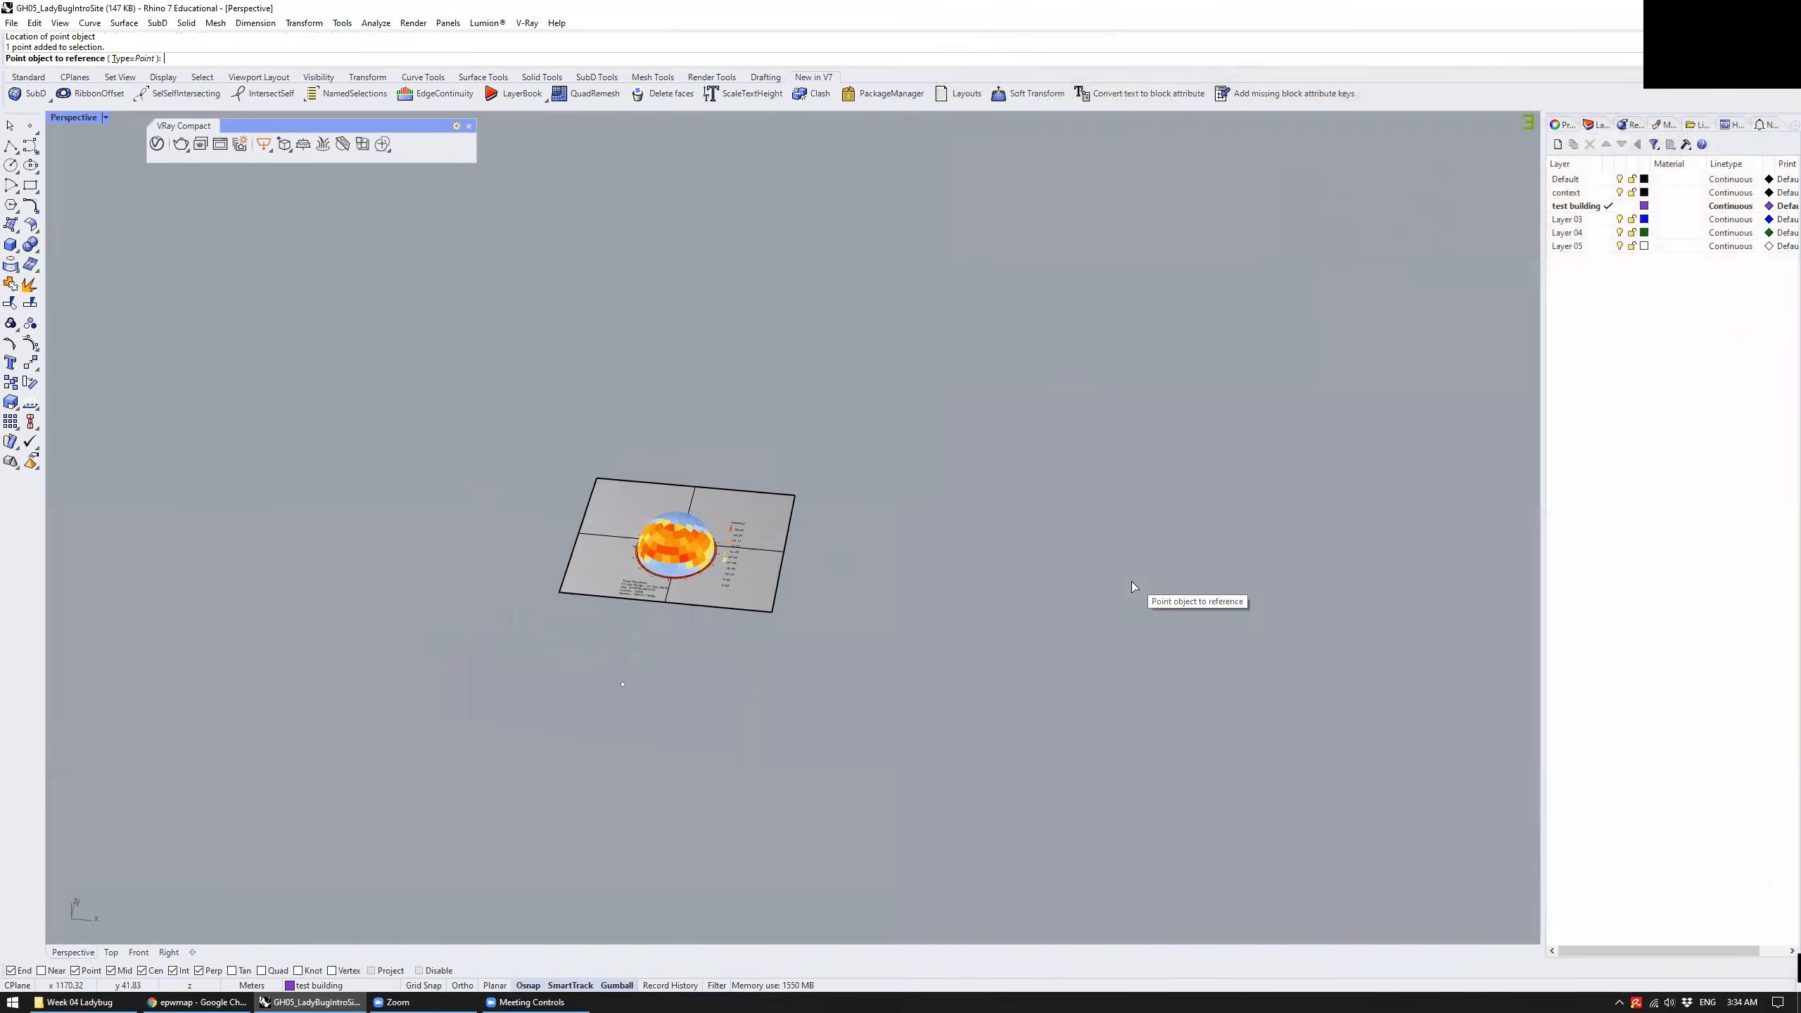
click(622, 684)
drag(1165, 639, 1251, 607)
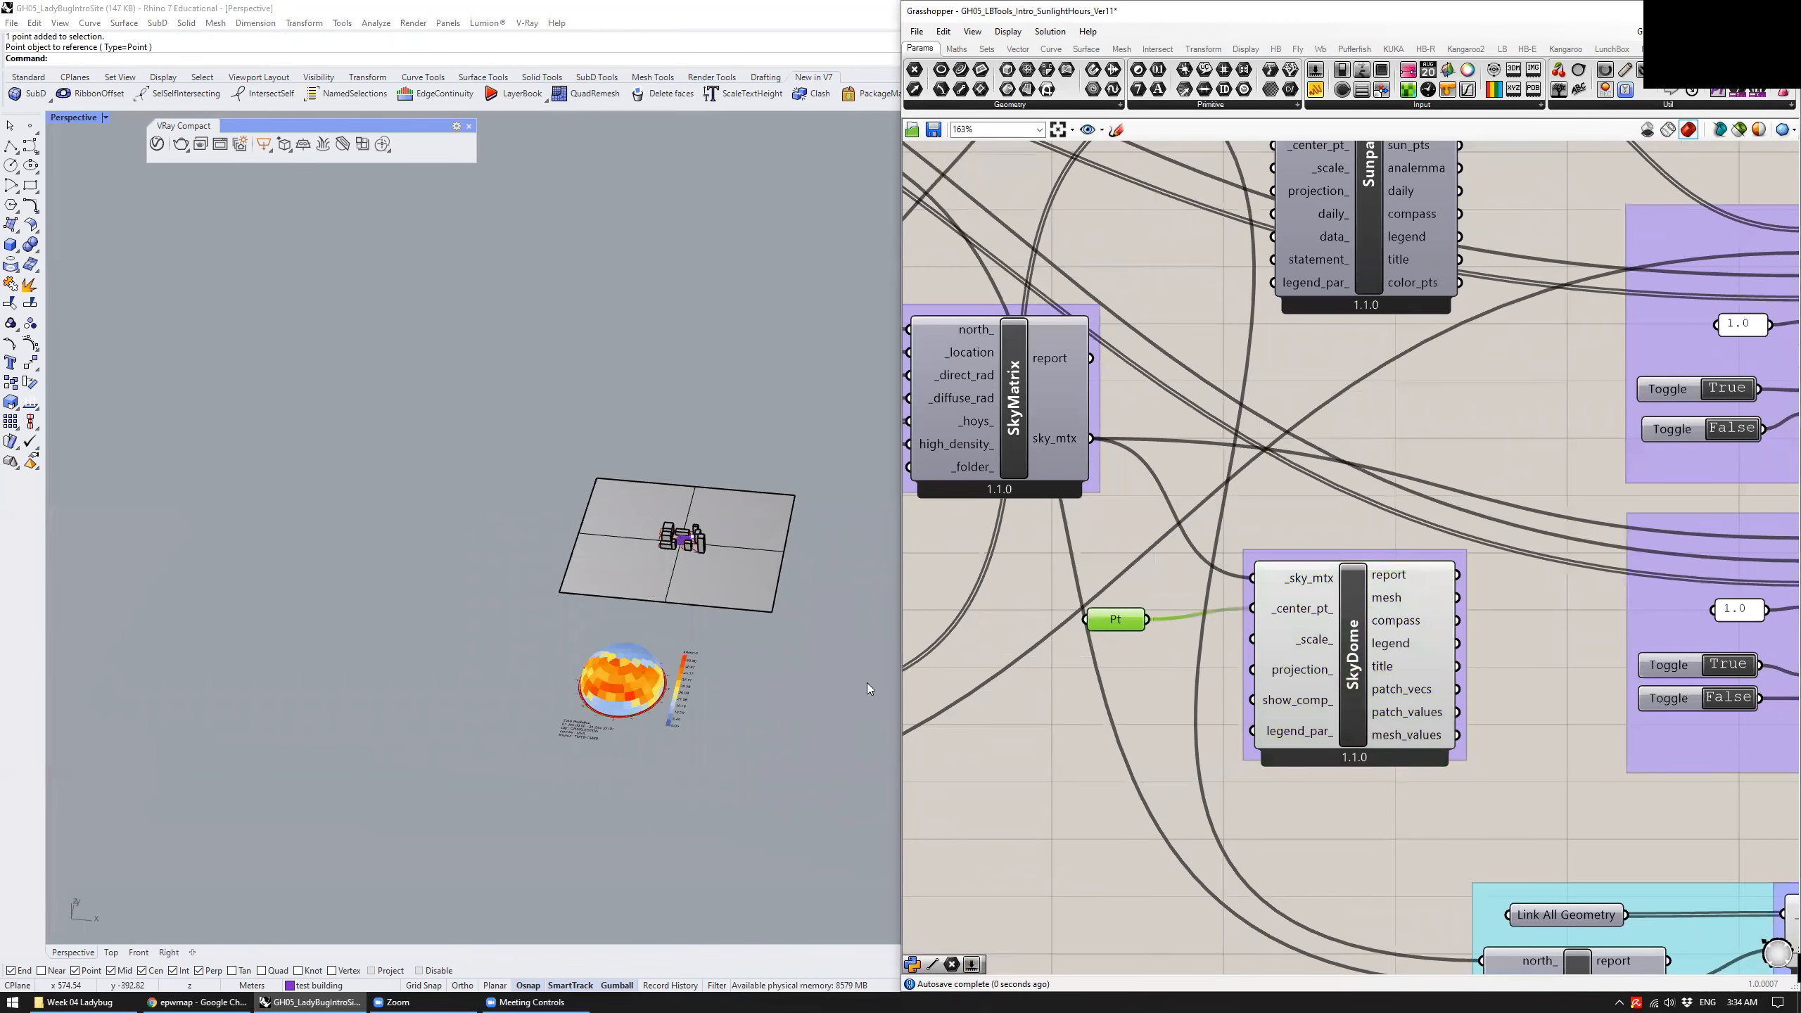
Shift the Rhino point slightly along X to relocate the dome, and align the Point parameter with the _center_pt_ input
drag(621, 681, 696, 688)
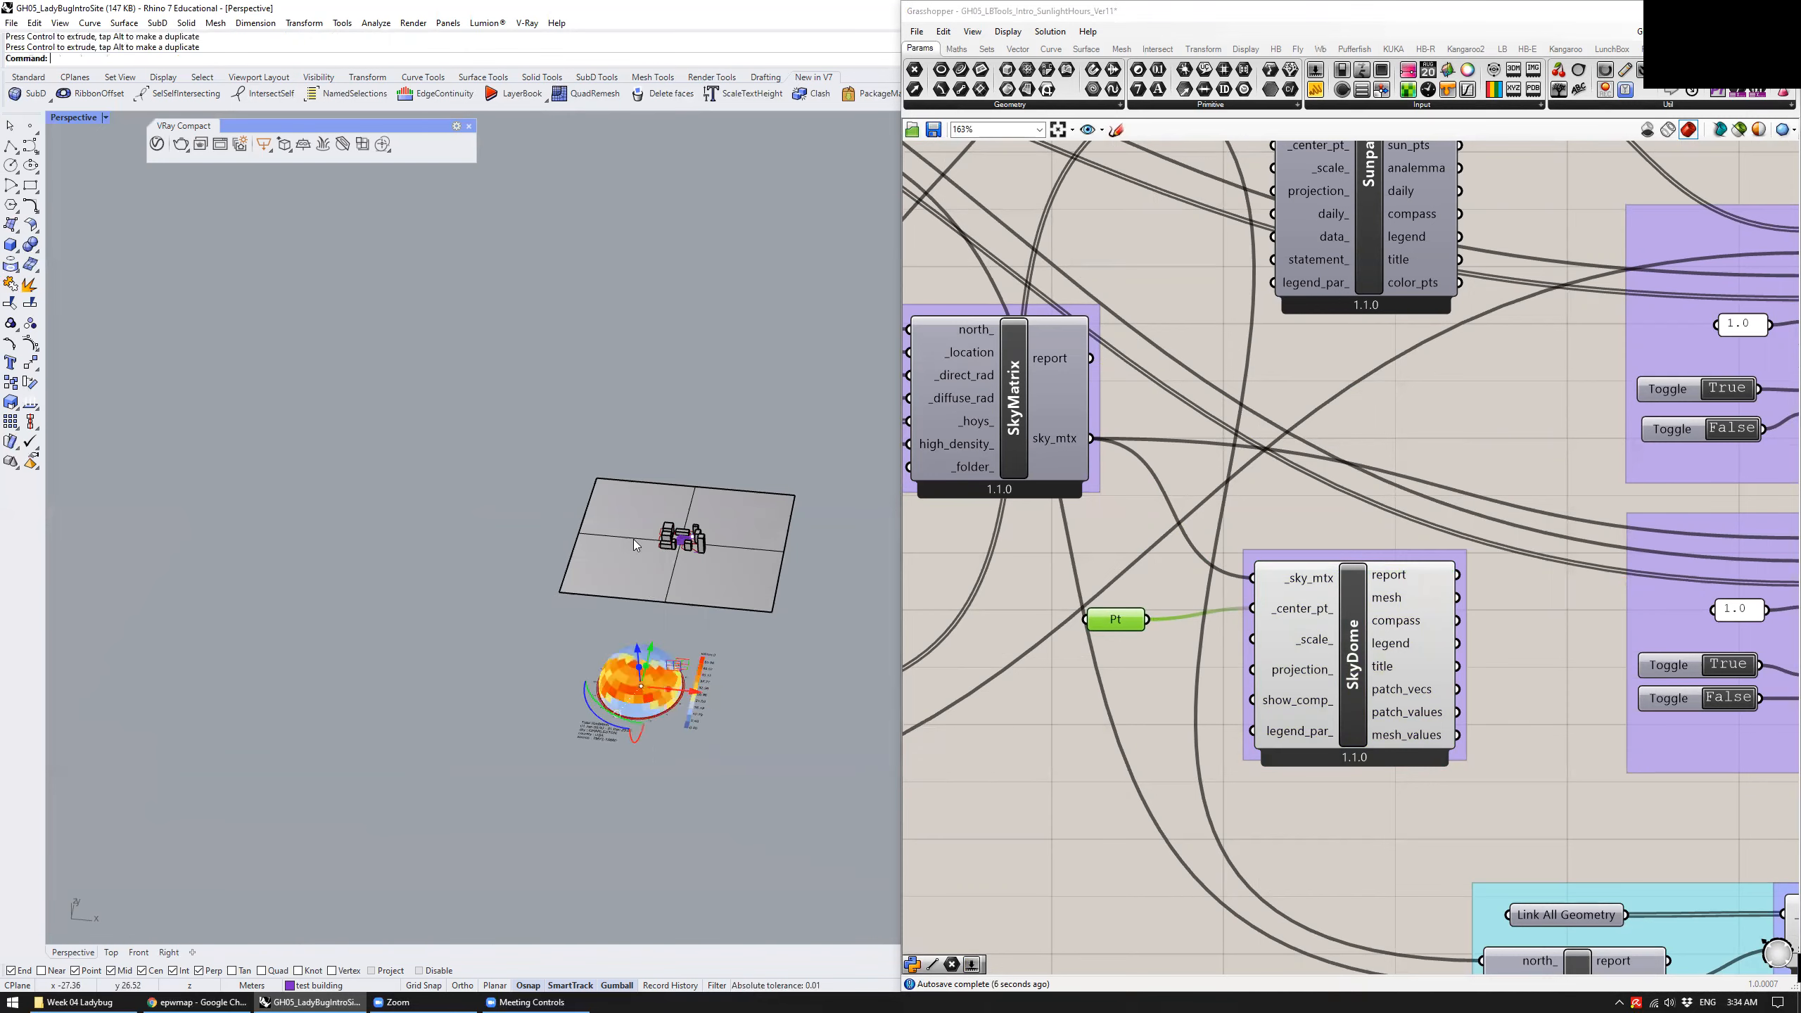
click(786, 655)
right_drag(722, 576, 631, 603)
scroll(670, 558, up, 8)
scroll(674, 568, down, 6)
scroll(627, 624, up, 6)
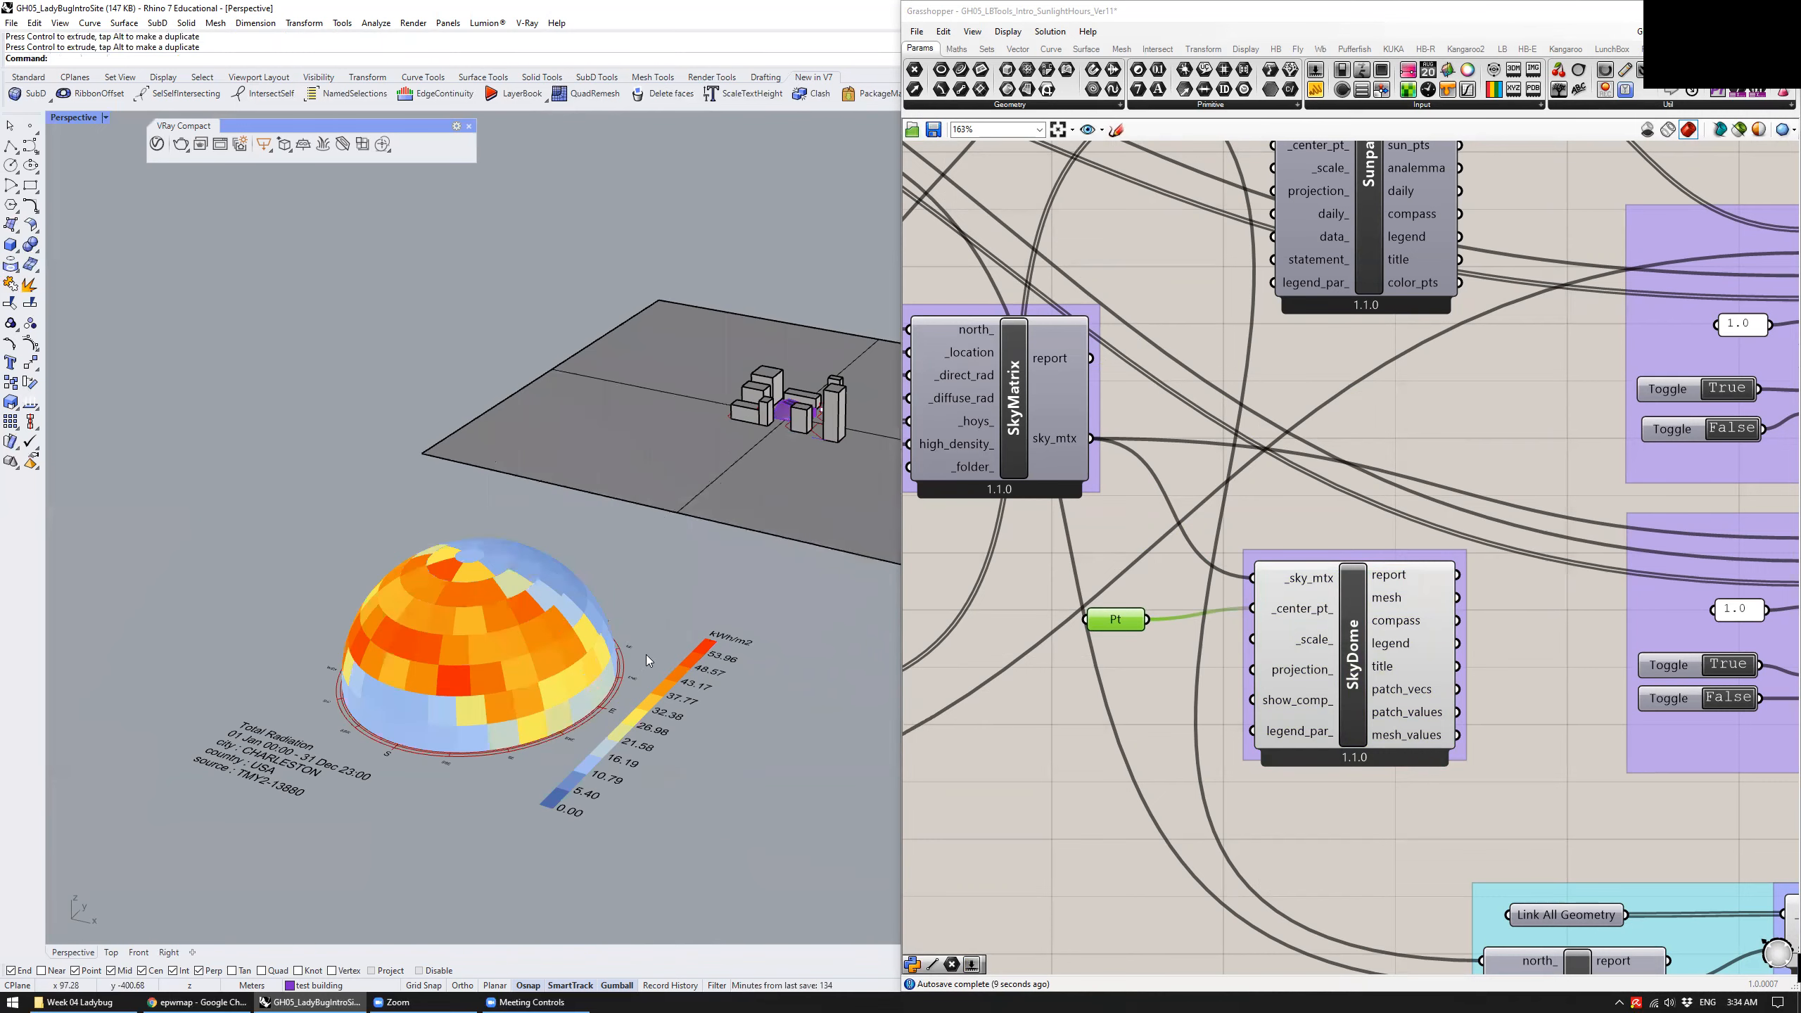
drag(1120, 621, 1136, 610)
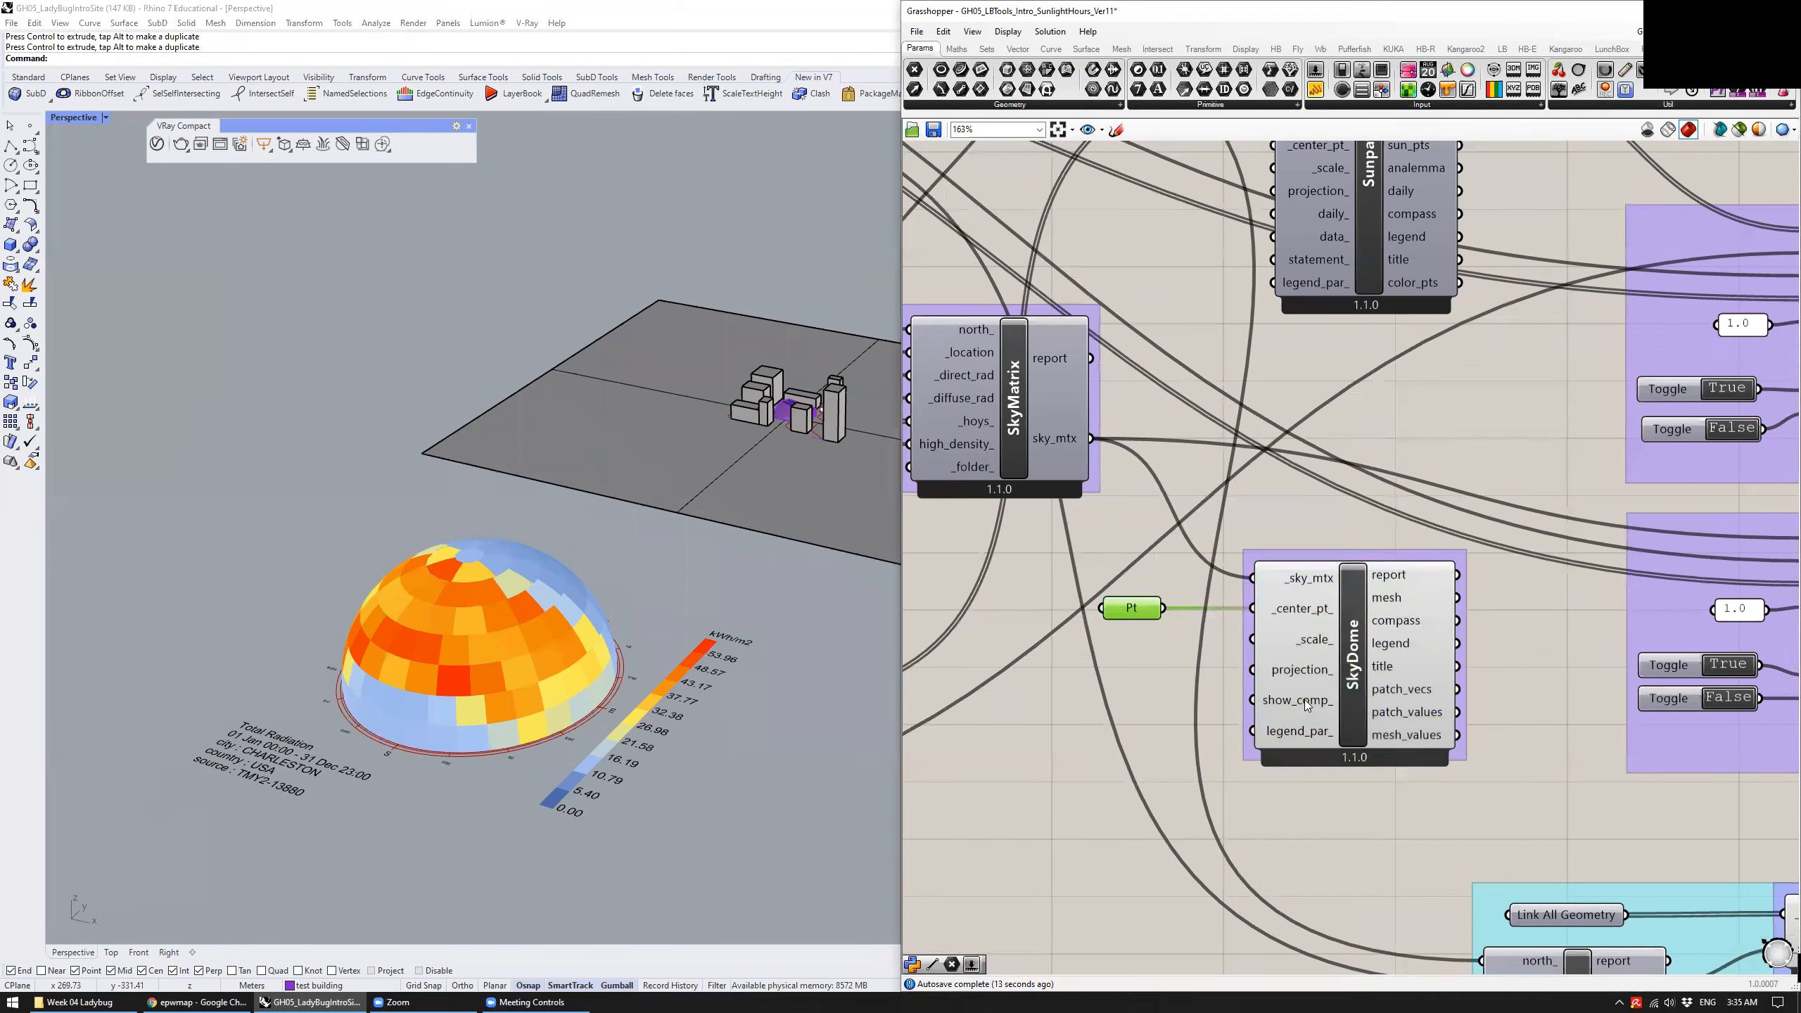
Turn off the SkyDome component's preview in the Rhino viewport
mouse_move(1304, 701)
click(1362, 652)
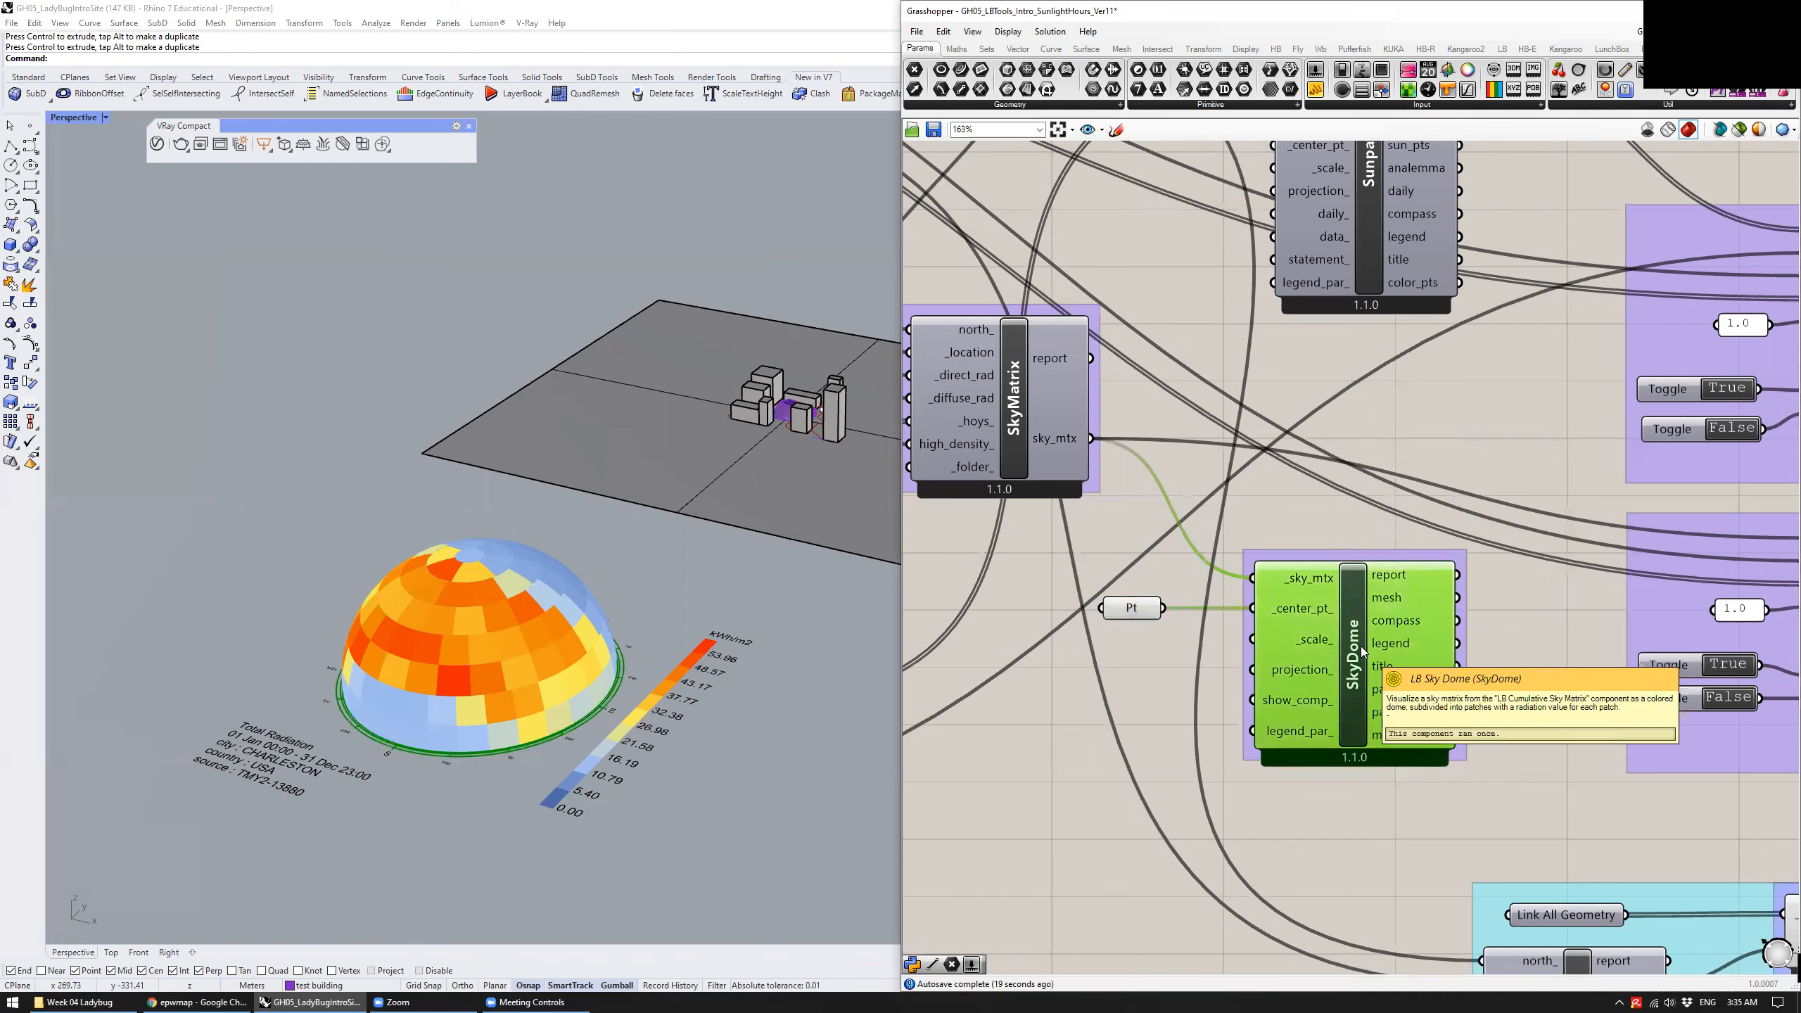
key(ctrl+q)
click(1336, 489)
scroll(1340, 490, down, 1)
right_drag(1386, 450, 1330, 705)
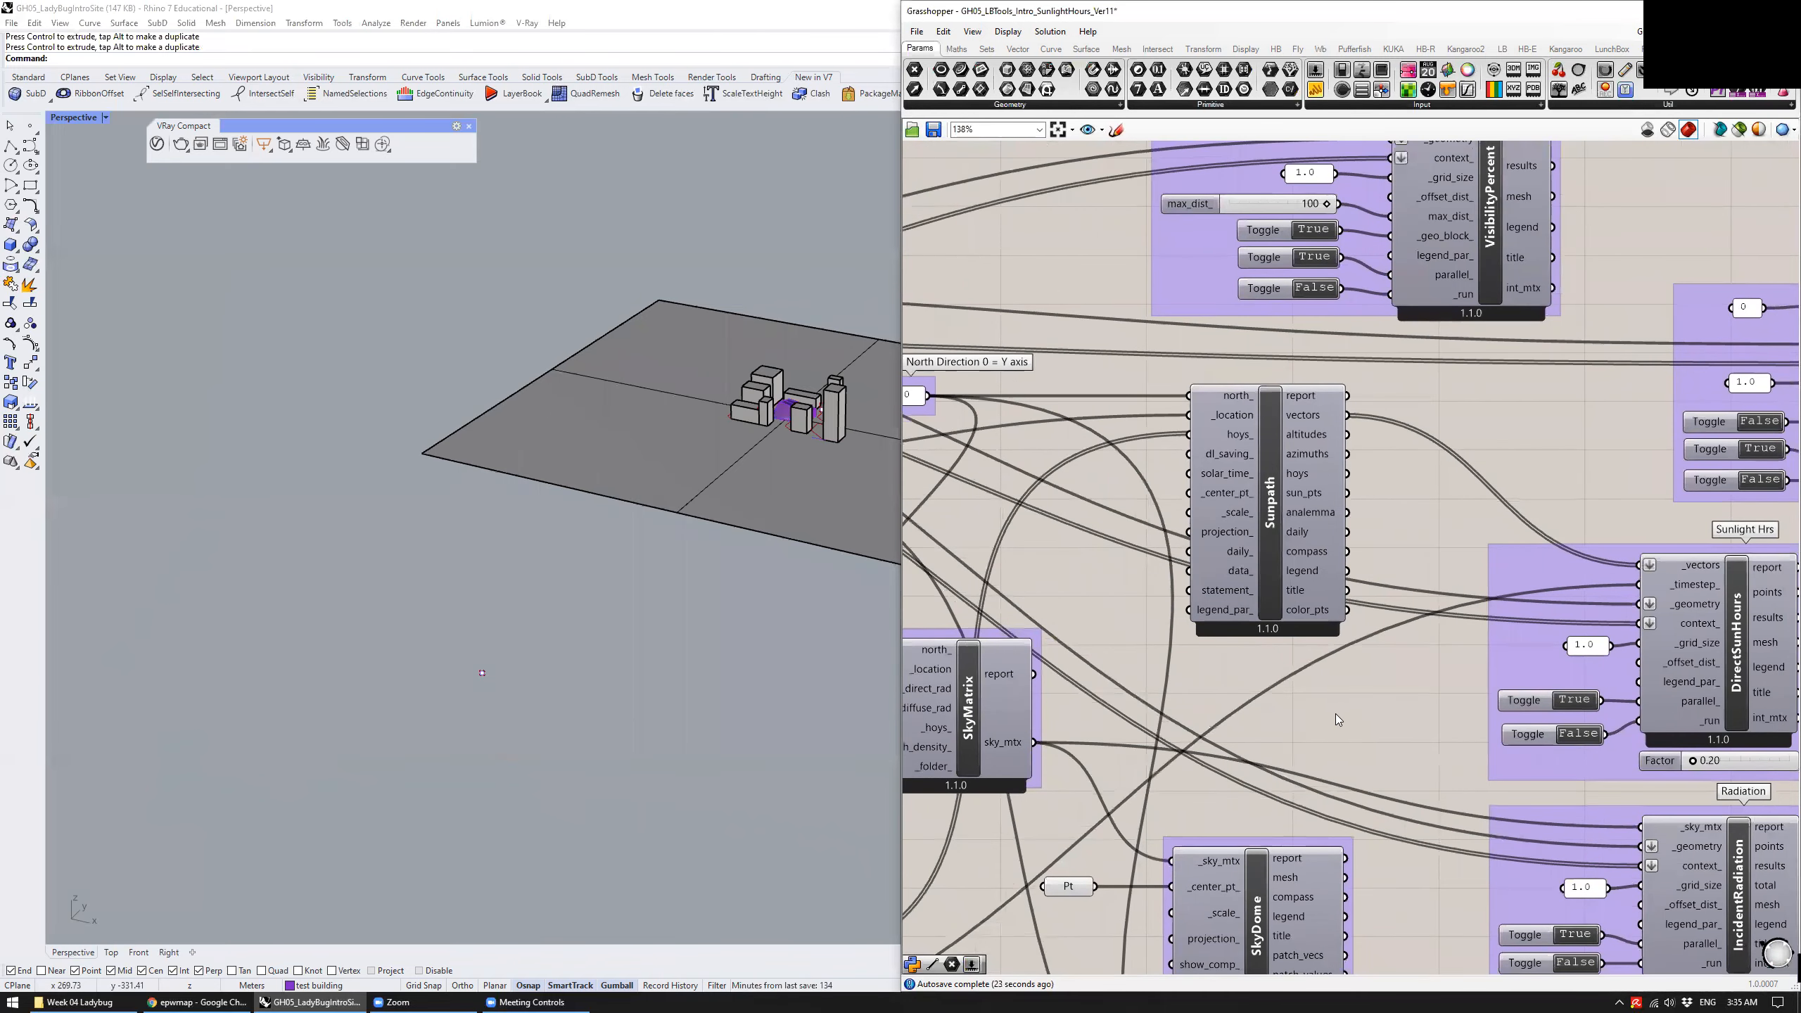
Place a spare LB SunPath component beside the existing Sunpath and delete it again
click(1269, 535)
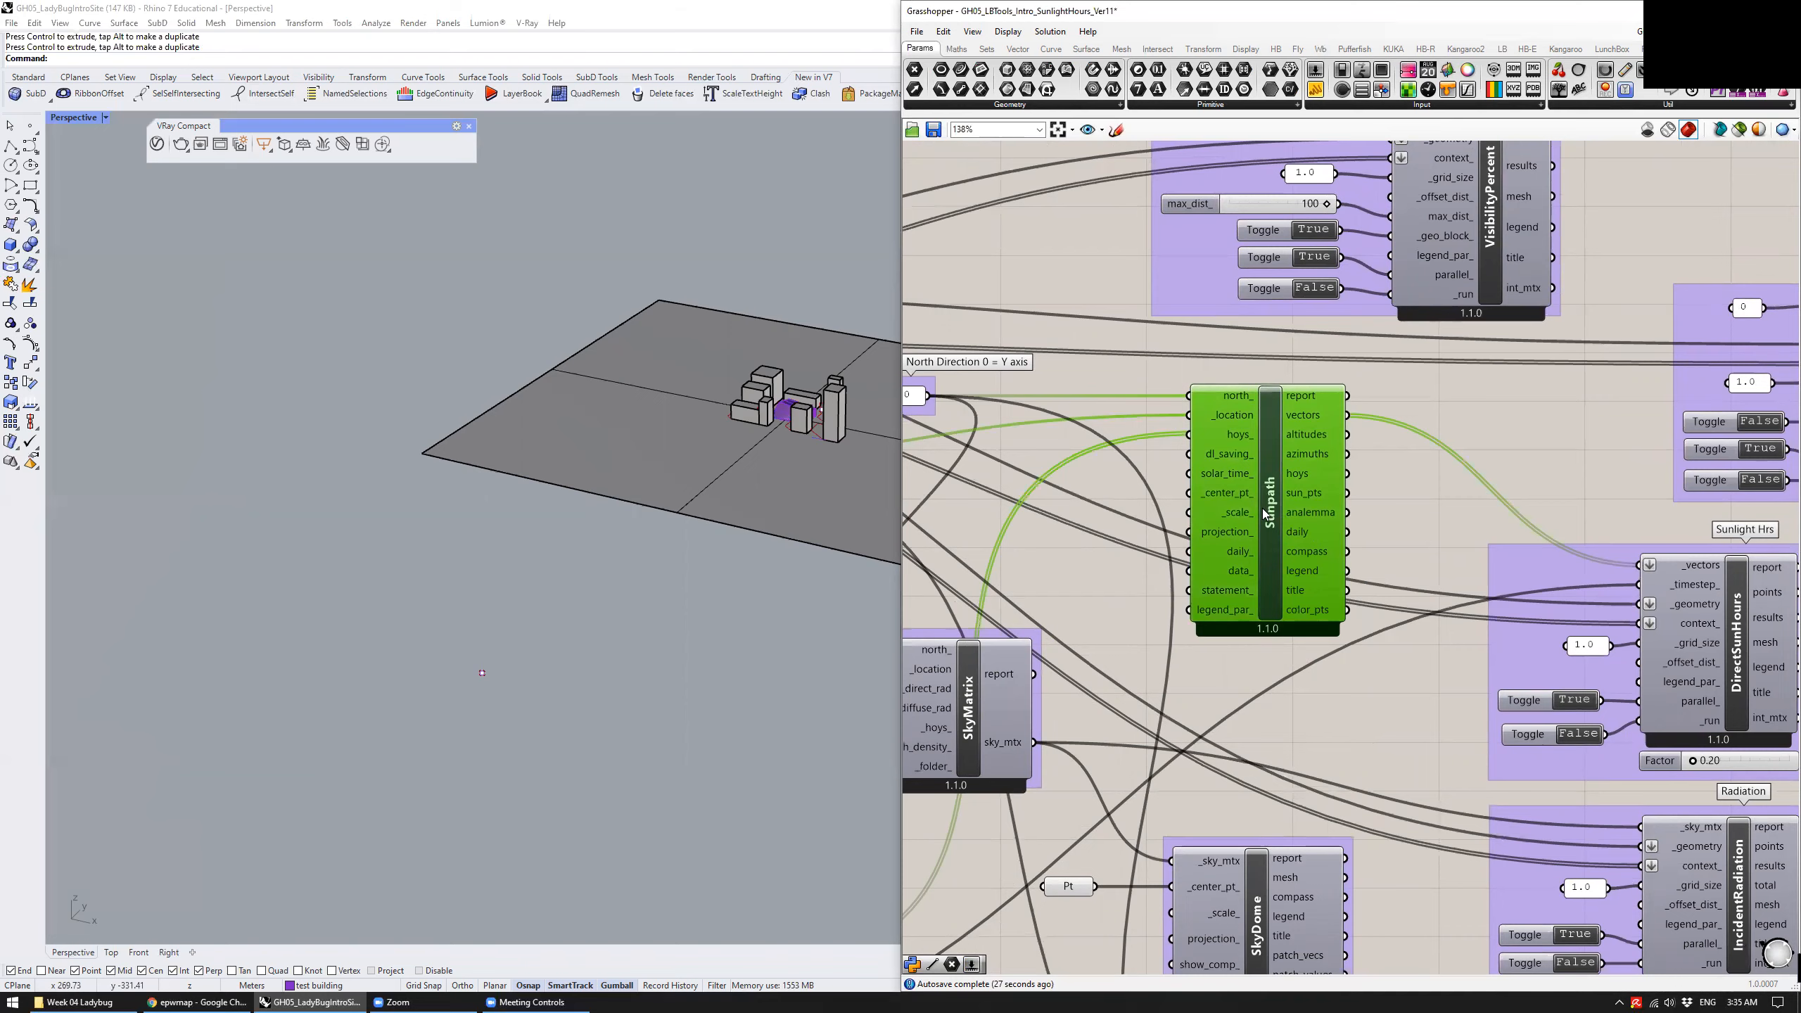
click(1502, 49)
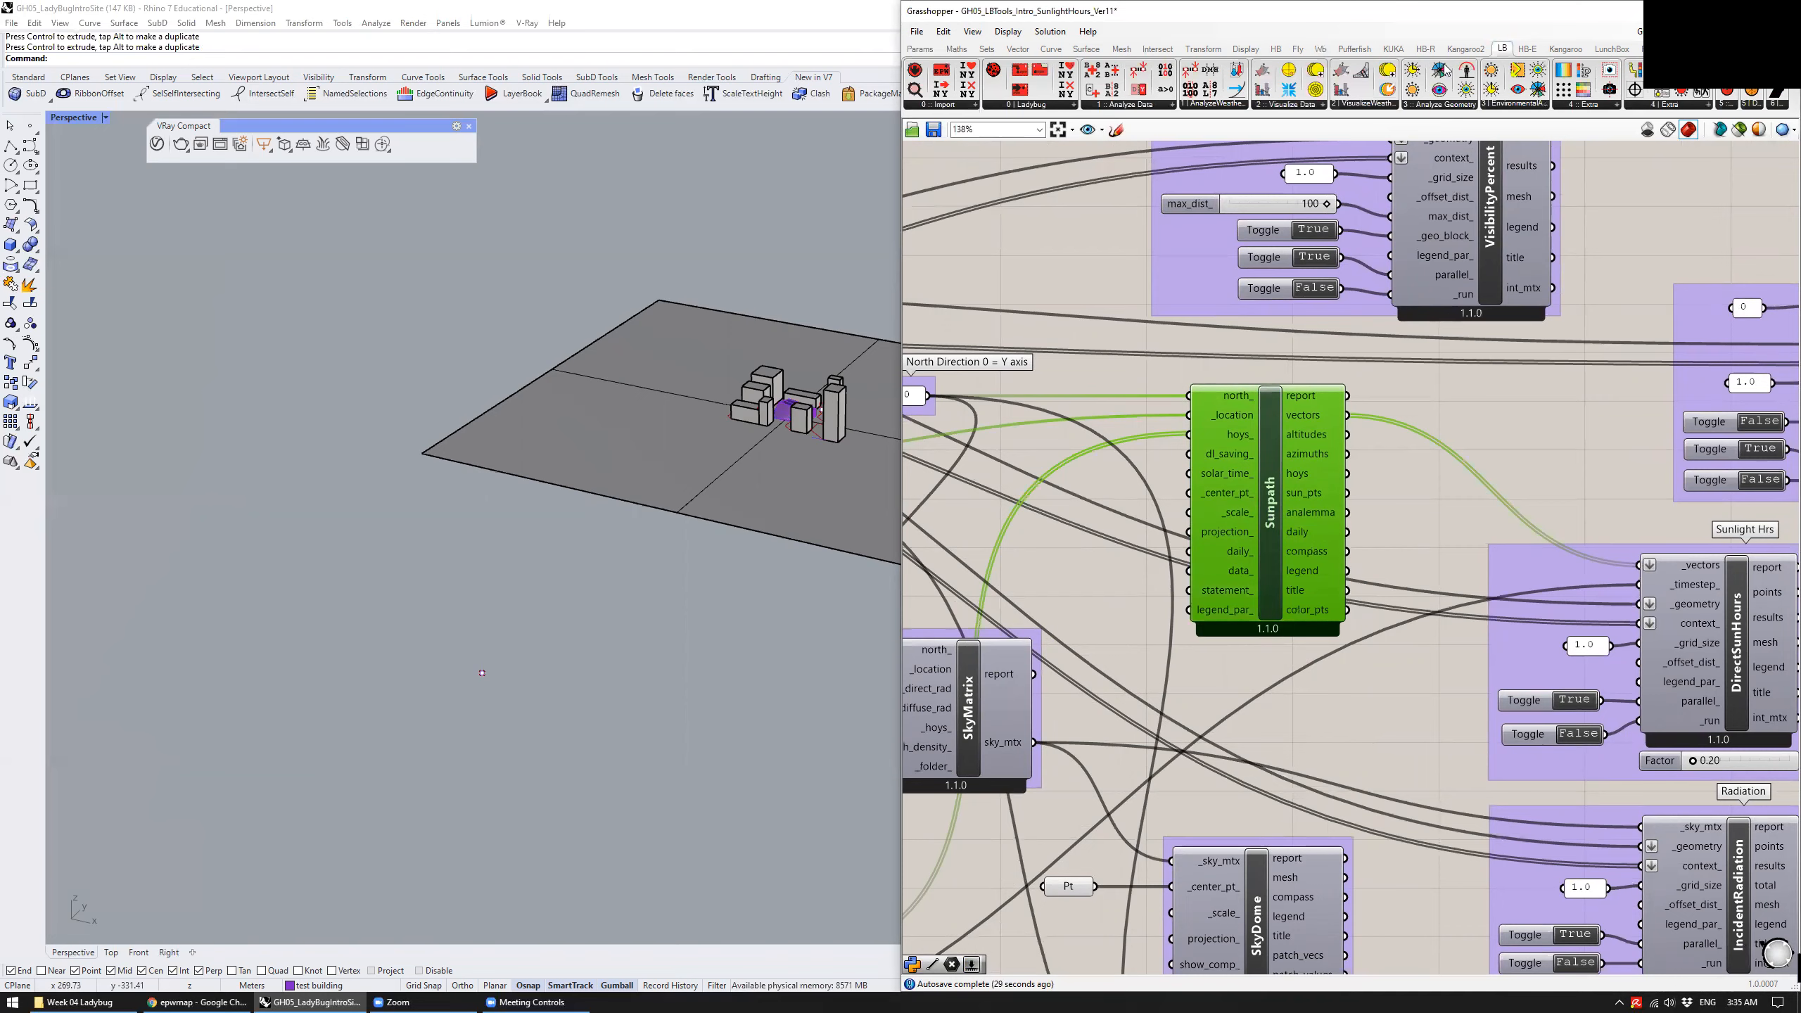
click(1297, 106)
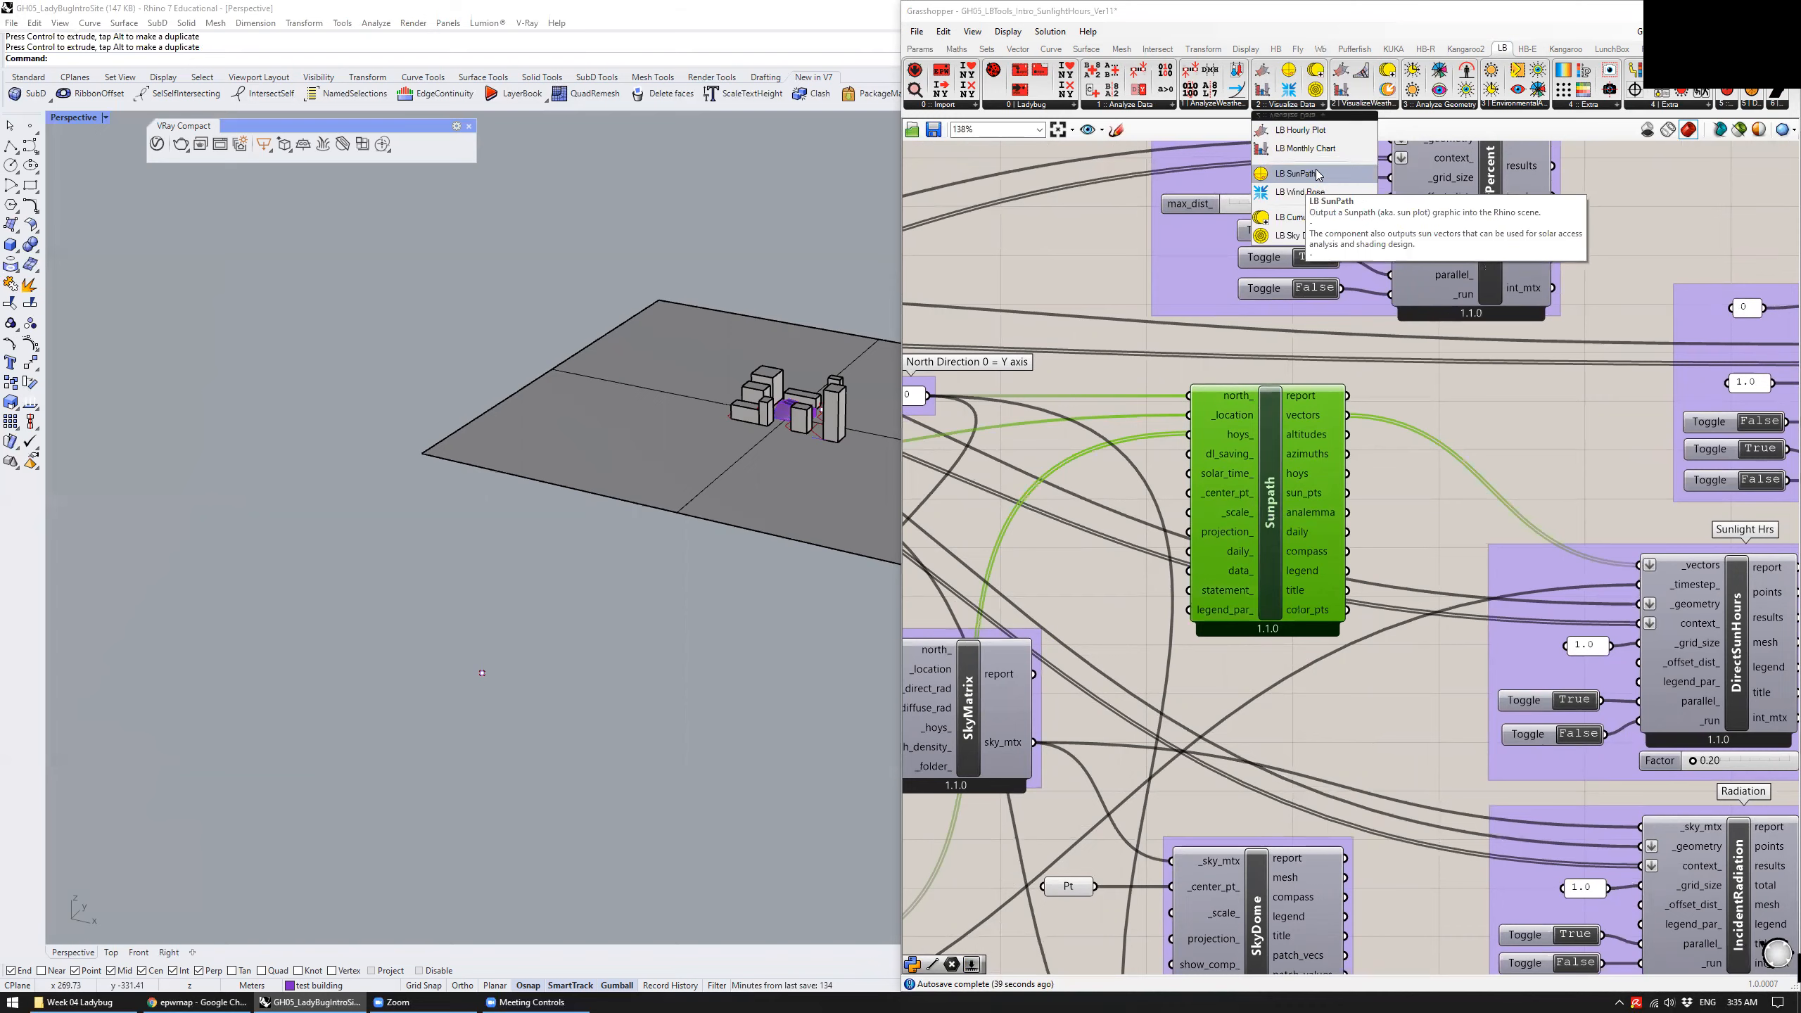
drag(1301, 195, 1454, 488)
click(1453, 487)
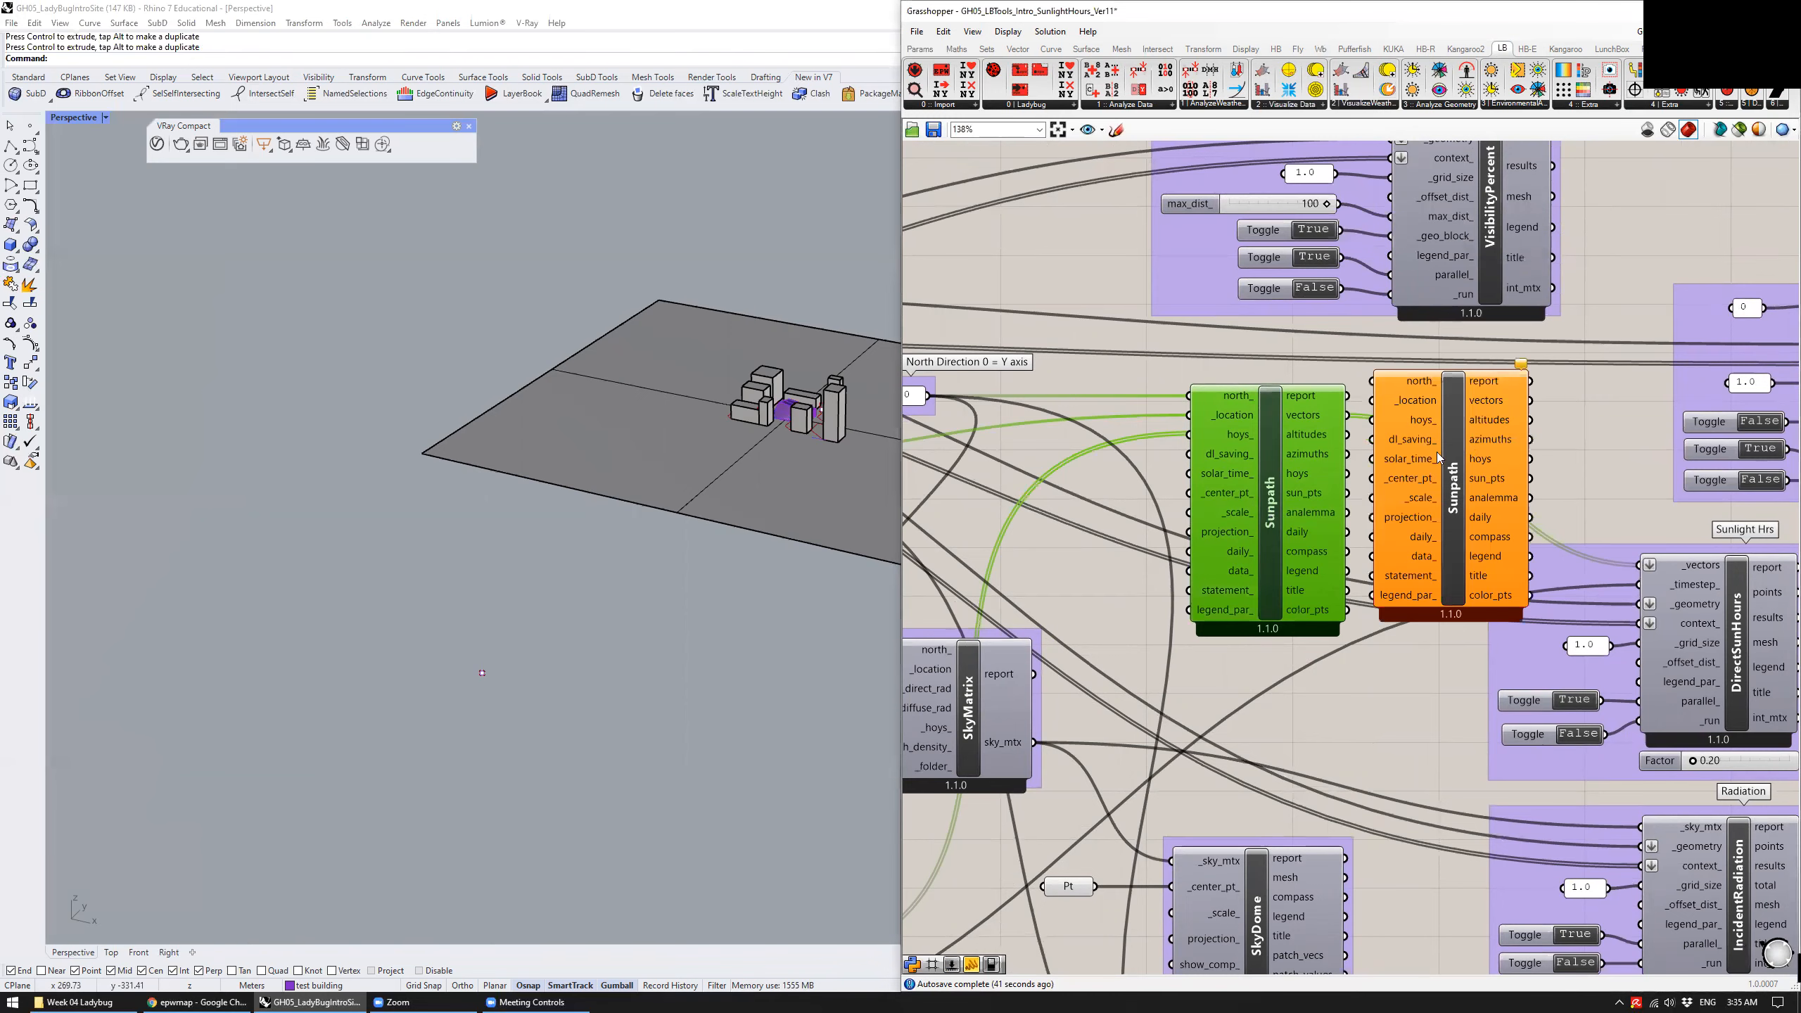
click(1437, 449)
key(Delete)
Trace the Sunpath north_, _location and hoys_ inputs back to their sources and read the hoys descriptions
right_drag(1249, 416, 1394, 421)
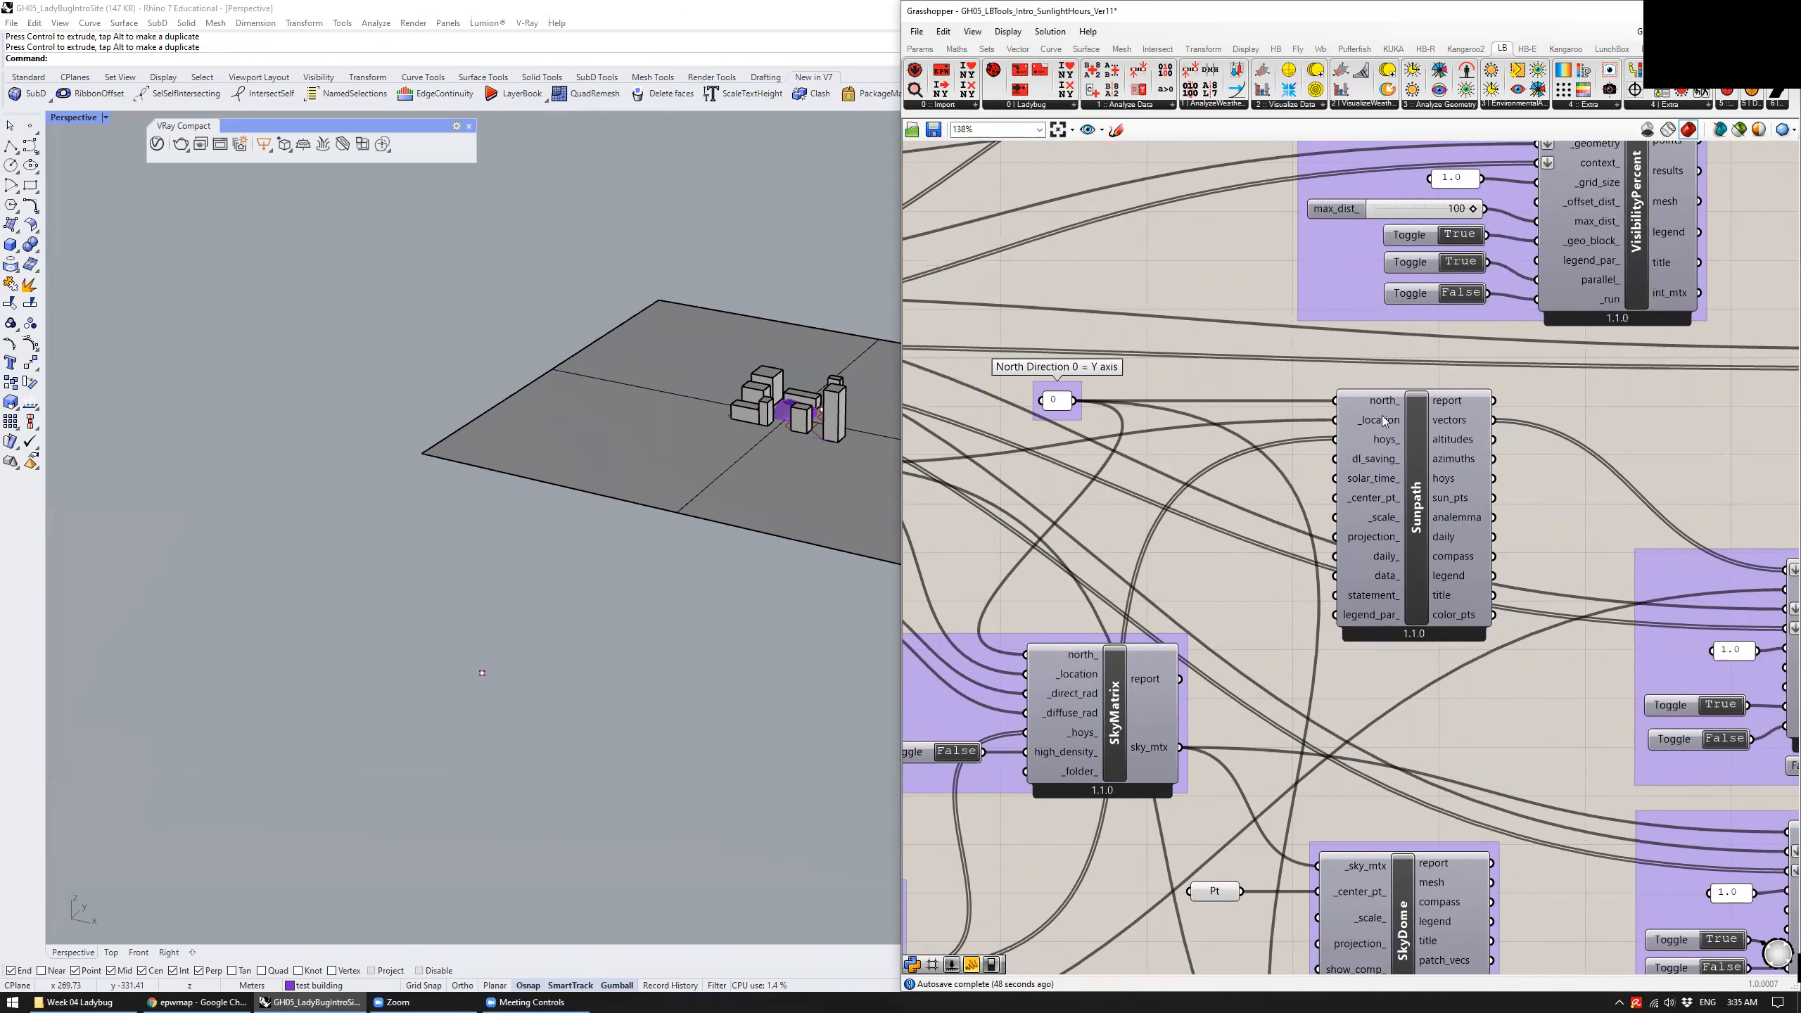
right_drag(1165, 451, 1566, 447)
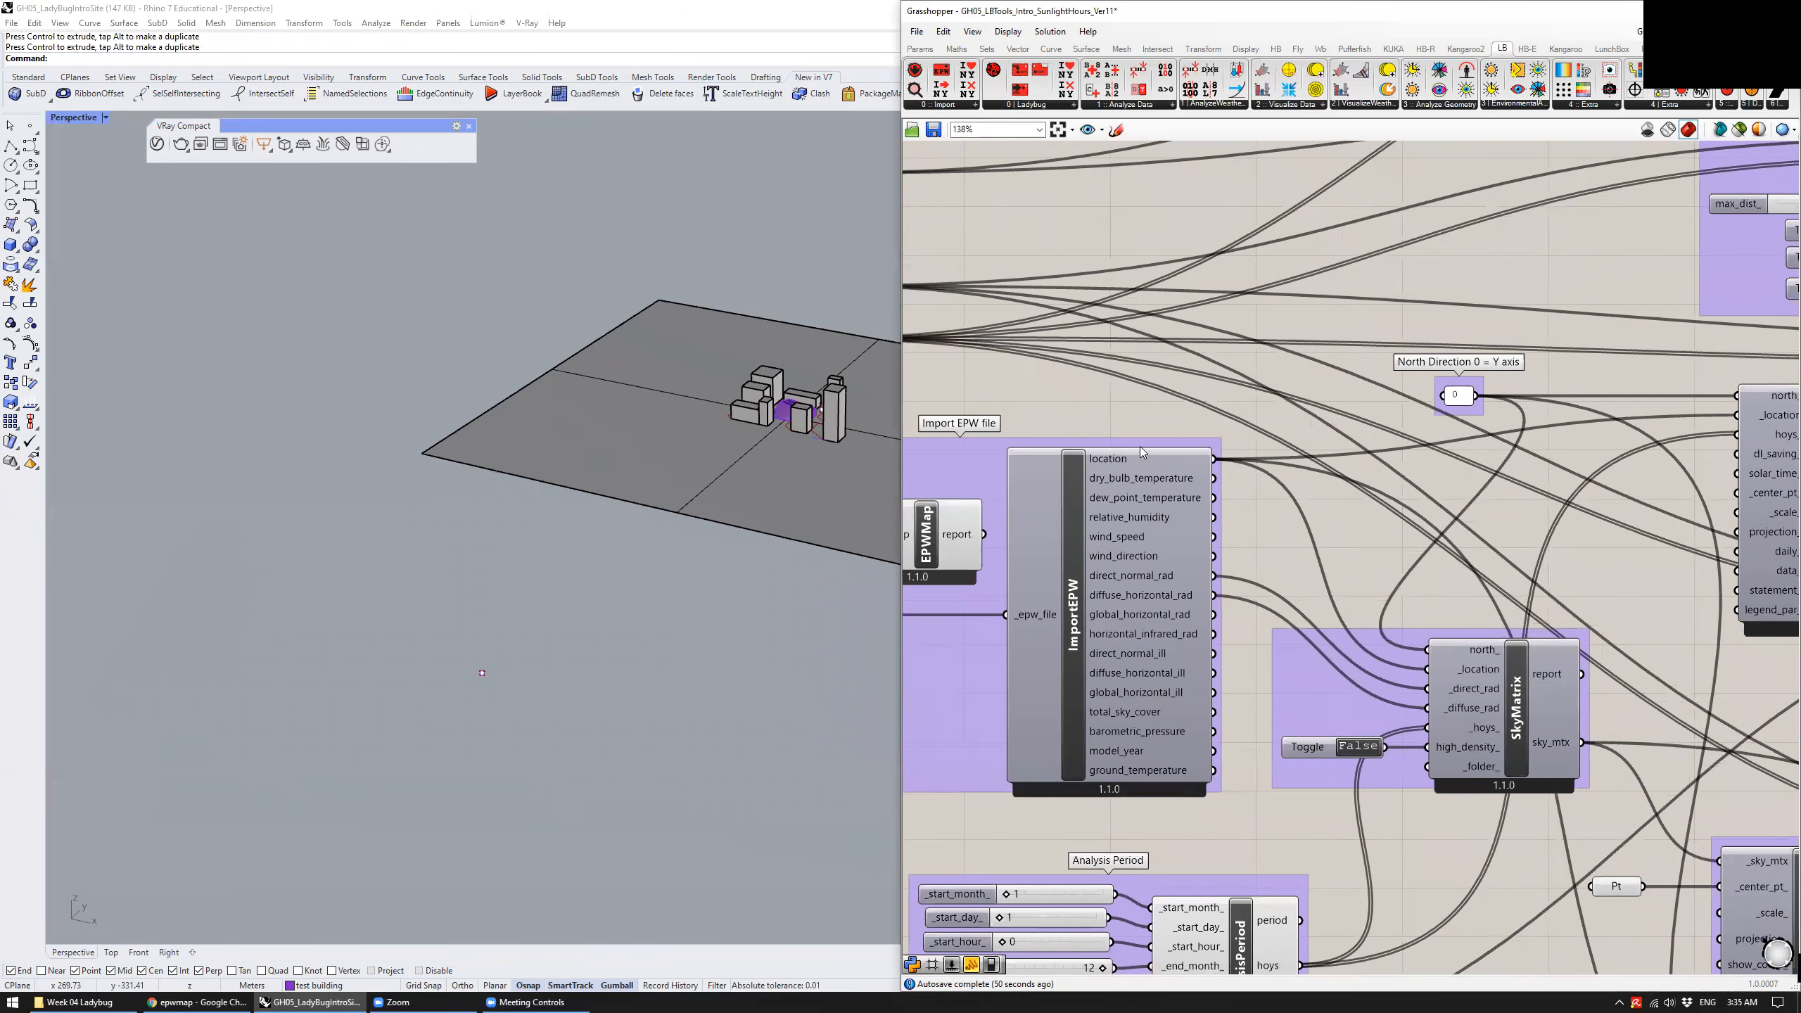
mouse_move(1122, 459)
right_drag(1123, 459, 939, 452)
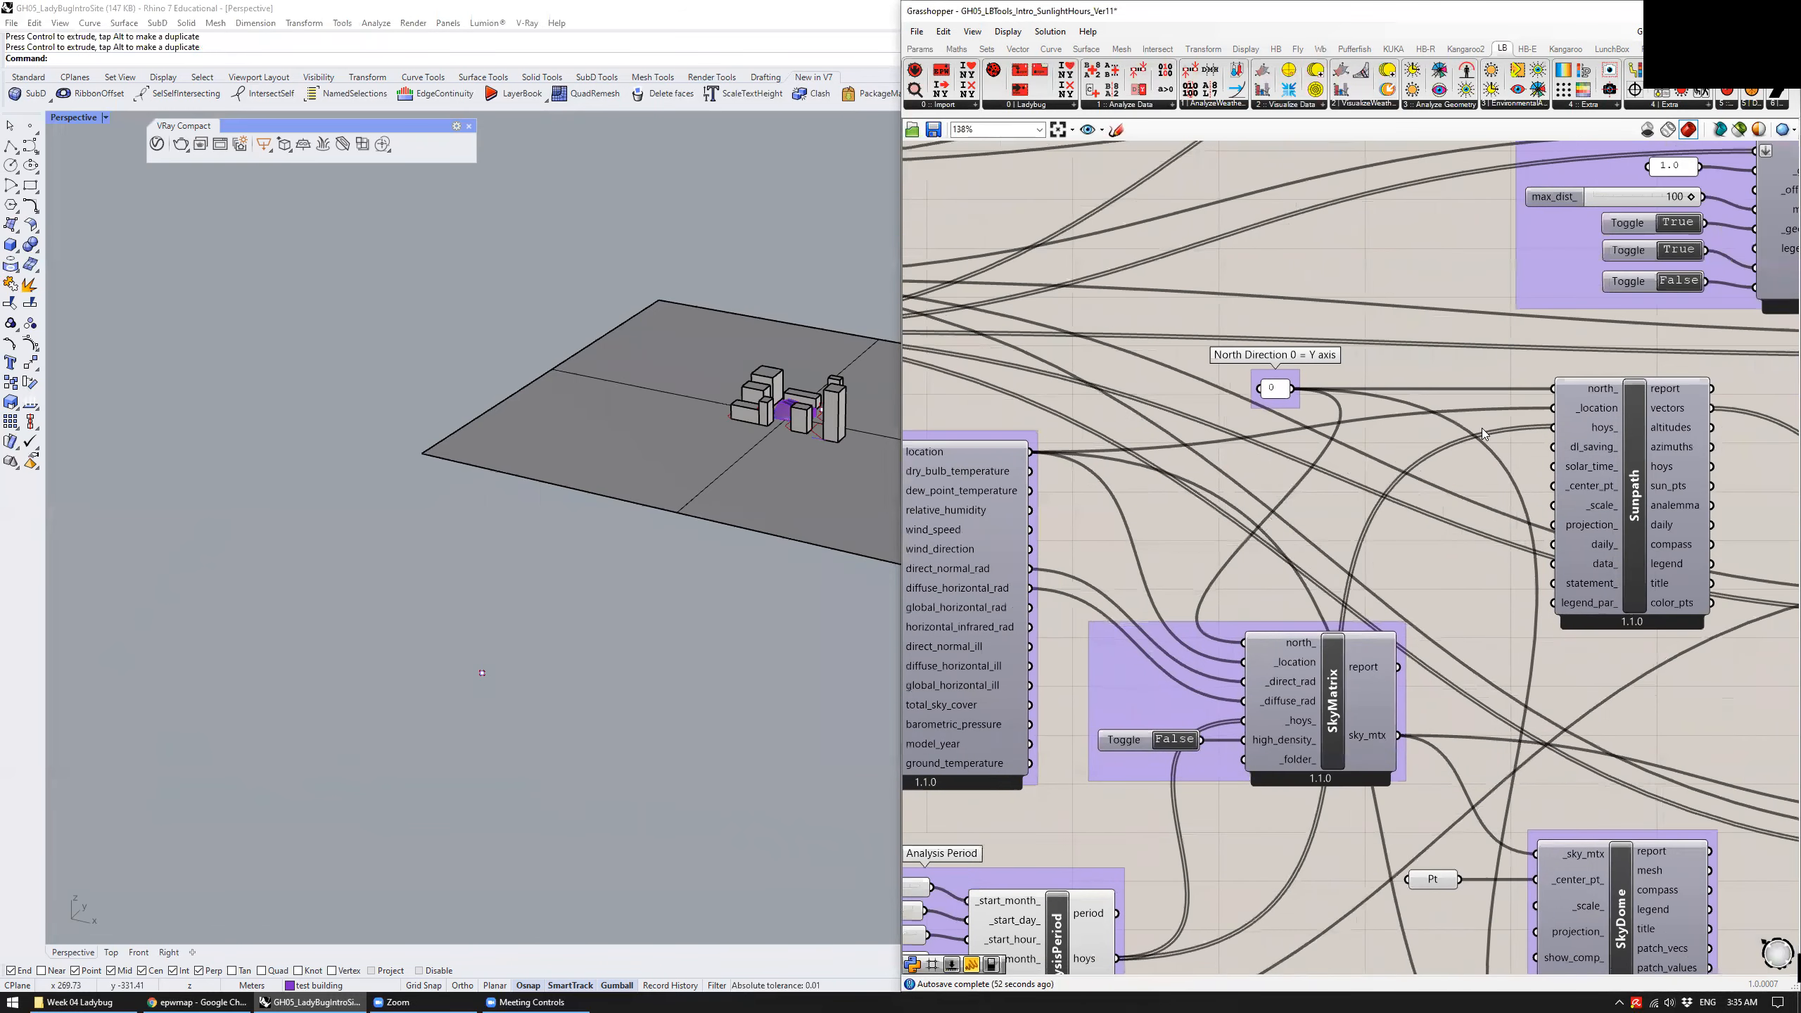
click(1606, 425)
right_drag(1166, 929, 1132, 714)
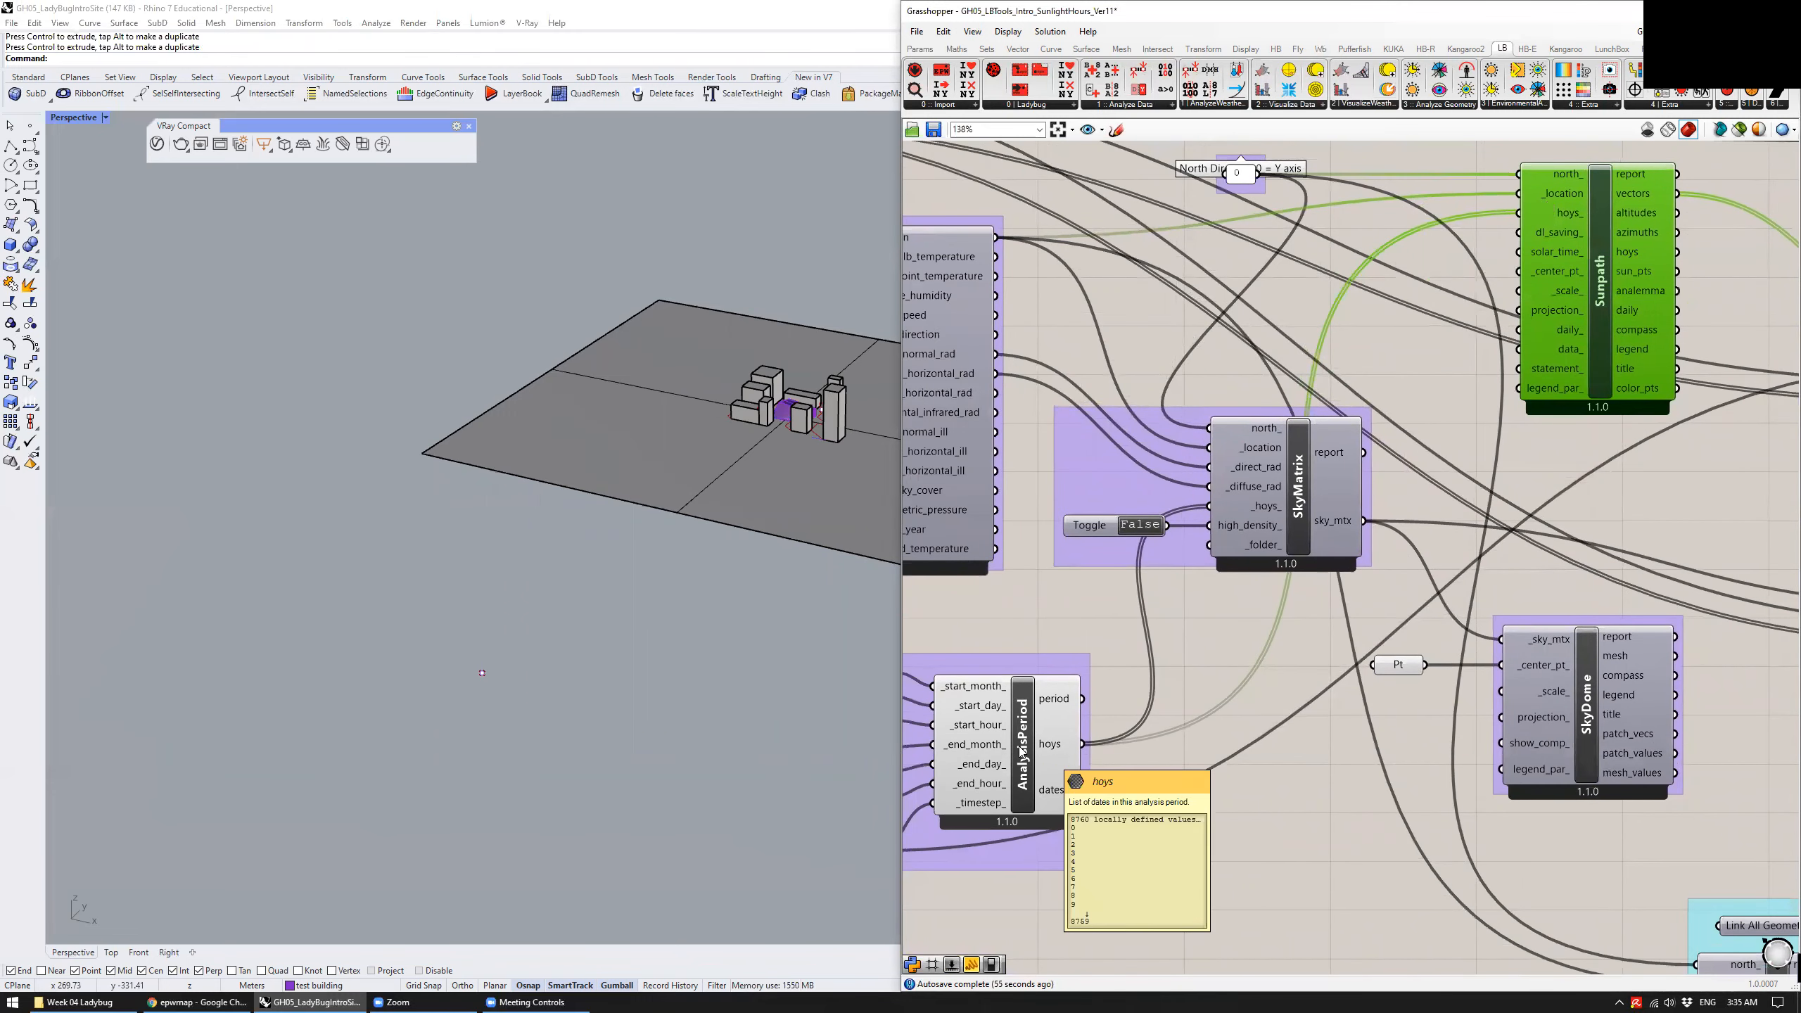
mouse_move(1056, 751)
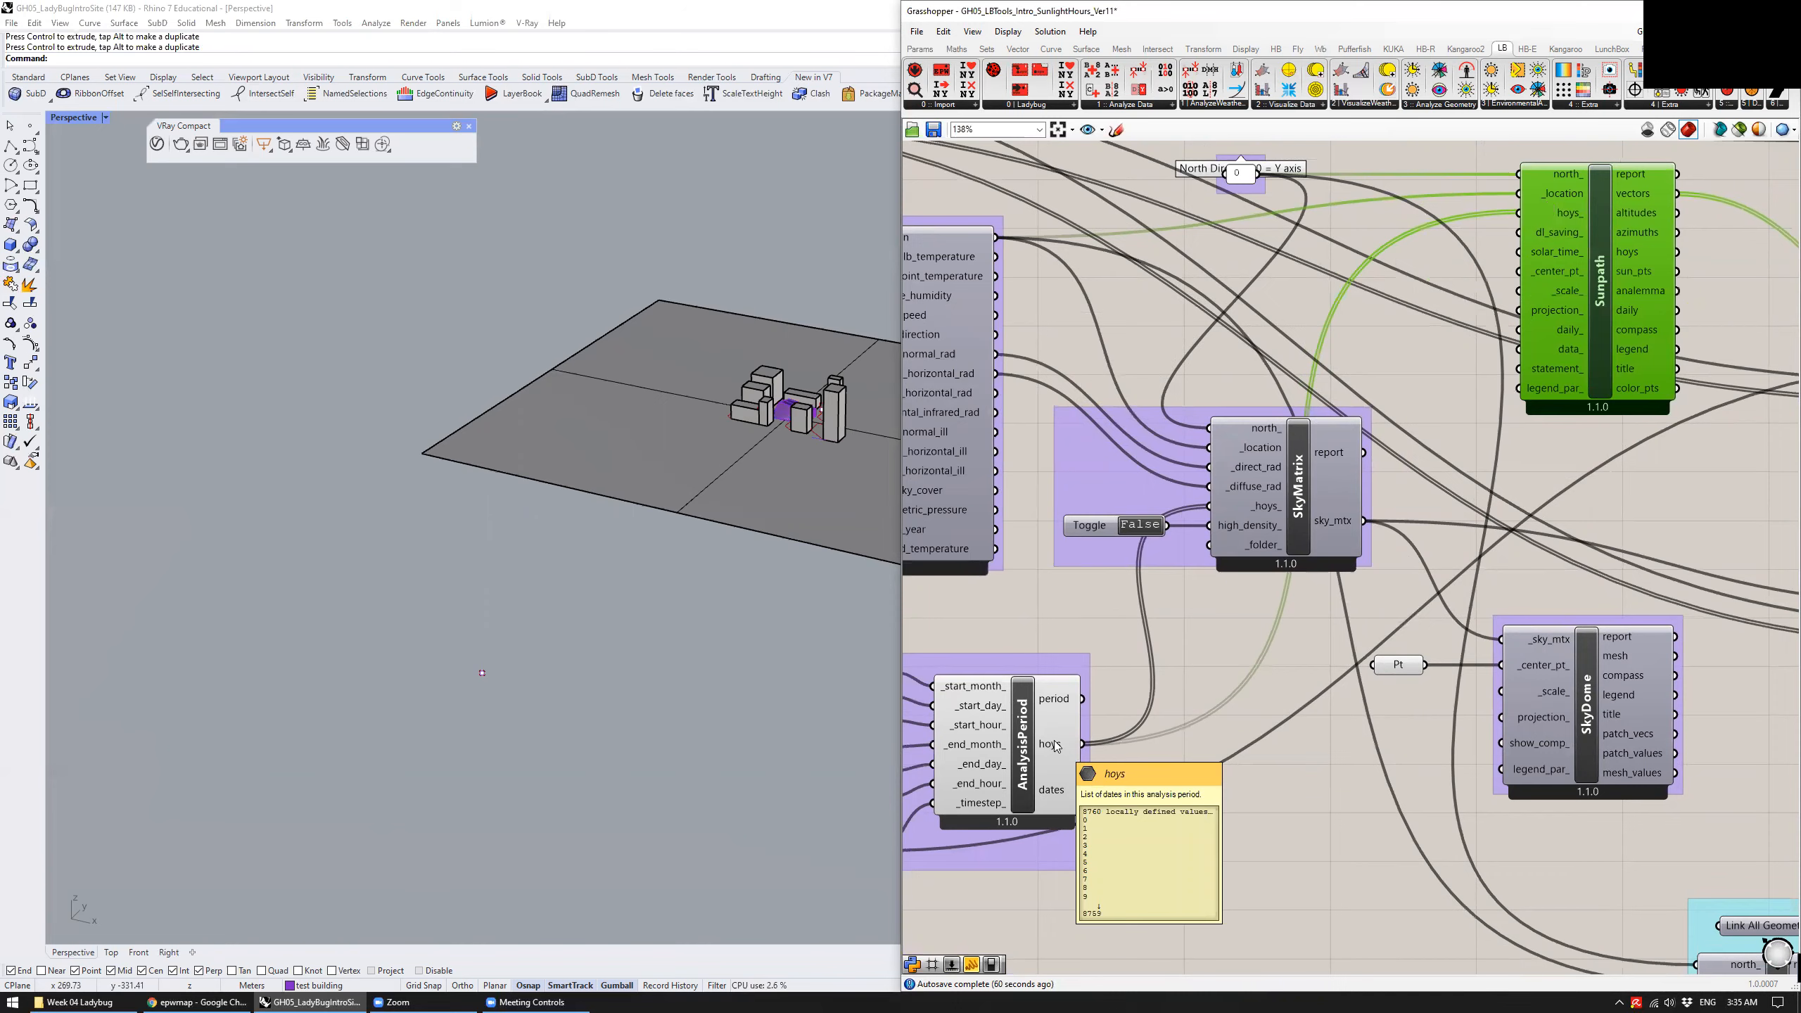
right_drag(1506, 370, 1447, 497)
mouse_move(1500, 337)
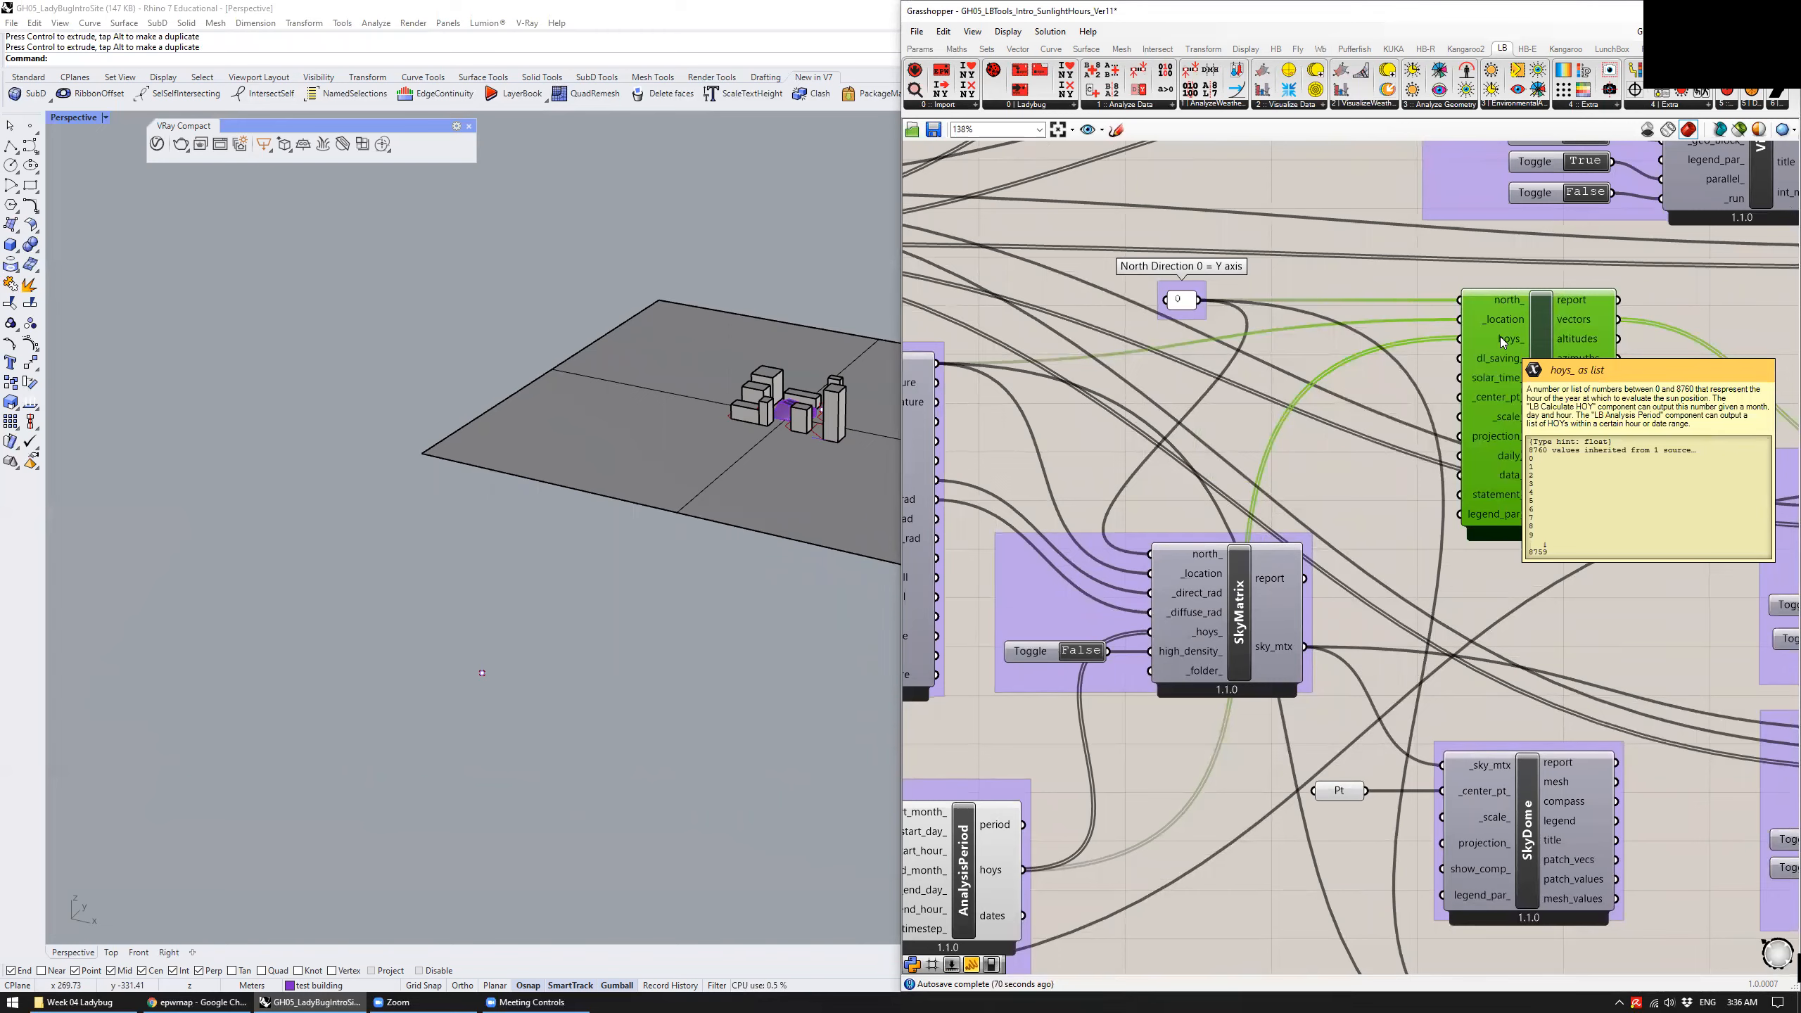
Nudge the Sunpath component slightly and review its remaining inputs and its vectors output
click(1448, 383)
mouse_move(1526, 401)
mouse_down()
mouse_move(1564, 377)
mouse_move(1540, 411)
mouse_up()
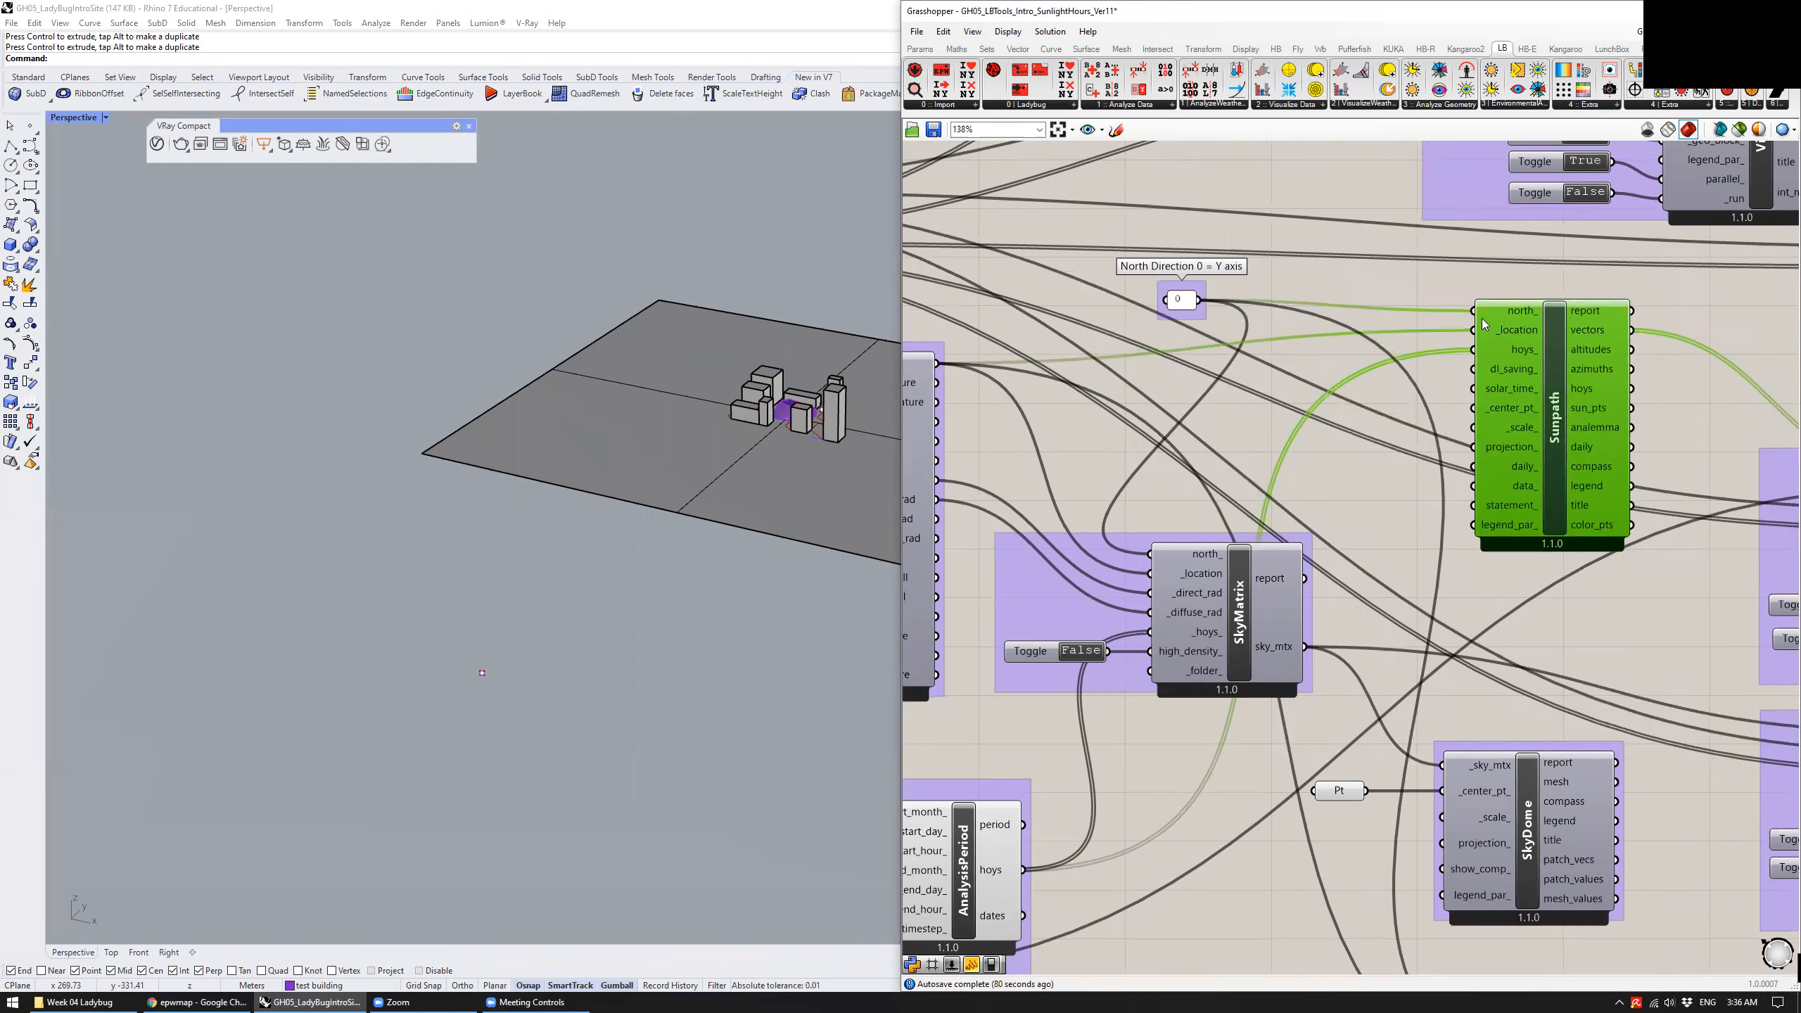
mouse_move(1521, 377)
scroll(1548, 478, down, 4)
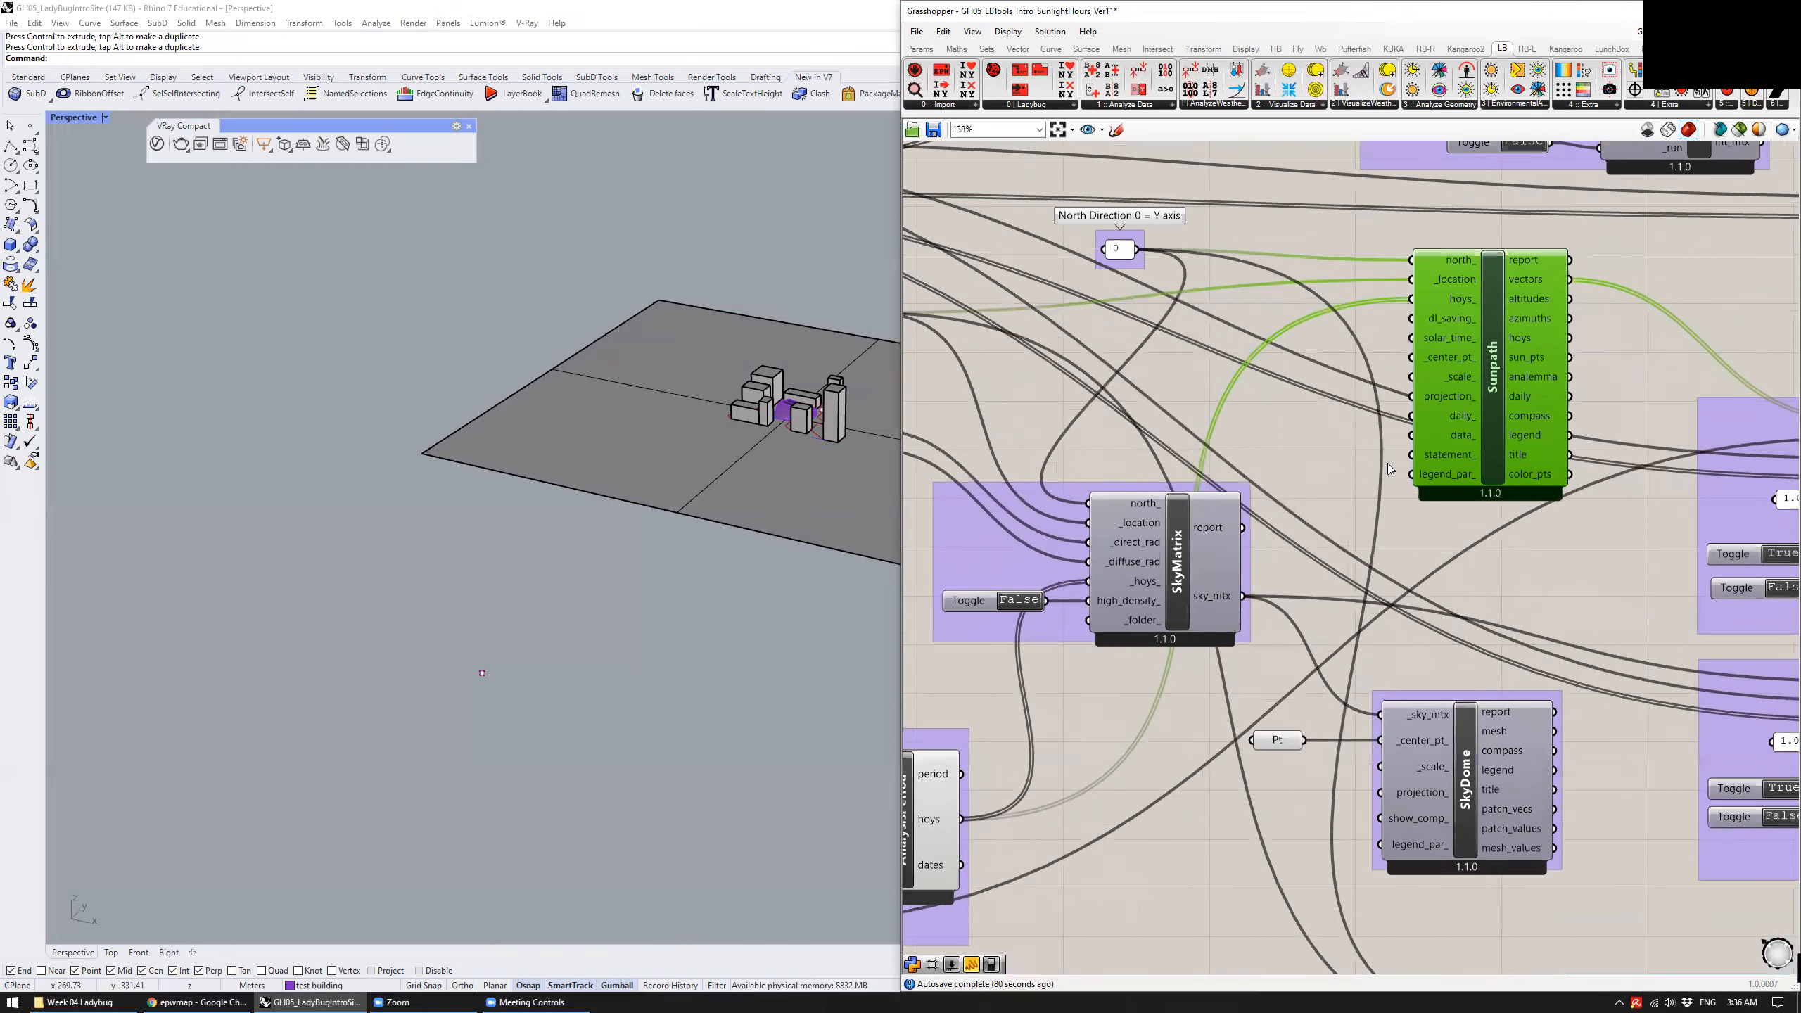
right_drag(1375, 500, 1321, 512)
scroll(1320, 511, up, 4)
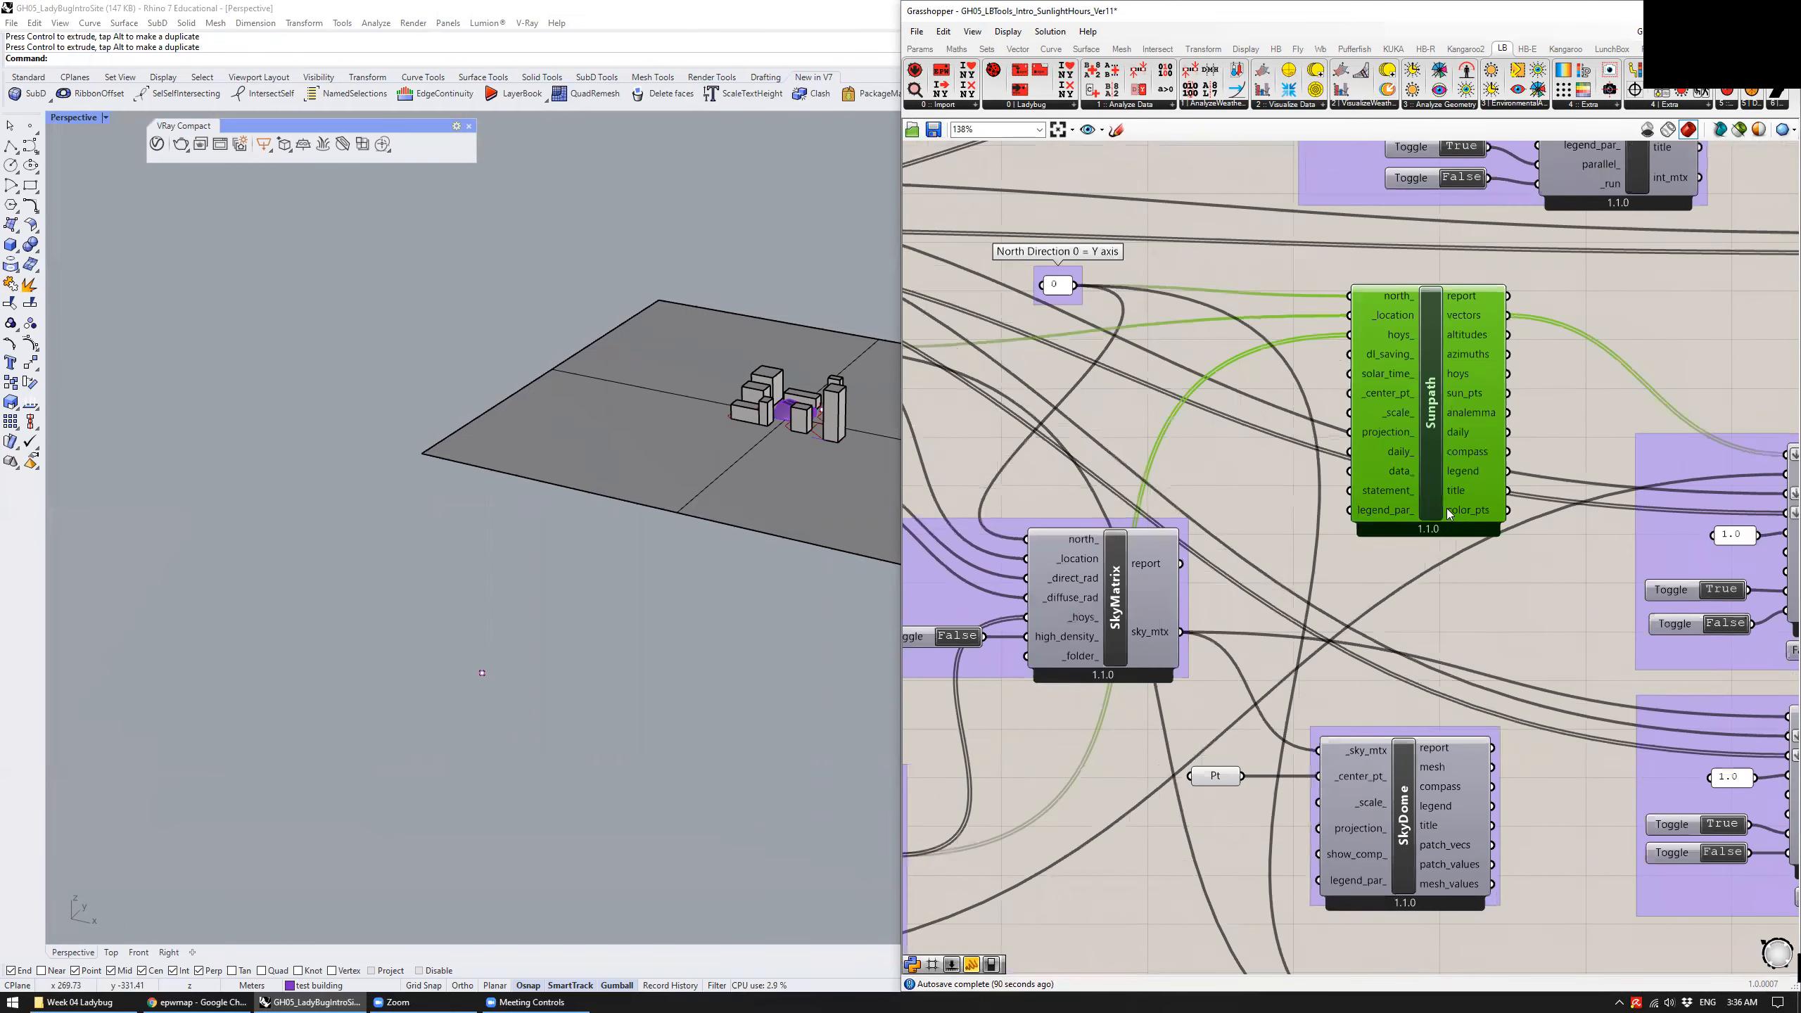
right_drag(1428, 551, 1297, 538)
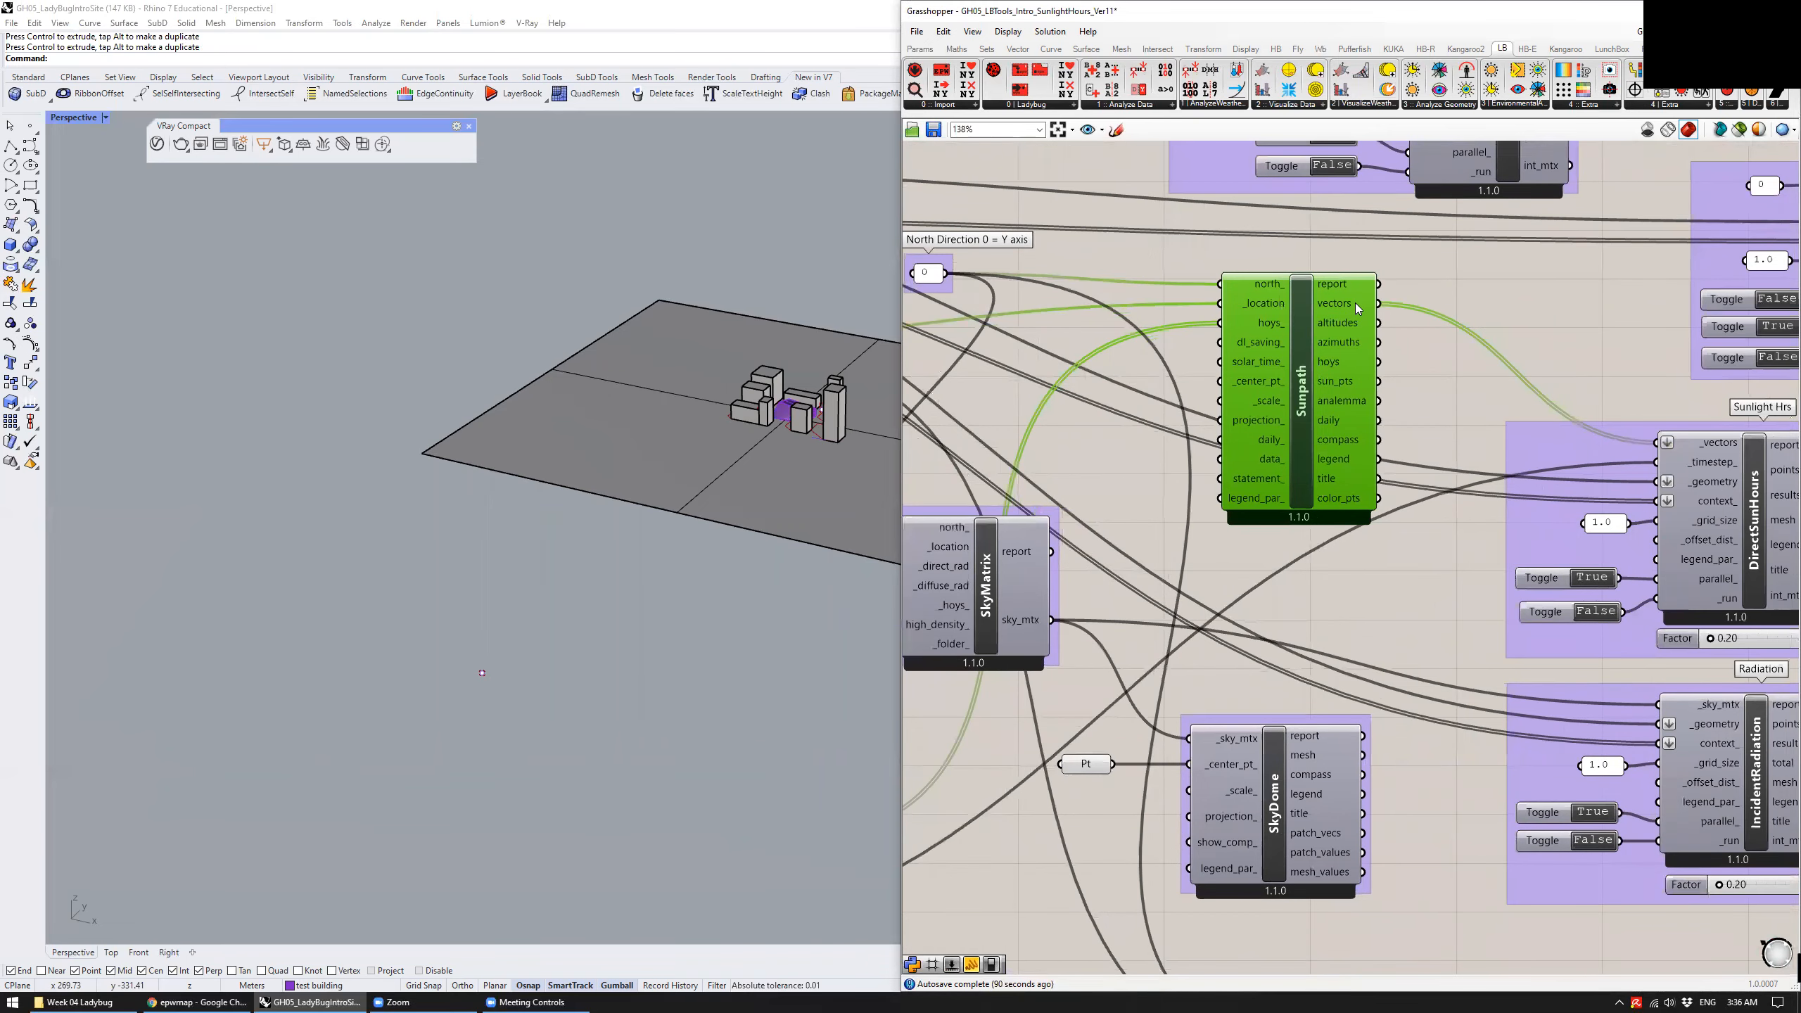
mouse_move(1355, 303)
mouse_move(1352, 326)
right_down()
mouse_move(1236, 350)
mouse_move(1328, 330)
right_up()
right_drag(1459, 334, 1480, 334)
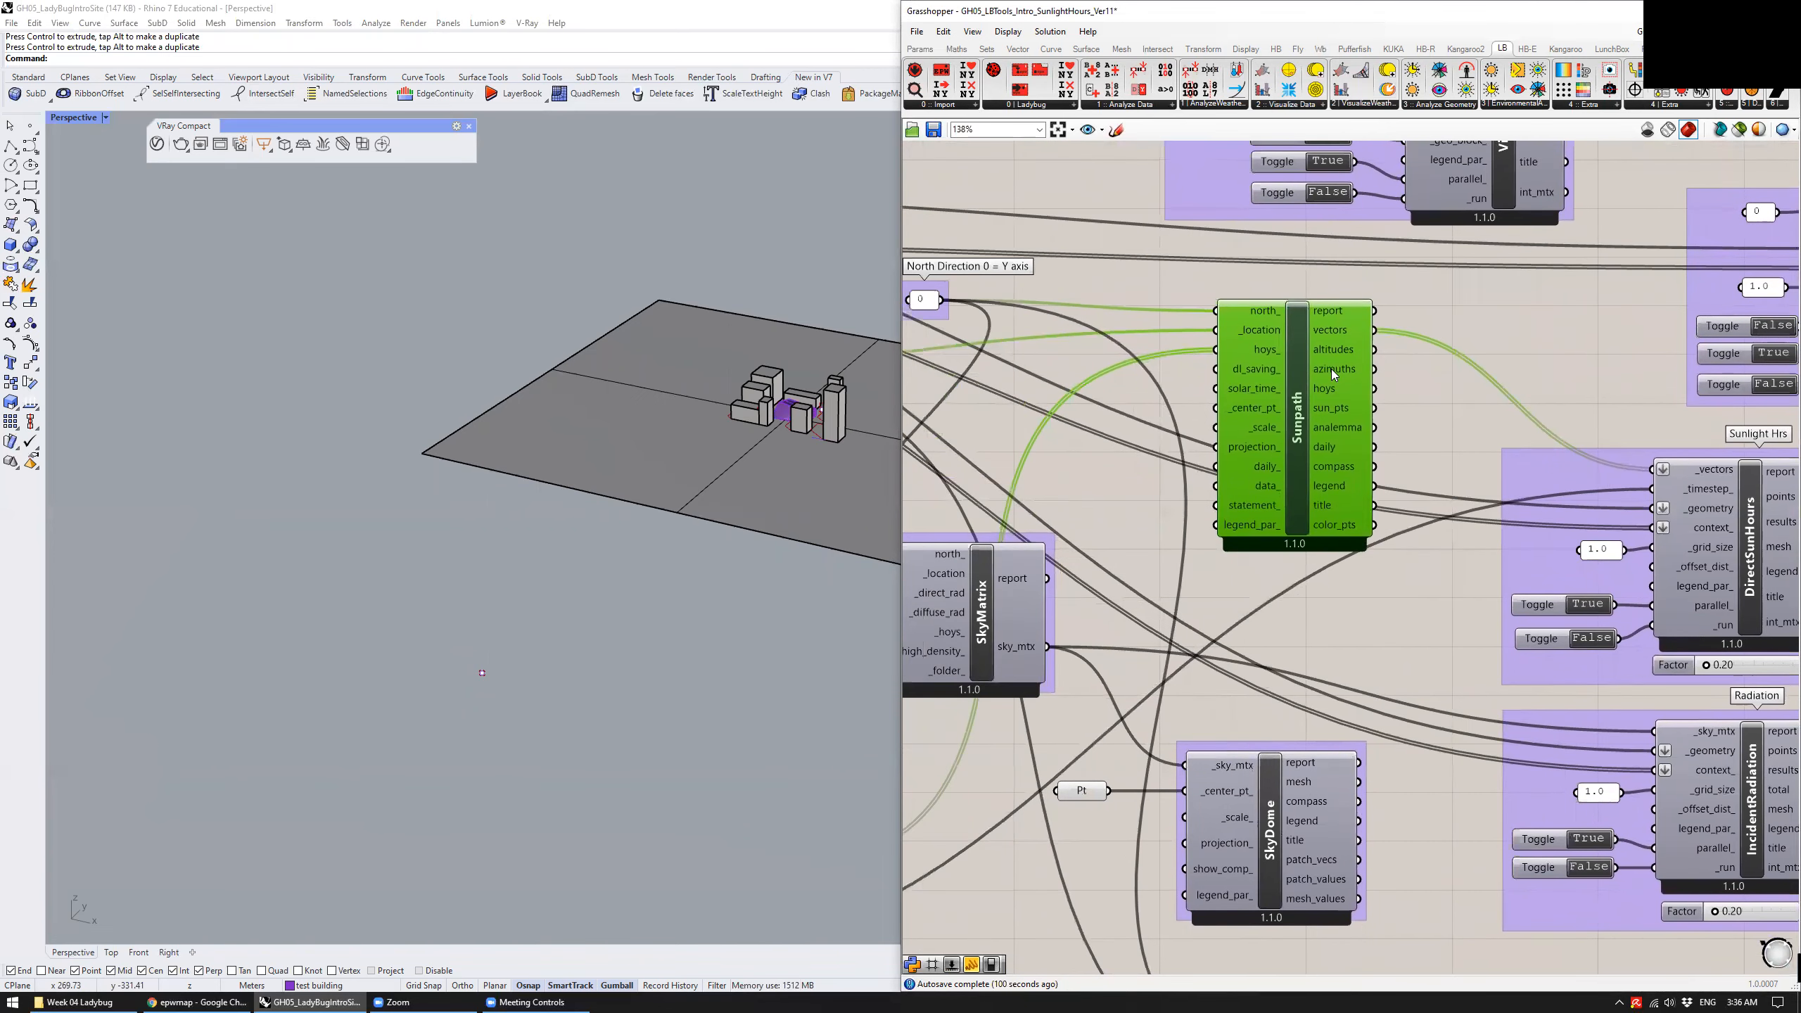
Turn on the Sunpath preview and examine the sun path around the buildings in Rhino, close up and from afar
key(ctrl+q)
click(1442, 302)
shift+right_drag(761, 323, 685, 401)
scroll(624, 472, up, 14)
right_drag(624, 471, 643, 329)
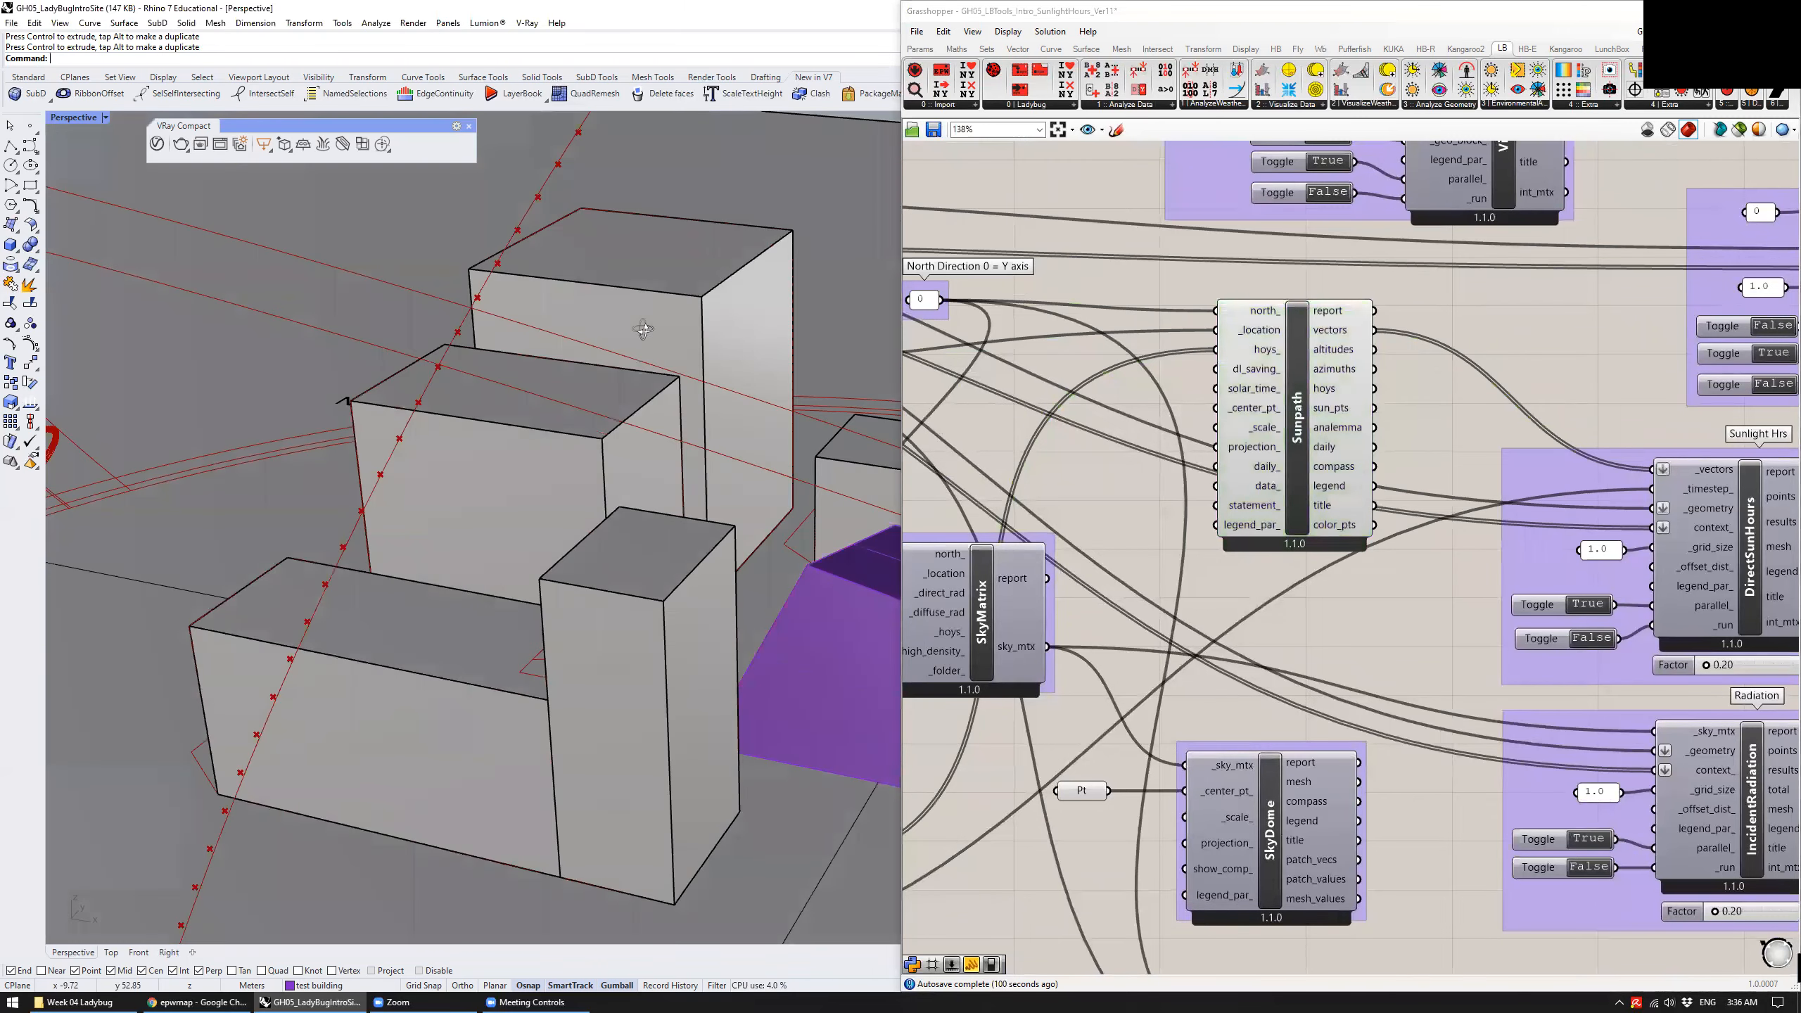
scroll(643, 329, down, 5)
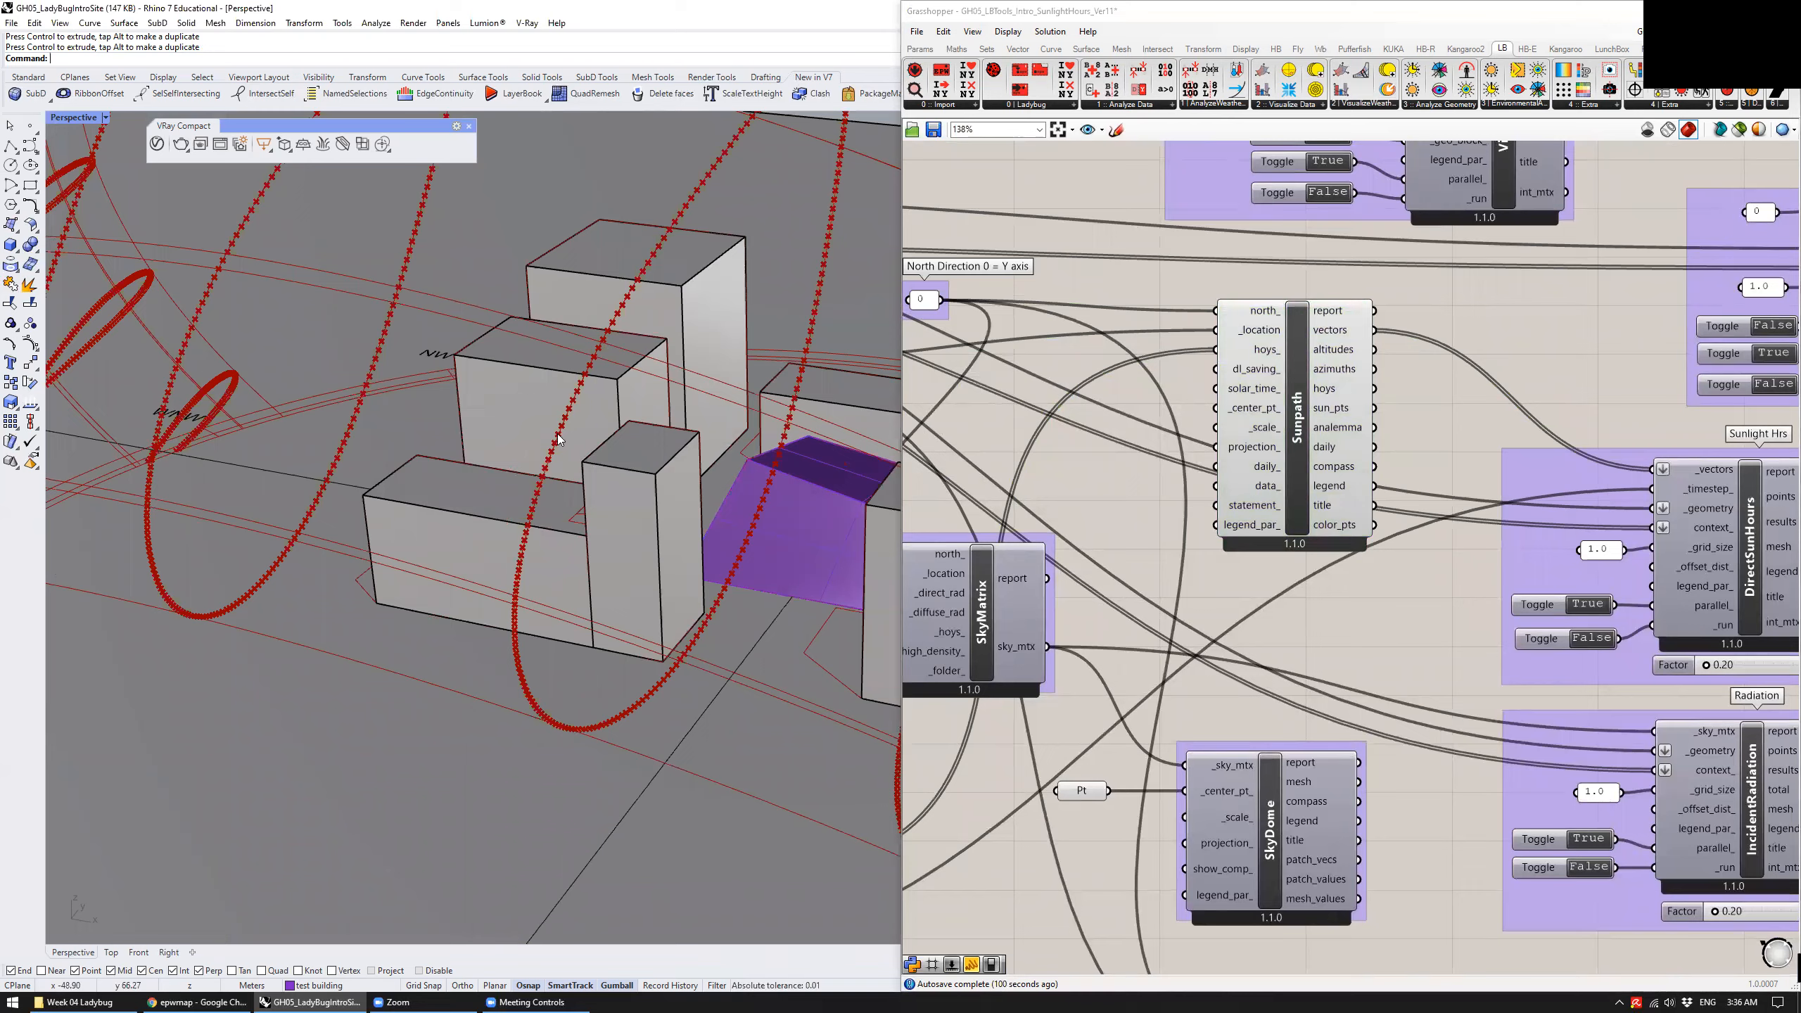
scroll(611, 639, down, 8)
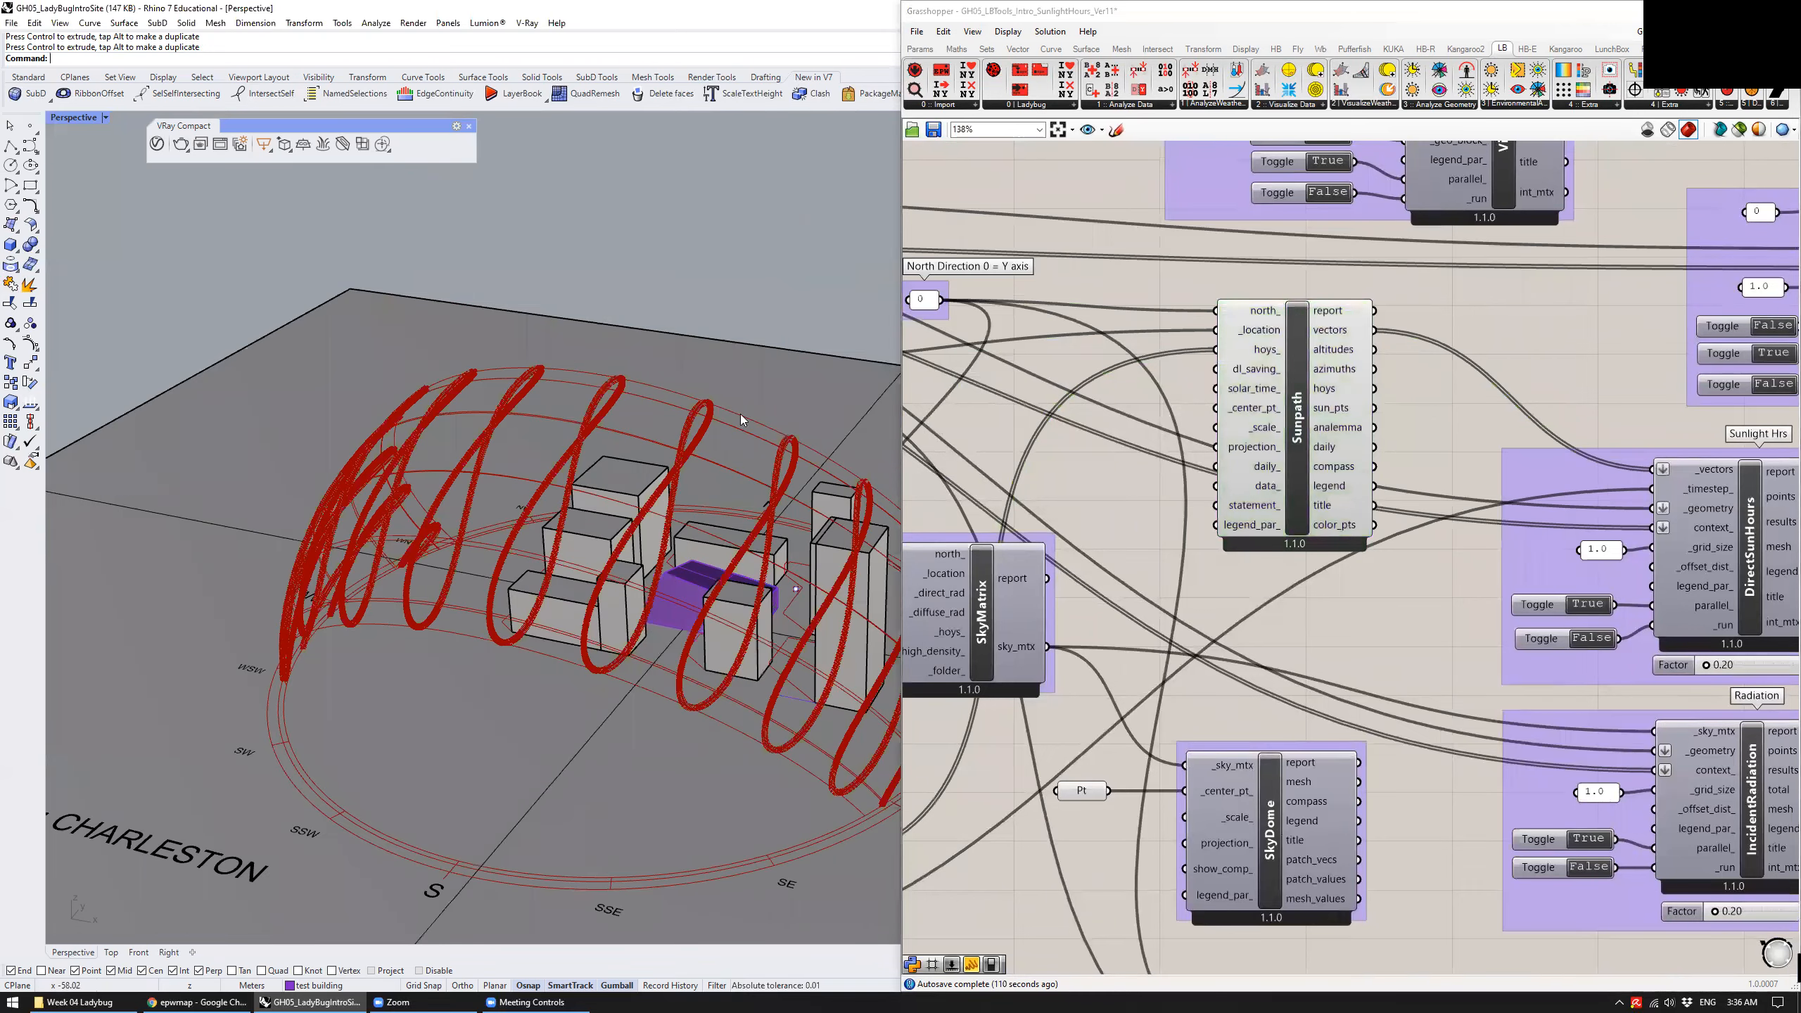
right_drag(672, 399, 774, 451)
scroll(654, 368, down, 6)
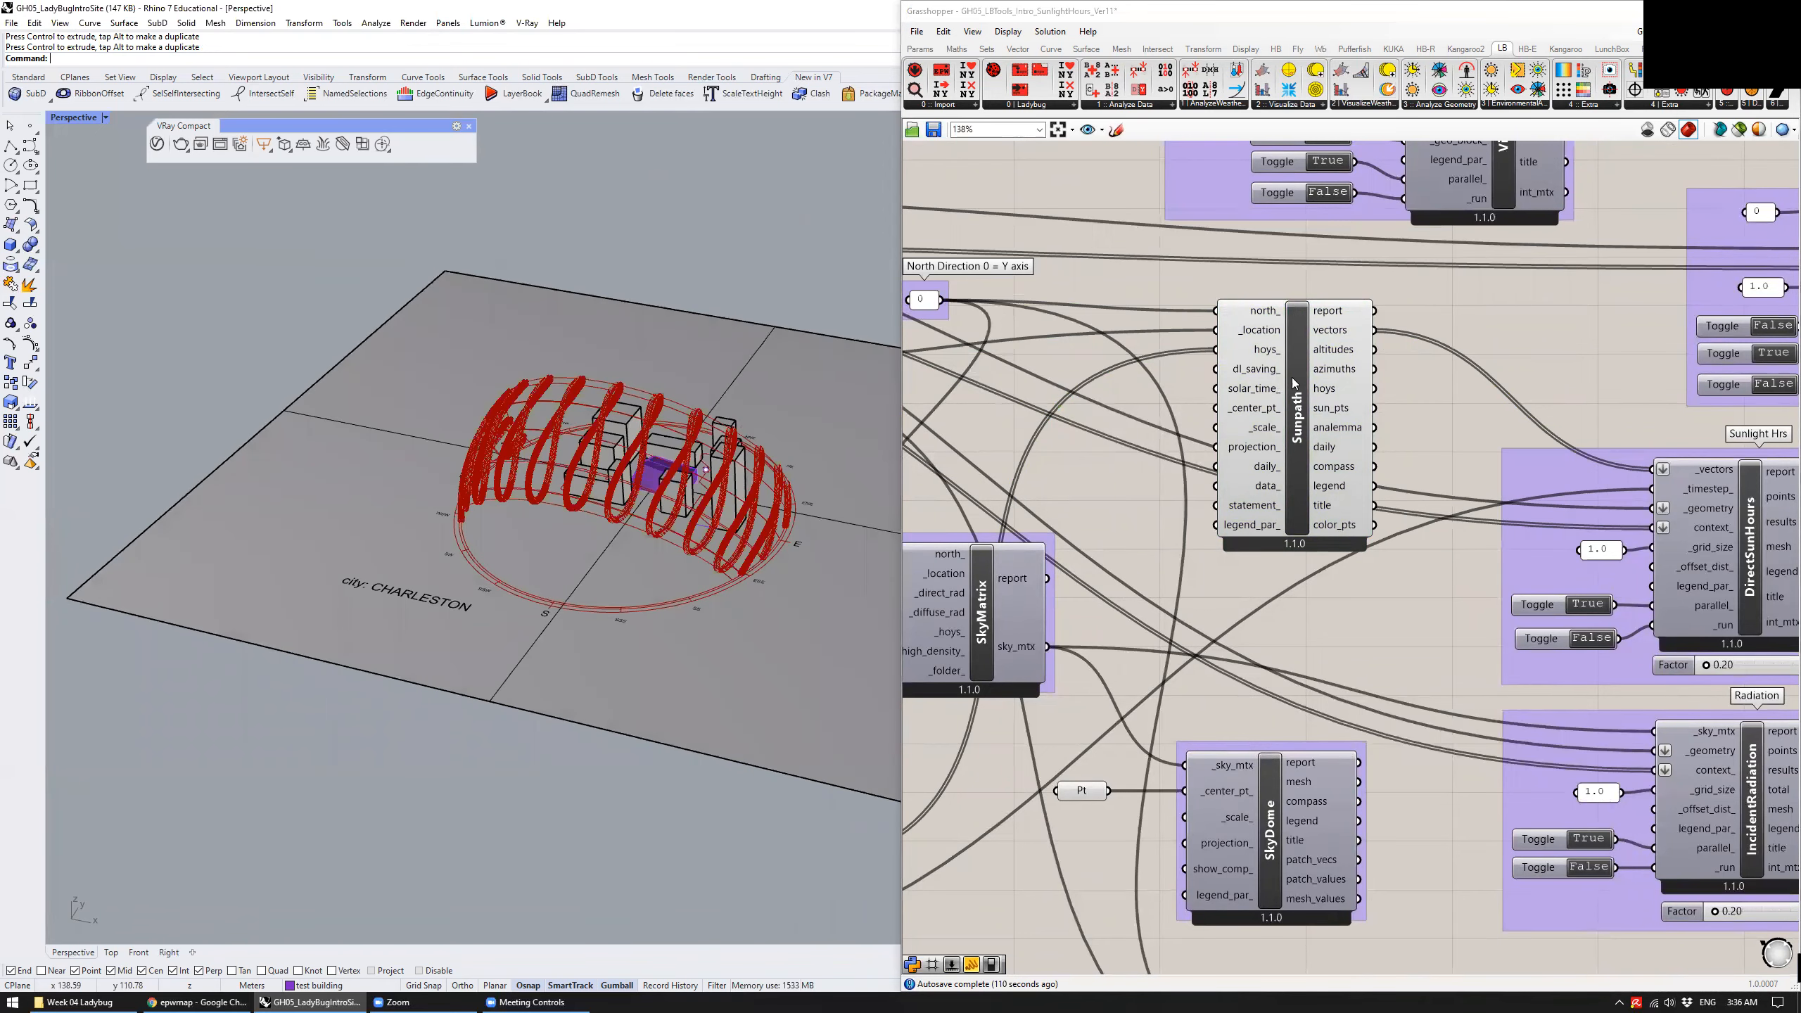
Connect the Point parameter to the Sunpath _center_pt_ input and check the relocated sun path in Rhino
mouse_move(1346, 334)
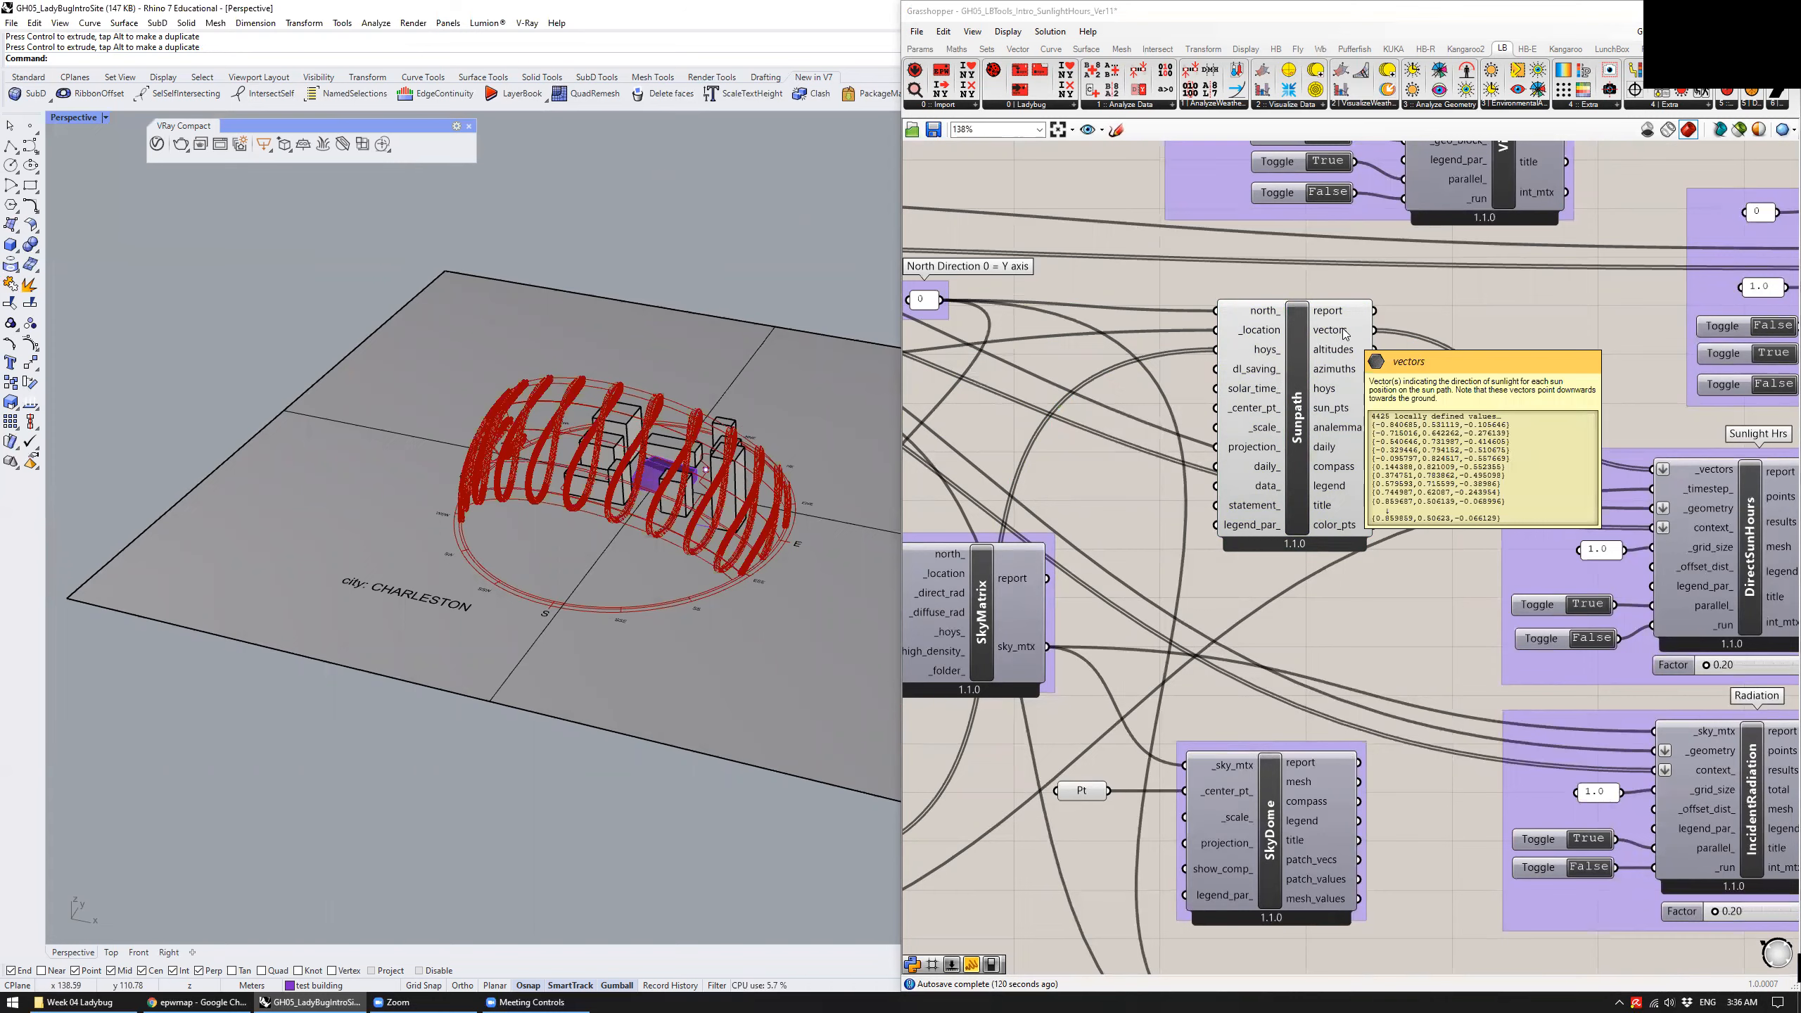
click(1301, 331)
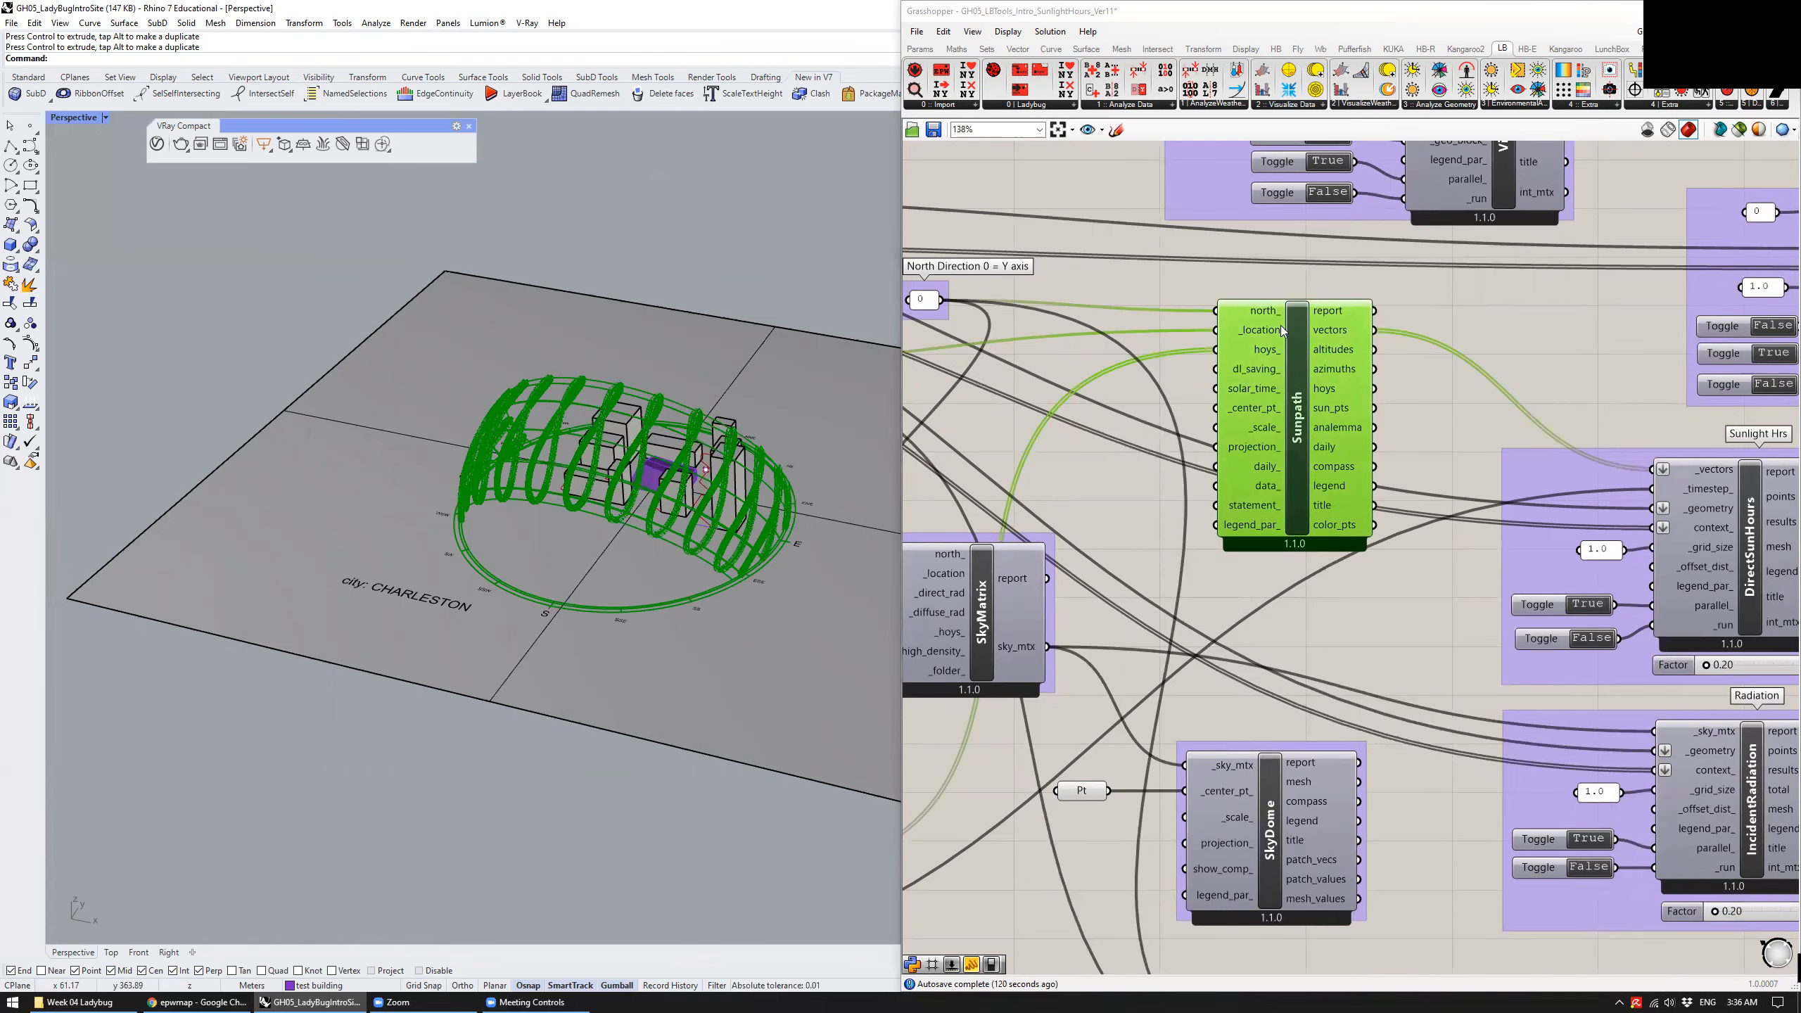
scroll(1237, 398, down, 2)
drag(1144, 685, 1218, 410)
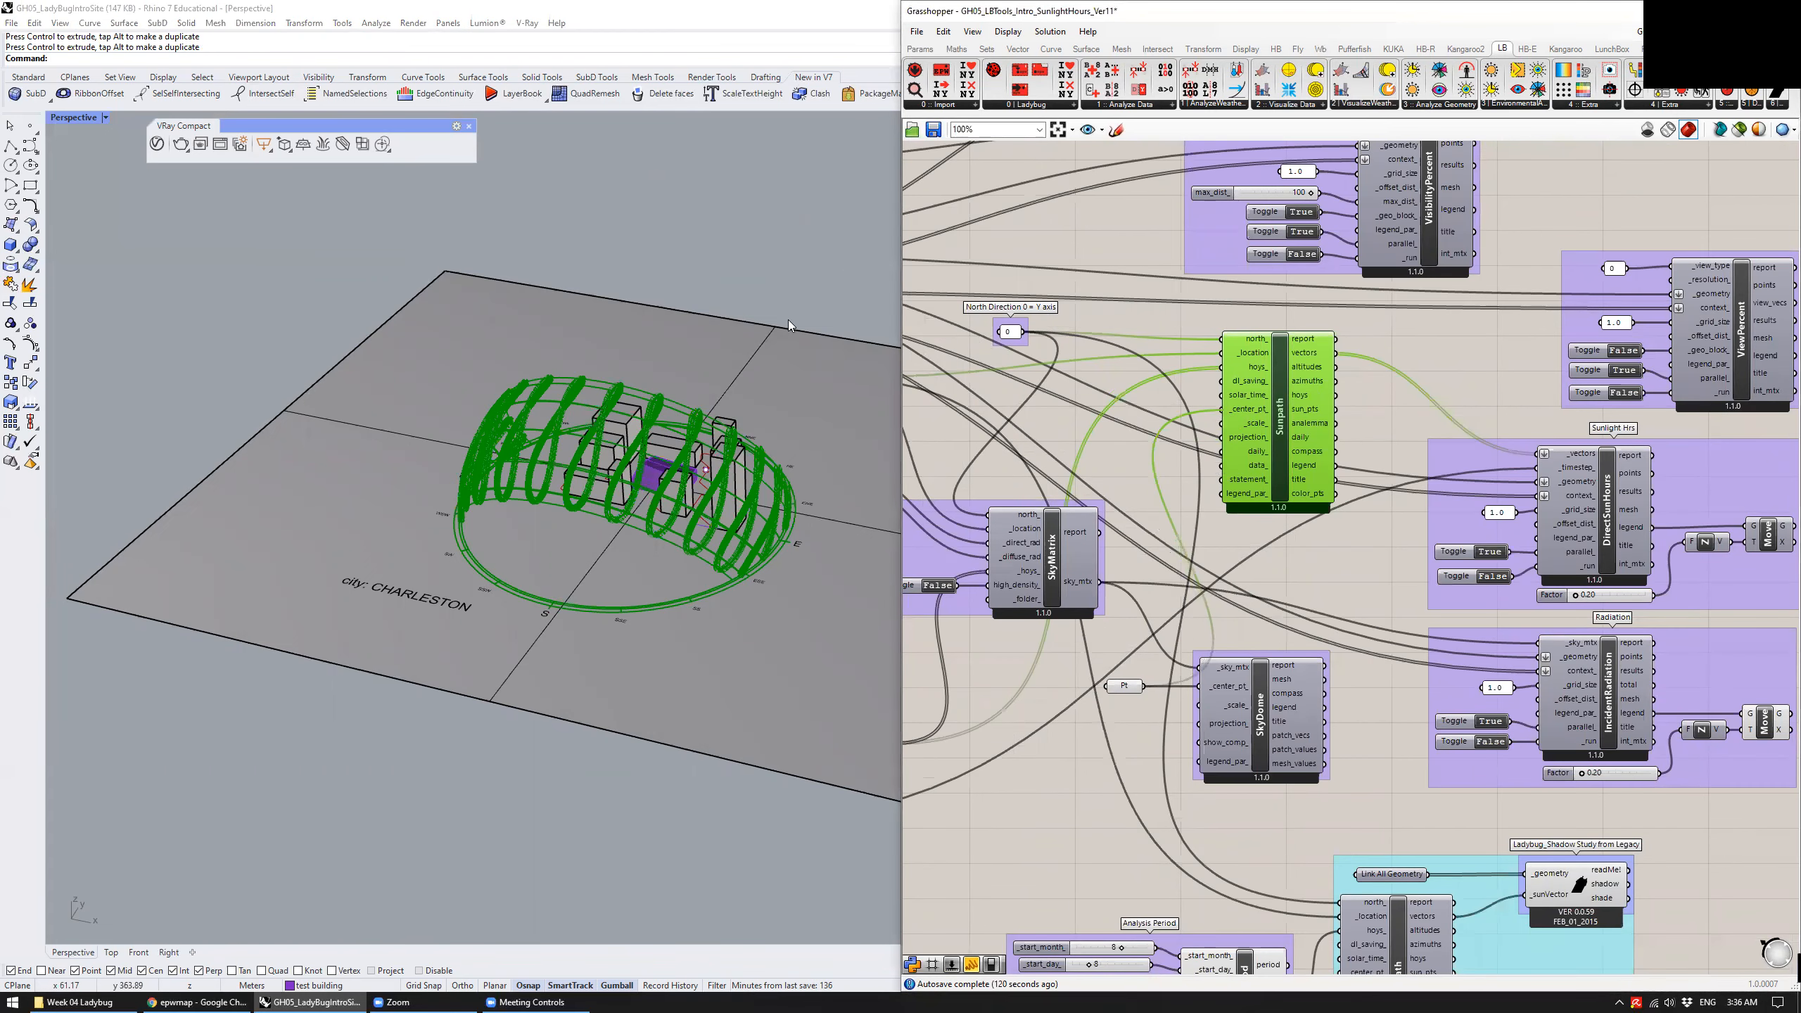
scroll(700, 513, down, 5)
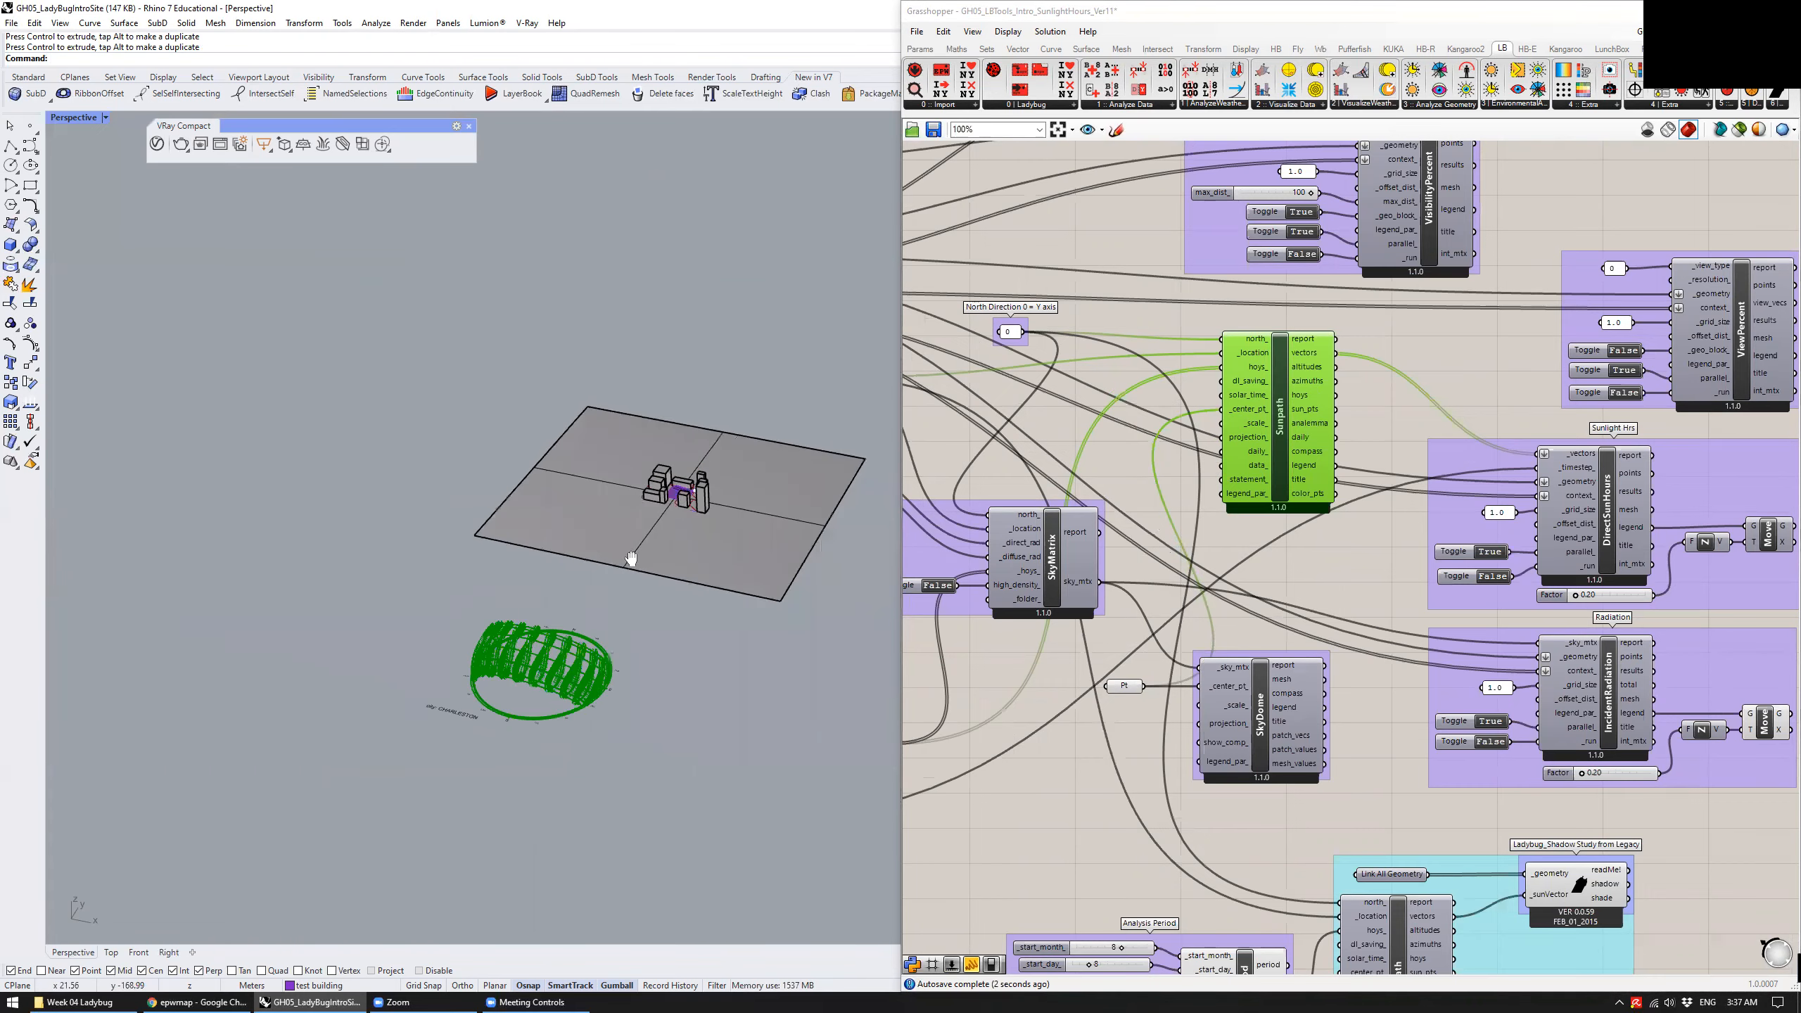
scroll(666, 488, up, 8)
right_drag(705, 544, 595, 554)
scroll(587, 484, down, 5)
right_drag(619, 622, 630, 362)
right_drag(1247, 415, 1065, 405)
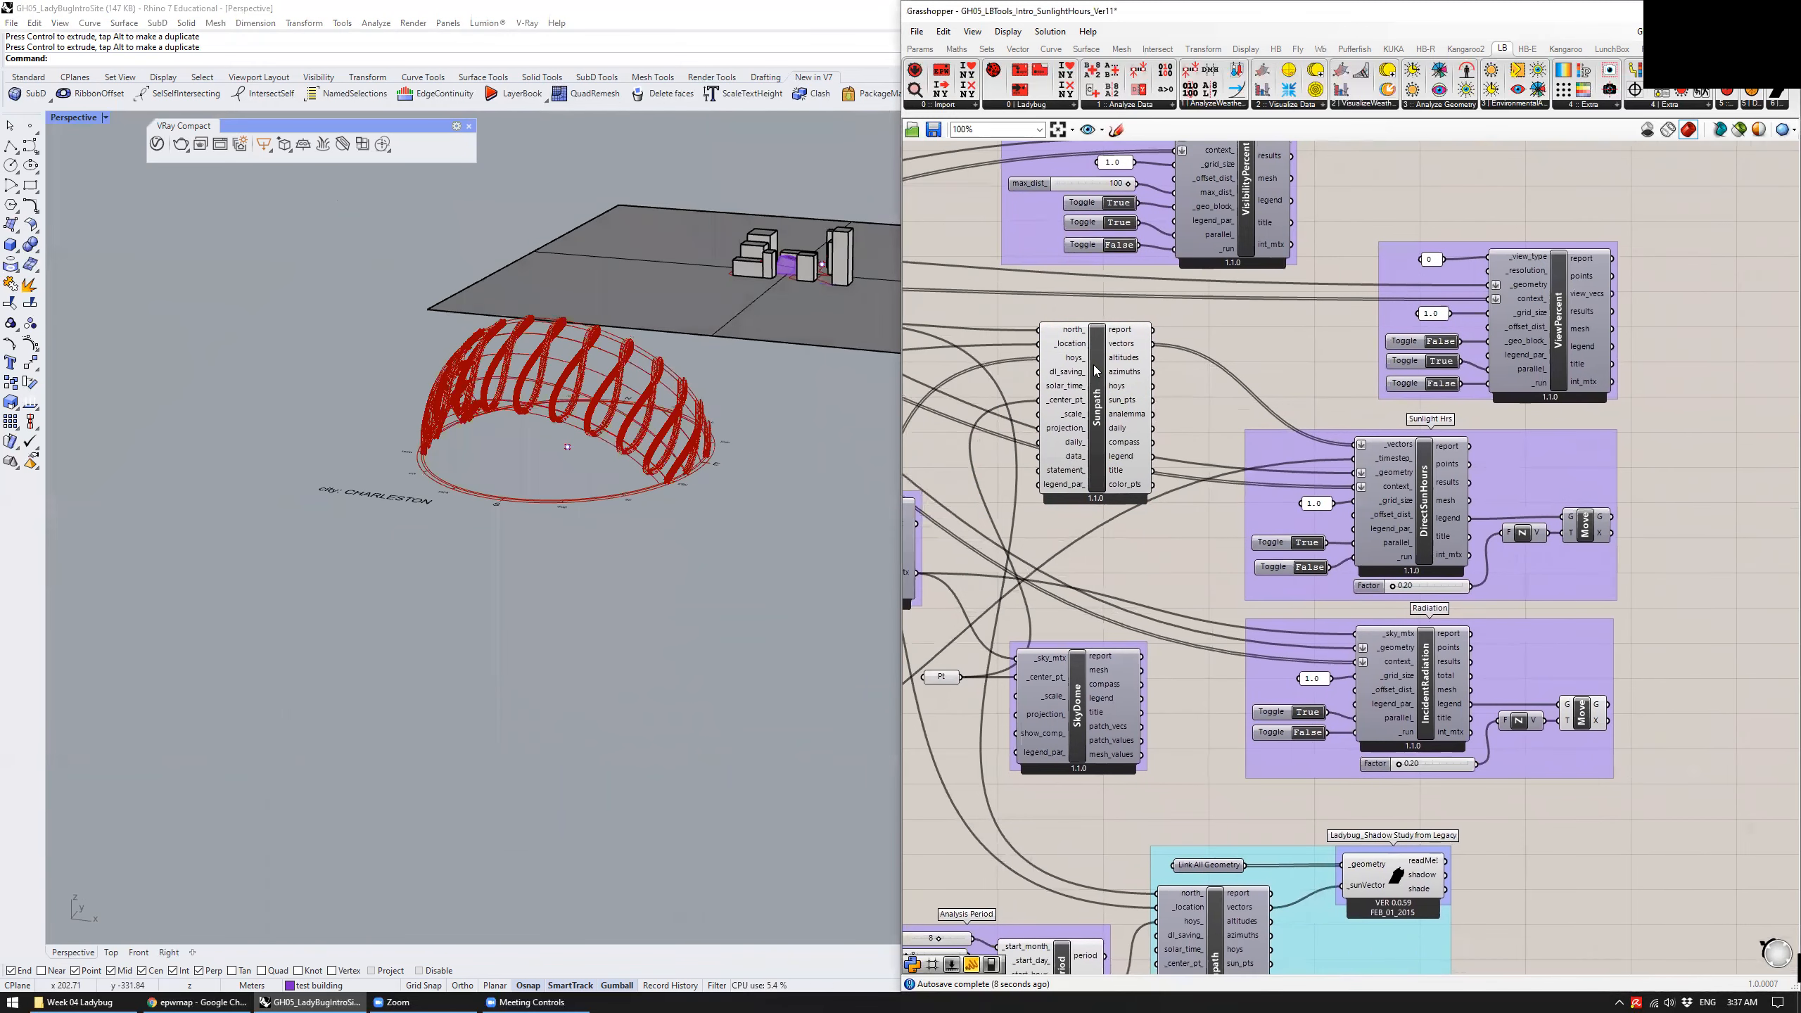
click(1066, 405)
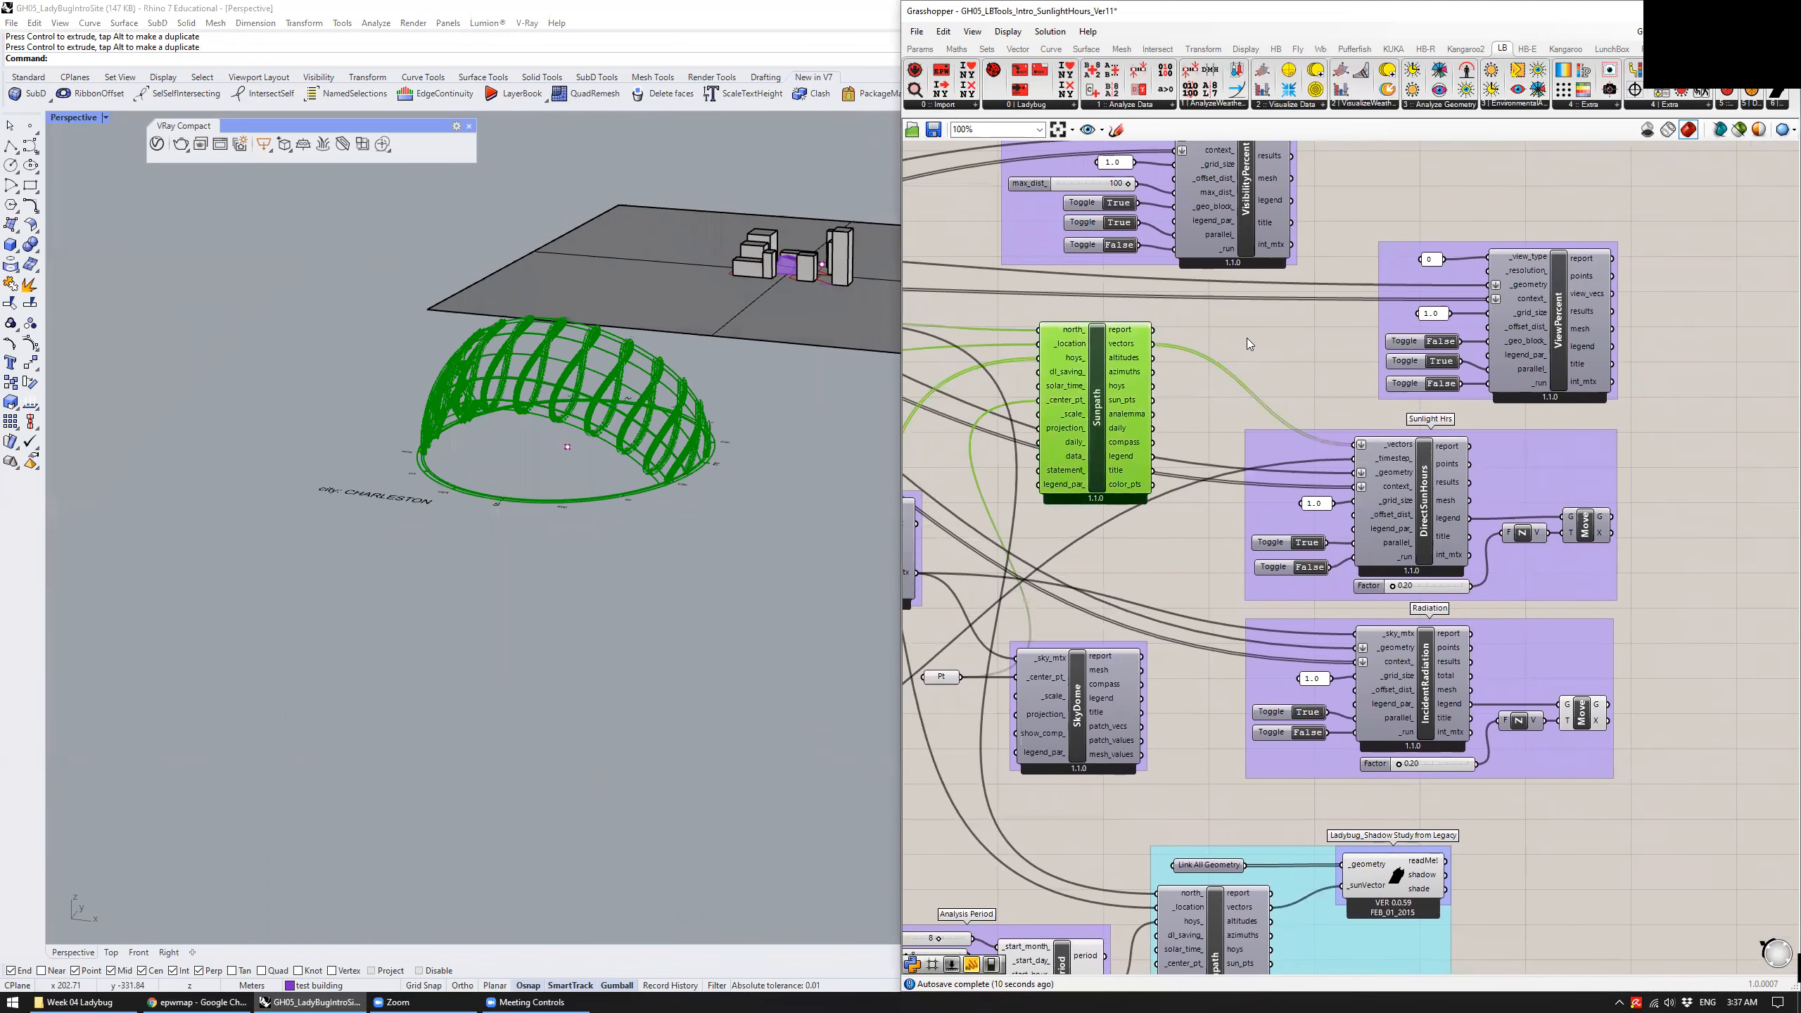
click(1227, 334)
right_drag(1255, 327, 1215, 388)
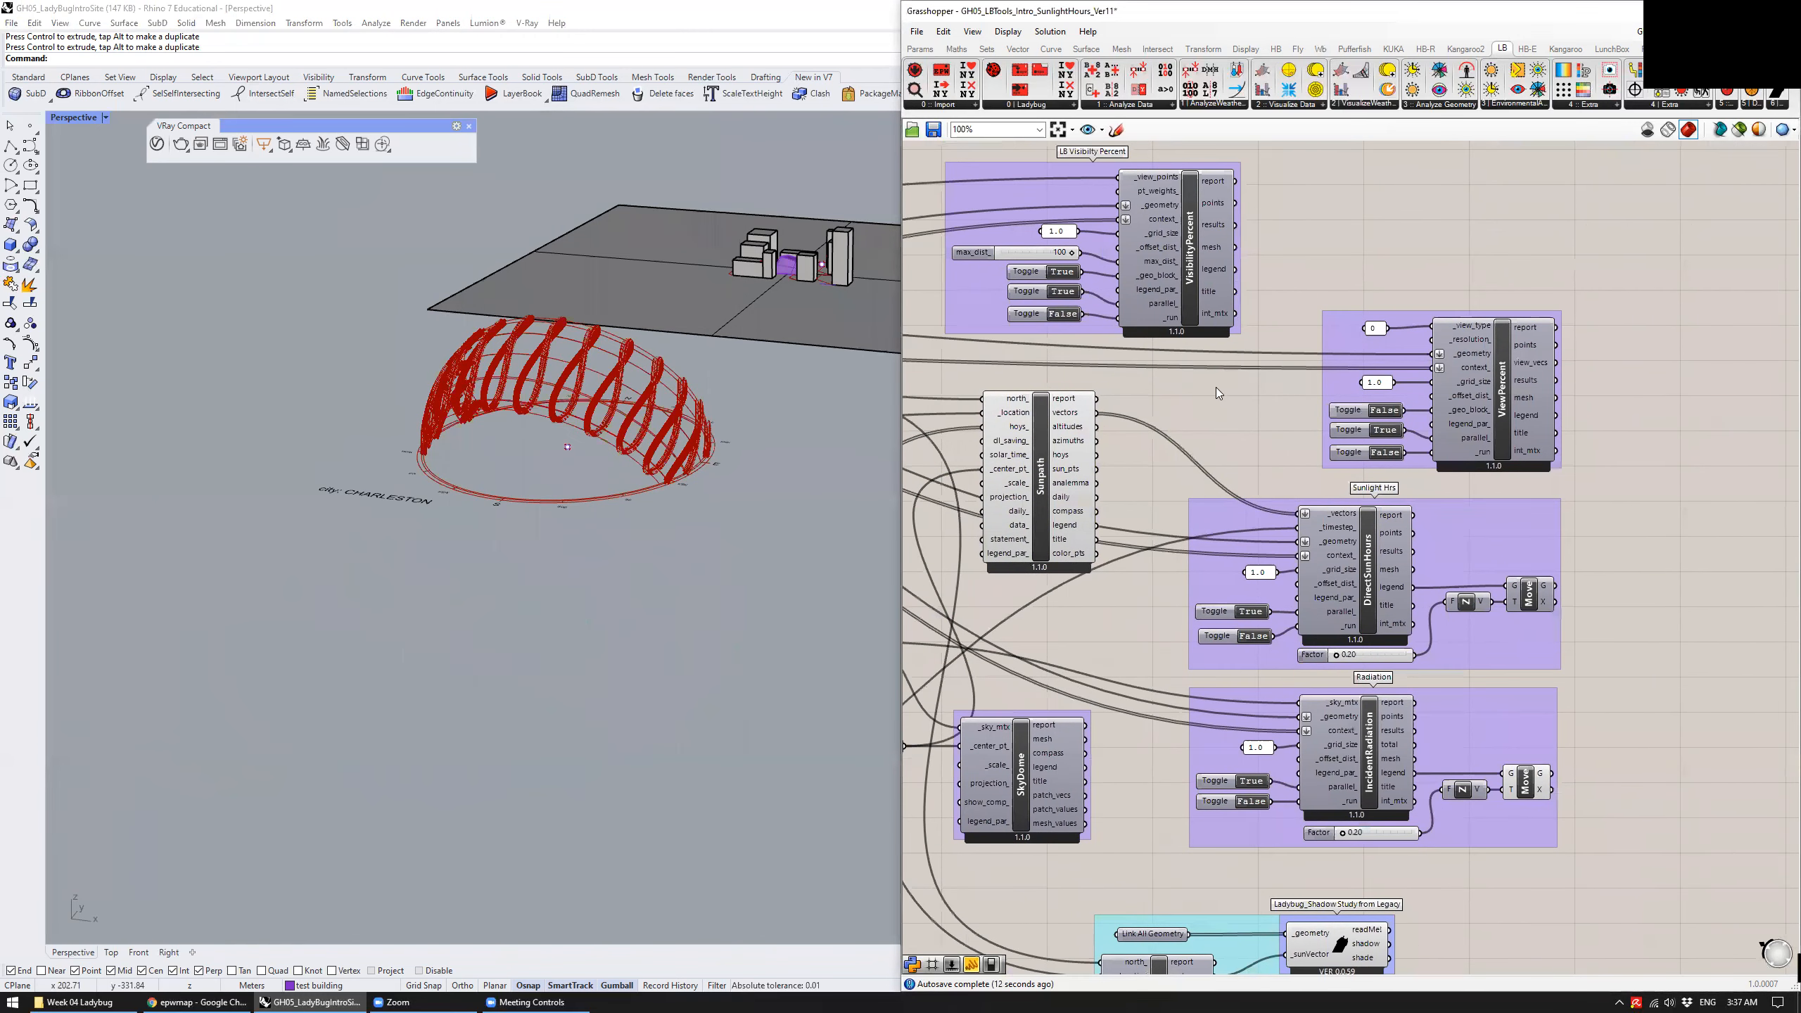
Place spare LB Direct Sun Hours and LB Incident Radiation components beside the existing Sunlight Hrs and Radiation groups
click(1445, 104)
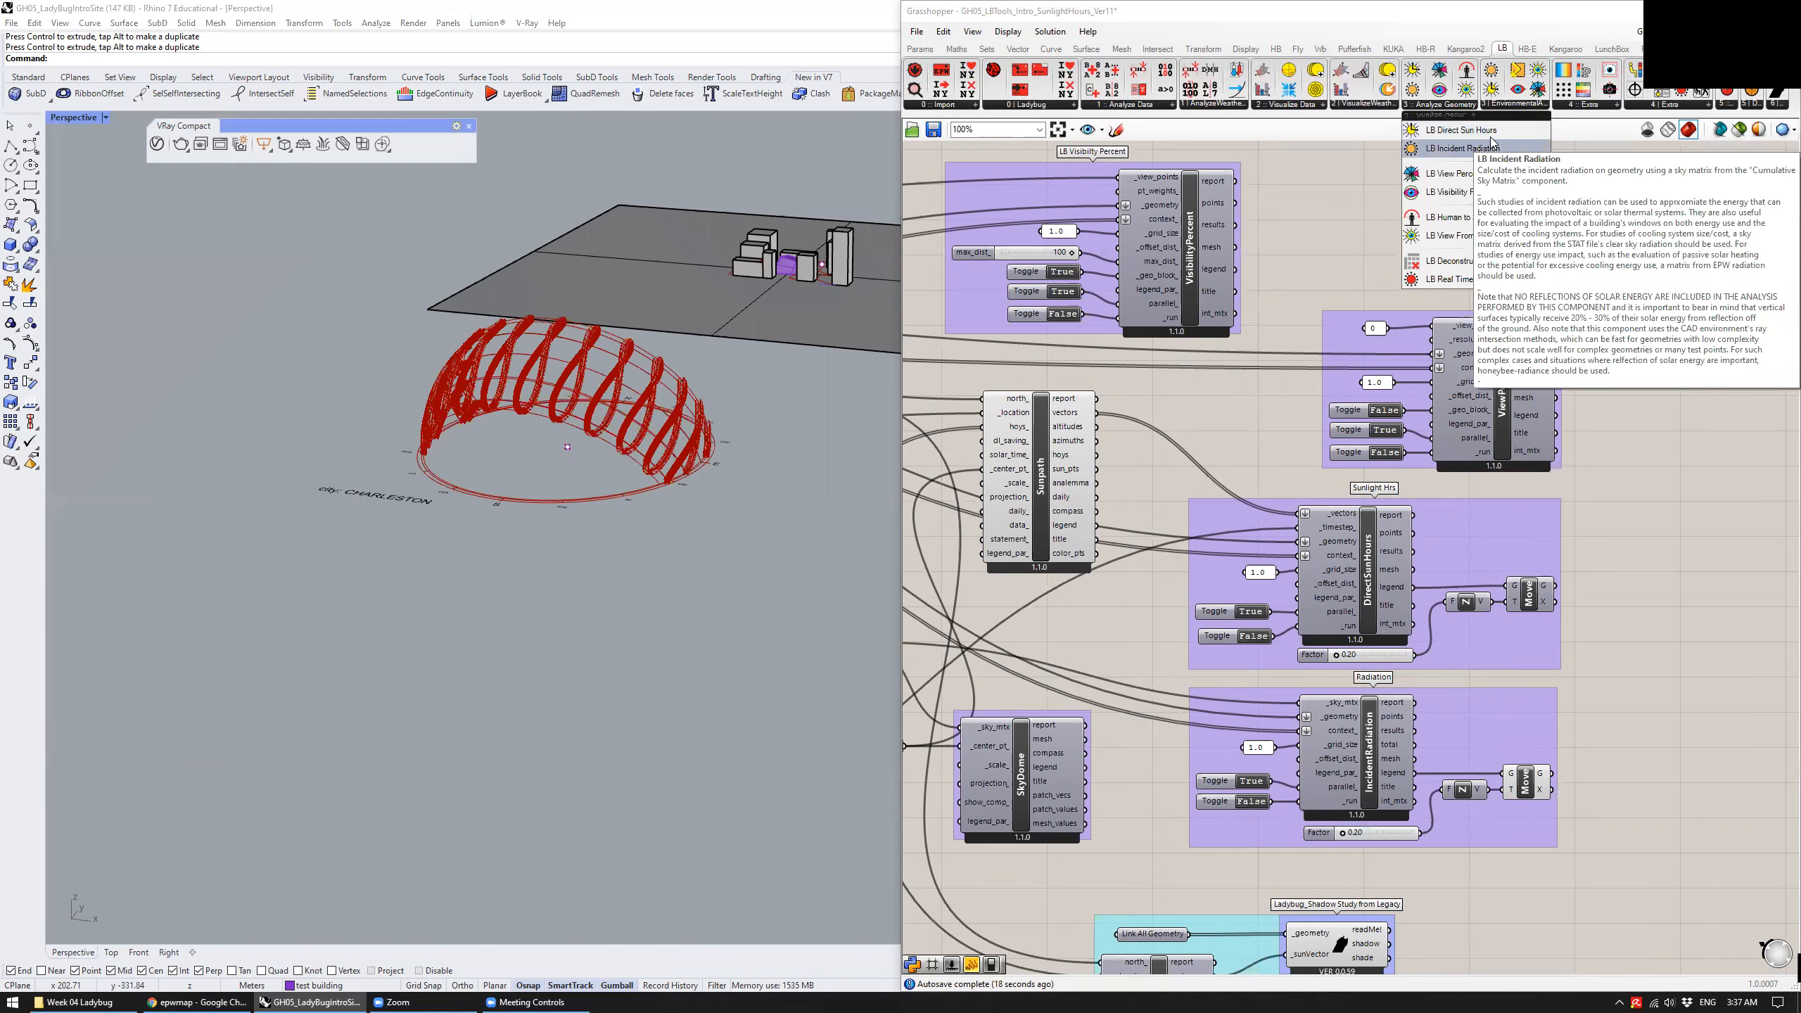
drag(1494, 135, 1526, 242)
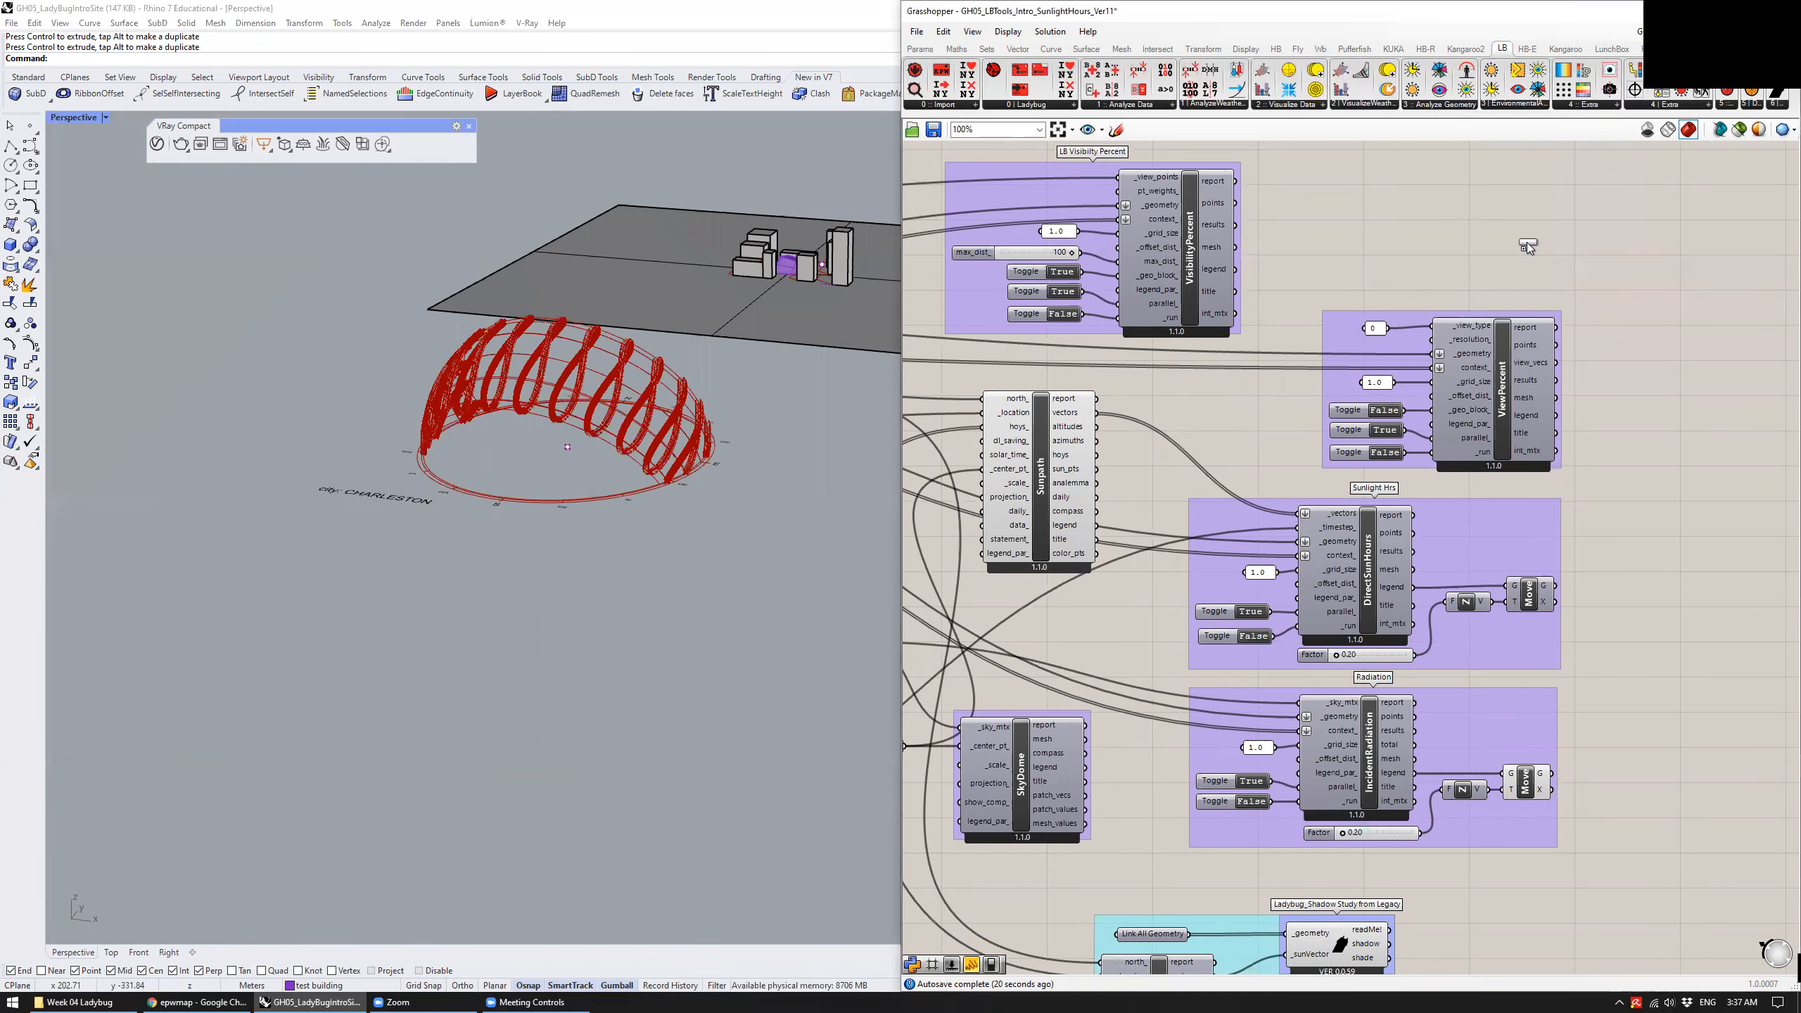
click(1626, 585)
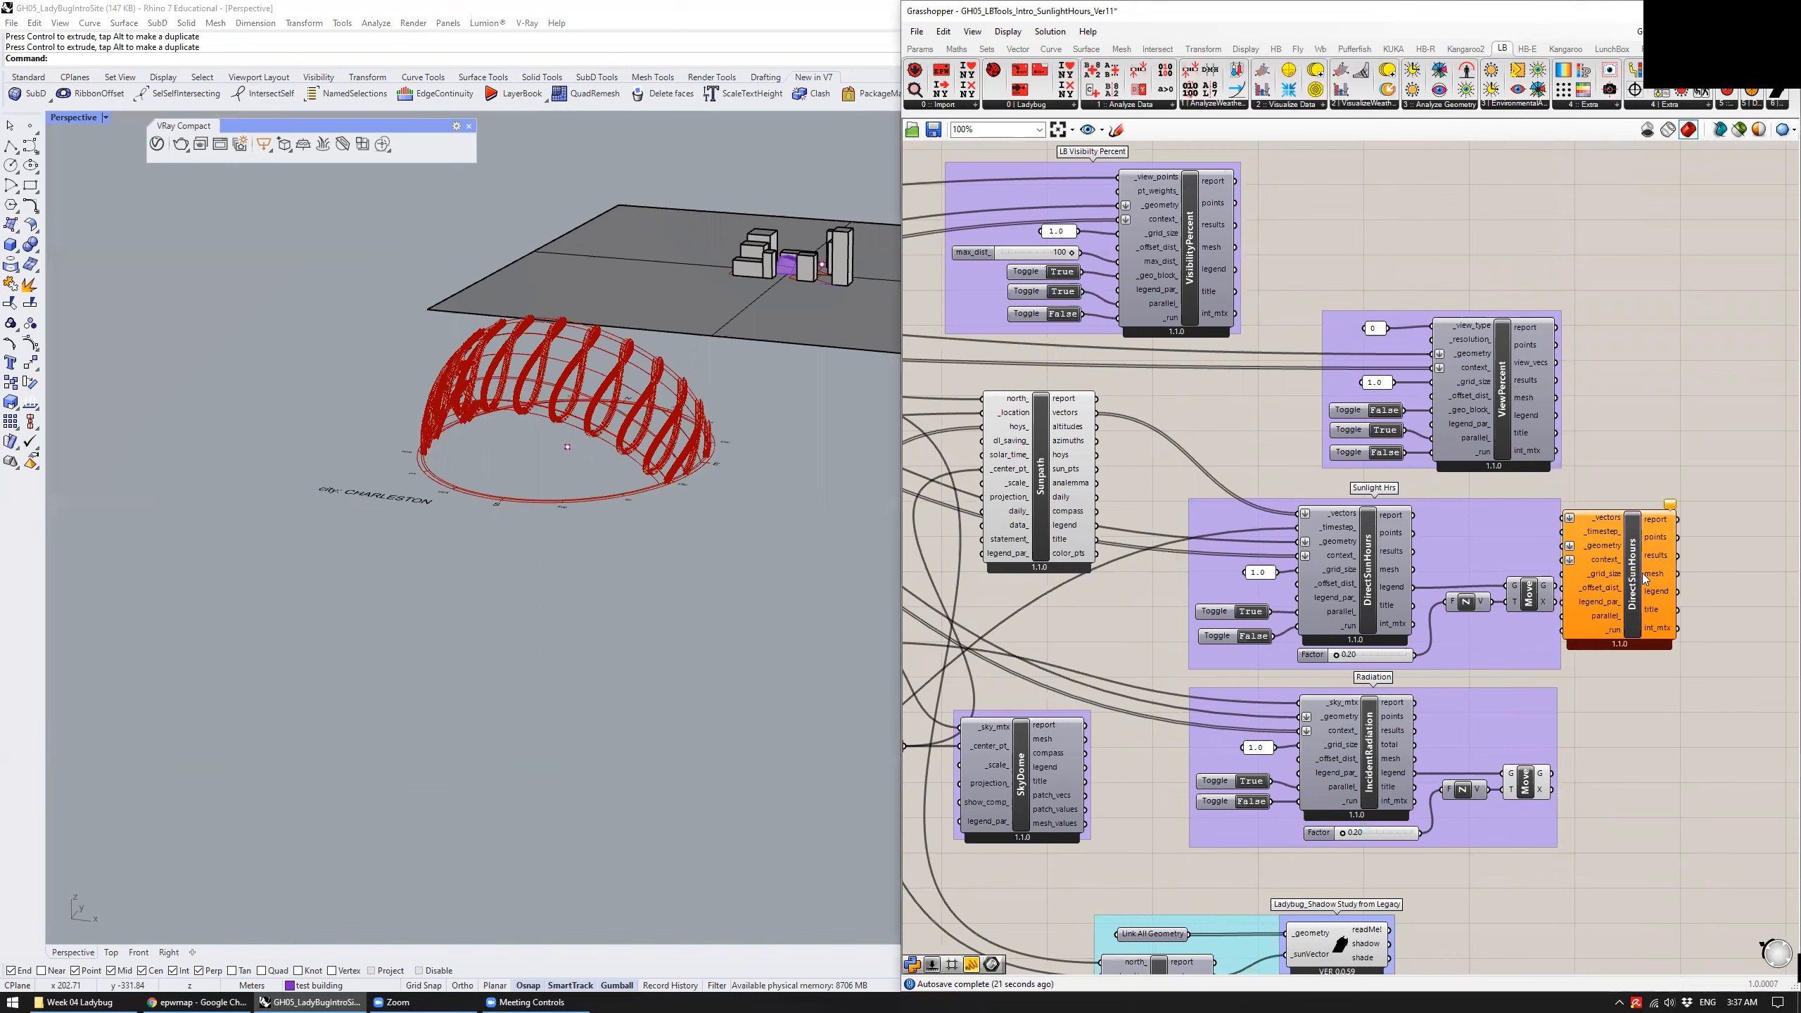
click(1420, 106)
drag(1441, 133, 1624, 284)
drag(1629, 381, 1640, 788)
click(1587, 379)
right_drag(1587, 377, 1486, 293)
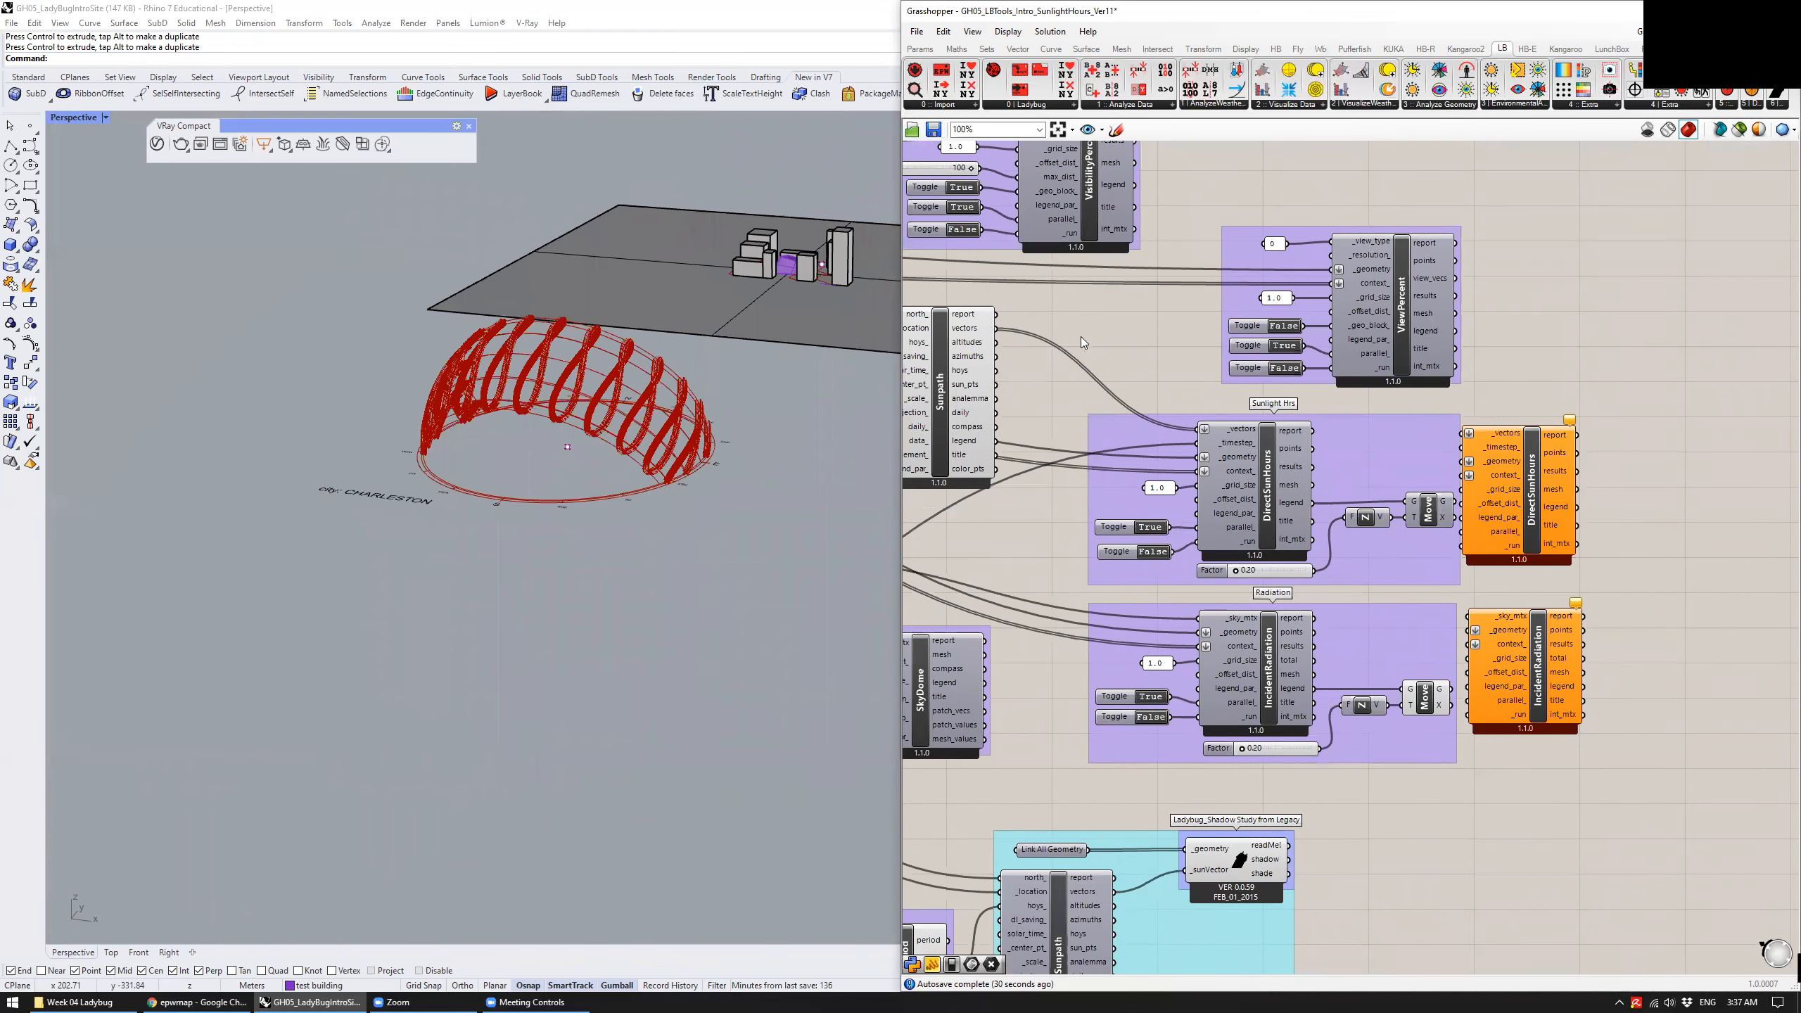
right_drag(1080, 336, 1220, 330)
Delete the spare DirectSunHours and IncidentRadiation components
click(1670, 465)
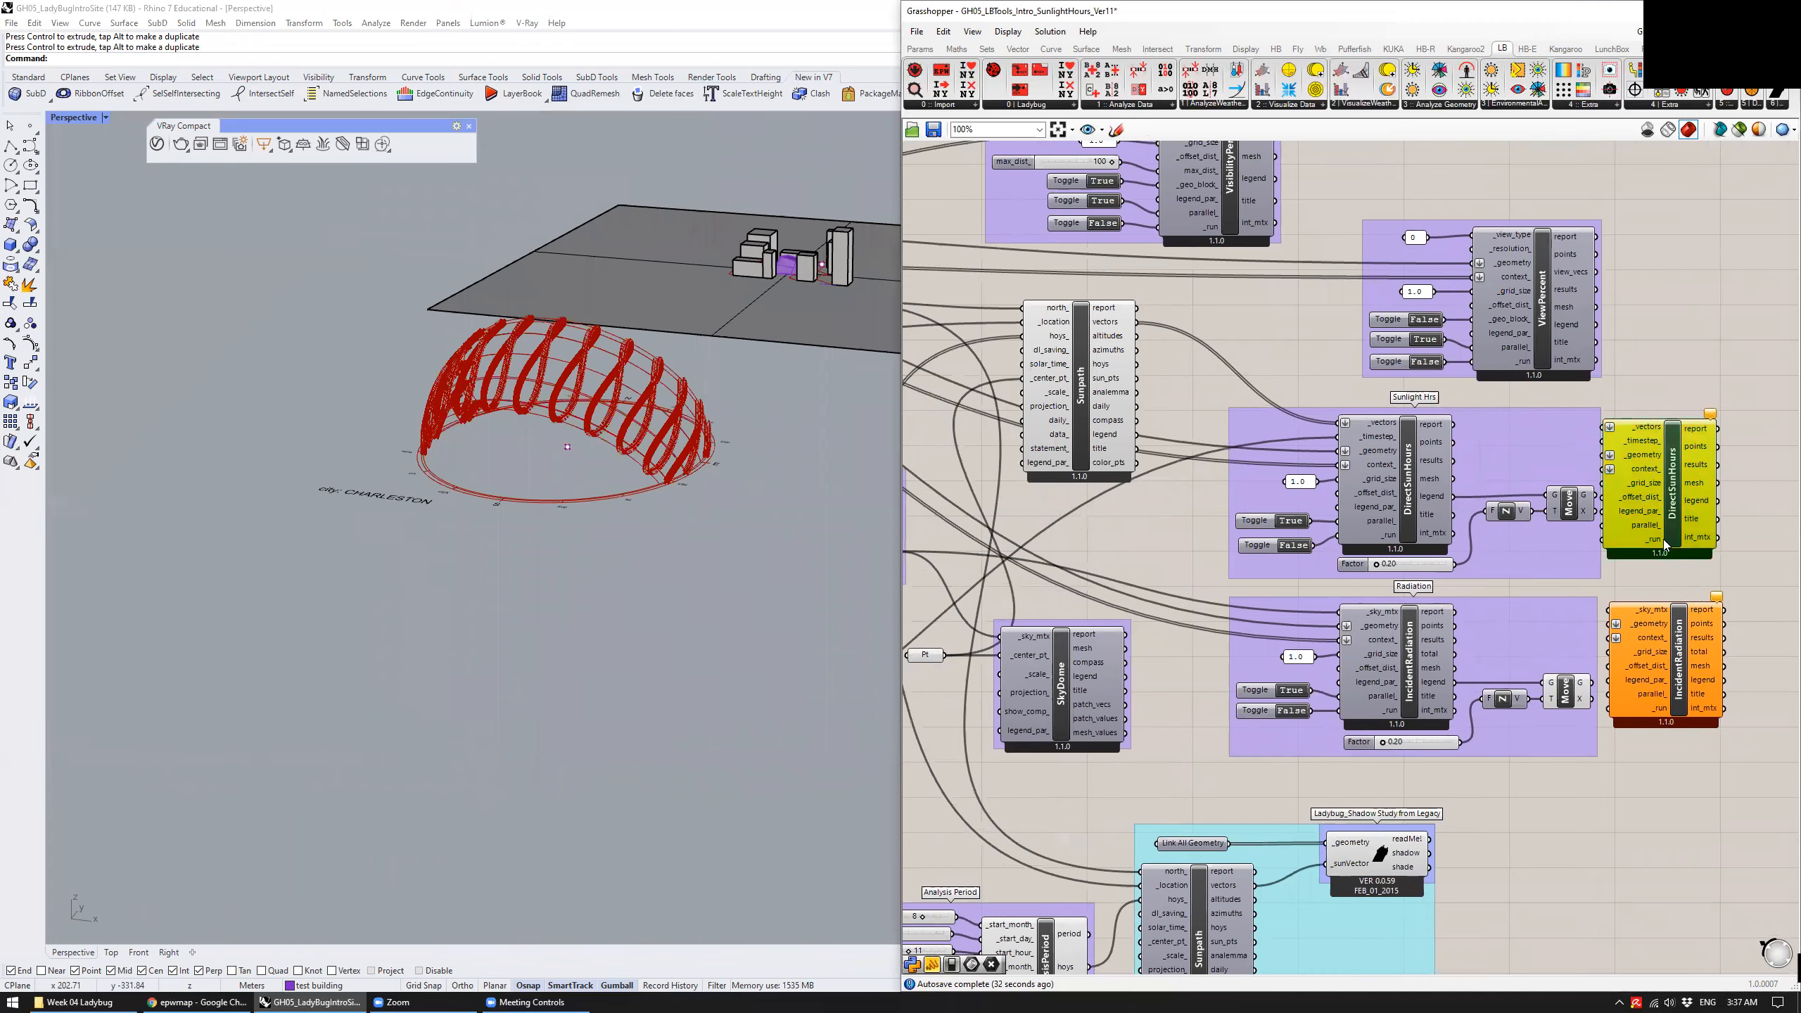
key(Delete)
click(1677, 664)
key(Delete)
Trace the DirectSunHours _vectors input in the Sunlight Hrs group back to the Sunpath vectors output
click(1389, 427)
scroll(1387, 424, up, 3)
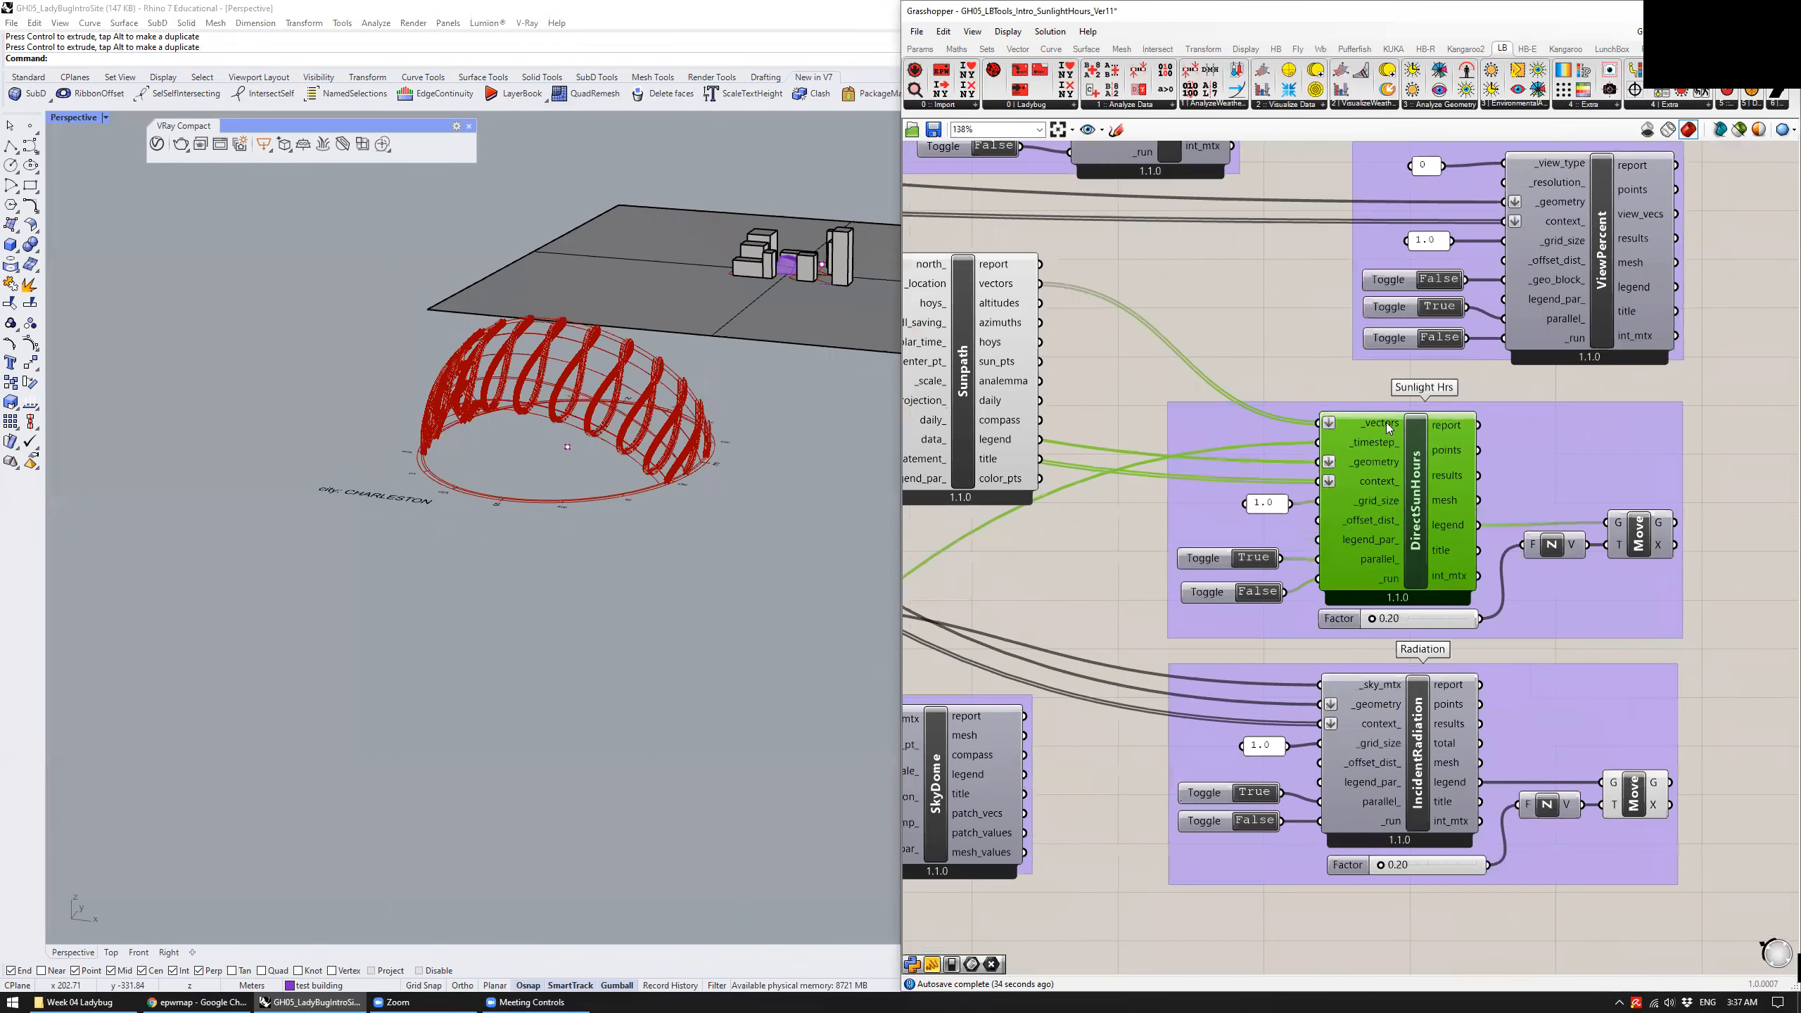
right_drag(1222, 295, 1361, 318)
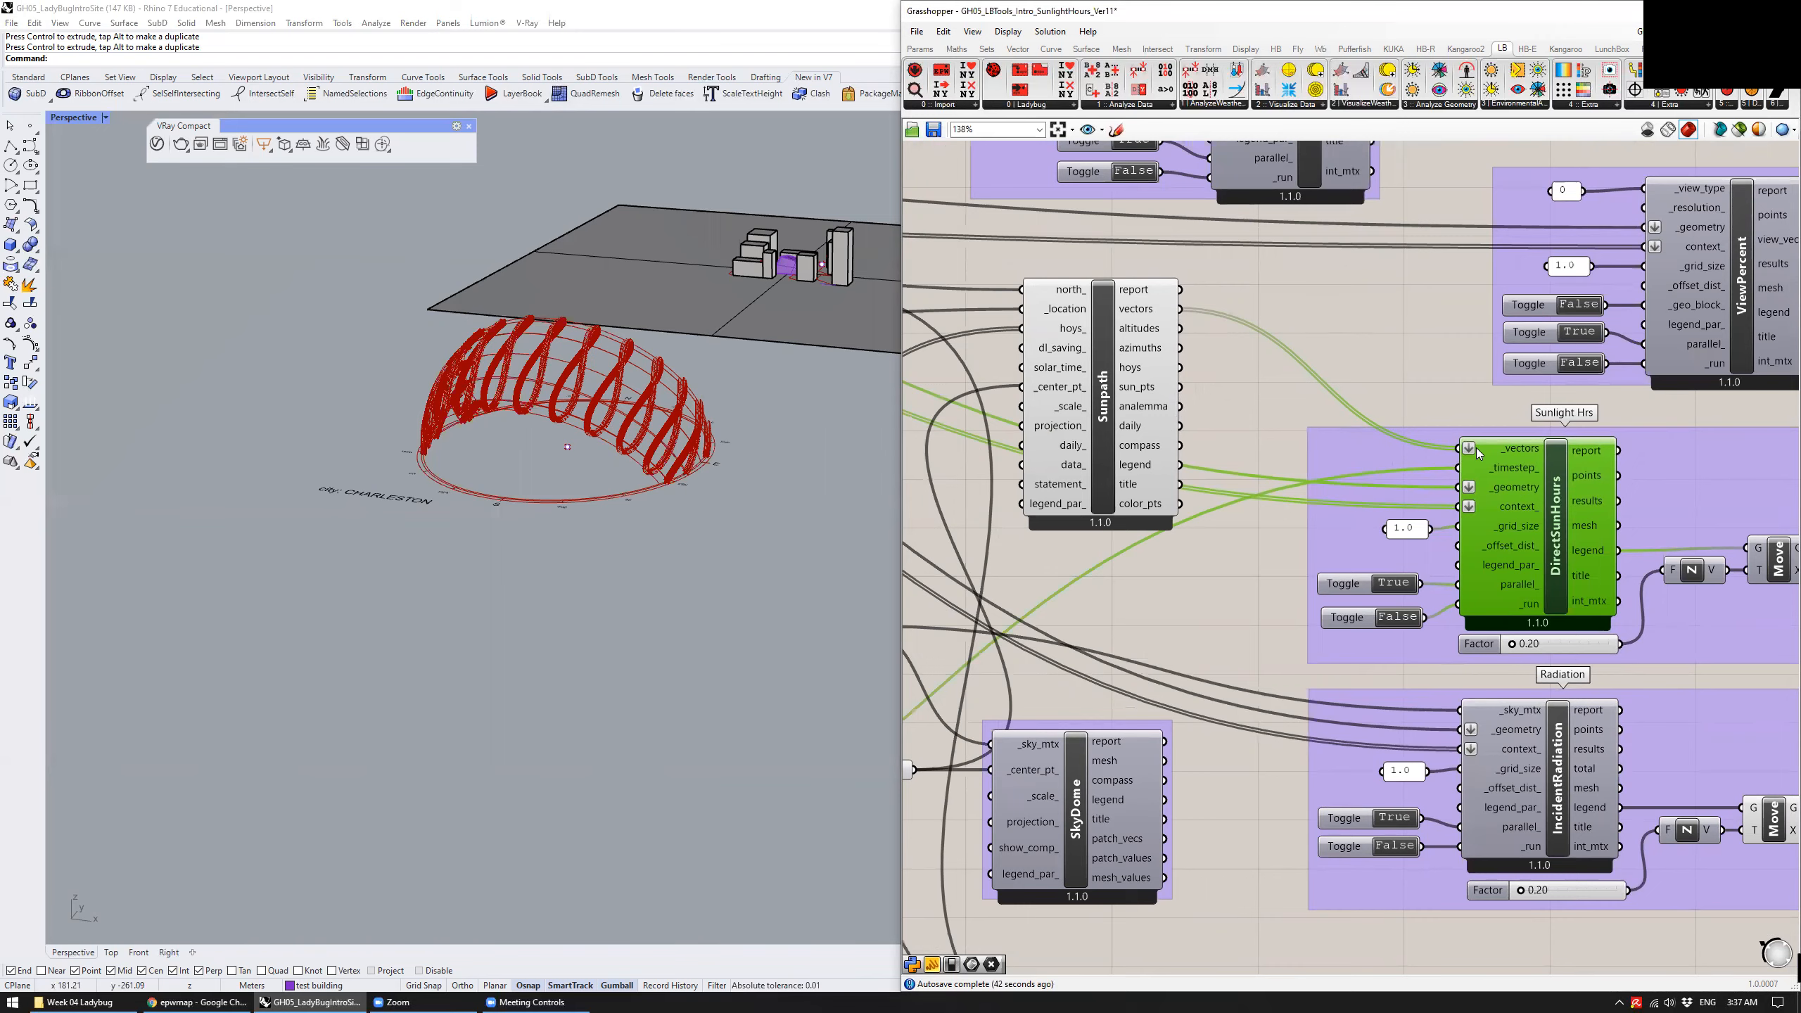
Trace the DirectSunHours _timestep_ input back to the timestep value panel in the Analysis Period group
right_drag(1469, 412, 1438, 328)
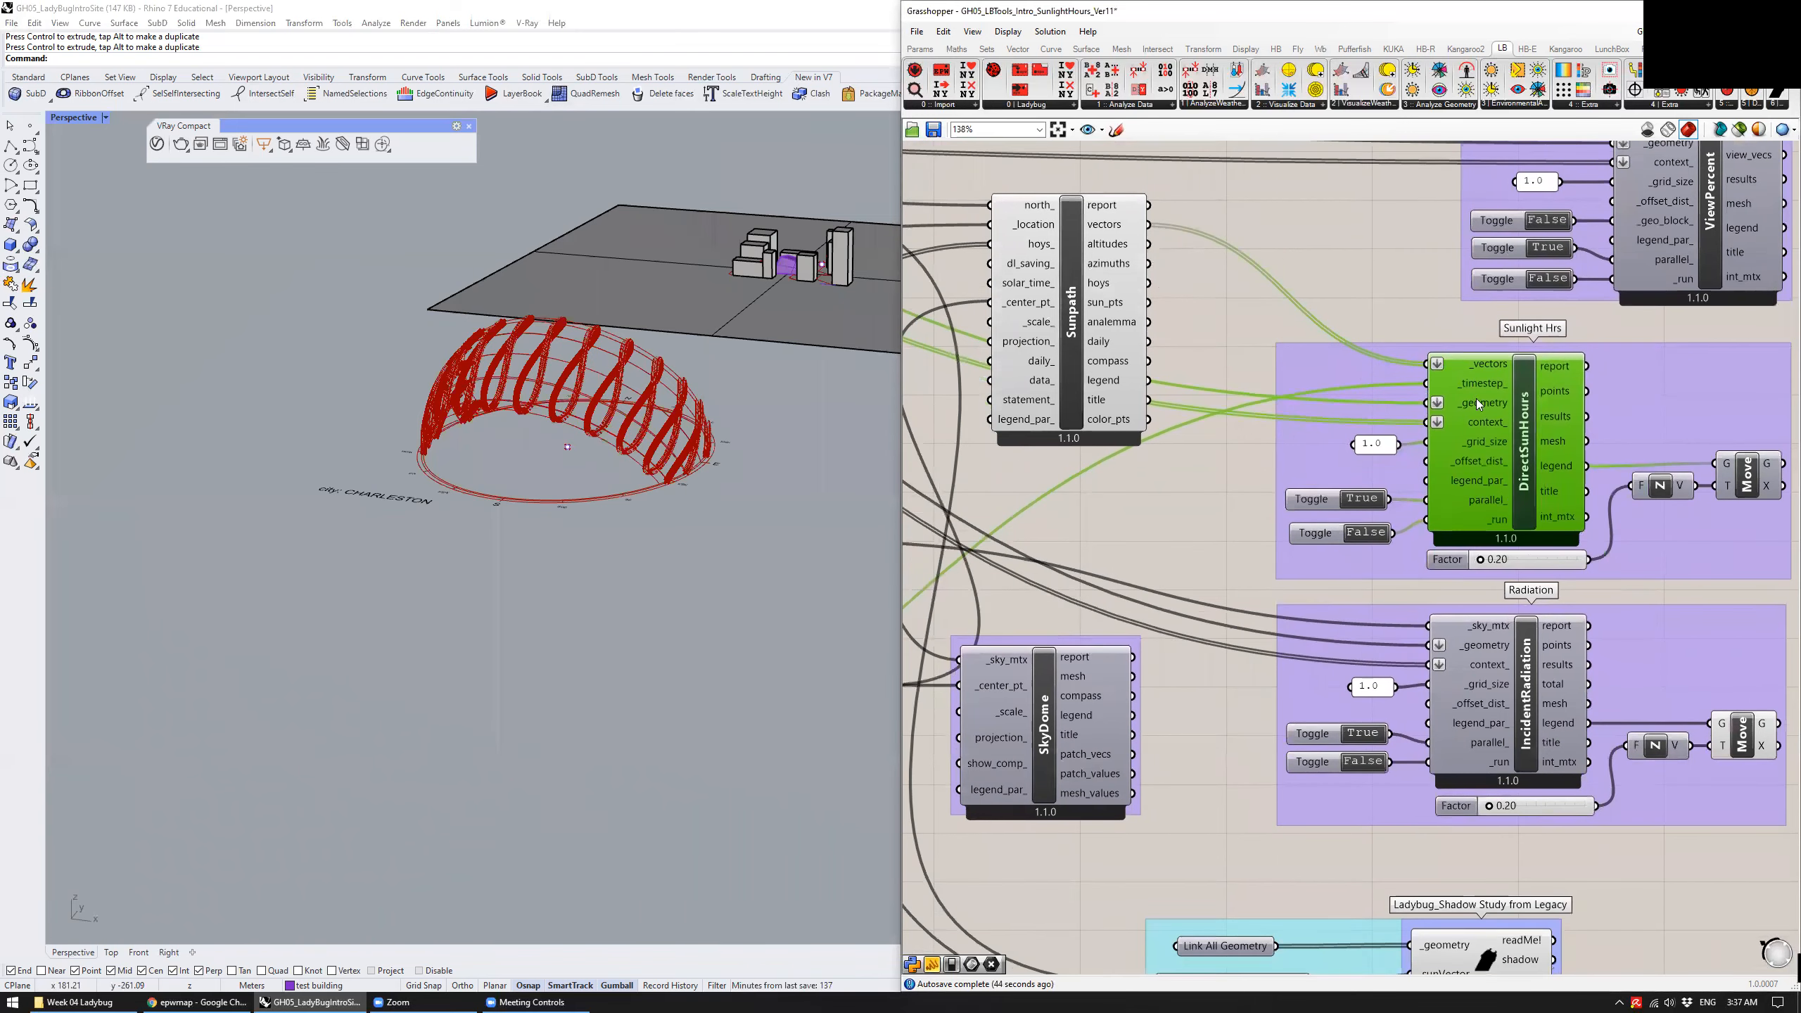
scroll(1476, 399, down, 2)
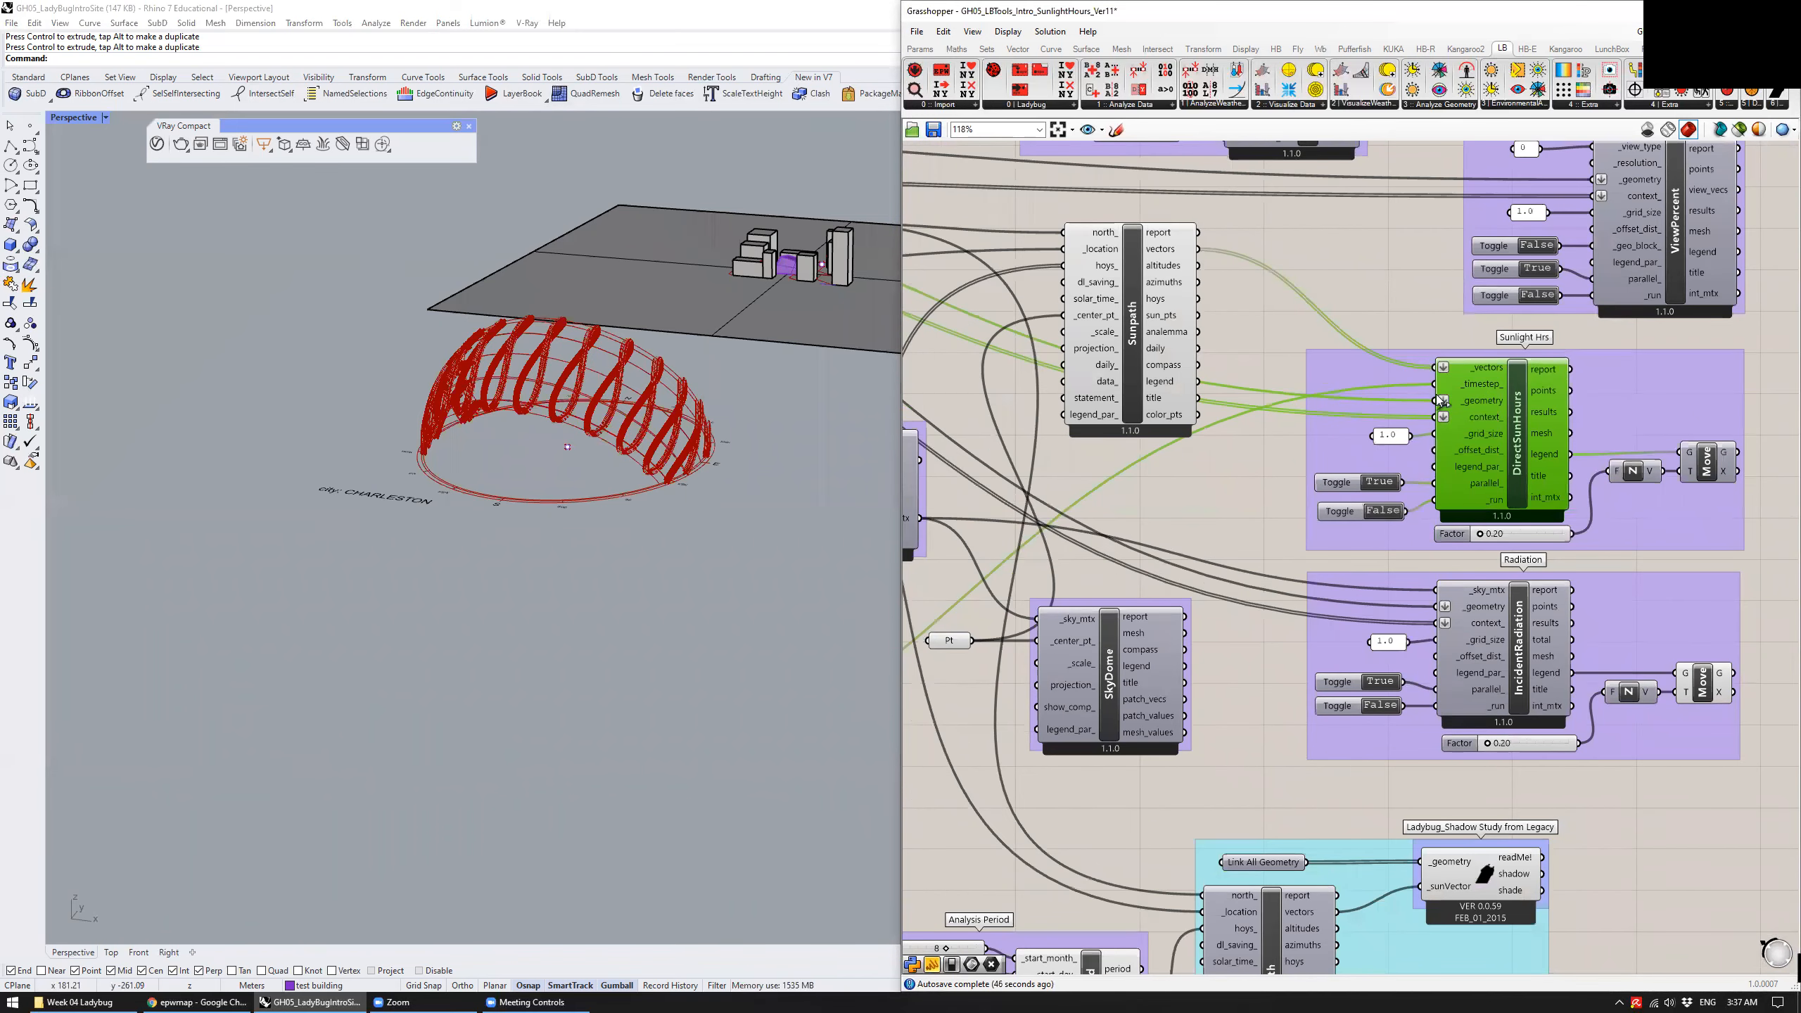
mouse_move(1468, 384)
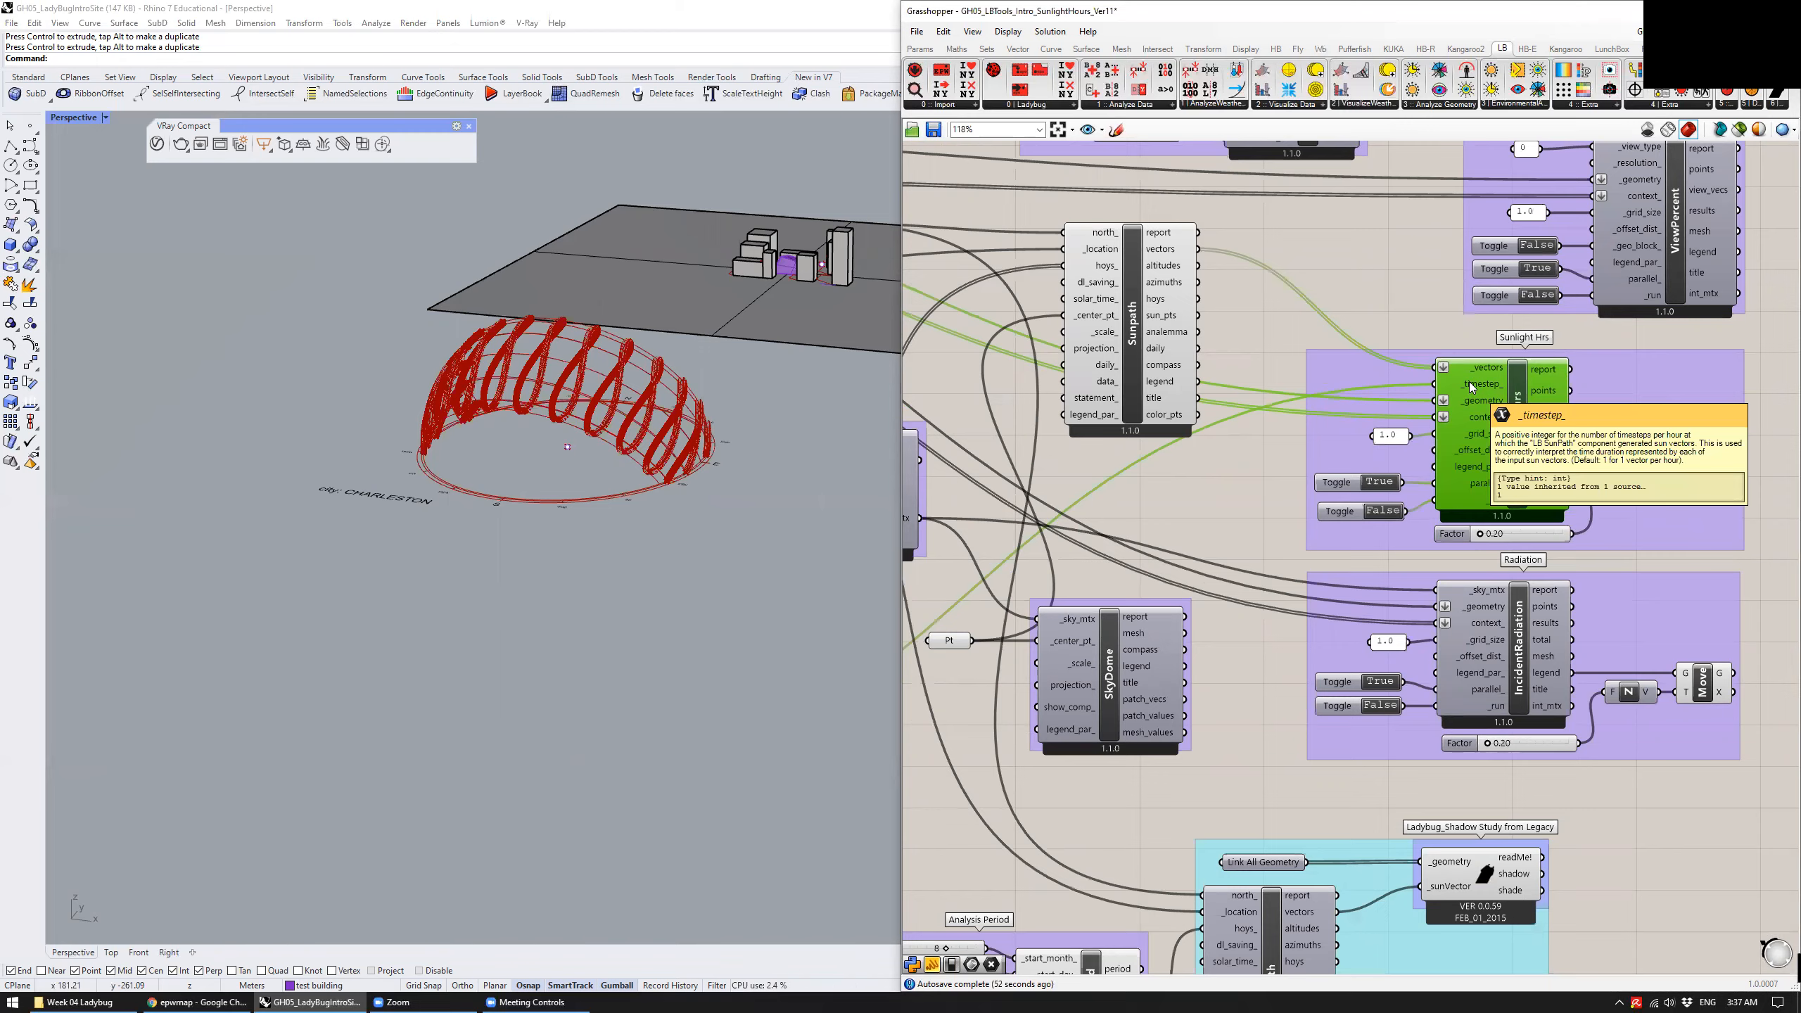
scroll(1469, 382, down, 1)
right_drag(948, 680, 1281, 488)
right_drag(1143, 510, 1272, 501)
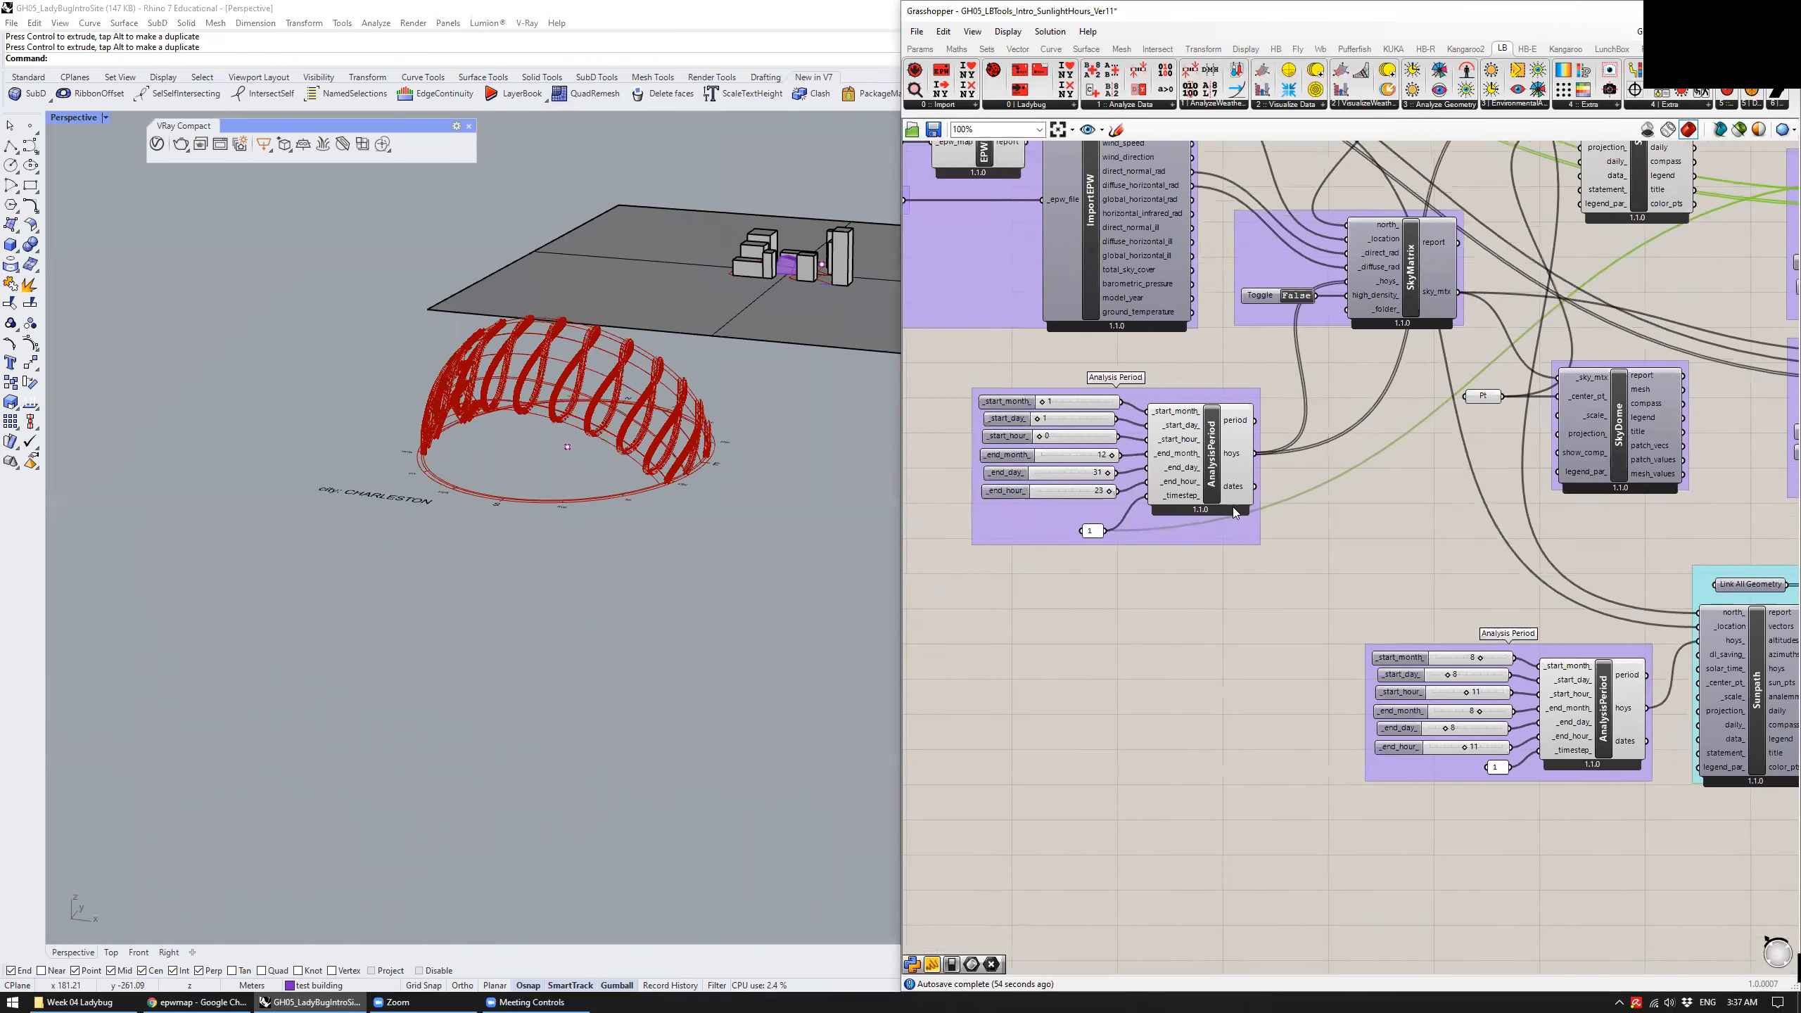
scroll(1104, 537, up, 3)
click(1101, 525)
click(1129, 576)
Trace the DirectSunHours _geometry and context_ inputs back to Design Geo and Context Geo in the Input Geo group
scroll(1385, 428, down, 5)
scroll(1395, 397, up, 5)
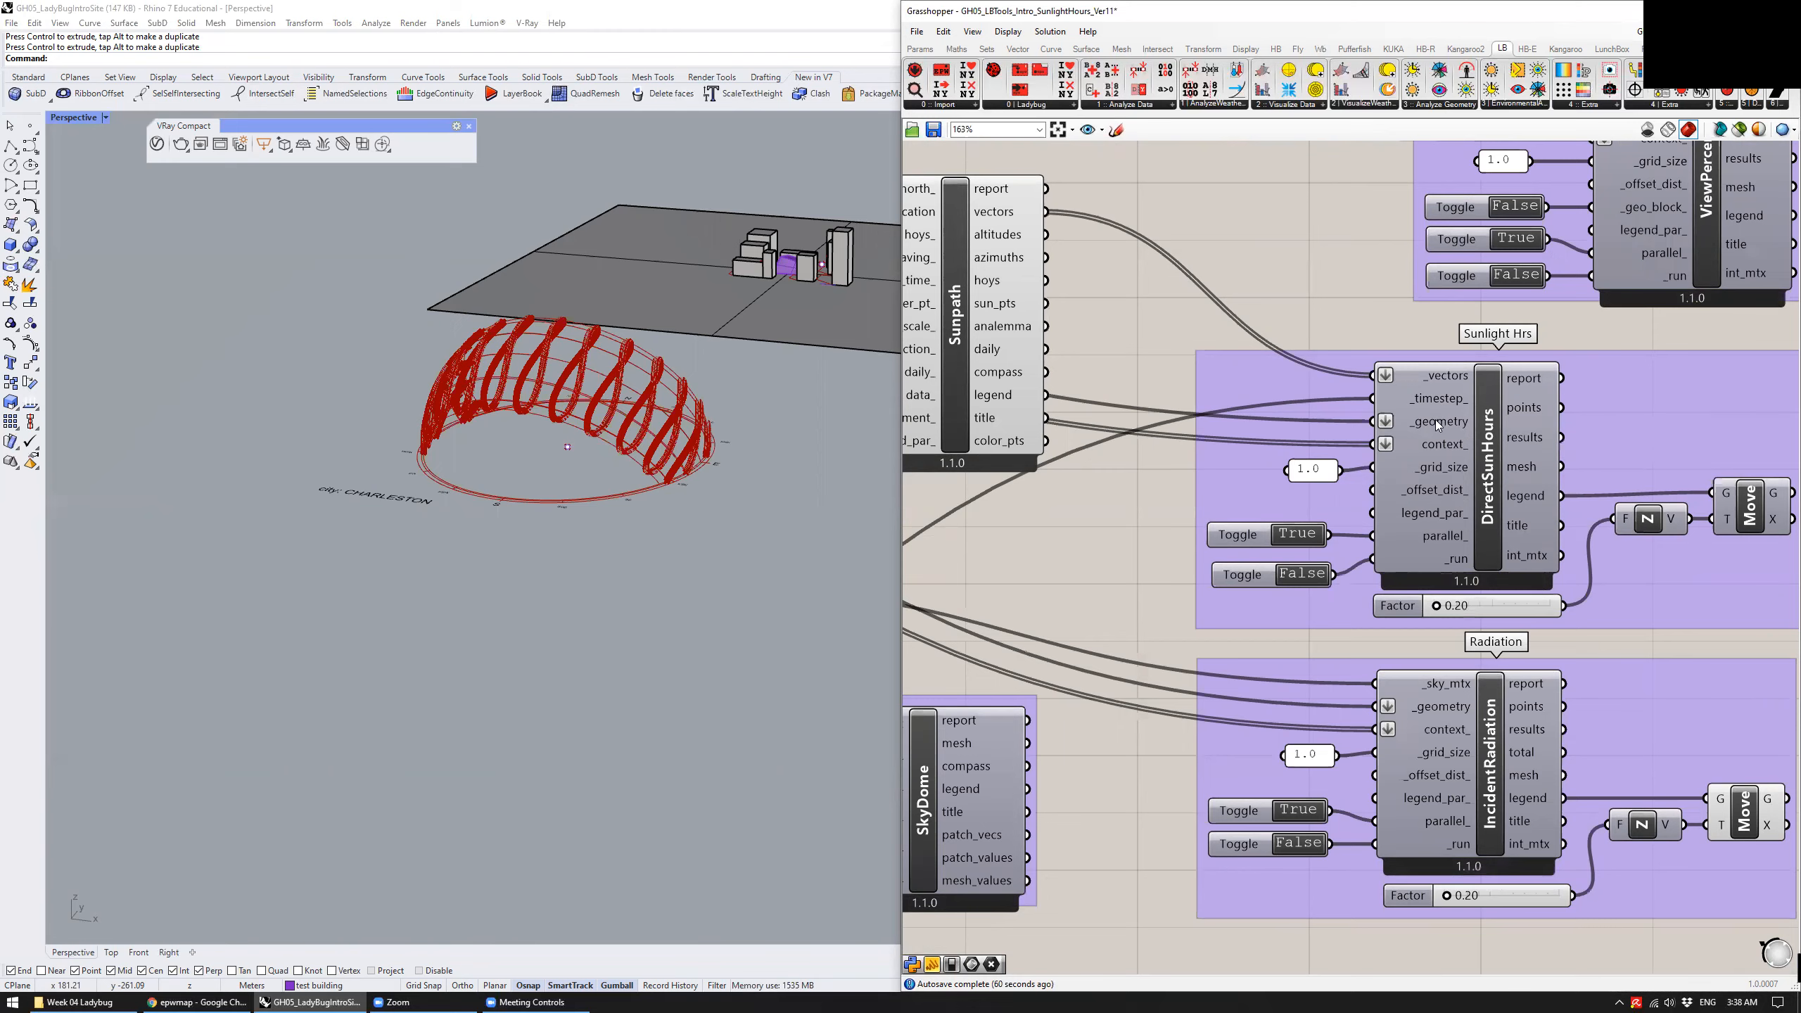
scroll(1438, 443, down, 4)
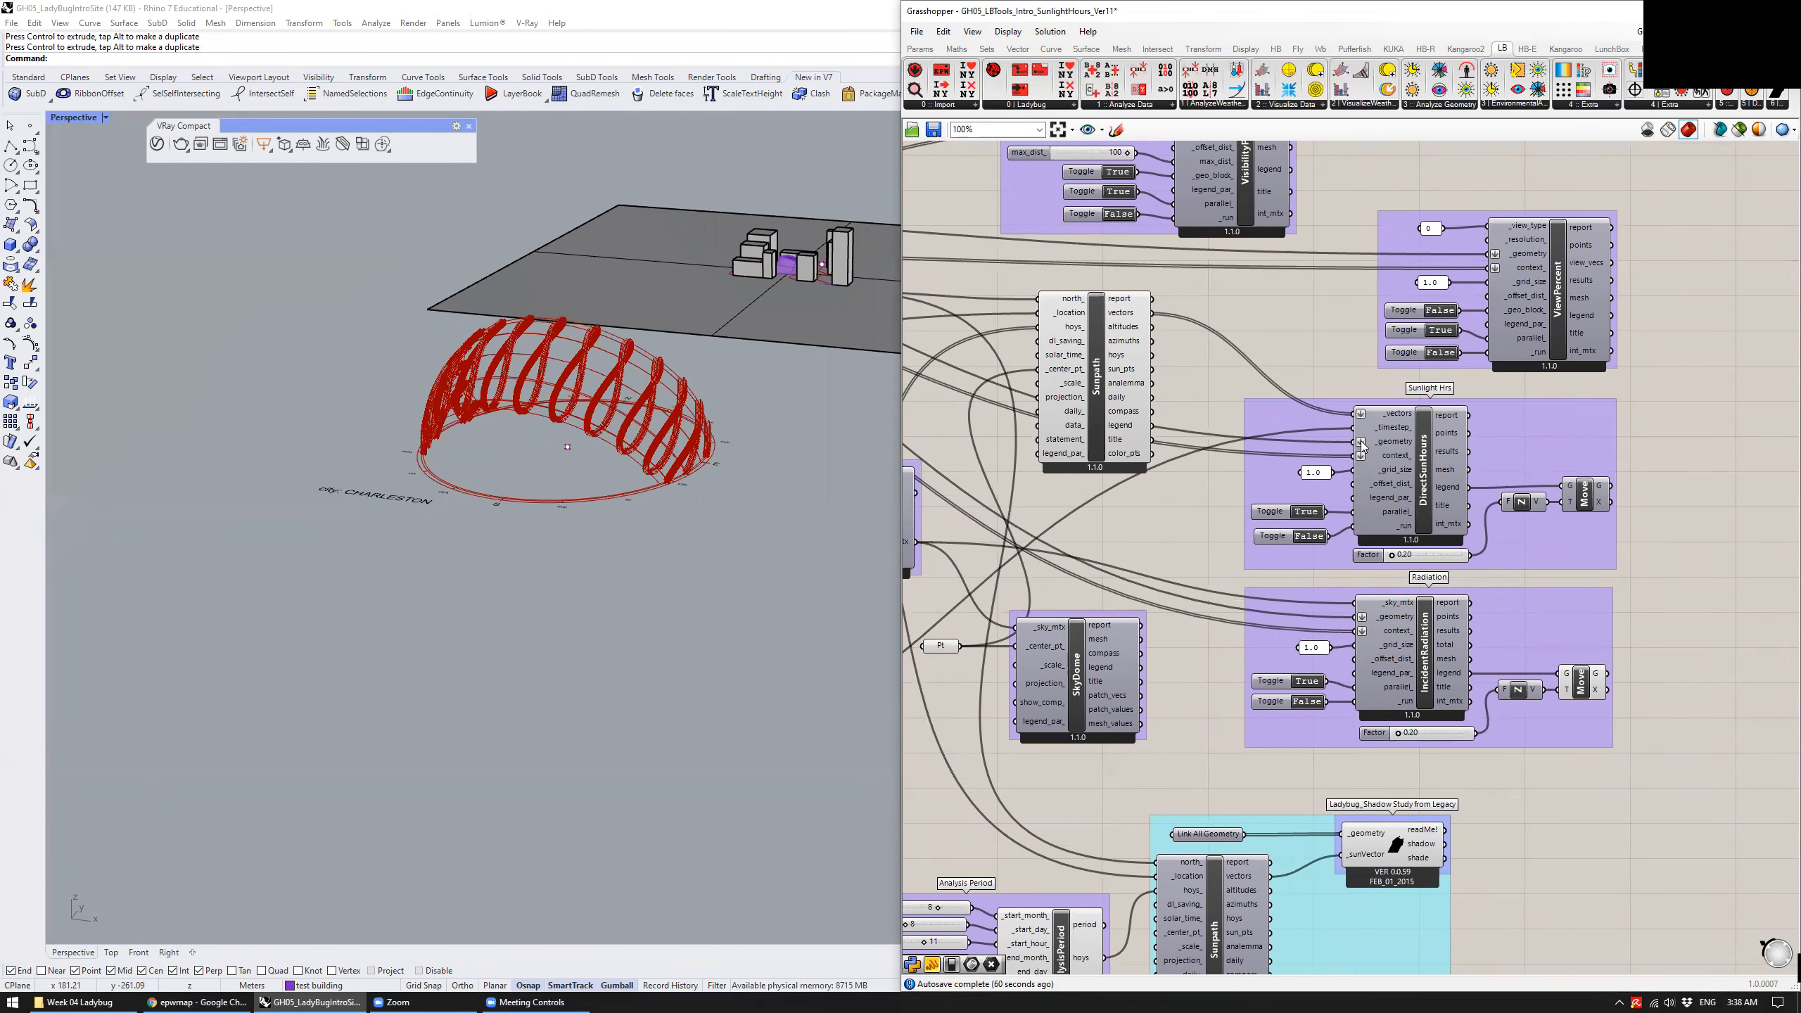
click(1393, 428)
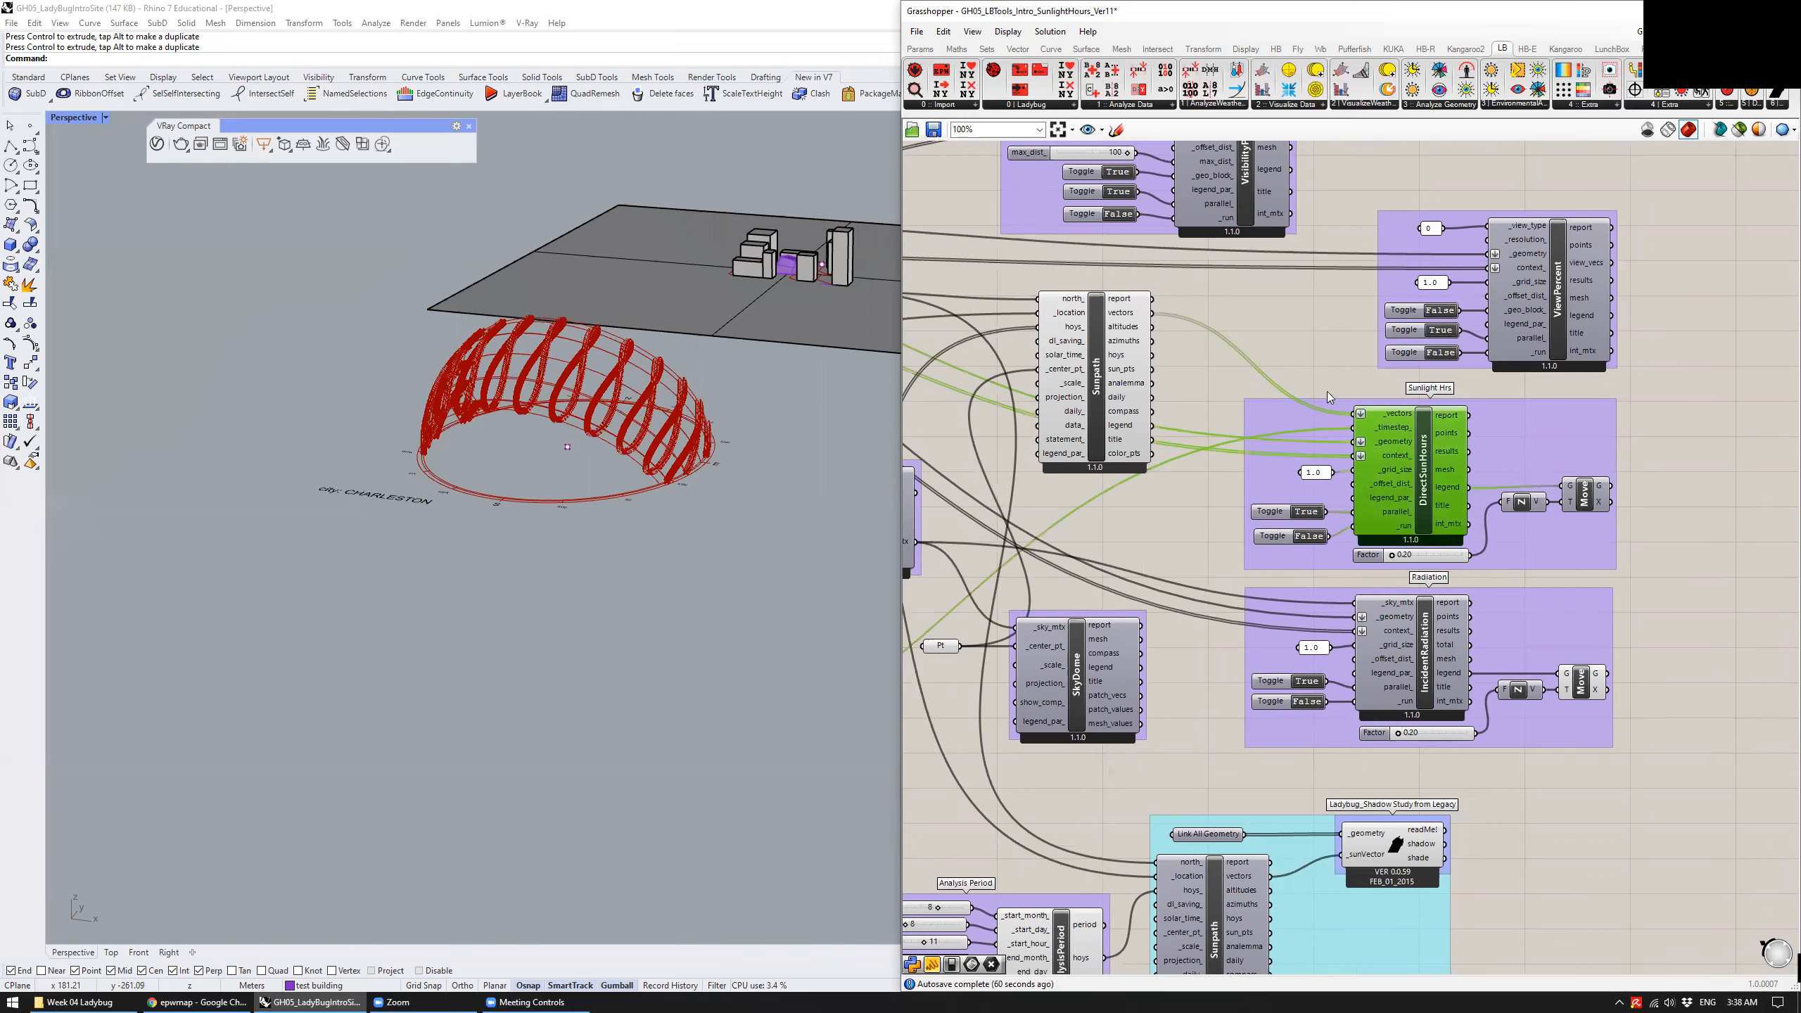
right_drag(1274, 324, 1622, 365)
right_drag(1039, 281, 1465, 364)
scroll(1156, 317, up, 1)
scroll(1157, 316, up, 3)
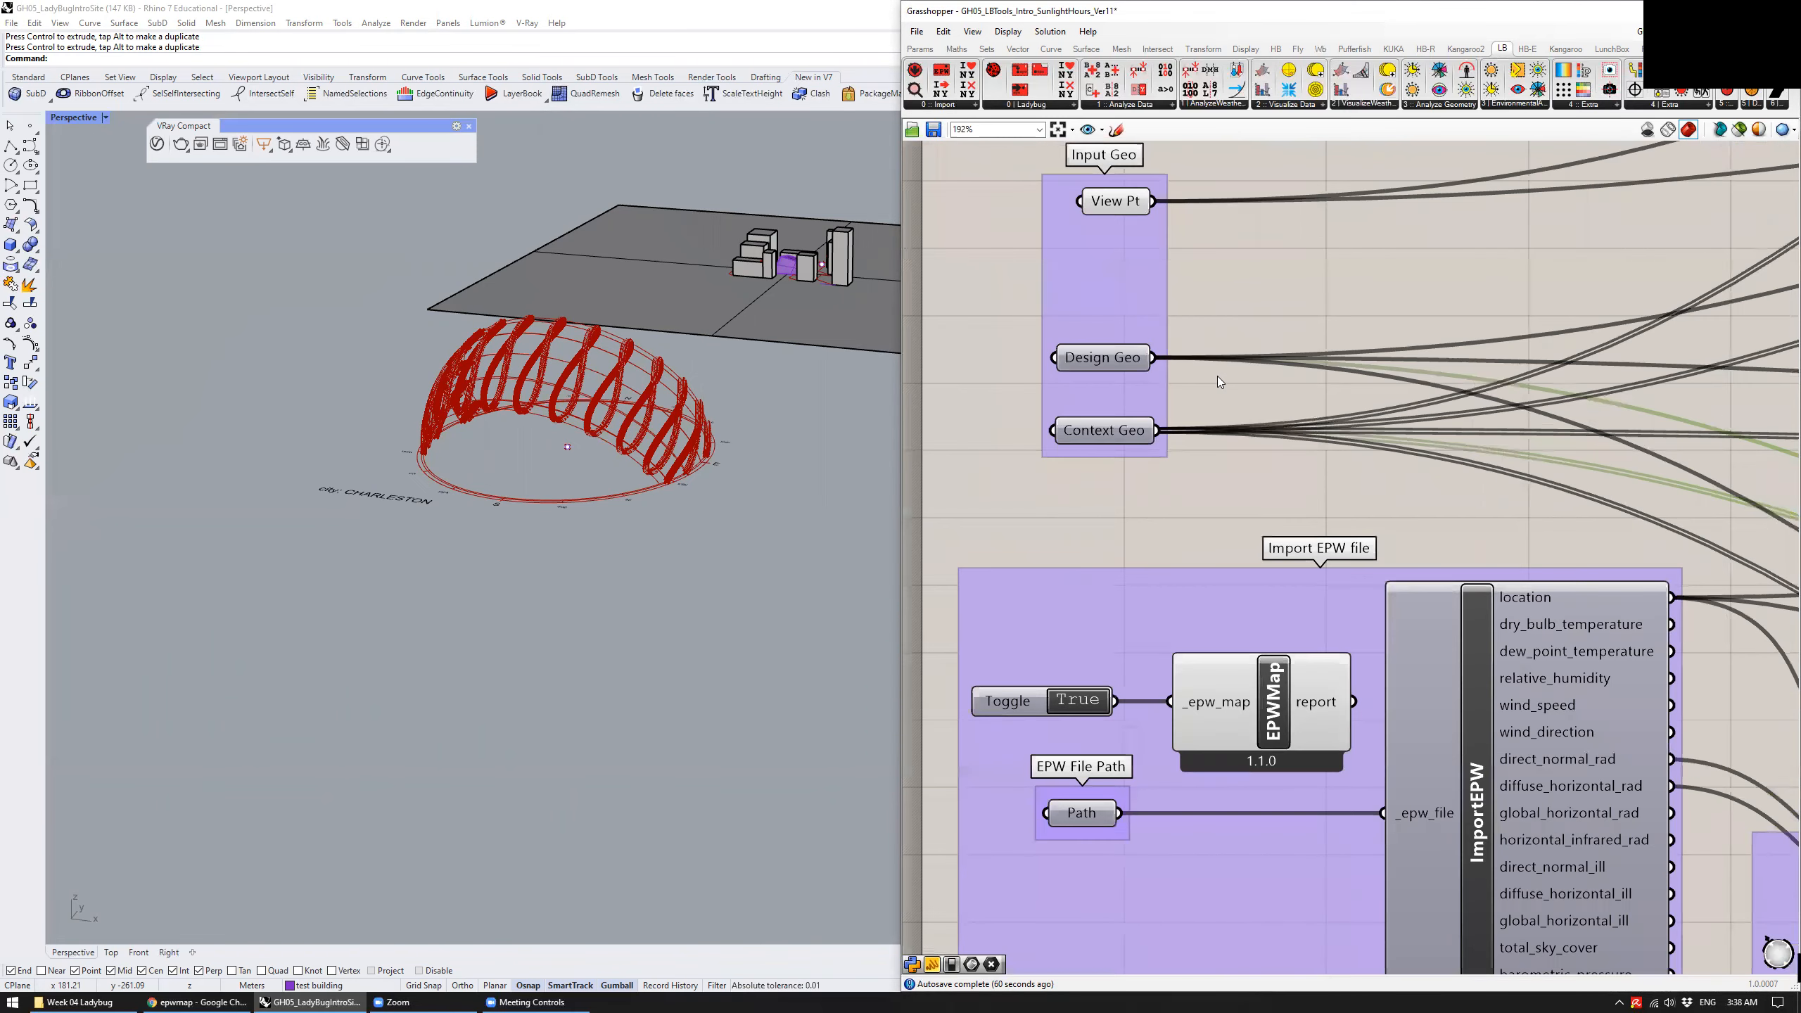
Examine the inputs of the DirectSunHours component in the Sunlight Hrs group, including grid size and parallel processing
right_drag(808, 355, 811, 399)
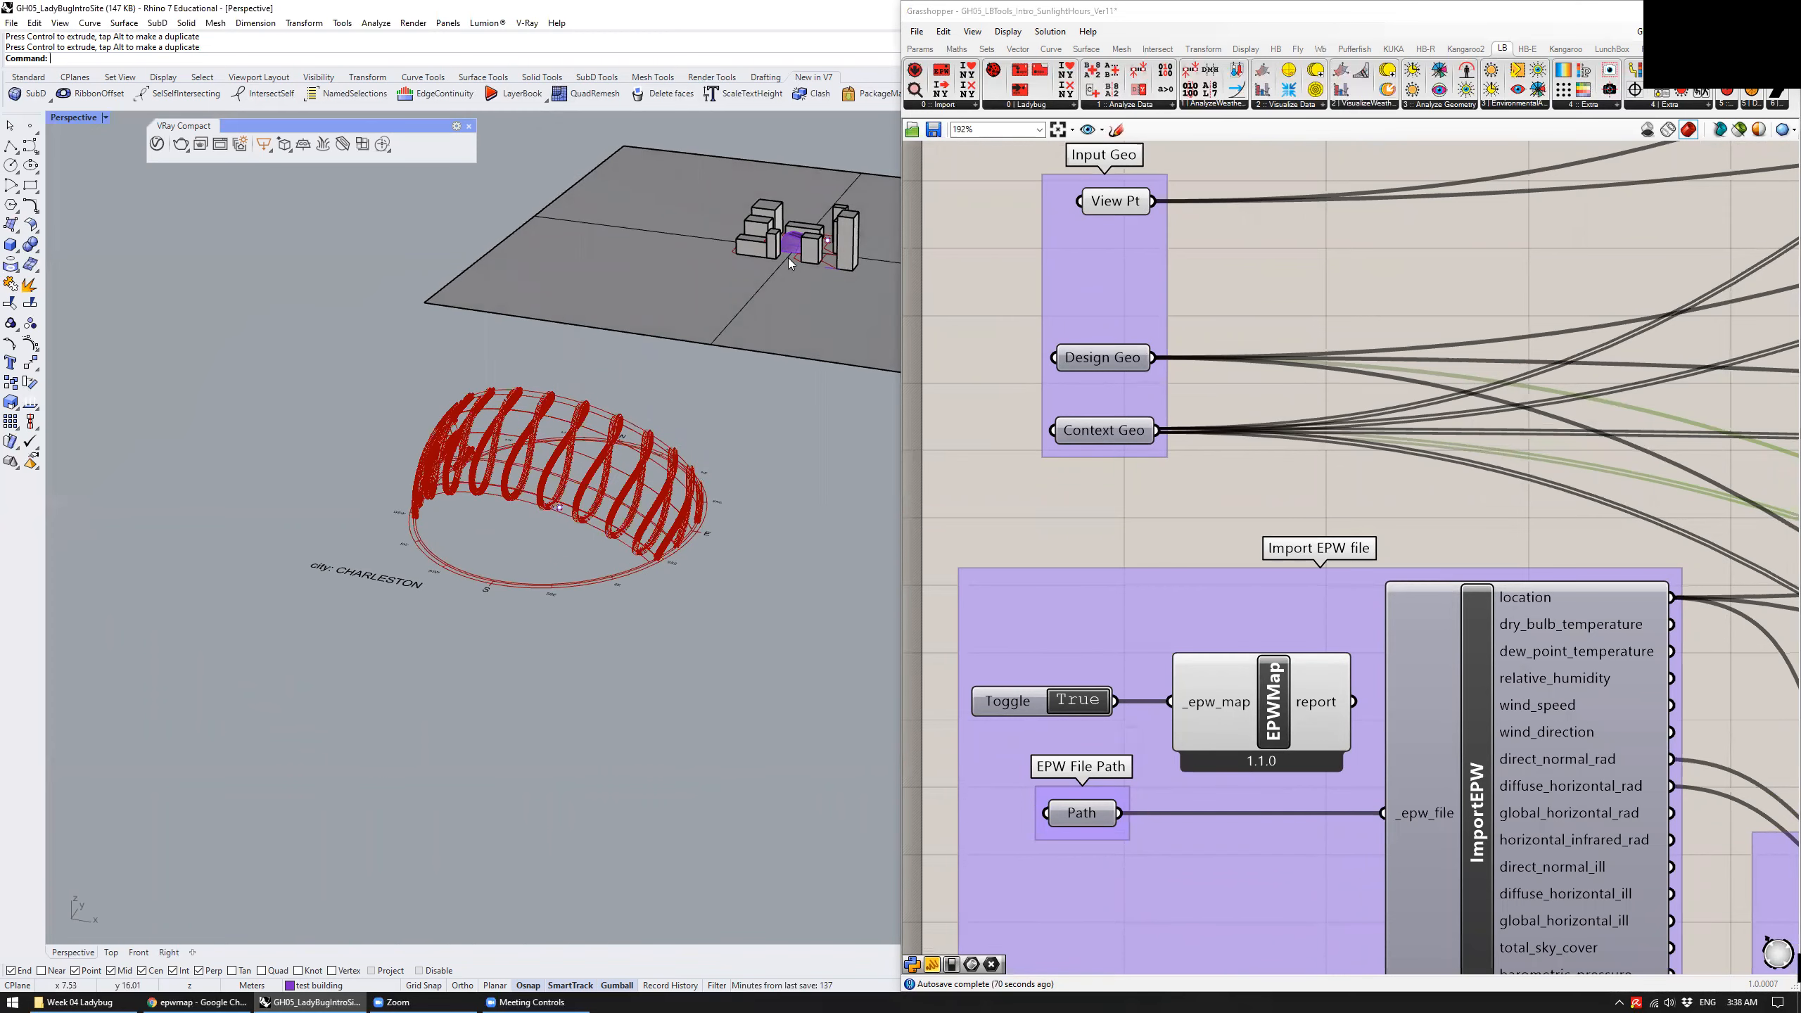
scroll(1071, 373, down, 5)
scroll(1071, 373, down, 2)
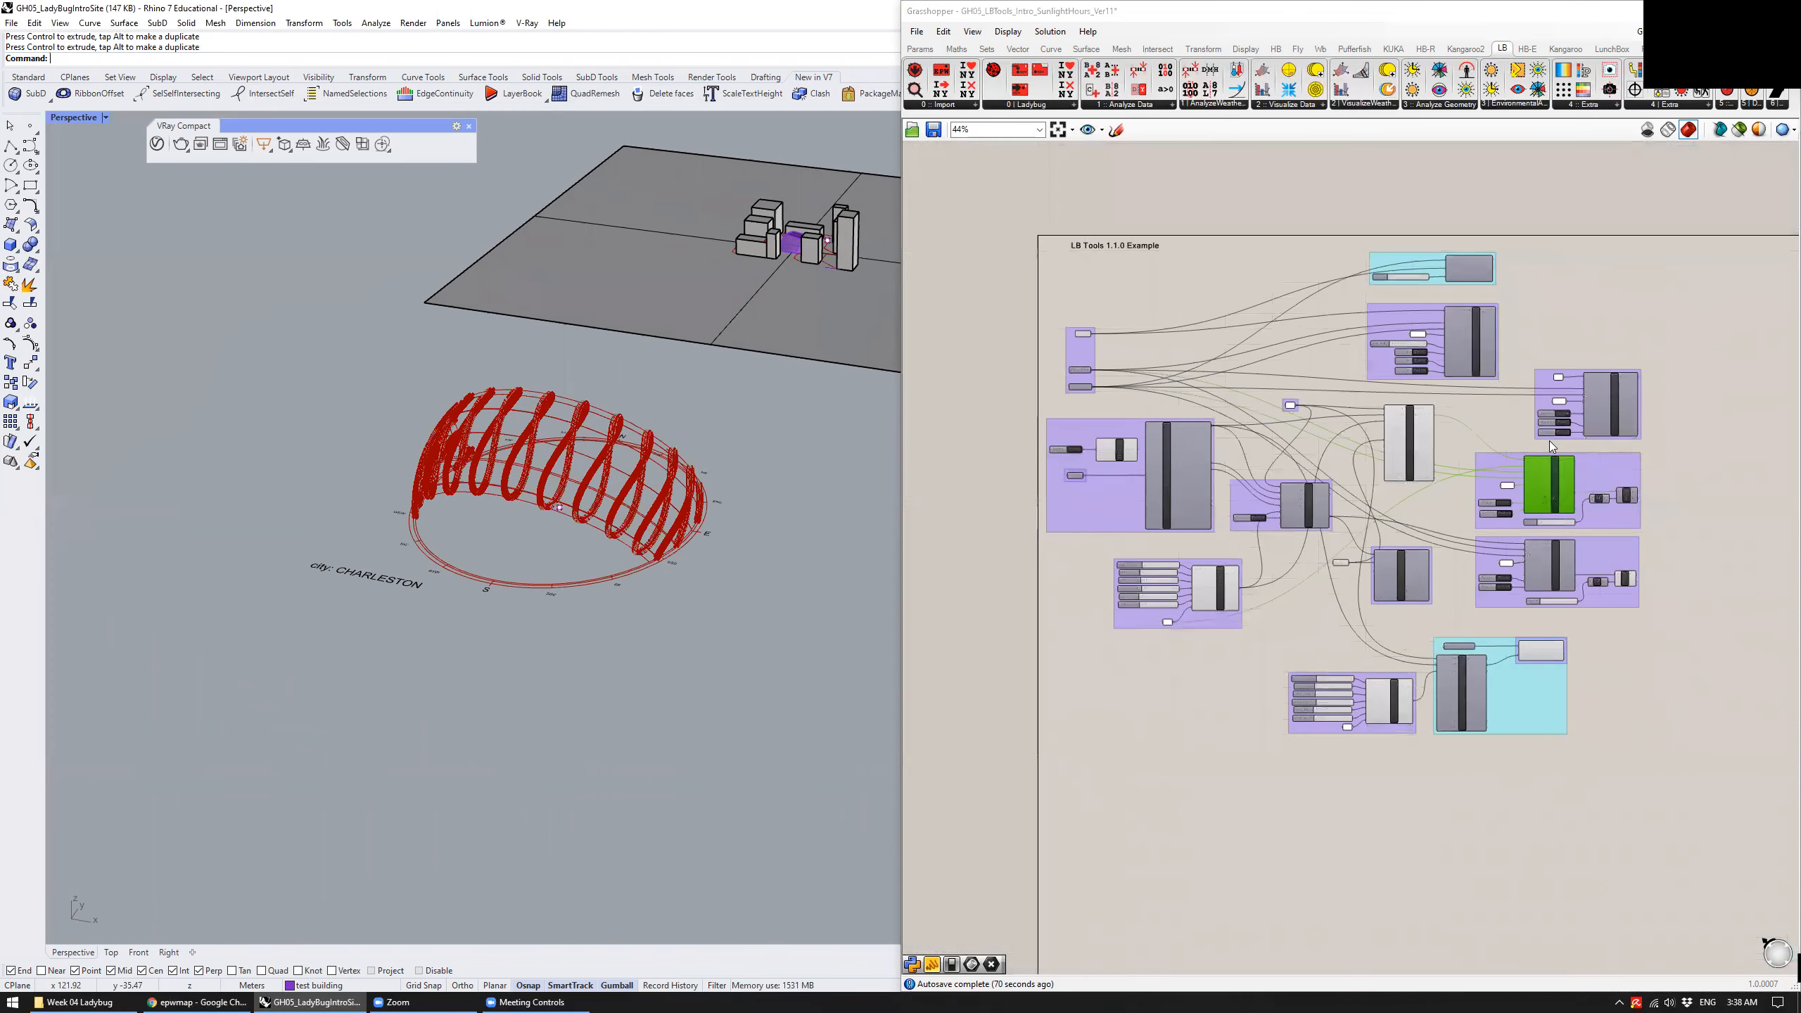
scroll(1400, 414, up, 8)
scroll(1389, 303, down, 2)
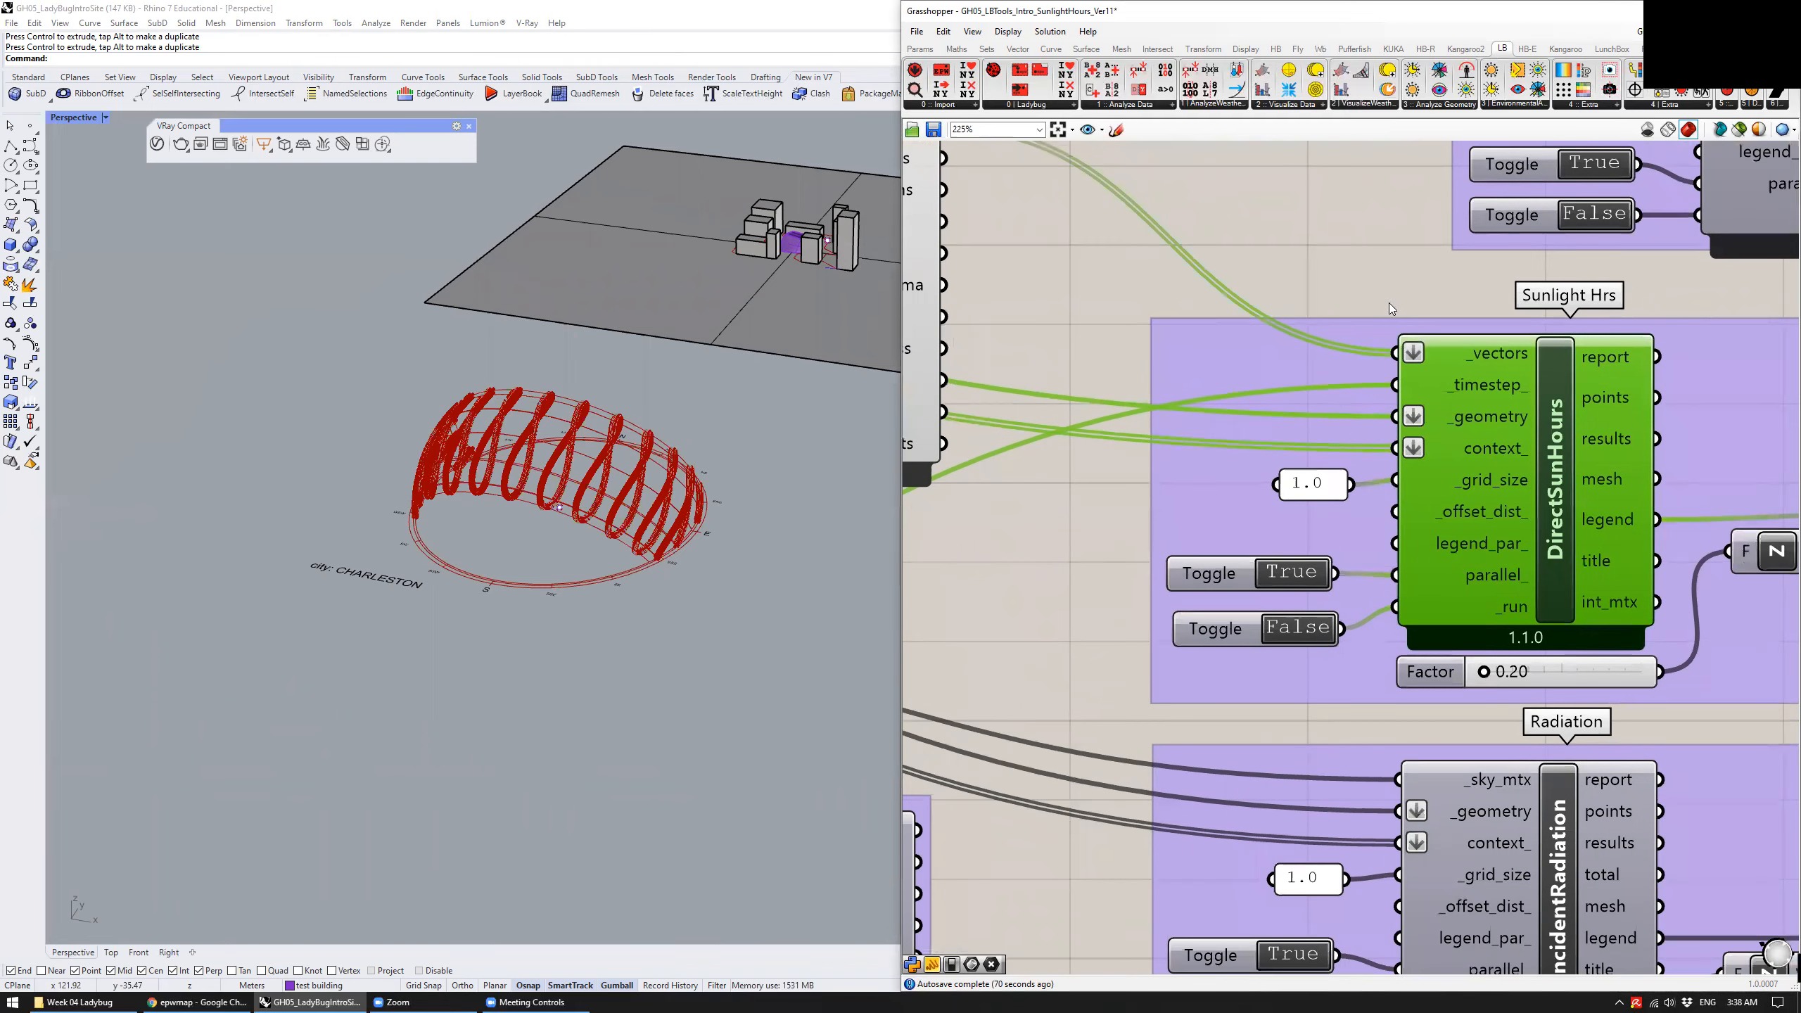
scroll(1371, 418, up, 2)
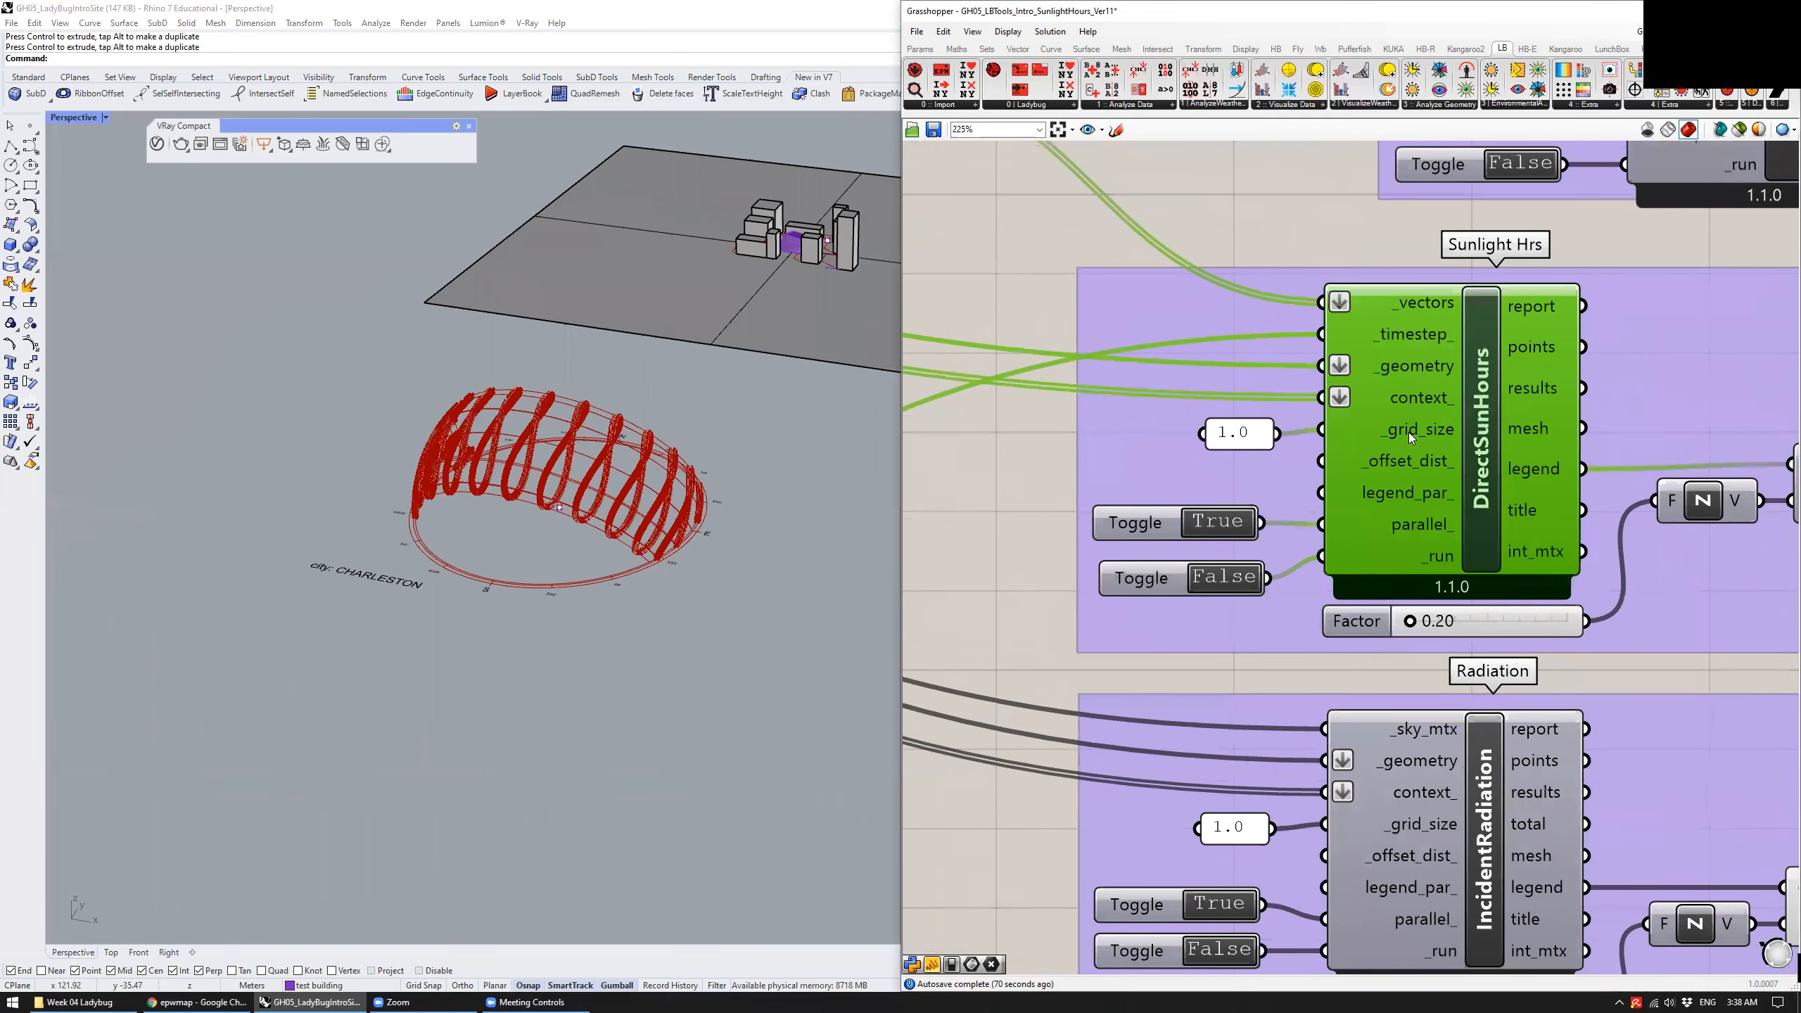
mouse_move(1408, 432)
mouse_move(1431, 523)
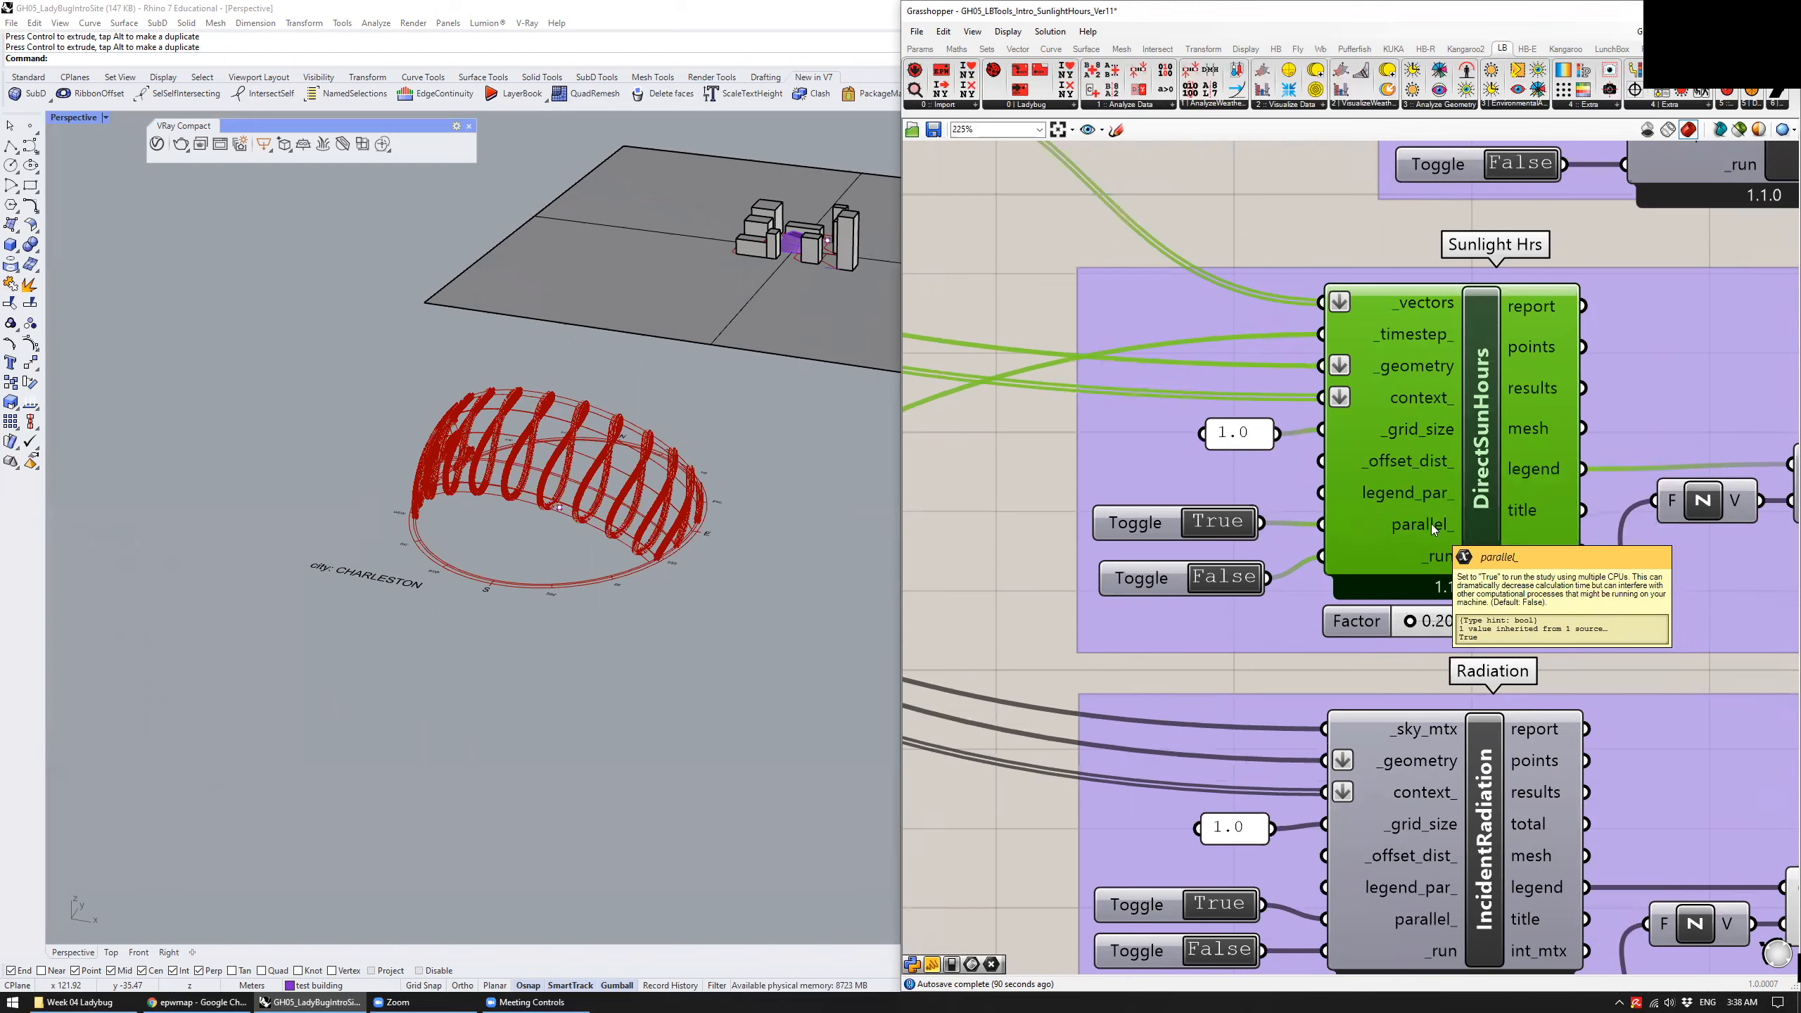
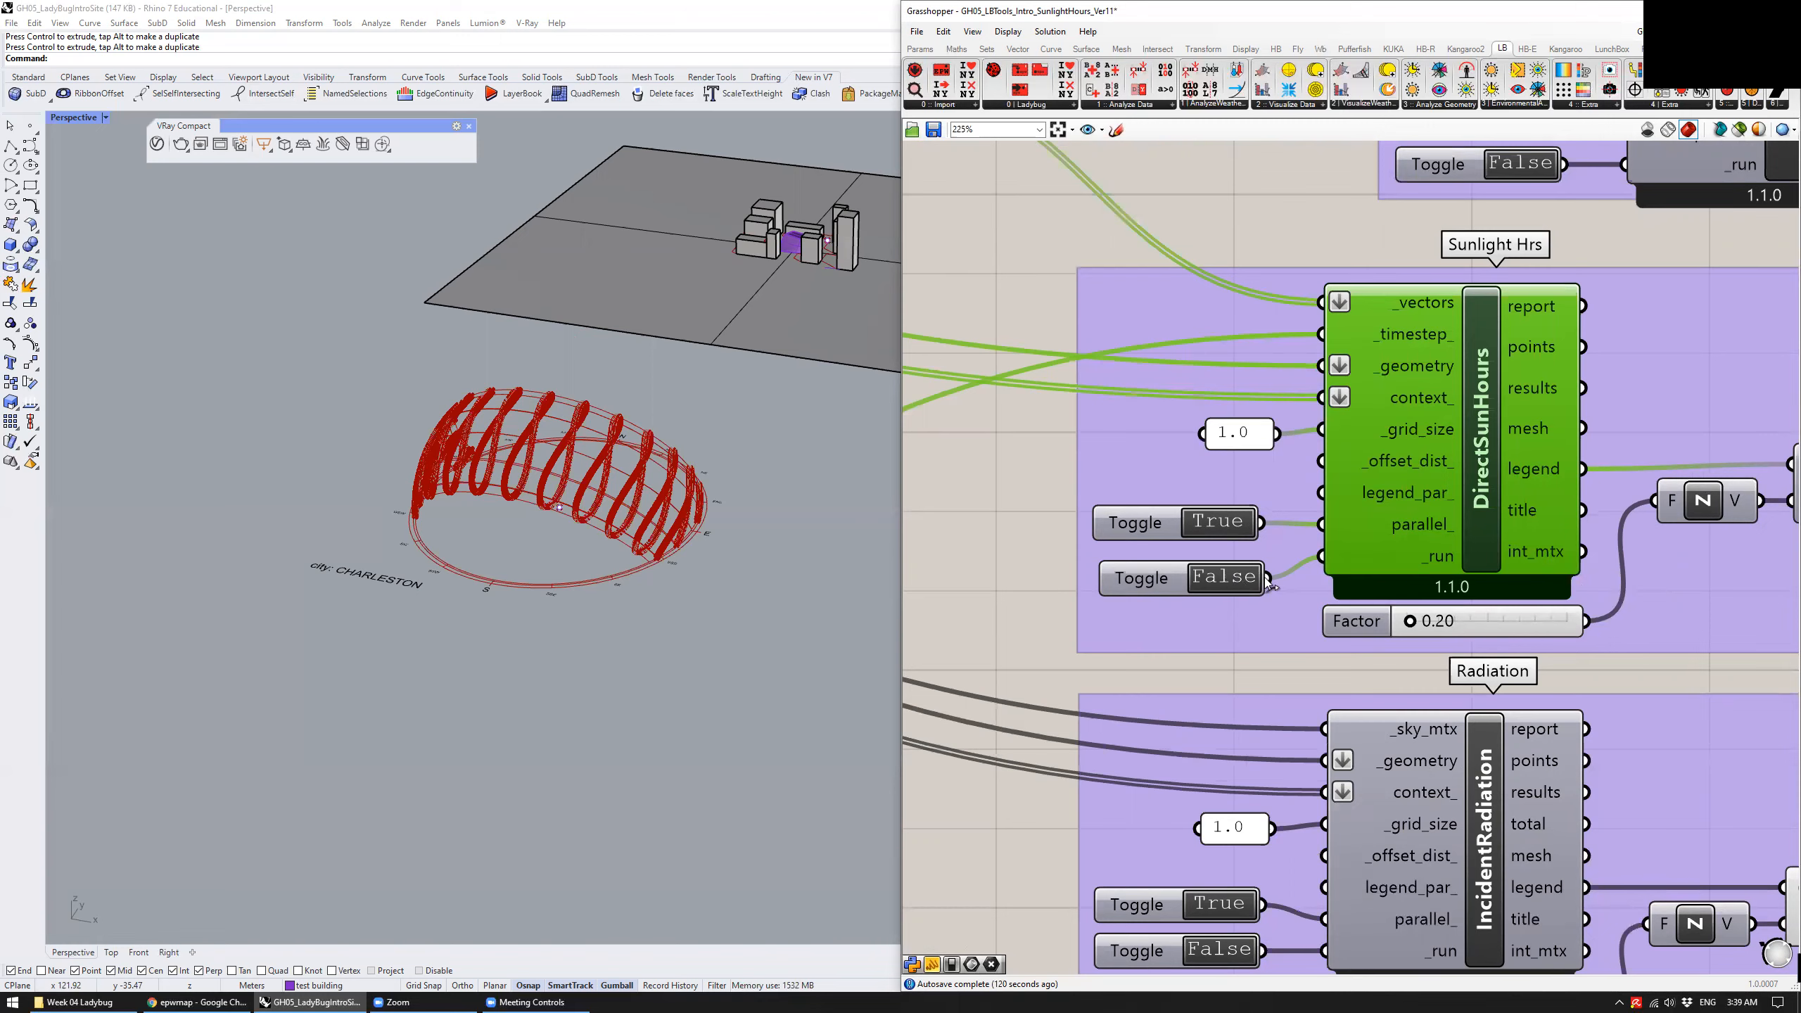
Run the sunlight hours study by setting its run toggle to True, and inspect the coloured mesh on the design building
right_drag(802, 324, 745, 695)
scroll(659, 520, up, 12)
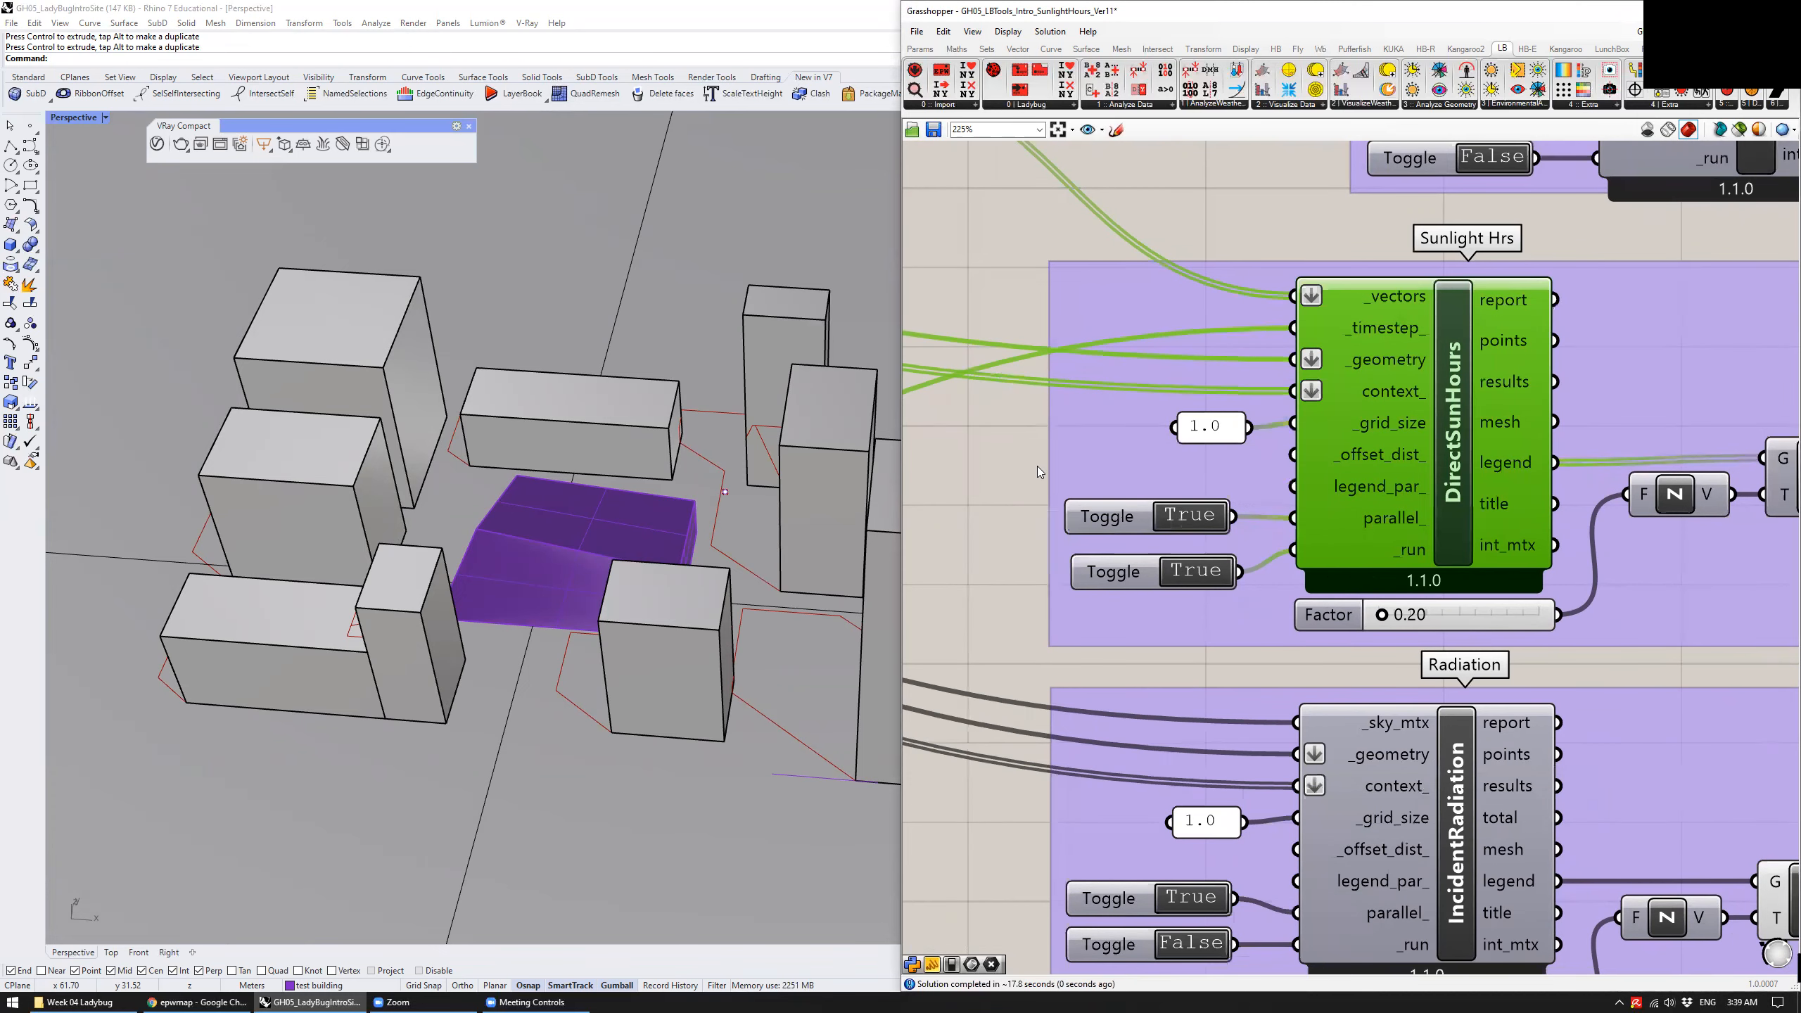
scroll(1003, 545, down, 1)
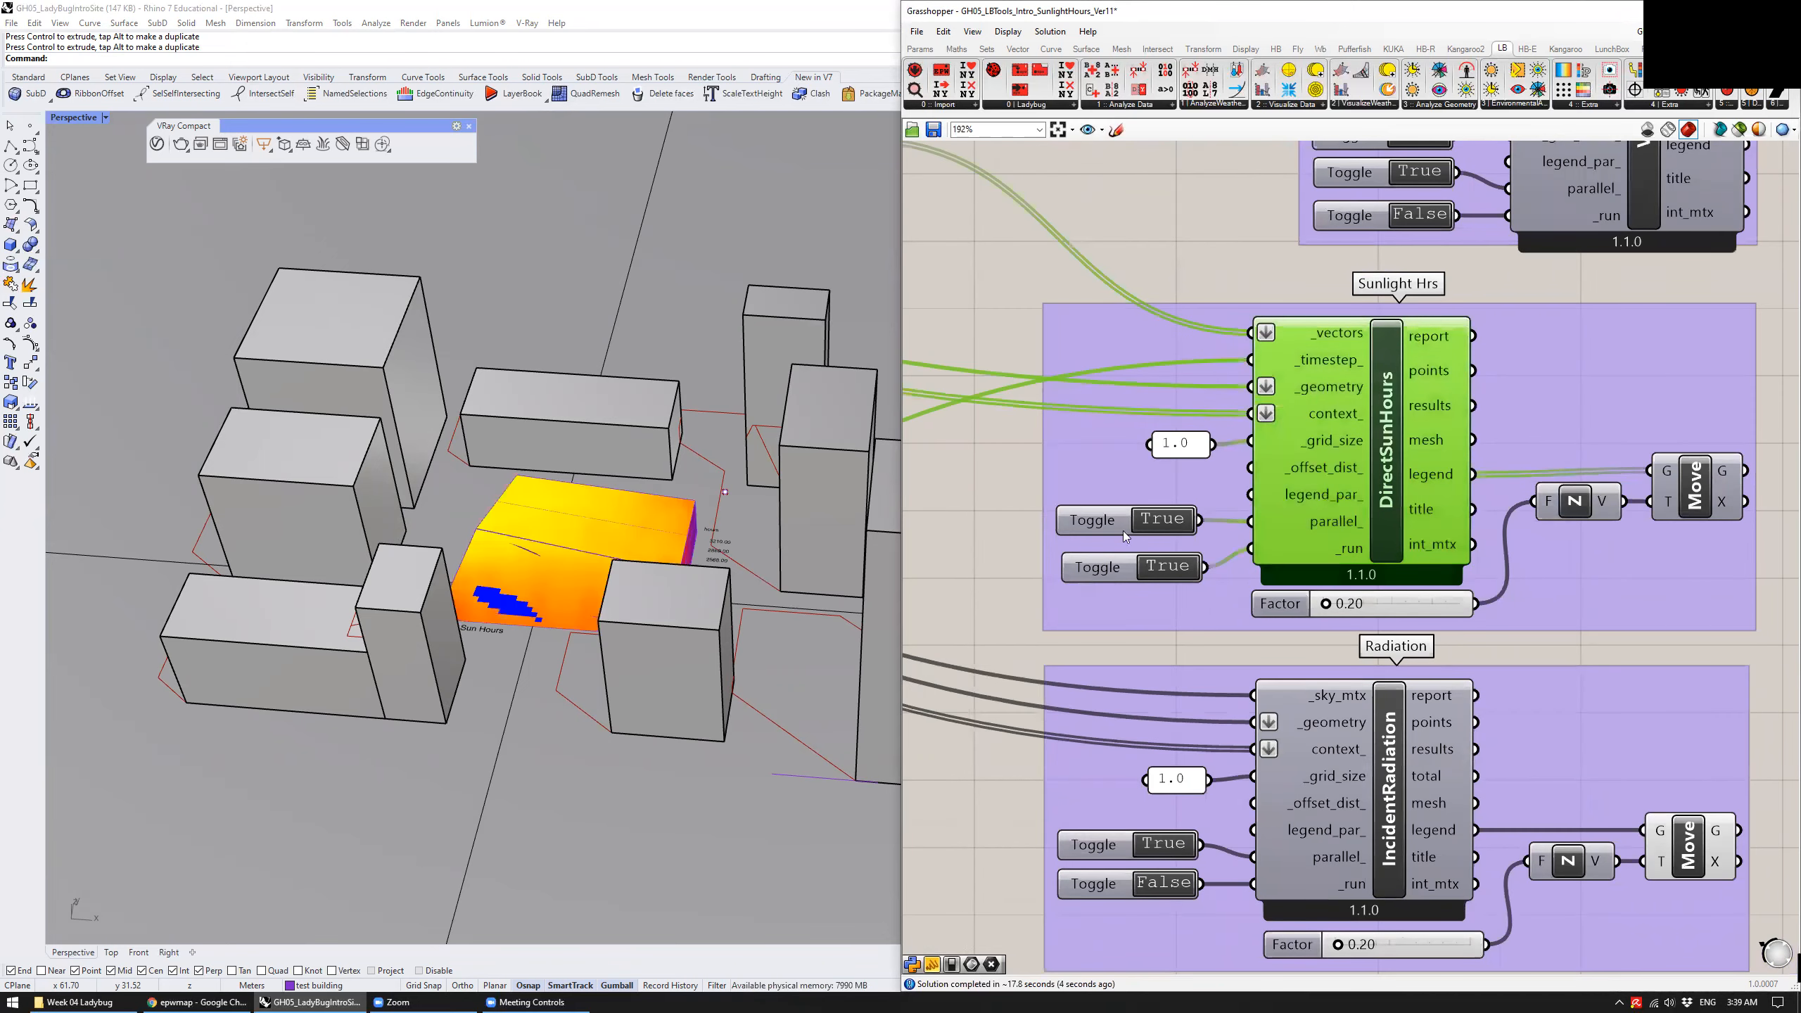
click(937, 523)
right_drag(638, 475, 693, 557)
scroll(683, 436, up, 5)
shift+right_drag(599, 319, 581, 478)
shift+right_drag(756, 540, 729, 540)
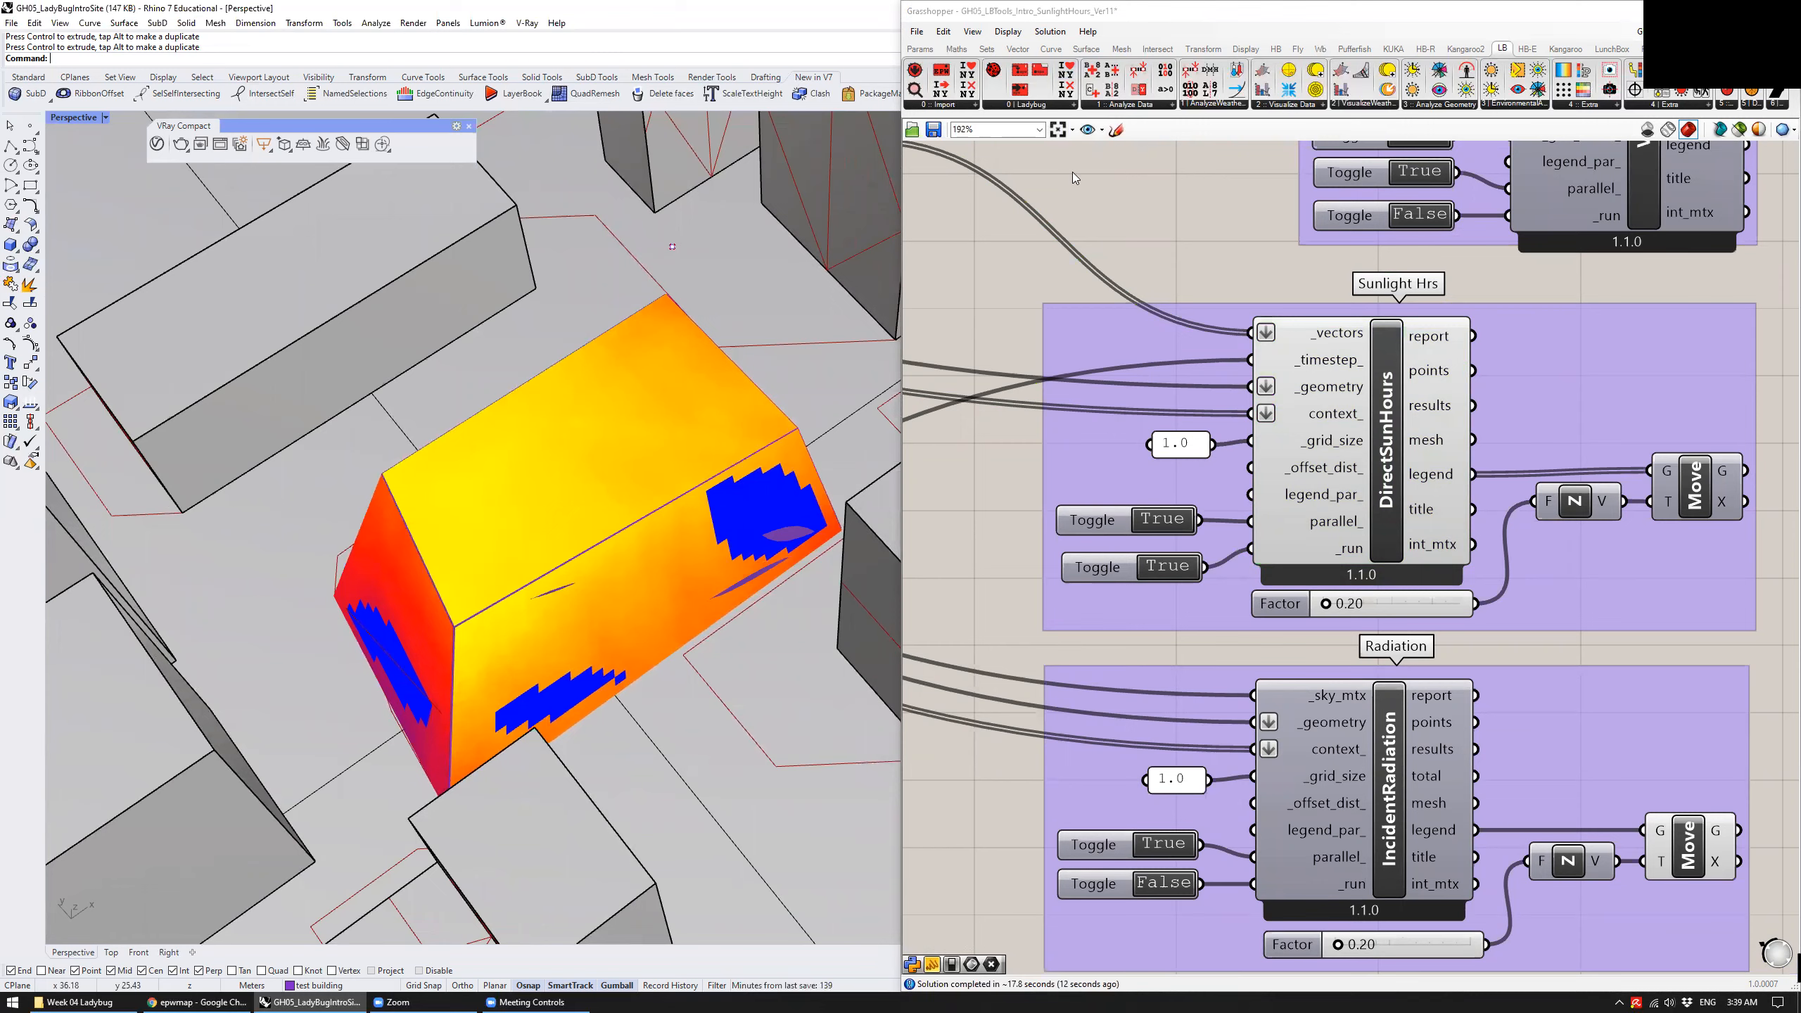
Turn on the preview of mesh edges and compare the analysis grid on the building with the DirectSunHours grid size panel
click(973, 32)
mouse_move(1010, 35)
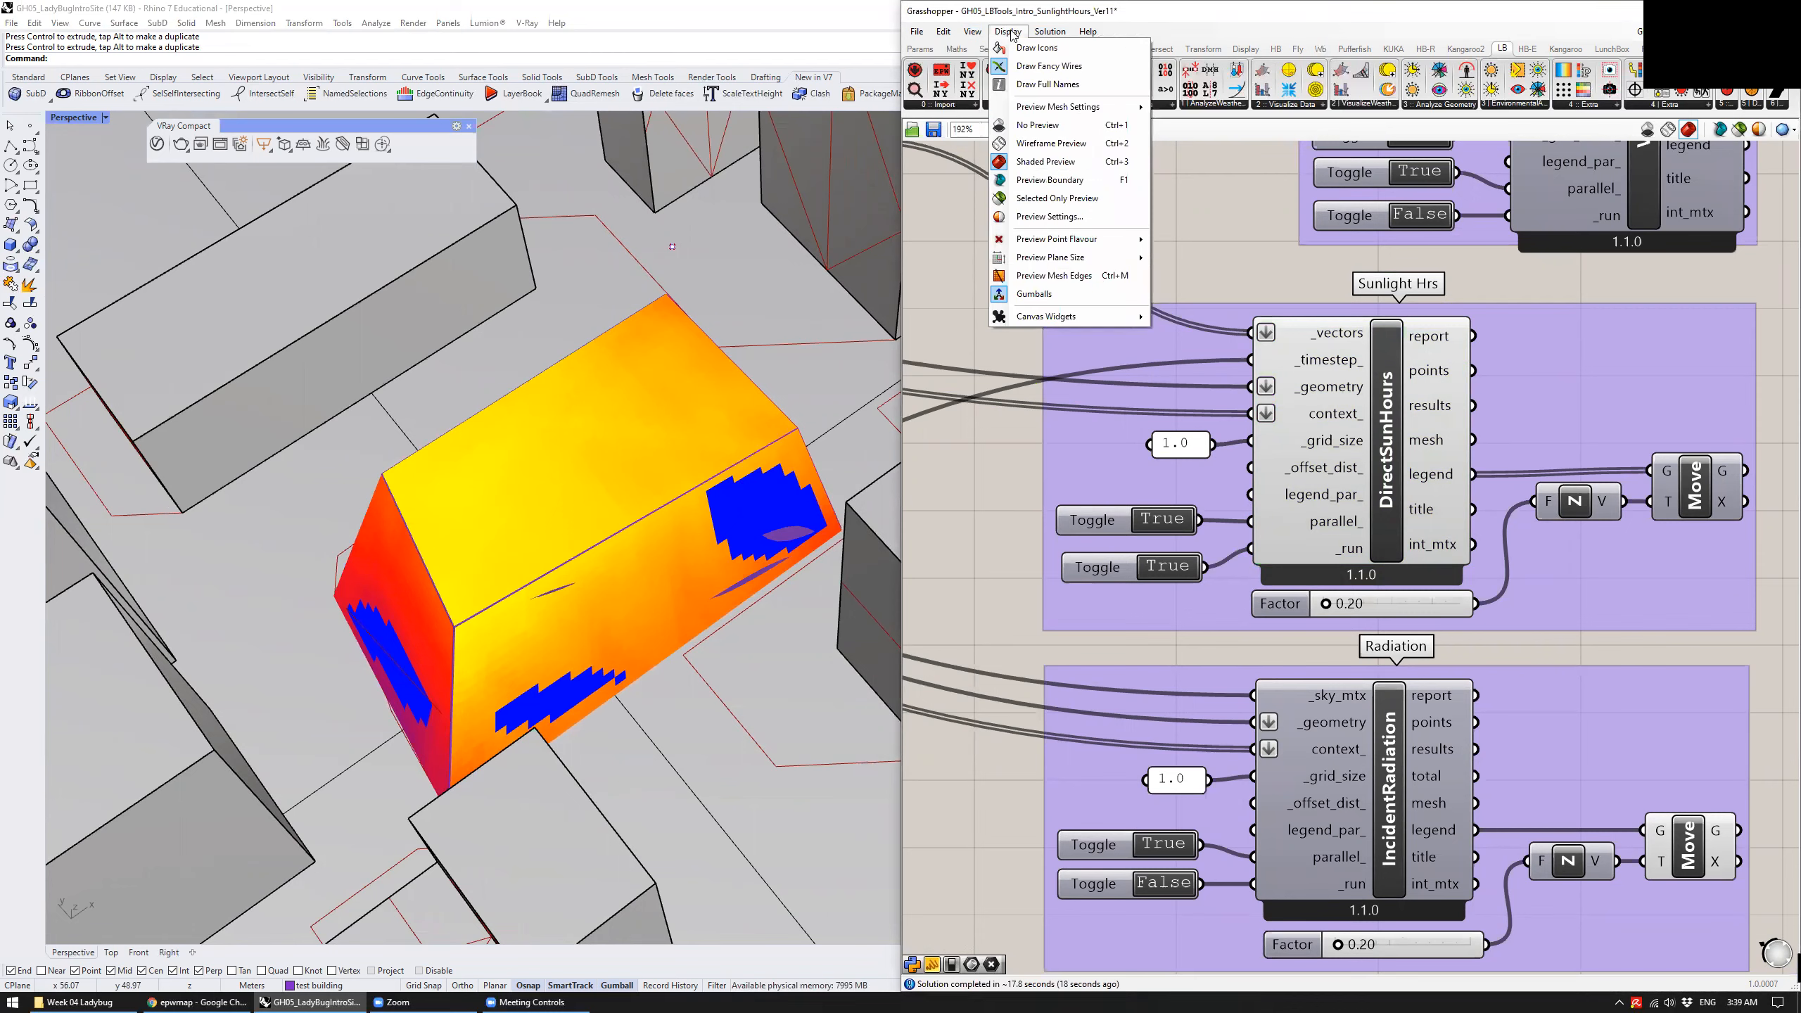
click(1075, 276)
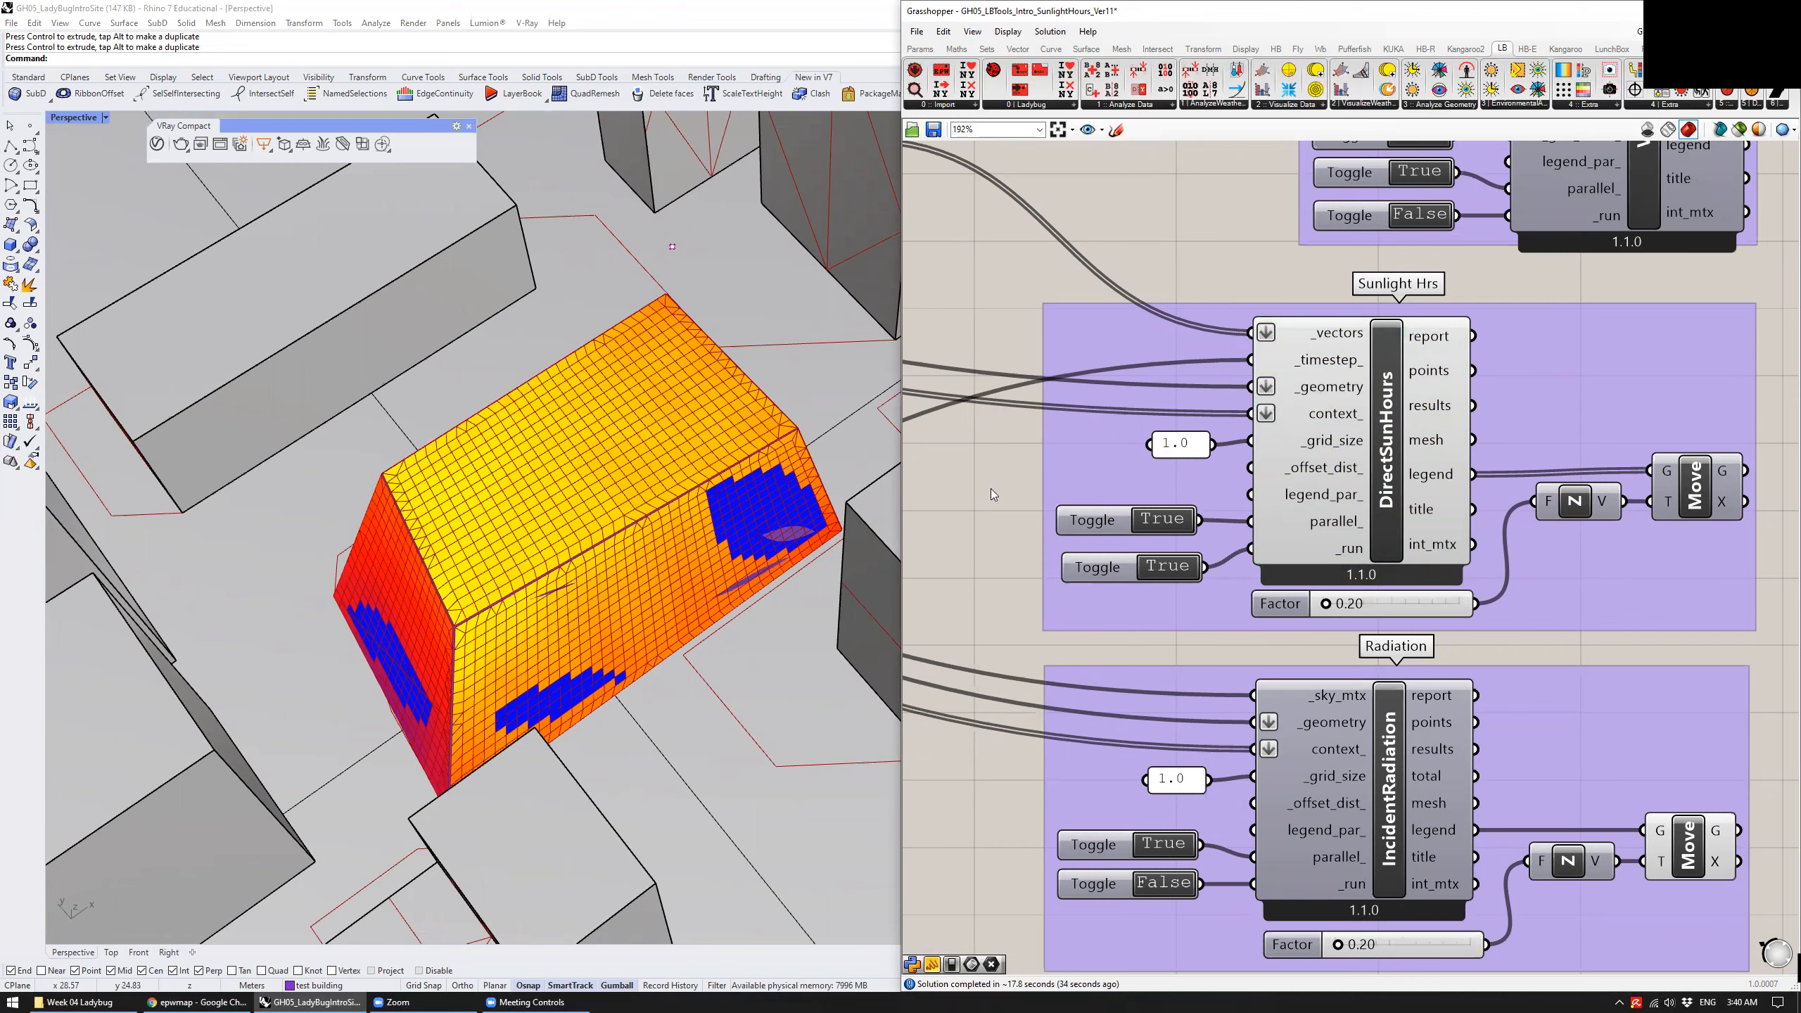
click(1174, 445)
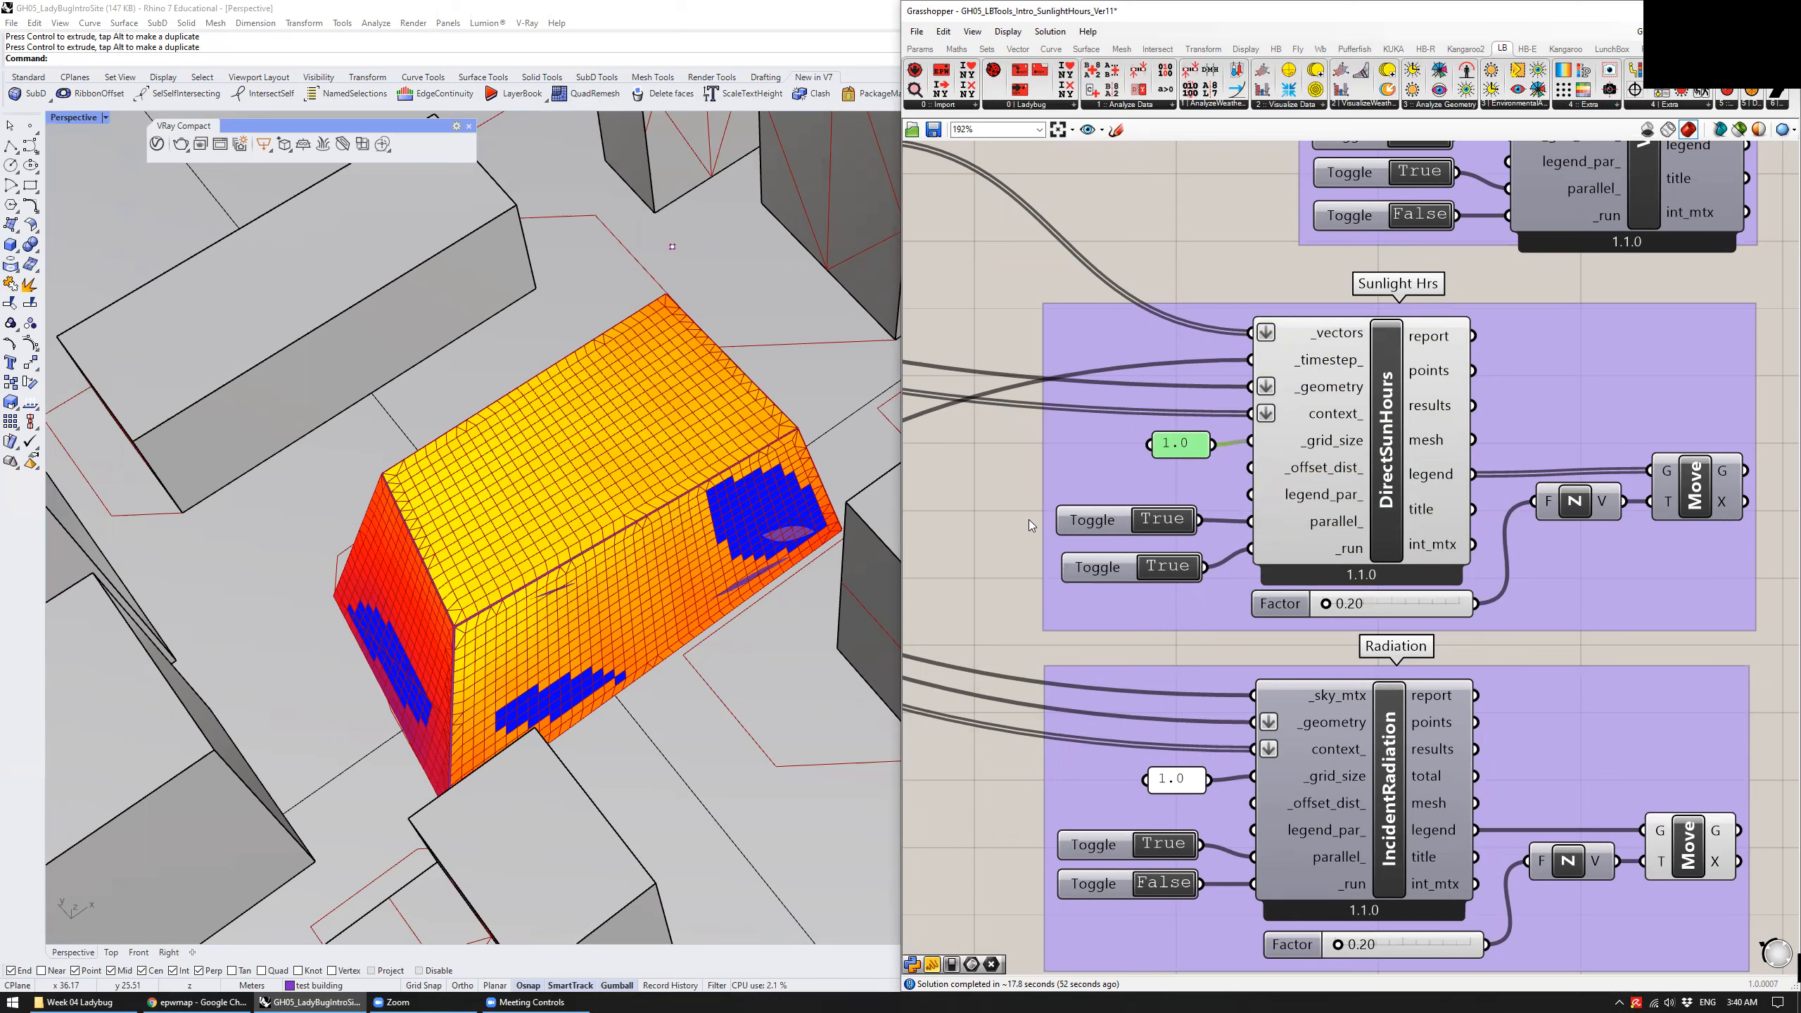
scroll(982, 544, down, 2)
scroll(847, 505, down, 5)
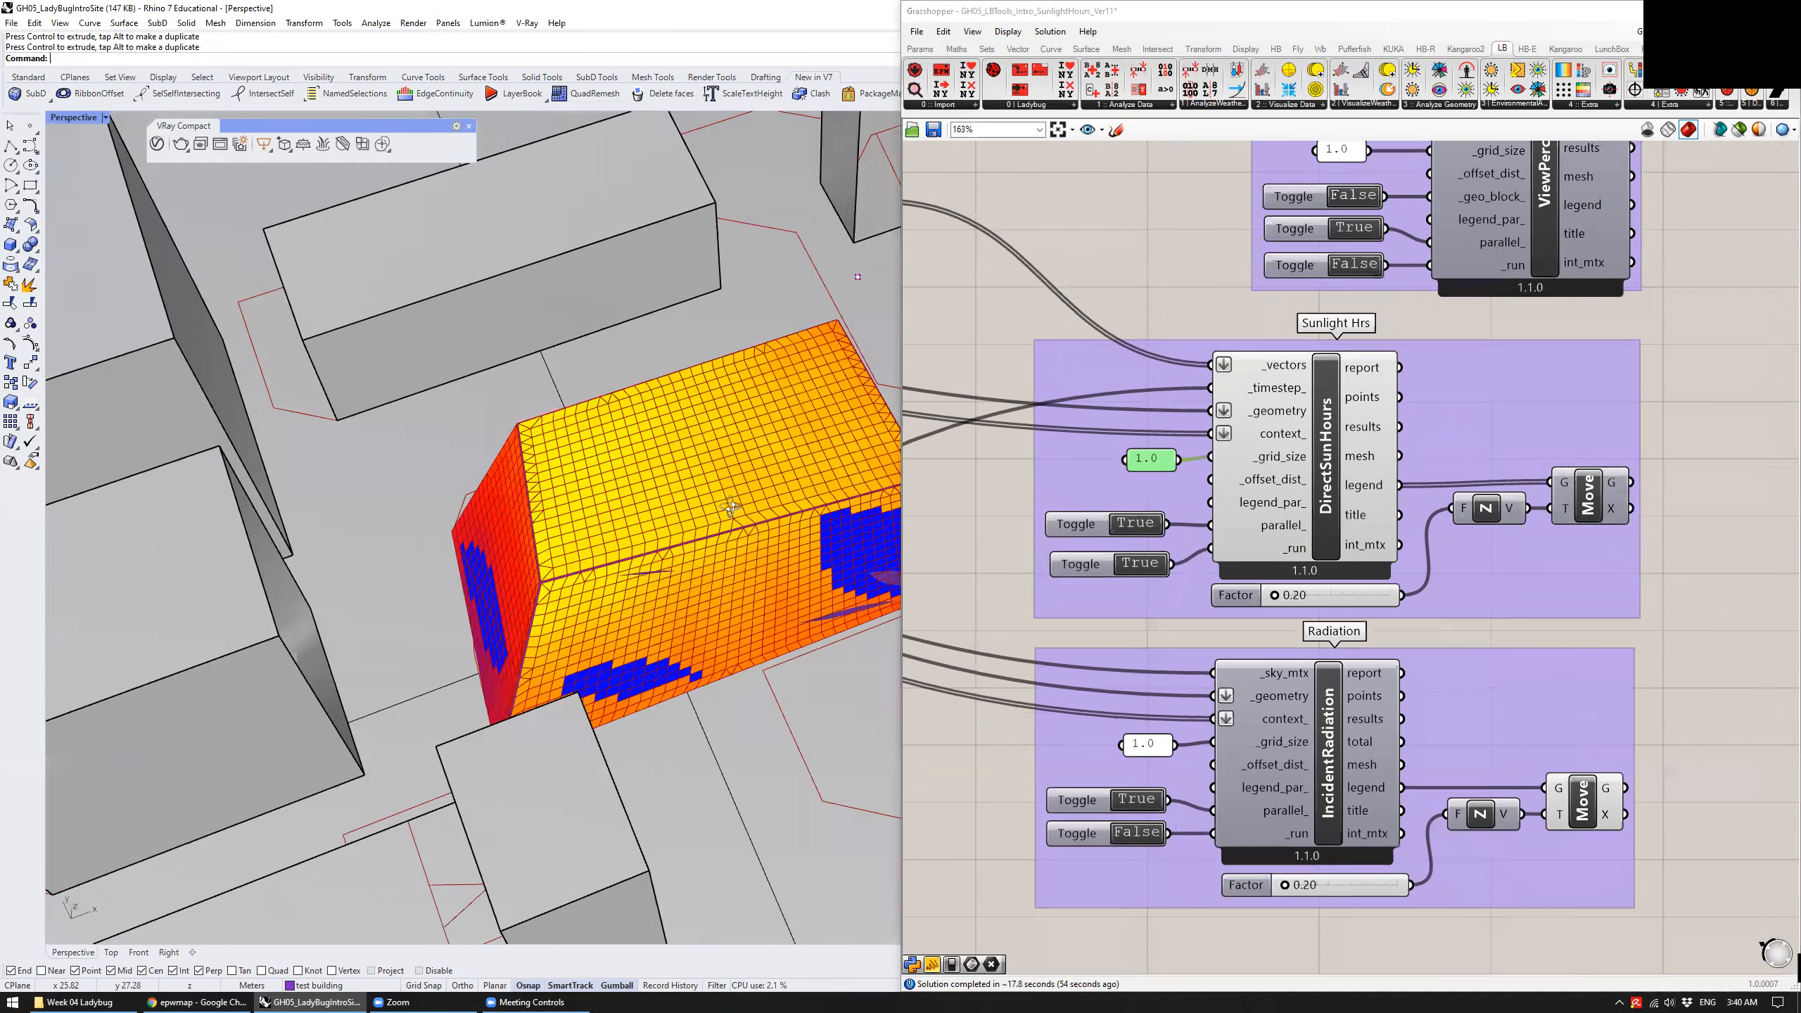
shift+right_drag(853, 552, 711, 581)
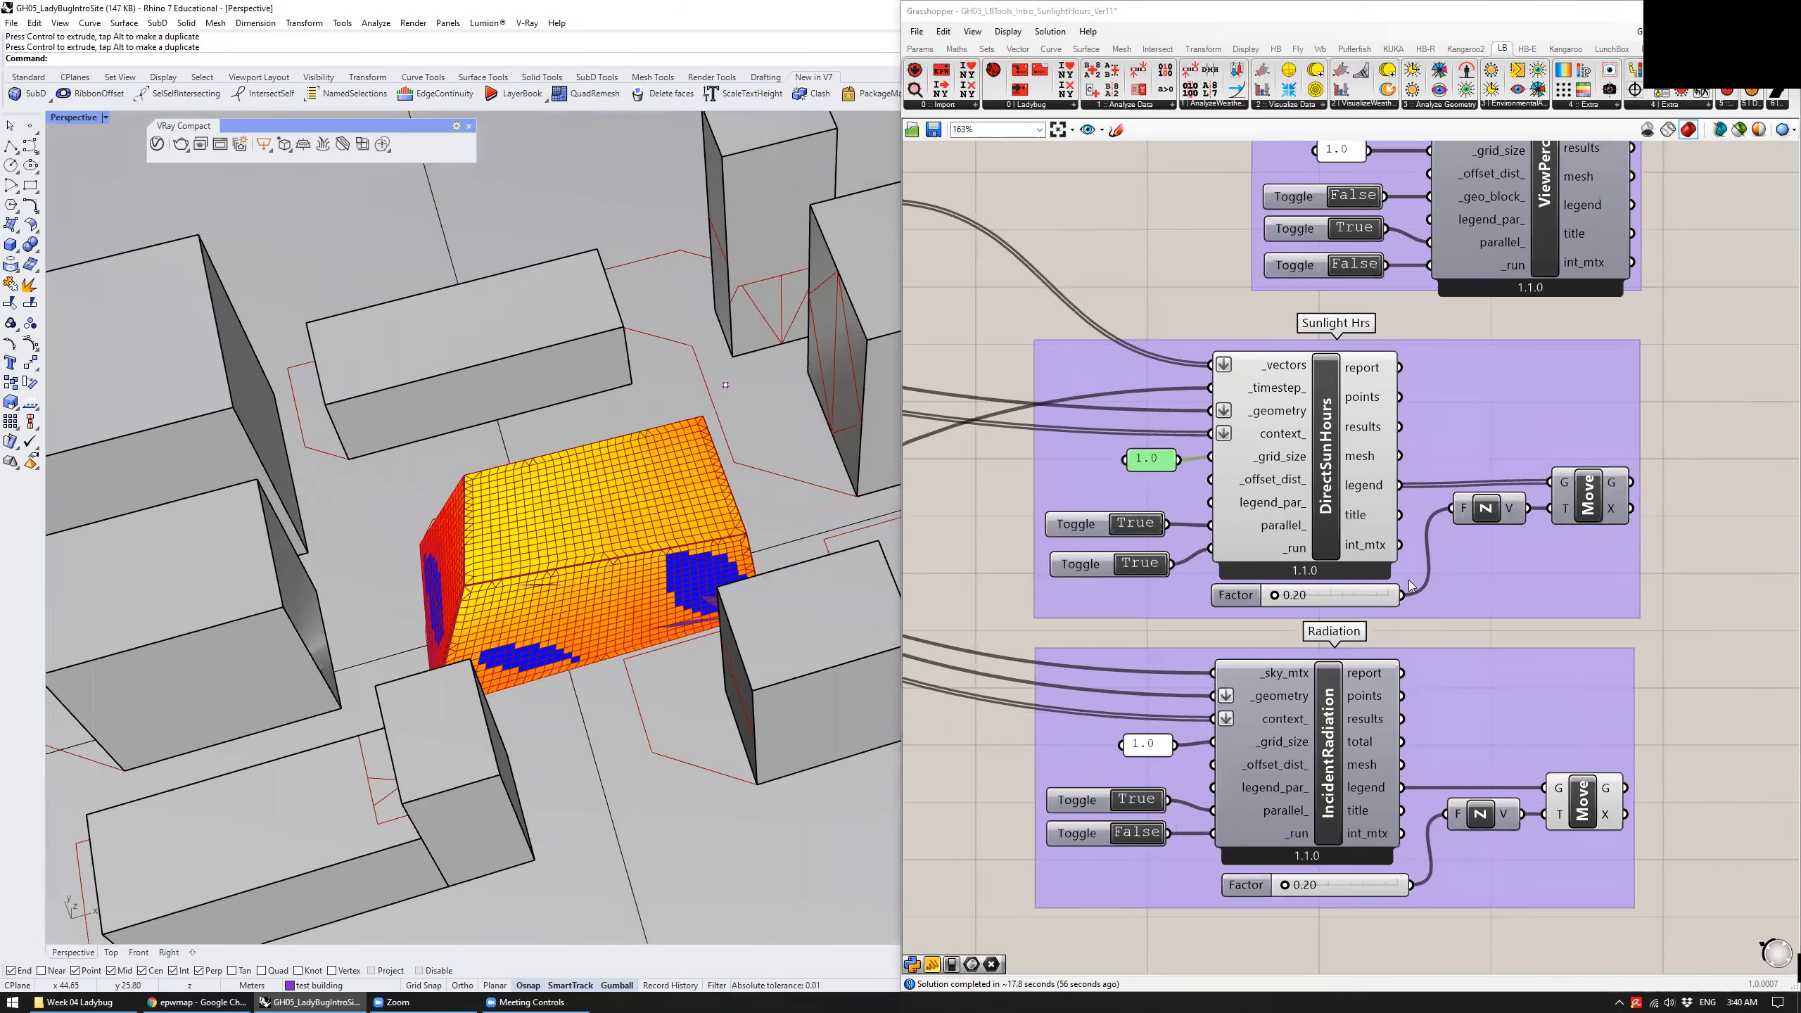
Examine the DirectSunHours legend output and the Factor, Unit Z and Move components that shift the legend
click(1488, 511)
click(1589, 505)
click(1369, 599)
click(1706, 563)
right_drag(1612, 540, 1503, 532)
scroll(1247, 484, up, 3)
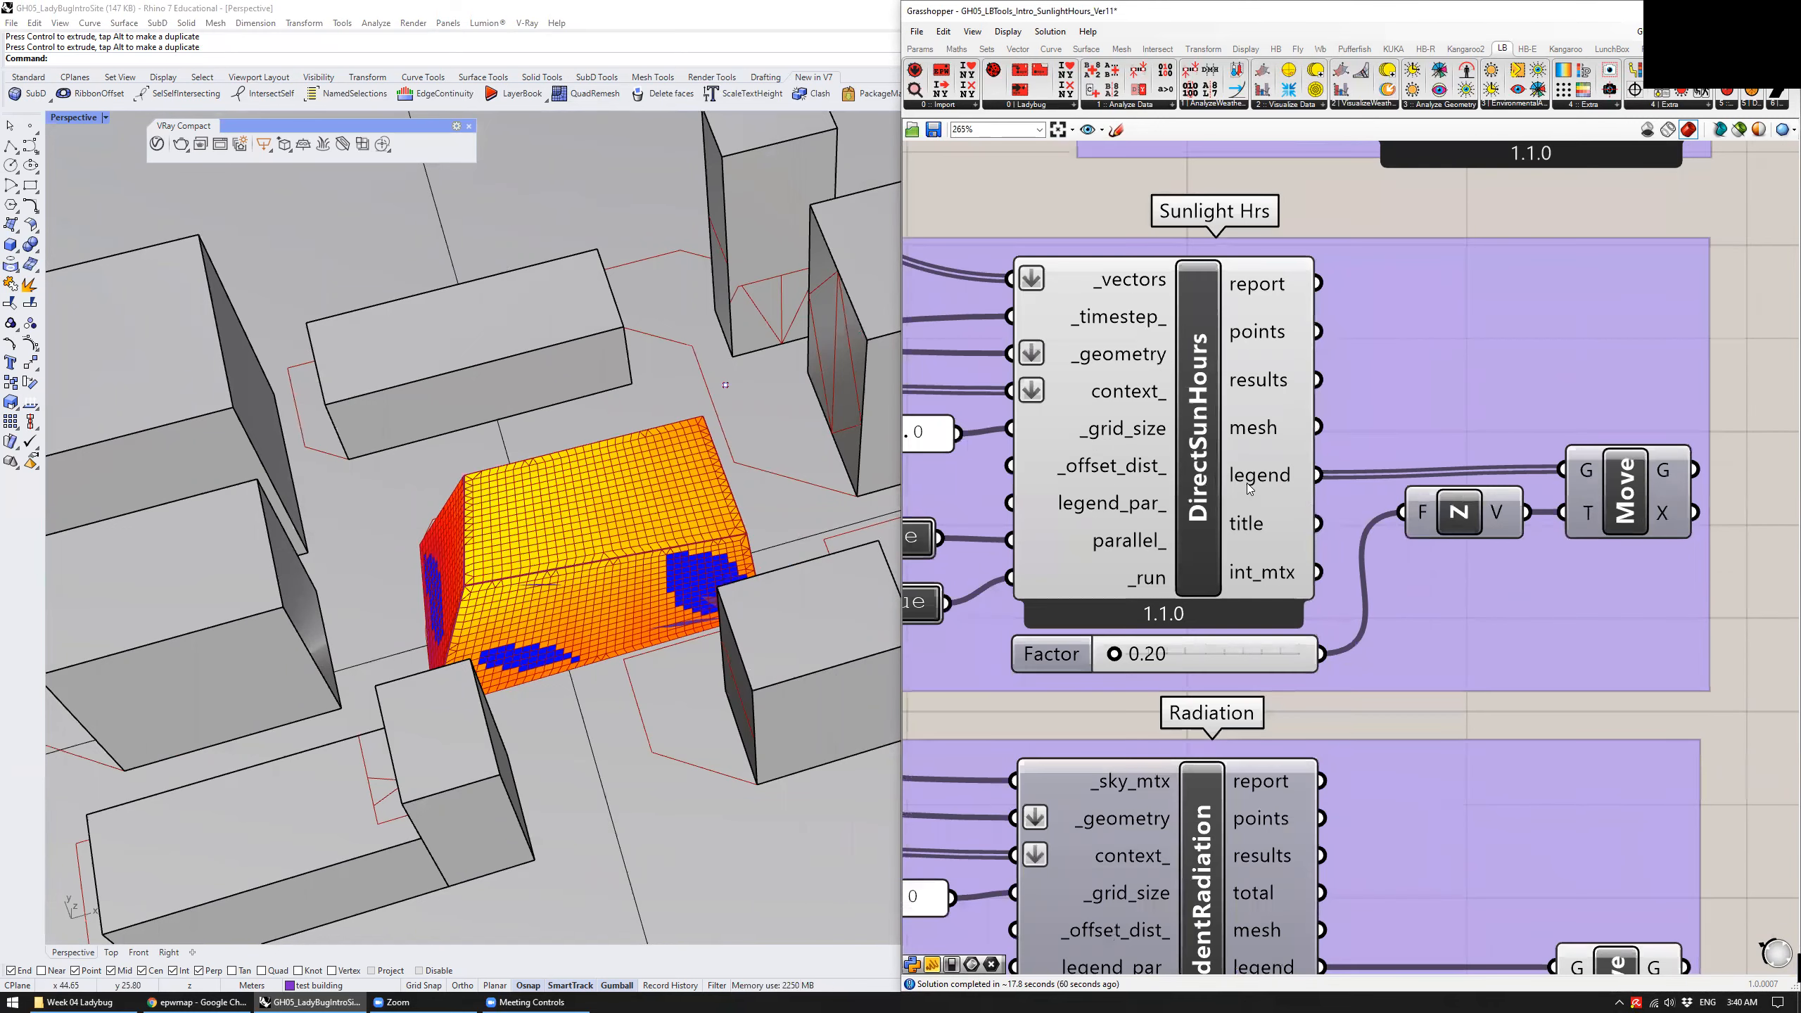
scroll(1246, 483, down, 1)
mouse_move(1261, 445)
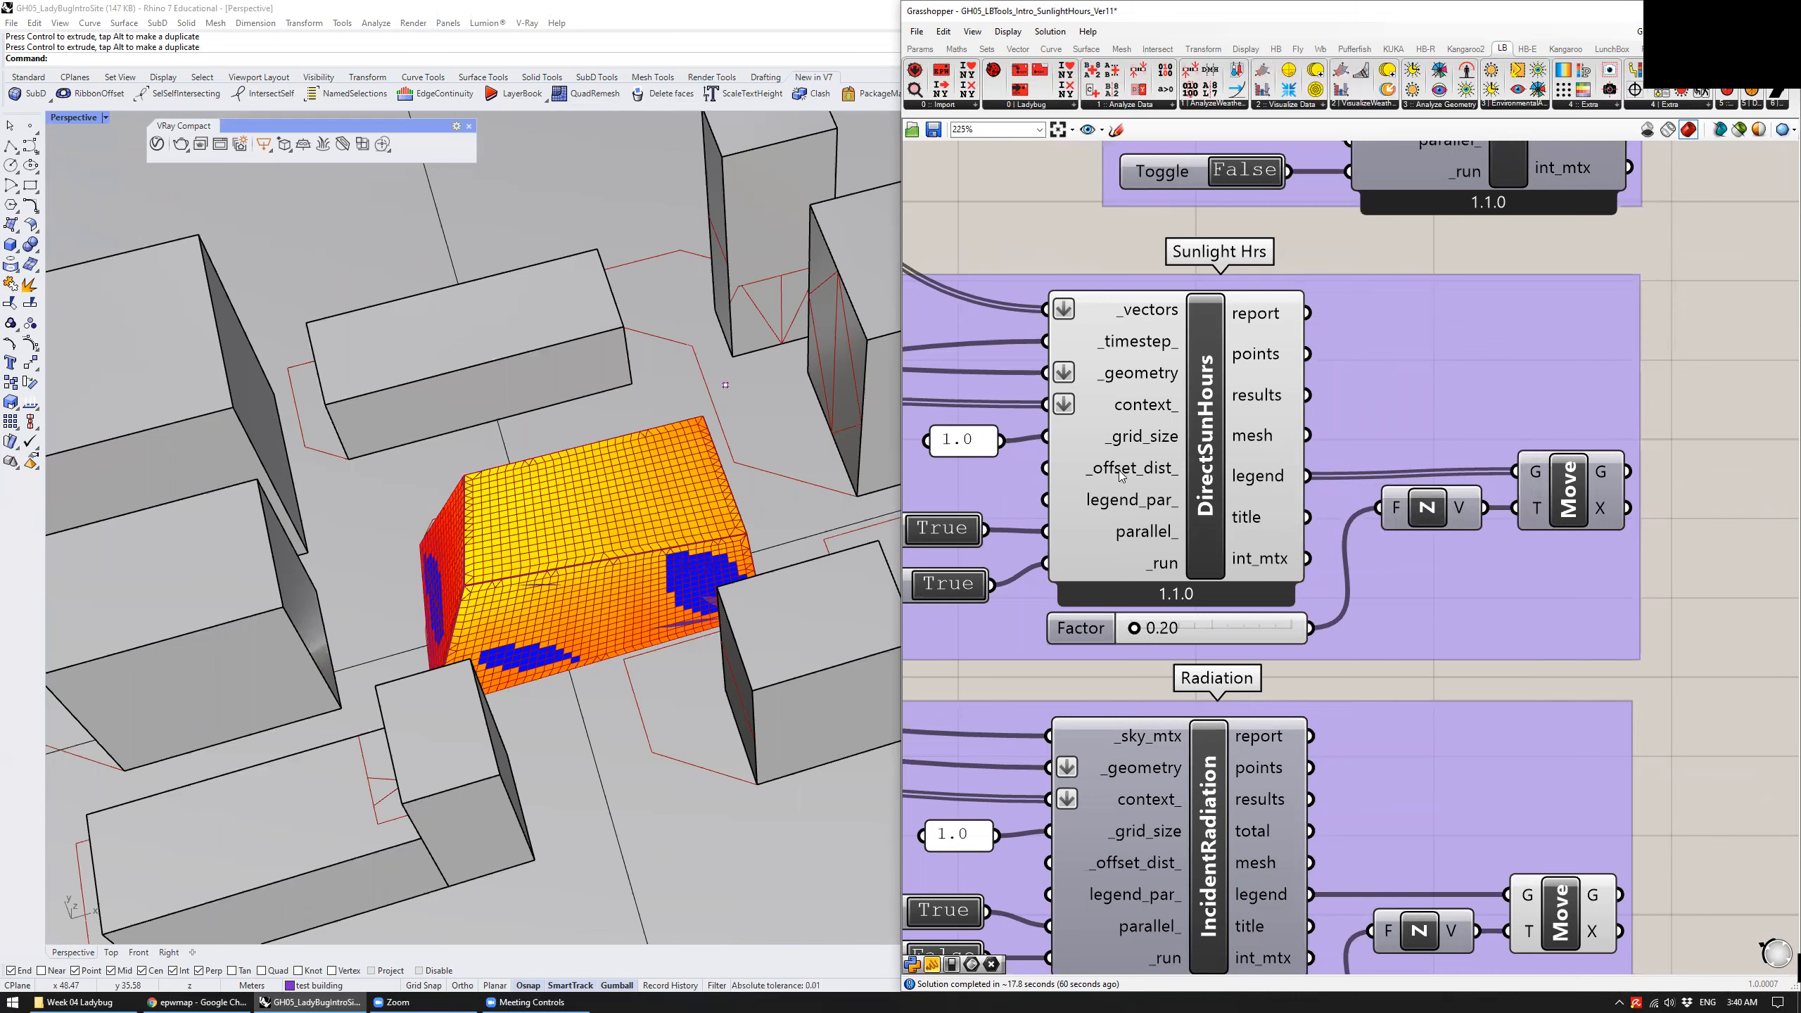
mouse_move(1120, 475)
Inspect the sun-hours legend beside the design building from below and from above the ground surface
right_drag(652, 604, 899, 565)
shift+right_drag(709, 561, 563, 560)
scroll(607, 676, down, 8)
right_drag(607, 676, 599, 610)
scroll(631, 674, up, 10)
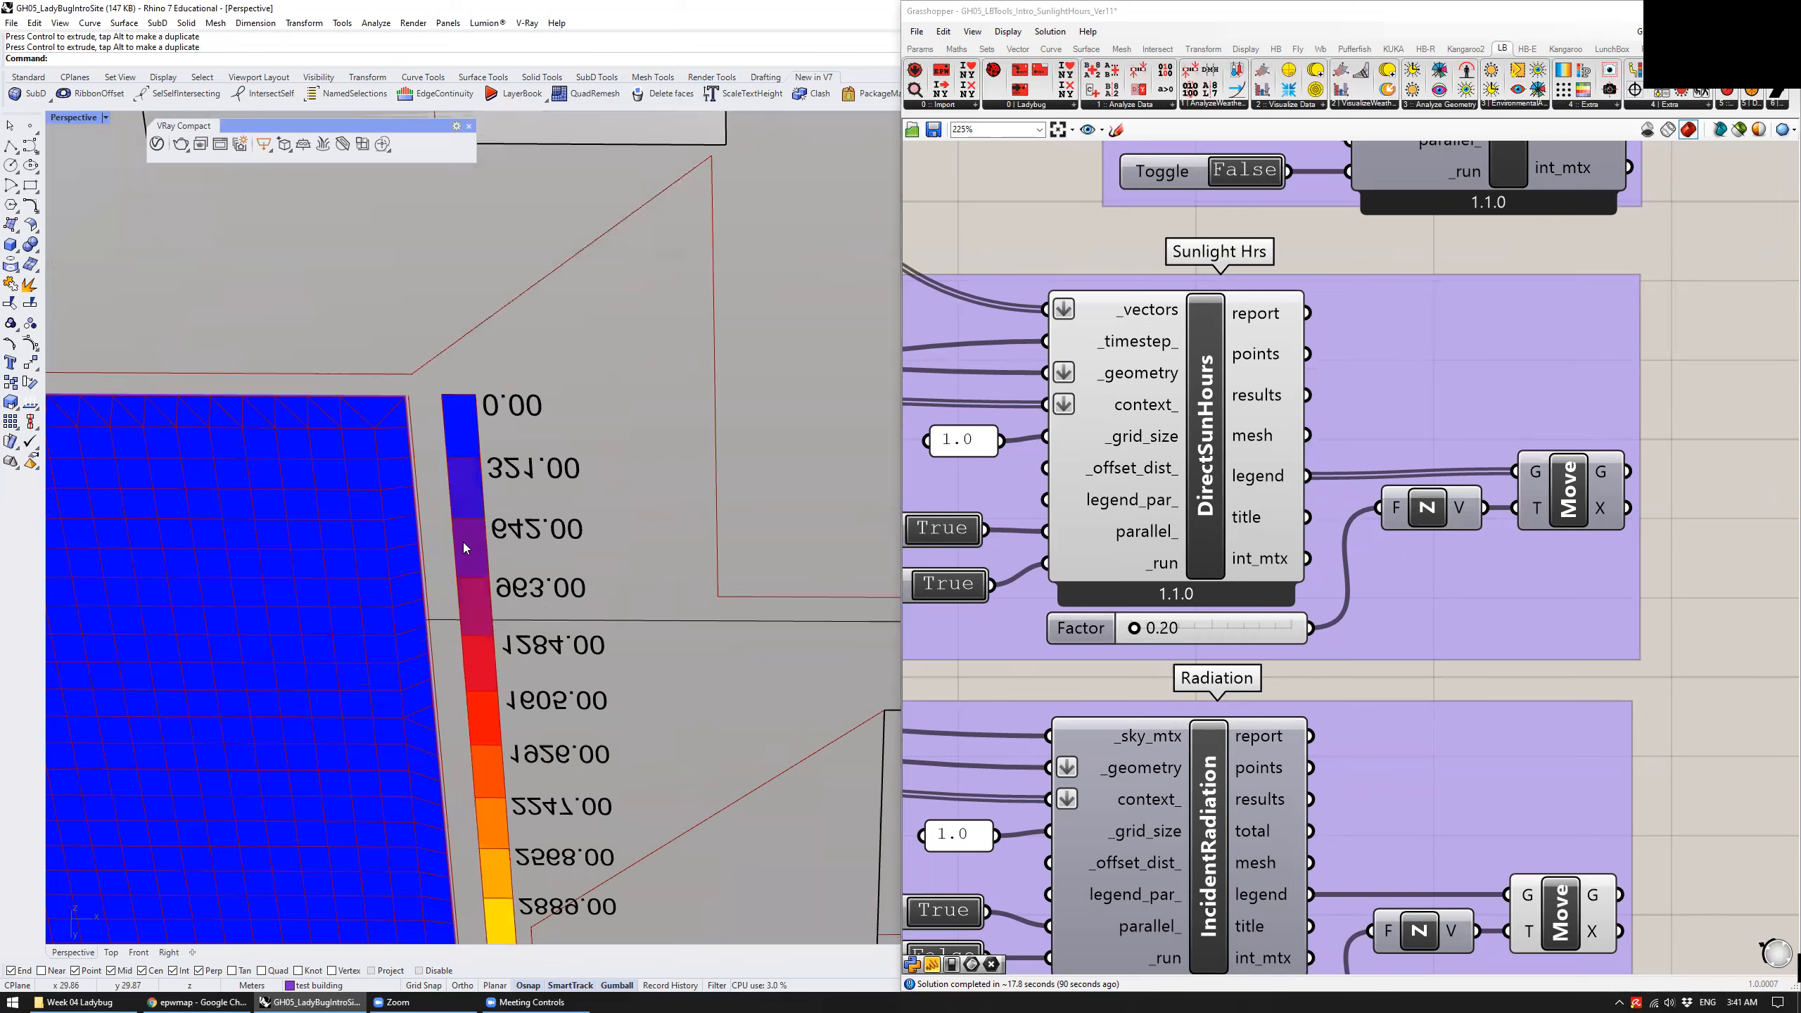
scroll(468, 548, down, 2)
right_drag(541, 724, 664, 369)
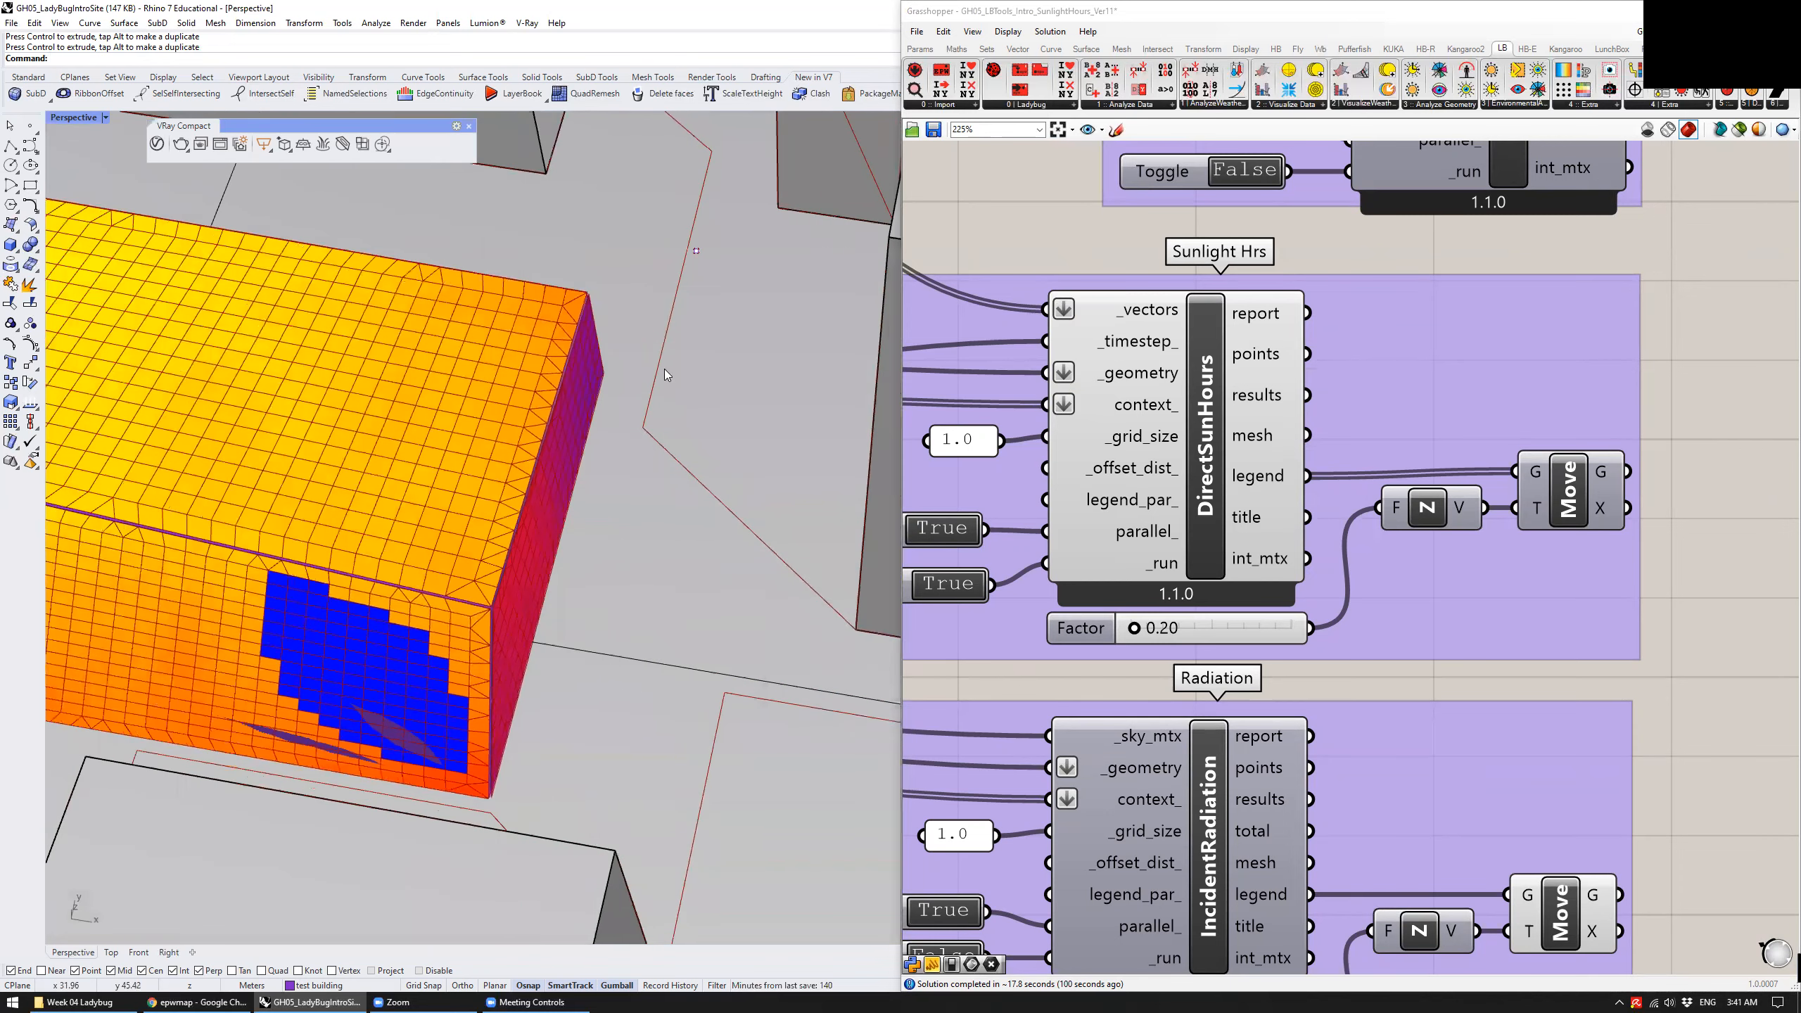
Set the Factor that lifts the sun-hours legend along Z to 1.43
click(1571, 500)
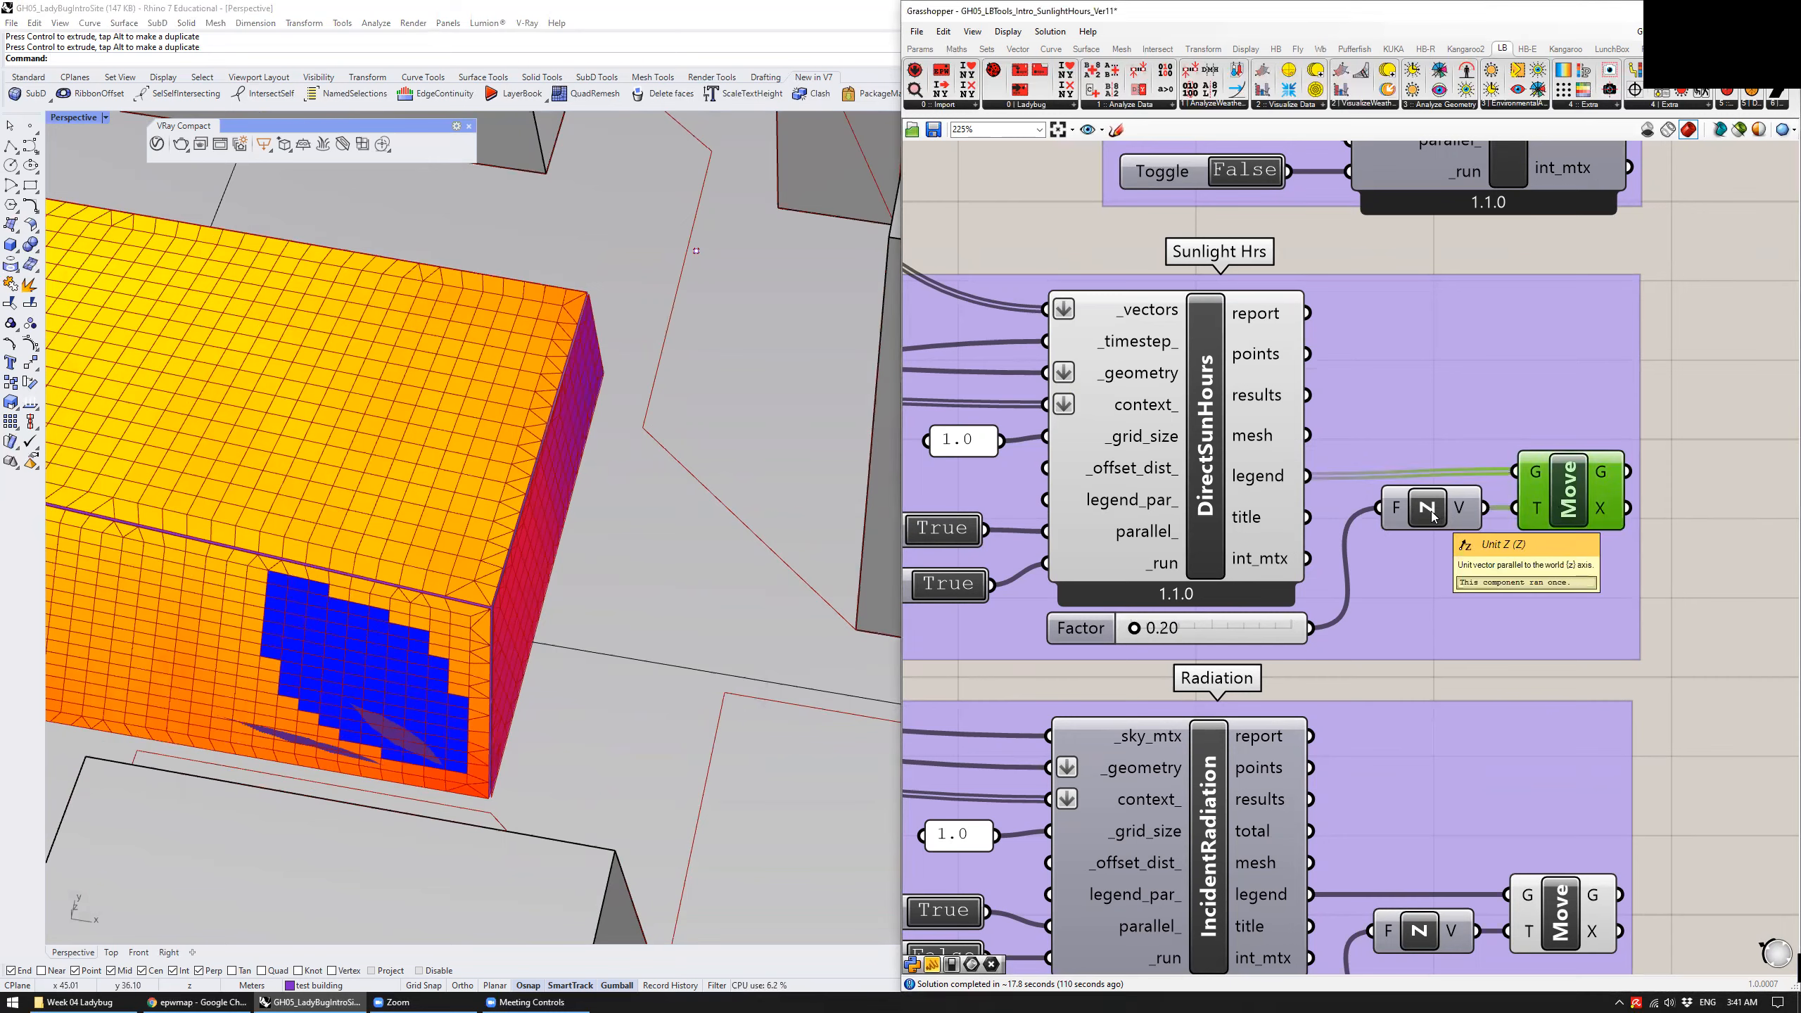
drag(1133, 629, 1153, 629)
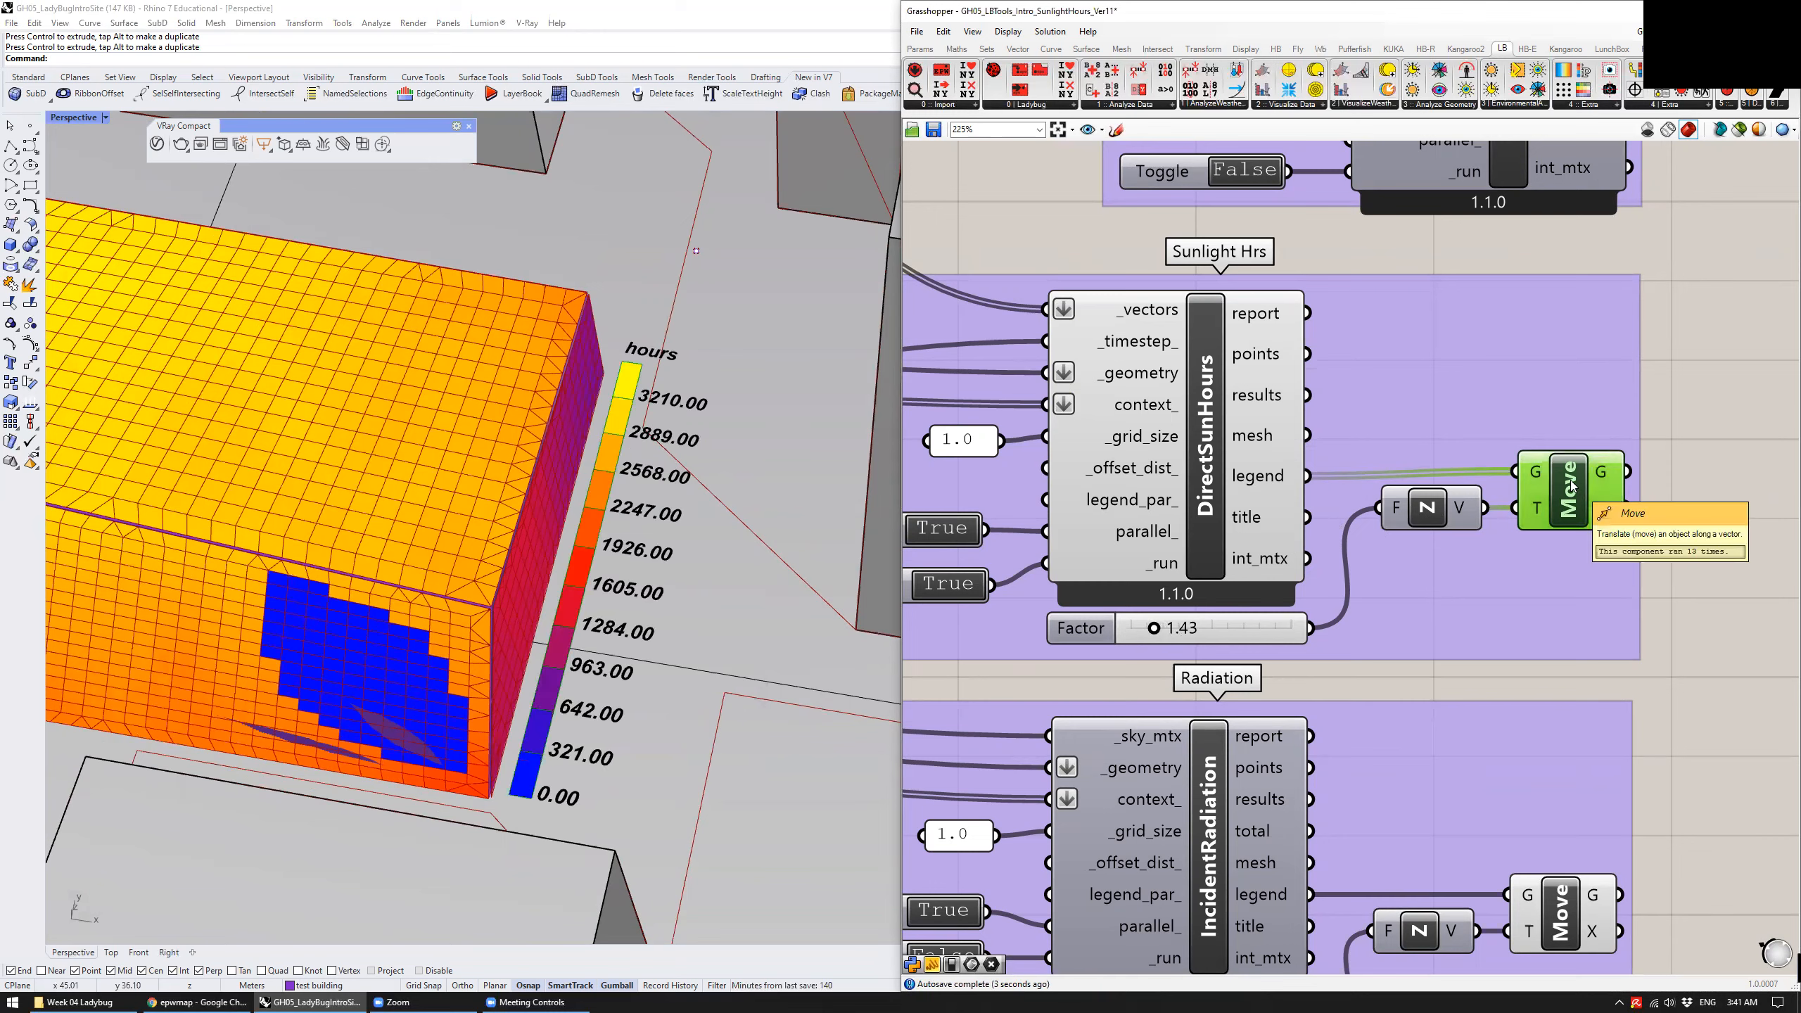
click(1332, 570)
mouse_move(711, 594)
right_down()
mouse_move(658, 542)
mouse_move(692, 565)
right_up()
Set the sunlight legend's Z Factor to 0.73 and inspect the legend against the building mesh from several distances
mouse_move(1169, 639)
mouse_down()
mouse_move(1103, 637)
mouse_move(1148, 634)
mouse_up()
right_drag(724, 491, 775, 506)
scroll(625, 508, down, 8)
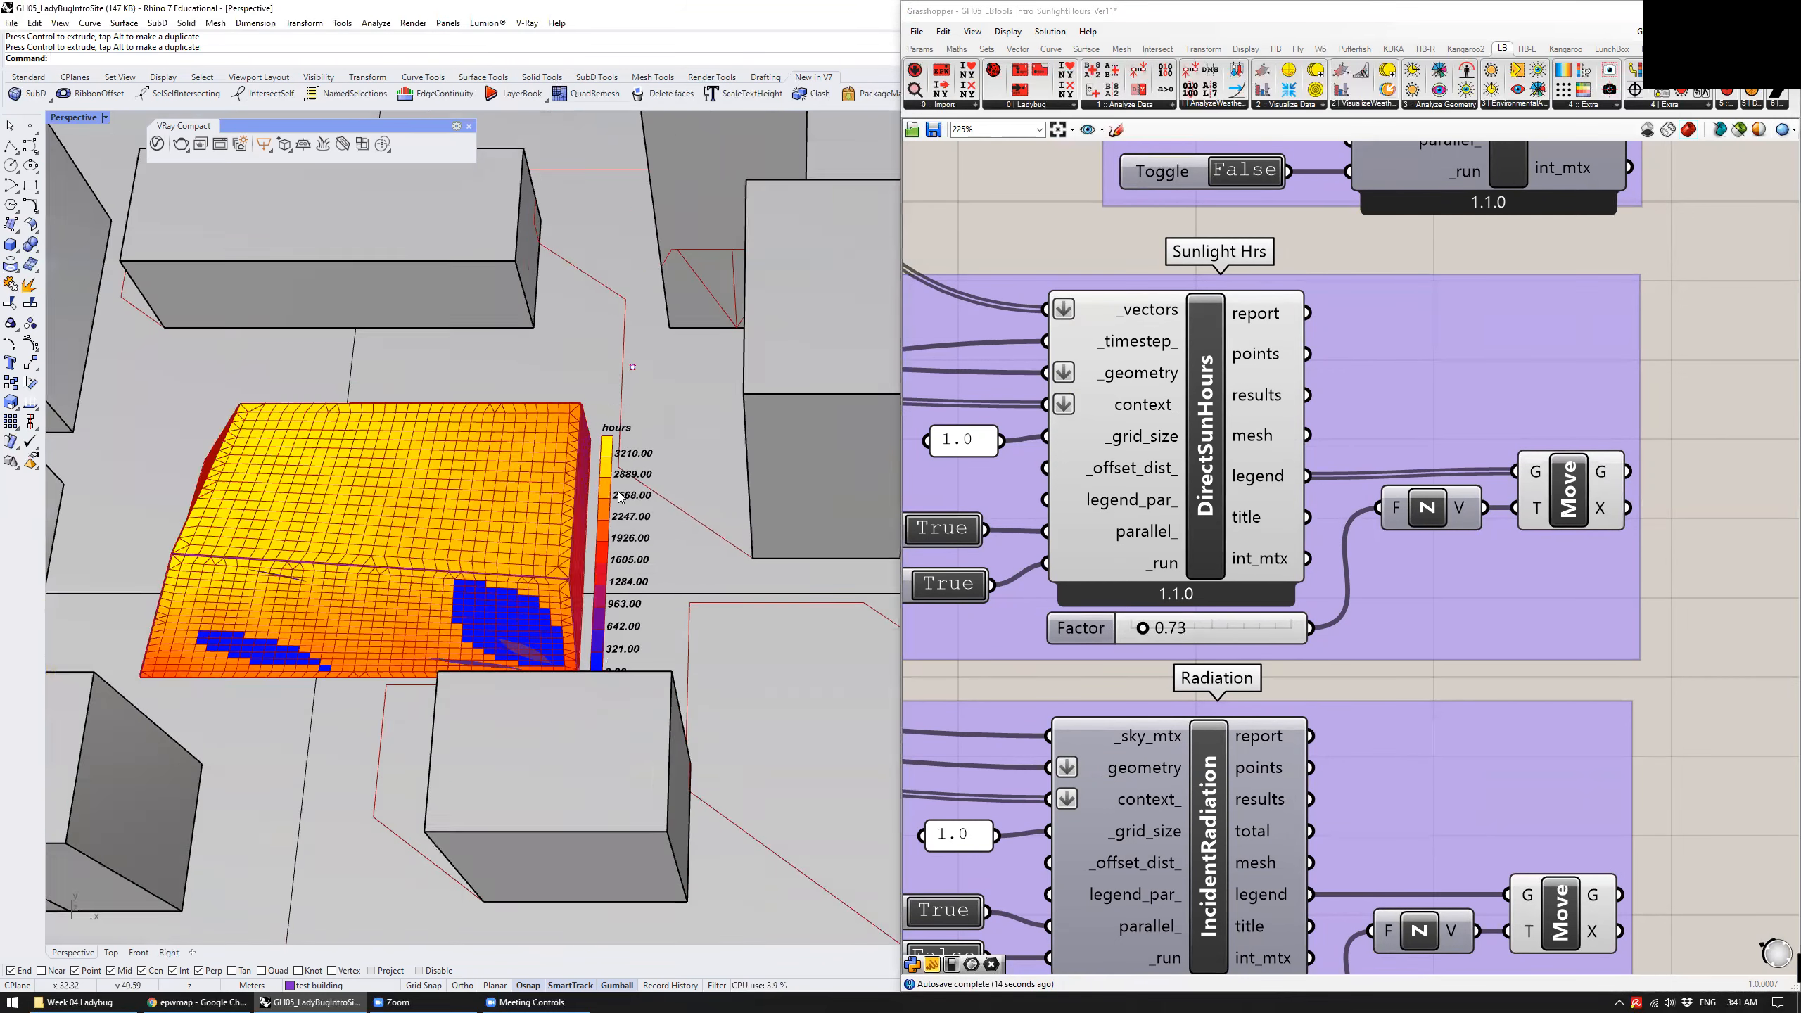
scroll(622, 525, down, 8)
scroll(616, 521, up, 8)
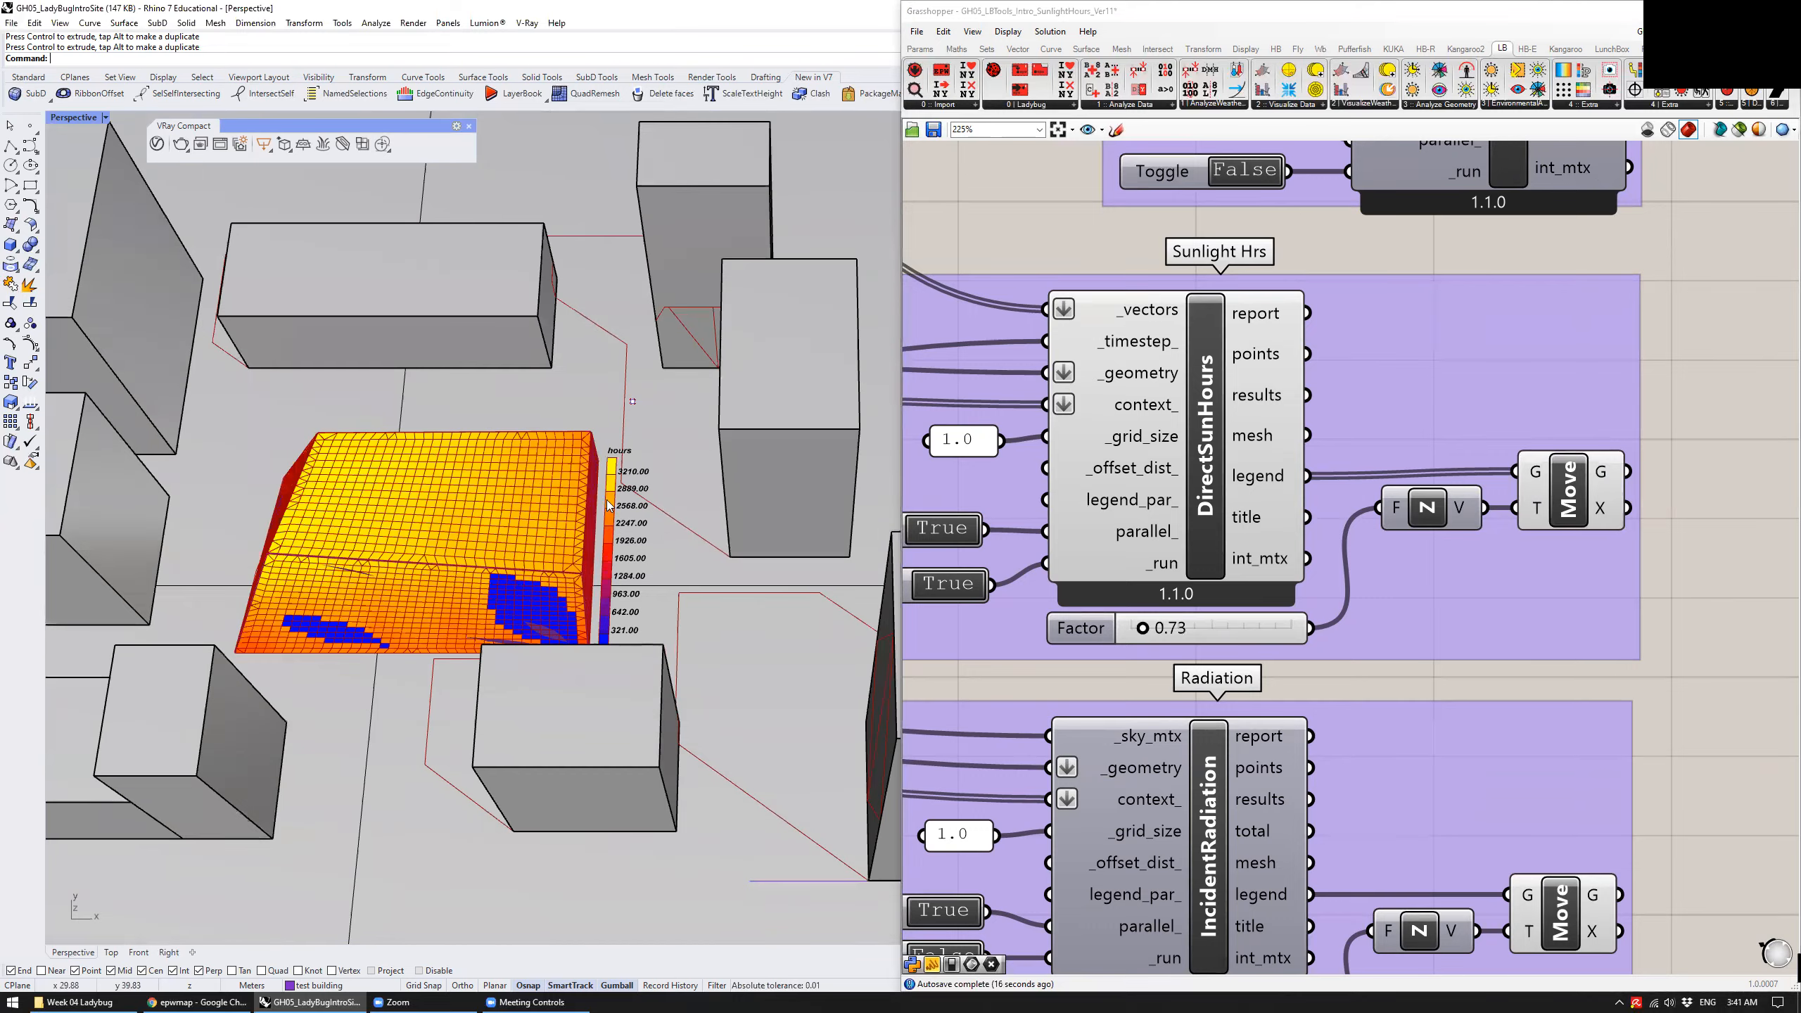
scroll(616, 524, down, 8)
scroll(618, 590, up, 5)
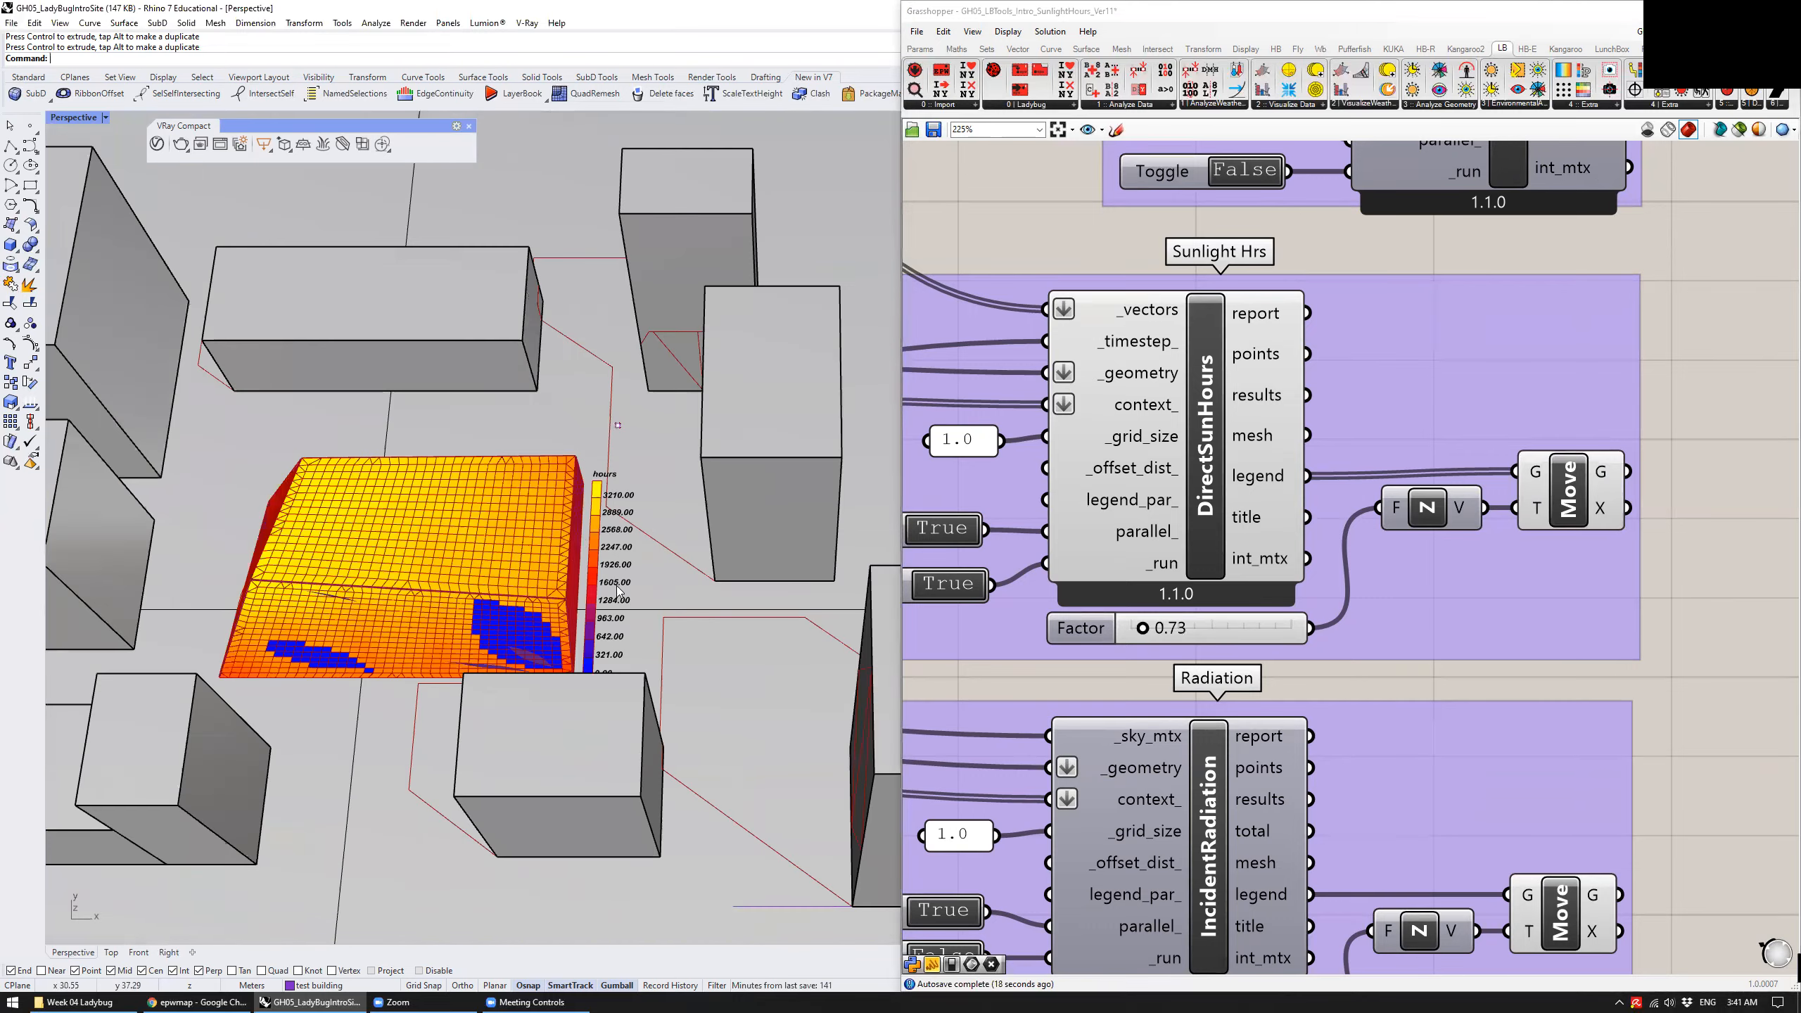
scroll(624, 551, up, 10)
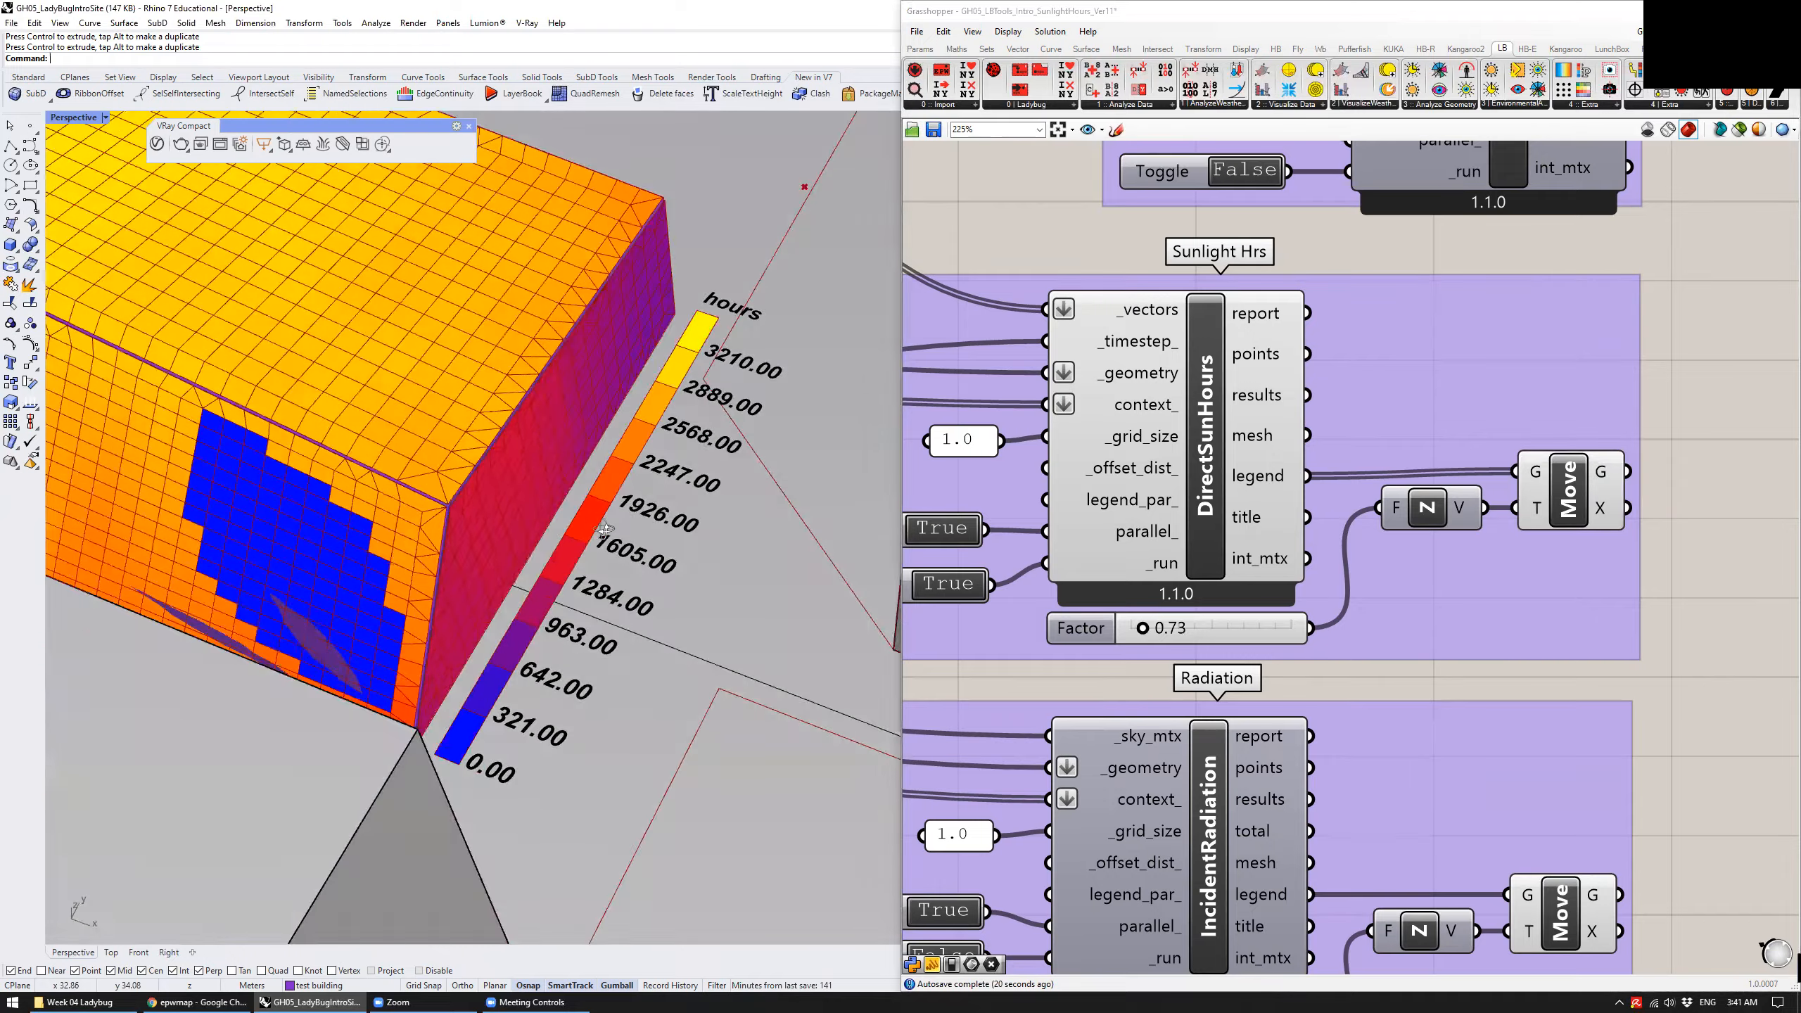
right_drag(601, 528, 619, 643)
scroll(780, 516, down, 8)
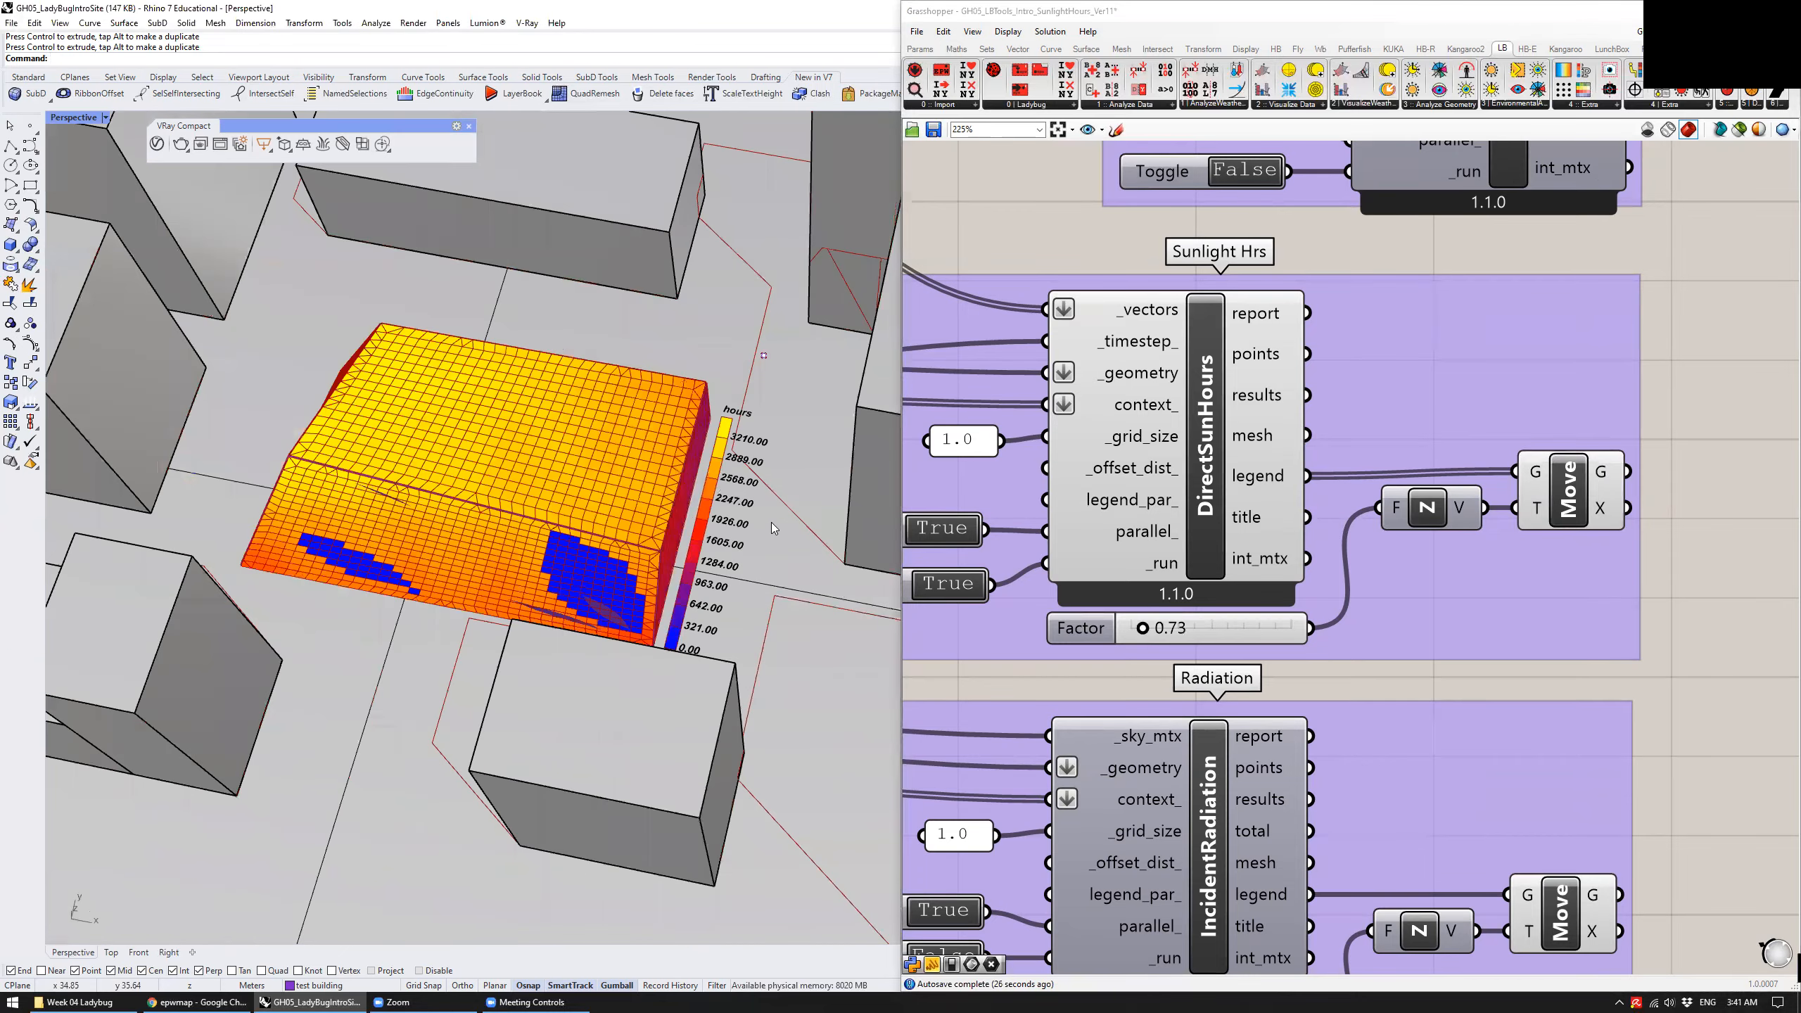
shift+right_drag(771, 522, 690, 527)
scroll(687, 535, up, 5)
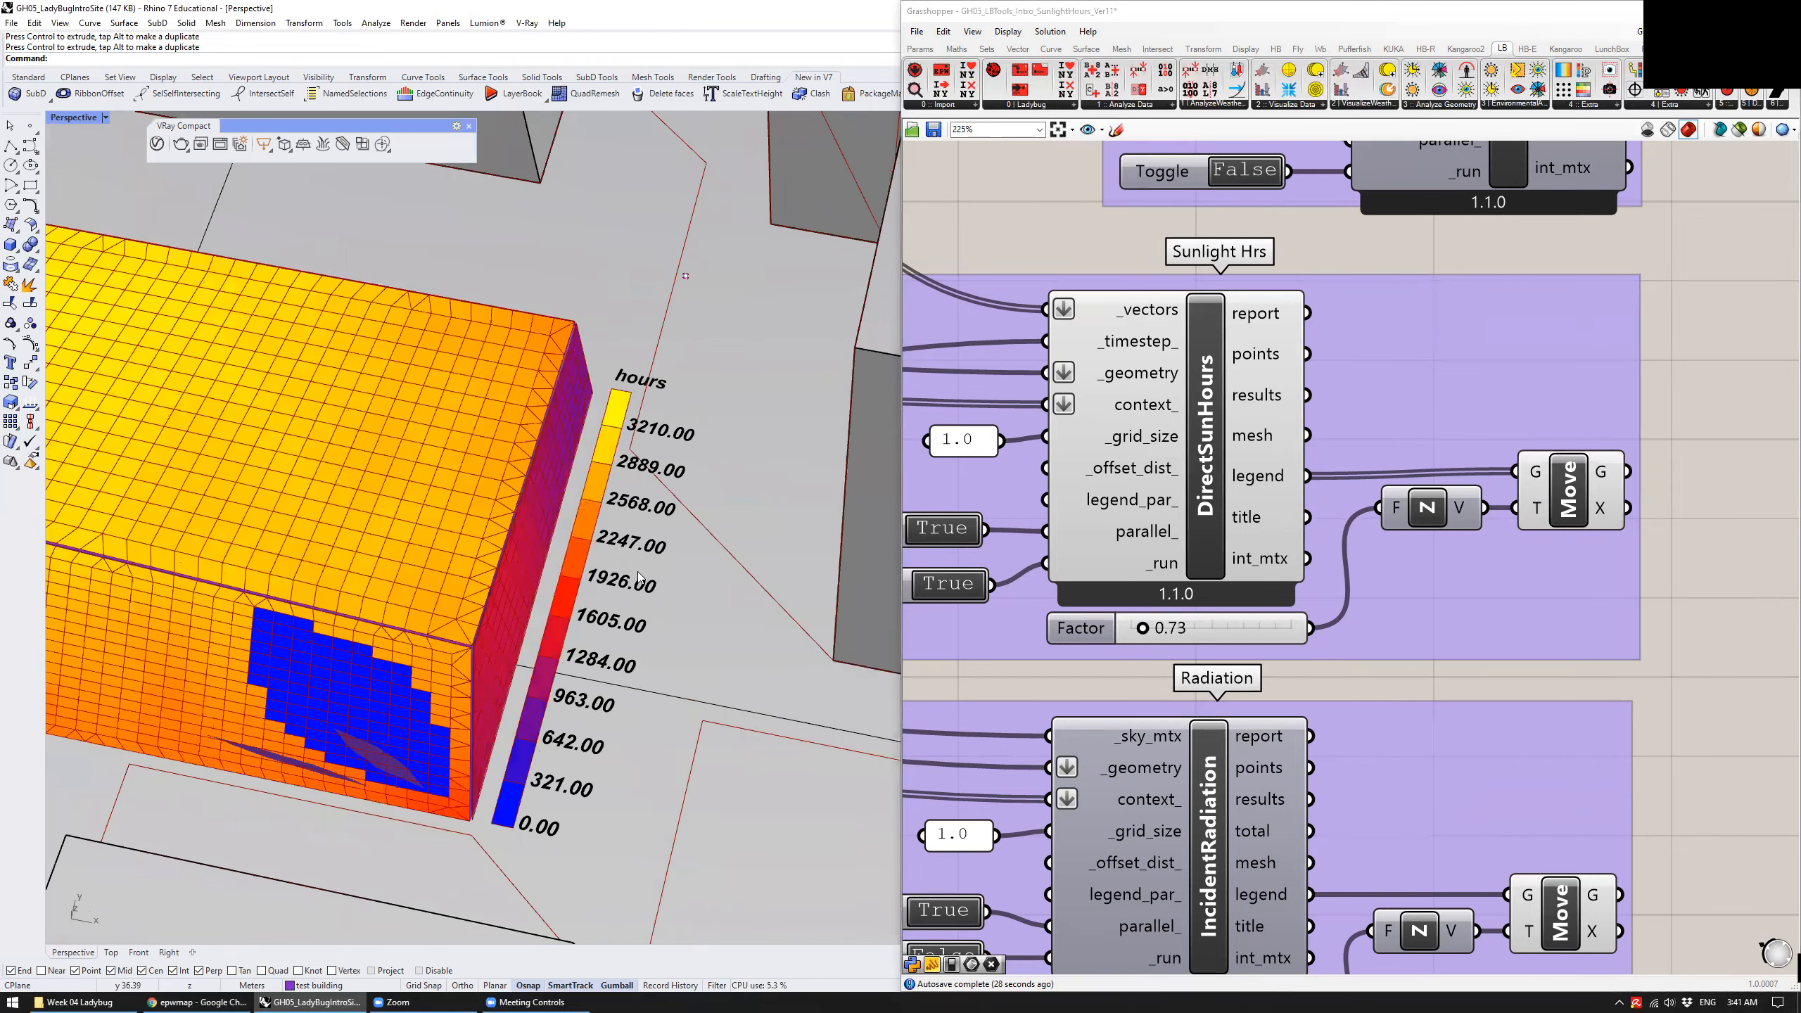
scroll(600, 559, down, 4)
Set the sunlight legend's Z Factor to 0.20 and inspect the shaded areas on the building facade with the legend
drag(1143, 628, 1135, 630)
scroll(586, 595, up, 5)
right_drag(586, 596, 618, 396)
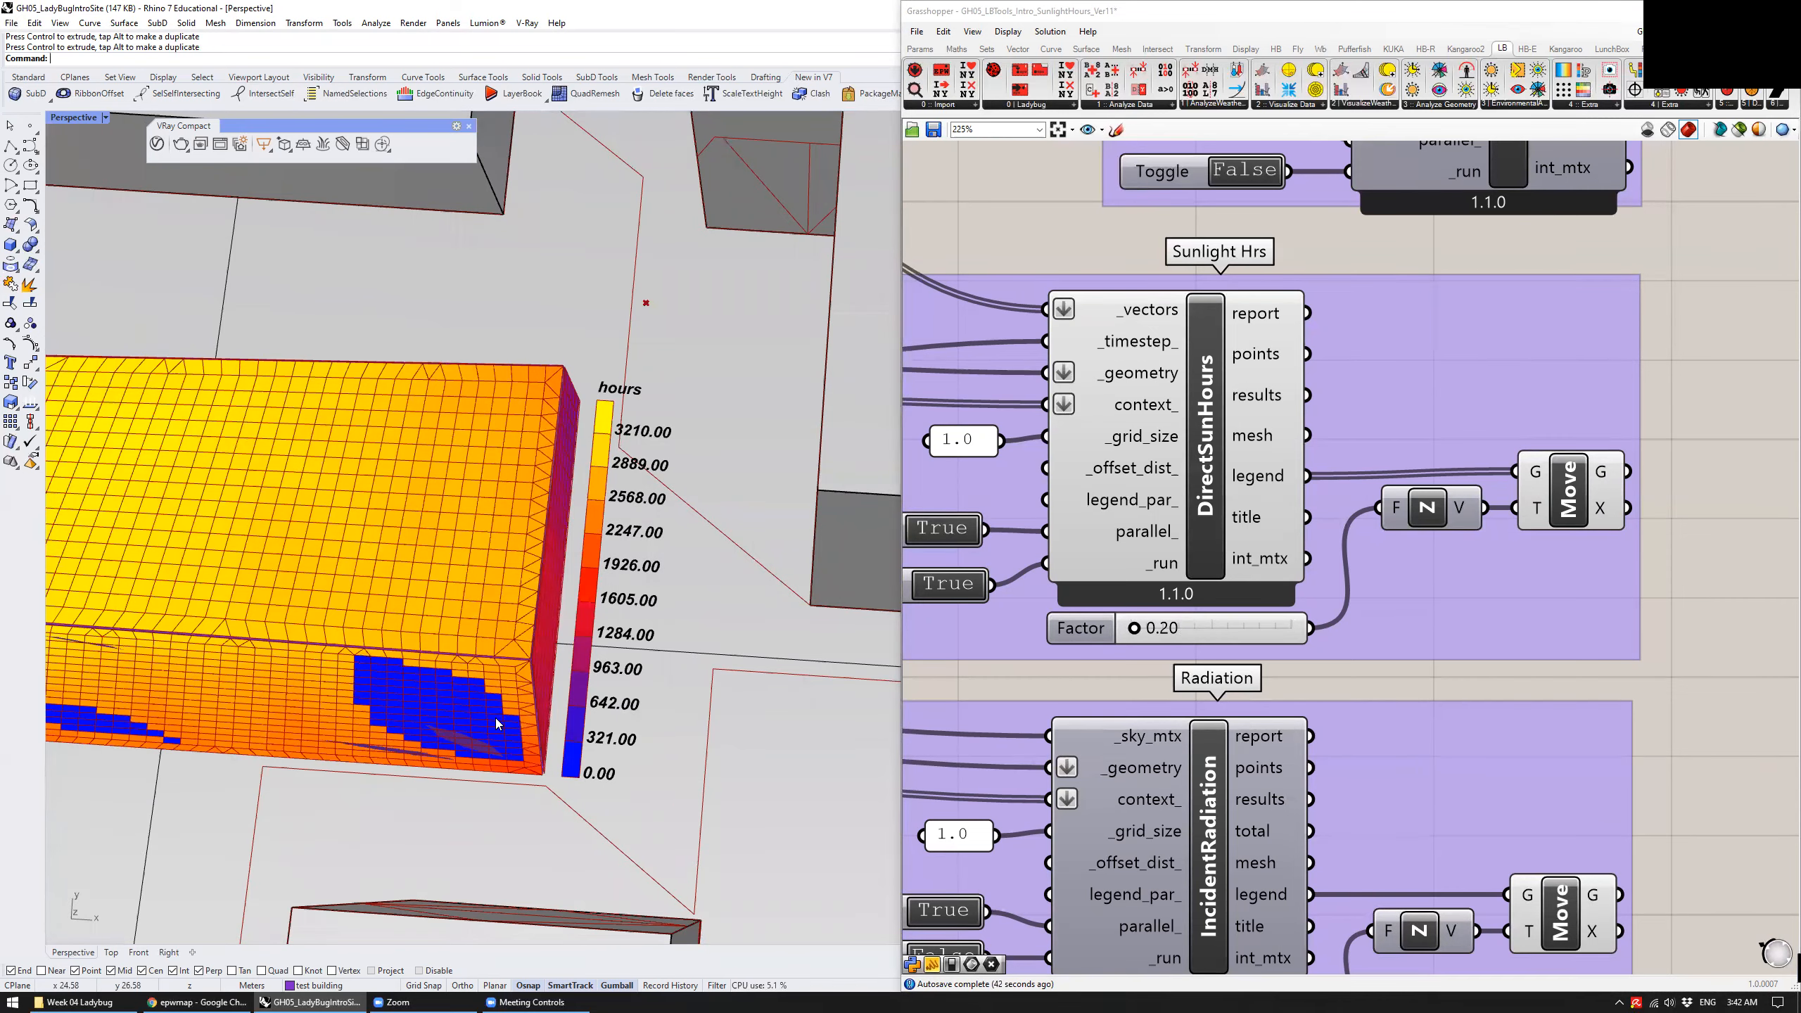
scroll(771, 494, down, 3)
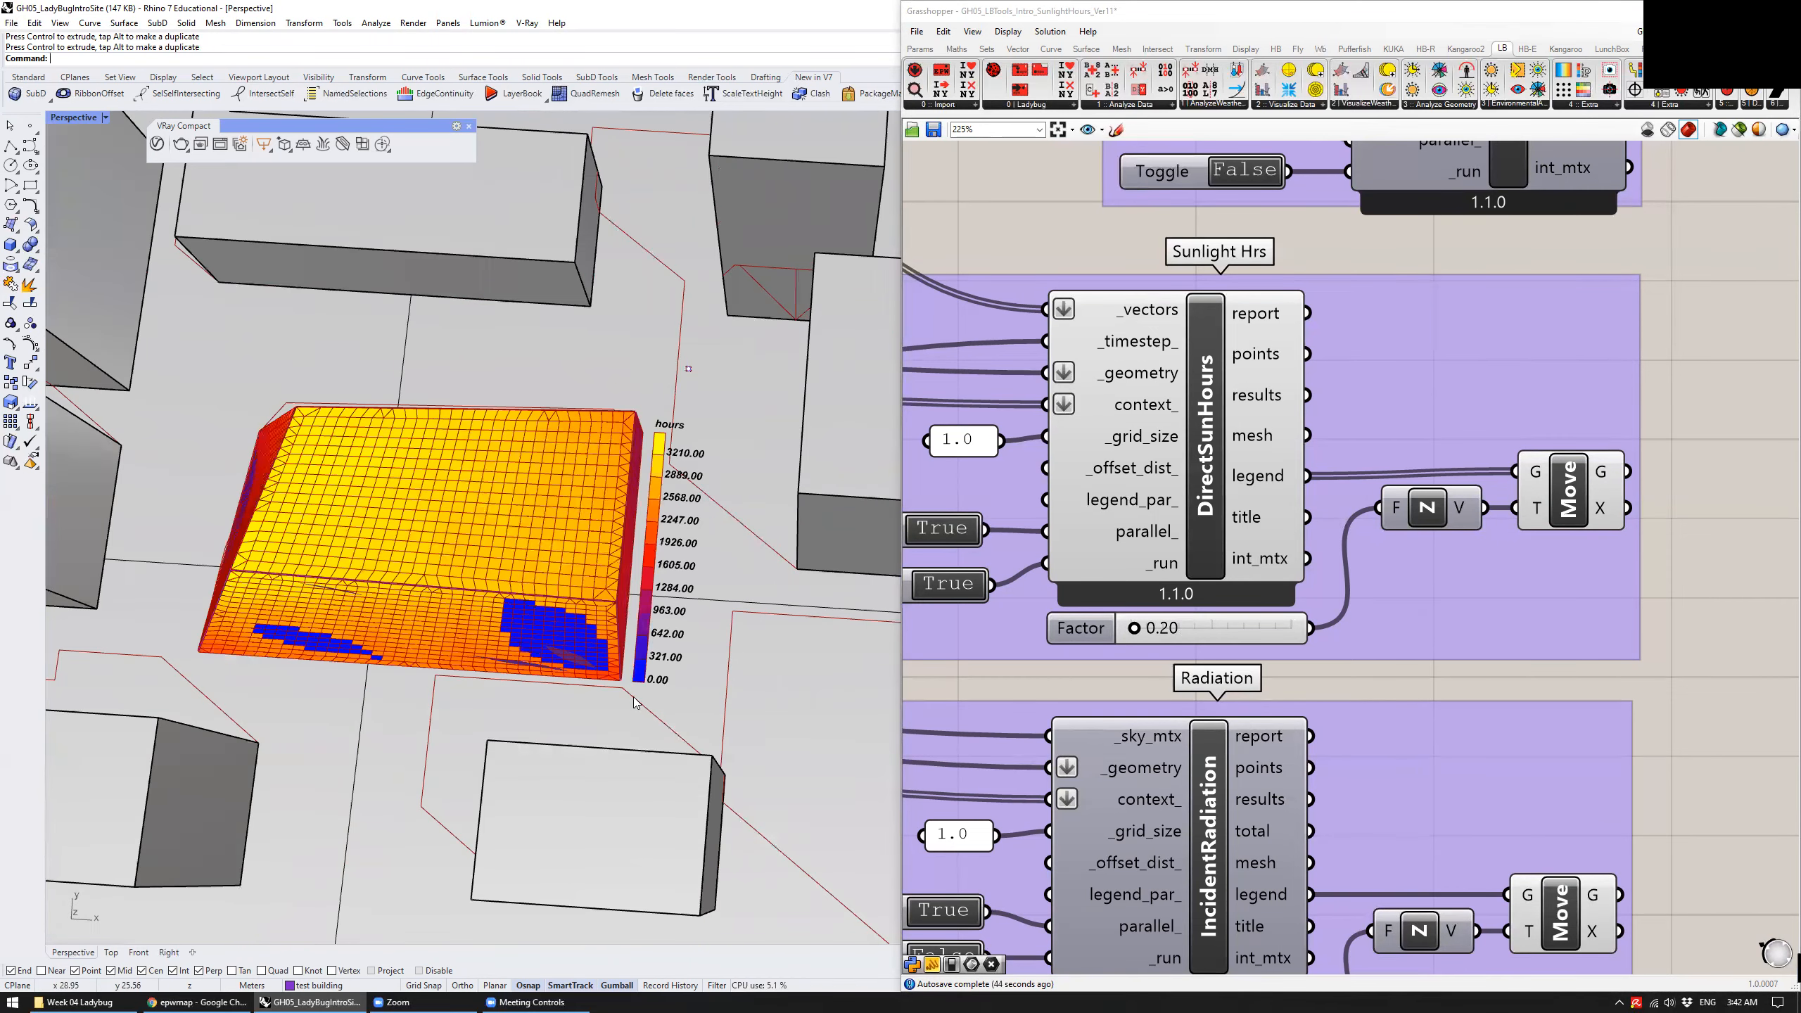
right_drag(607, 725, 342, 621)
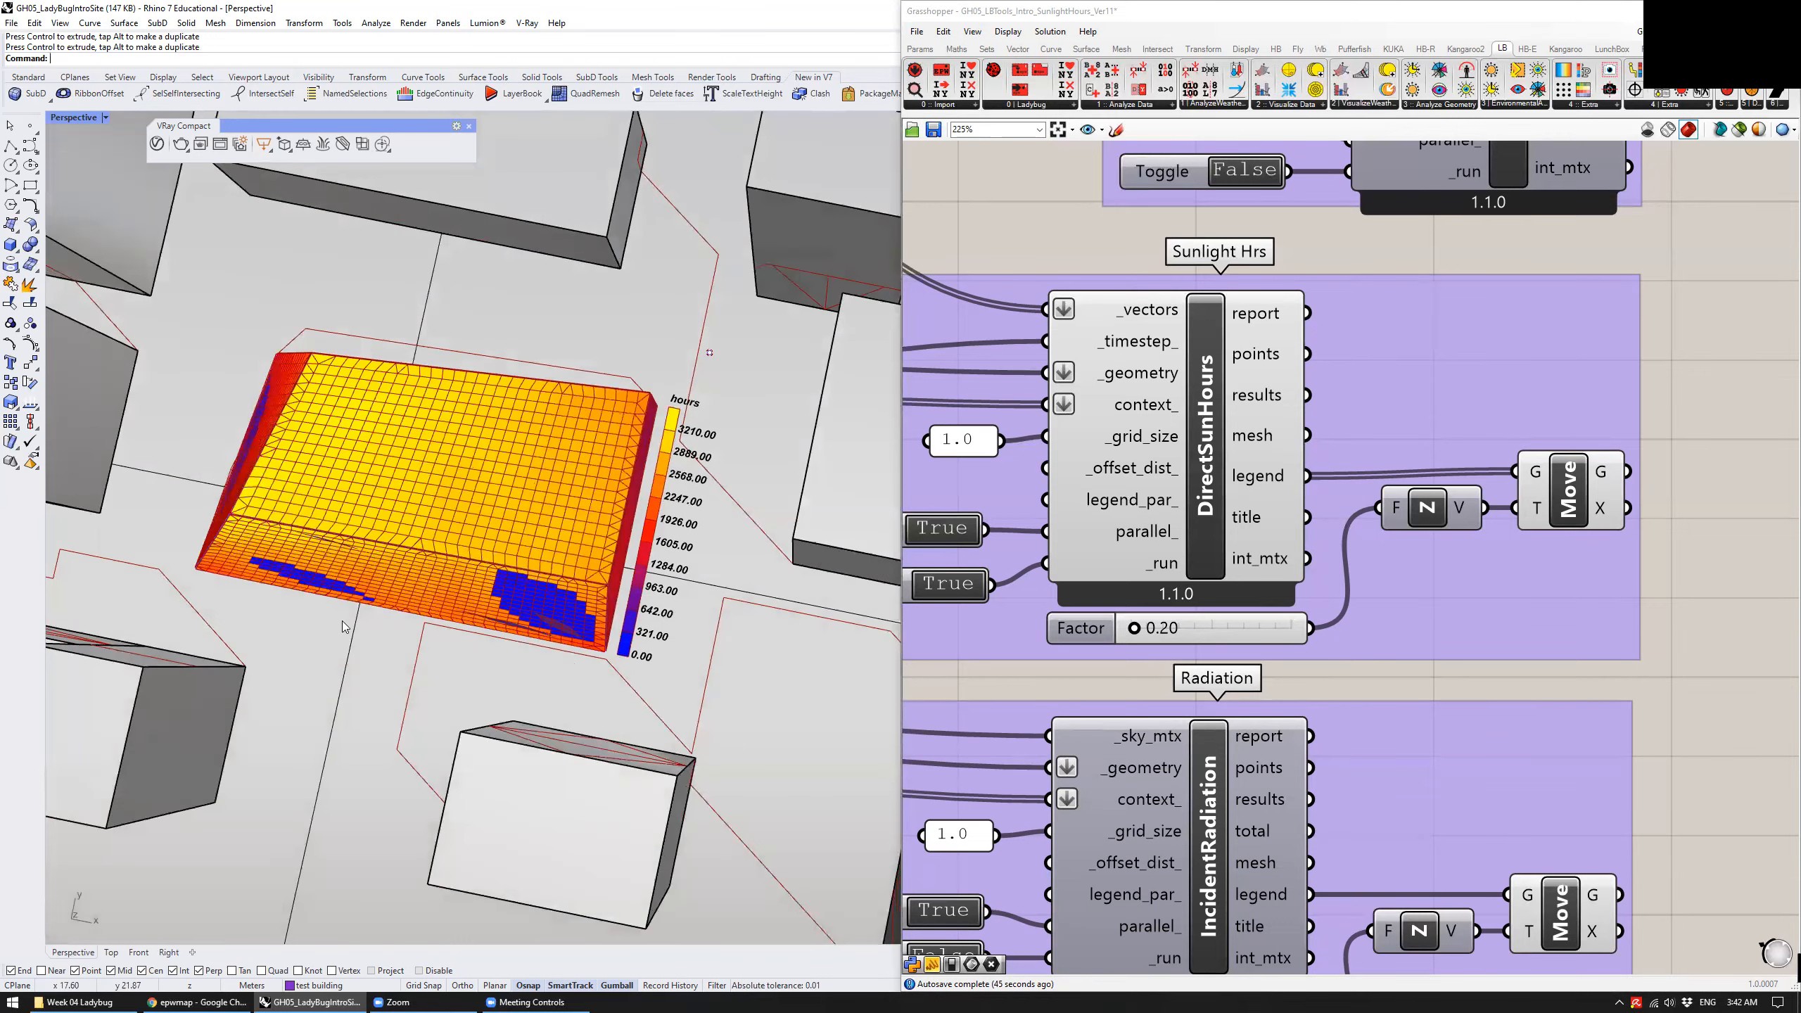
right_drag(559, 613, 567, 538)
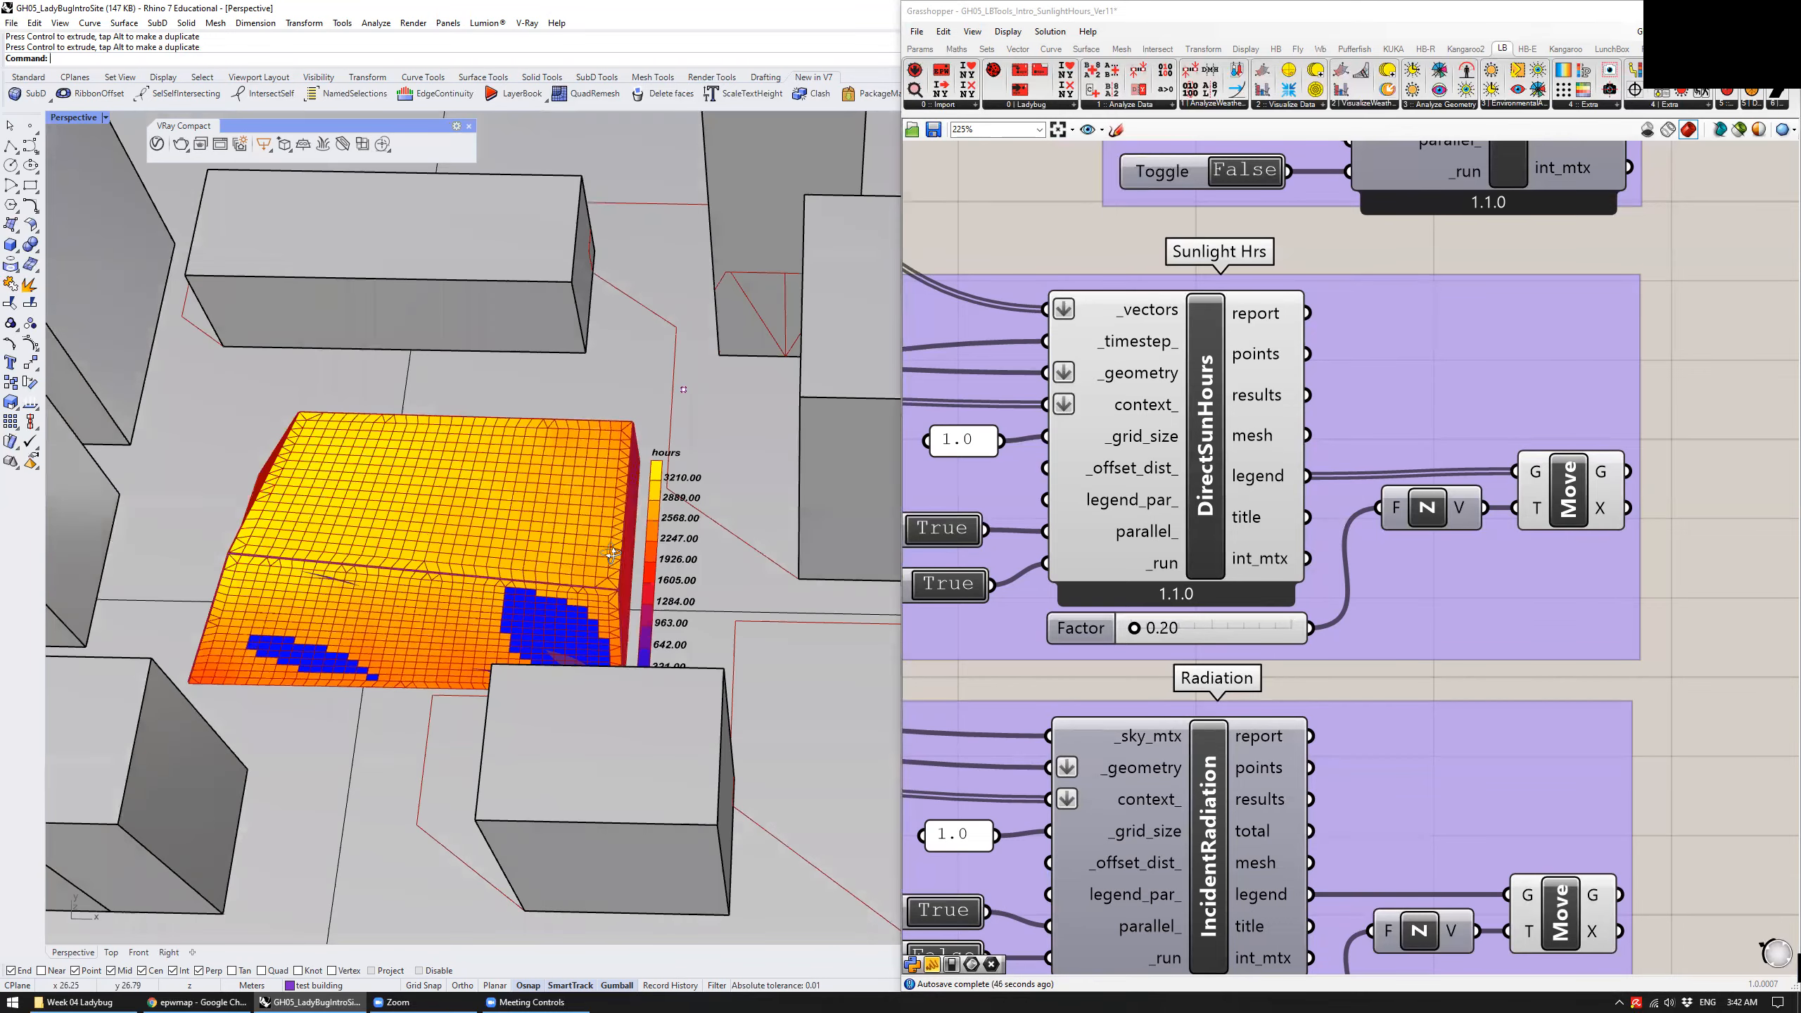
Turn off the preview of the DirectSunHours component and of the Move component that carries its legend
click(1239, 453)
click(1691, 454)
click(1568, 490)
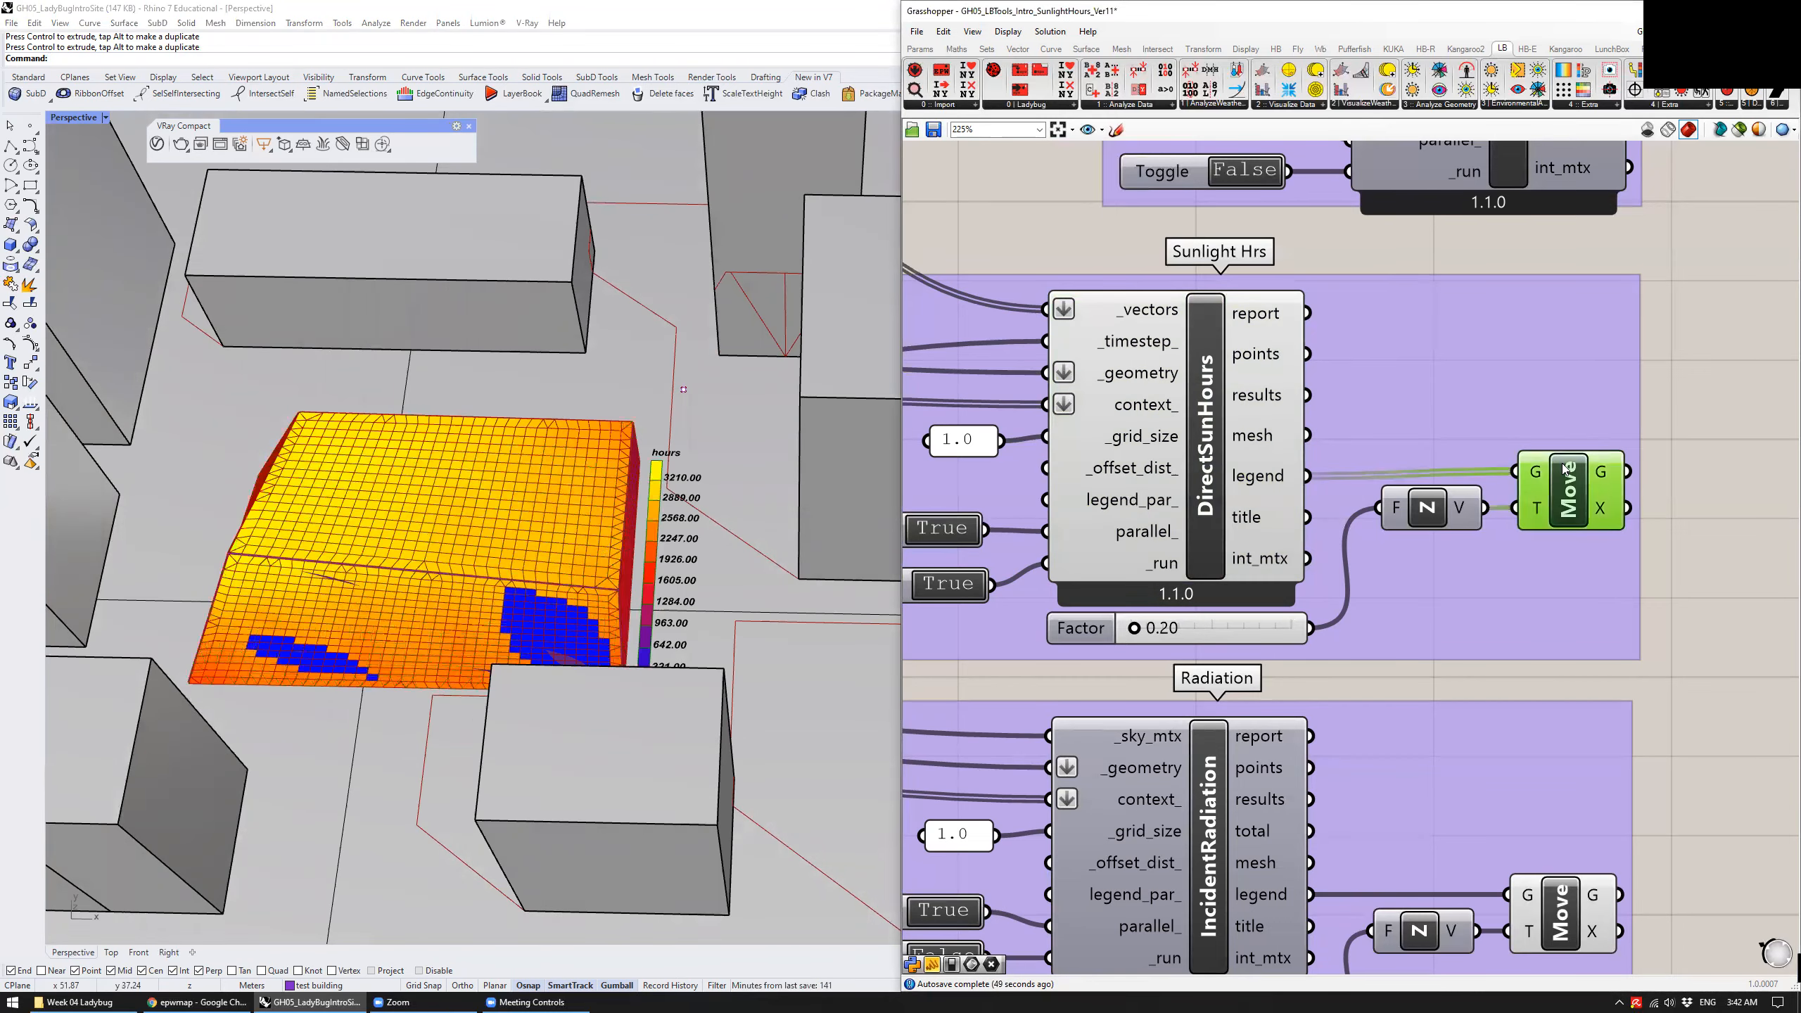
click(1222, 435)
key(ctrl+q)
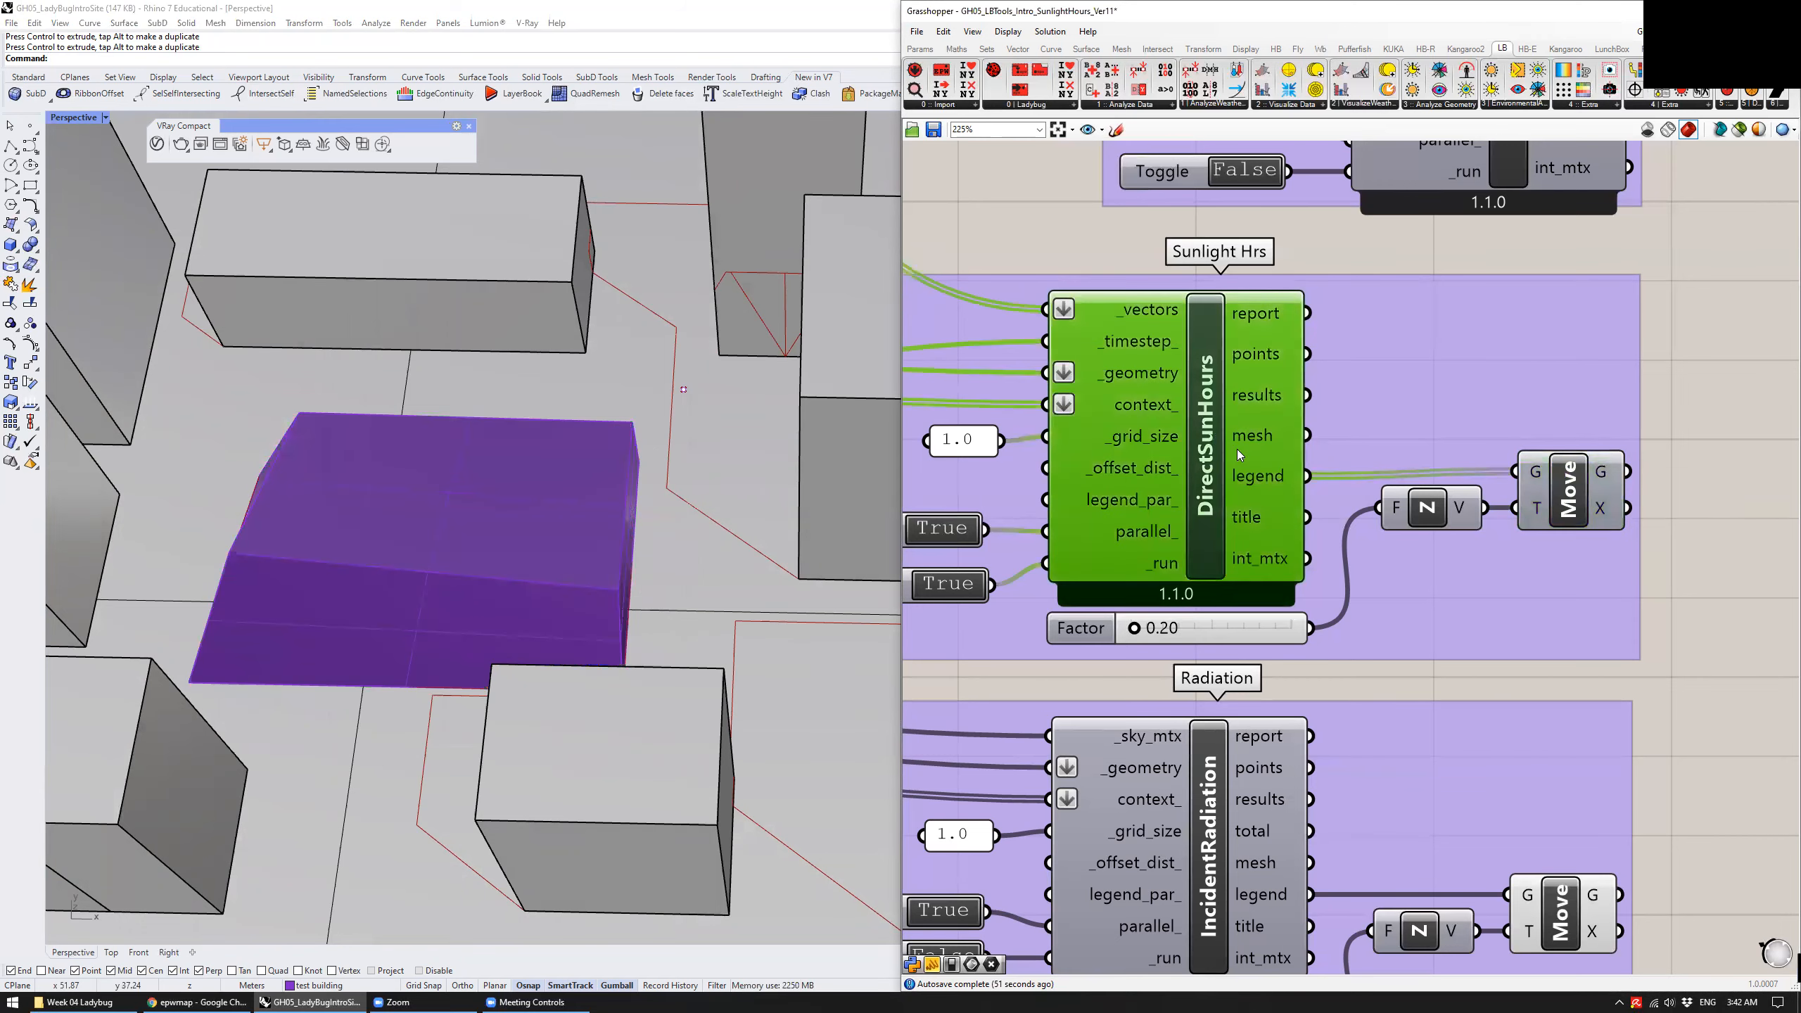
Examine the IncidentRadiation component in the Radiation group and its sky matrix, geometry, context and grid size inputs
scroll(1236, 449, down, 4)
right_drag(1584, 505, 1624, 395)
click(1624, 395)
click(1260, 603)
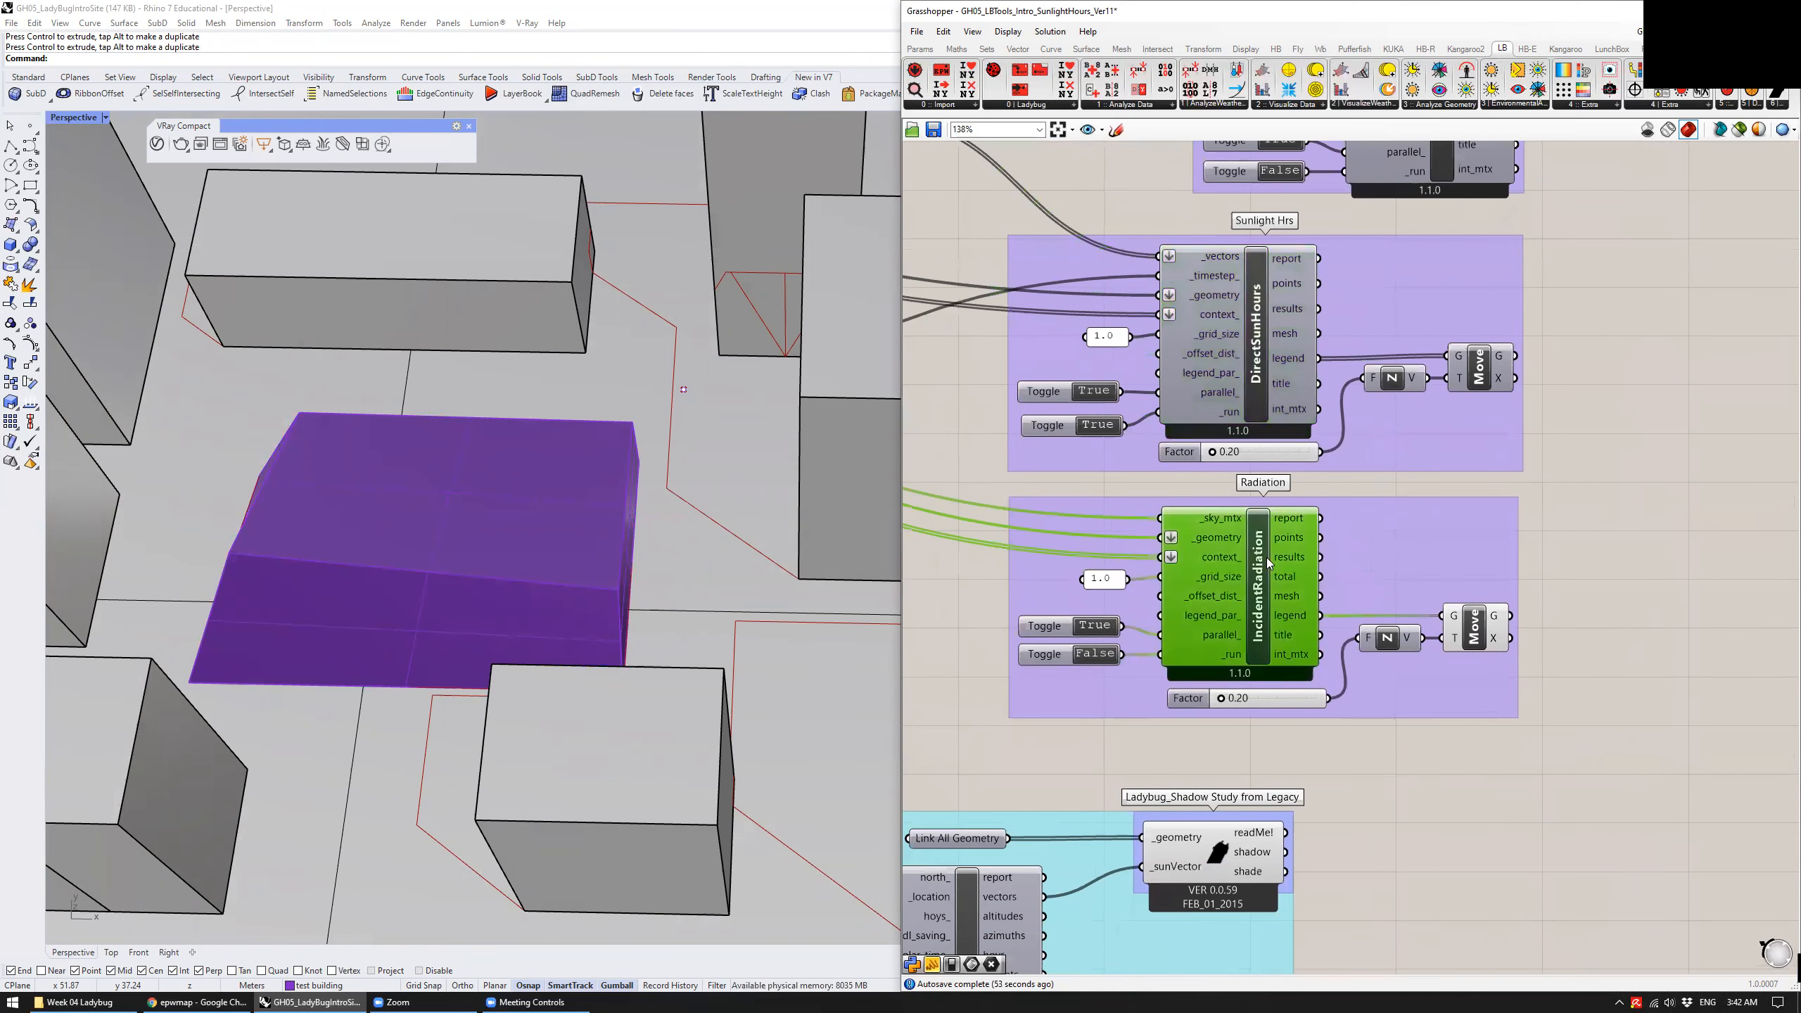
scroll(1261, 611, up, 4)
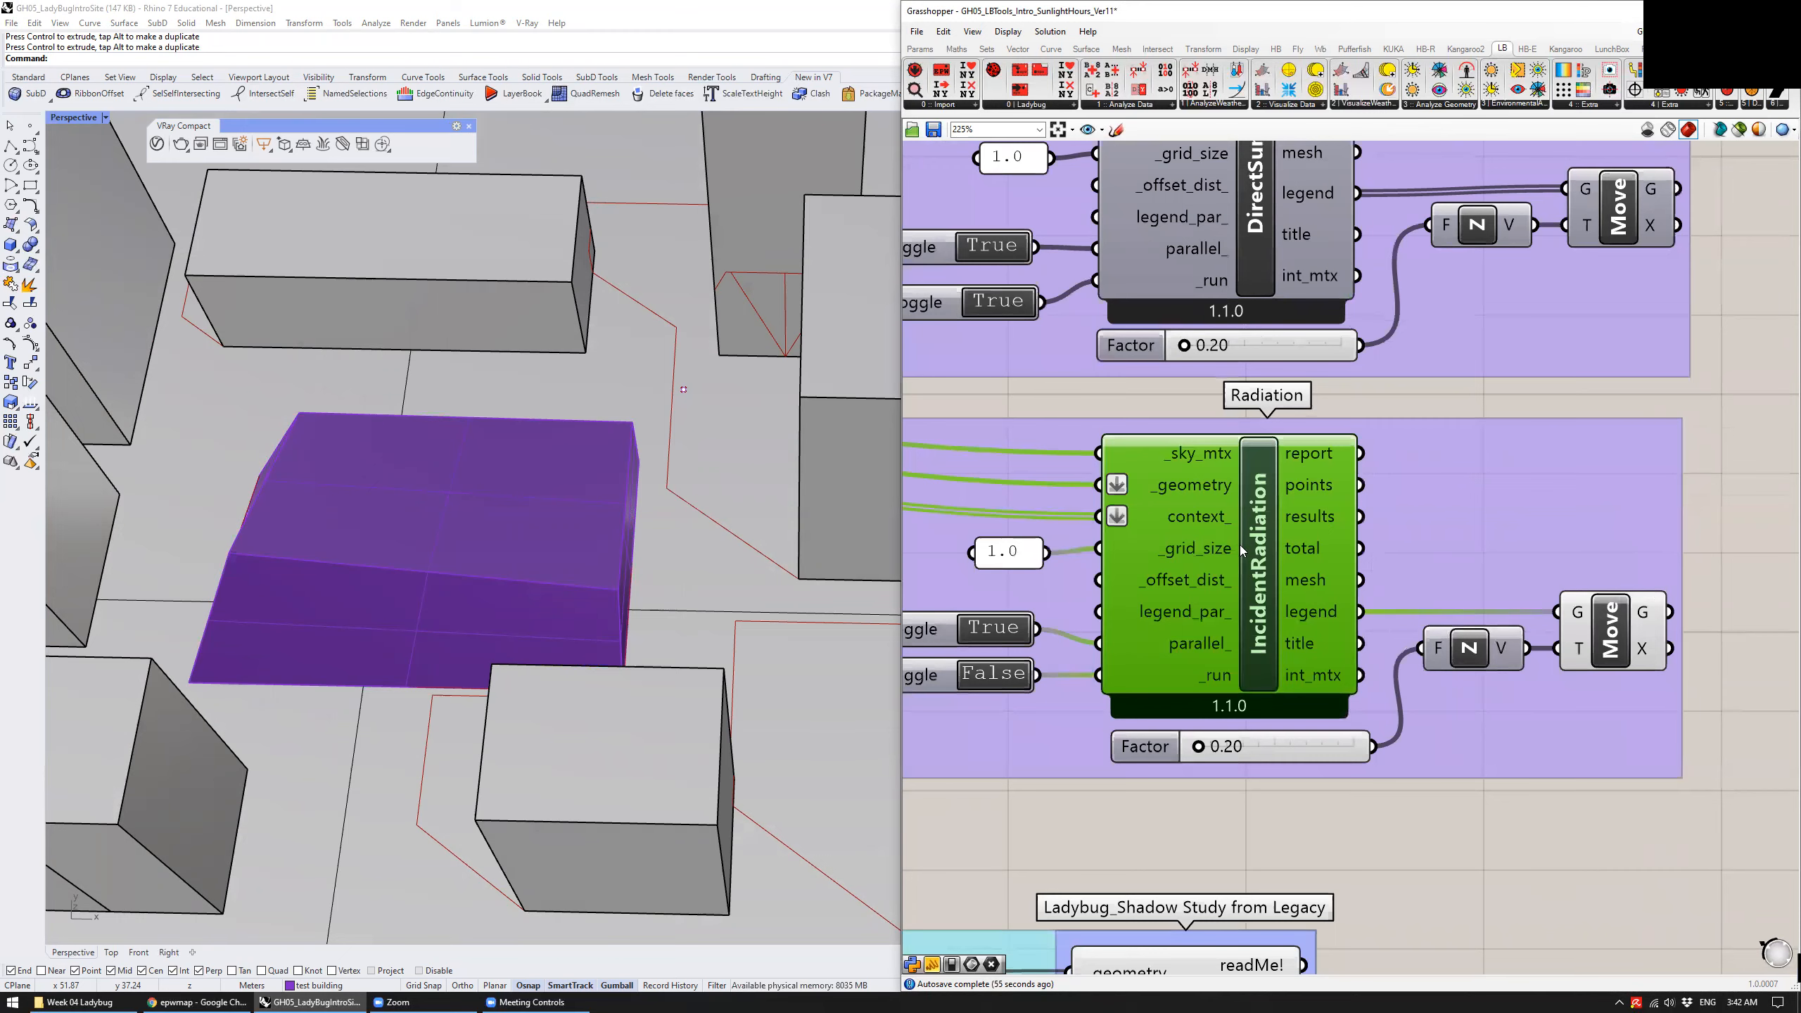
click(1309, 784)
right_drag(1180, 790, 1318, 777)
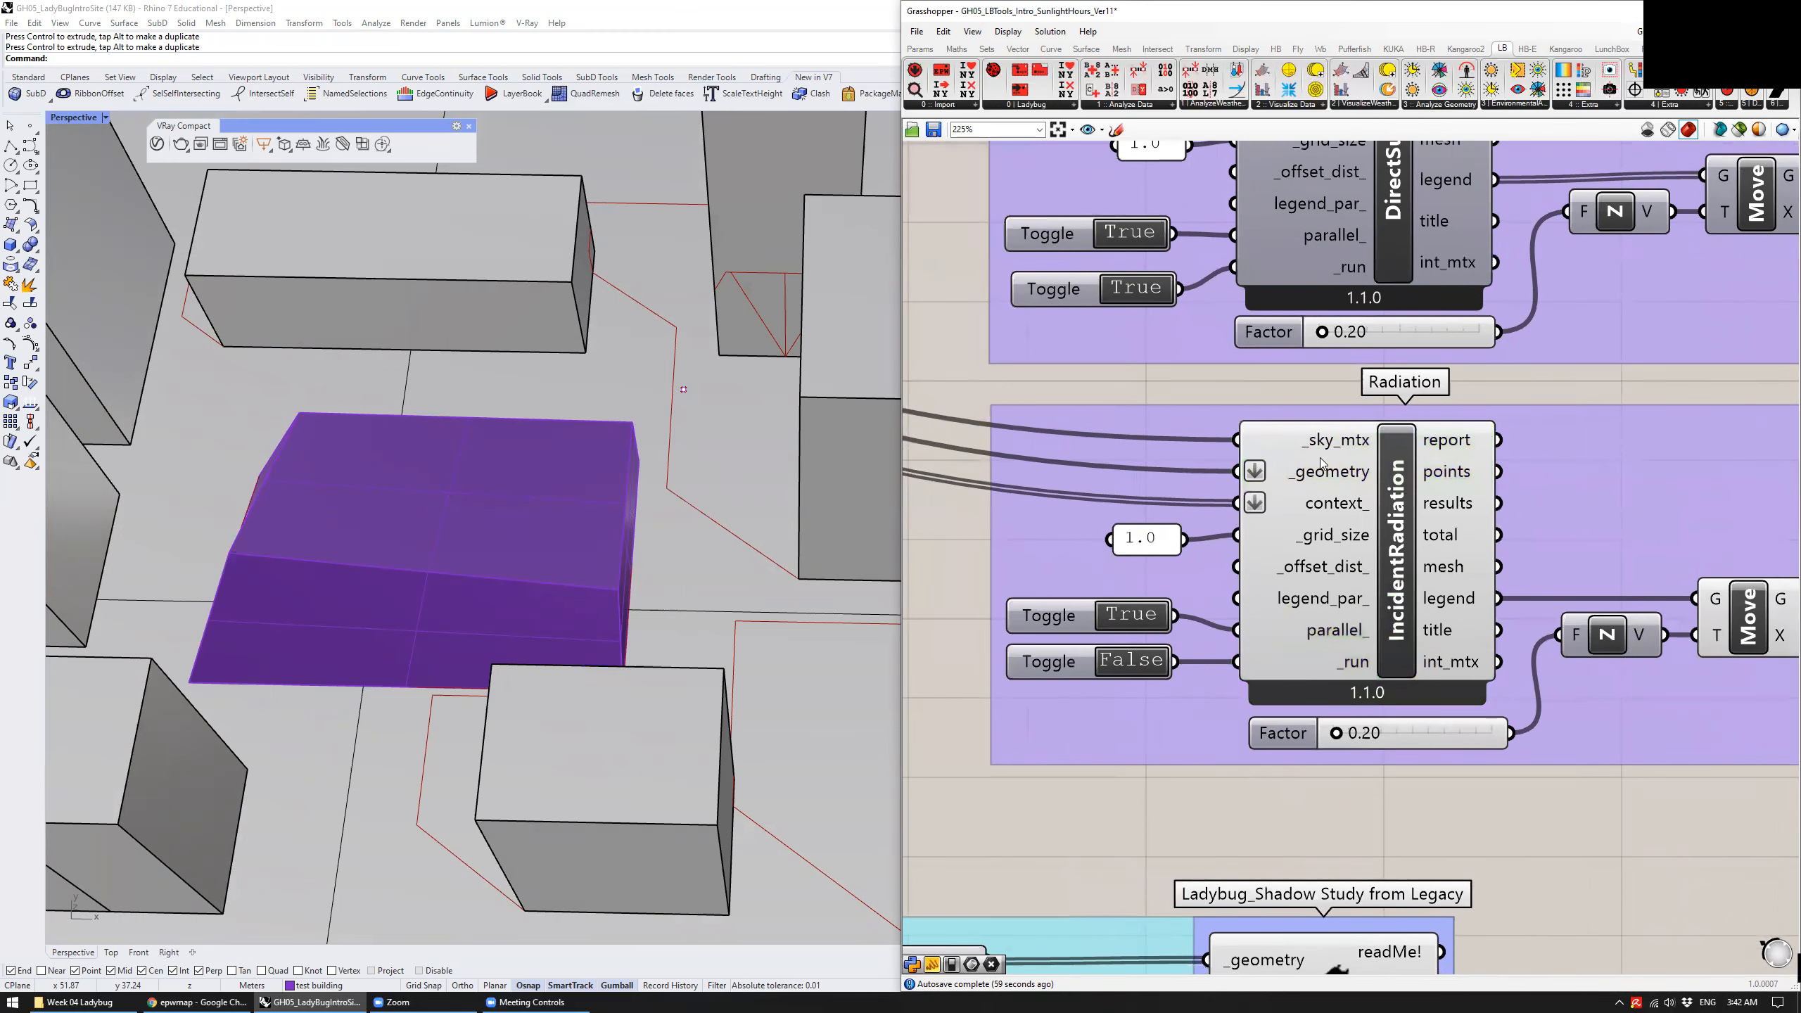
Trace the IncidentRadiation component's input wires back towards the SkyMatrix component and the geometry sources
scroll(1338, 450, down, 2)
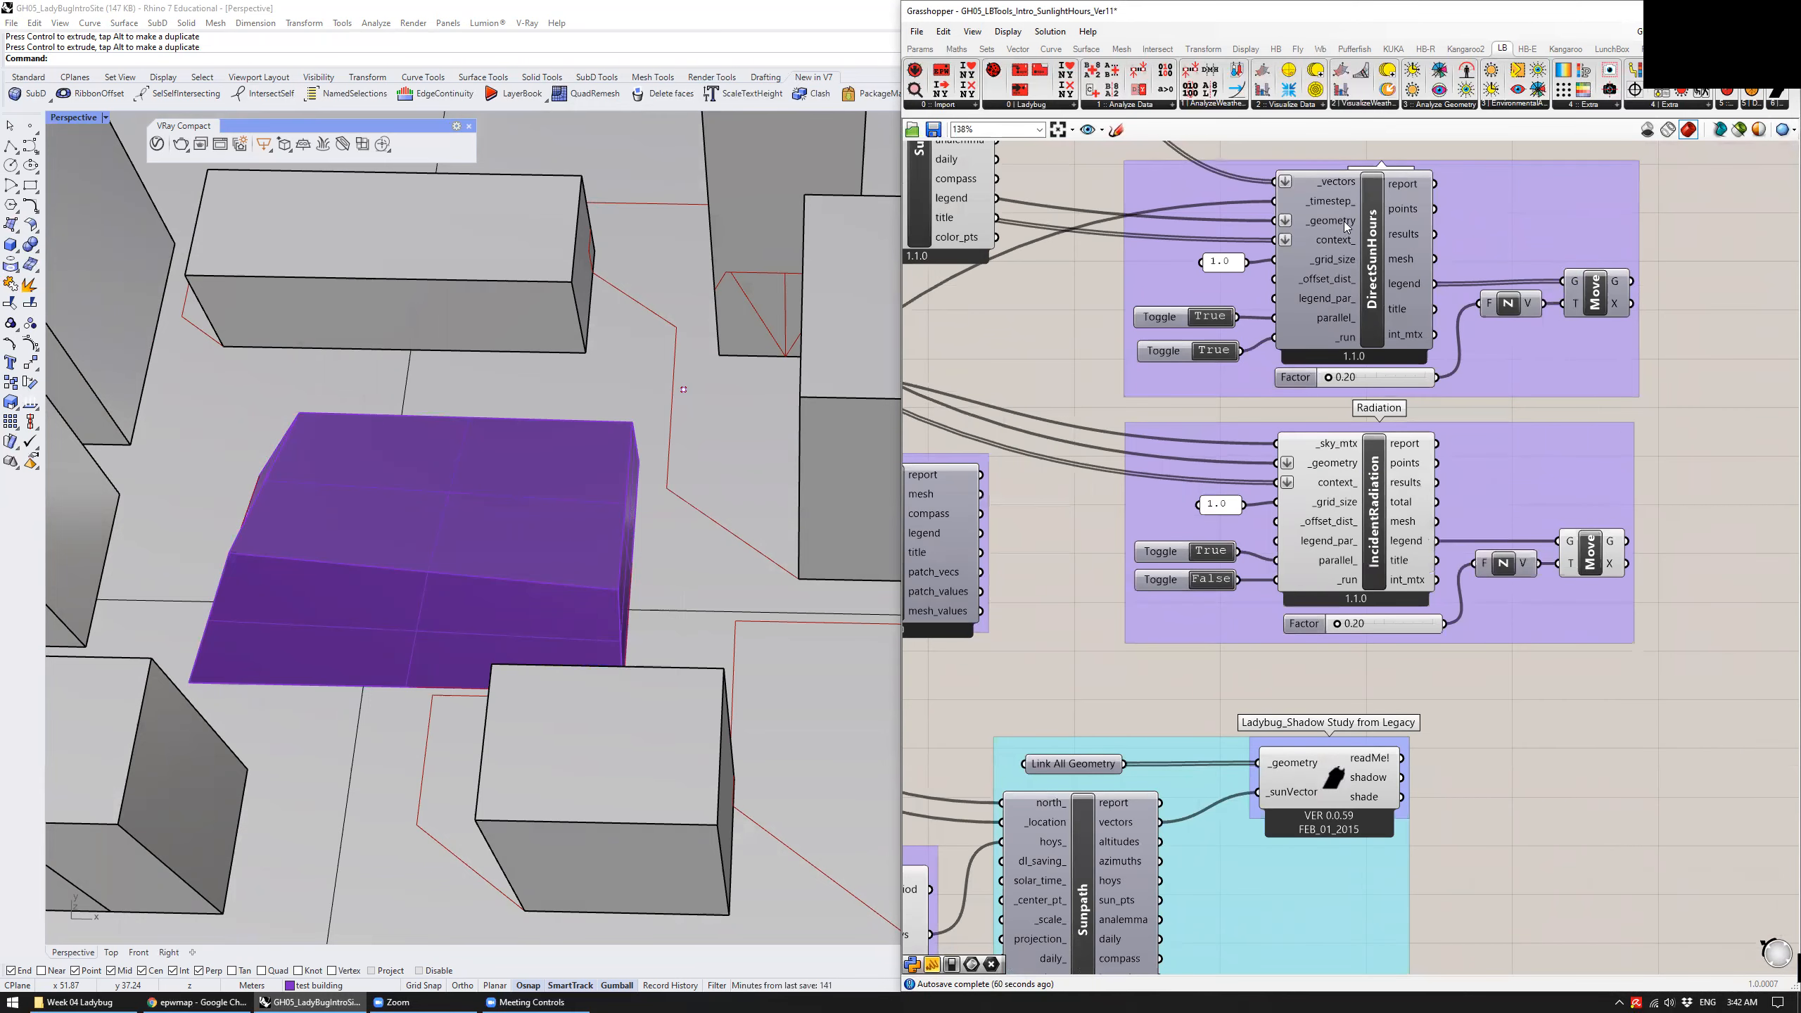
click(1327, 470)
right_drag(1166, 408, 1631, 515)
mouse_move(1100, 472)
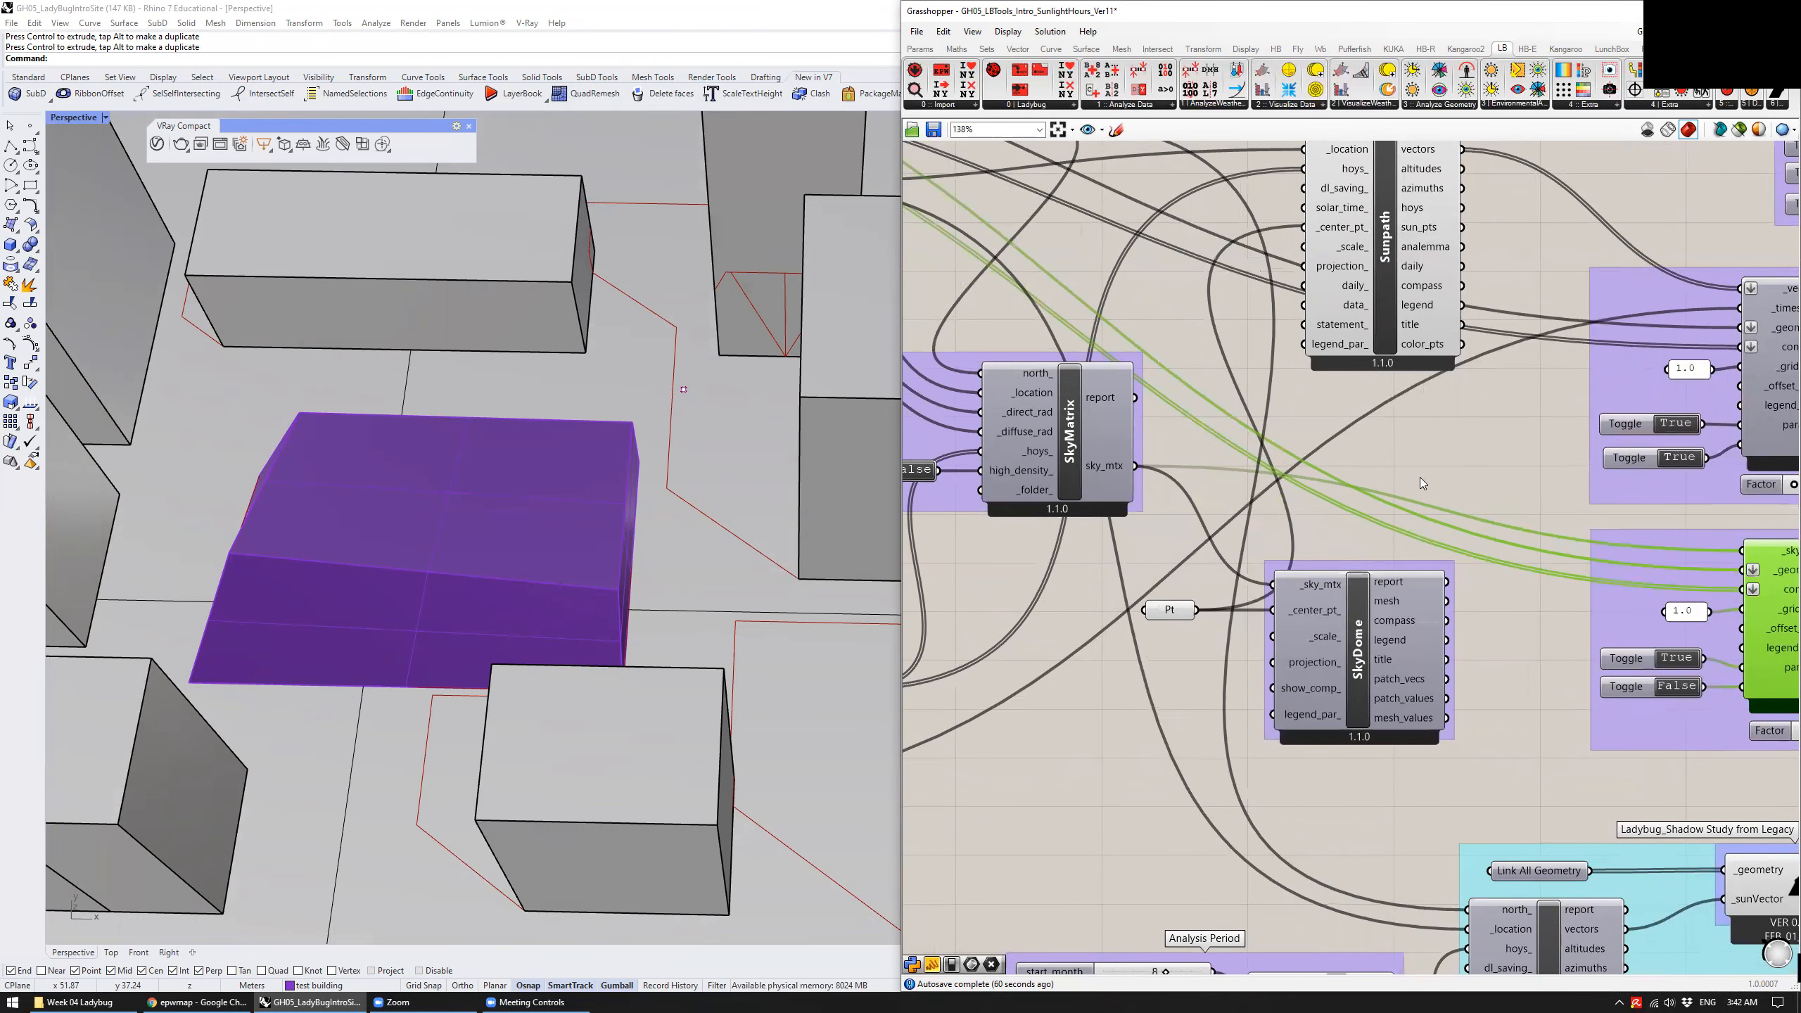
right_drag(1429, 484, 1266, 448)
right_drag(1157, 396, 1187, 423)
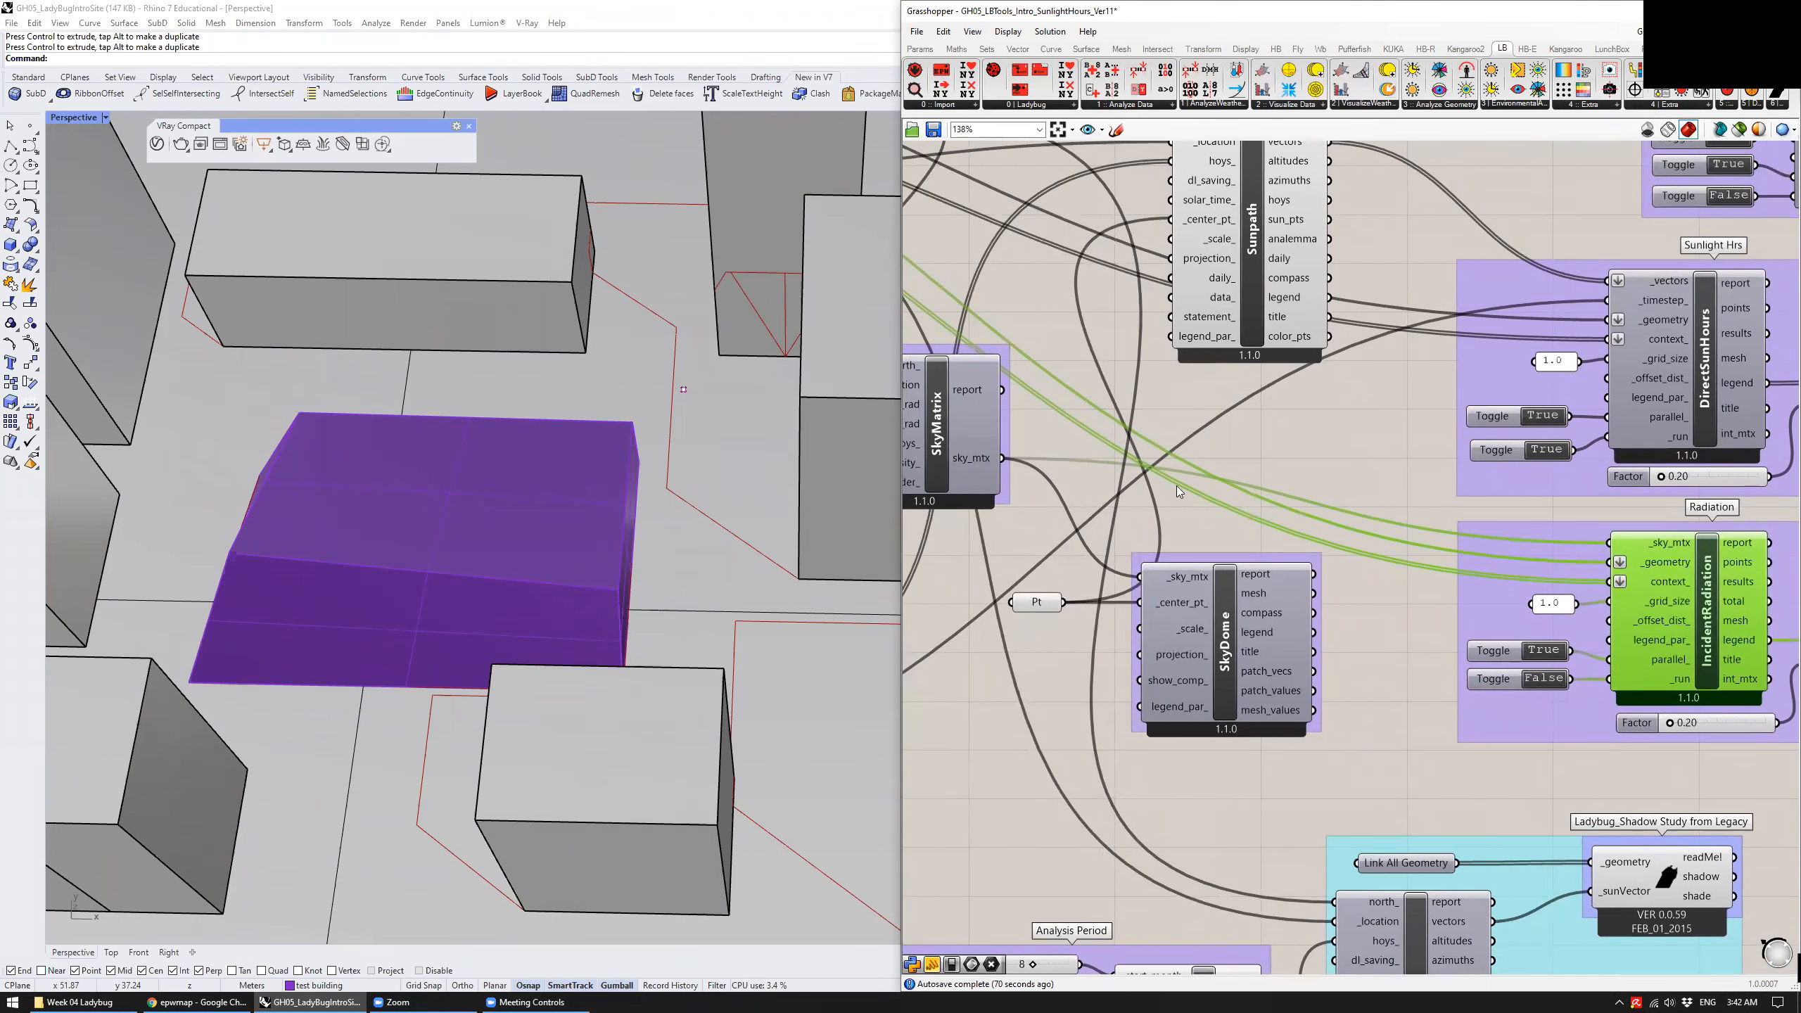
right_drag(1424, 489, 1186, 443)
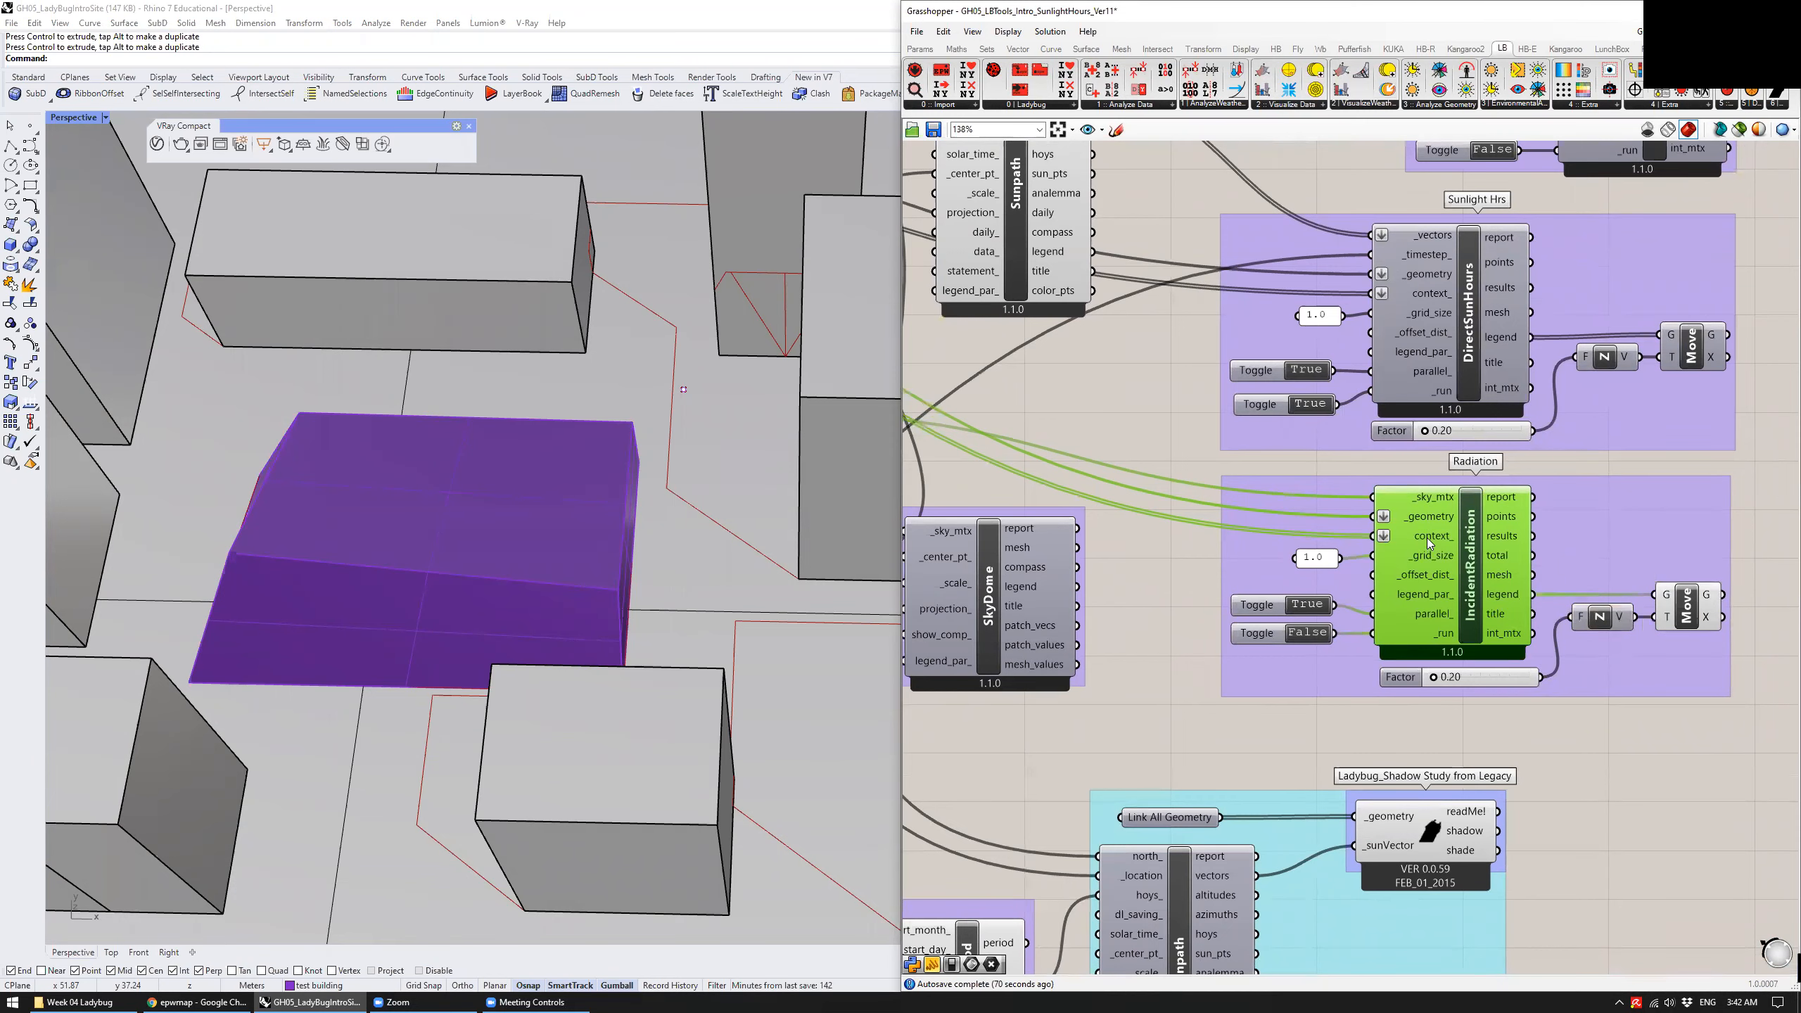
Run the IncidentRadiation component by setting its _run toggle to True
mouse_move(1425, 555)
scroll(1445, 624, up, 3)
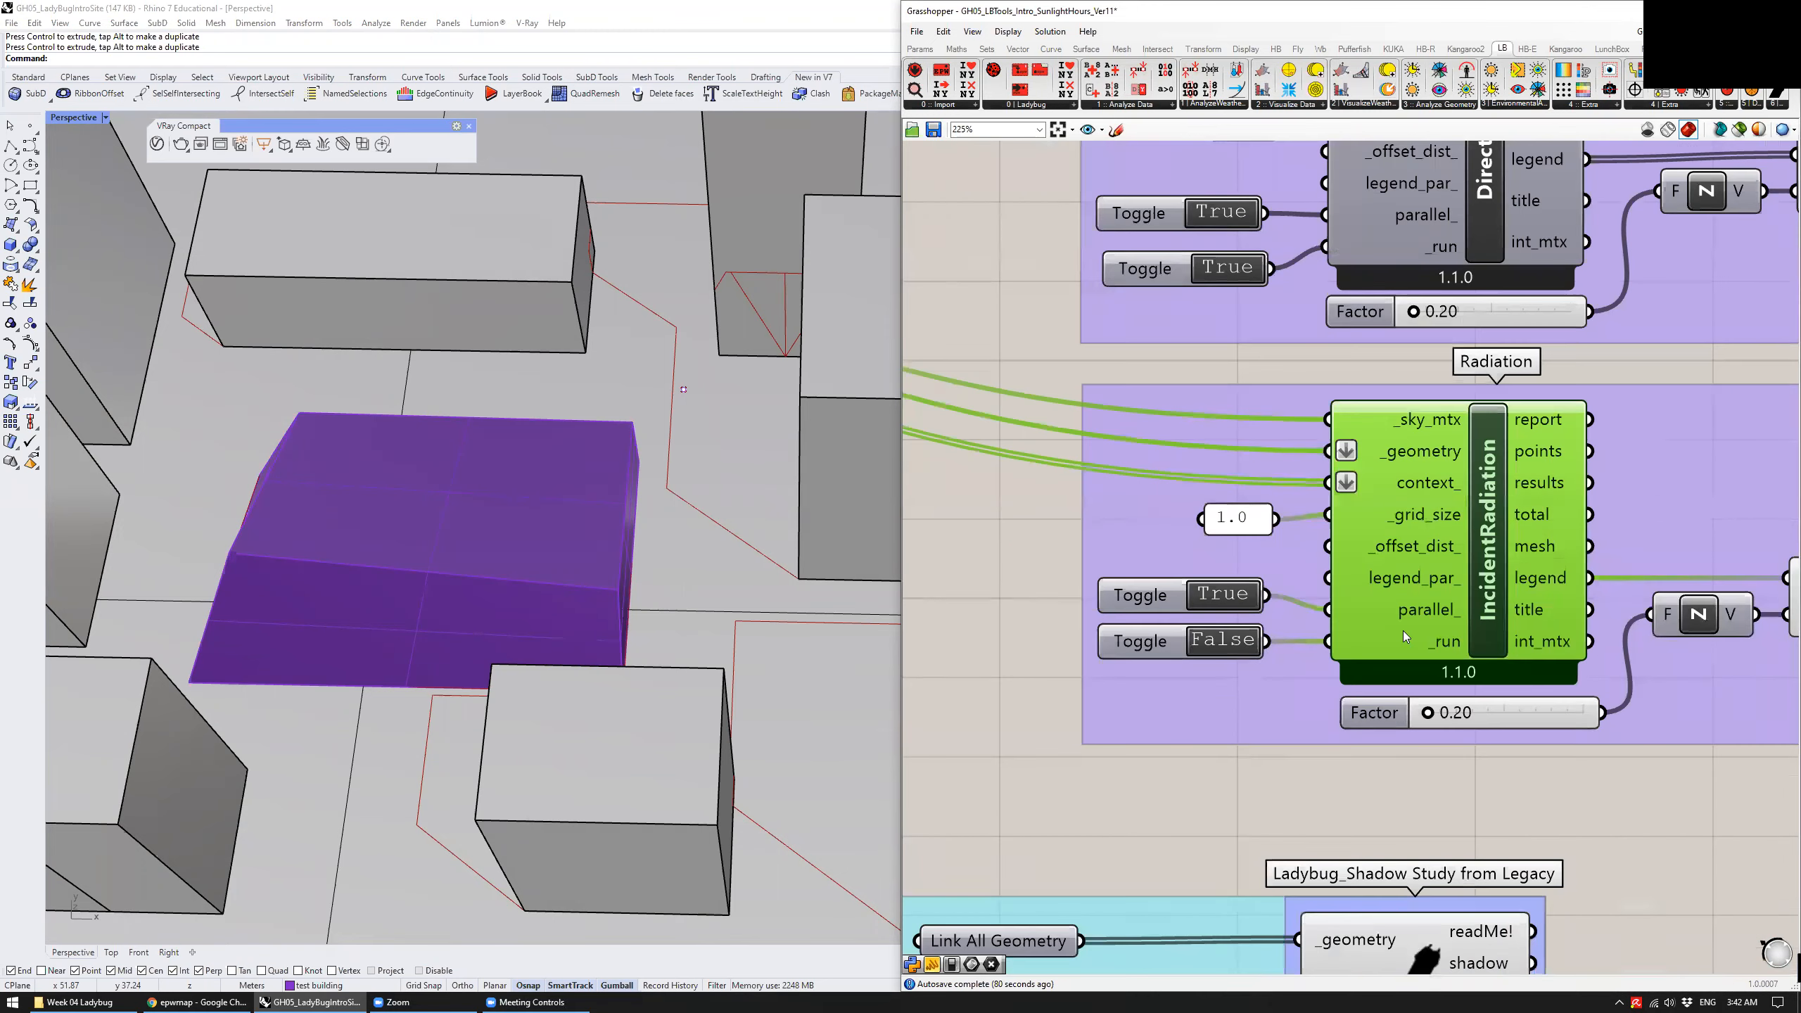
double_click(1114, 652)
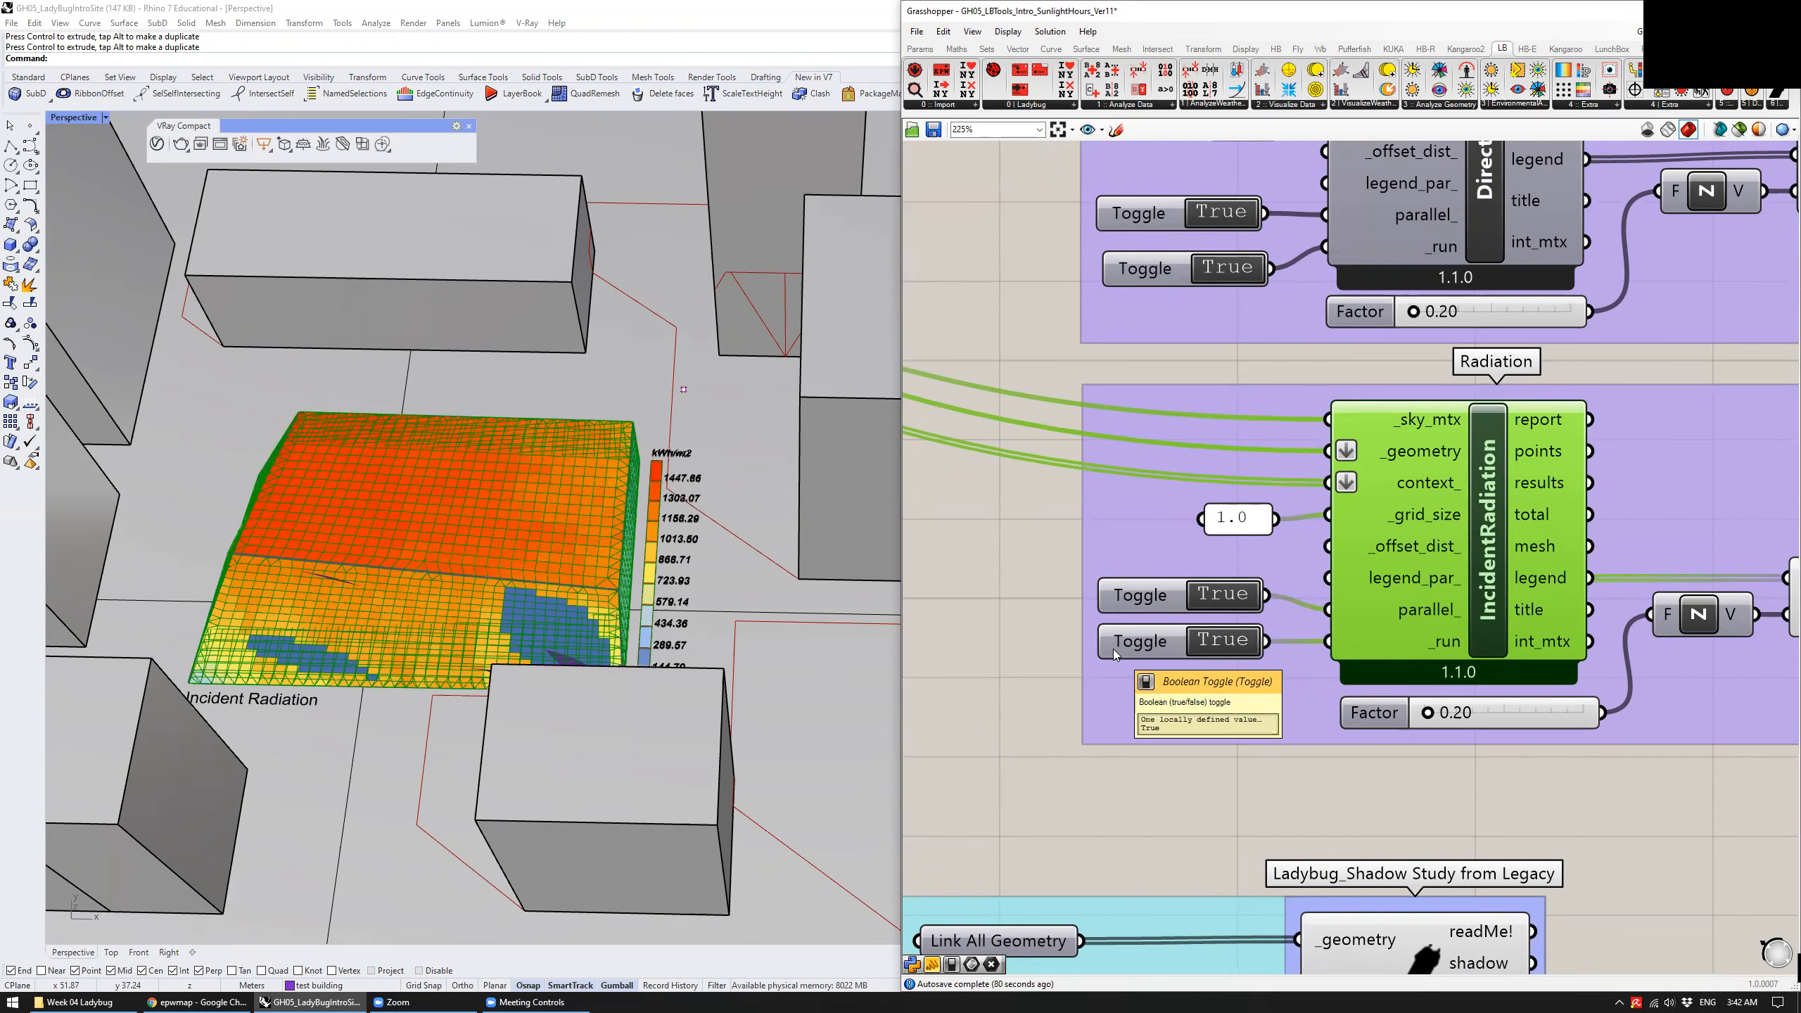
Inspect the incident radiation mesh on the design building with its kWh/m2 legend from several distances and sides
right_drag(684, 507, 629, 514)
right_drag(1619, 688, 1411, 660)
scroll(723, 372, up, 4)
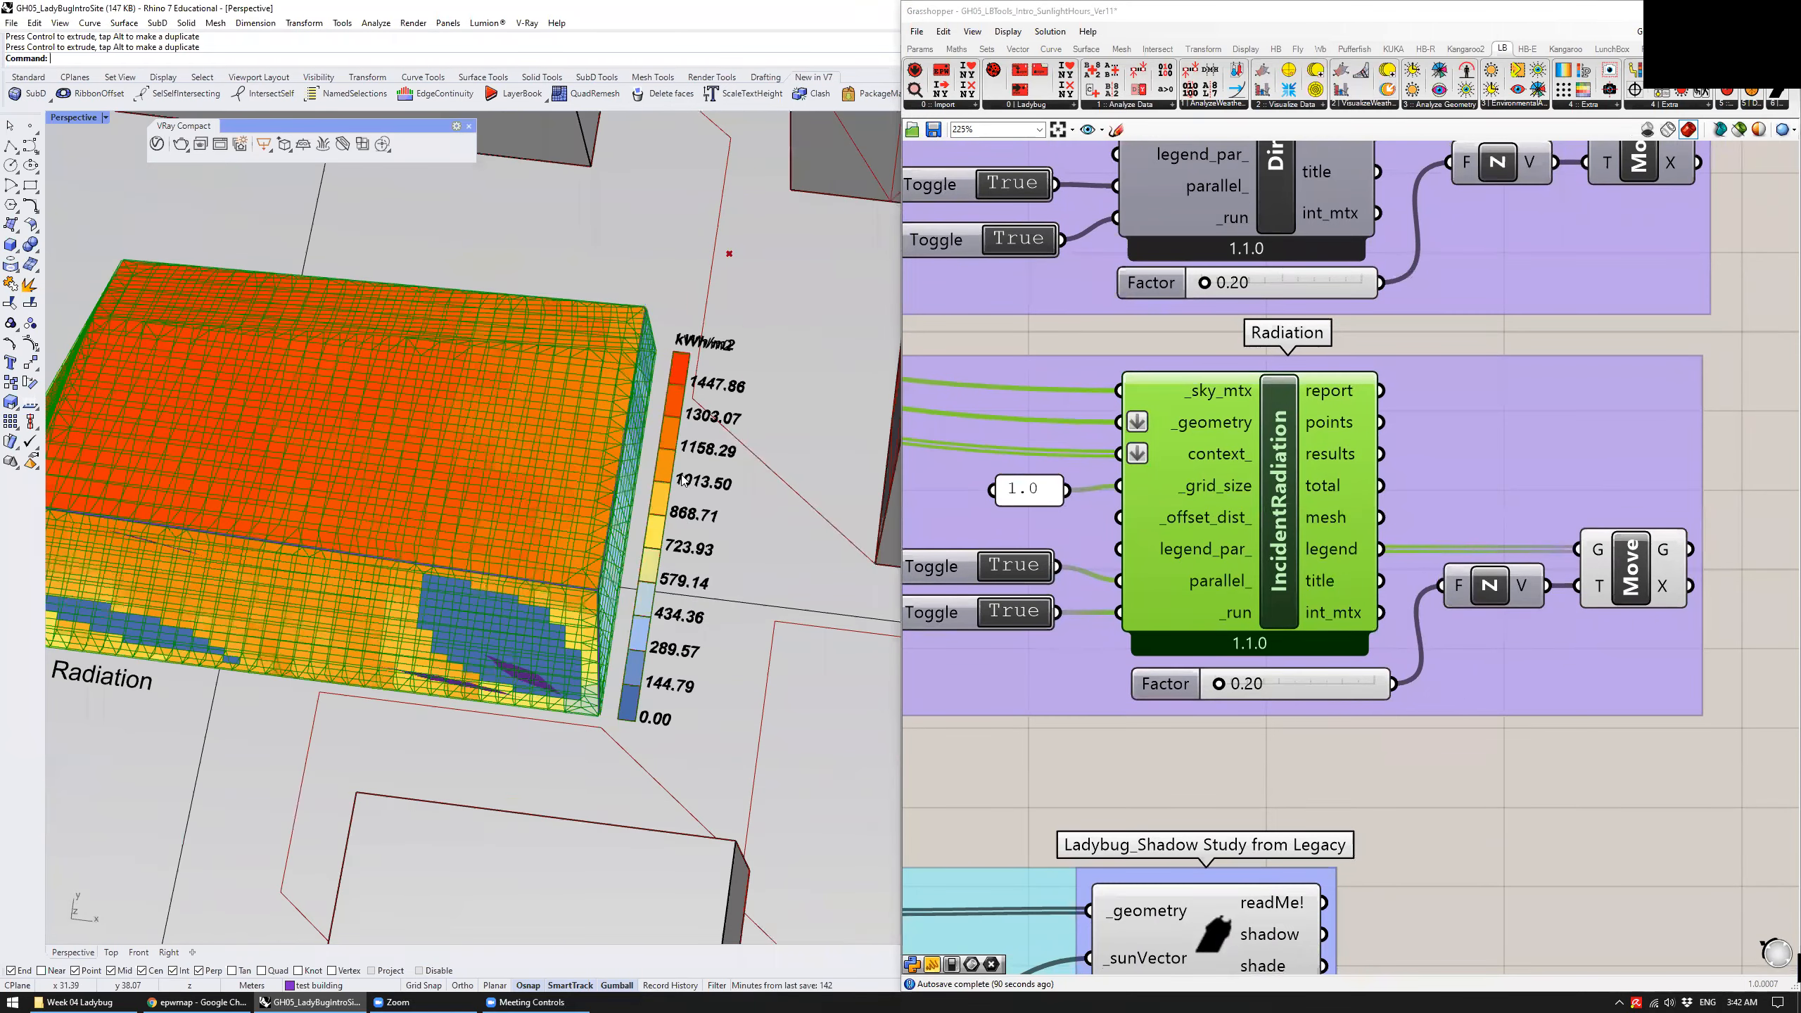
scroll(720, 386, up, 5)
scroll(754, 417, down, 5)
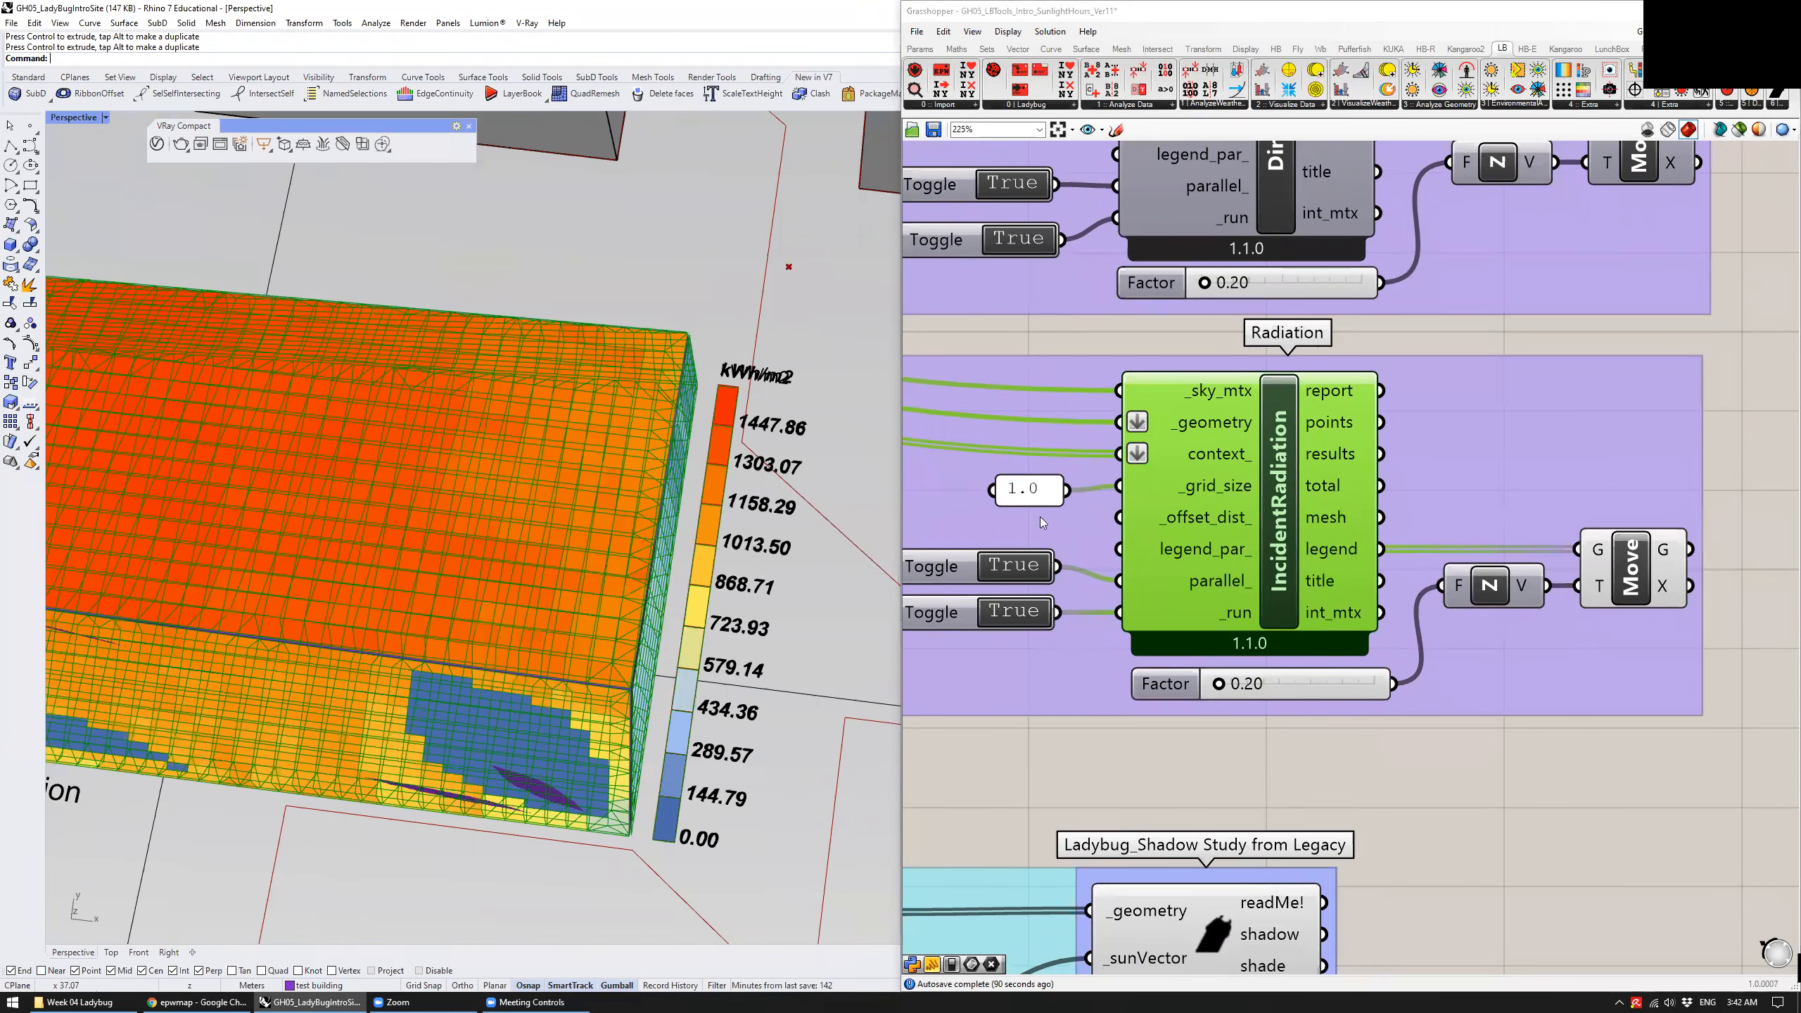
click(1269, 770)
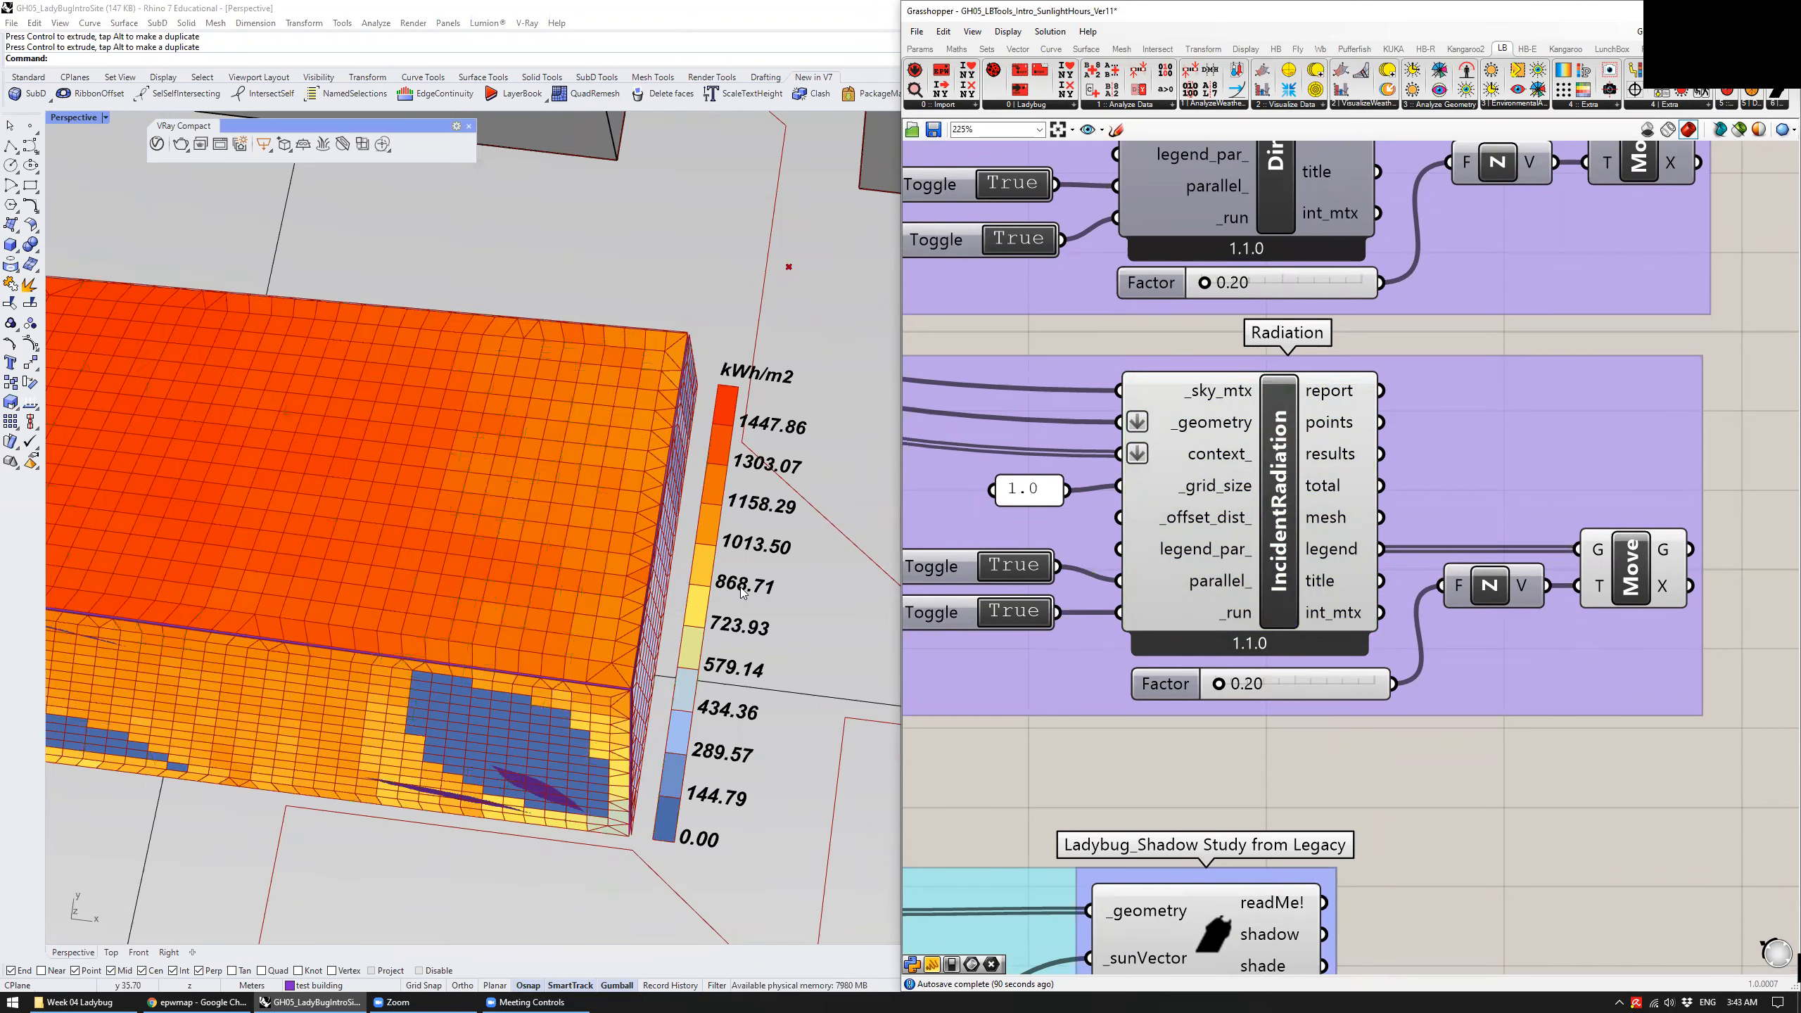
scroll(623, 502, down, 5)
scroll(668, 576, up, 3)
right_drag(668, 576, 959, 521)
scroll(770, 505, down, 5)
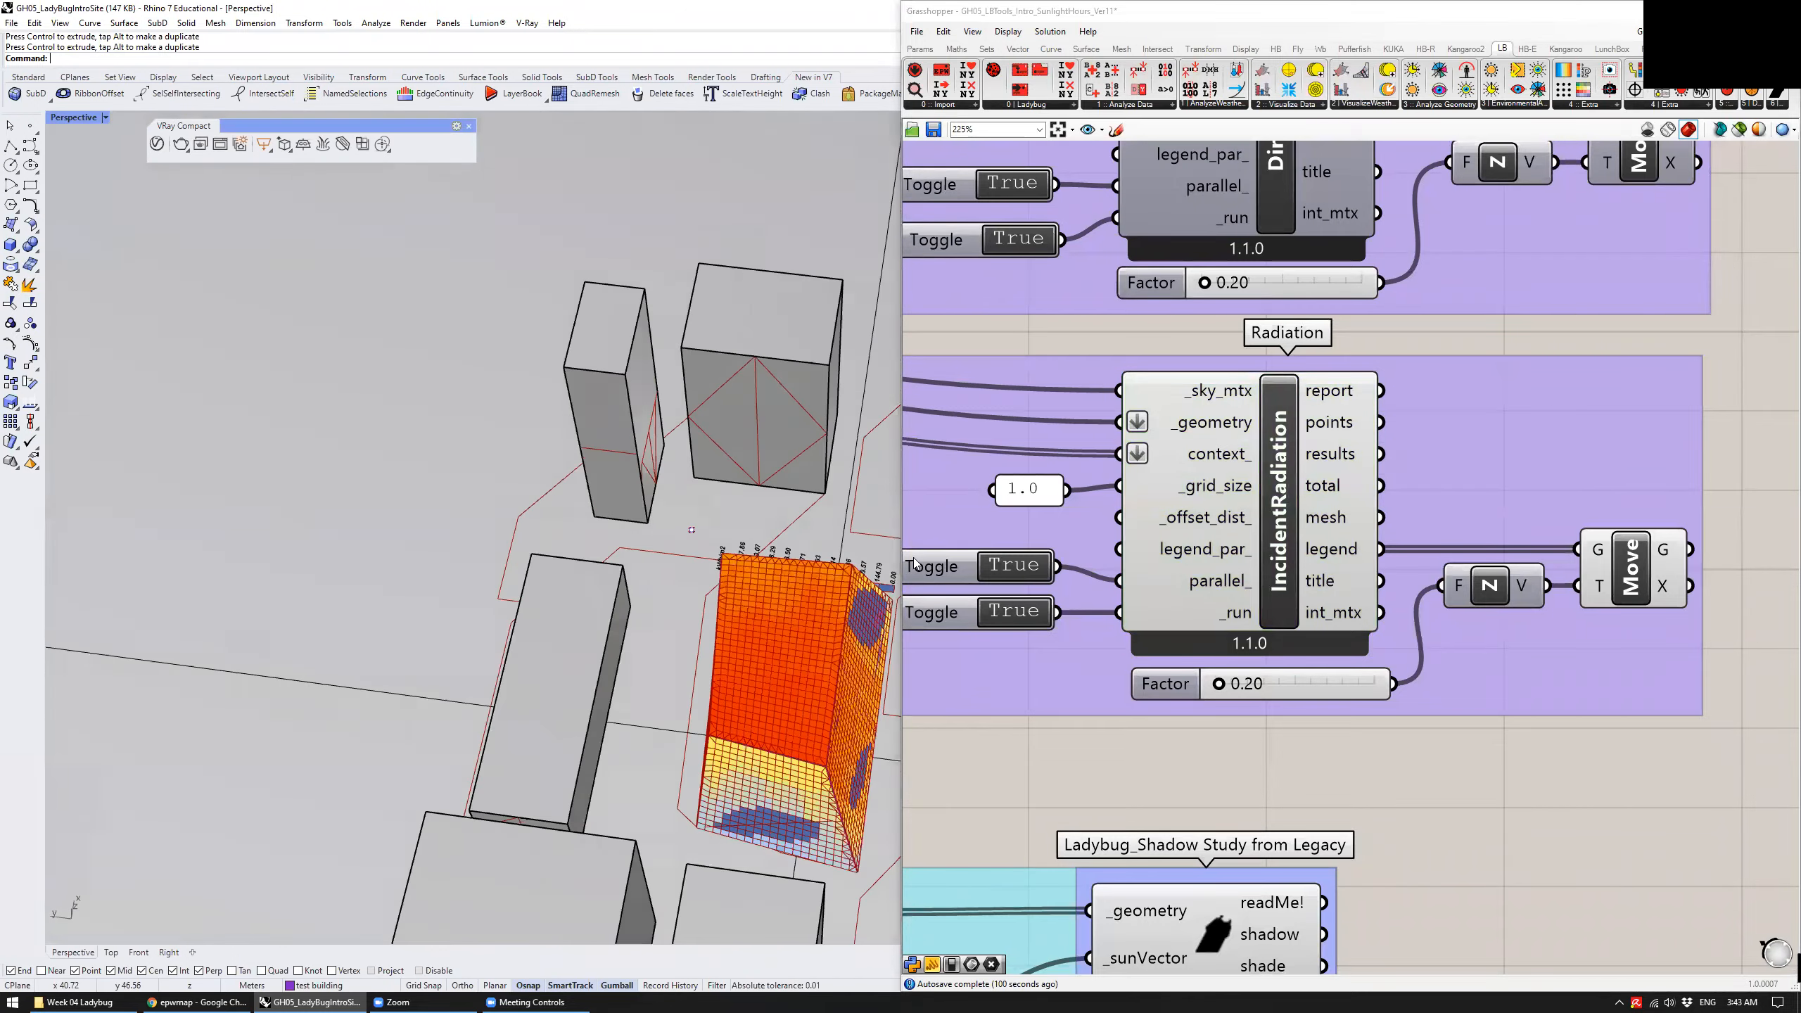
Examine the Analysis Period start, end and timestep inputs and view the radiation mesh among the surrounding buildings
scroll(1129, 575, down, 5)
right_drag(978, 642, 1419, 587)
right_drag(1129, 612, 1488, 659)
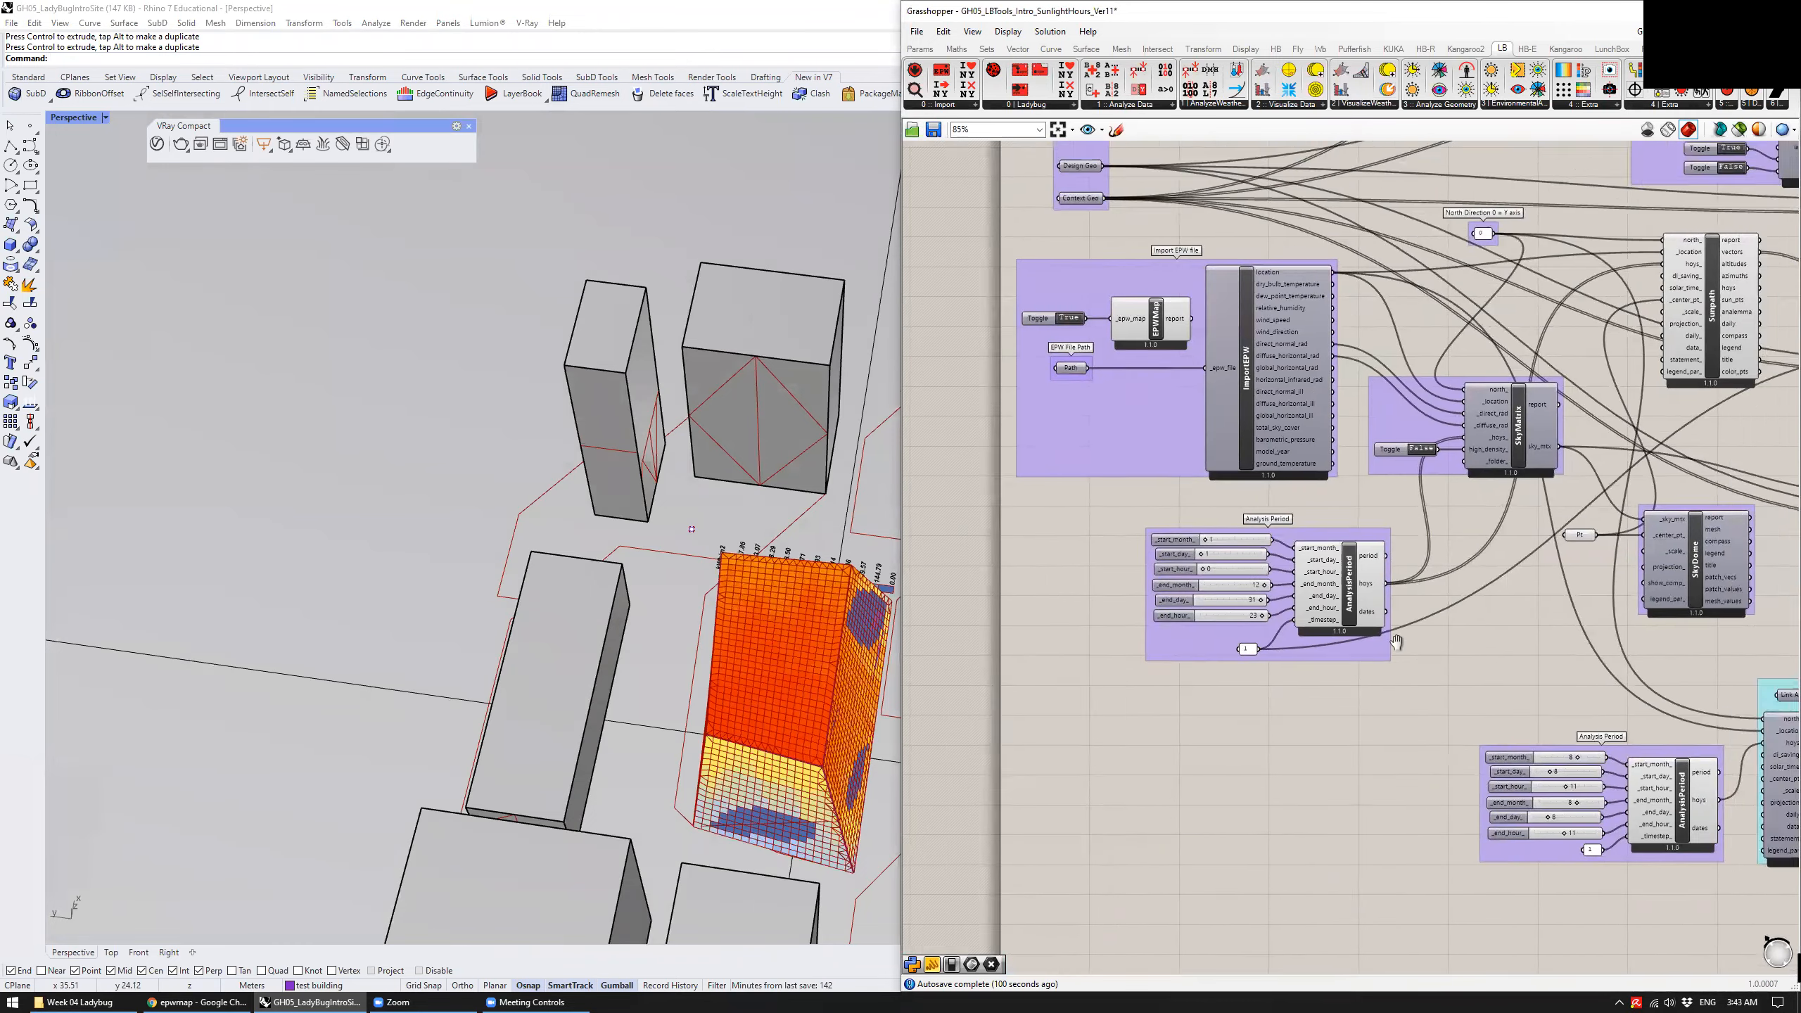
scroll(1253, 601, up, 6)
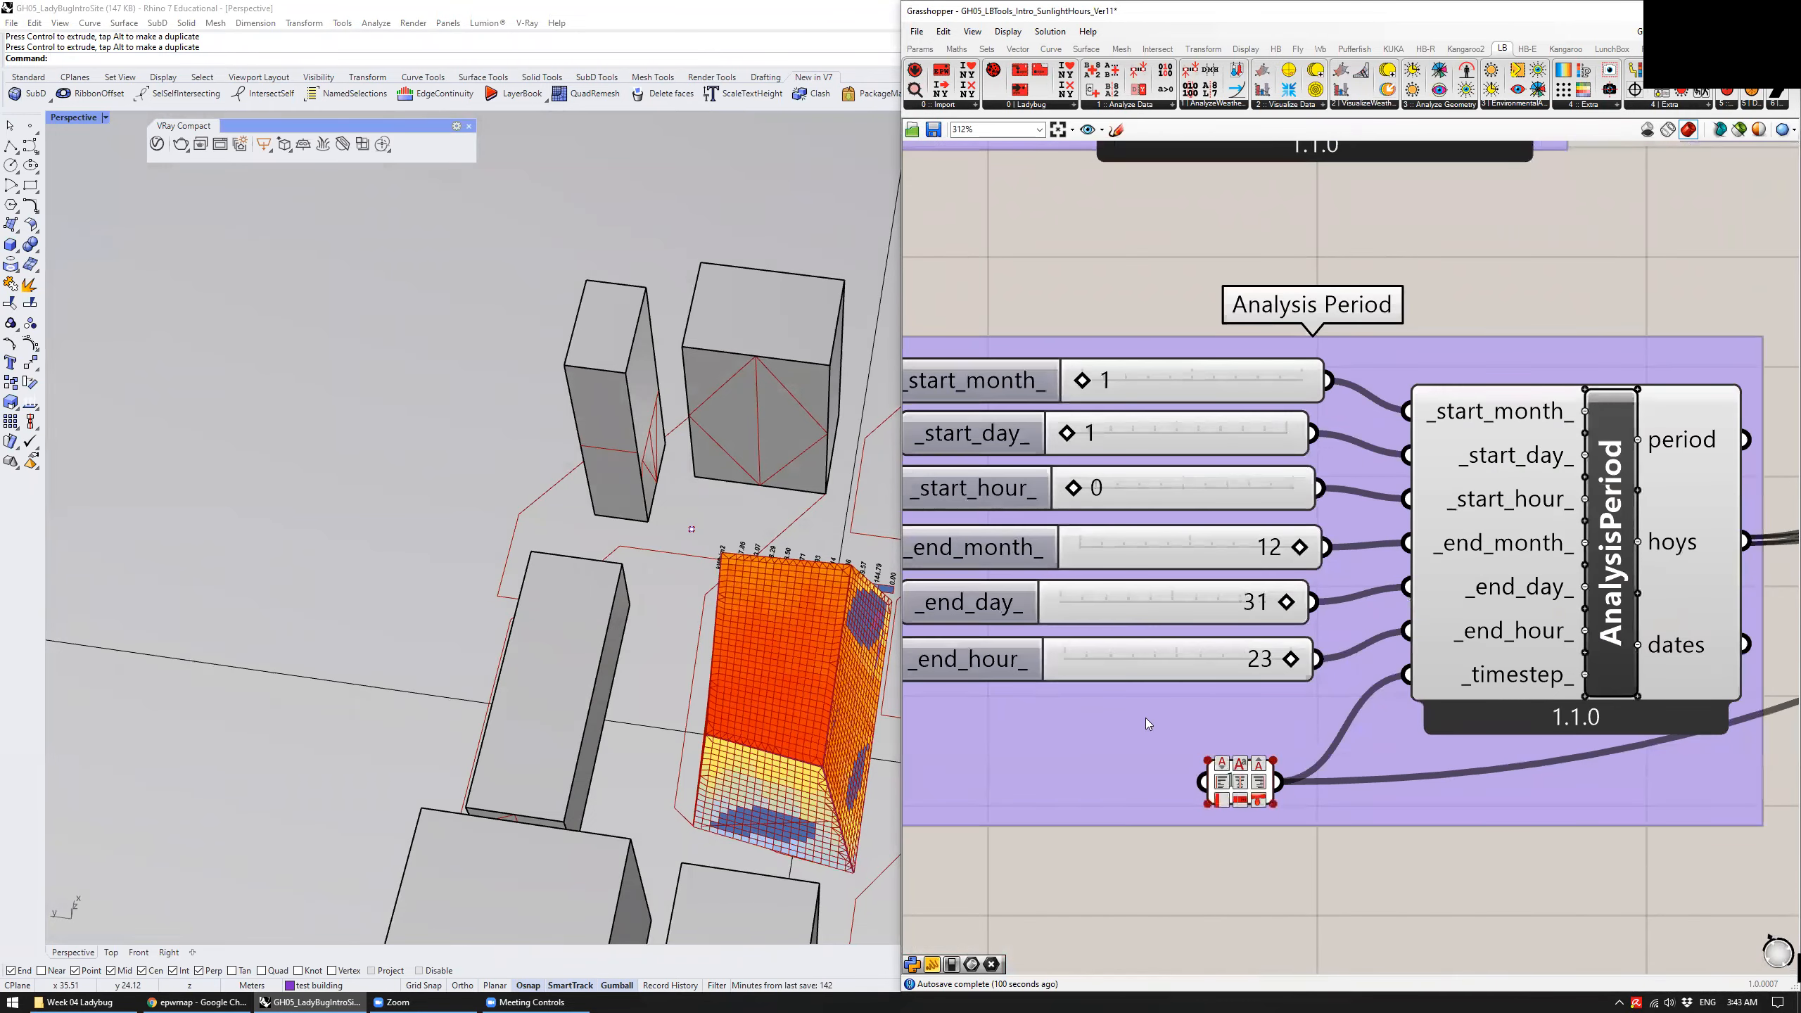
scroll(979, 598, down, 7)
right_drag(1611, 665, 1245, 648)
scroll(929, 553, up, 2)
right_drag(836, 542, 475, 490)
scroll(1426, 540, up, 2)
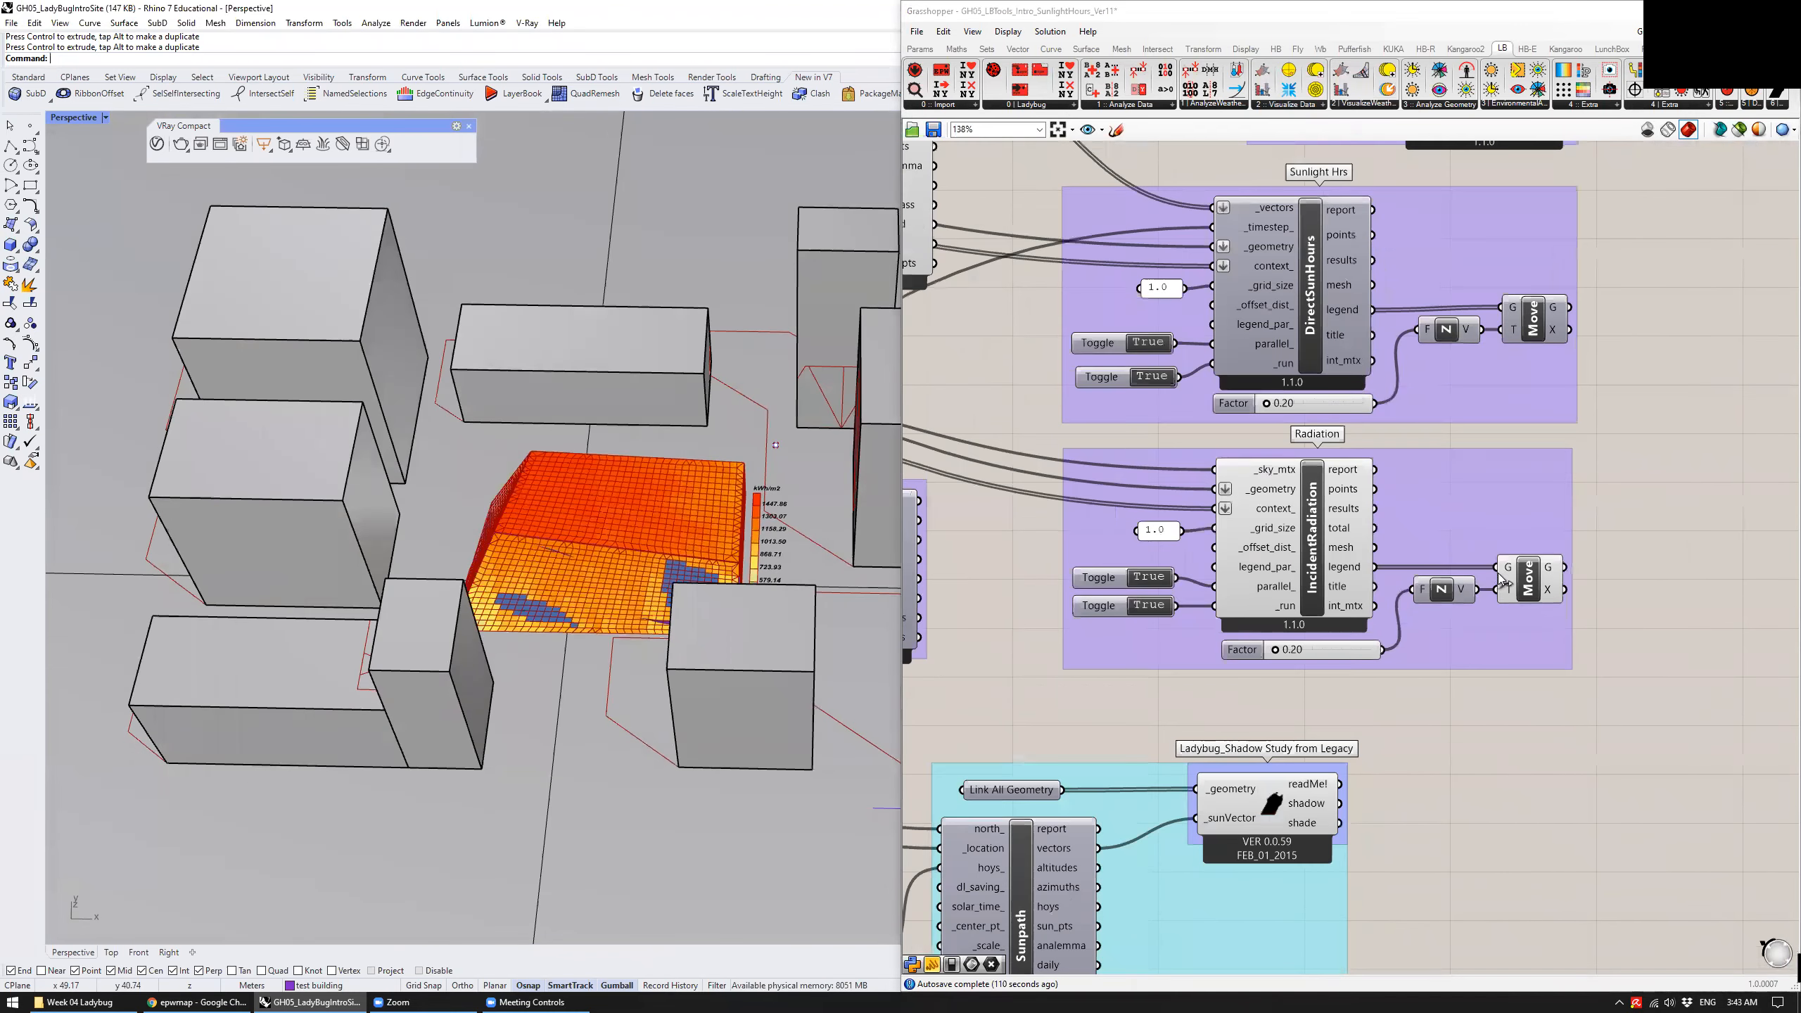
Turn off the preview of the IncidentRadiation component and of the Move component that carries its legend
click(1255, 537)
key(ctrl+q)
click(1523, 728)
right_drag(794, 475, 734, 514)
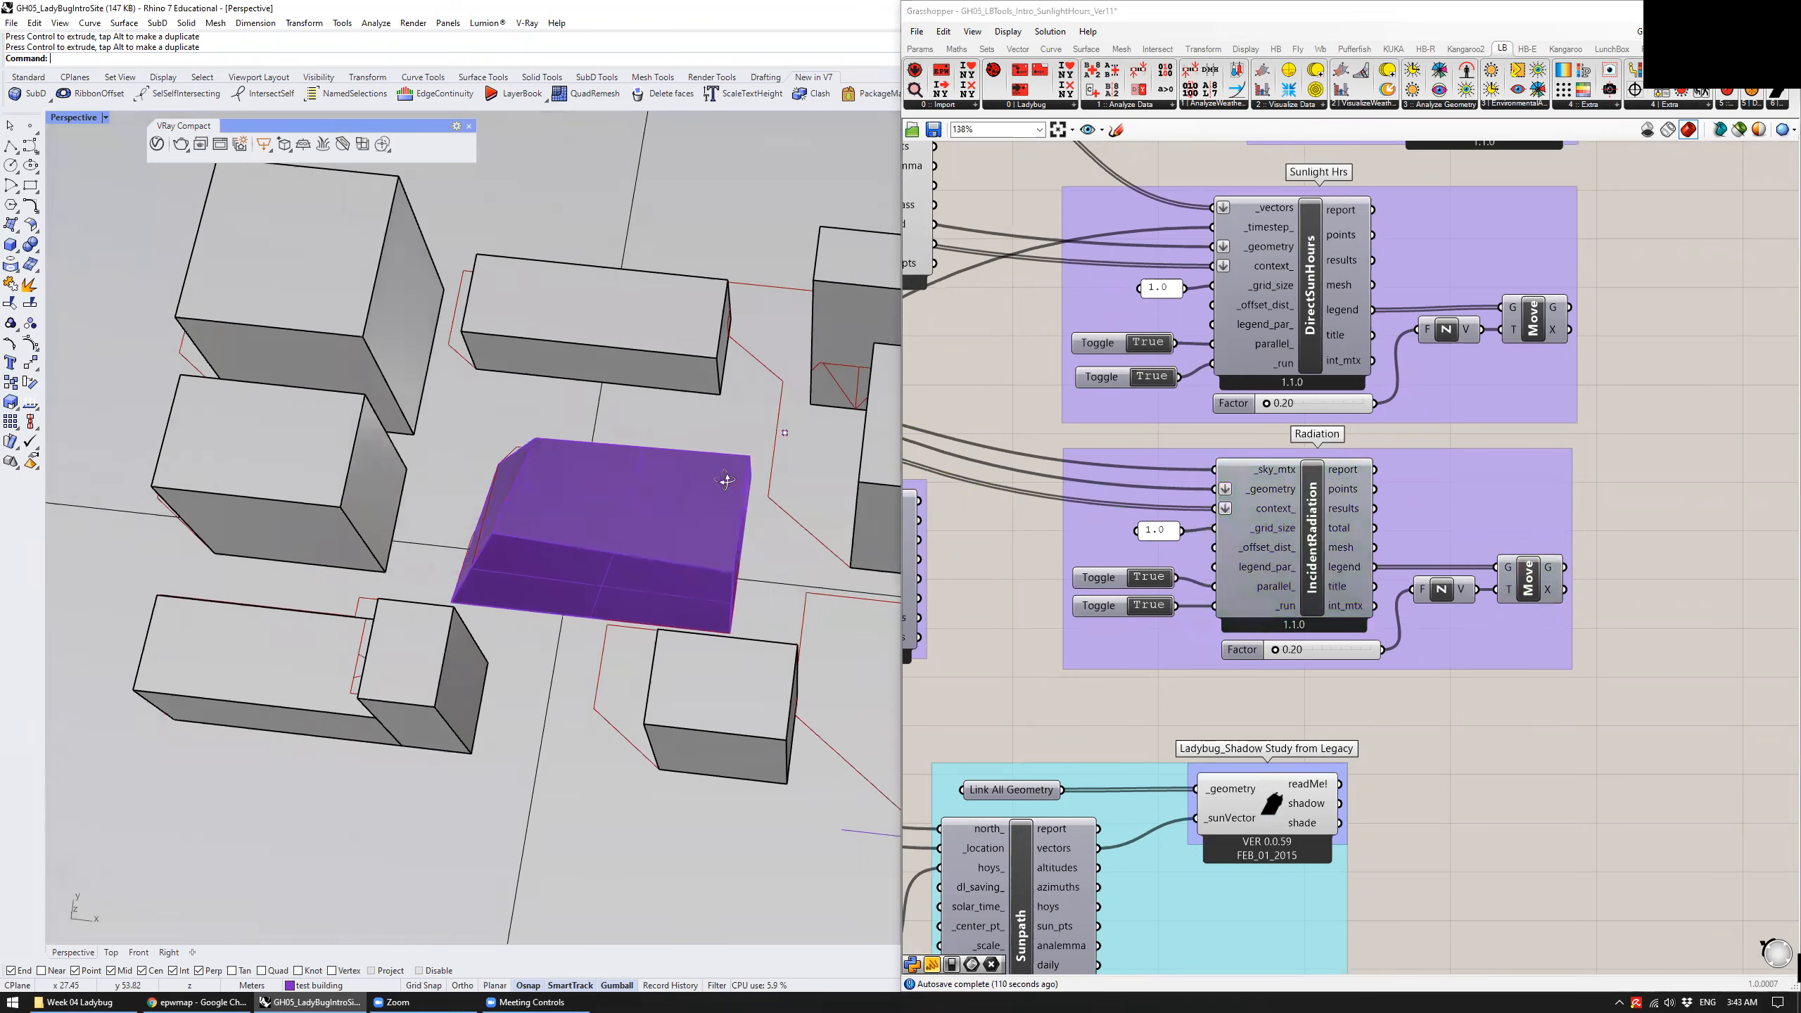
Turn off the preview of the Sunpath component that feeds the DirectSunHours vectors
right_drag(1455, 408, 1406, 629)
scroll(1411, 628, down, 1)
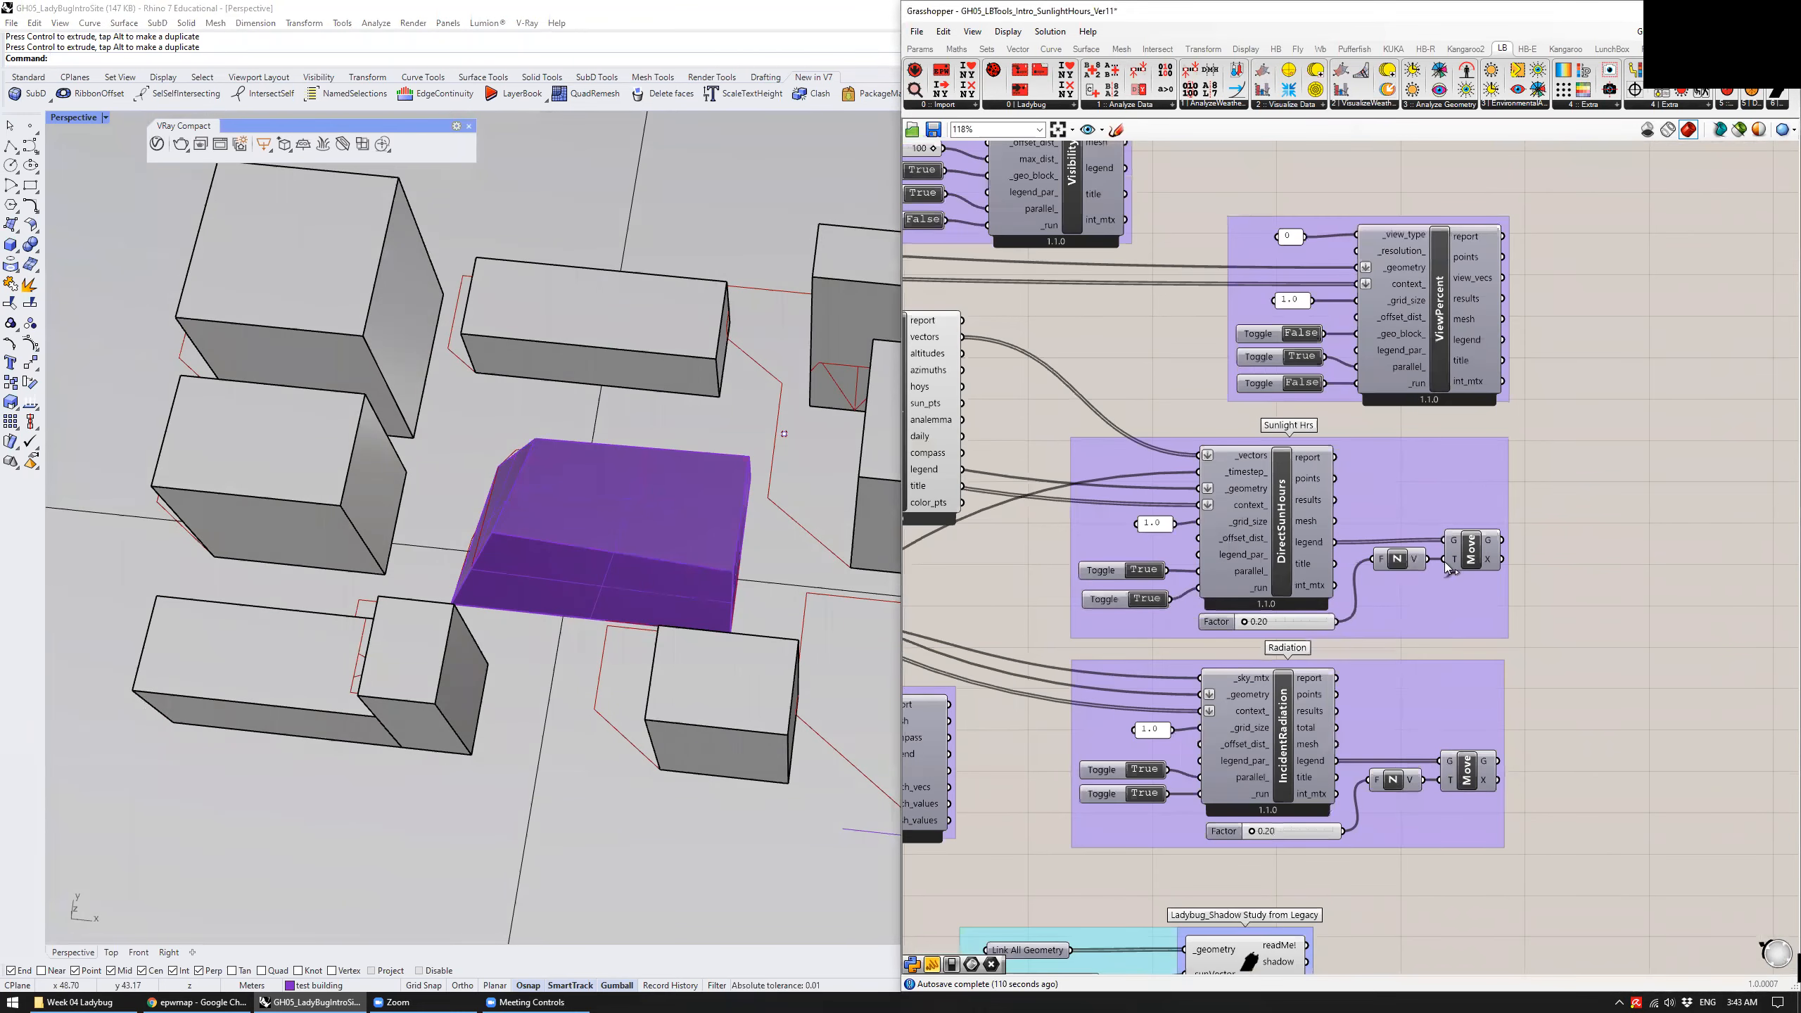
scroll(1551, 414, down, 2)
right_drag(1541, 579, 1618, 505)
click(1195, 391)
click(1154, 455)
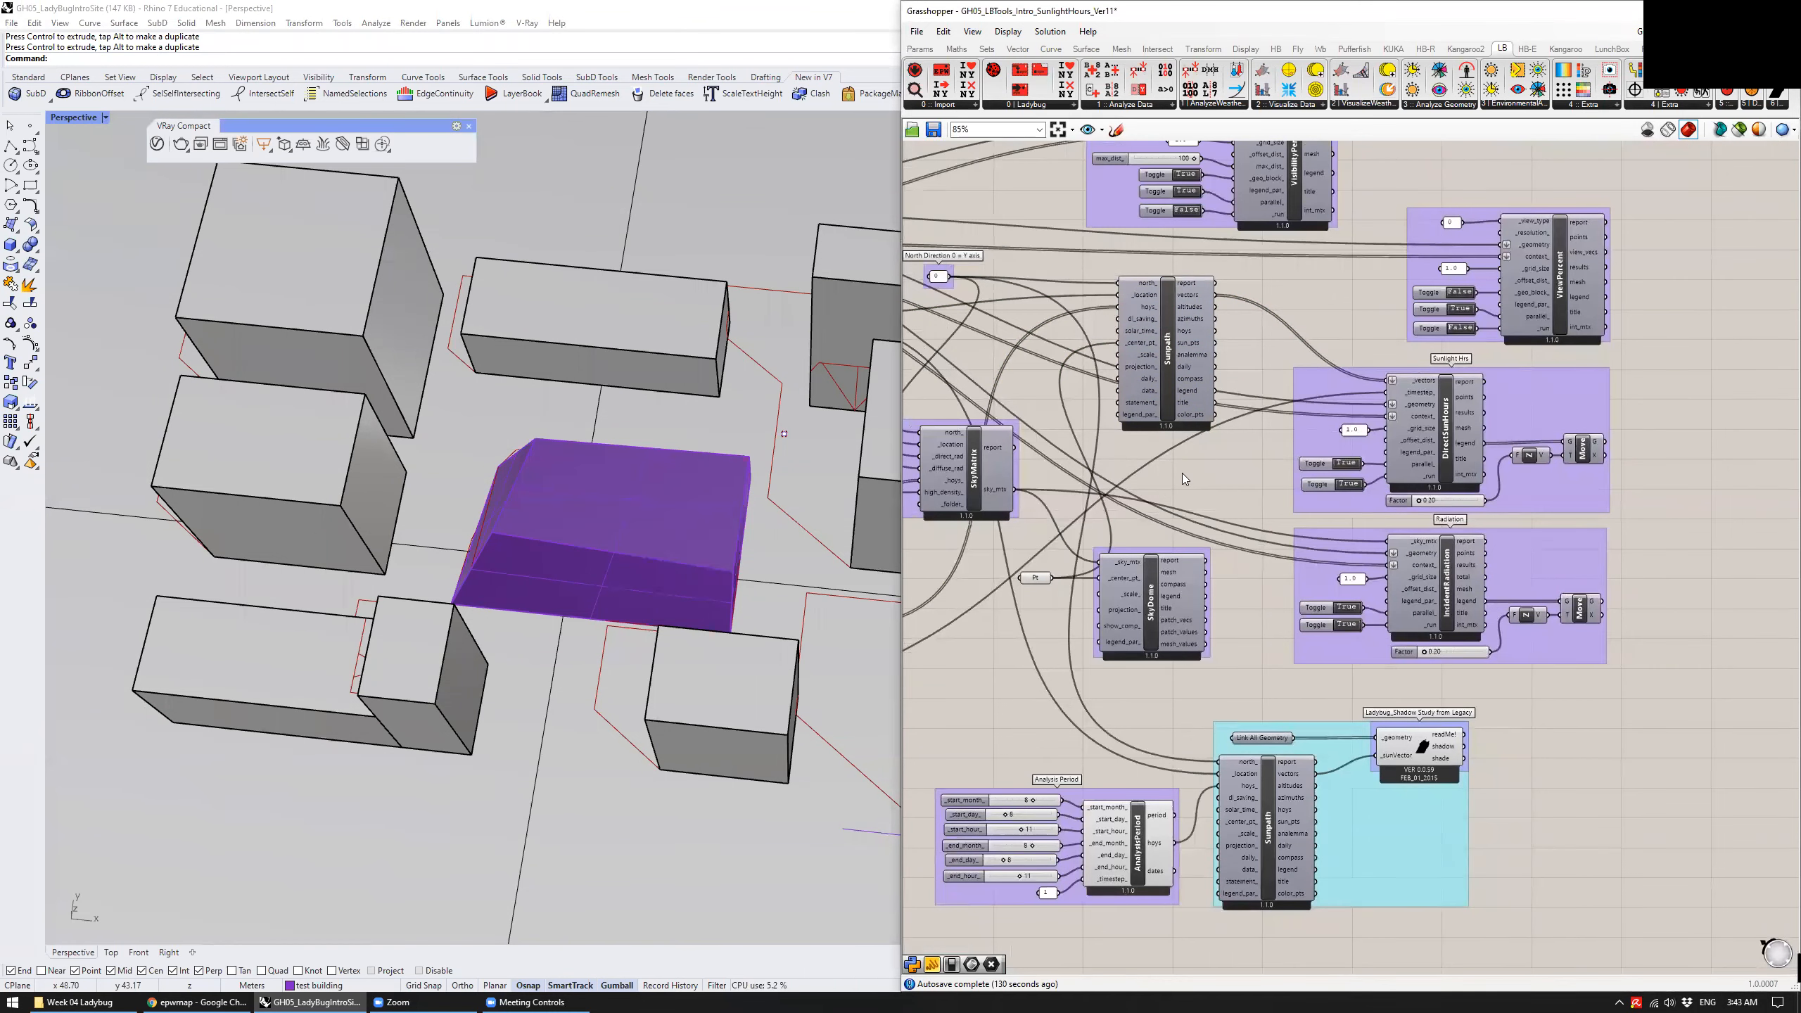
Turn on the preview of the ViewPercent component and set its _run toggle to True
right_drag(1236, 512, 1151, 742)
scroll(1536, 471, up, 3)
scroll(1535, 471, down, 3)
scroll(1367, 360, up, 2)
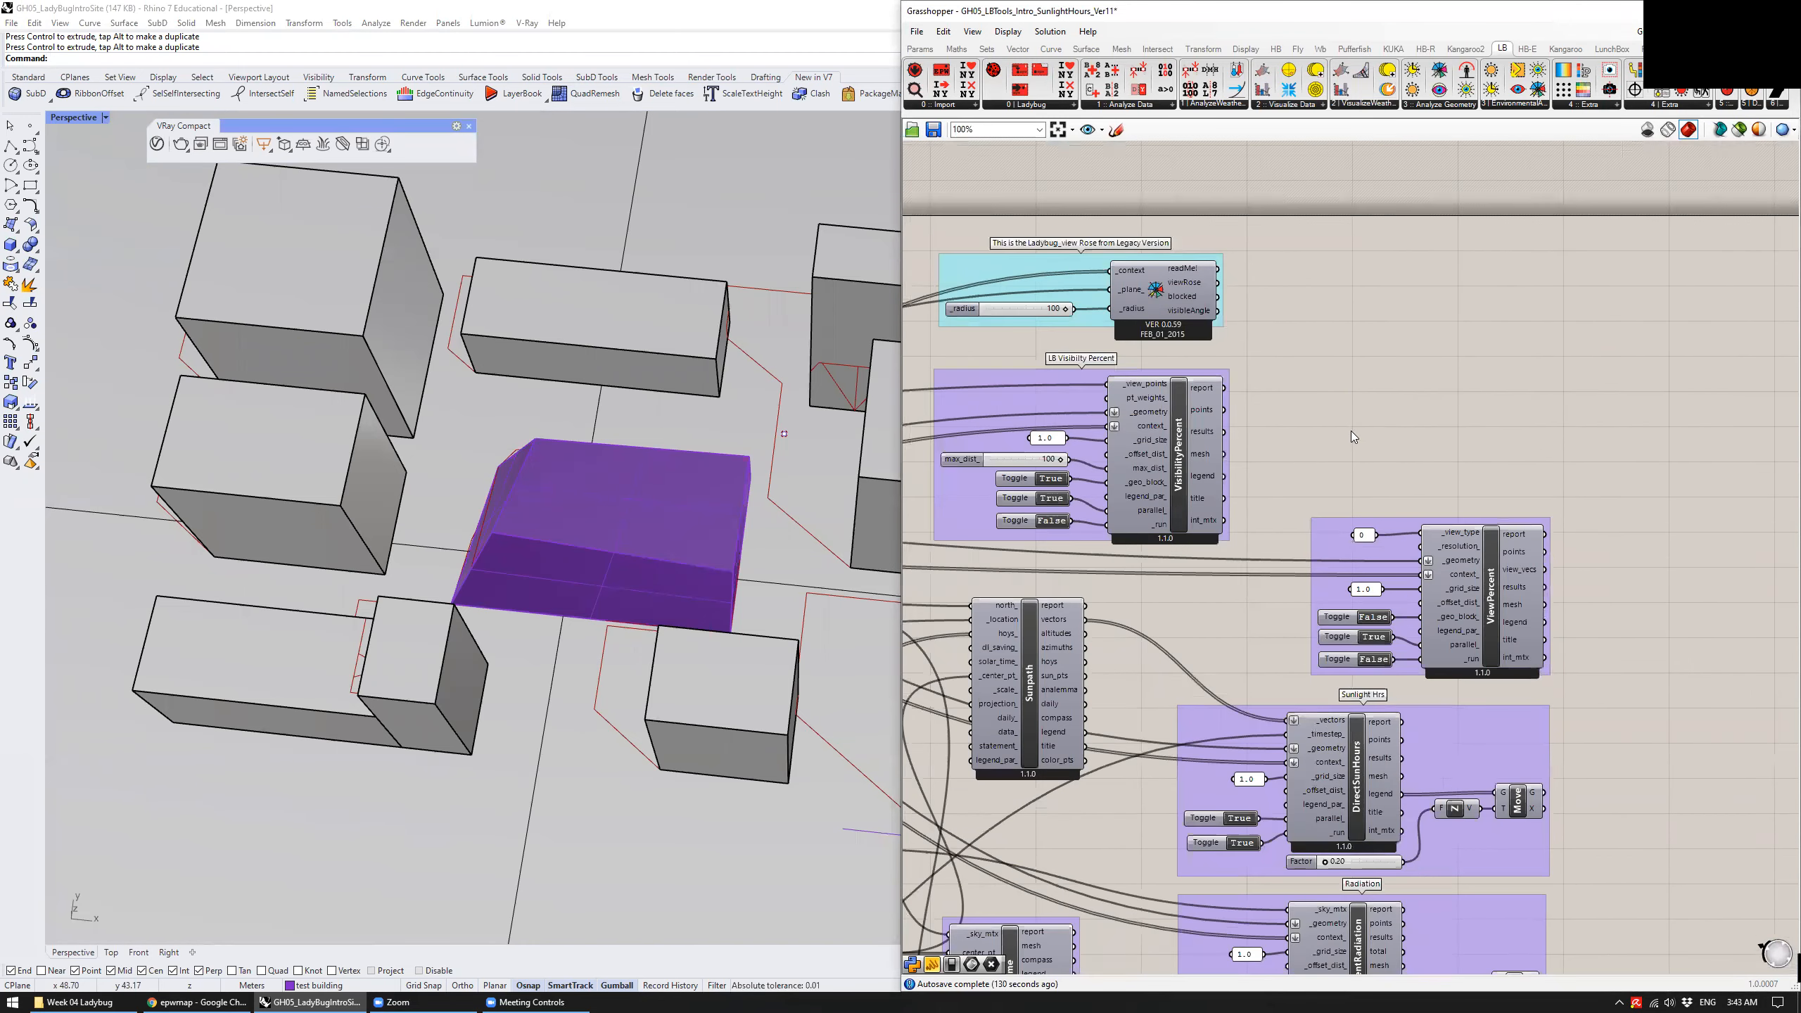
click(1496, 598)
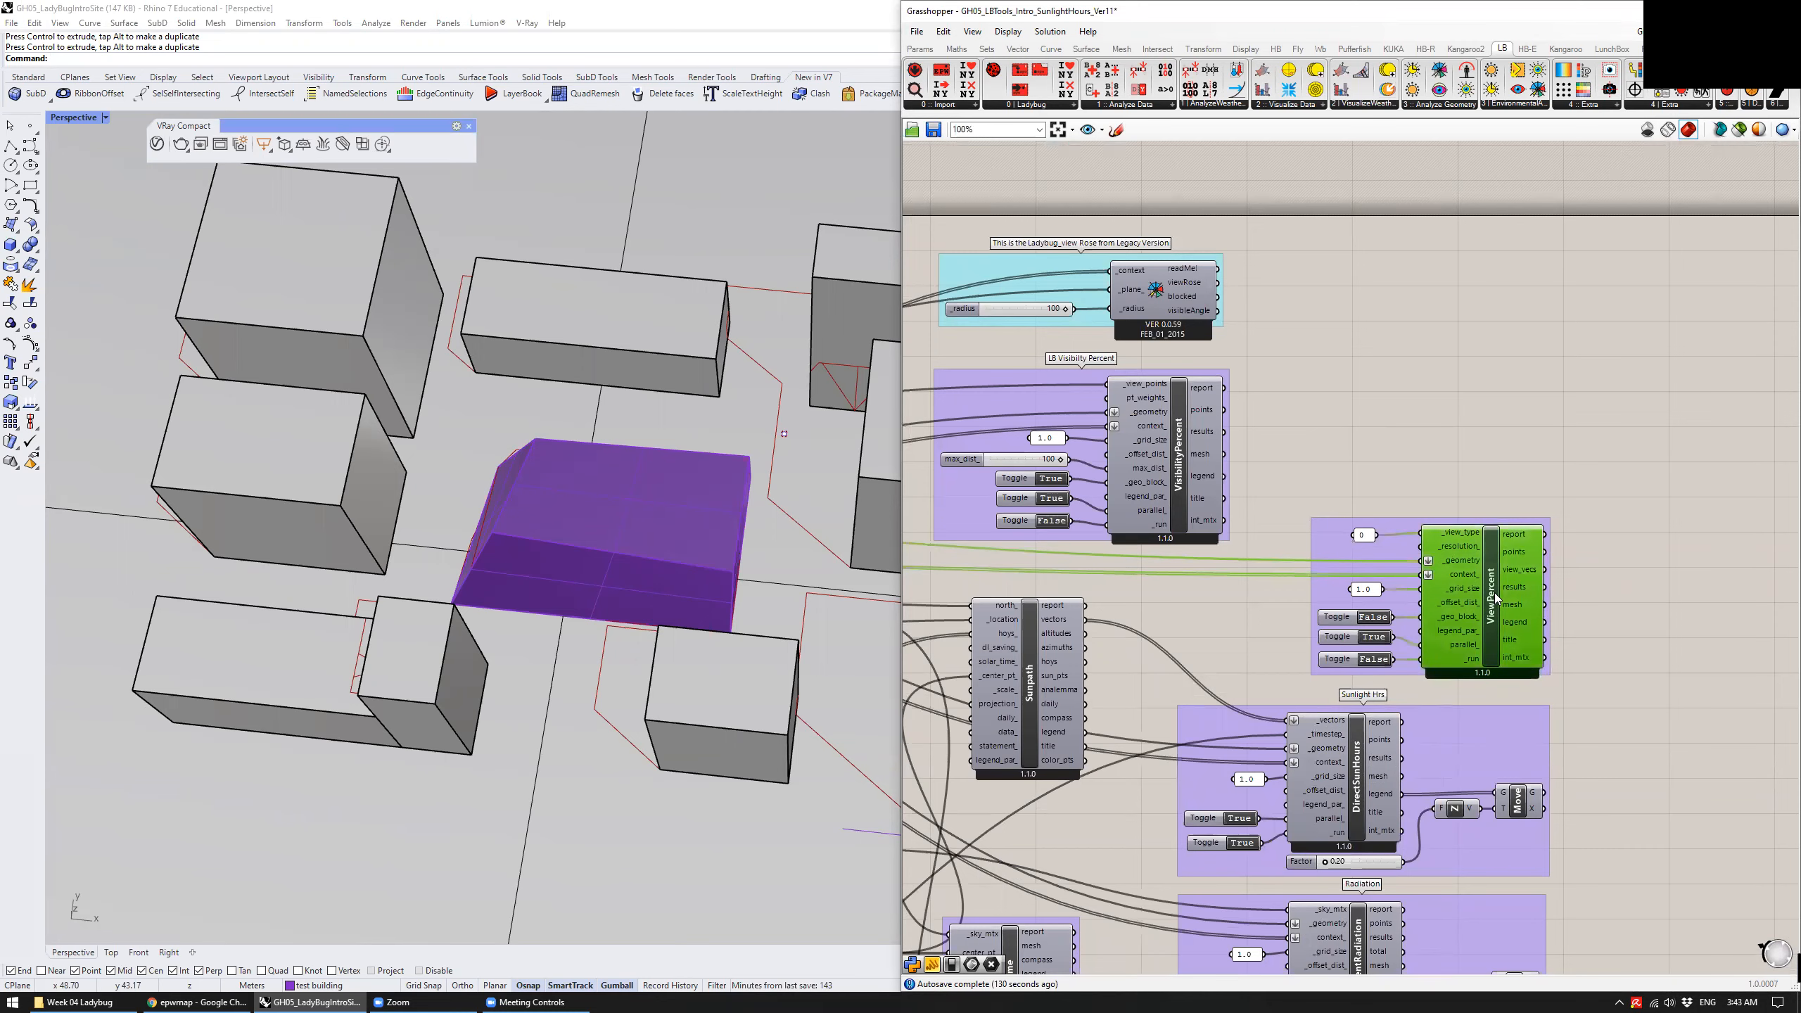
key(ctrl+q)
click(1495, 447)
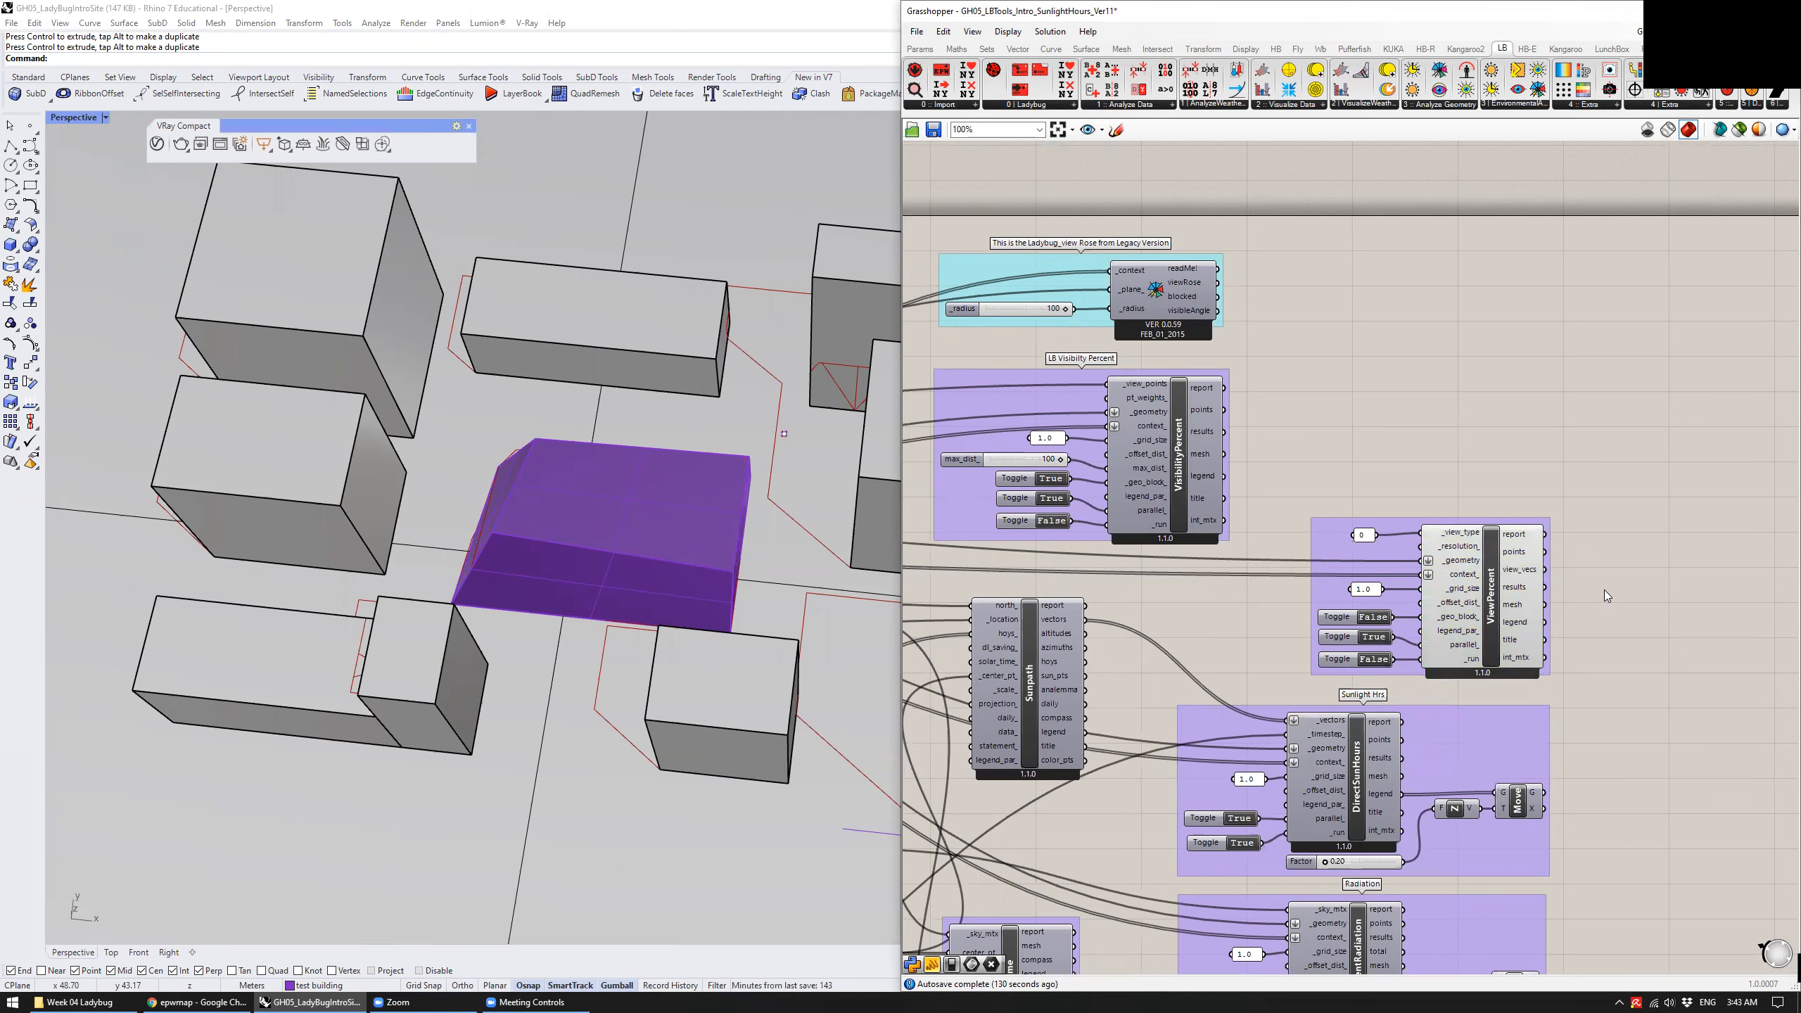
scroll(1552, 610, up, 4)
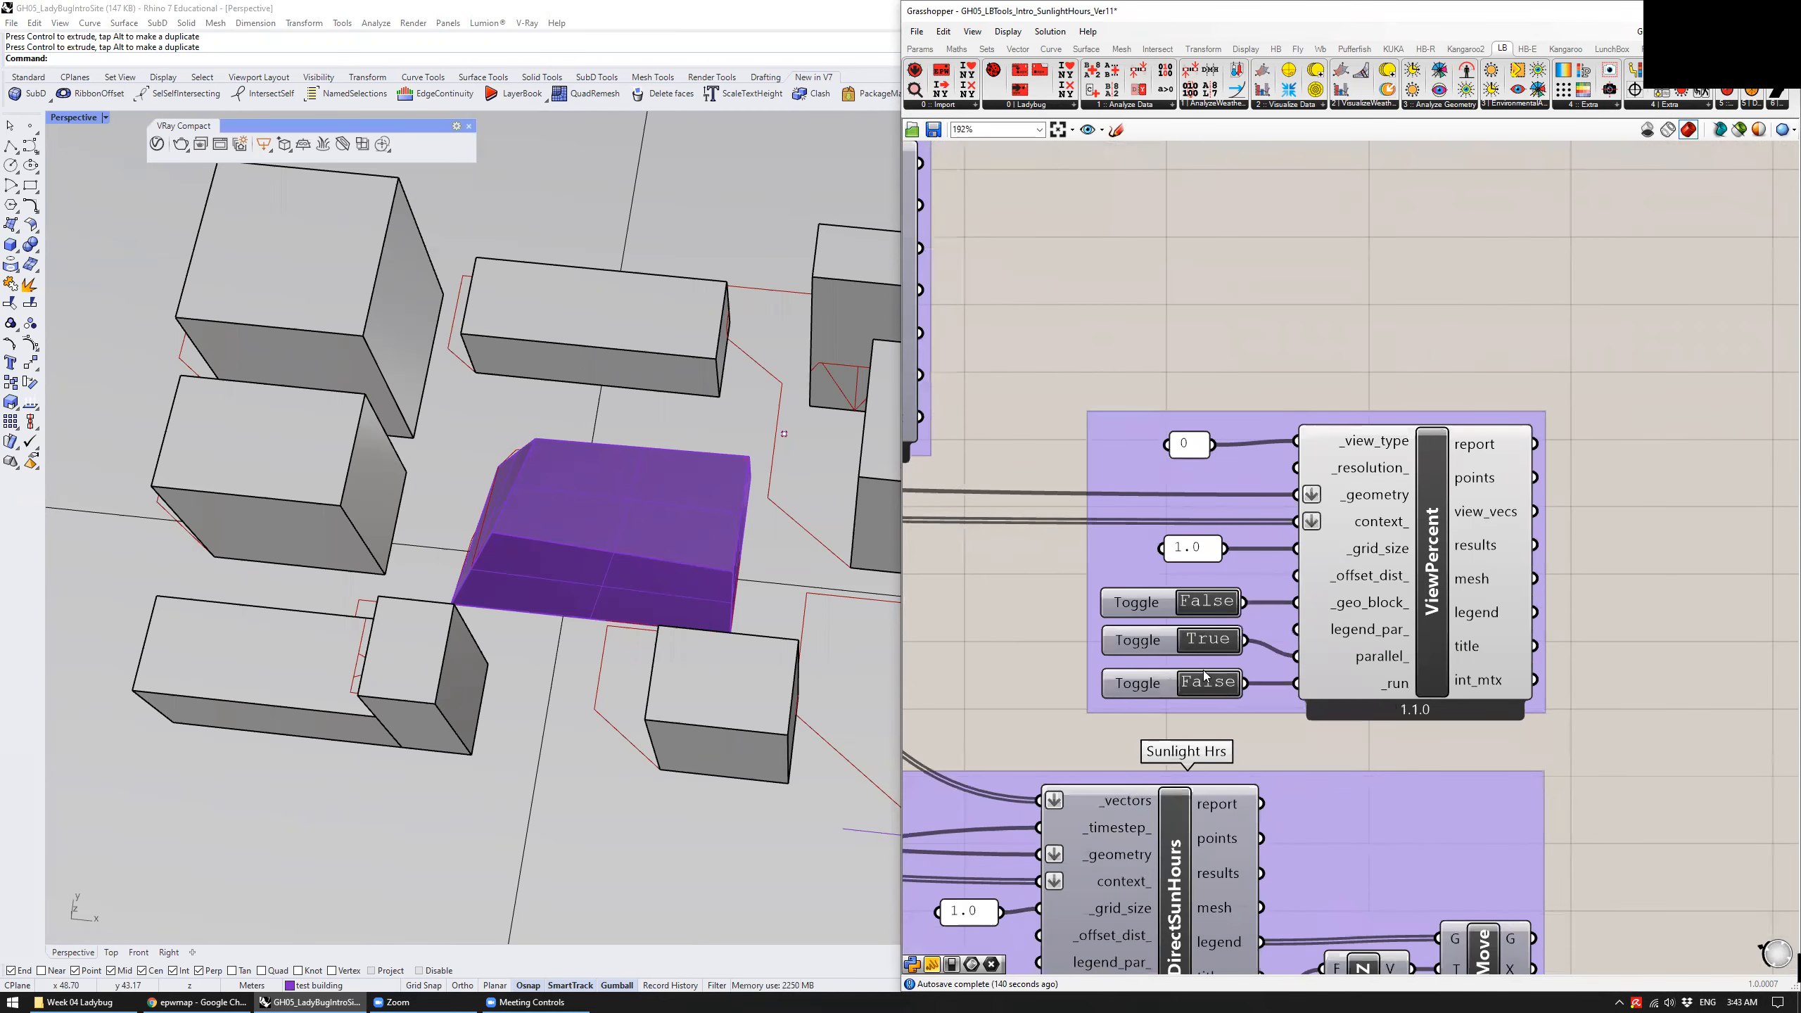
double_click(1207, 681)
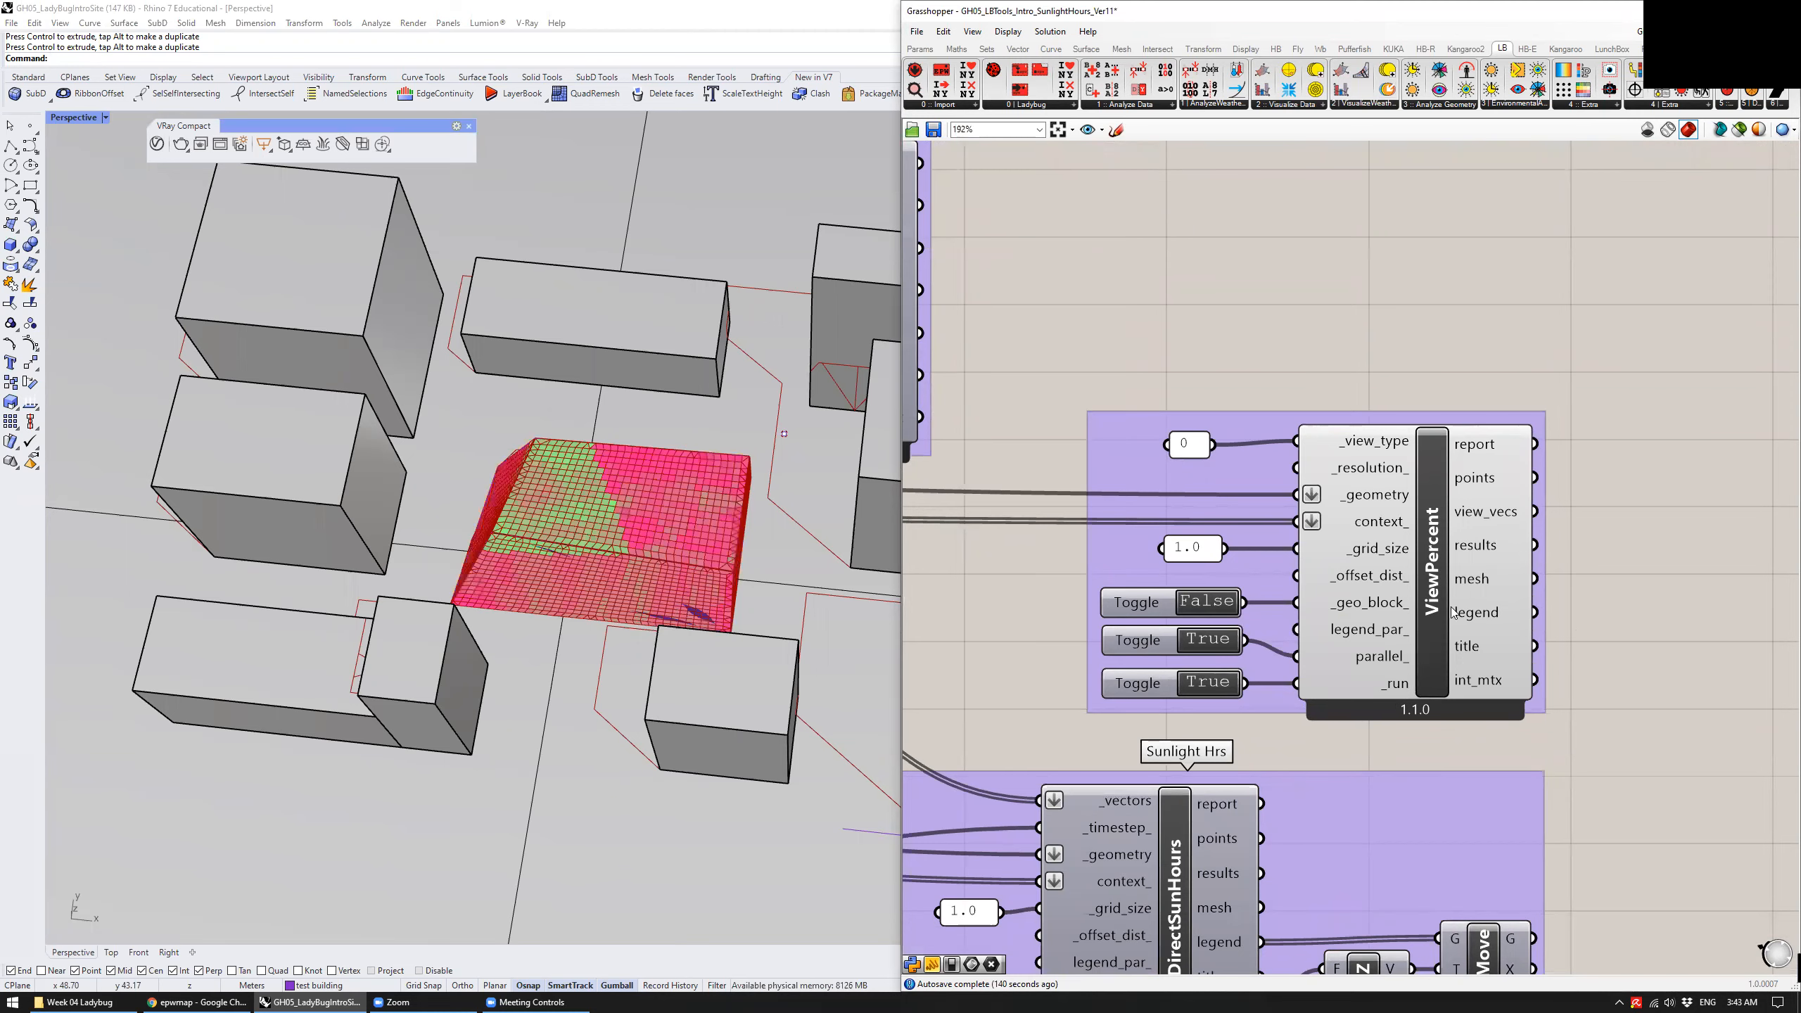
Copy the Factor slider, Z vector and Move component from the Sunlight Hrs group and place the copies beside ViewPercent
right_drag(1608, 620, 1484, 514)
scroll(1480, 507, down, 1)
right_drag(719, 525, 762, 494)
right_drag(1247, 830, 1199, 764)
click(1083, 828)
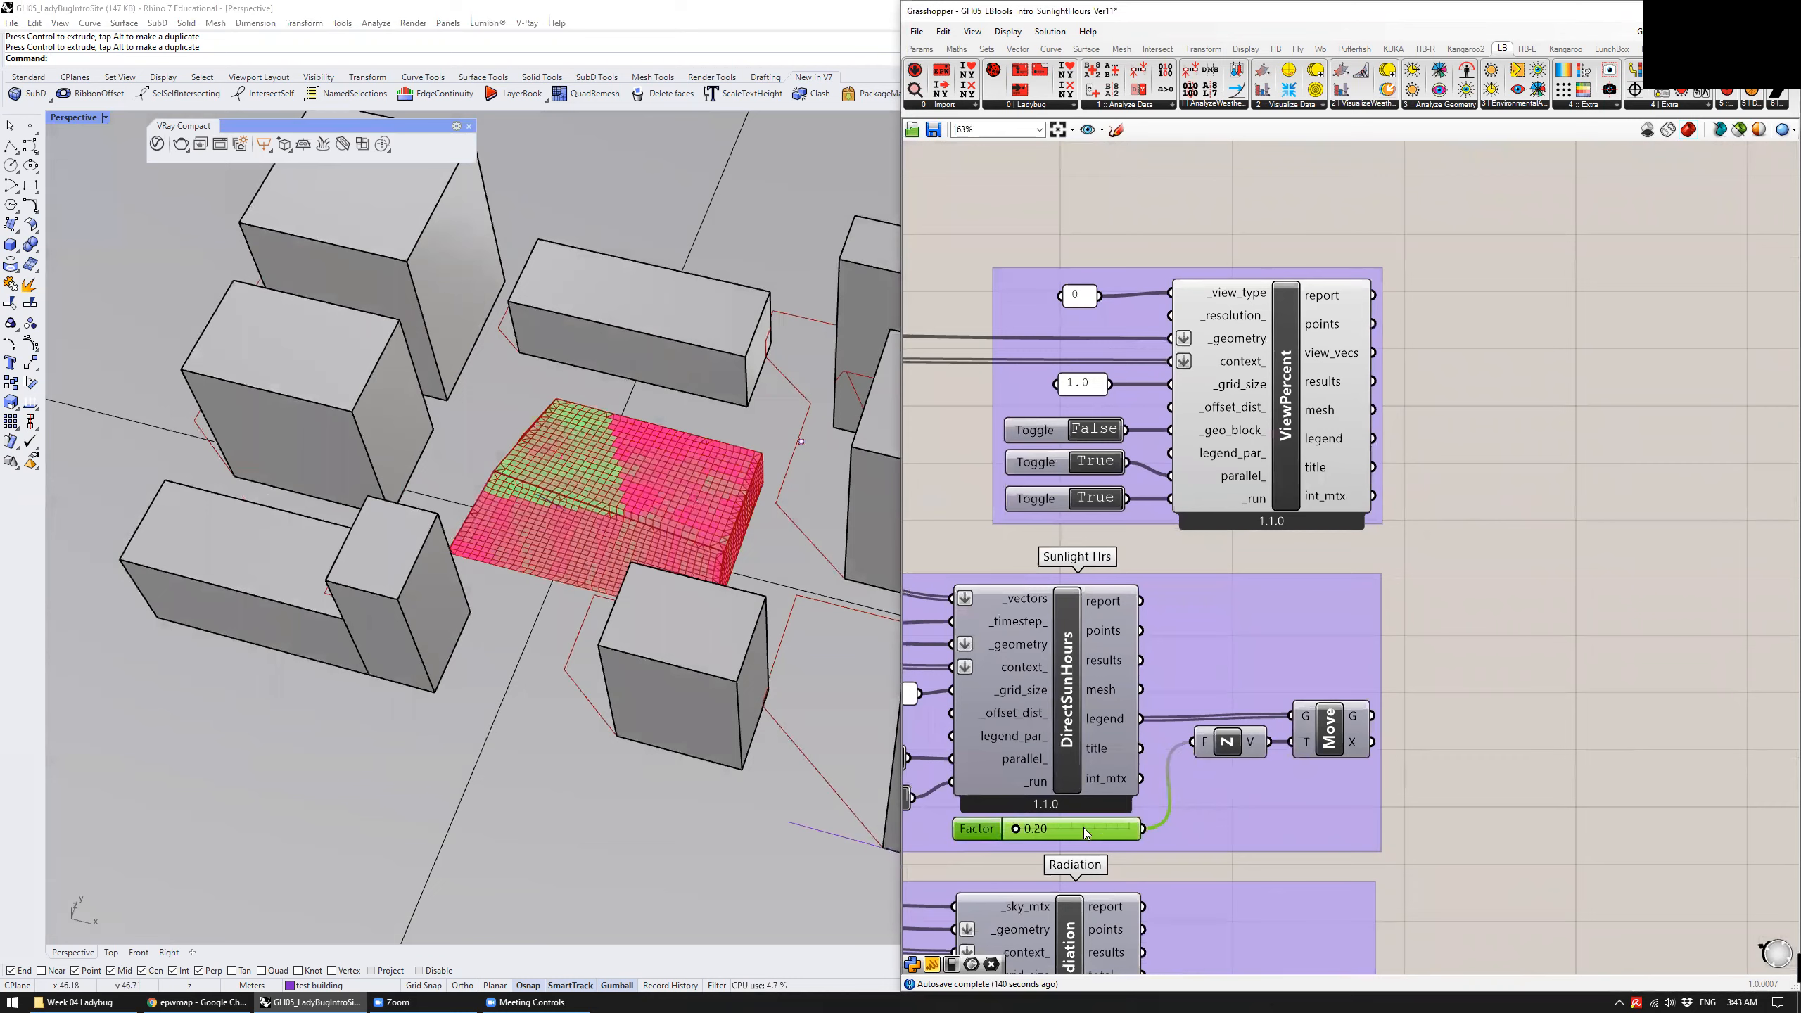
shift+click(1235, 748)
shift+click(1335, 741)
key(ctrl+c)
key(ctrl+v)
drag(1337, 742, 1712, 508)
click(1410, 486)
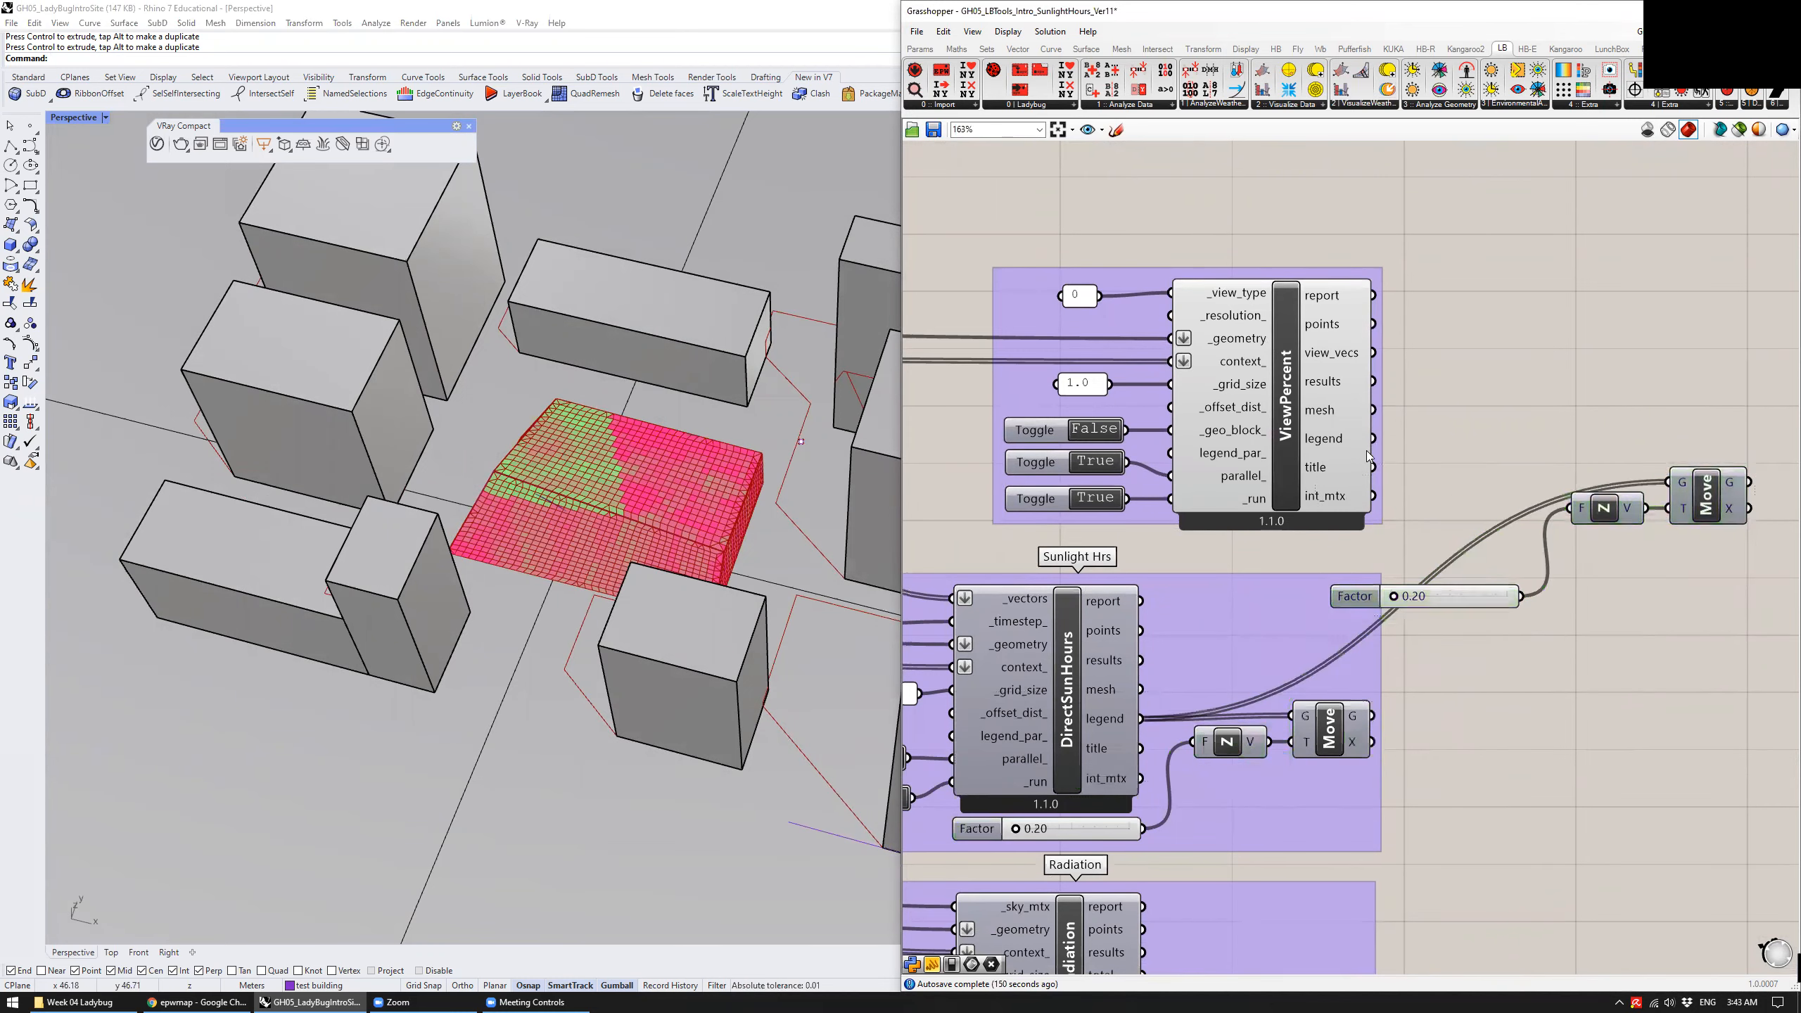
Connect the ViewPercent legend output to the copied Move component's geometry input and turn on that component's preview
drag(1536, 450, 1668, 482)
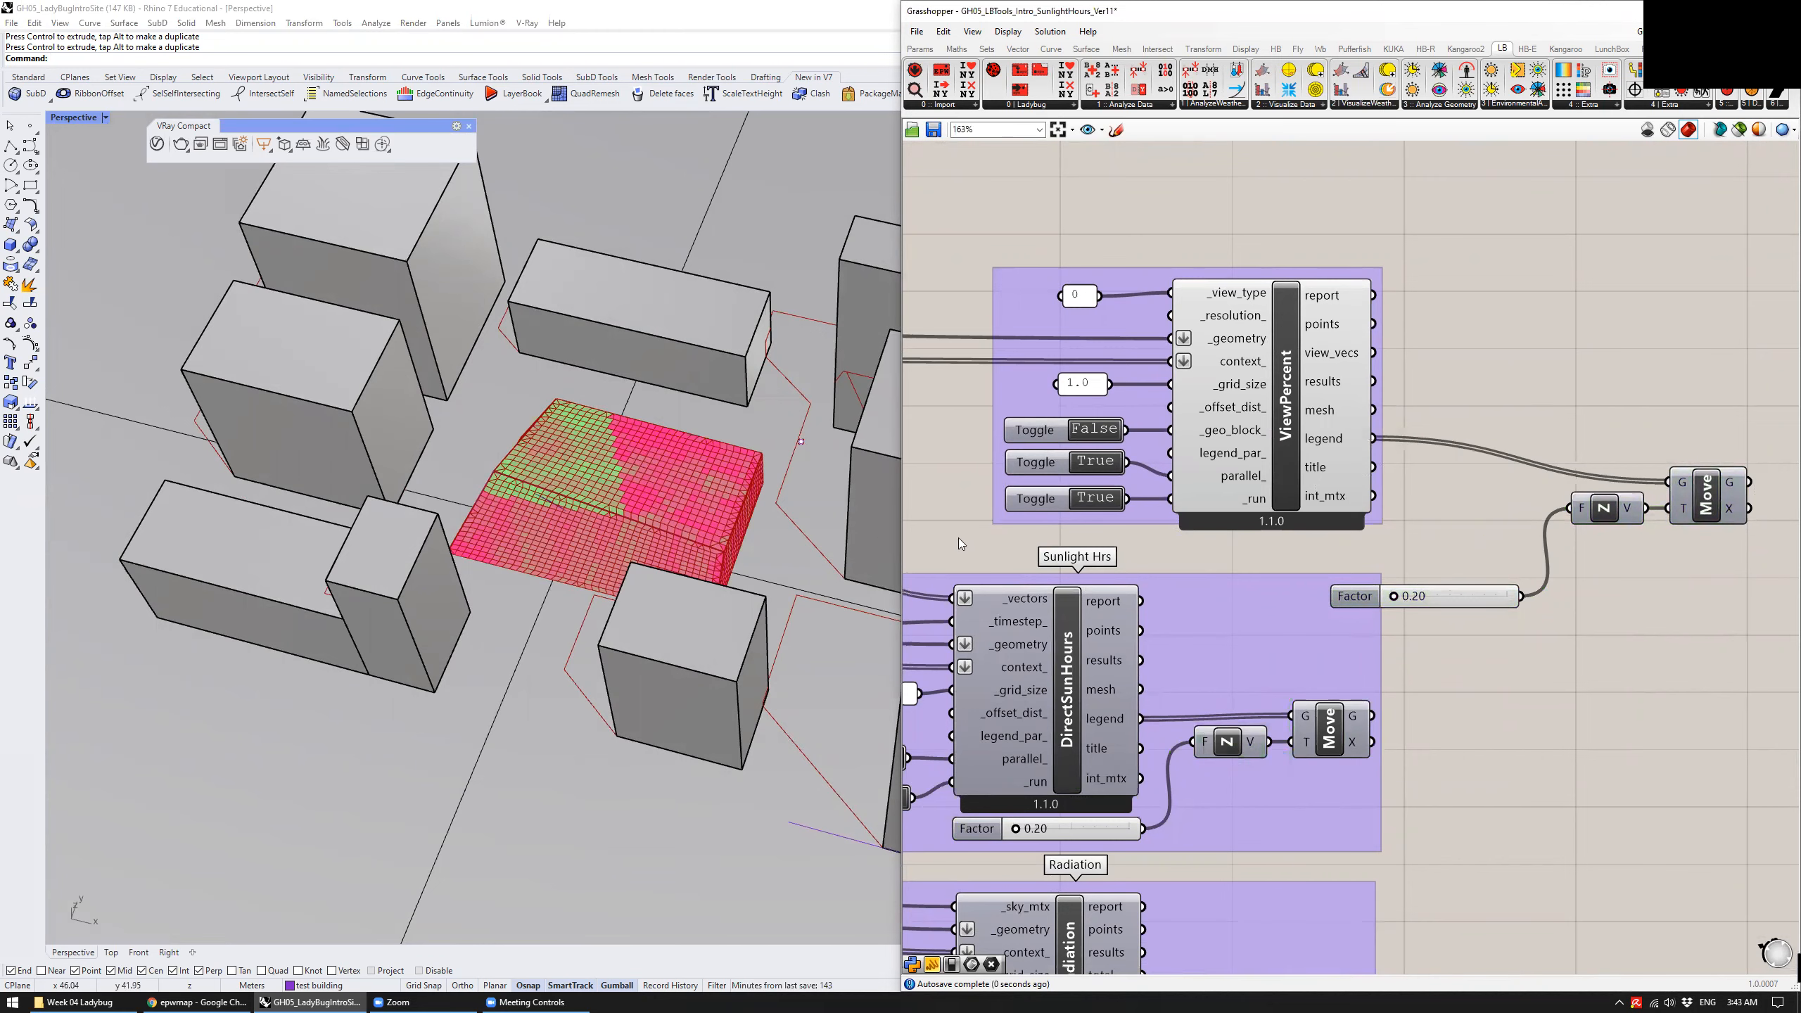
right_drag(1441, 517, 1456, 525)
click(1715, 503)
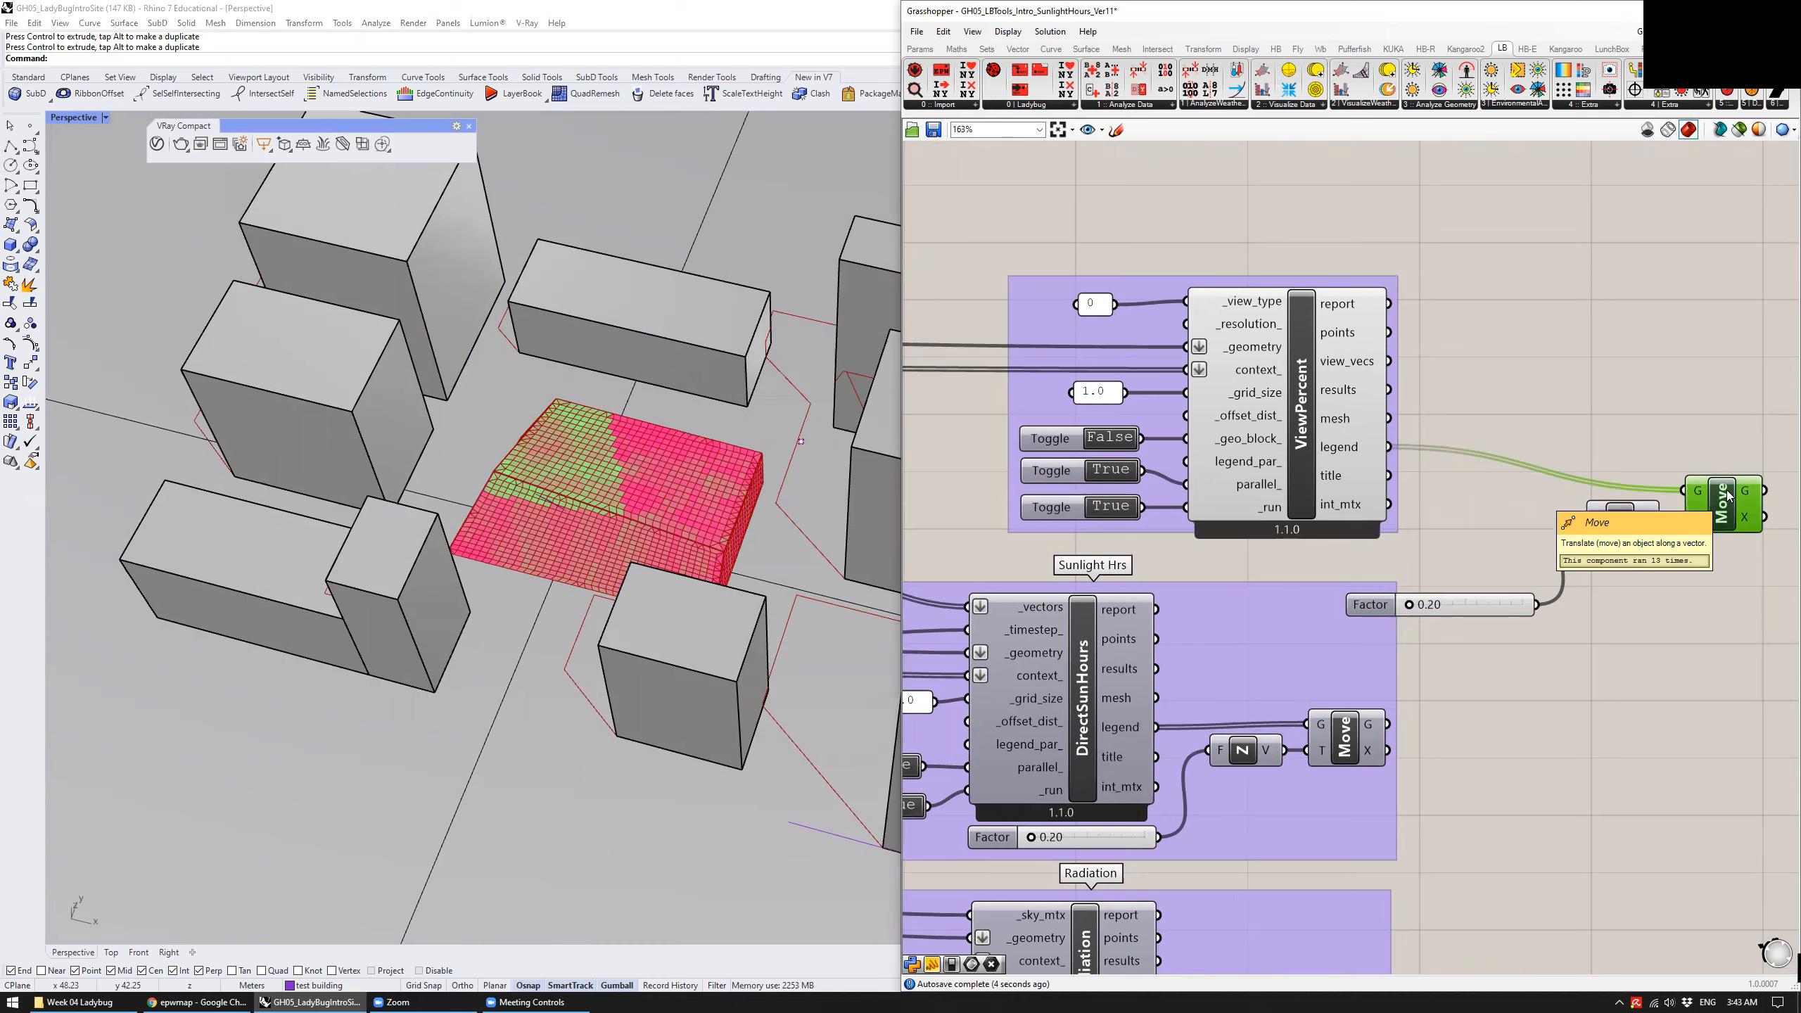
key(ctrl+q)
click(1708, 559)
Inspect the view percent legend beside the building mesh and read the ViewPercent component's description
scroll(738, 557, up, 6)
scroll(738, 556, up, 4)
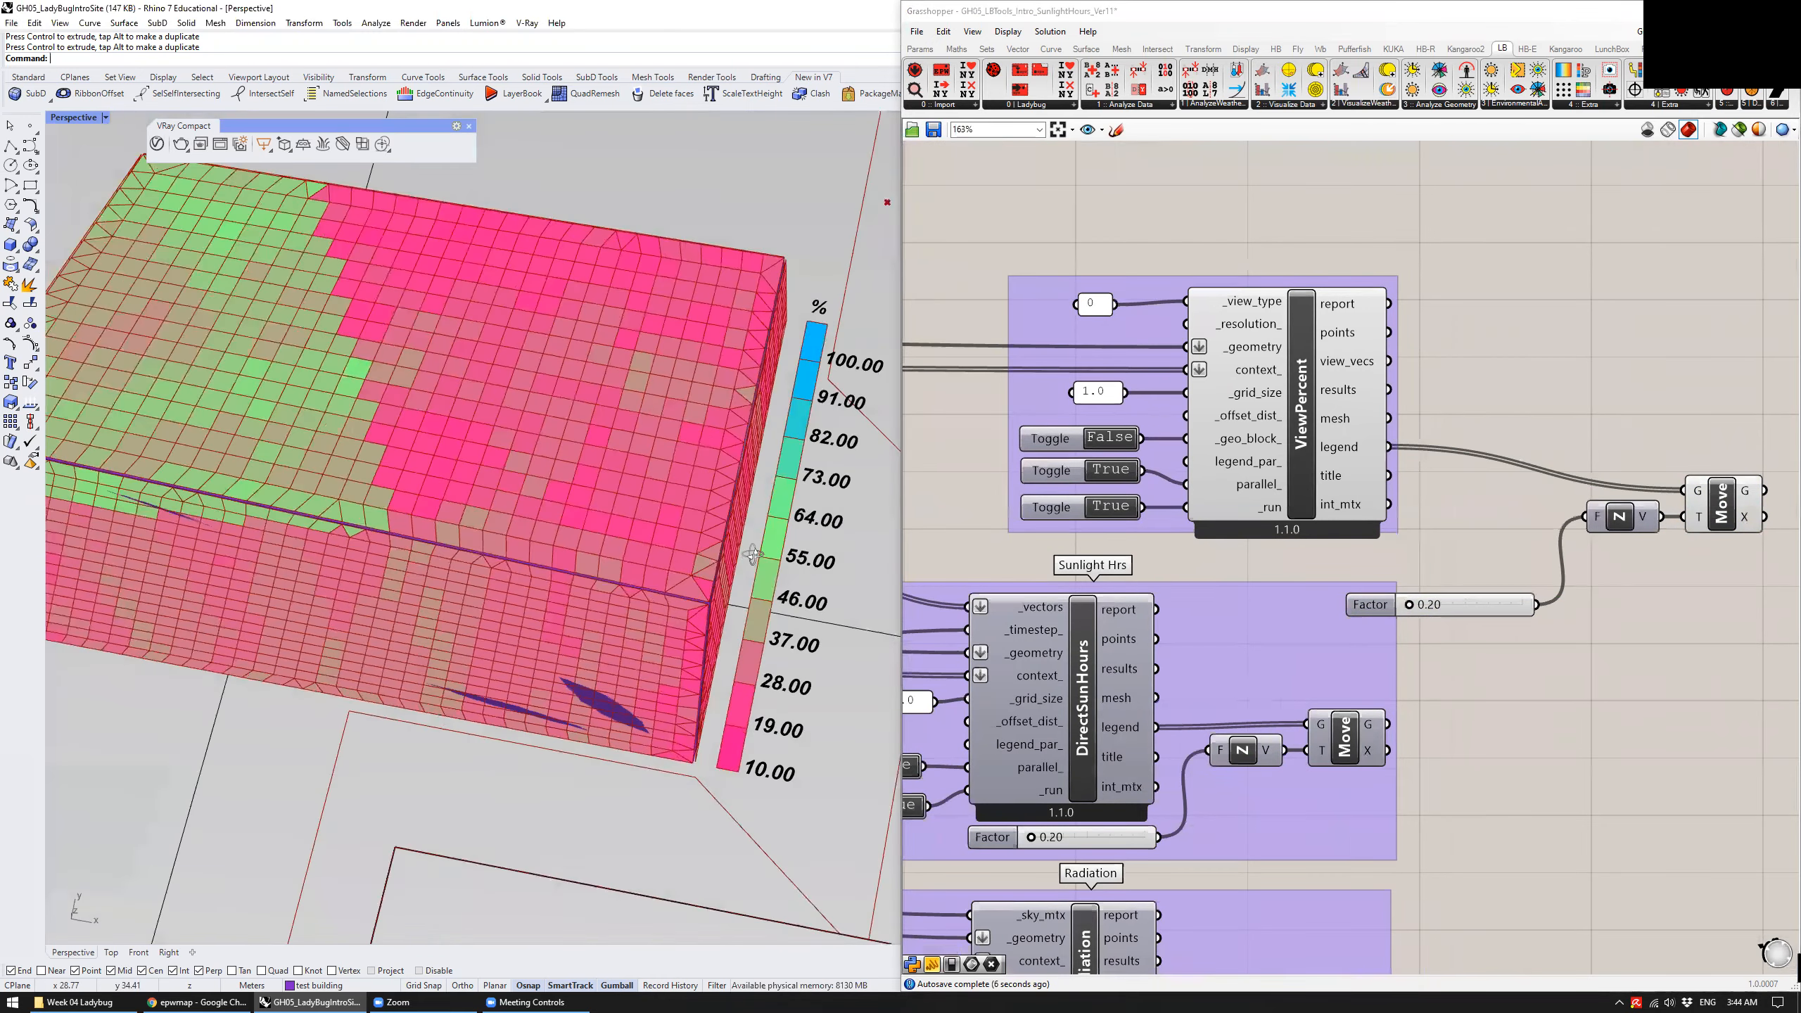
scroll(787, 702, down, 8)
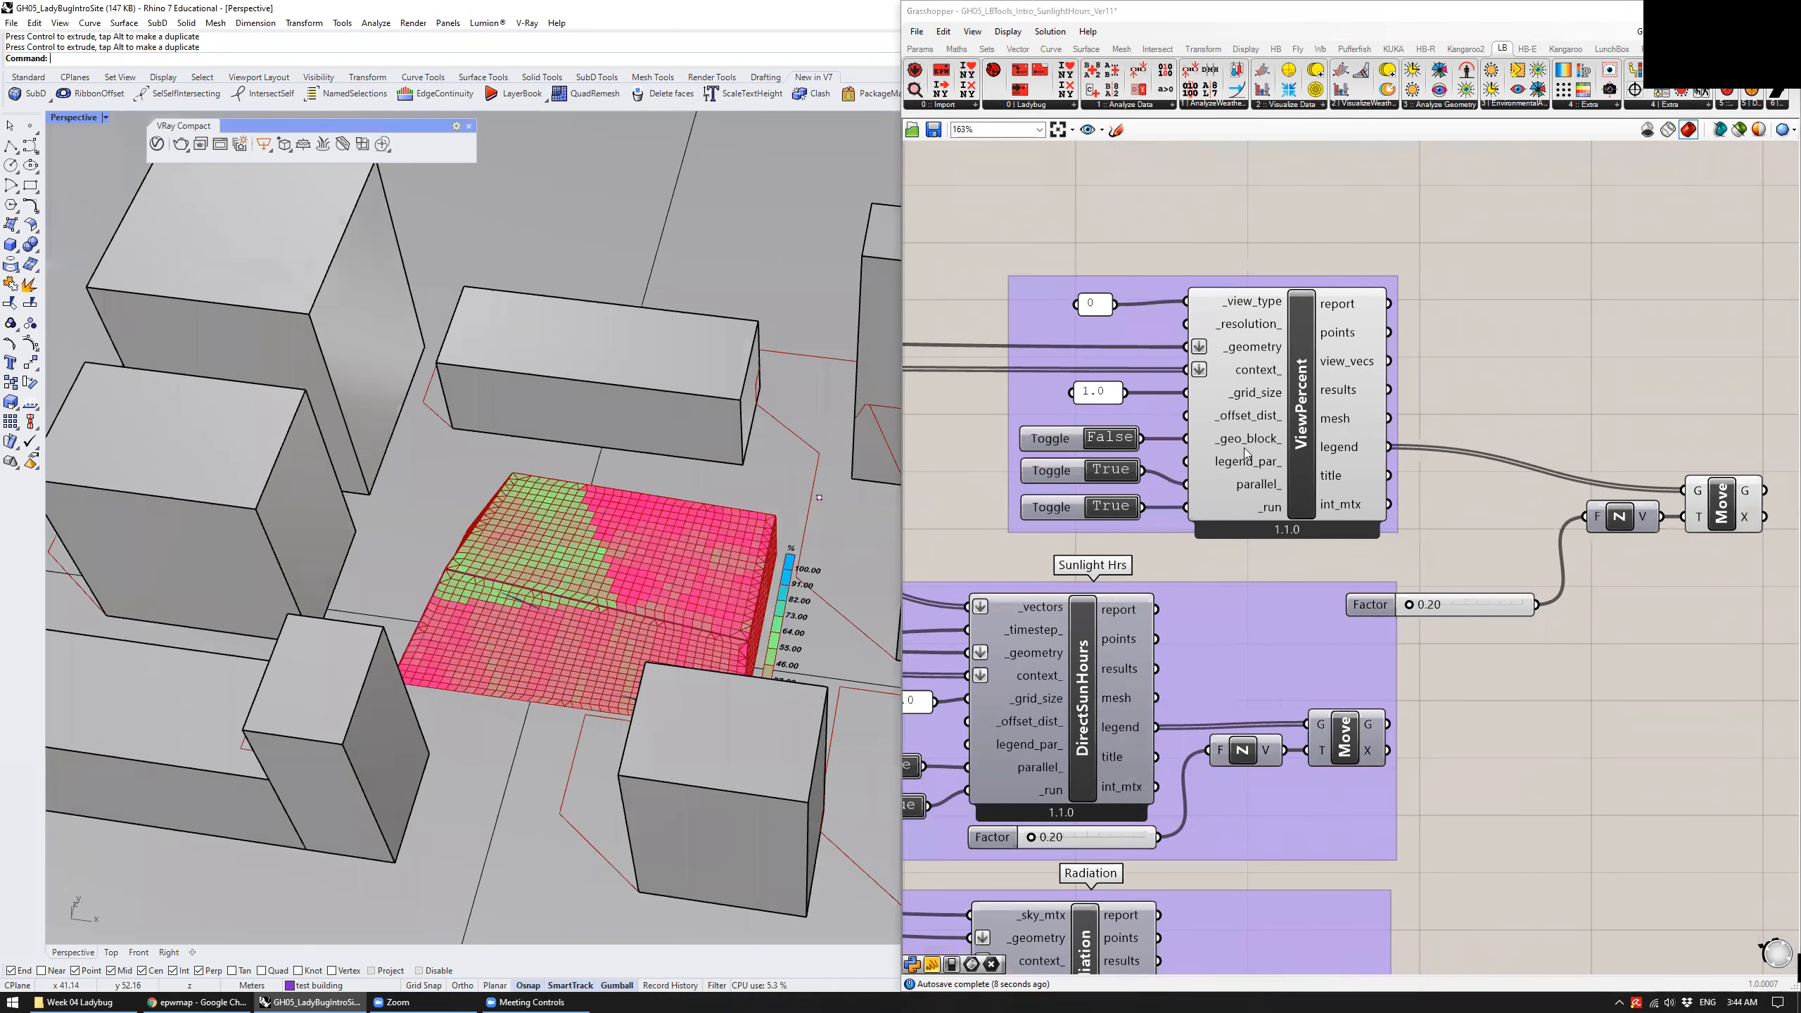
mouse_move(1307, 410)
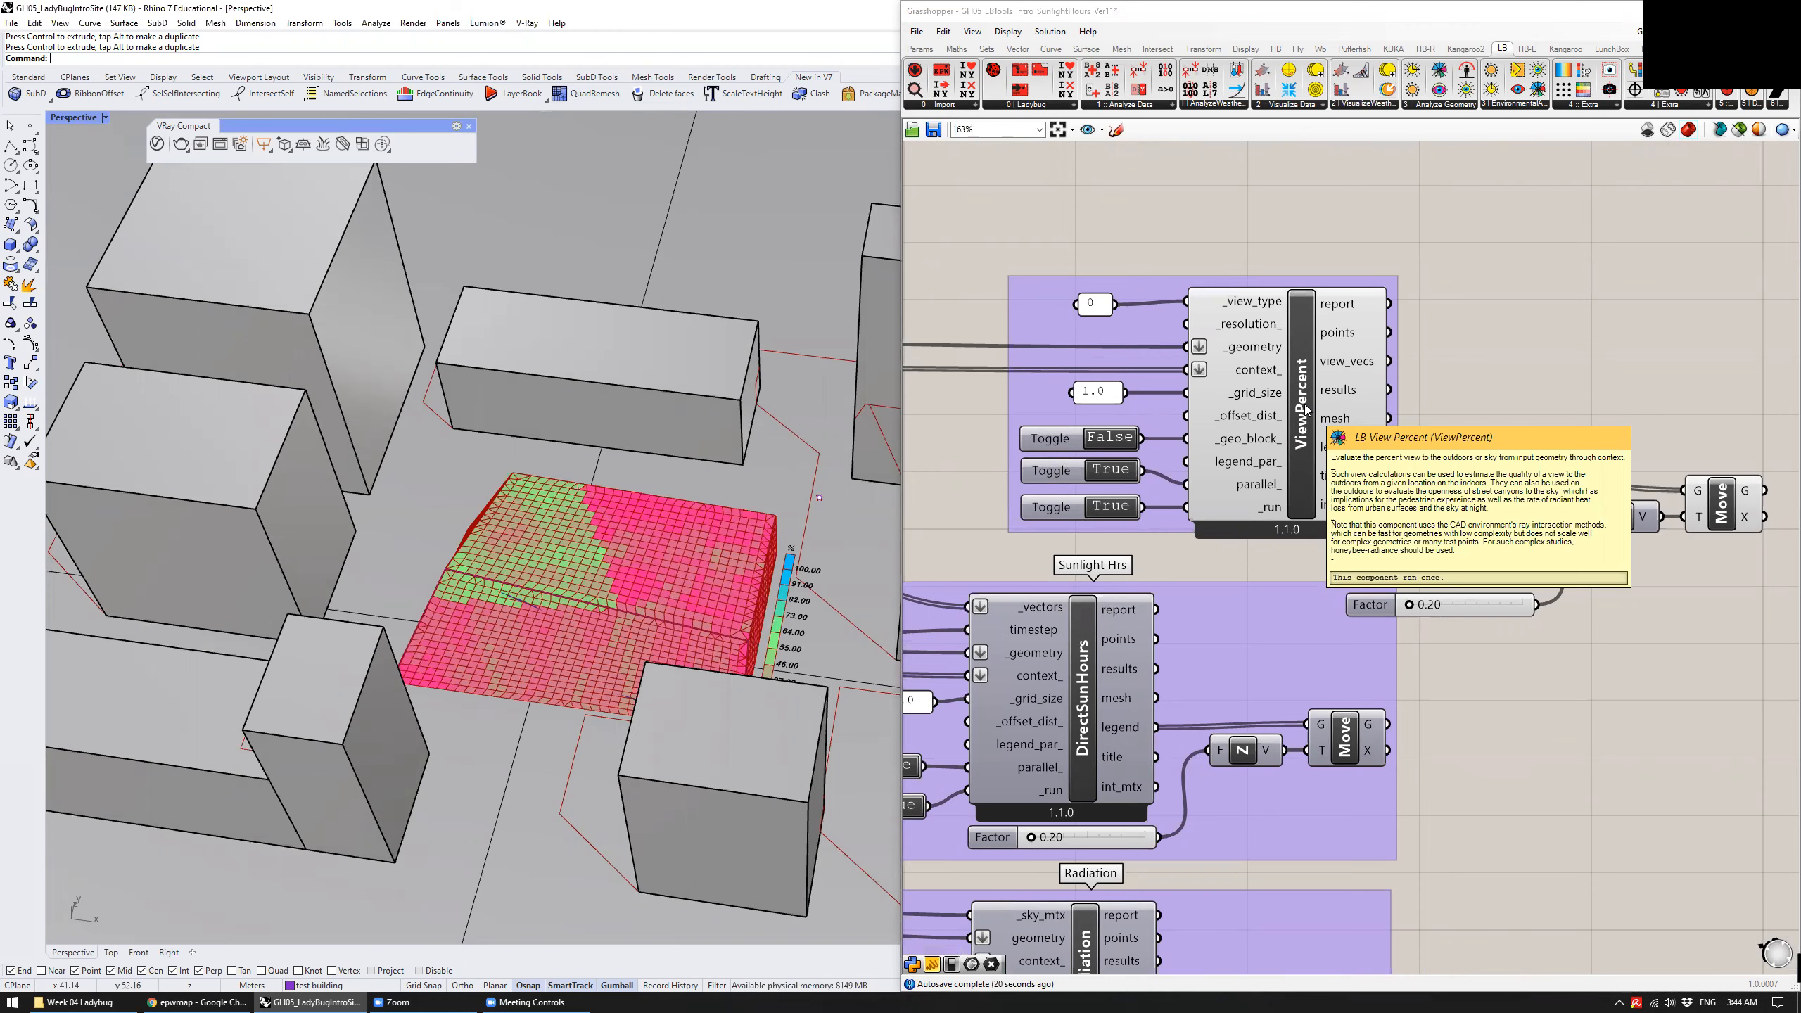
Inspect the view percent mesh from street level and from above, comparing its colours with the neighbouring buildings and legend
right_drag(783, 554, 586, 484)
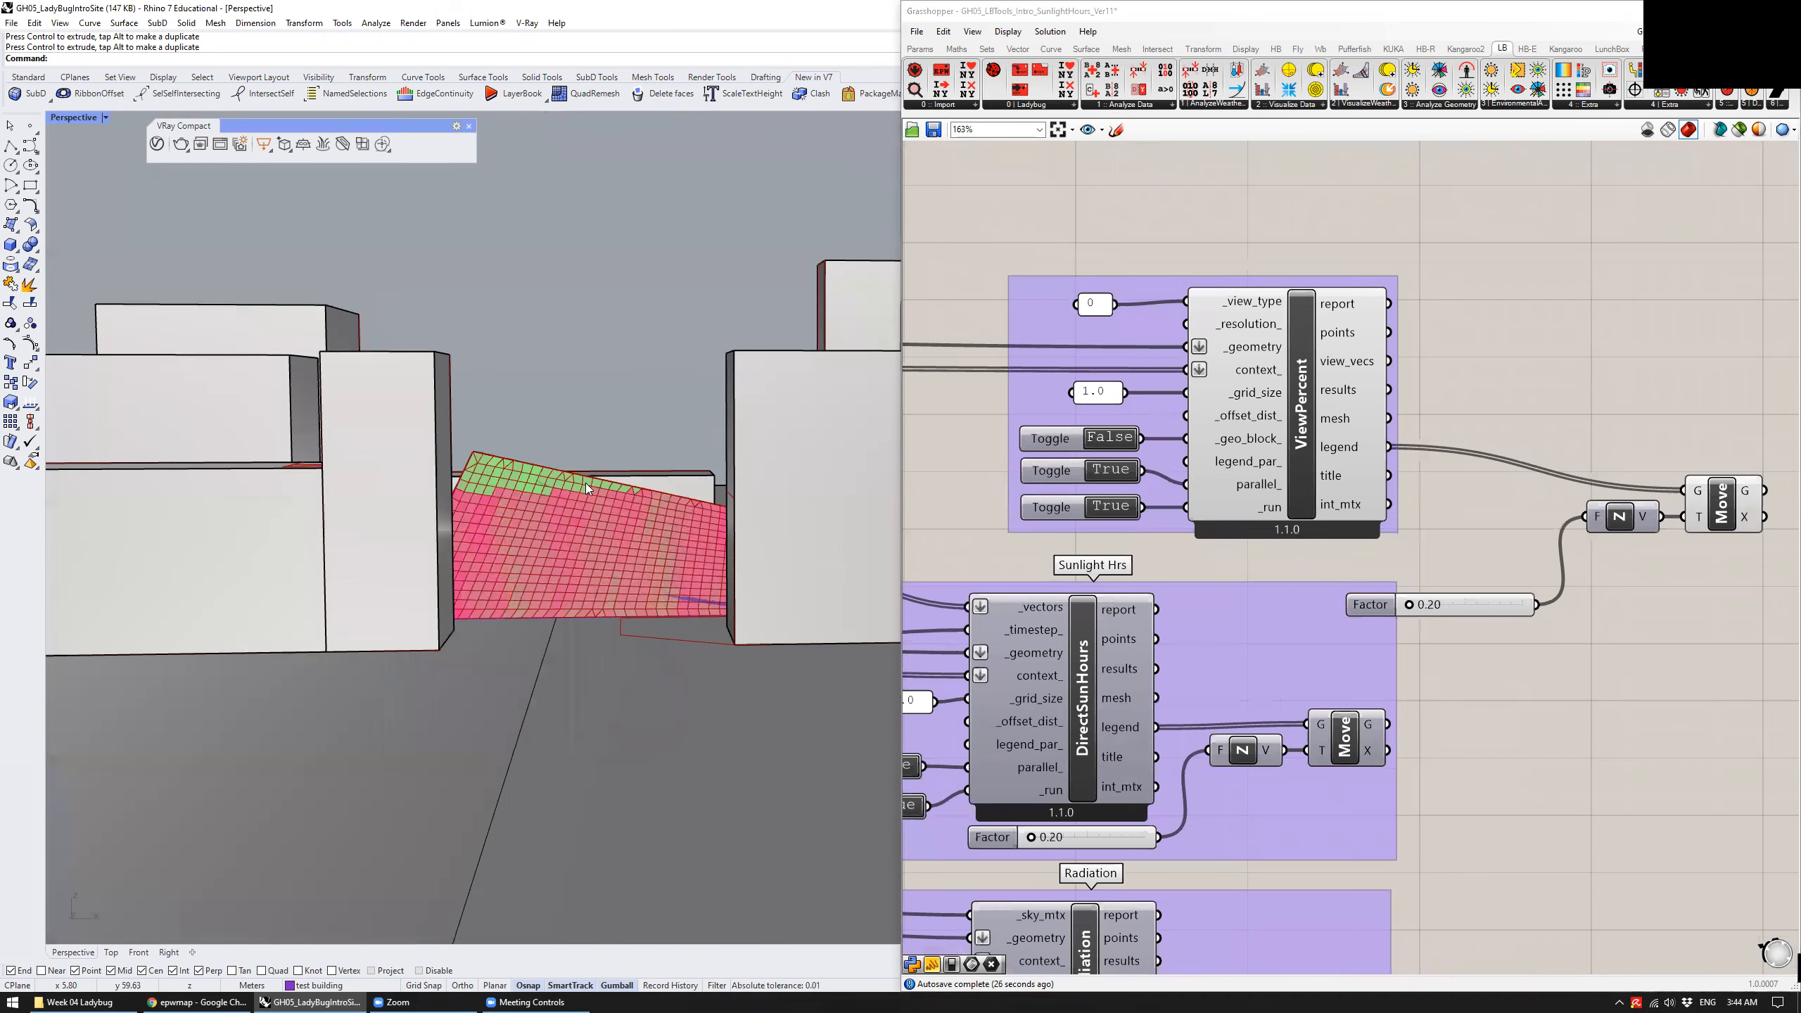
right_drag(476, 330, 584, 484)
right_drag(473, 509, 418, 362)
right_drag(487, 426, 664, 684)
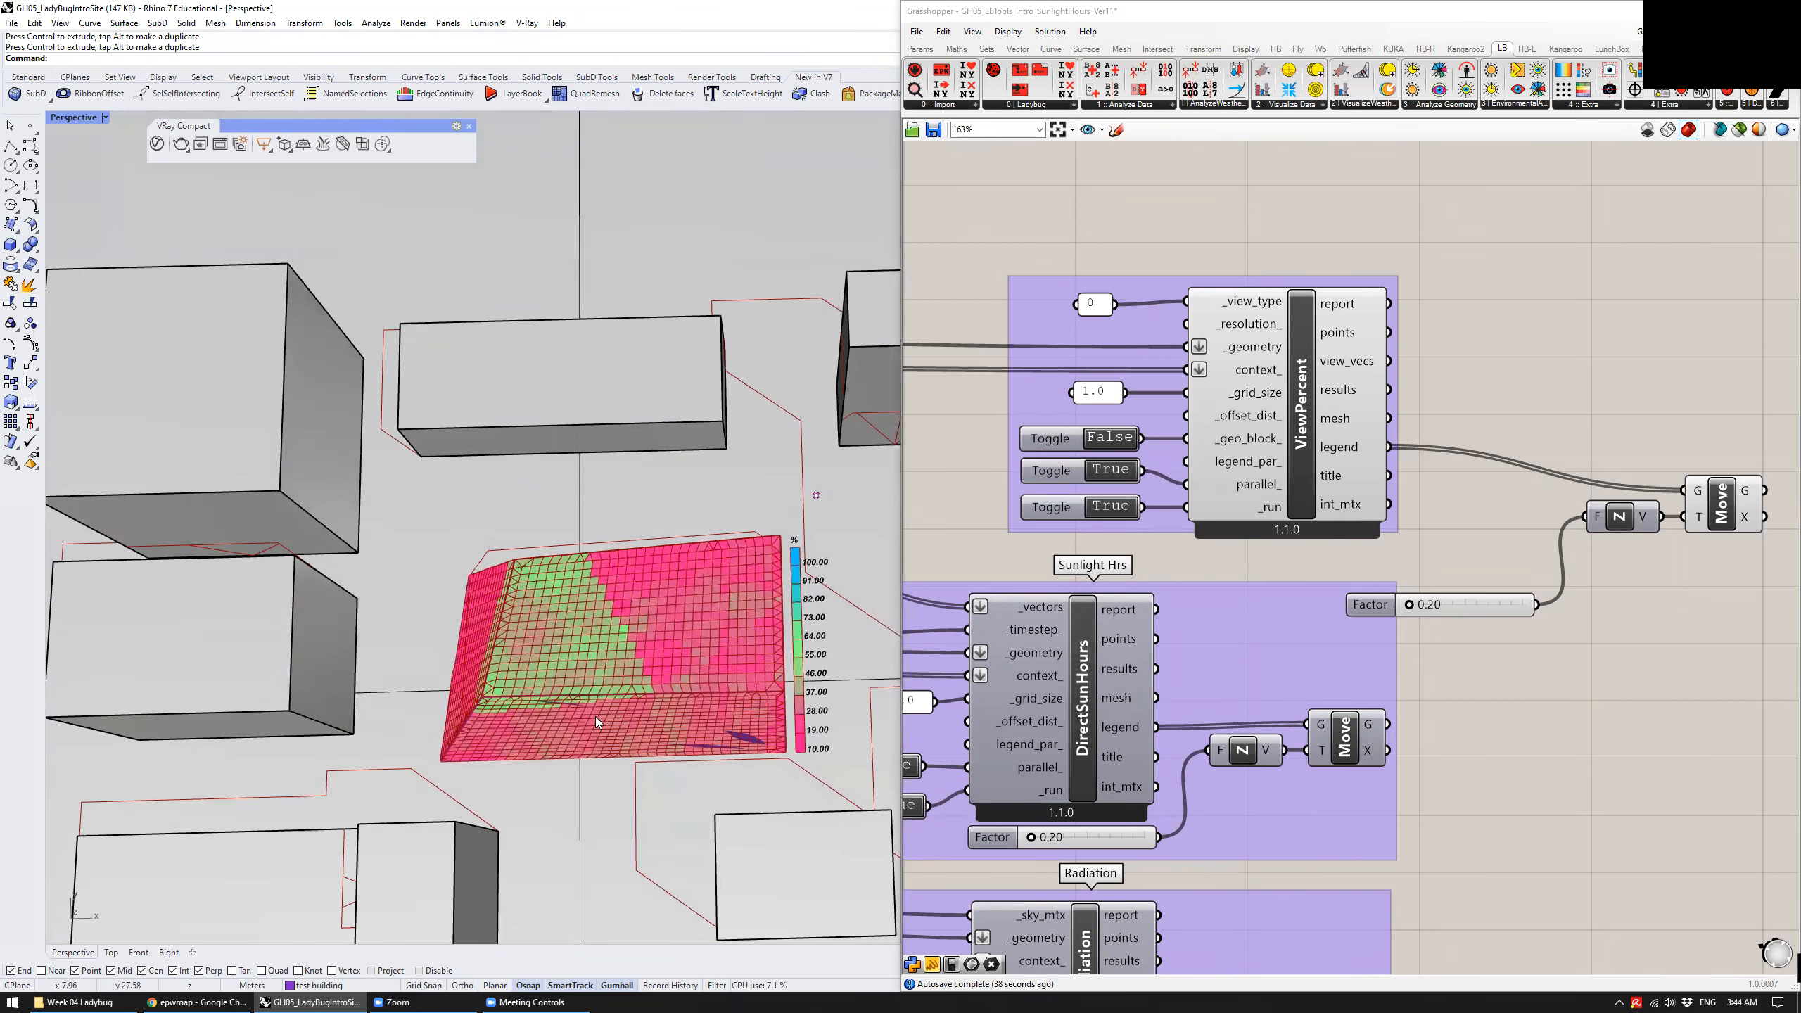
right_drag(659, 608, 776, 748)
scroll(776, 748, up, 2)
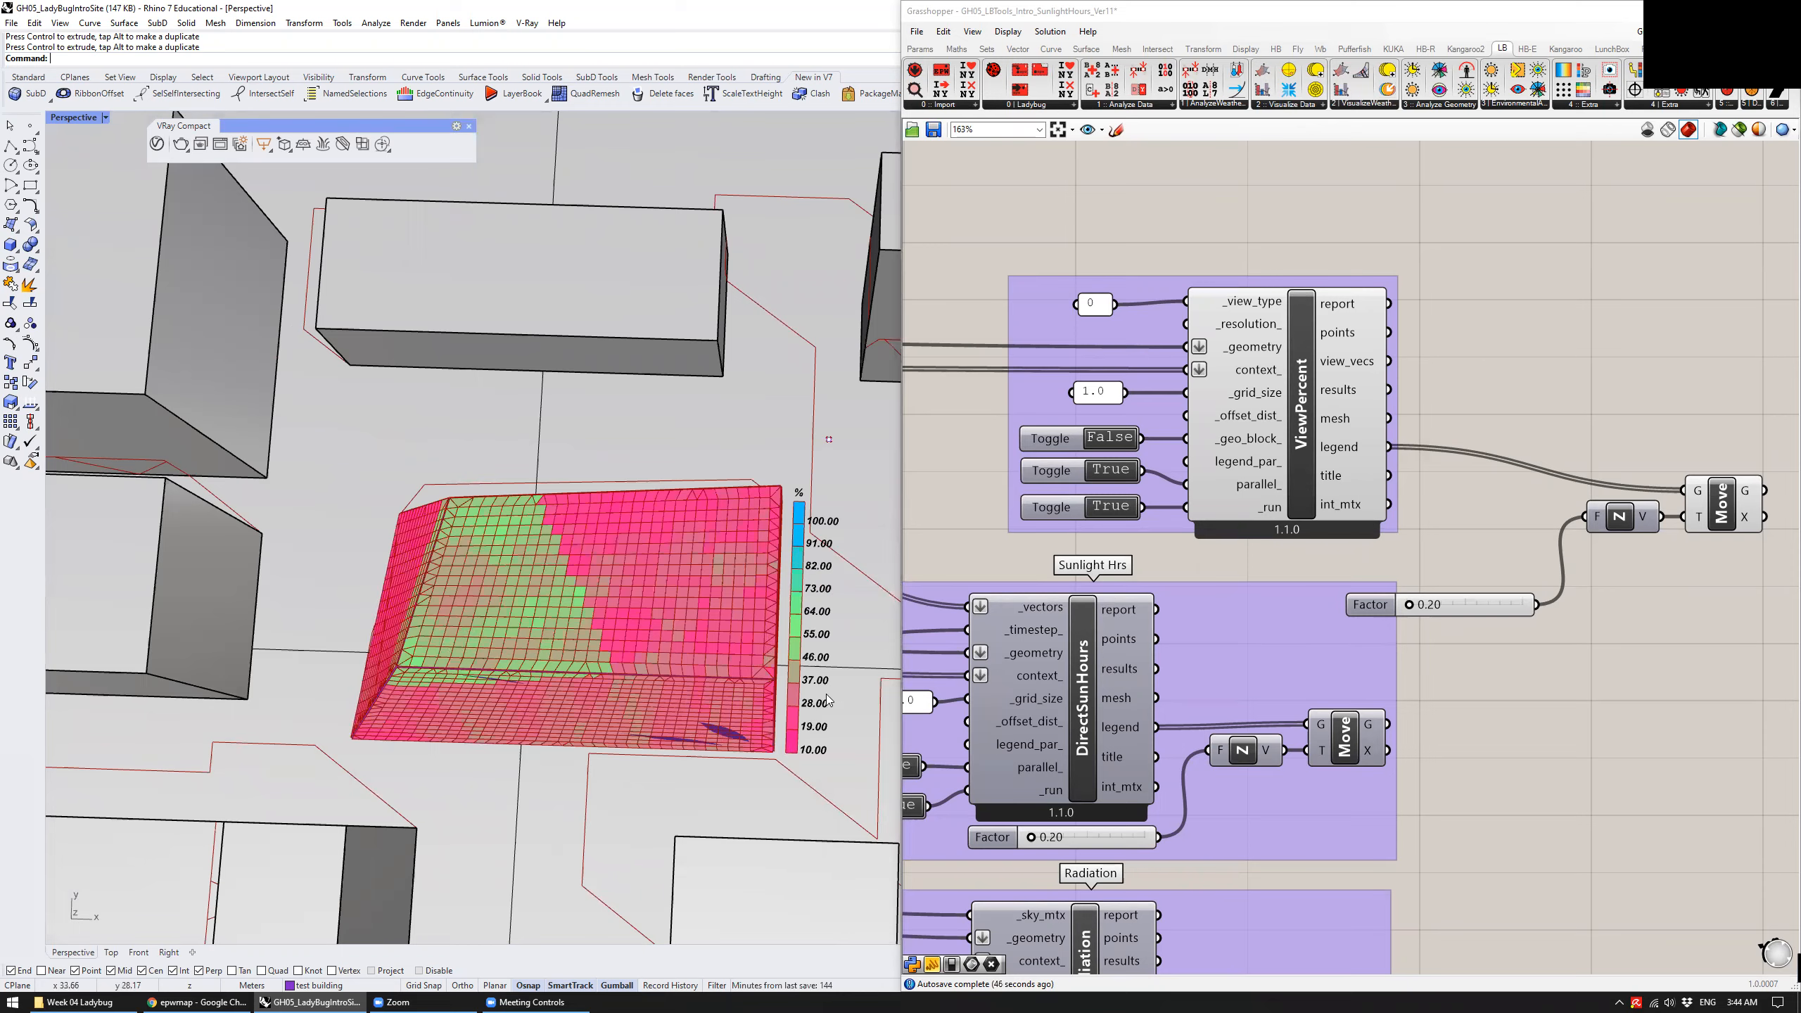
right_drag(674, 644, 728, 576)
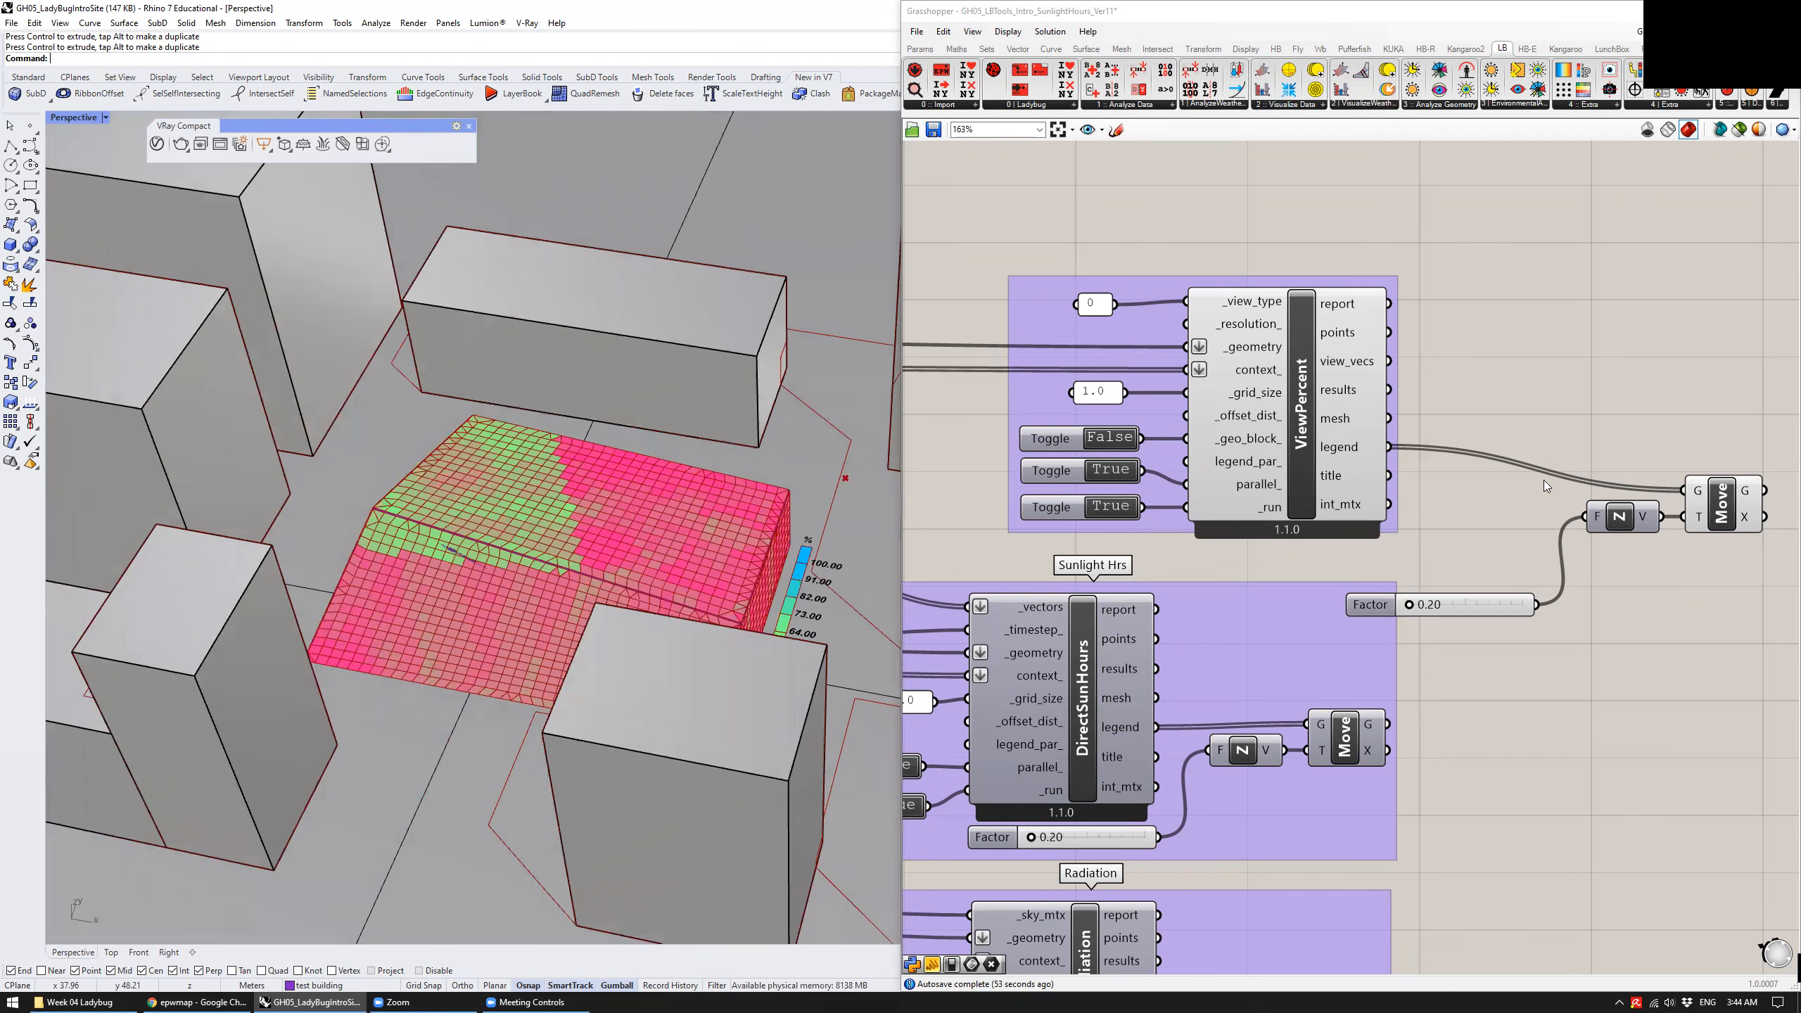
Turn off the preview of the ViewPercent component and of the Move component that carries its legend
click(1715, 501)
key(ctrl+q)
click(1451, 398)
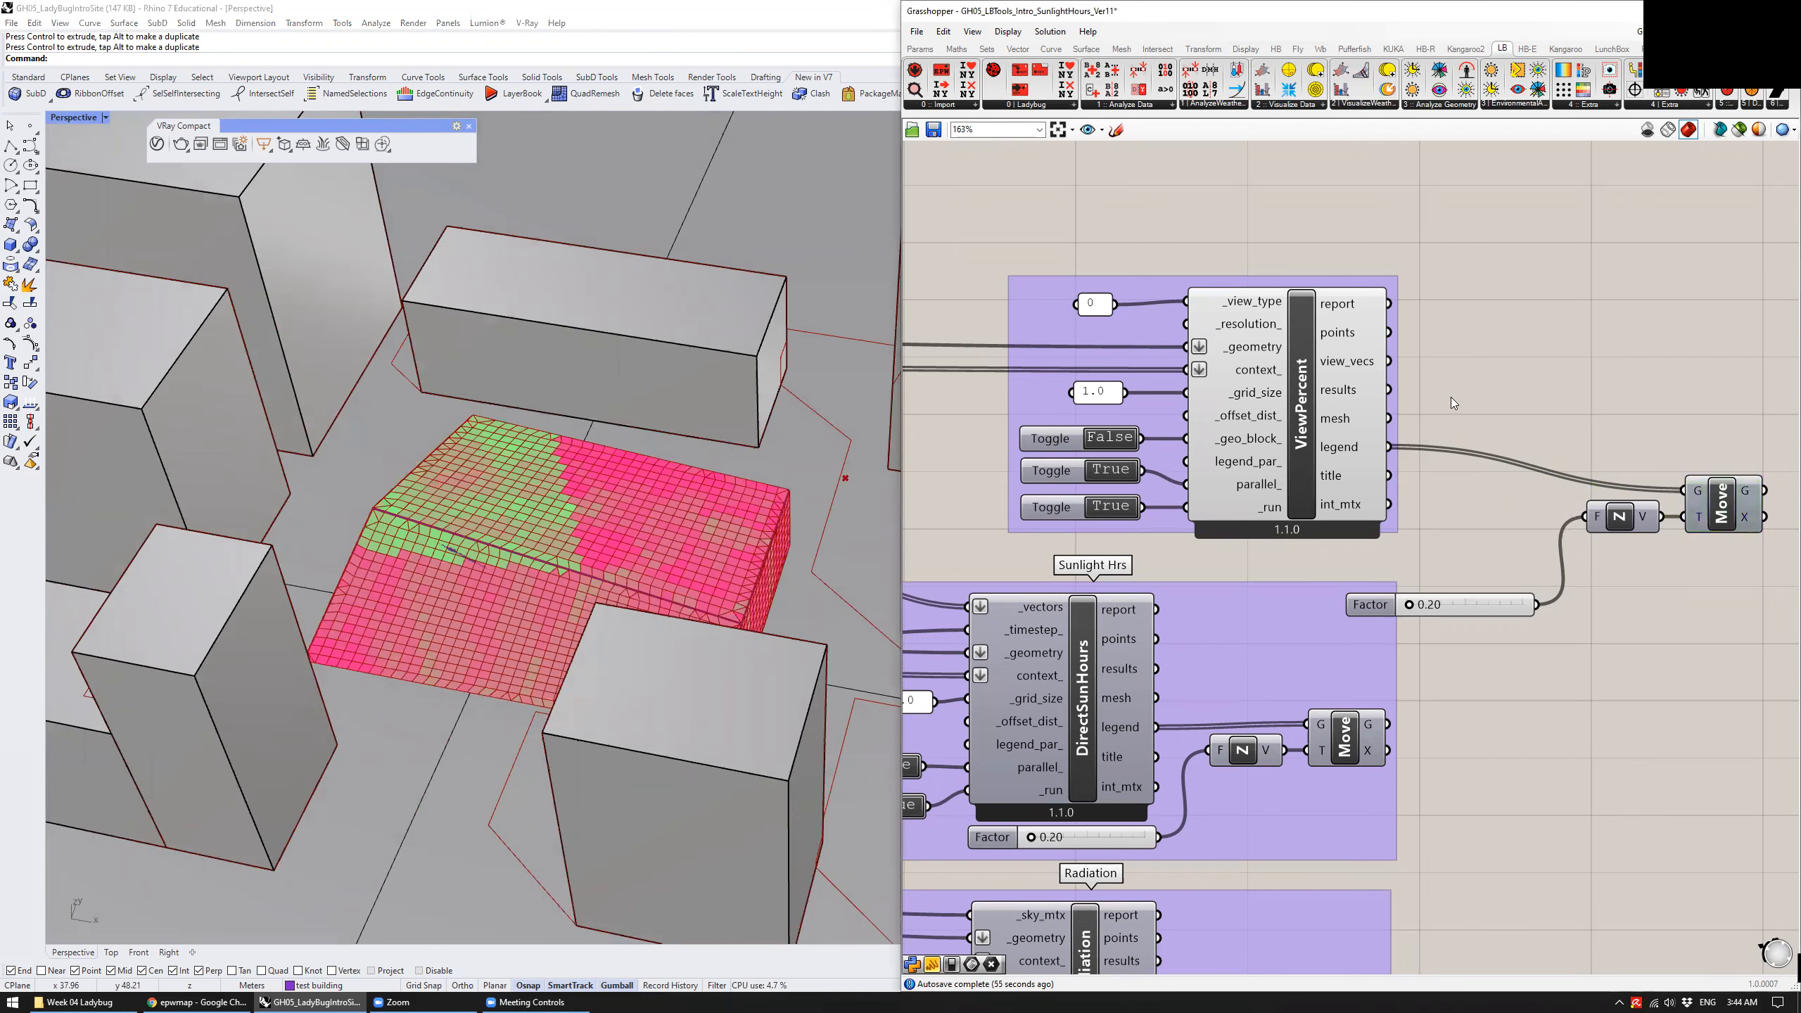
click(1315, 392)
key(ctrl+q)
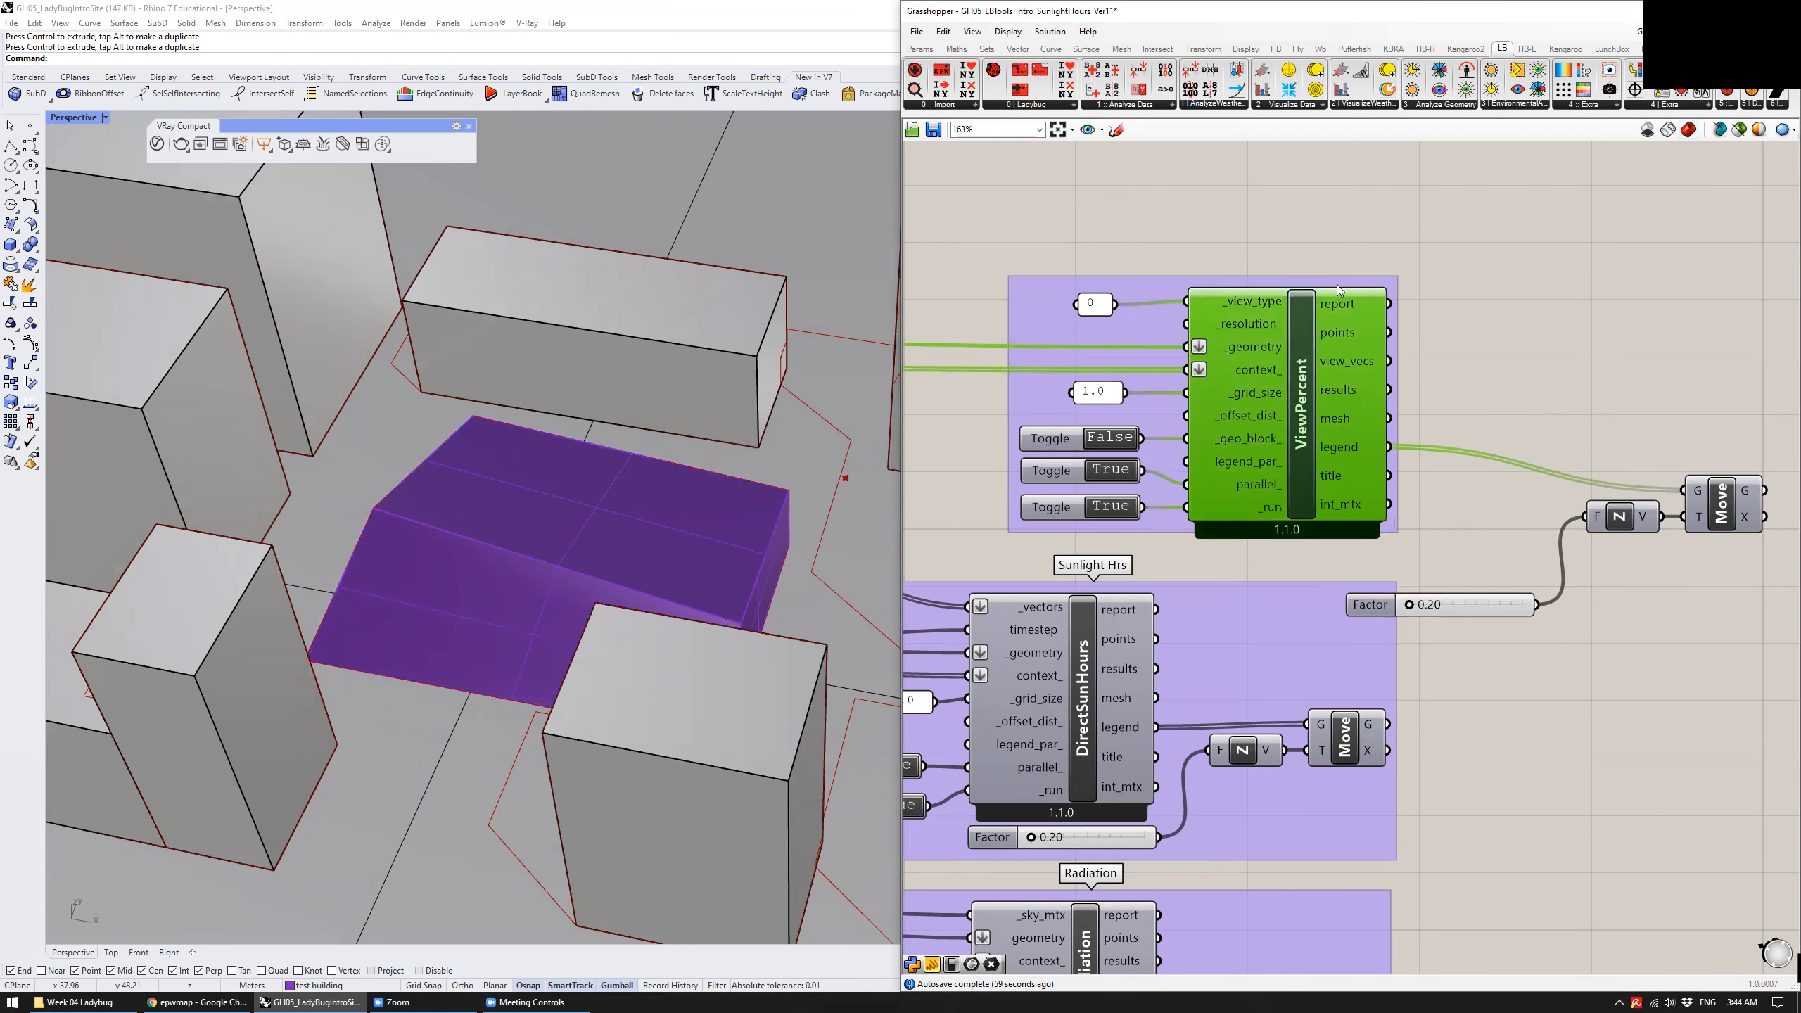
Place an extra LB View Percent component beside the existing one and delete it again
click(1457, 106)
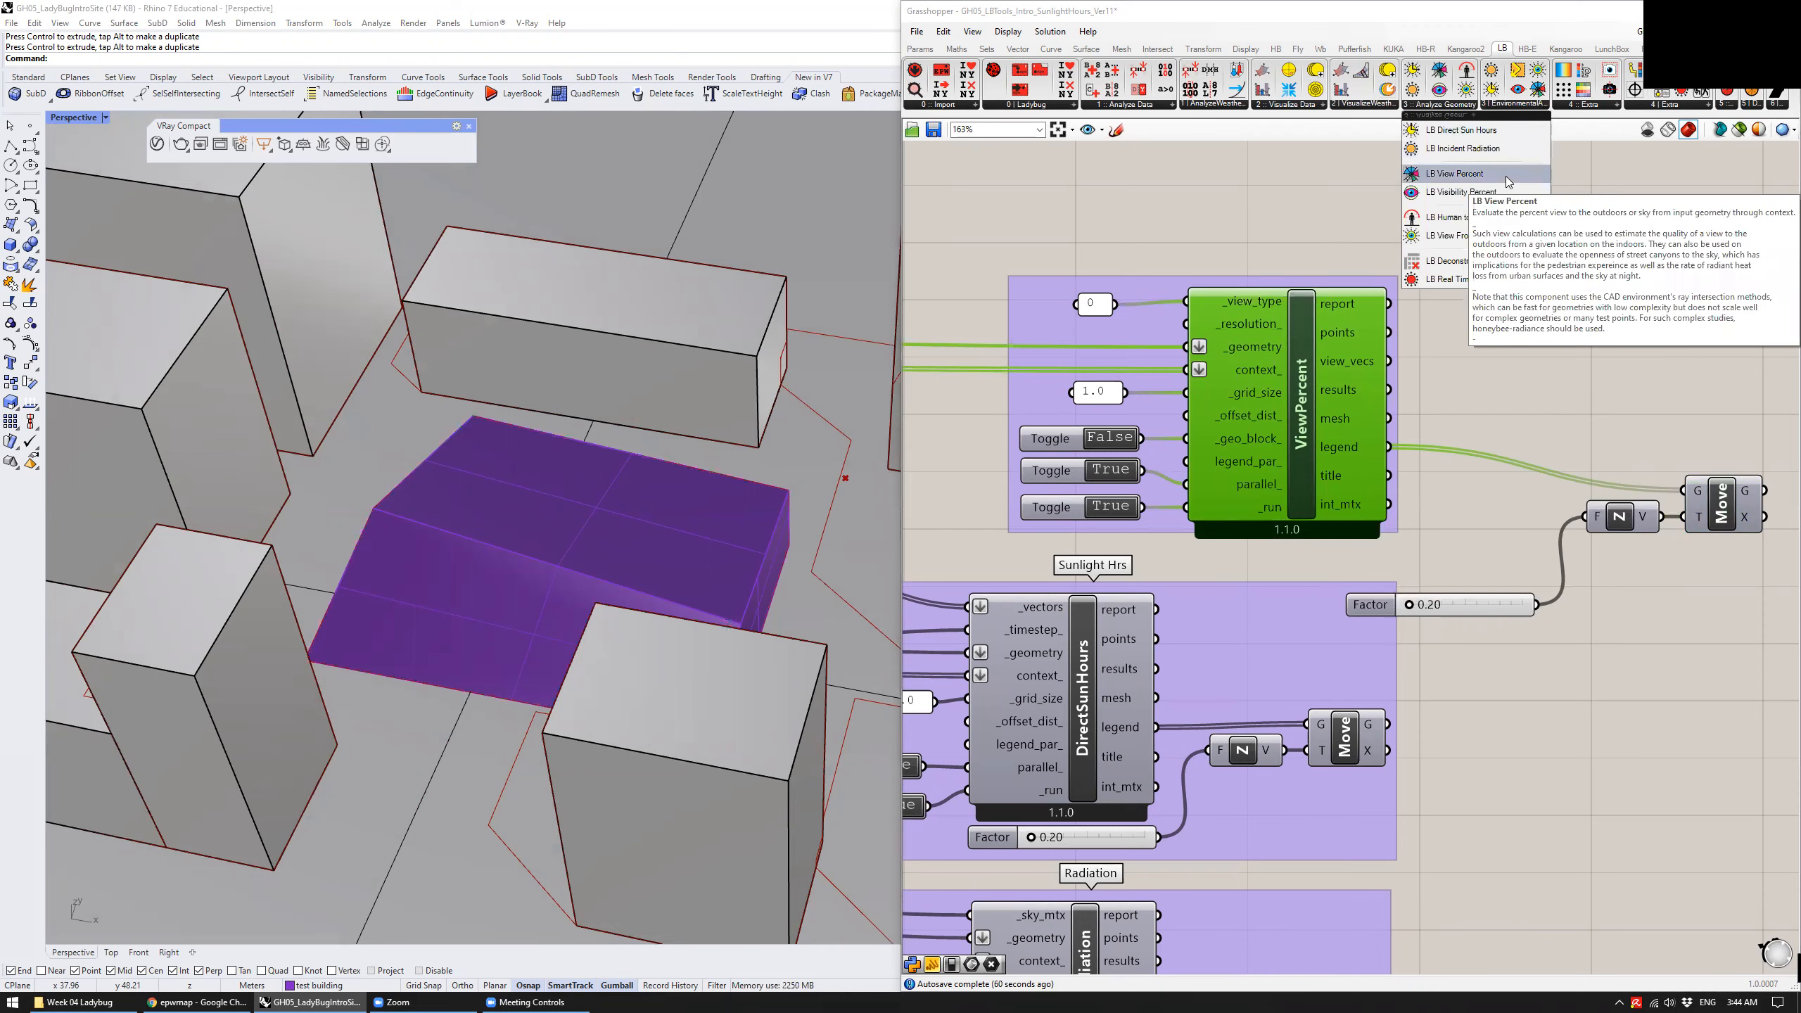
drag(1505, 175, 1478, 352)
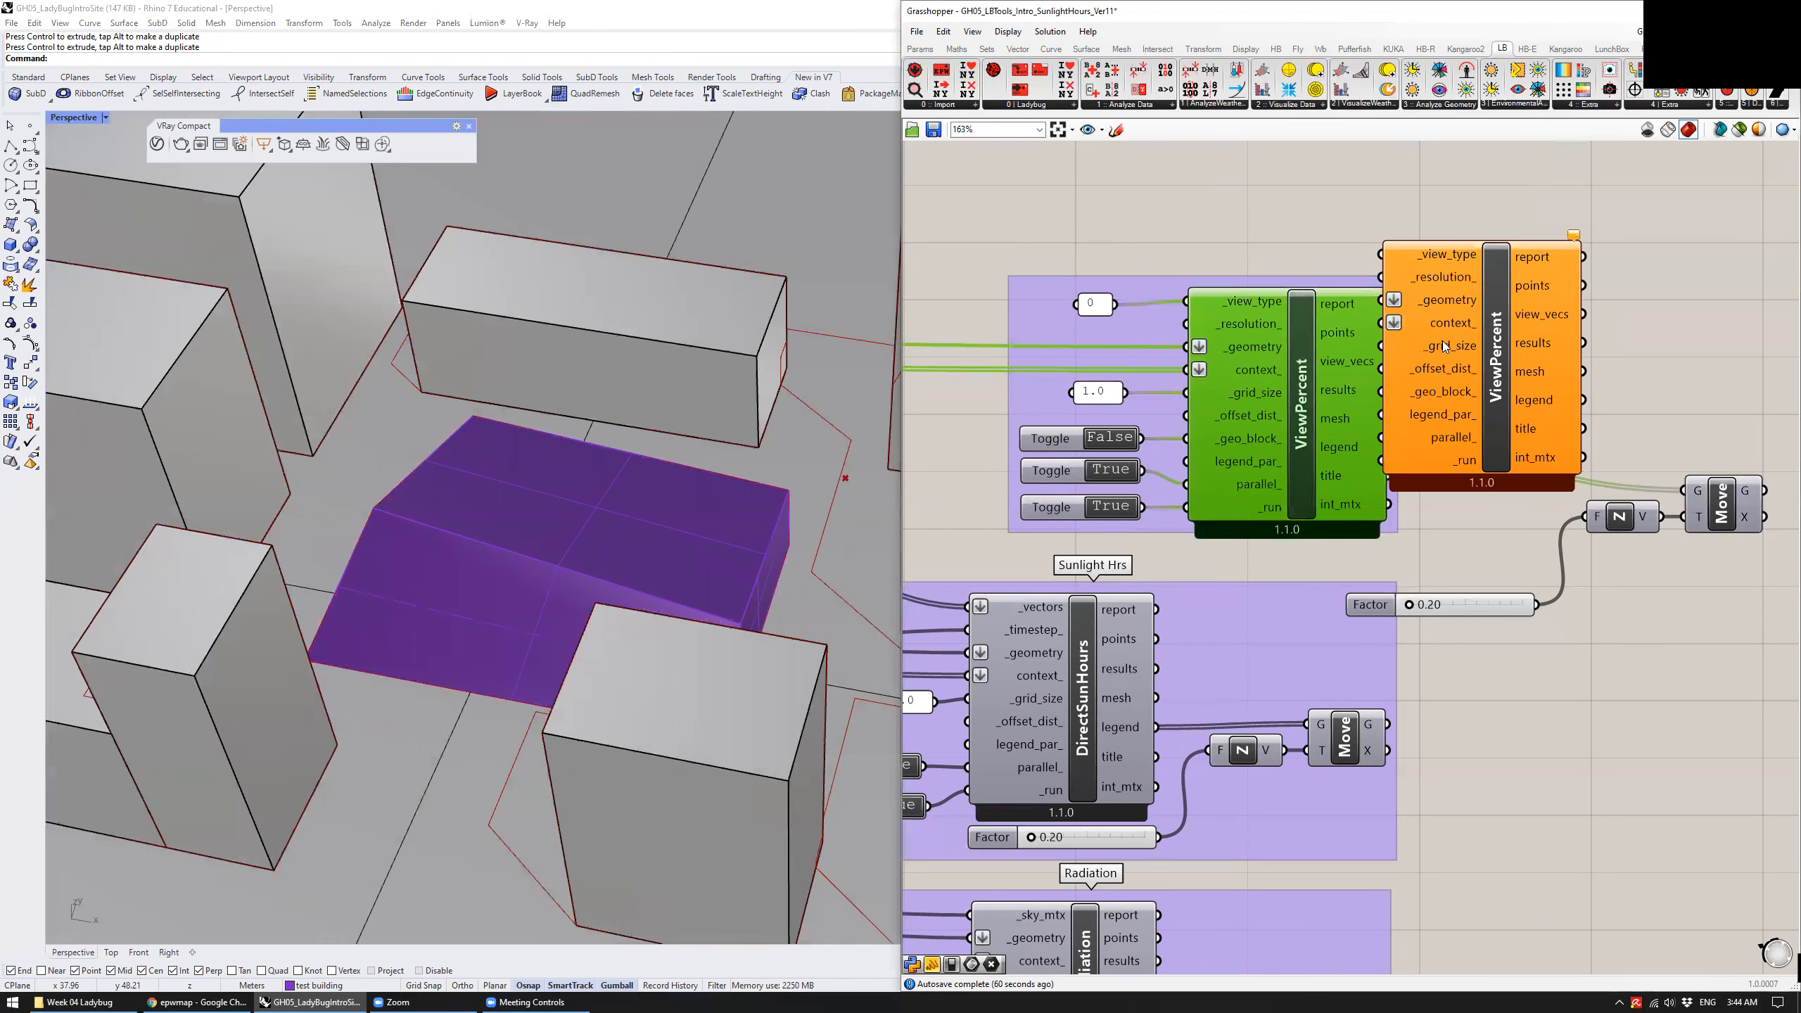
key(Delete)
Place an extra LB Visibility Percent component beside the existing VisibilityPercent group and delete it again
right_drag(1366, 184, 1509, 287)
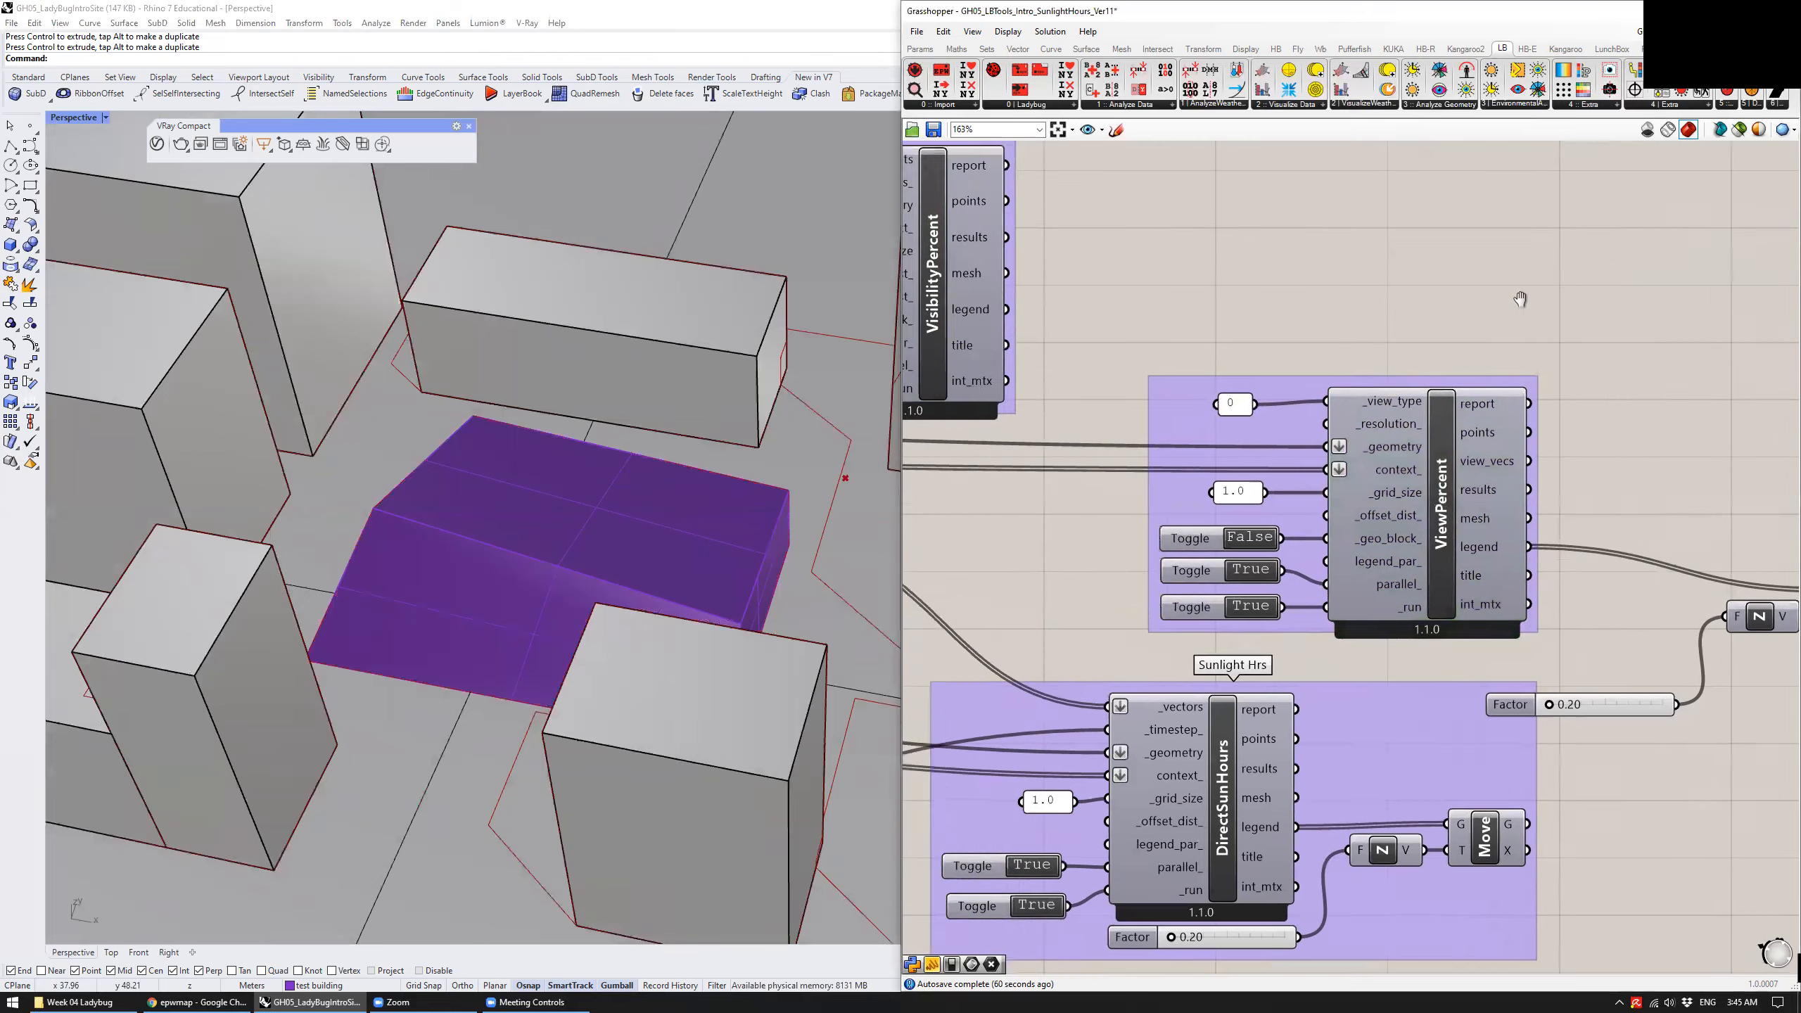
scroll(1511, 289, down, 1)
right_drag(1348, 263, 1511, 307)
scroll(1511, 307, down, 1)
right_drag(1219, 279, 1278, 334)
scroll(1278, 335, up, 3)
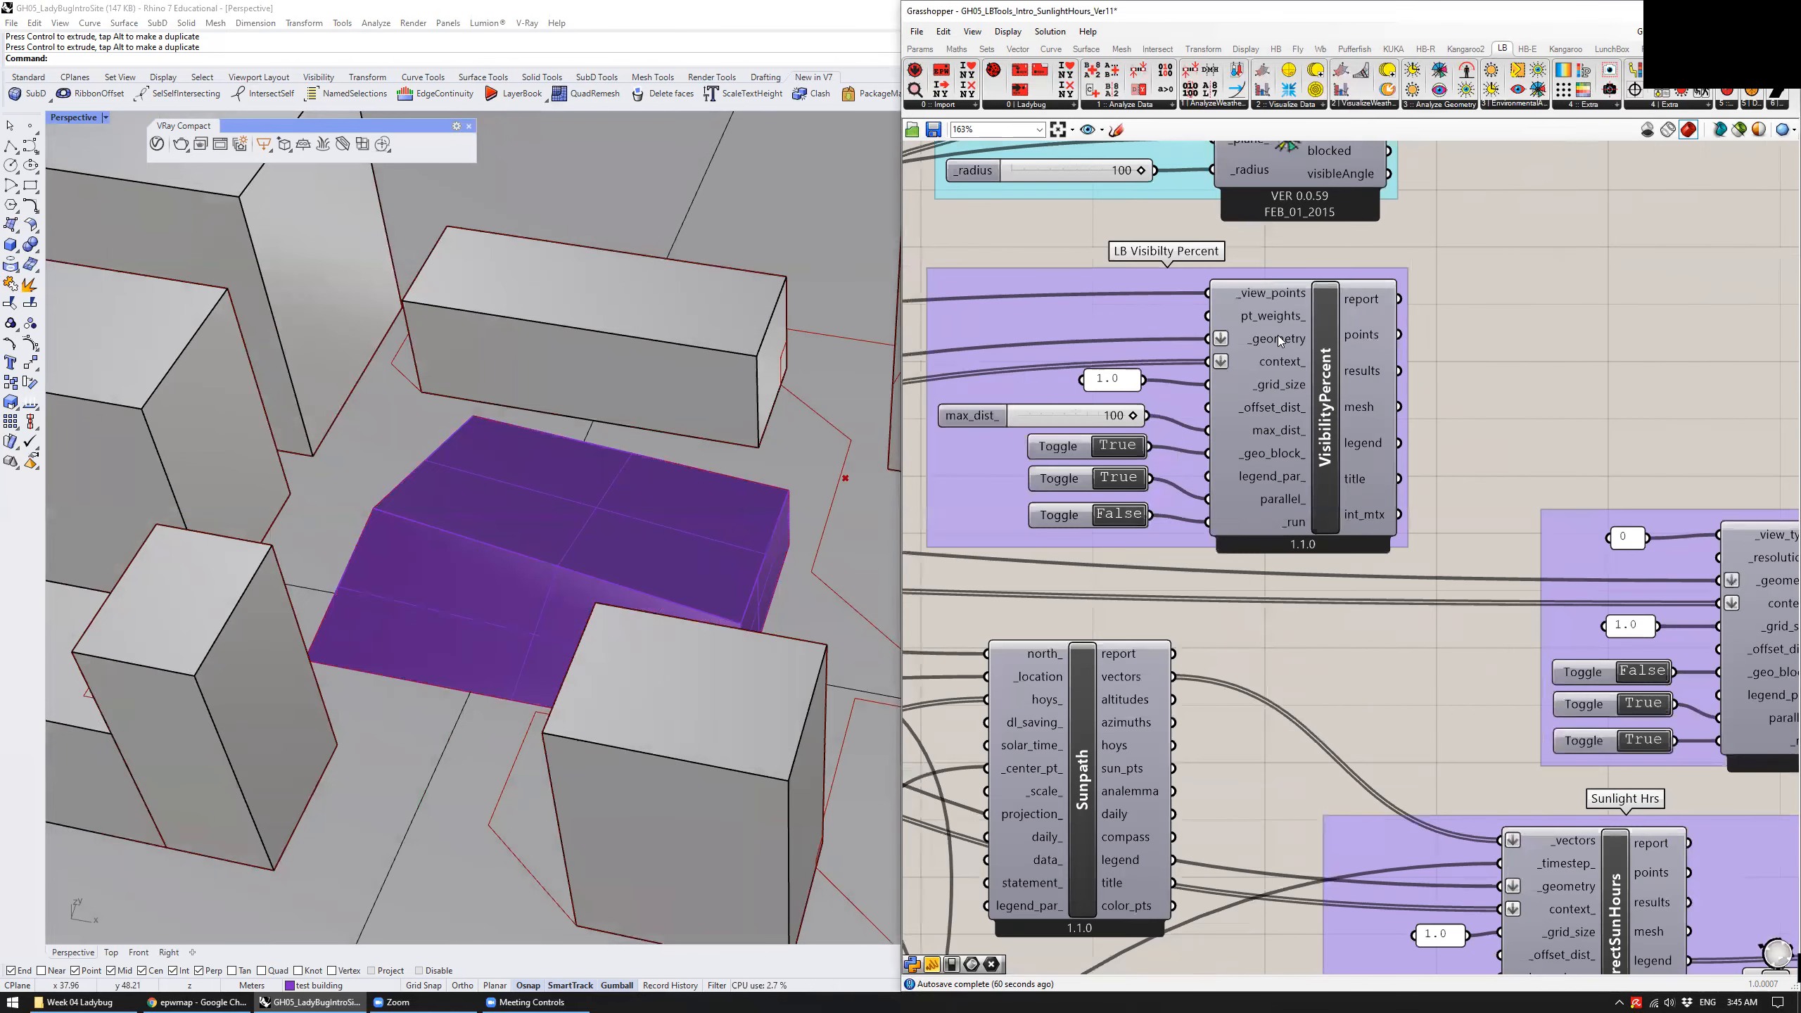
click(1444, 105)
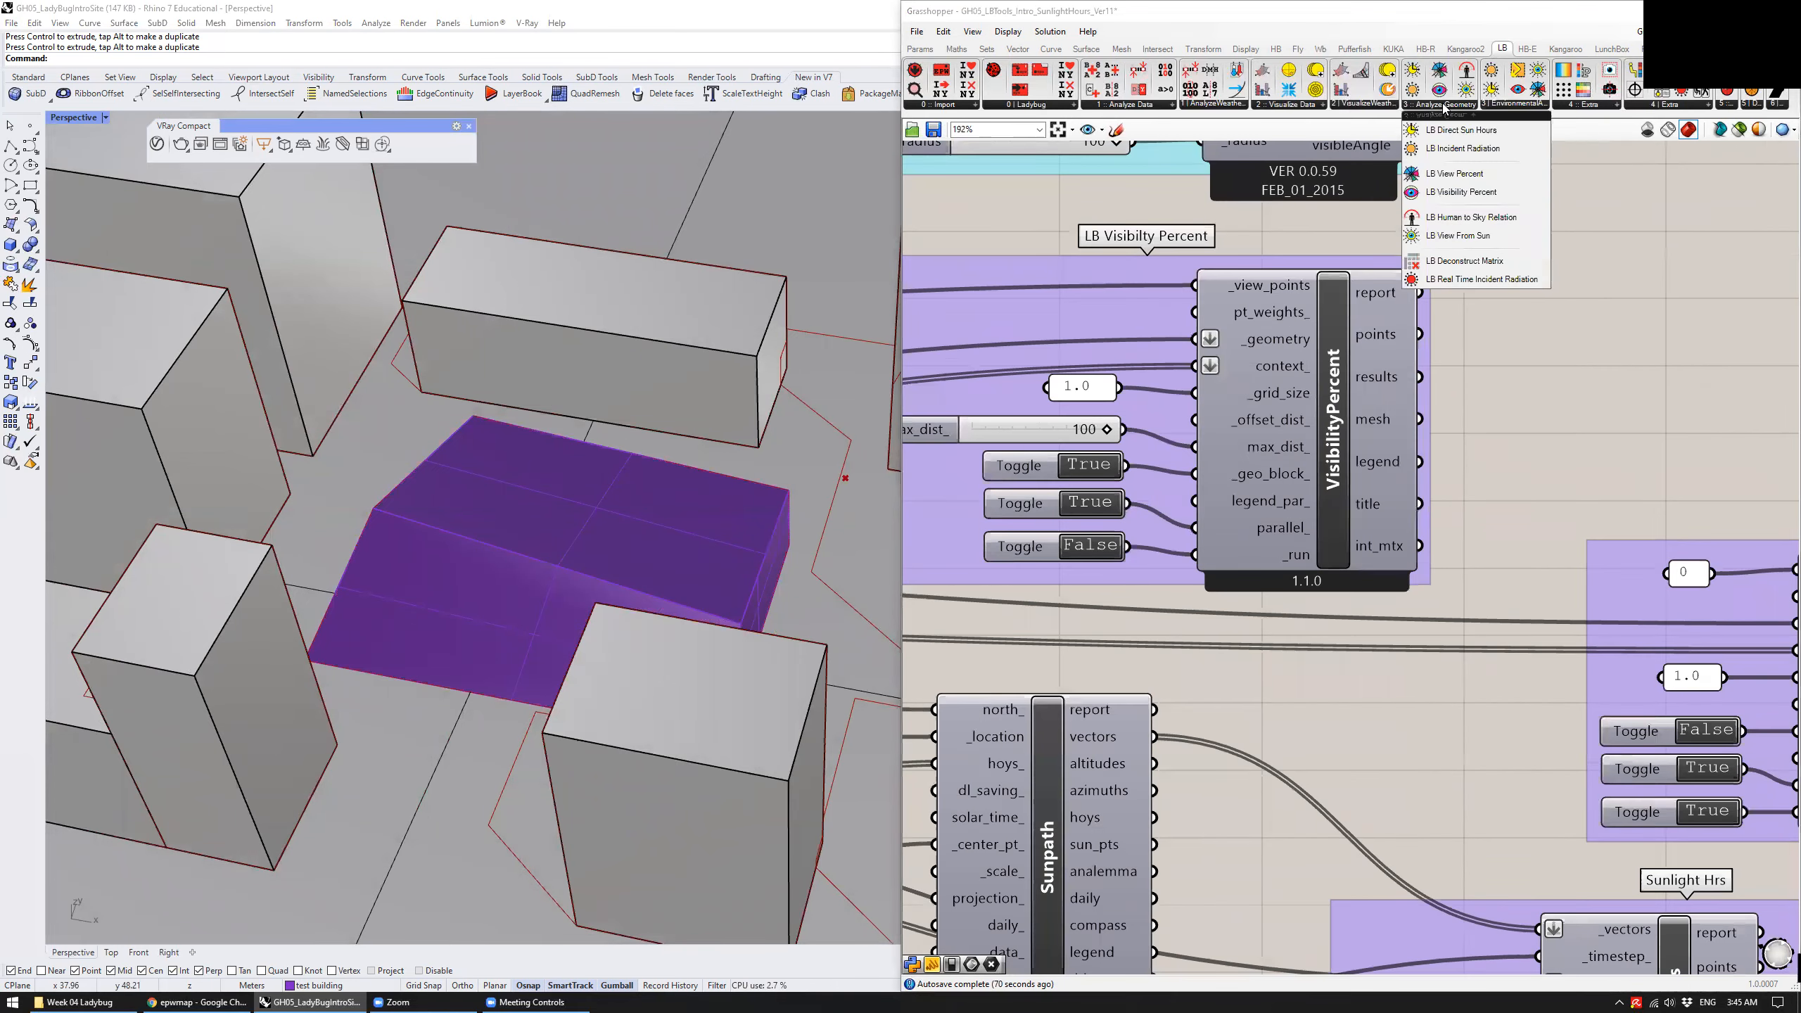
click(1461, 192)
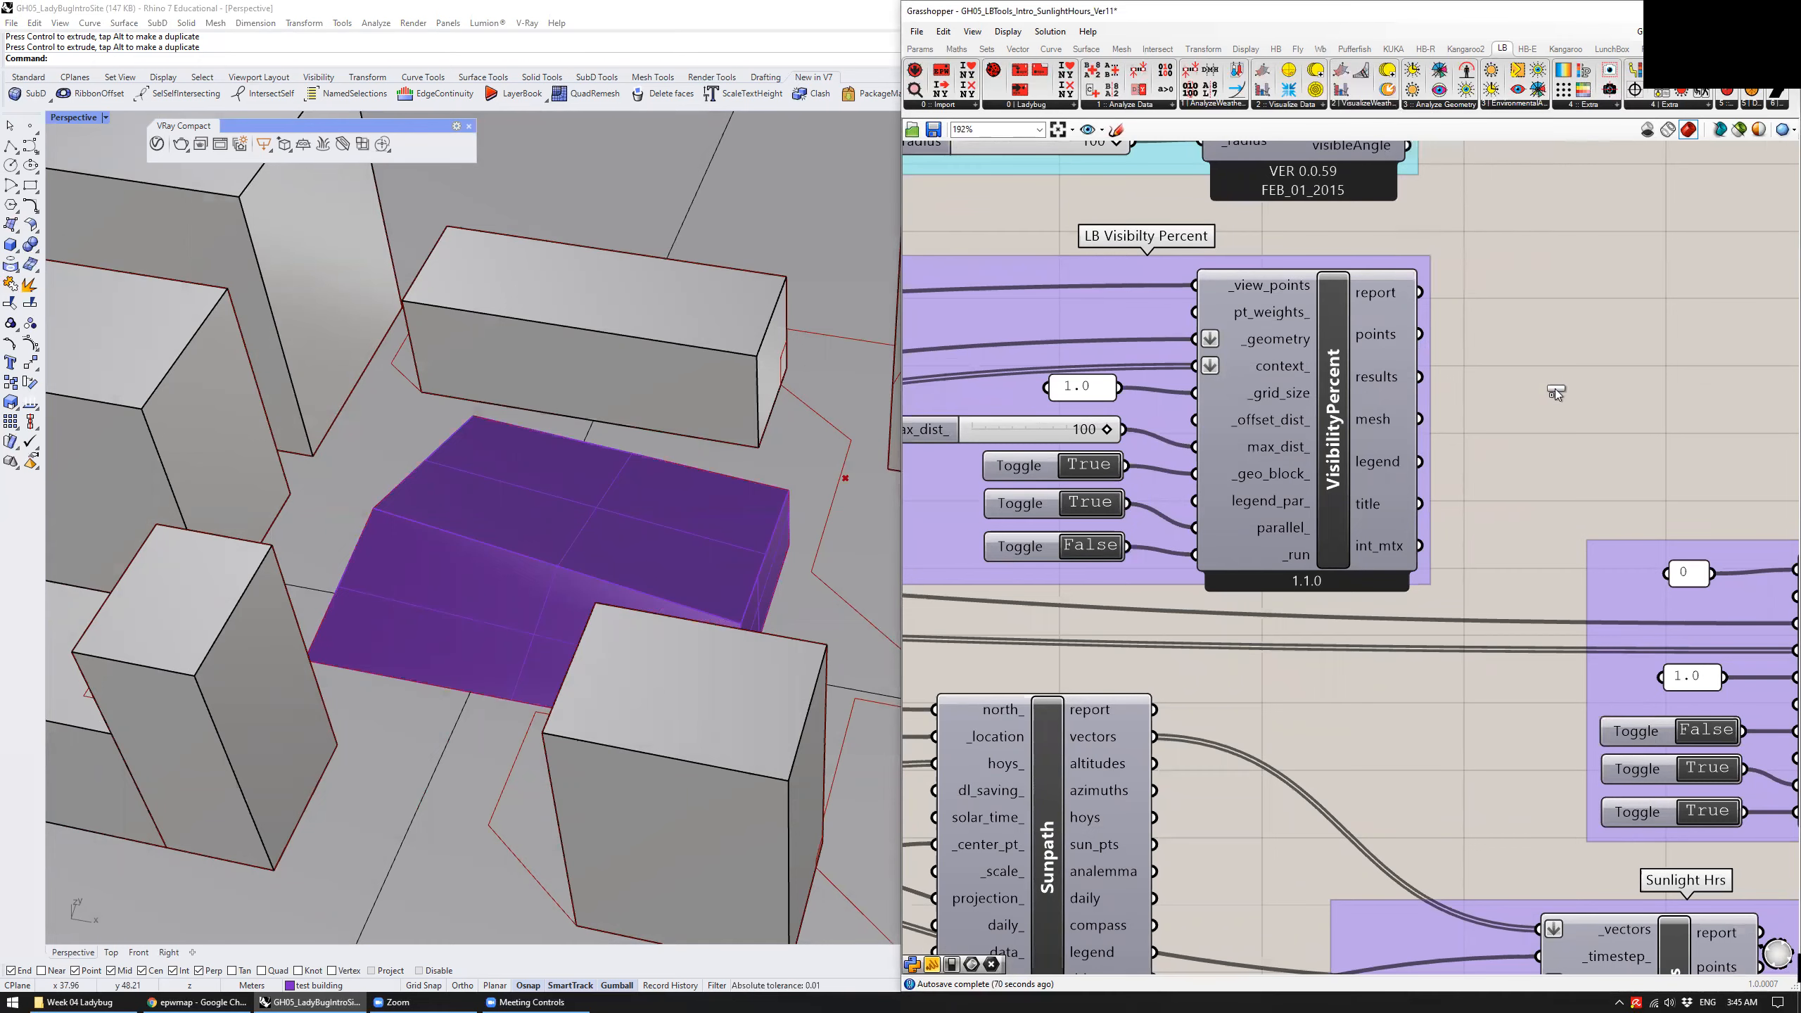
click(1555, 389)
click(1553, 392)
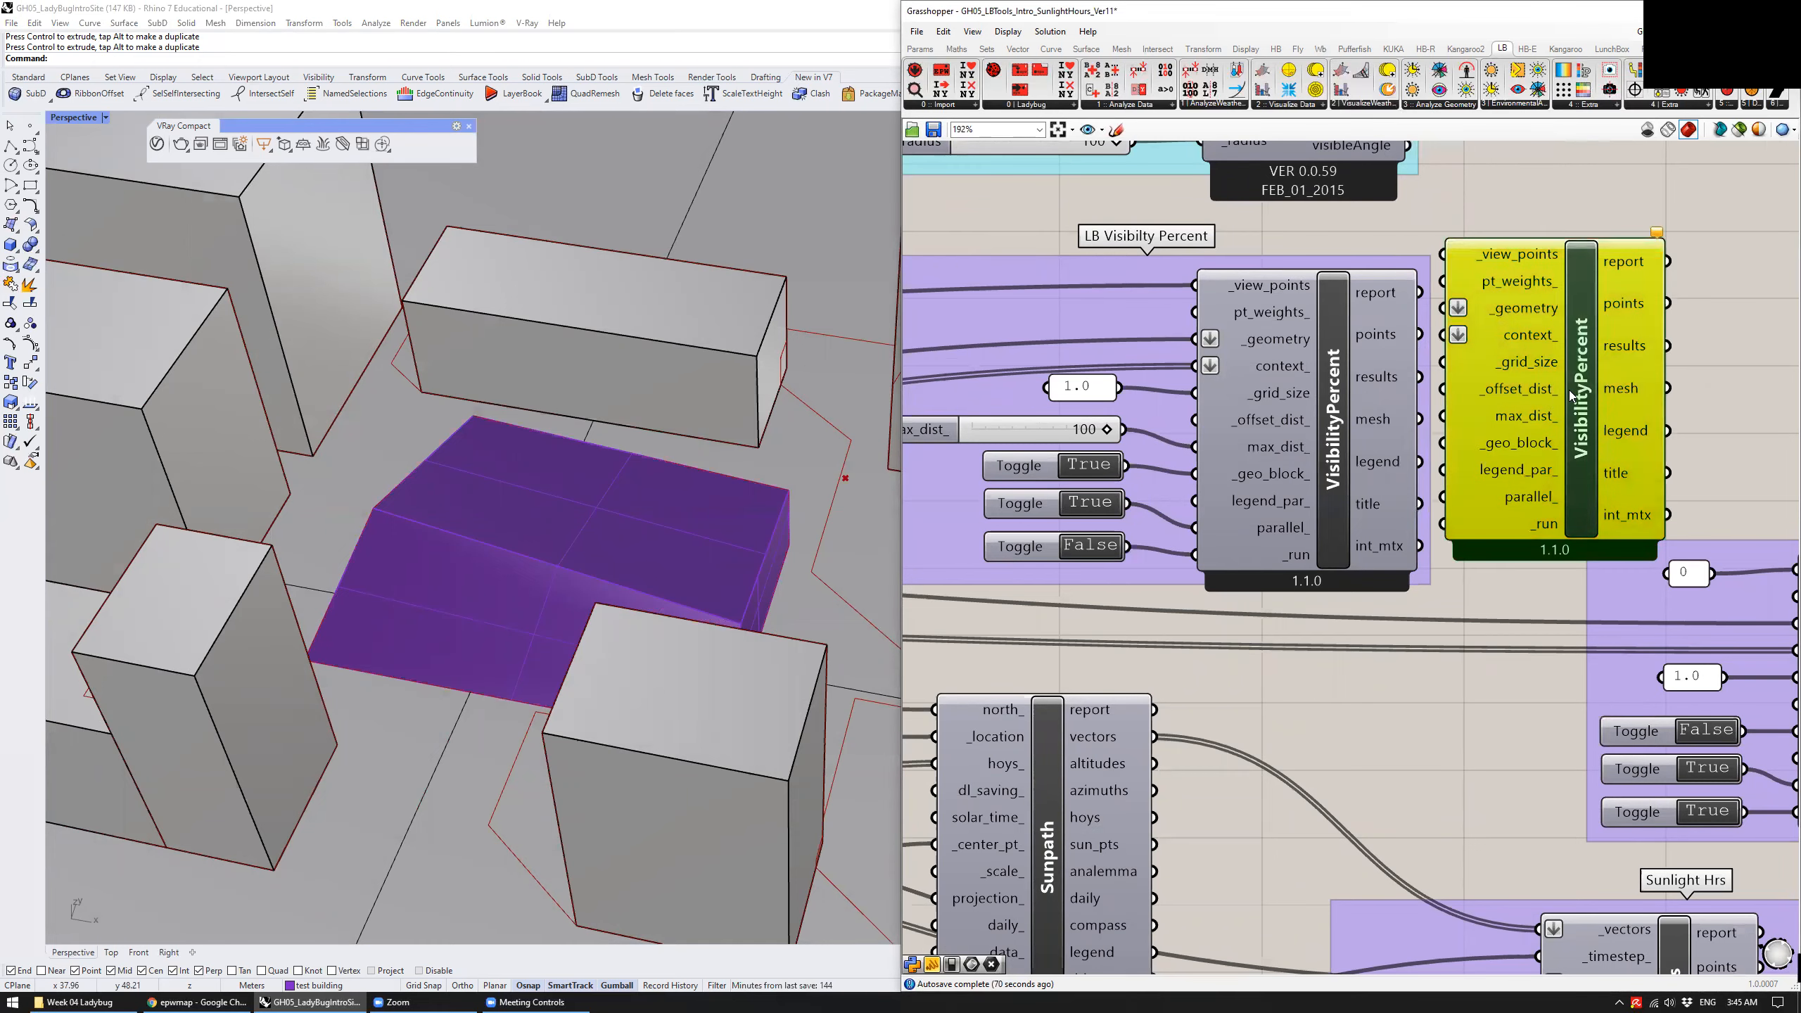
key(Delete)
Examine the legacy Ladybug view Rose component above the VisibilityPercent group
scroll(1562, 385, down, 2)
scroll(1562, 385, down, 2)
right_drag(1562, 385, 1605, 457)
click(1446, 419)
click(1454, 360)
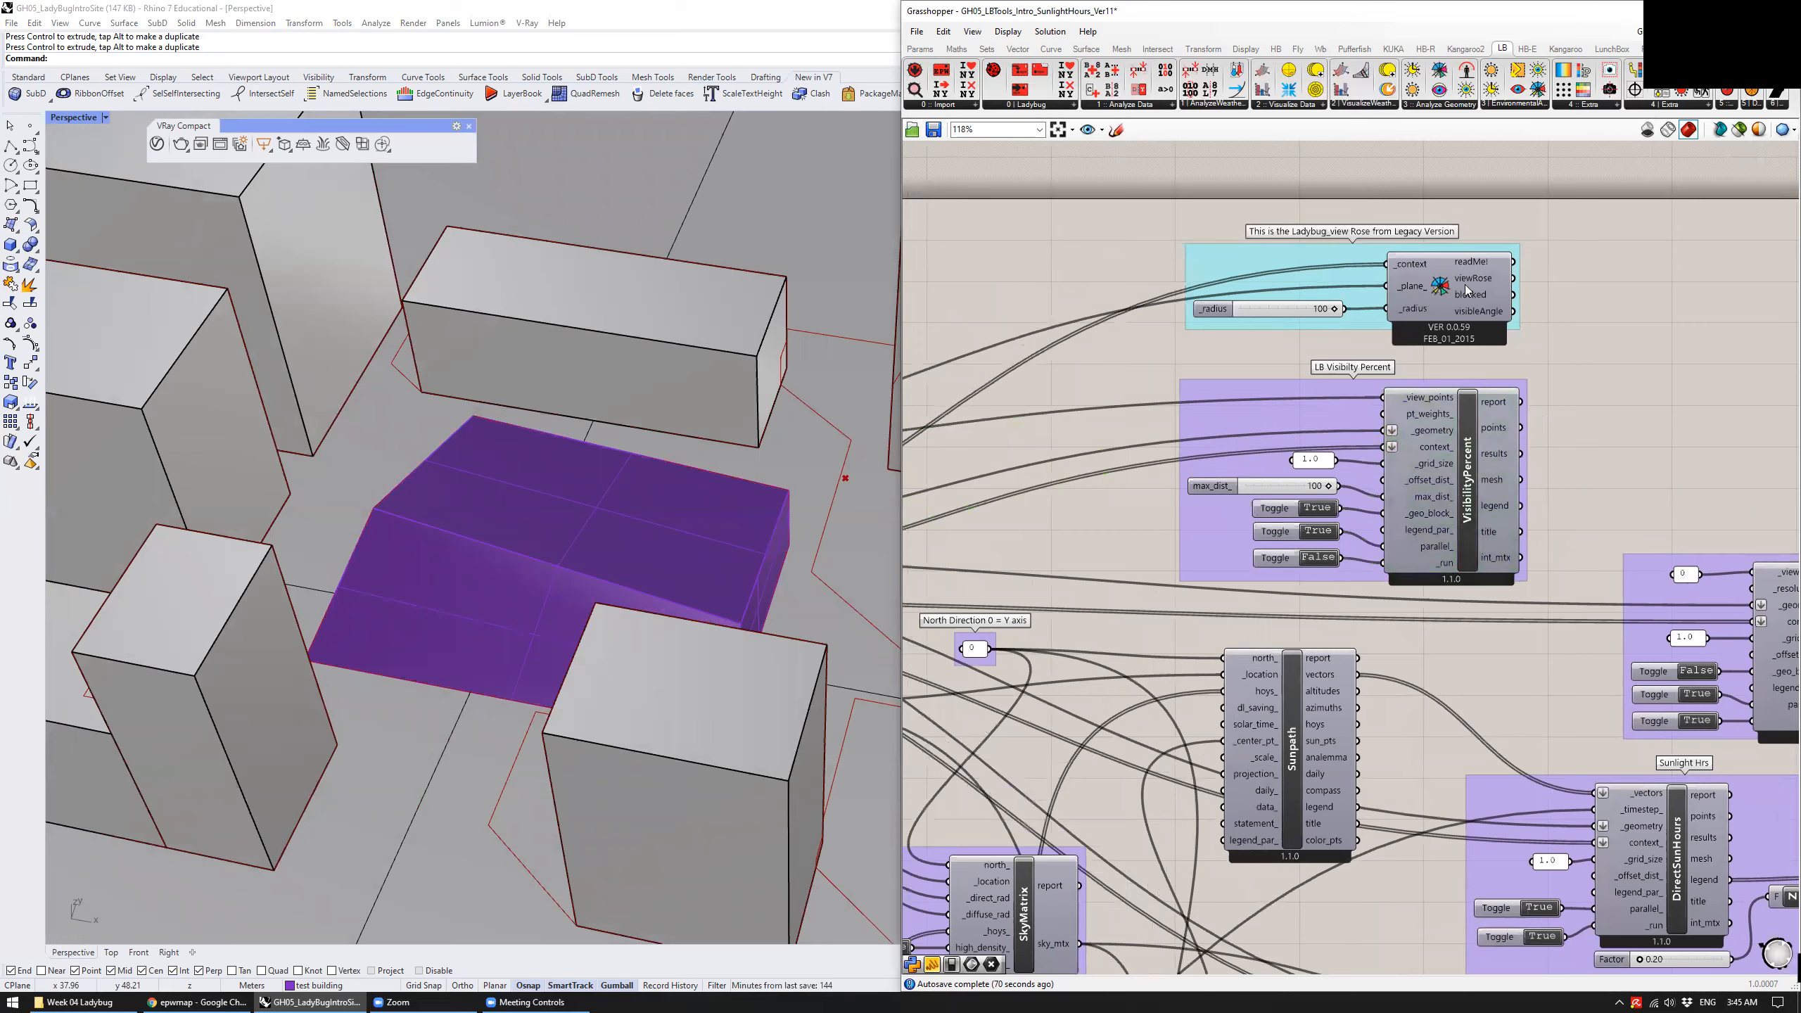
scroll(1464, 285, up, 2)
click(1433, 274)
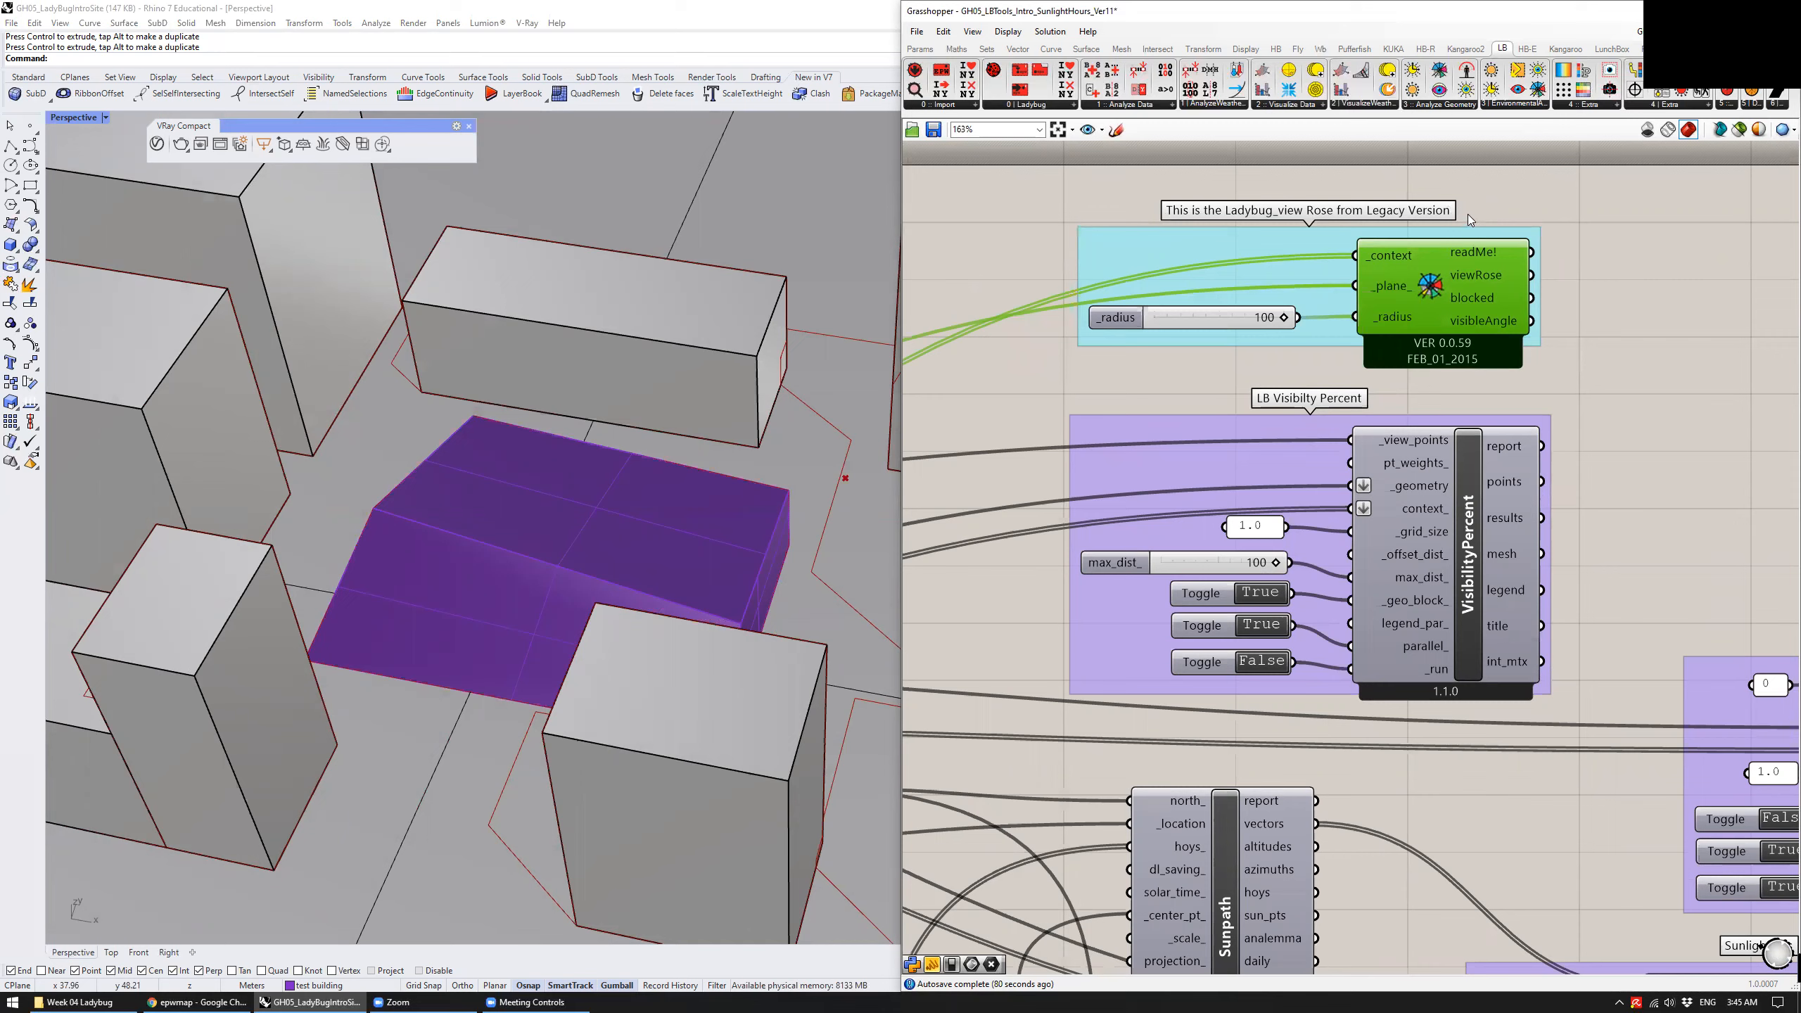
click(1488, 173)
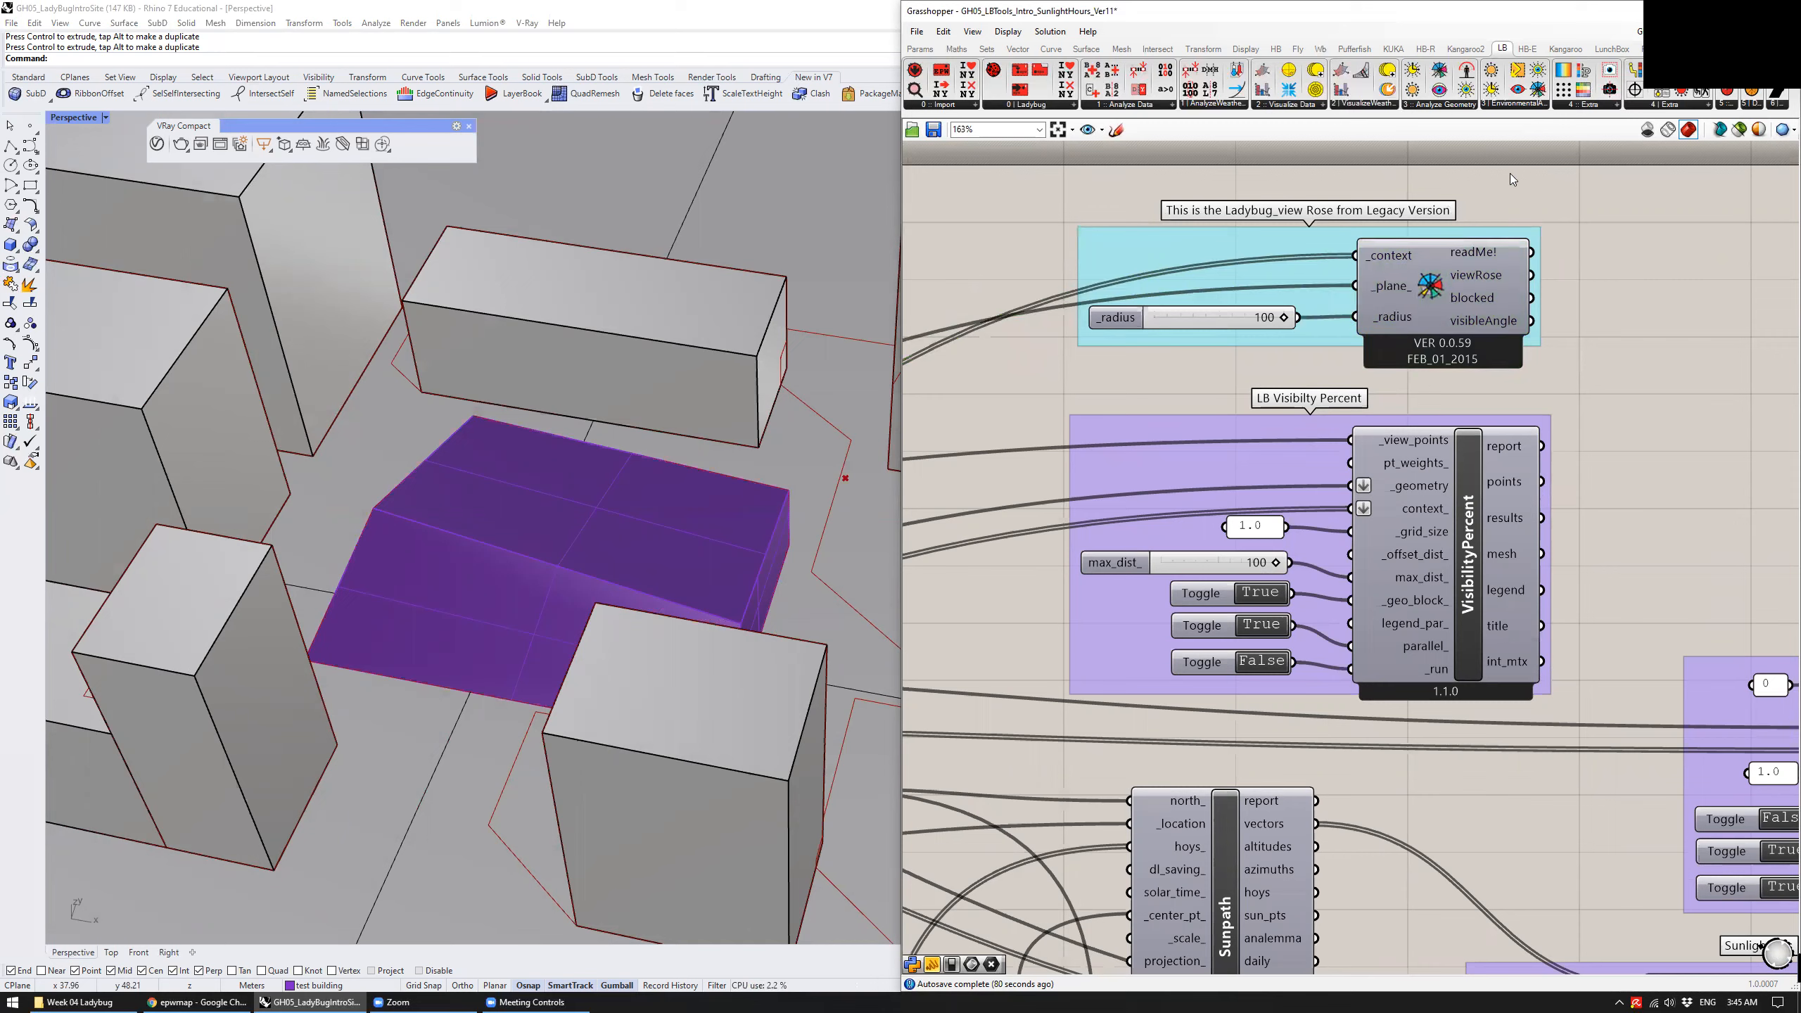
Look through the Ladybug extra and legacy component categories for the view rose component
click(1778, 106)
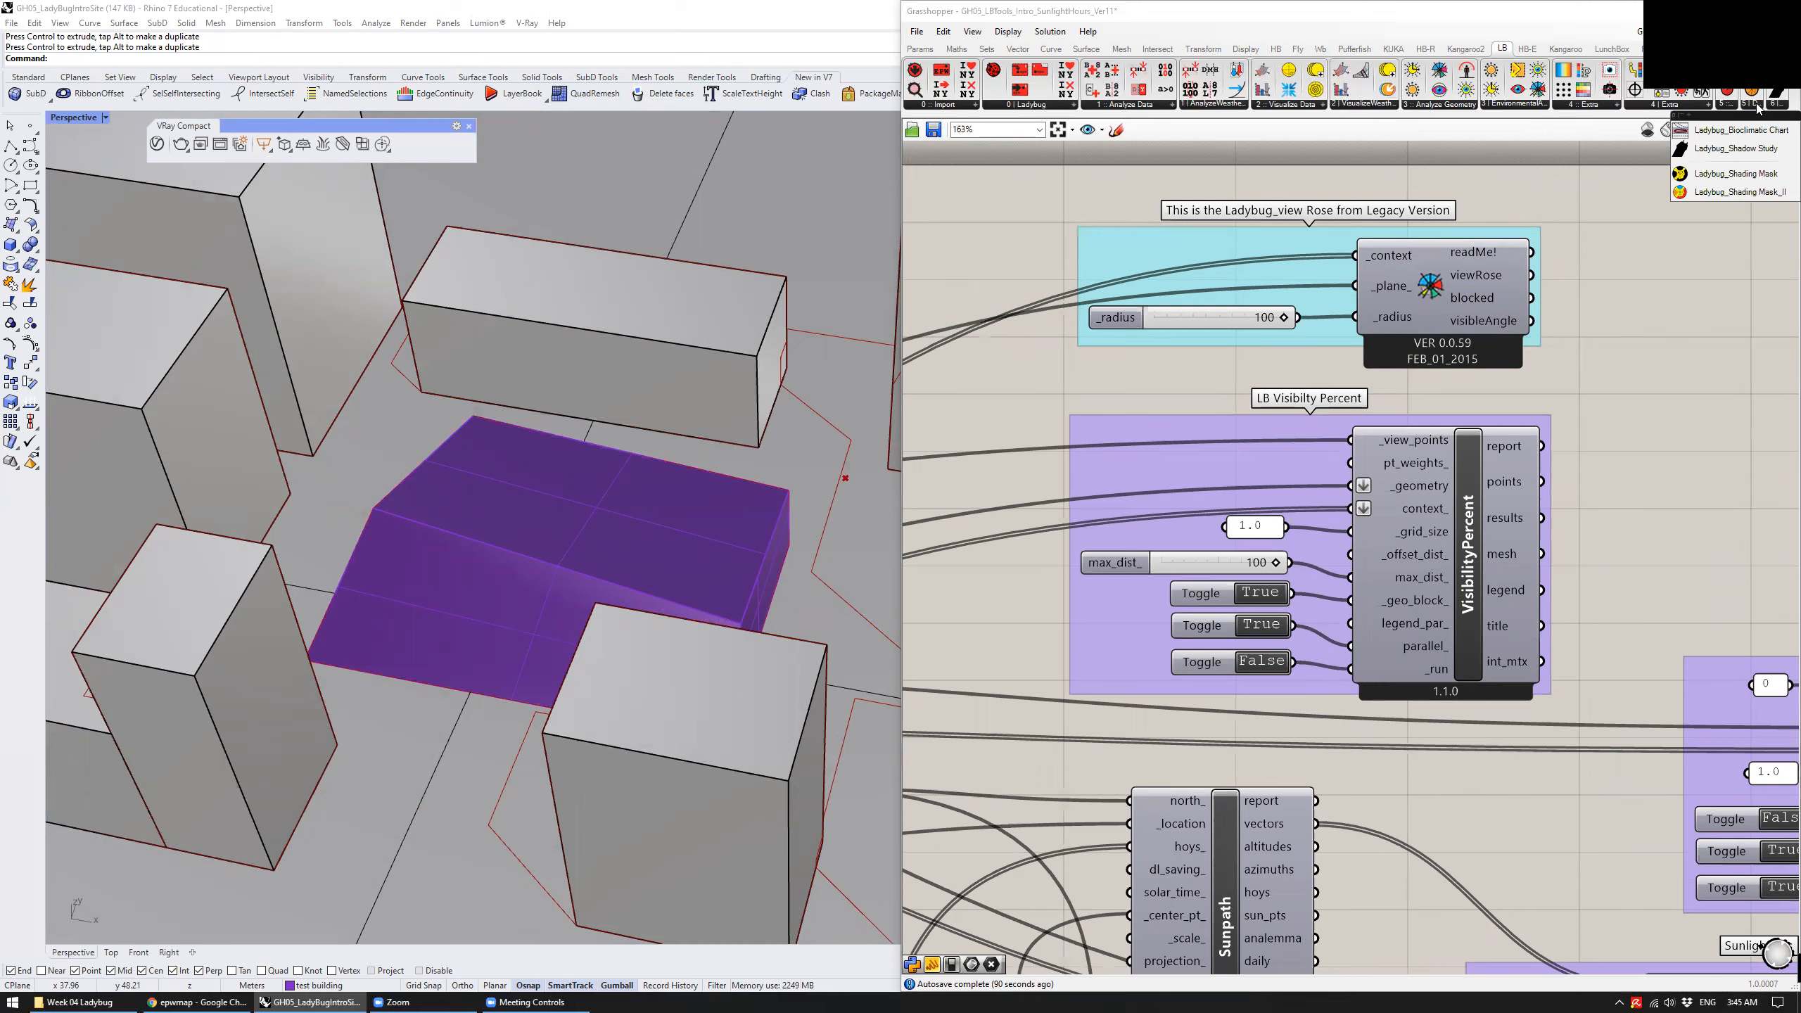
click(1754, 106)
click(1718, 106)
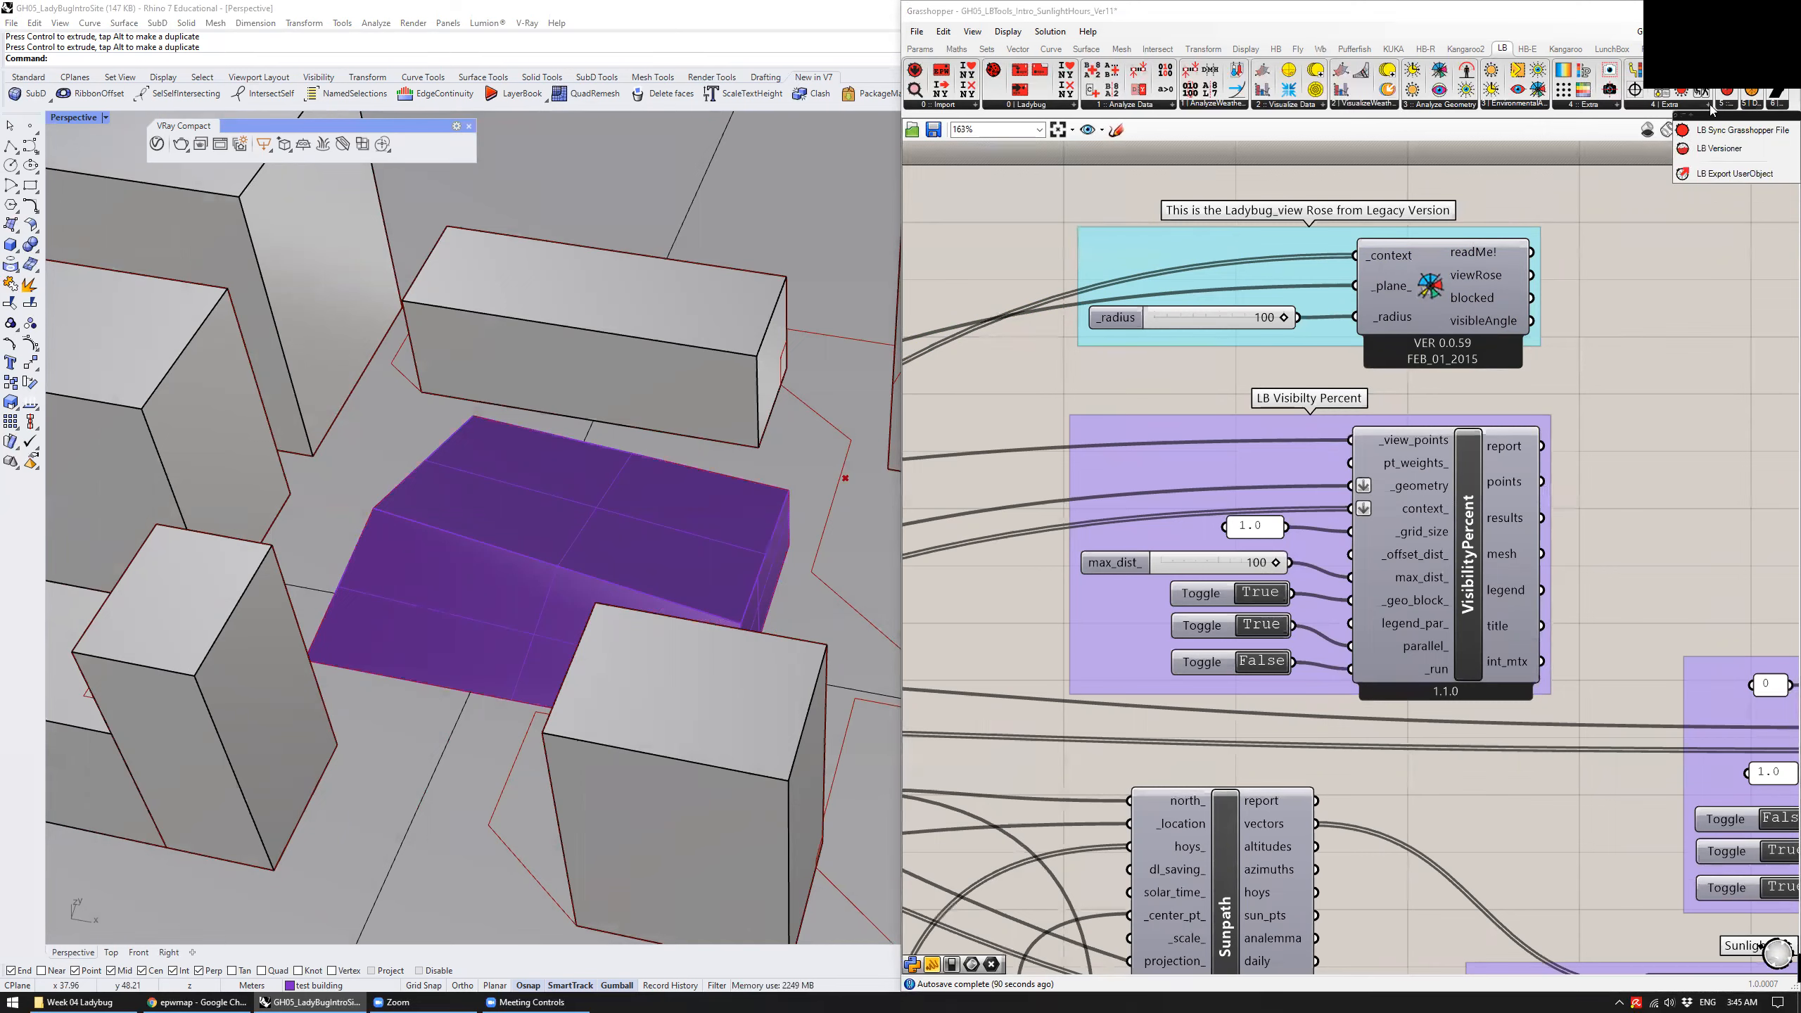
click(1652, 106)
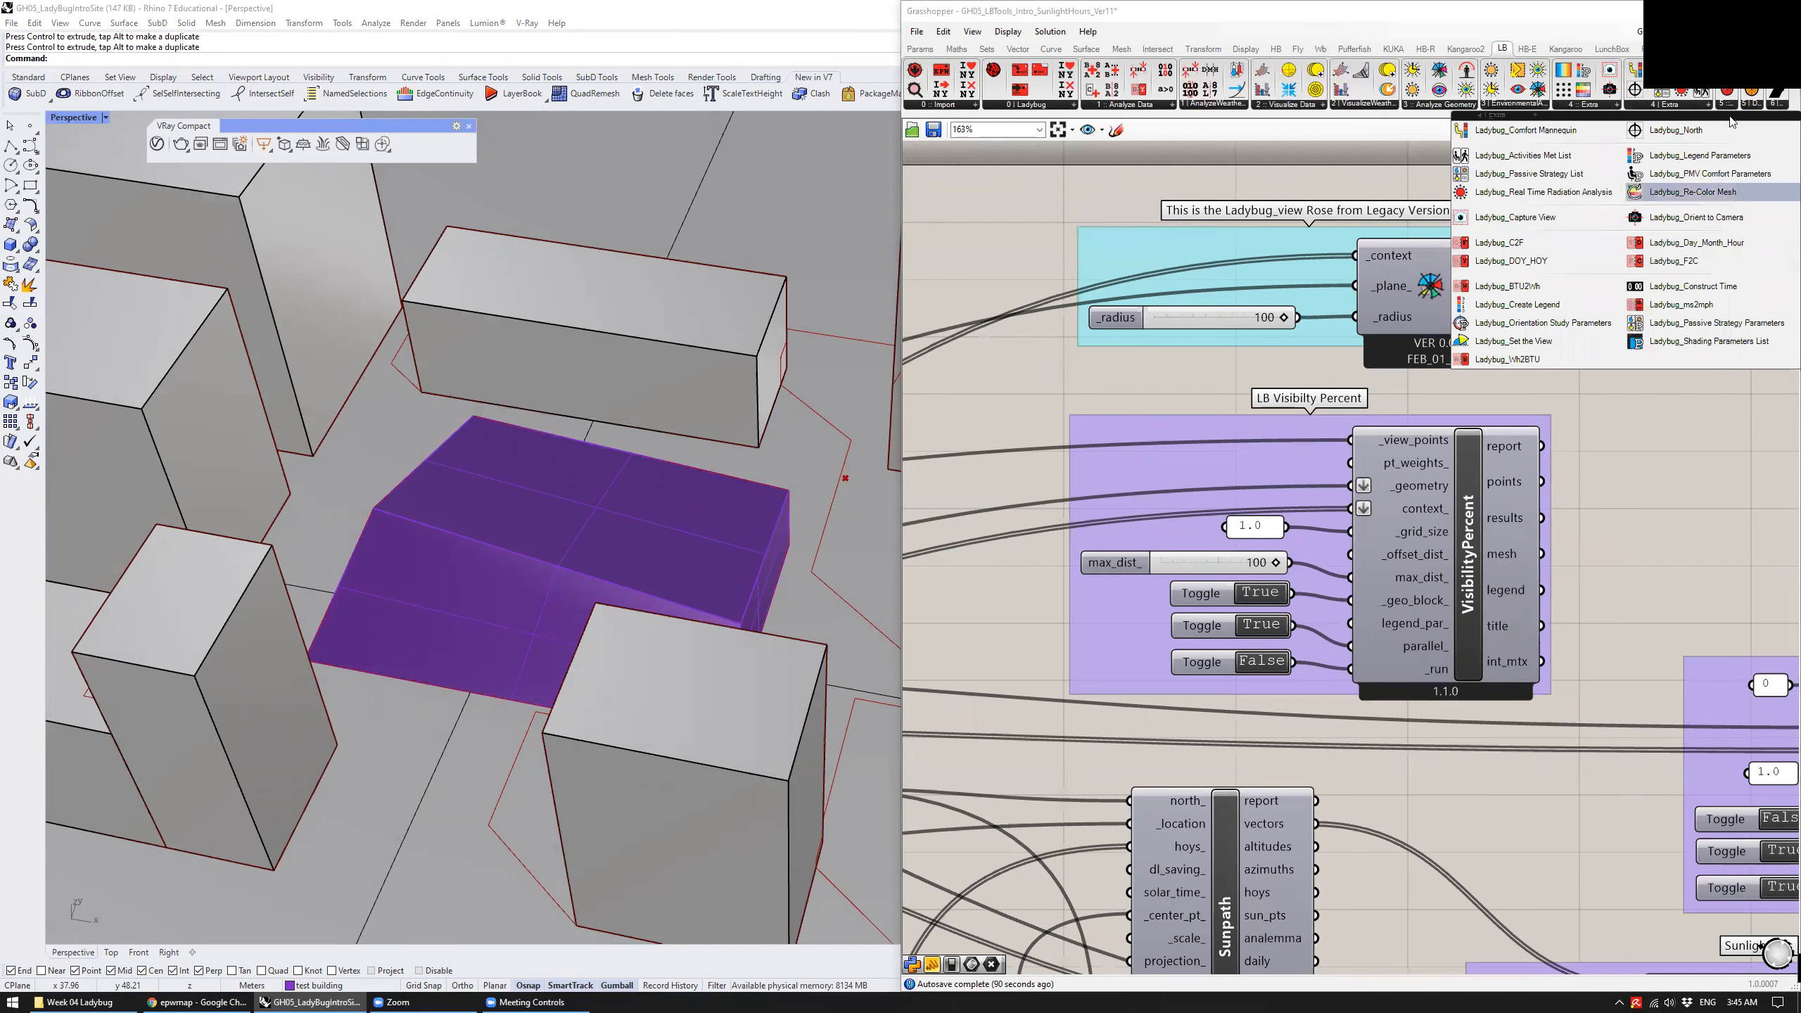
click(1654, 415)
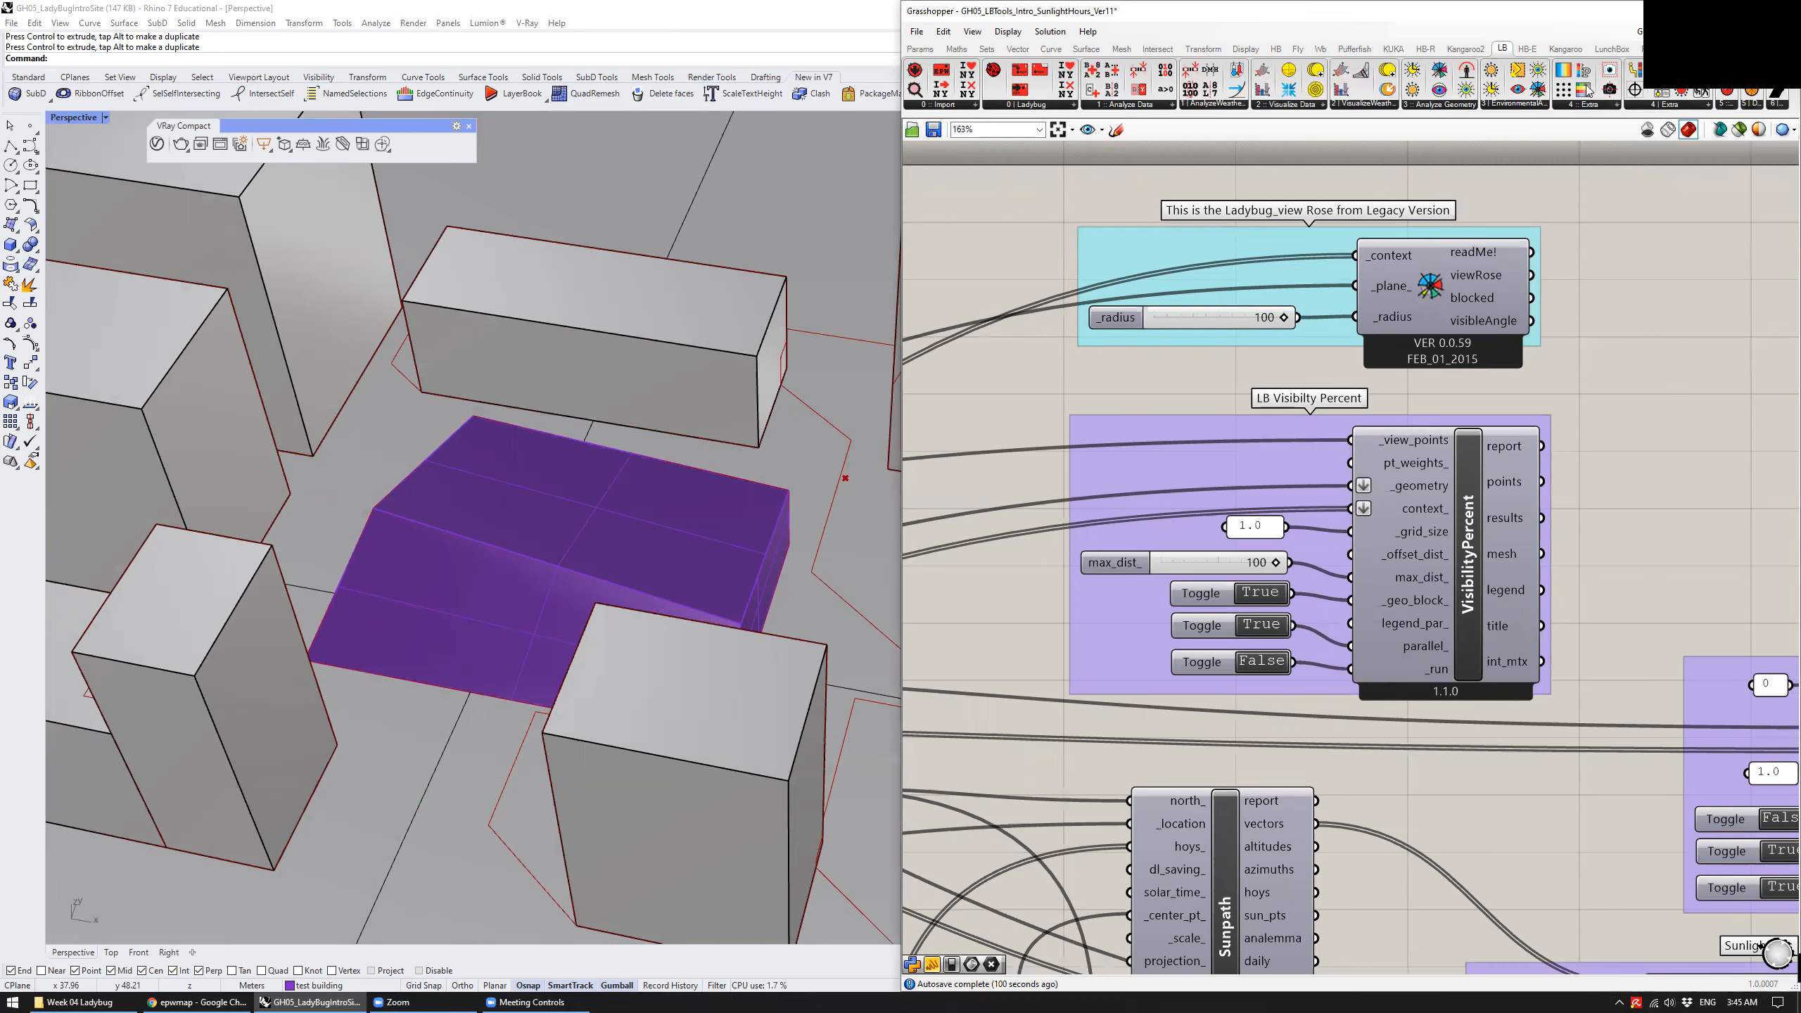
Place an extra legacy Ladybug_view Rose component beside the existing one and delete it again
click(1505, 106)
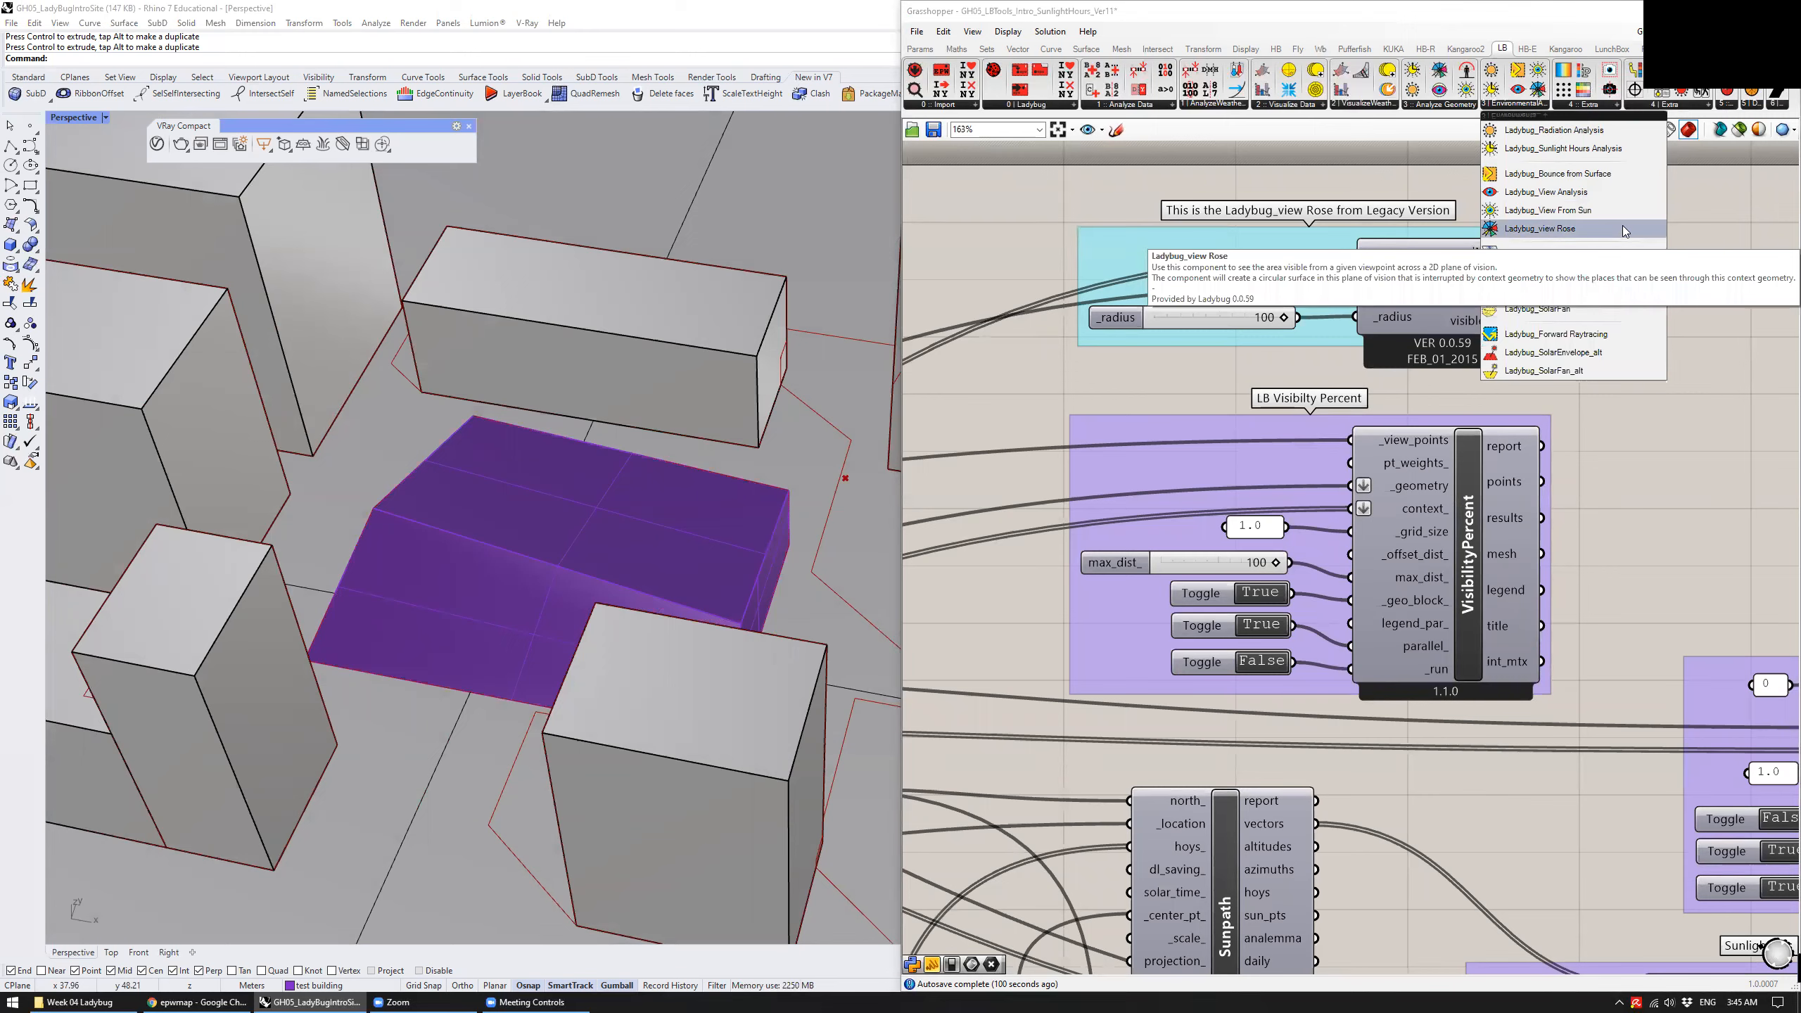
click(1531, 106)
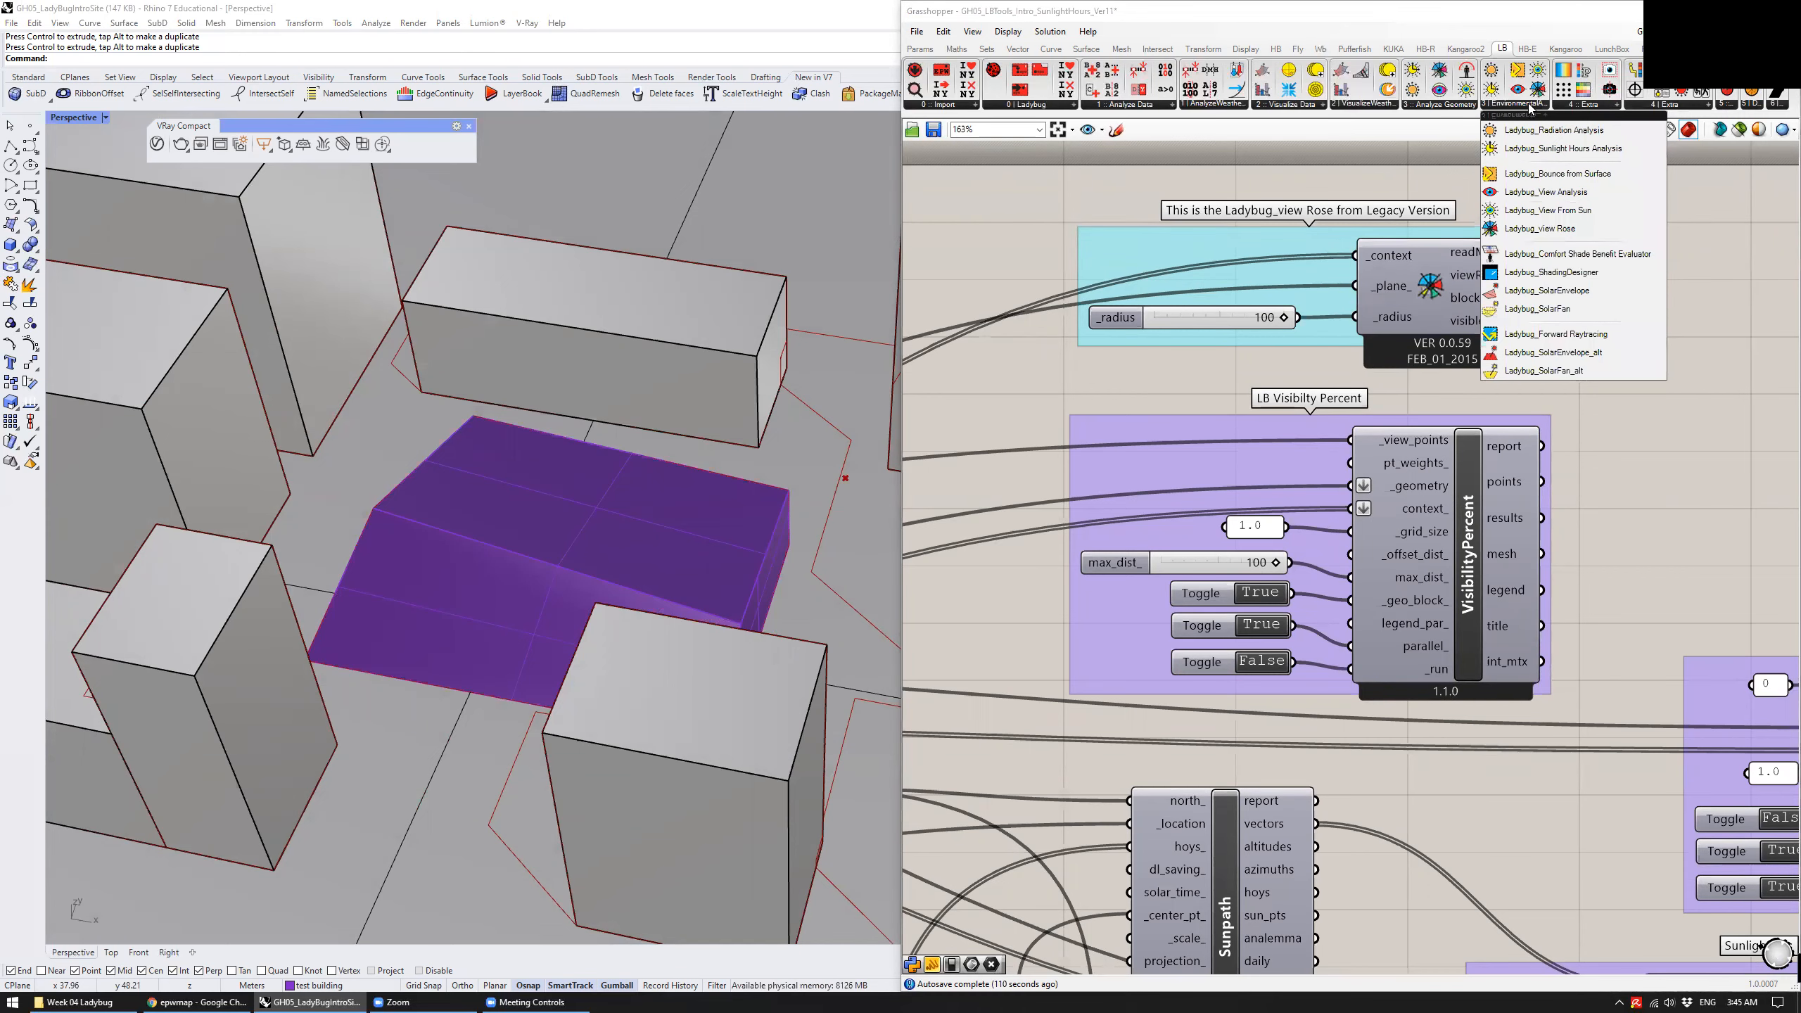
click(1588, 229)
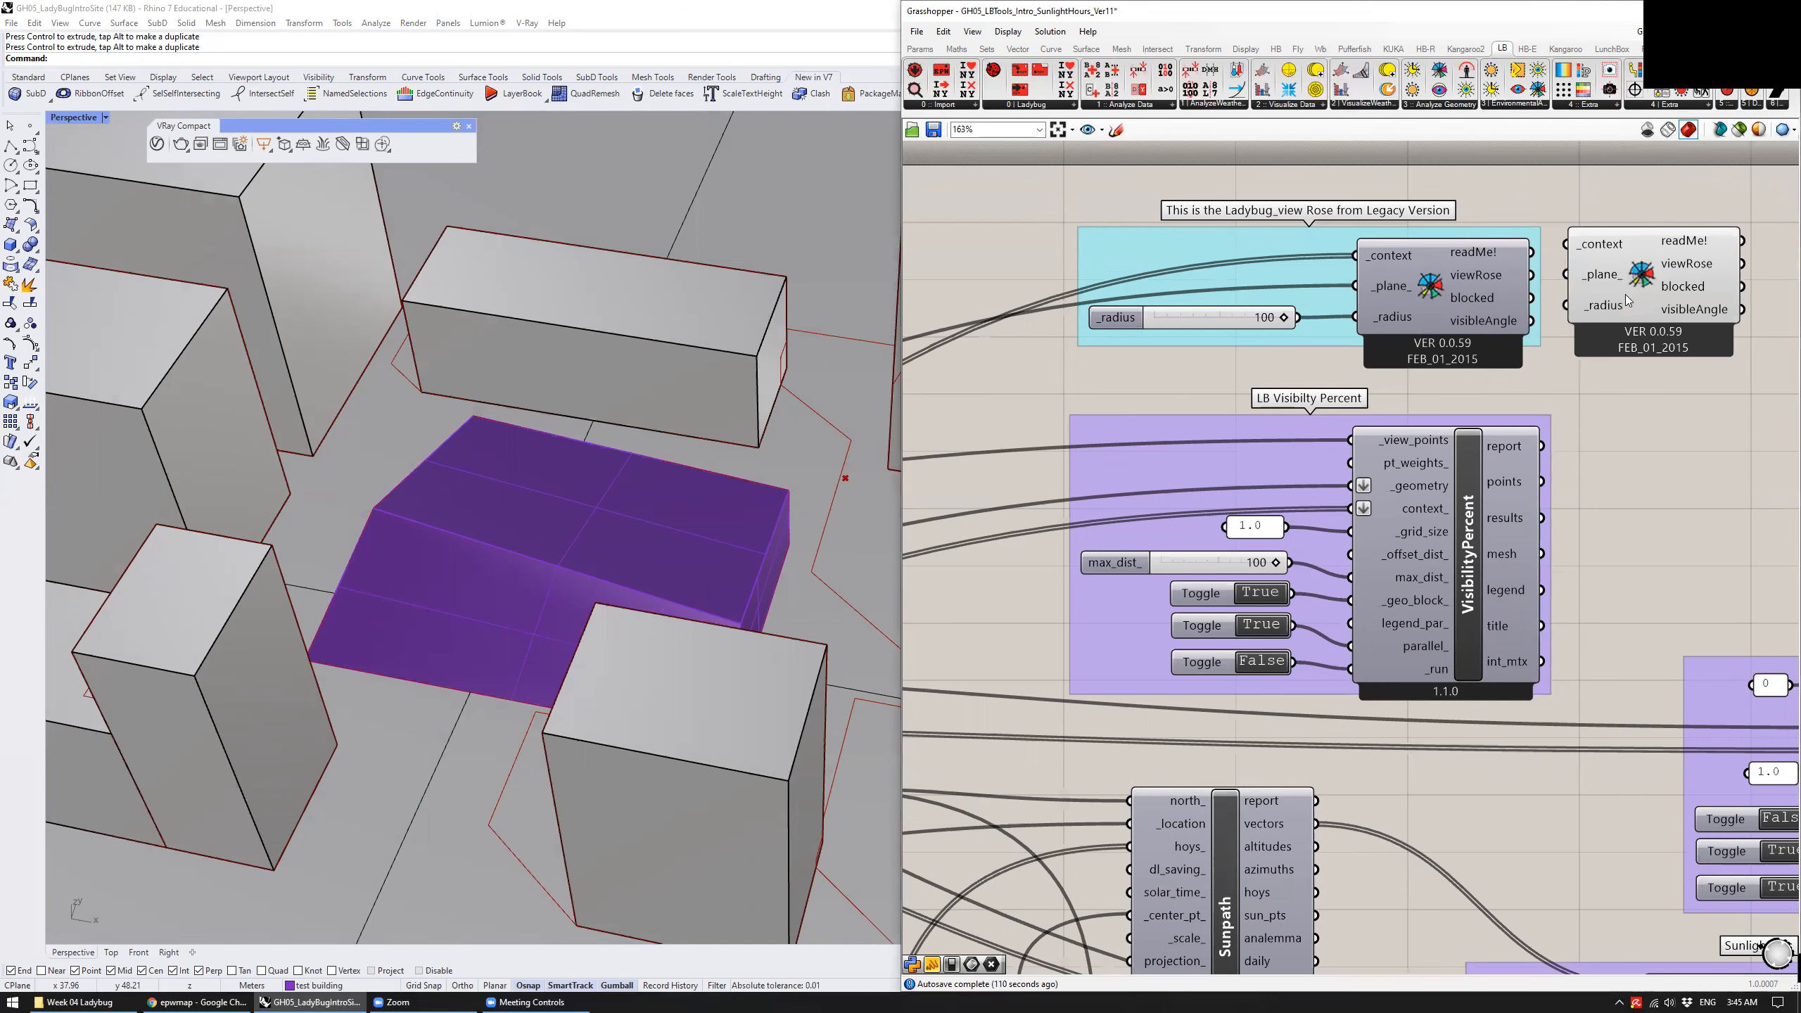
click(1638, 279)
key(Delete)
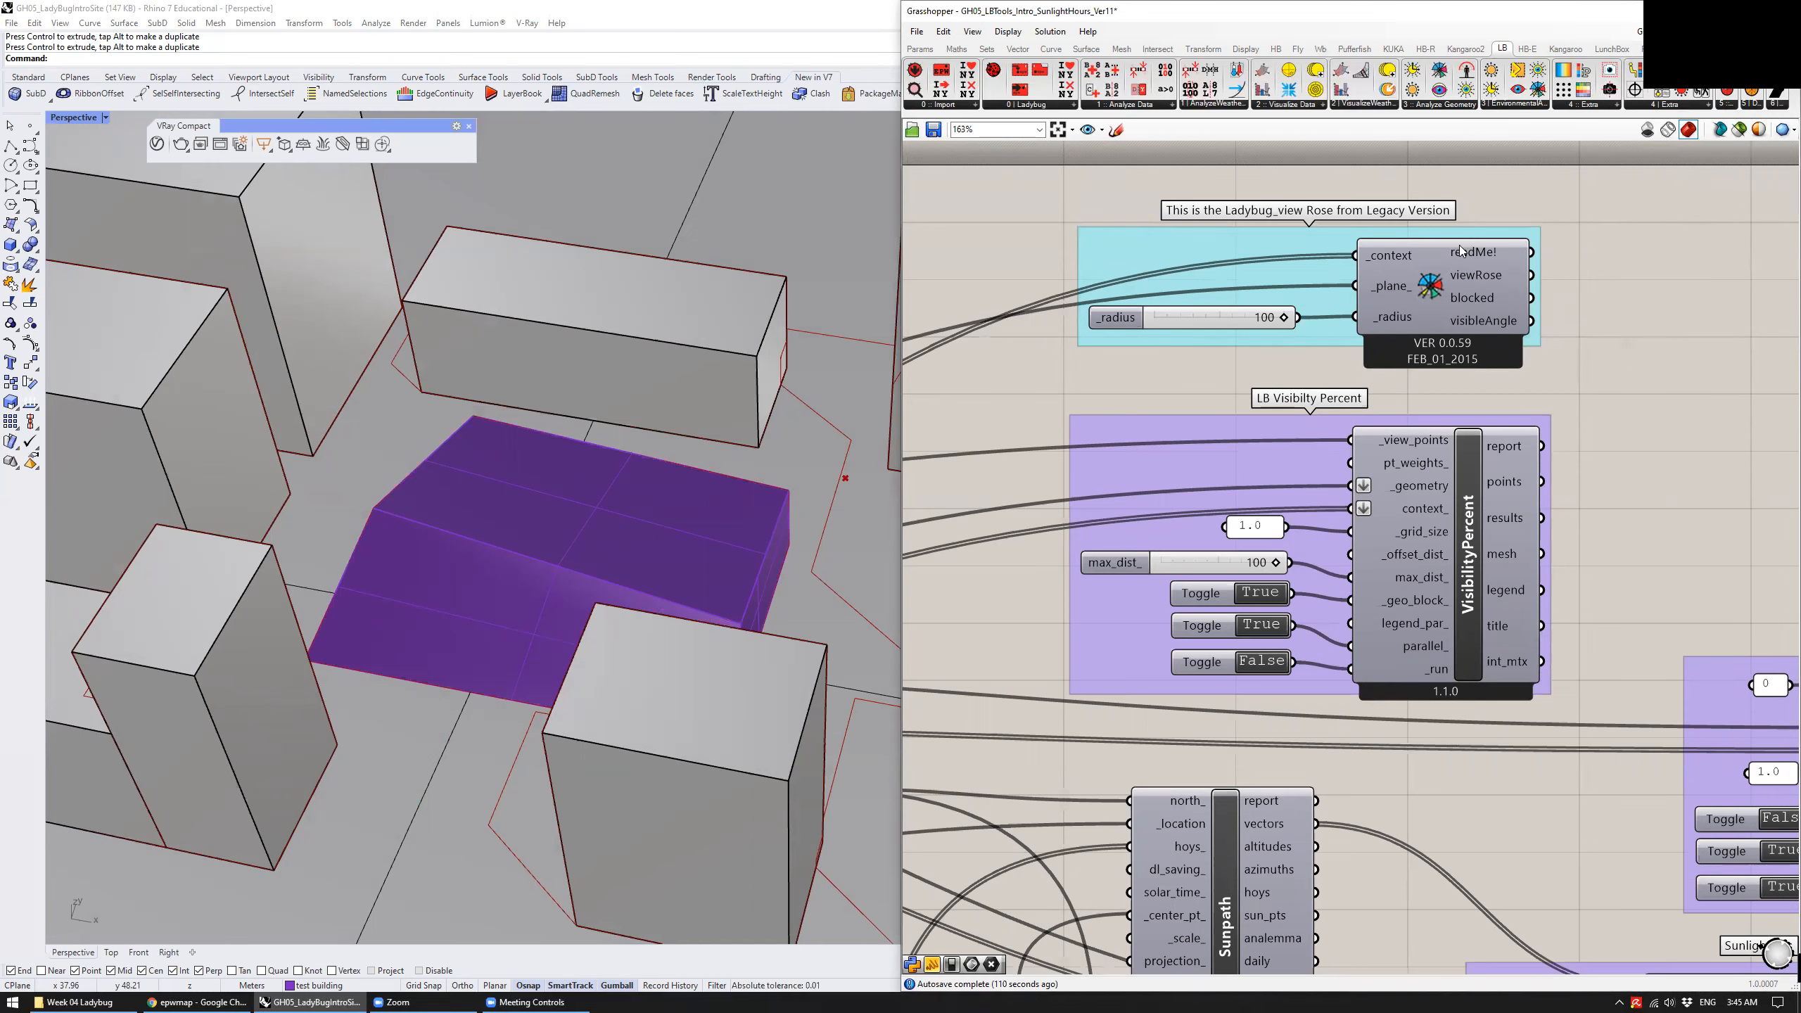
Trace the view rose component's context input back to the Context Geo parameter and review the surrounding buildings in Rhino
scroll(1435, 264, down, 2)
click(1471, 271)
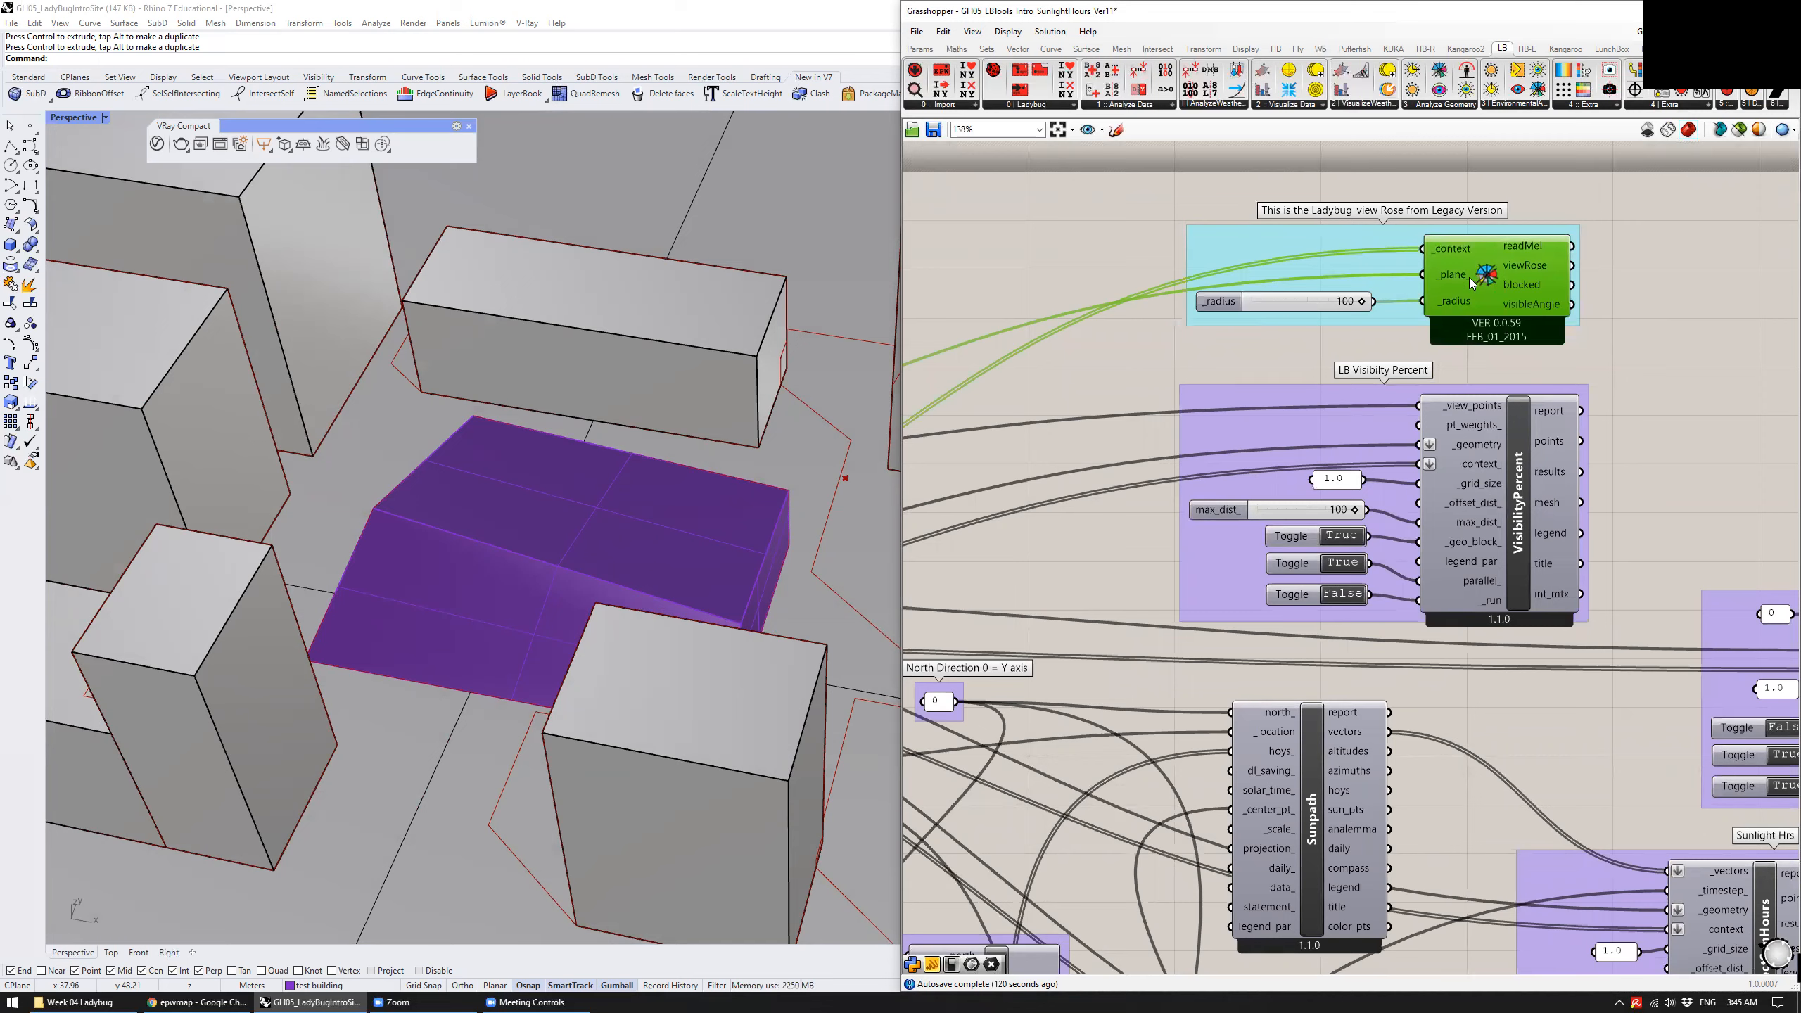
right_drag(744, 334, 816, 361)
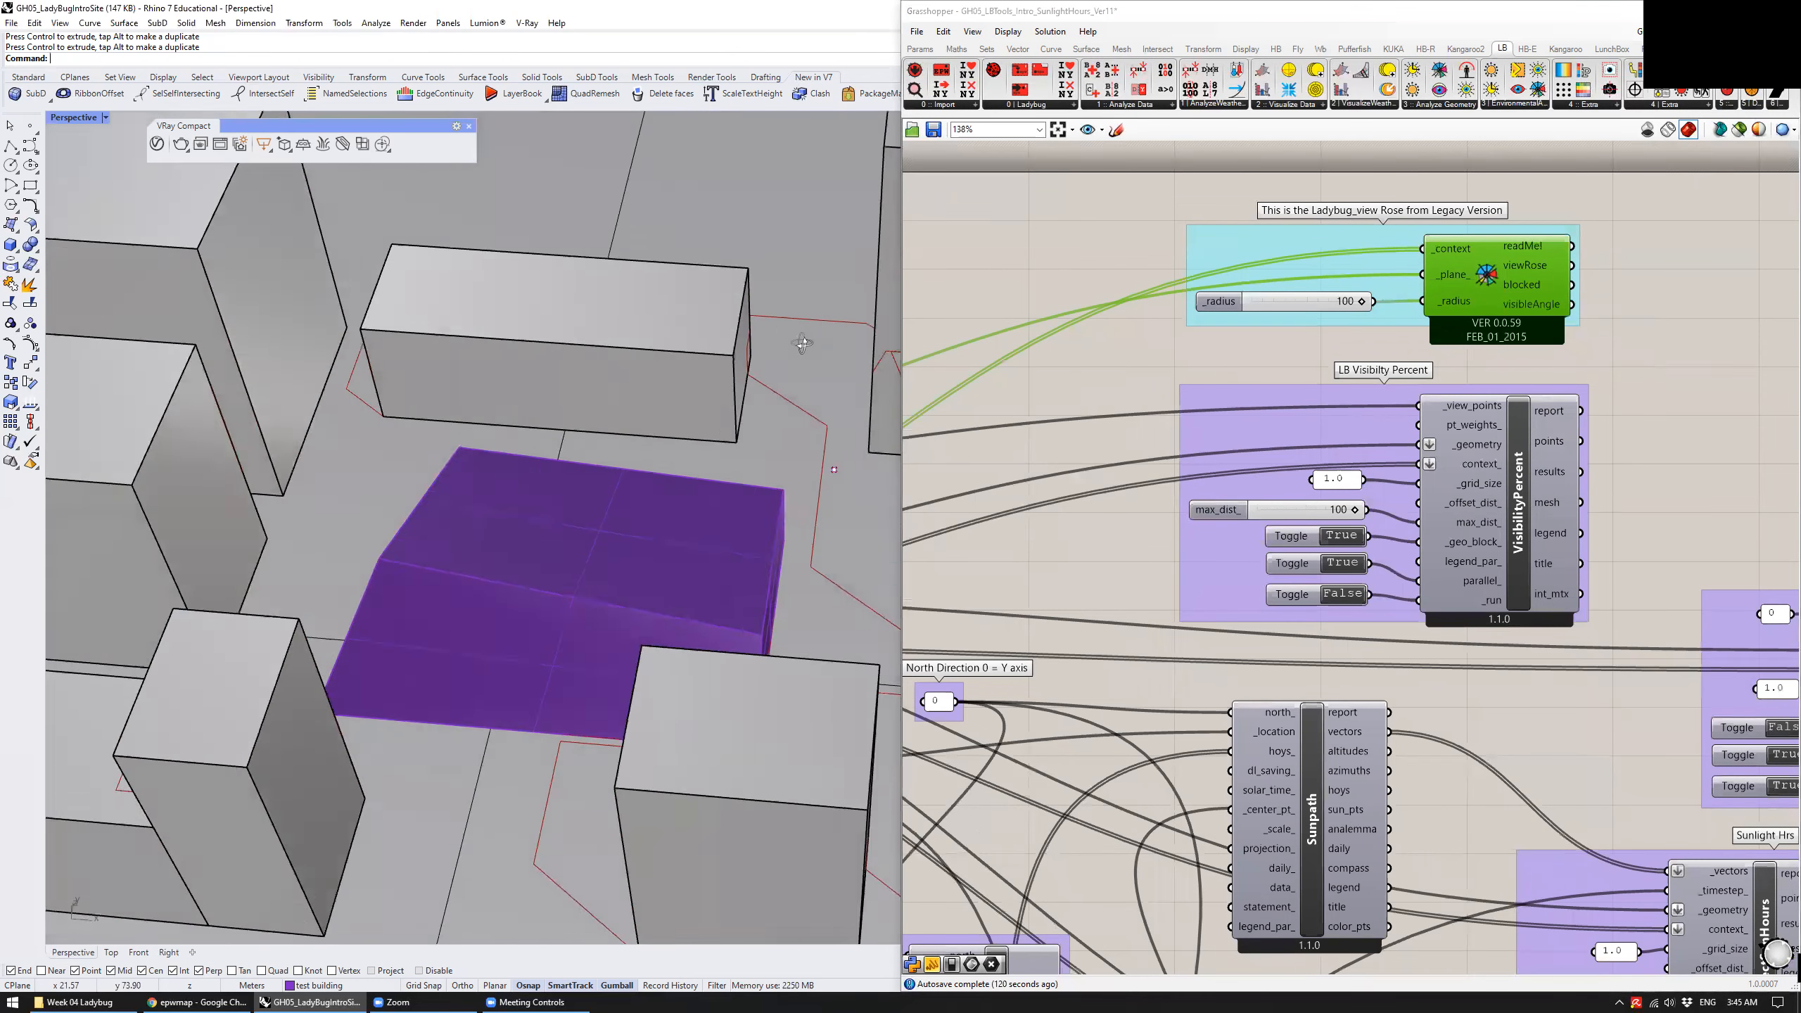
scroll(815, 362, down, 6)
right_drag(1164, 205, 1319, 241)
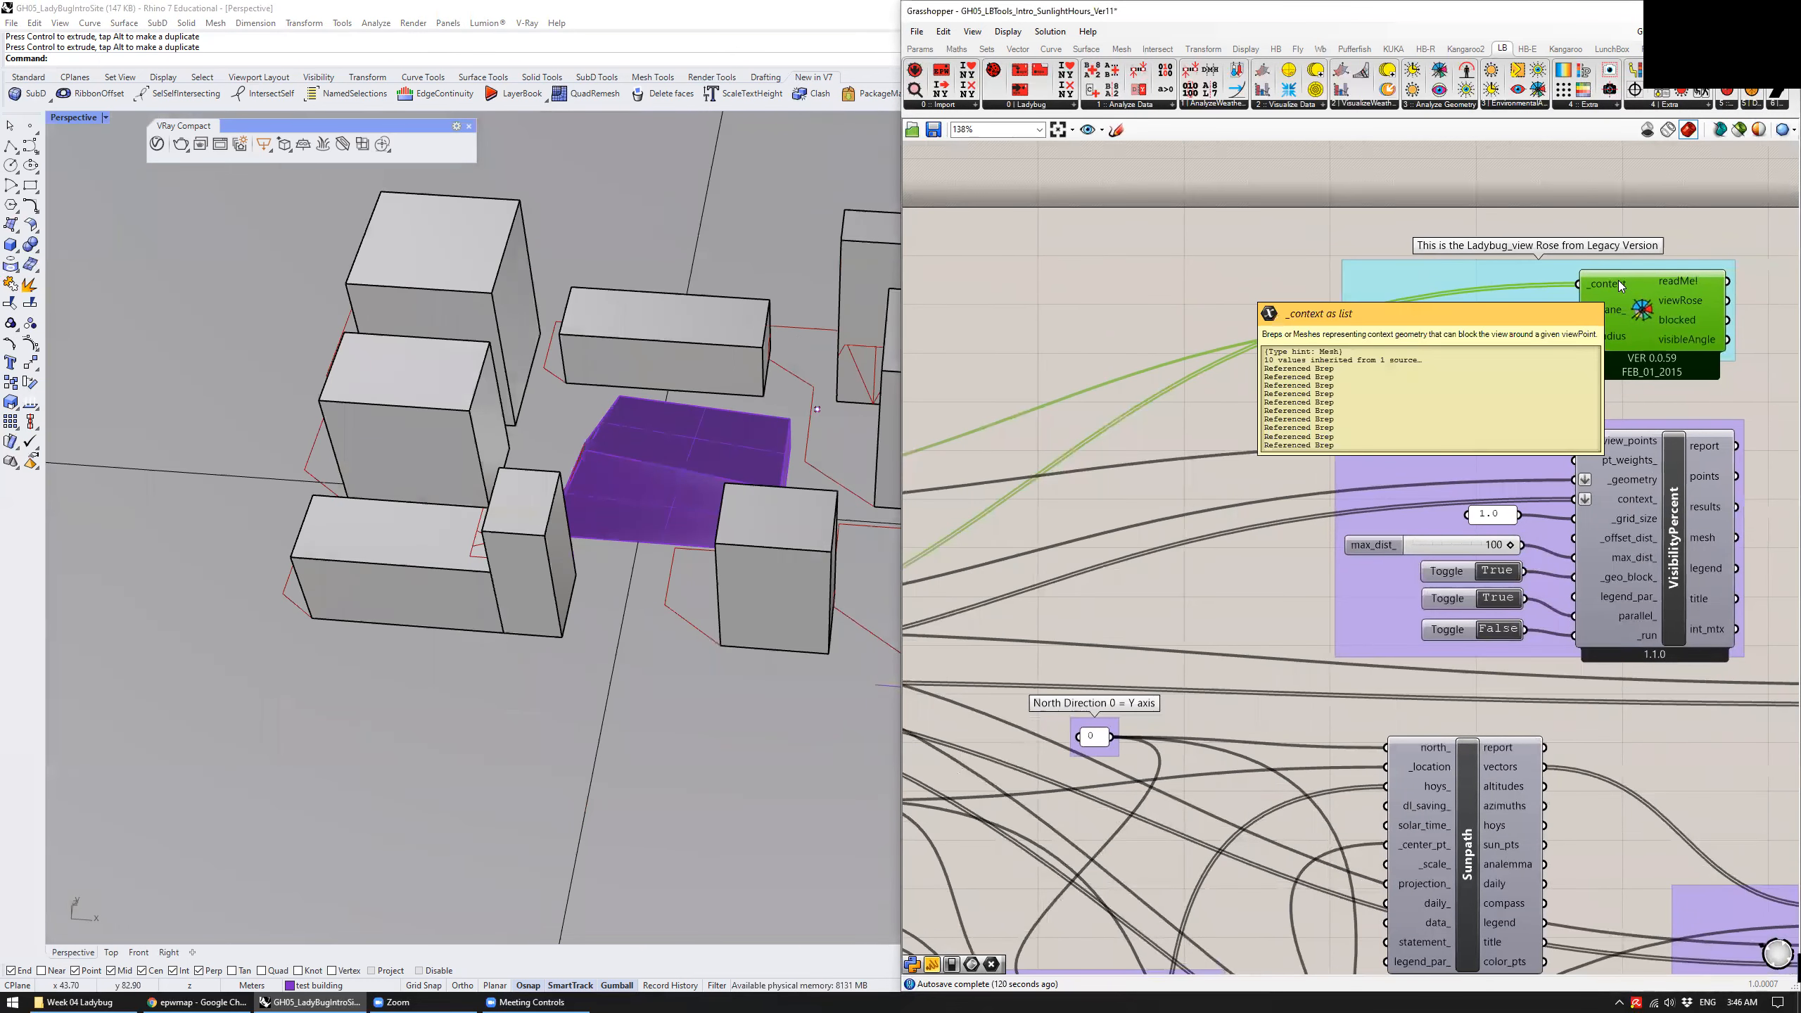
scroll(1618, 280, down, 3)
right_drag(1234, 285, 1535, 237)
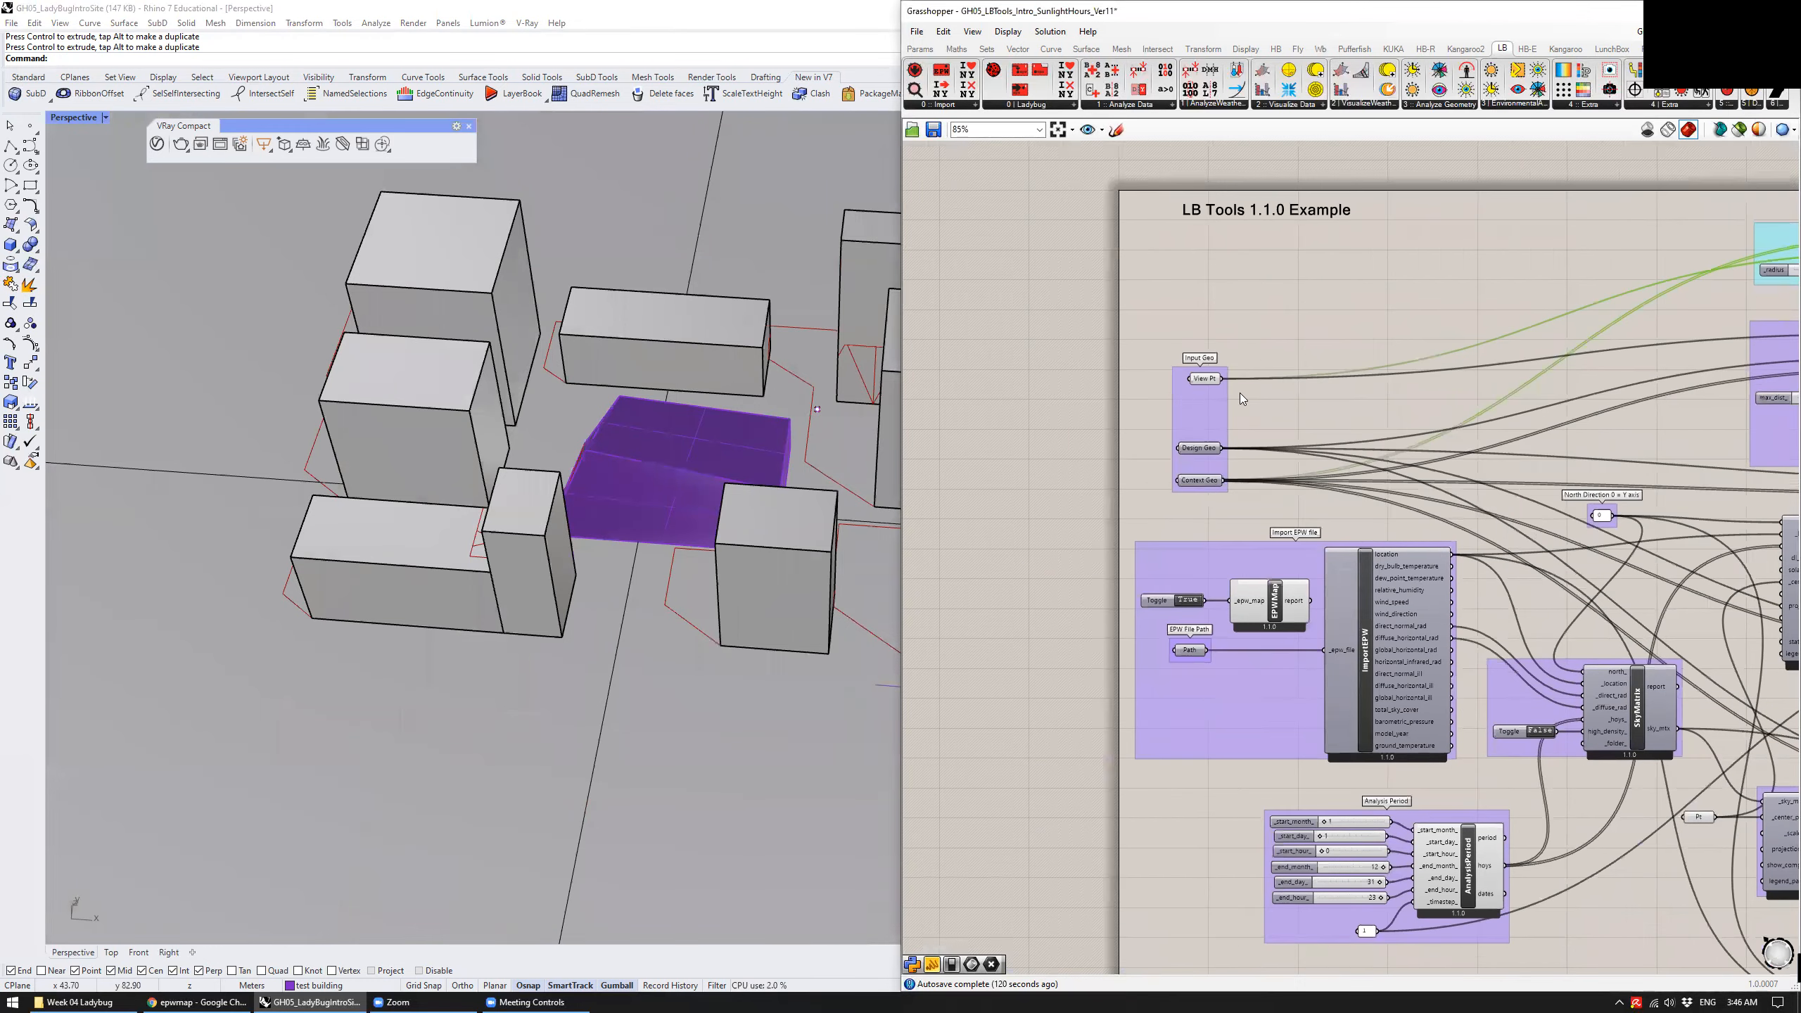
scroll(1197, 459, up, 4)
click(1200, 502)
scroll(1177, 512, down, 4)
right_drag(1787, 298, 1425, 285)
scroll(1443, 287, up, 3)
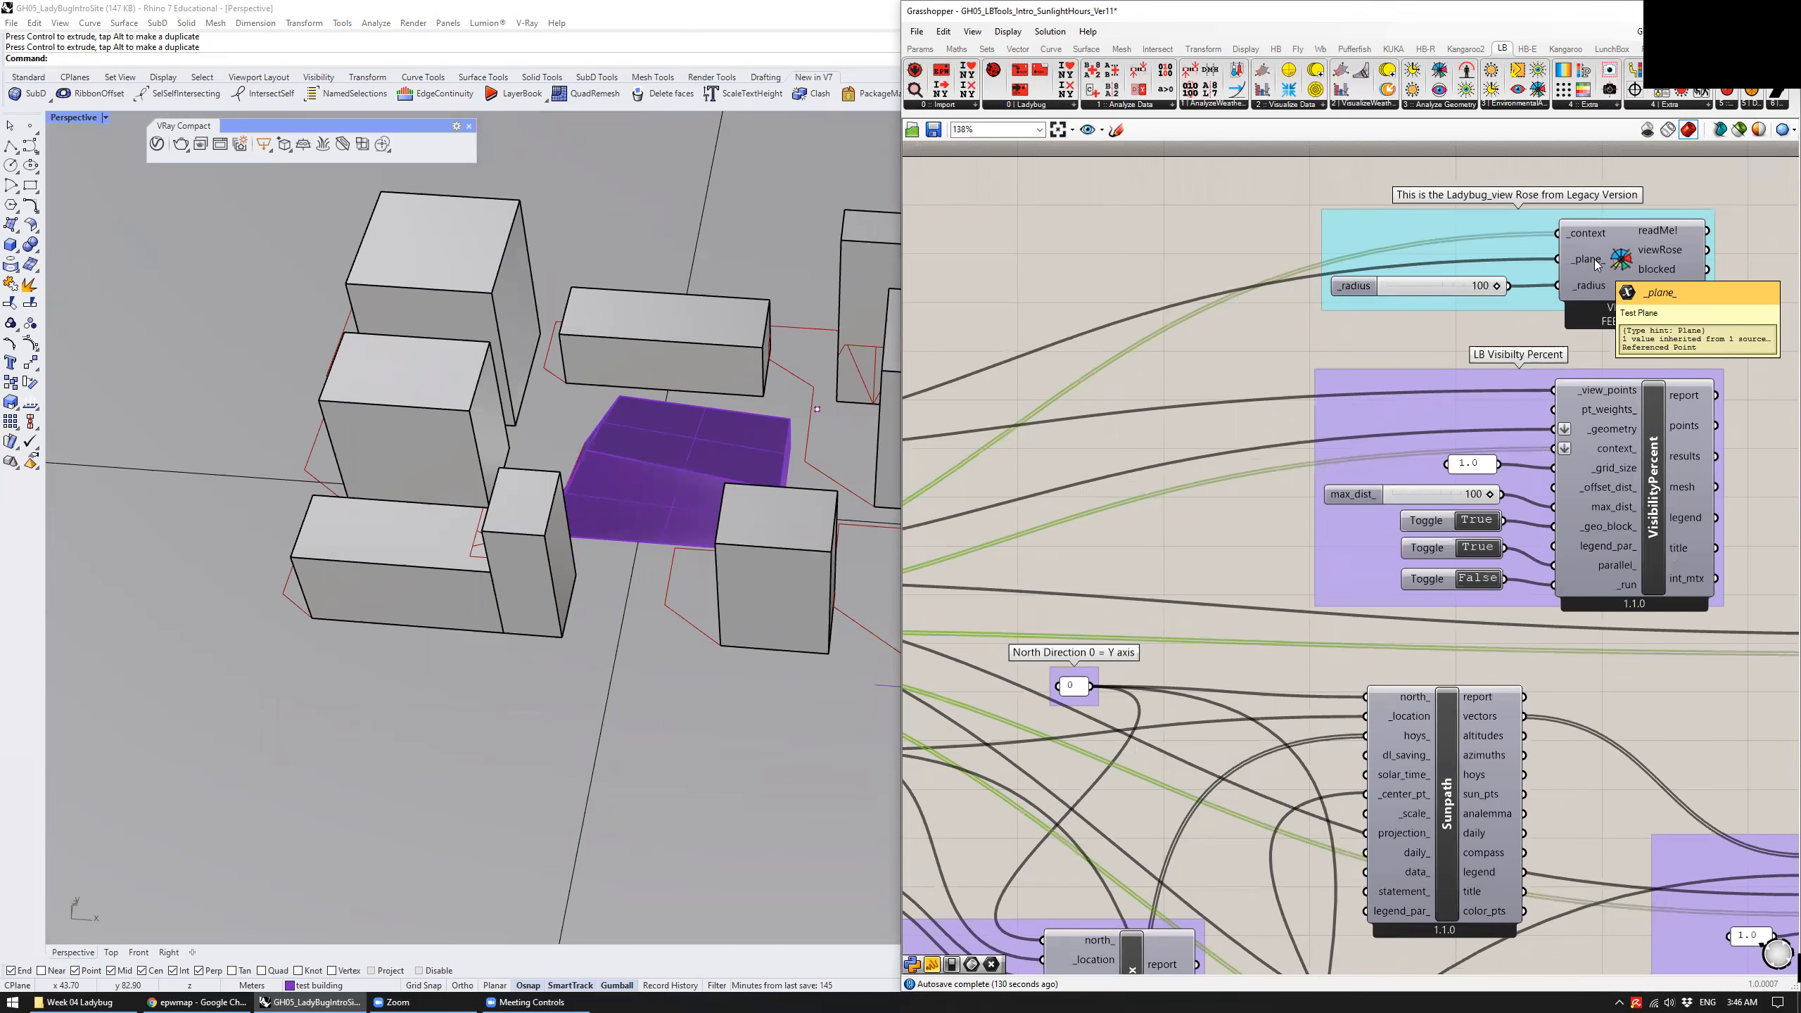
Trace the view rose component's plane input back to the View Pt parameter and highlight its point in the model
click(1594, 259)
scroll(1577, 261, down, 3)
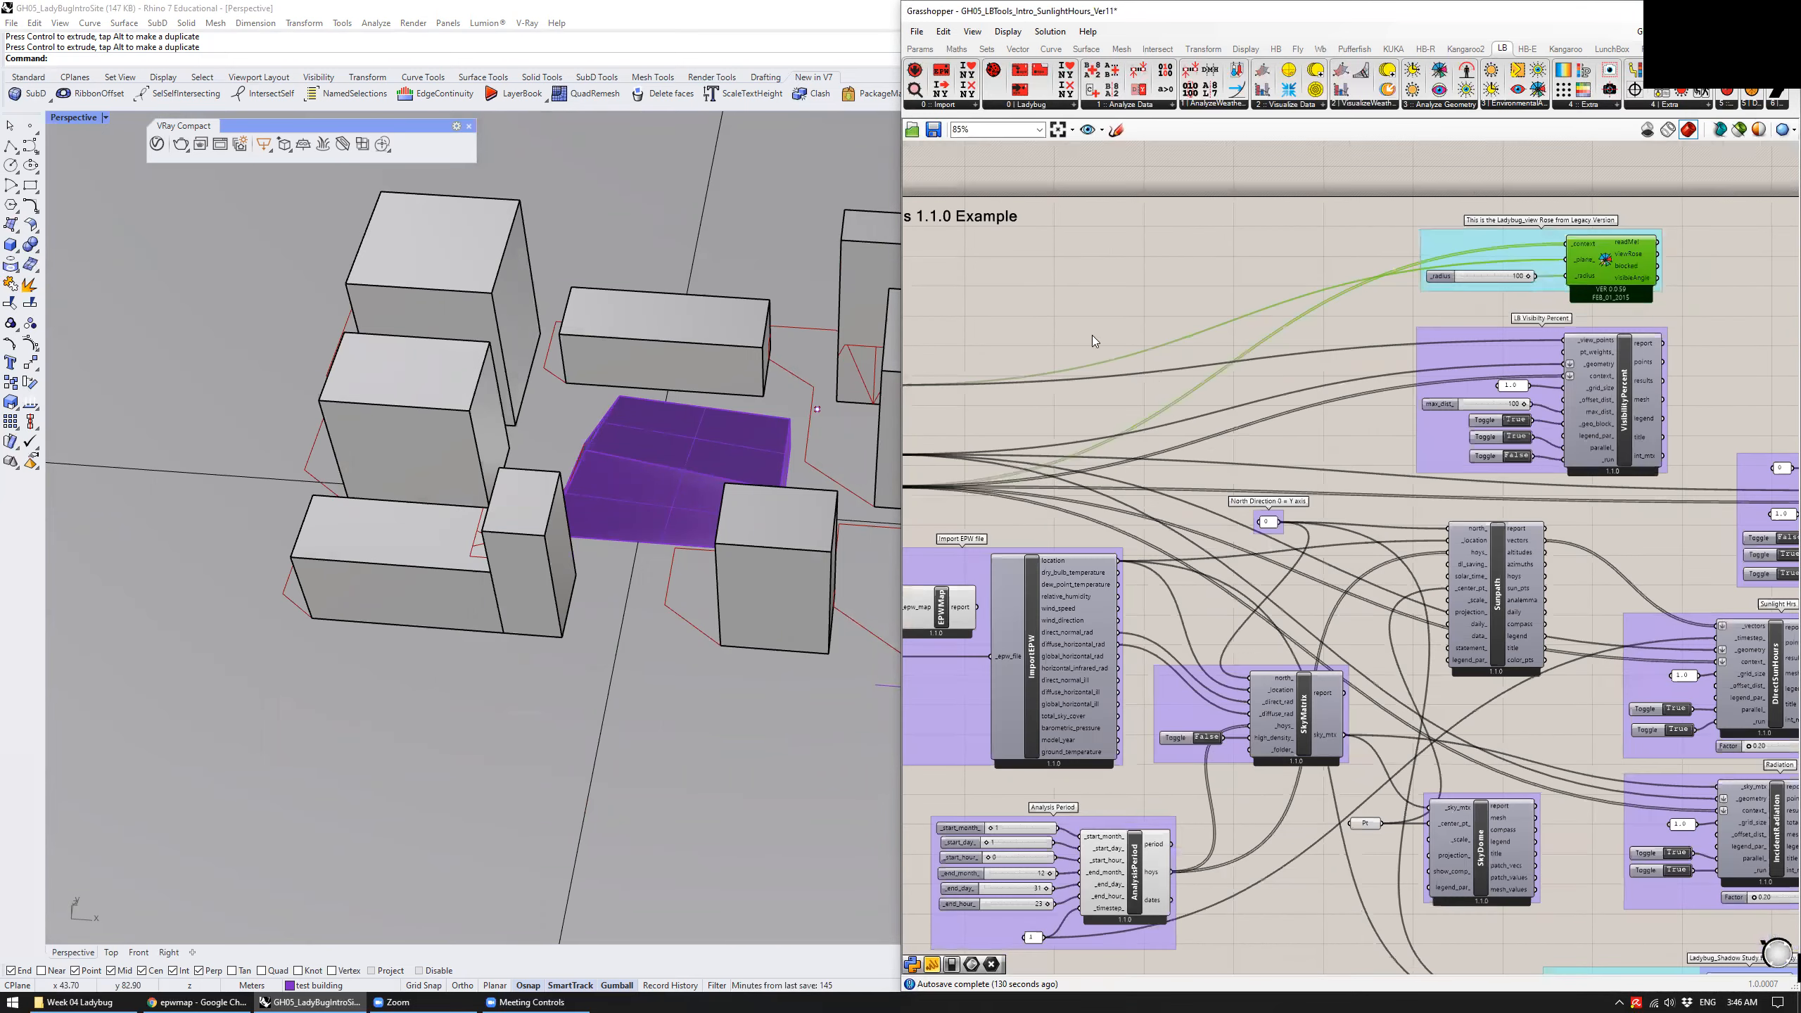
right_drag(1050, 342, 1349, 331)
click(1165, 375)
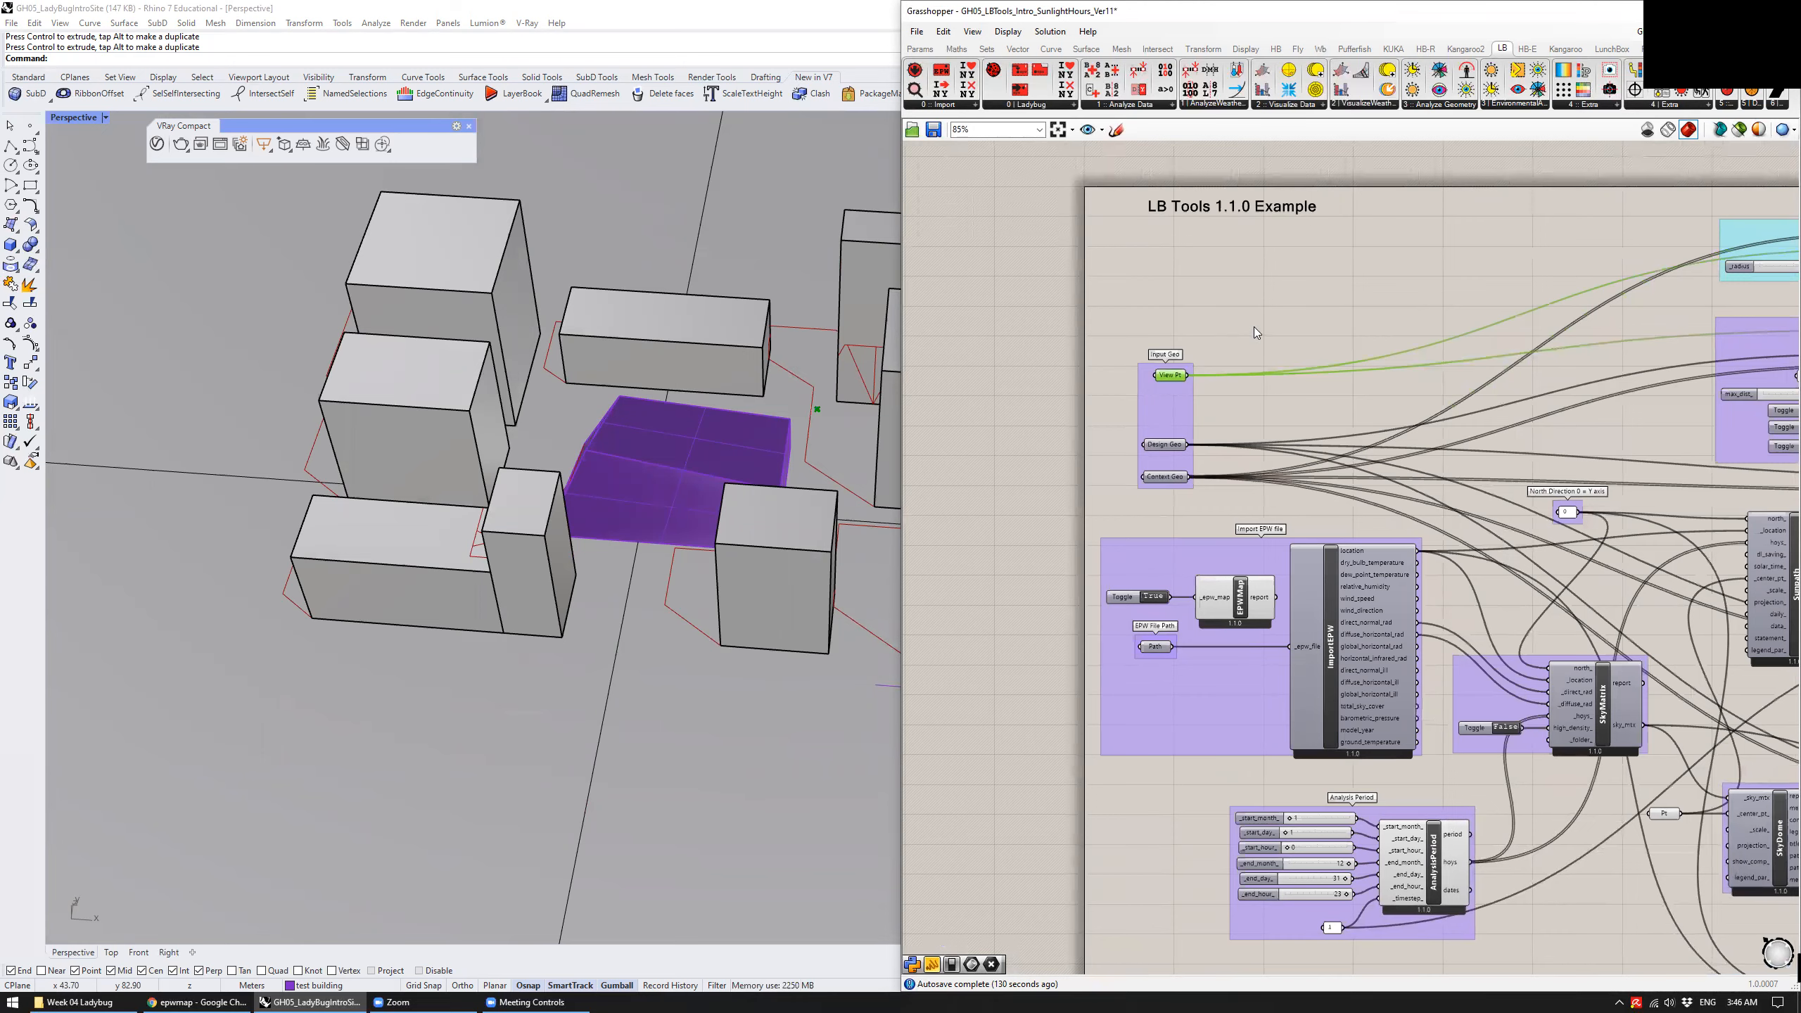
Select the referenced view point beside the design building in Rhino and check its position from ground level
scroll(627, 318, down, 3)
scroll(662, 436, up, 6)
click(662, 430)
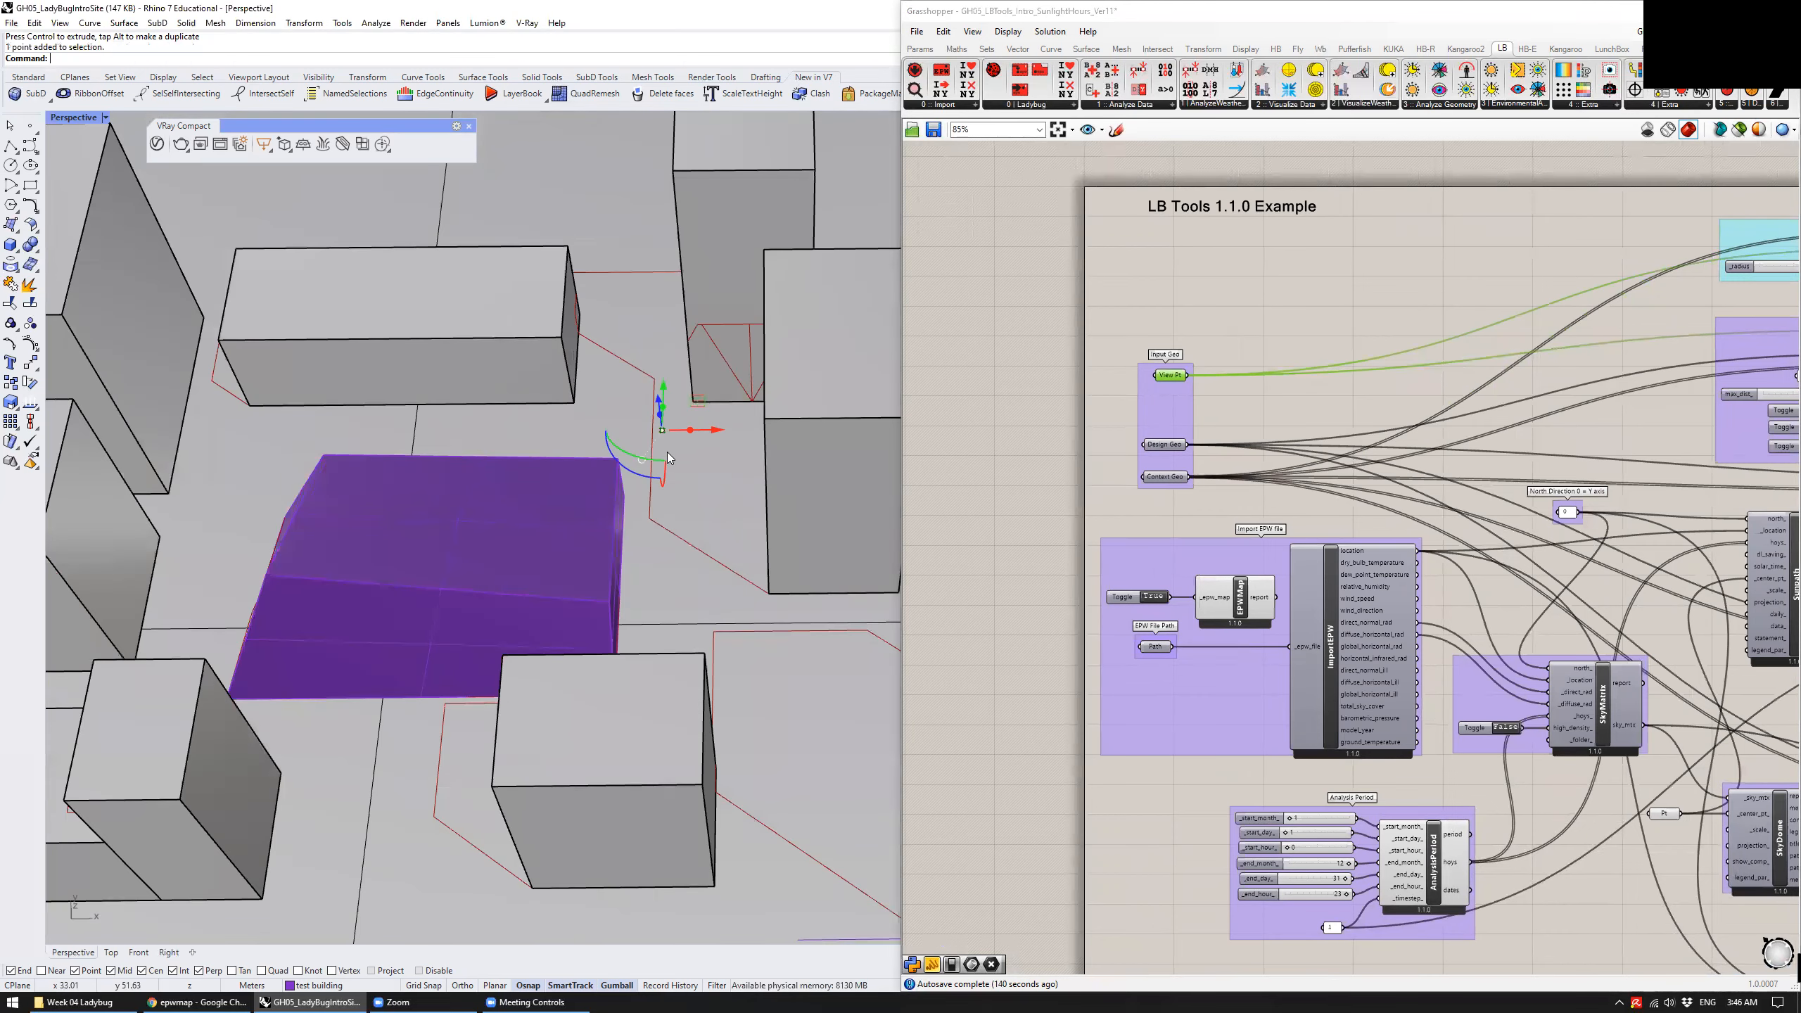
scroll(666, 457, down, 3)
right_drag(667, 458, 621, 373)
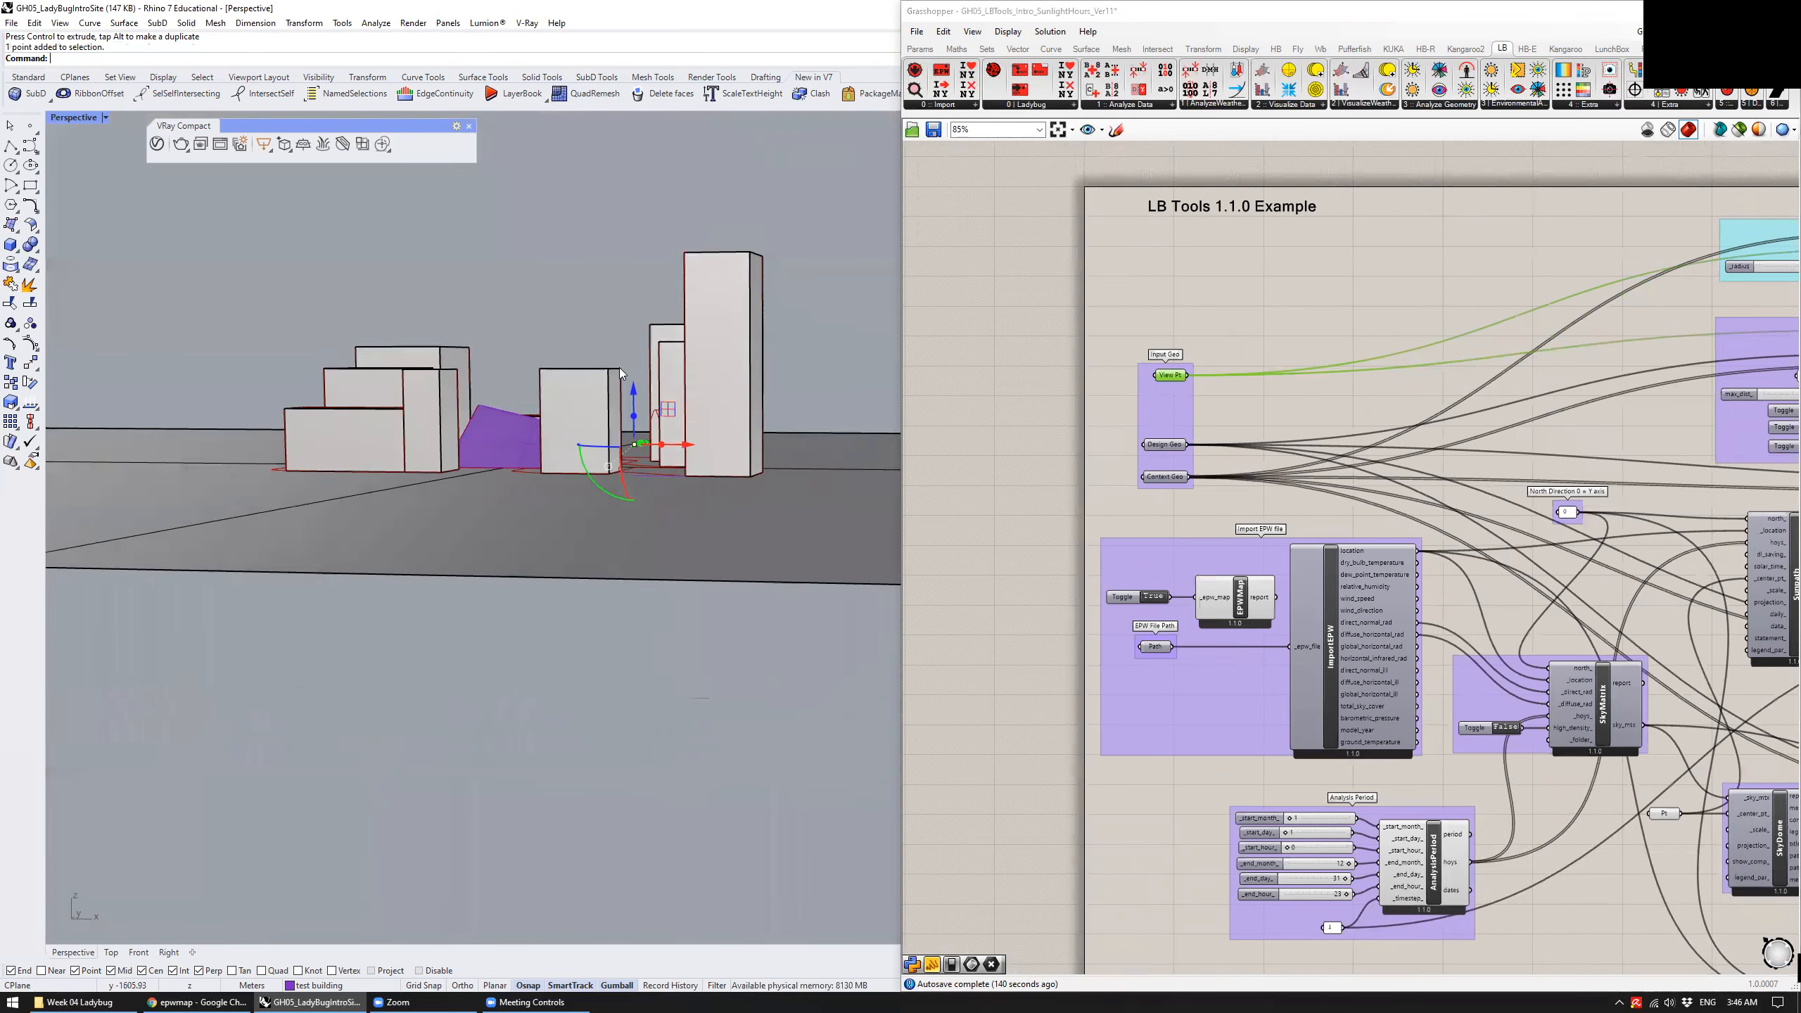
scroll(632, 399, up, 5)
Turn on the preview of the legacy view rose component and inspect the rose around the buildings from above
scroll(1304, 307, down, 2)
right_drag(1691, 273, 1438, 315)
scroll(1438, 315, up, 4)
click(1528, 318)
key(ctrl+q)
click(1581, 315)
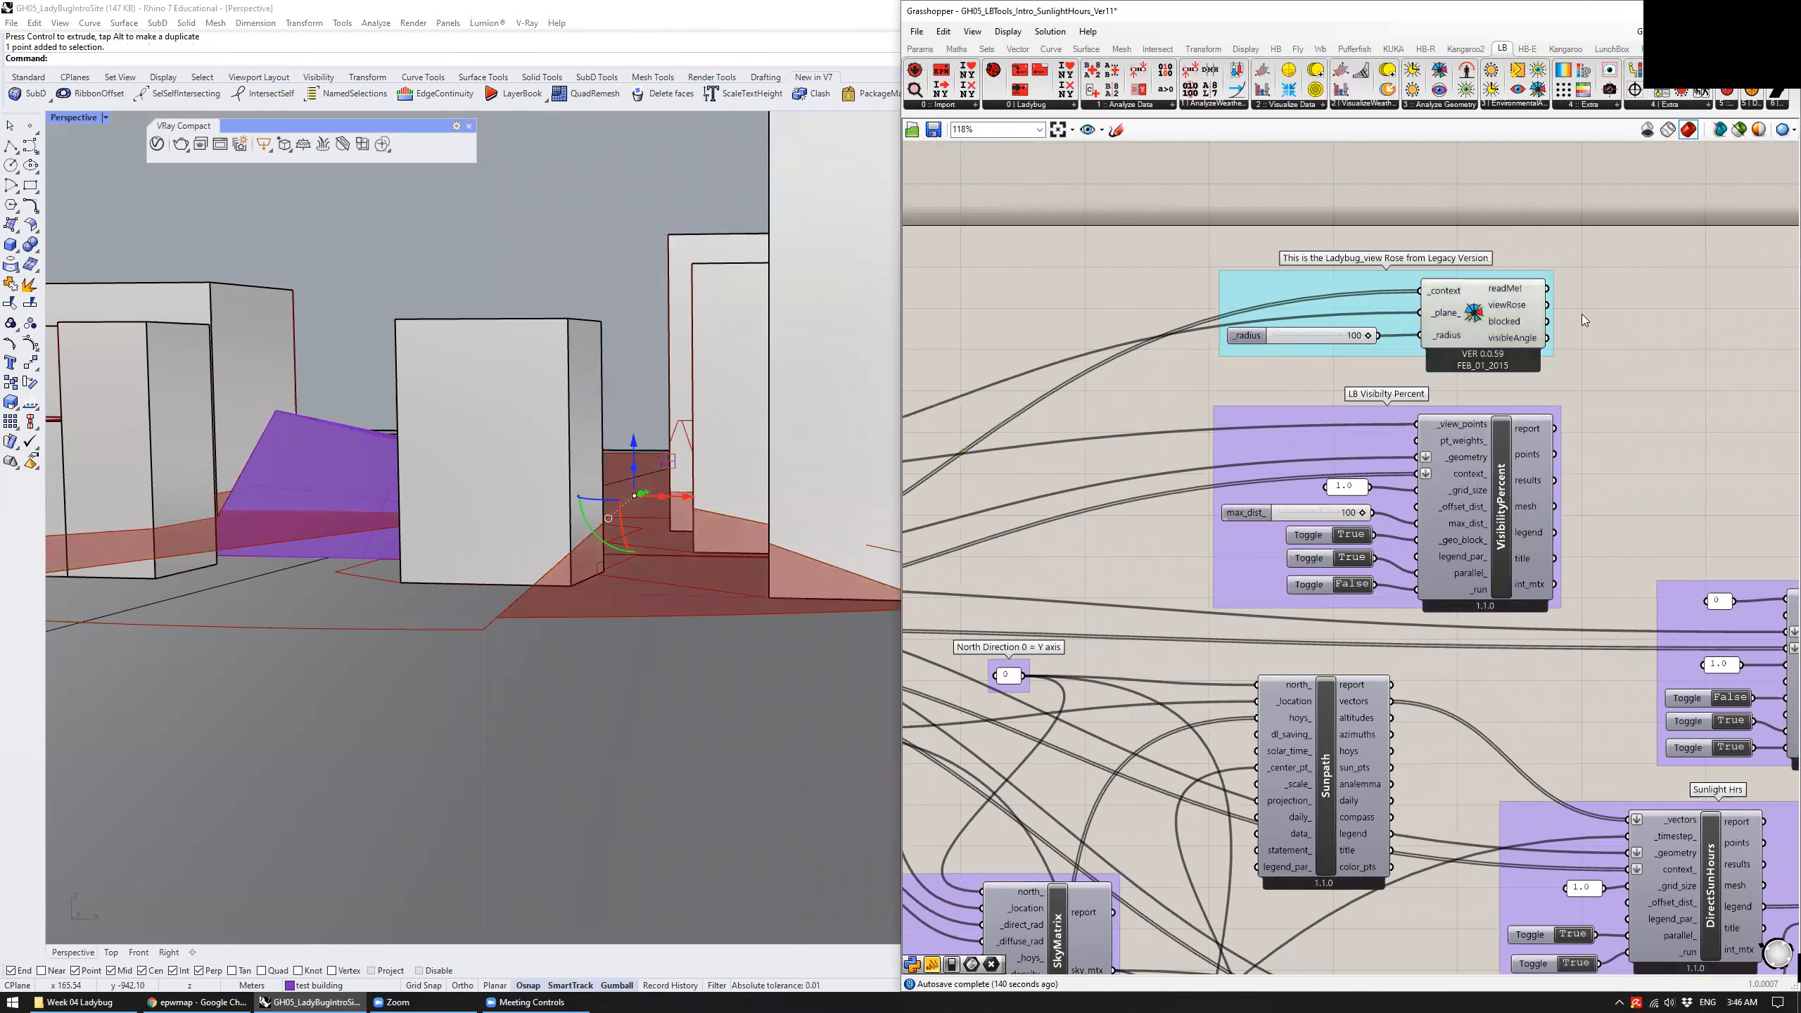
right_drag(736, 312, 725, 443)
scroll(725, 444, down, 3)
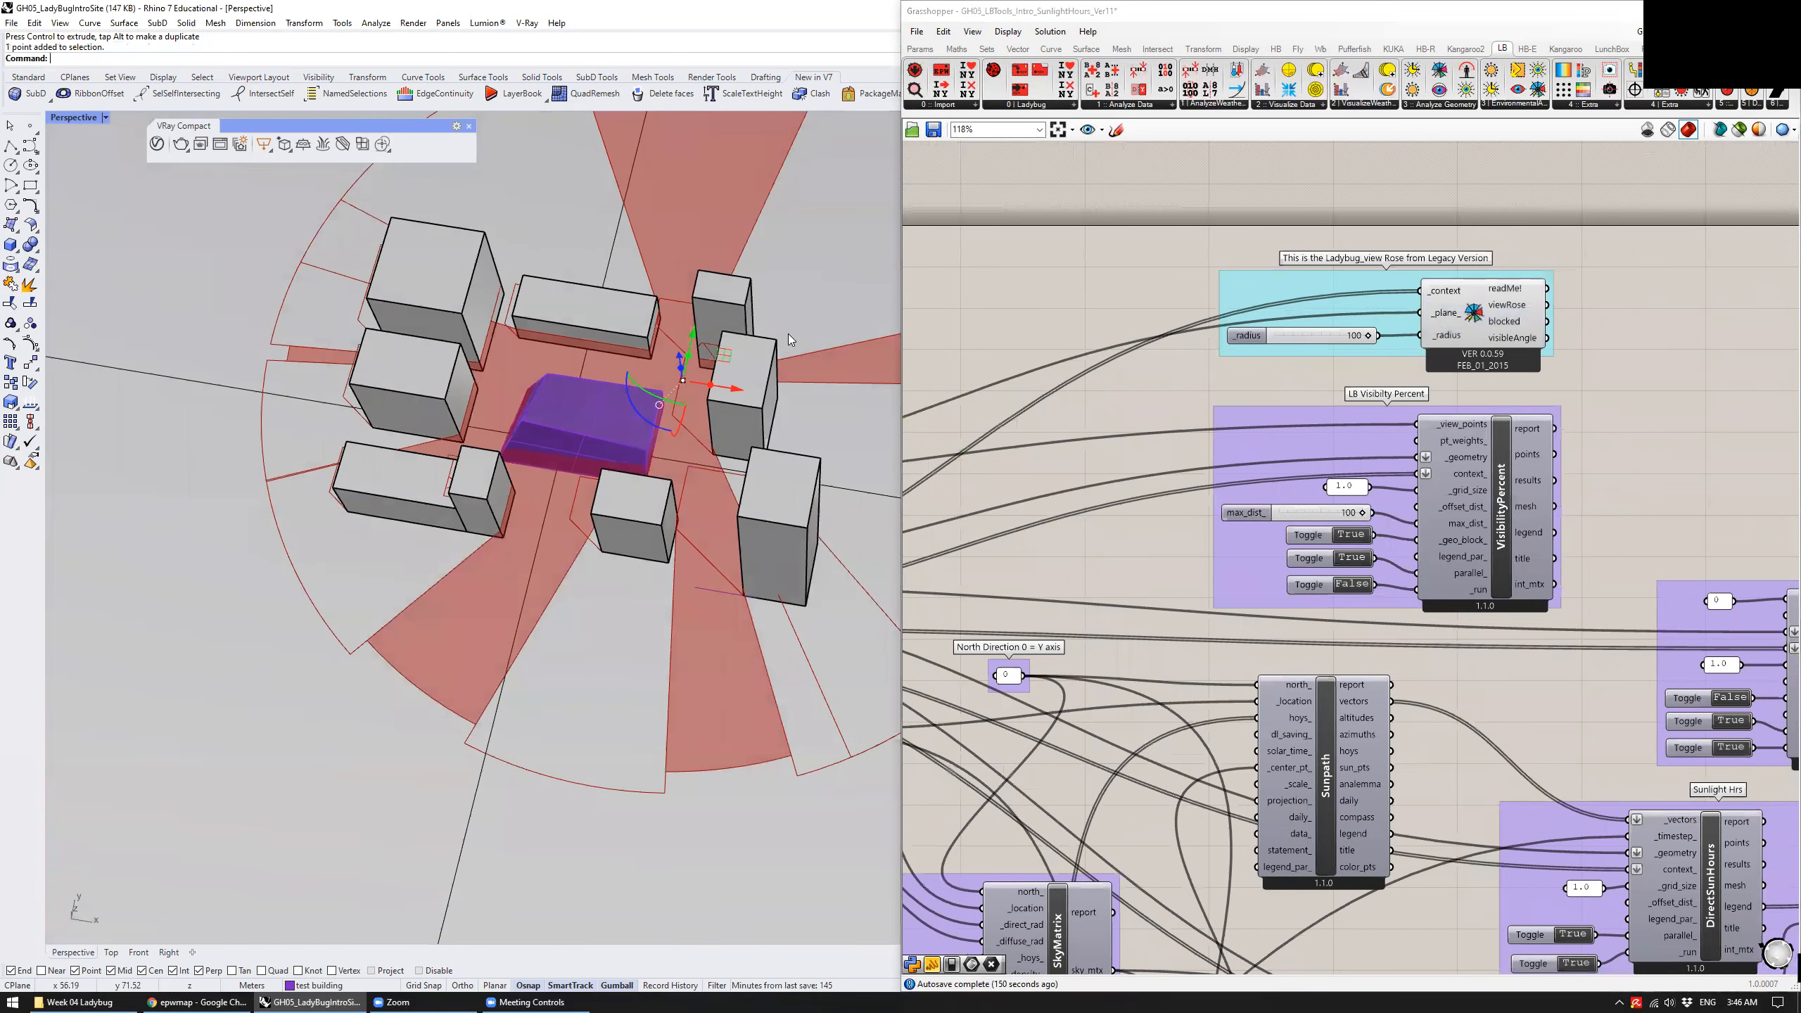
shift+right_drag(760, 291, 520, 472)
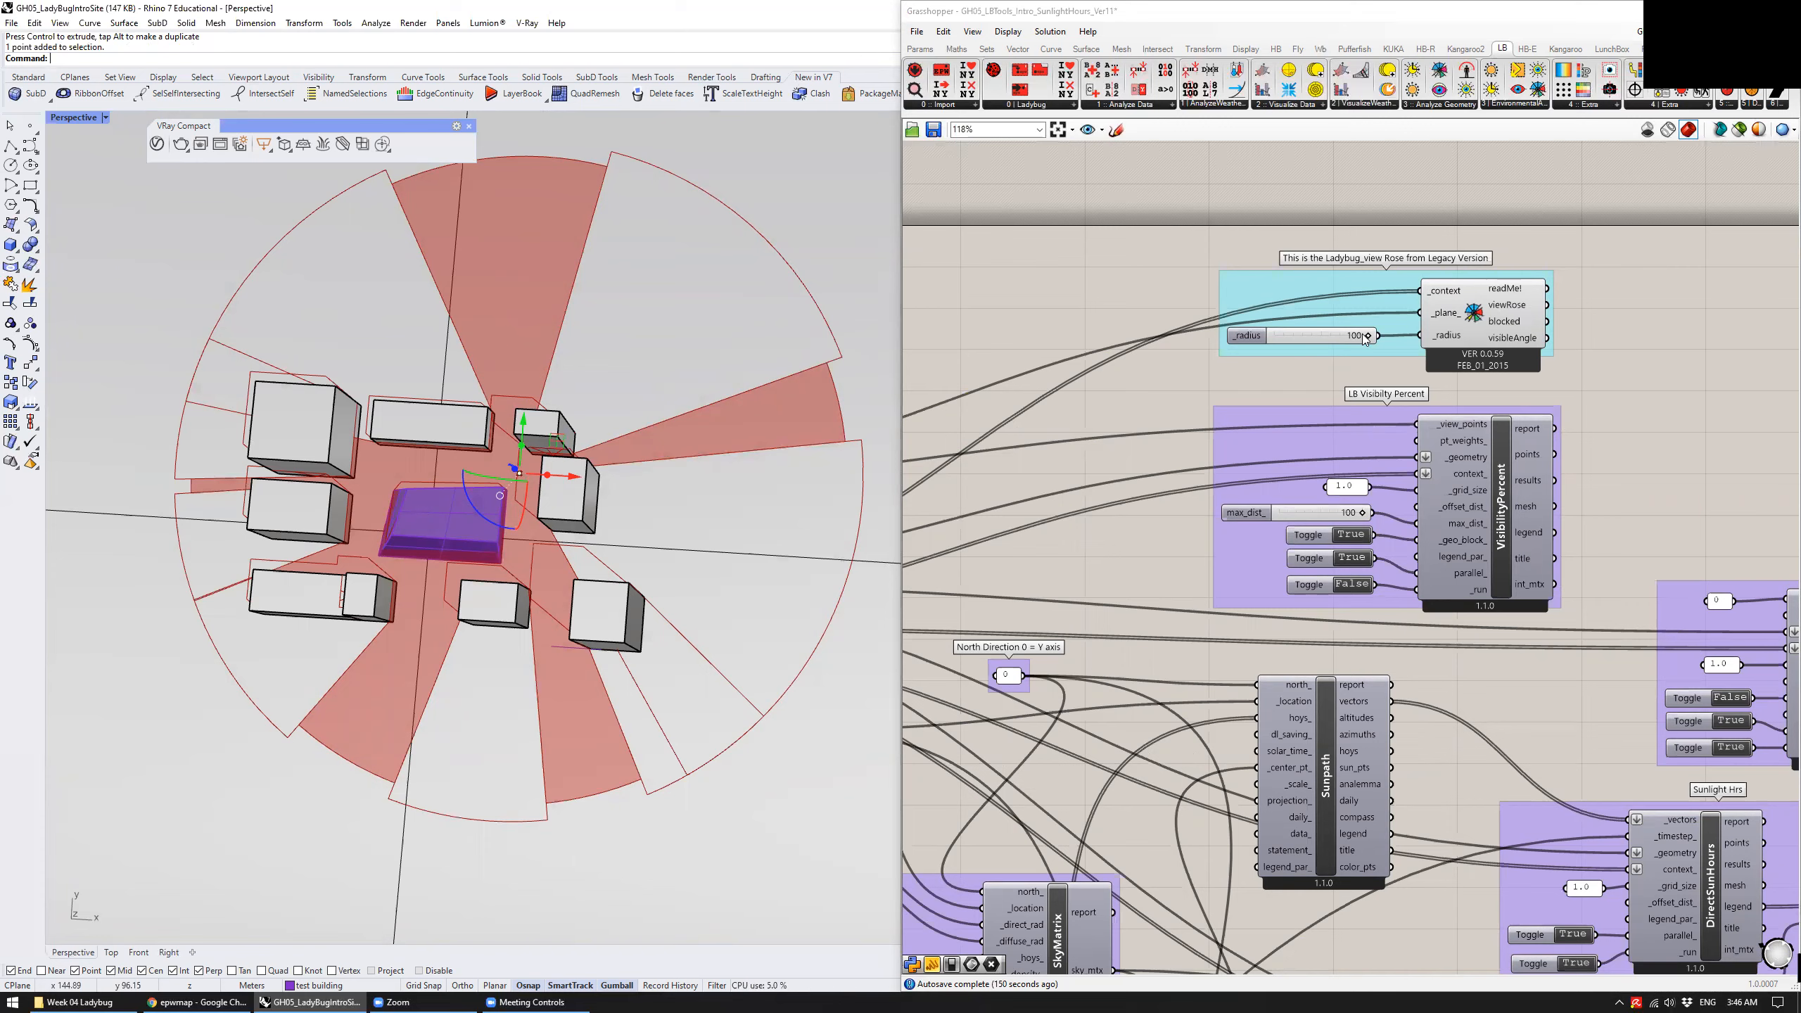
drag(1367, 339, 1410, 340)
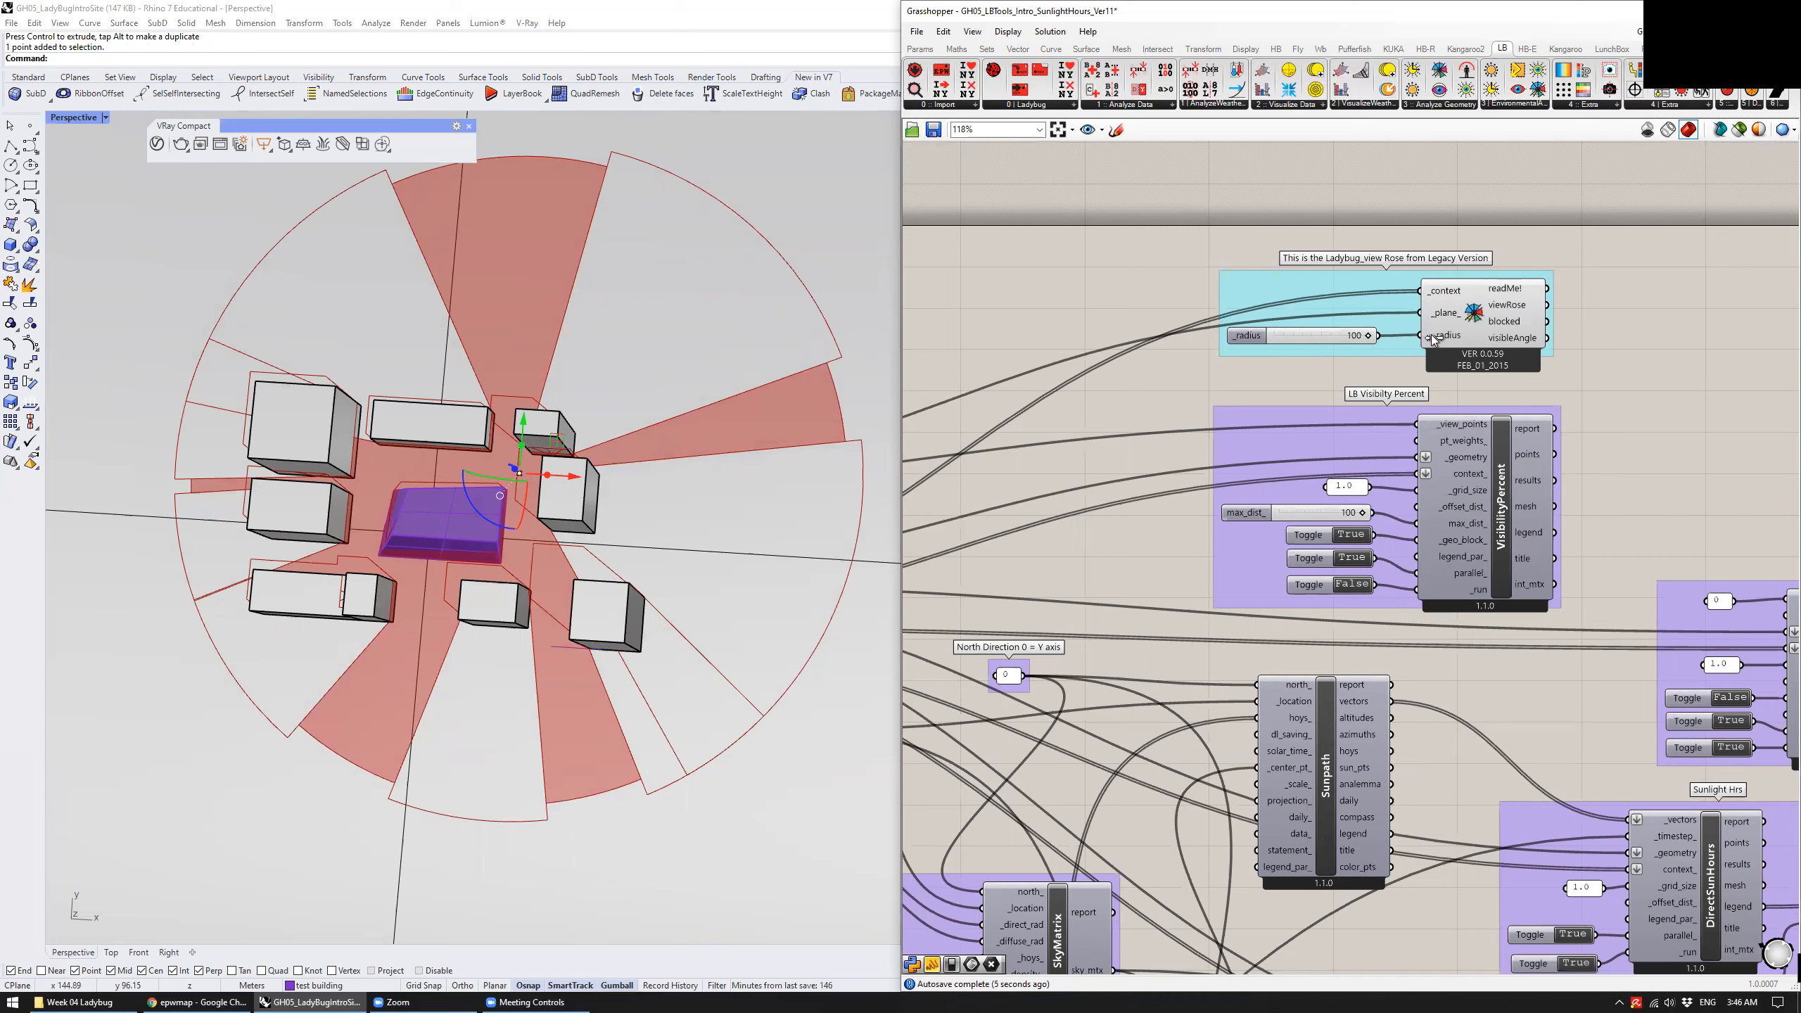
Move the view point westward across the design building and change its height to test the view rose at other positions
drag(560, 476, 507, 416)
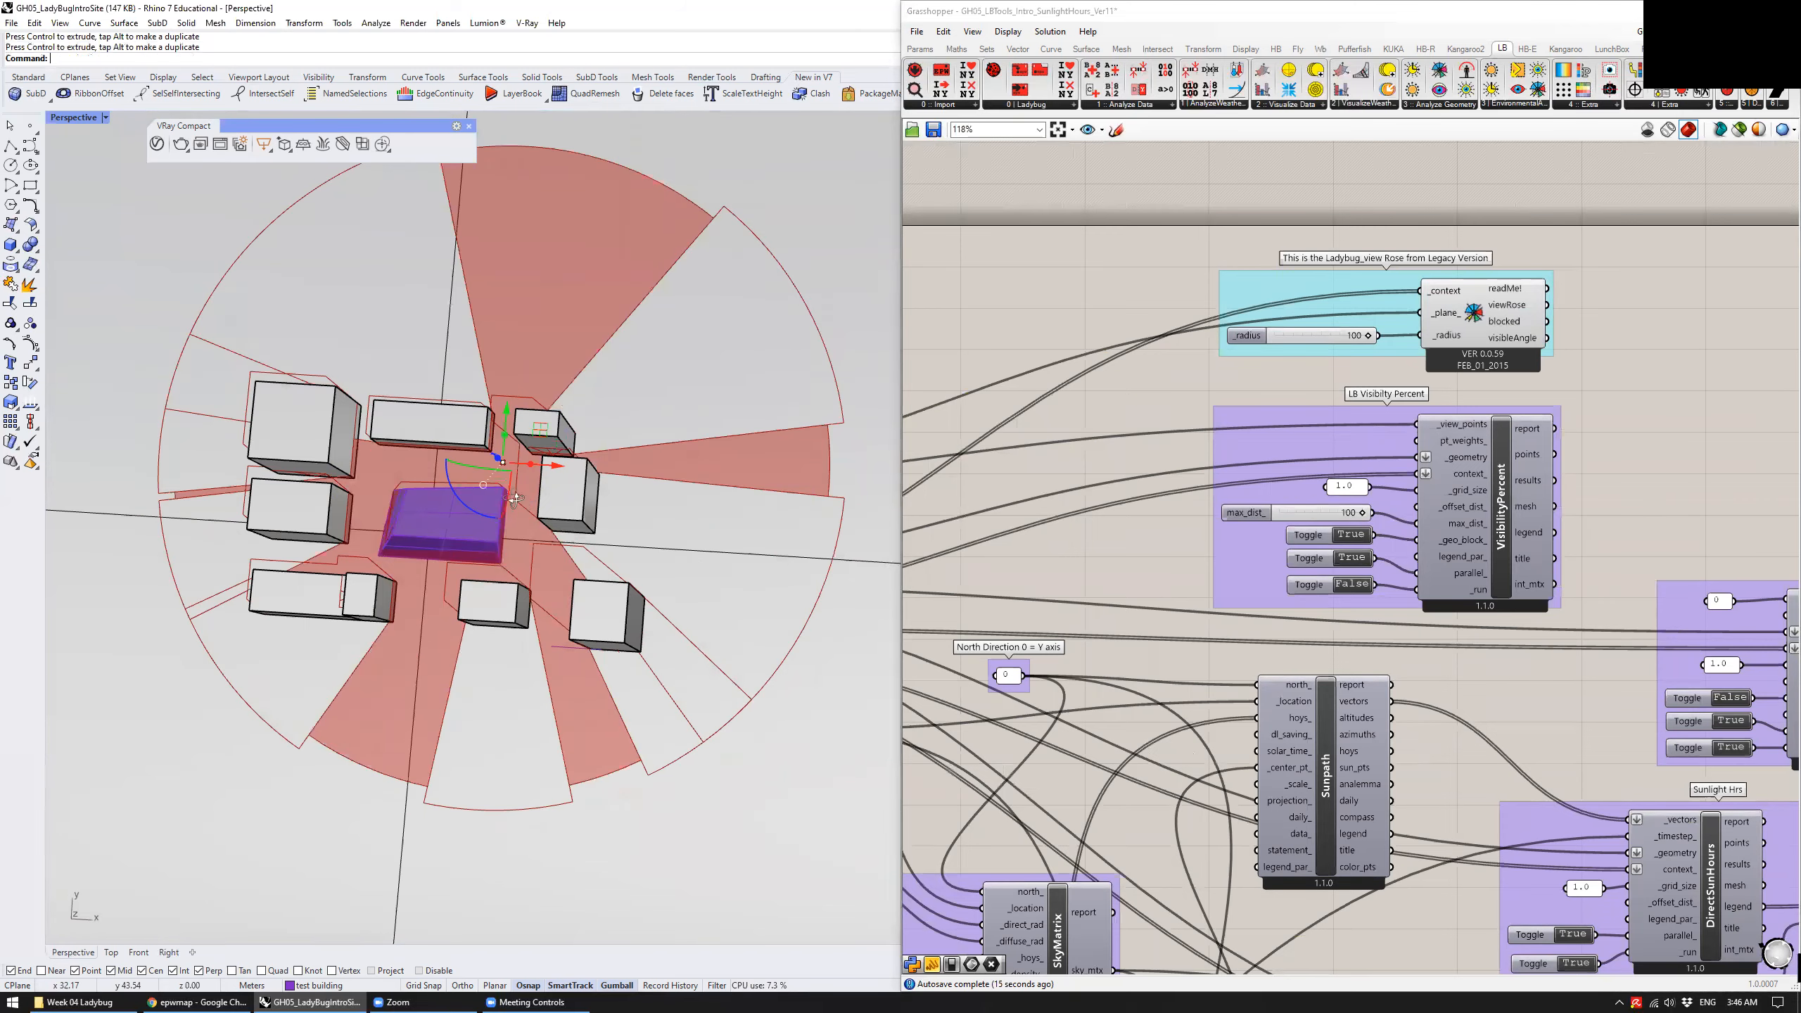
right_drag(520, 434, 490, 331)
scroll(542, 461, up, 10)
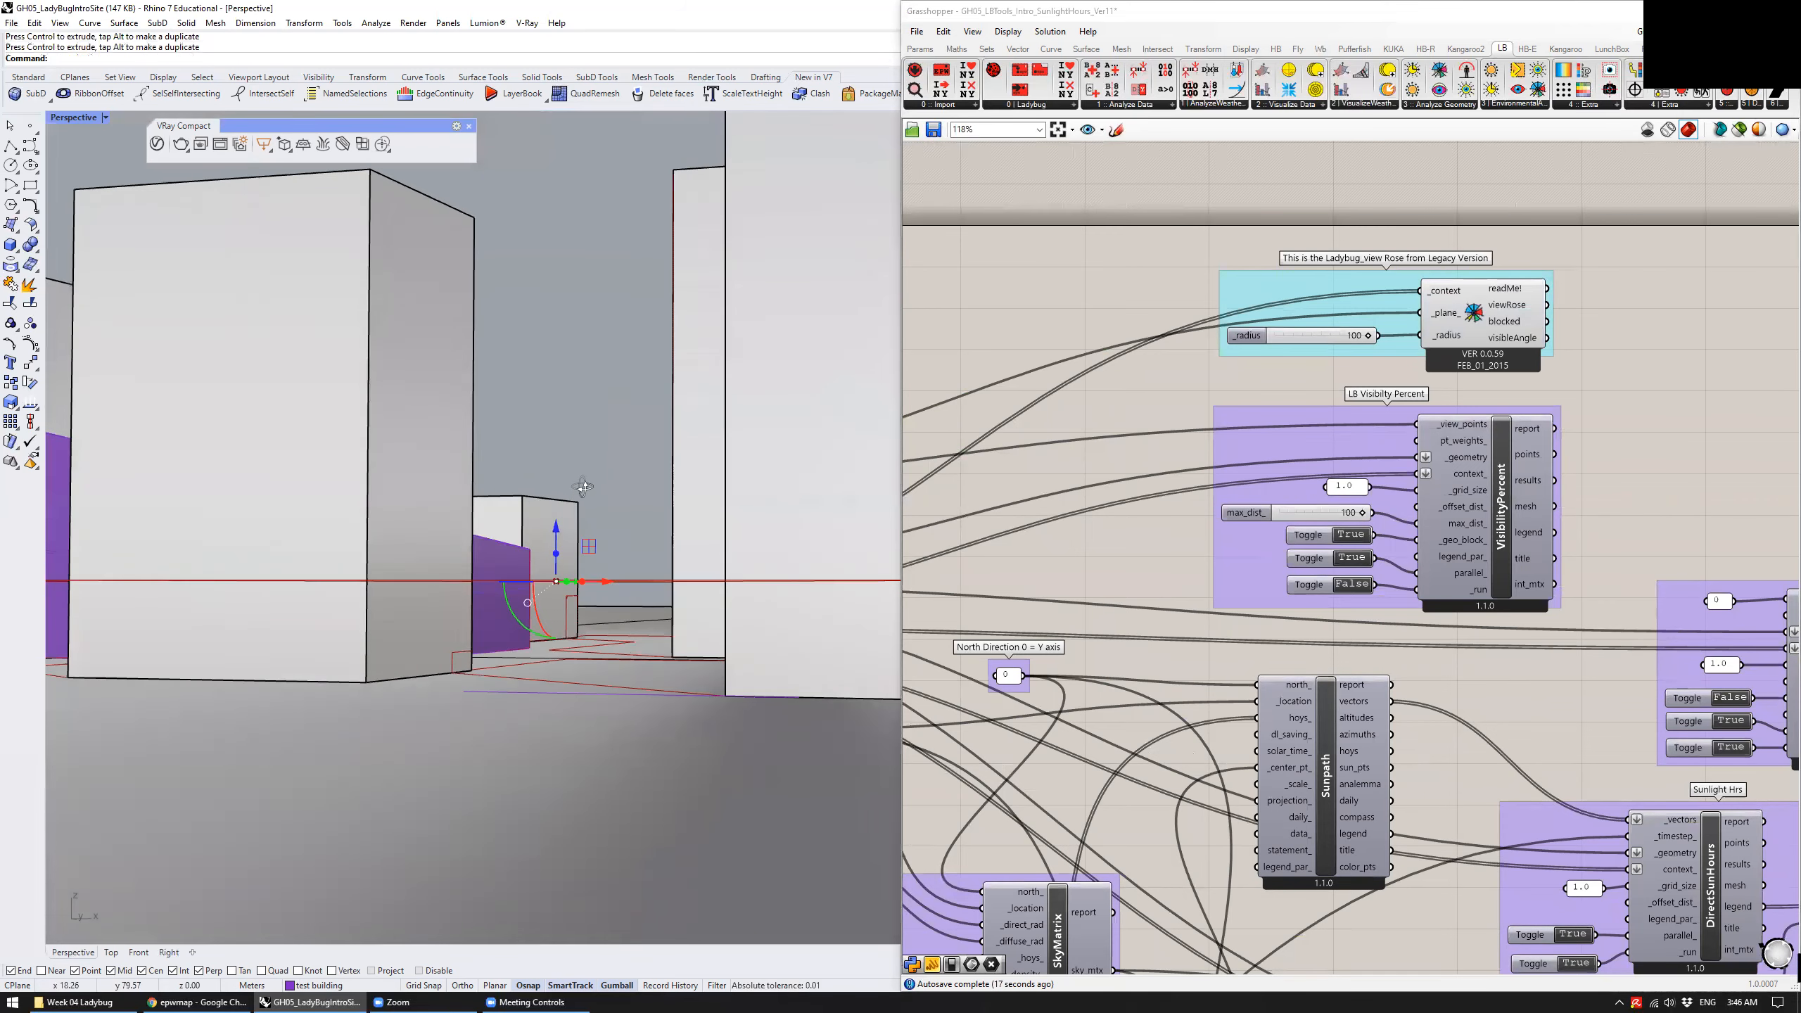
drag(556, 526, 557, 600)
right_drag(560, 603, 521, 515)
drag(525, 532, 387, 516)
scroll(316, 527, up, 2)
scroll(317, 526, up, 3)
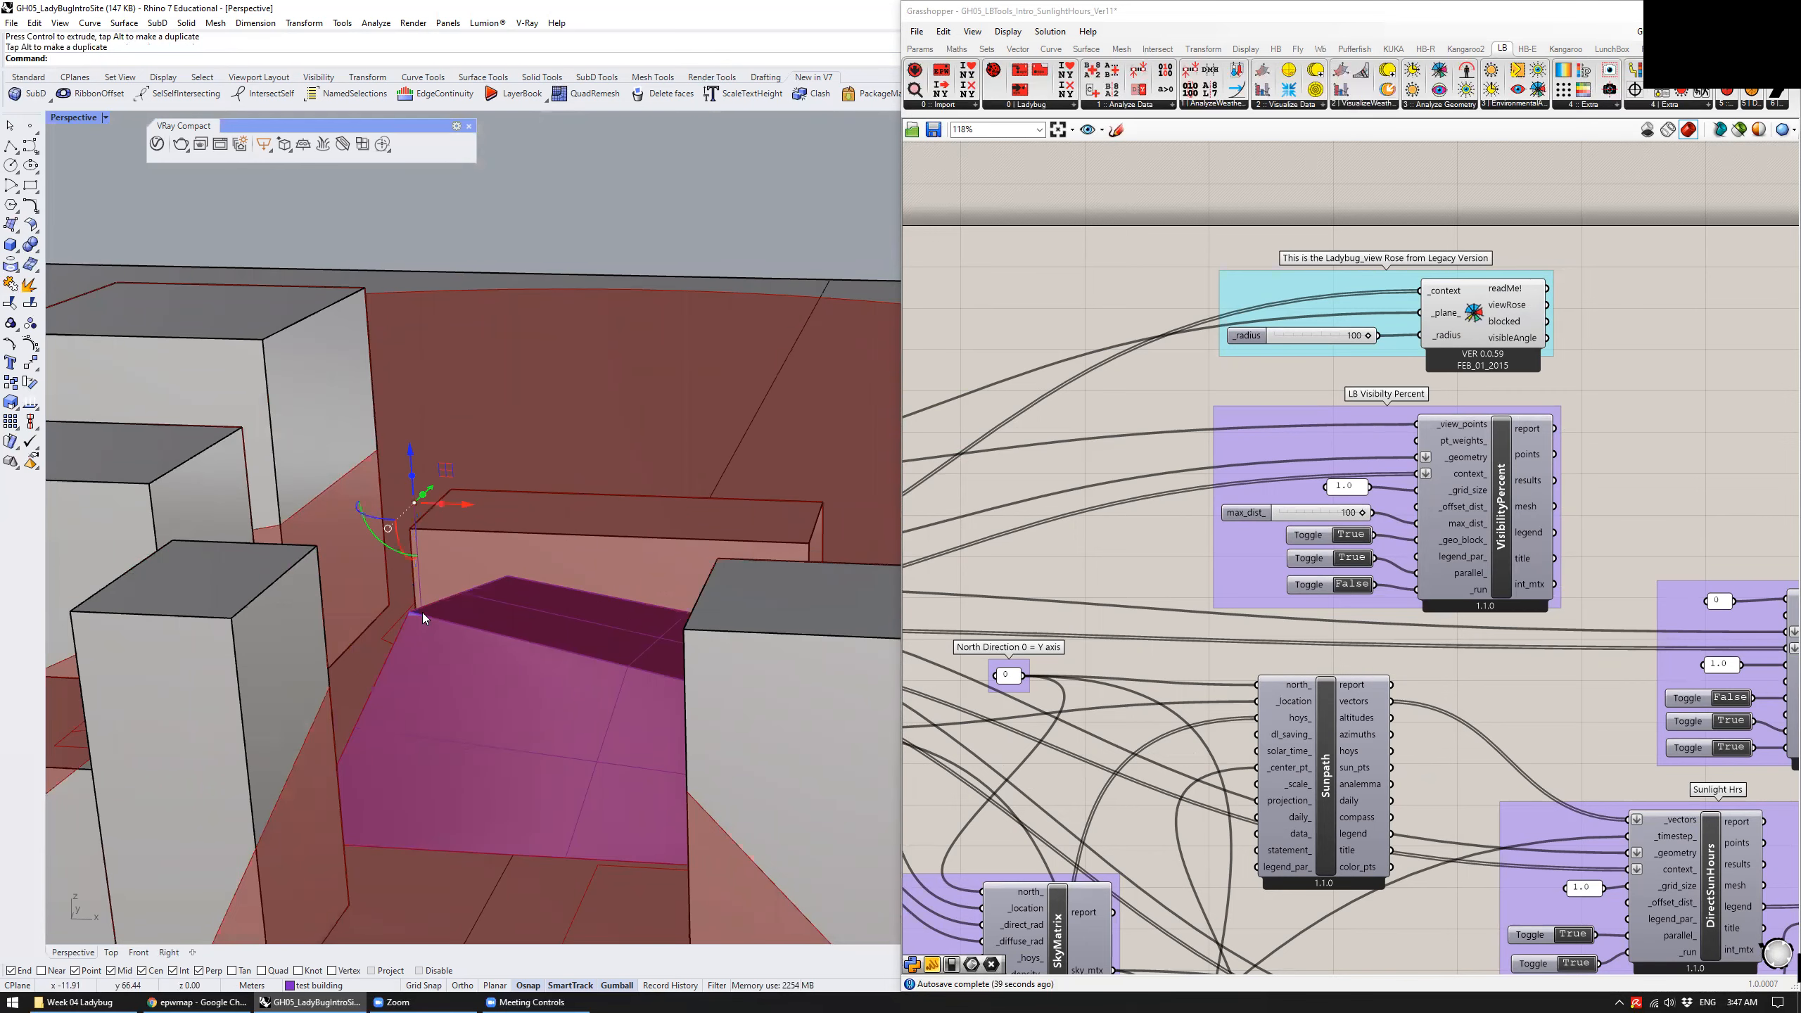
Adjust the view point's height and position it at the design building's western roof corner
drag(412, 469, 420, 574)
right_drag(466, 572, 395, 325)
drag(412, 299, 487, 656)
right_drag(497, 680, 505, 525)
drag(387, 683, 415, 615)
right_drag(417, 615, 455, 710)
drag(437, 586, 463, 590)
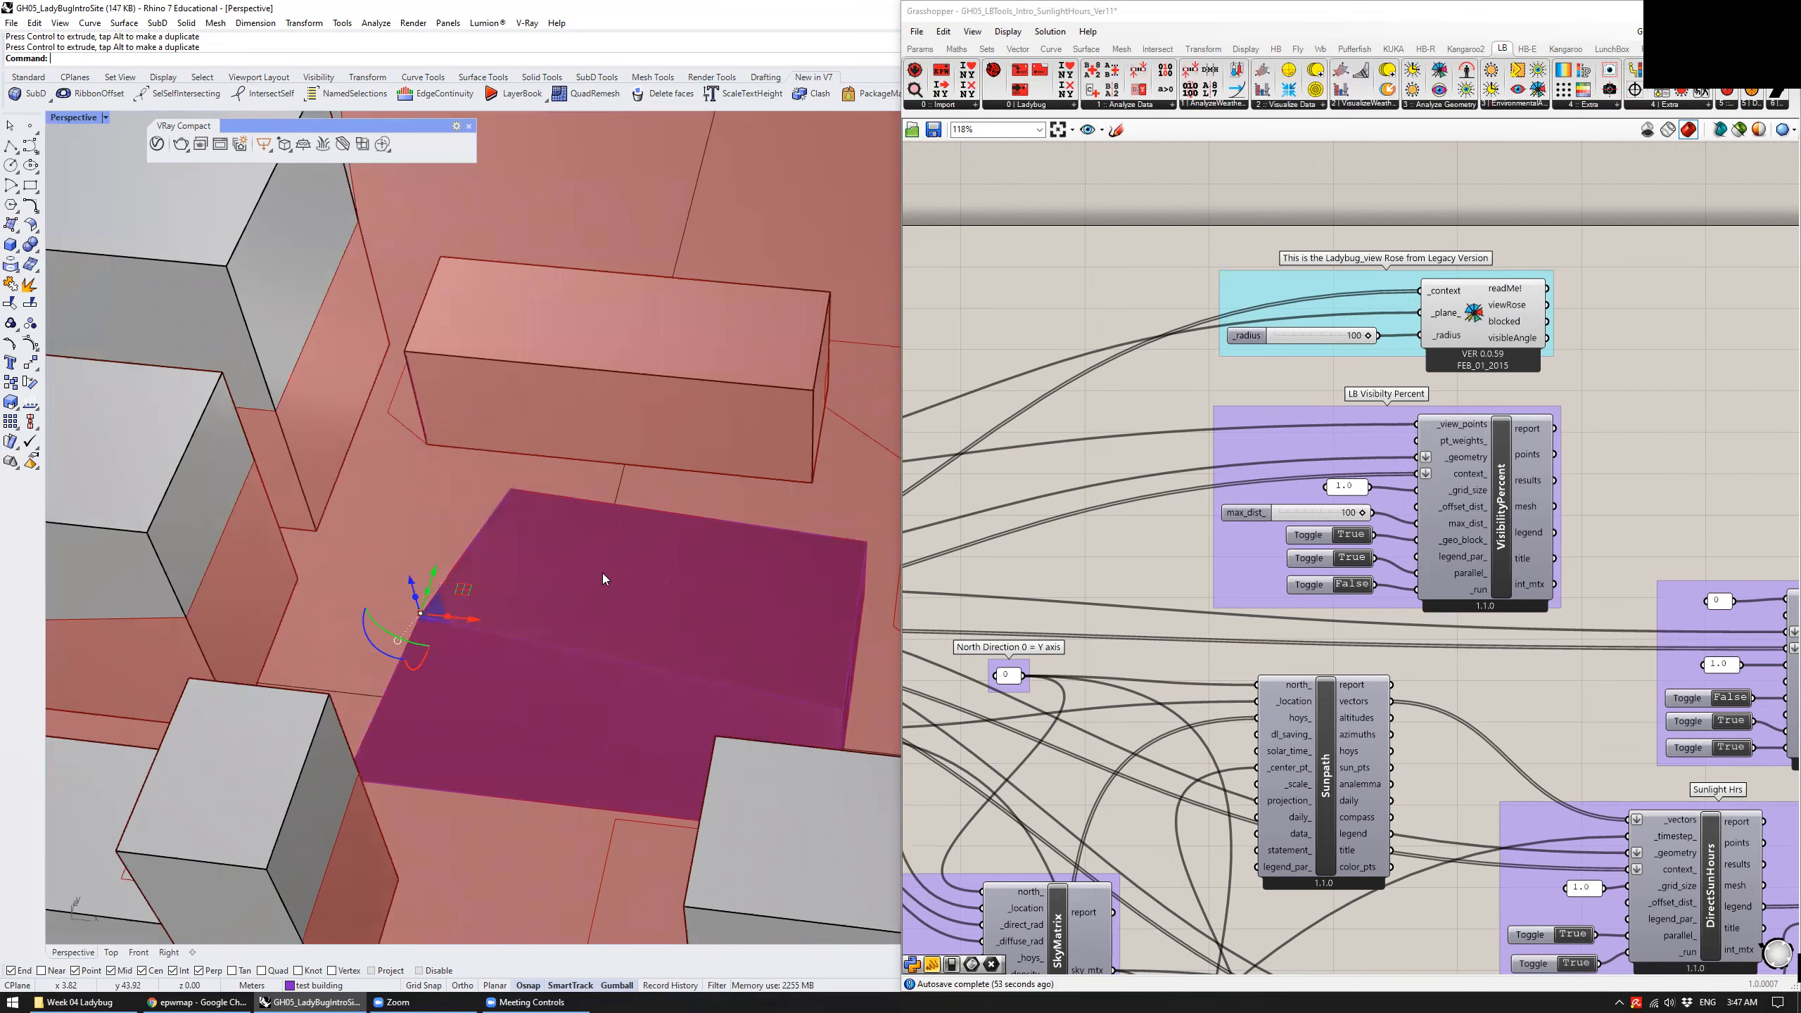
Inspect the whole view rose around the buildings and trace the legacy view rose component's inputs back to the View Pt parameter
scroll(606, 589, down, 6)
right_drag(615, 643, 592, 496)
right_drag(1115, 288, 1100, 332)
click(1438, 362)
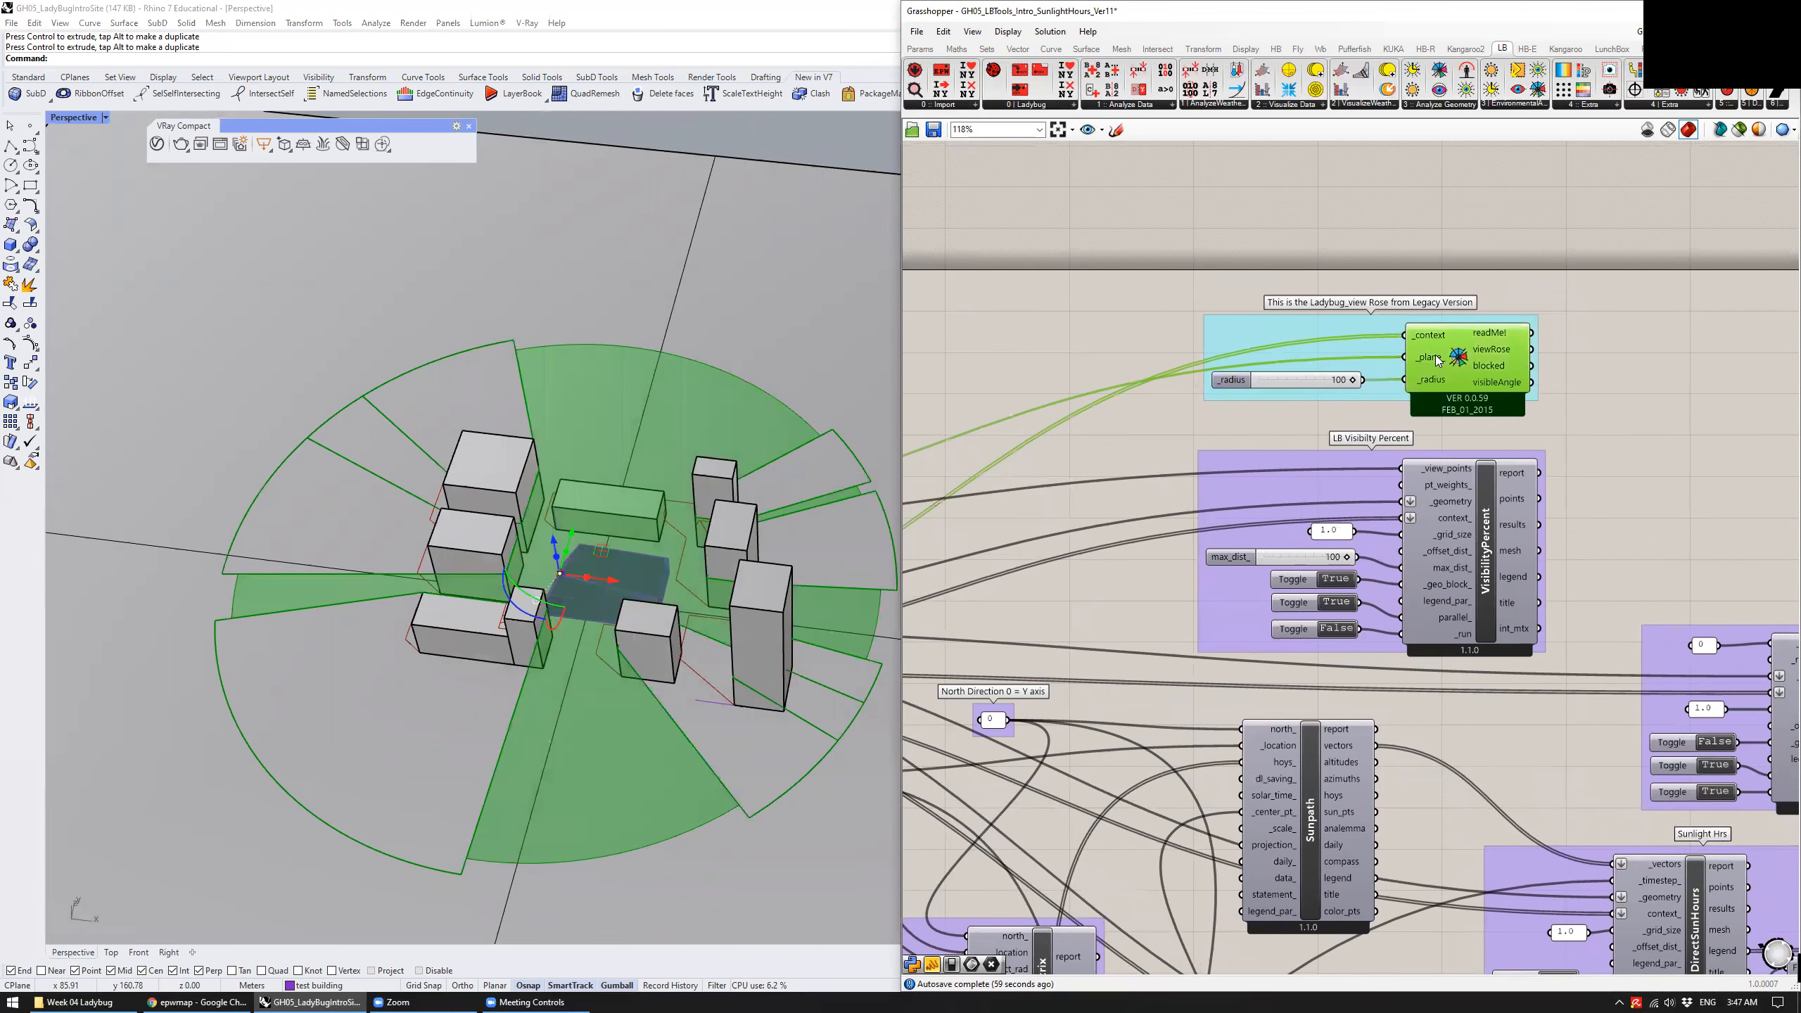
right_drag(1211, 346, 1798, 309)
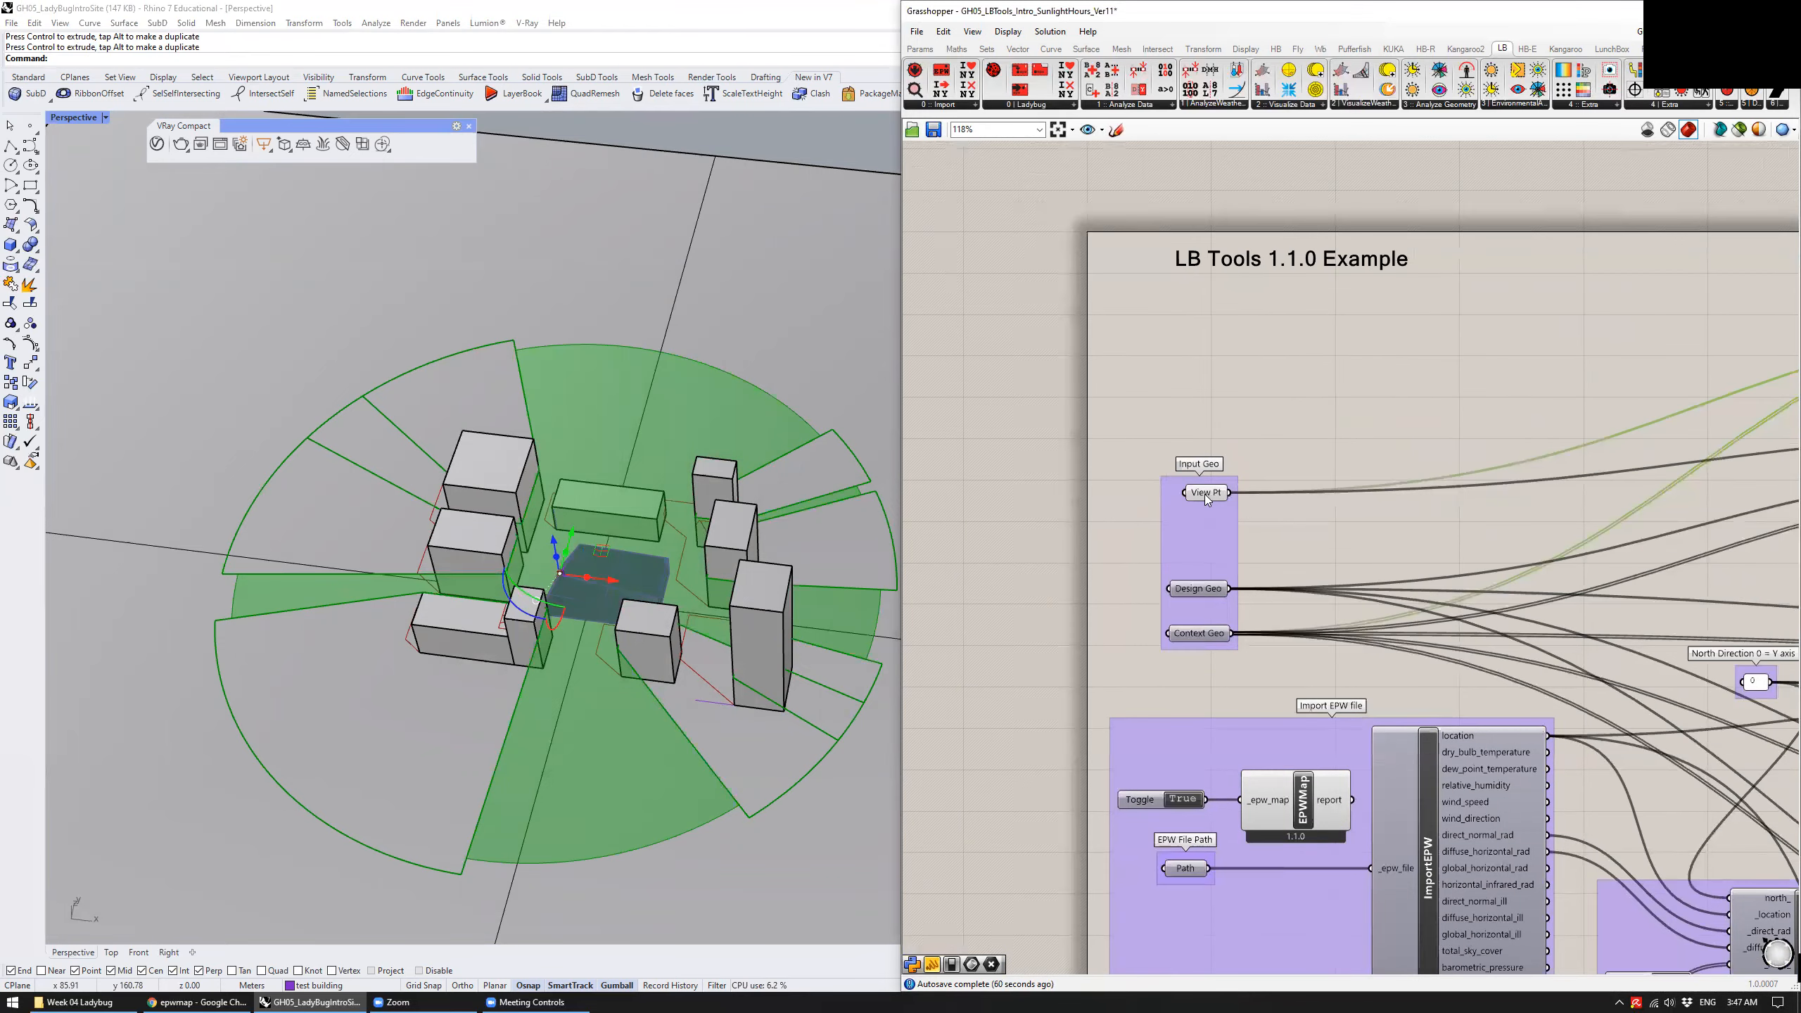
Move the view point from the design building's western corner to its eastern side and inspect the updated view rose
right_drag(757, 617, 702, 485)
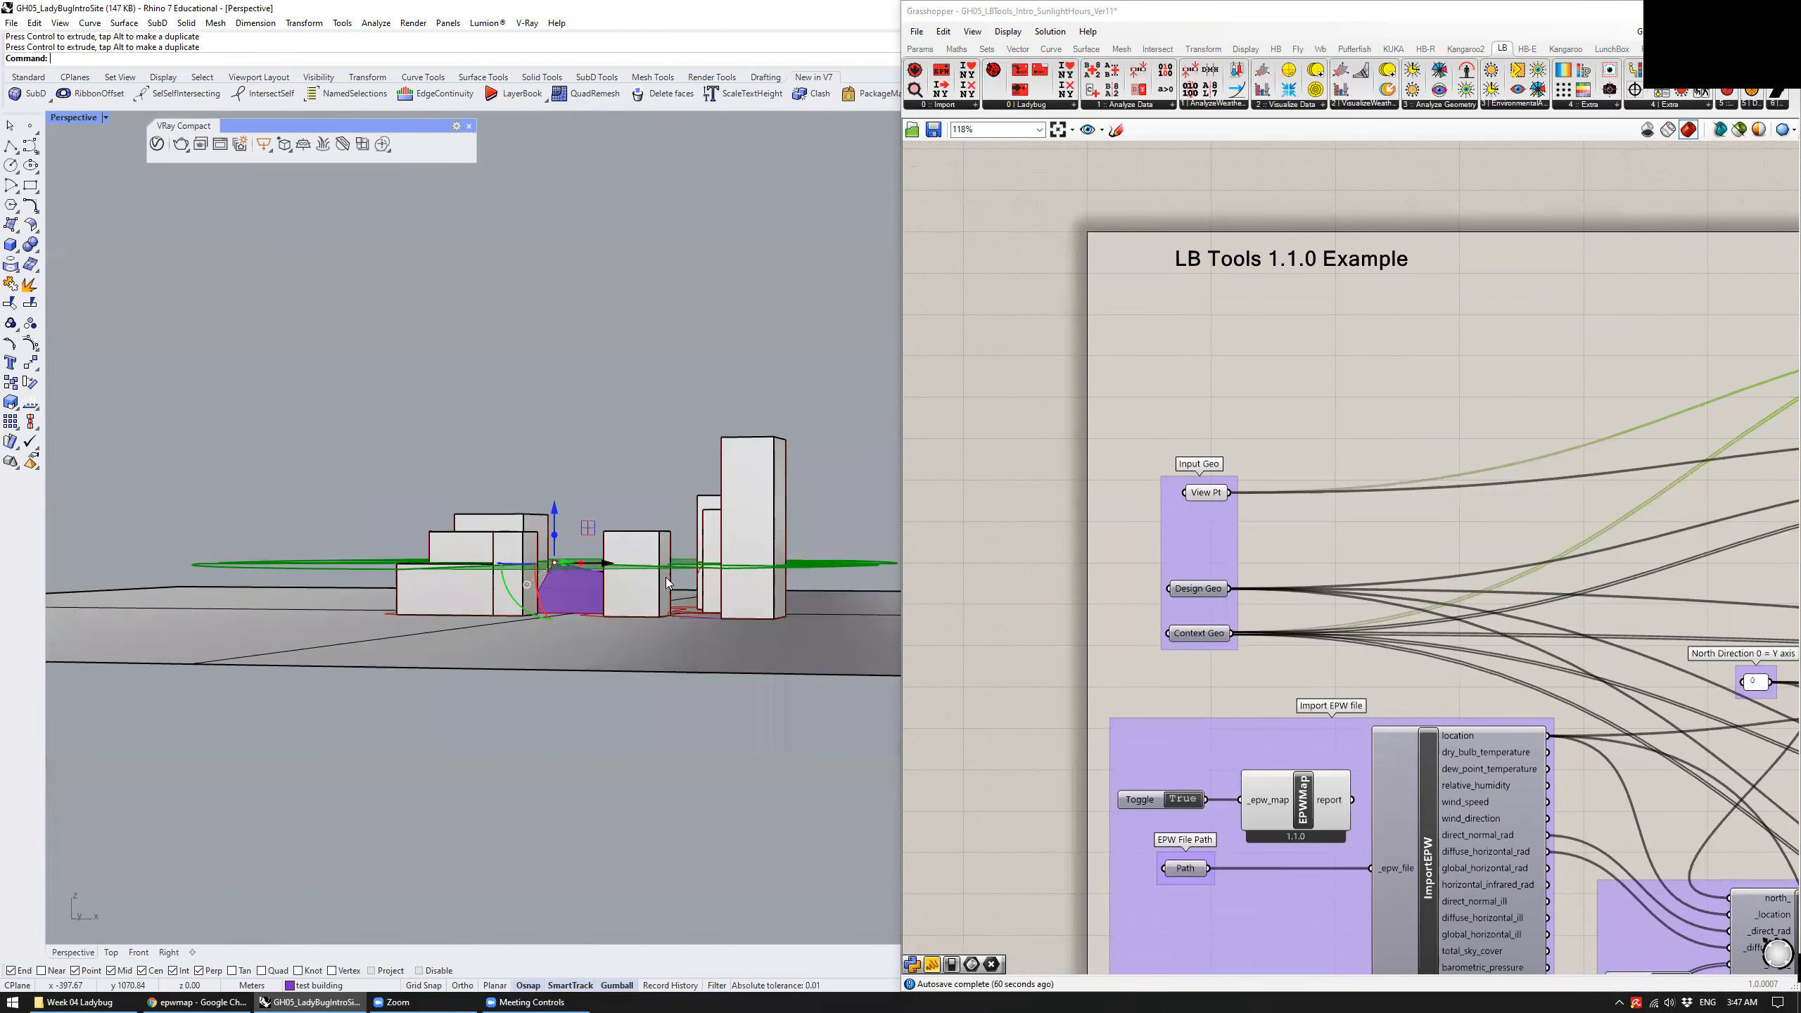
right_drag(622, 553, 539, 562)
drag(539, 562, 605, 537)
right_drag(605, 537, 605, 487)
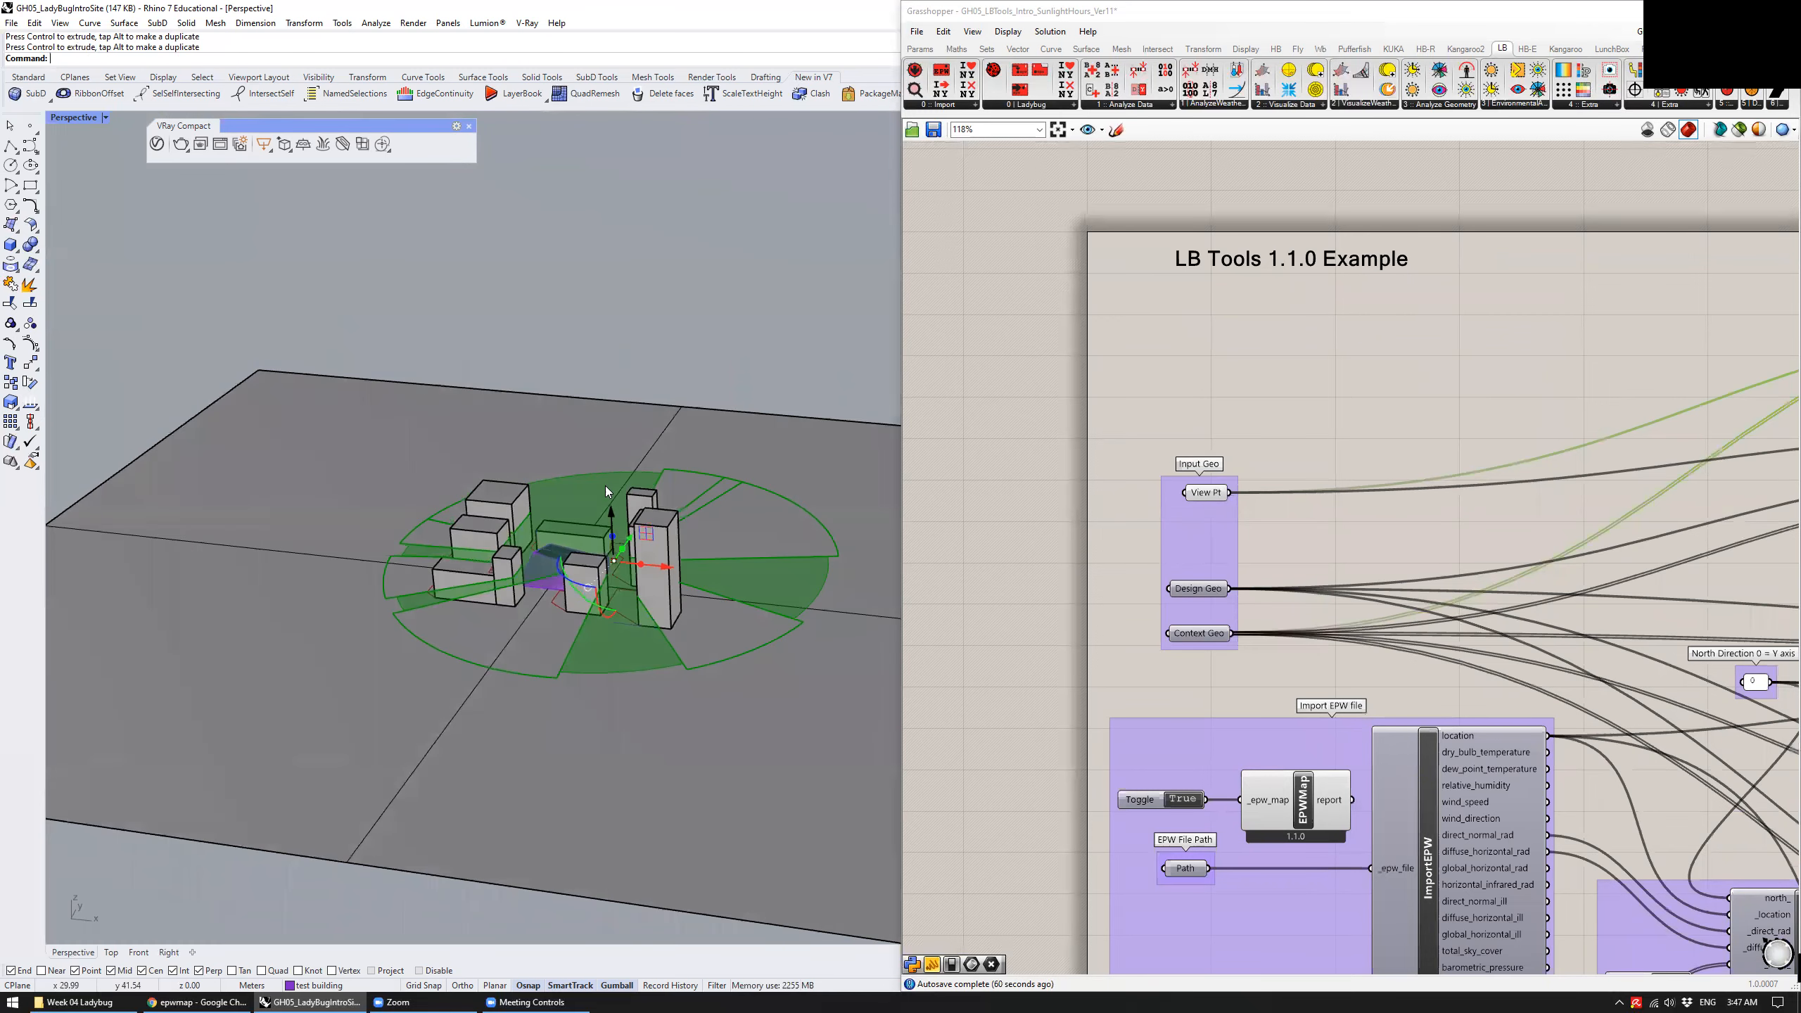
scroll(617, 456, up, 7)
right_drag(616, 584, 666, 623)
right_drag(1277, 534, 1018, 490)
scroll(1007, 491, down, 4)
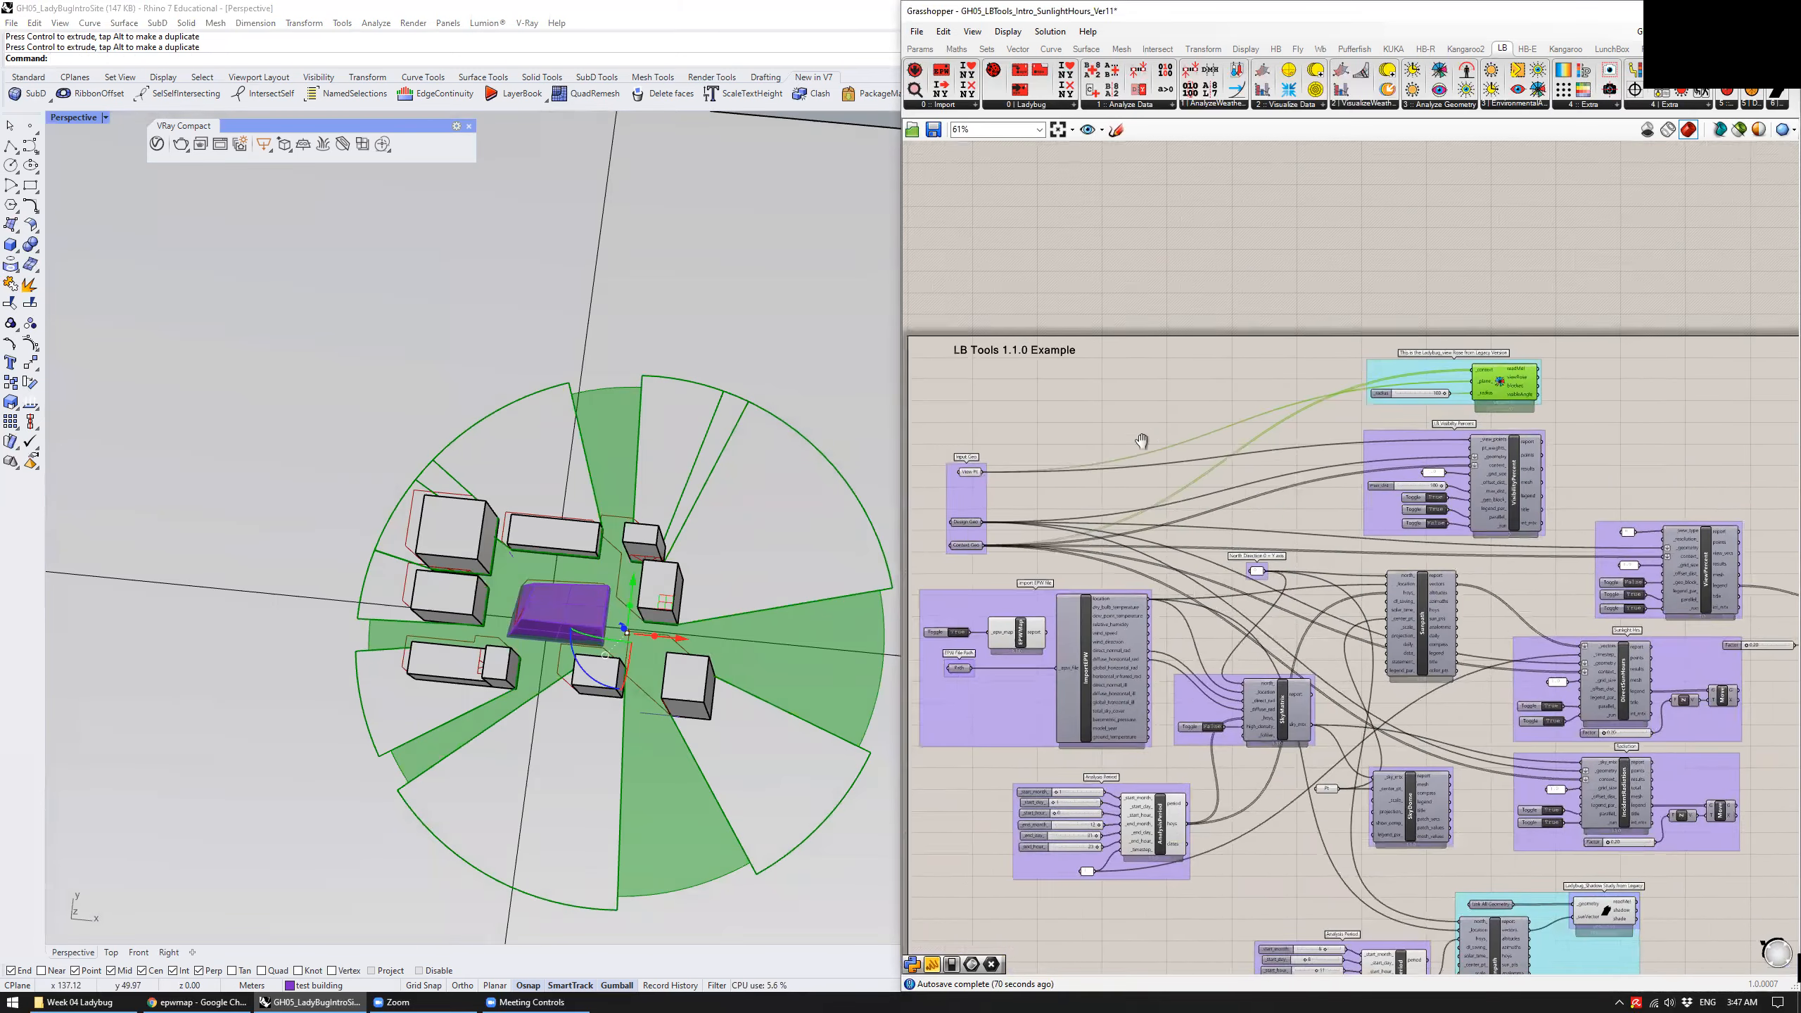
Look up LB Visibility Percent among Ladybug's geometry analysis components and read its description
scroll(1507, 434, up, 4)
click(1593, 353)
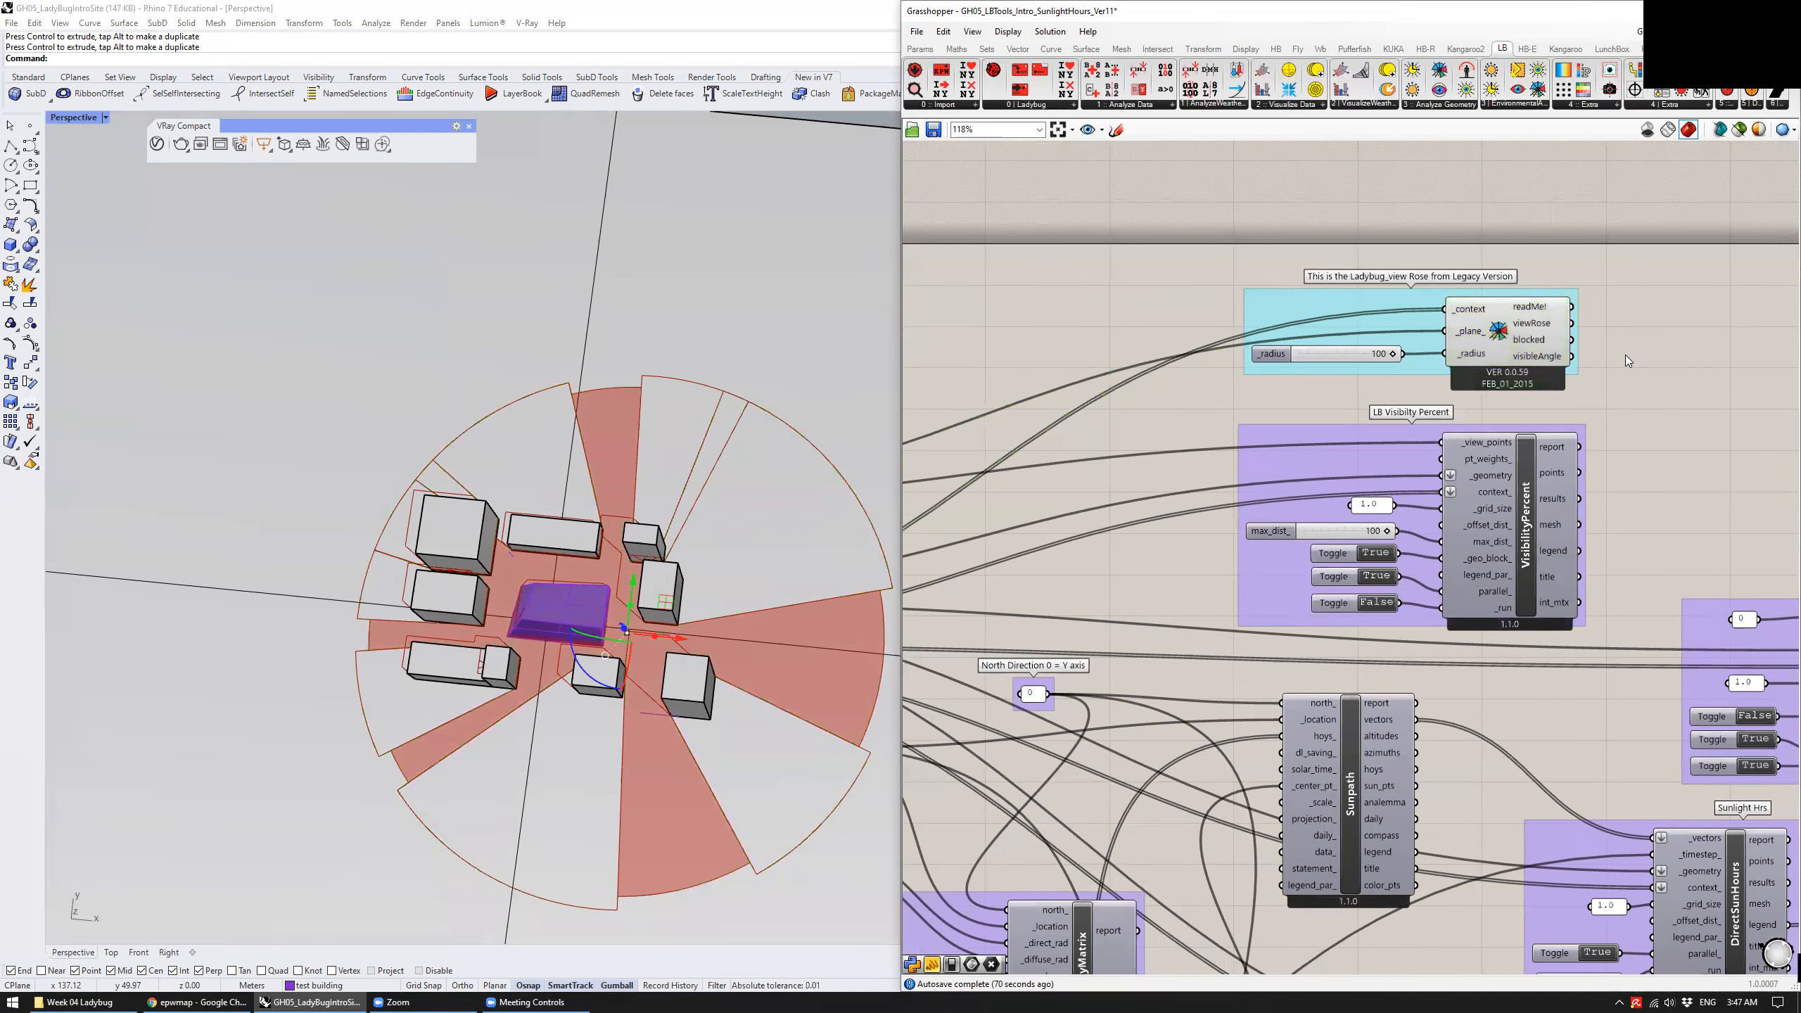
right_drag(1625, 354, 1370, 384)
click(1269, 577)
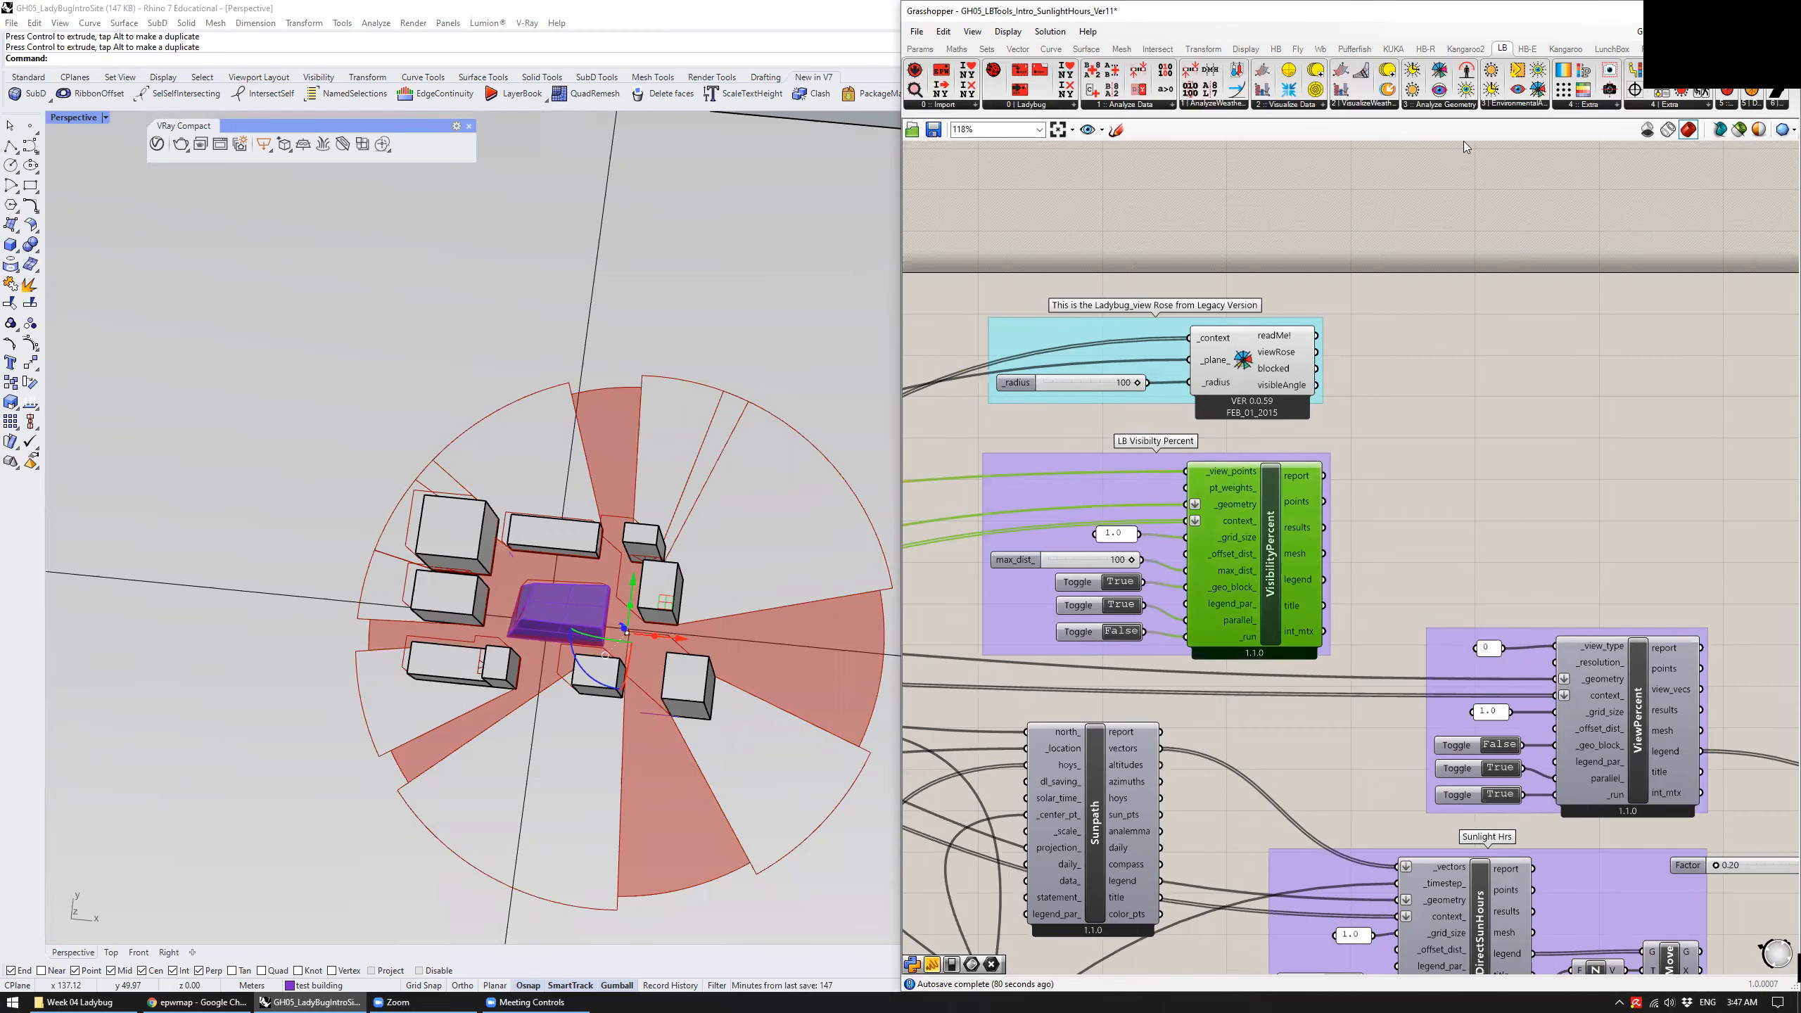
click(1436, 105)
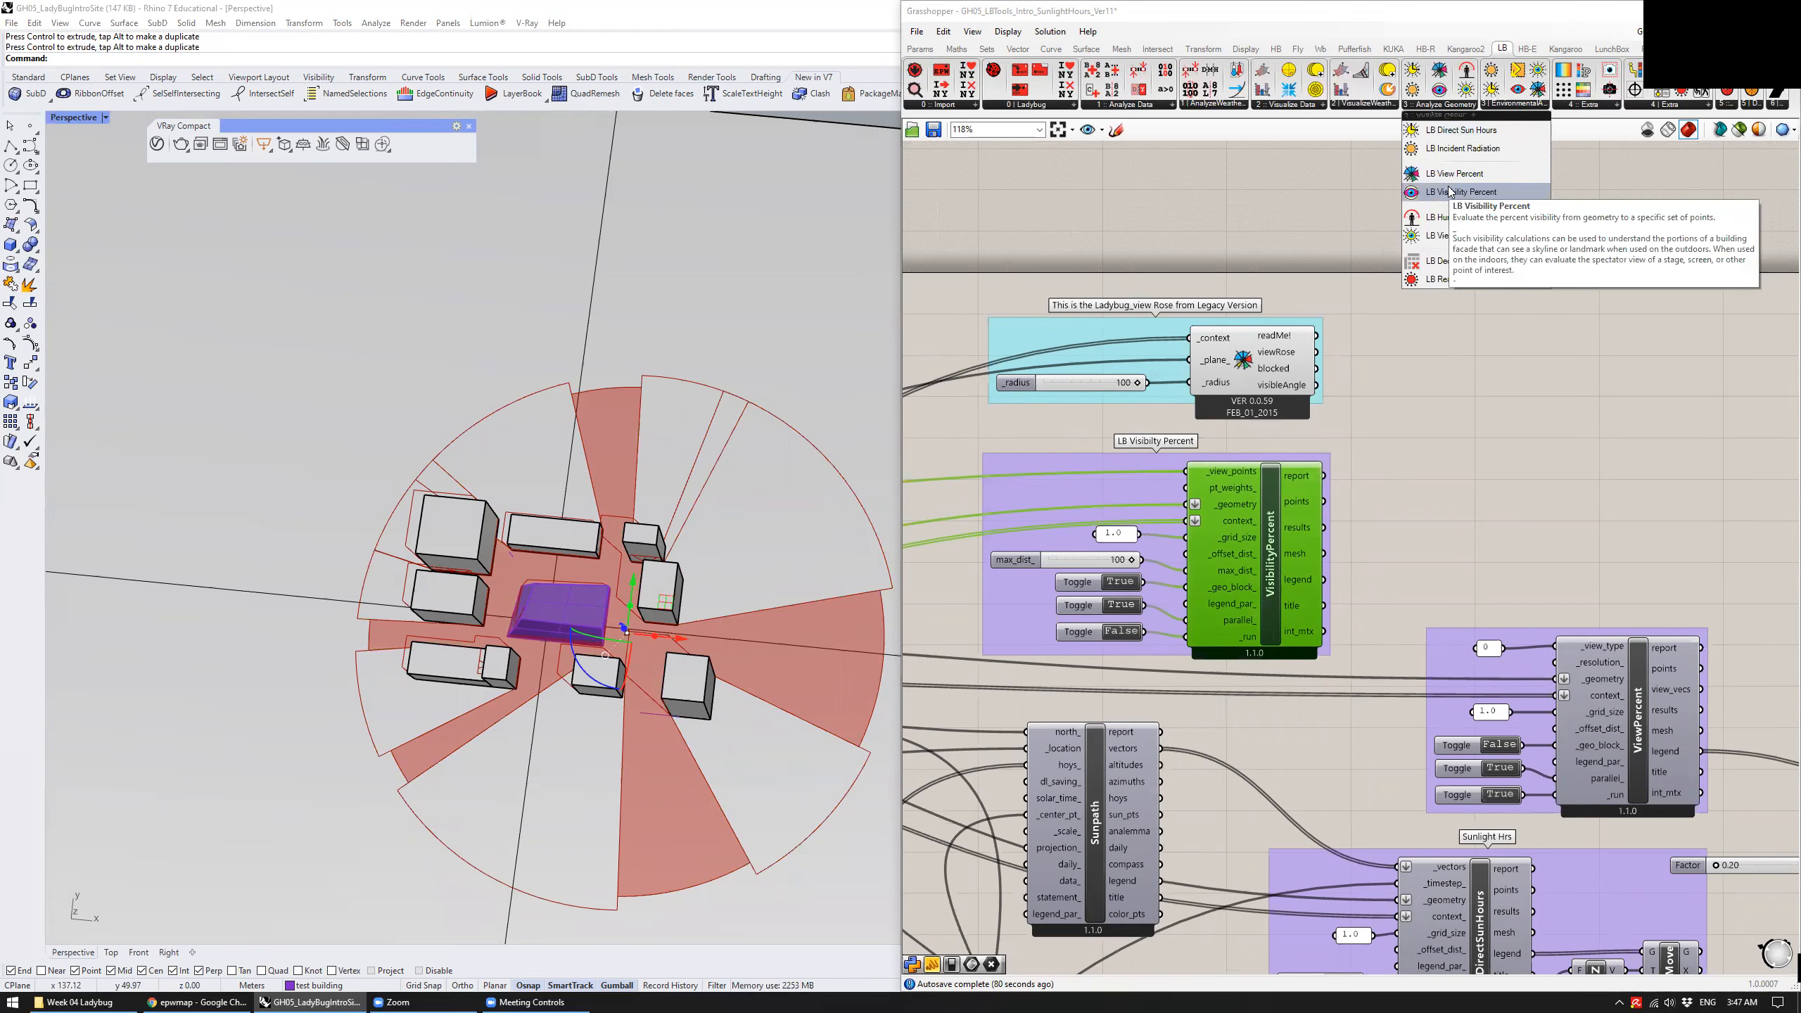
click(1409, 408)
right_drag(1409, 408, 1516, 301)
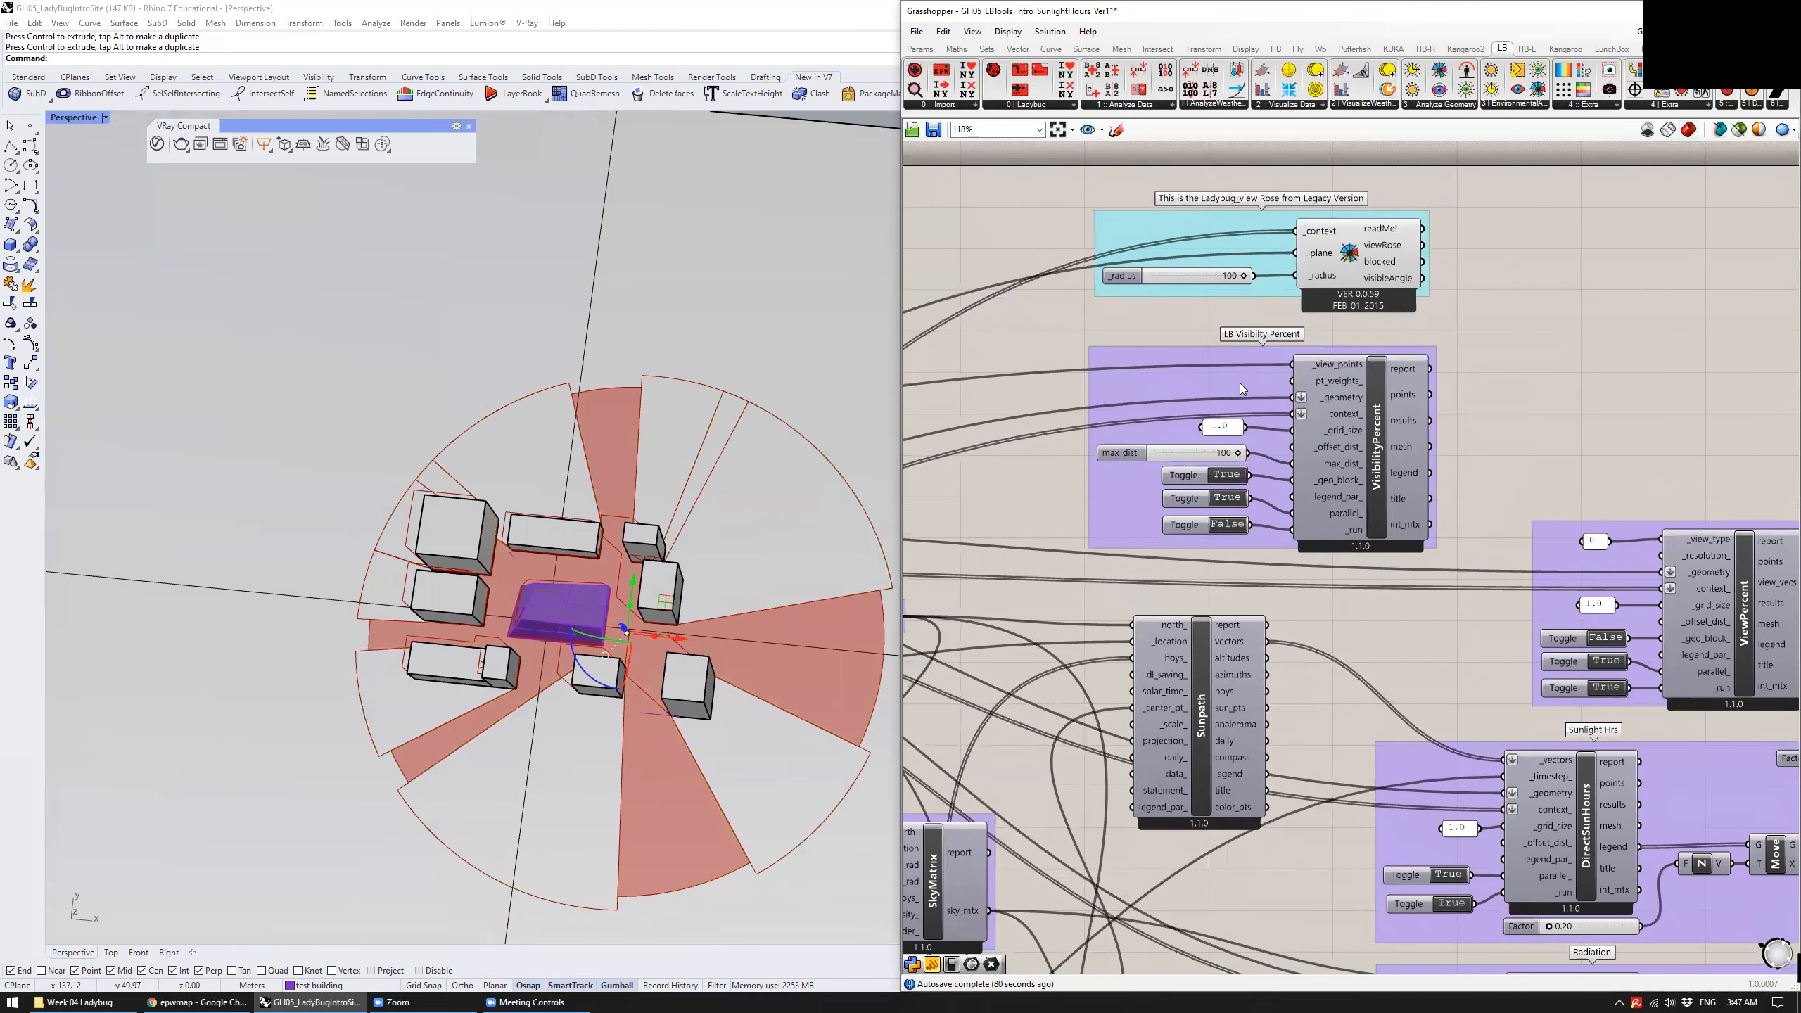
Examine the LB Visibility Percent component's inputs and trace its wires back to the input geometry parameters
click(1331, 367)
right_drag(1103, 350, 1387, 346)
scroll(1383, 347, down, 2)
right_drag(1040, 362, 1273, 372)
right_drag(1408, 373, 936, 362)
scroll(1319, 358, up, 2)
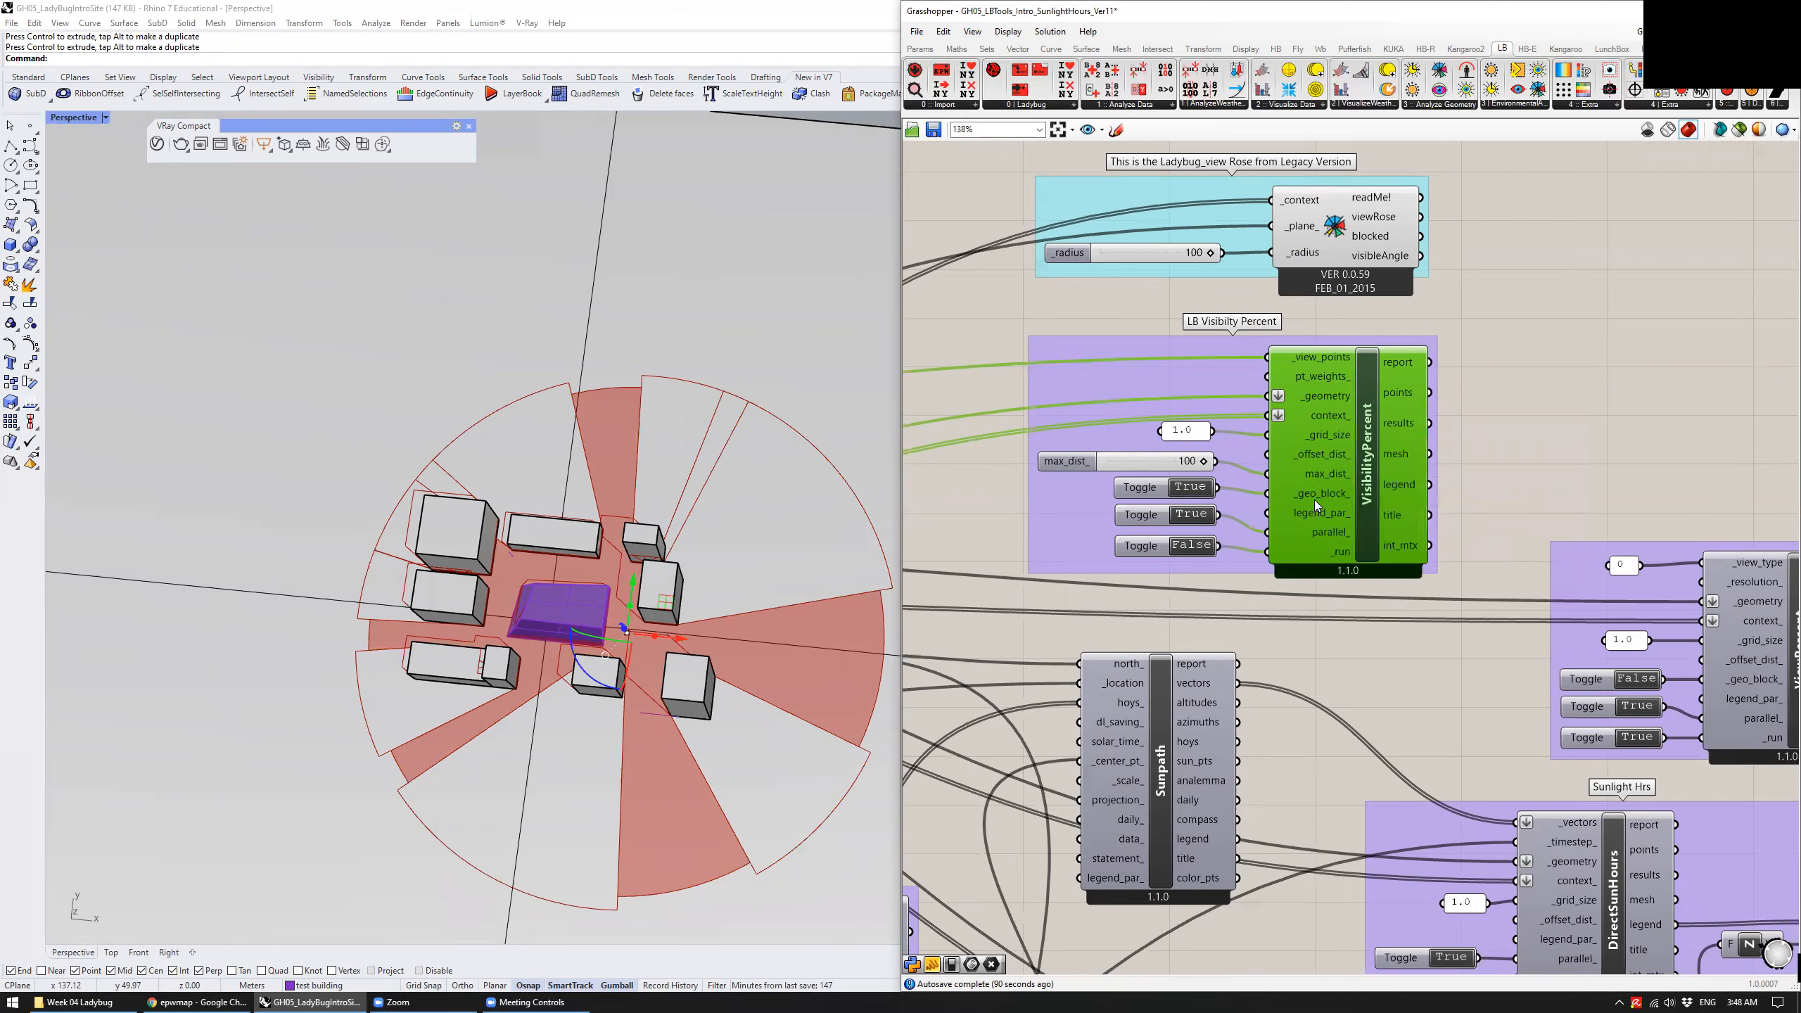
mouse_move(1316, 491)
Set the _run toggle of LB Visibility Percent to True and turn on the component's preview
right_drag(1250, 574, 1247, 530)
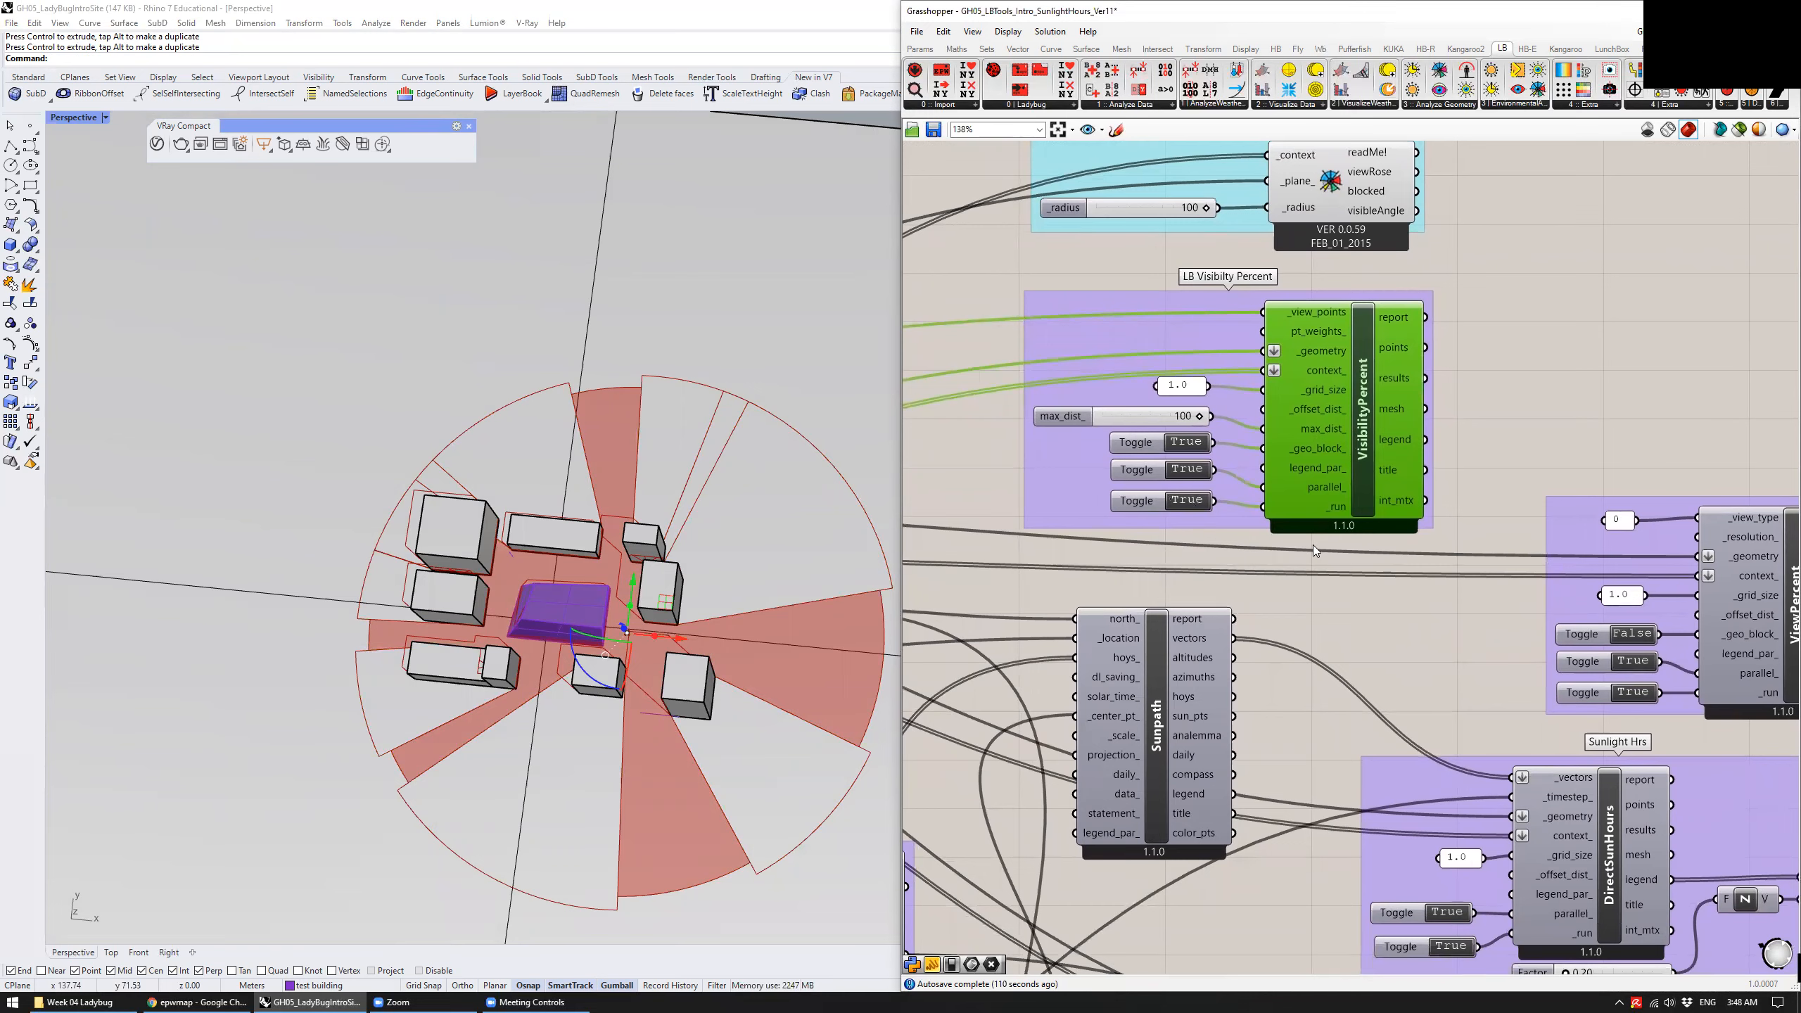
click(1490, 378)
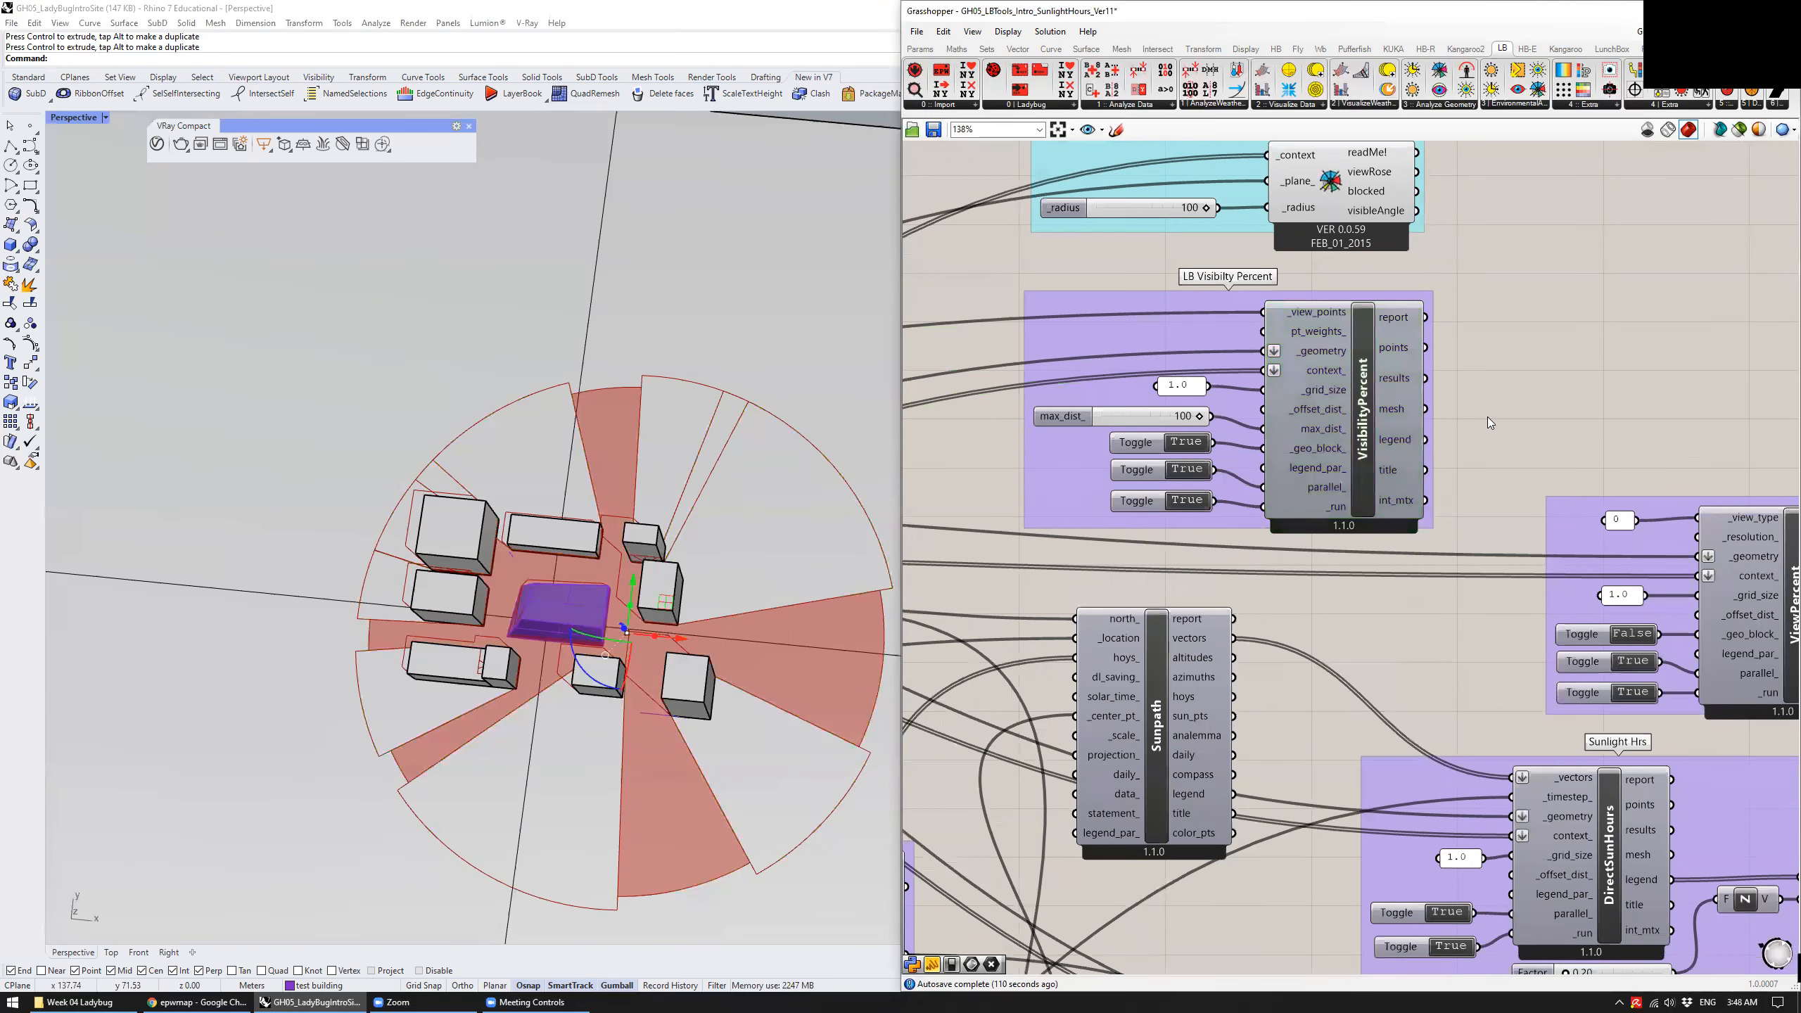
right_drag(1487, 417, 1461, 403)
click(1336, 392)
key(ctrl+q)
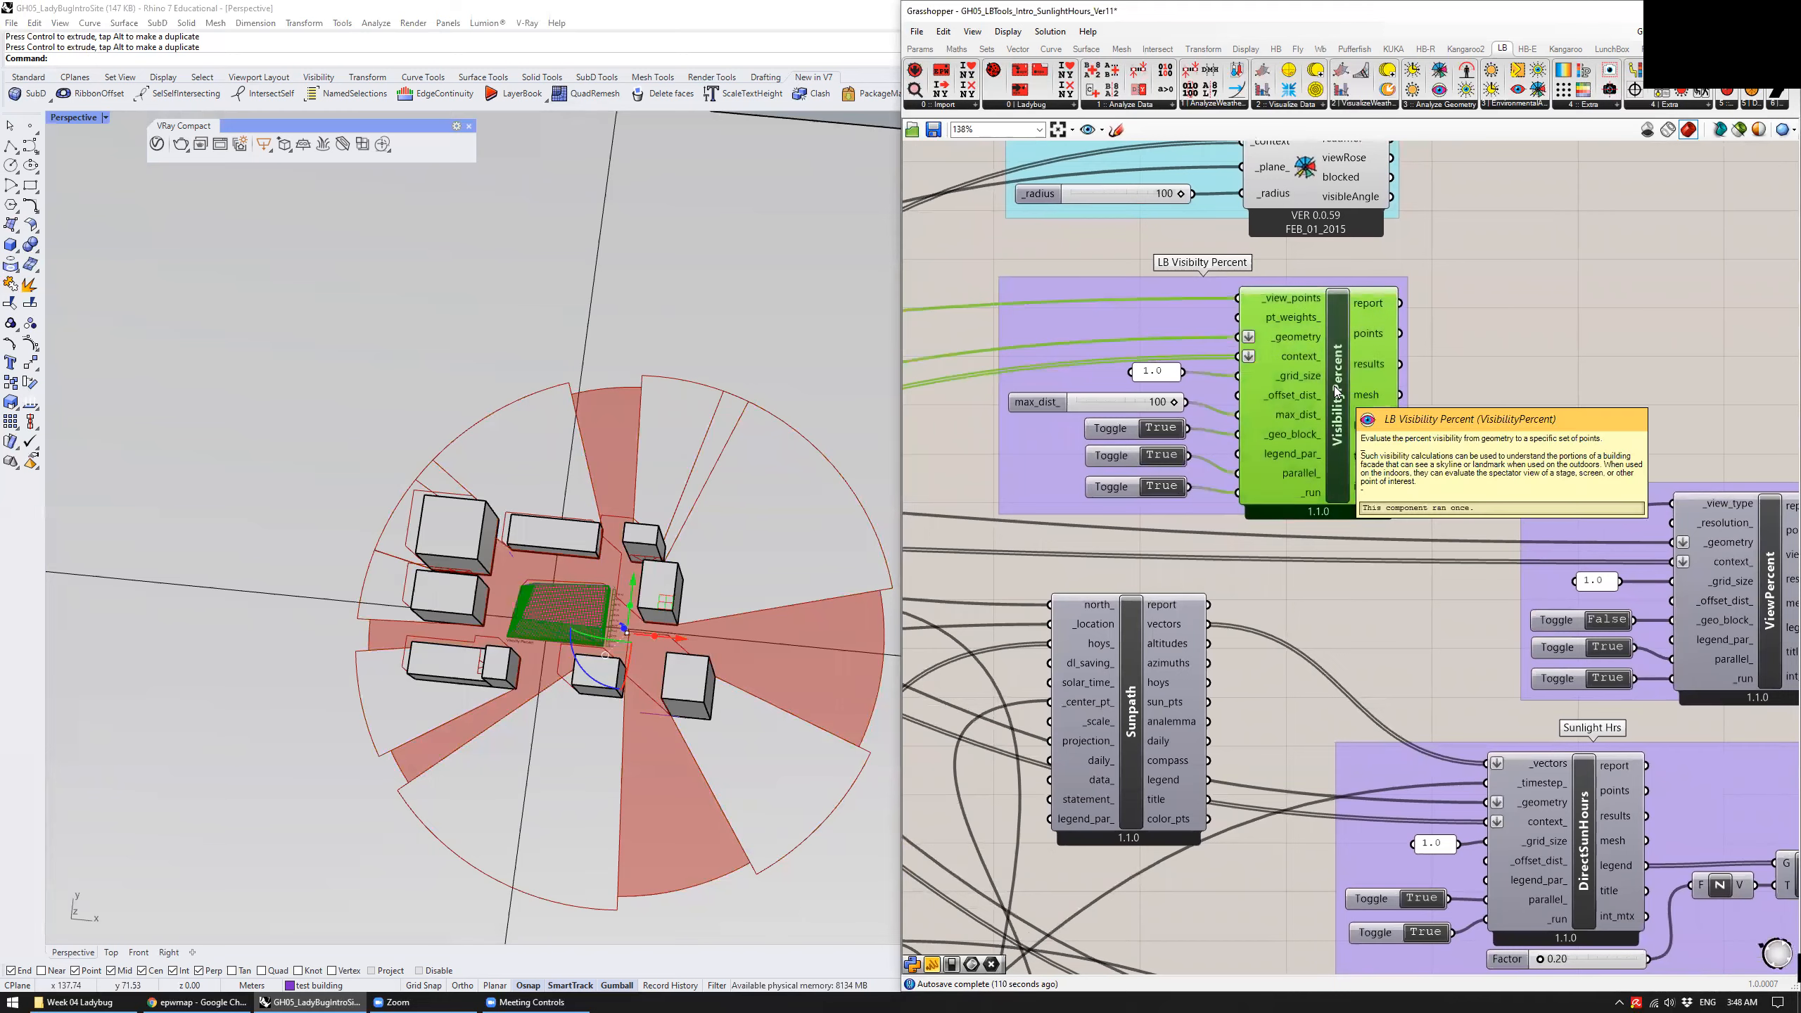
click(1436, 417)
Inspect the coloured visibility mesh on the design building's roof and the facade facing the view point
right_drag(616, 570, 505, 578)
scroll(530, 513, up, 4)
scroll(665, 458, up, 6)
right_drag(685, 580, 773, 759)
scroll(807, 454, down, 6)
right_drag(806, 453, 722, 496)
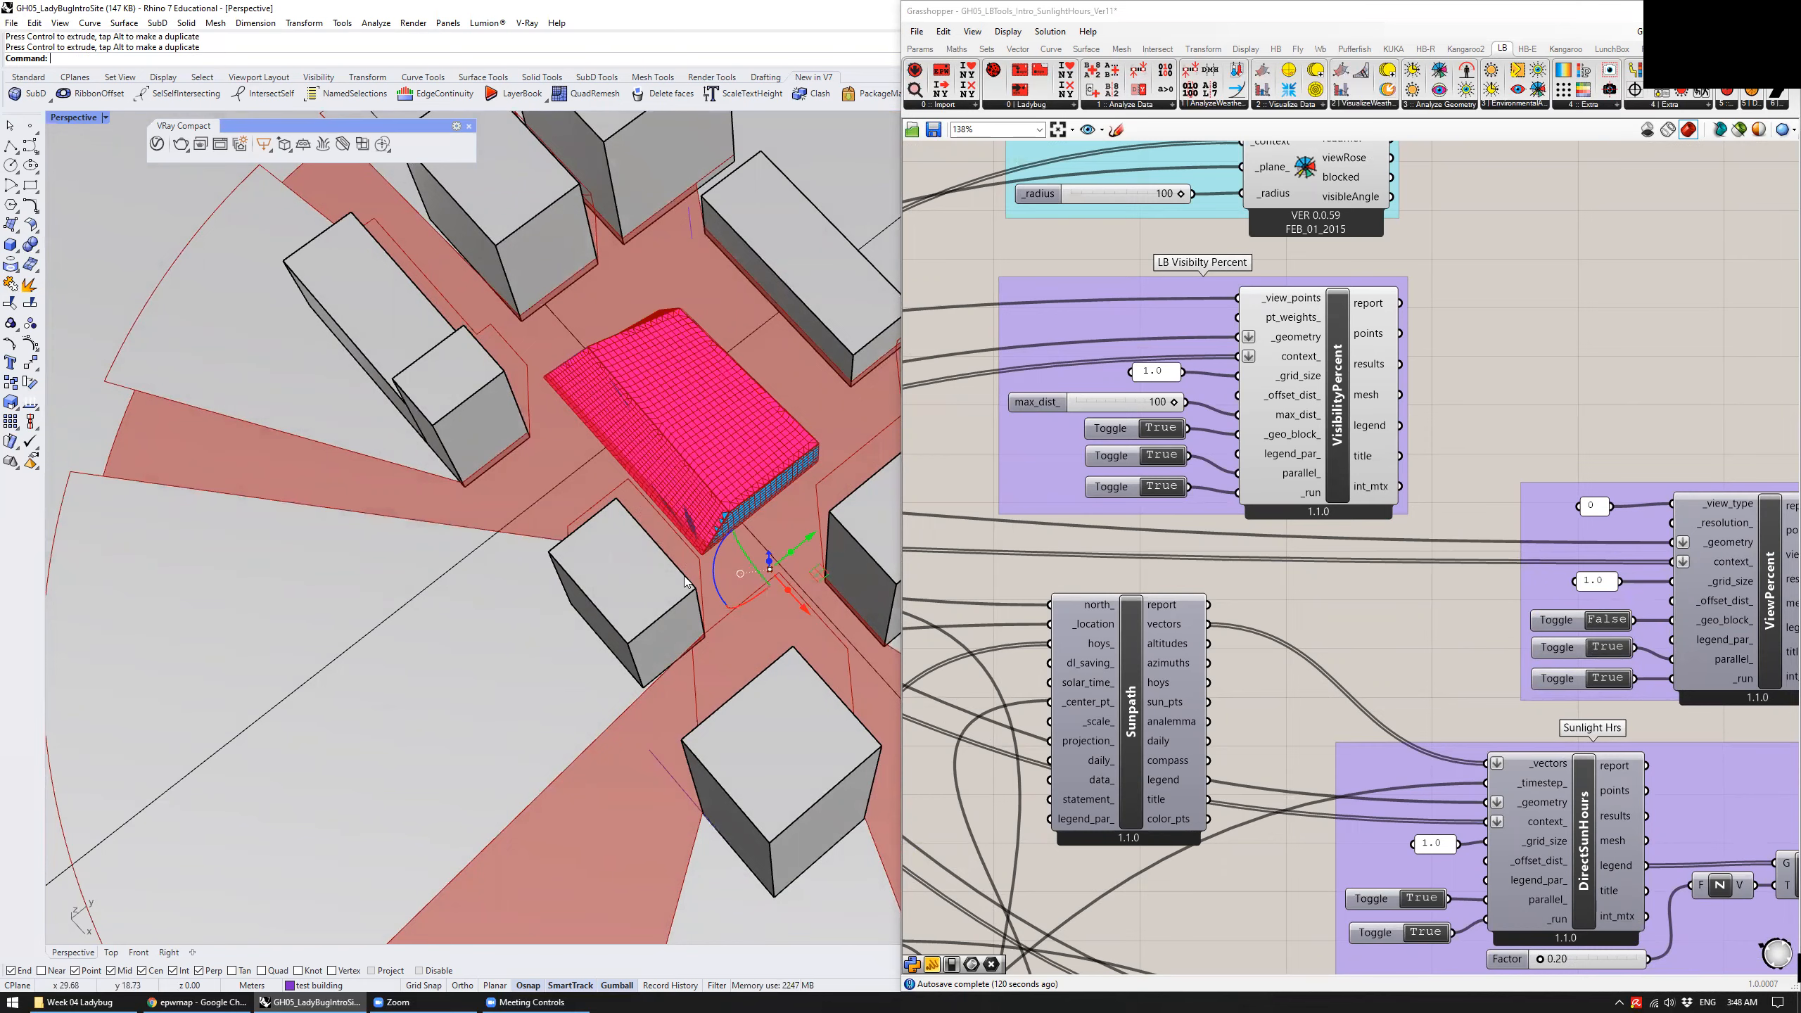
Duplicate the Factor slider, unit Z vector and Move component attached to the View Percent legend
right_drag(1476, 390, 1026, 413)
scroll(1025, 413, down, 4)
scroll(1314, 557, up, 3)
drag(1412, 632, 1261, 505)
click(1337, 438)
right_drag(1084, 333, 1446, 517)
key(ctrl+v)
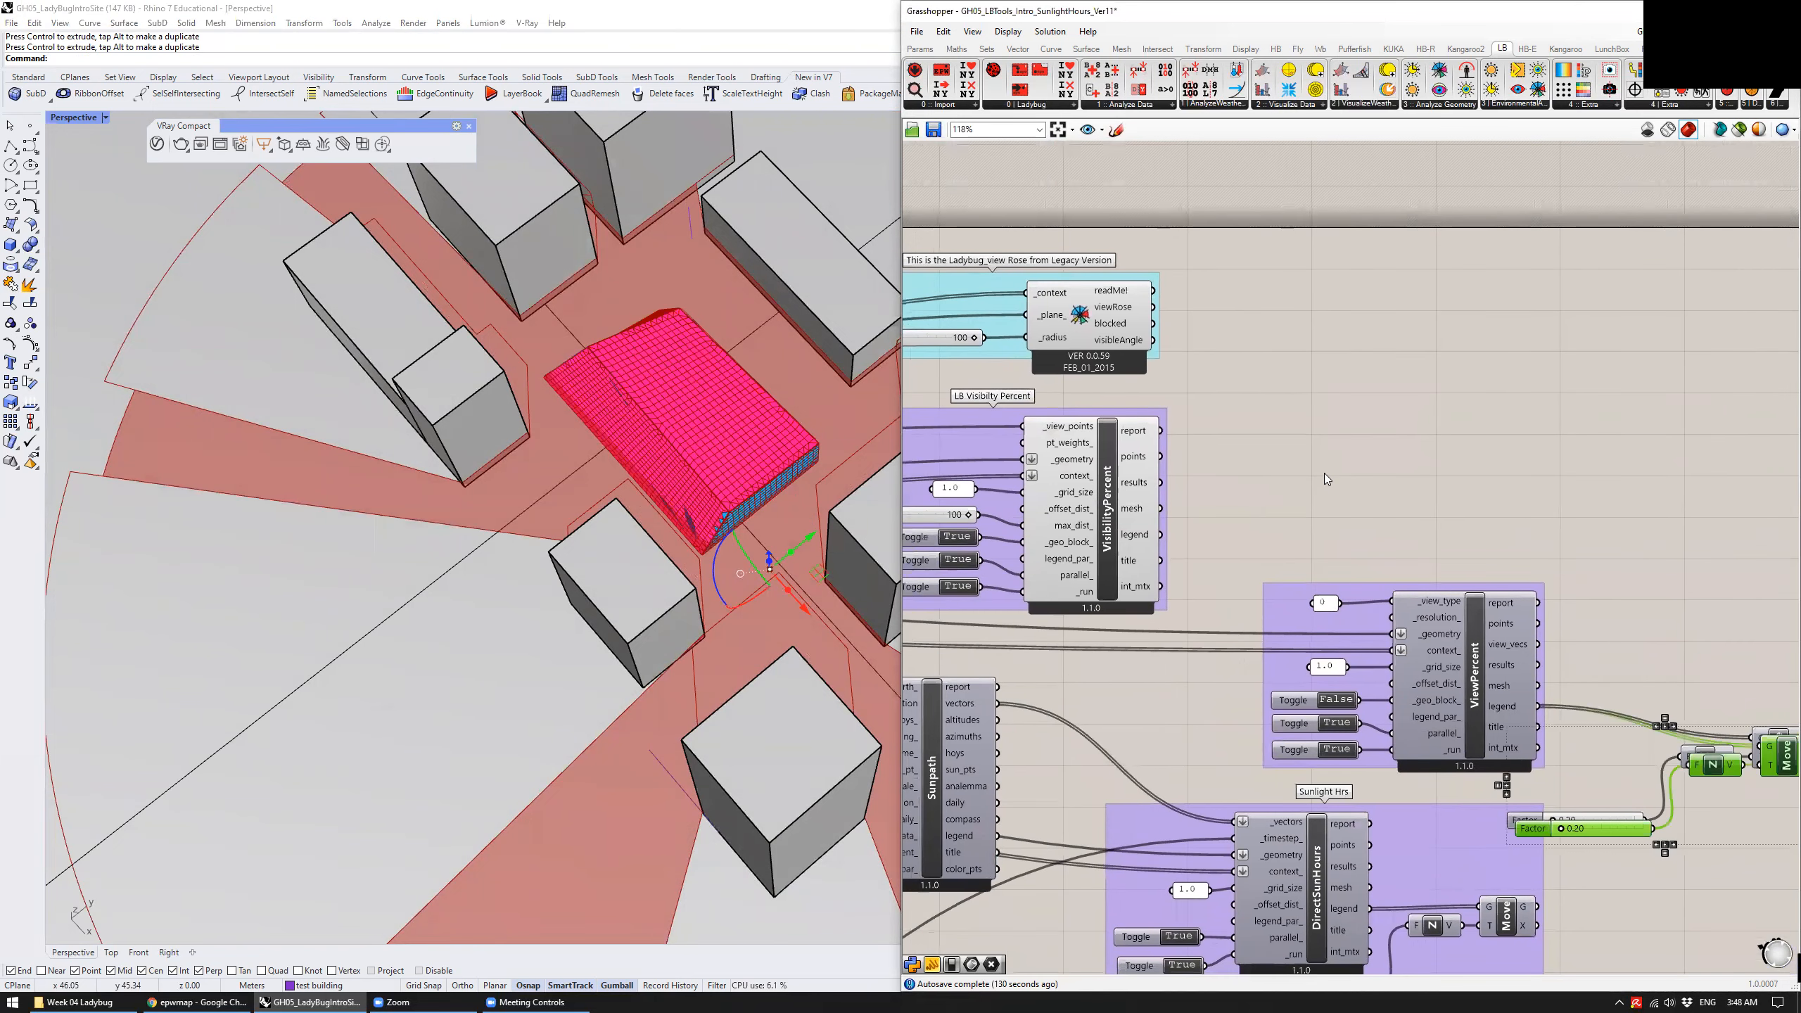
Place the copied components beside LB Visibility Percent, connect its legend output to Move's geometry input and show the moved legend
right_drag(1651, 746, 1592, 712)
drag(1648, 732, 1348, 446)
click(1149, 497)
drag(1100, 500, 1399, 425)
click(1426, 435)
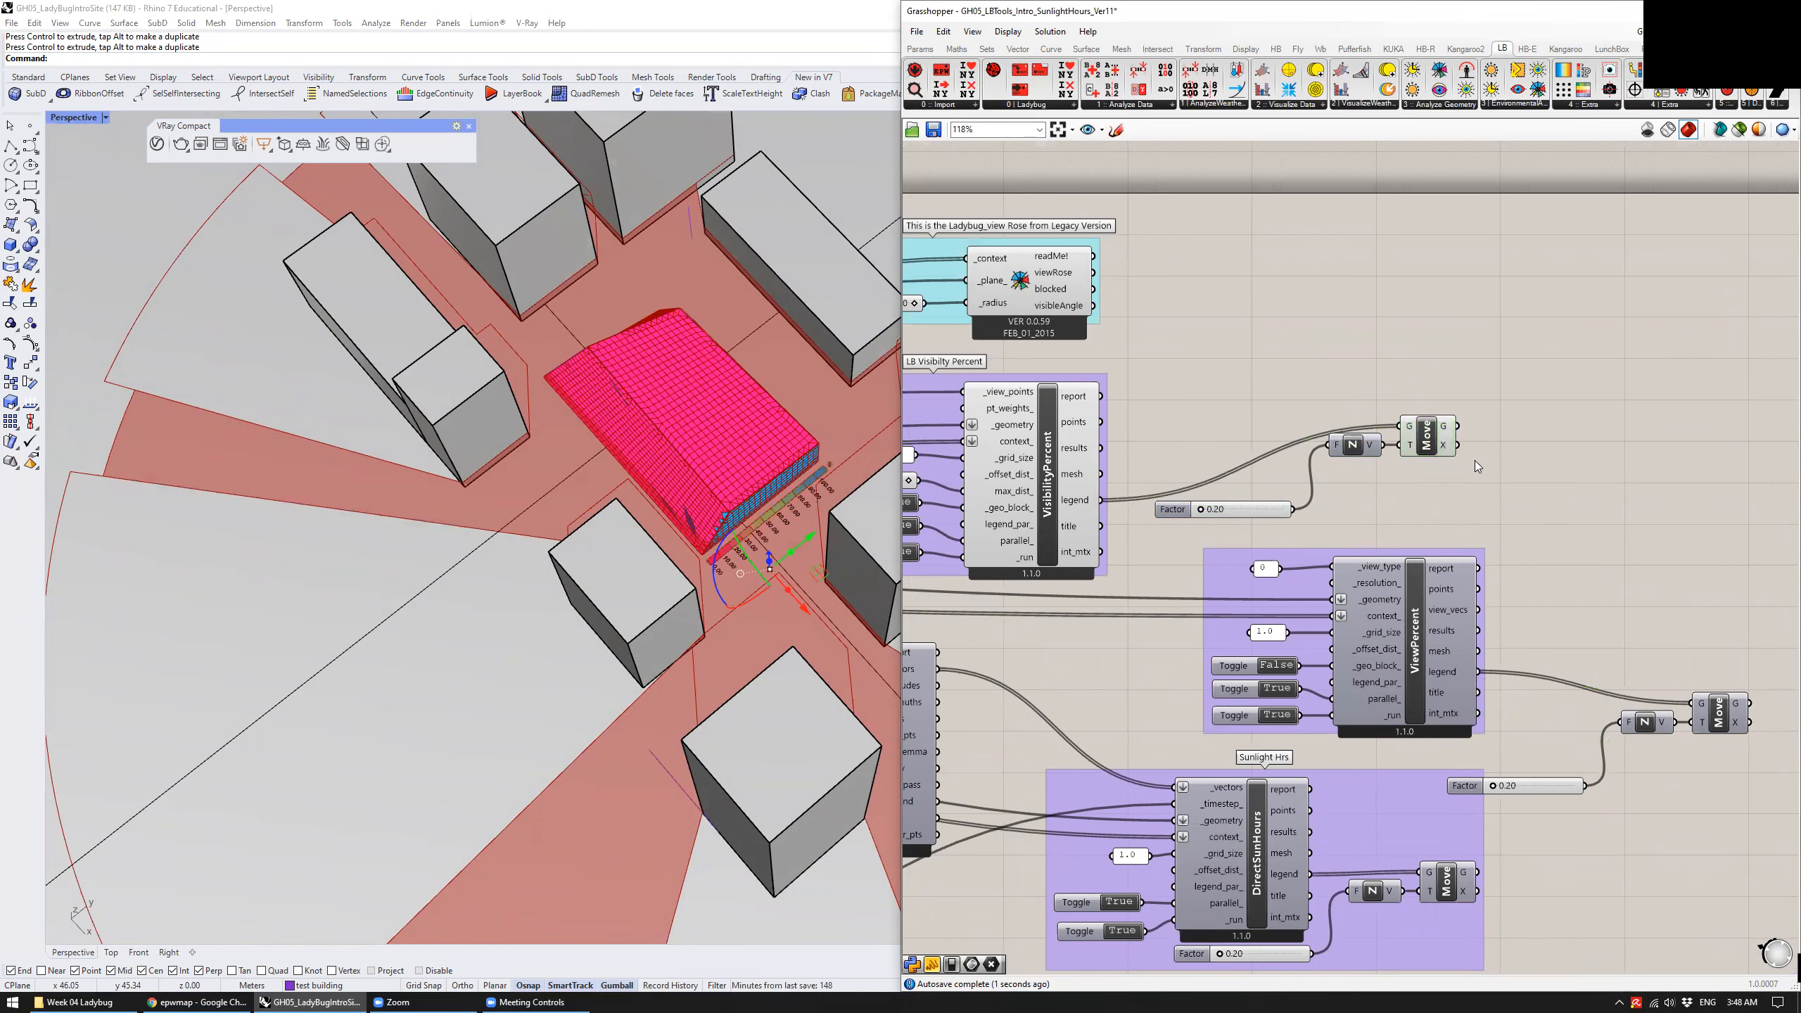
Compare the visibility legend's percentage colours with the mesh colours on the design building's roof and eastern facade
right_drag(1310, 451, 1371, 420)
right_drag(667, 497, 751, 533)
scroll(752, 533, up, 7)
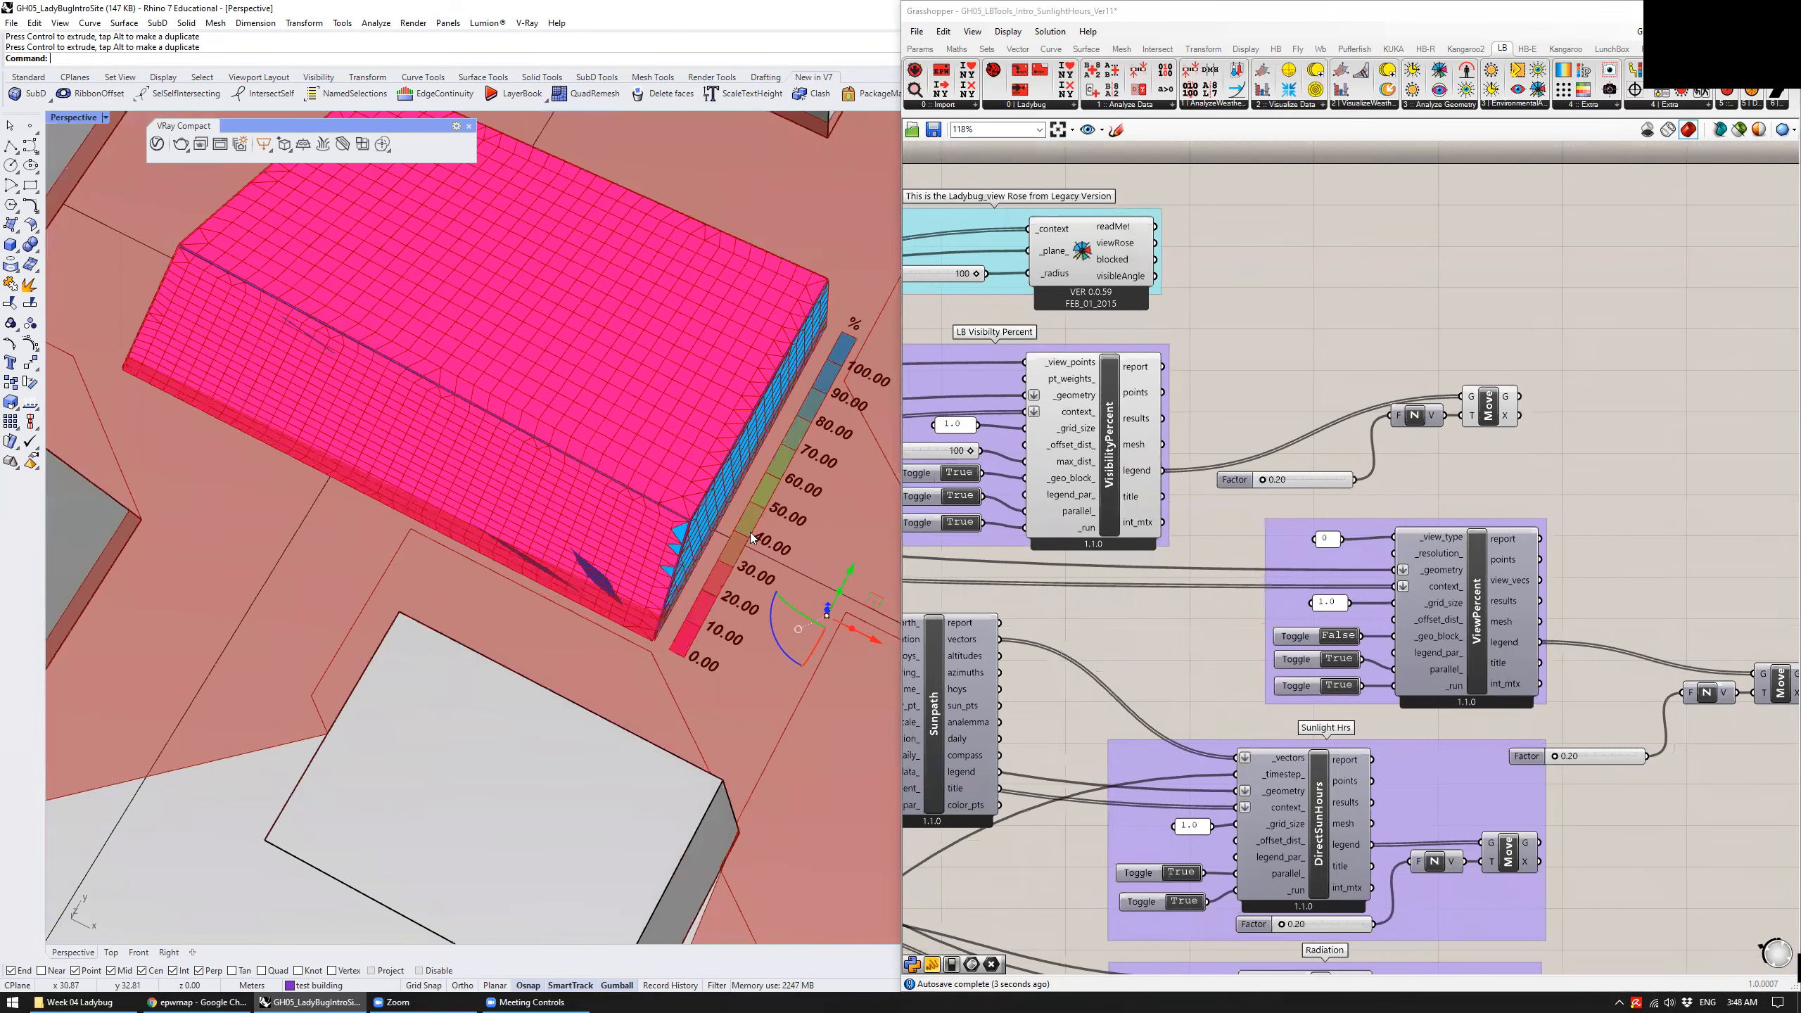
scroll(865, 333, down, 5)
right_drag(854, 375, 732, 428)
shift+right_drag(831, 399, 648, 404)
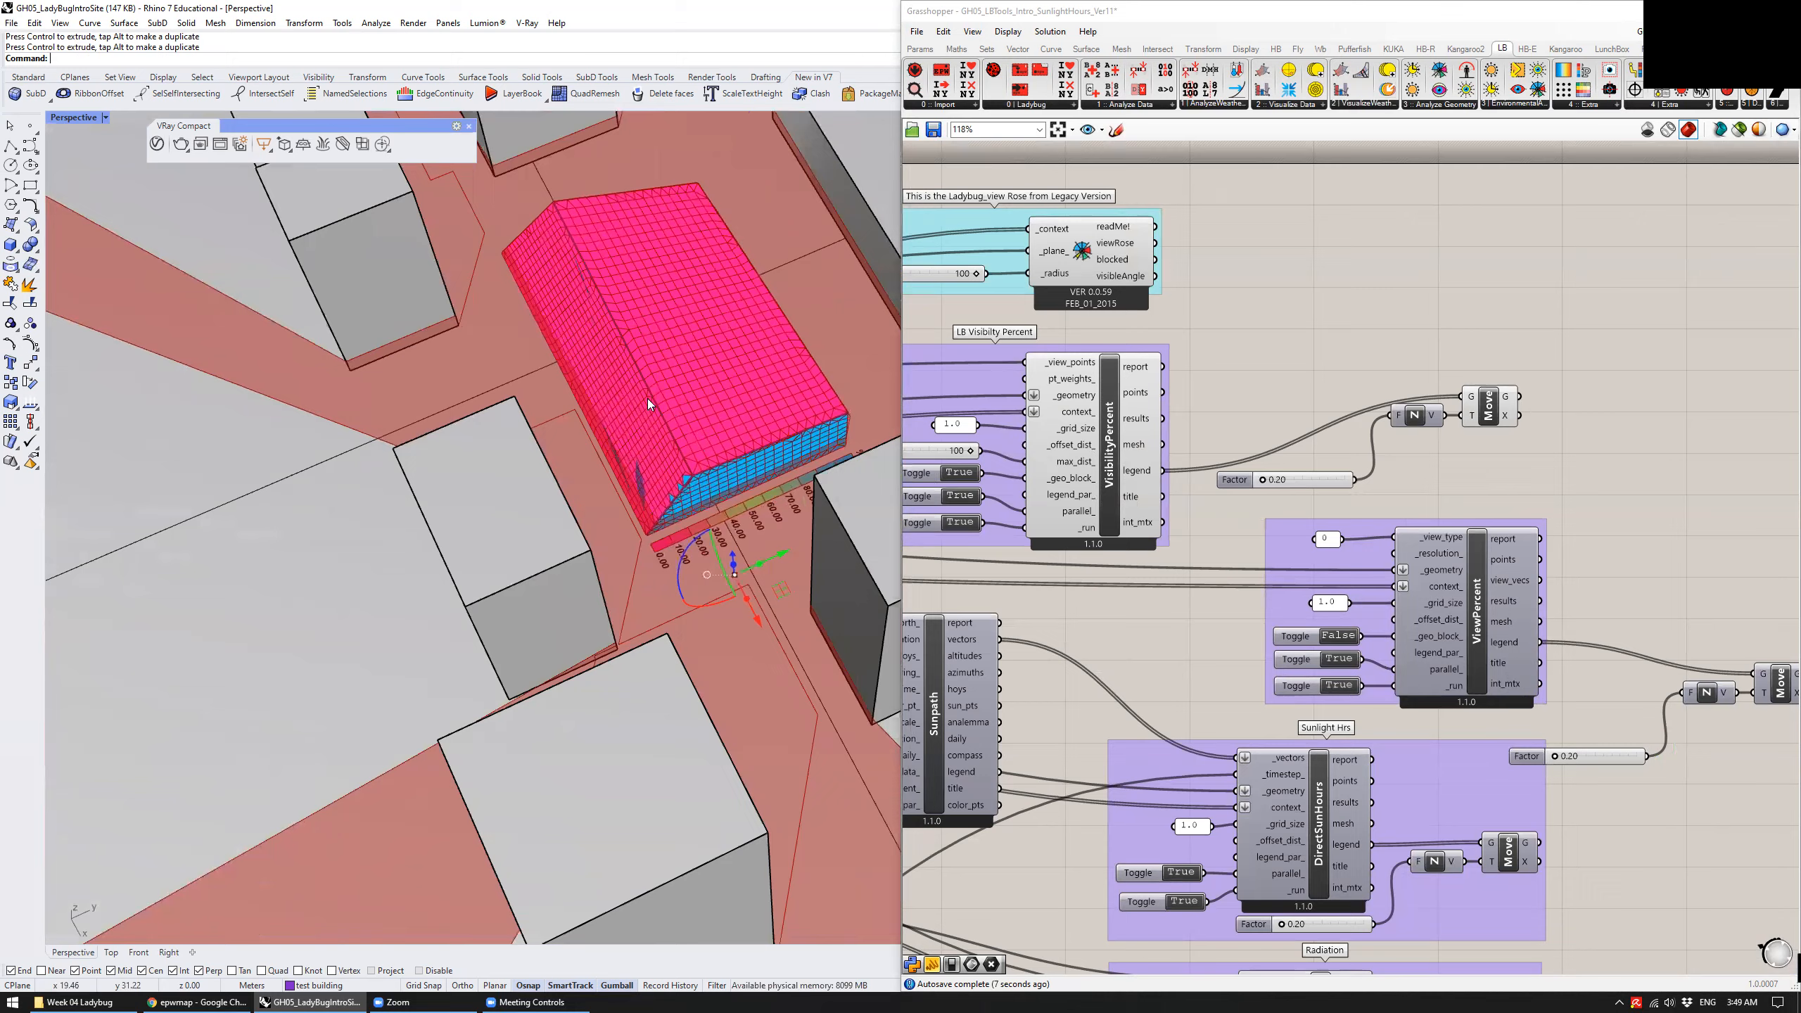
scroll(714, 441, up, 5)
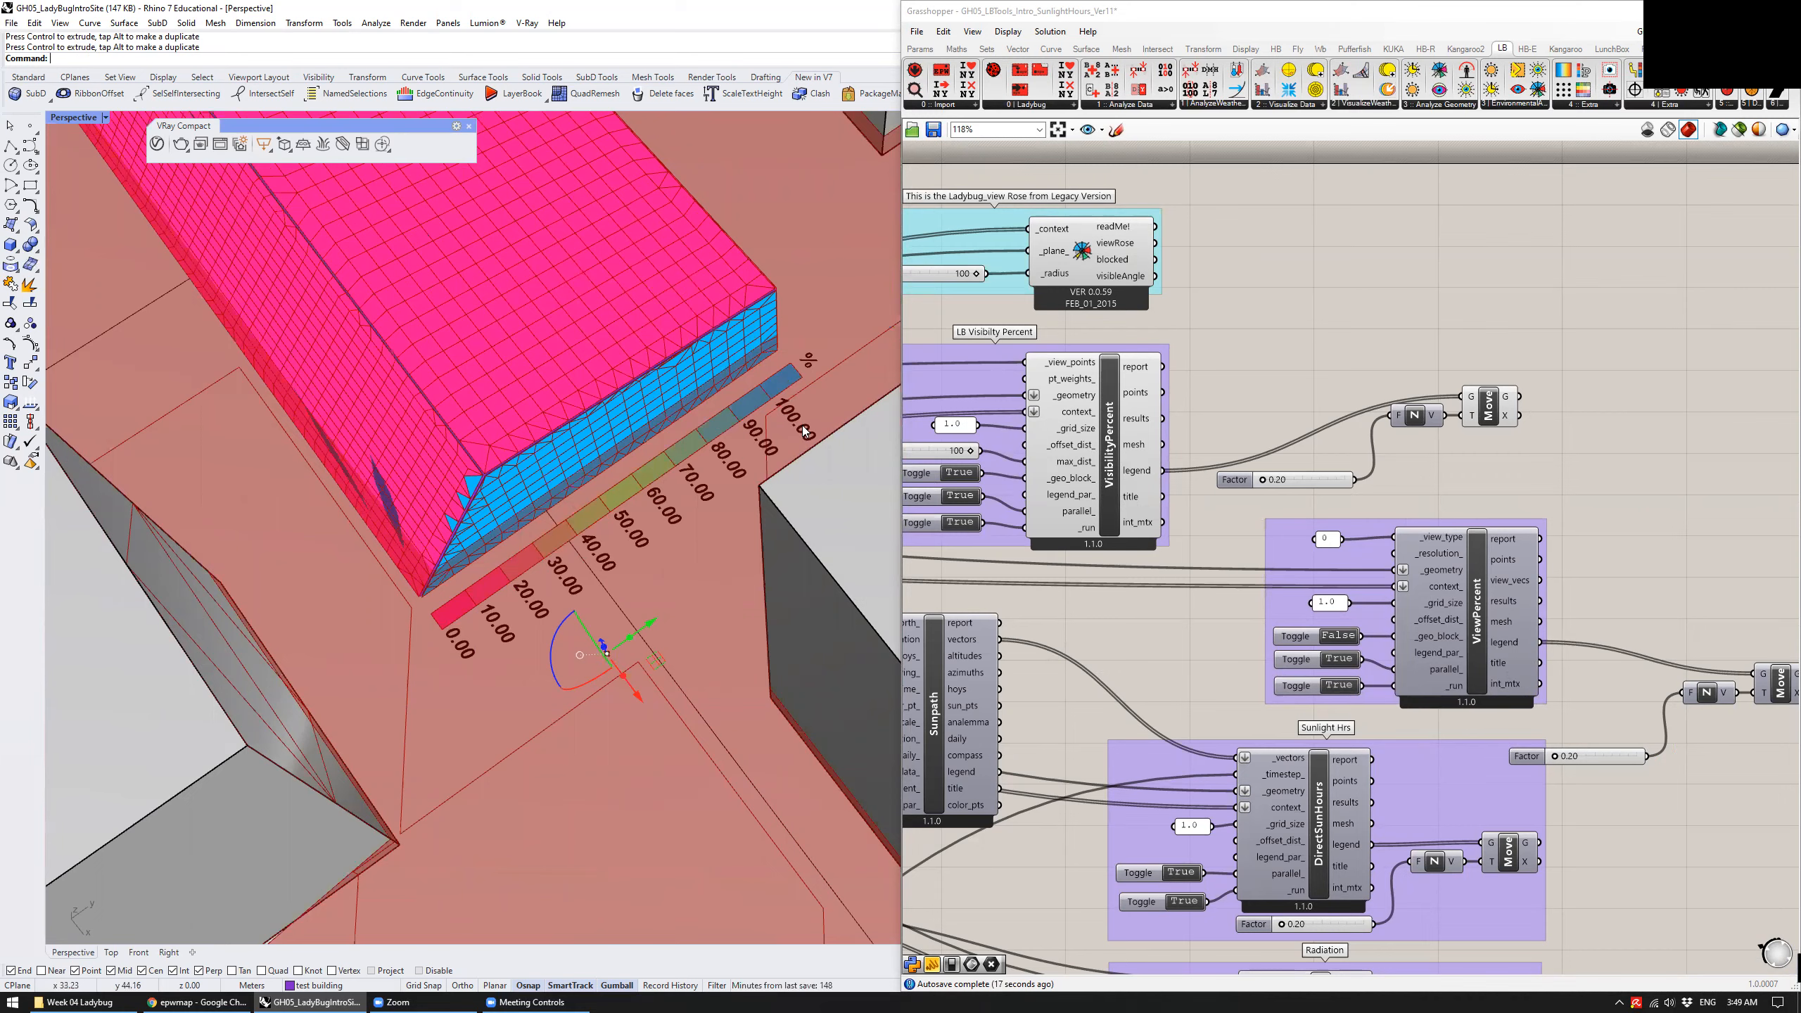
Move the view point to the north-eastern context building to test visibility from there
scroll(610, 377, down, 5)
right_drag(551, 388, 691, 595)
scroll(681, 391, down, 6)
drag(734, 570, 761, 287)
right_drag(681, 326, 415, 635)
Examine from several angles which parts of the design building's roof are visible from the north-eastern view point
shift+right_drag(415, 635, 567, 412)
right_drag(567, 412, 419, 347)
scroll(591, 430, up, 8)
scroll(591, 430, down, 5)
right_drag(563, 487, 539, 395)
right_drag(595, 624, 712, 529)
scroll(560, 823, up, 6)
right_drag(655, 472, 537, 562)
scroll(704, 555, down, 4)
right_drag(805, 608, 614, 602)
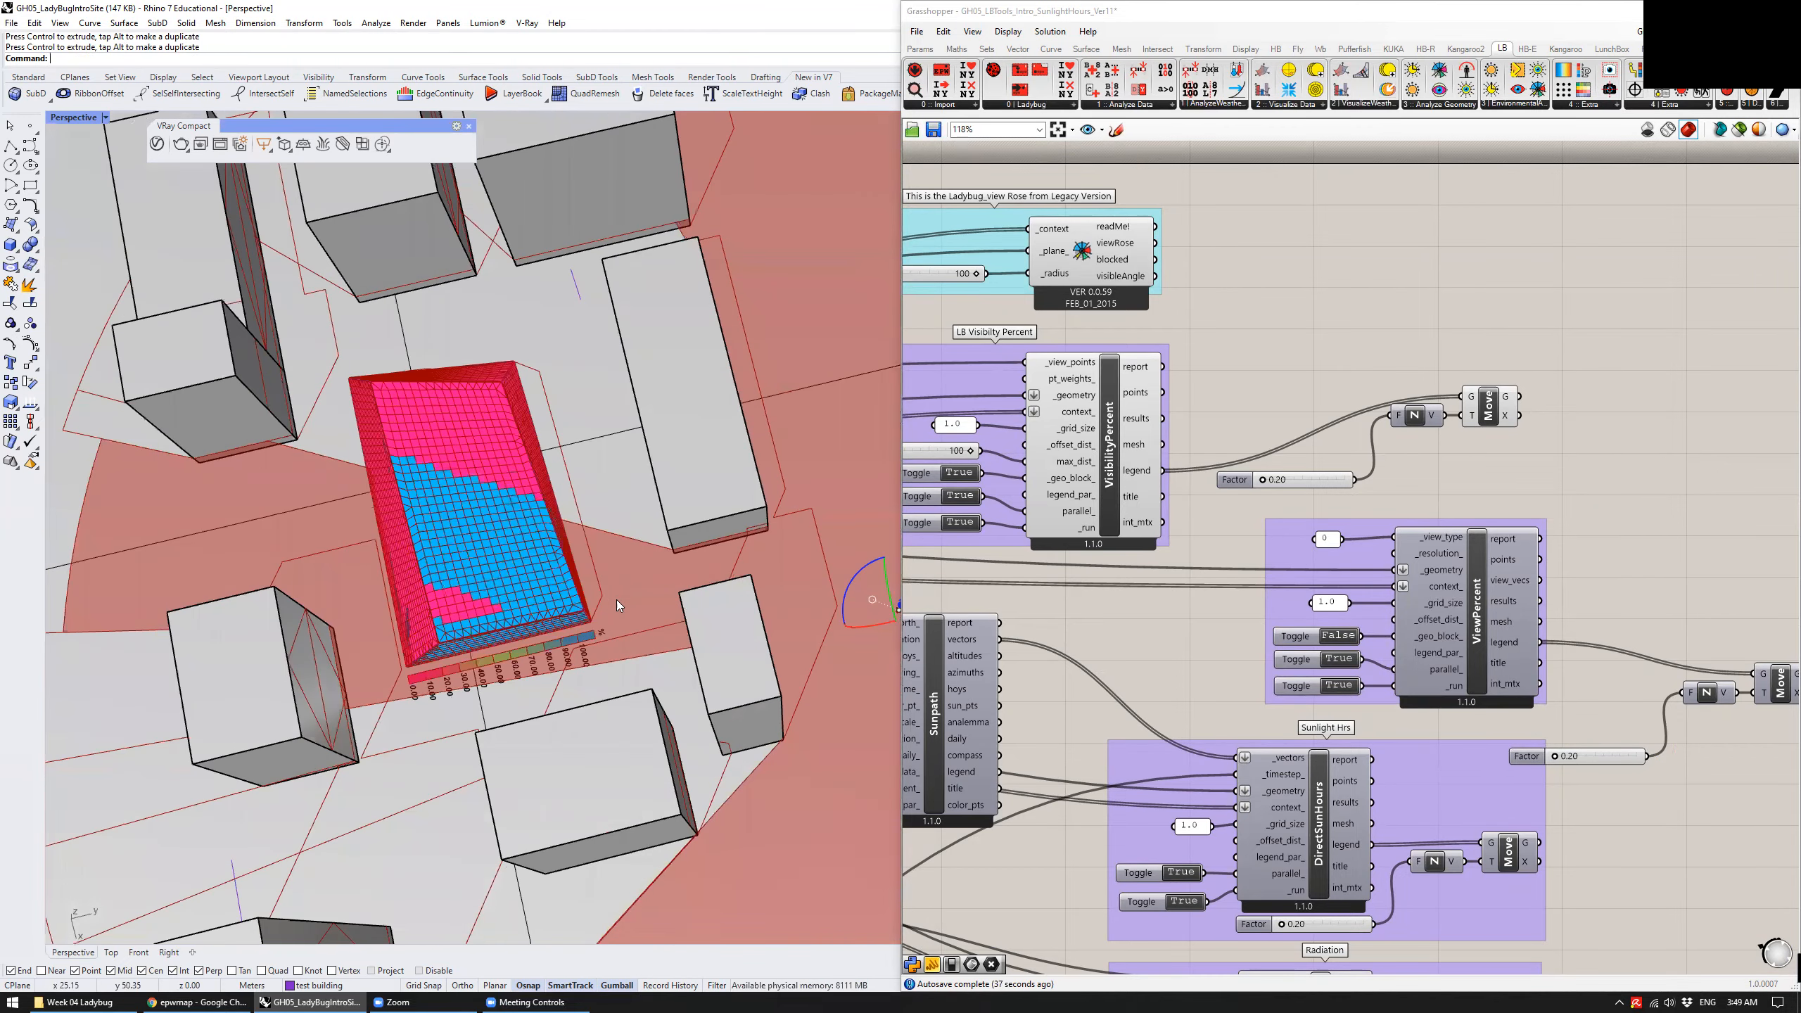
Move the view point out to the east of the context buildings and check the visibility mesh on the design building
scroll(624, 539, down, 4)
right_drag(529, 516, 681, 423)
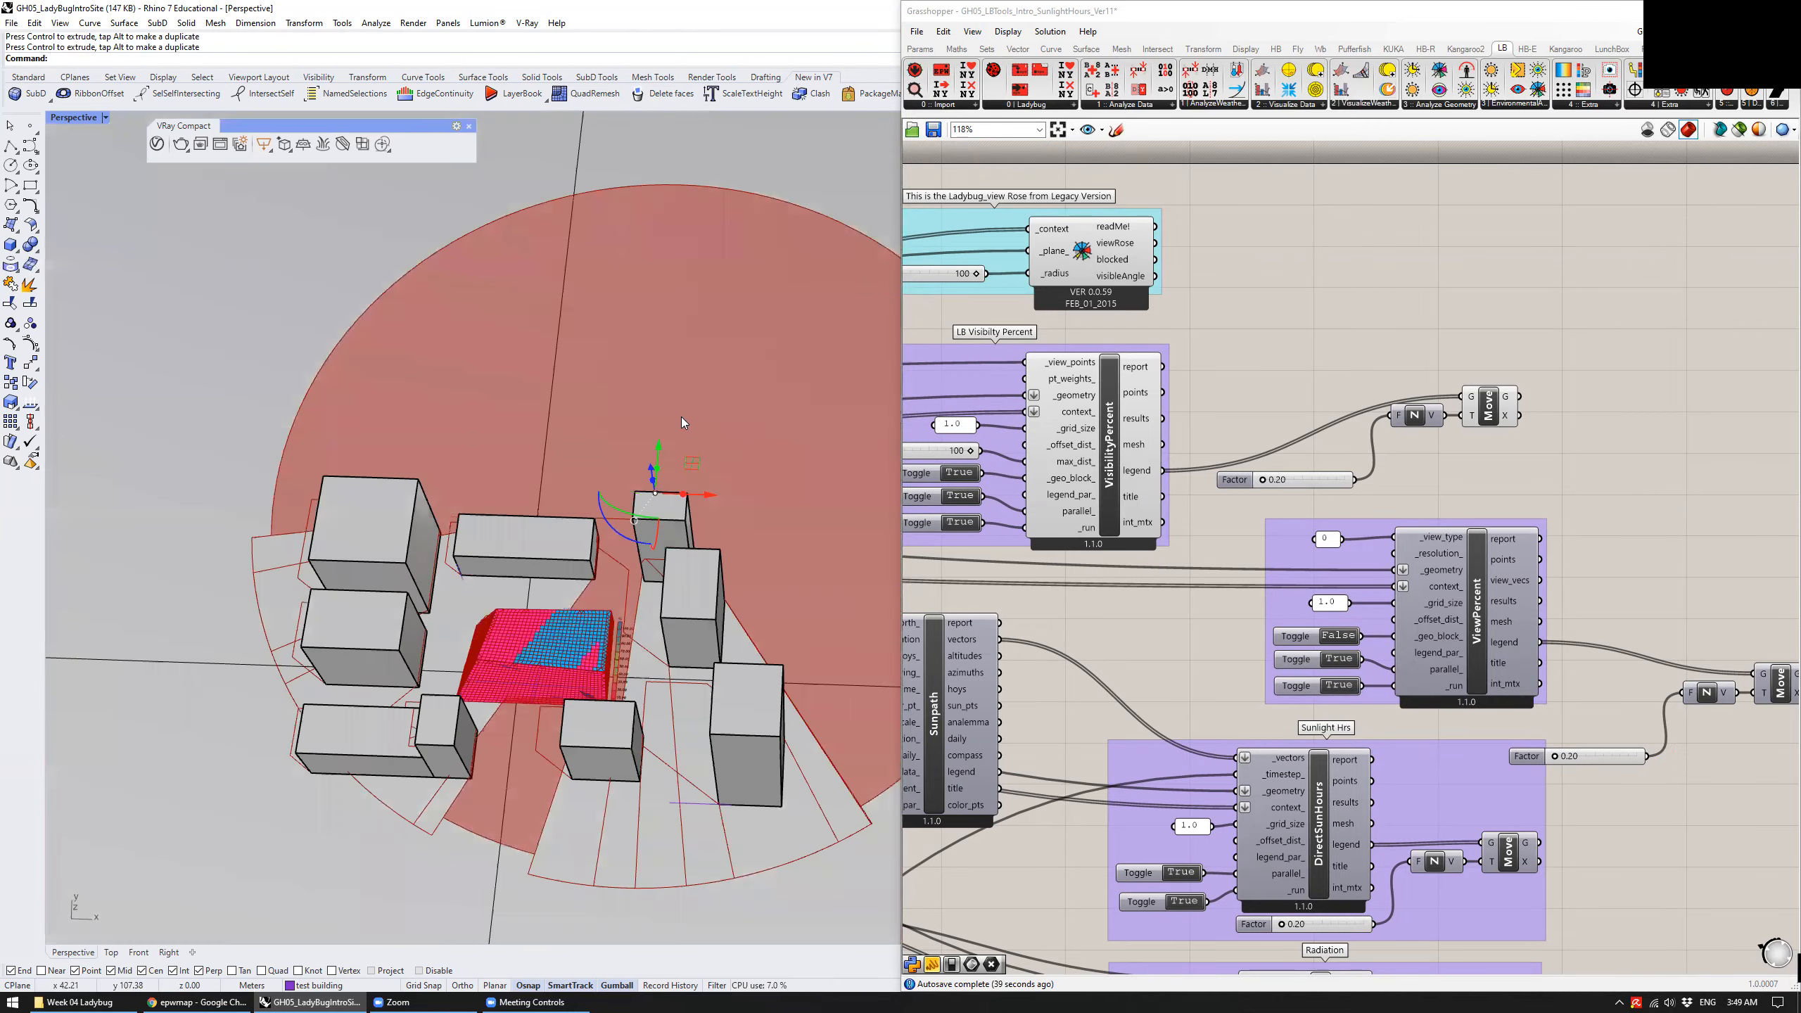
drag(698, 469, 861, 637)
right_drag(748, 513, 552, 516)
scroll(608, 502, up, 6)
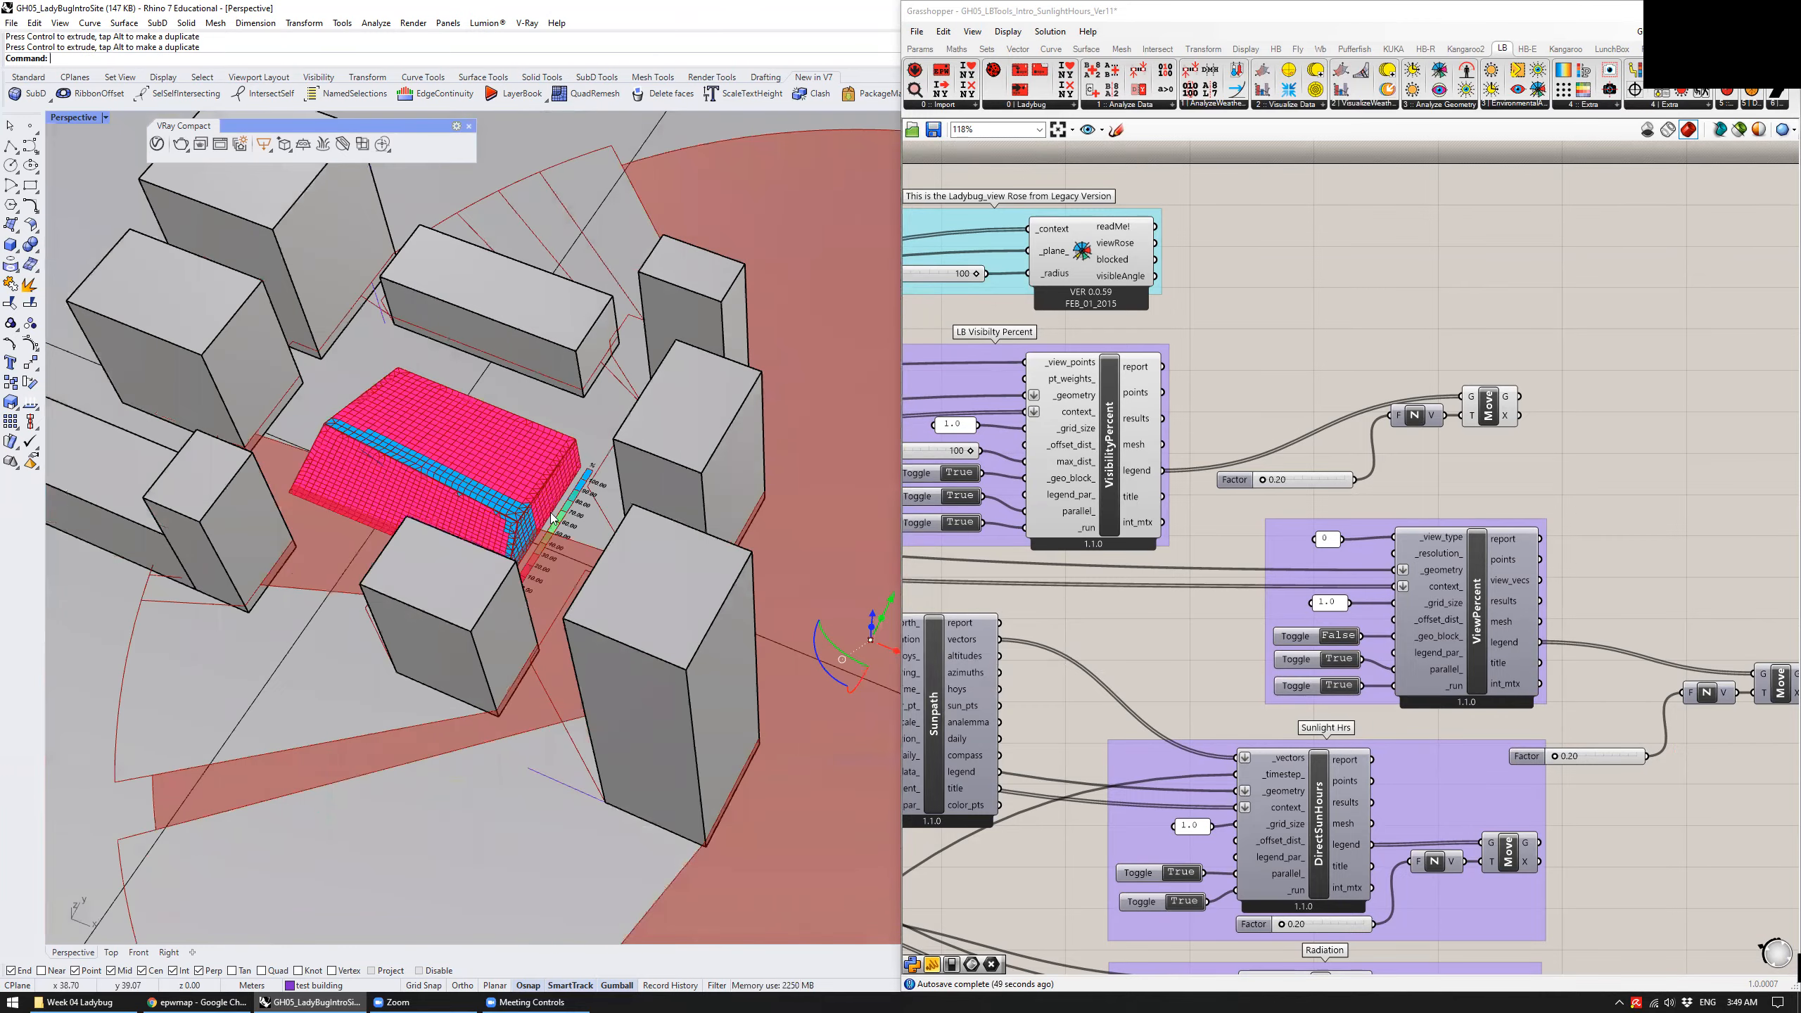
right_drag(419, 458, 603, 568)
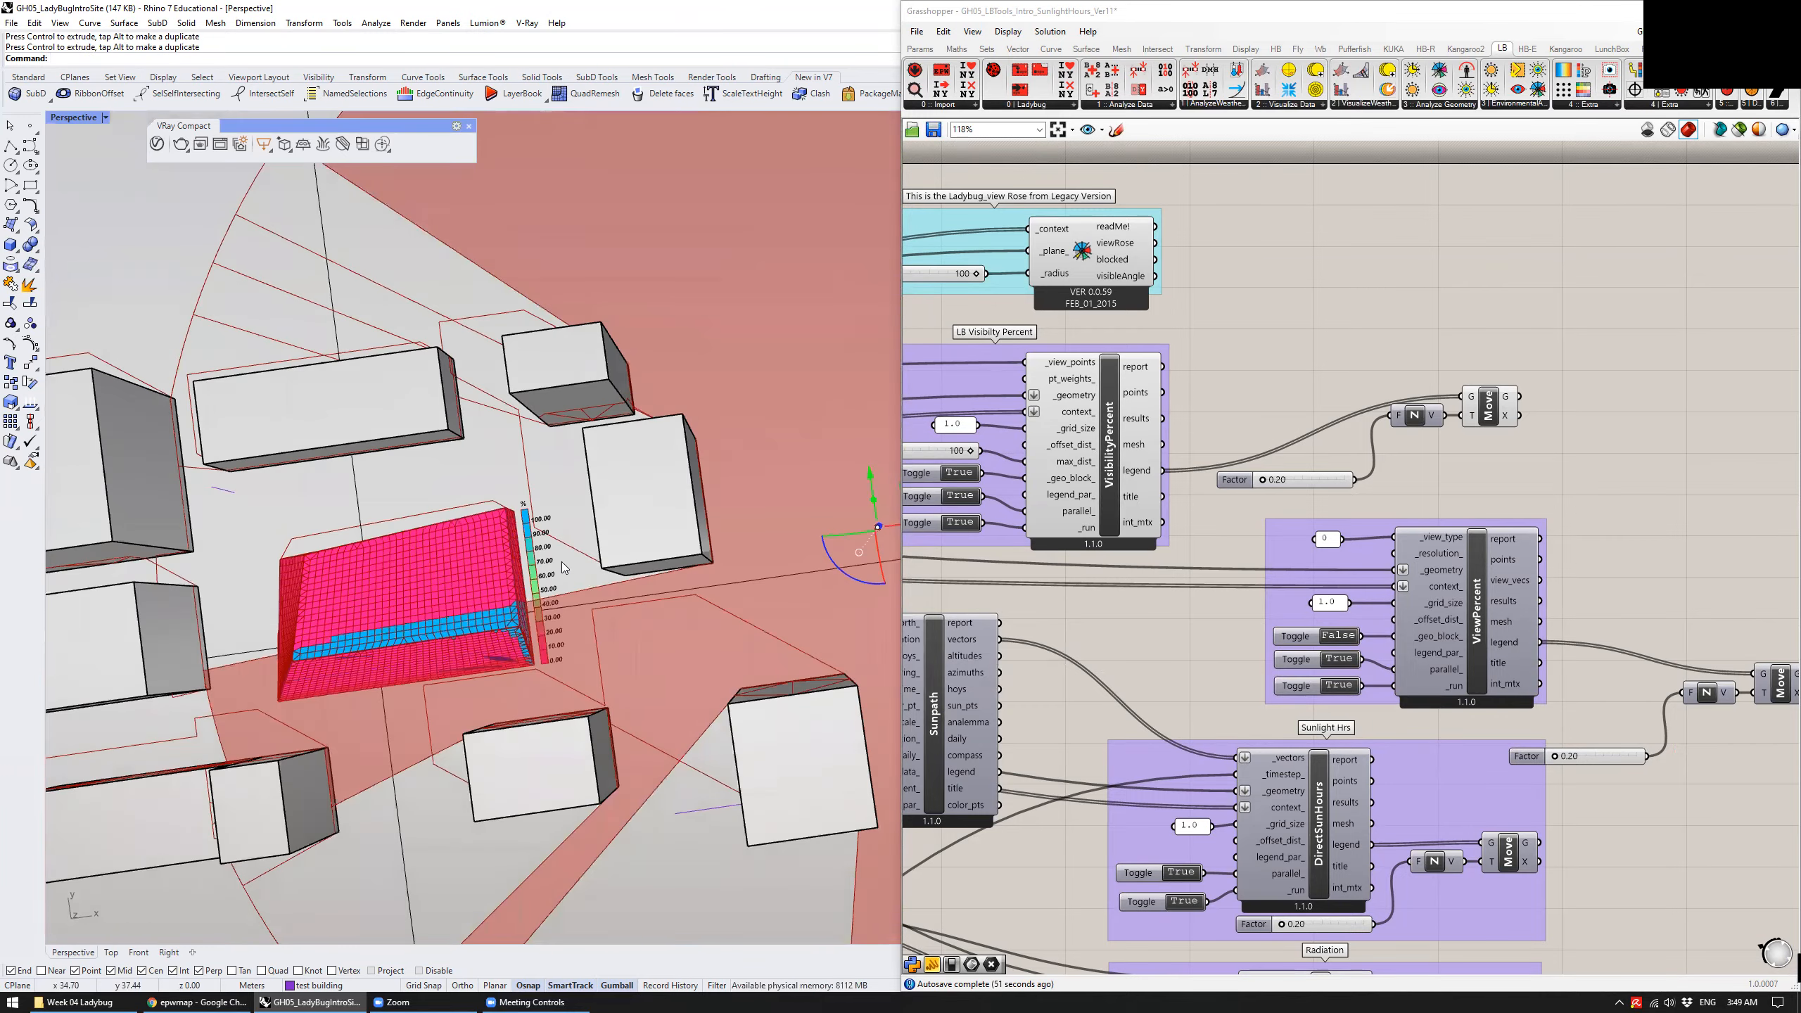
scroll(716, 497, down, 4)
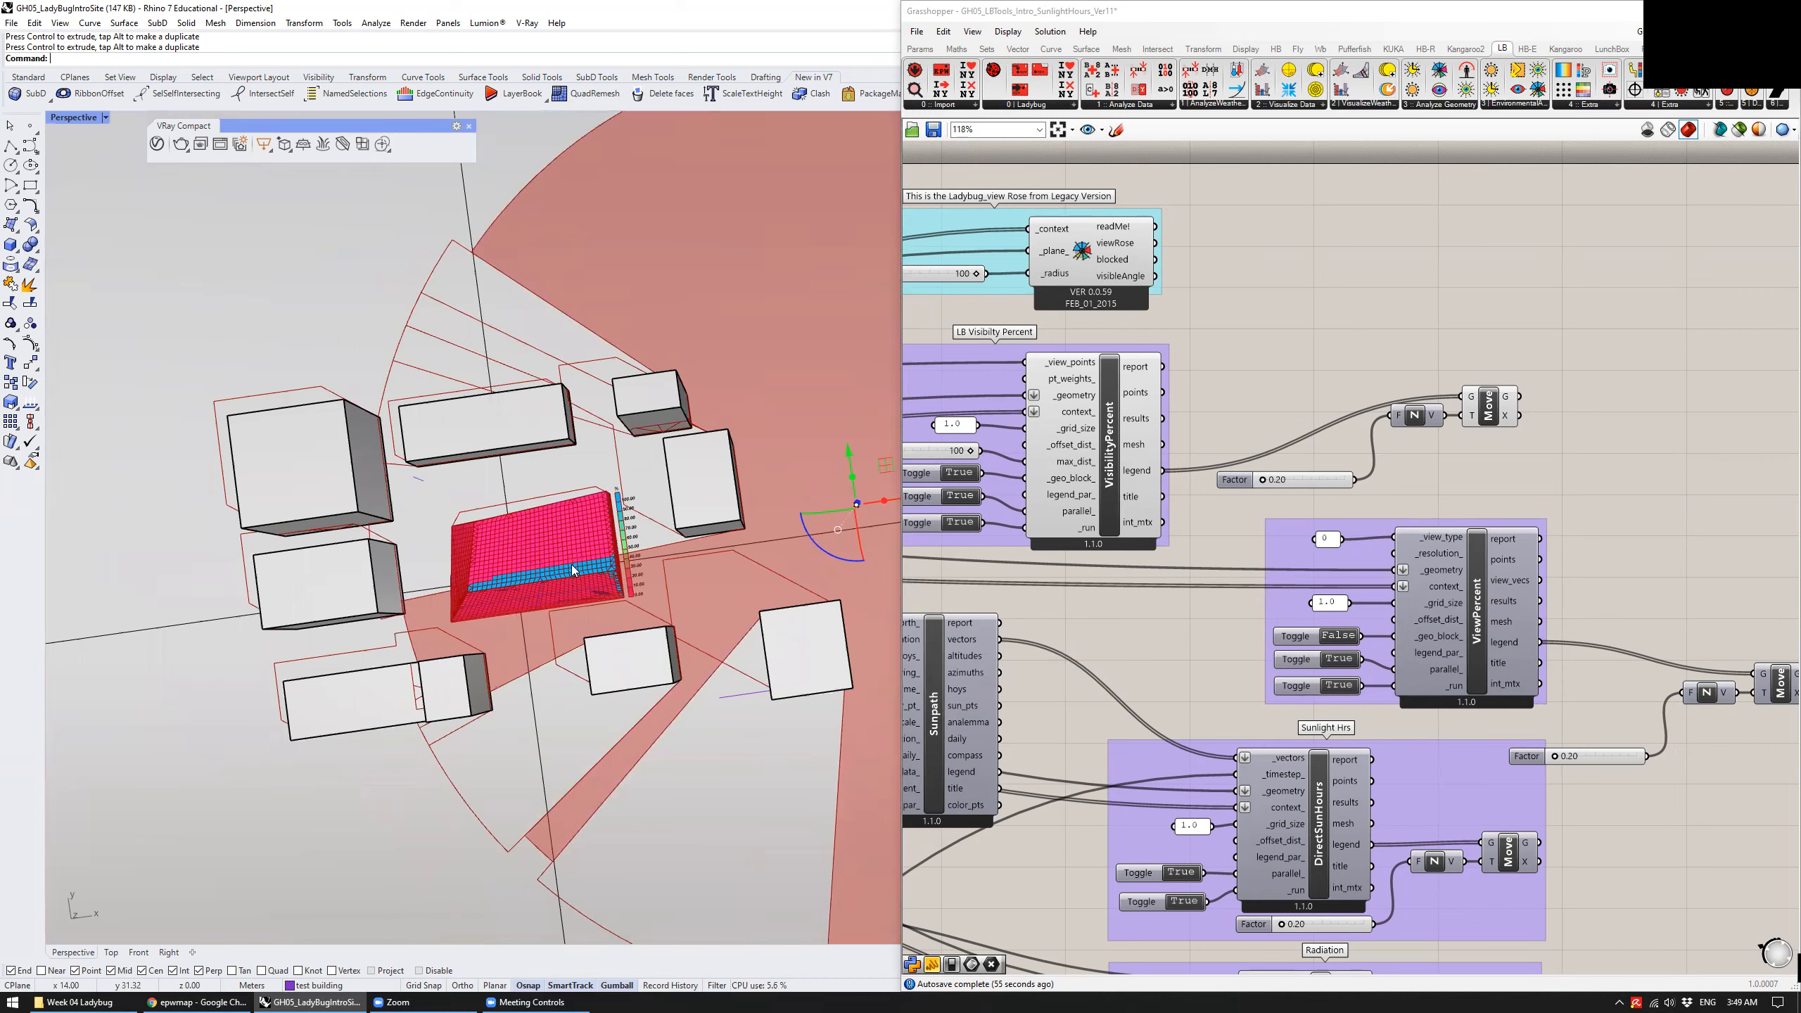
Move the view point to the open area south of the design building and inspect the updated visibility mesh
drag(885, 465, 570, 704)
right_drag(571, 702, 537, 790)
drag(535, 765, 583, 764)
drag(542, 637, 542, 636)
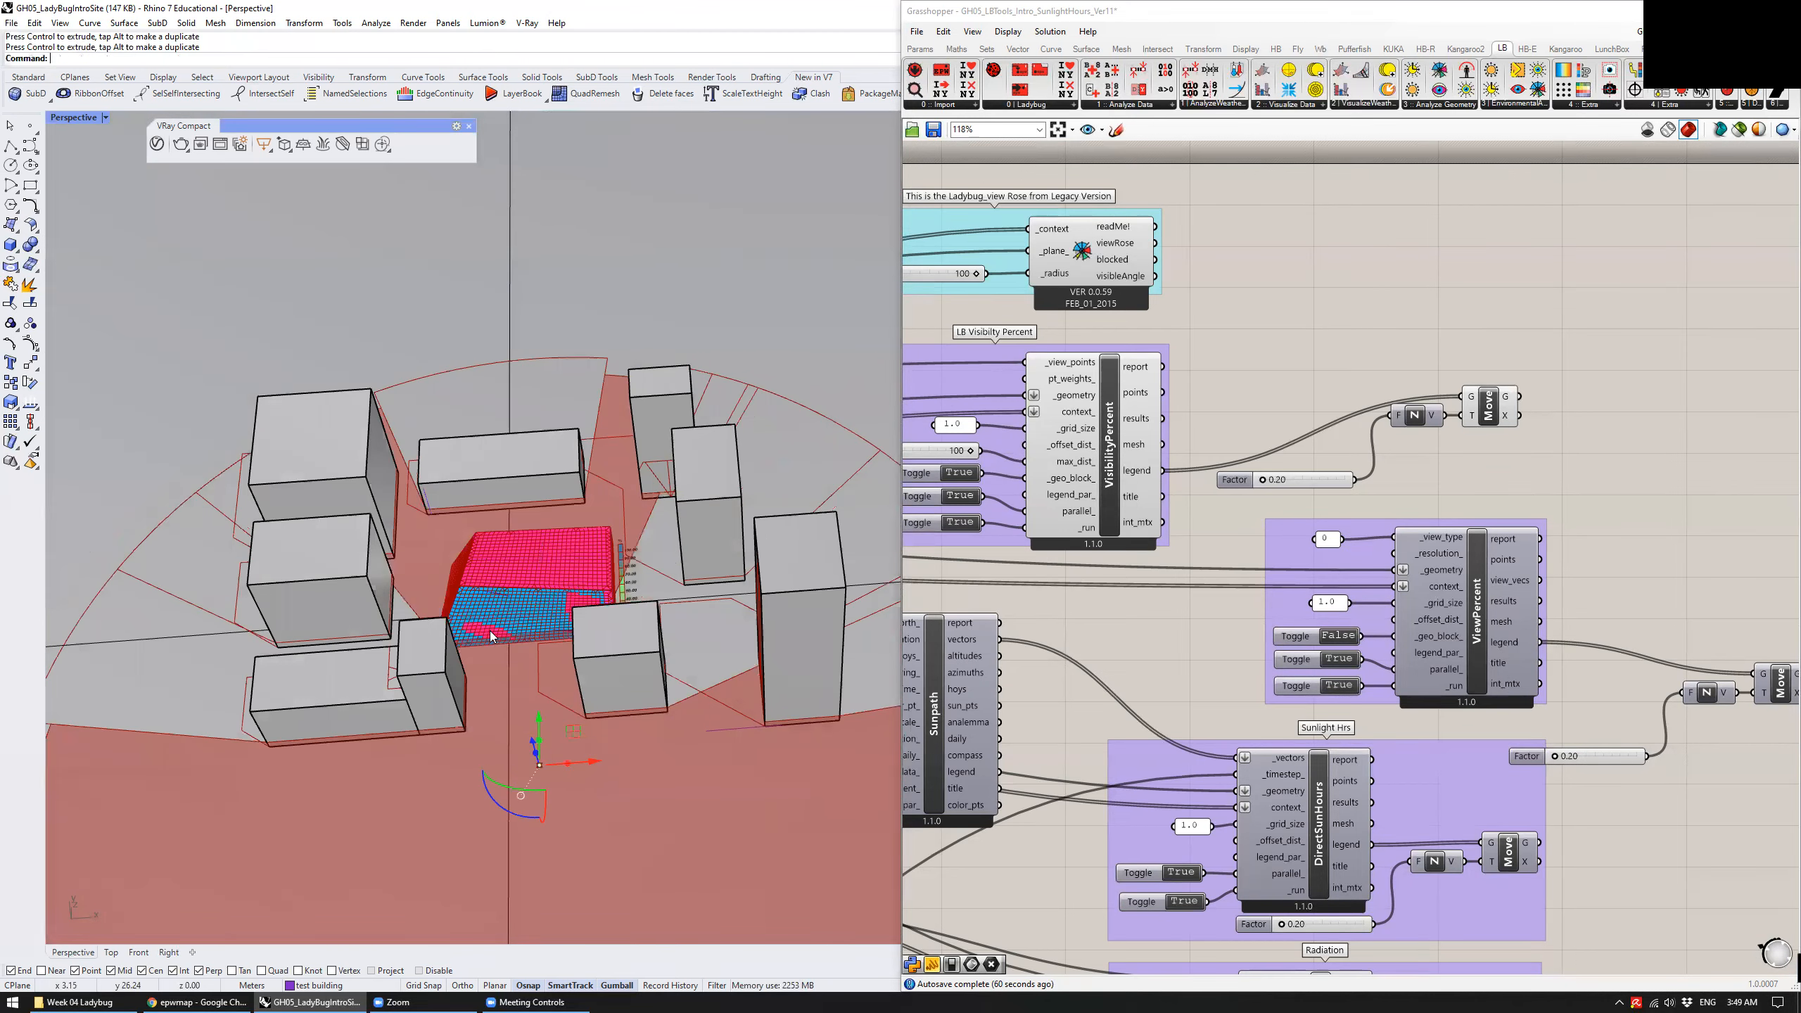
scroll(543, 637, up, 5)
scroll(508, 638, down, 6)
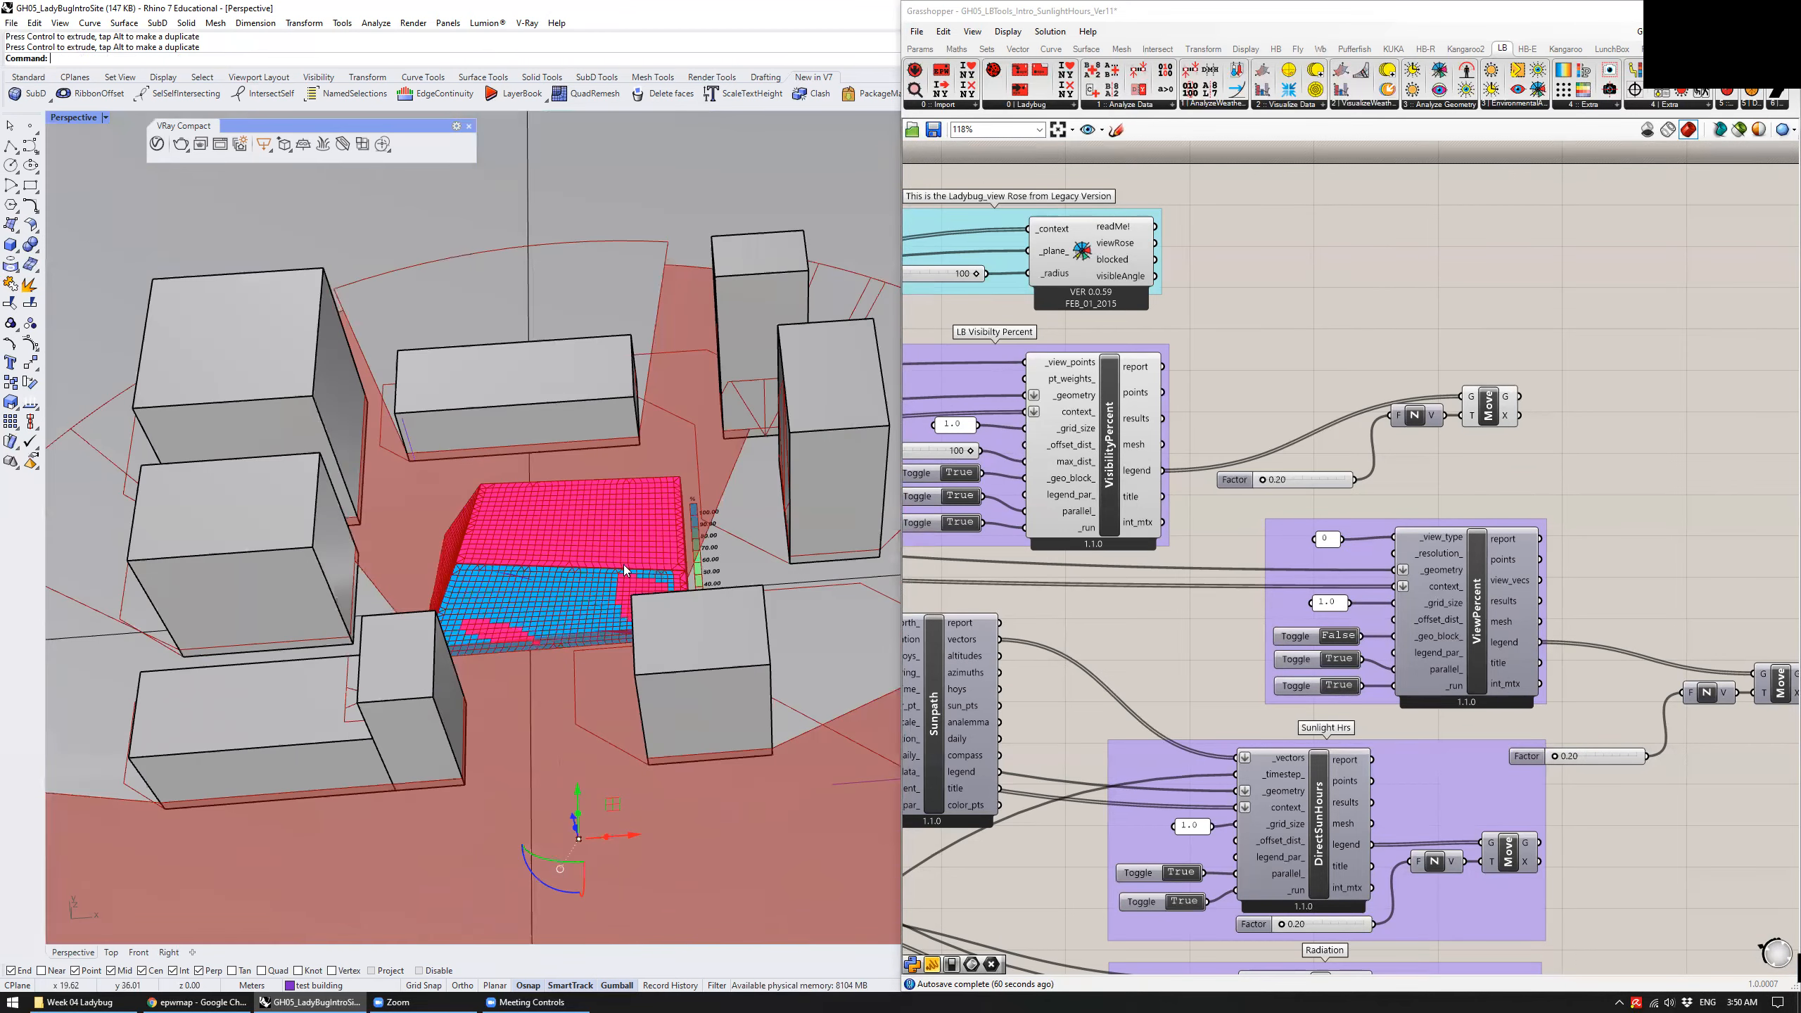
scroll(662, 557, down, 7)
mouse_move(666, 558)
right_down()
mouse_move(692, 624)
mouse_move(641, 551)
right_up()
Turn off the previews of LB Visibility Percent, the legacy view rose and the visibility legend's Move component
right_drag(1100, 392, 1195, 462)
click(1194, 461)
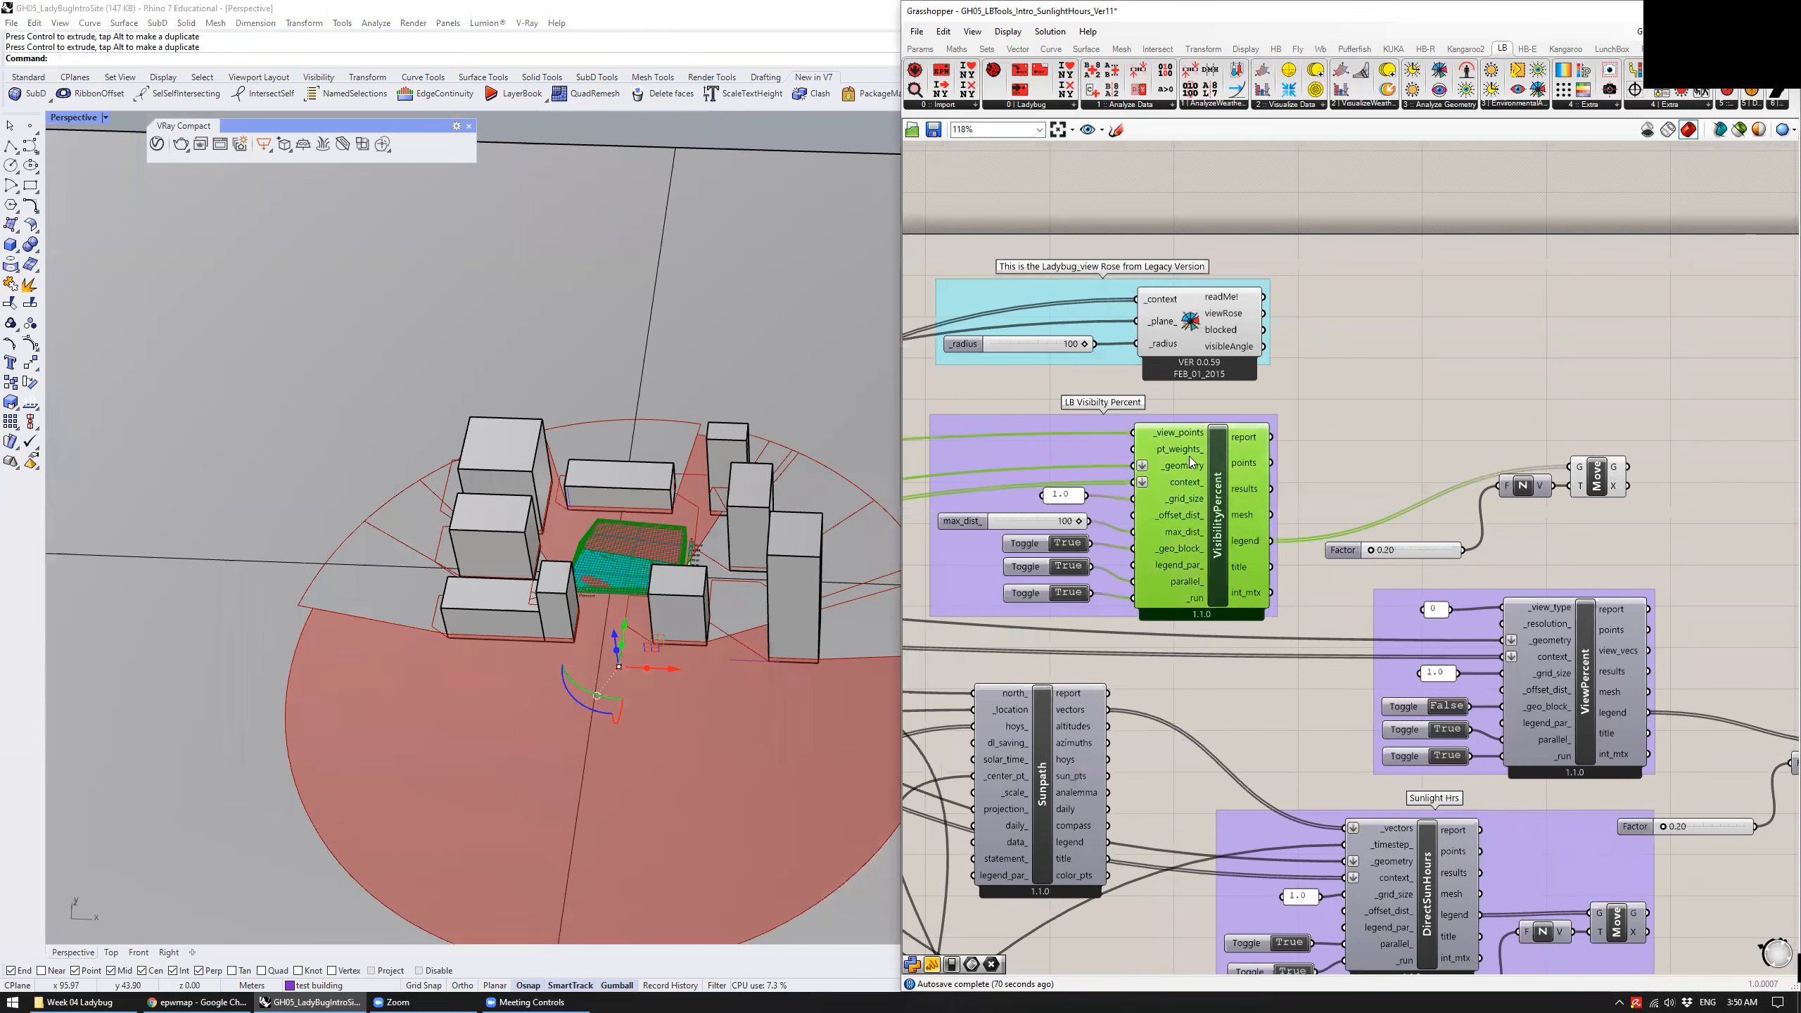
key(ctrl+q)
click(1197, 332)
key(ctrl+q)
click(1613, 483)
key(ctrl+q)
click(1516, 397)
Examine the Analysis Period group feeding the sky matrix and locate LB Analysis Period among Ladybug's data analysis components
scroll(1418, 436, down, 3)
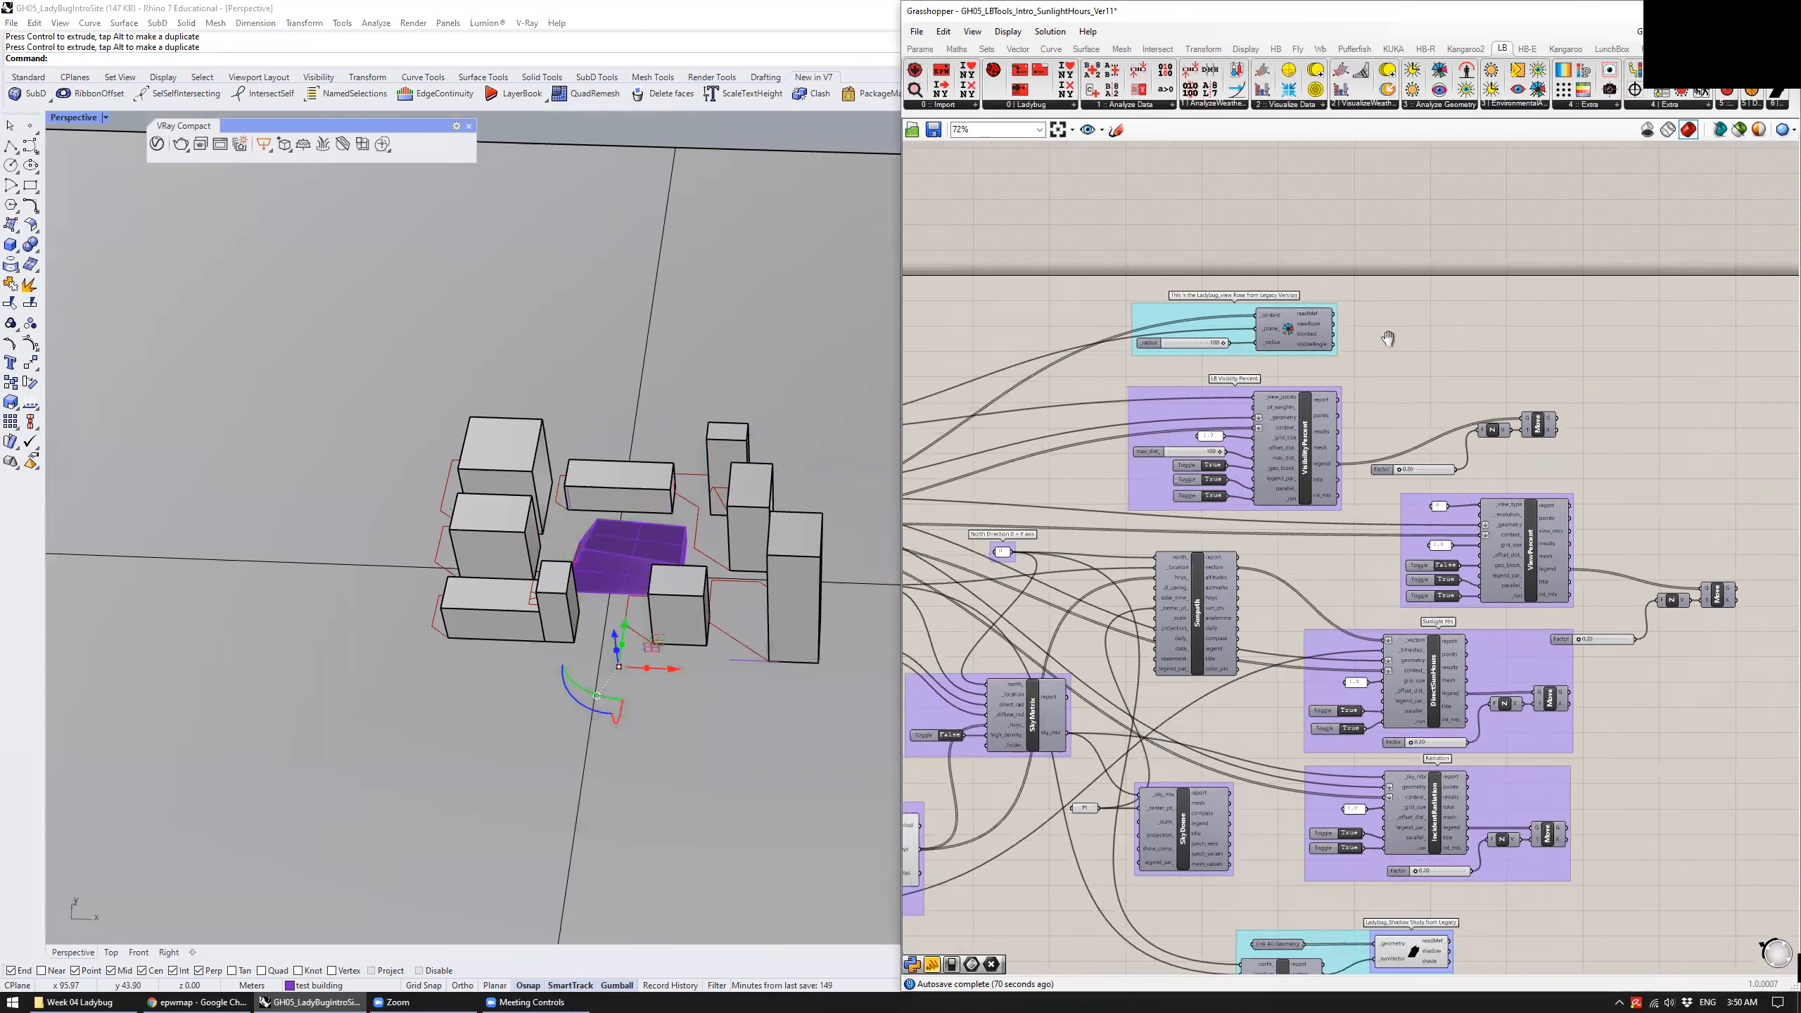
right_drag(1340, 439, 1427, 318)
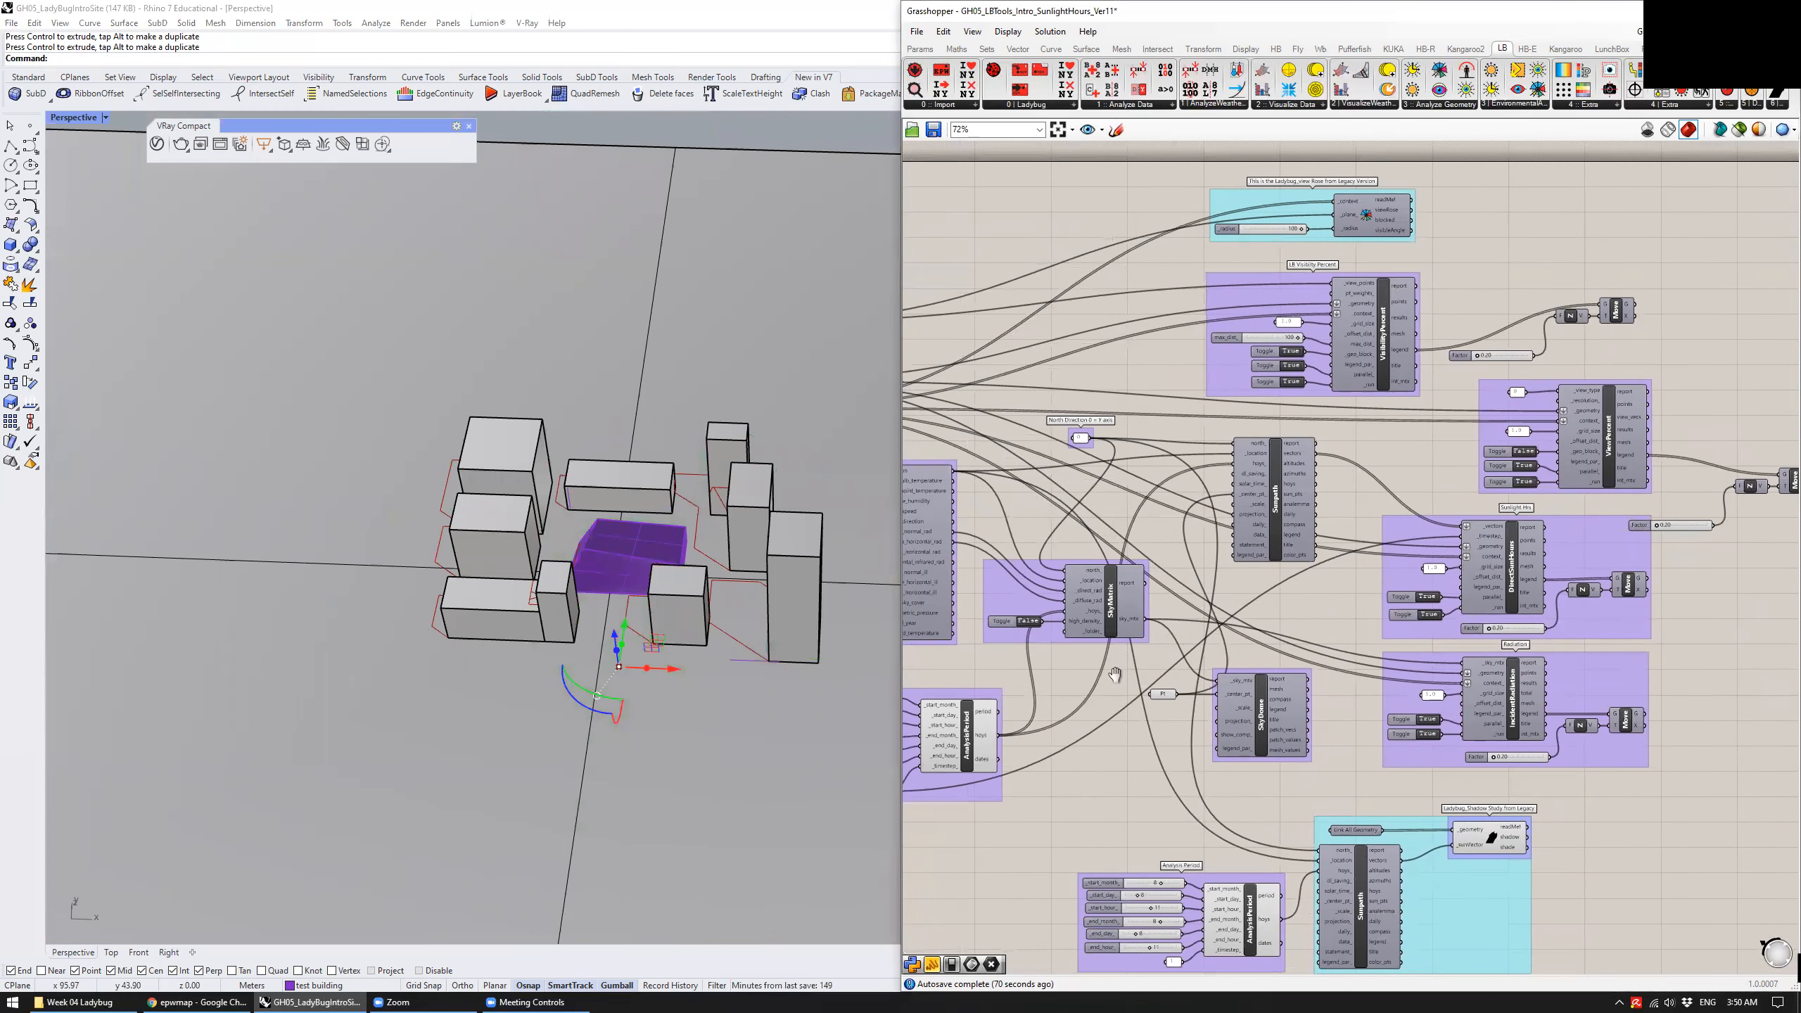
right_drag(1110, 670, 1395, 509)
scroll(1191, 556, up, 3)
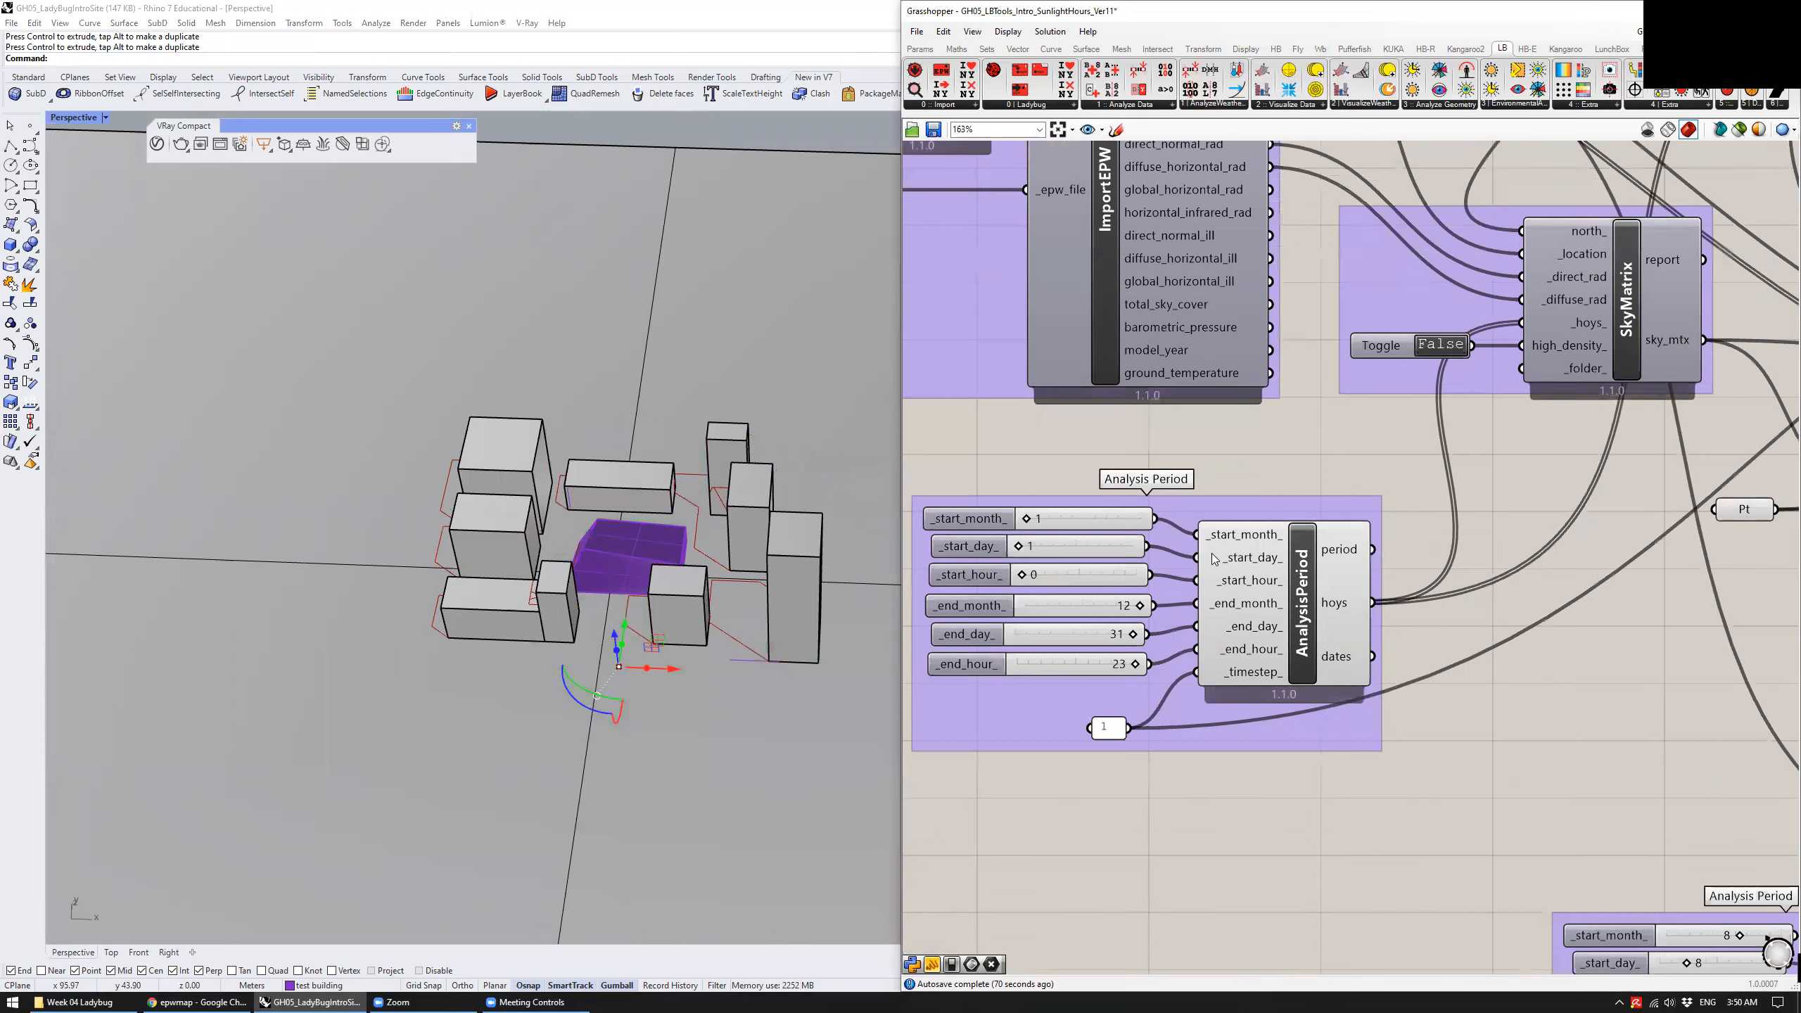
scroll(1348, 488, up, 1)
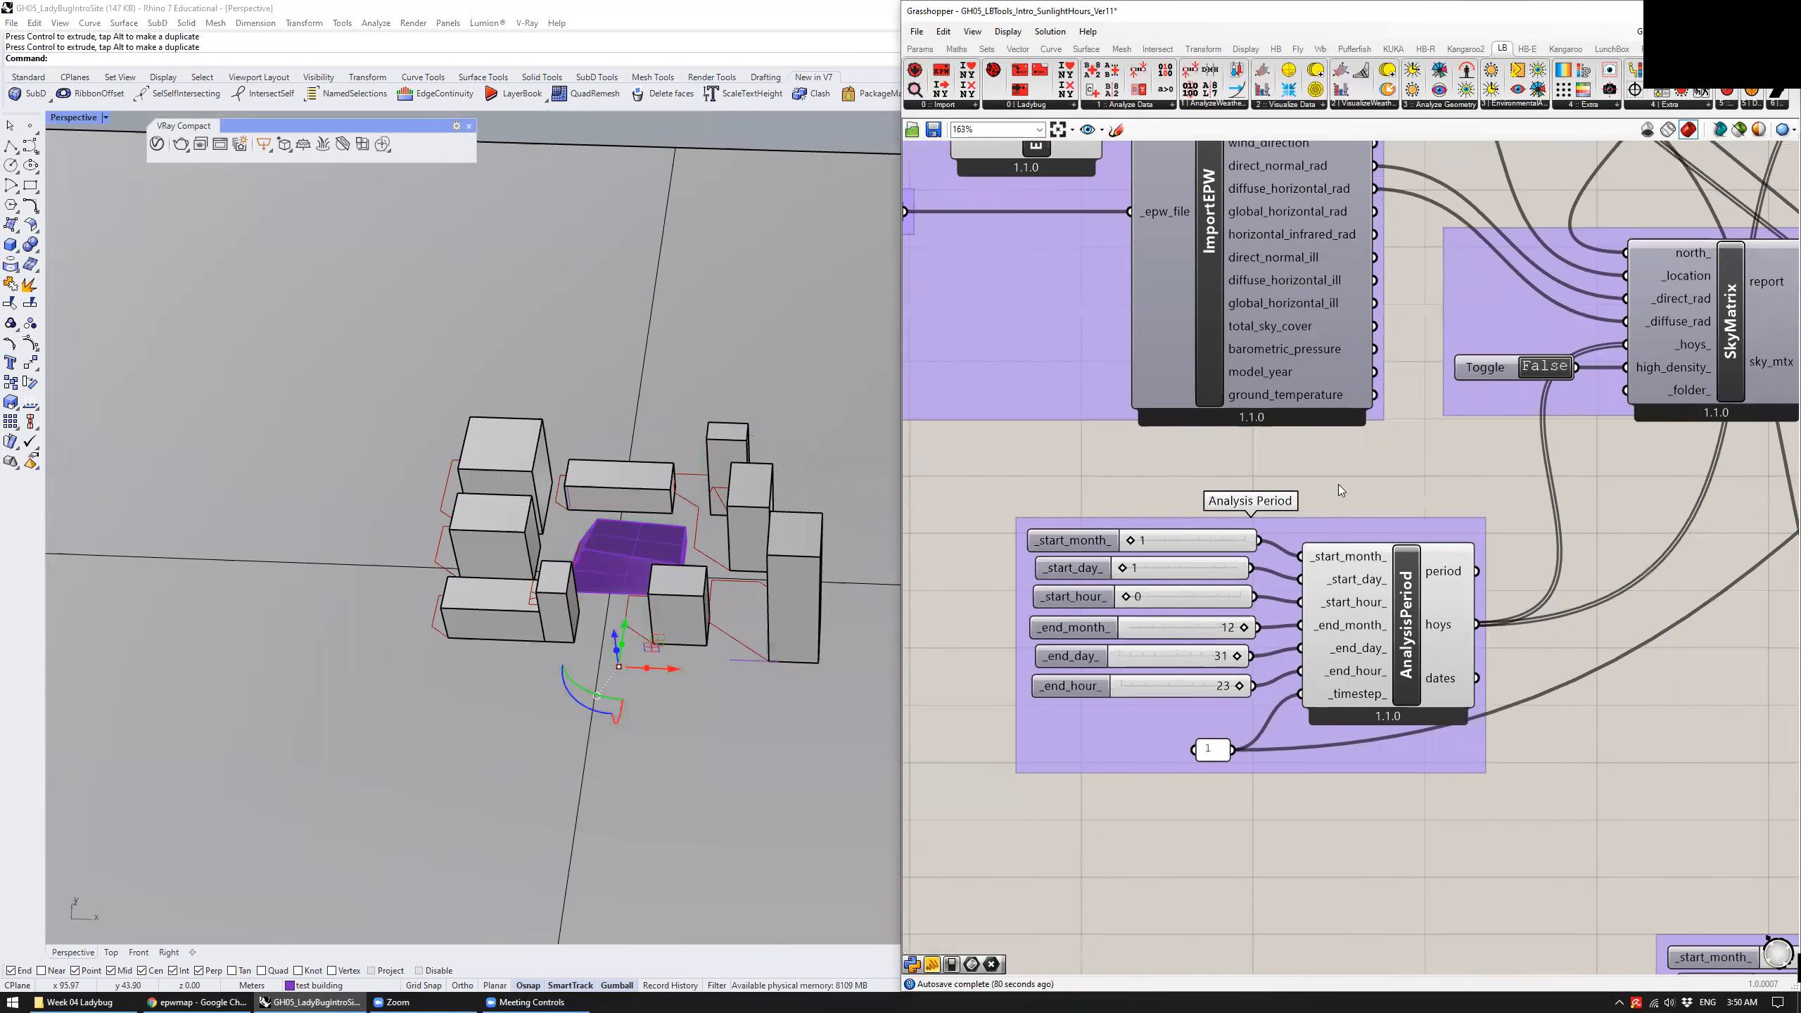
scroll(1331, 585, down, 1)
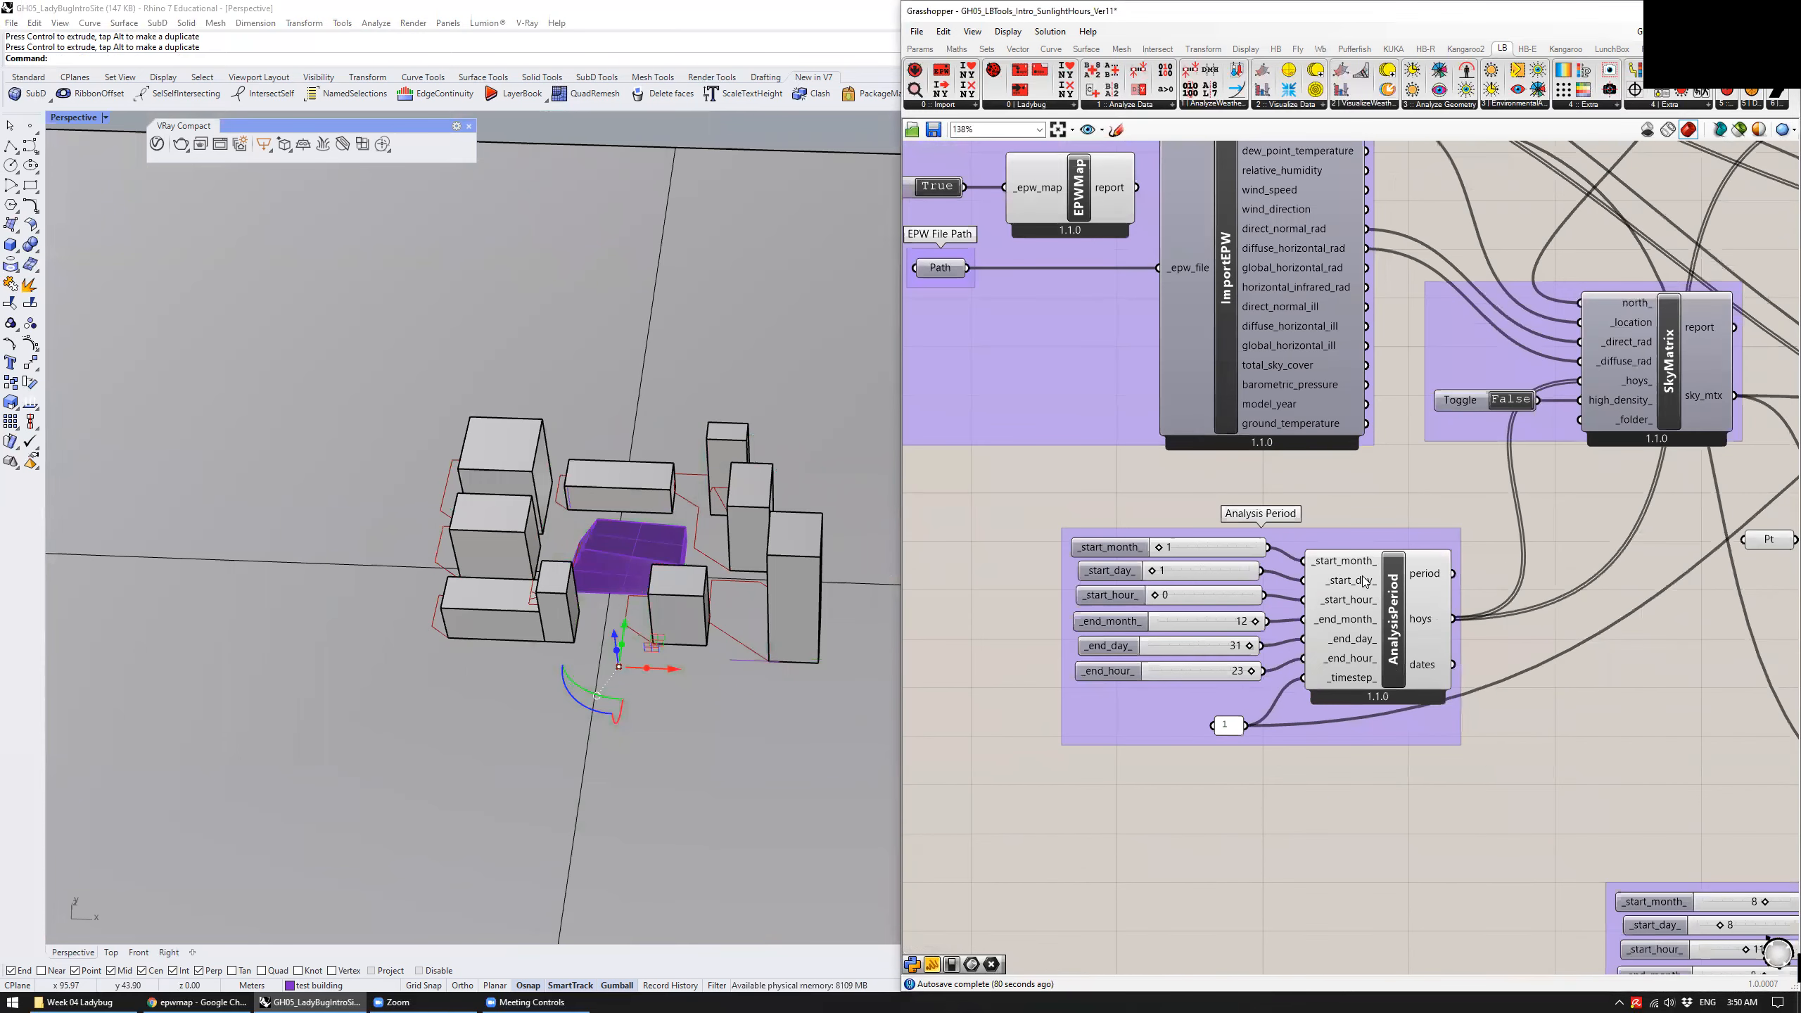
click(1366, 582)
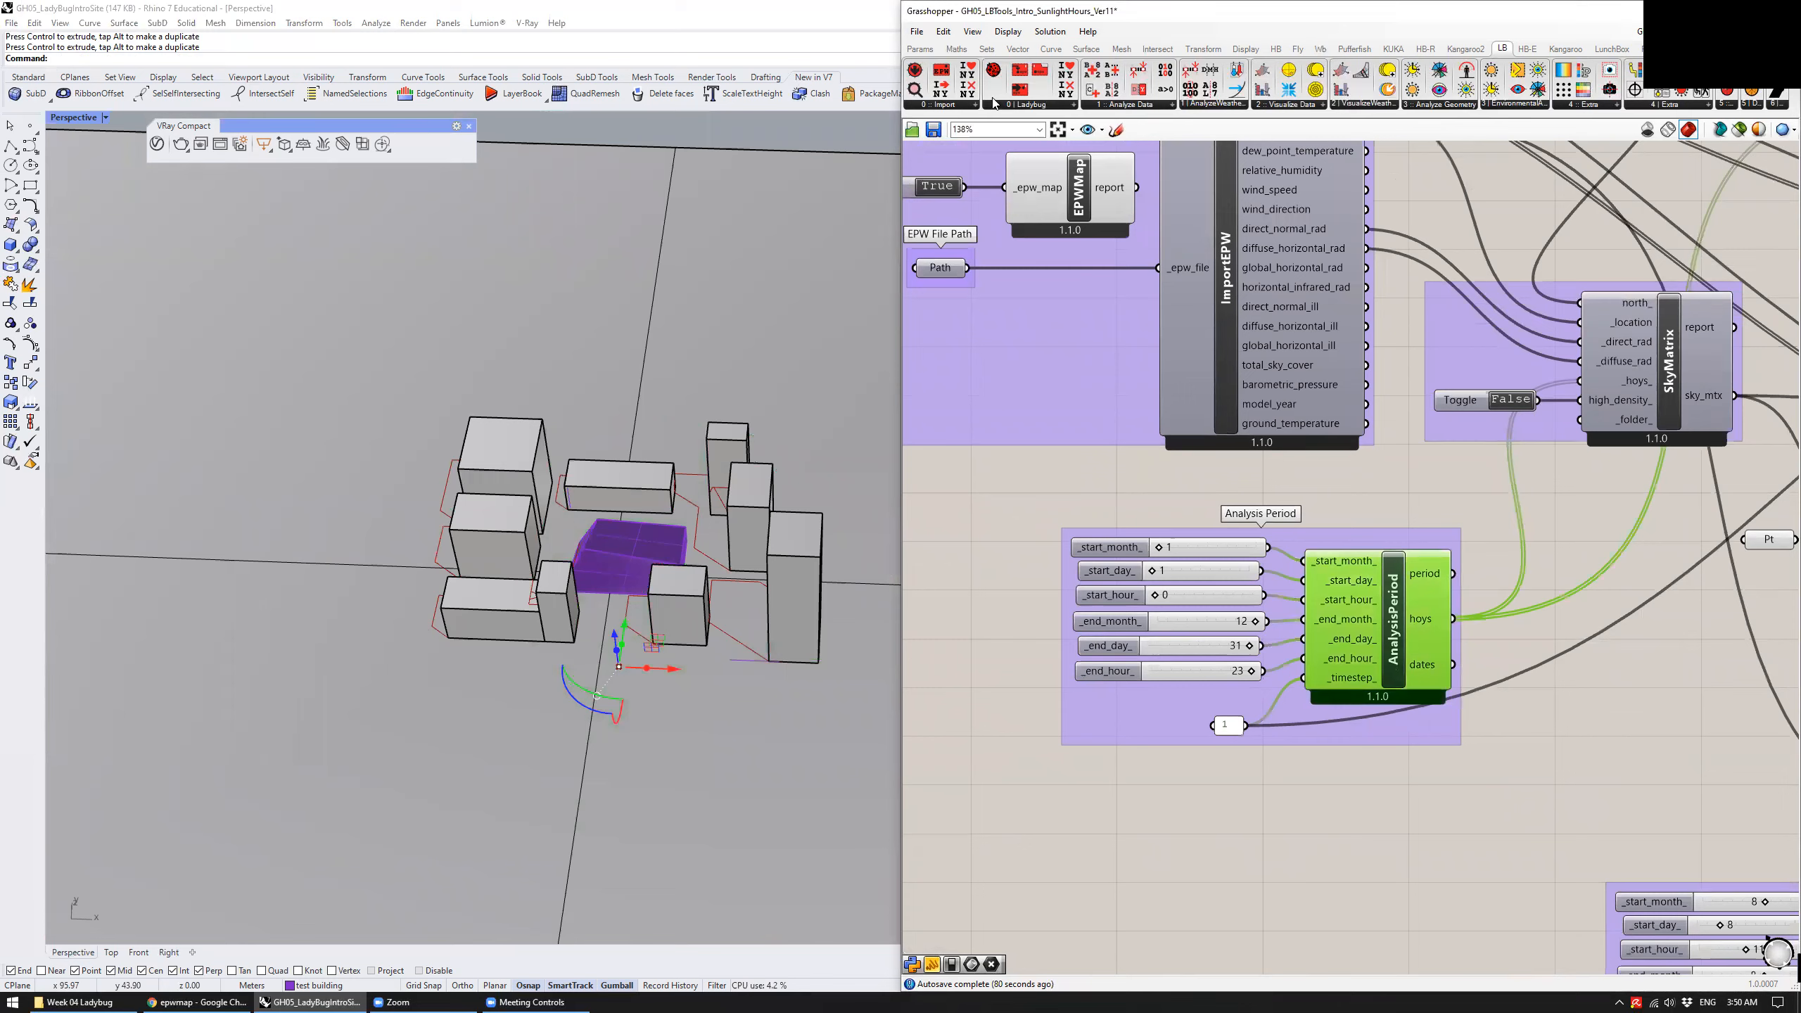
click(1138, 106)
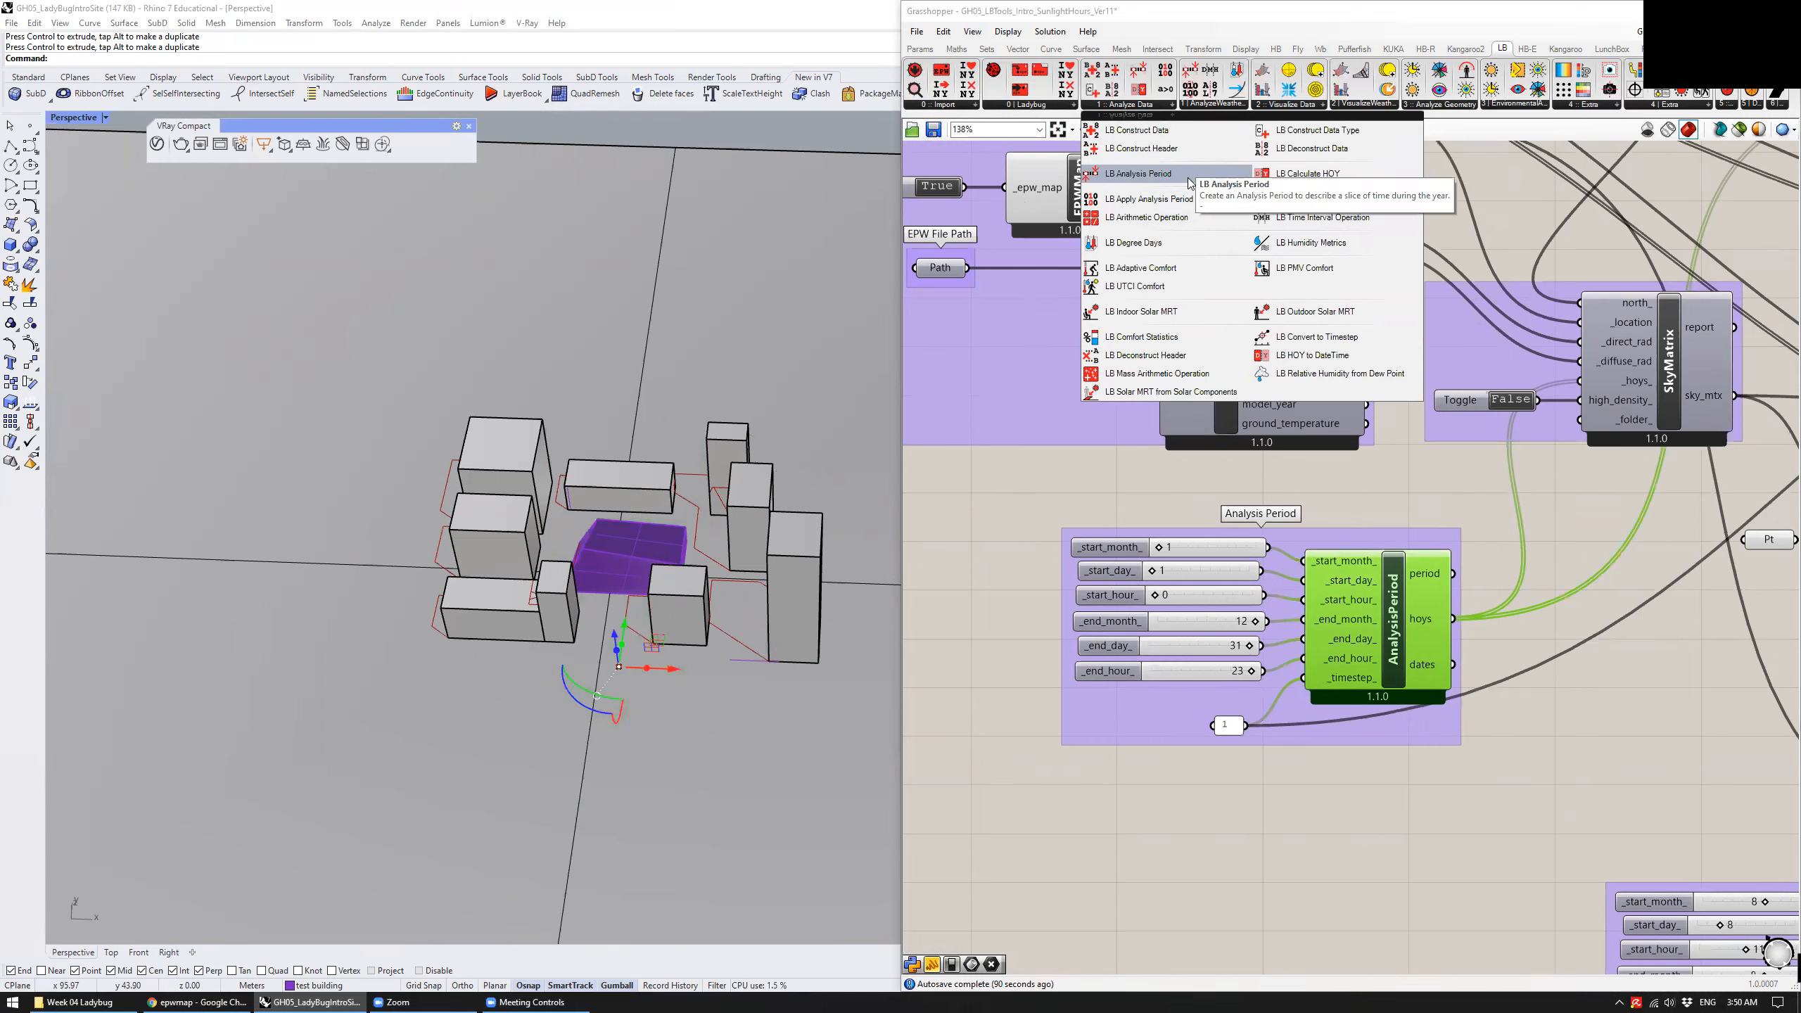
scroll(1391, 478, up, 3)
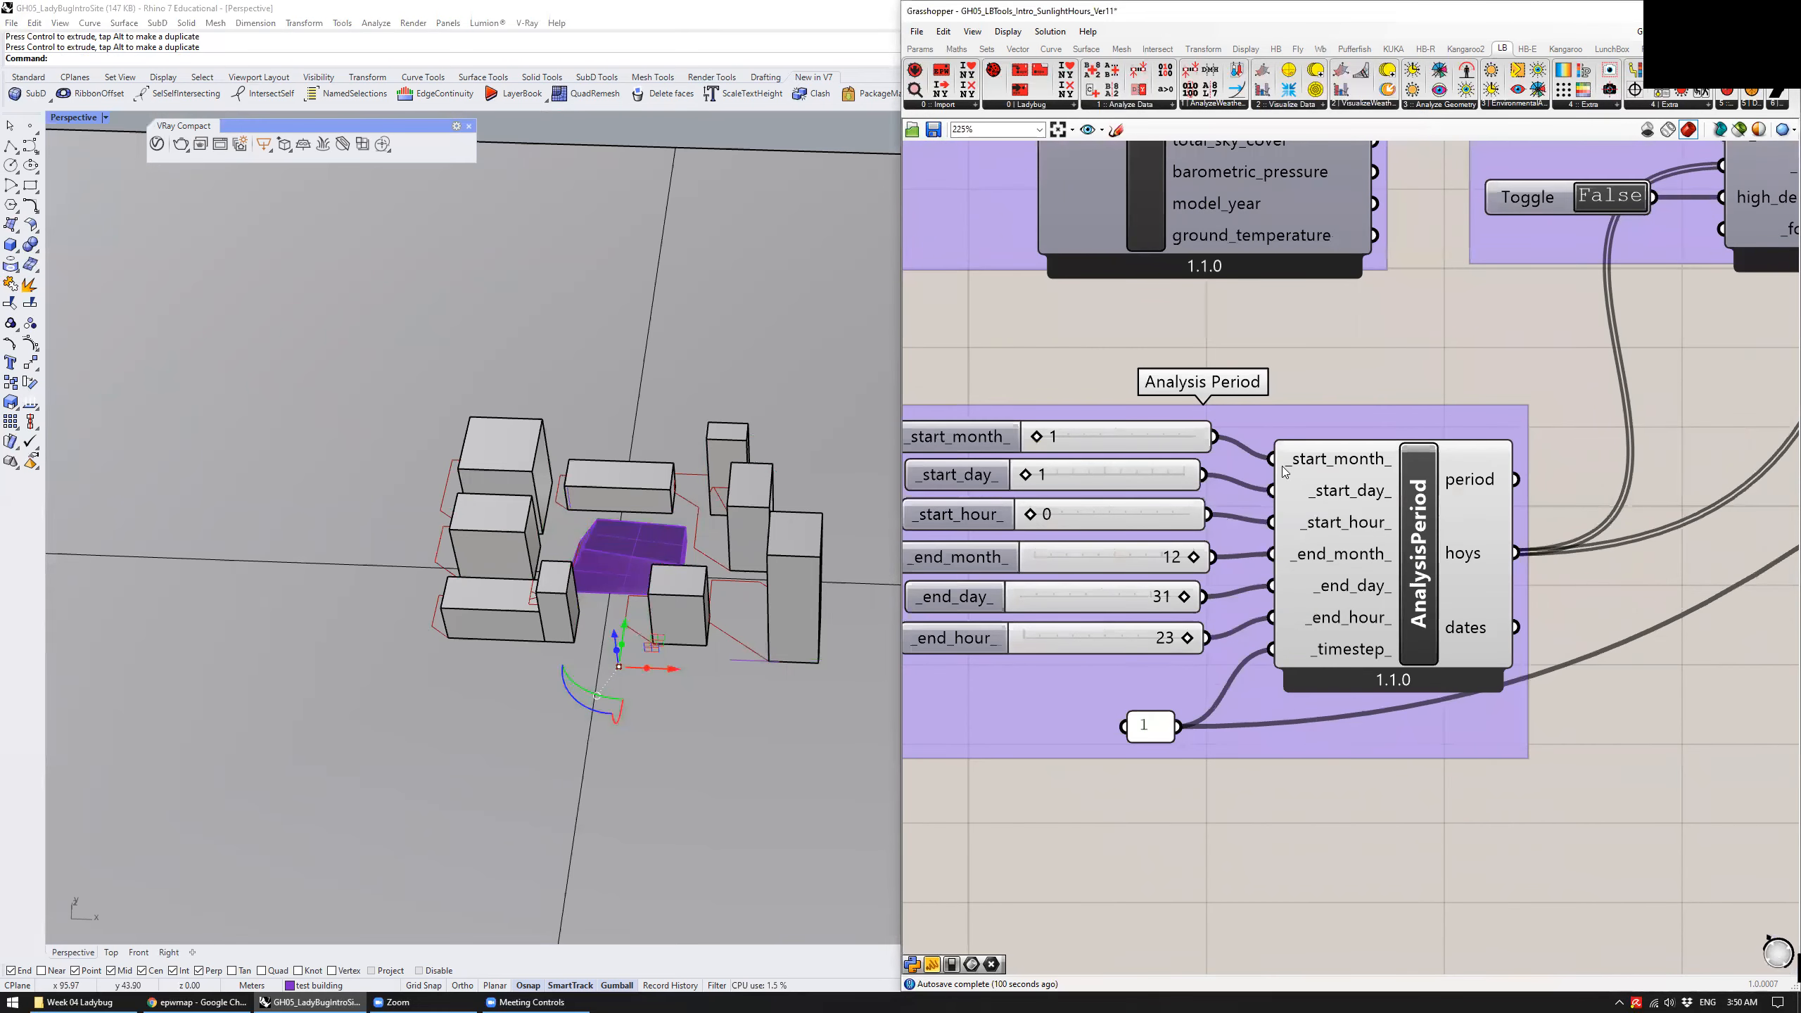
Examine the Ladybug_Shadow Study group and locate the legacy Shadow Study component among Ladybug's extra components
mouse_move(1317, 468)
mouse_move(1330, 501)
scroll(1191, 456, down, 5)
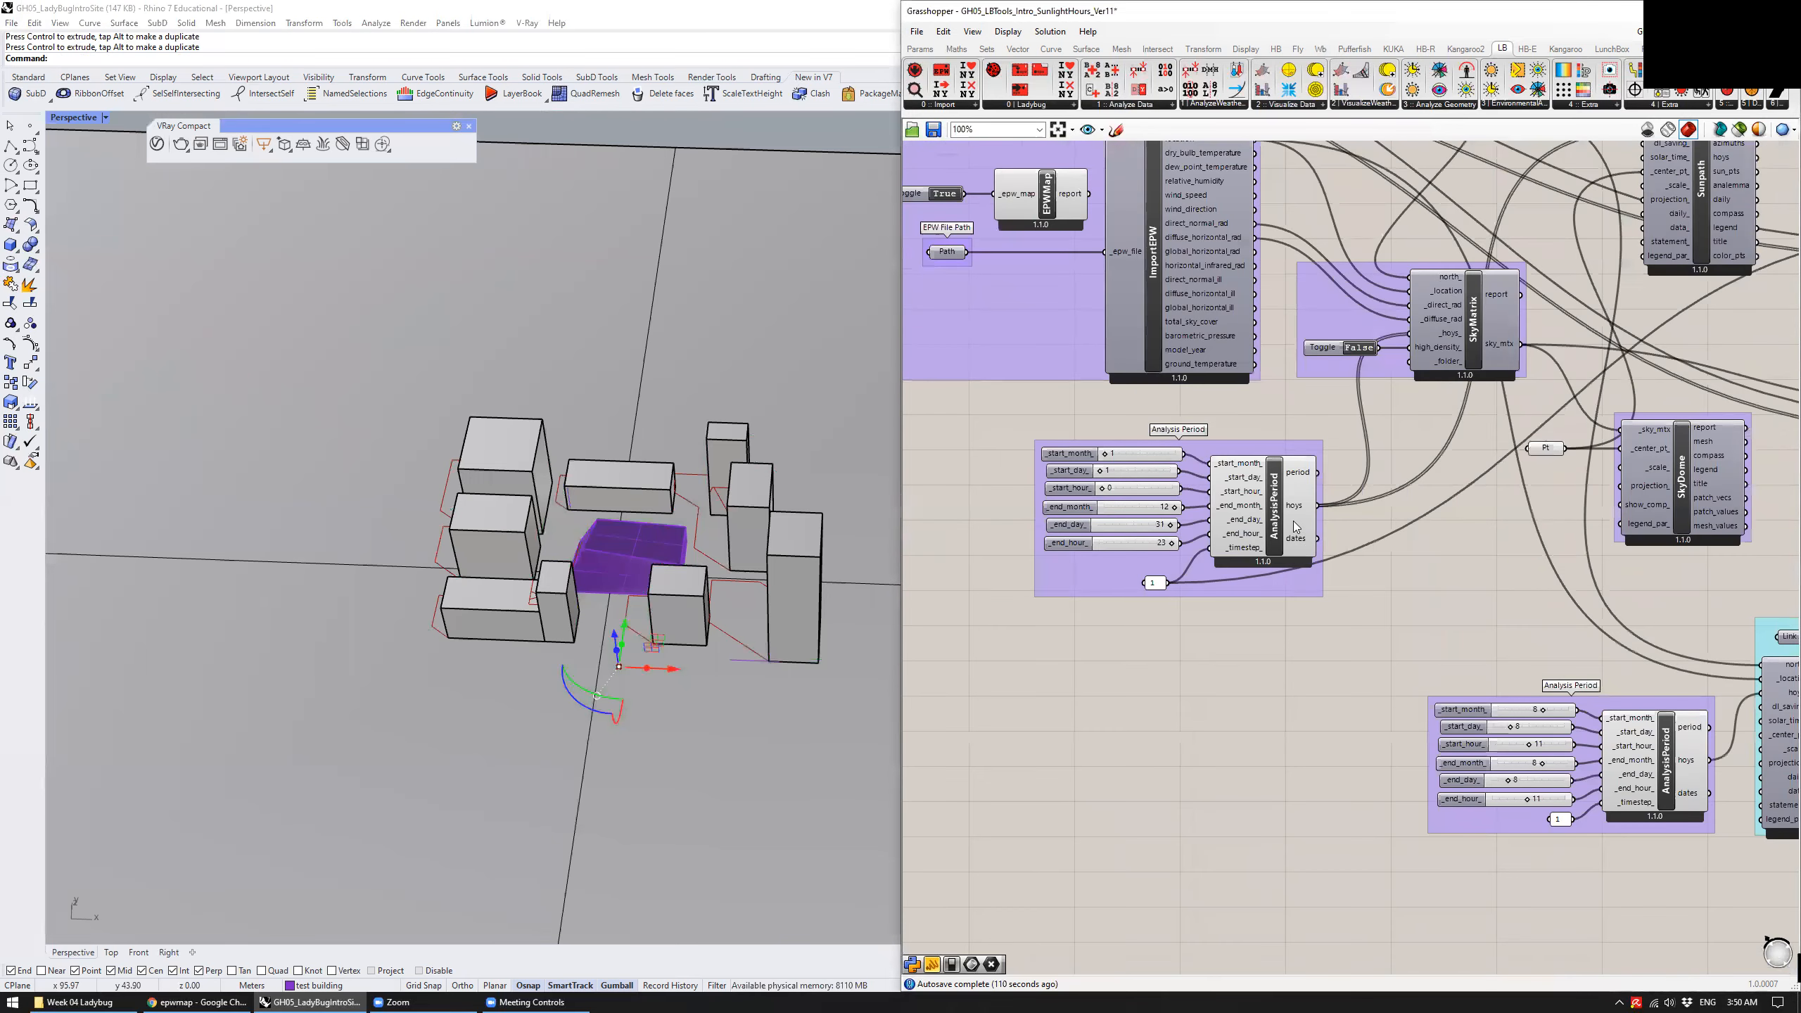
right_drag(1444, 554, 1266, 446)
scroll(1266, 446, down, 1)
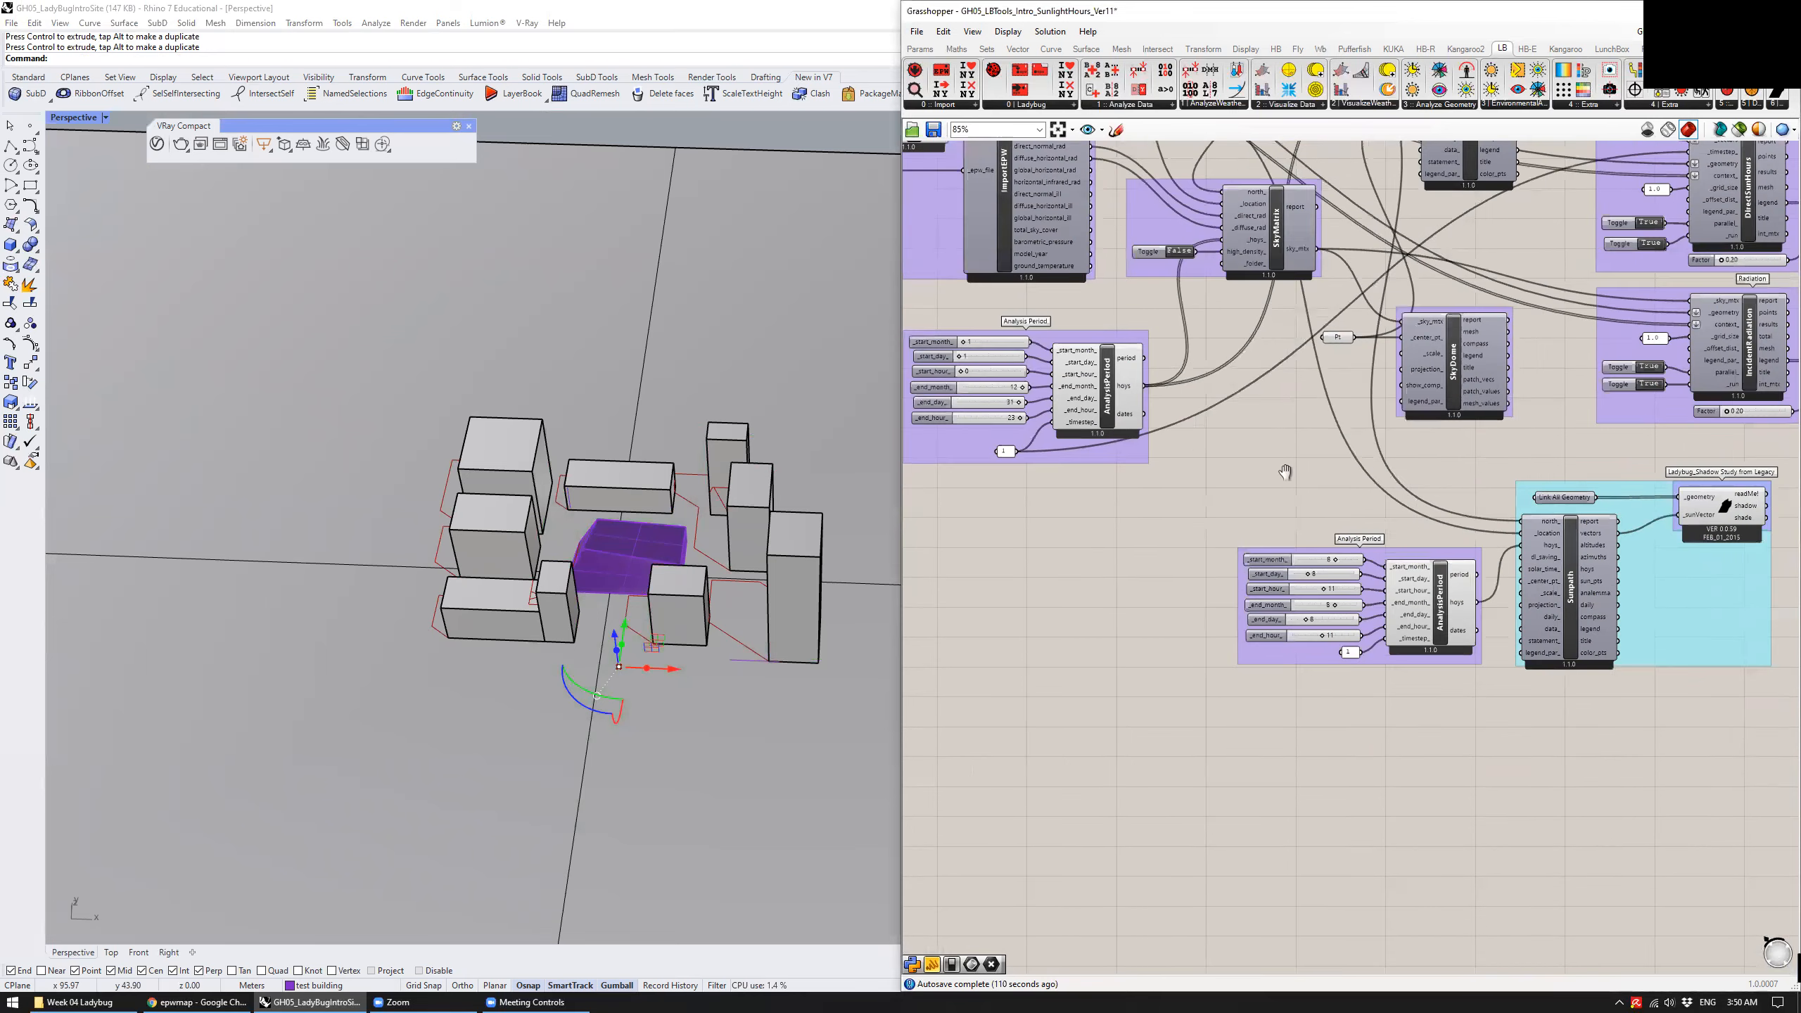
right_drag(1627, 583, 1455, 607)
click(1523, 639)
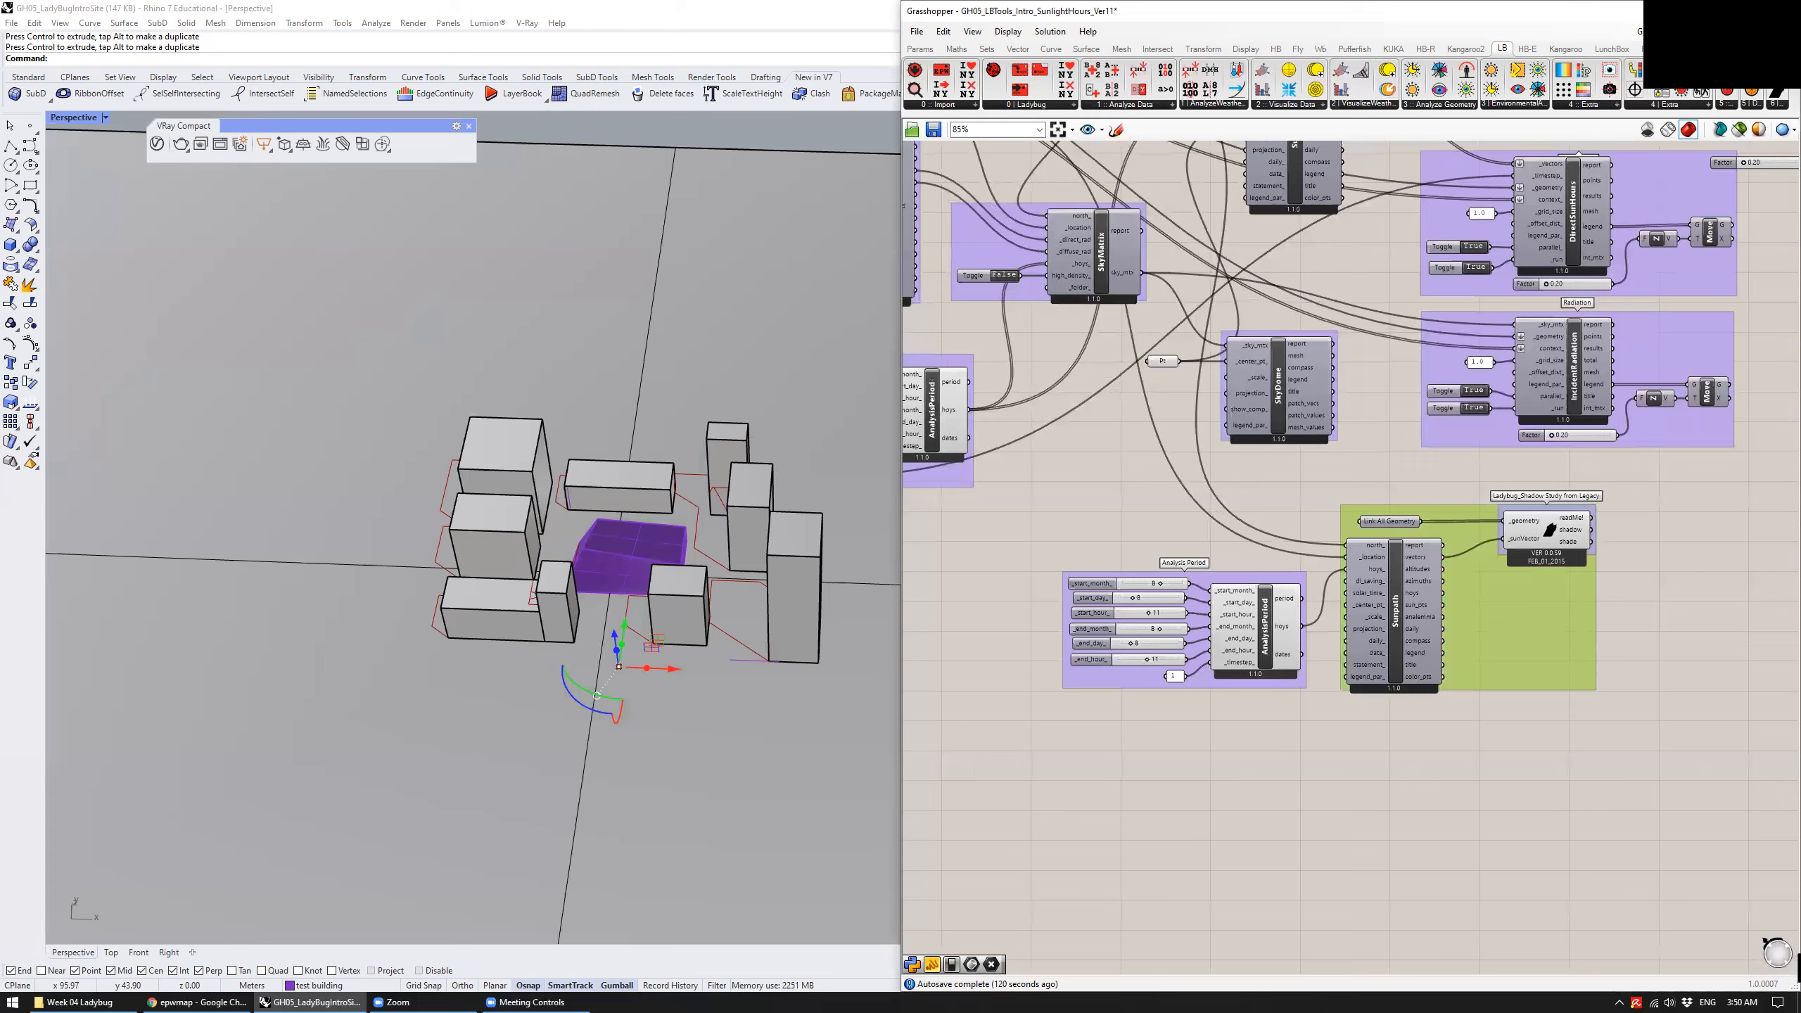
click(1780, 105)
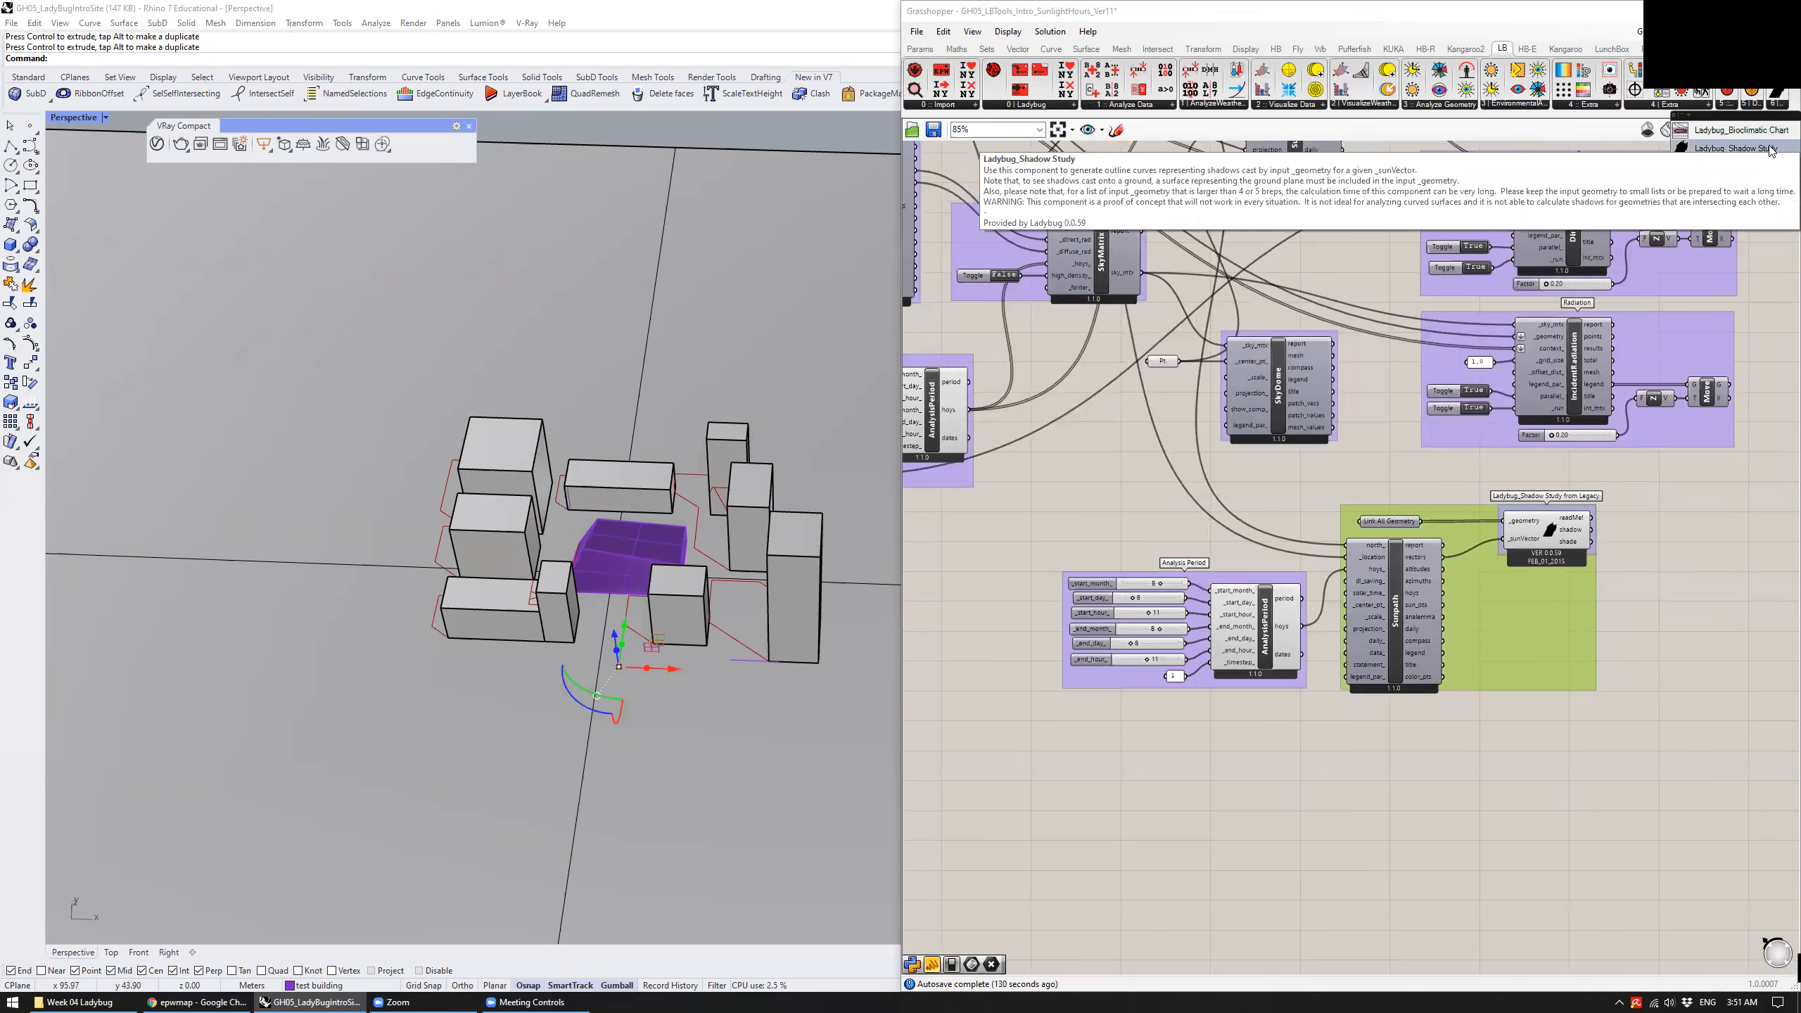
click(1622, 543)
scroll(1540, 527, up, 3)
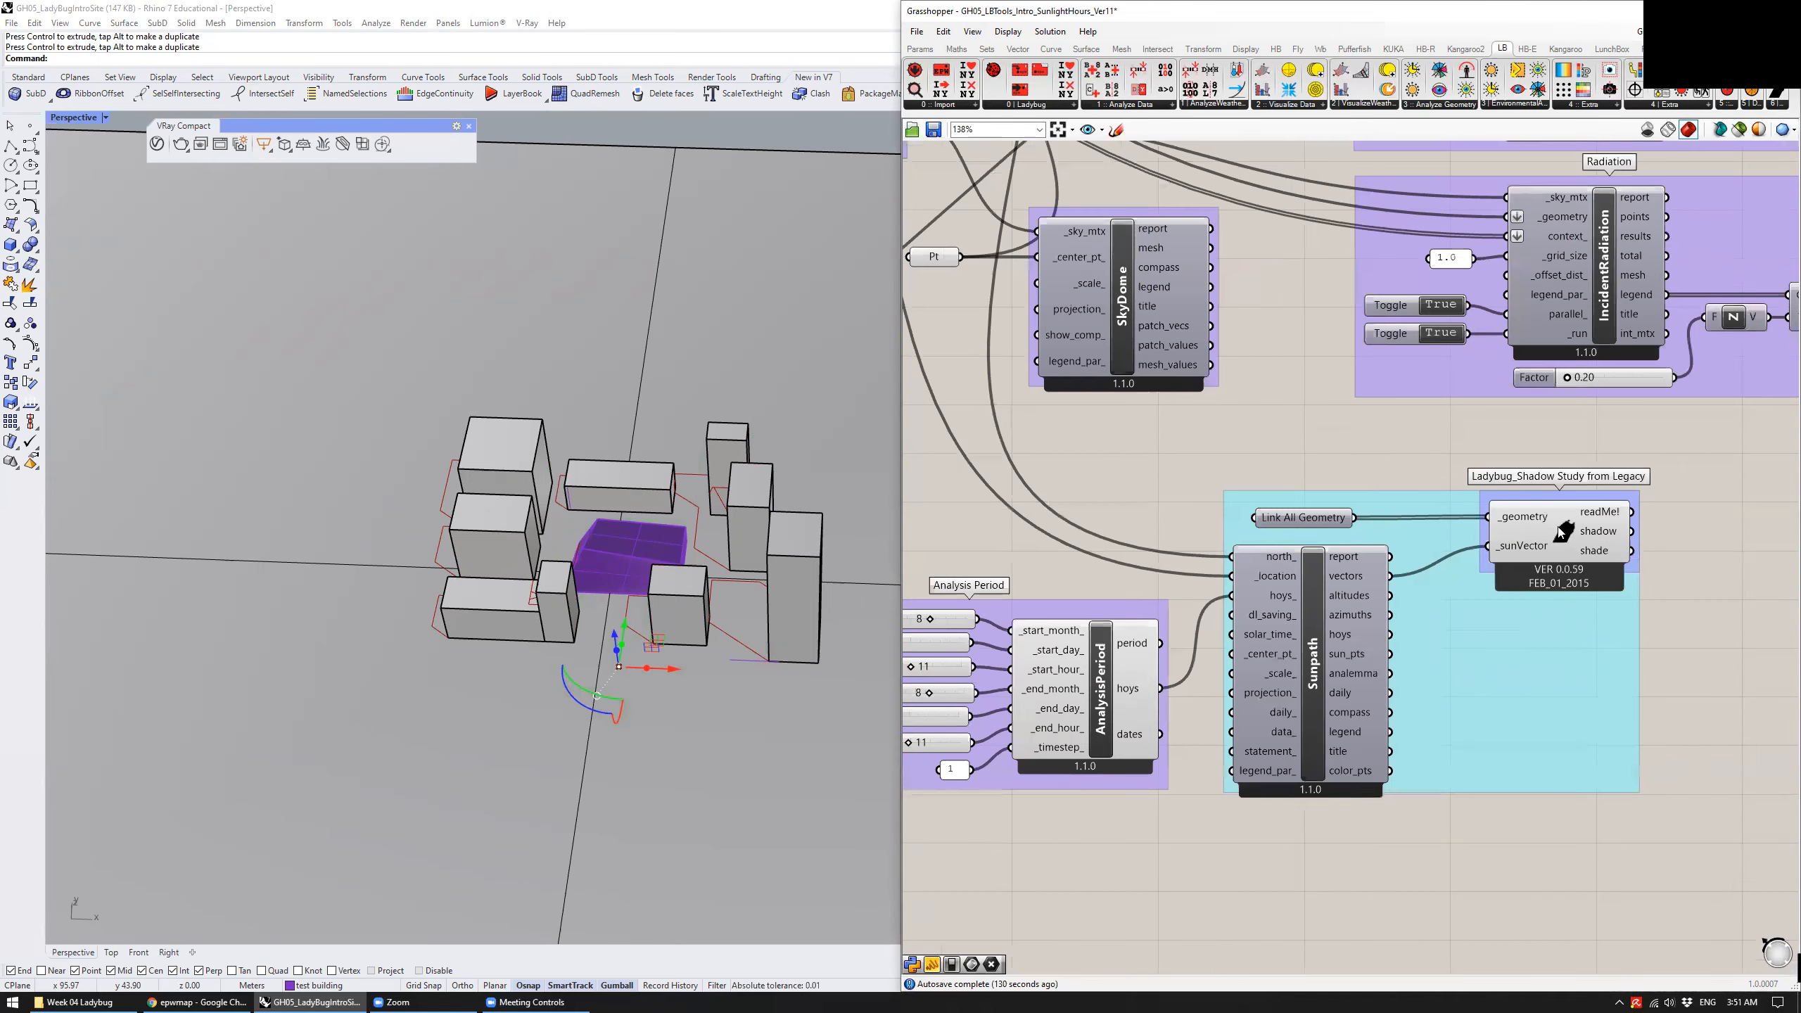
mouse_move(1563, 530)
right_drag(1384, 429, 1428, 327)
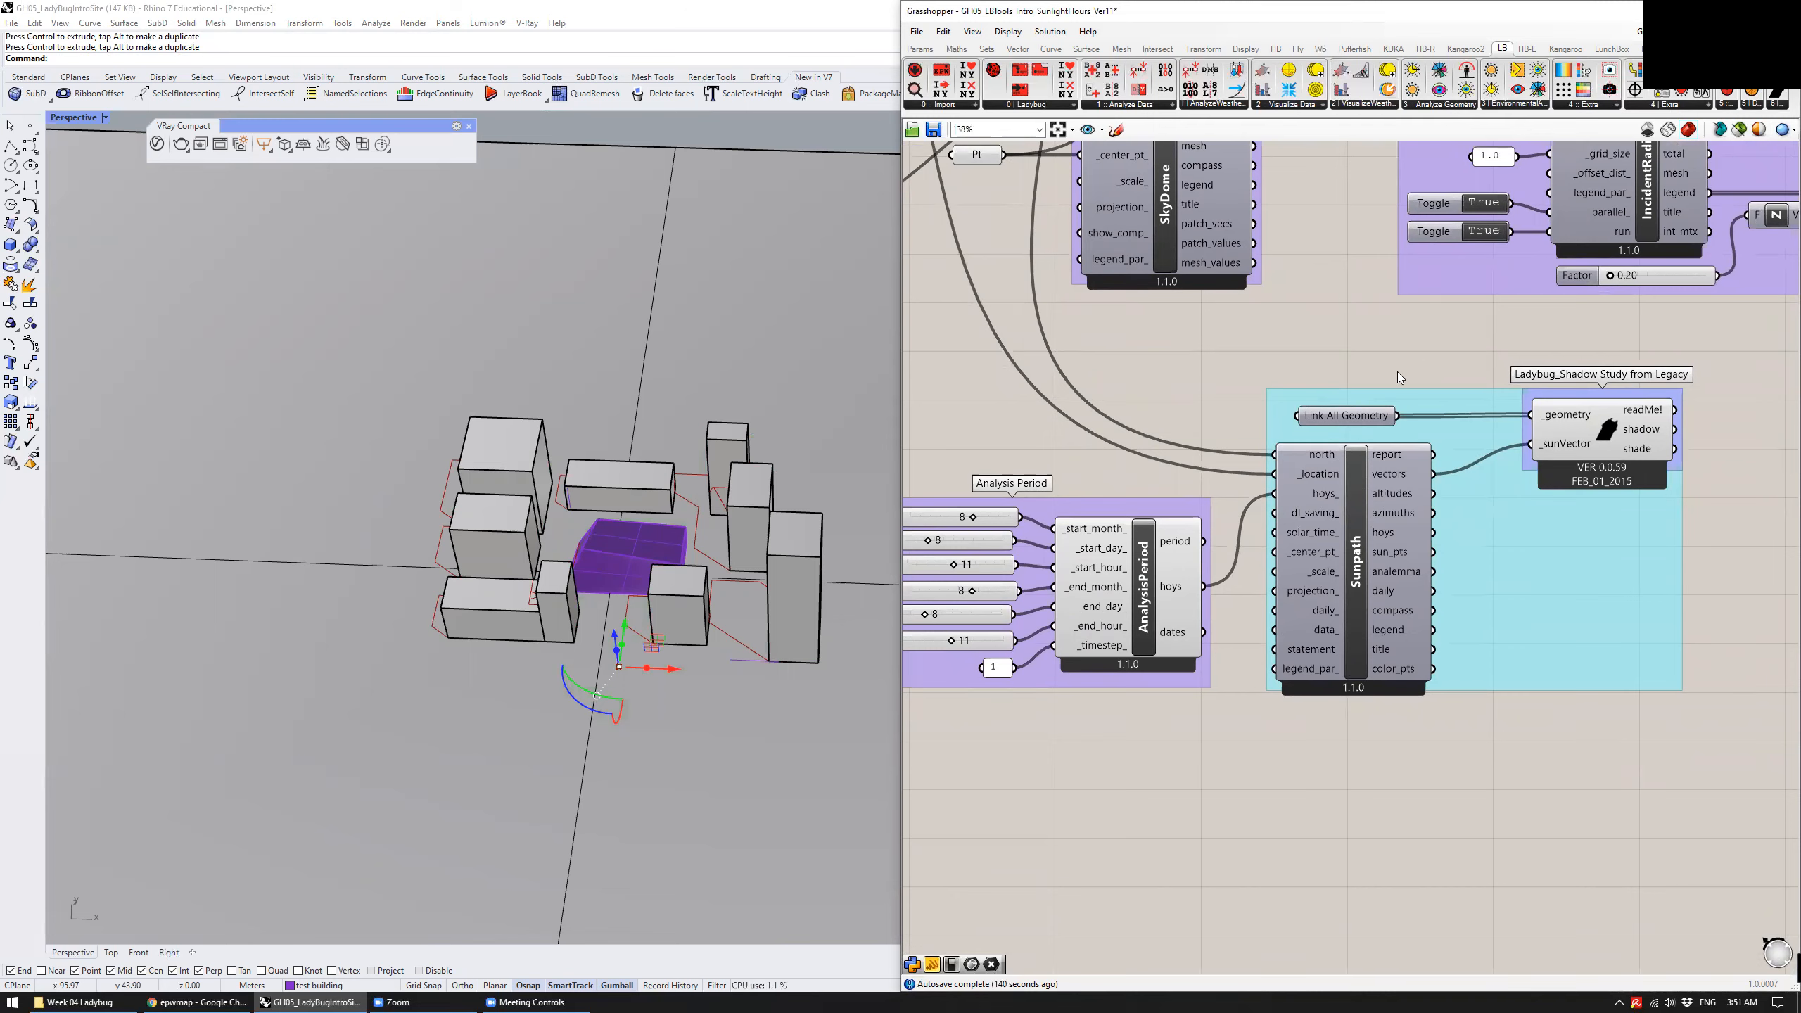
Check which Rhino geometry the Link All Geometry parameter passes to the shadow study
click(1351, 417)
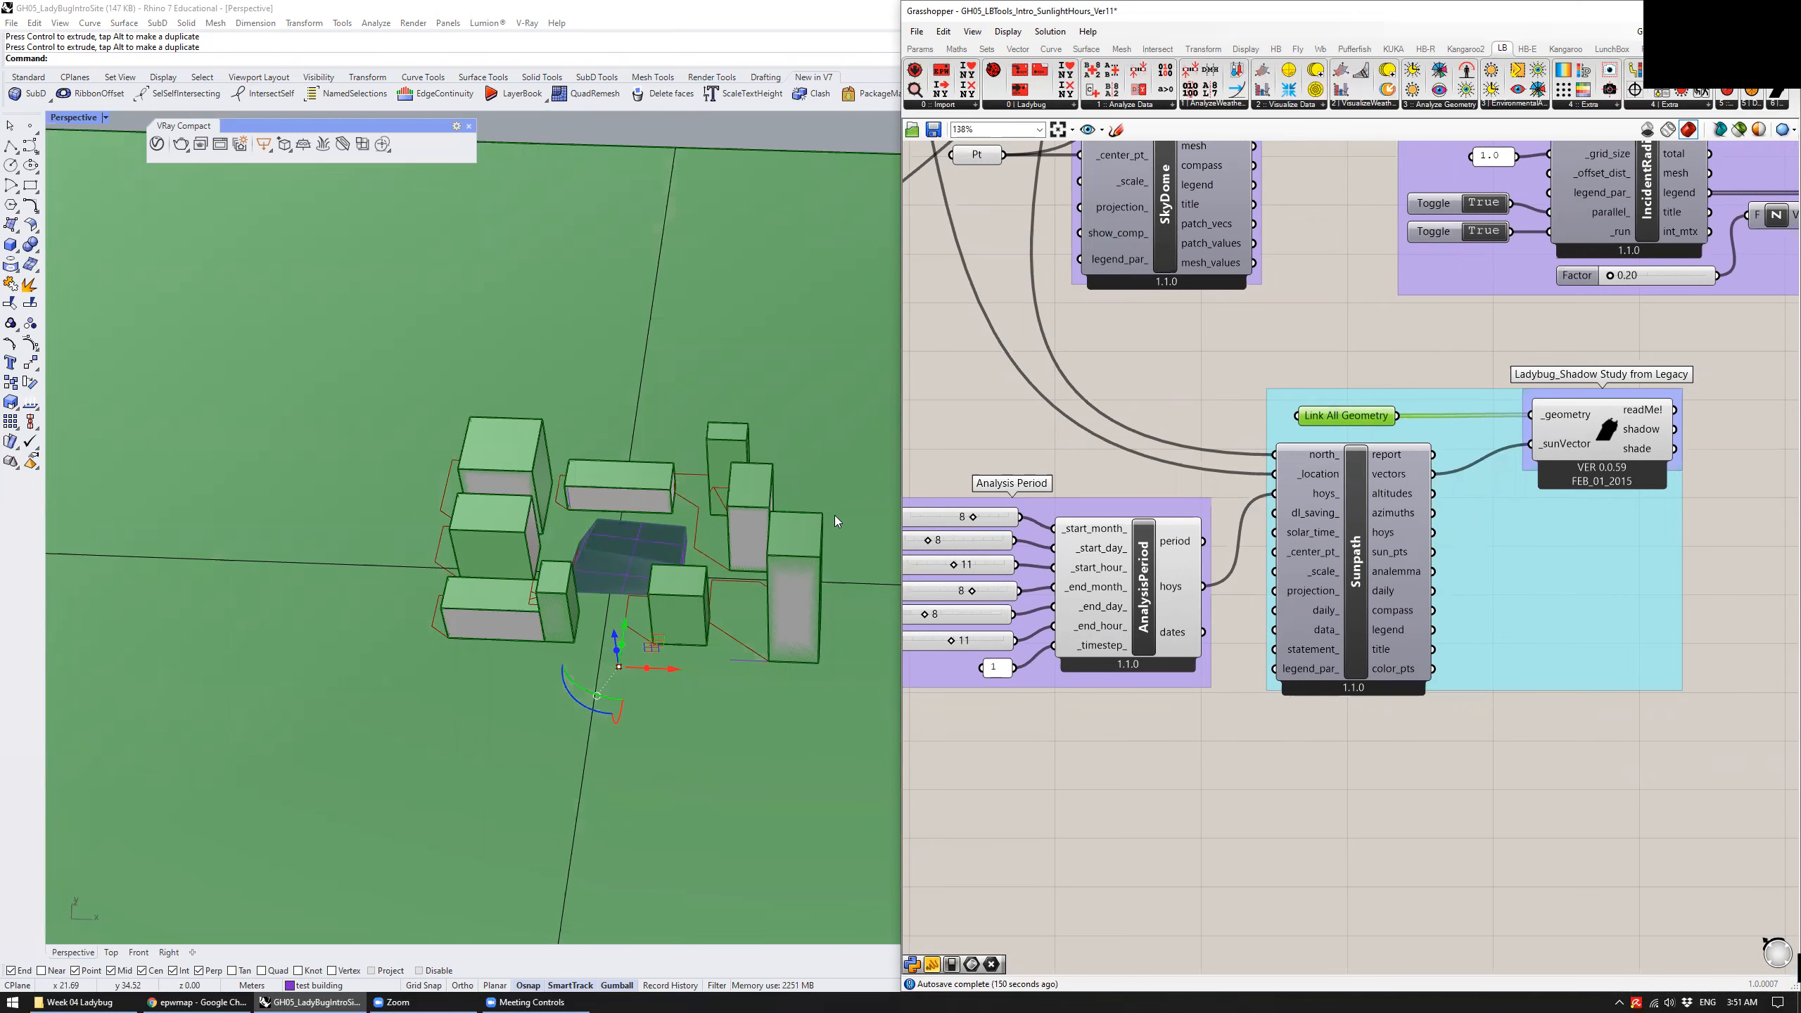
key(ctrl+q)
click(1367, 410)
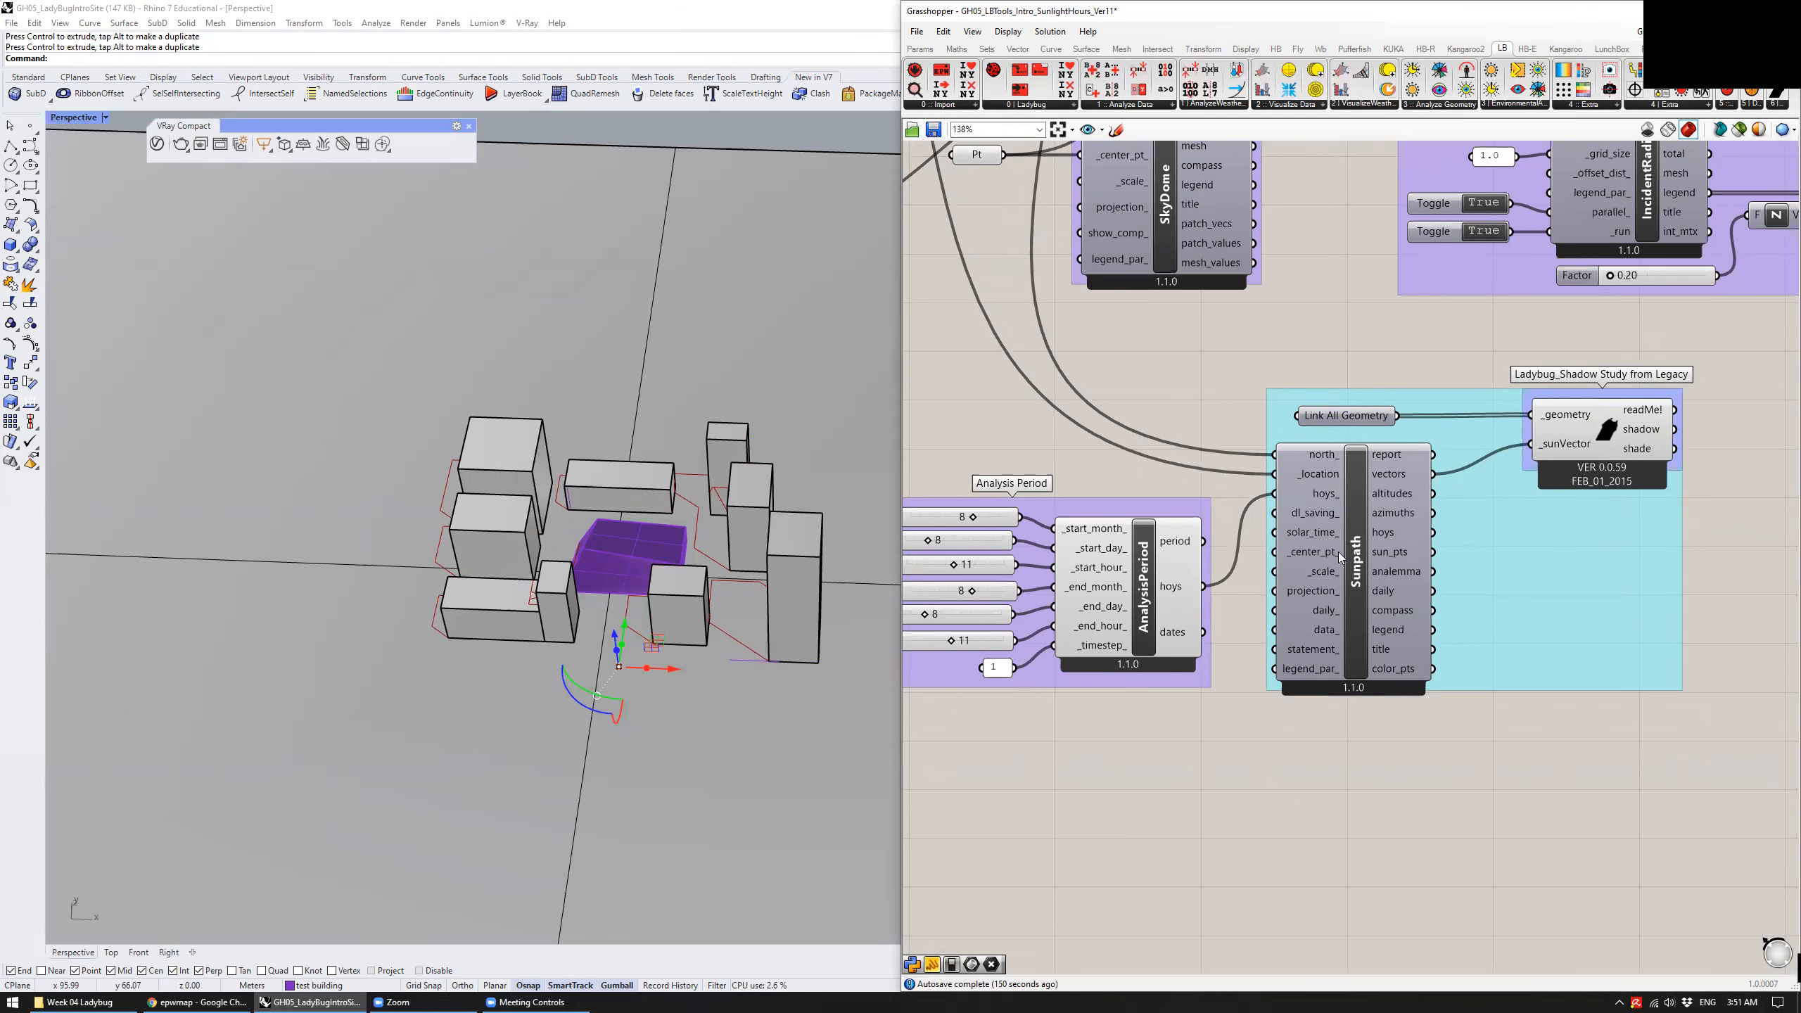
Compare the shadow study's Sunpath and its own Analysis Period group with the Analysis Period group feeding the sky matrix
scroll(1338, 552, down, 3)
right_drag(1219, 417, 1293, 470)
click(1414, 634)
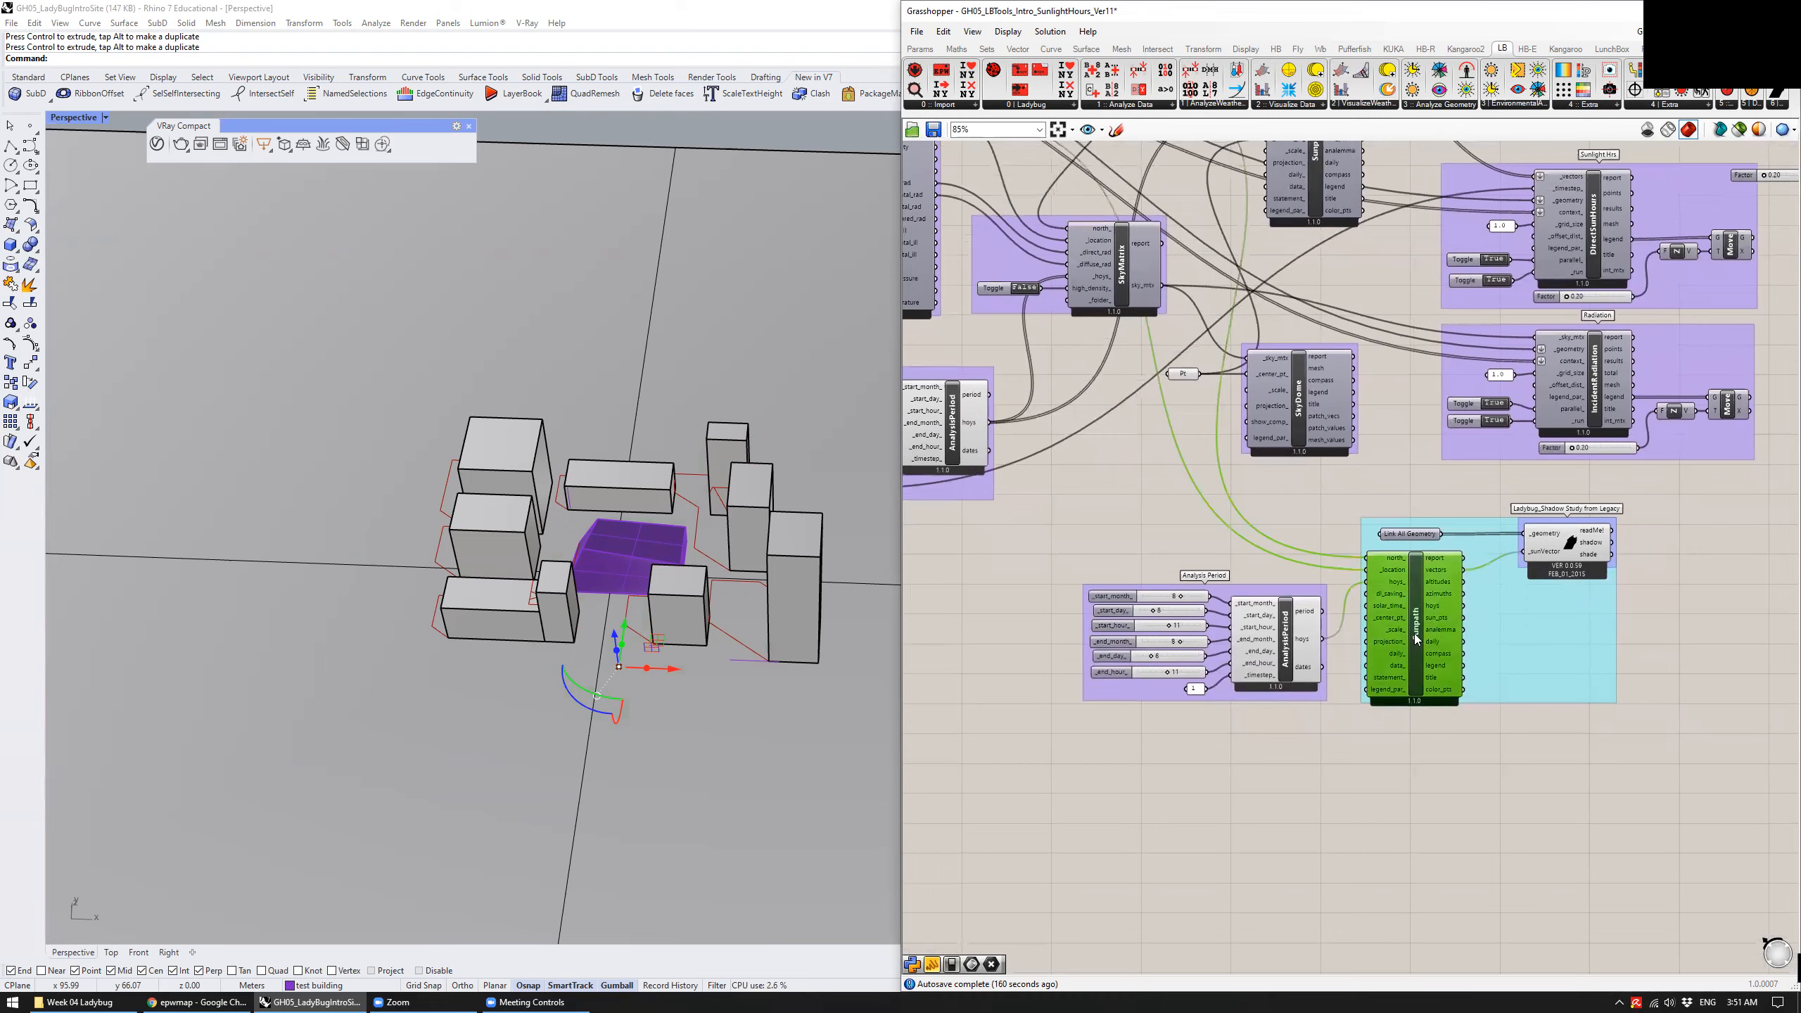
click(1285, 629)
drag(1051, 551, 1351, 777)
right_drag(1136, 525, 1207, 526)
click(1032, 542)
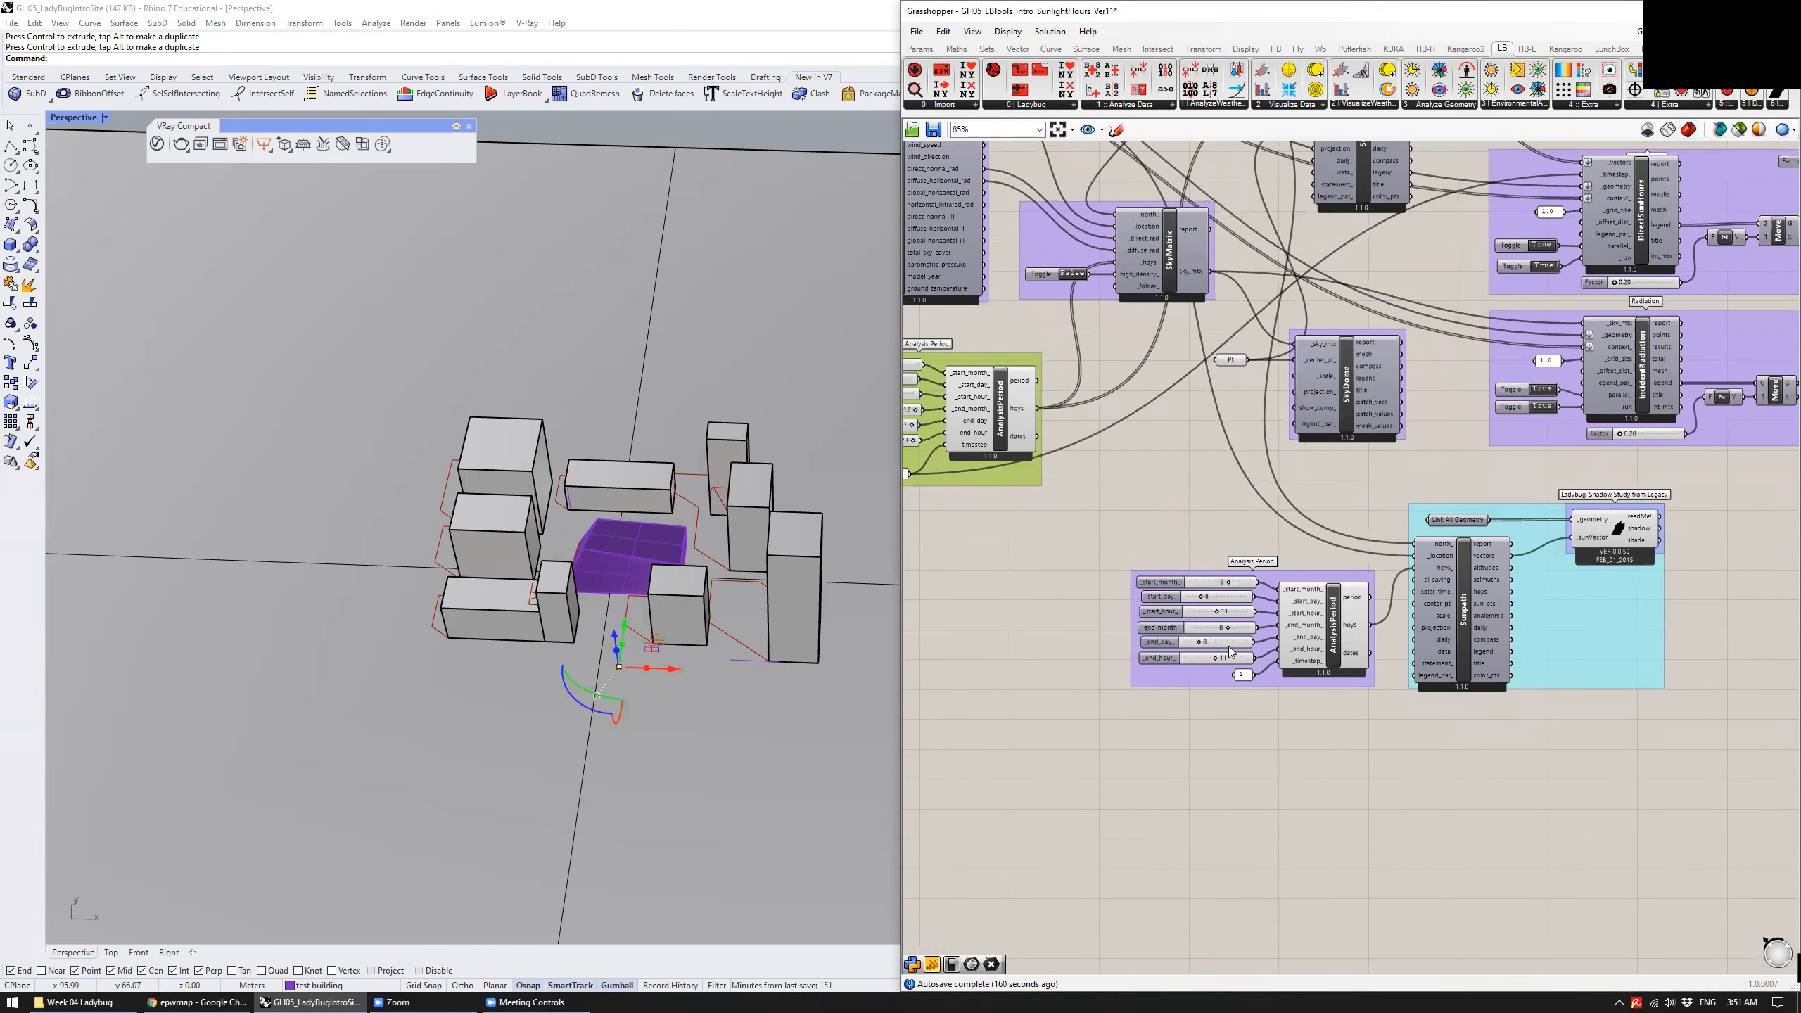
scroll(1574, 525, up, 4)
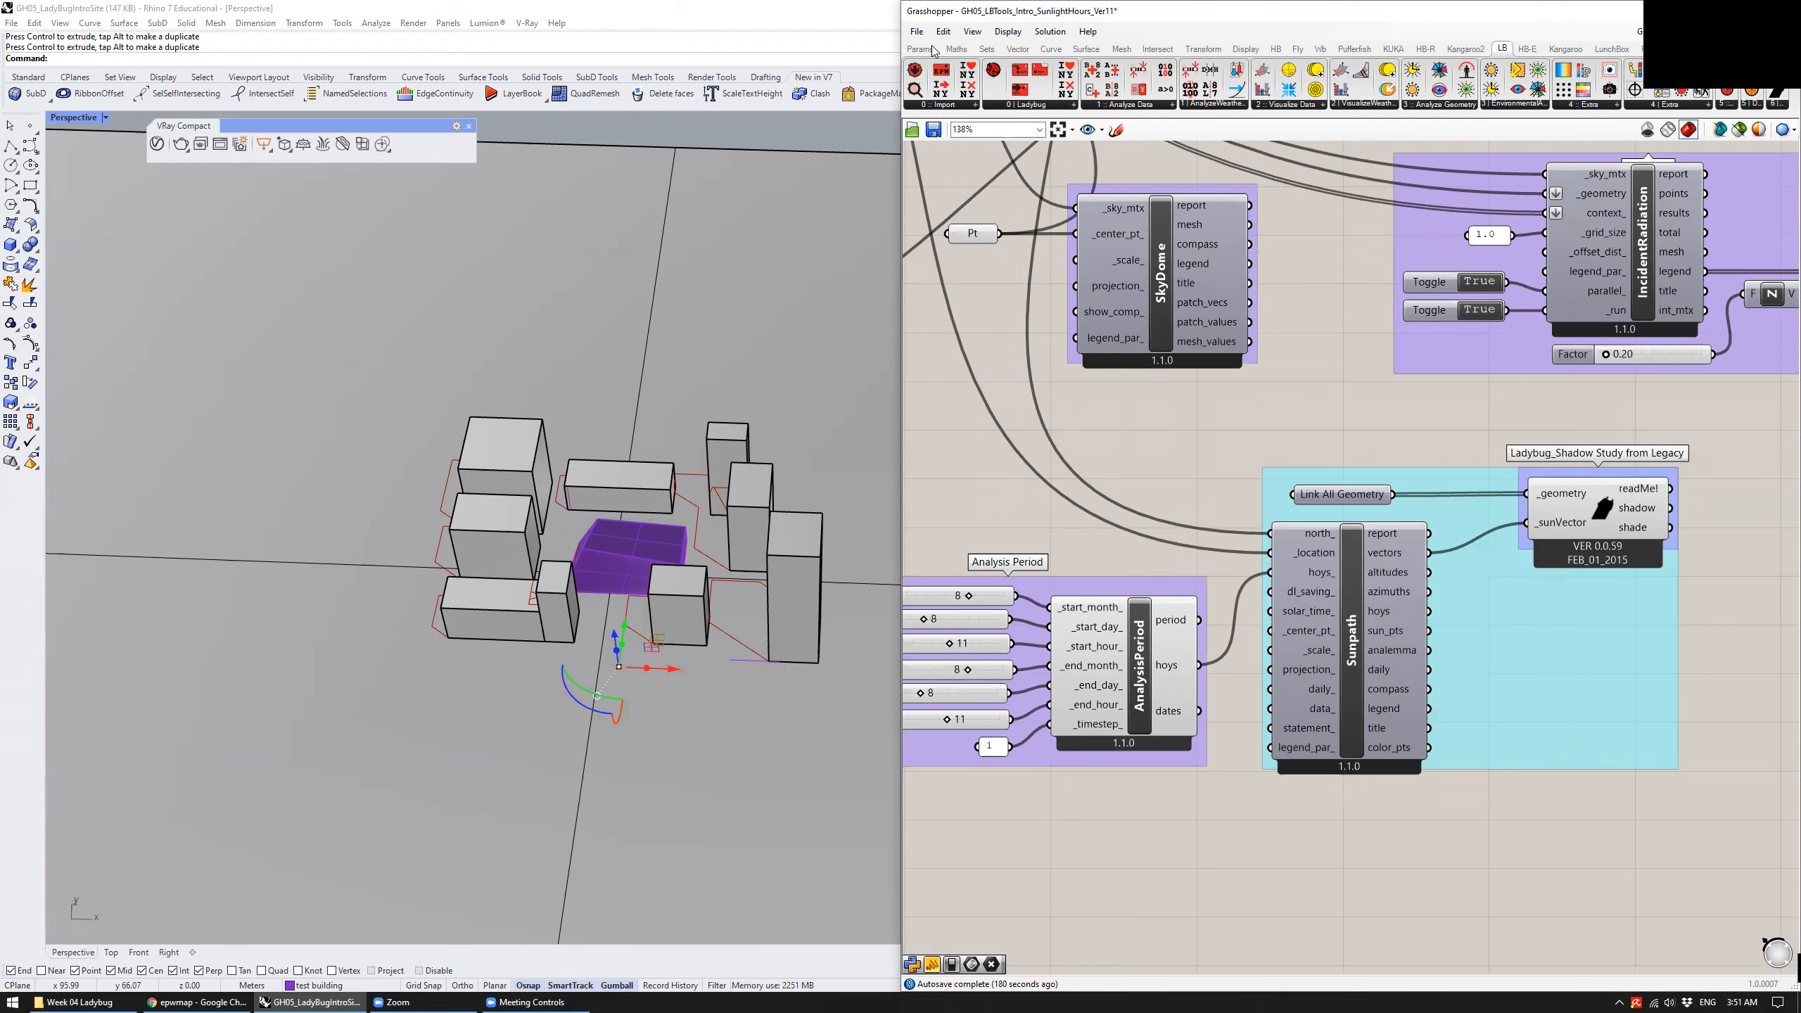
Add a panel on the hoys output of the shadow study's AnalysisPeriod and check its month, day and hour sliders
double_click(1374, 437)
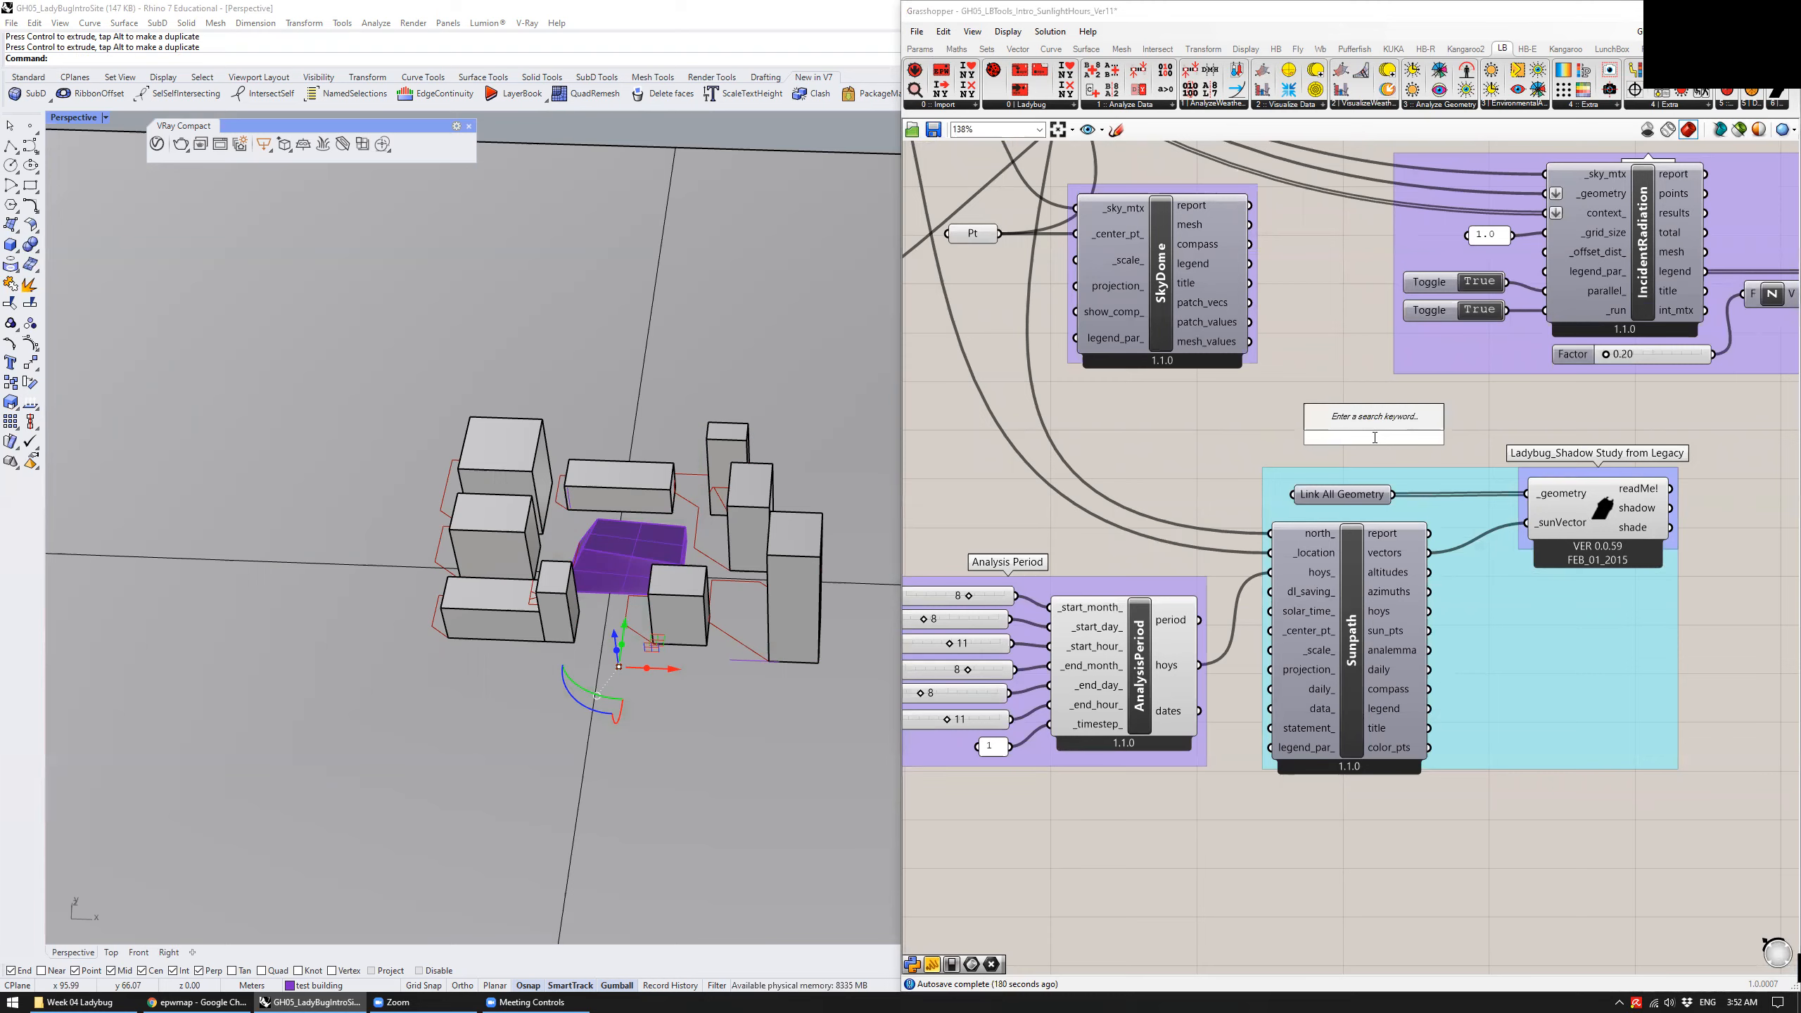
text(//)
key(Return)
drag(1367, 449, 1199, 665)
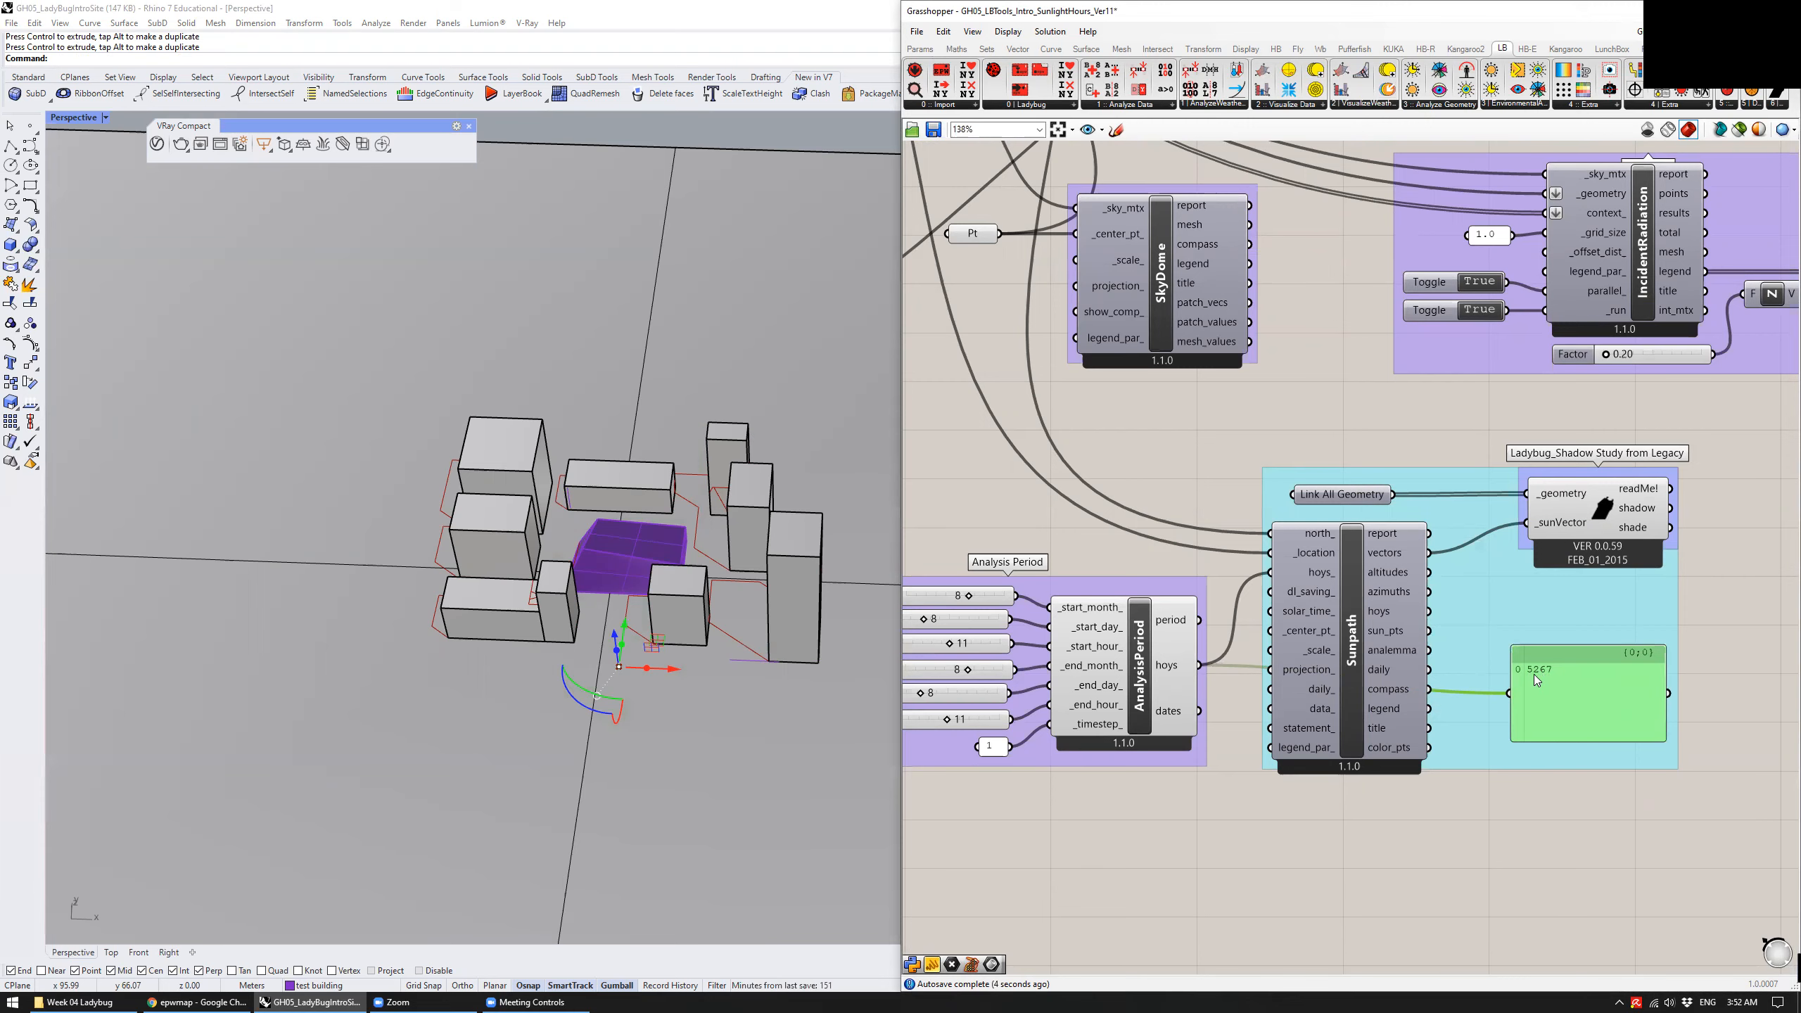
right_drag(964, 798, 1127, 772)
scroll(1117, 604, up, 3)
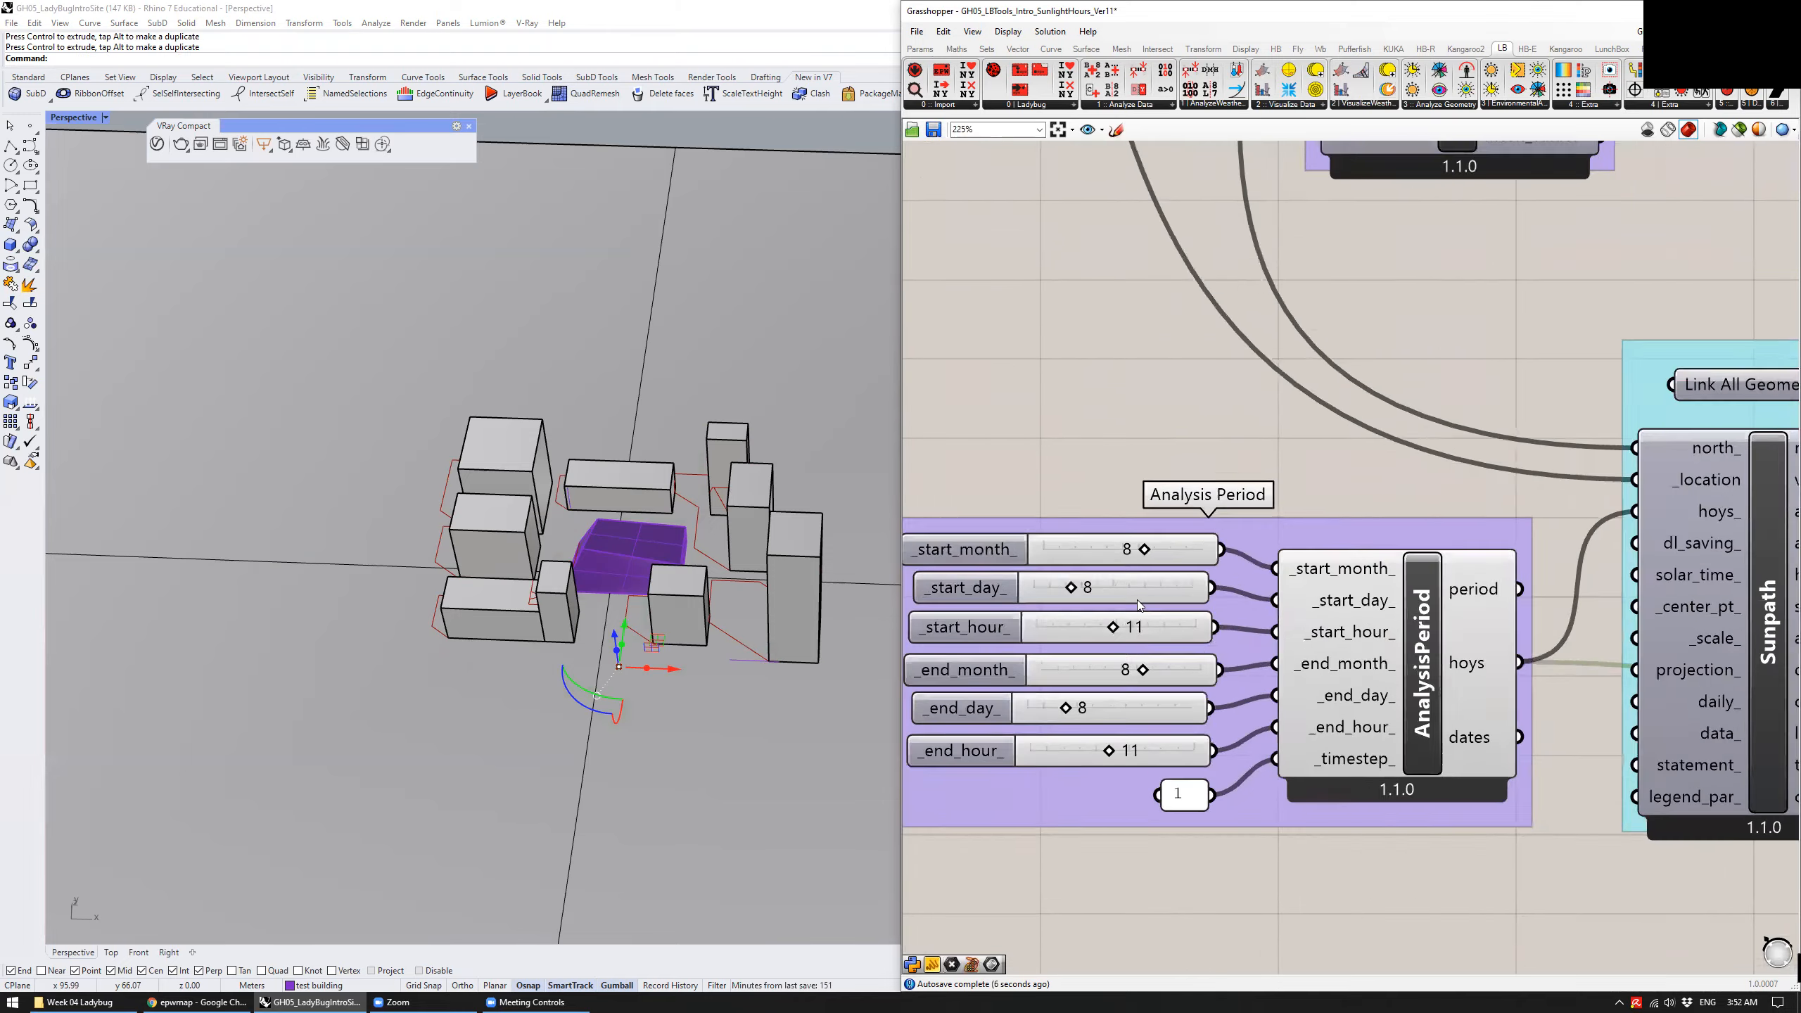
scroll(1139, 600, down, 2)
scroll(1147, 563, up, 2)
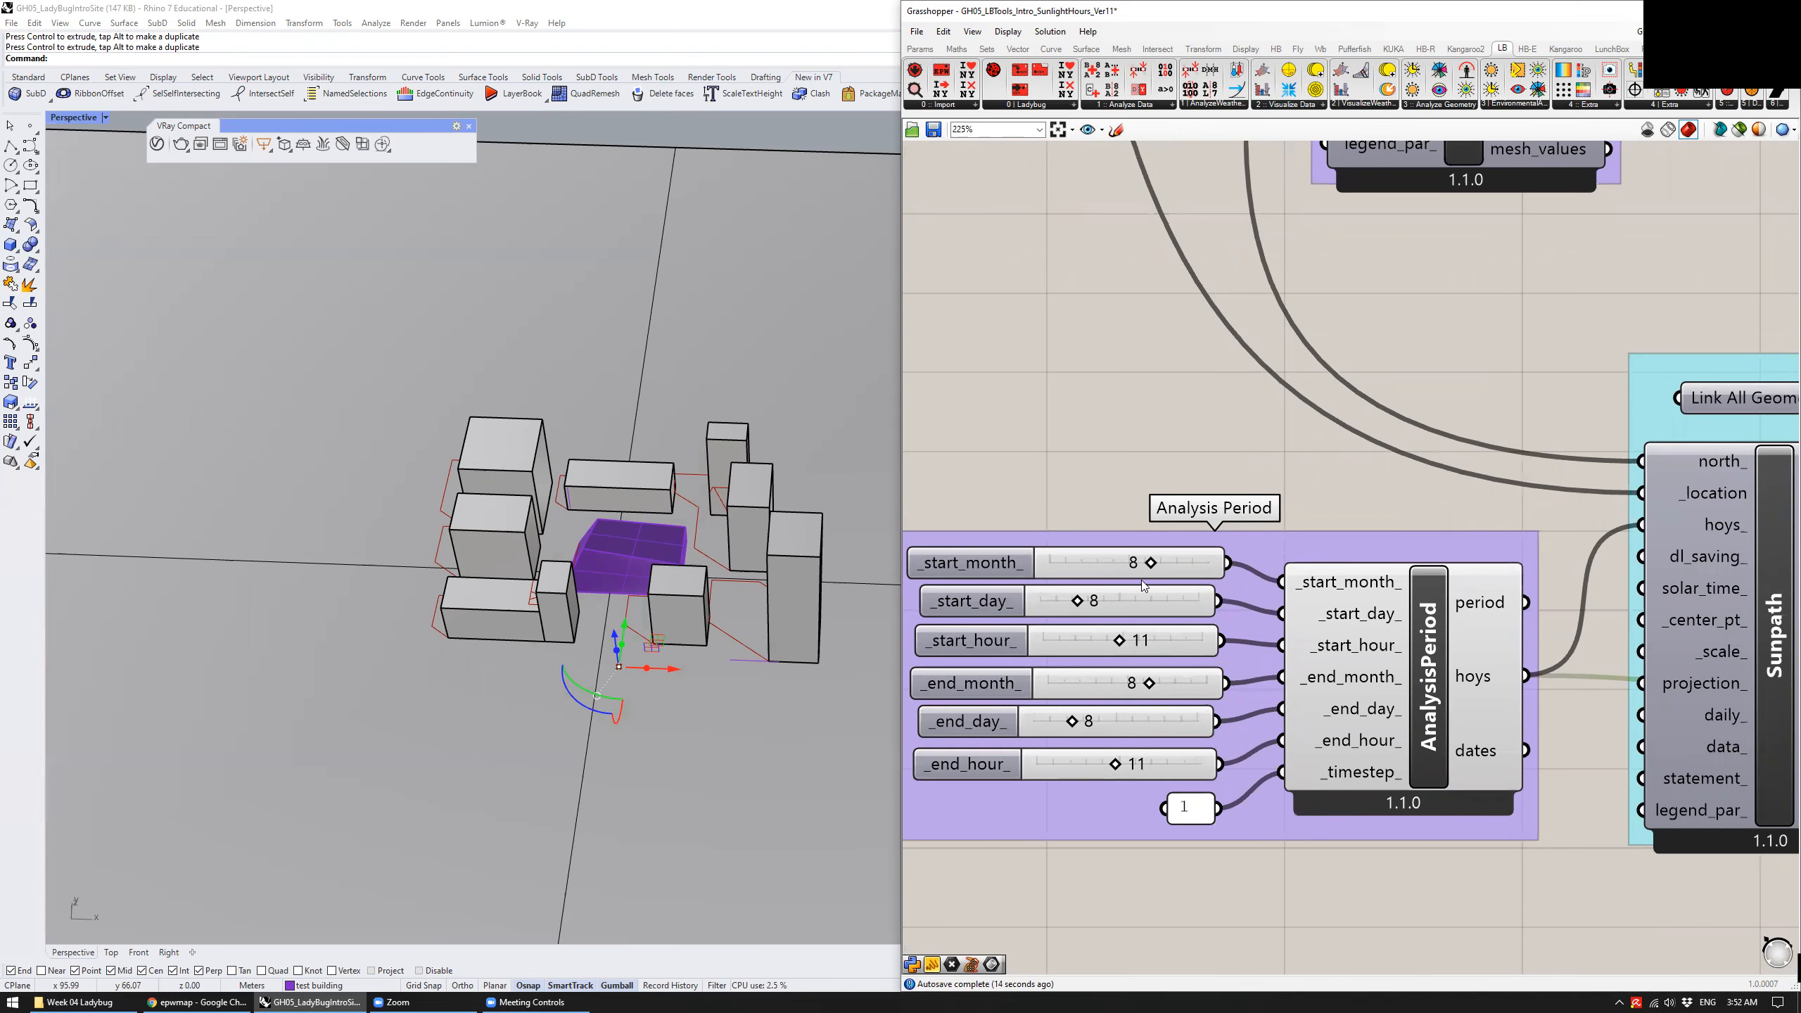
scroll(1142, 585, down, 1)
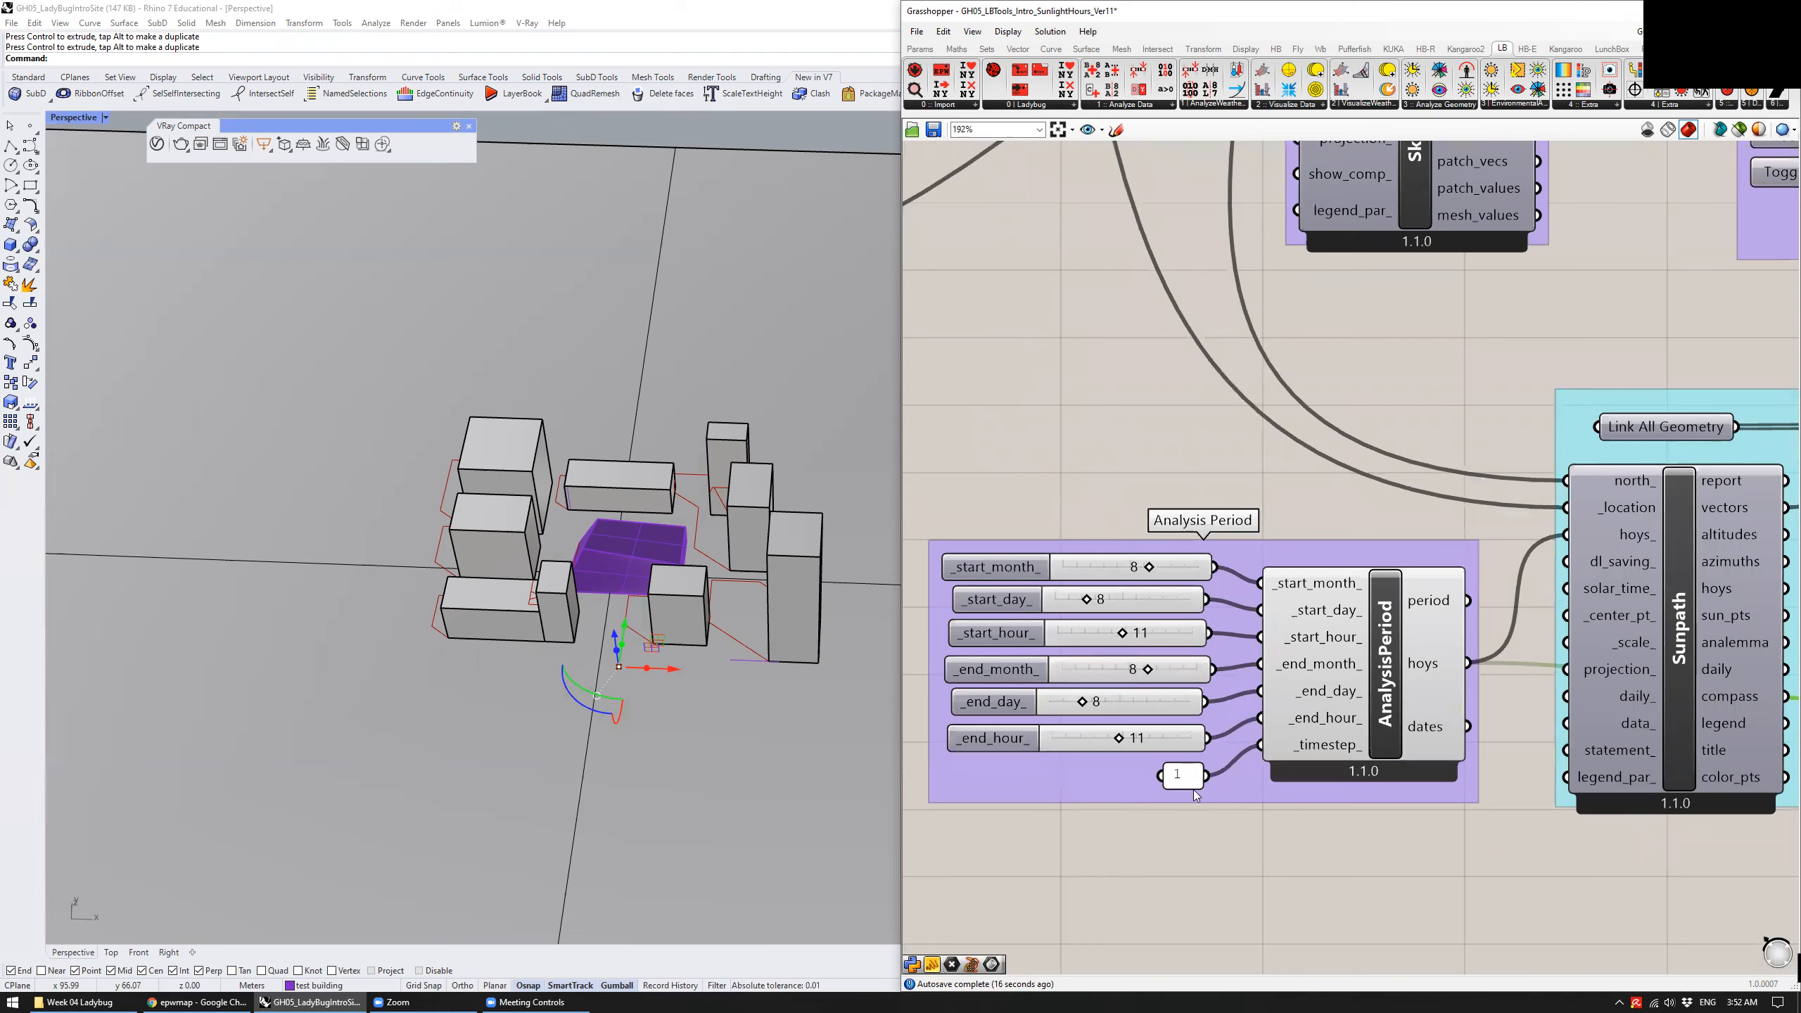
right_drag(1365, 840, 955, 786)
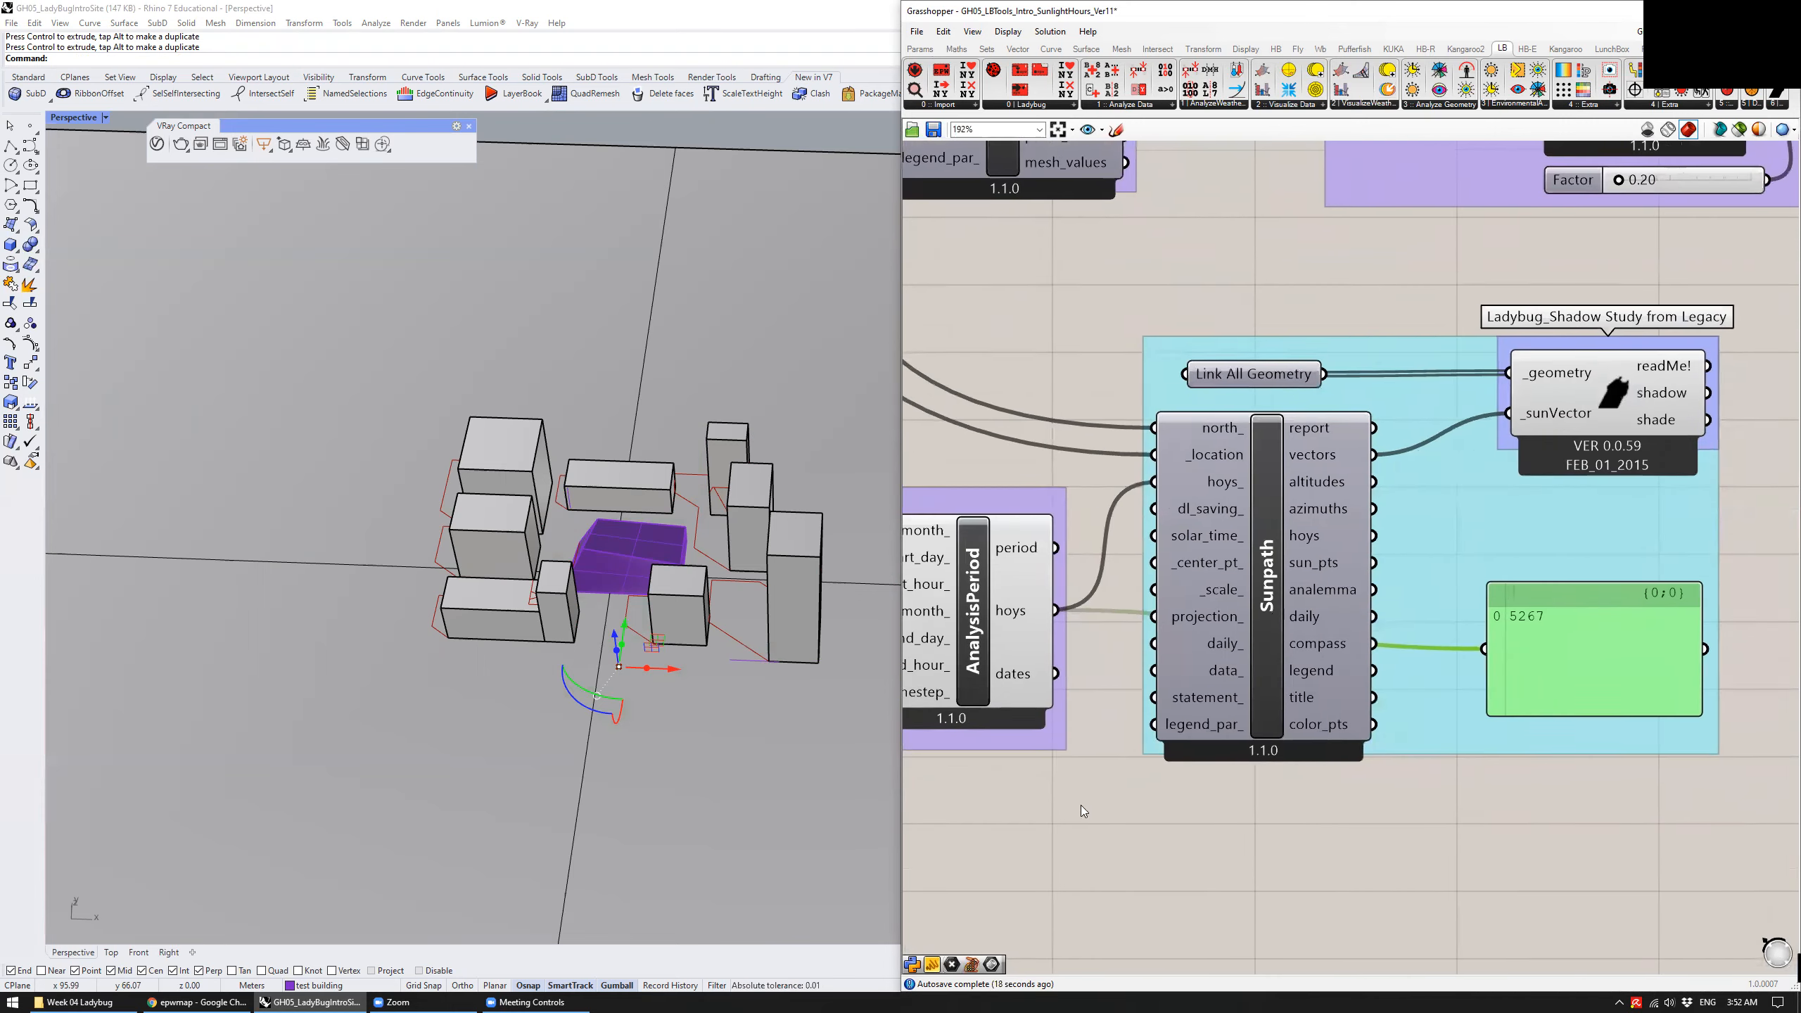
scroll(1085, 806, down, 1)
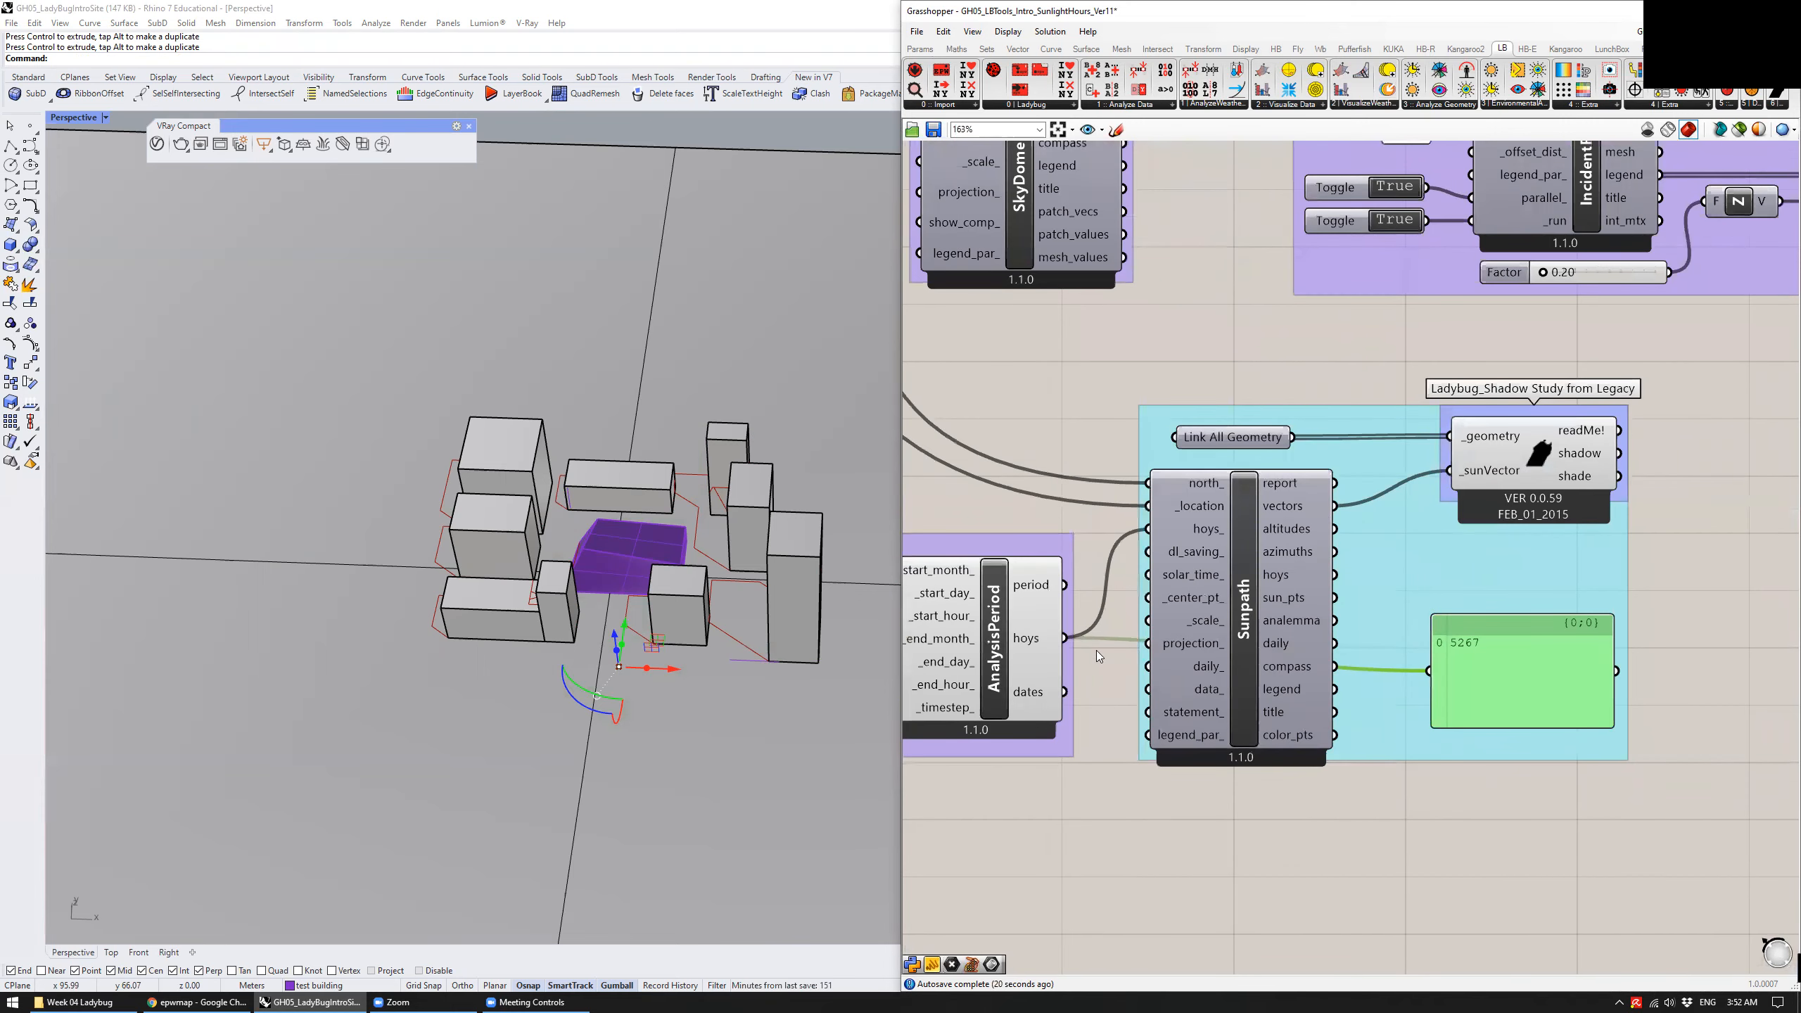
Rewire the panel to the Sunpath's vectors output to read the sun vector, and delete the panel
drag(1334, 506, 1429, 671)
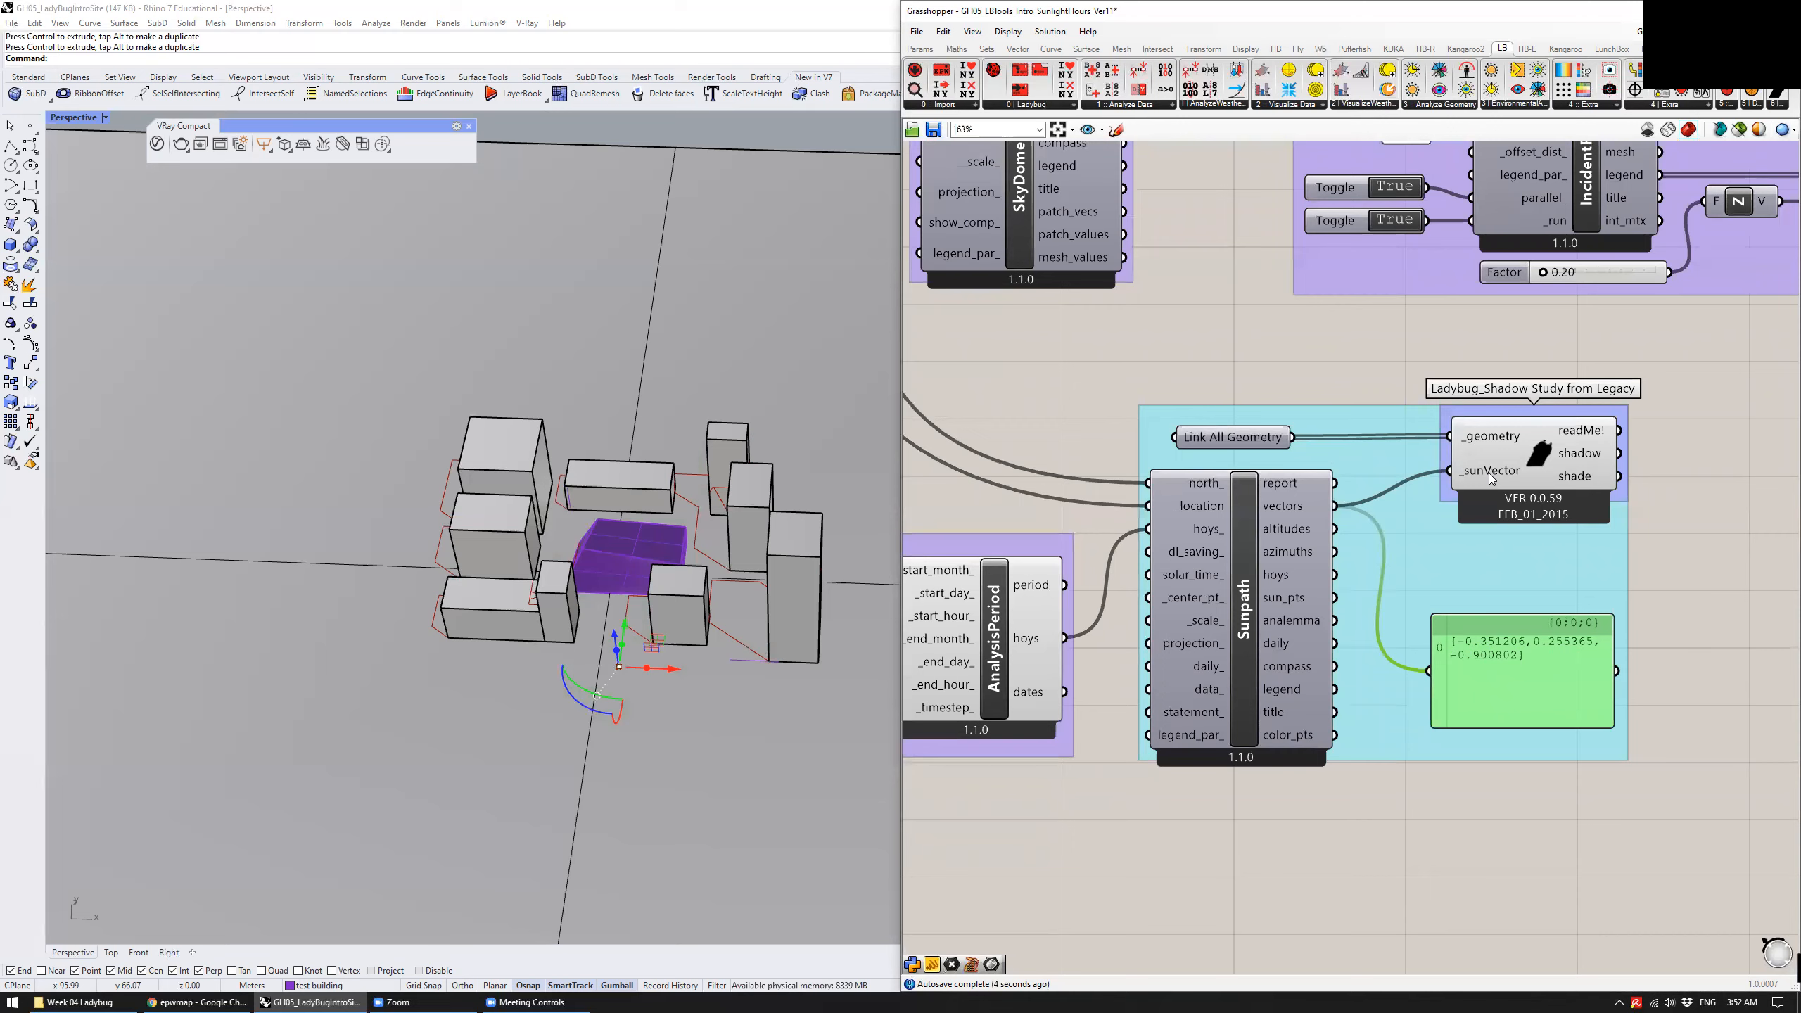
click(1481, 737)
click(1522, 658)
key(Delete)
Select the Ladybug_Shadow Study component and examine its shadow outlines around the buildings and its shadow output
click(1534, 466)
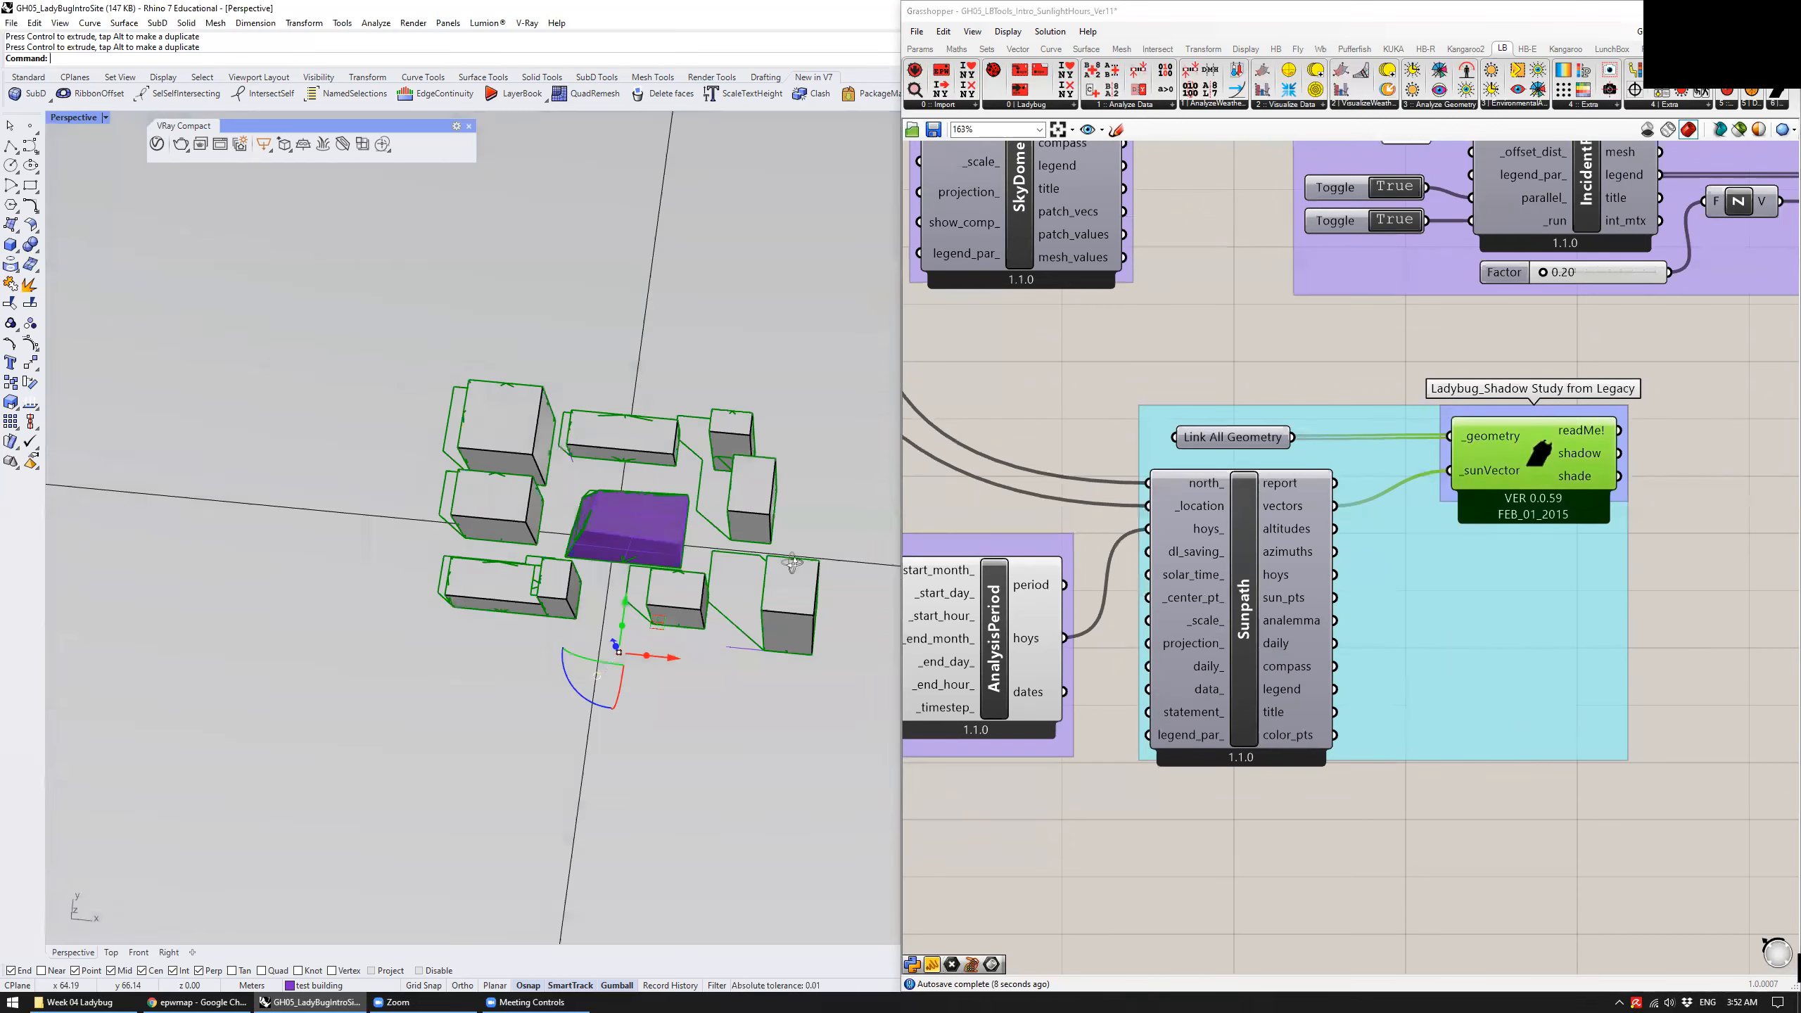
scroll(711, 576, up, 5)
right_drag(658, 608, 770, 605)
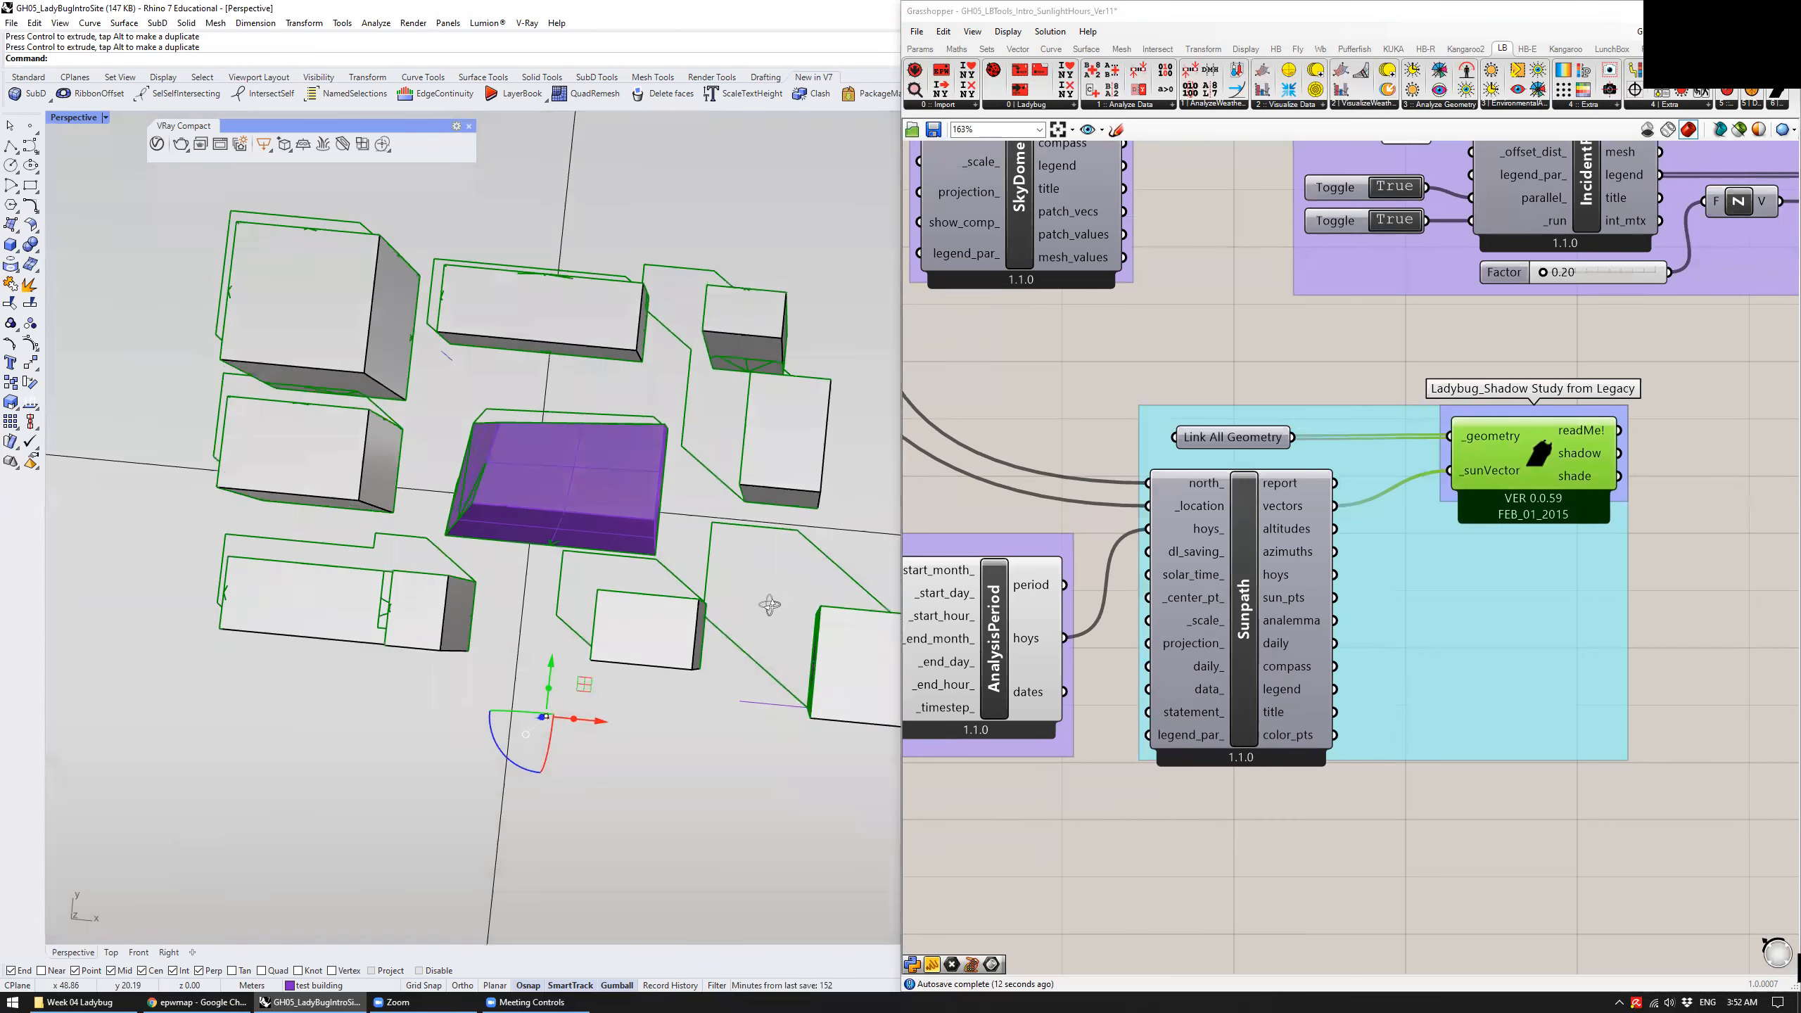
right_drag(1664, 496, 1309, 477)
mouse_move(1268, 472)
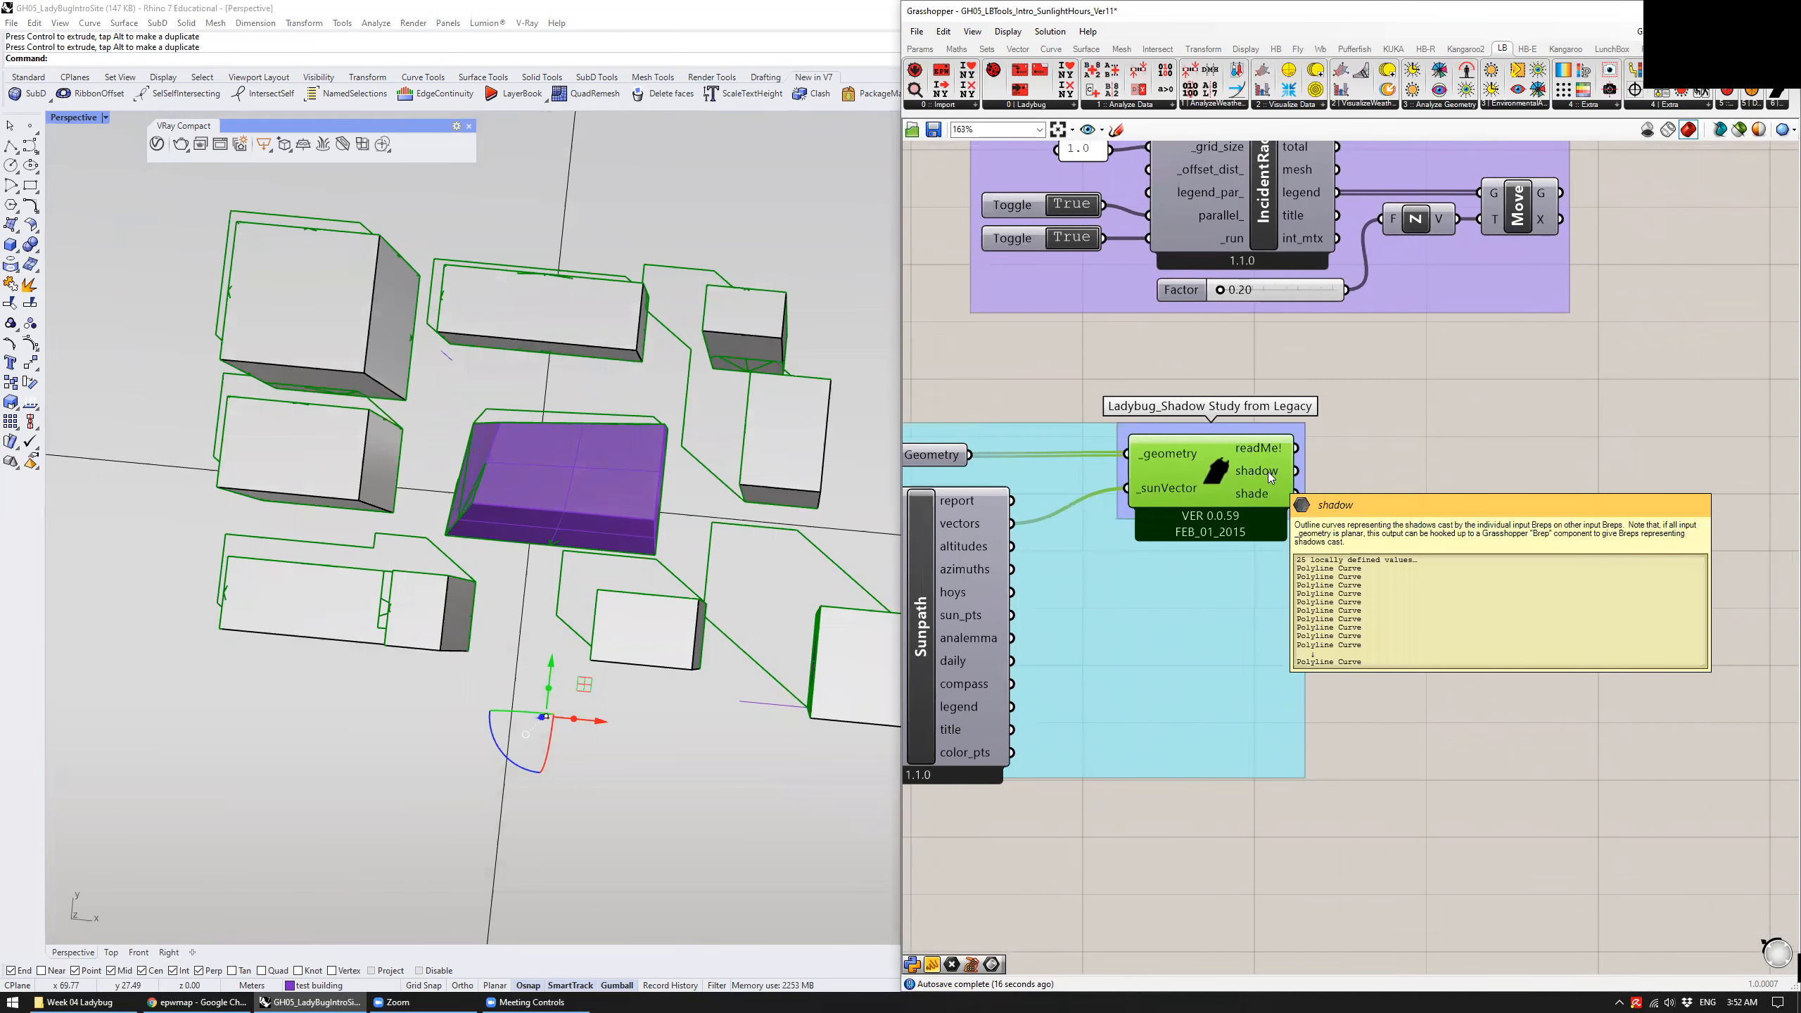
Add a Curve parameter beside the shadow study and connect the shadow output to it
click(922, 48)
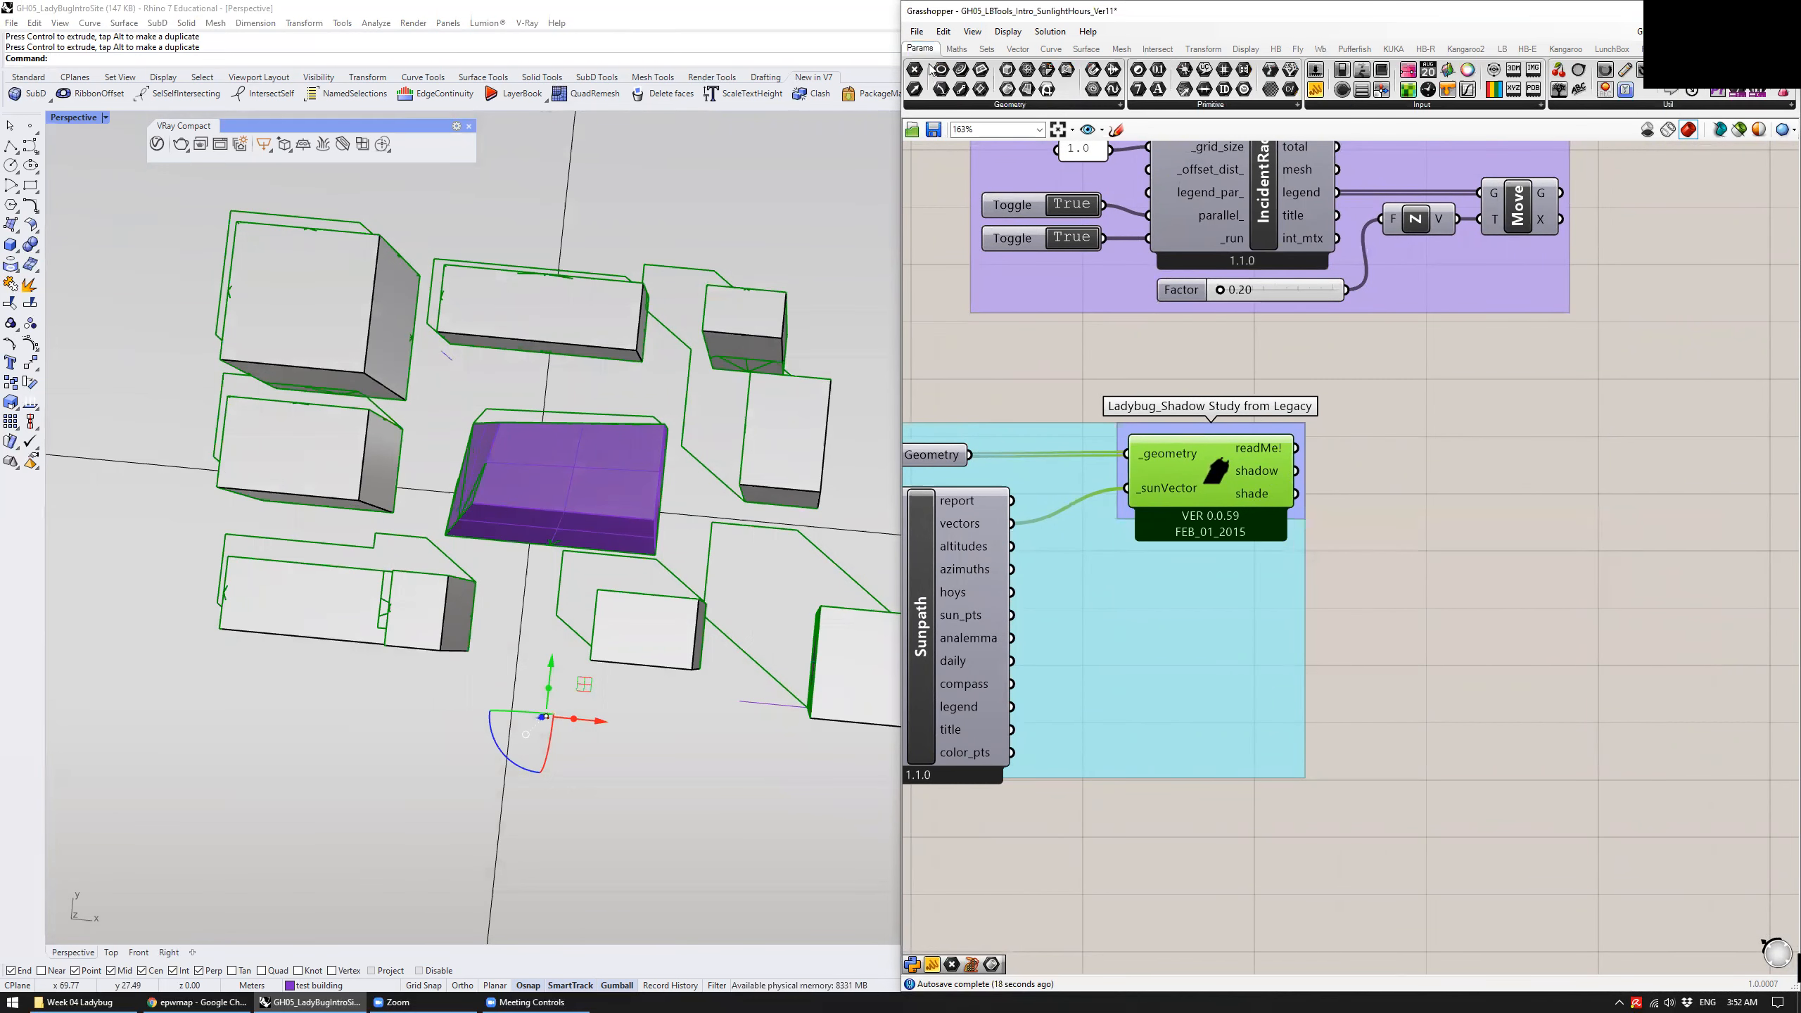
click(952, 106)
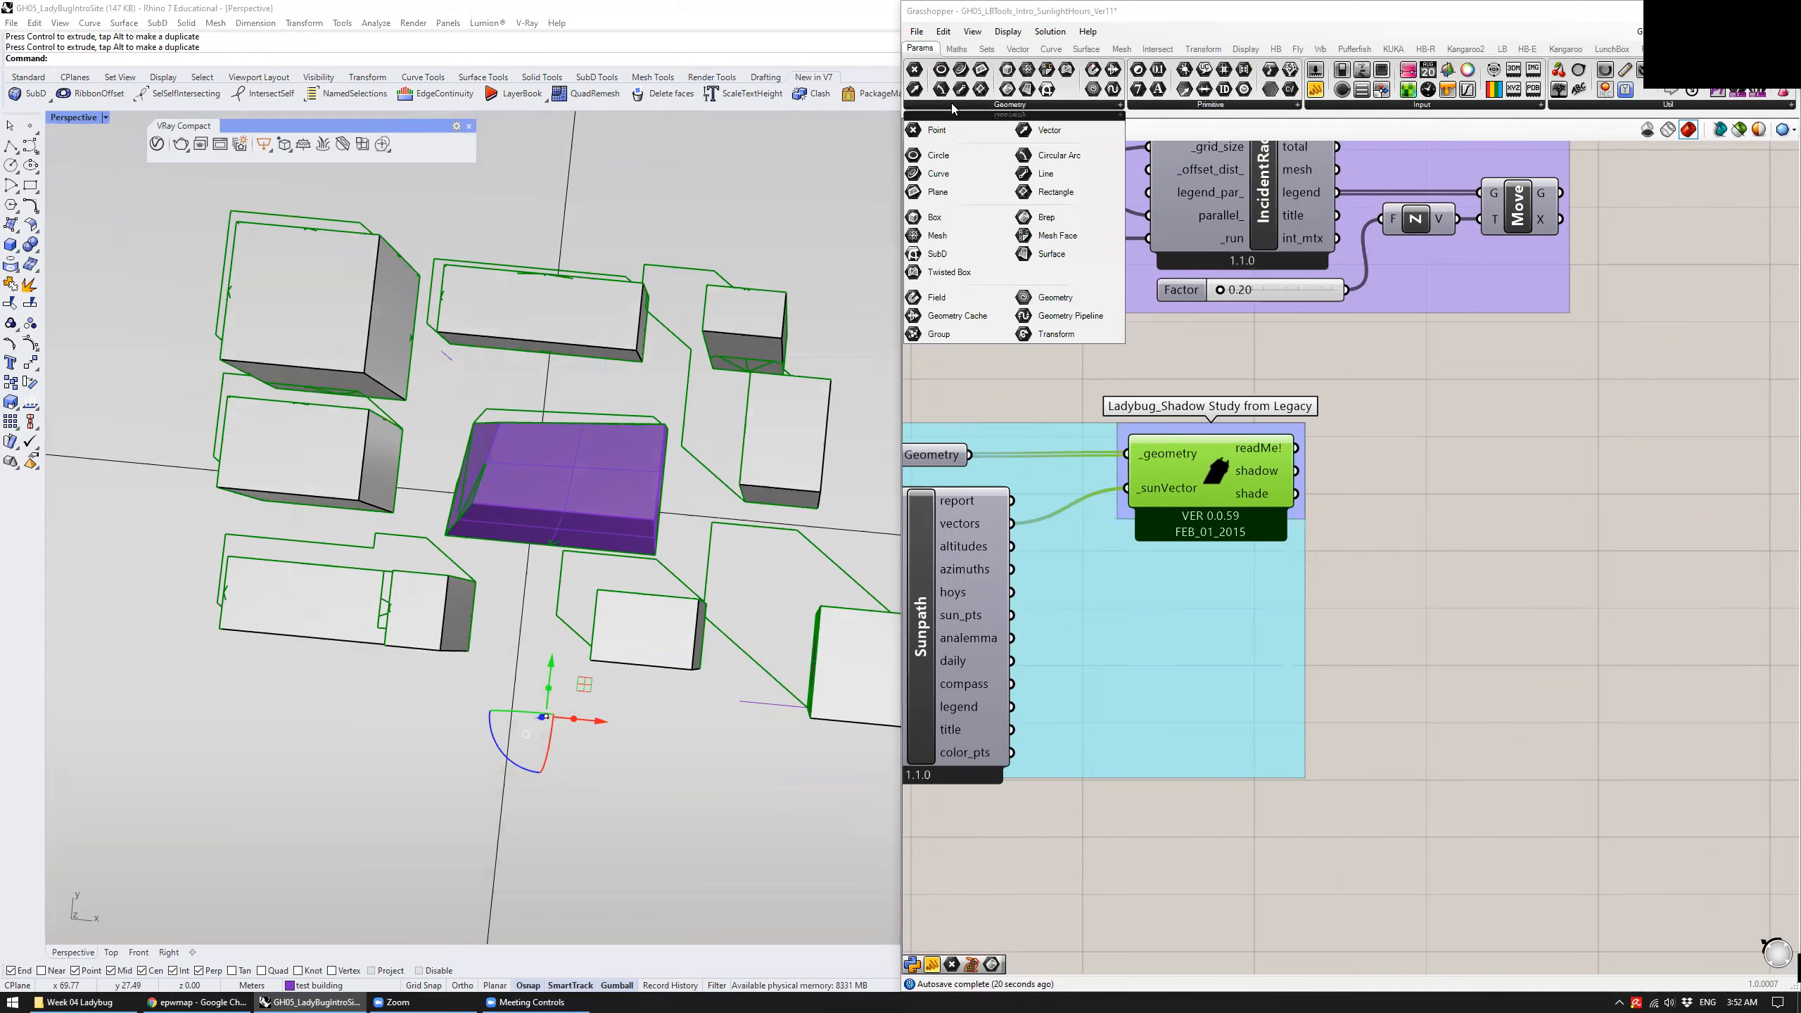
click(944, 158)
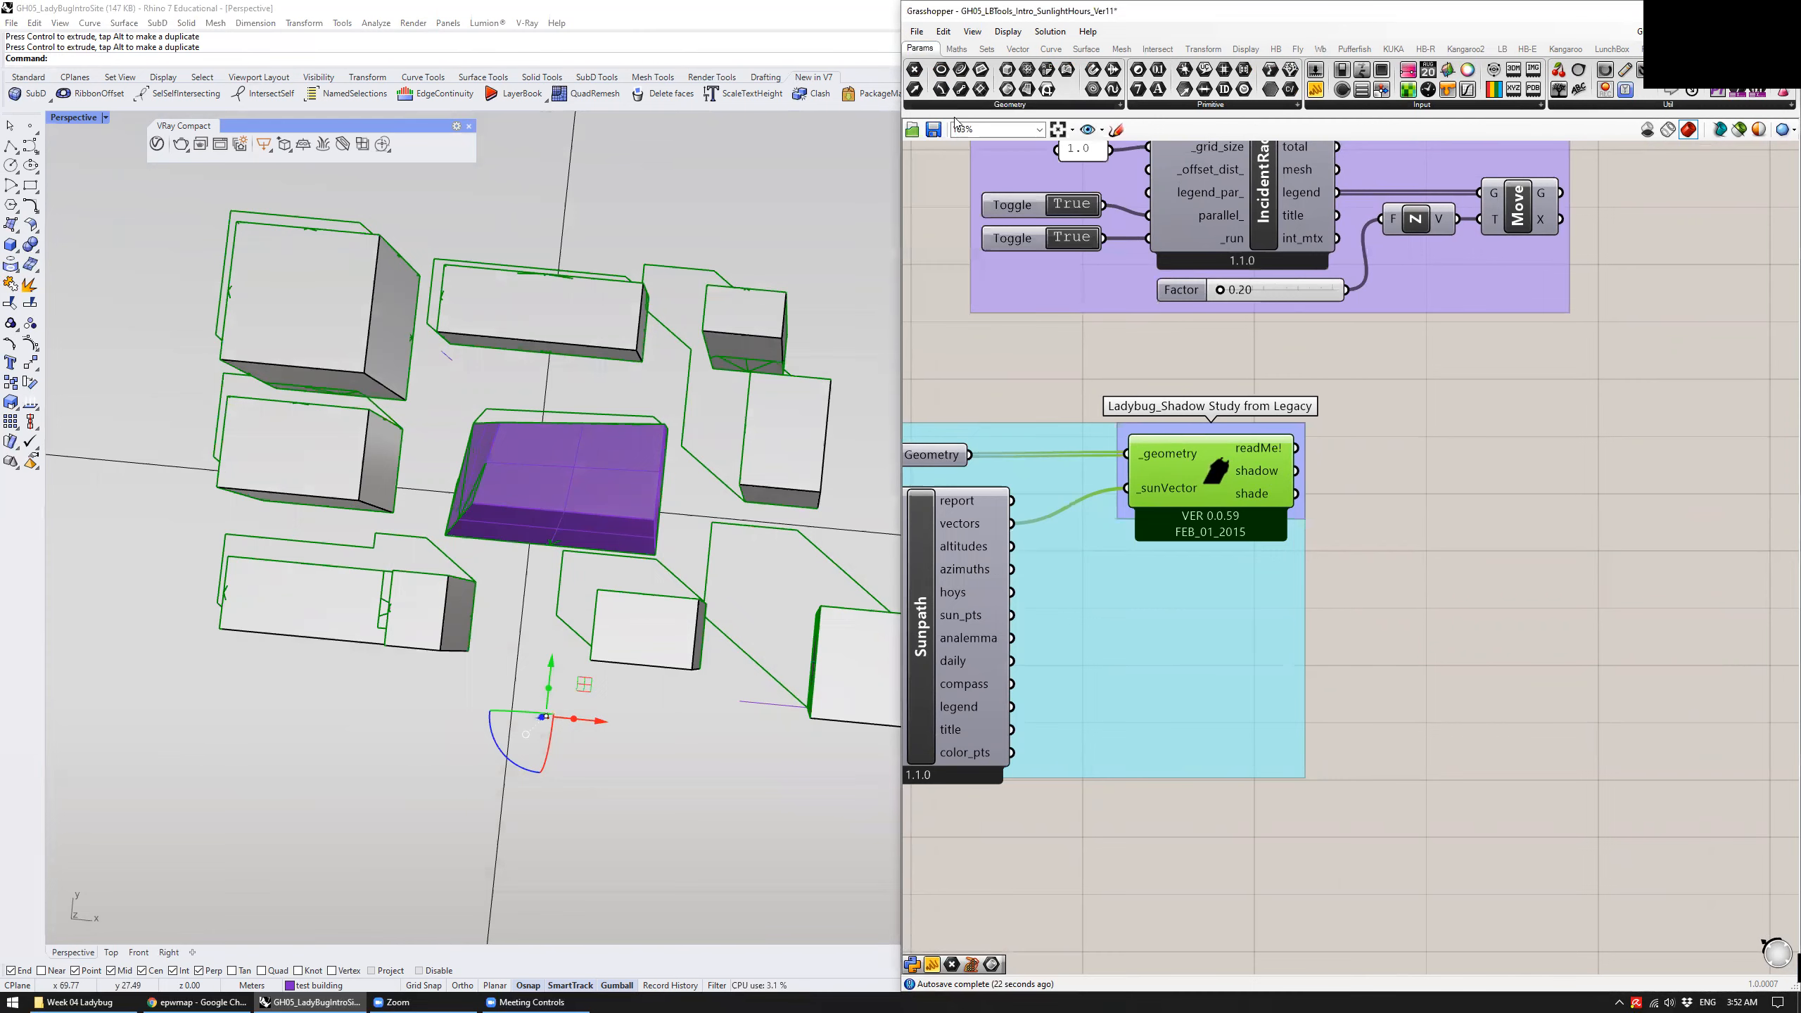
key(Escape)
click(963, 106)
click(947, 187)
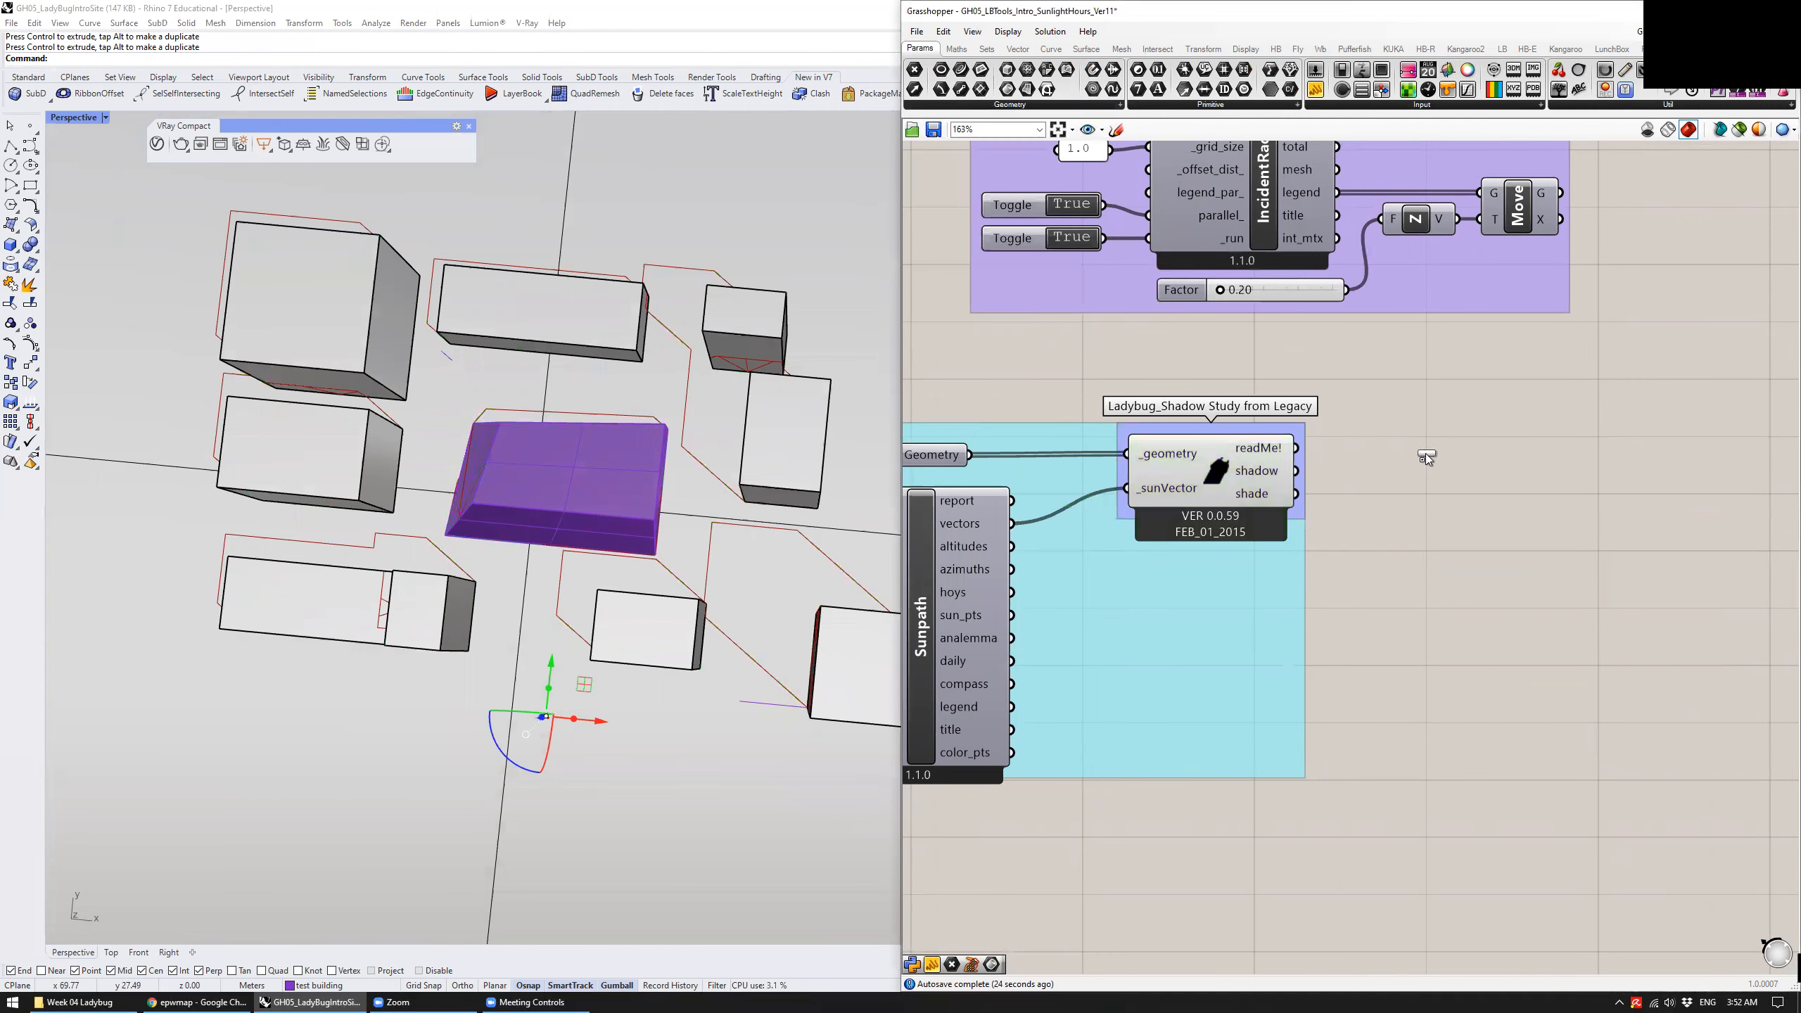
click(1371, 475)
drag(1296, 472, 1340, 475)
drag(1370, 477, 1404, 462)
click(1383, 549)
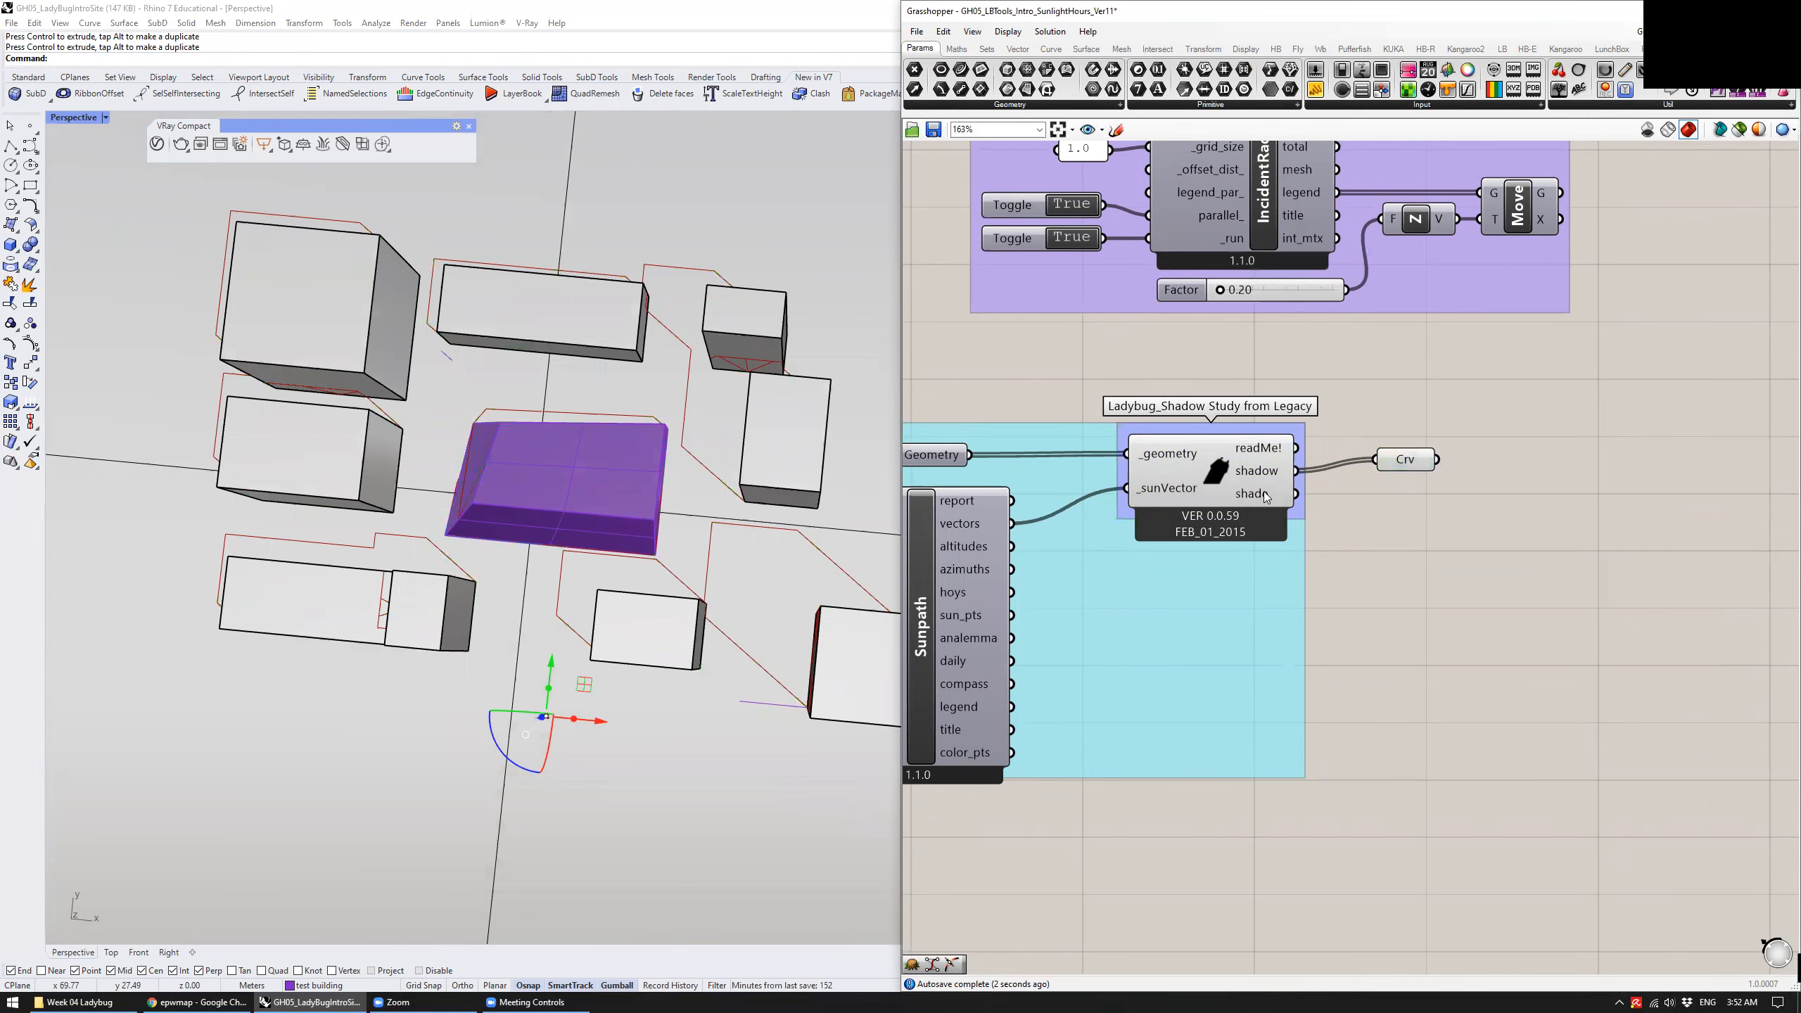
Add a Brep parameter below the Curve parameter, connect the shade output to it and inspect the buildings
mouse_move(1265, 496)
click(1009, 104)
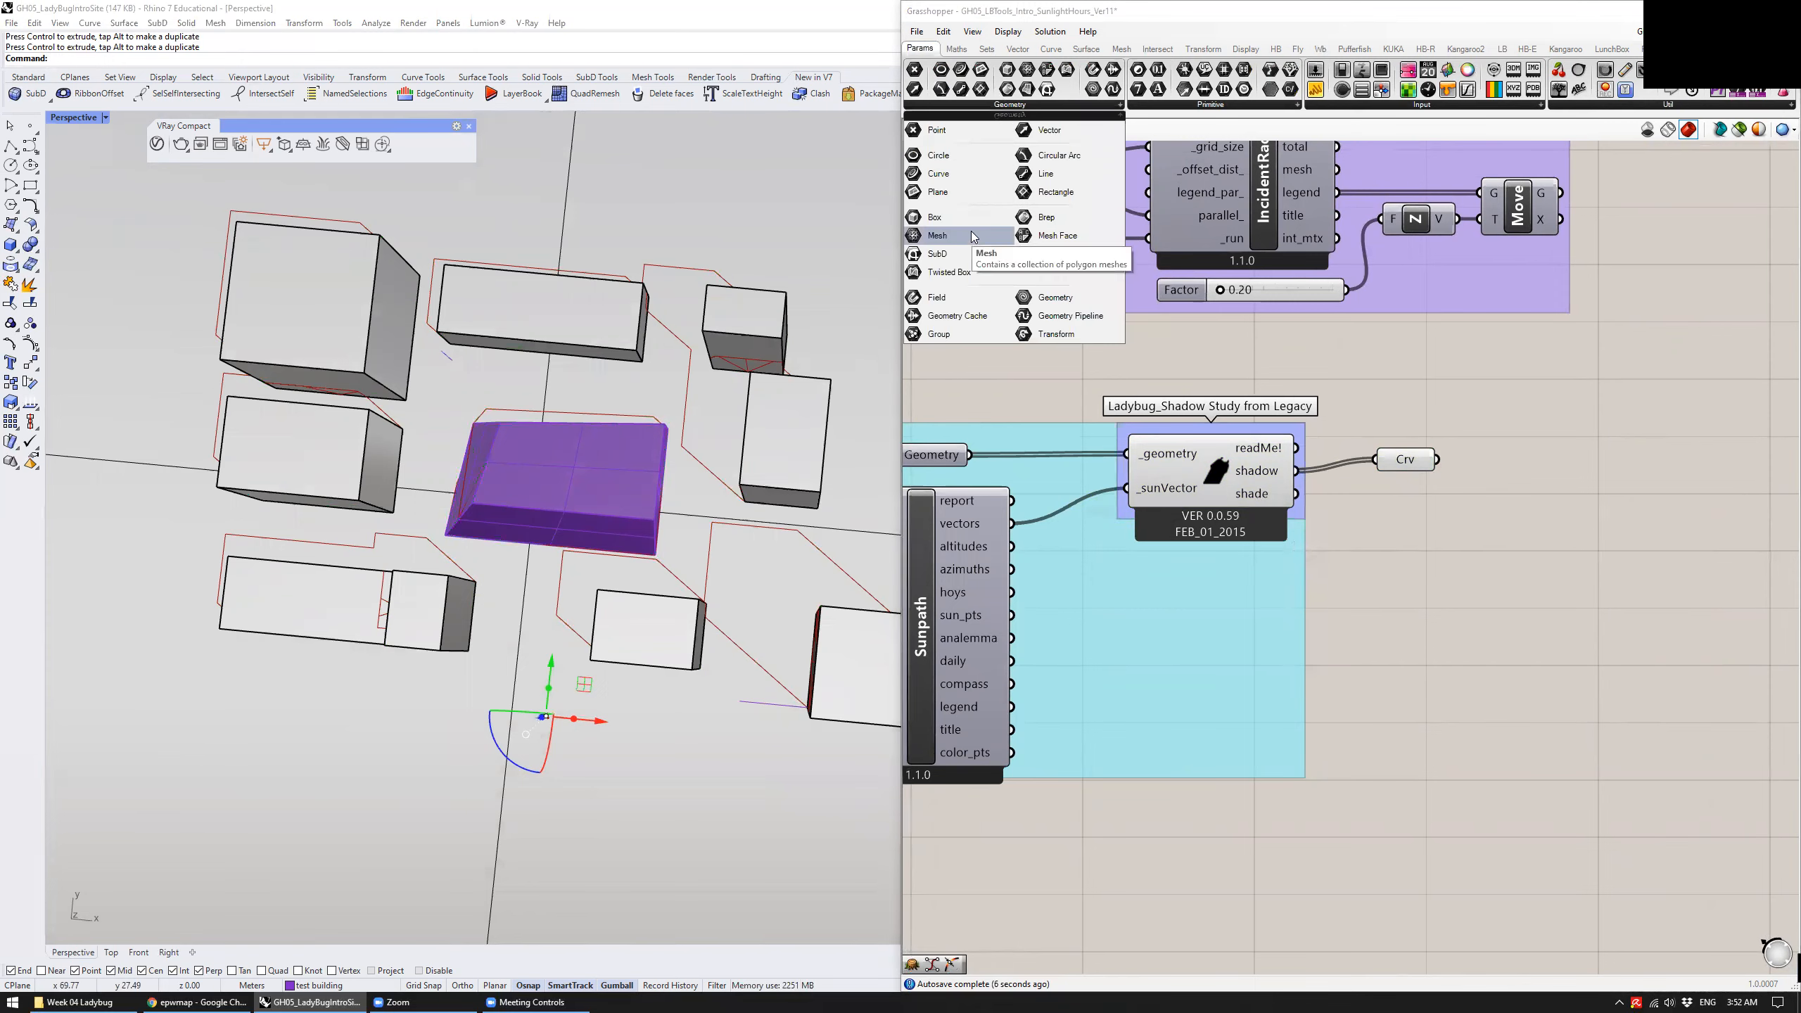
drag(1046, 217, 1406, 531)
drag(1297, 497, 1376, 531)
right_drag(717, 567, 696, 286)
right_drag(804, 363, 729, 617)
scroll(709, 553, down, 8)
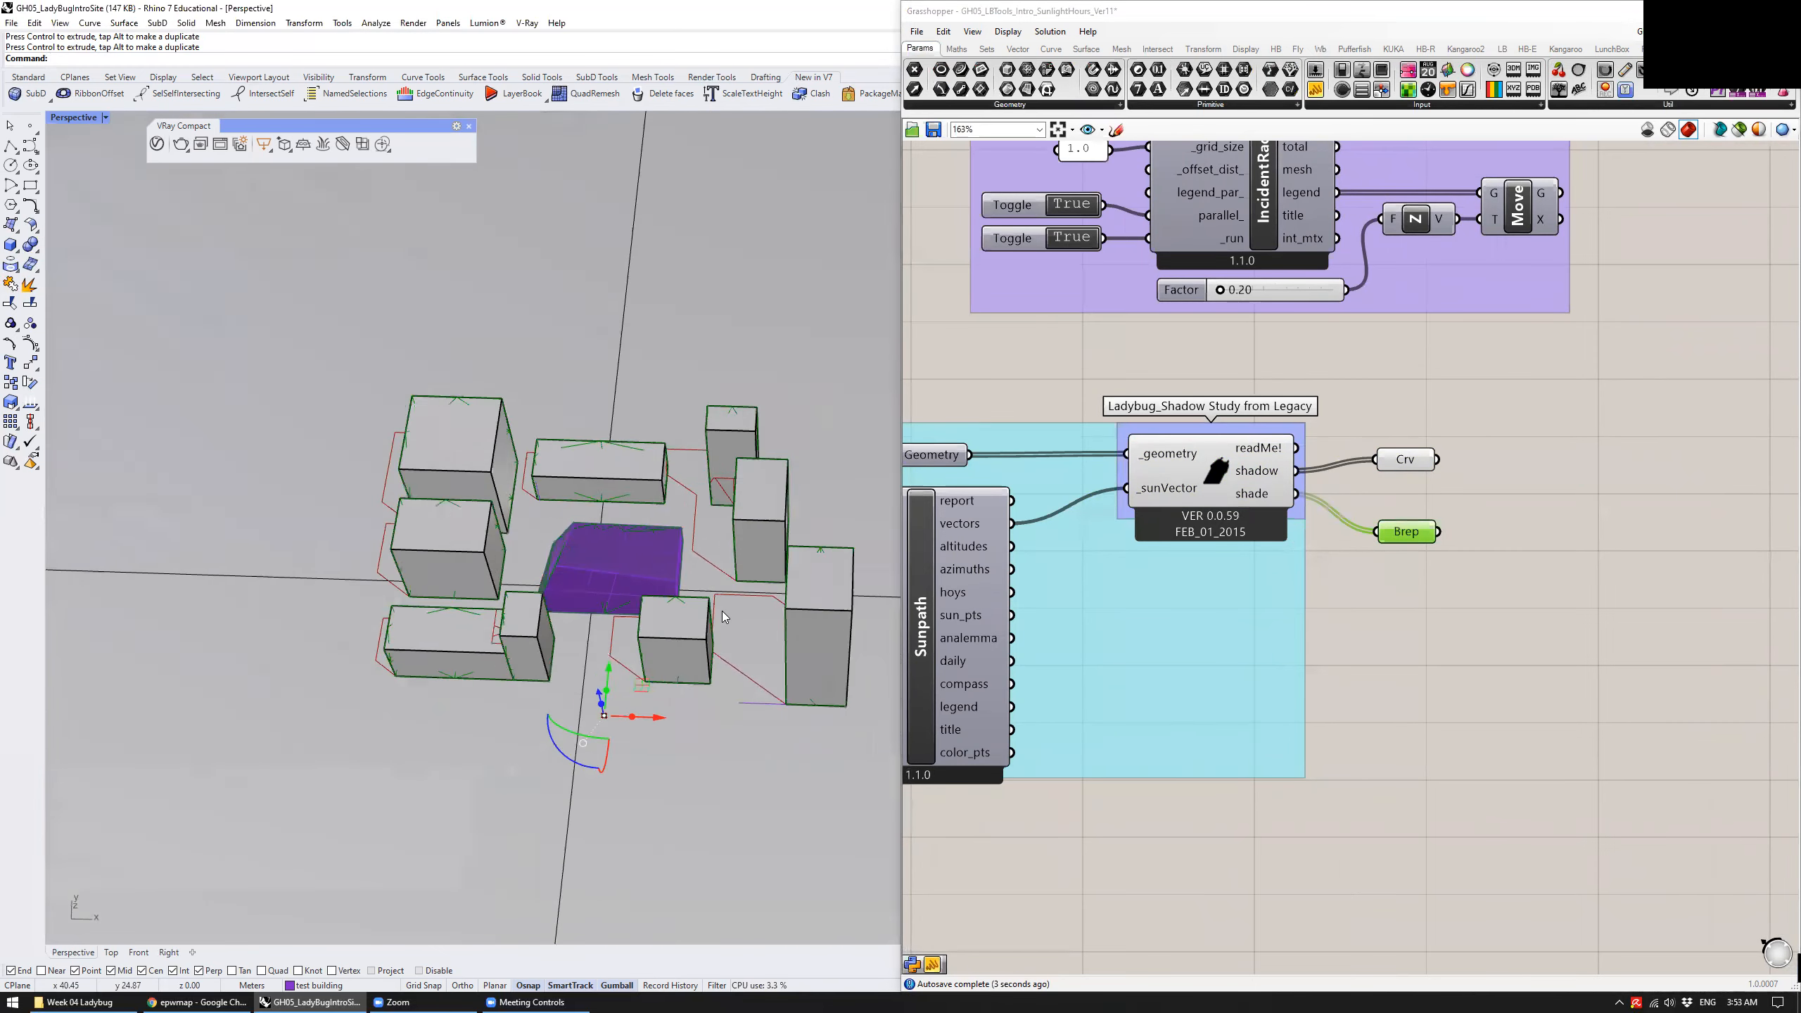
Hide the large ground surface under the buildings in the Rhino model
click(693, 406)
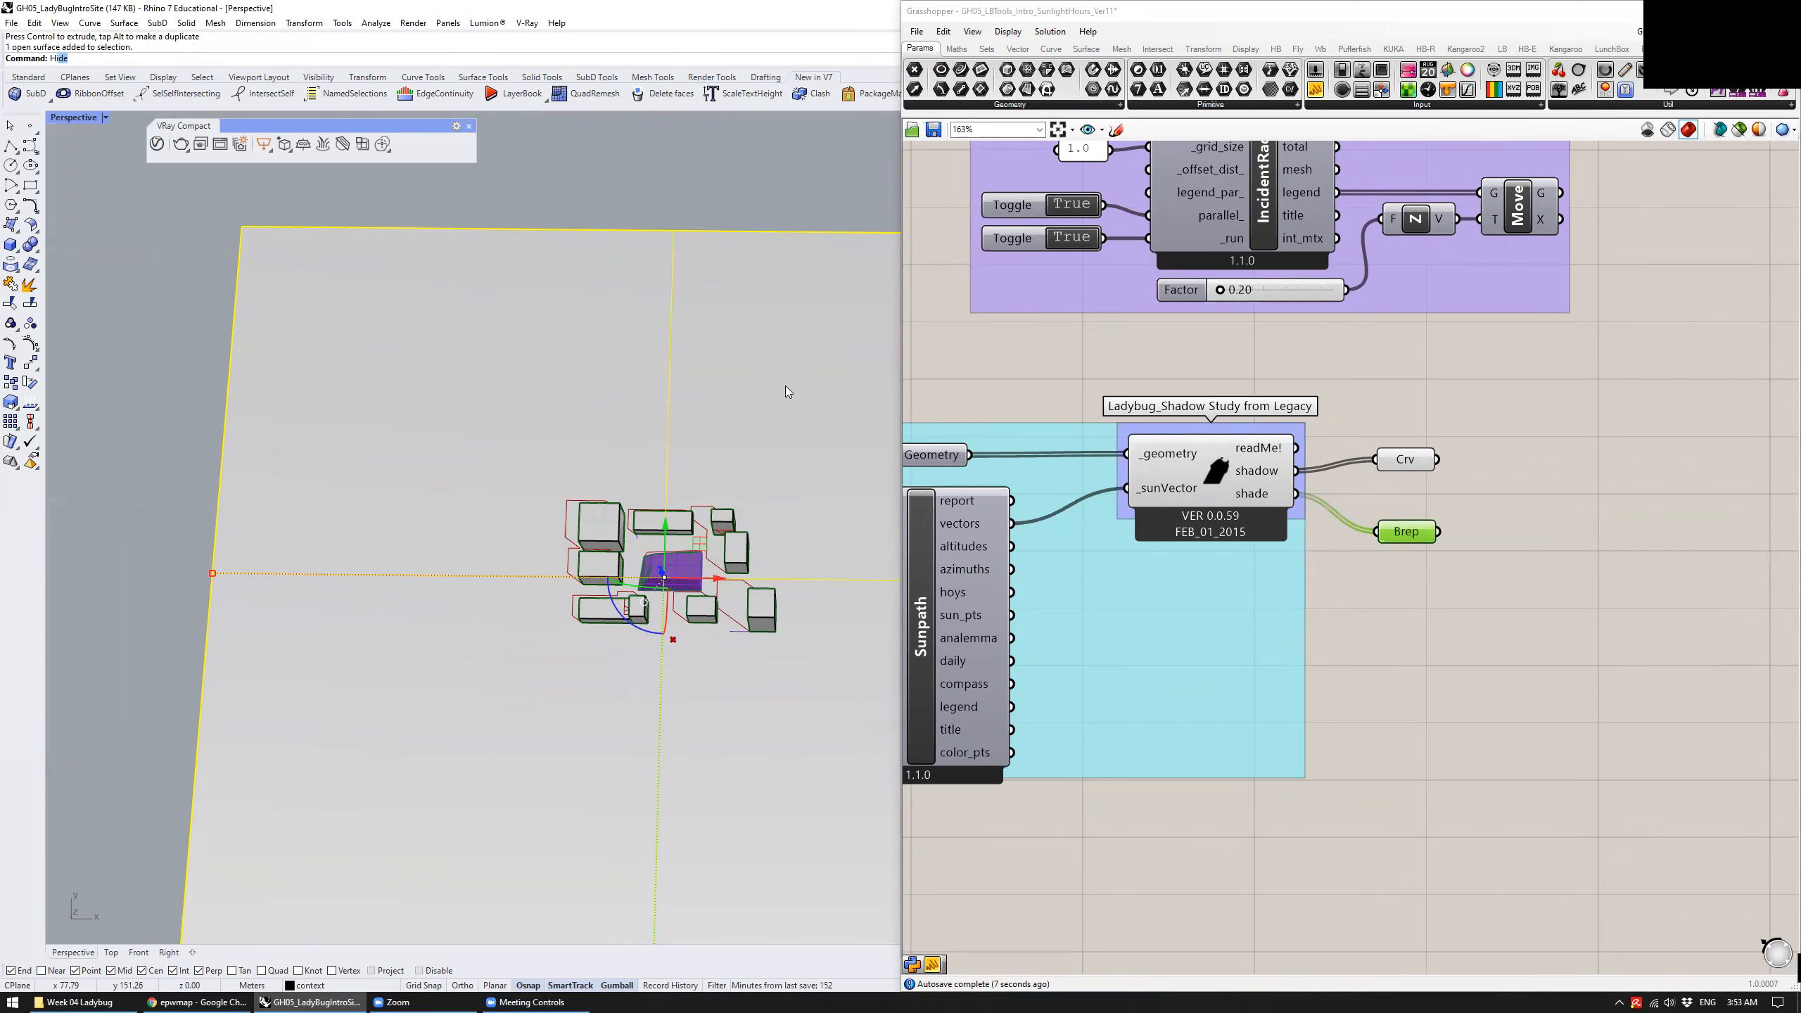
key(ctrl+h)
scroll(775, 611, up, 5)
right_drag(775, 612, 796, 430)
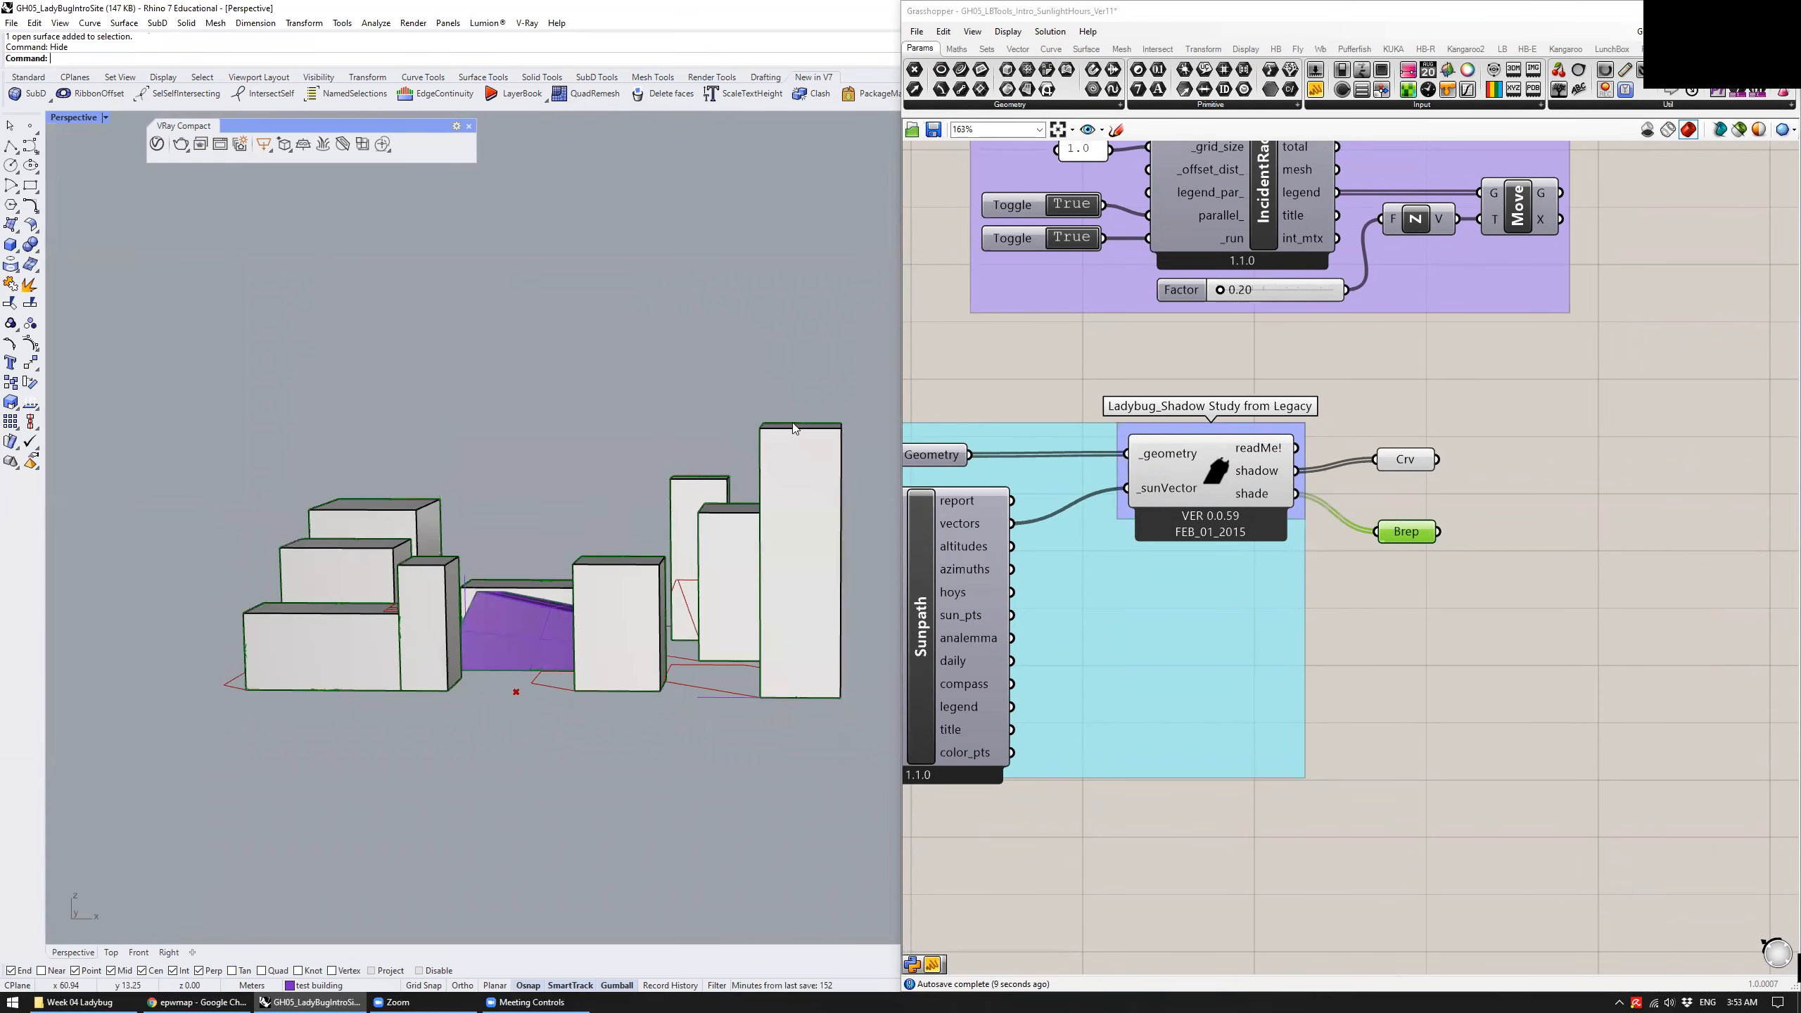
Select the Brep parameter and examine the shade geometry on the buildings in the Shaded display mode
click(1436, 562)
click(1406, 531)
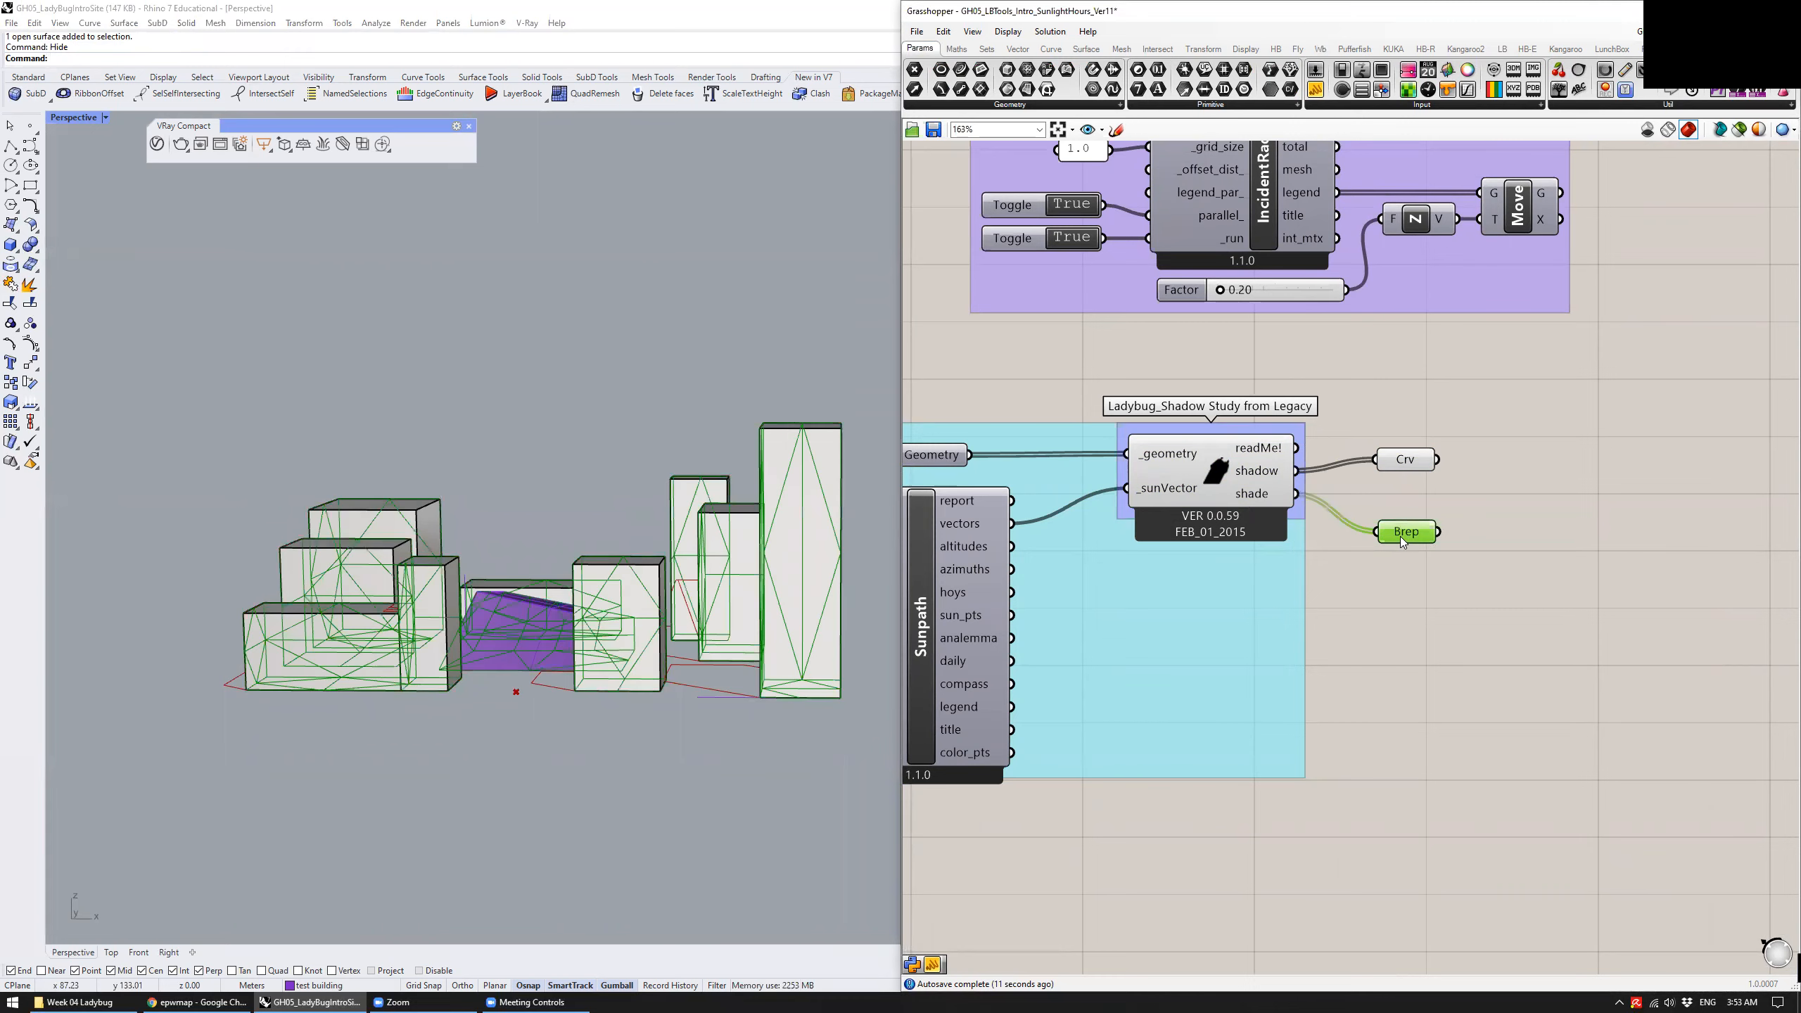
right_drag(778, 501, 741, 517)
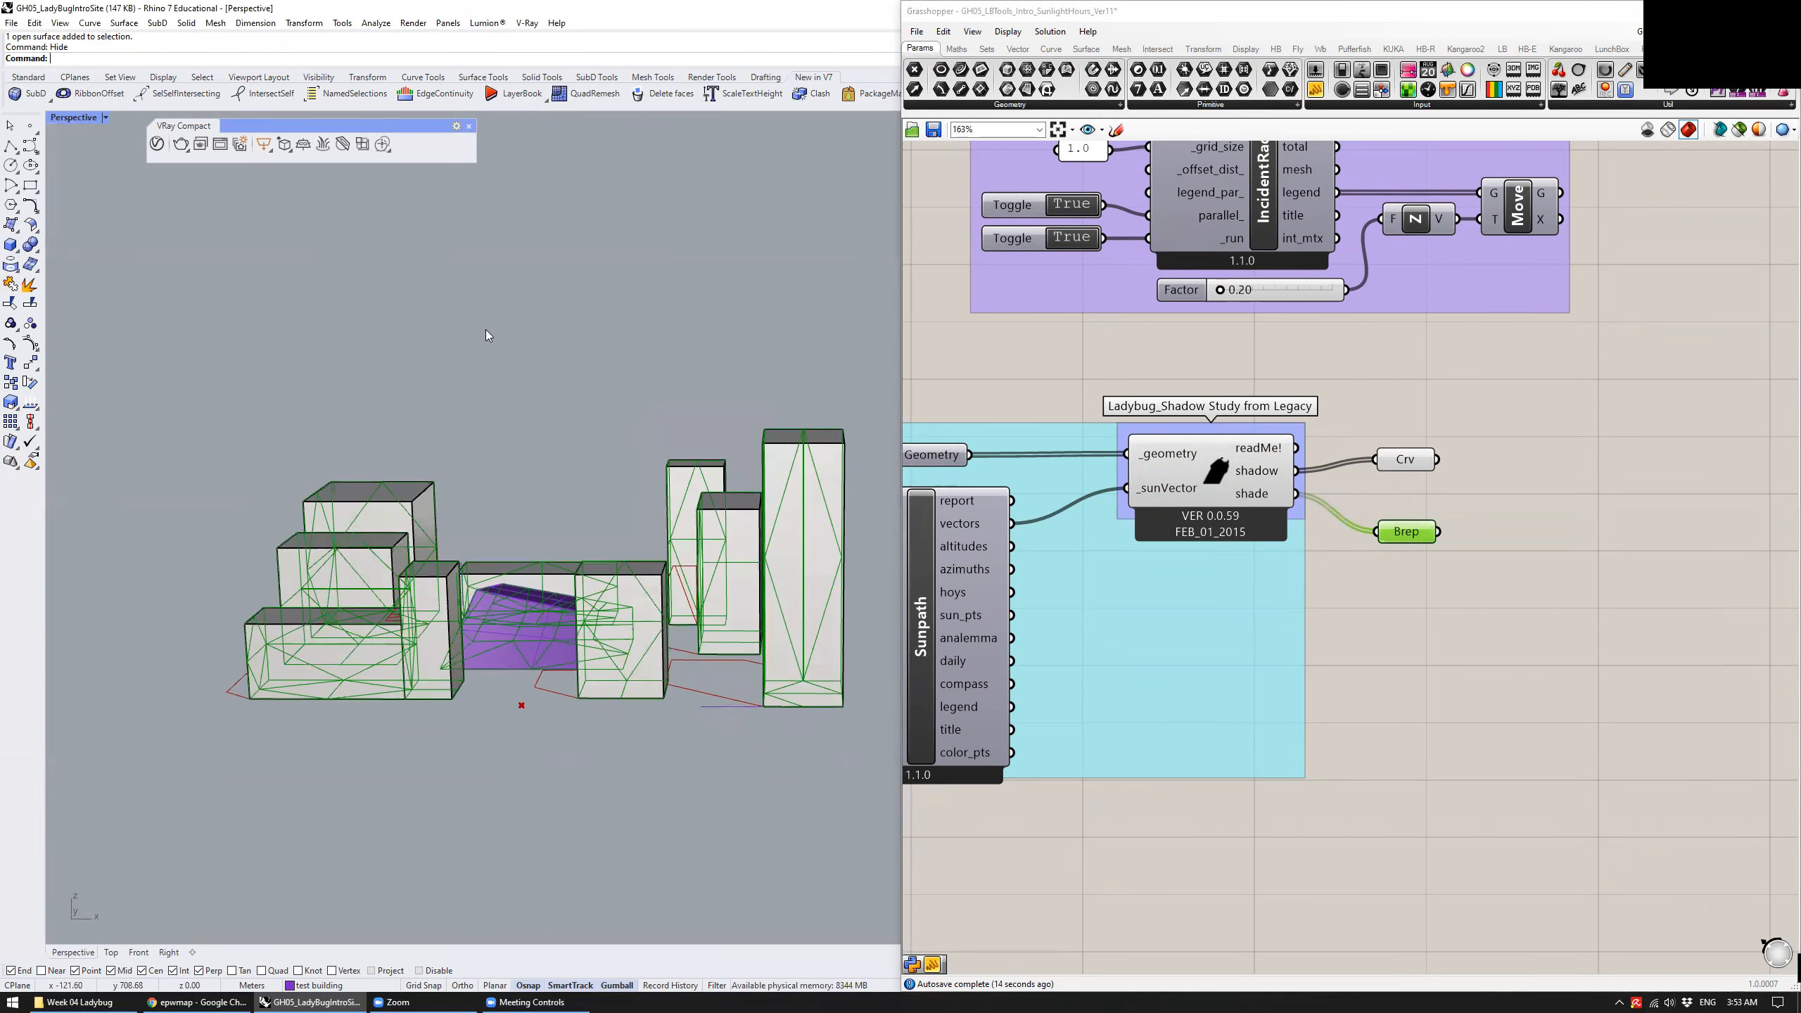
click(71, 117)
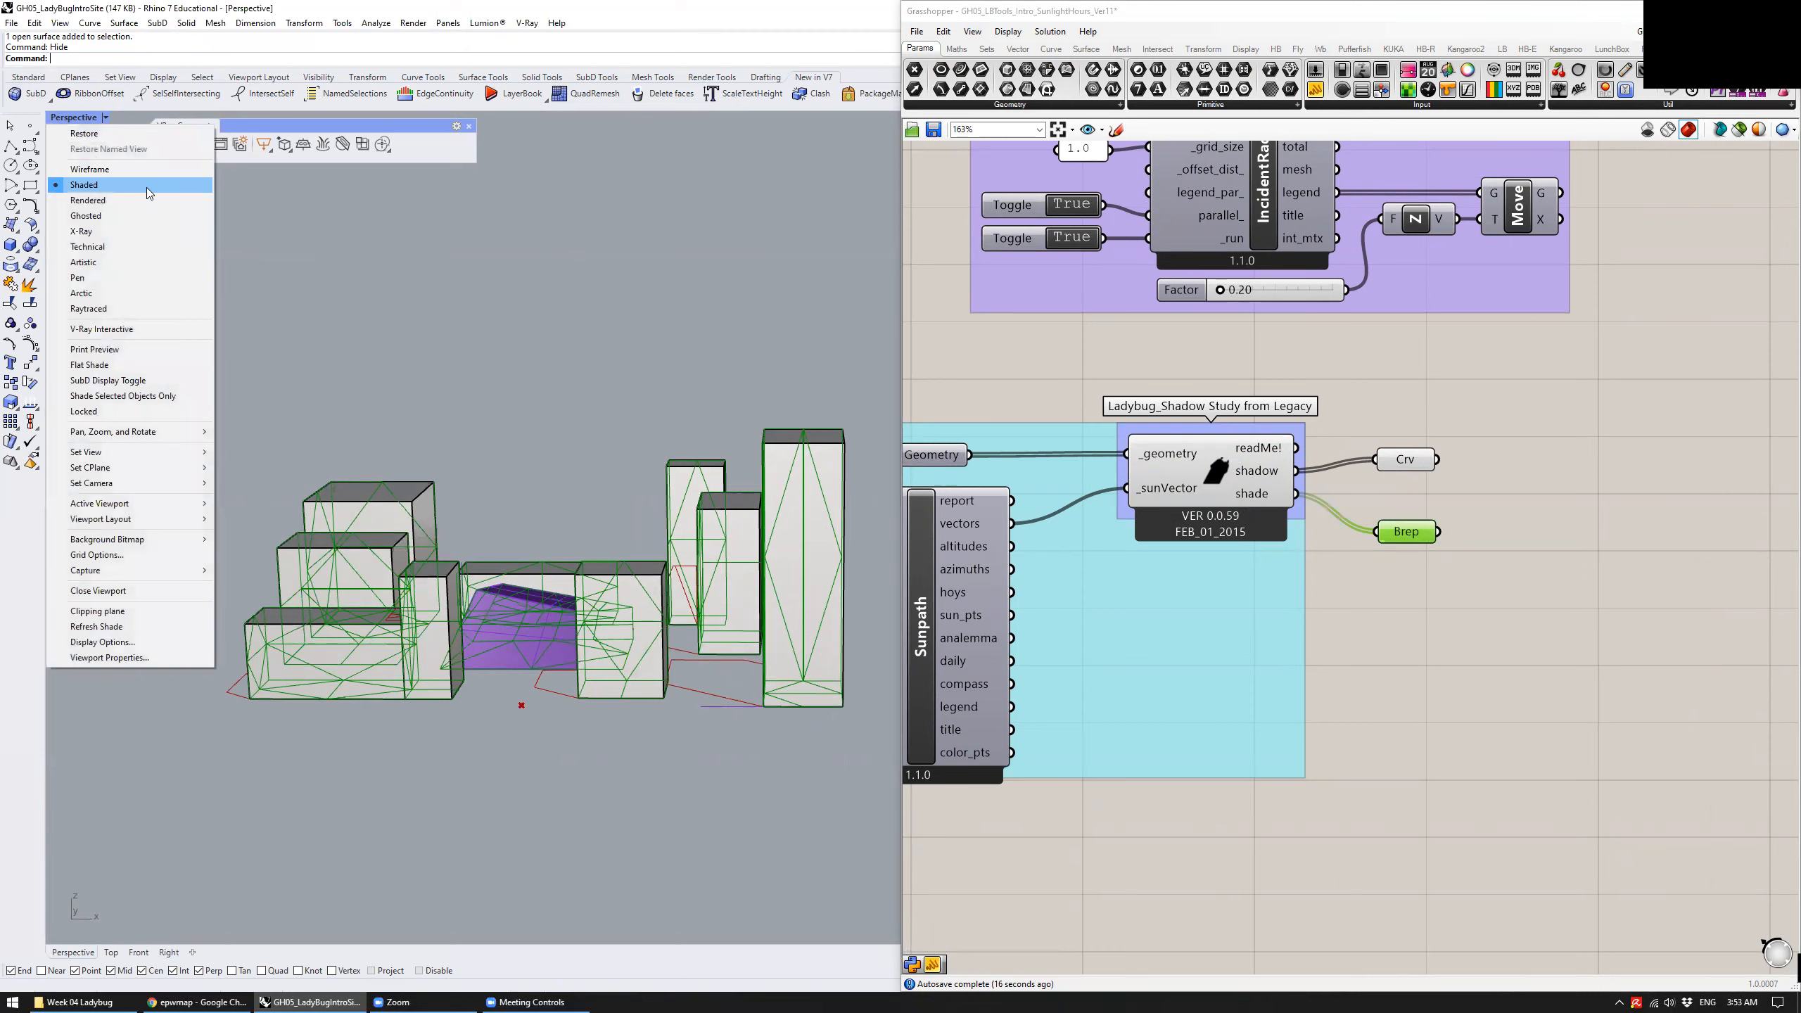
click(92, 185)
mouse_move(687, 442)
right_down()
mouse_move(692, 542)
mouse_move(792, 565)
right_up()
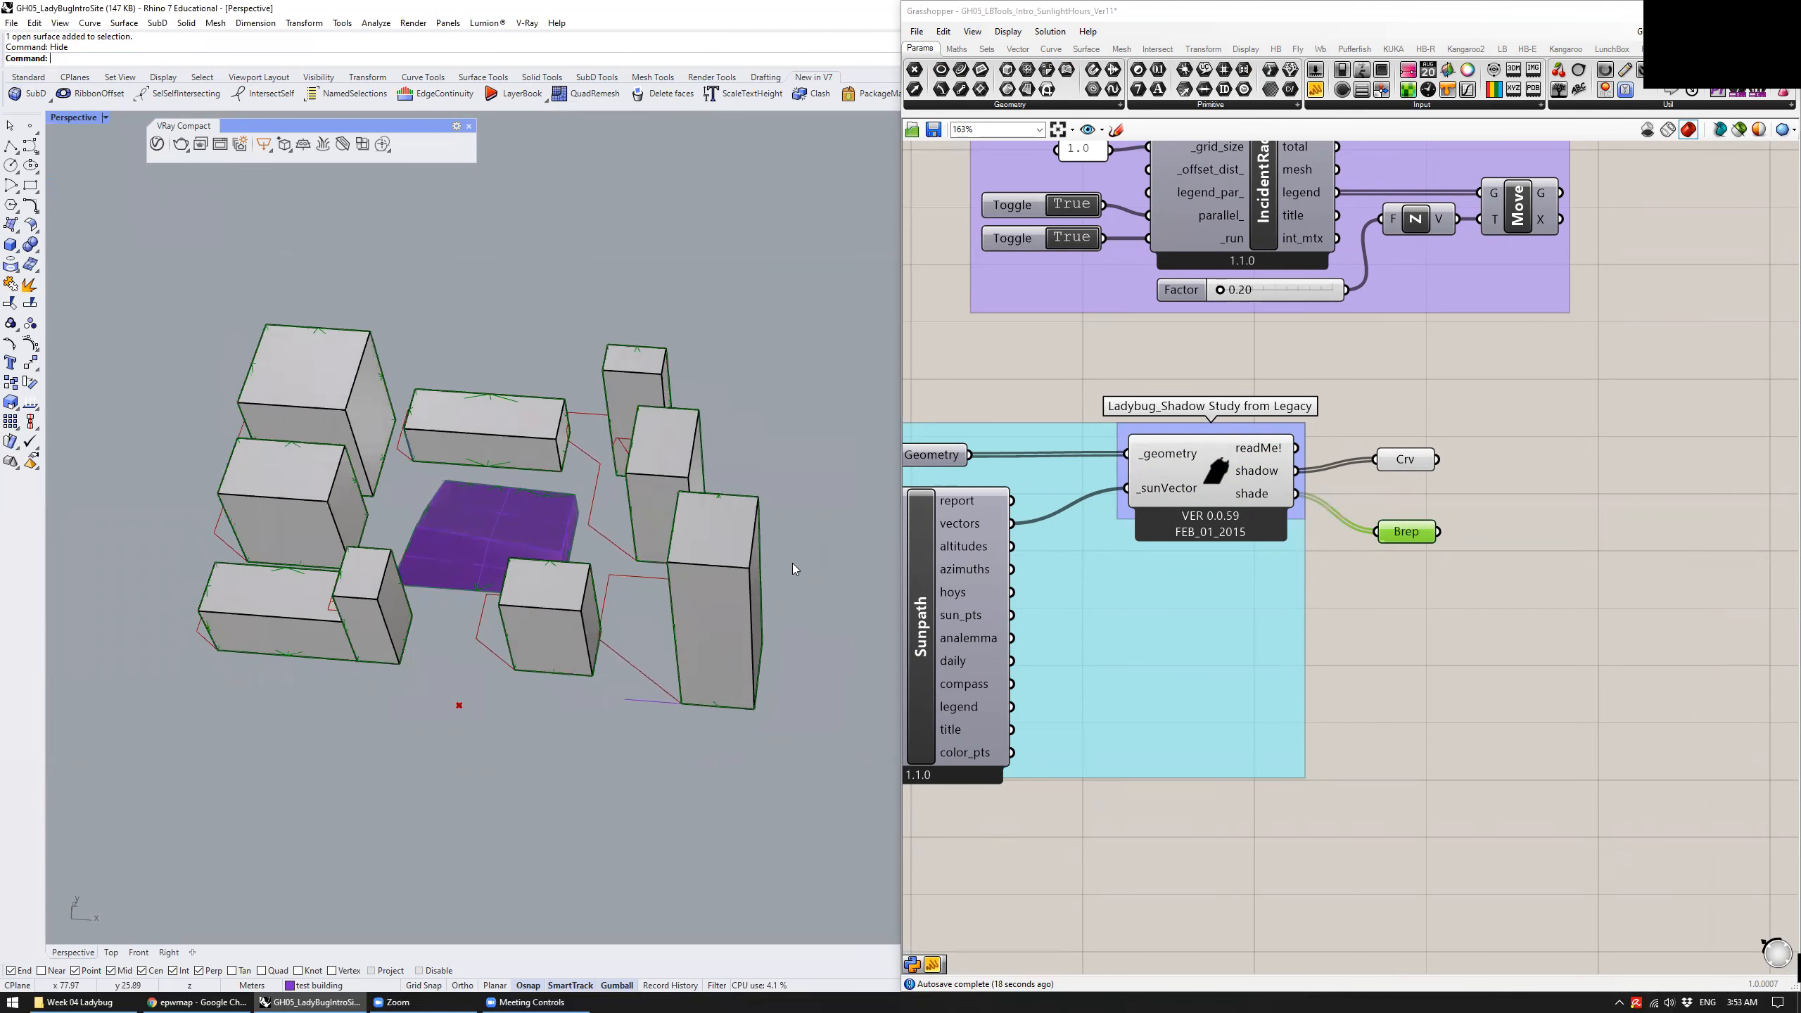
Try a Mesh parameter instead of the Brep parameter on the shadow study's shade output
click(1473, 557)
click(1416, 535)
key(Delete)
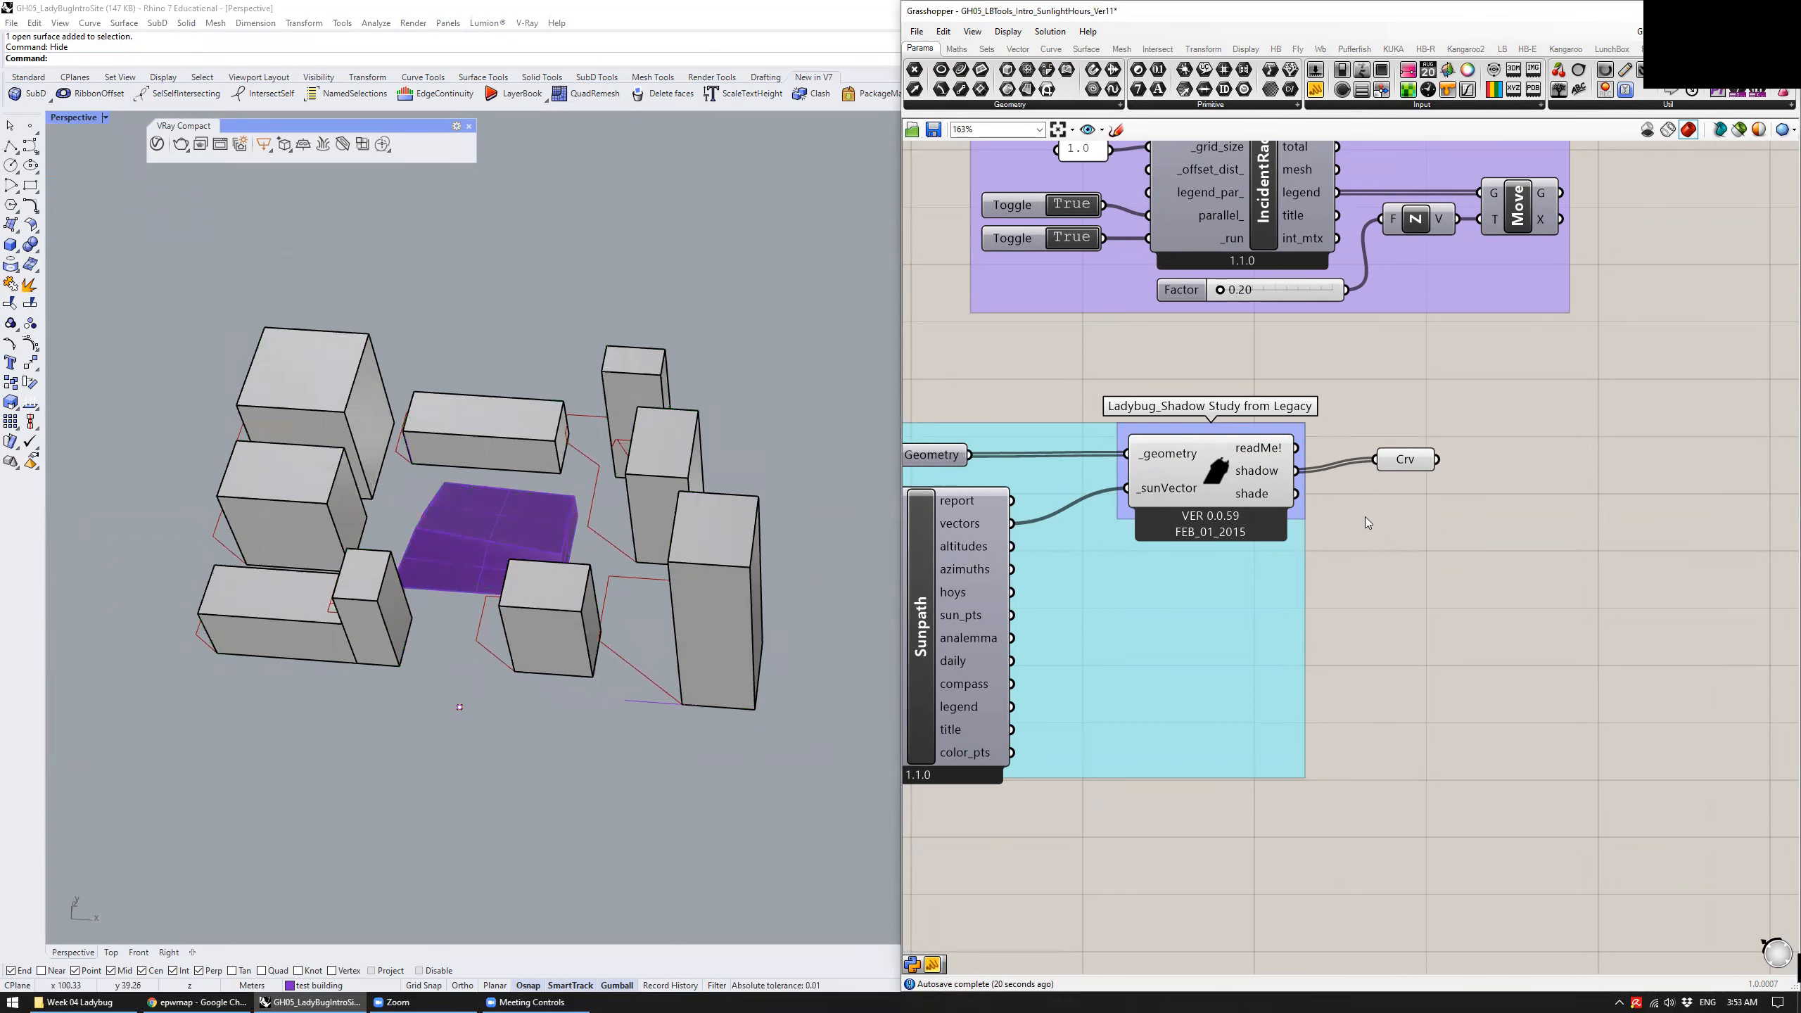
click(1061, 106)
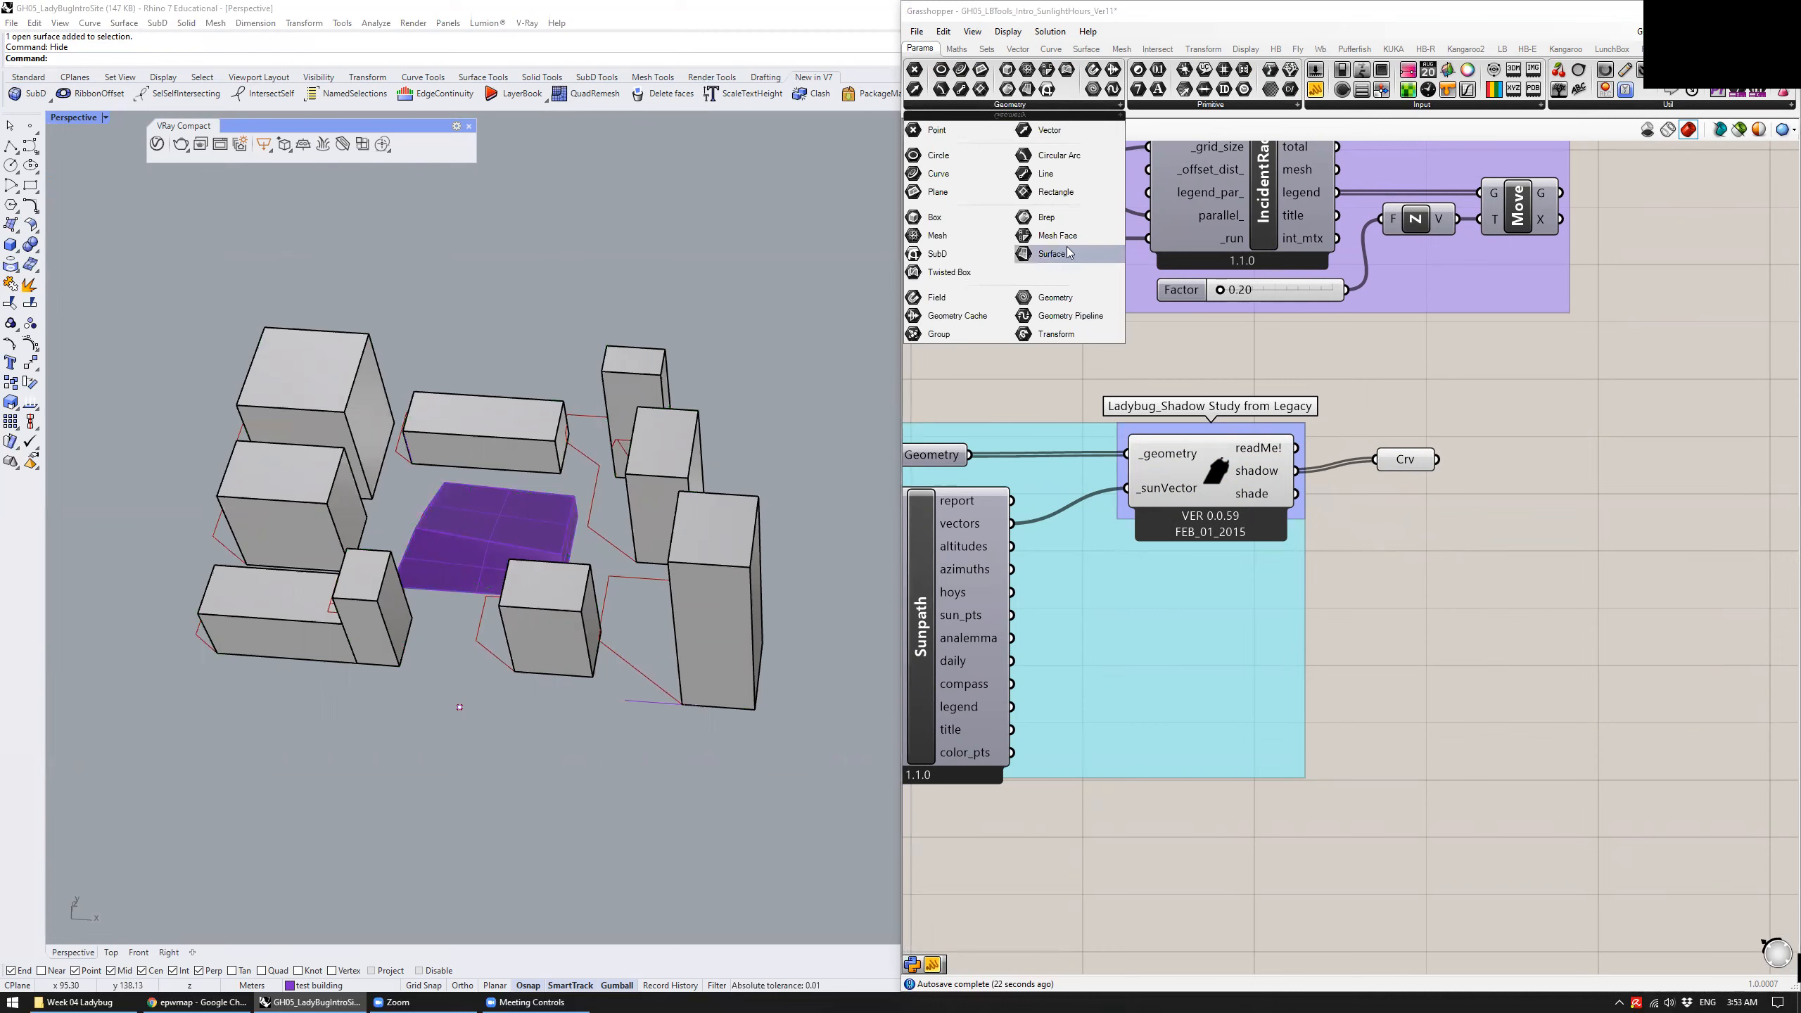
drag(951, 236, 1351, 531)
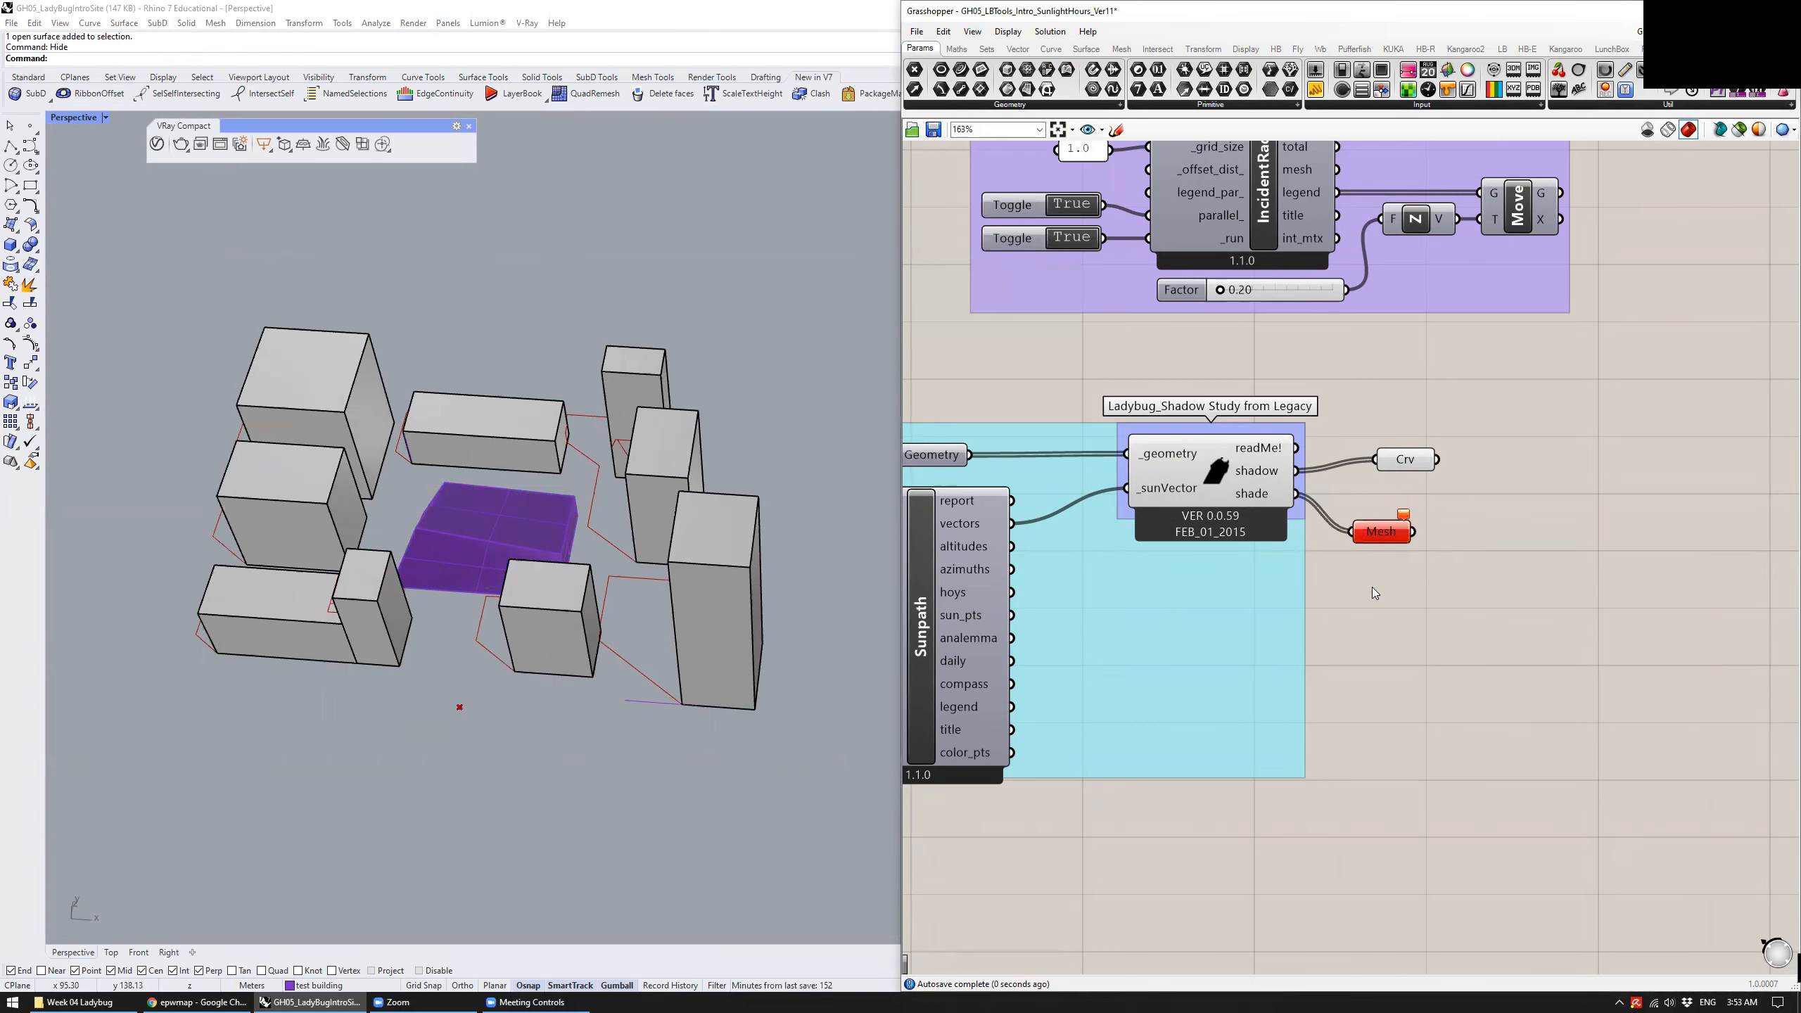
click(1376, 532)
key(Delete)
Add a Brep parameter below the Curve parameter, connect the shade output to it and inspect the shaded building faces
mouse_move(1265, 498)
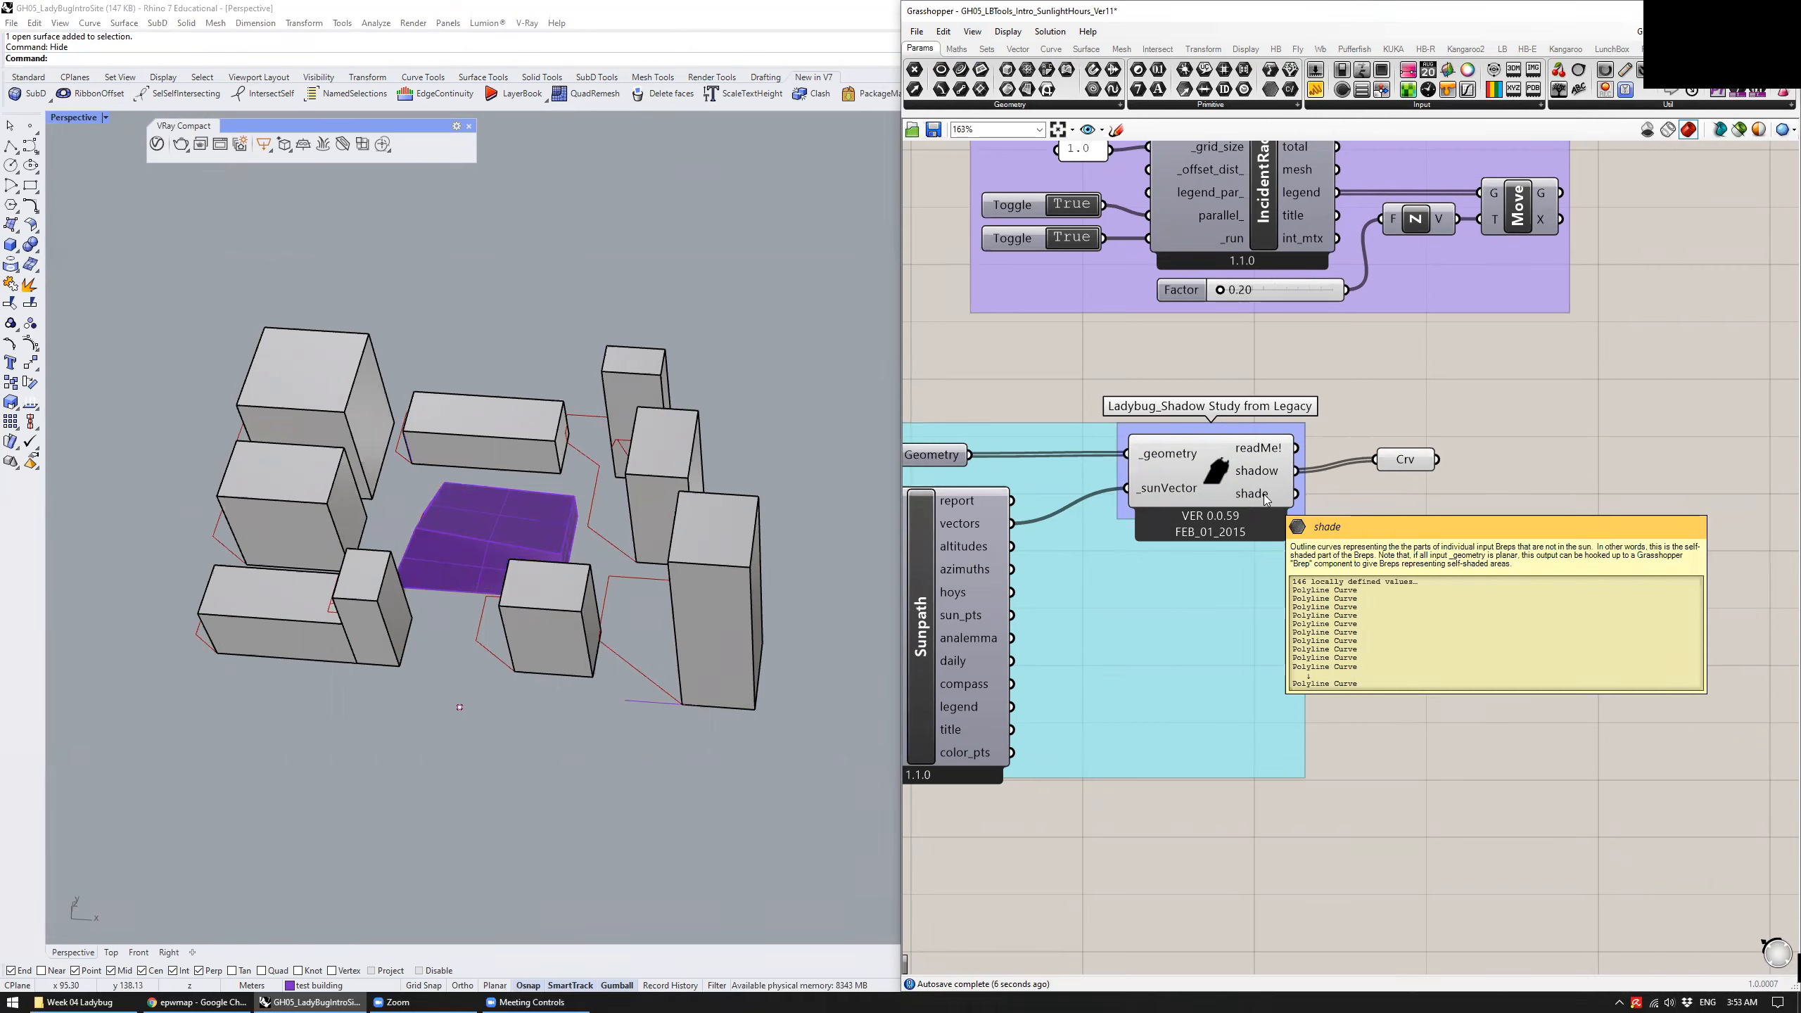
click(1010, 105)
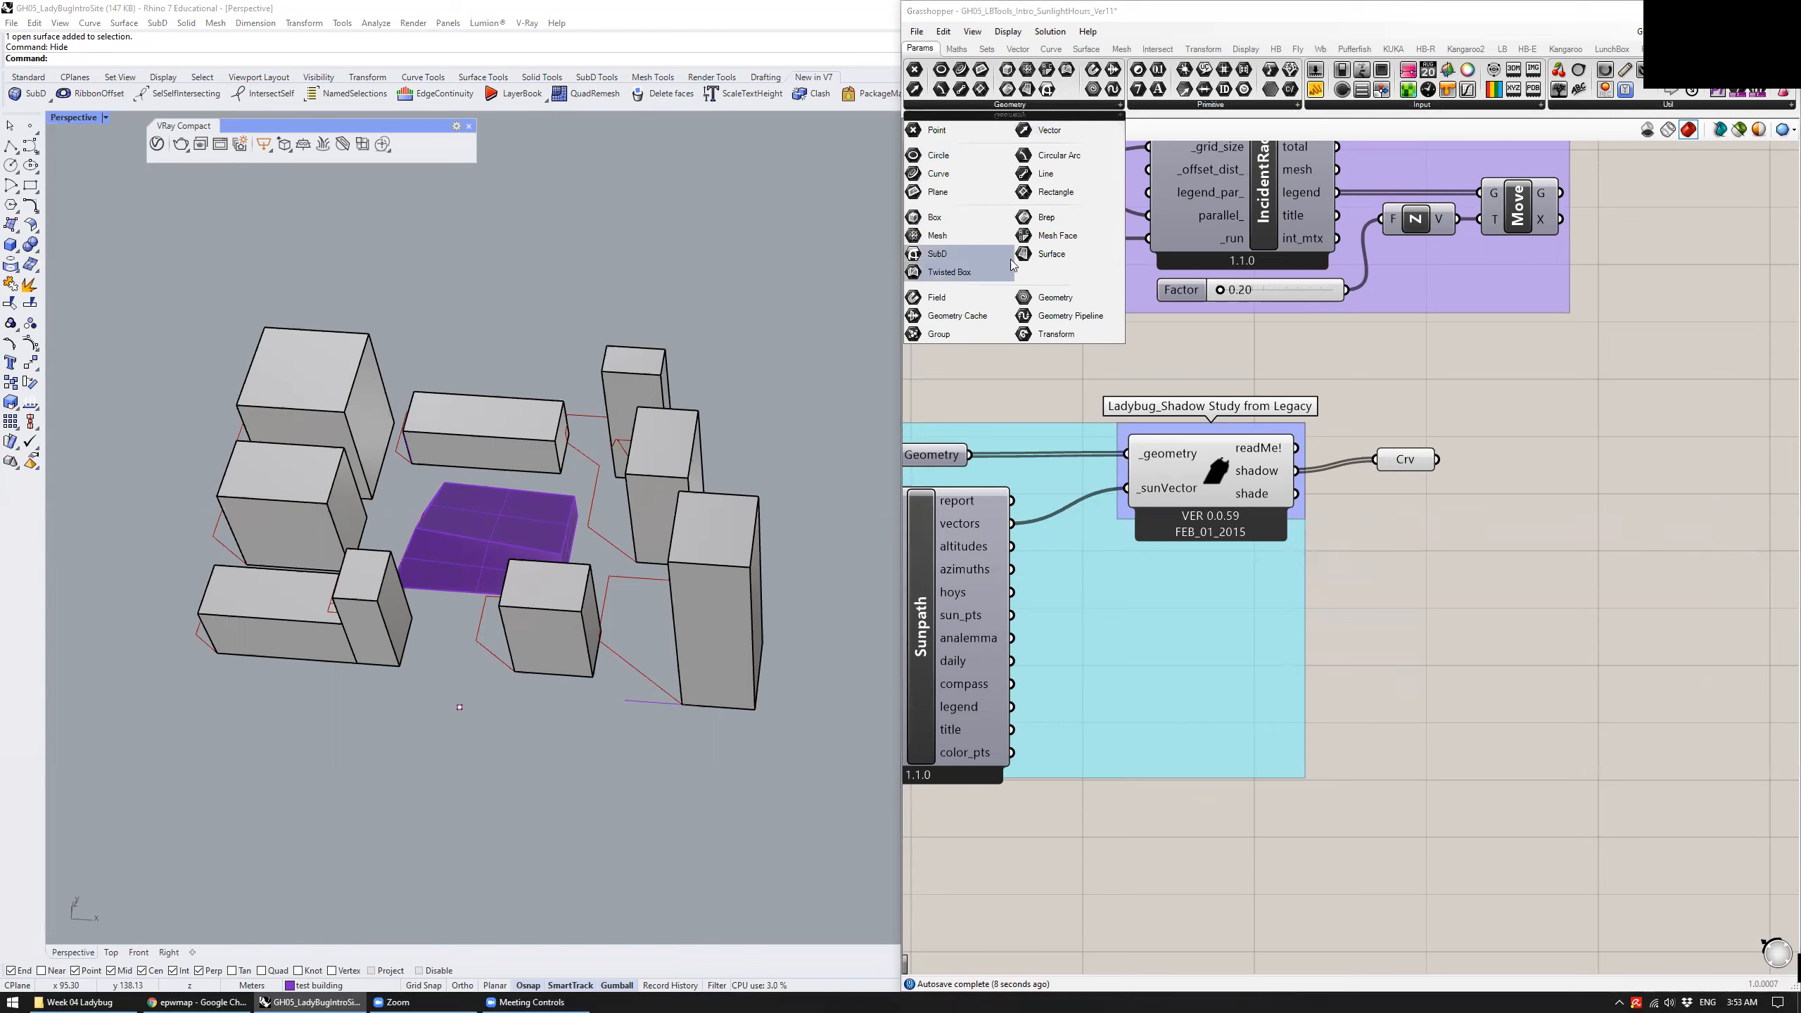
click(1044, 217)
click(1395, 529)
drag(1296, 493, 1388, 521)
right_drag(511, 426, 814, 541)
scroll(671, 488, down, 5)
scroll(813, 542, up, 5)
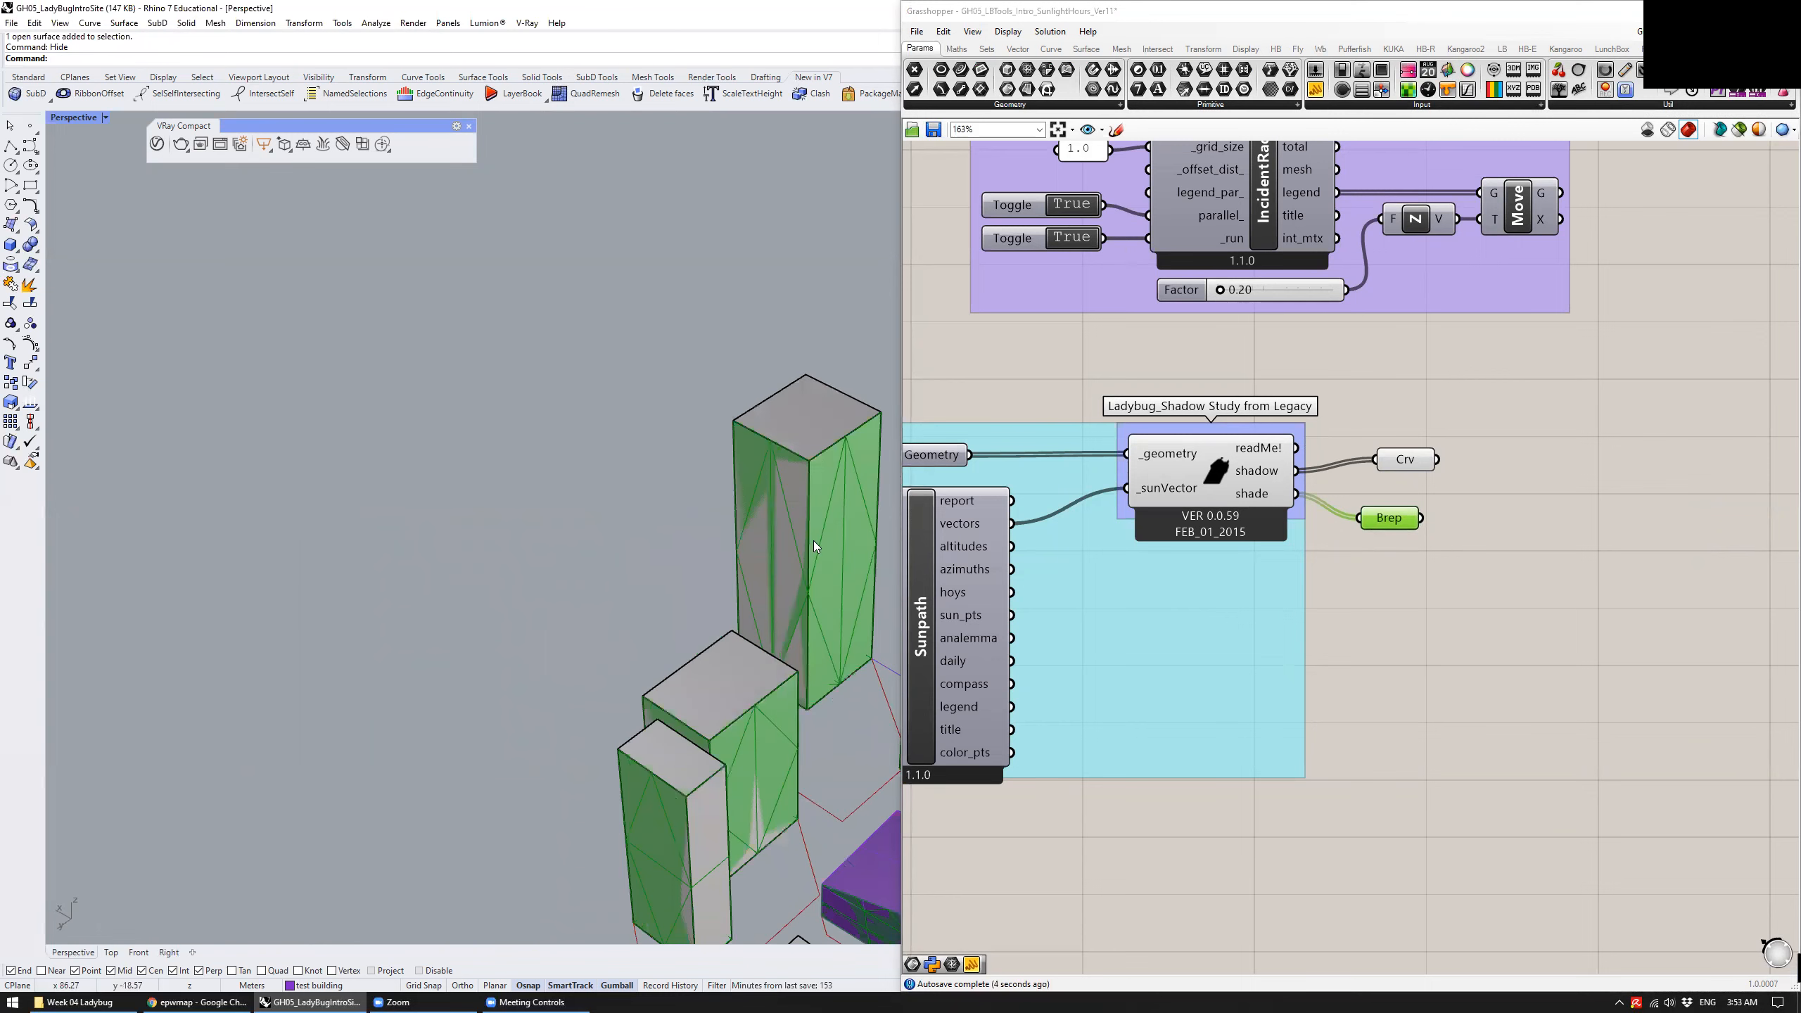
scroll(764, 529, down, 5)
right_drag(771, 531, 715, 494)
Select all the buildings in the Rhino model and hide them so only the Grasshopper preview geometry is displayed
click(776, 495)
drag(715, 493, 871, 724)
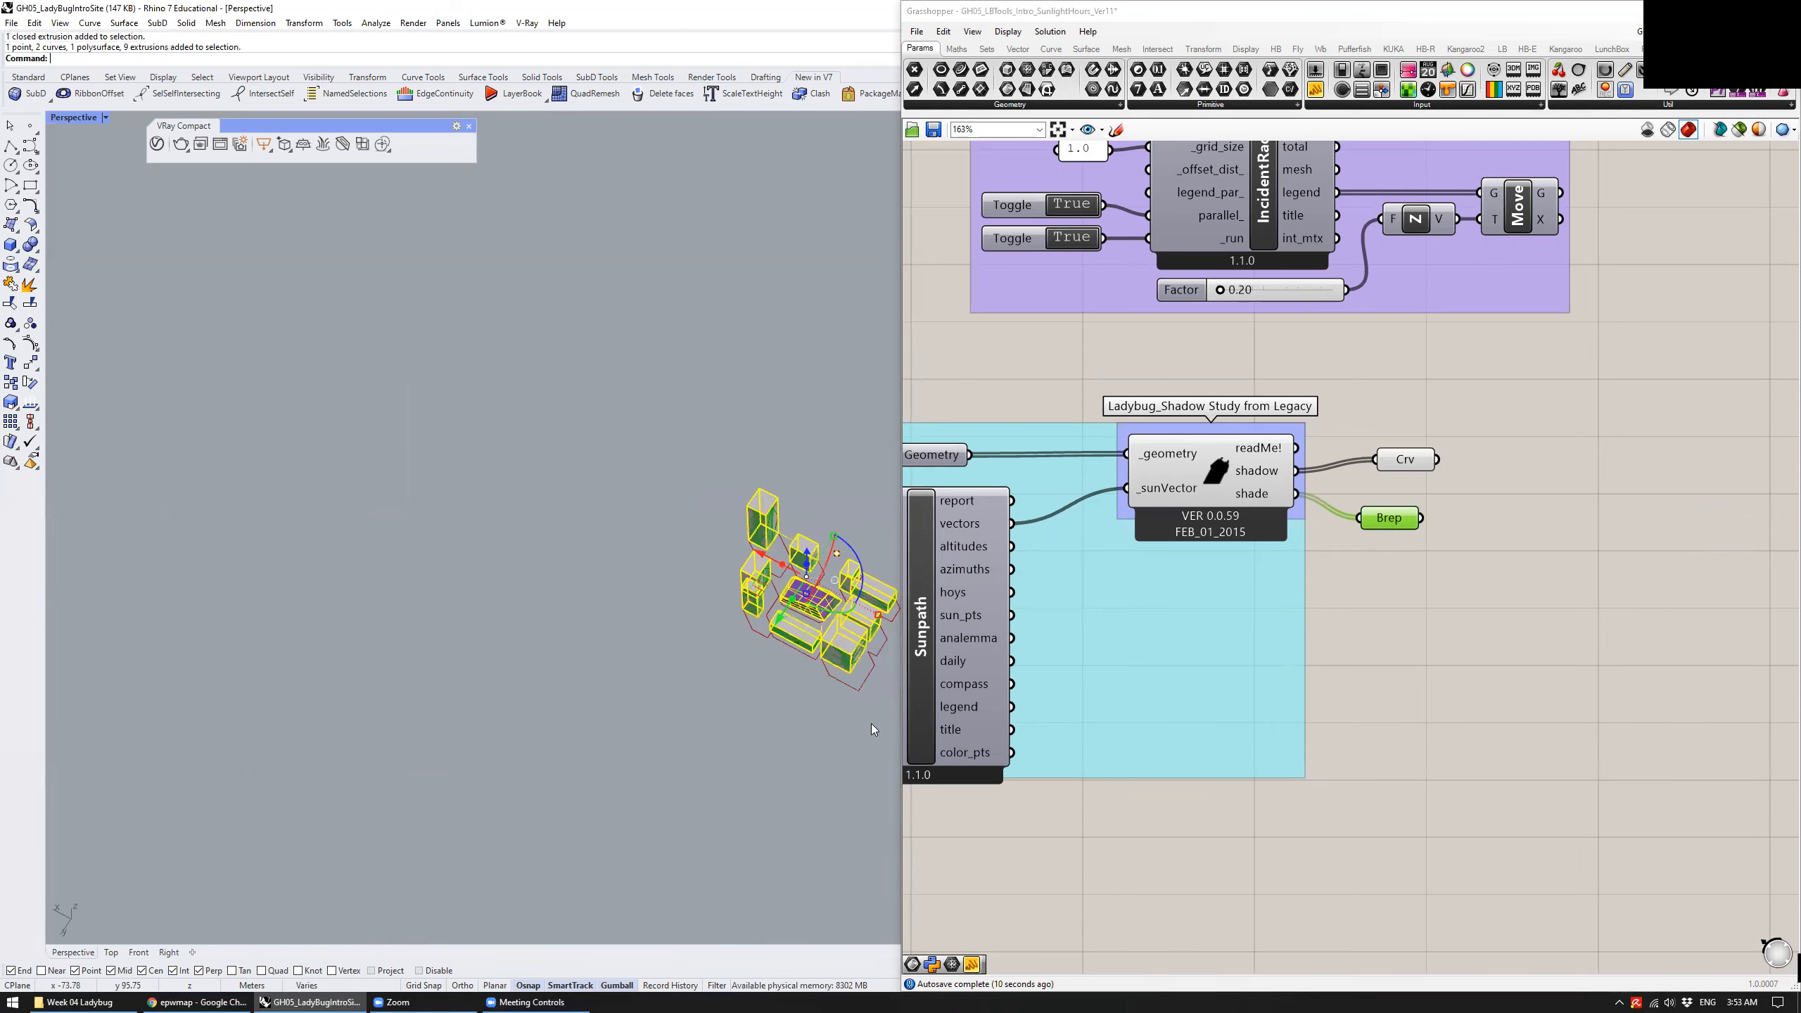
key(Return)
right_drag(844, 653, 689, 659)
scroll(765, 537, up, 8)
Select the Curve and Brep parameters in turn to compare the shadow outlines with the shade geometry
click(1406, 458)
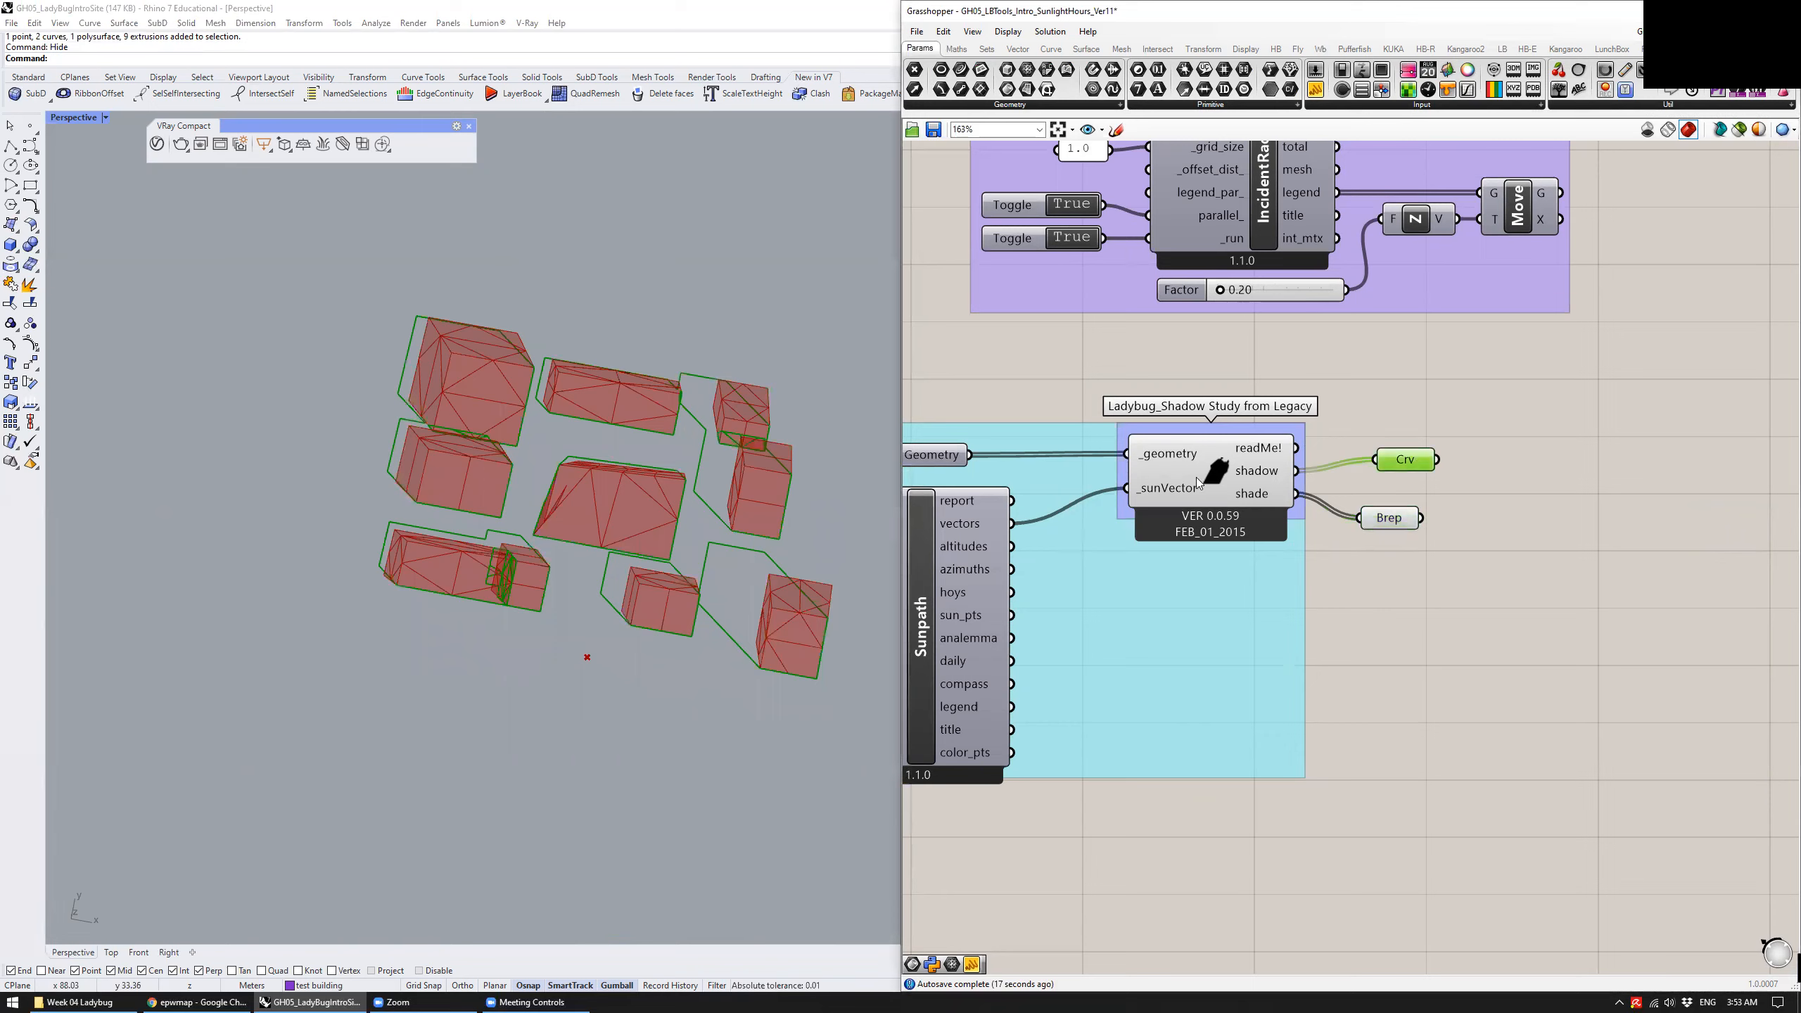
click(1380, 523)
right_drag(681, 617, 657, 655)
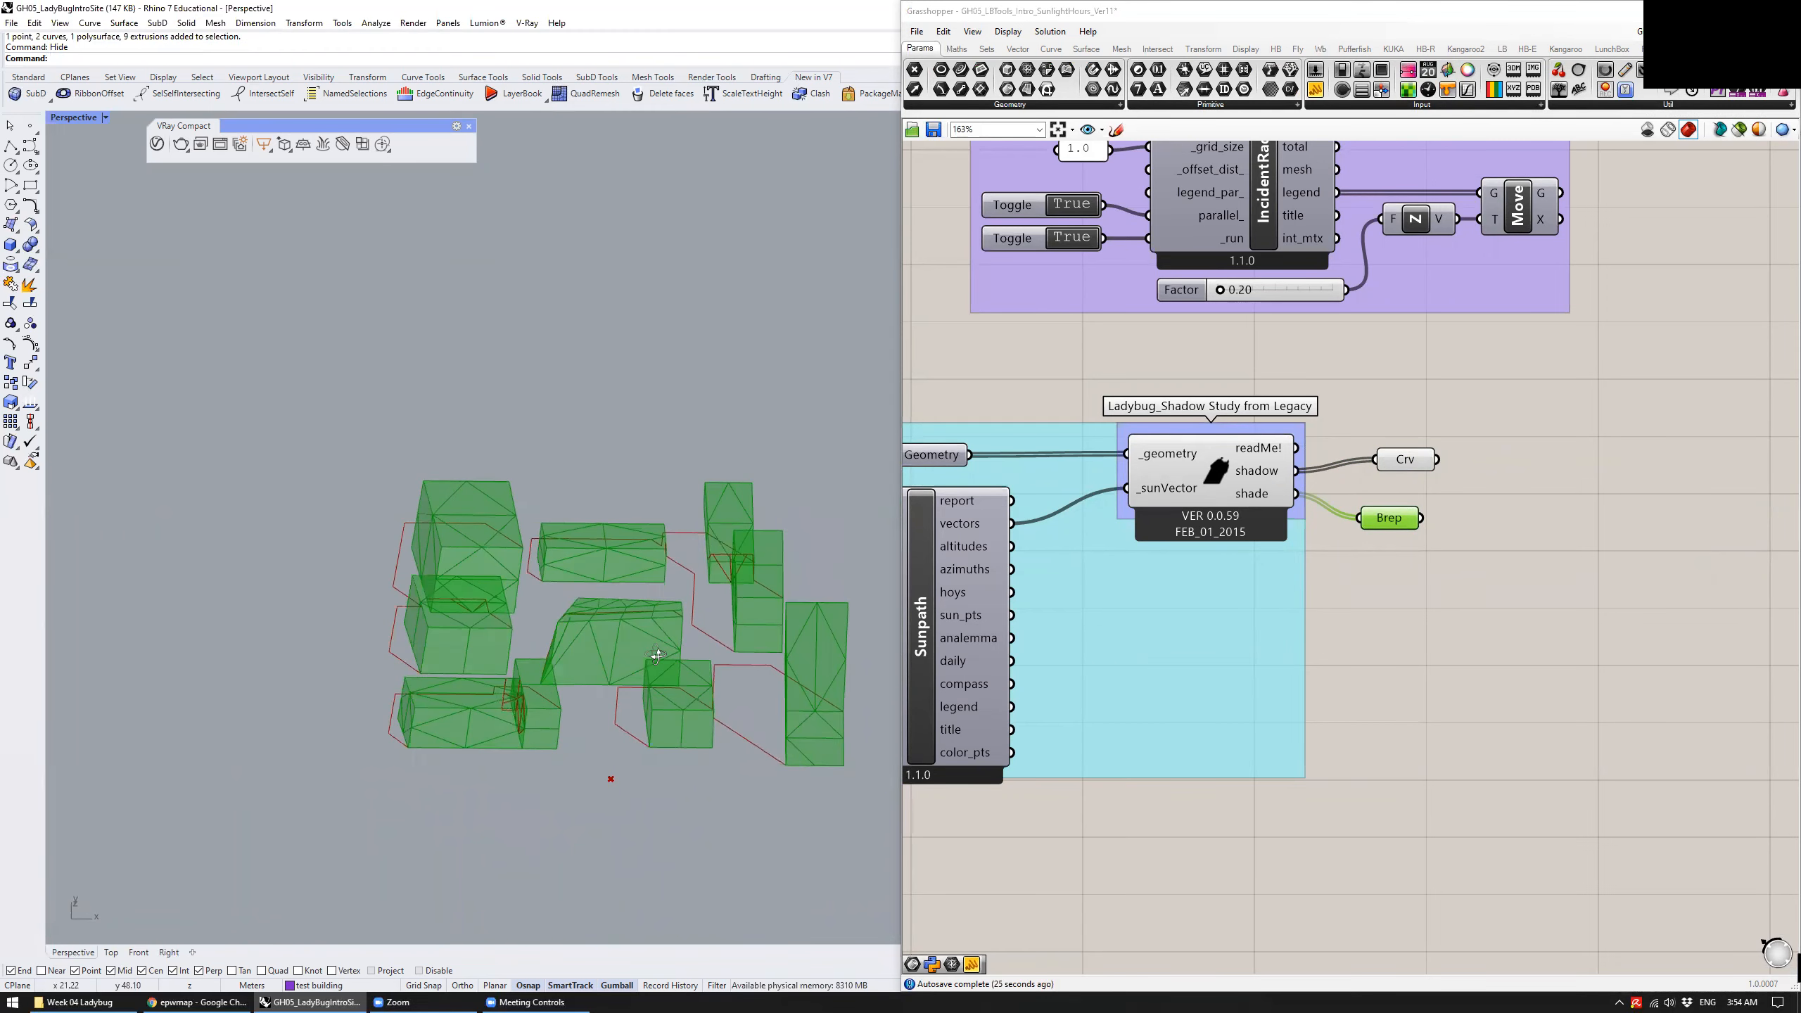
scroll(1166, 667, down, 3)
right_drag(995, 784, 1122, 749)
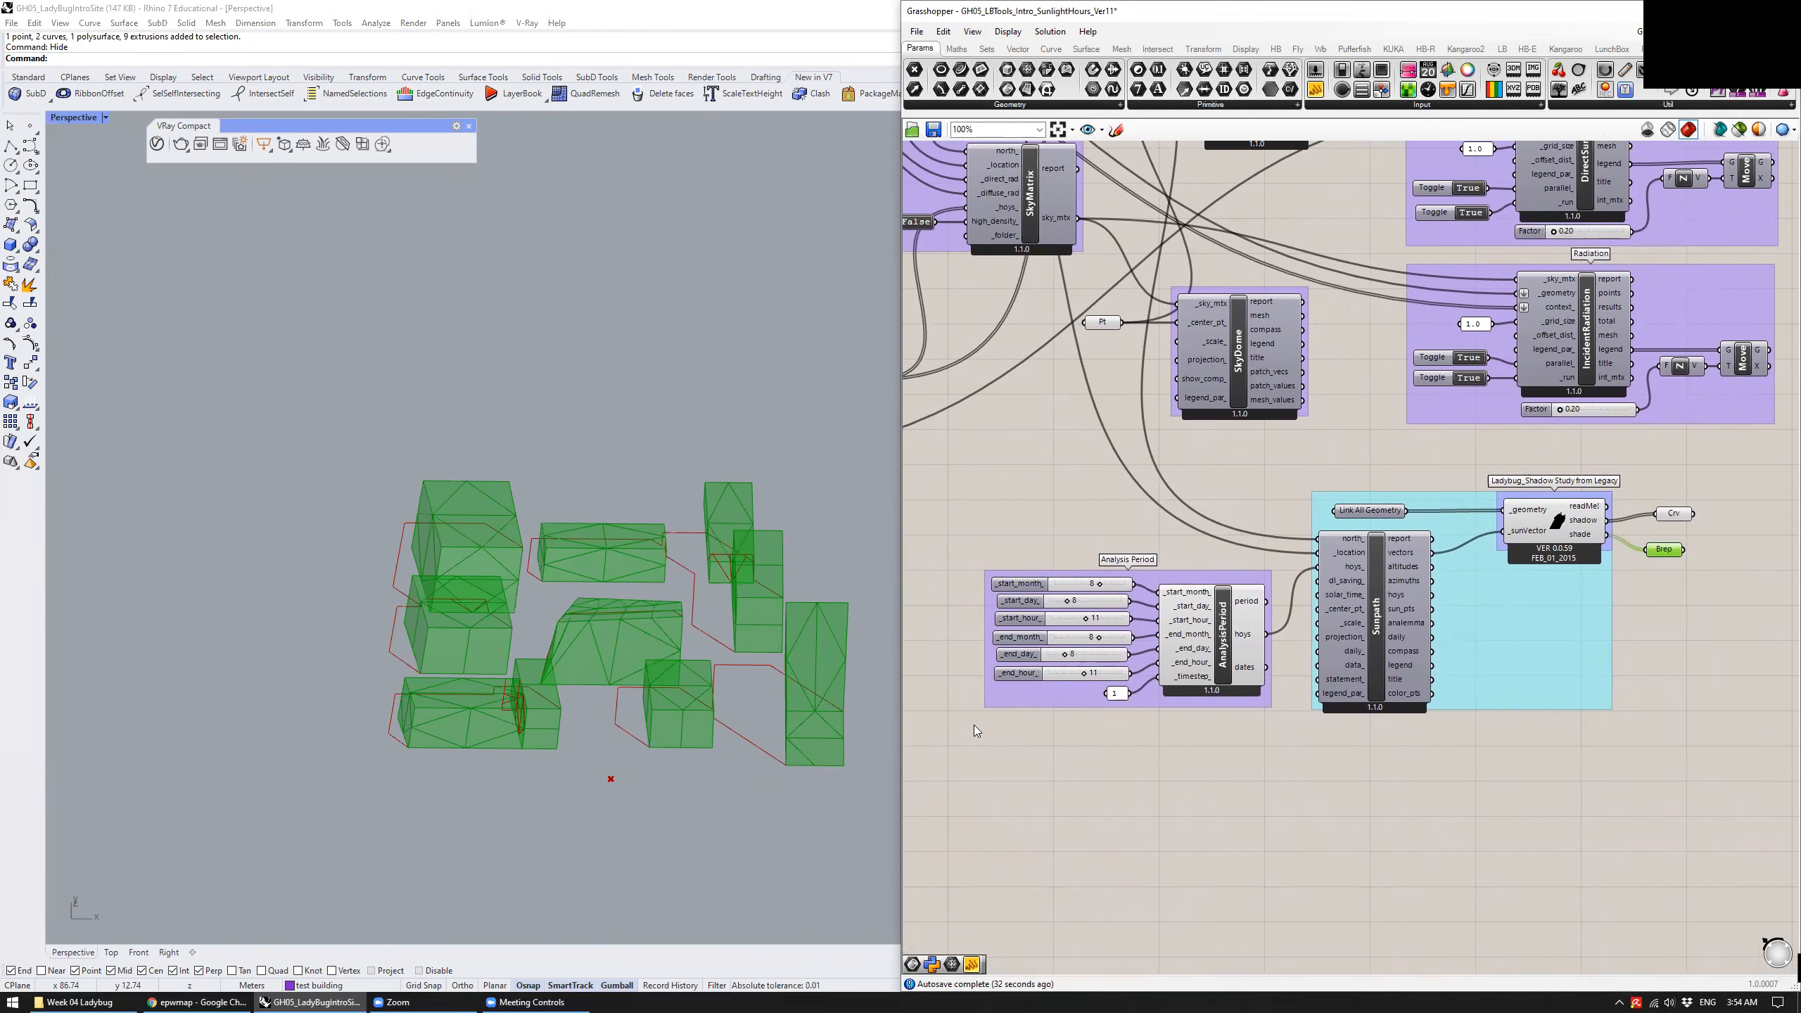
right_drag(810, 718, 687, 766)
Set the start hour of the shadow study's analysis period to 4
scroll(1126, 718, up, 3)
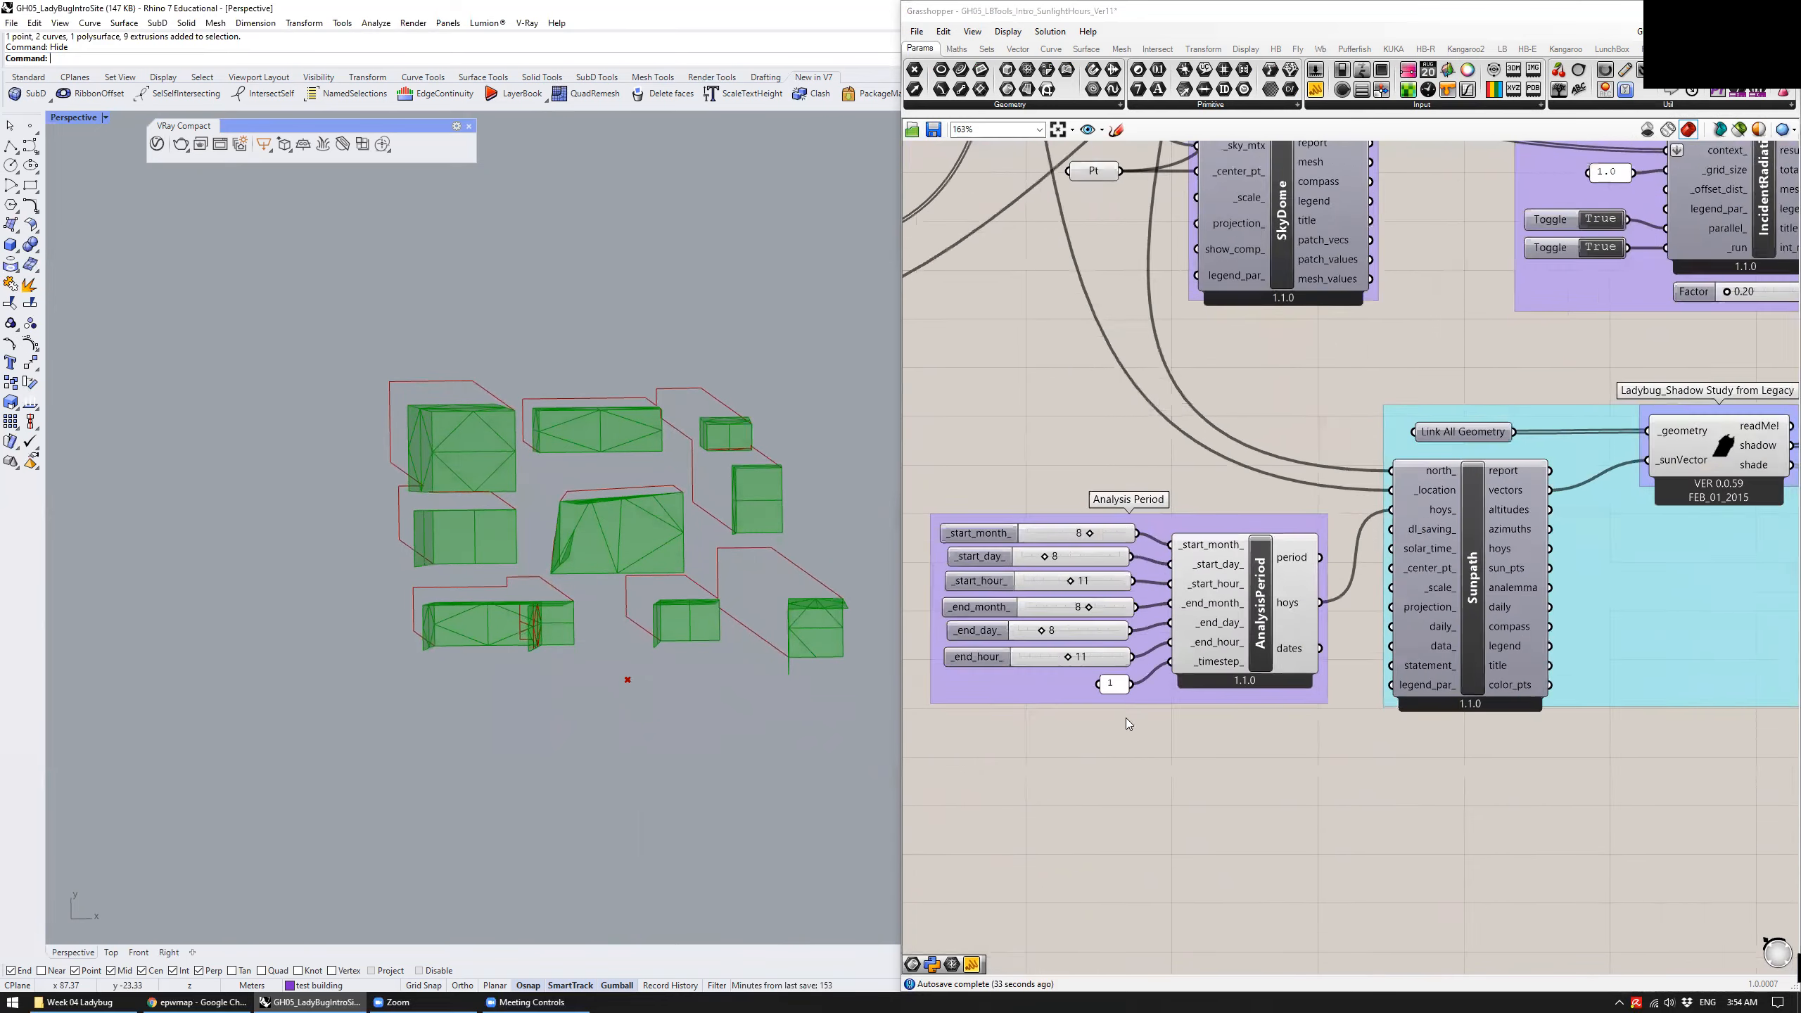
right_drag(1032, 749, 1118, 833)
double_click(1172, 641)
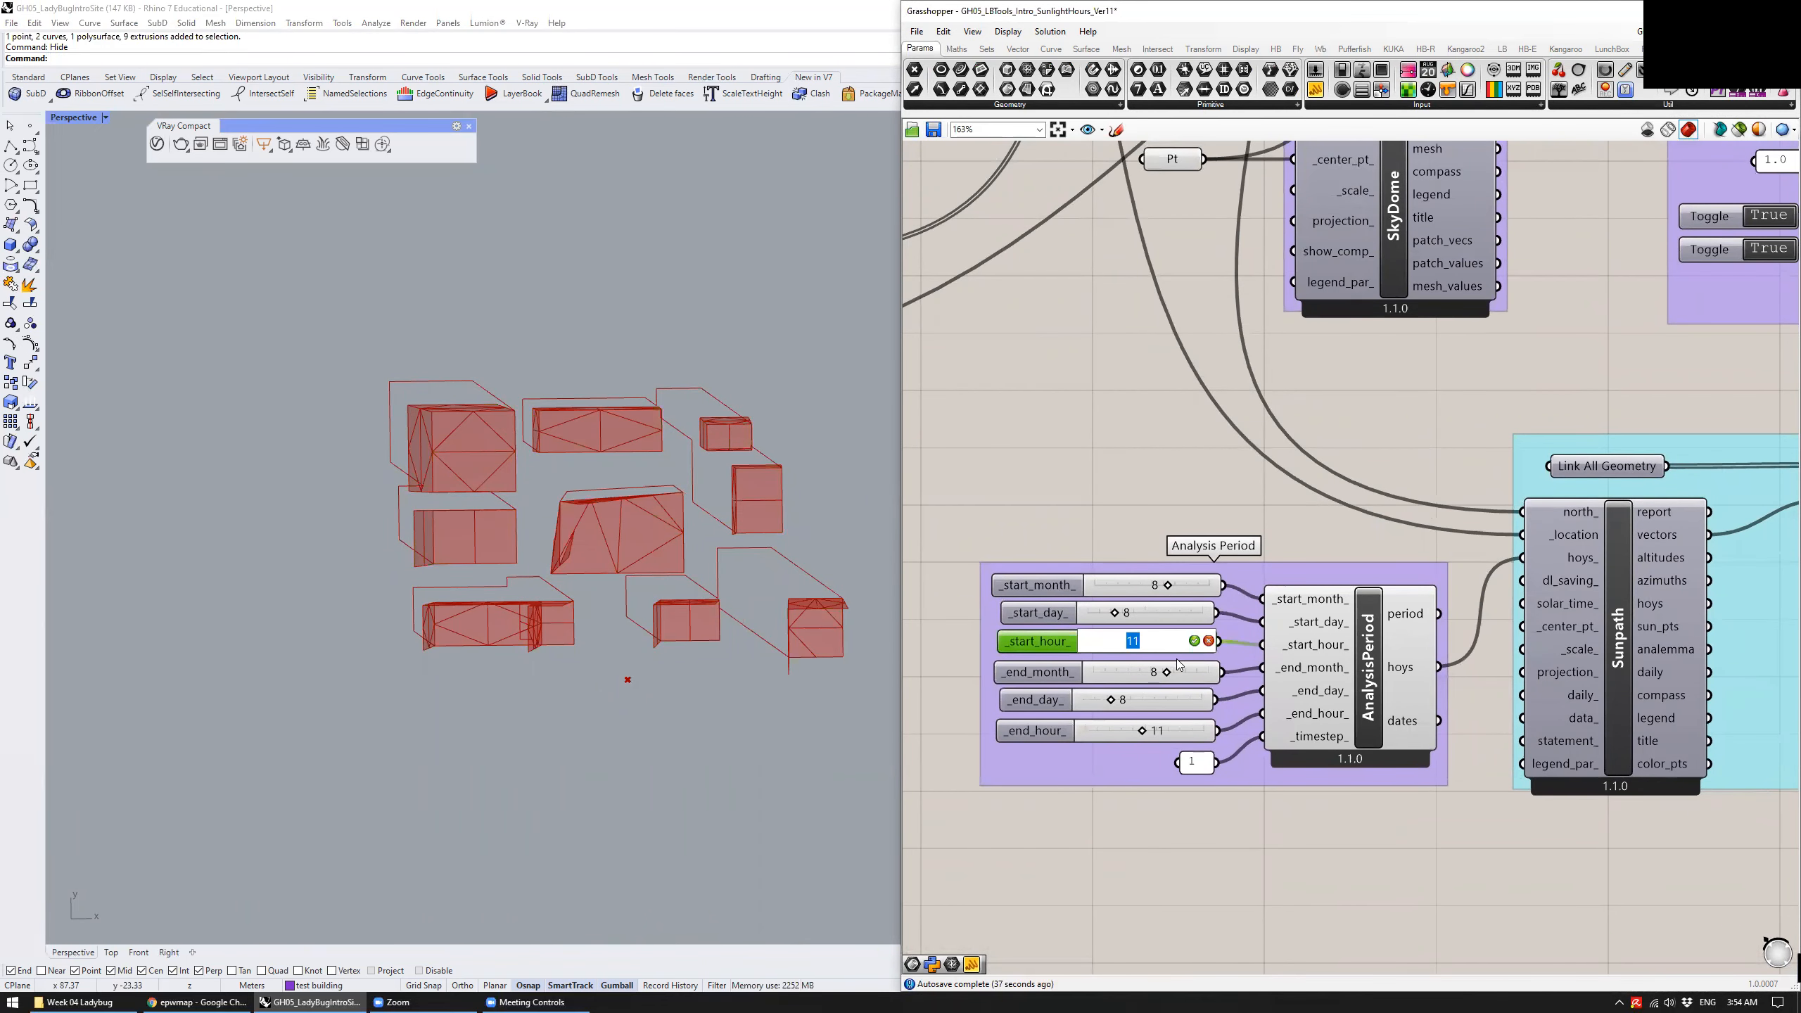
text(4)
key(Return)
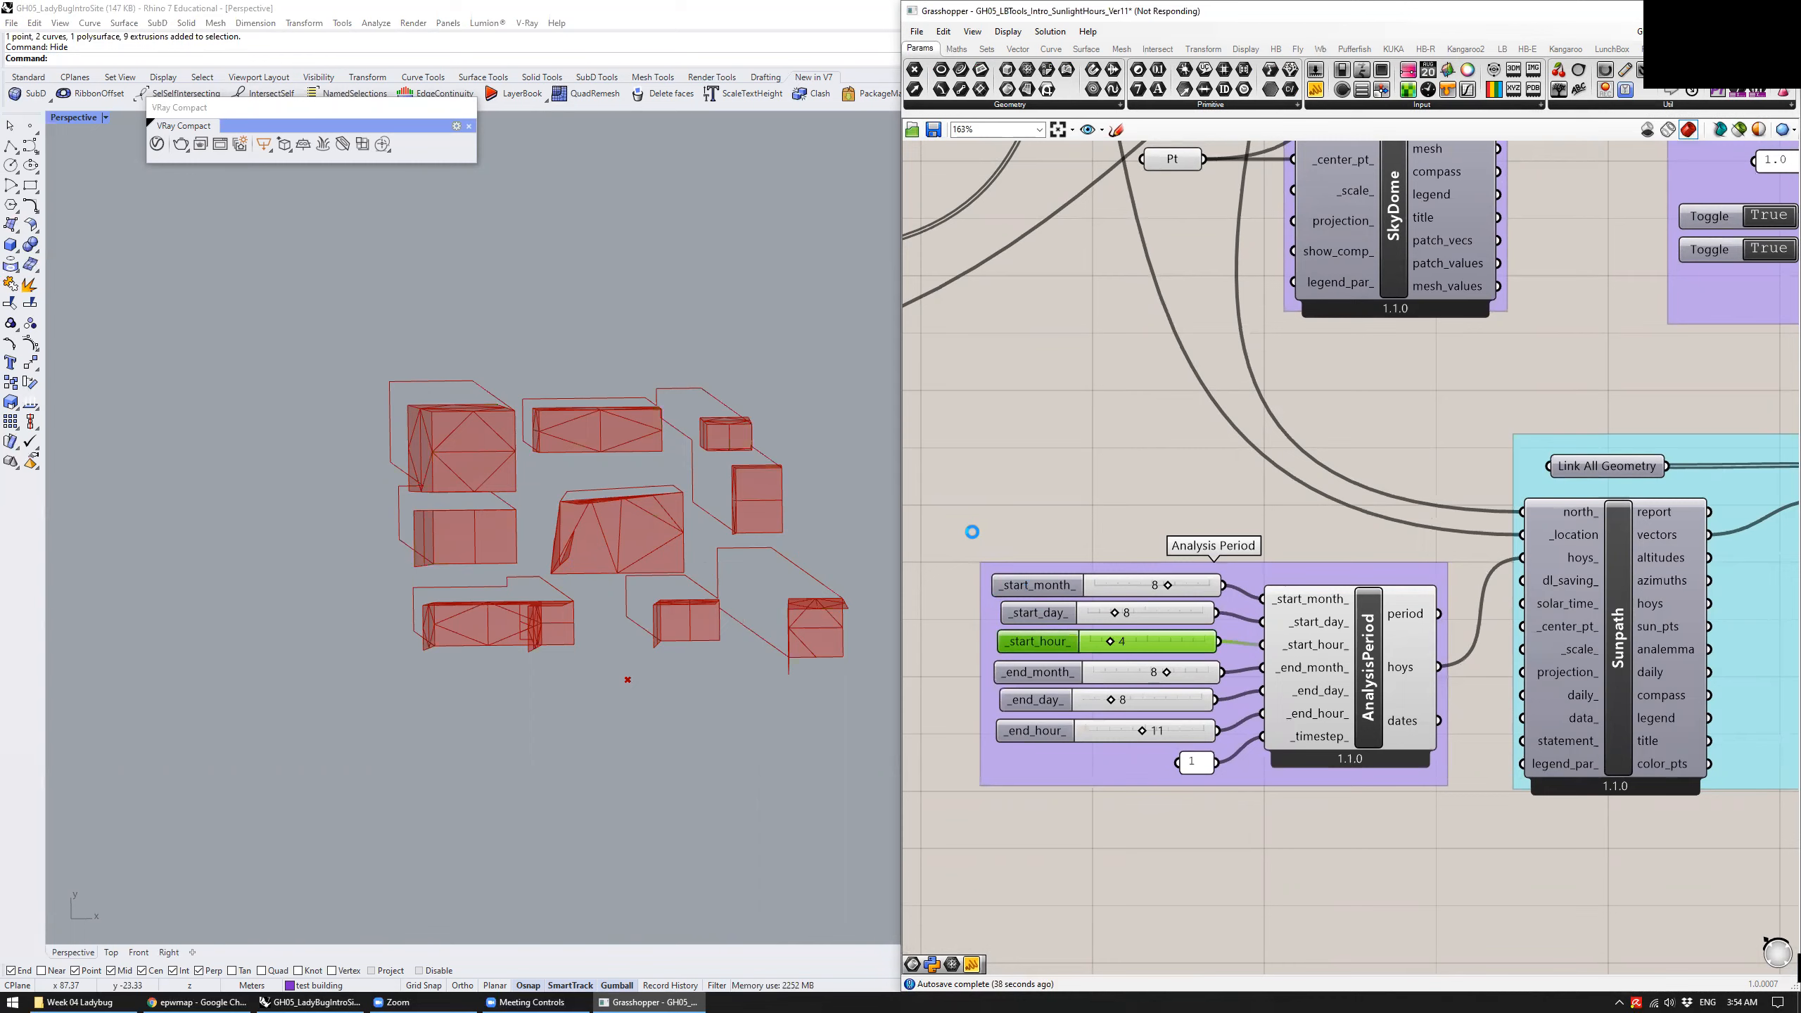
click(931, 588)
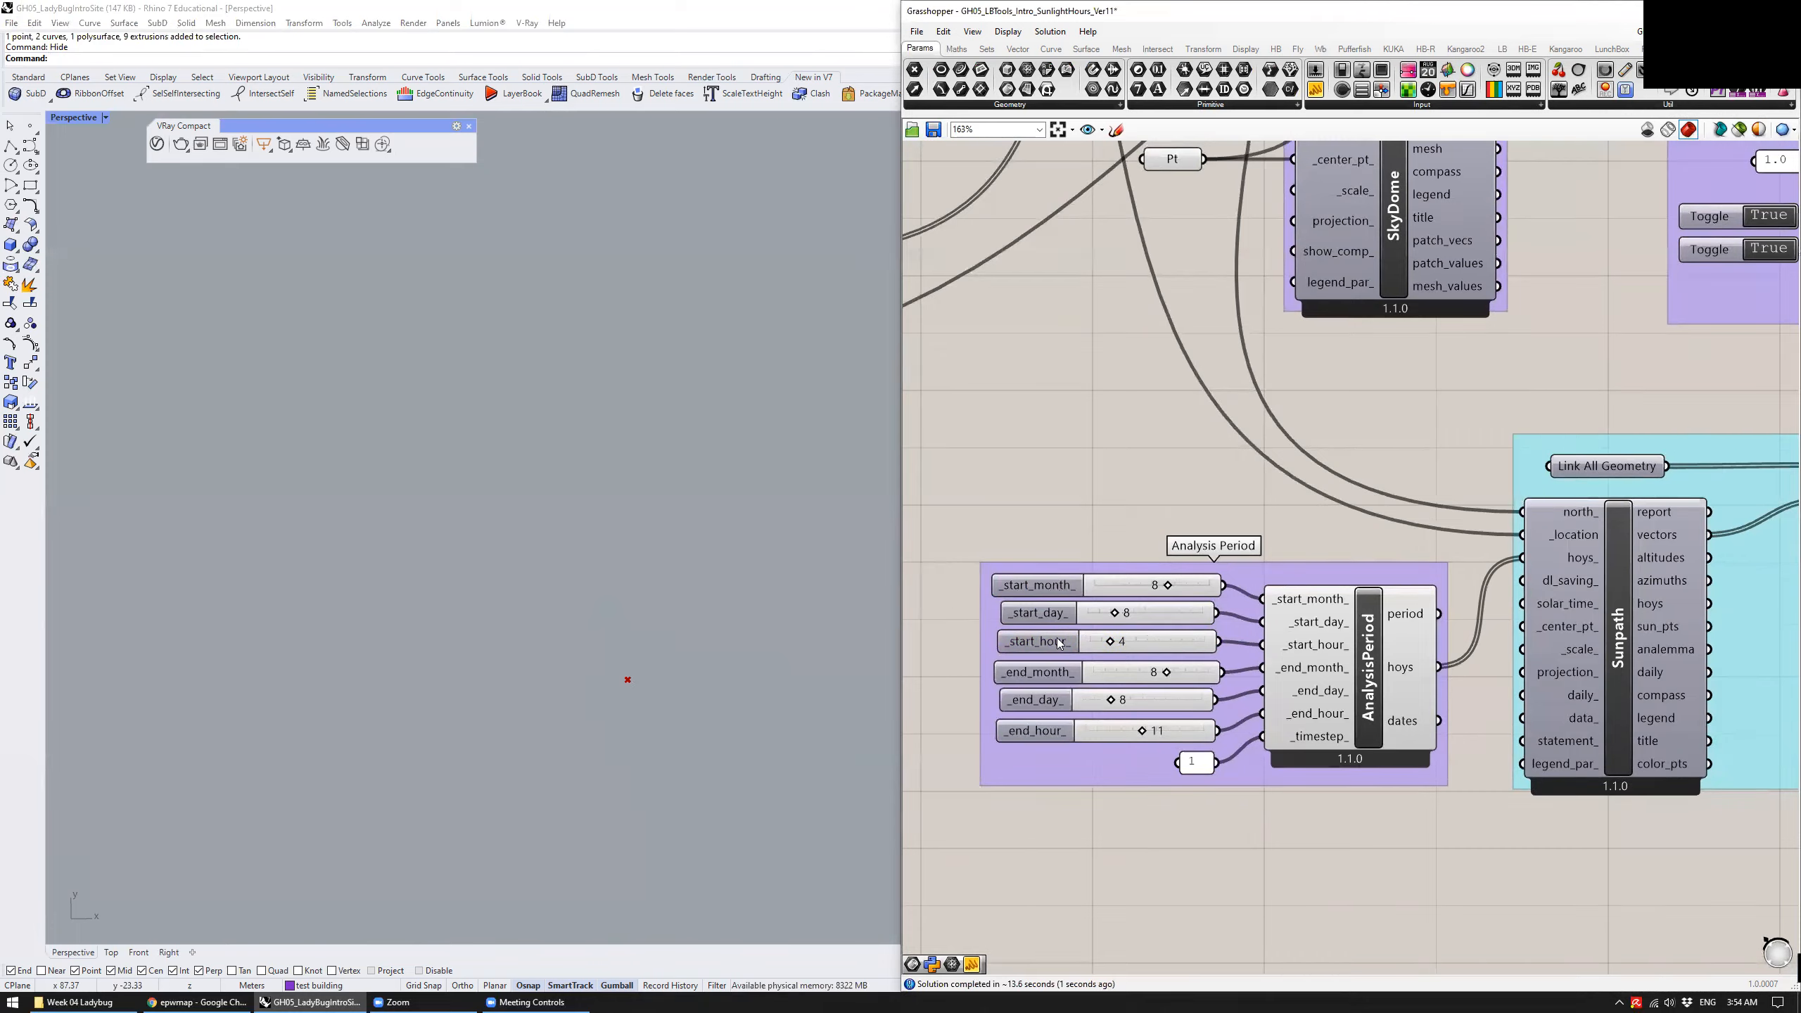
Set both the start hour and the end hour of the shadow study's analysis period to 16
scroll(1153, 589, down, 4)
scroll(1689, 516, up, 3)
scroll(1007, 577, down, 2)
right_drag(1131, 505, 1187, 505)
scroll(993, 639, up, 4)
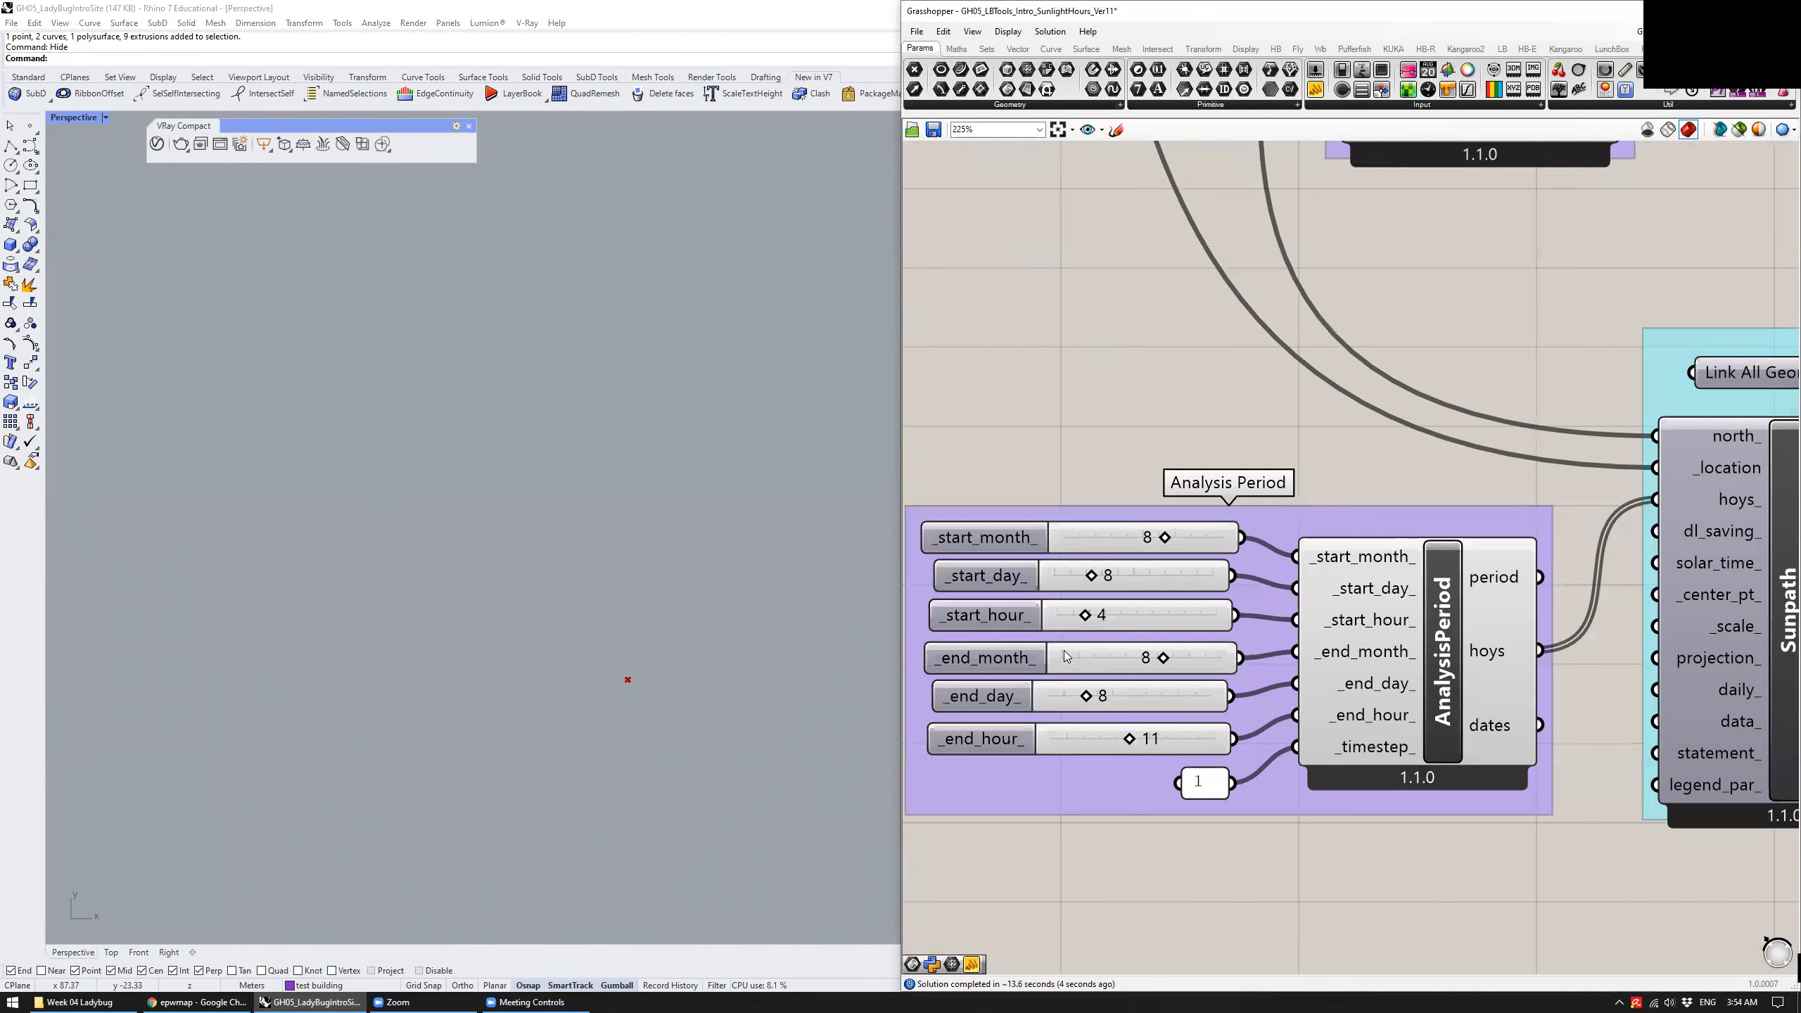
double_click(1191, 623)
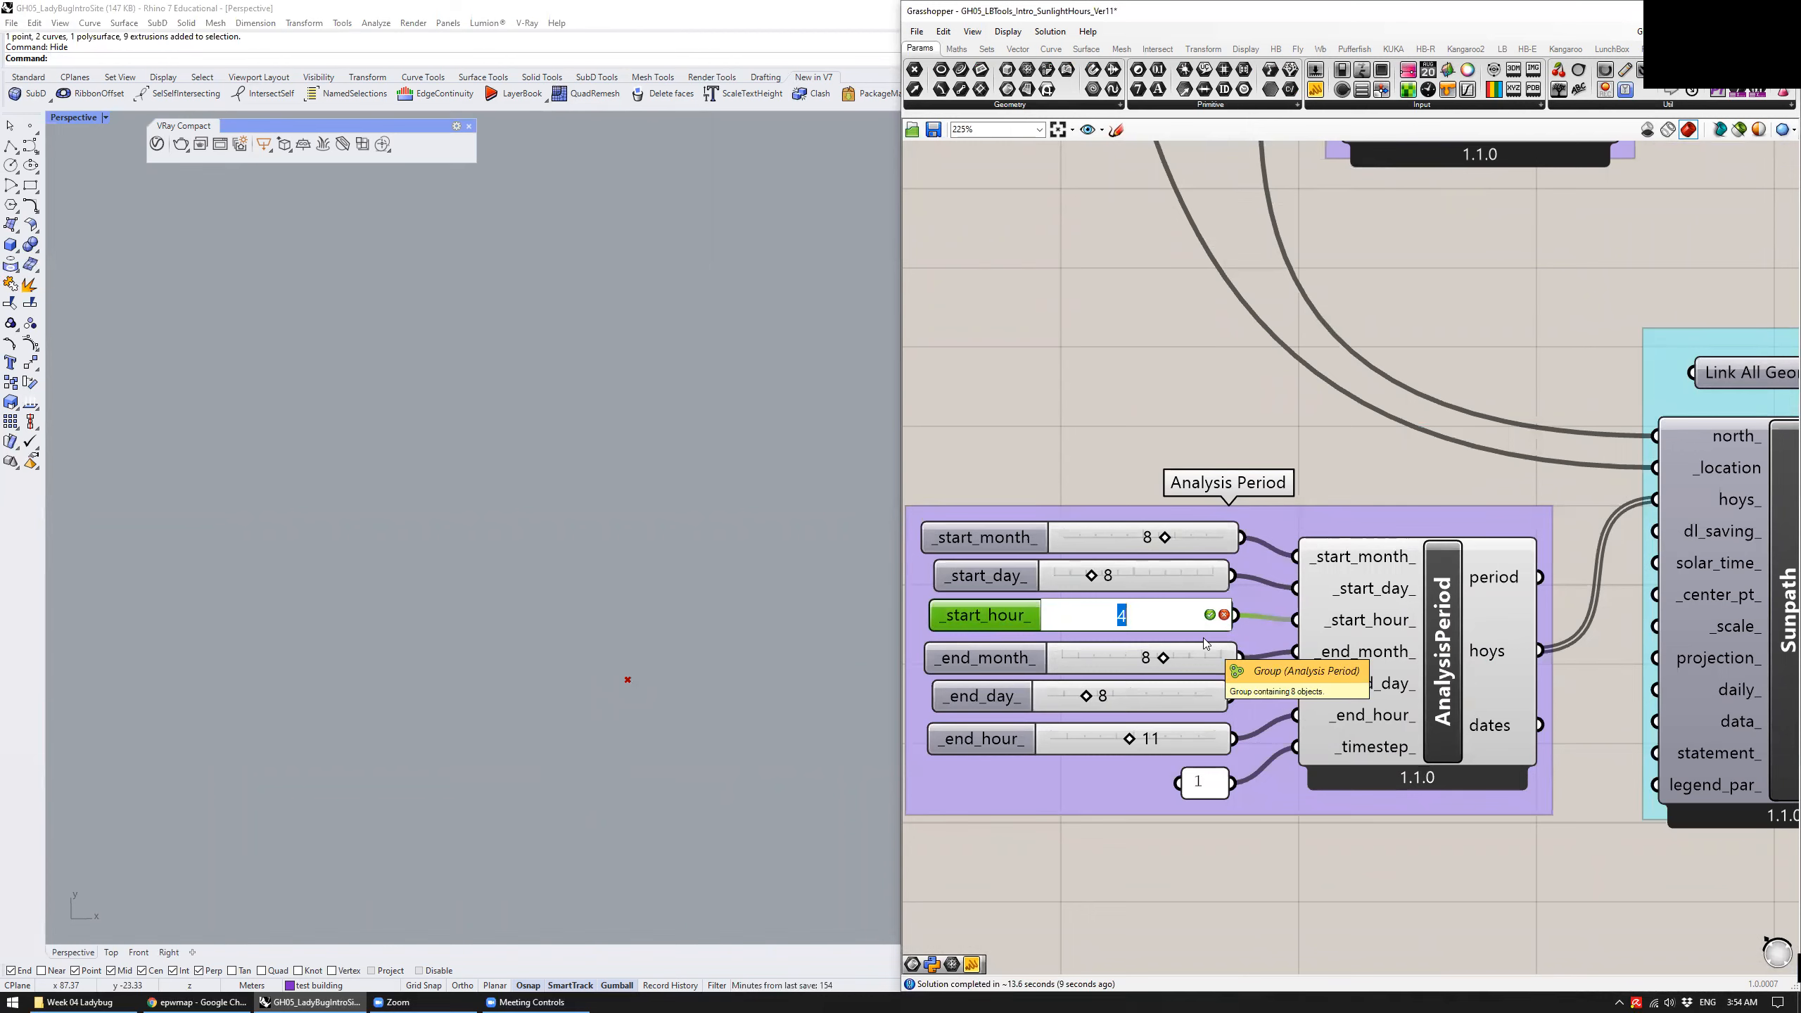
text(16)
key(Return)
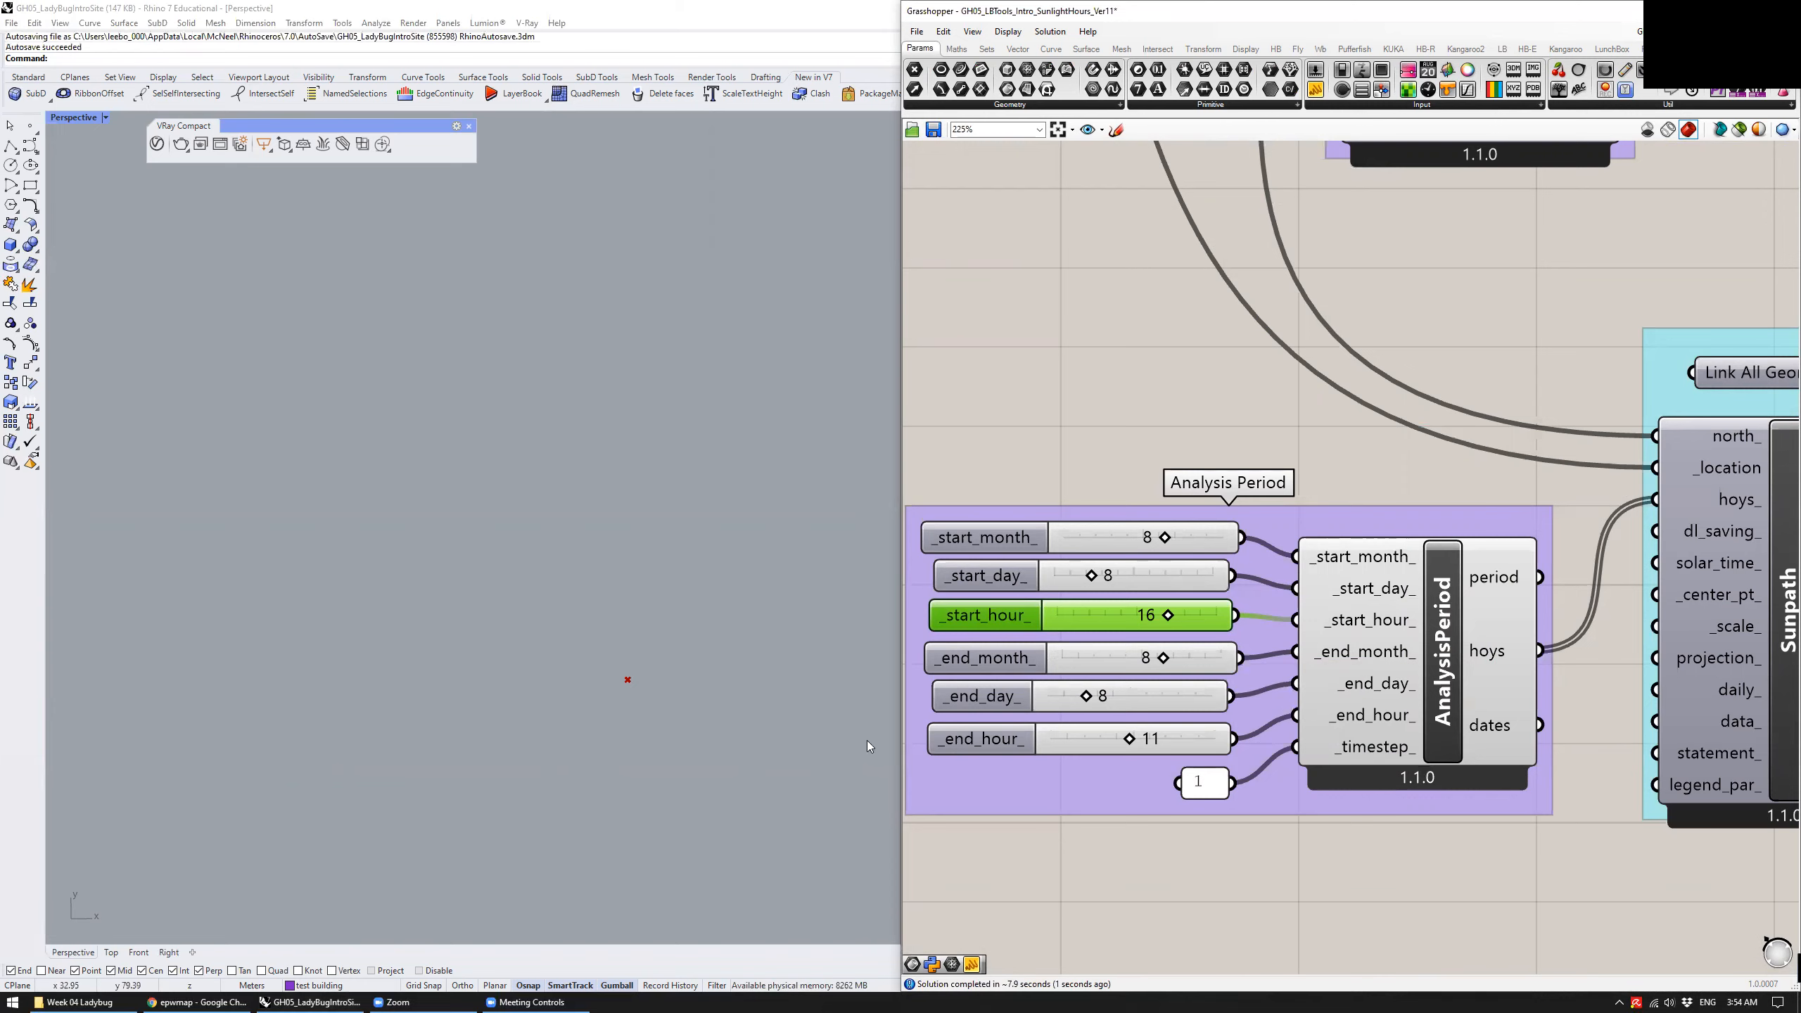
double_click(1089, 743)
text(16)
key(Return)
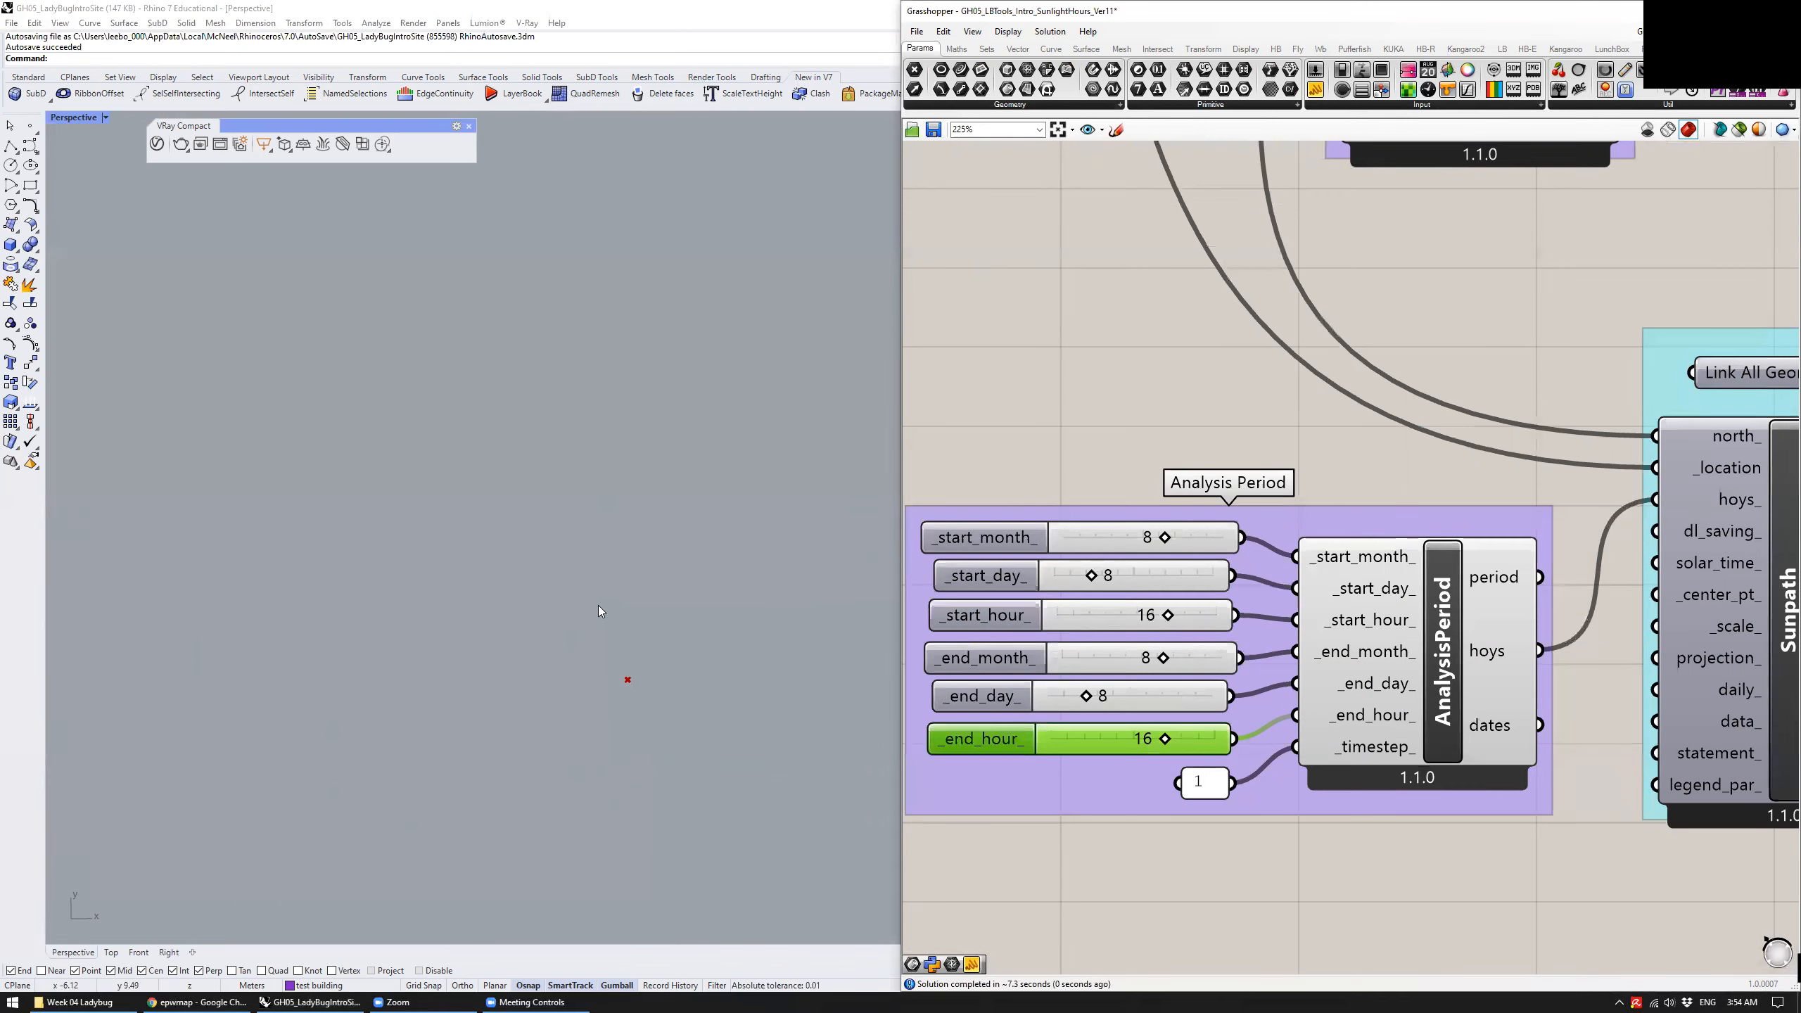
Show all the hidden objects in the Rhino model
scroll(1032, 575, down, 4)
scroll(1542, 500, up, 3)
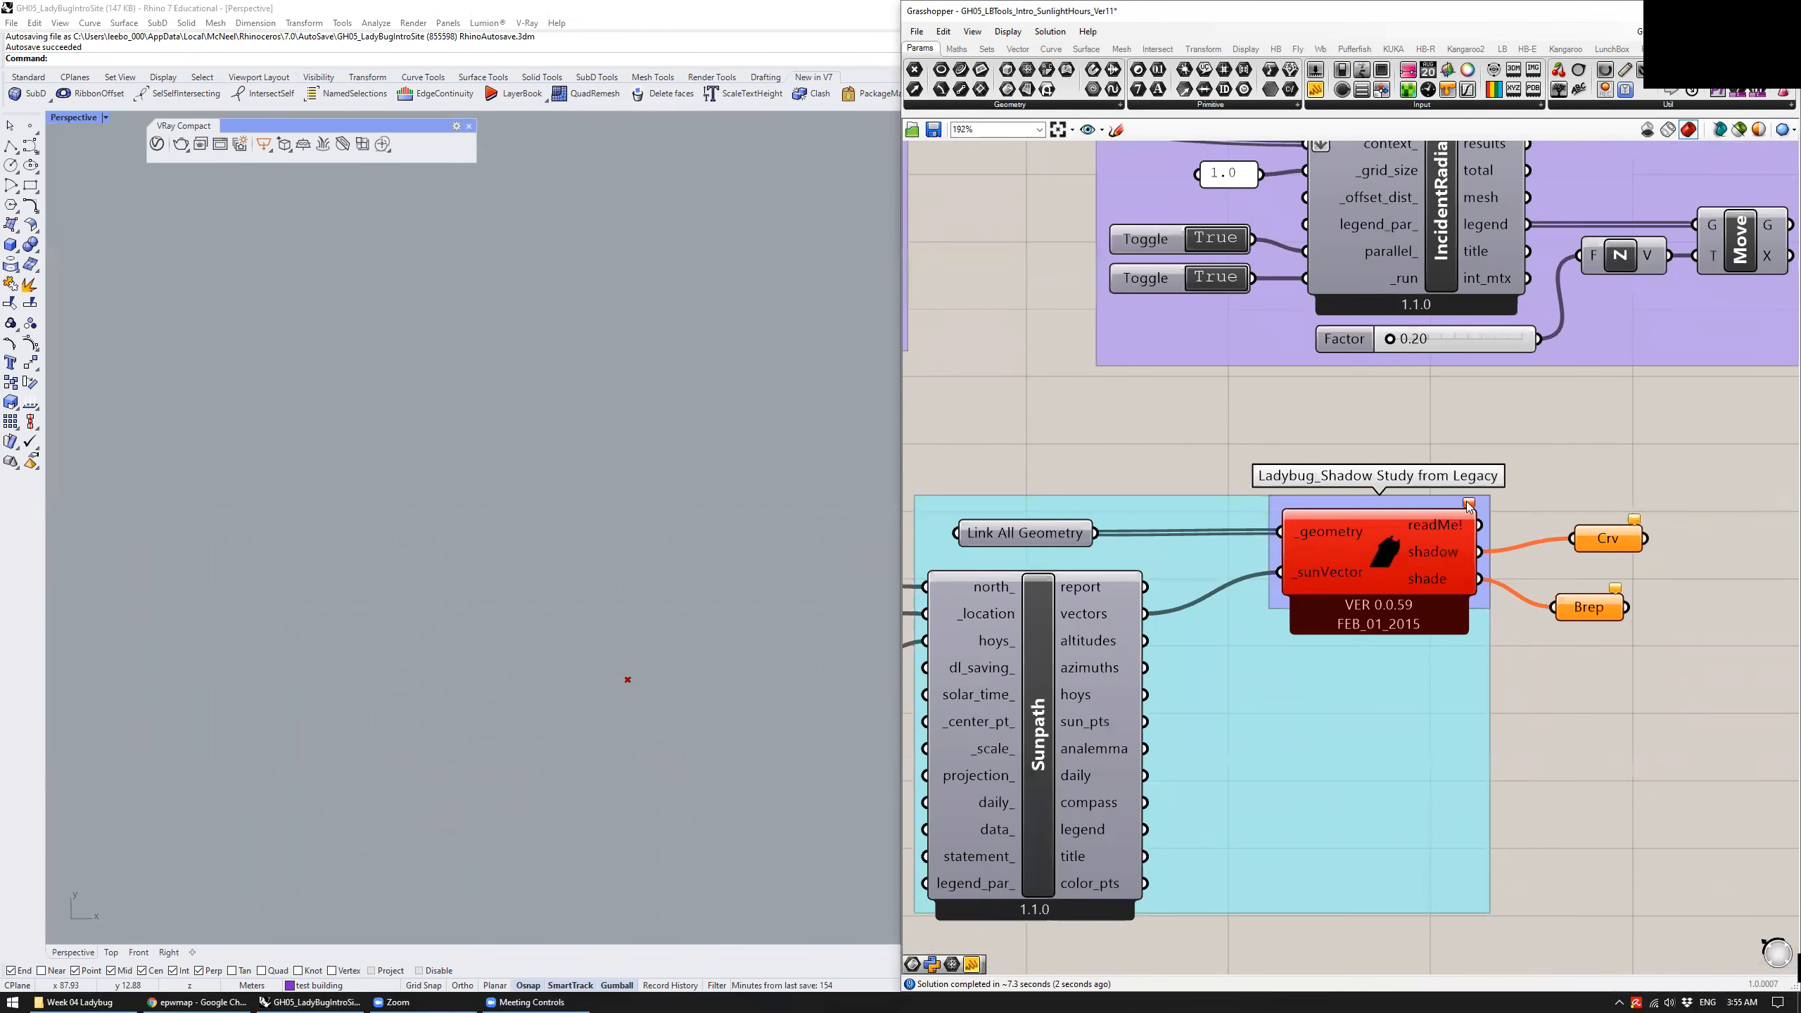
scroll(1325, 551, down, 2)
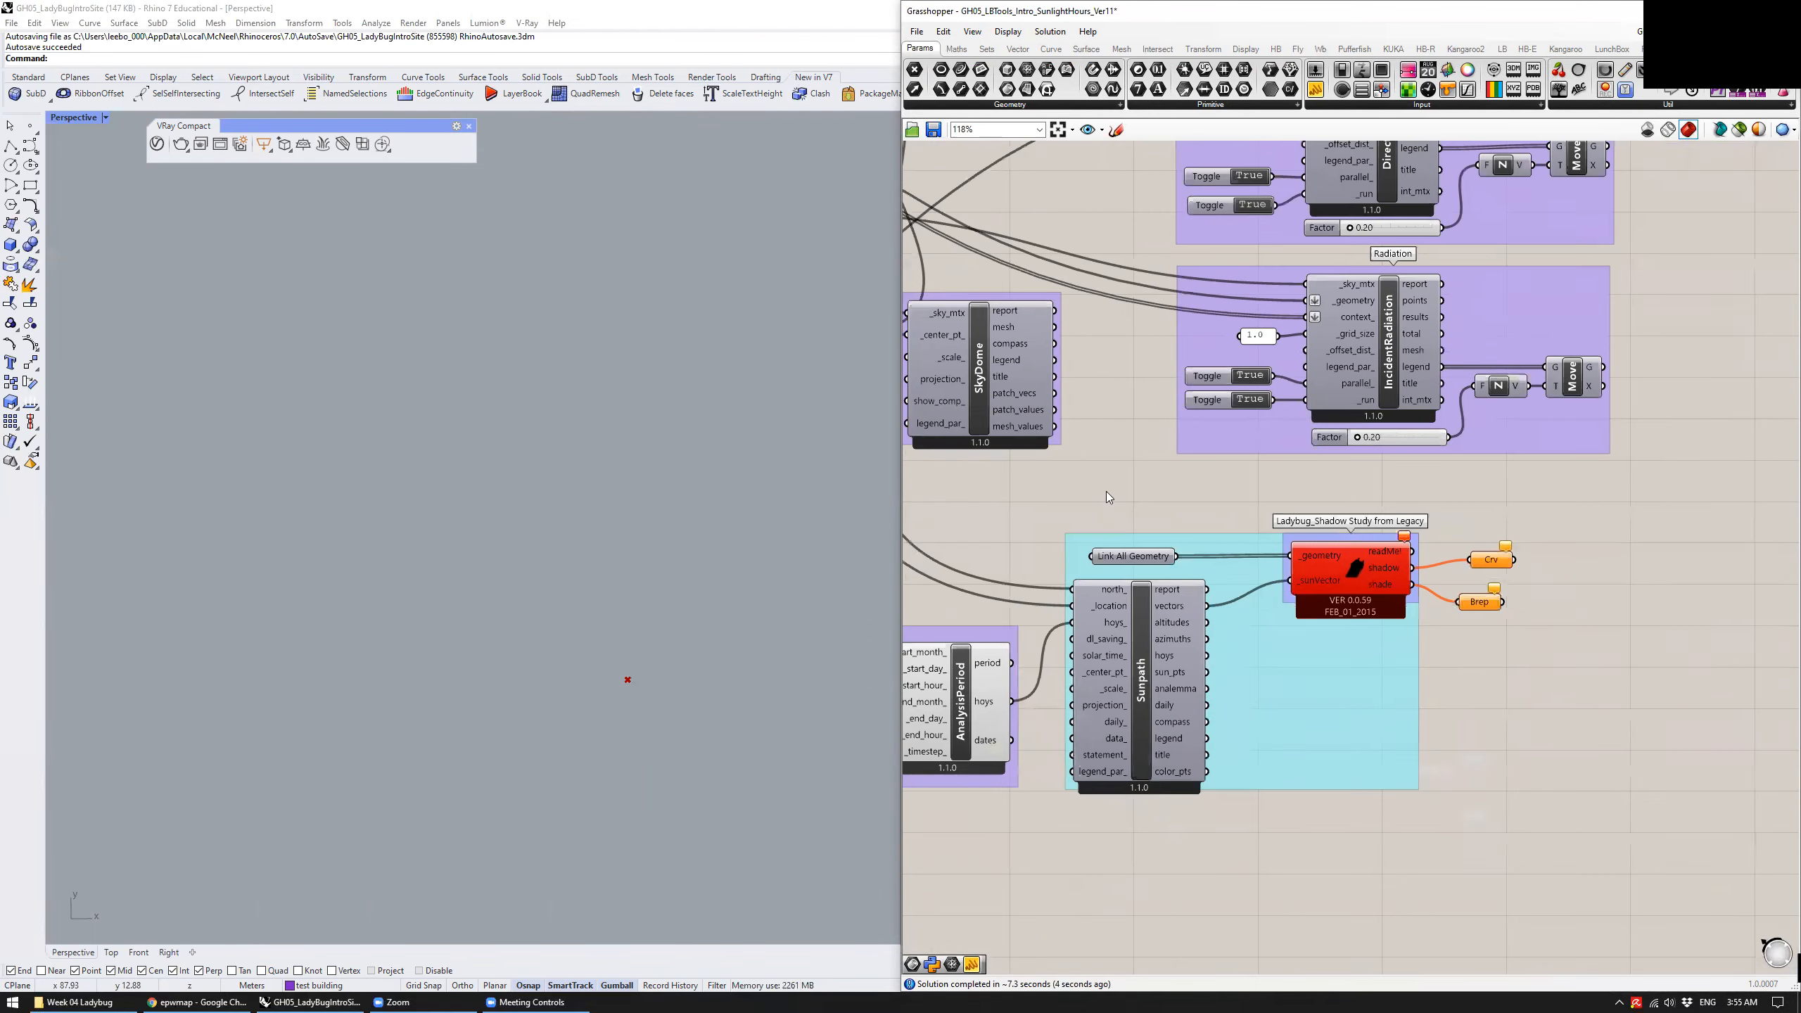
scroll(1327, 534, up, 2)
scroll(1327, 534, down, 1)
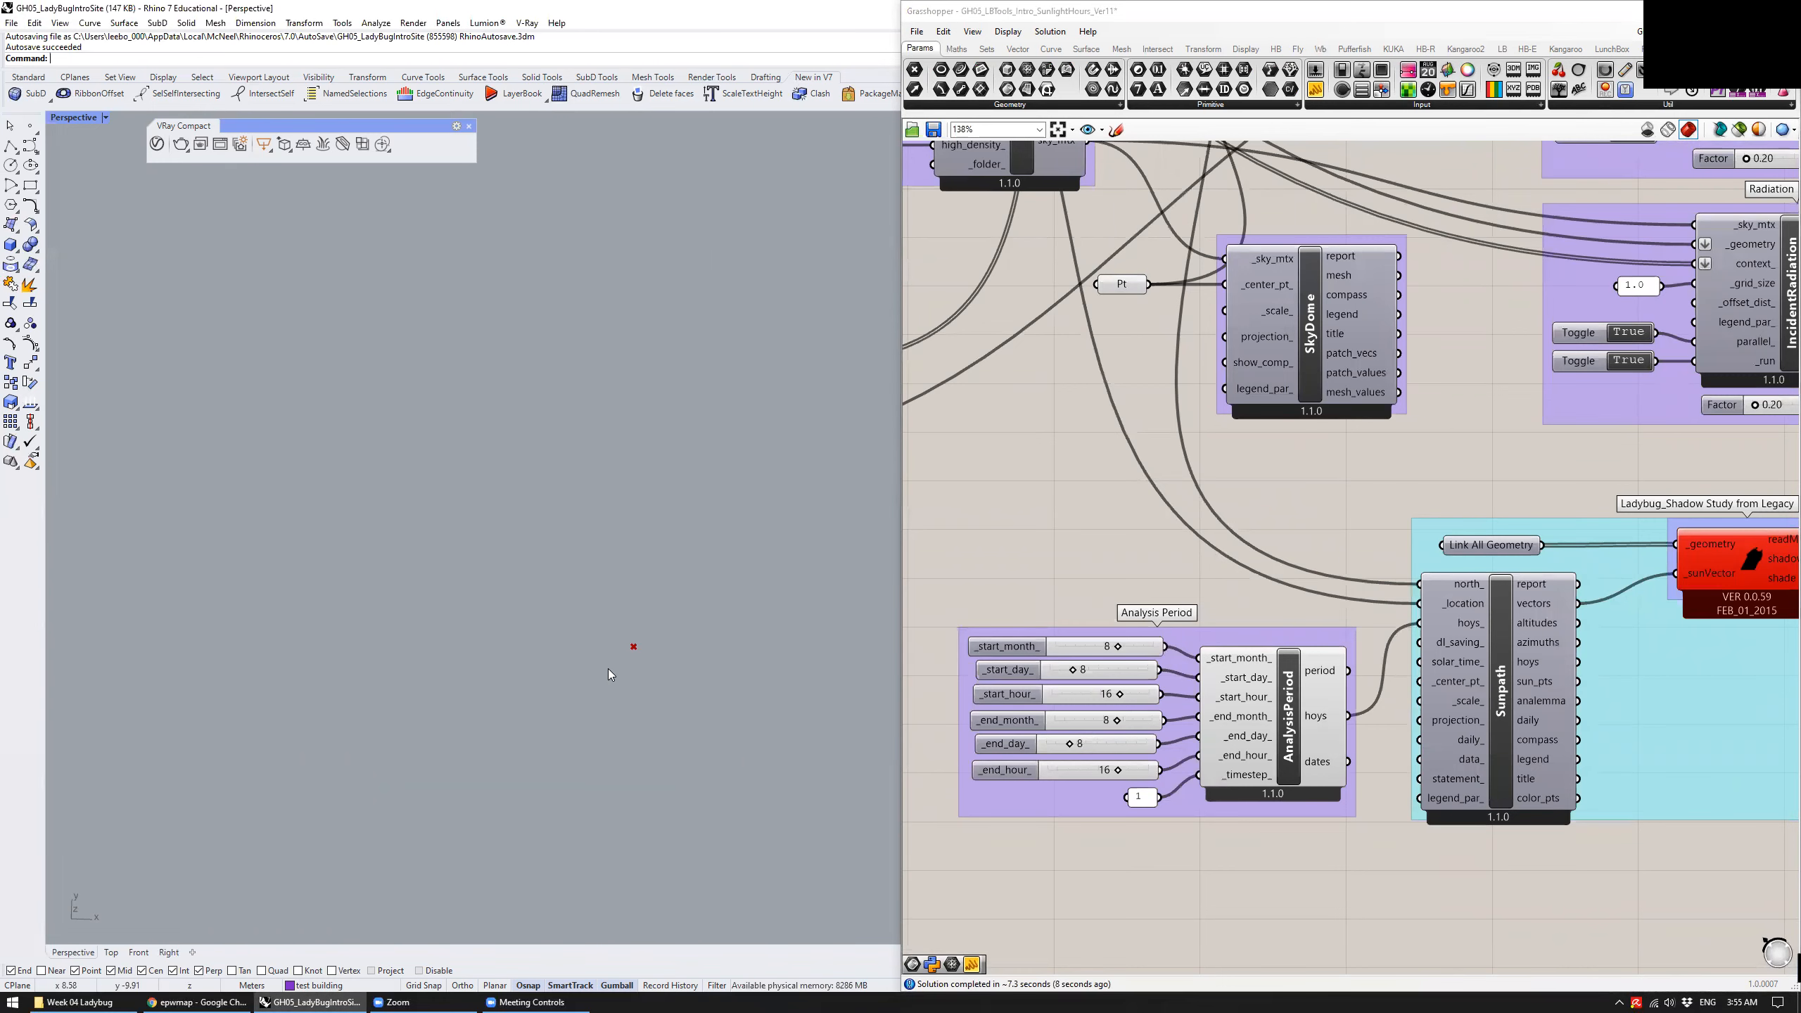
text(show)
key(Return)
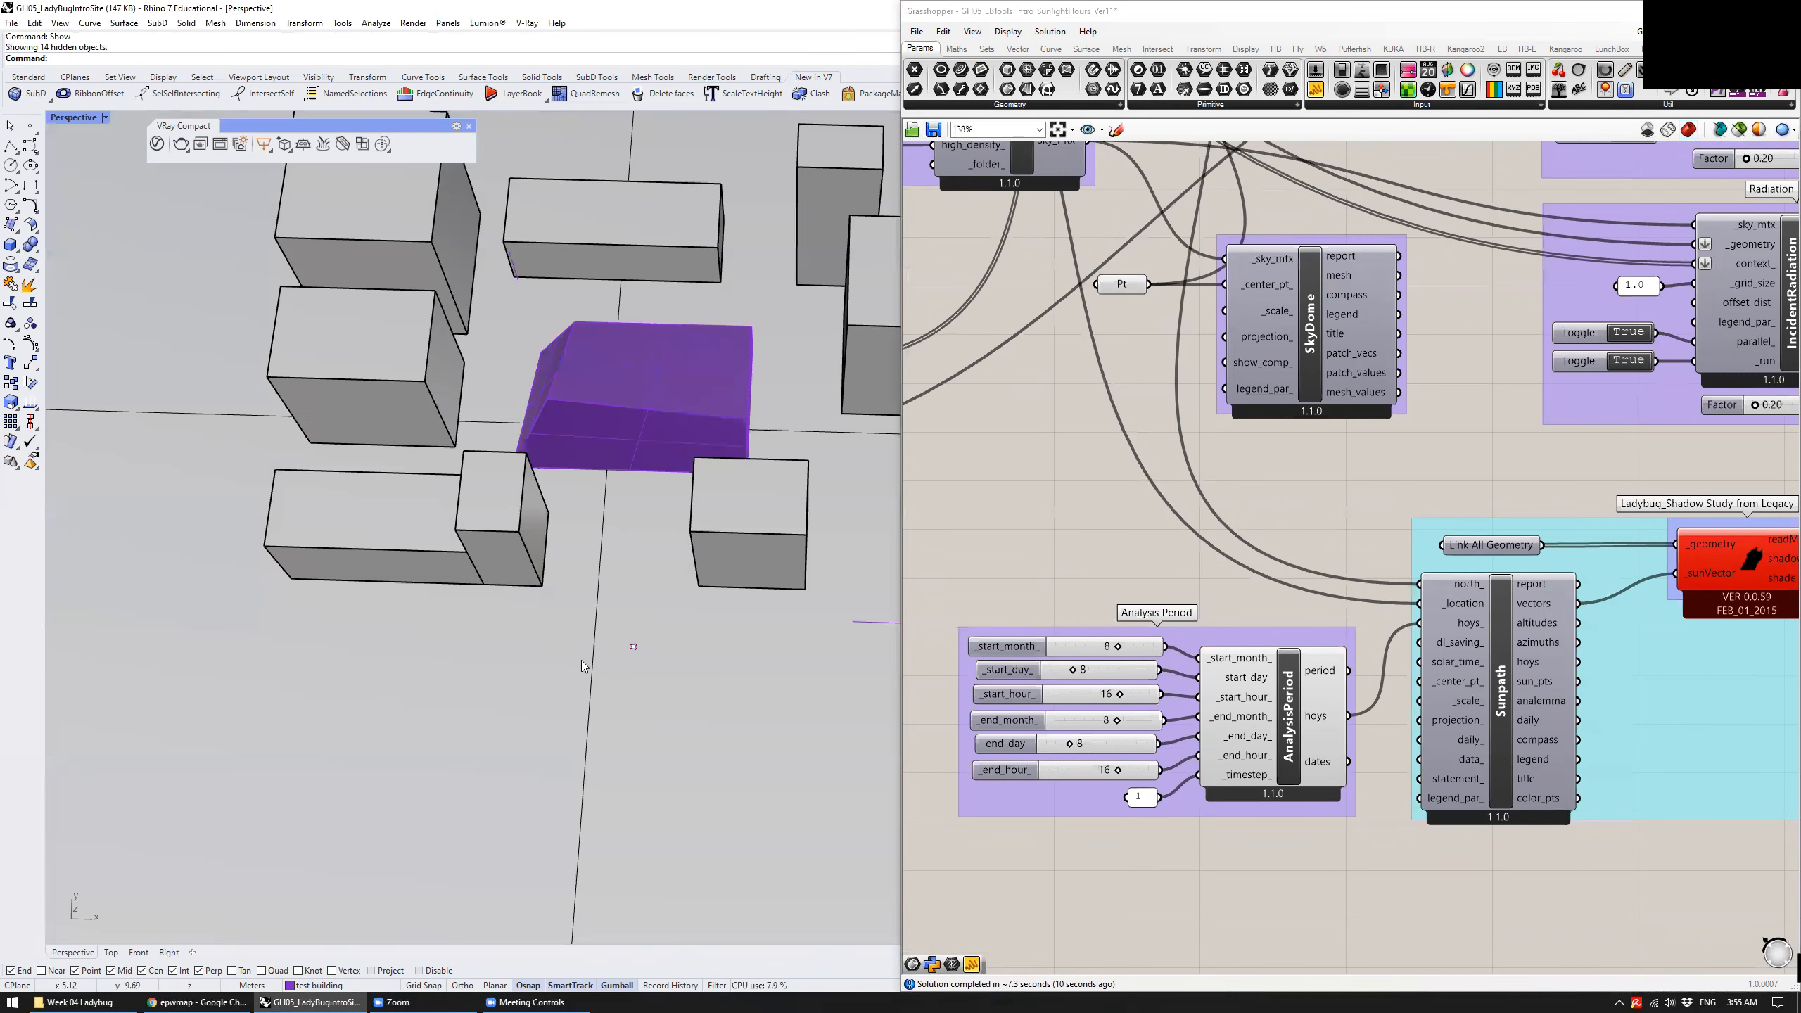
scroll(582, 661, down, 3)
right_drag(734, 596, 593, 493)
Recompute the legacy shadow study component and read its error message
right_drag(1319, 505, 1231, 506)
click(1424, 688)
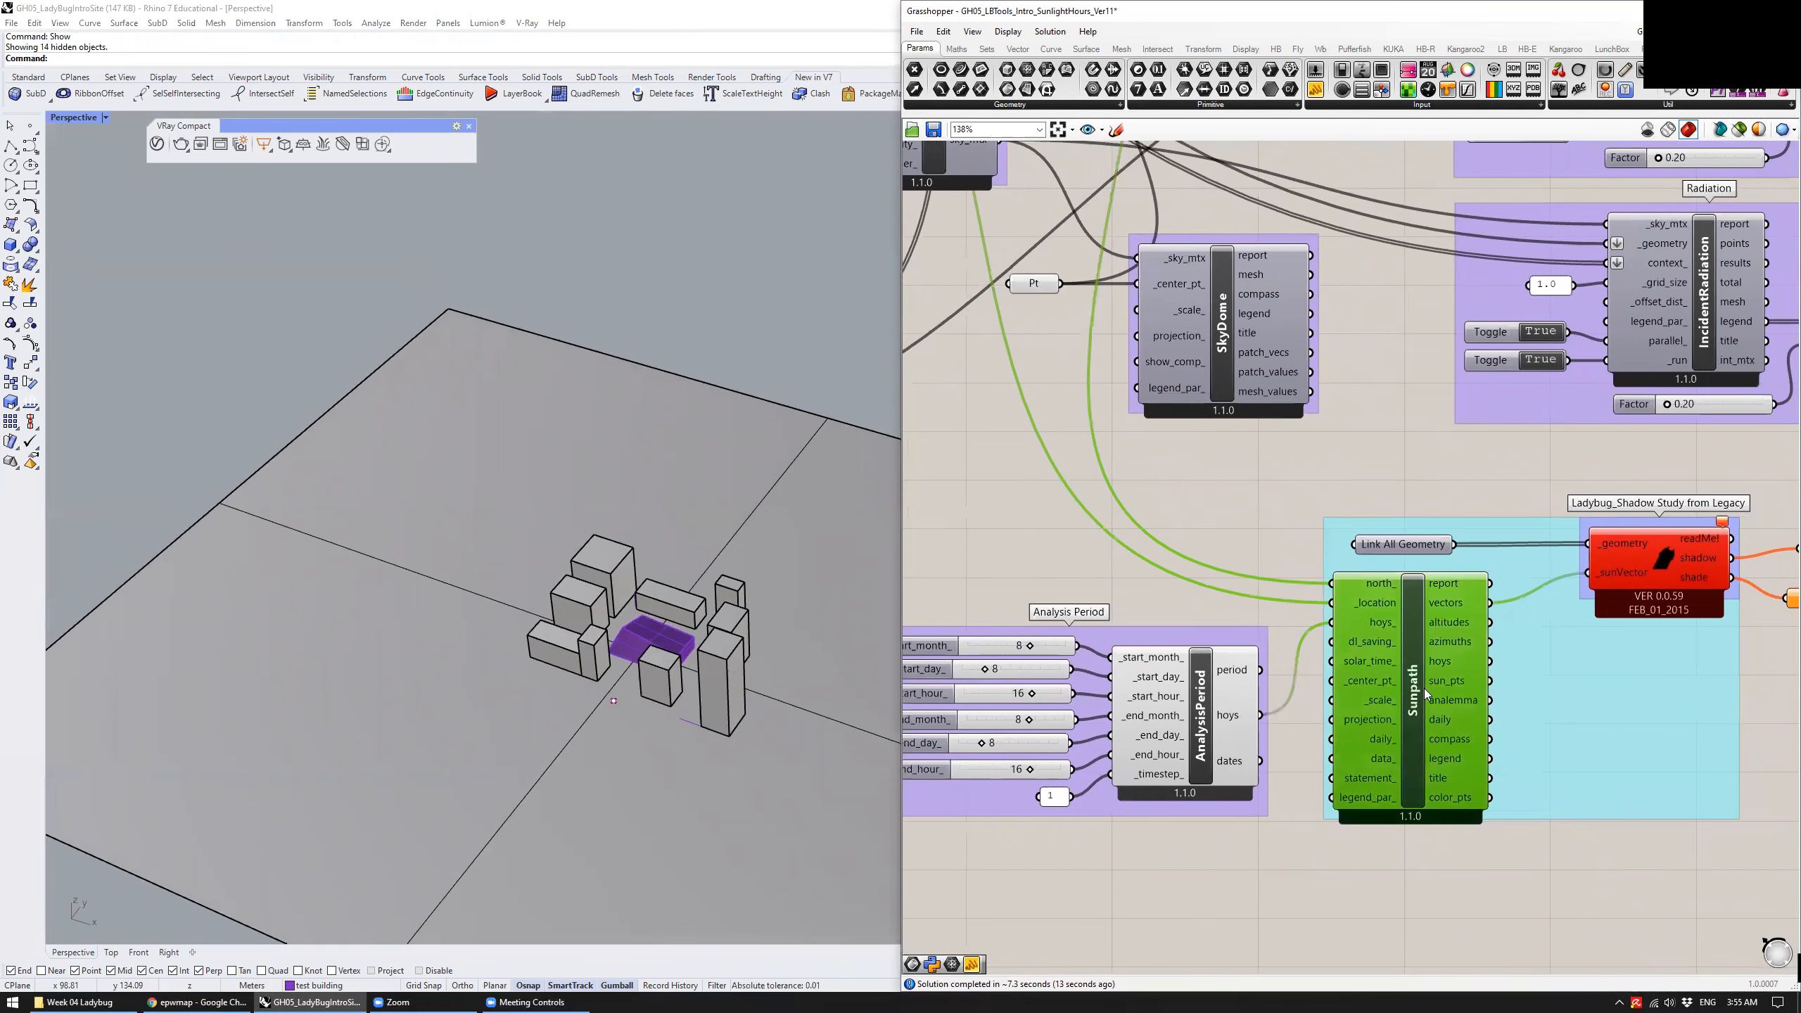
click(1645, 556)
middle_click(1658, 553)
click(1705, 600)
middle_click(1659, 557)
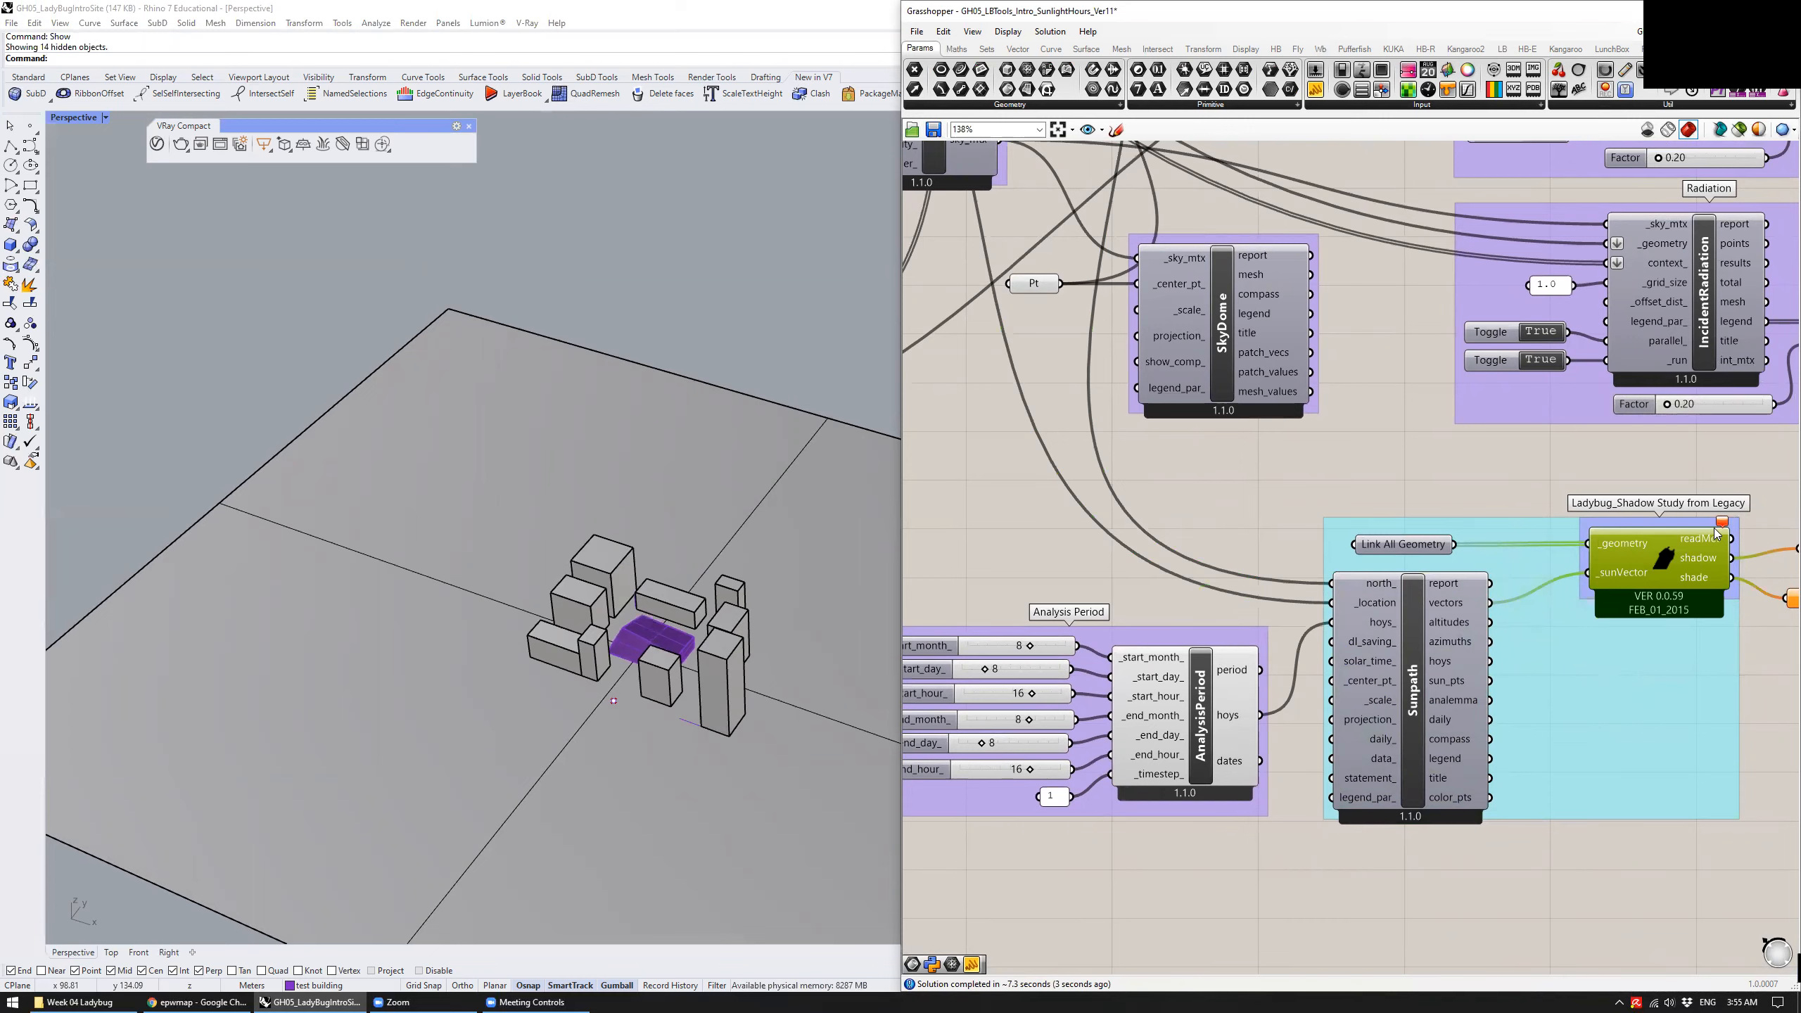
right_drag(1723, 525, 1246, 546)
mouse_move(1246, 546)
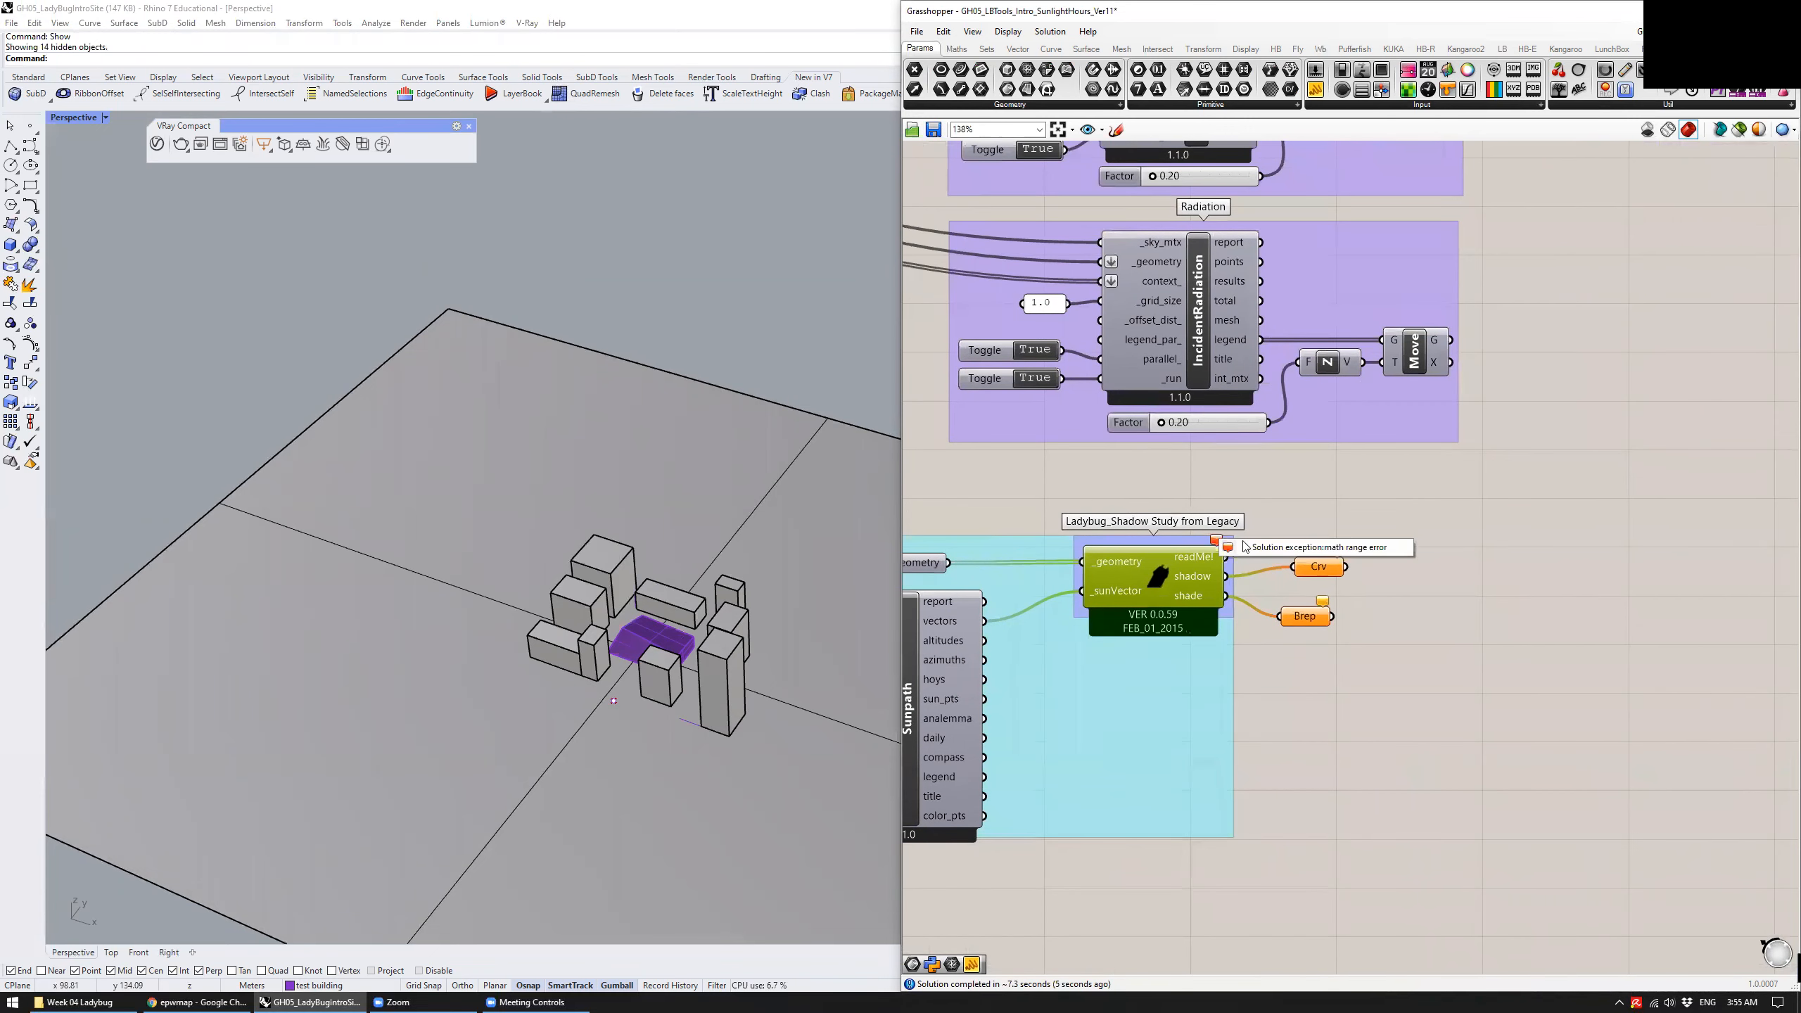
Read the shadow study's readMe! output in a temporary panel and delete that panel
click(1308, 488)
drag(1315, 88, 1390, 511)
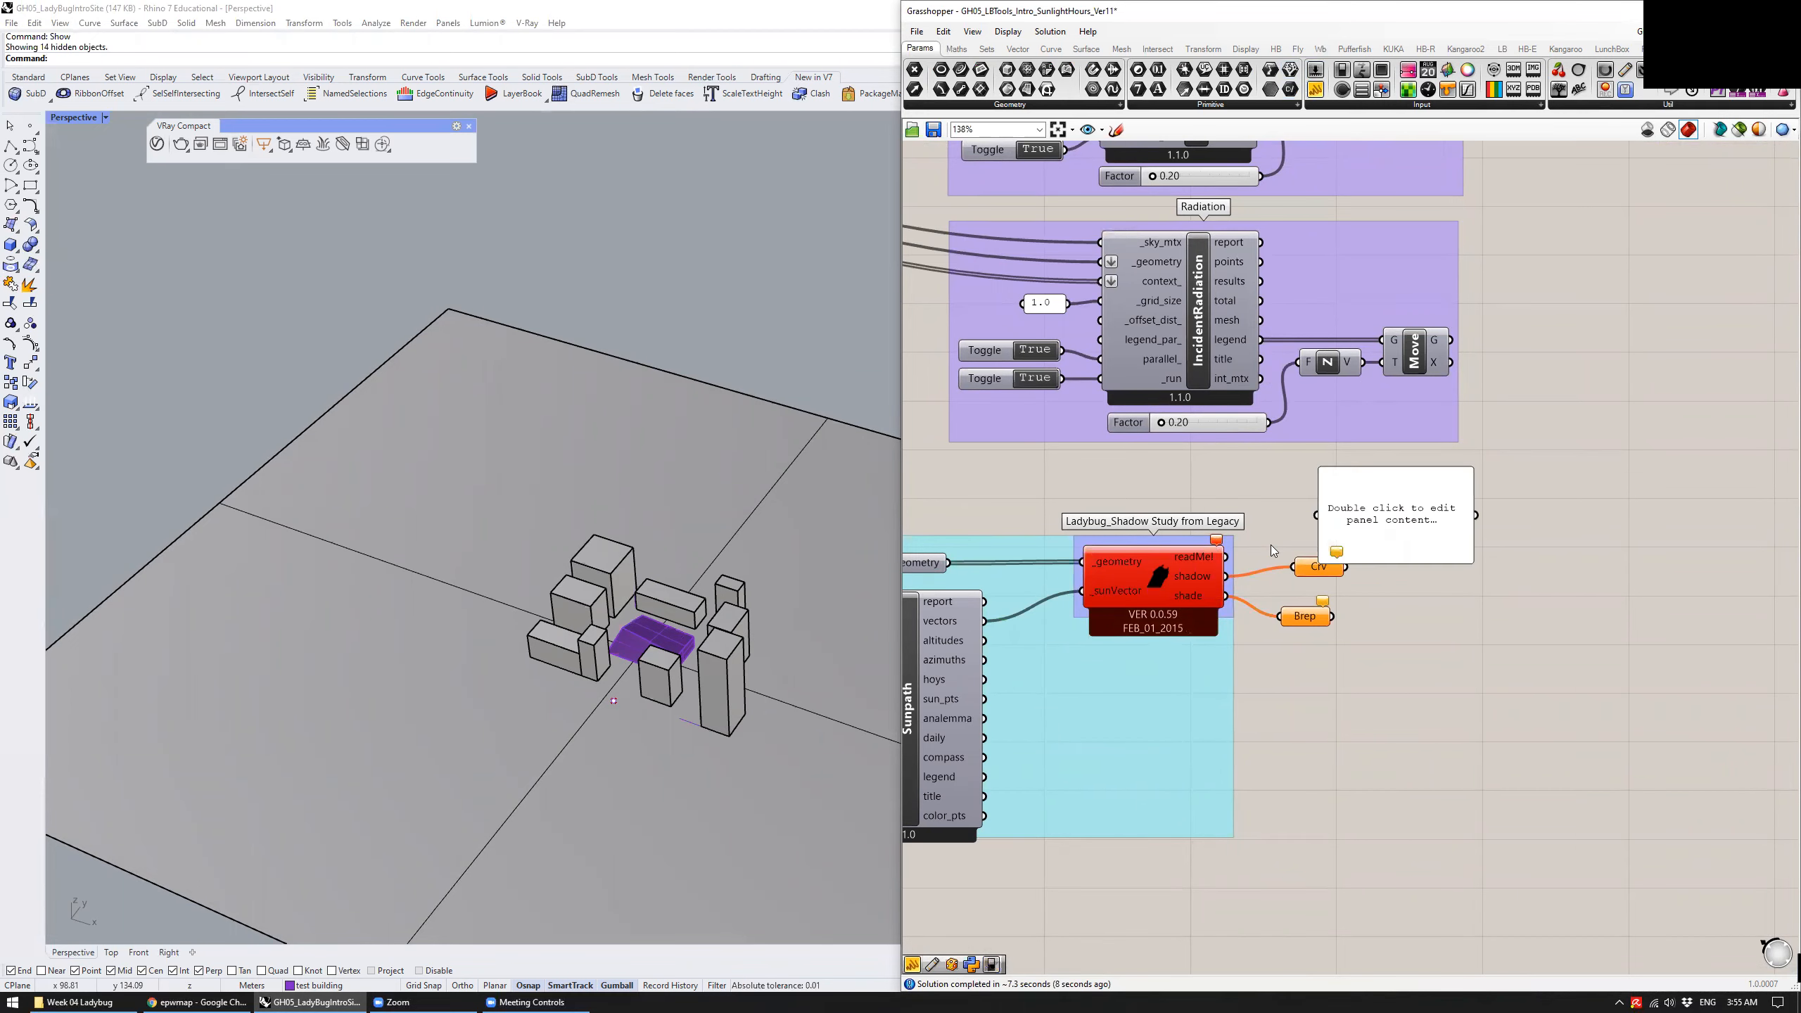
scroll(1252, 554, up, 3)
drag(1212, 557, 1355, 489)
scroll(1269, 490, down, 2)
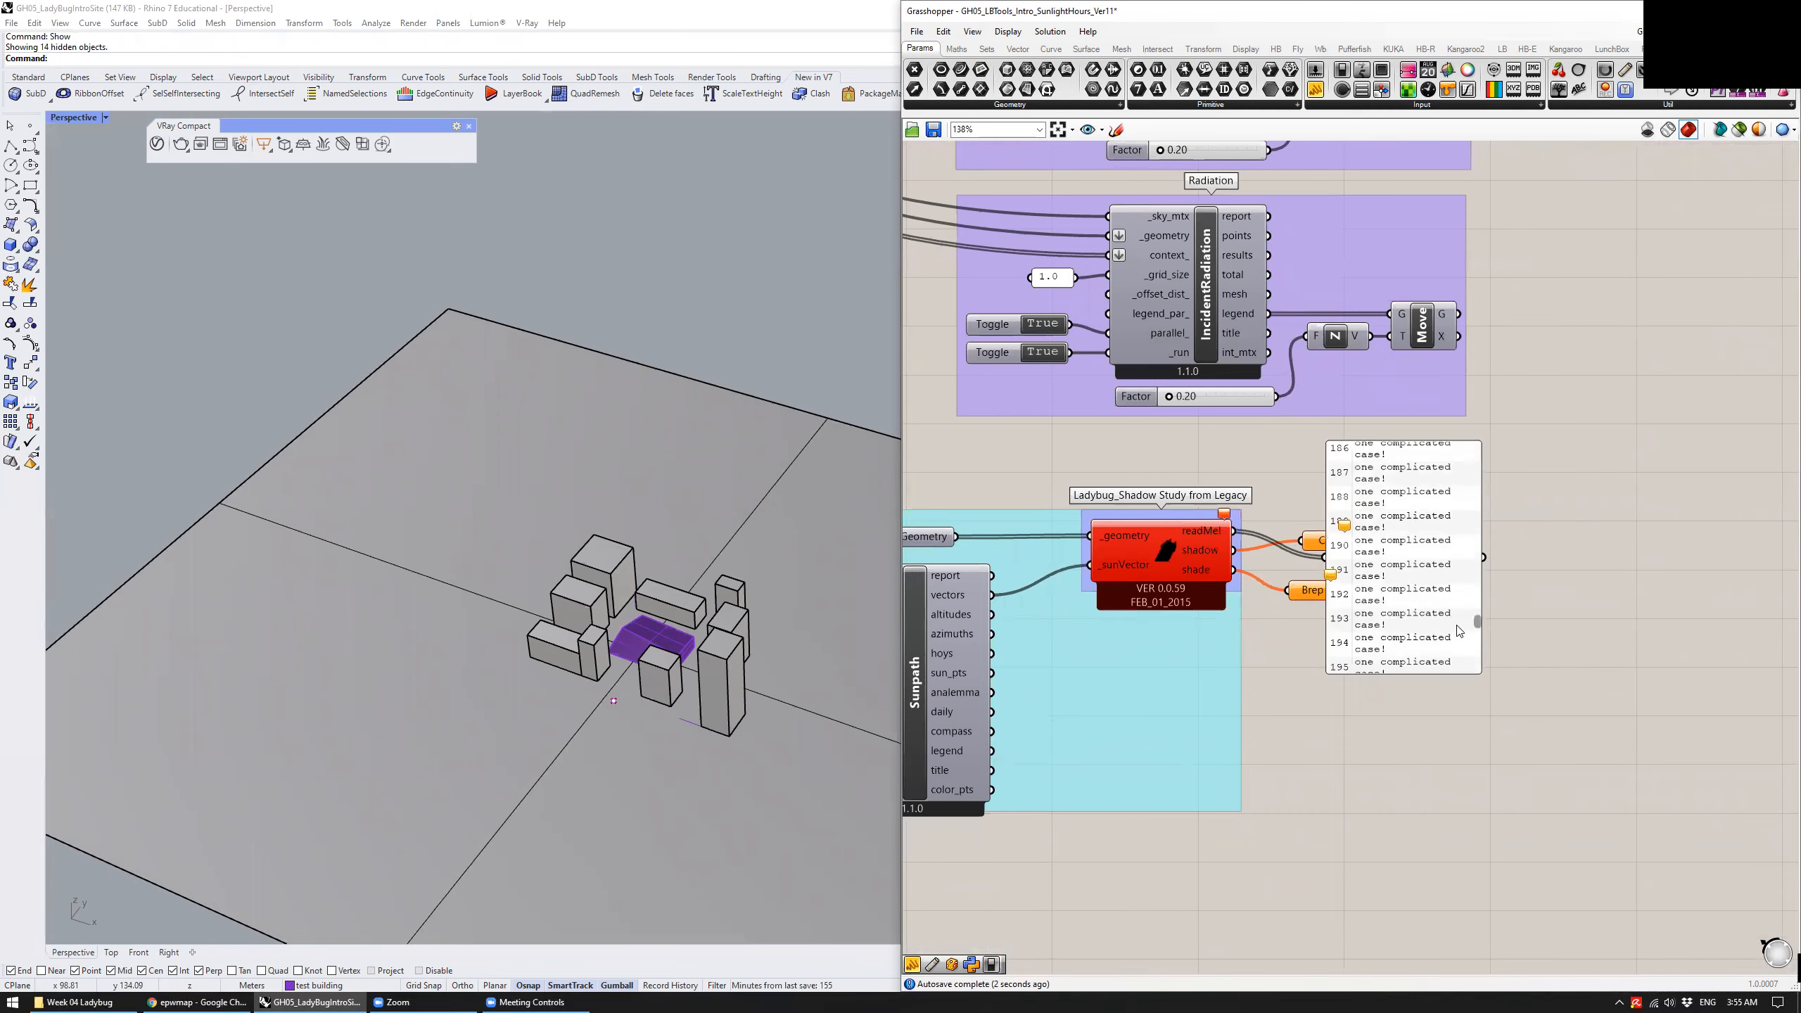
click(1441, 481)
key(Delete)
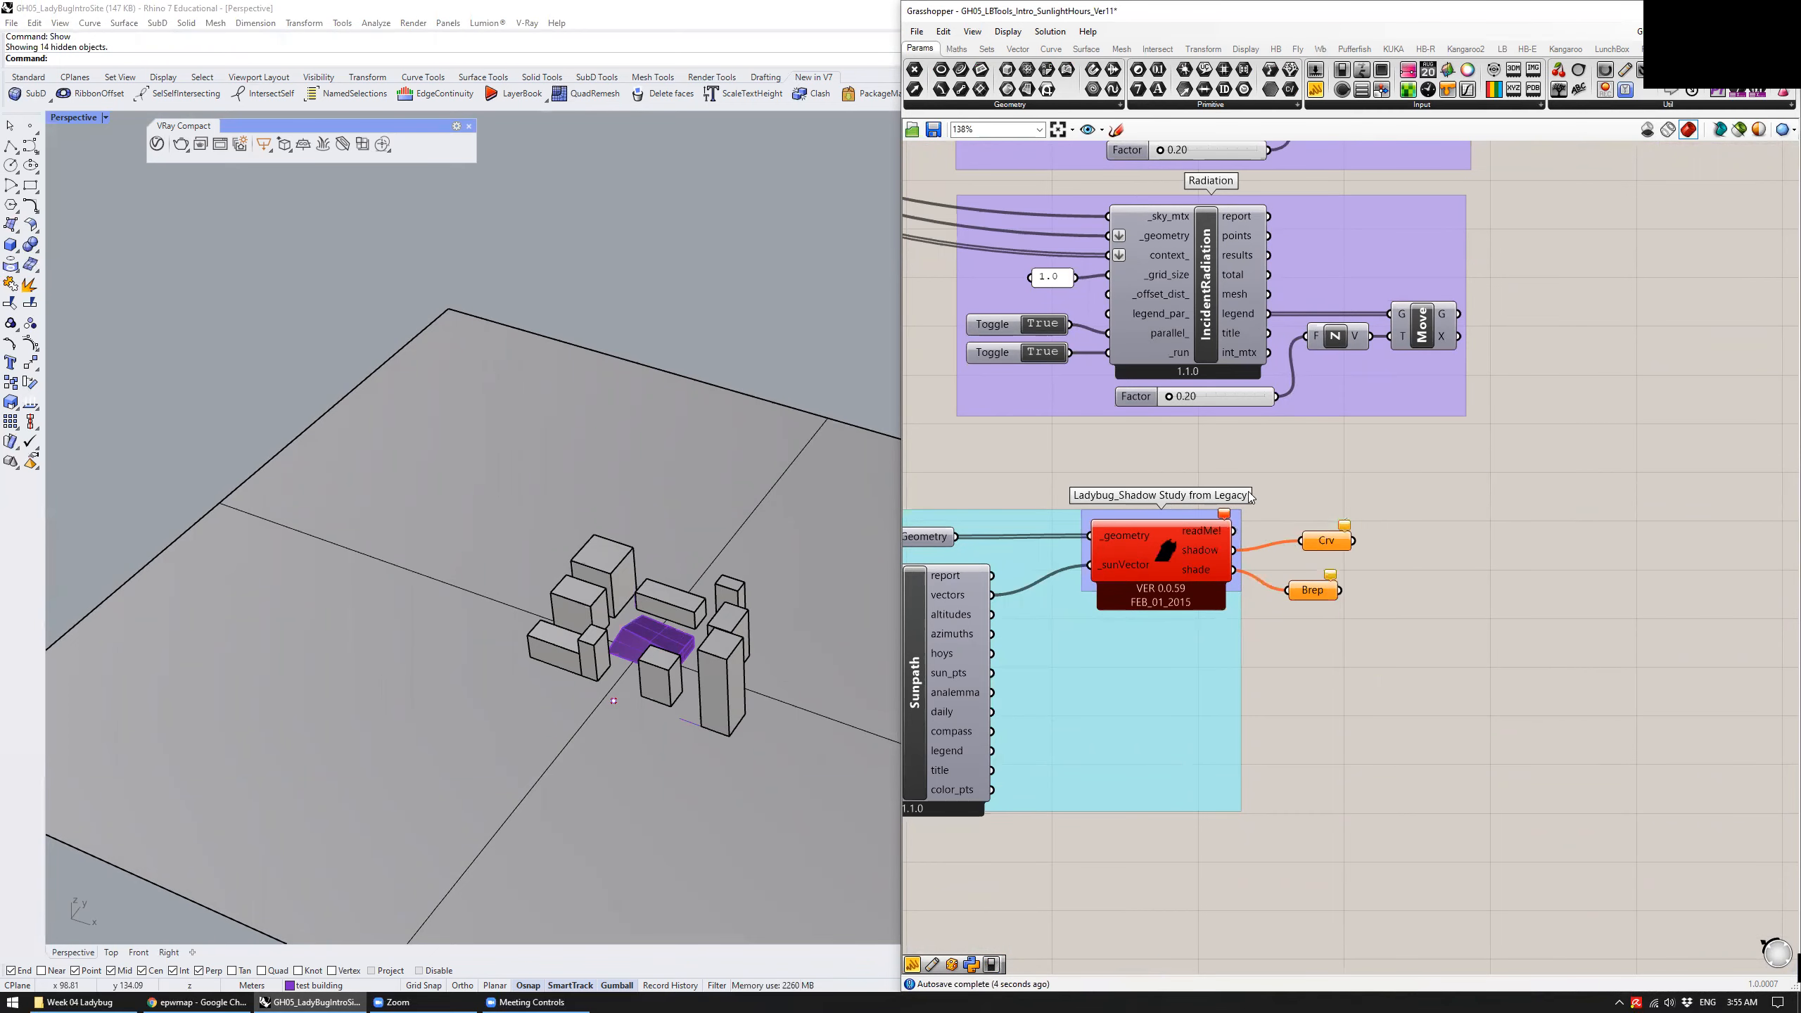
Set the analysis period's start hour to 11 and inspect the shadow outlines around the buildings
right_drag(1247, 490, 1526, 491)
right_drag(689, 551, 642, 595)
scroll(715, 642, up, 6)
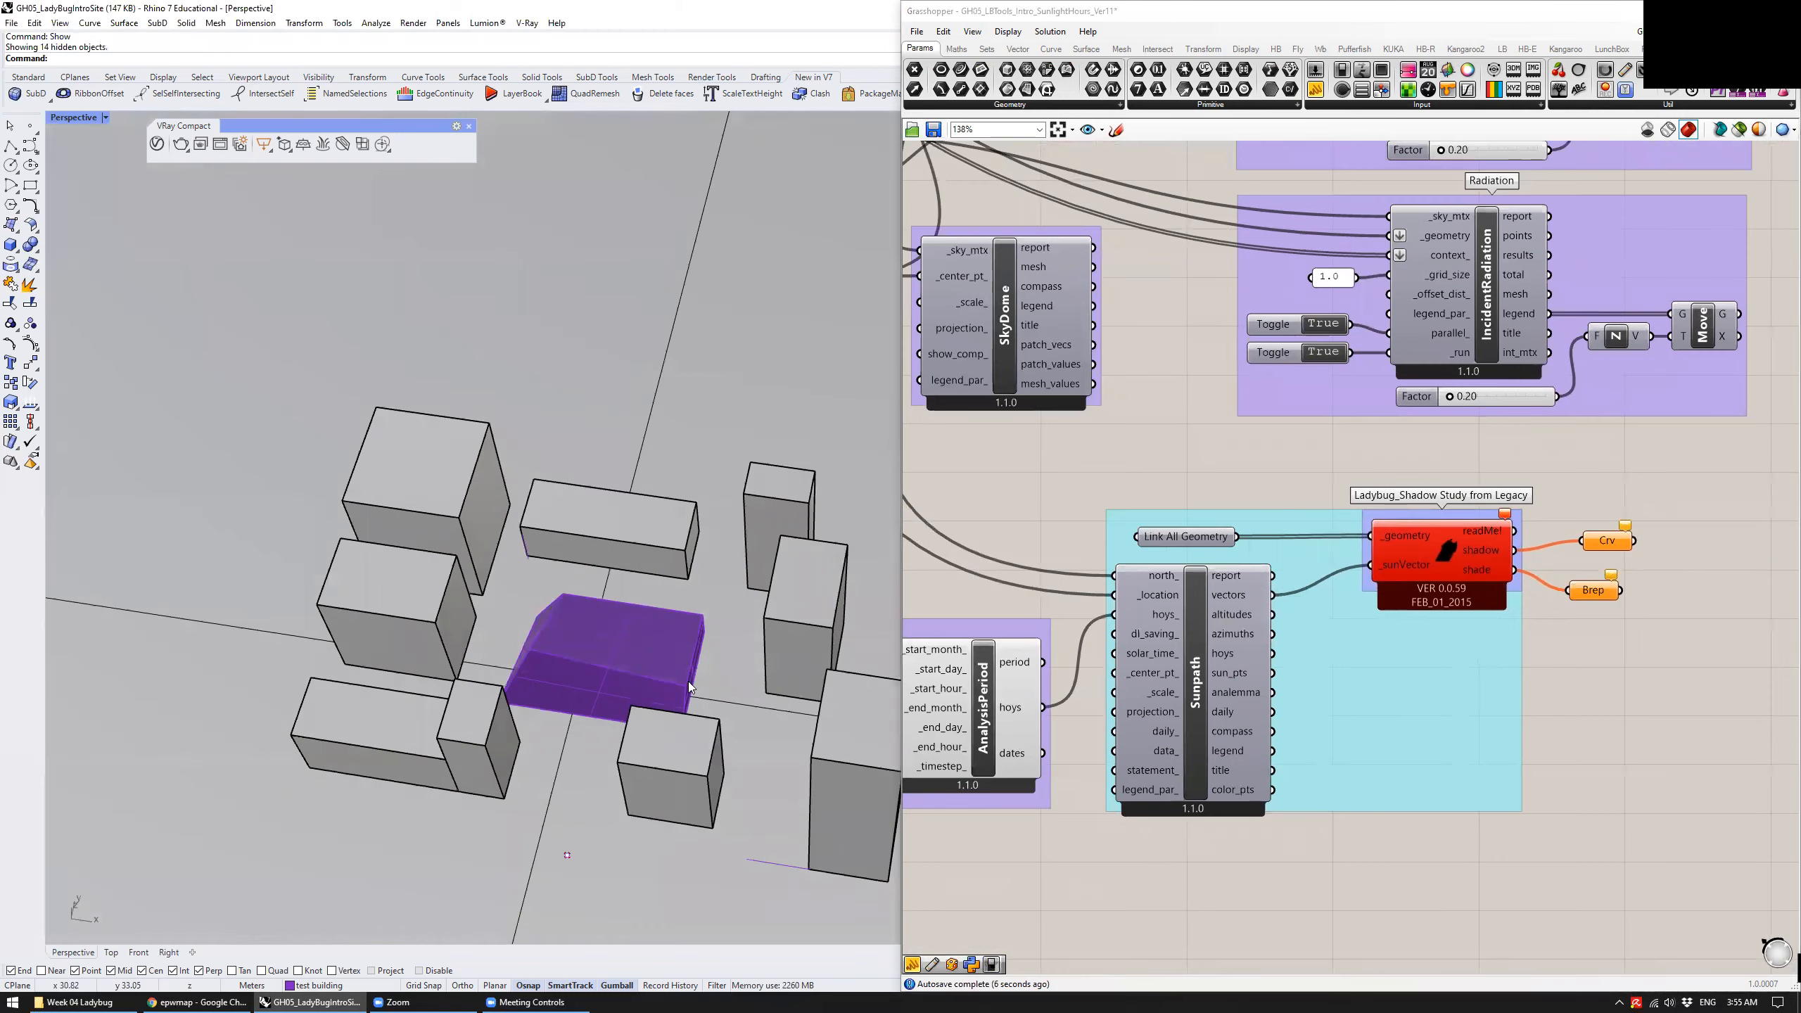
scroll(688, 681, down, 2)
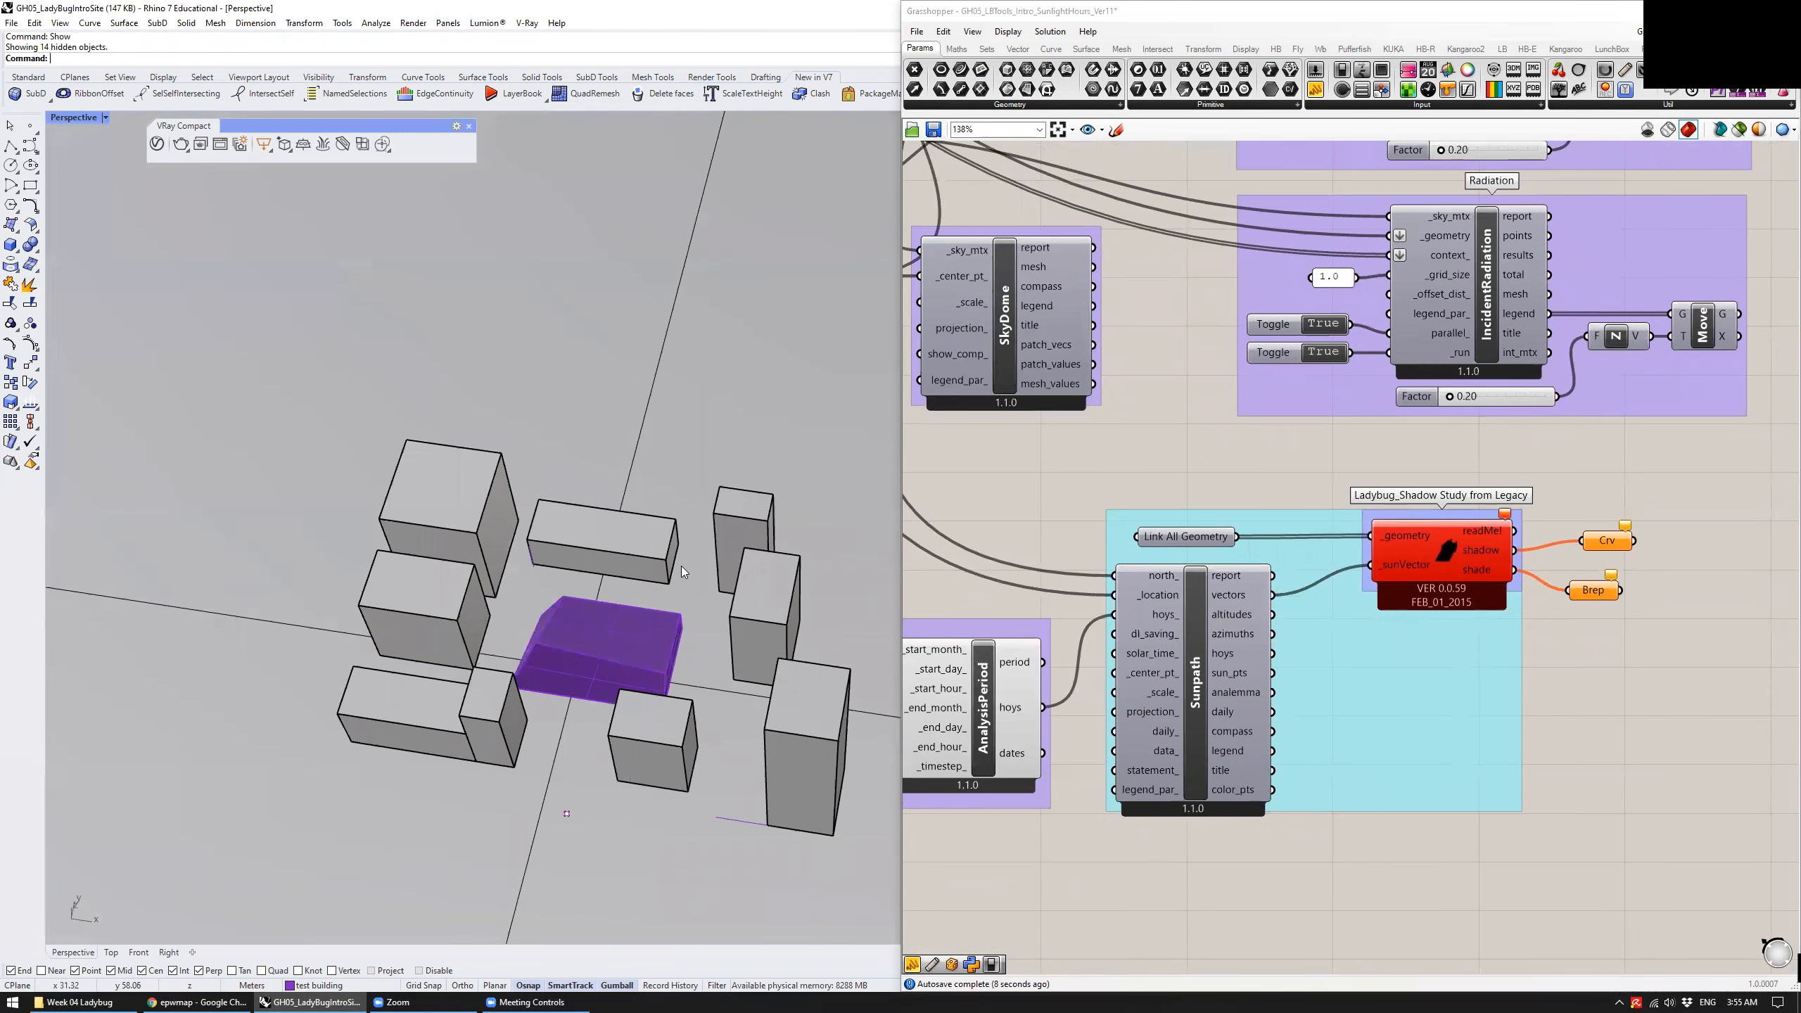
right_drag(1069, 592, 1149, 460)
scroll(1193, 654, up, 4)
scroll(1195, 649, down, 2)
double_click(1230, 623)
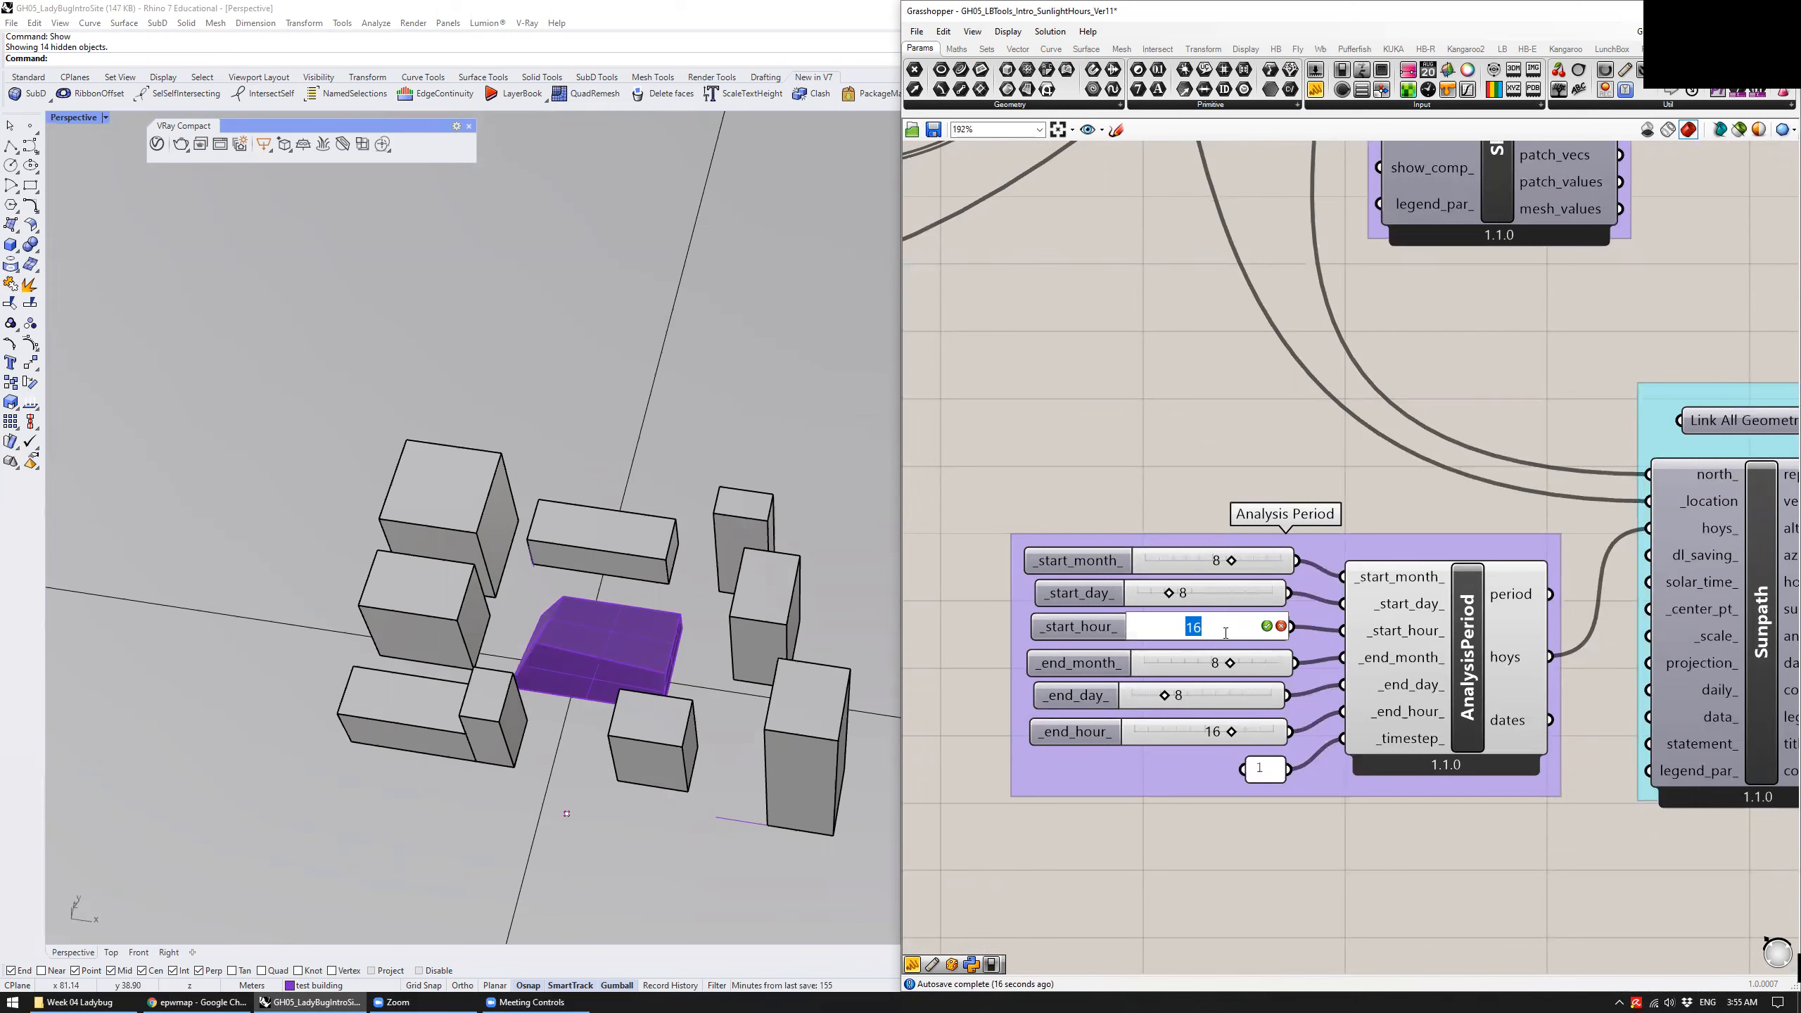
text(11)
key(Return)
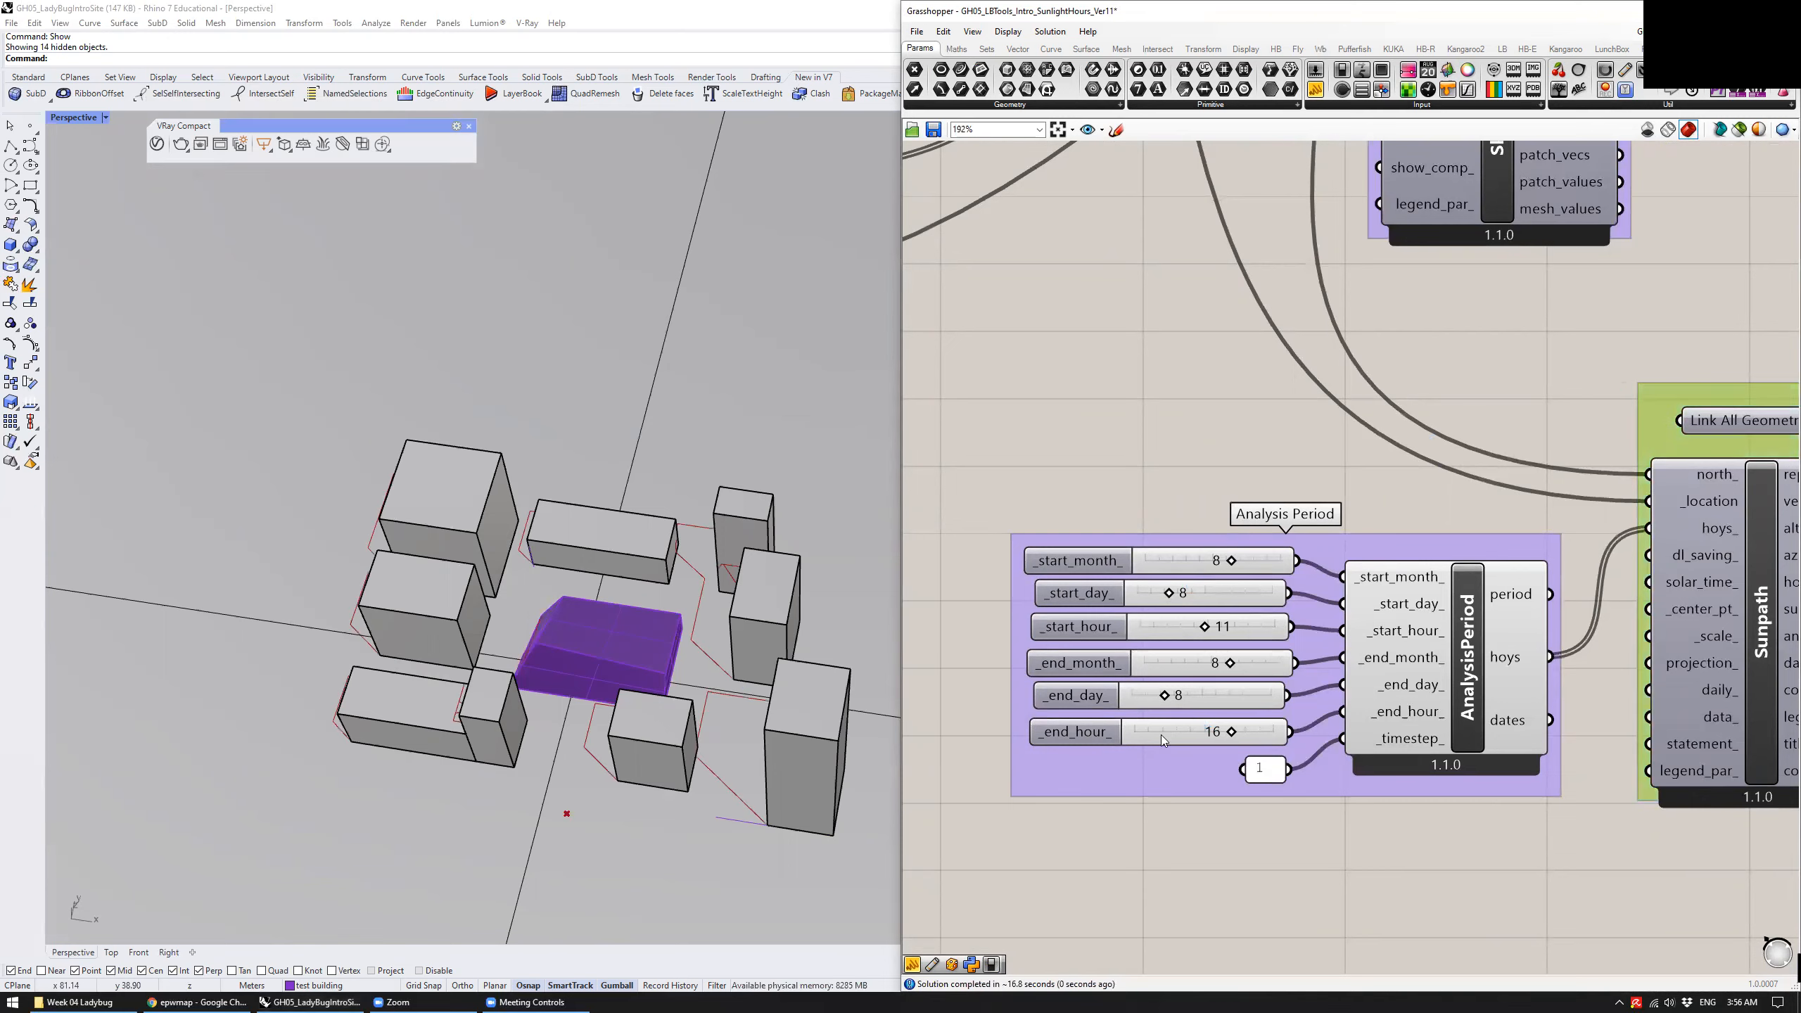
scroll(1079, 447, down, 3)
right_drag(748, 603, 764, 550)
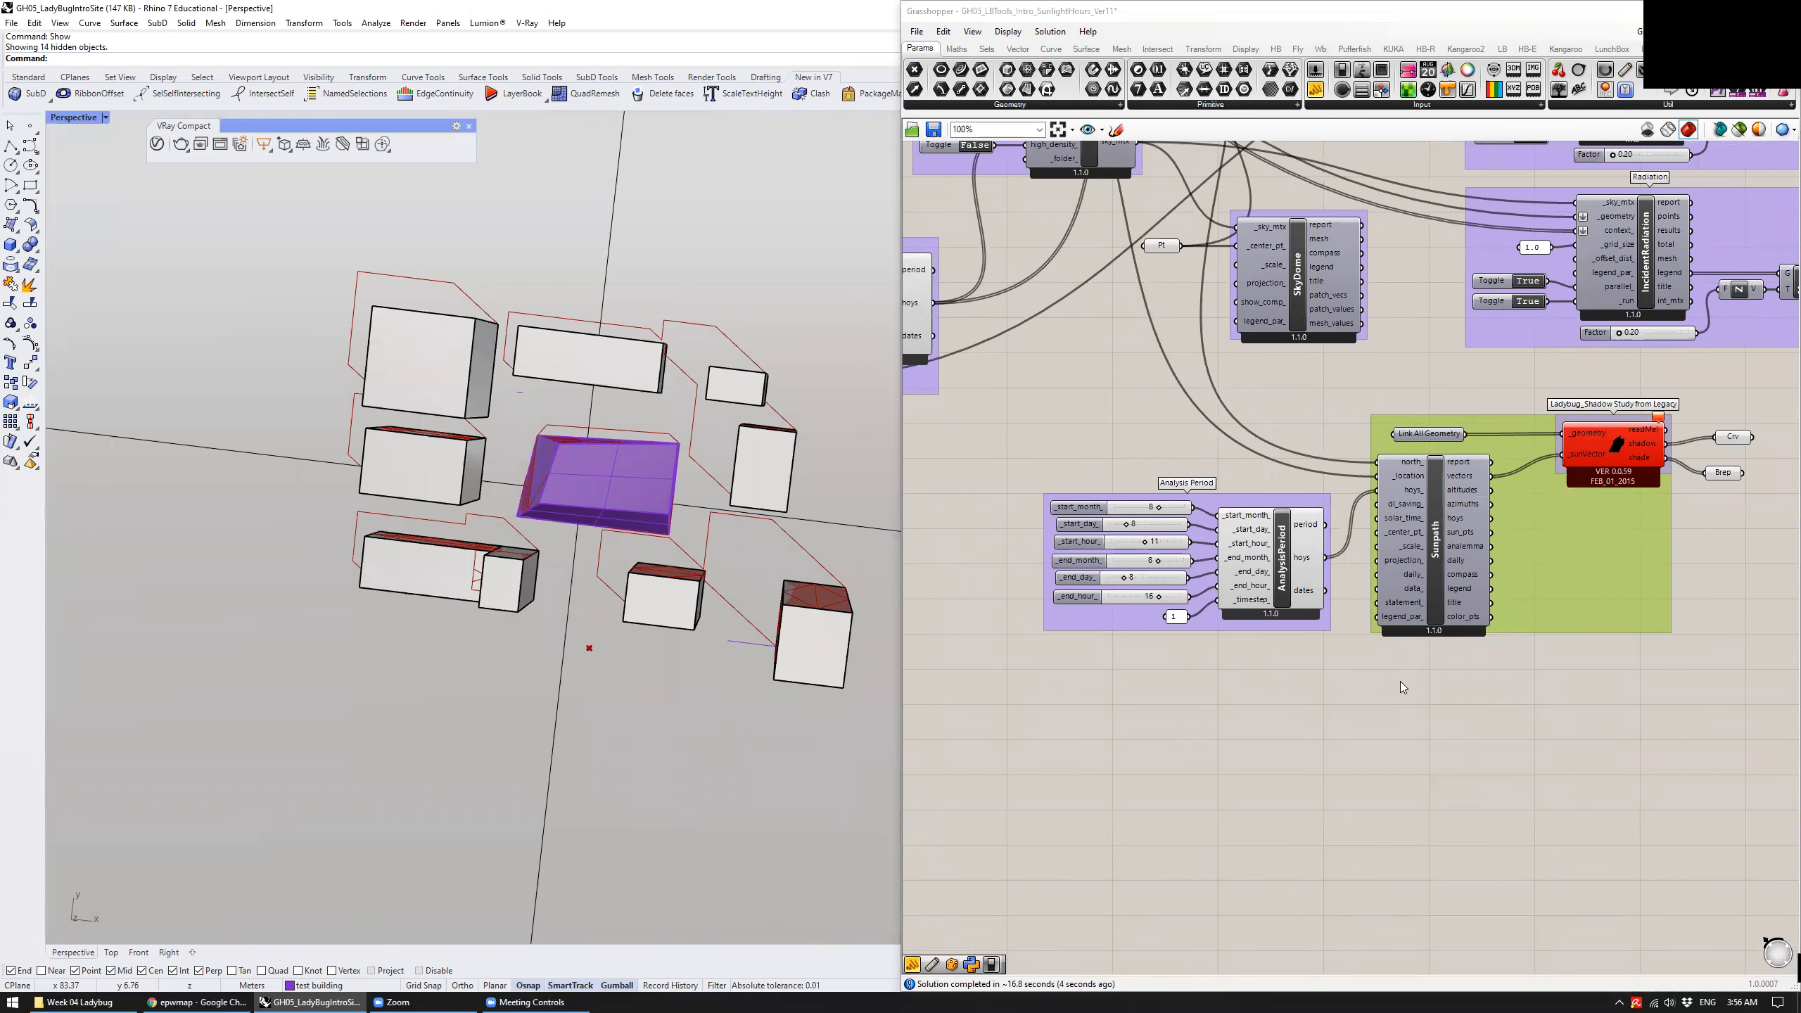
scroll(1386, 711, down, 3)
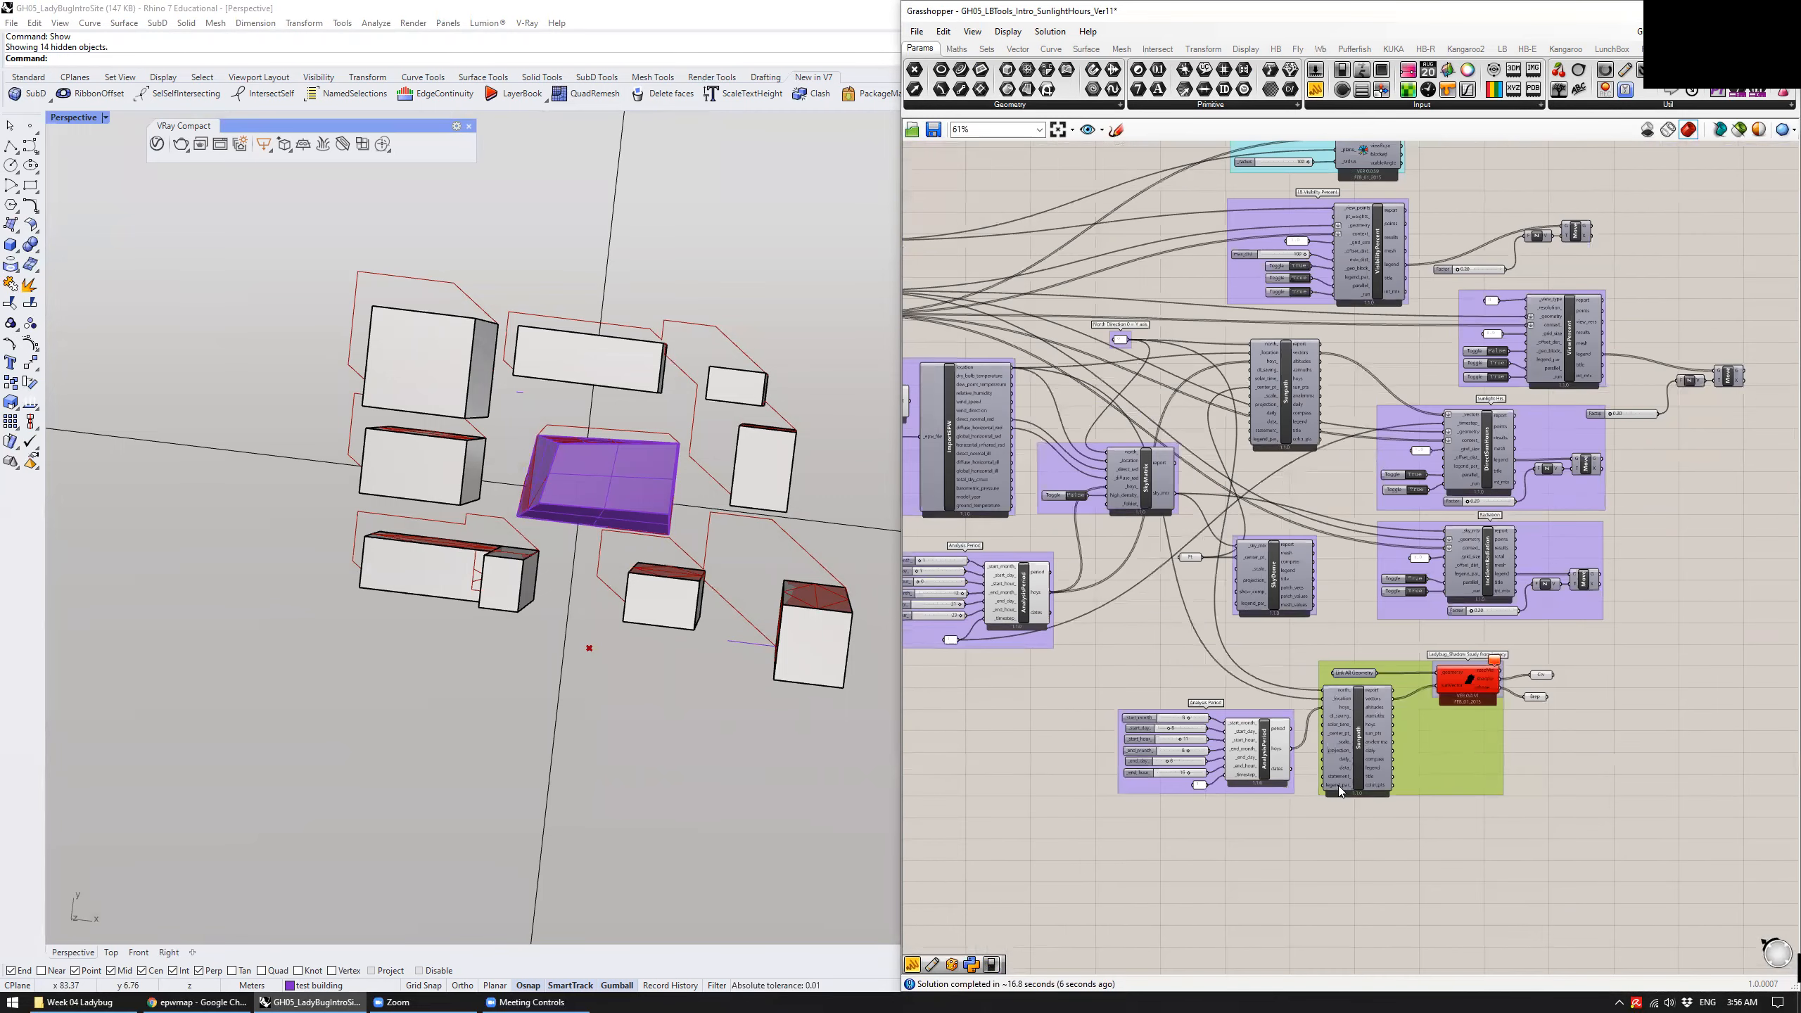
right_drag(1342, 489, 1316, 582)
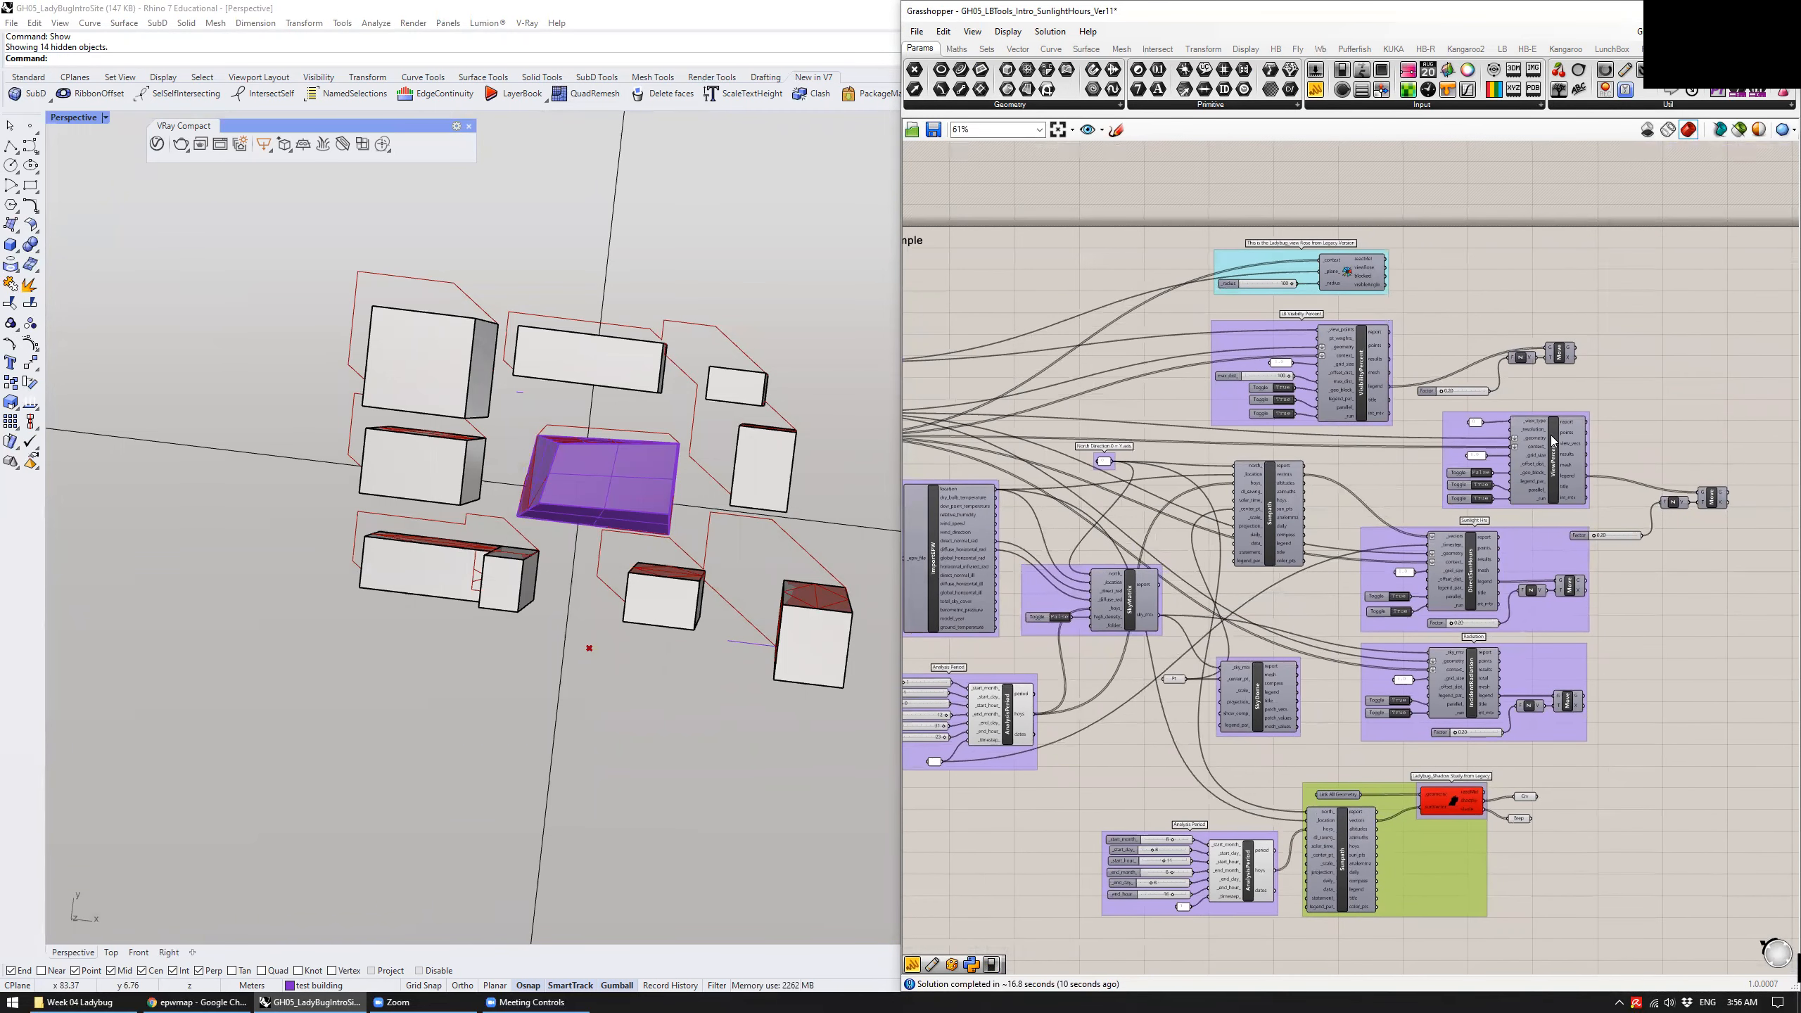
right_drag(1116, 433, 1313, 338)
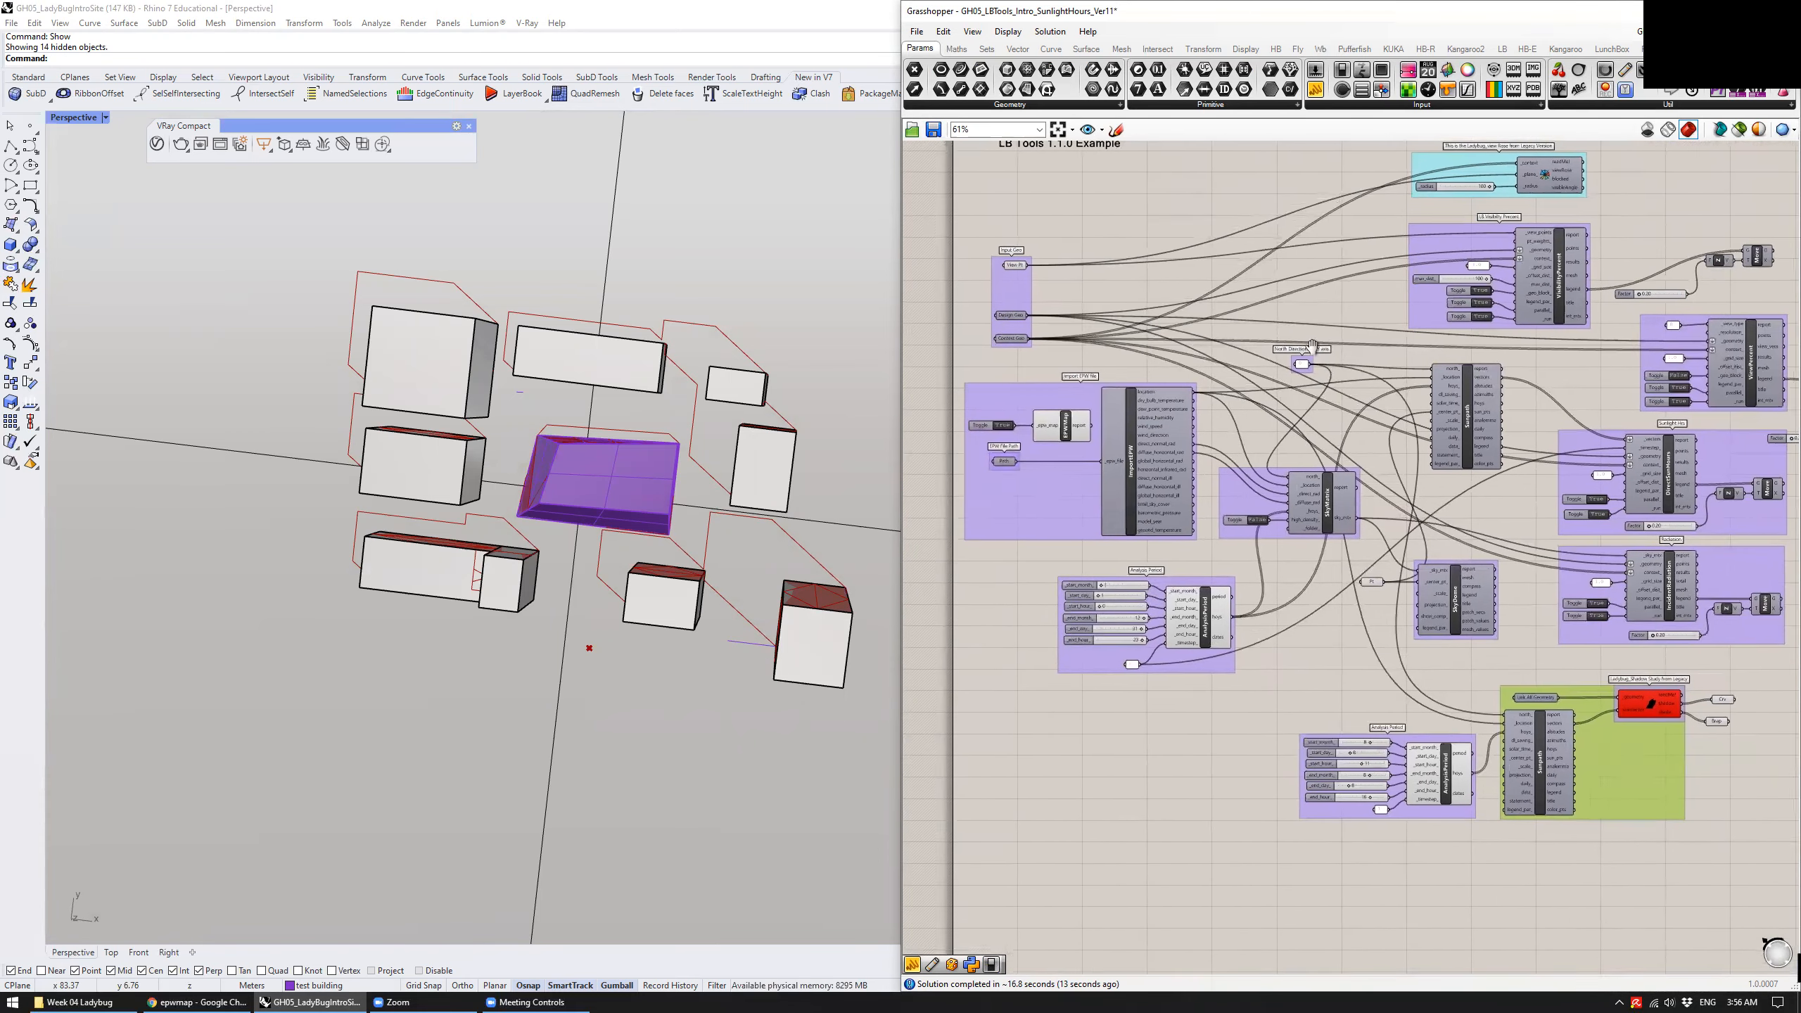
scroll(1259, 443, down, 1)
right_drag(1199, 311, 1159, 314)
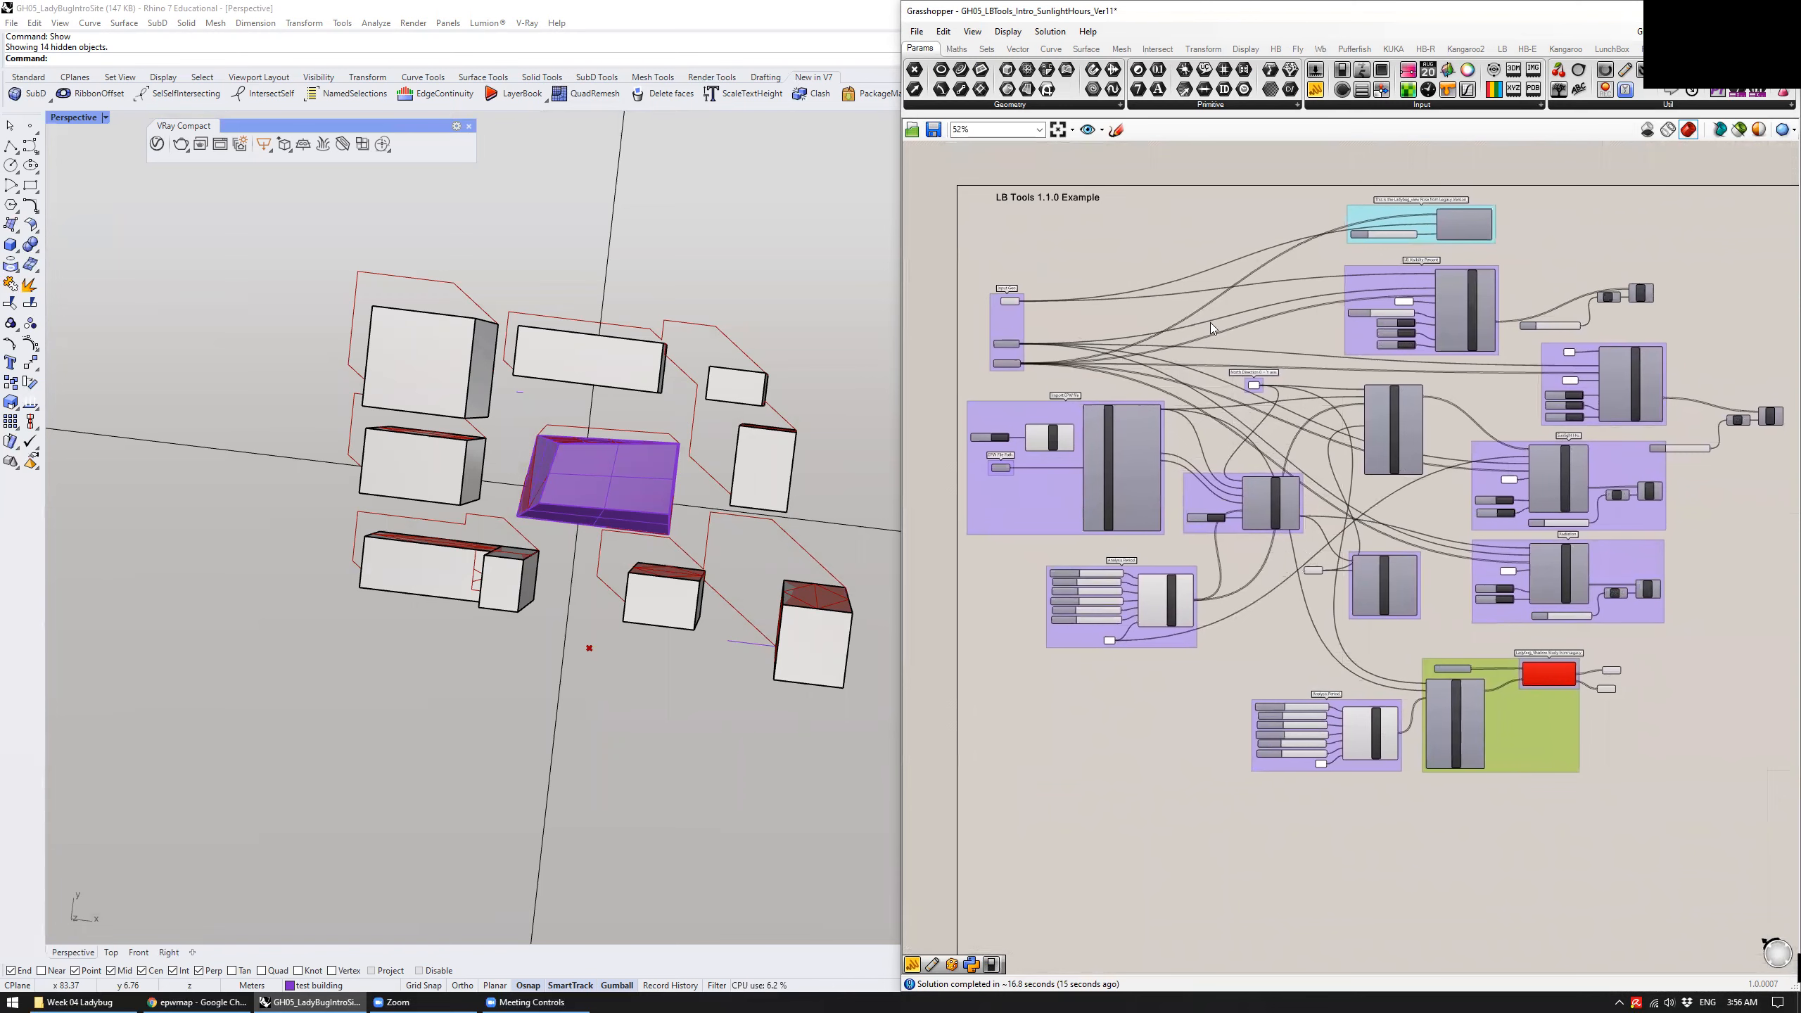